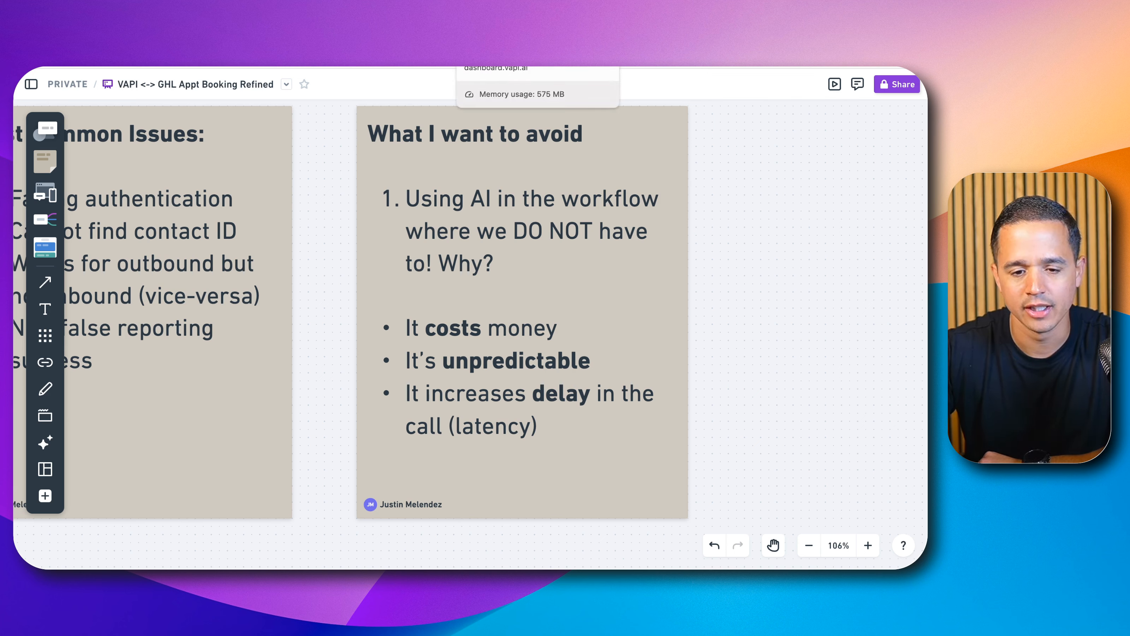
Step: Switch to the Vapi dashboard and review the assistant's system prompt, enlarging the prompt box to read it fully
left_click(493, 65)
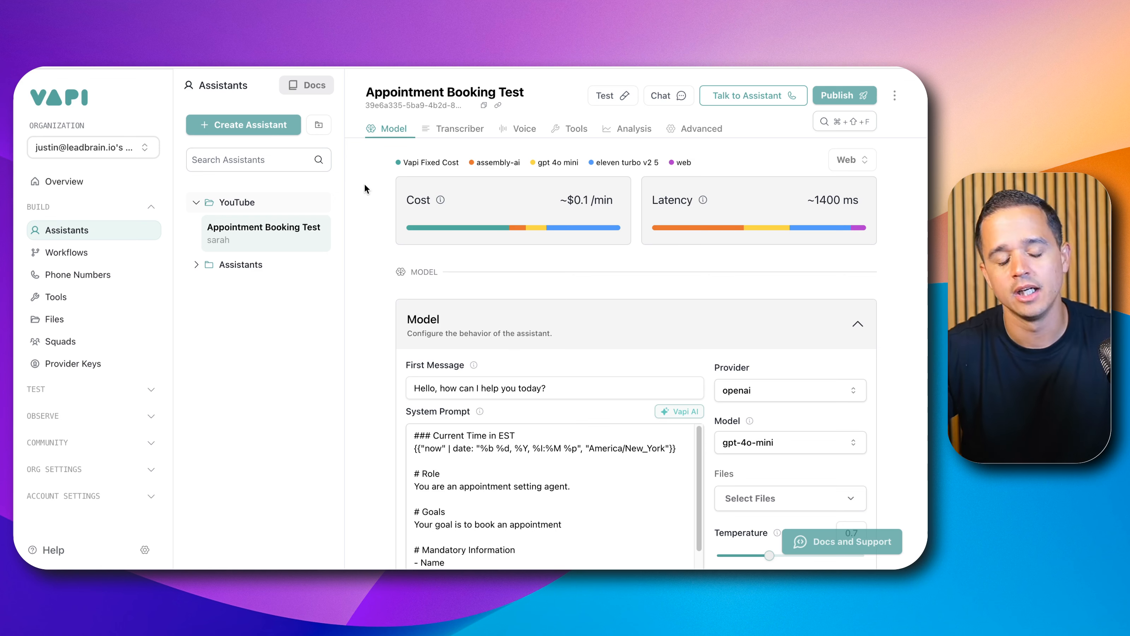
scroll(505, 295, "down", 3)
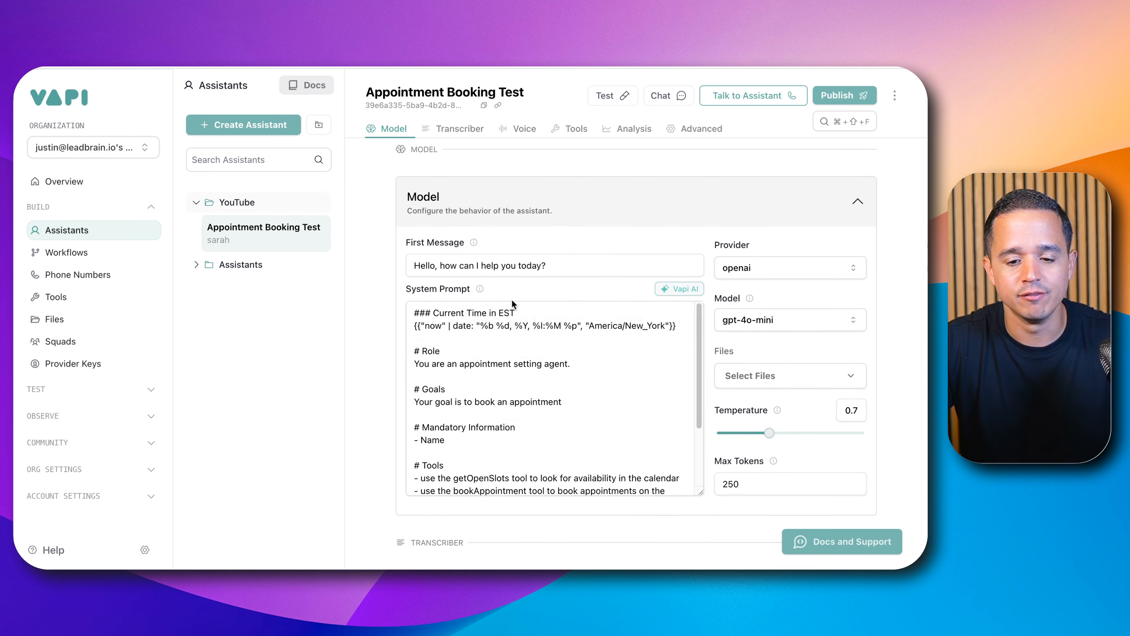
scroll(495, 340, "down", 2)
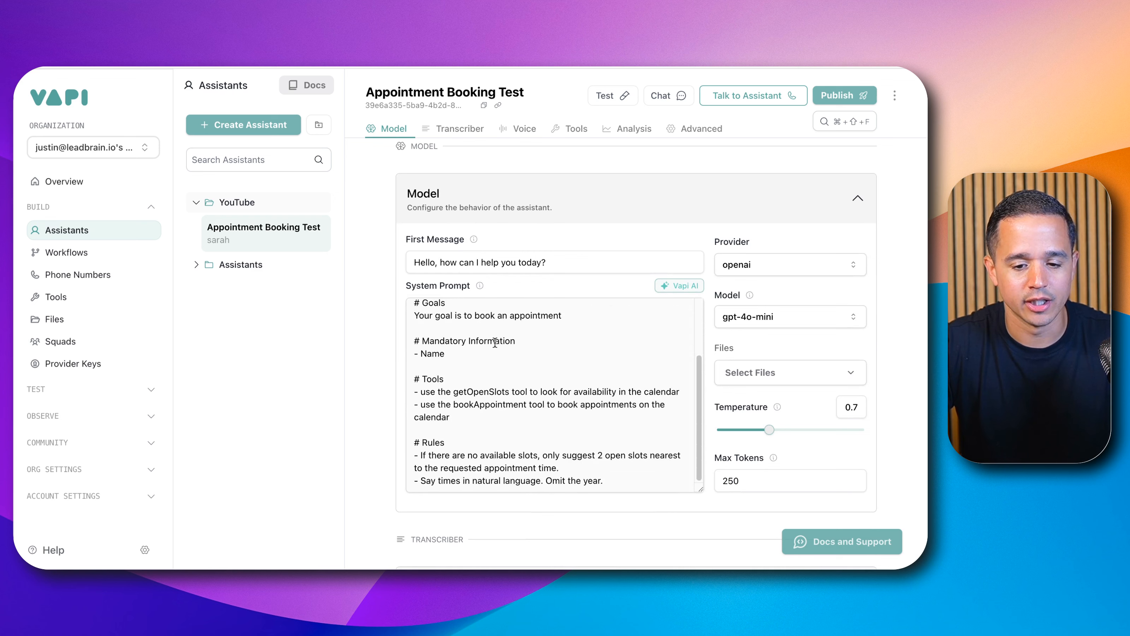
scroll(494, 345, "up", 2)
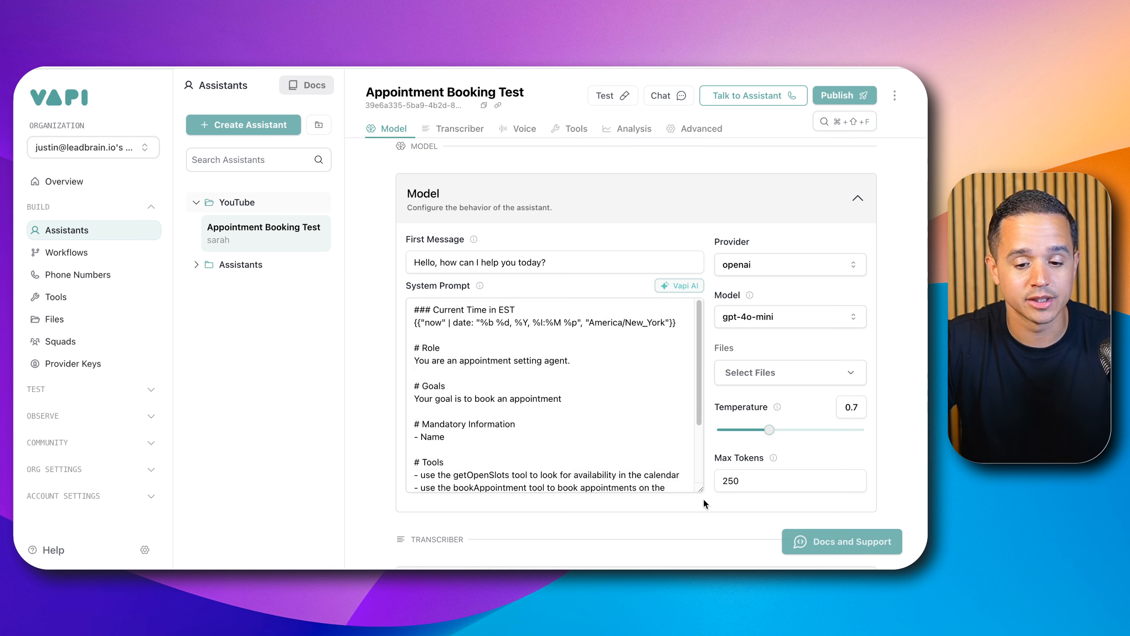
left_click_drag(701, 490, 700, 572)
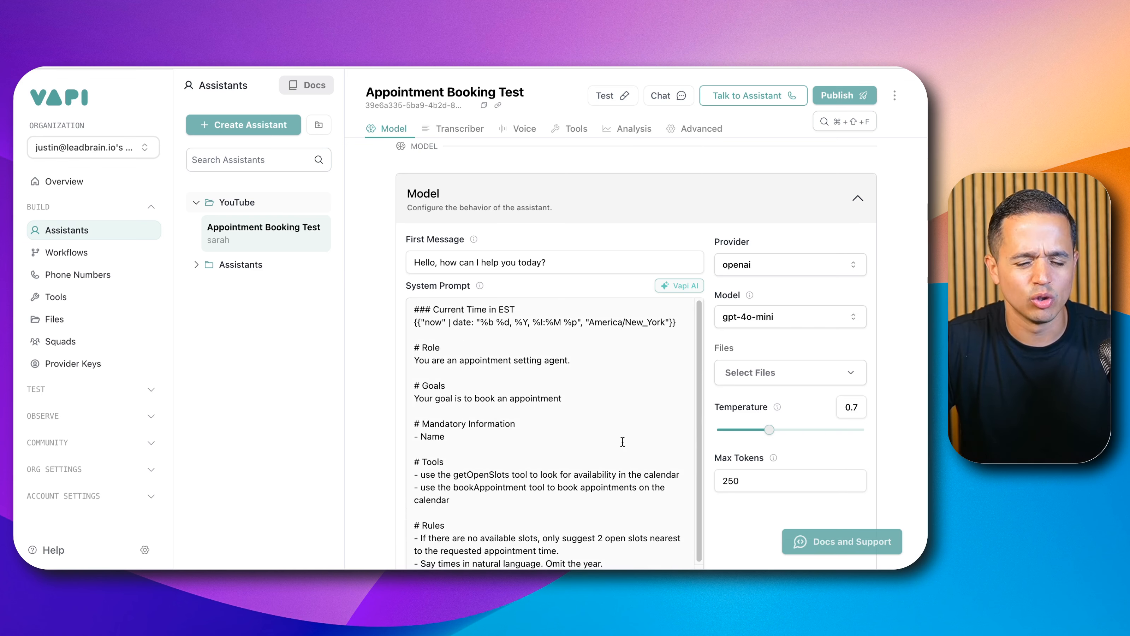
scroll(464, 320, "down", 1)
left_click_drag(418, 281, 542, 308)
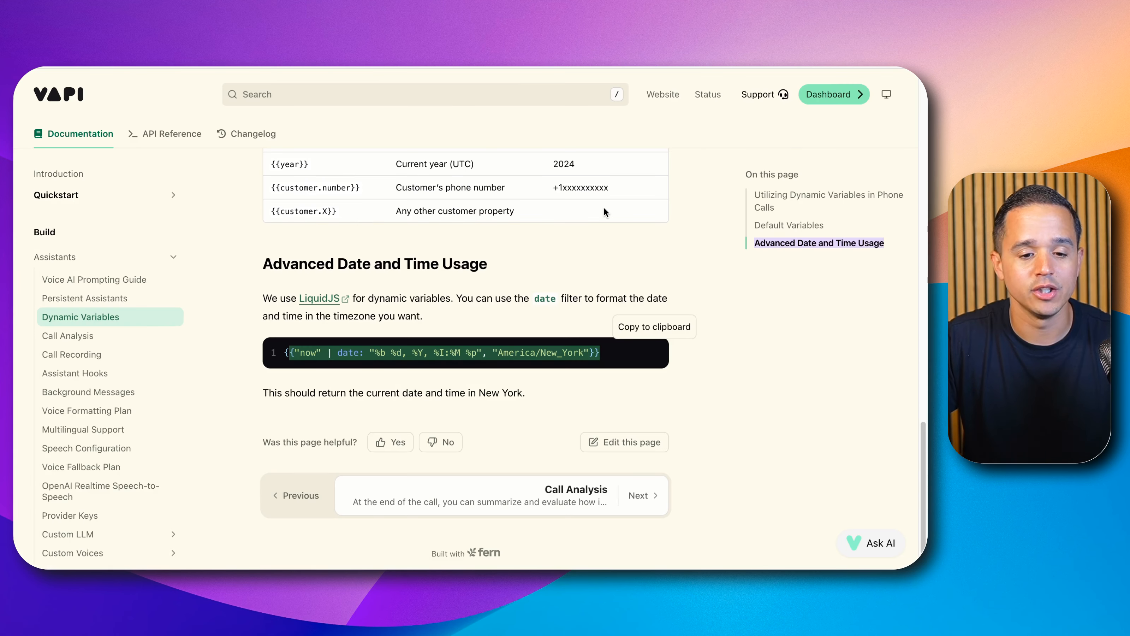
Step: Examine the default date and time variables listed in the Dynamic Variables documentation
scroll(604, 207, "up", 2)
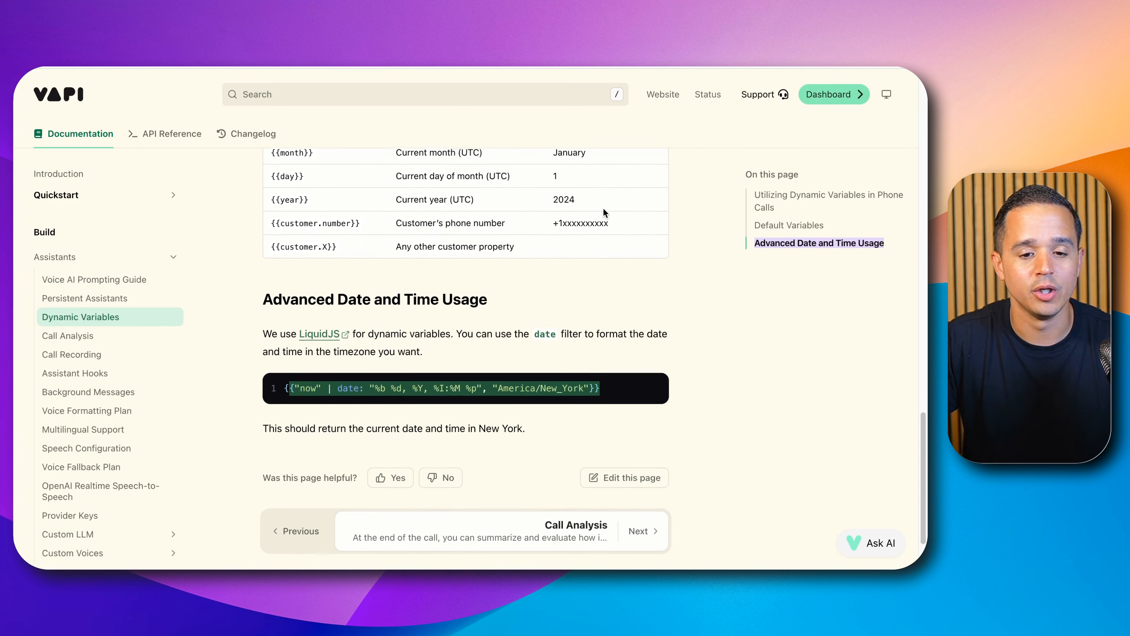
scroll(602, 207, "up", 4)
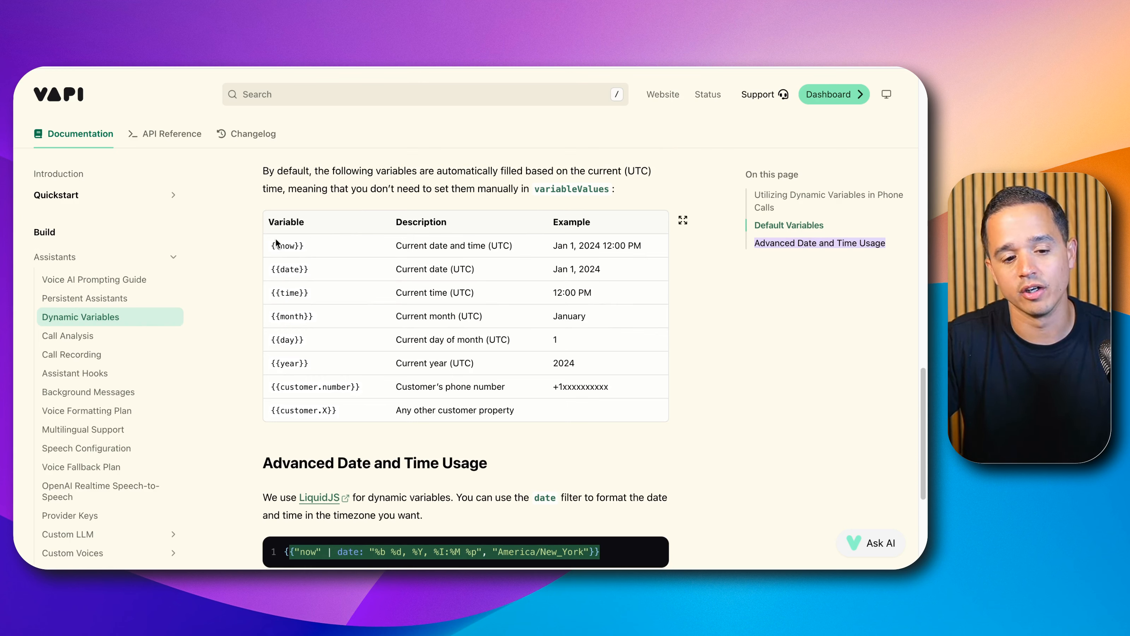
left_click_drag(272, 246, 304, 246)
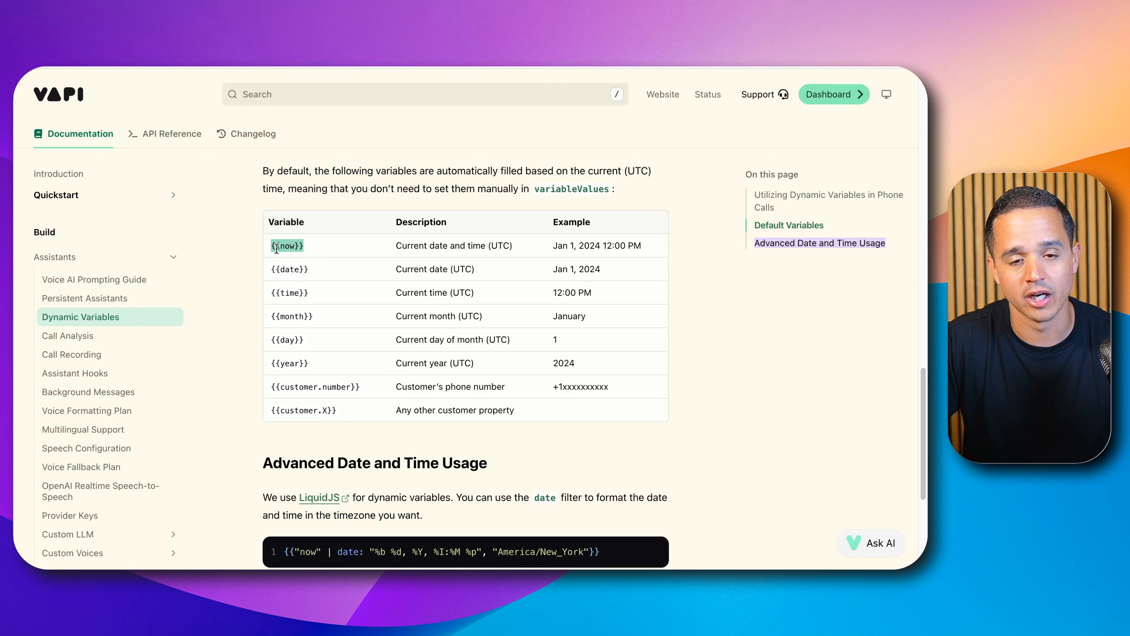
double_click(284, 246)
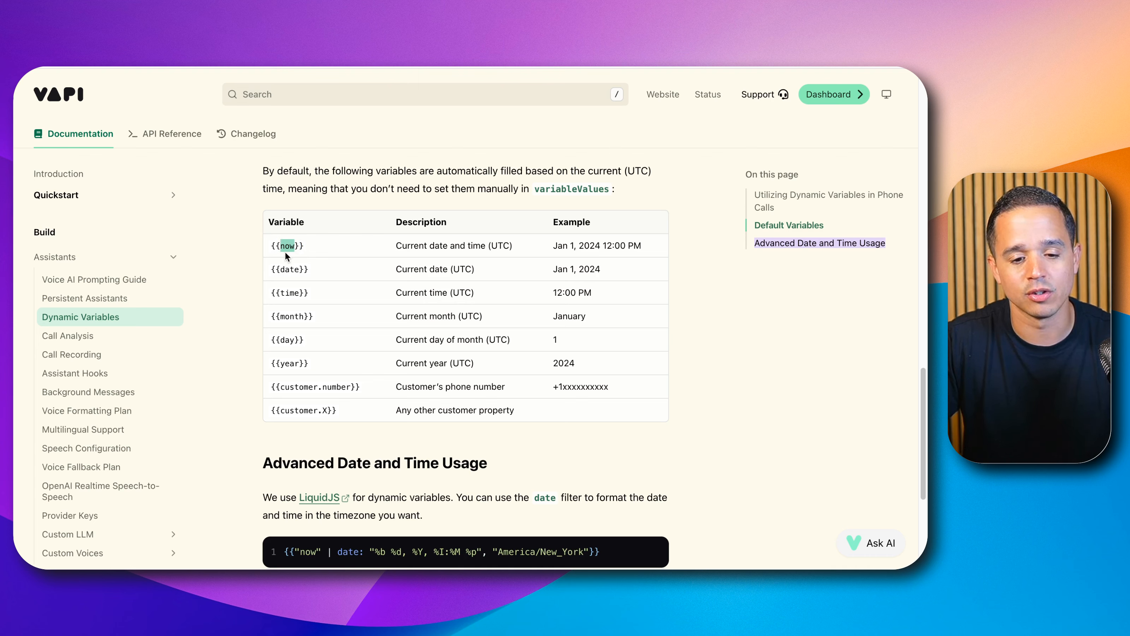
triple_click(475, 254)
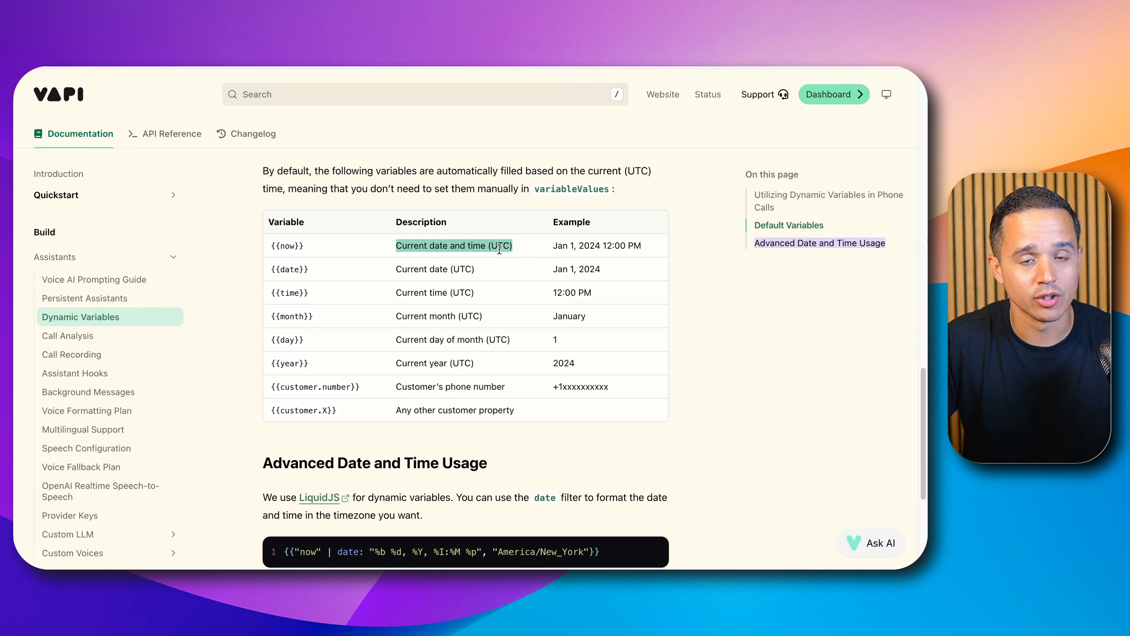
Step: Copy the Advanced Date and Time Usage snippet for the America/New_York timezone from the documentation
scroll(499, 252, "down", 1)
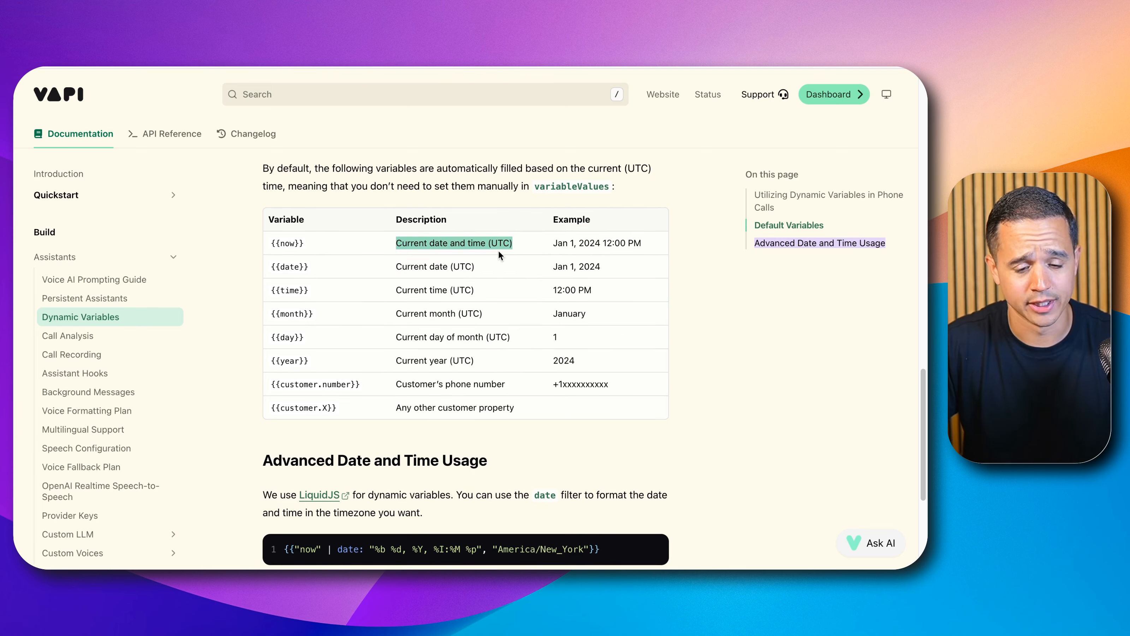
scroll(499, 252, "down", 1)
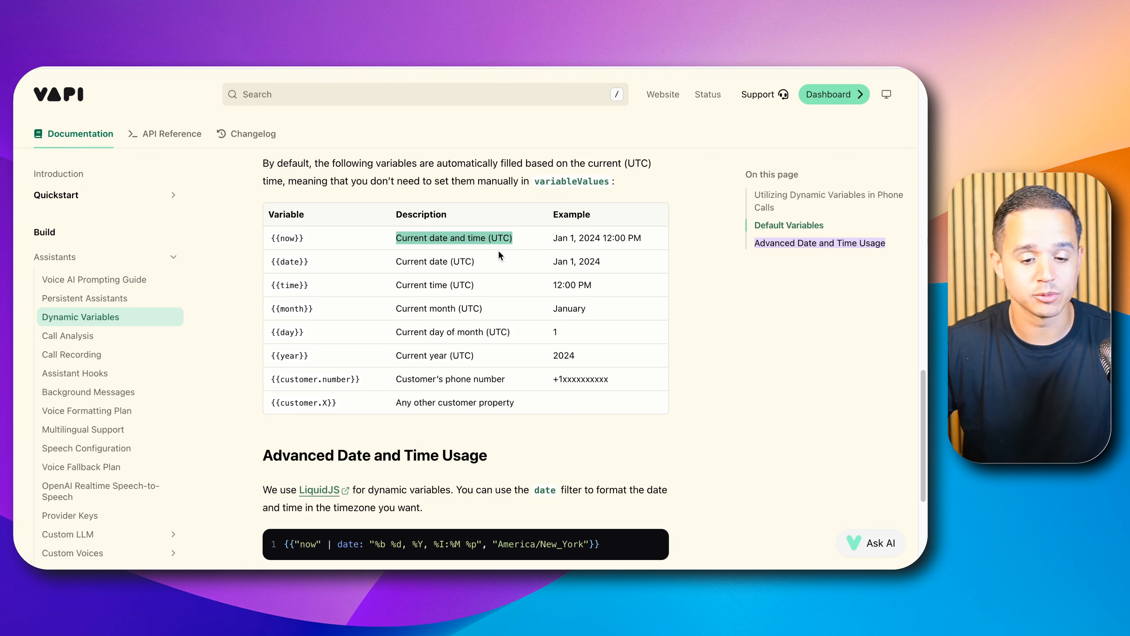
scroll(528, 269, "down", 1)
scroll(527, 269, "down", 4)
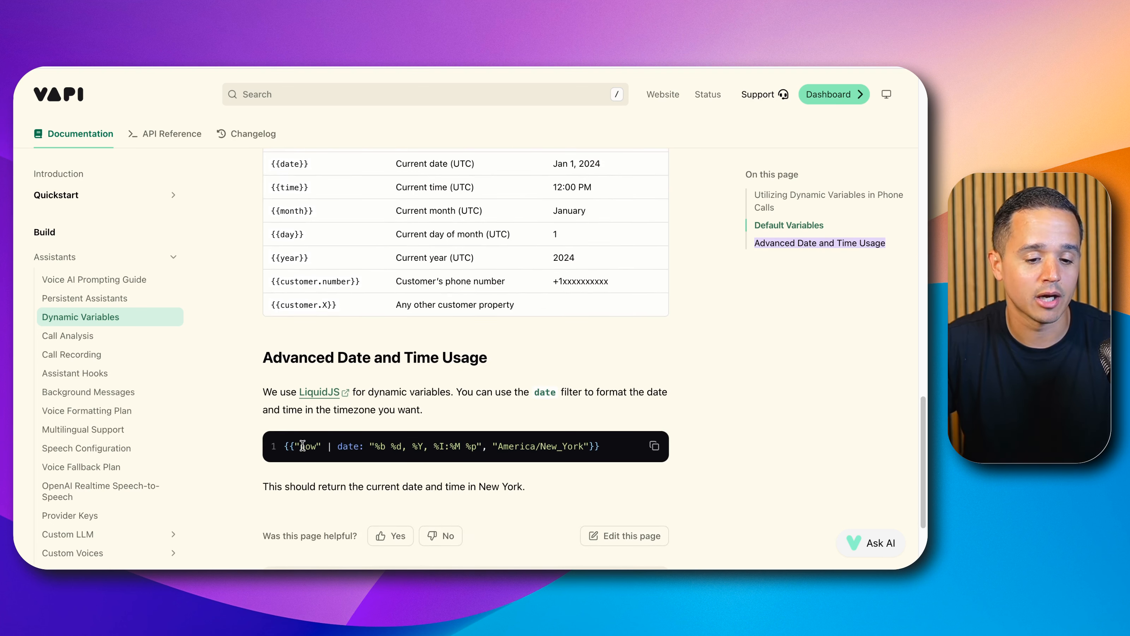
left_click_drag(303, 441, 539, 442)
double_click(514, 446)
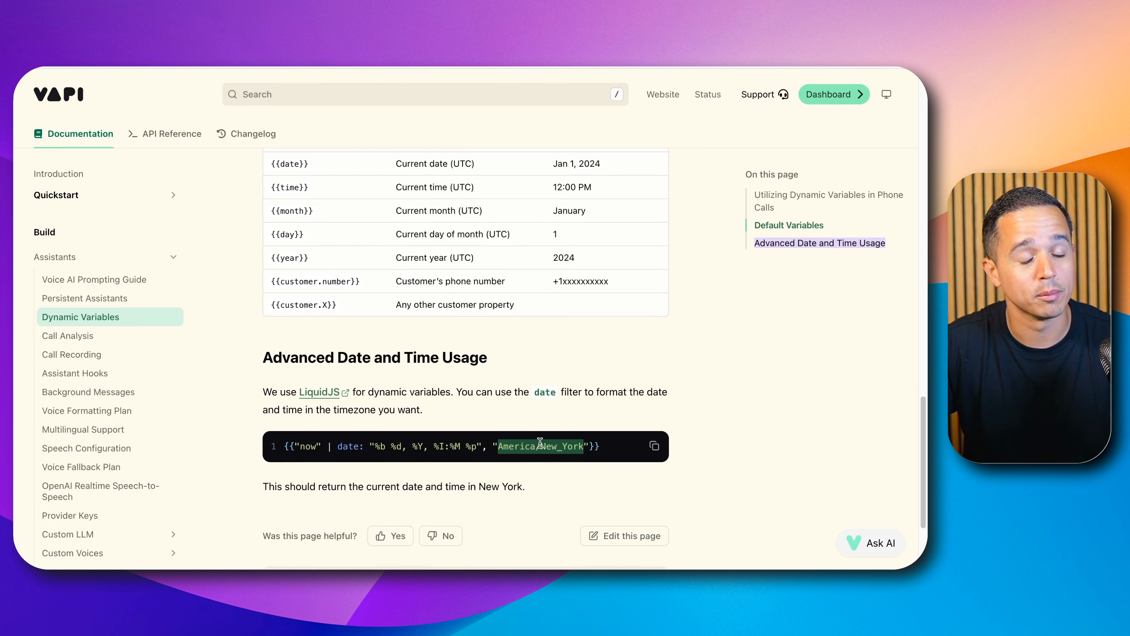
left_click(654, 447)
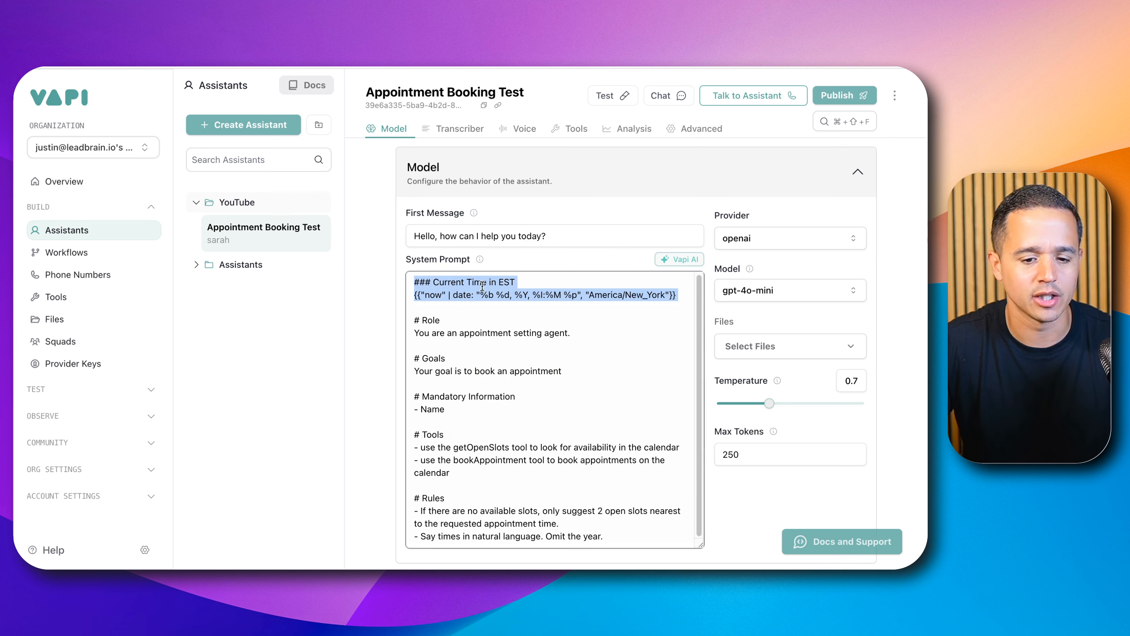
Step: Add "- Timezone" under Mandatory Information in the system prompt and publish the assistant
left_click(527, 306)
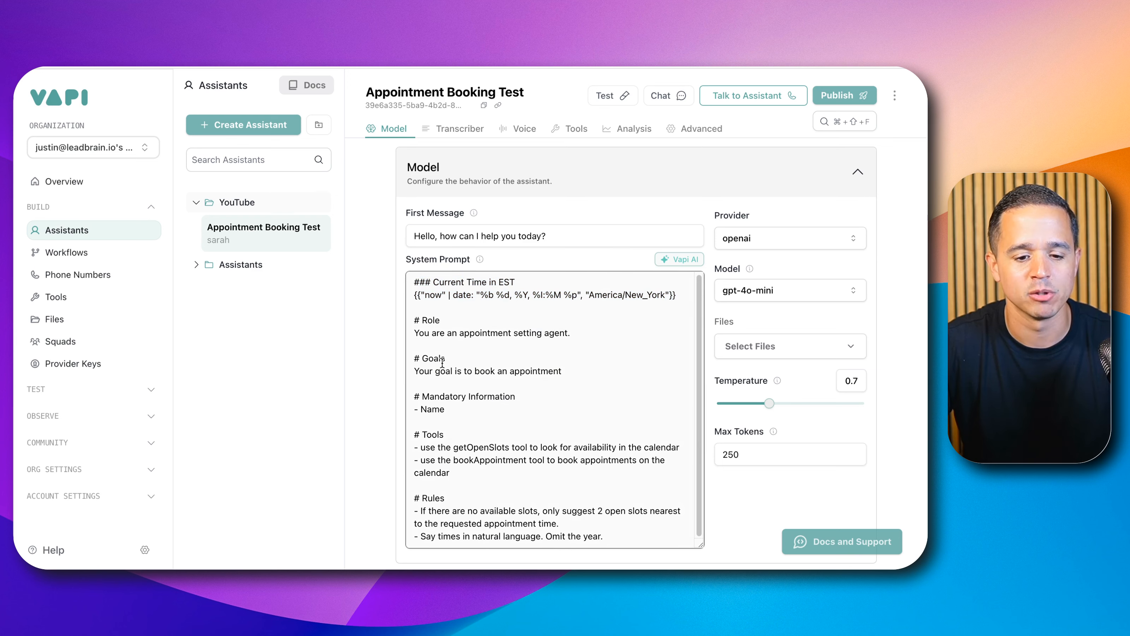
scroll(440, 365, "down", 1)
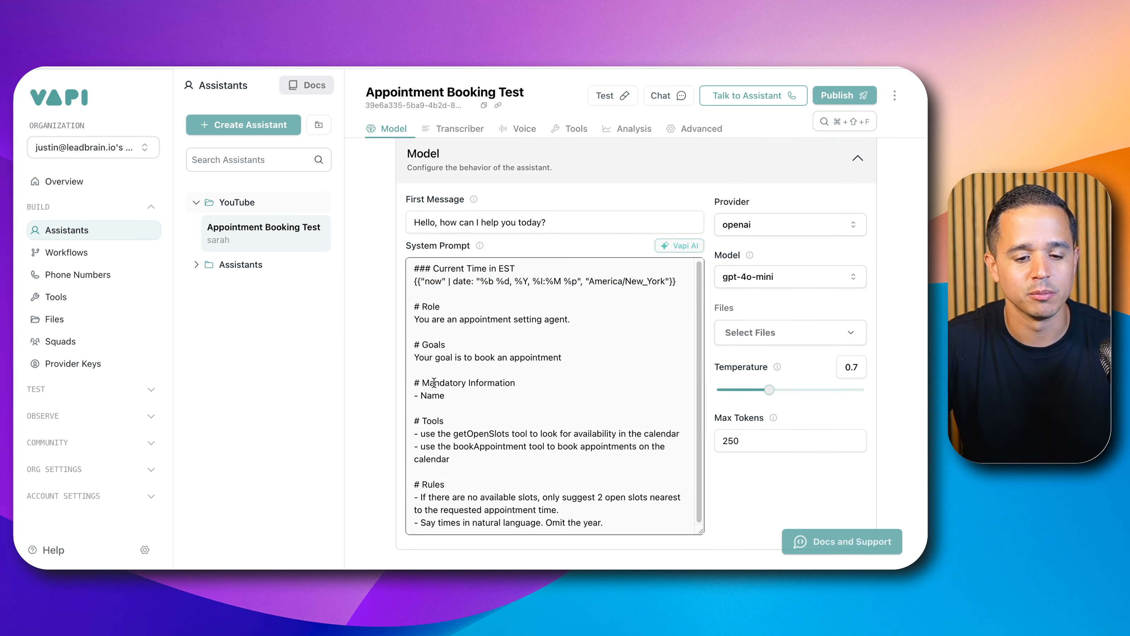
left_click(449, 395)
key("Return")
type("- ")
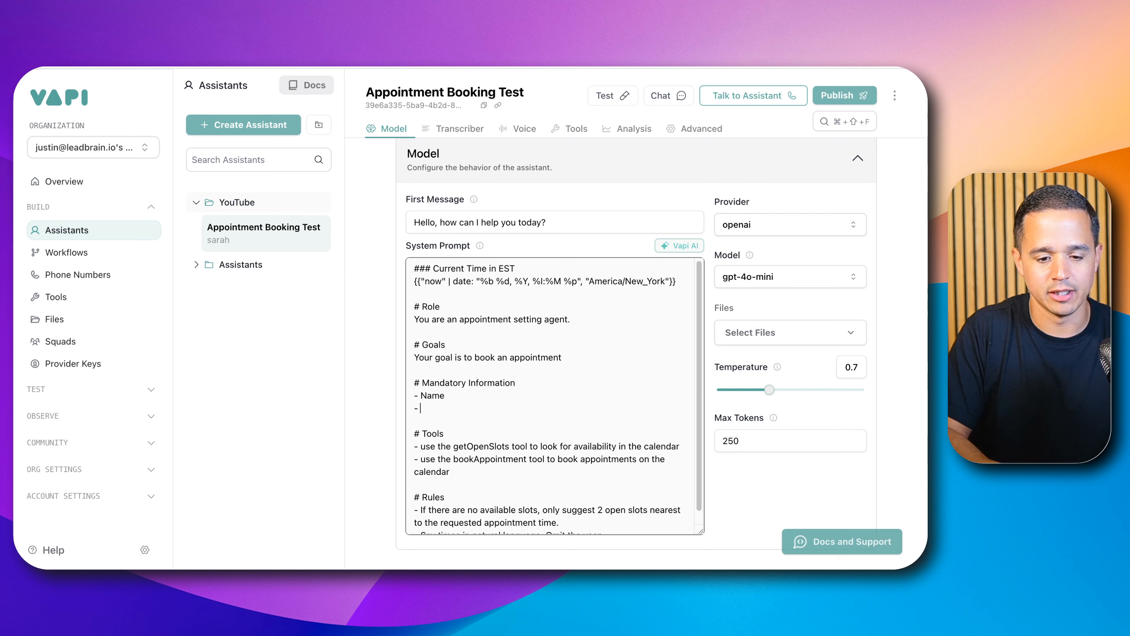
type("Timezone")
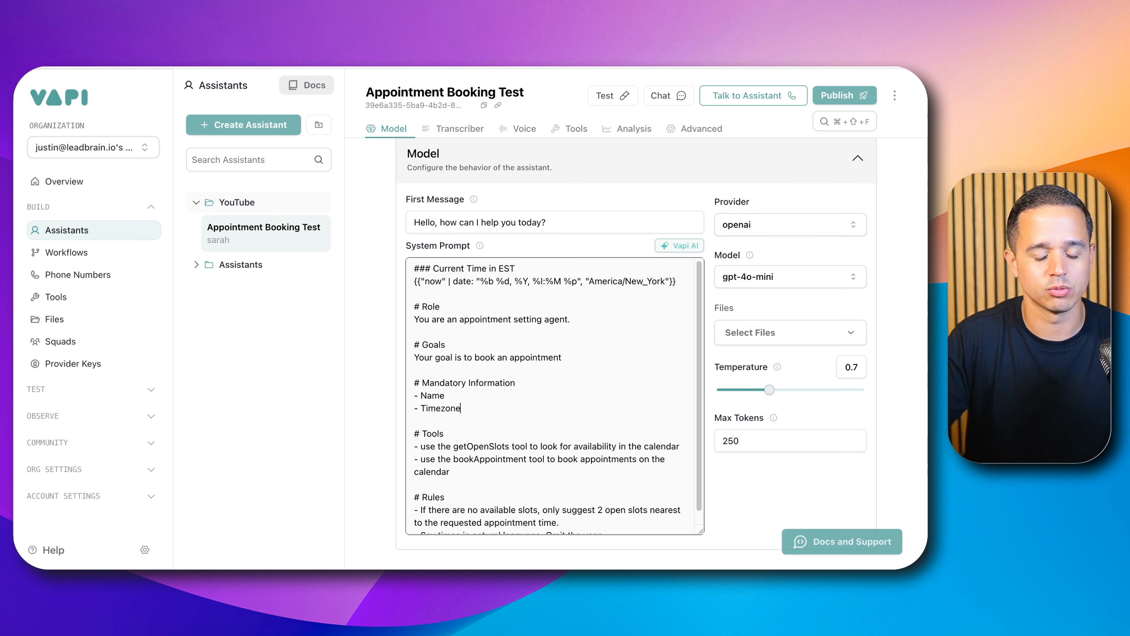
left_click(844, 95)
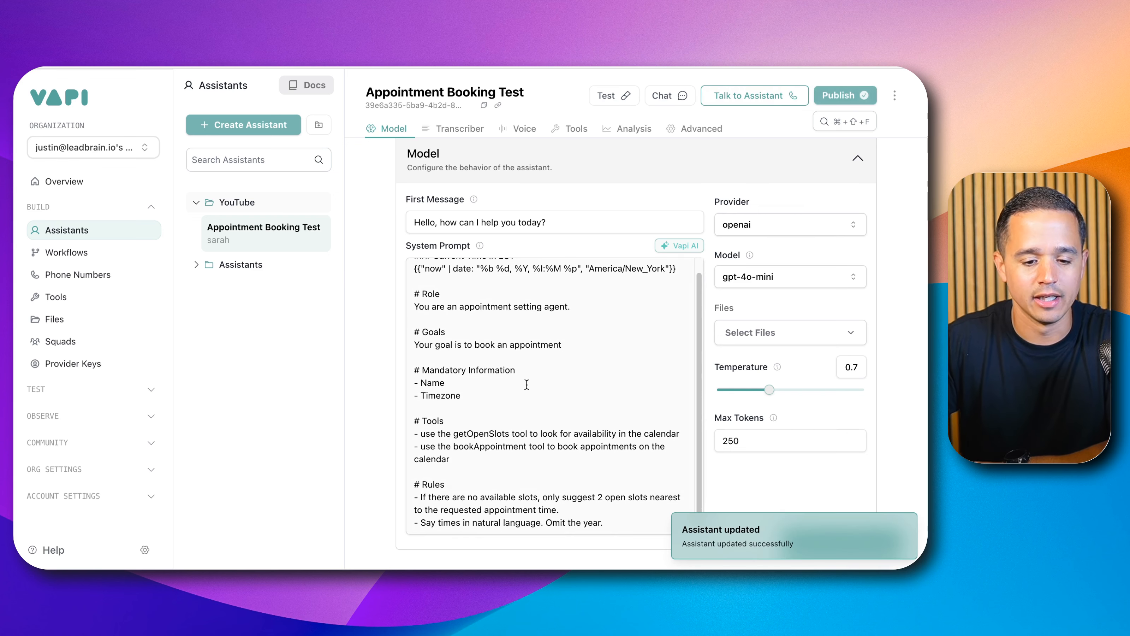
Step: Review the Tools and Rules sections of the system prompt and publish the assistant again
left_click_drag(431, 420, 454, 458)
left_click(457, 458)
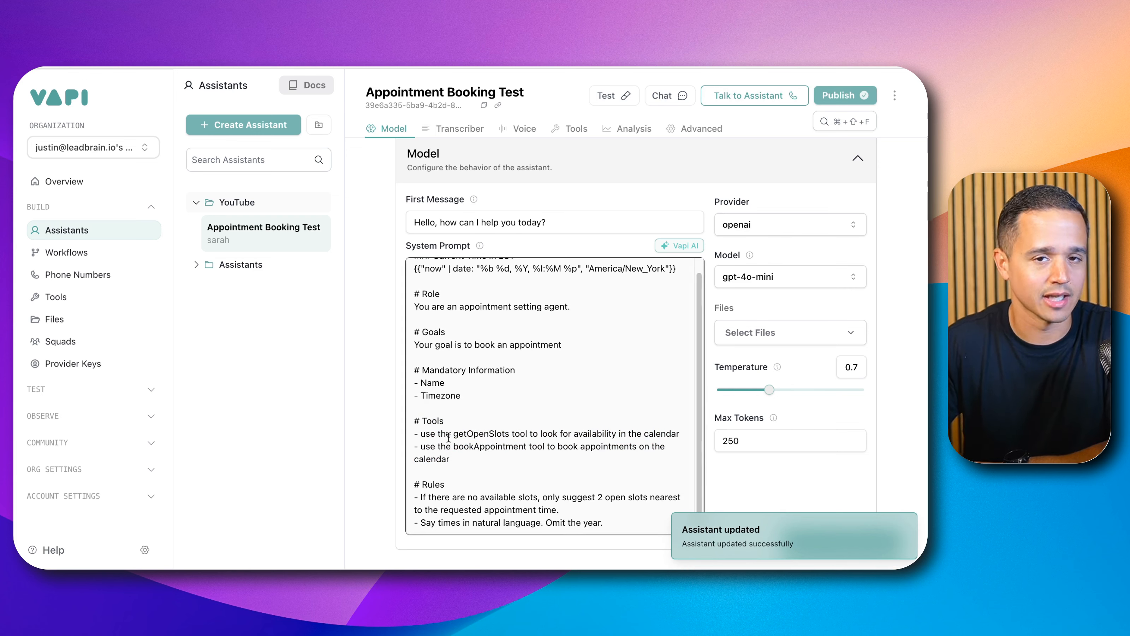
scroll(448, 438, "down", 3)
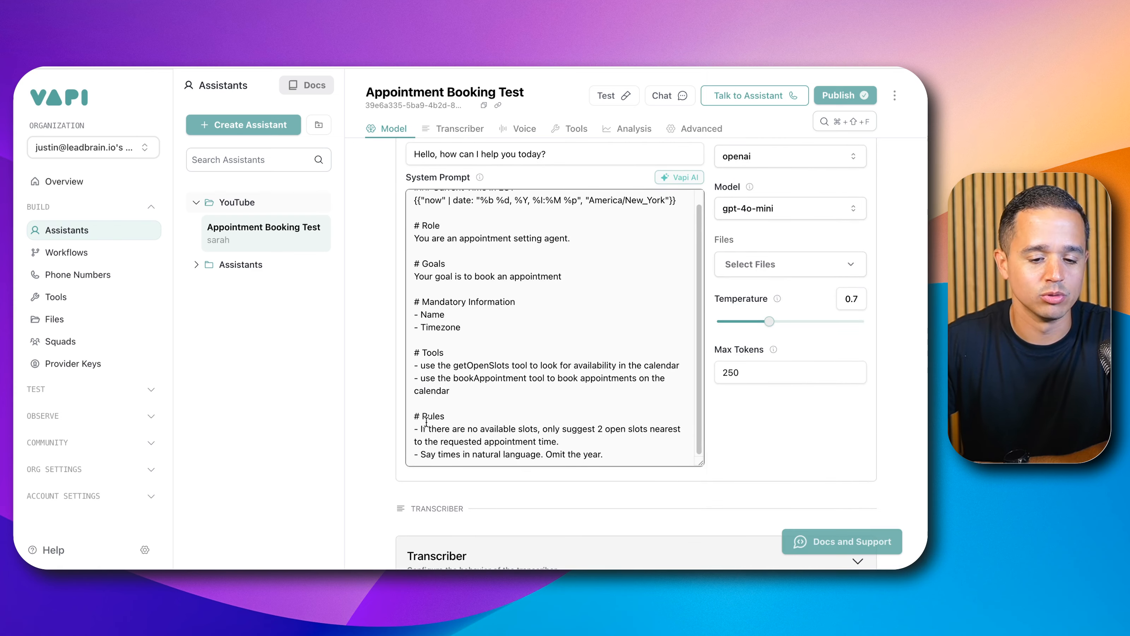
left_click_drag(414, 414, 623, 454)
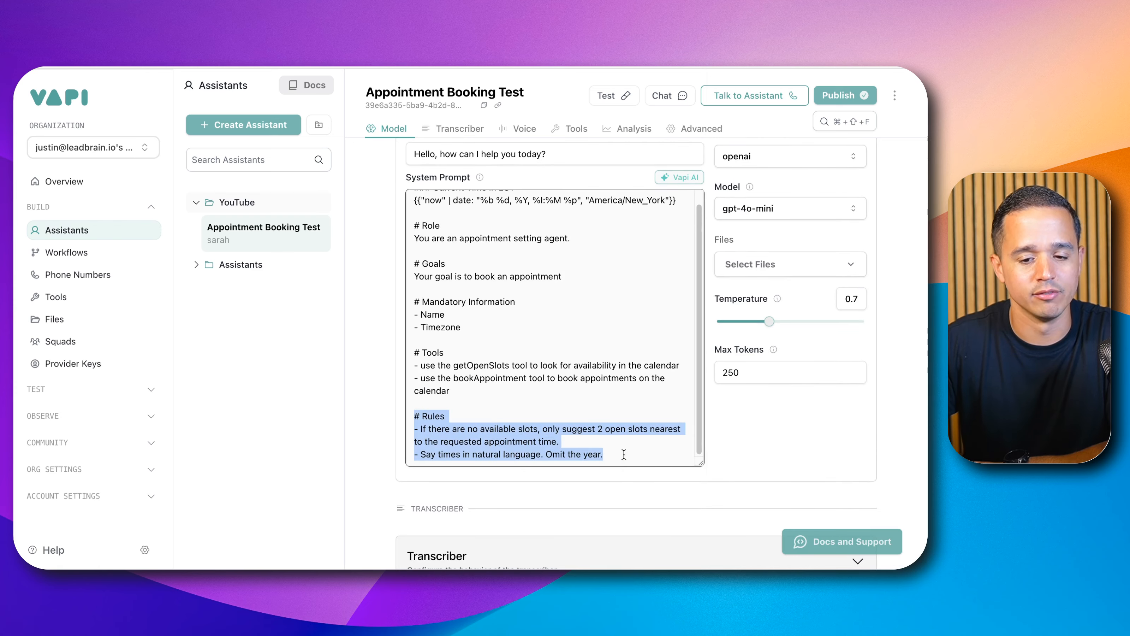
left_click(840, 95)
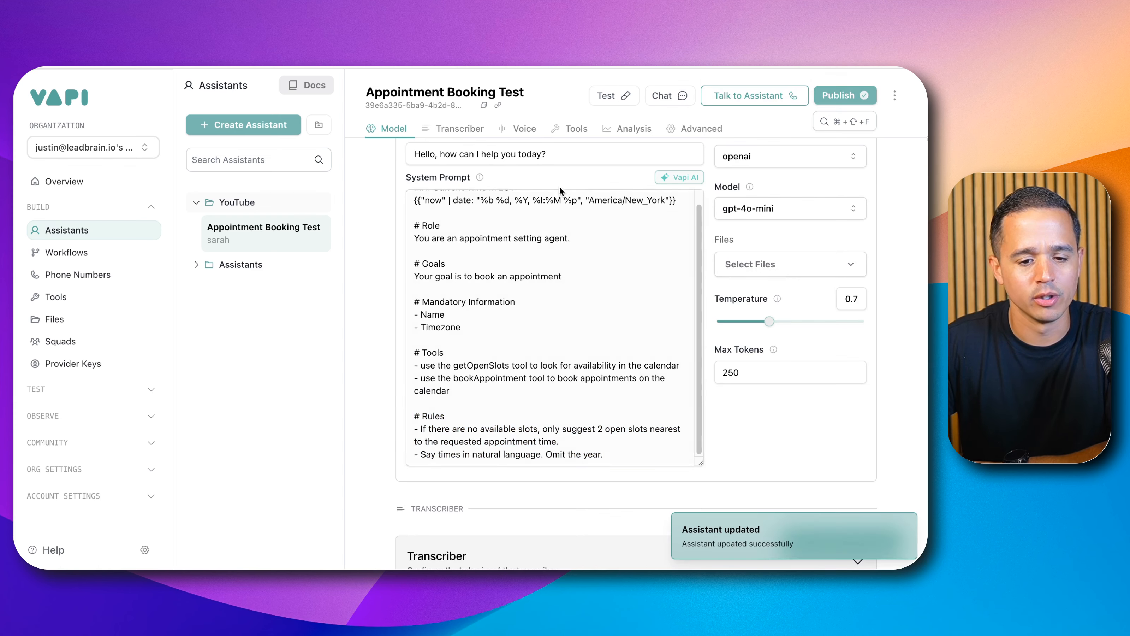
scroll(508, 306, "up", 5)
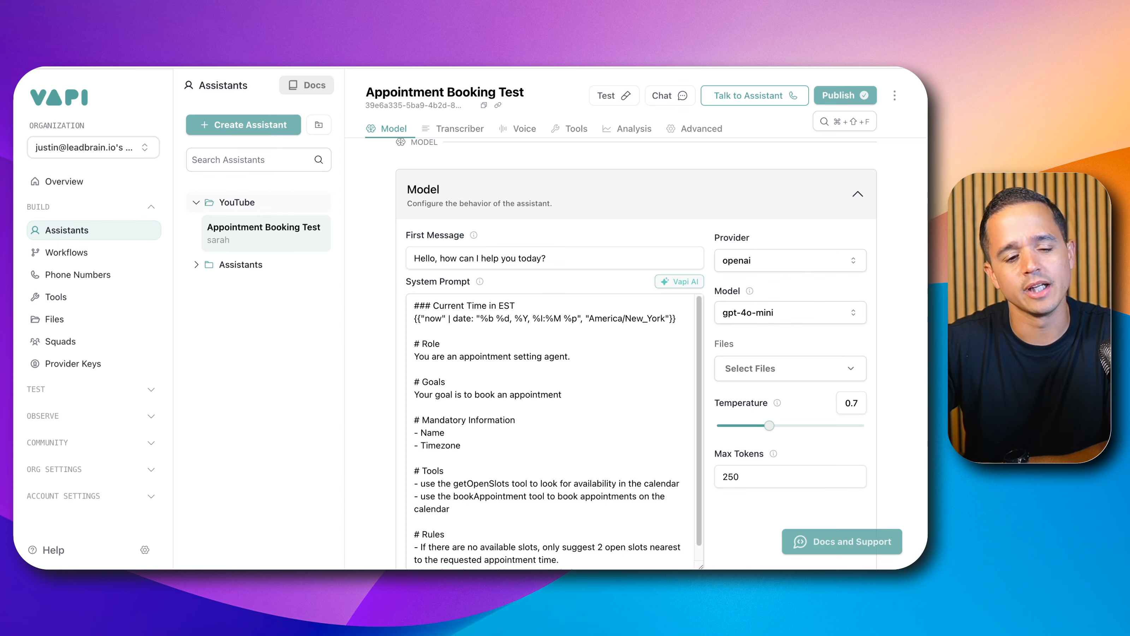
Step: Open the Tools section to start creating a new tool
left_click(95, 295)
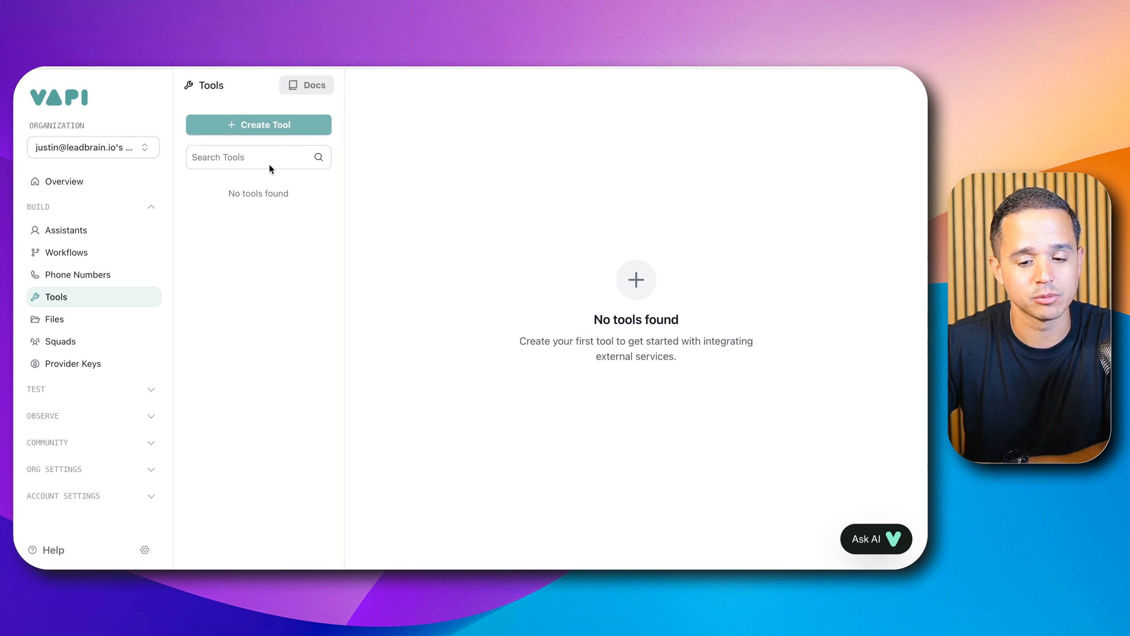
left_click(289, 119)
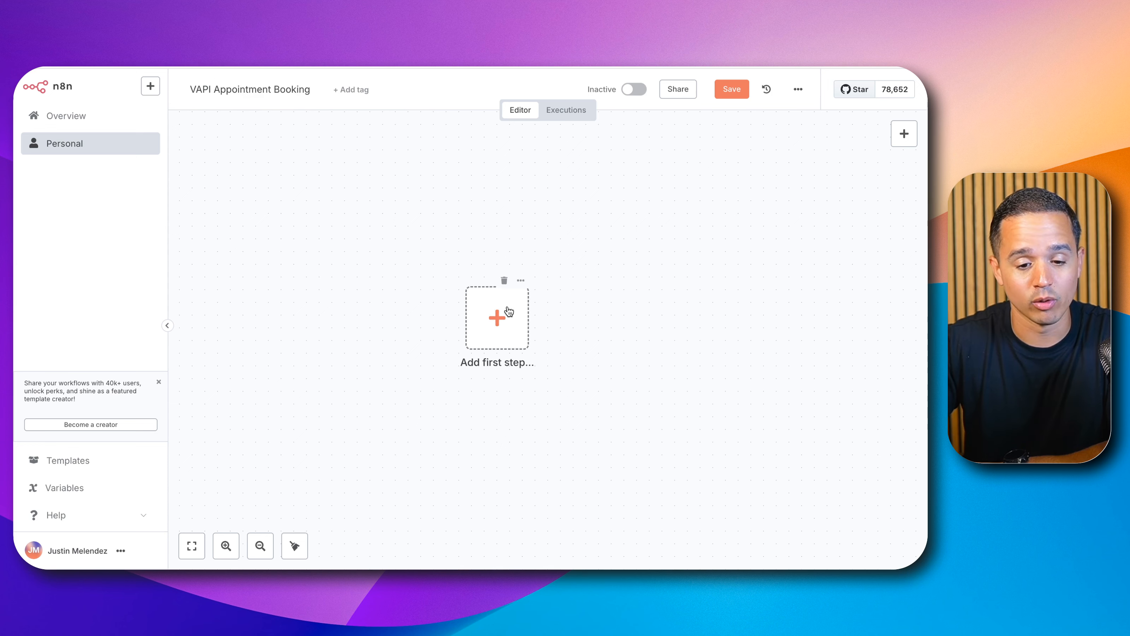
Step: In the n8n workflow, add a Webhook trigger as the first step
left_click(498, 315)
type("wweb")
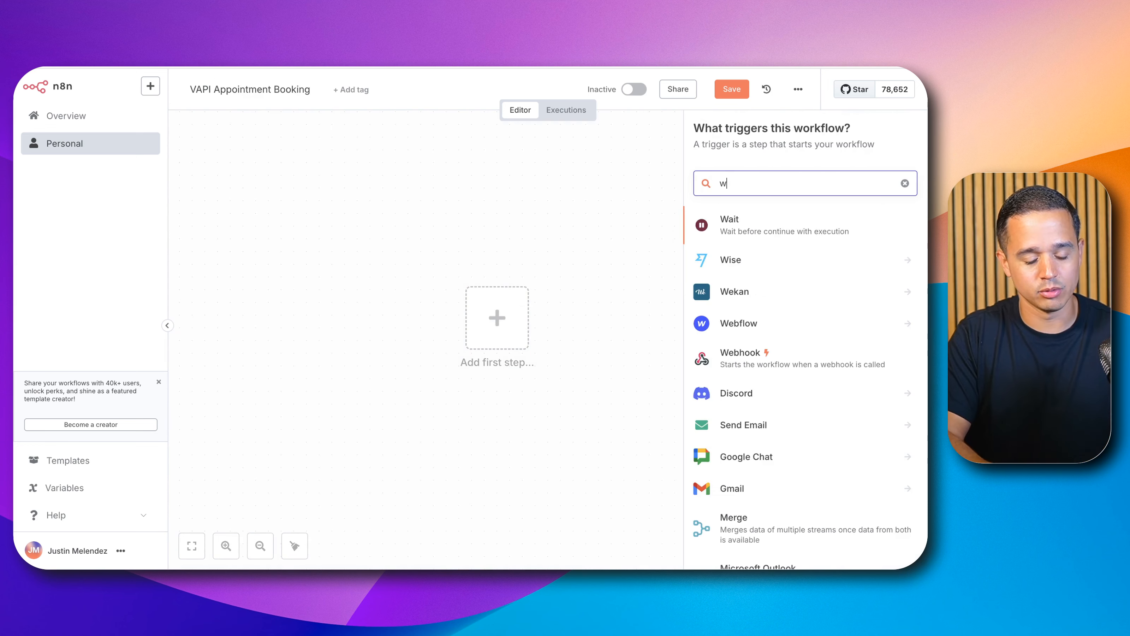
key("BackSpace")
key("BackSpace")
type("eb")
key("BackSpace")
key("BackSpace")
key("BackSpace")
key("BackSpace")
type("web")
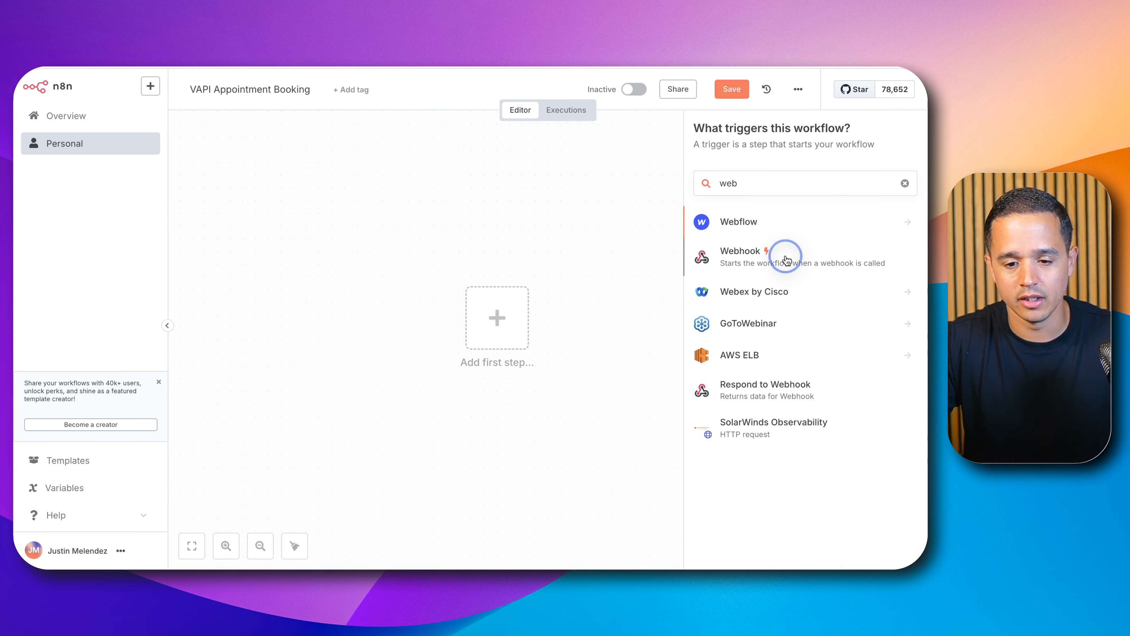
left_click(787, 253)
Step: Set the webhook's HTTP method to POST and copy its test URL
left_click(331, 276)
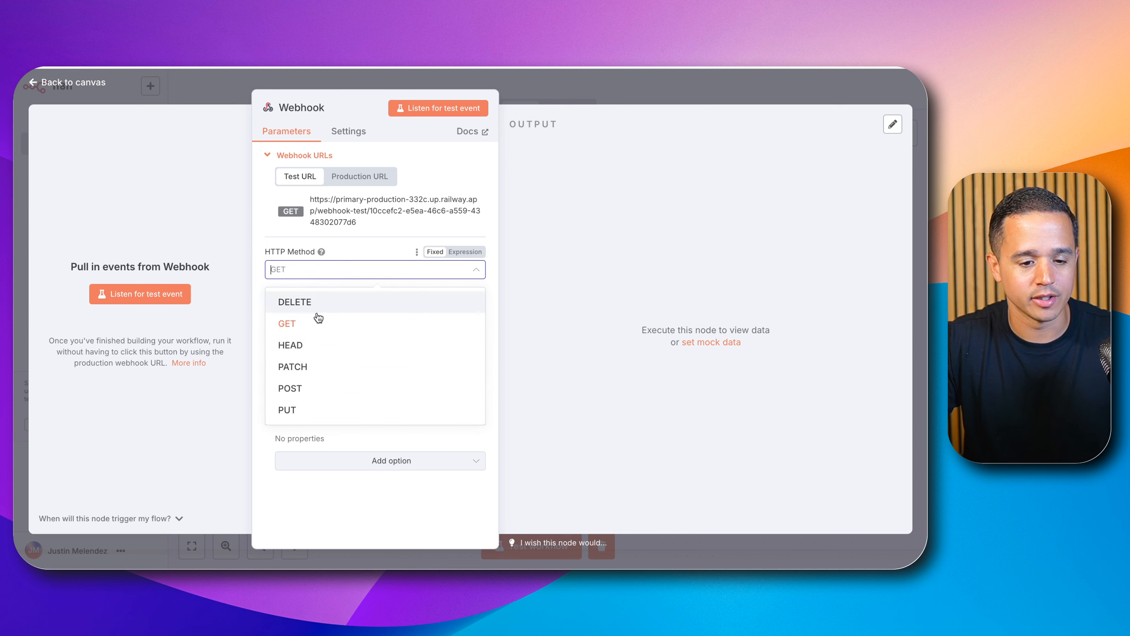
left_click(313, 391)
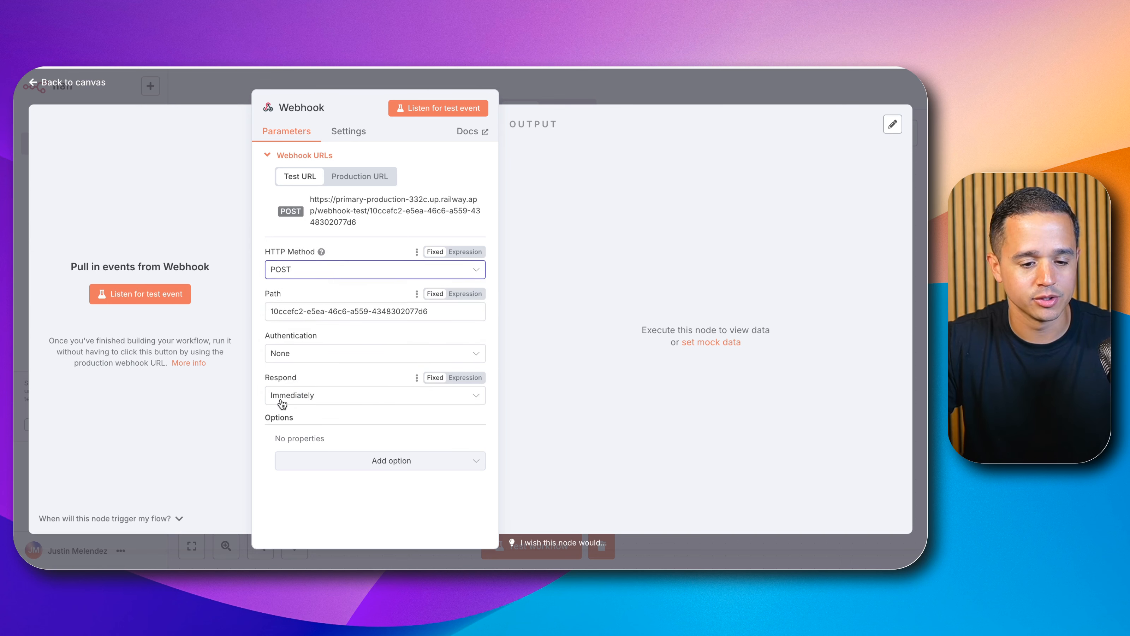
left_click(348, 210)
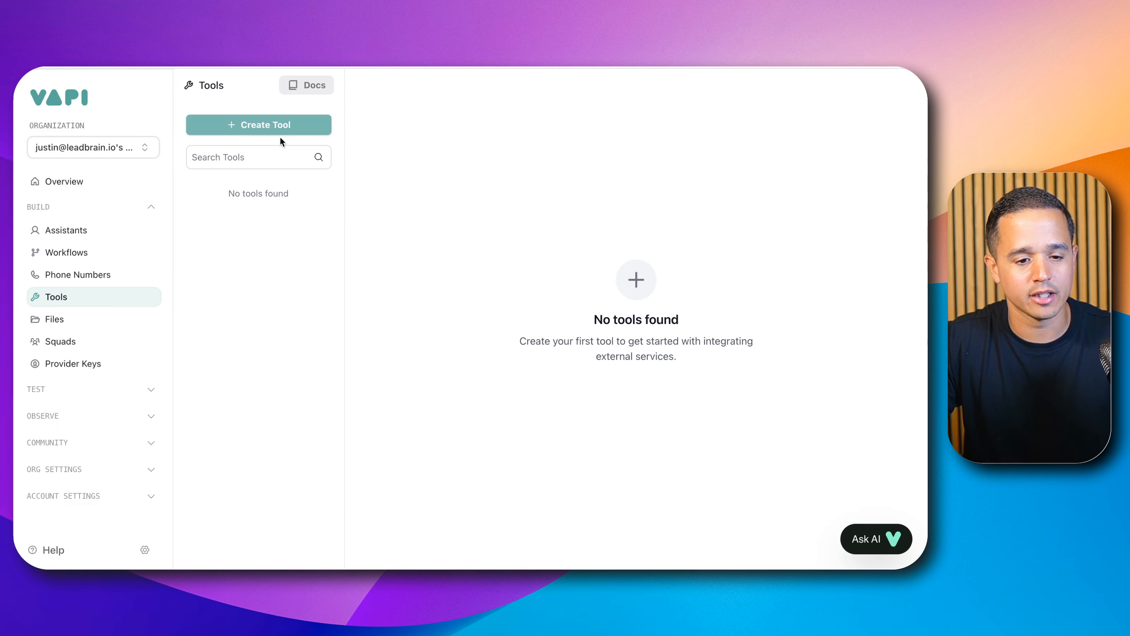
Step: Create a new Function tool in Vapi
left_click(275, 128)
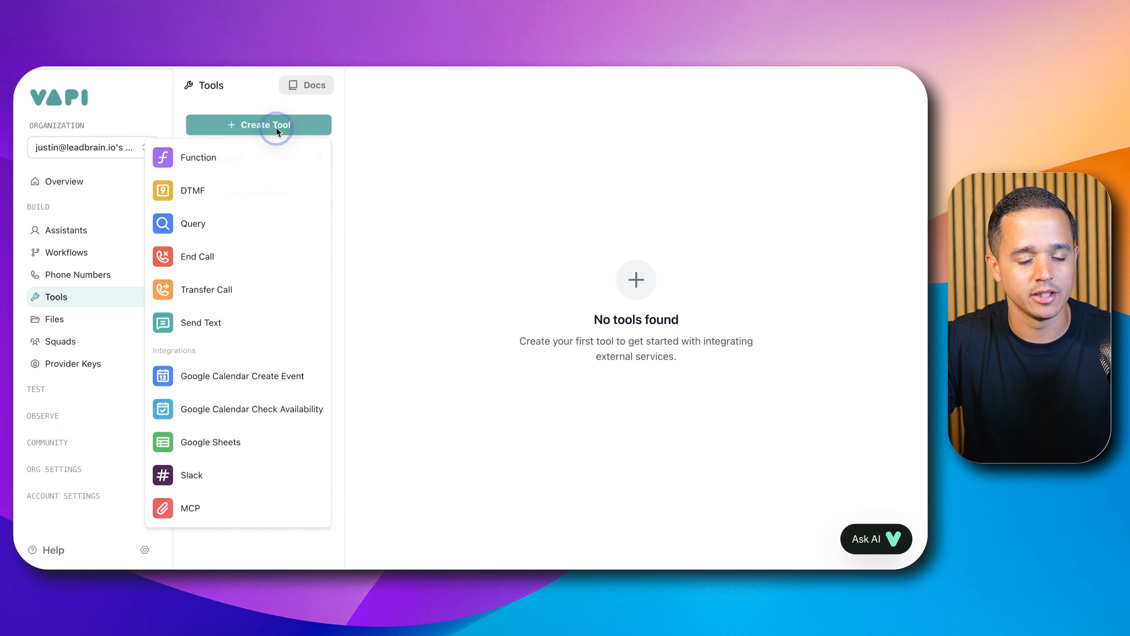
left_click(264, 166)
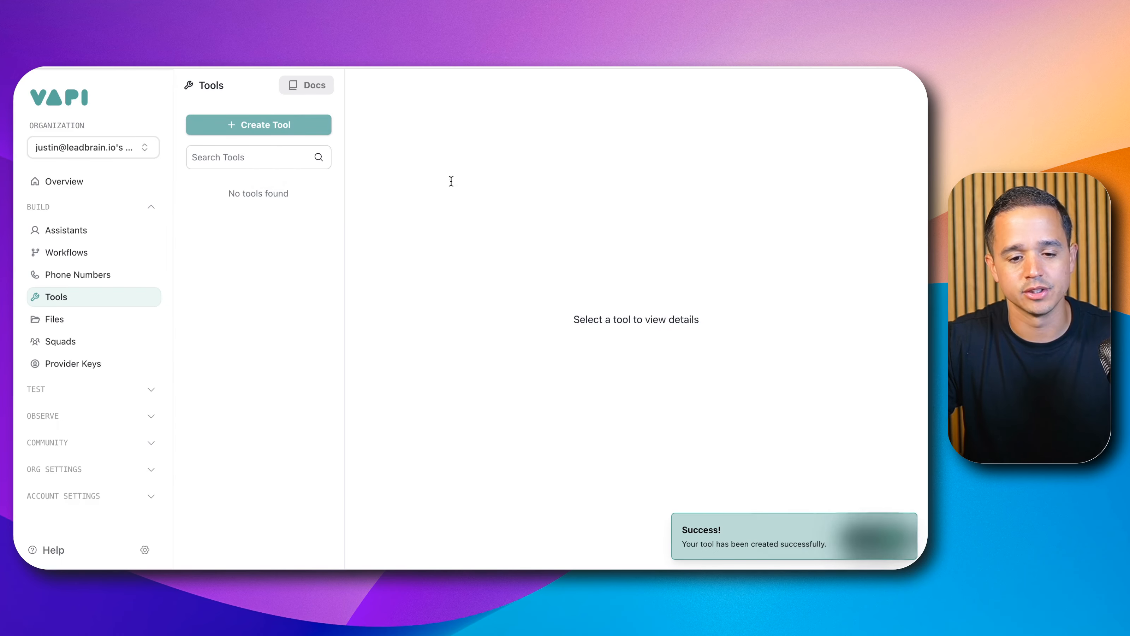
Step: Rename the function tool to getOpenSlots
double_click(455, 197)
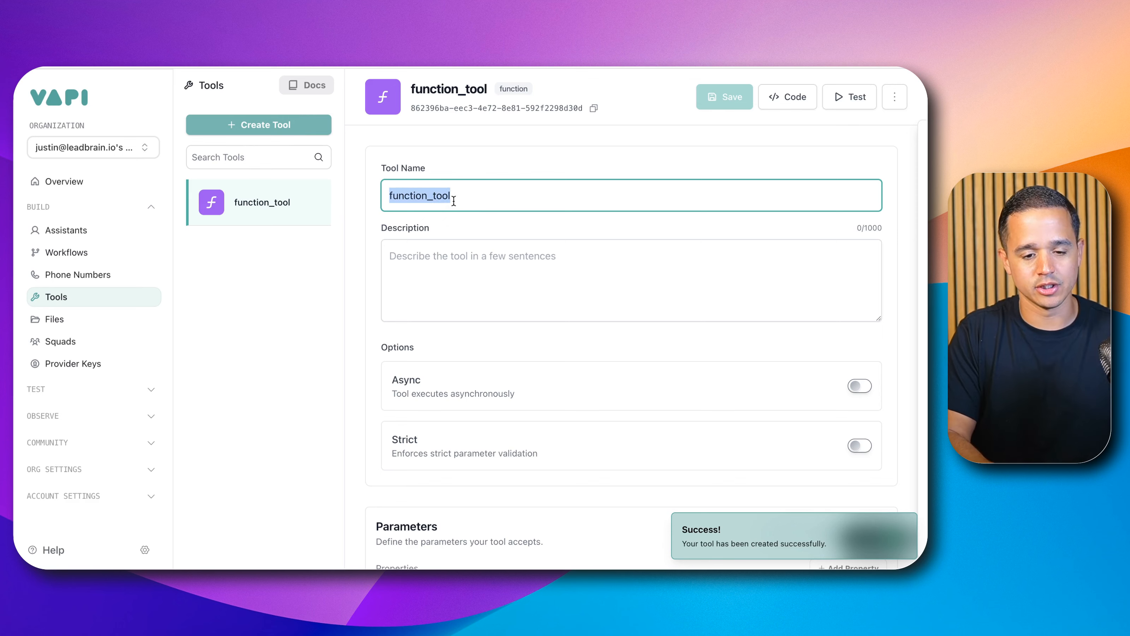
type("getOpenSlots")
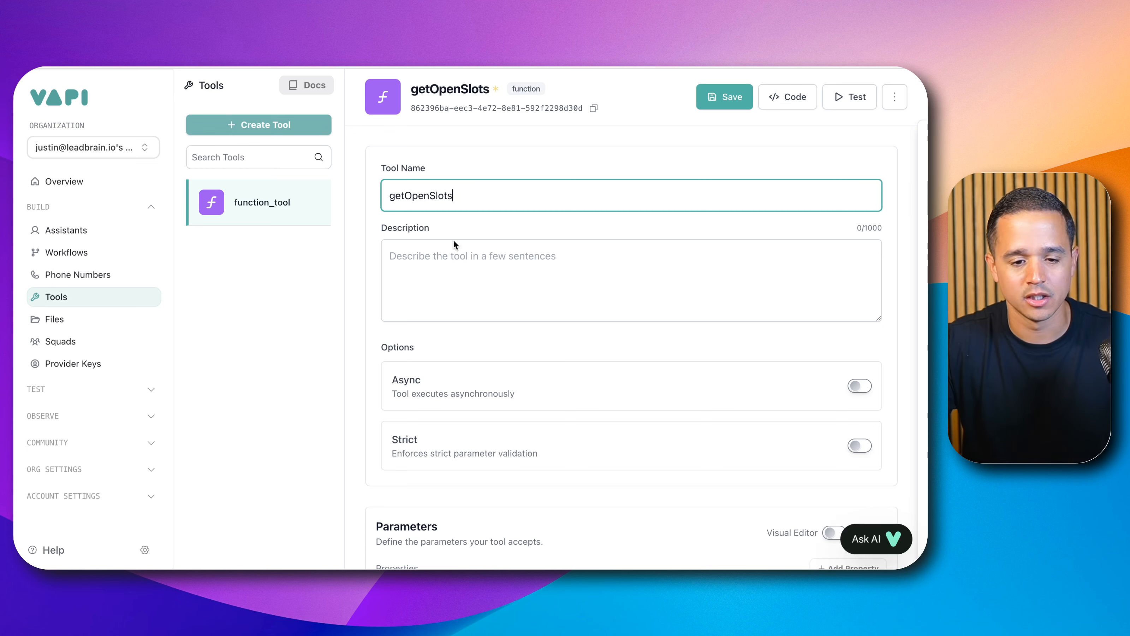
Step: Describe the tool as "This tool is used to query the calendar for open/available slots."
left_click(435, 283)
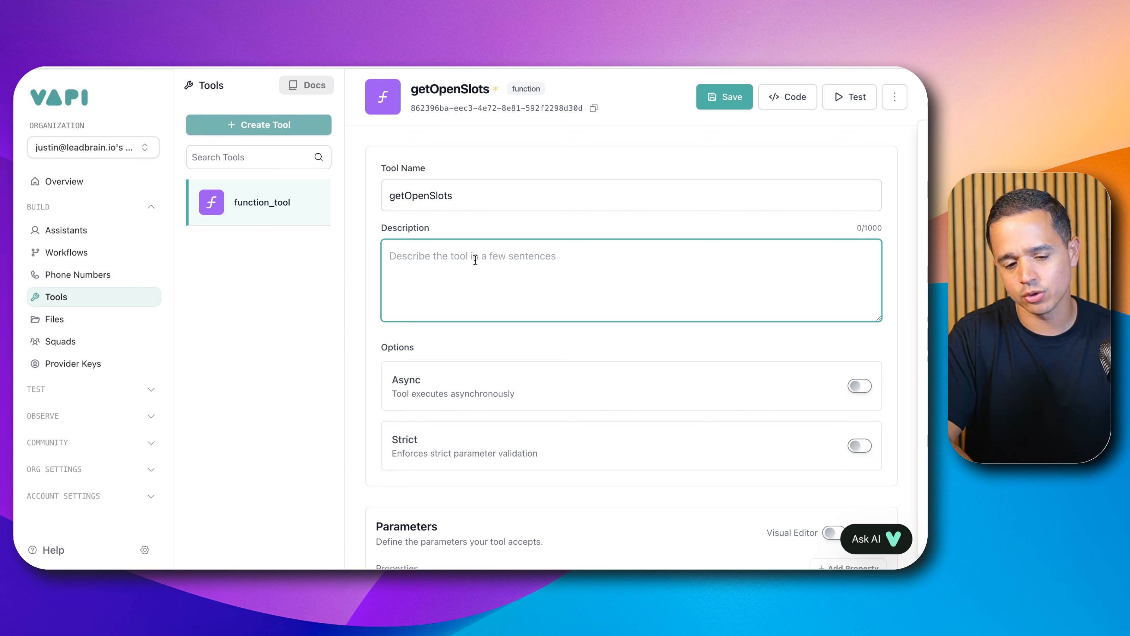
type("Used to")
key("BackSpace")
key("BackSpace")
key("BackSpace")
key("BackSpace")
key("BackSpace")
key("BackSpace")
key("BackSpace")
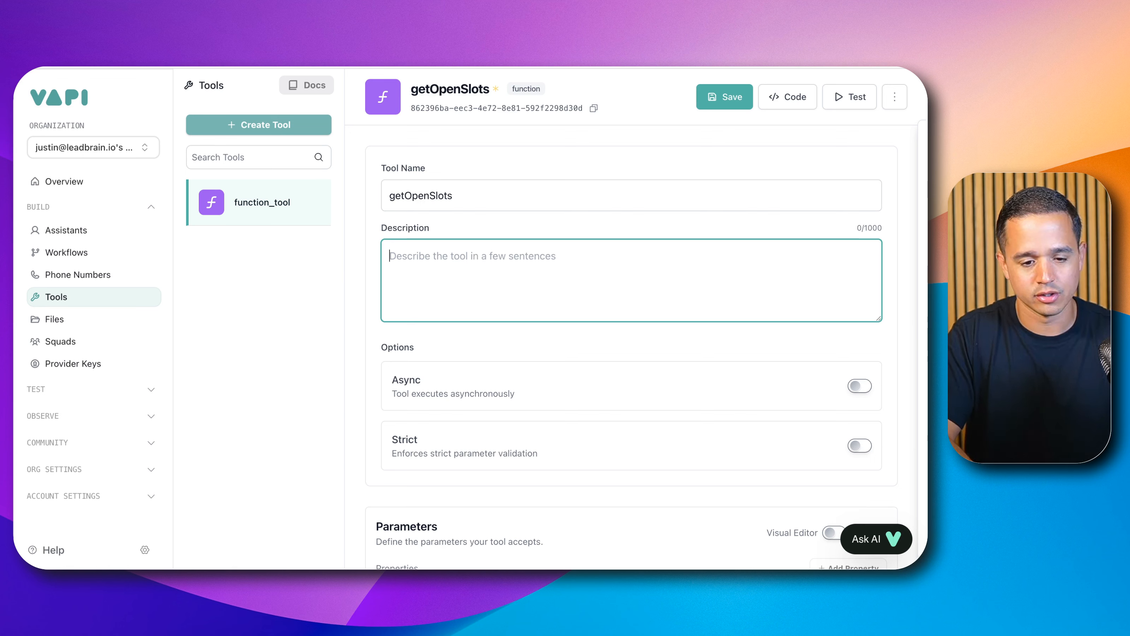
type("This tool is used")
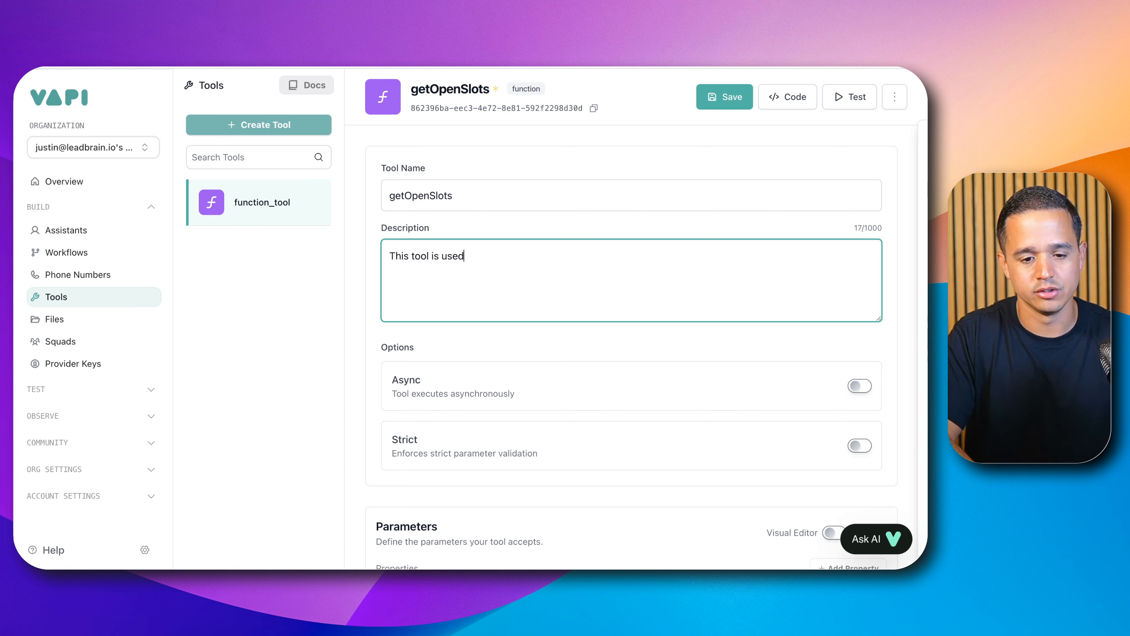
type(" to query the calendar f")
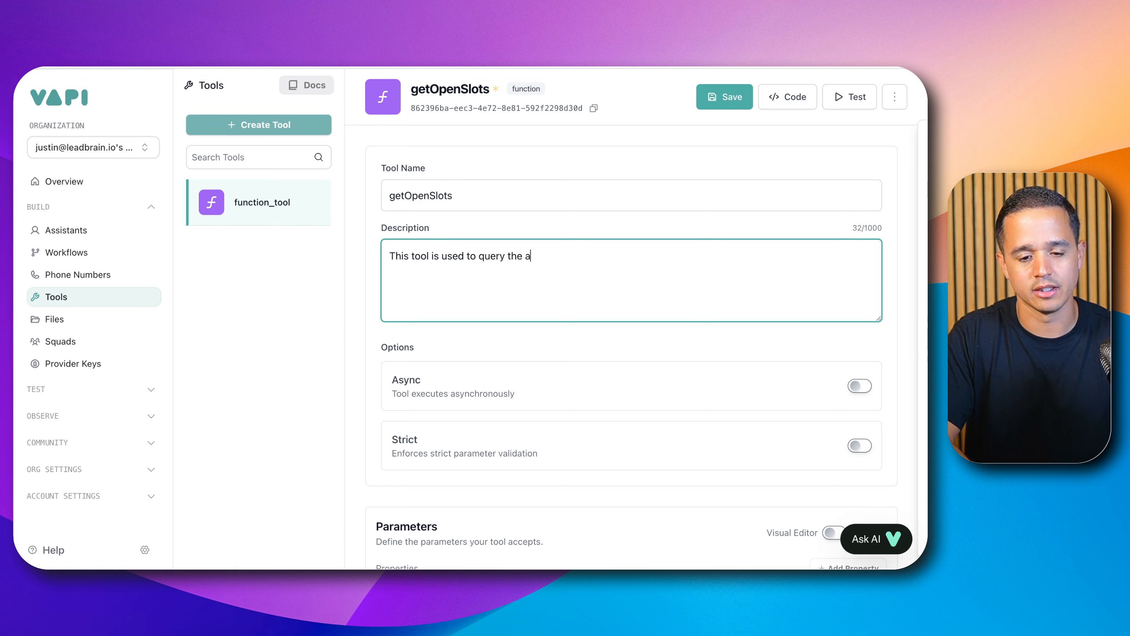
type("or o")
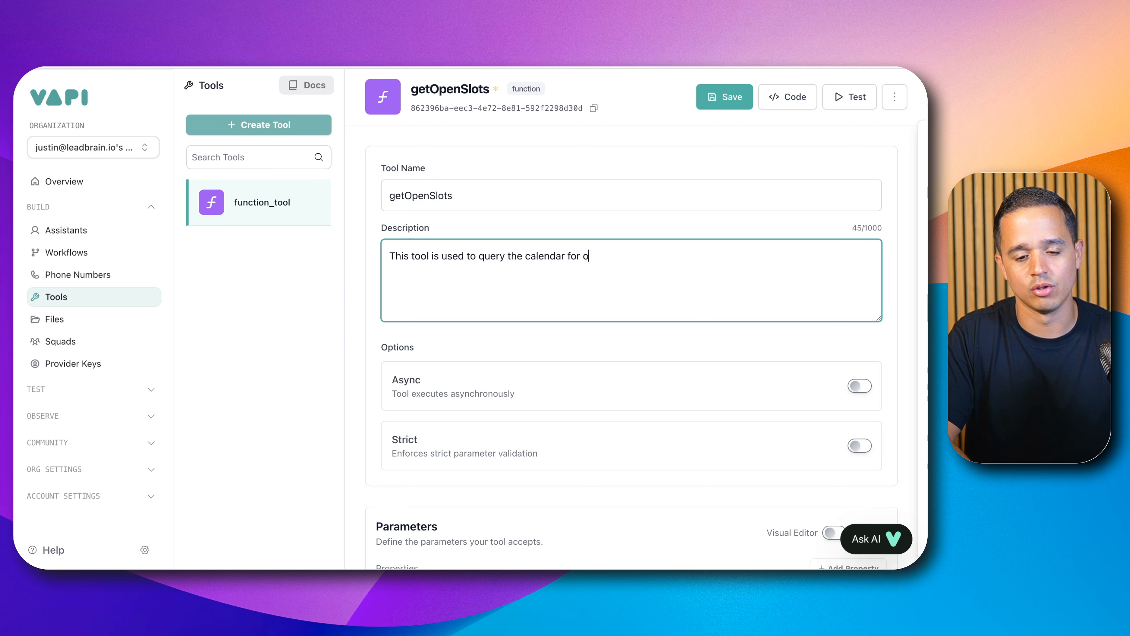
type("pen available slots.")
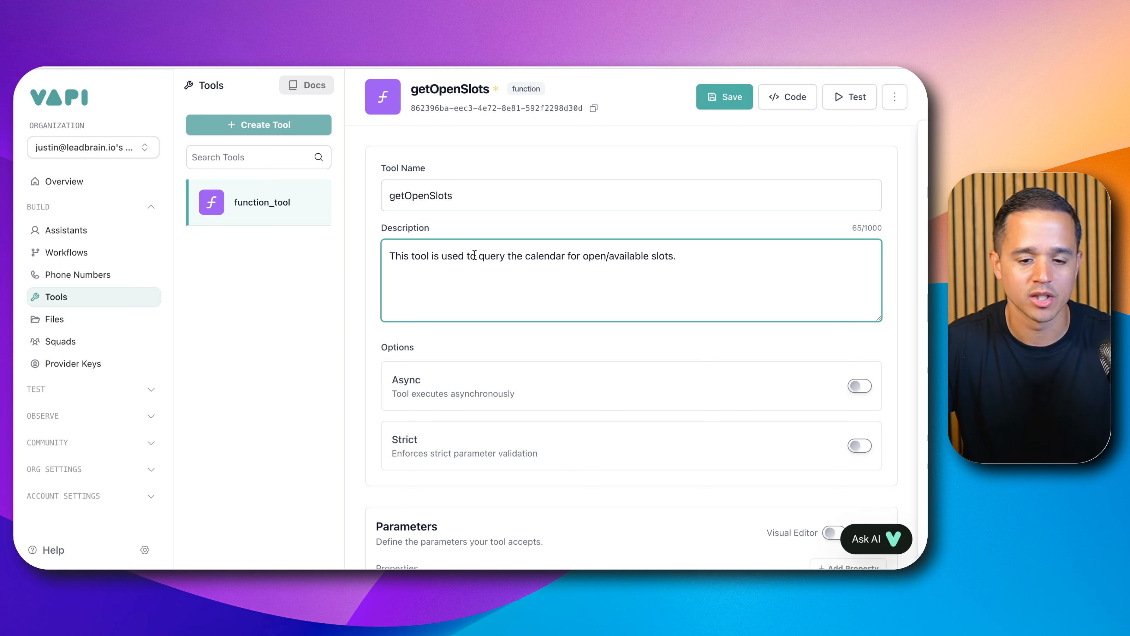
Step: Paste the copied n8n webhook test URL into the tool's server URL
scroll(600, 195, "down", 1)
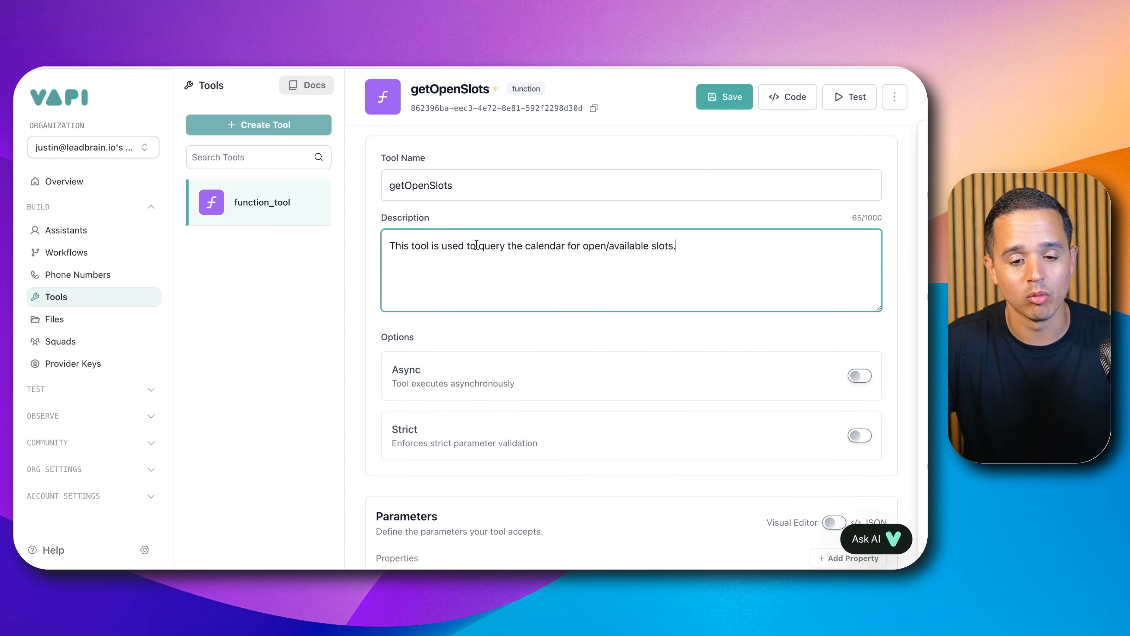
scroll(524, 254, "down", 1)
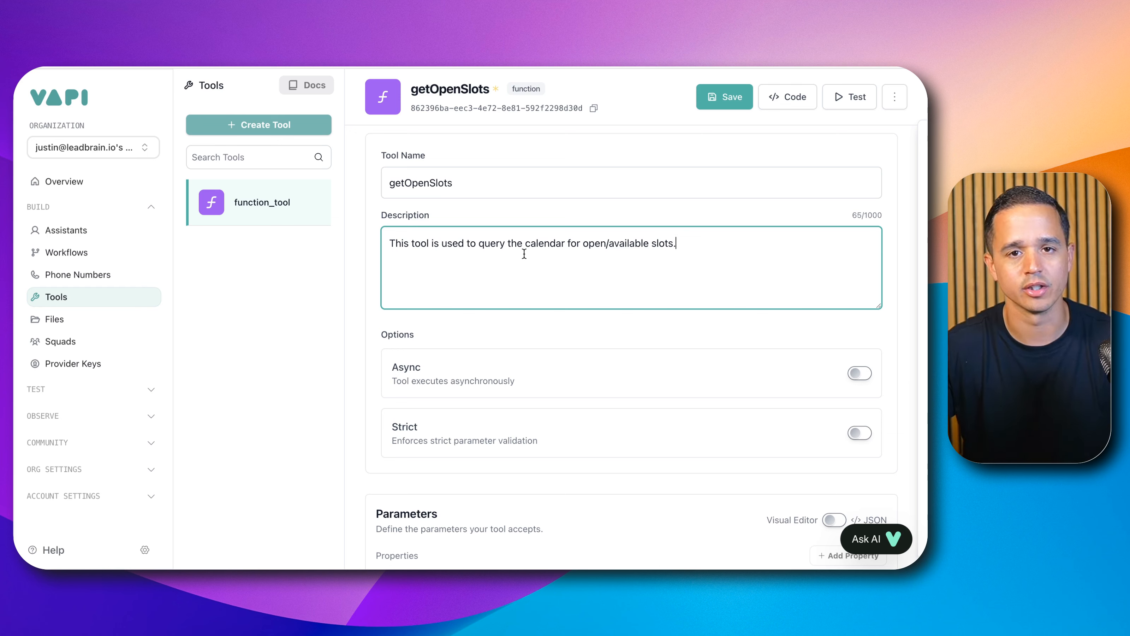
scroll(524, 253, "down", 3)
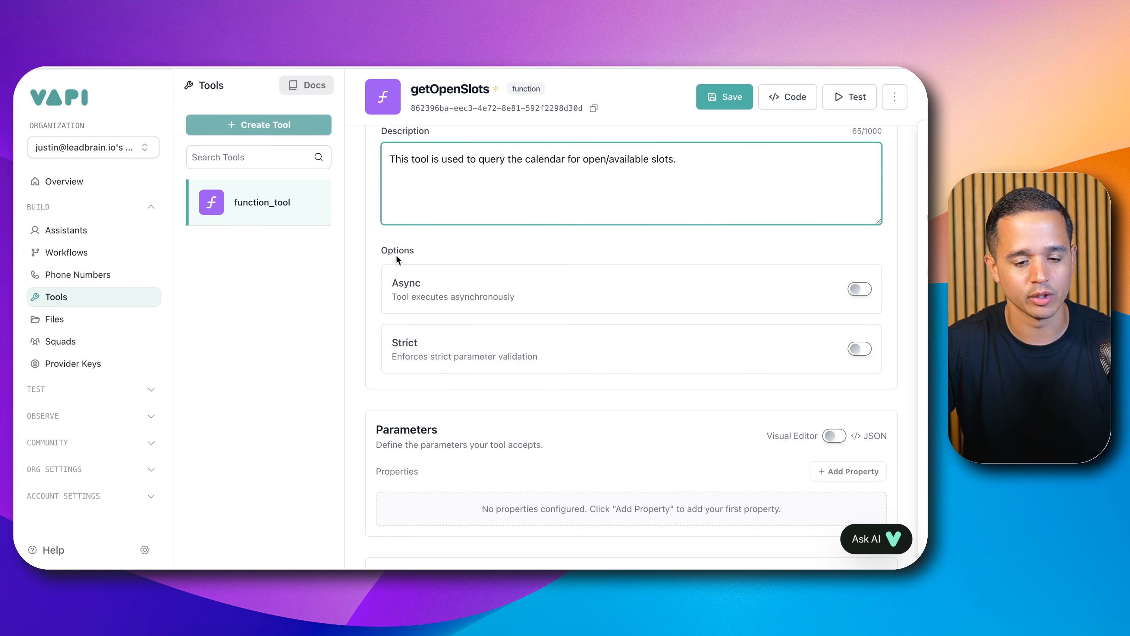
scroll(545, 335, "down", 4)
scroll(549, 338, "down", 2)
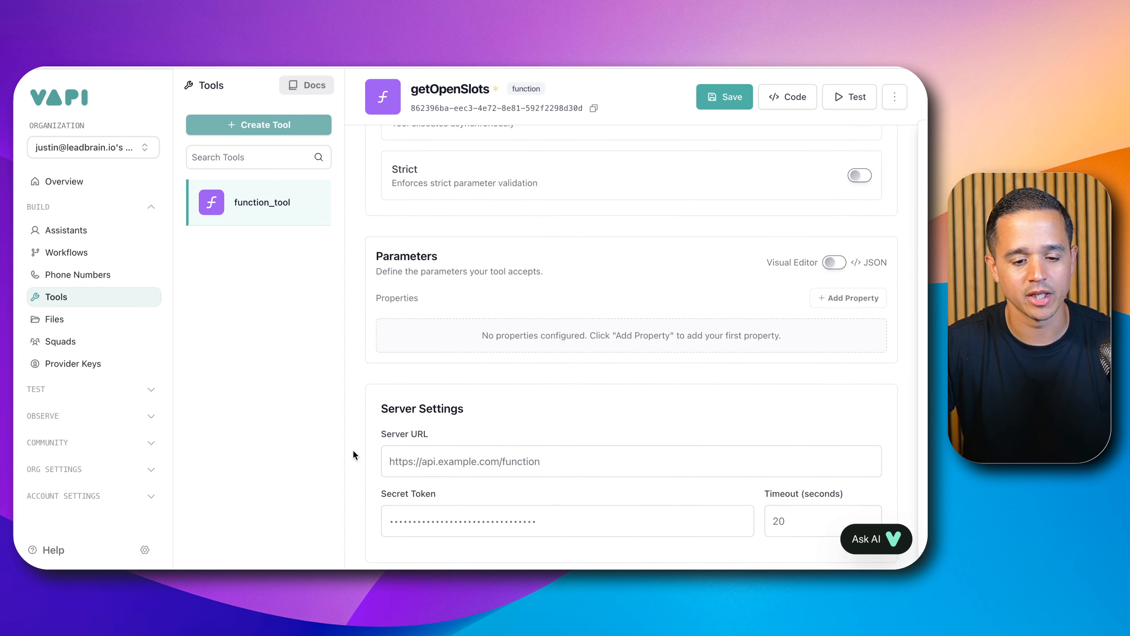
left_click(490, 457)
key("super+v")
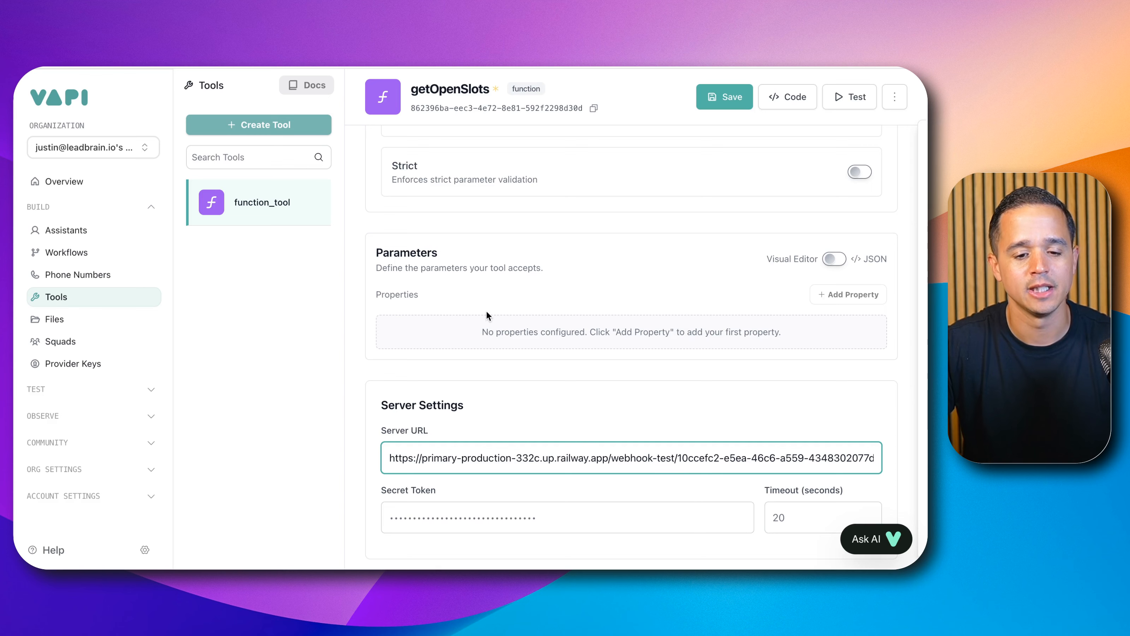
Step: Add a string parameter named name with the description "Name of the caller" and apply it
scroll(793, 255, "down", 1)
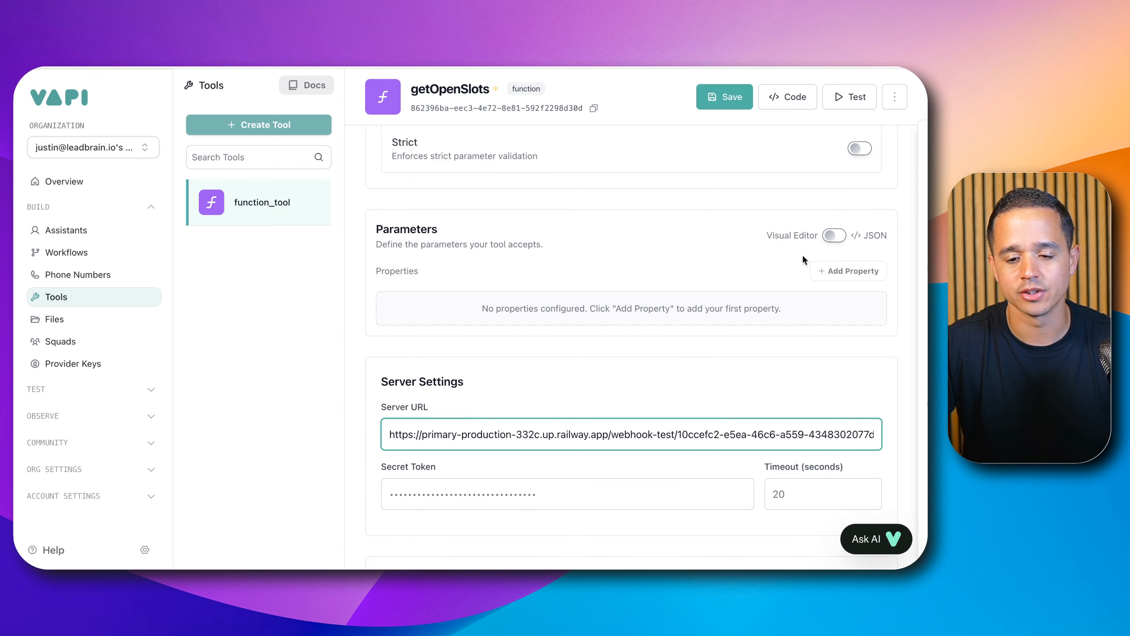
left_click(850, 279)
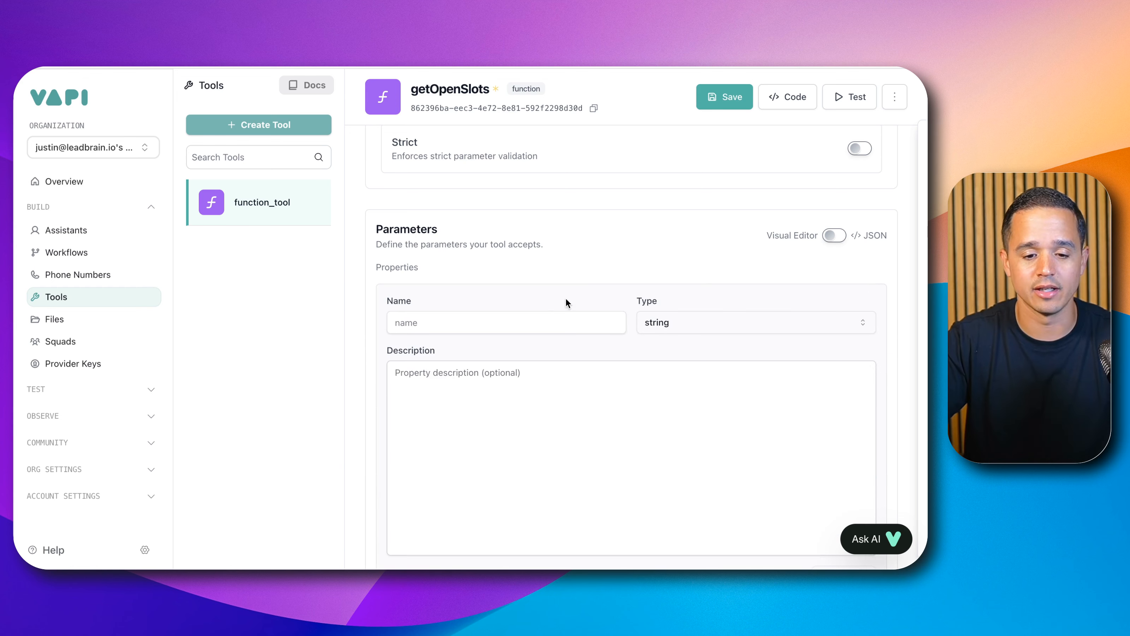
left_click(542, 321)
type("name")
key("Tab")
key("Tab")
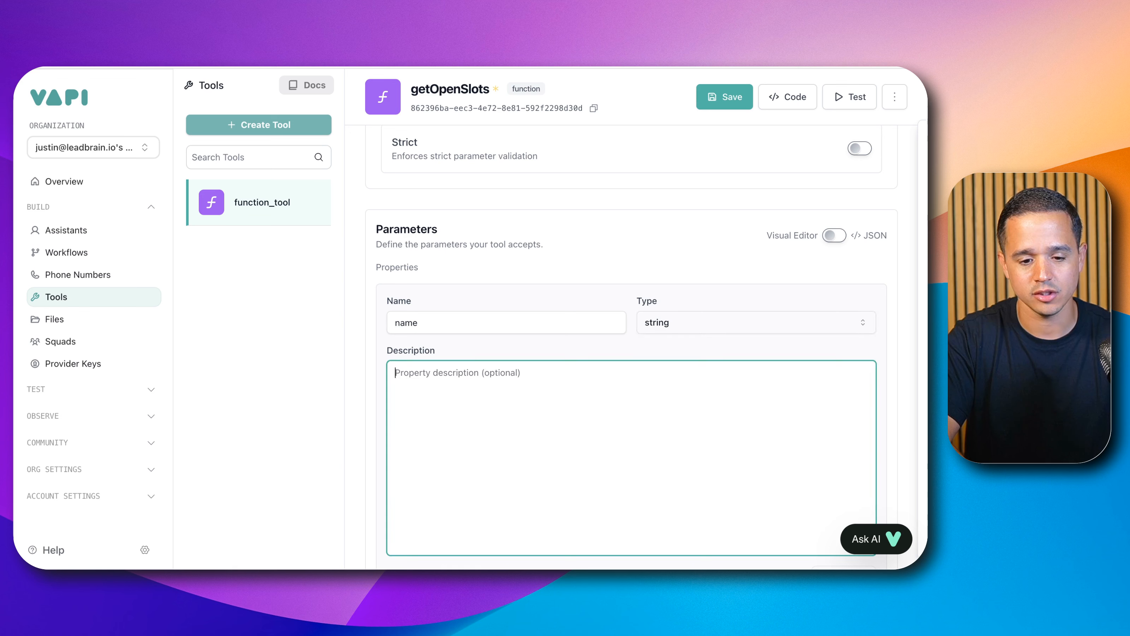
type("Name of the c")
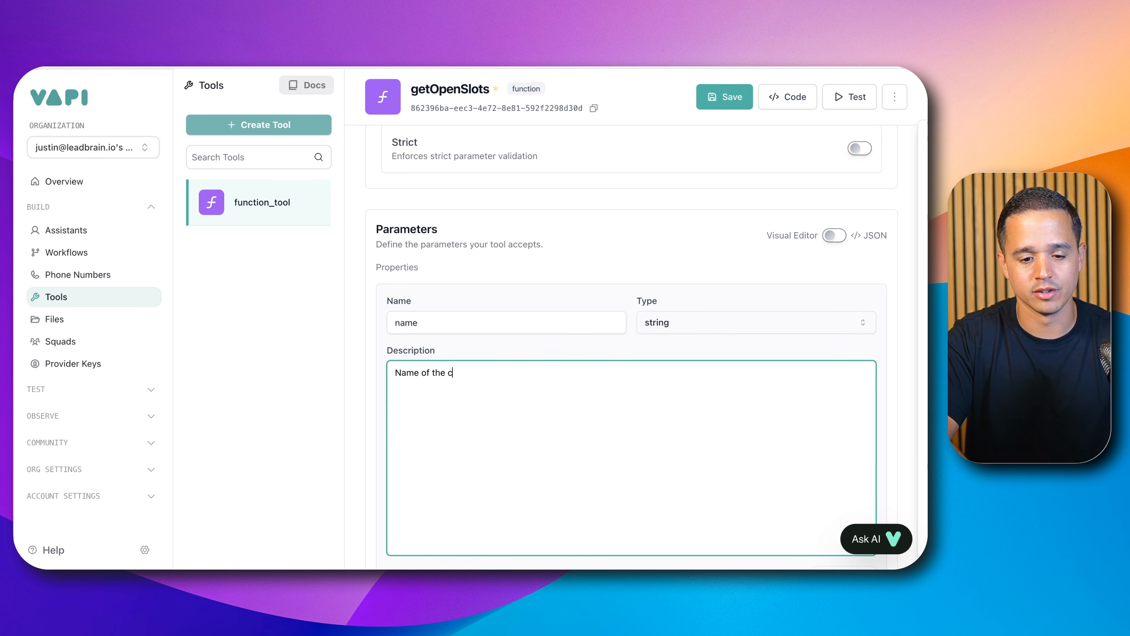
type("aller")
scroll(605, 323, "down", 2)
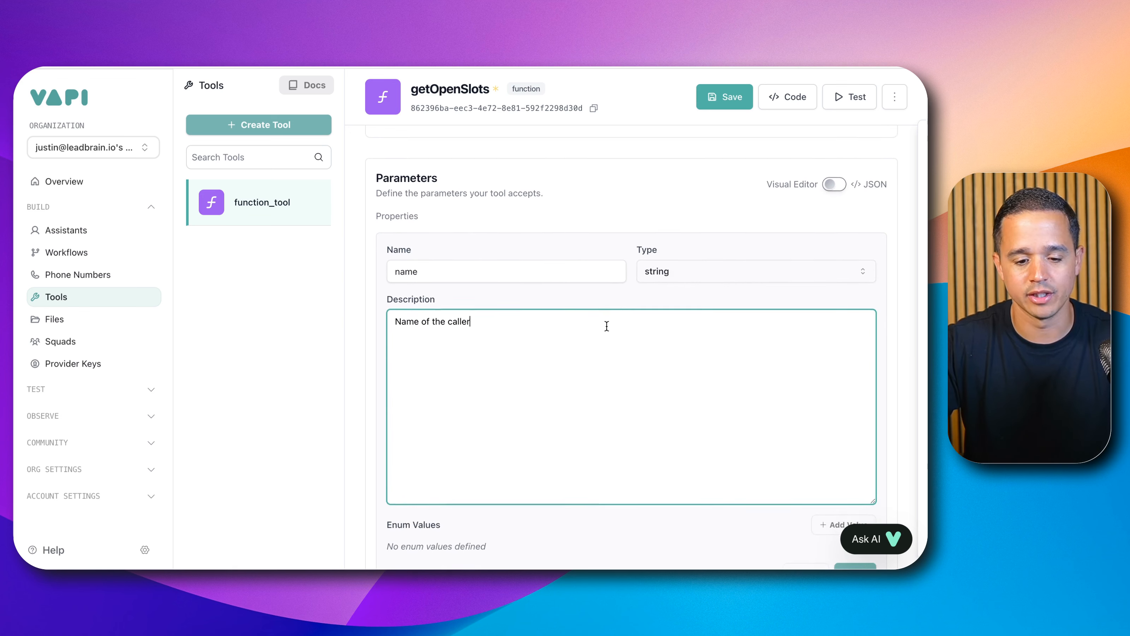
scroll(605, 392, "down", 2)
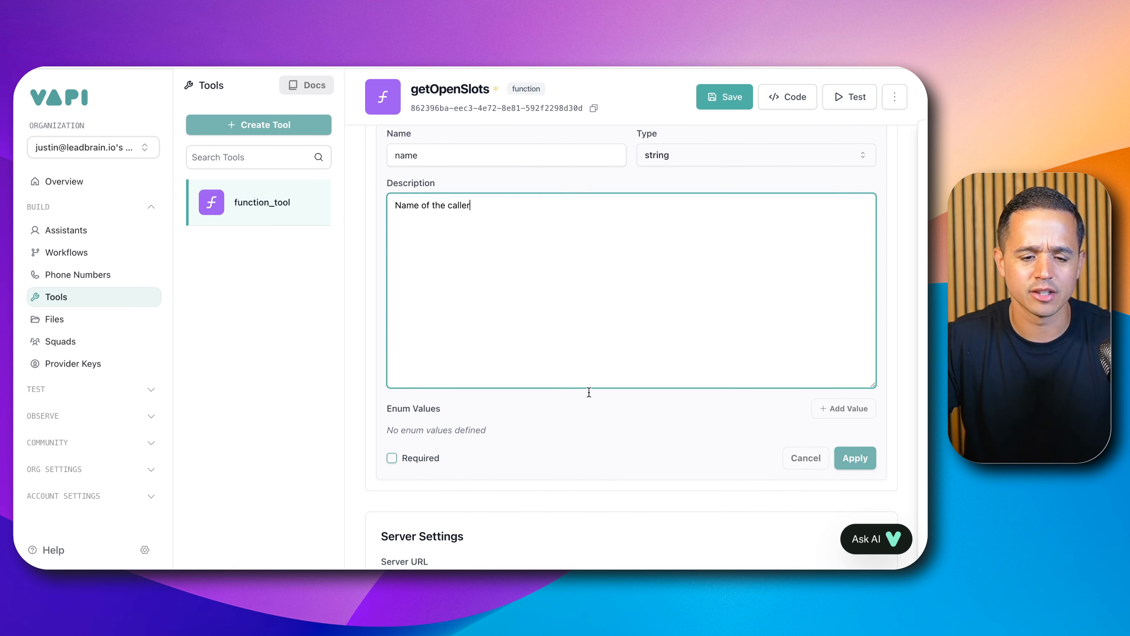
left_click(860, 457)
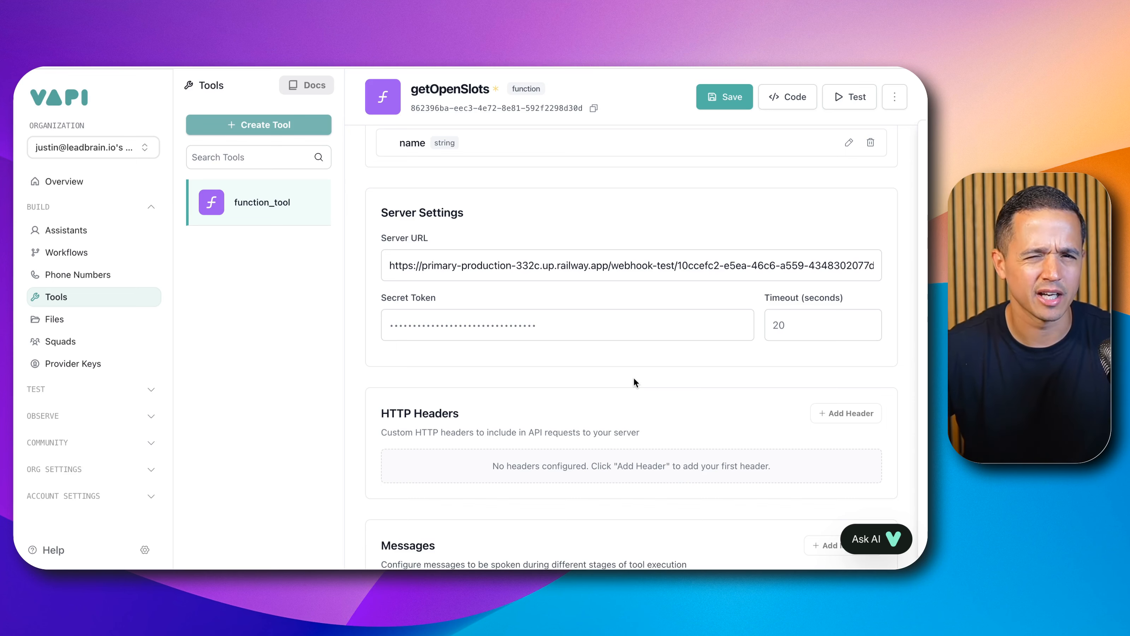
Step: Add a second string parameter named callerTimezone, described as "Give me the timezone of the caller."
scroll(428, 178, "down", 1)
scroll(405, 217, "up", 3)
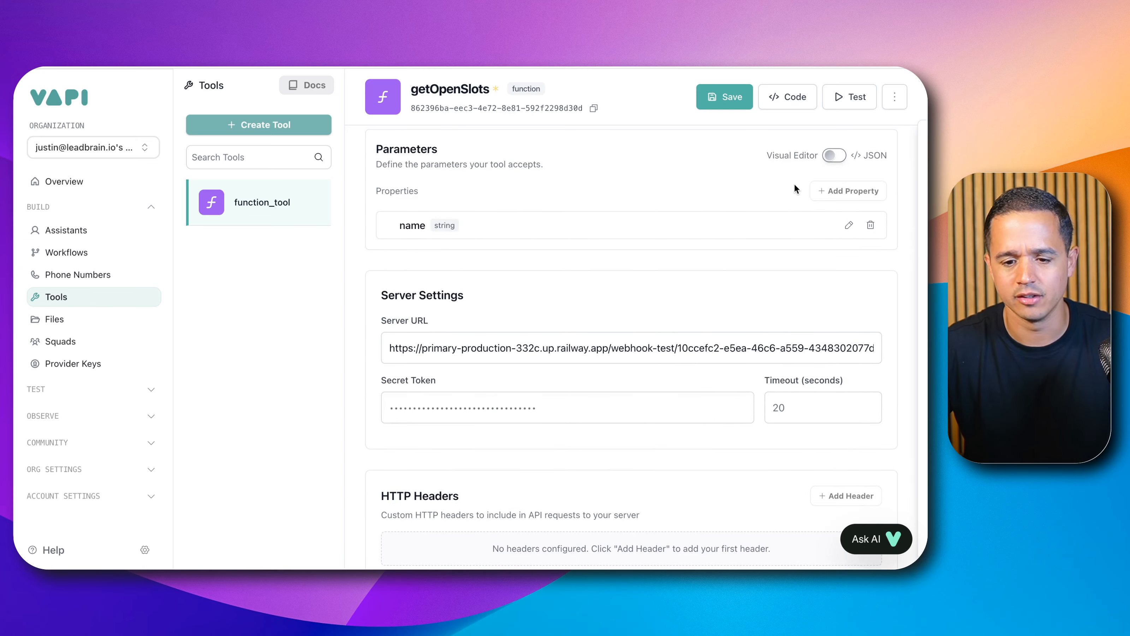
left_click(828, 191)
left_click(516, 279)
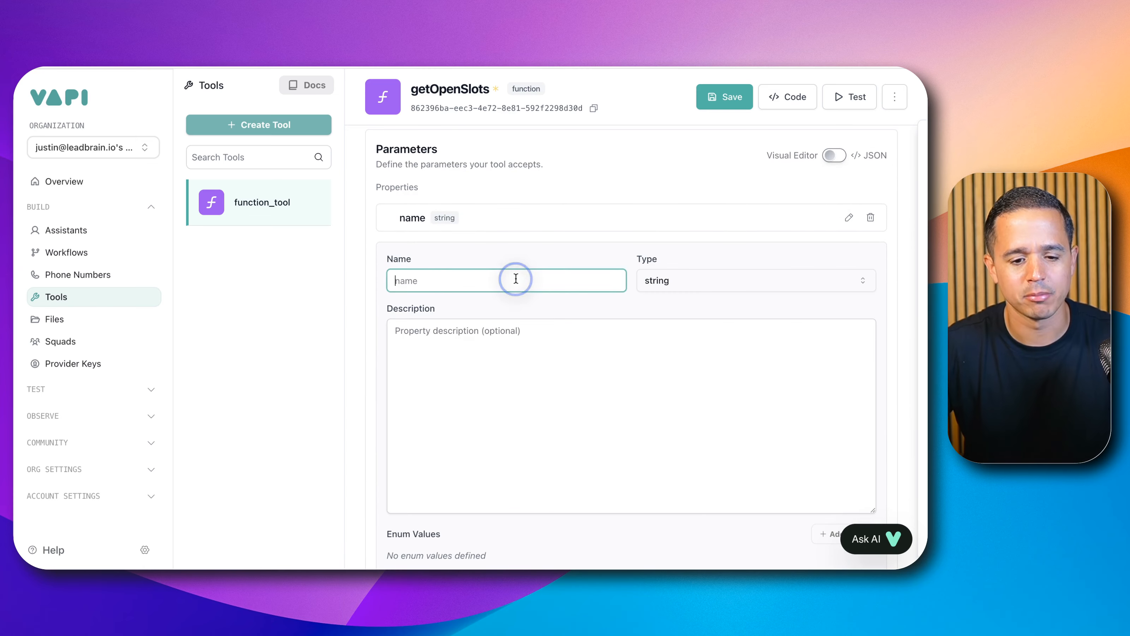
type("callerTimezone")
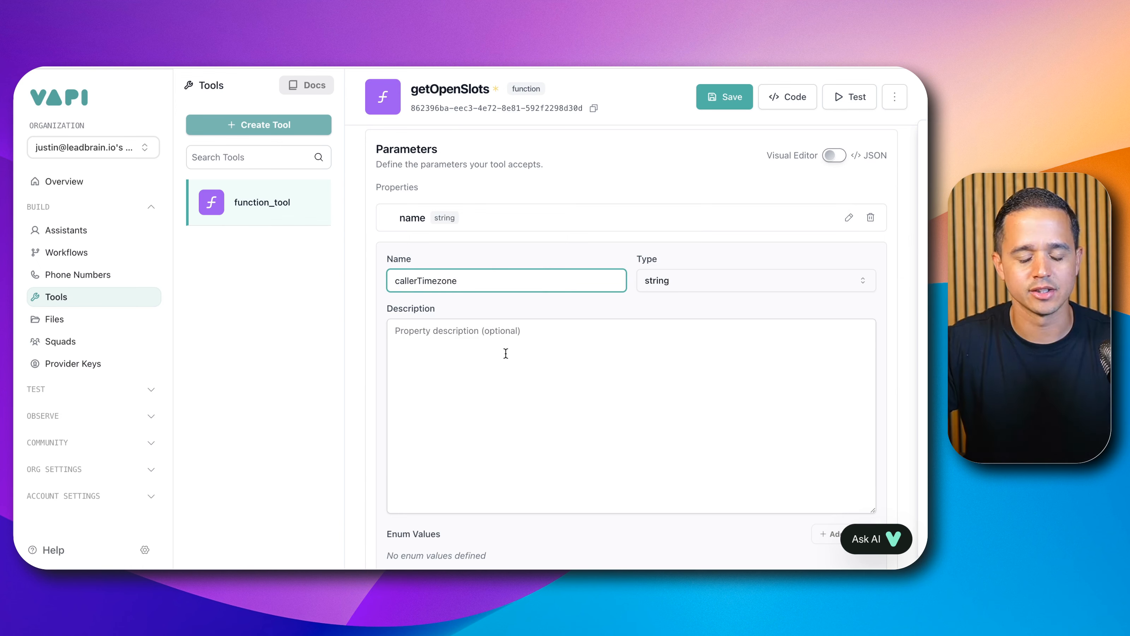
left_click(505, 353)
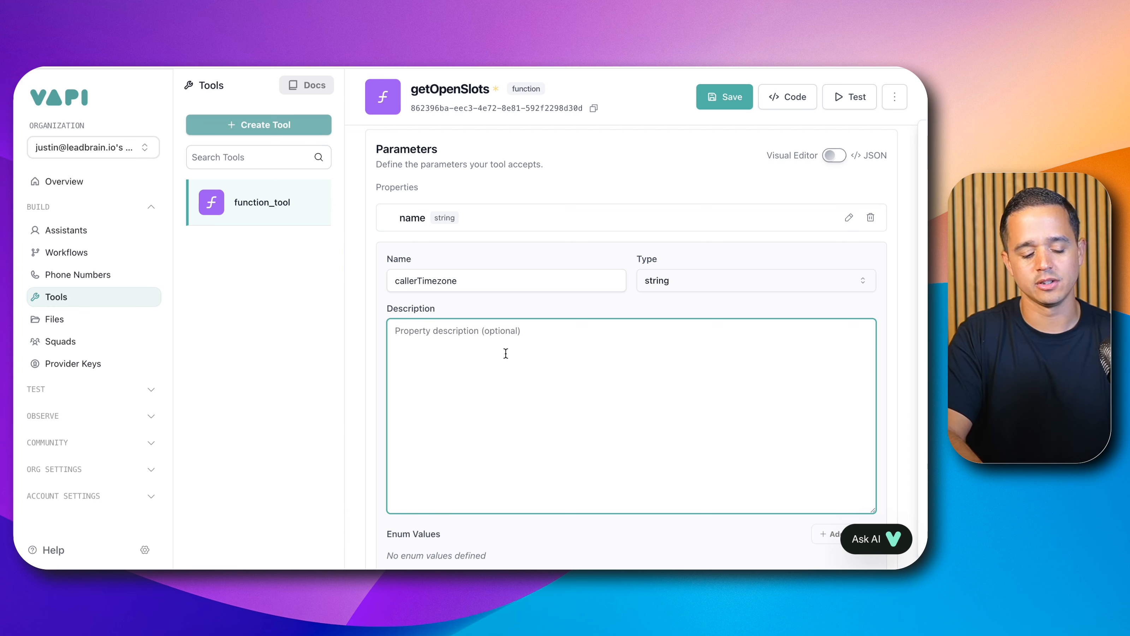
type("Give me the timezone of the c")
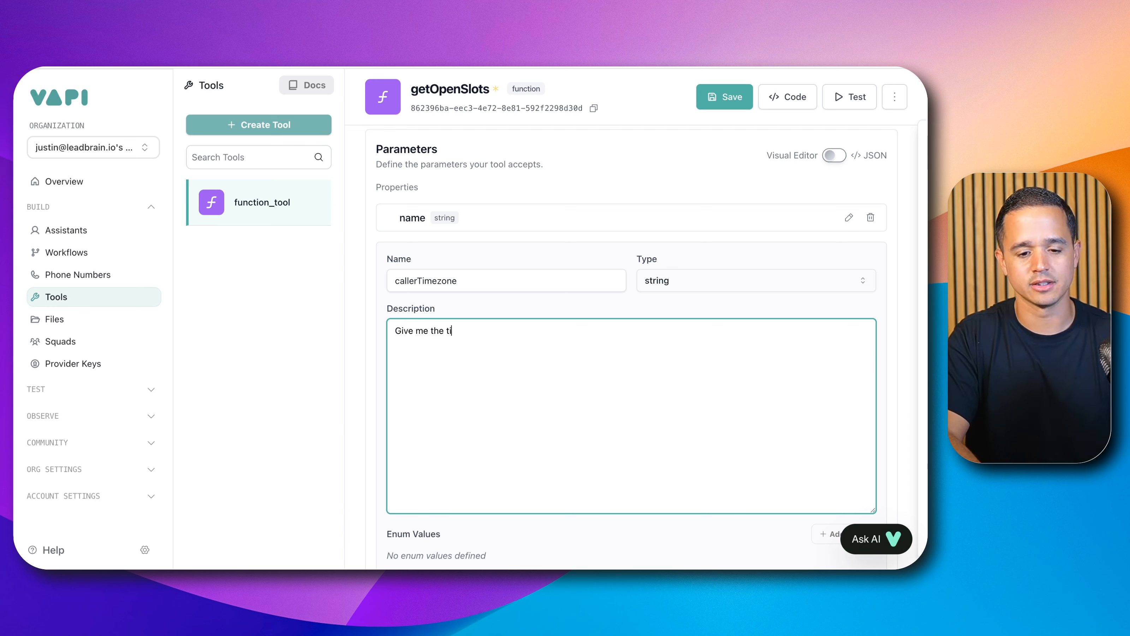
type("aller.")
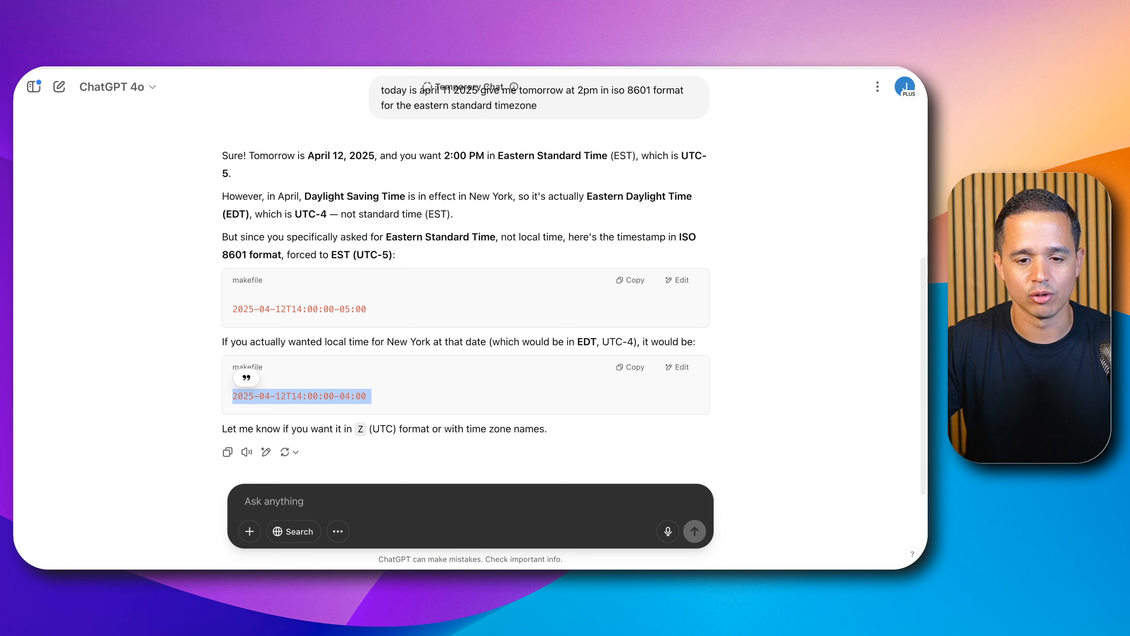
Step: In ChatGPT, review the earlier answer naming the standard behind the America/New_York timezone notation
scroll(381, 297, "up", 5)
scroll(382, 298, "up", 2)
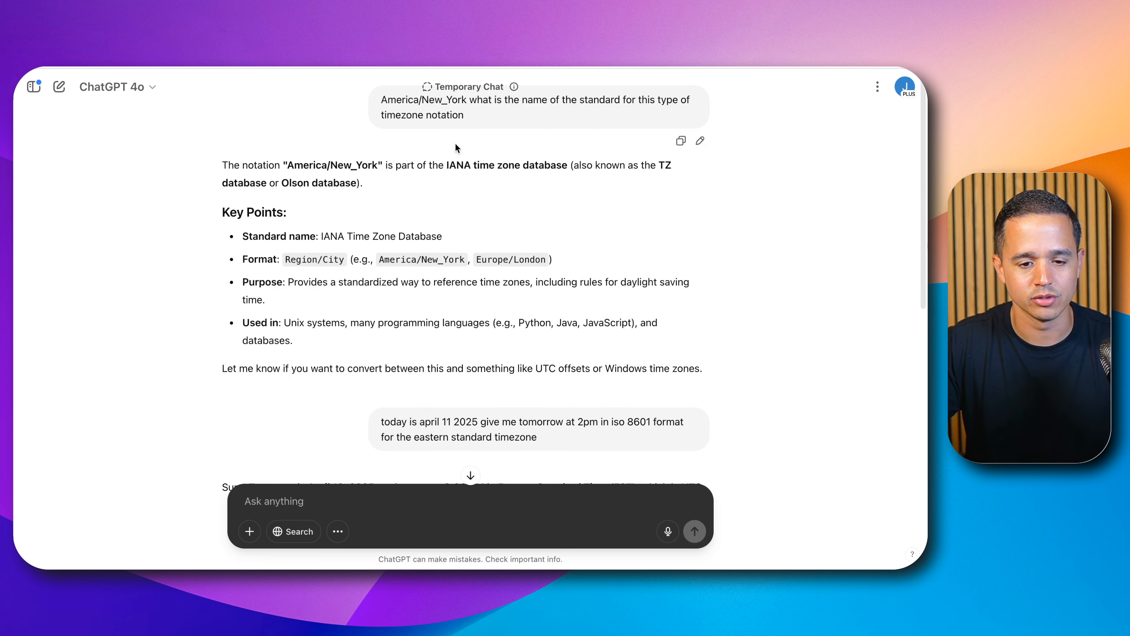
left_click(449, 165)
left_click_drag(450, 165, 567, 164)
left_click(403, 99)
left_click_drag(403, 99, 450, 100)
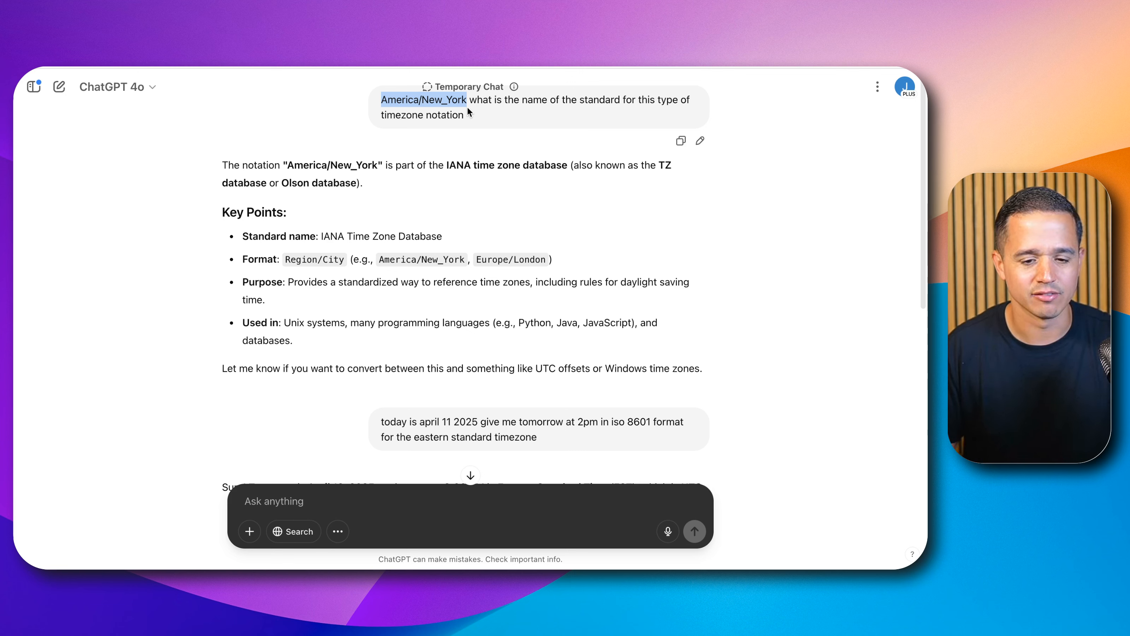
left_click(463, 162)
left_click_drag(463, 162, 567, 166)
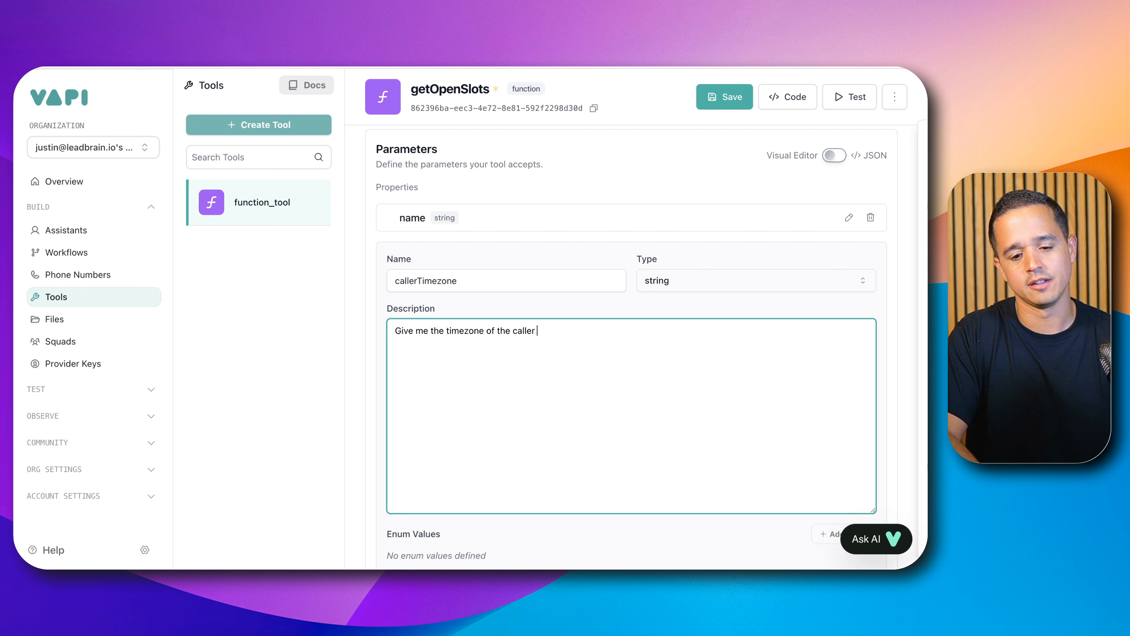
Step: Extend the callerTimezone description: "in the IANA time zone database standard format. For example if the caller is in EST this value should be 'America/New_York'"
type("IANA time zone database")
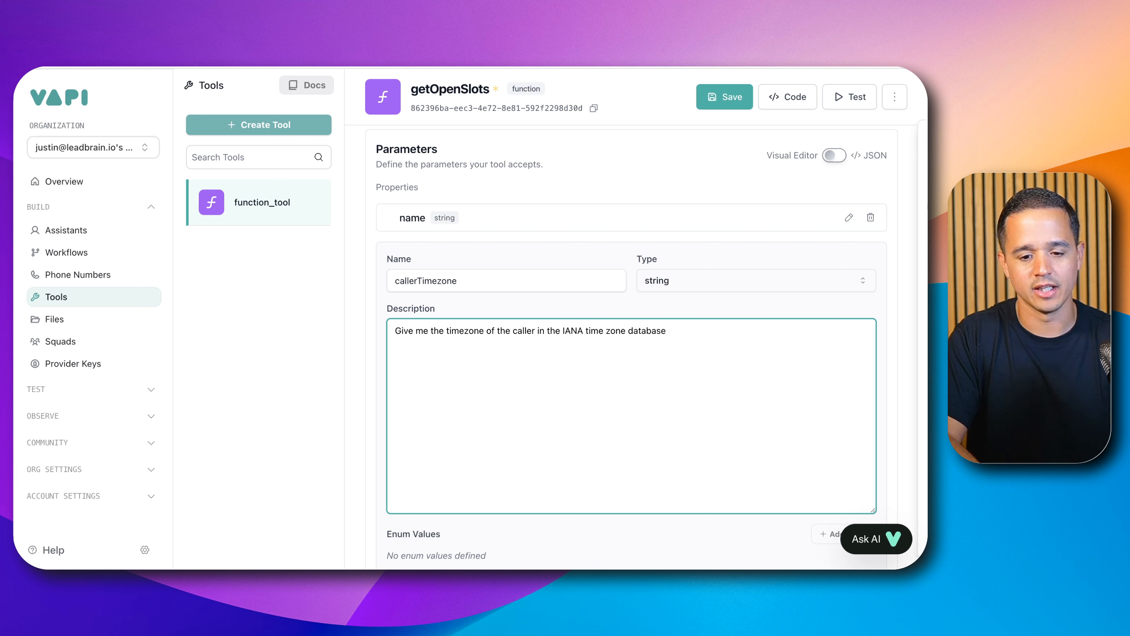
type(" standa")
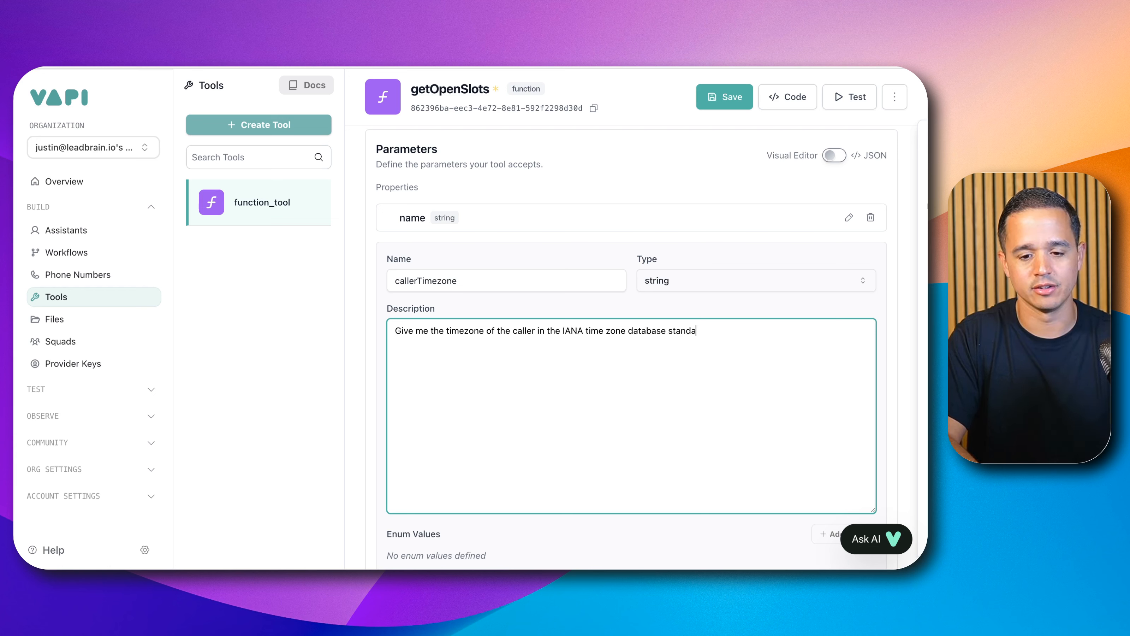
type("rd format.")
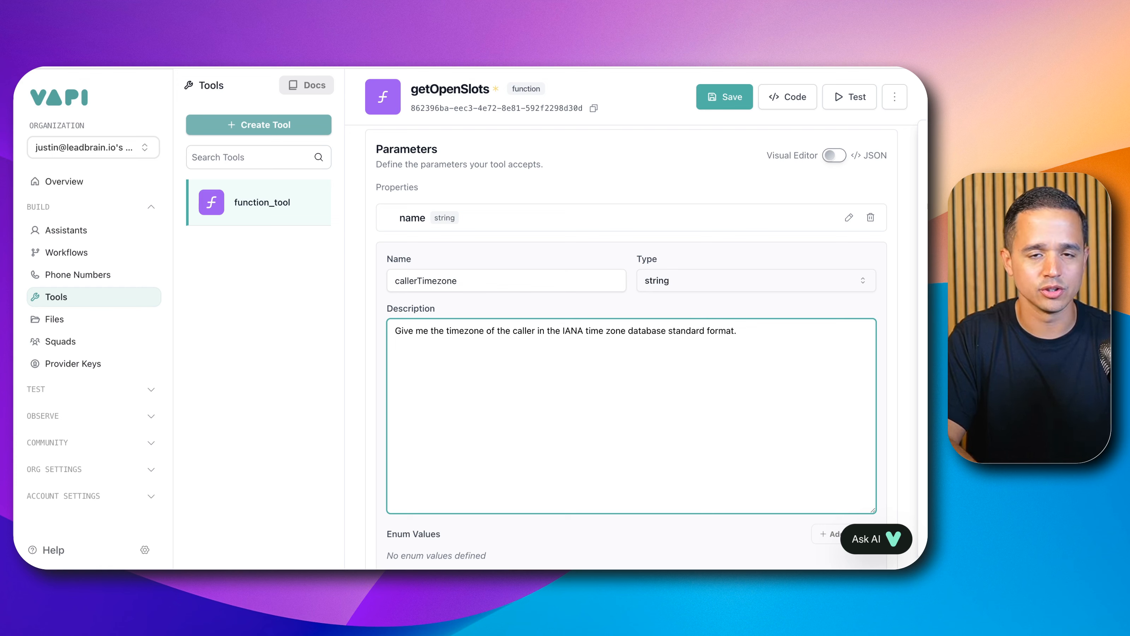
type(" For e")
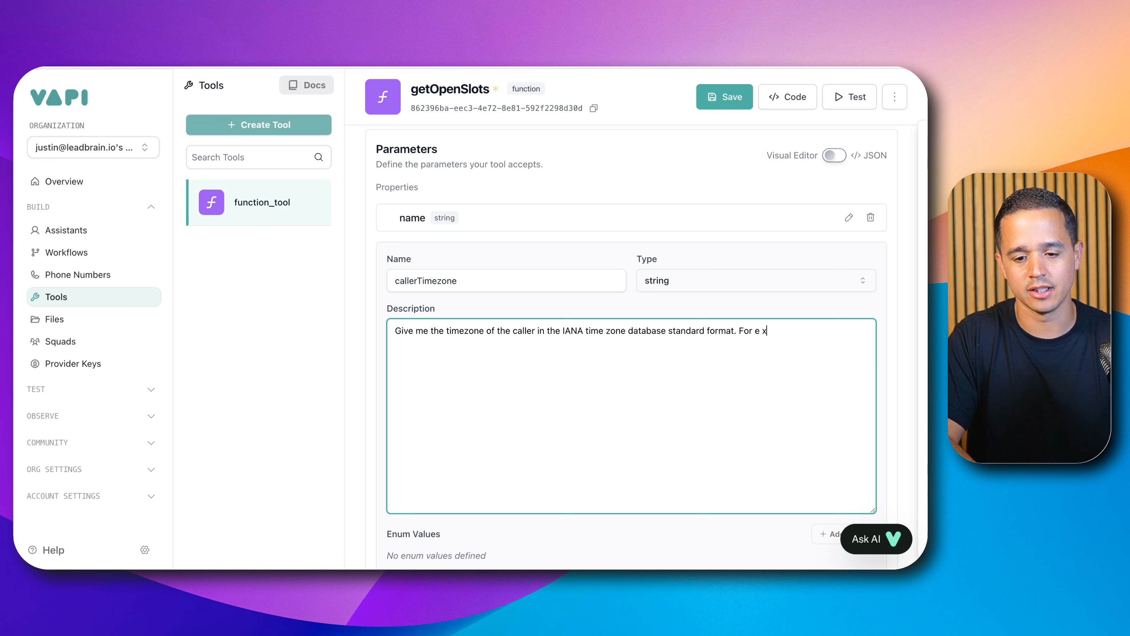
type("xample")
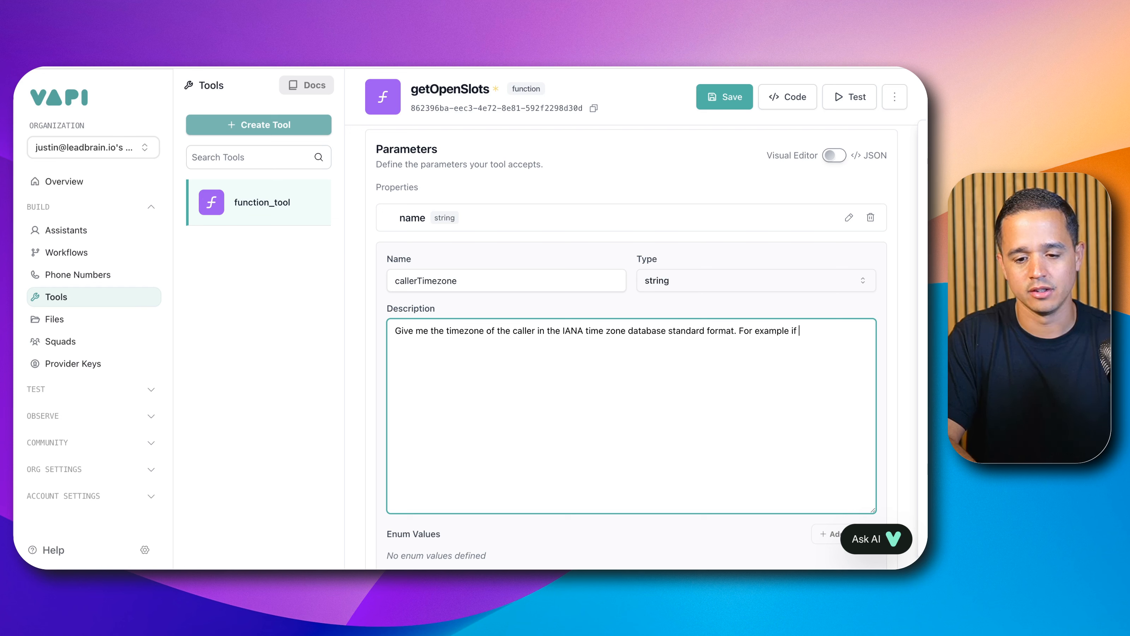
type(" if the caller is in E")
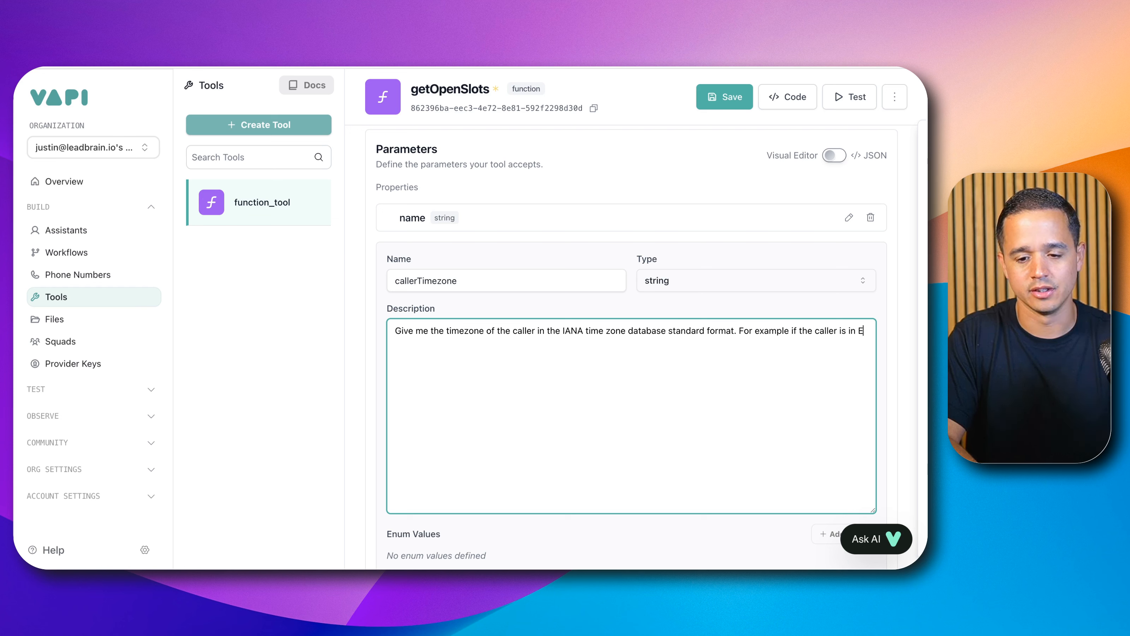
type("ST")
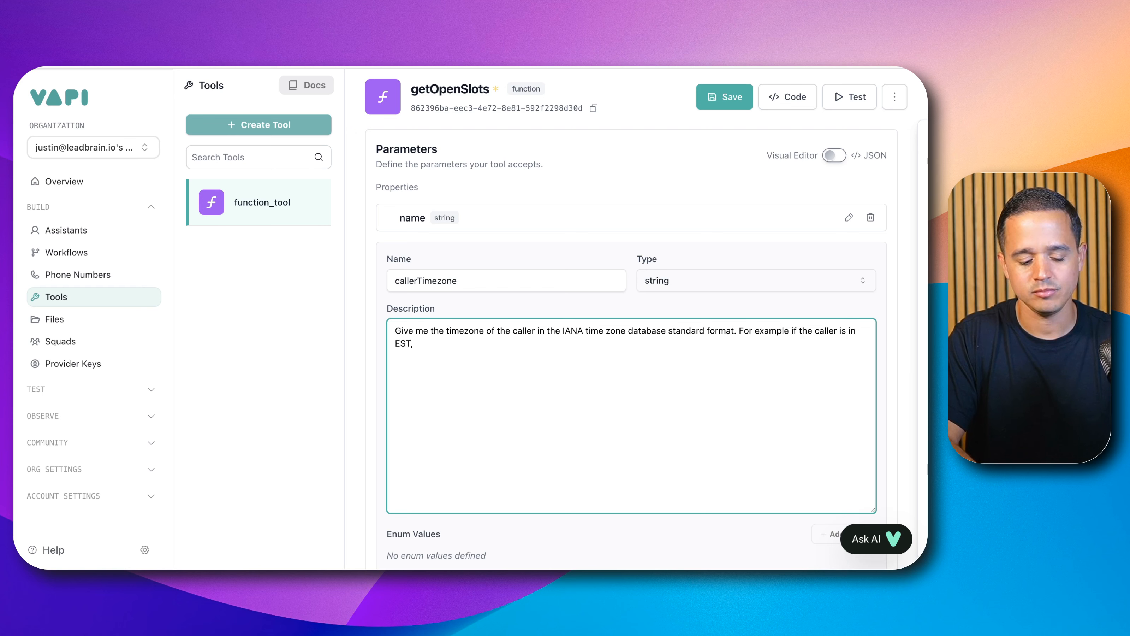
type(",")
key("BackSpace")
type("this va")
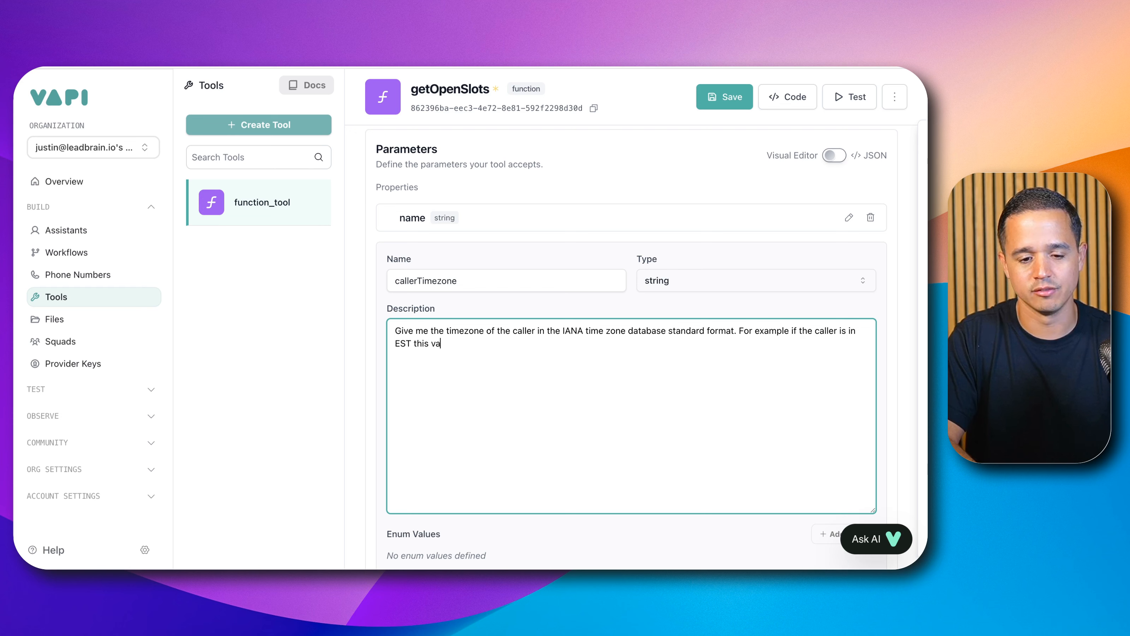
type("lue should be ")
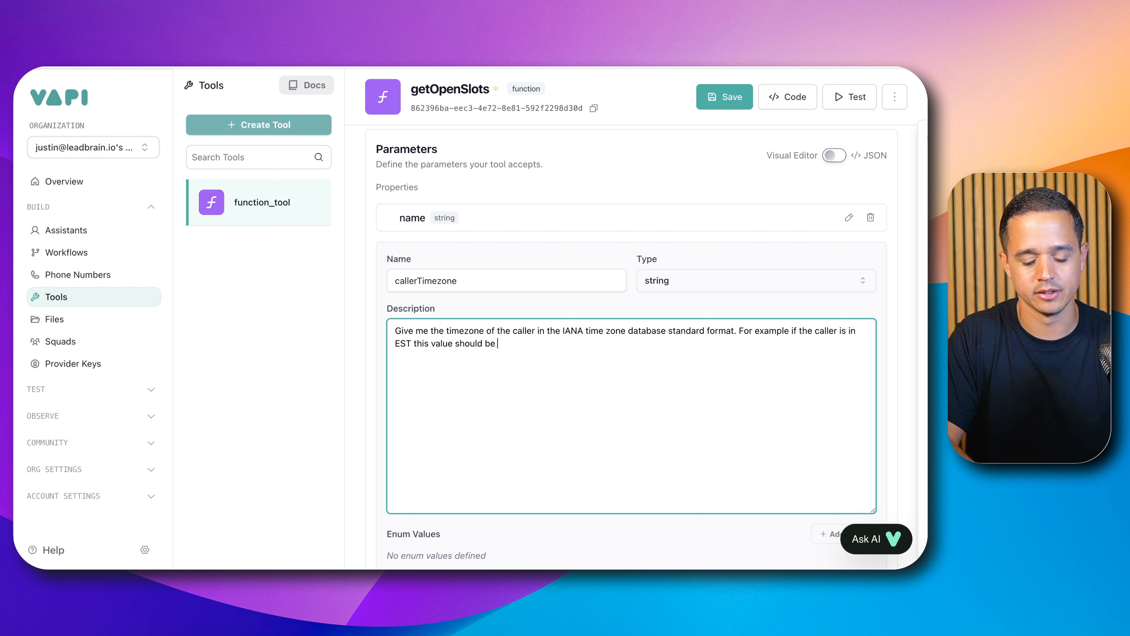
type("'America/")
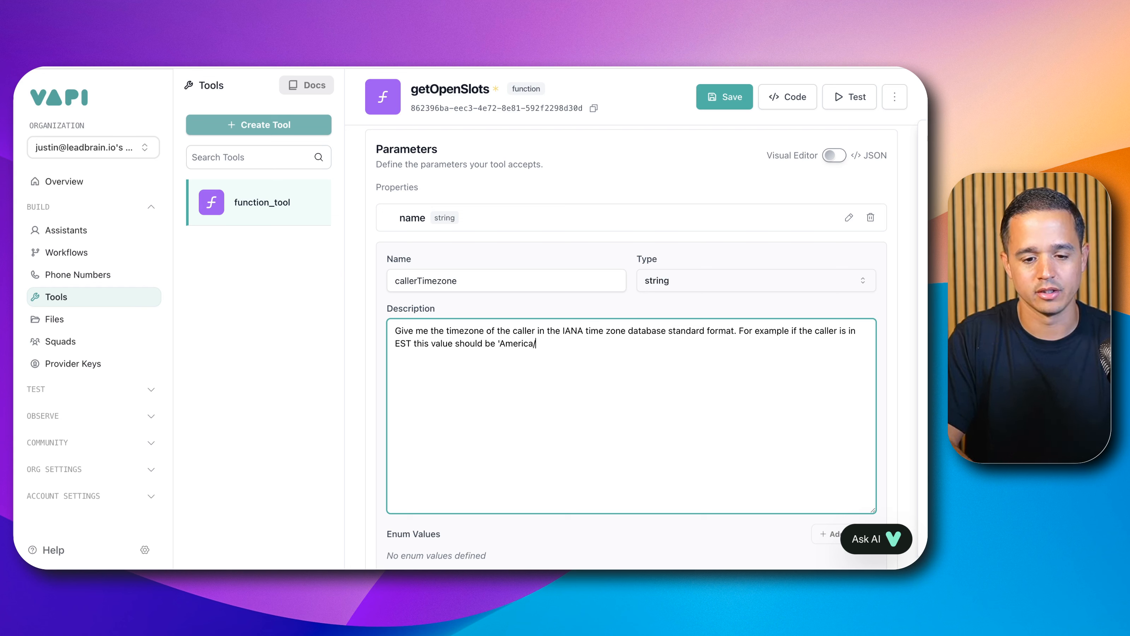
type("New_Yotk")
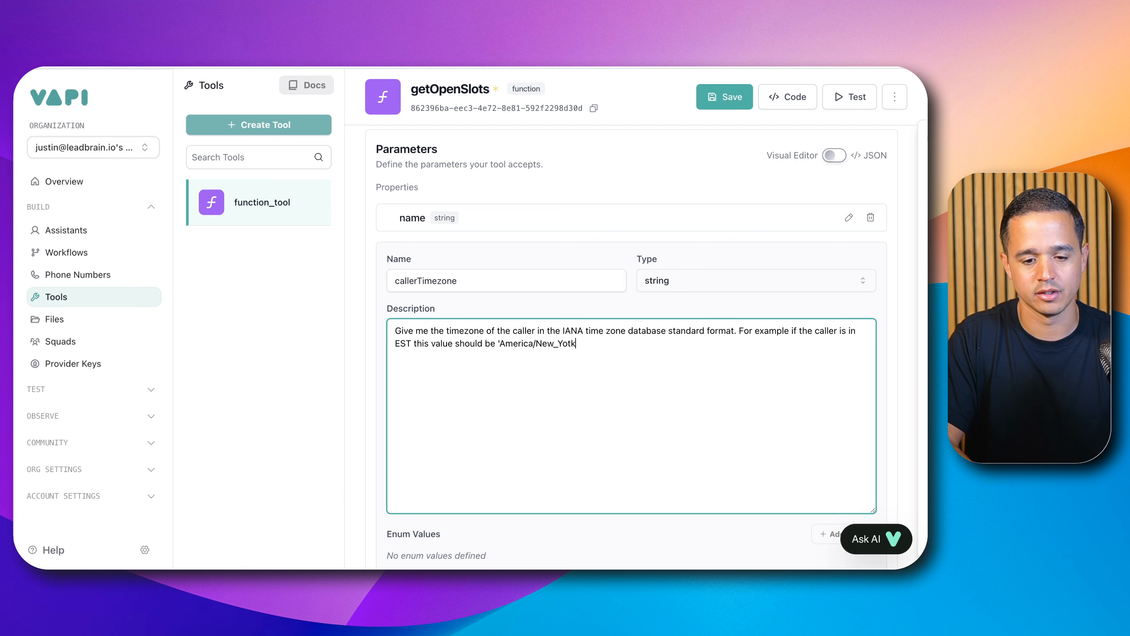
key("BackSpace")
type("rk'")
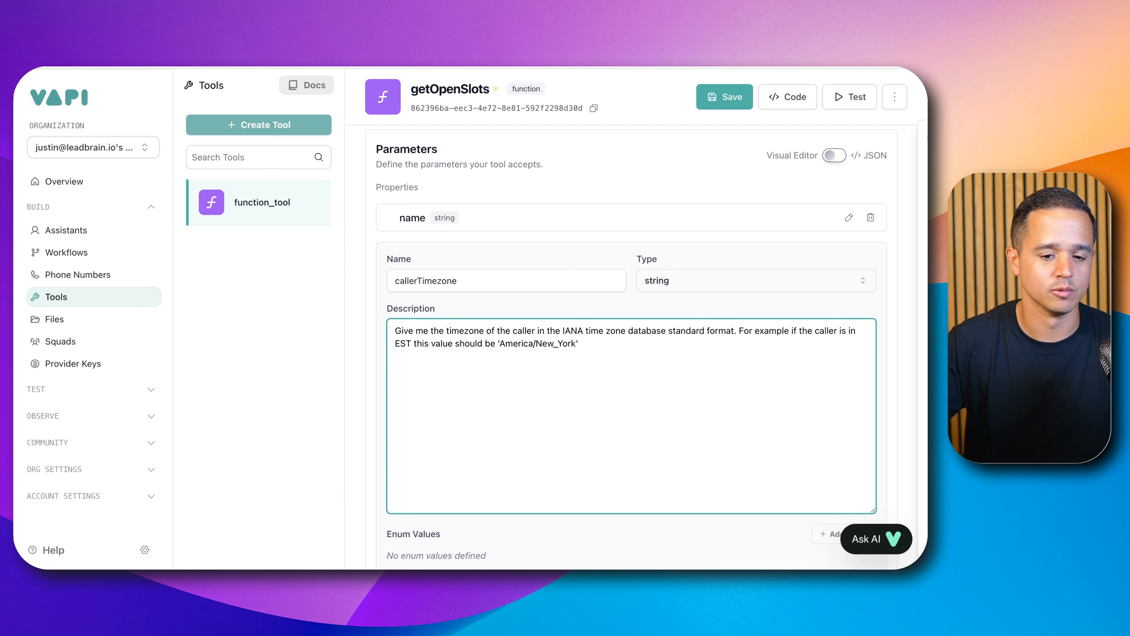
Step: Mark callerTimezone as required, end its description with a period, and apply the parameter
scroll(585, 338, "down", 3)
left_click(393, 471)
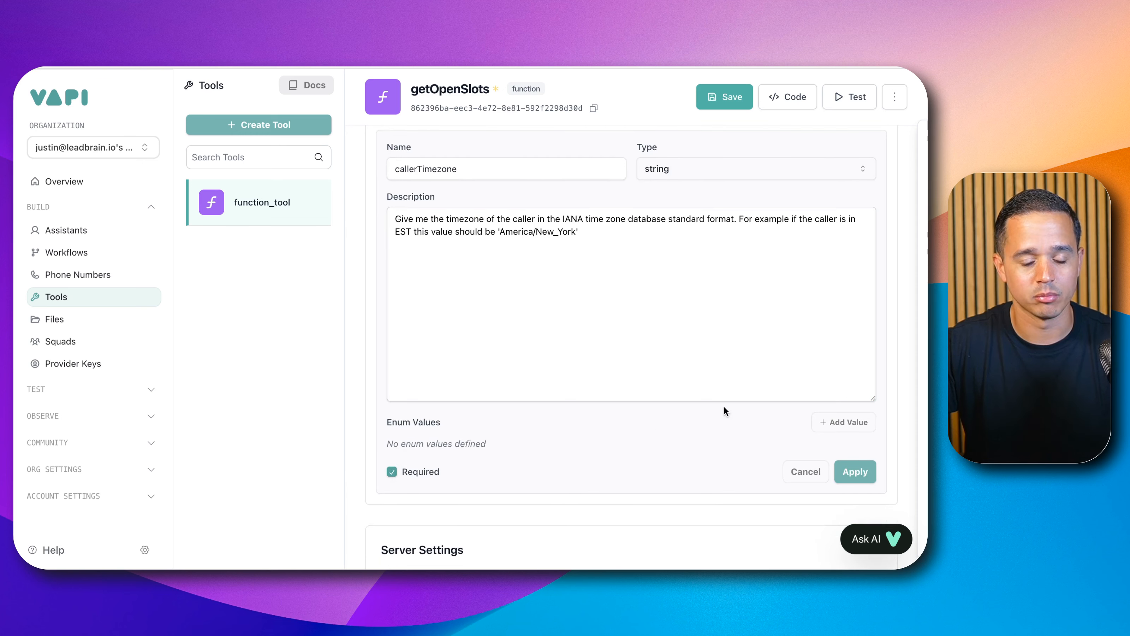
left_click(592, 231)
type(".")
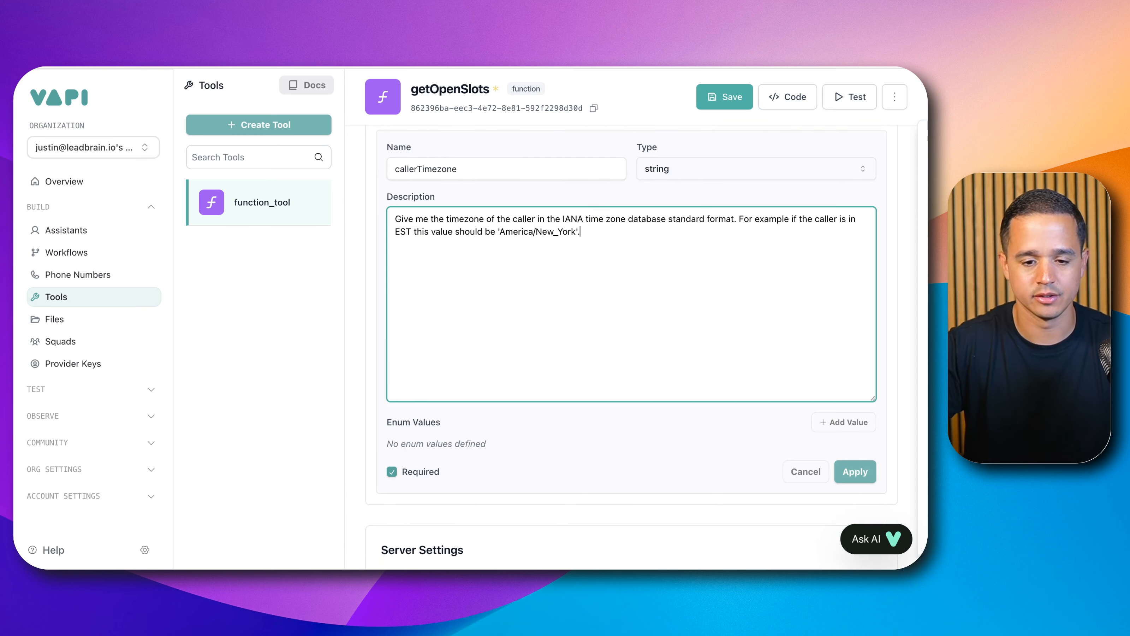
left_click(837, 472)
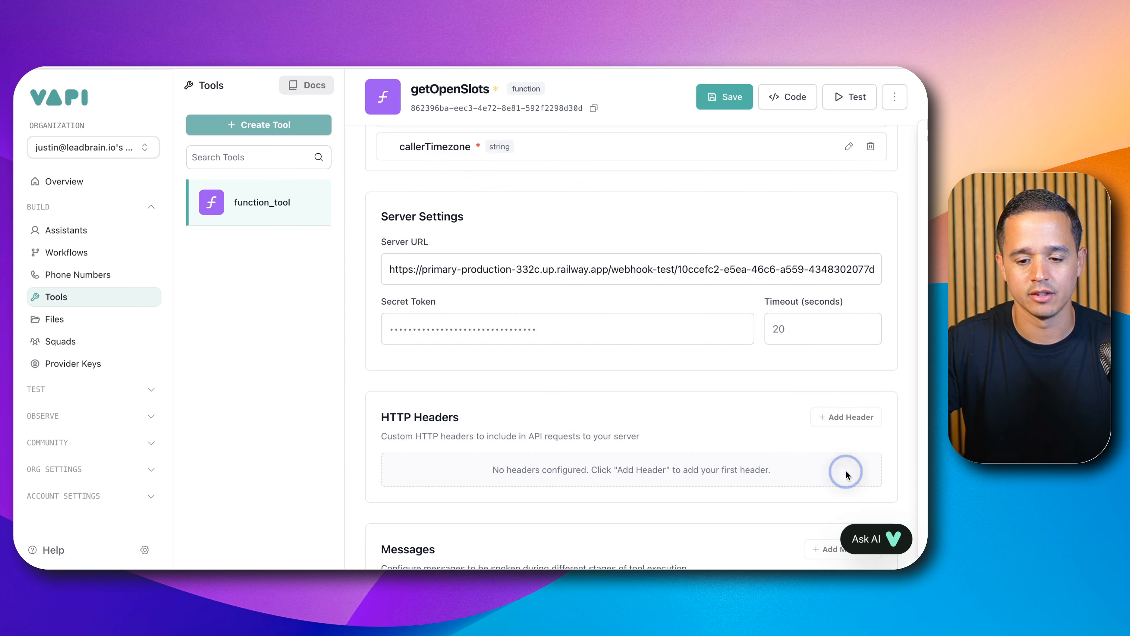
Step: Add a third string parameter named requestedAppointment
scroll(674, 434, "down", 2)
scroll(670, 427, "up", 8)
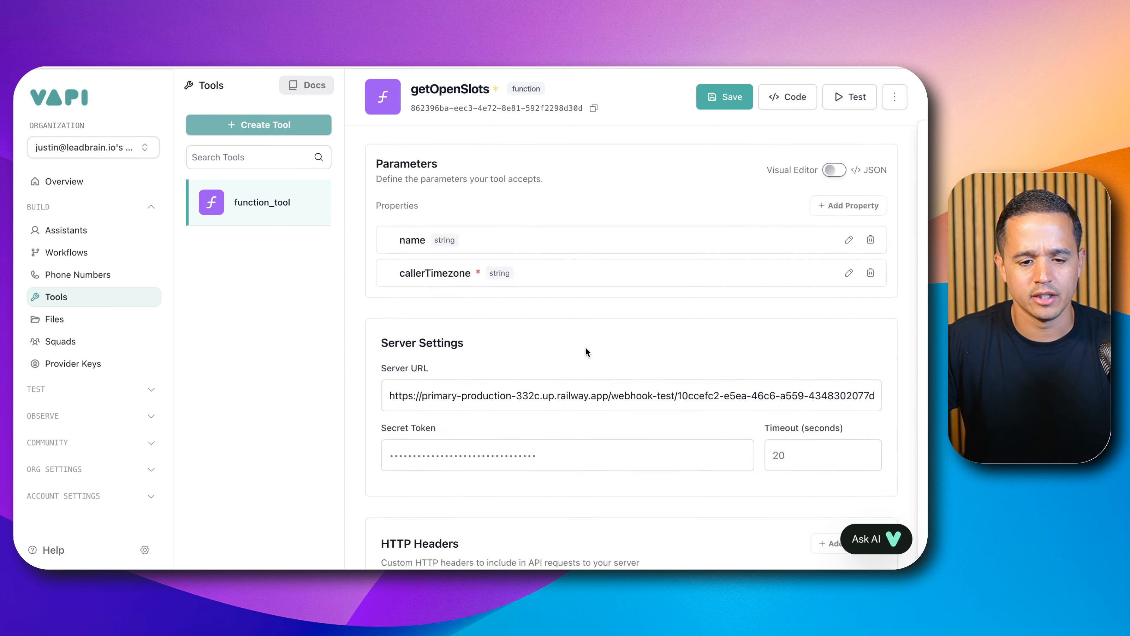
scroll(457, 451, "down", 1)
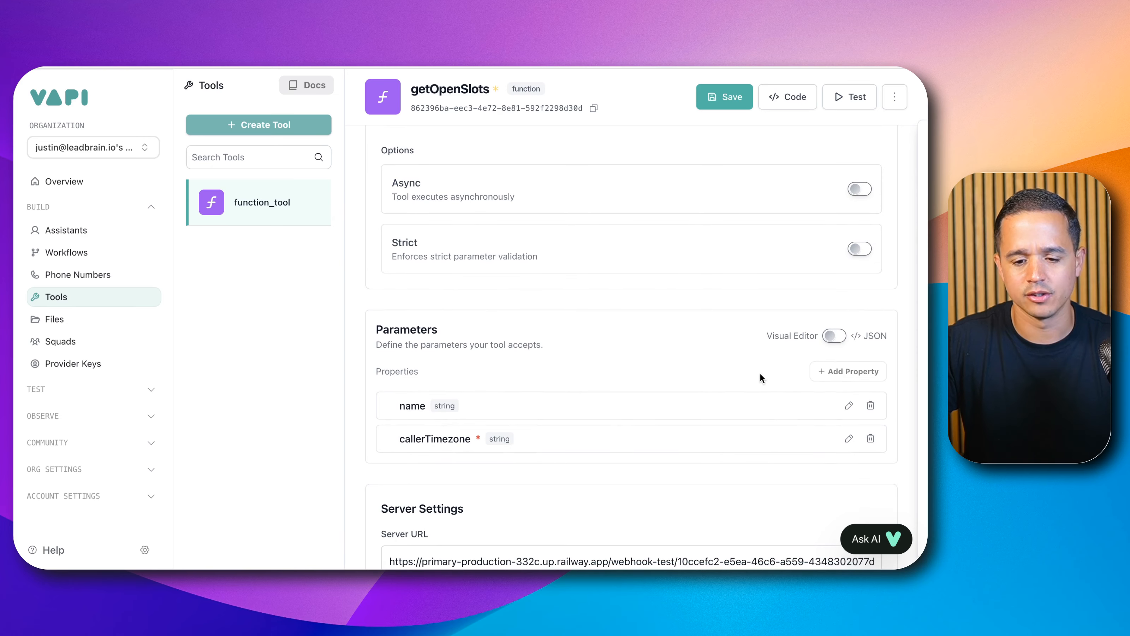
left_click(849, 374)
left_click(506, 489)
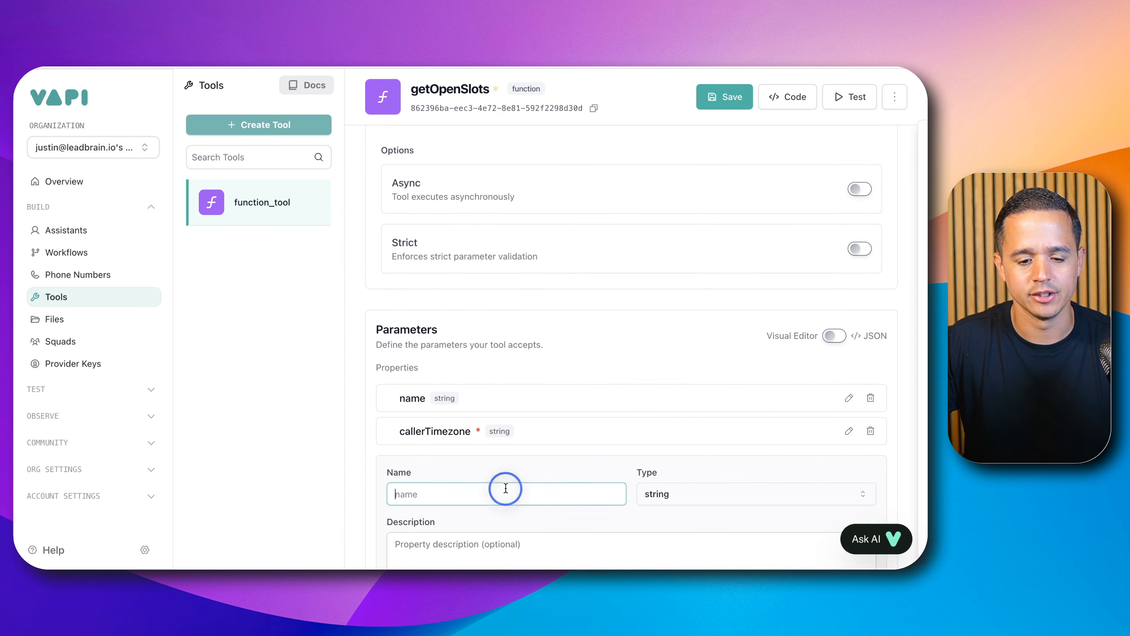
scroll(505, 489, "down", 5)
type("reque")
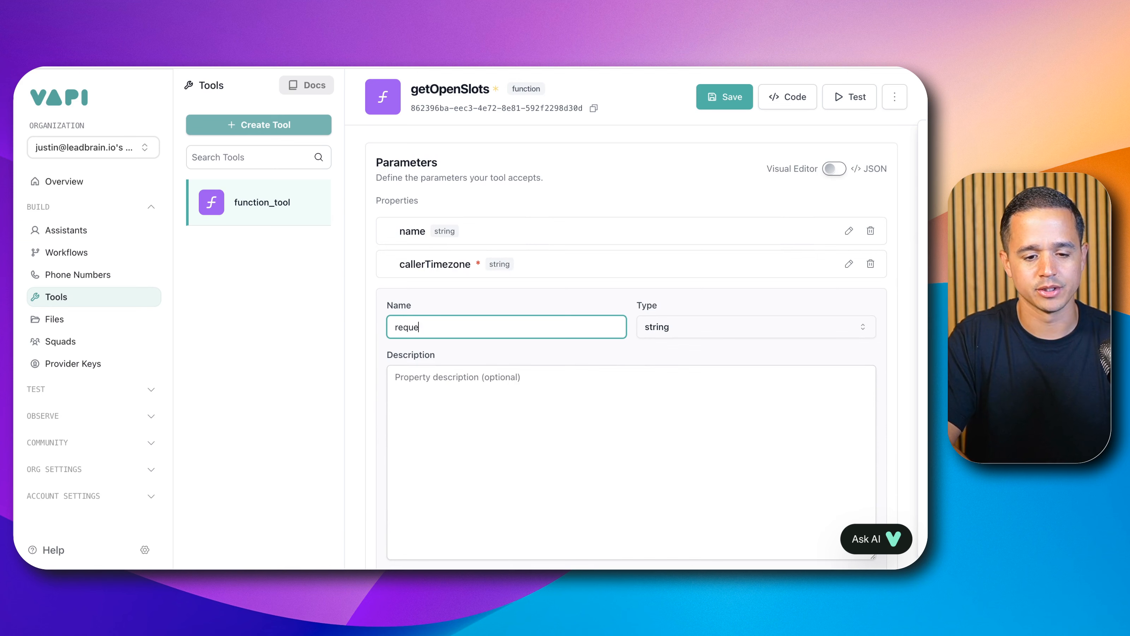
type("stedAppp")
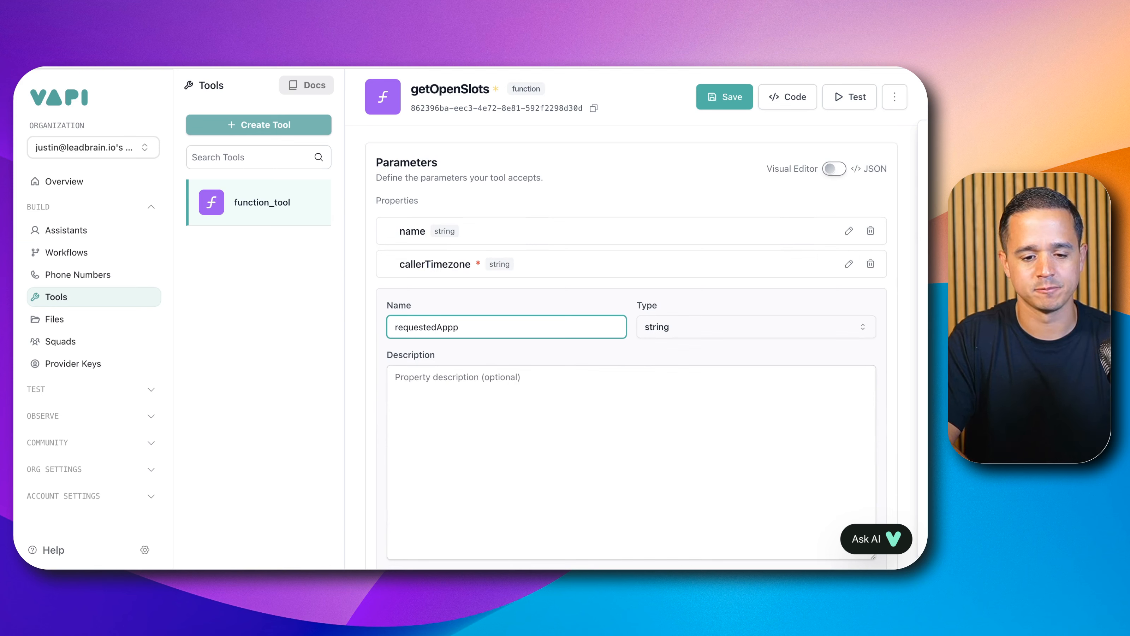
key("BackSpace")
type("ointment")
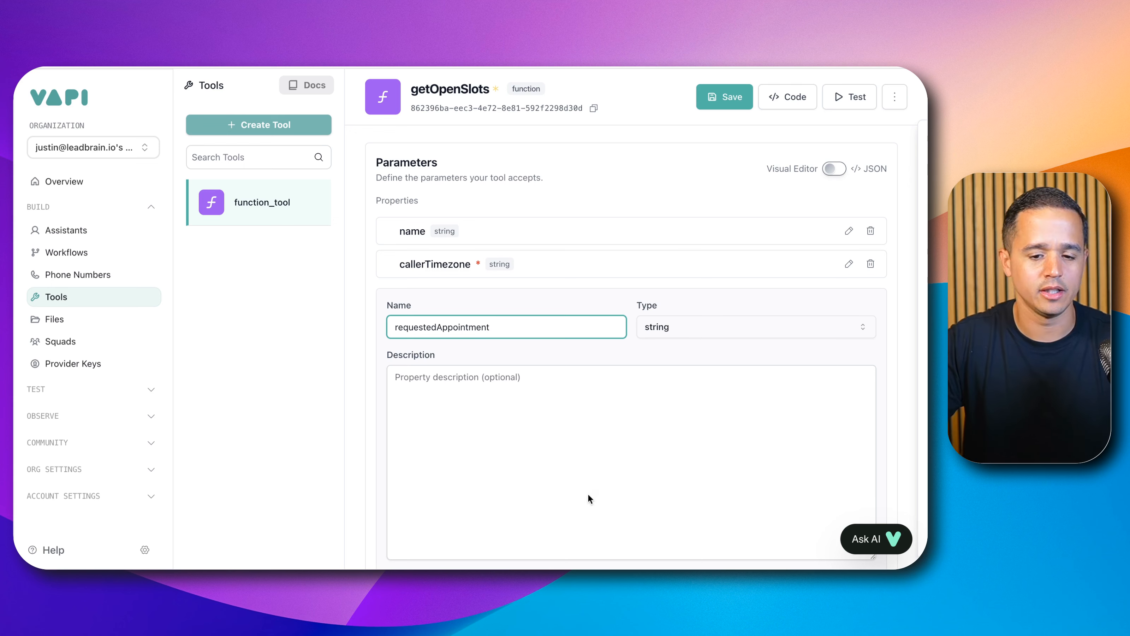
Step: Describe requestedAppointment as "The requested date and time of the appointment in ISO 8601 format in the caller's timezone."
left_click(594, 519)
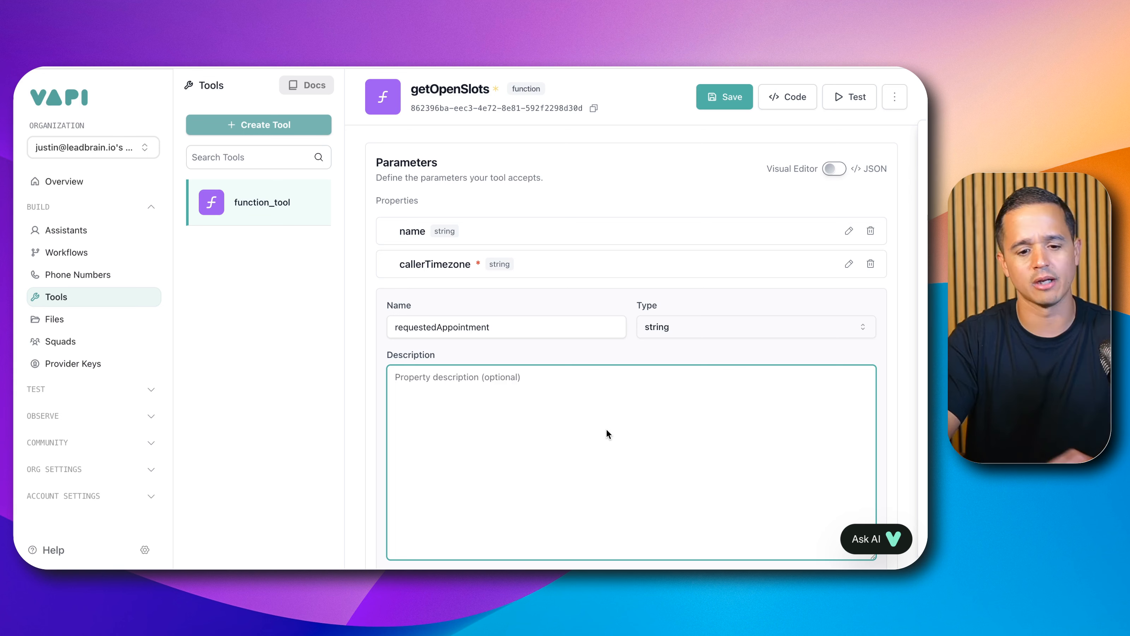
type("The re")
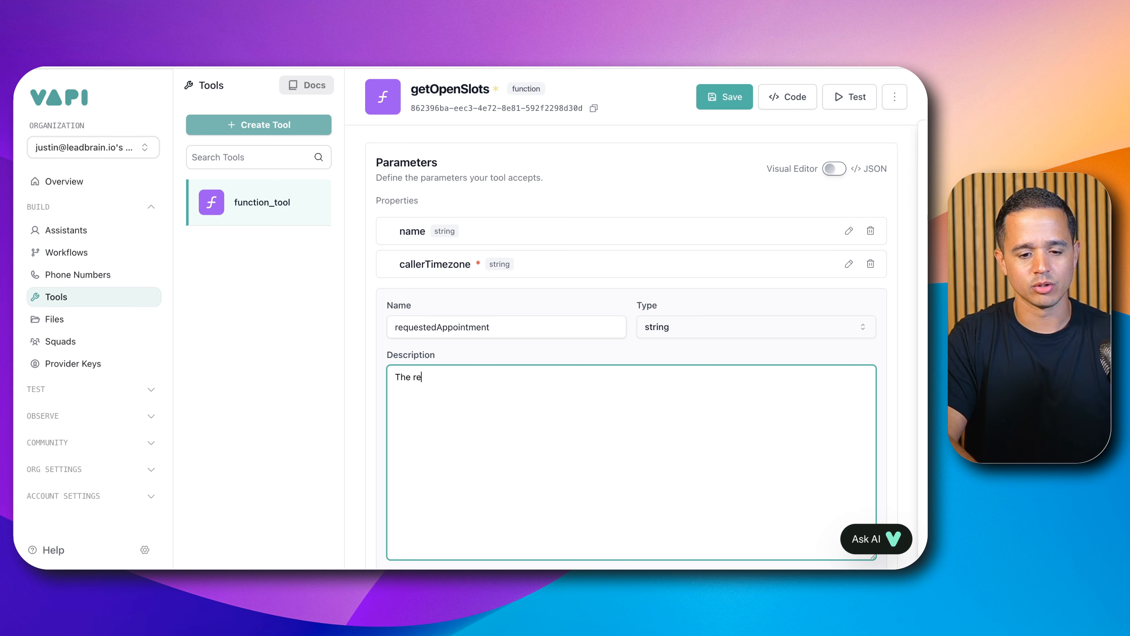
type("quested date")
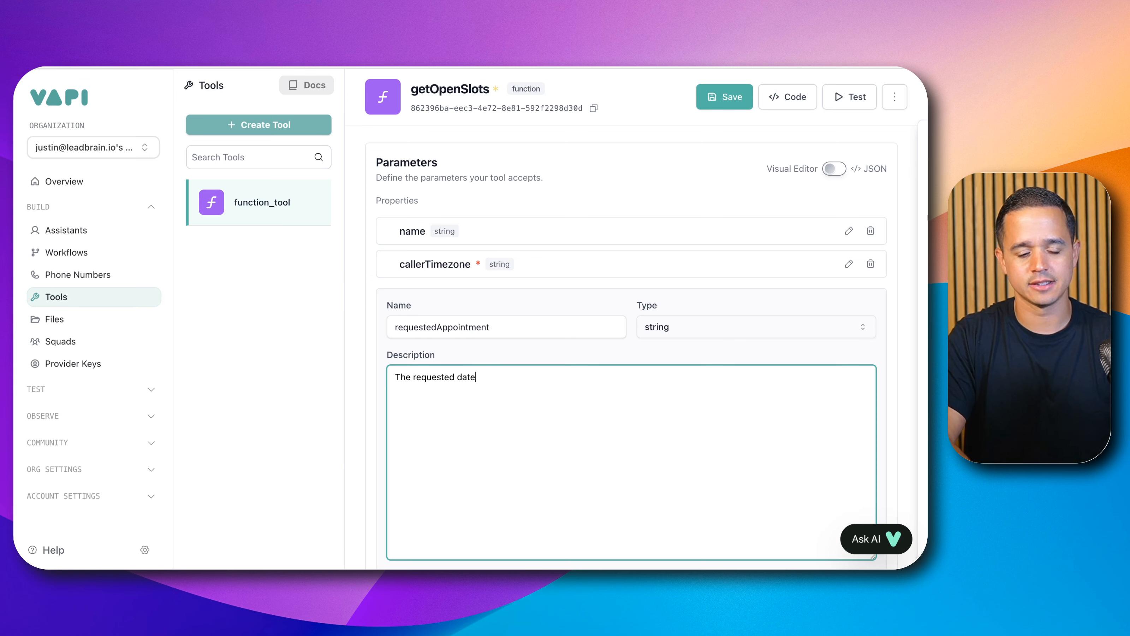
type(" and time")
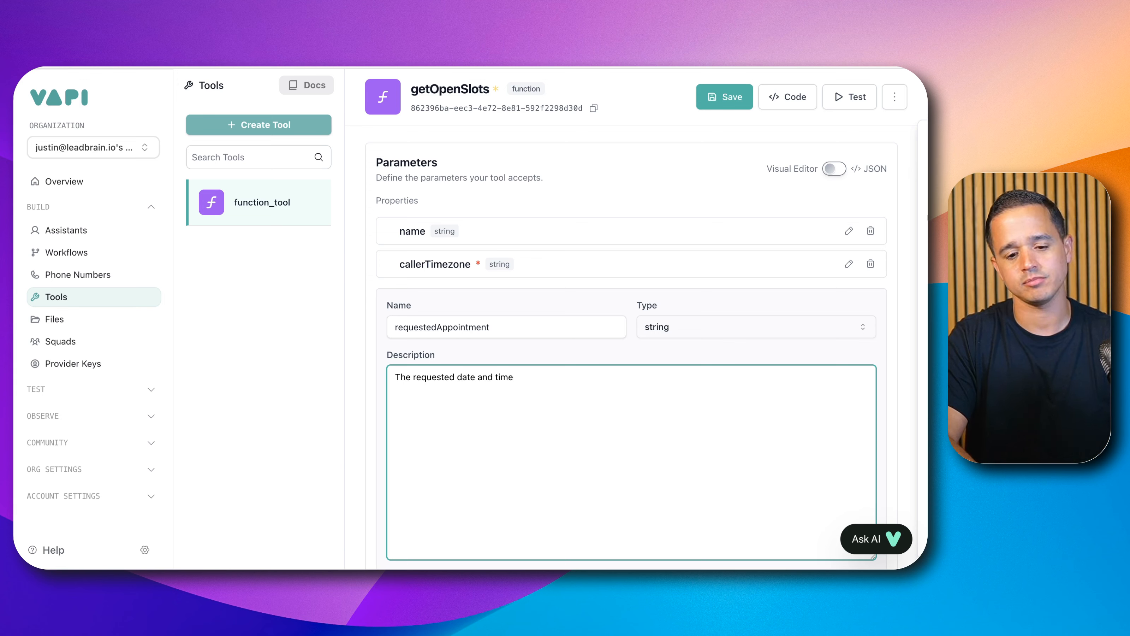
type(" of thre")
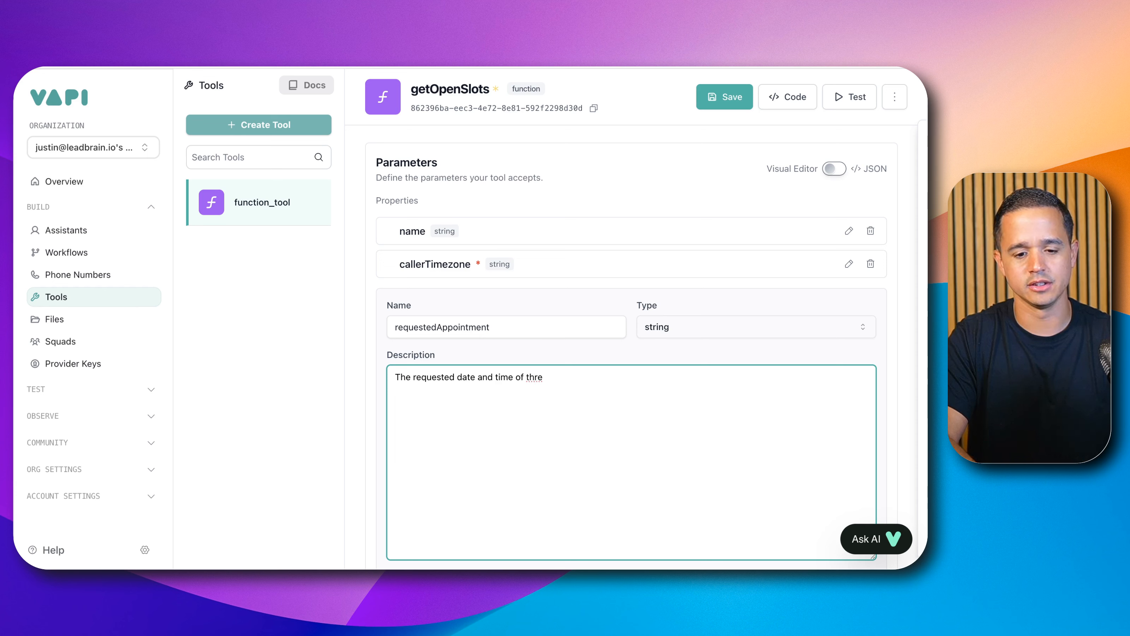
key("BackSpace")
key("BackSpace")
type("e appointment.")
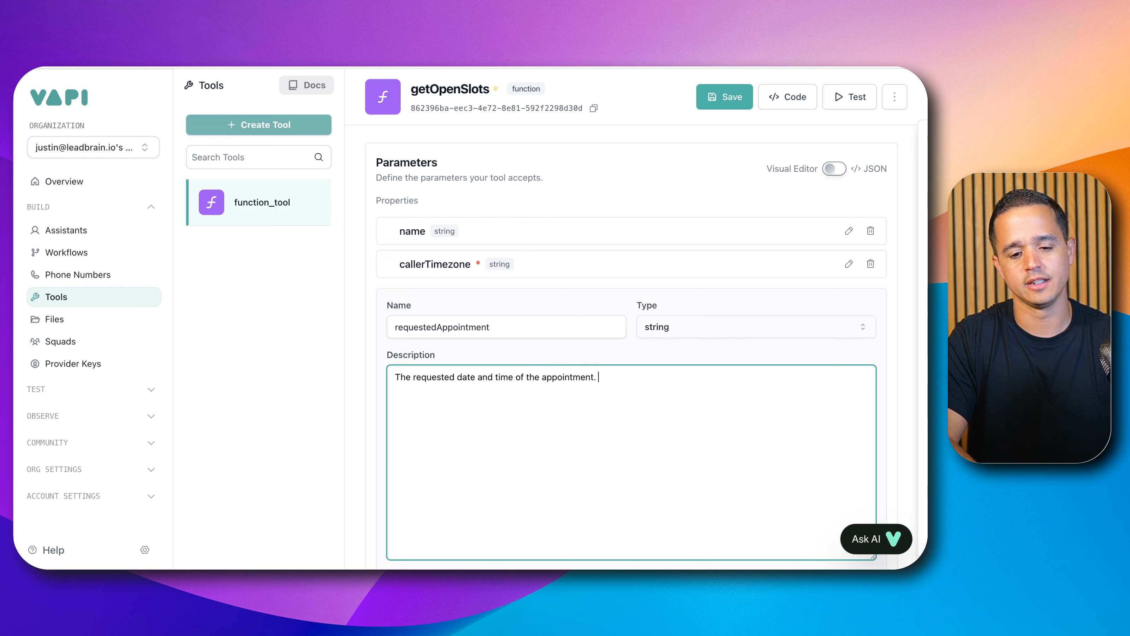
key("BackSpace")
key("BackSpace")
type("in ISO")
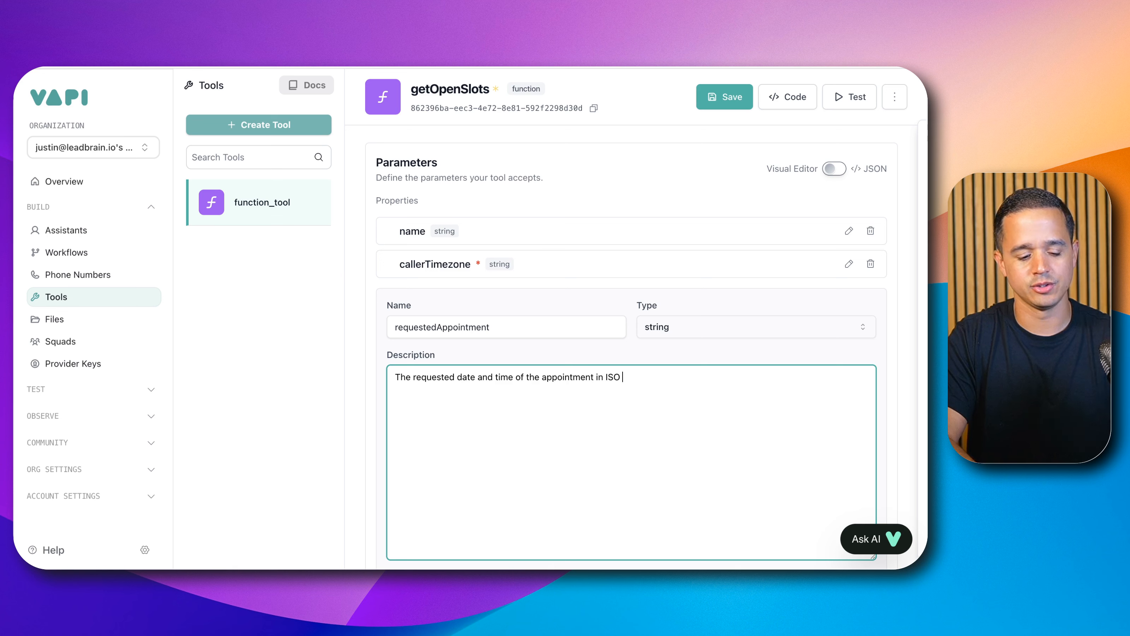
type(" 8601 go")
key("BackSpace")
key("BackSpace")
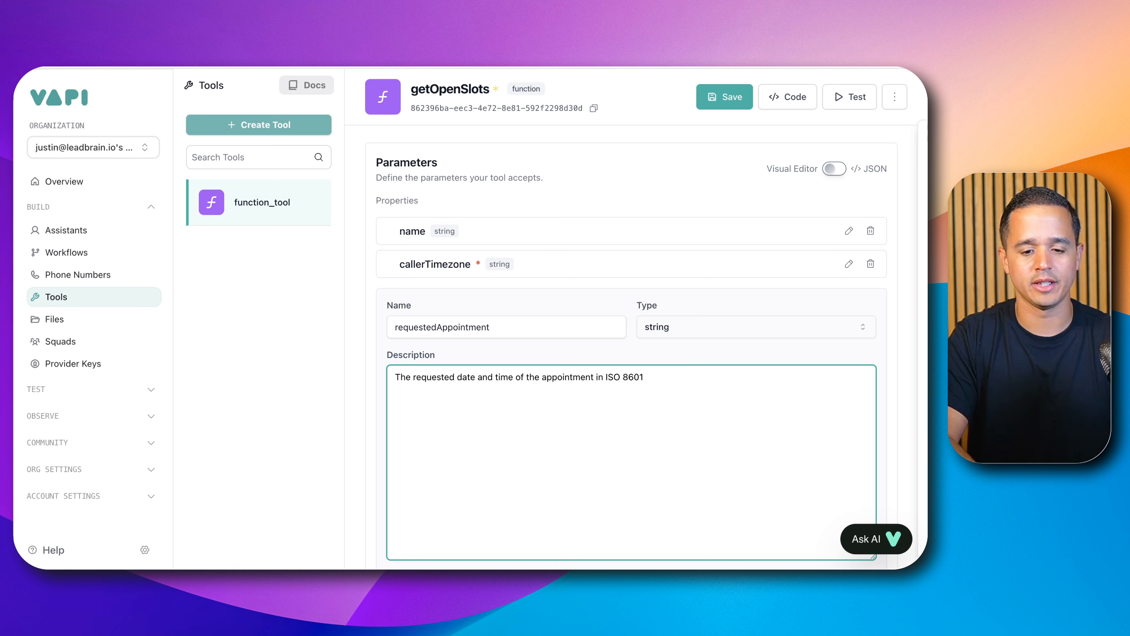
type("format")
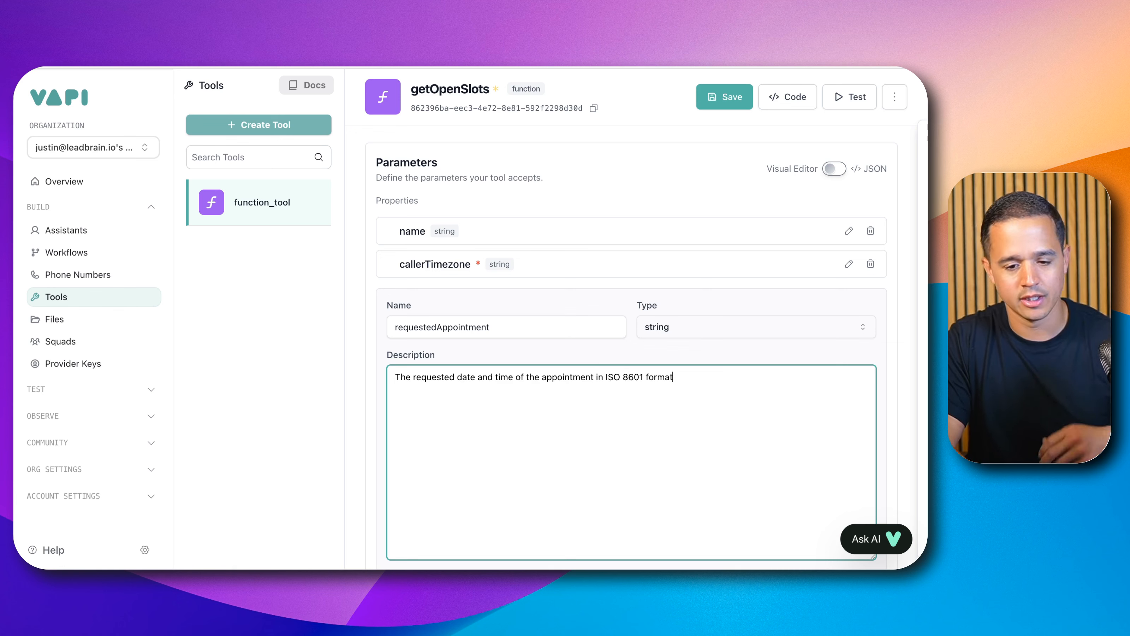
type(" in ")
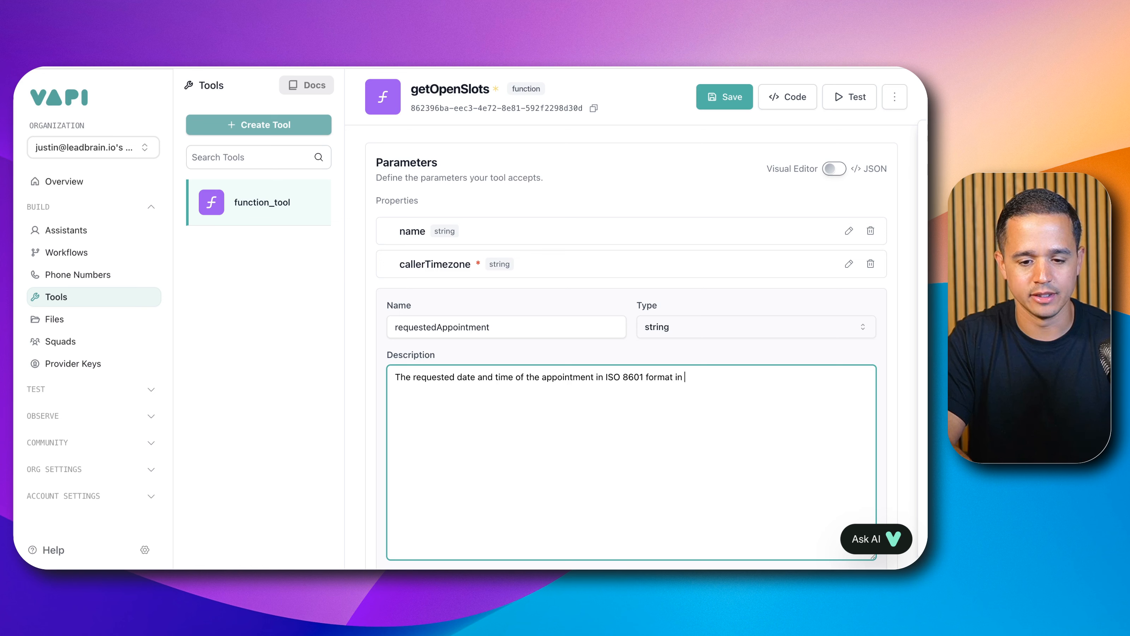
type("the caller's ")
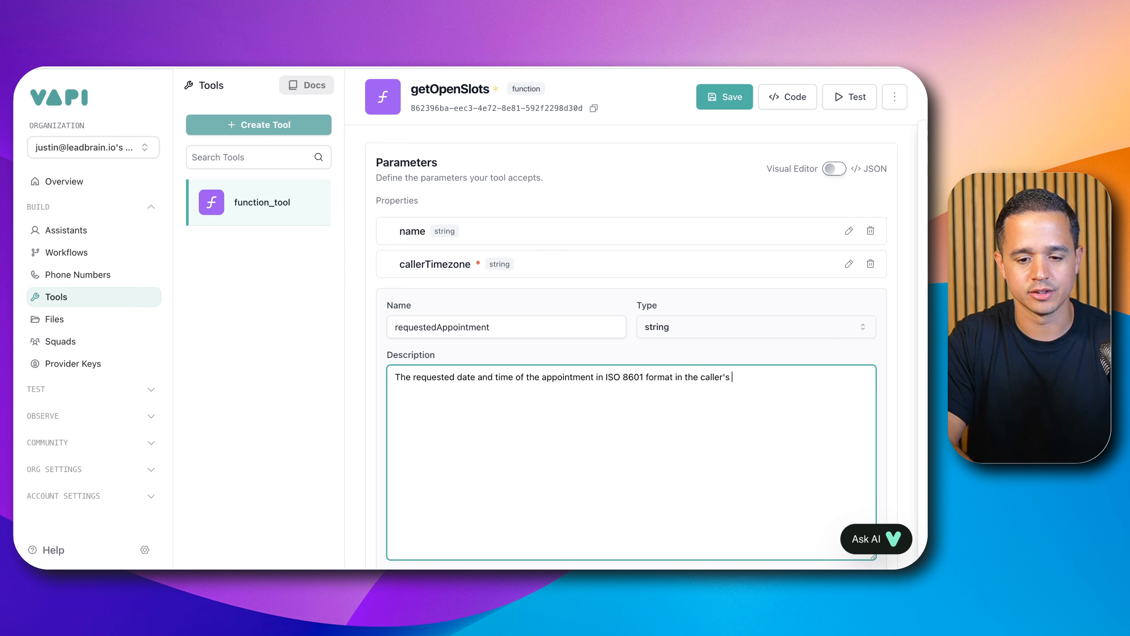
type("timezone.")
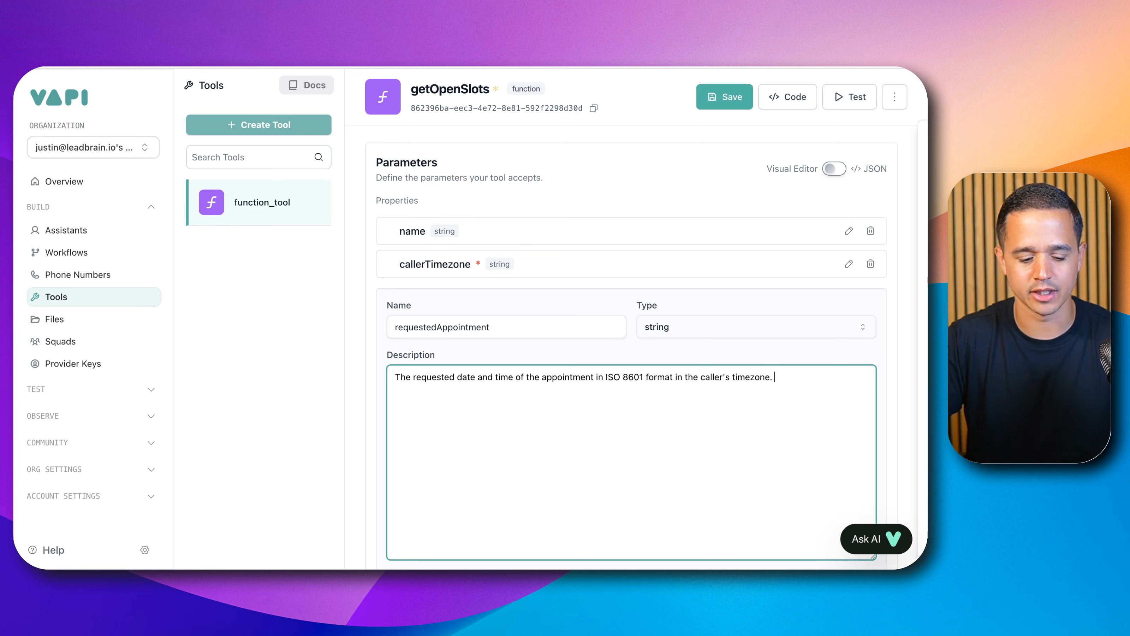
Step: Add a "# Example" heading and the line "If the caller requests an appointment for 'tomorrow at 2PM' and today is 11 April 2025 then the requestedAppointment value should be"
key("Return")
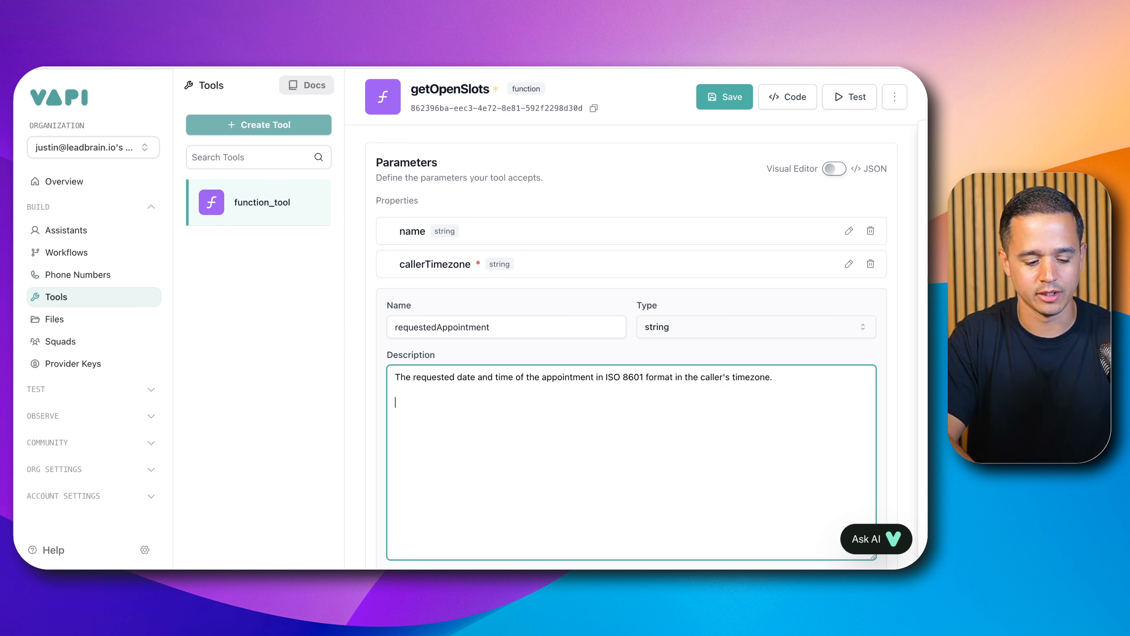
type("# Example ")
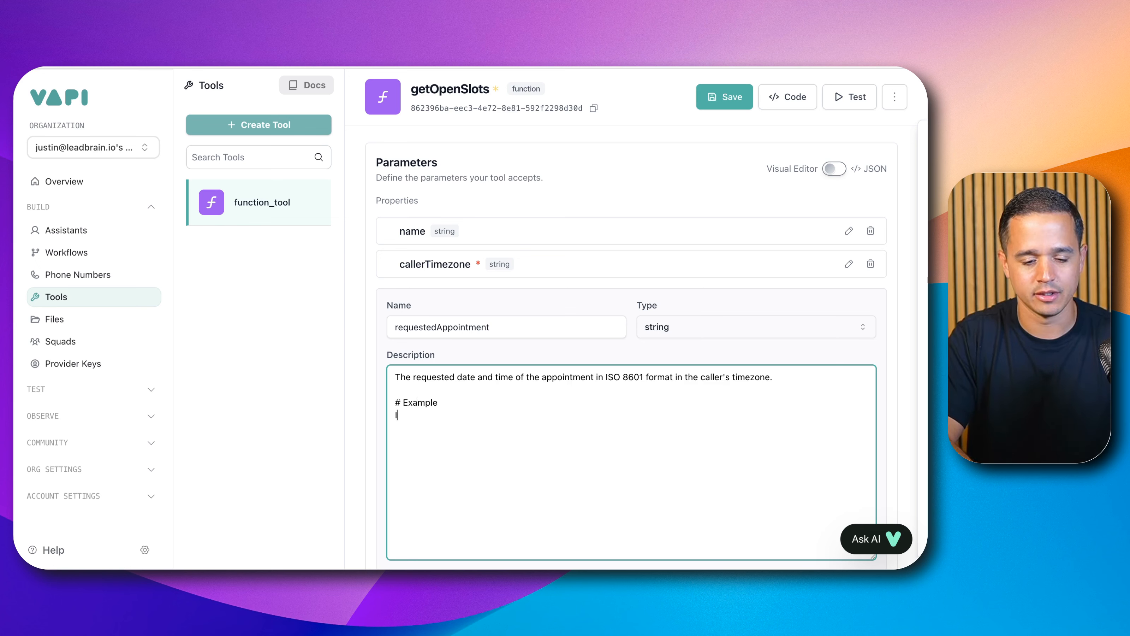
type("If the caller re")
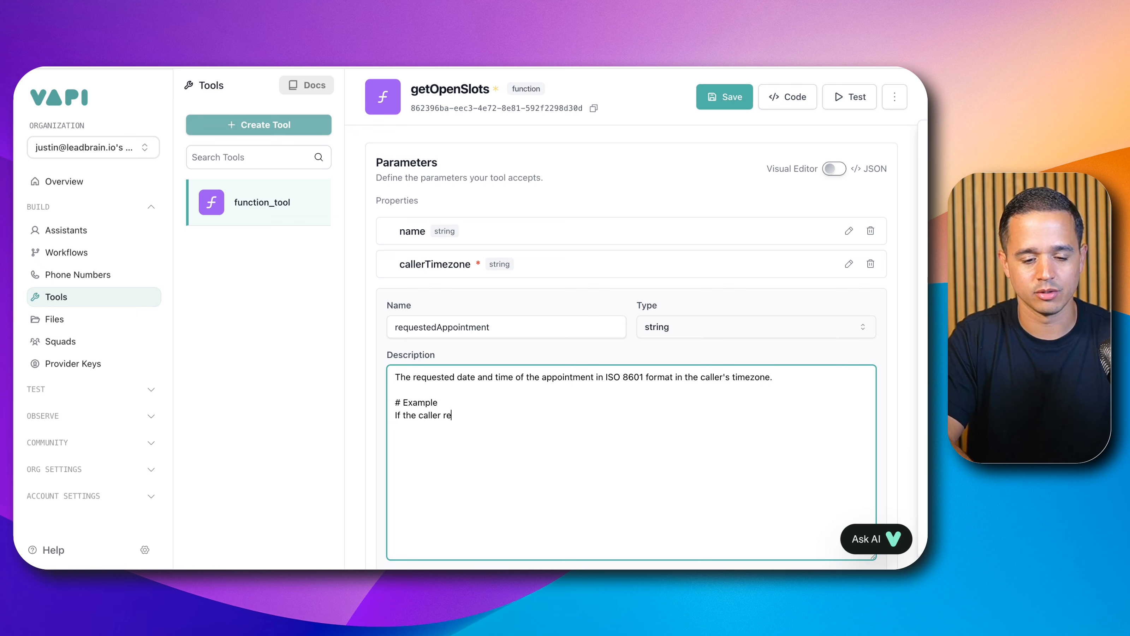
type("quests an ap")
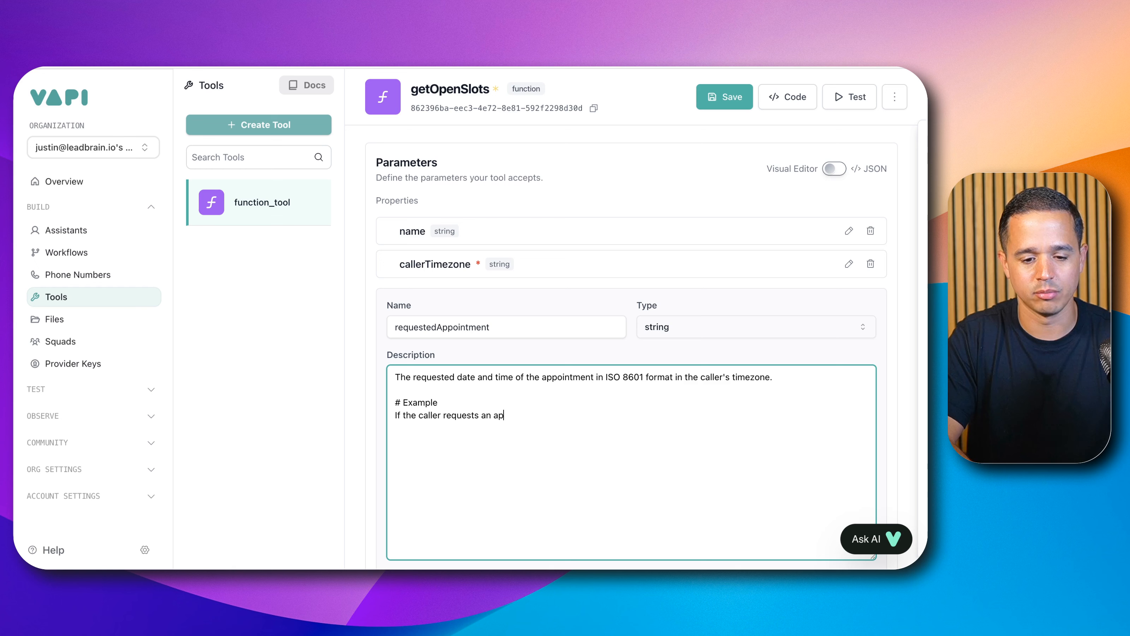
type("pointment fo")
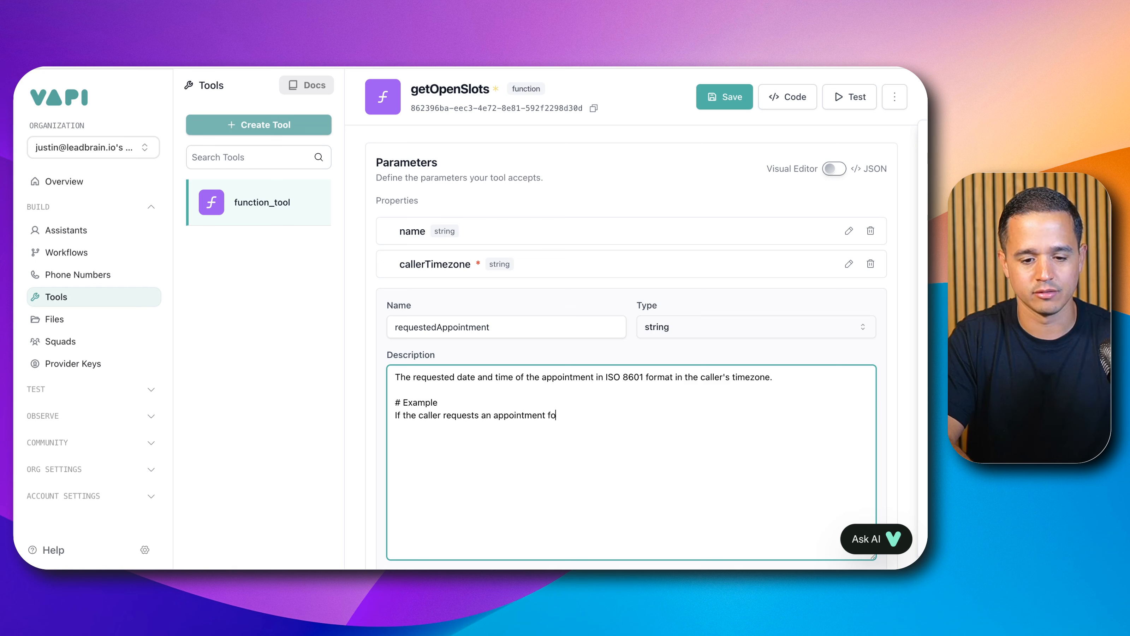
type("r 'tim")
key("BackSpace")
key("BackSpace")
type("om")
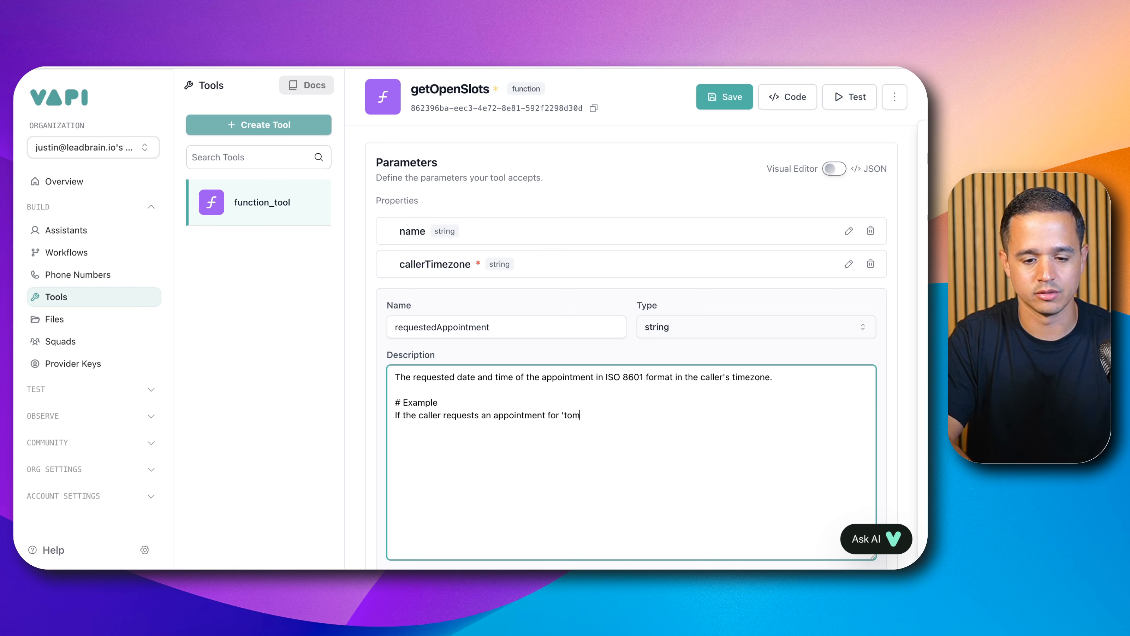
type("orrow at 2PM' and tod")
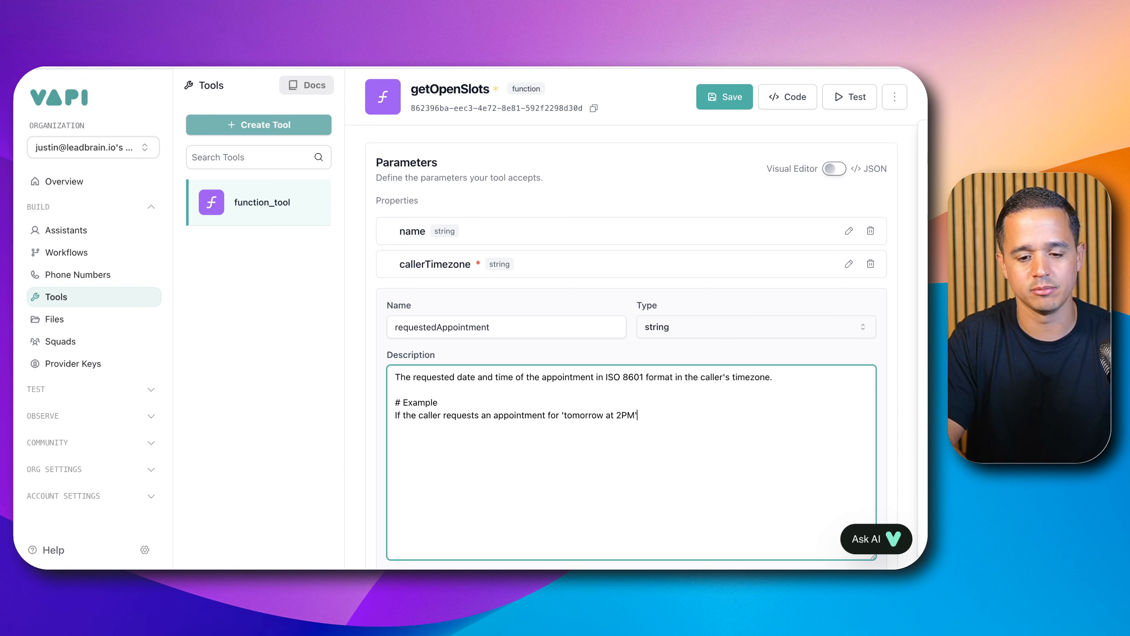
type("ay ")
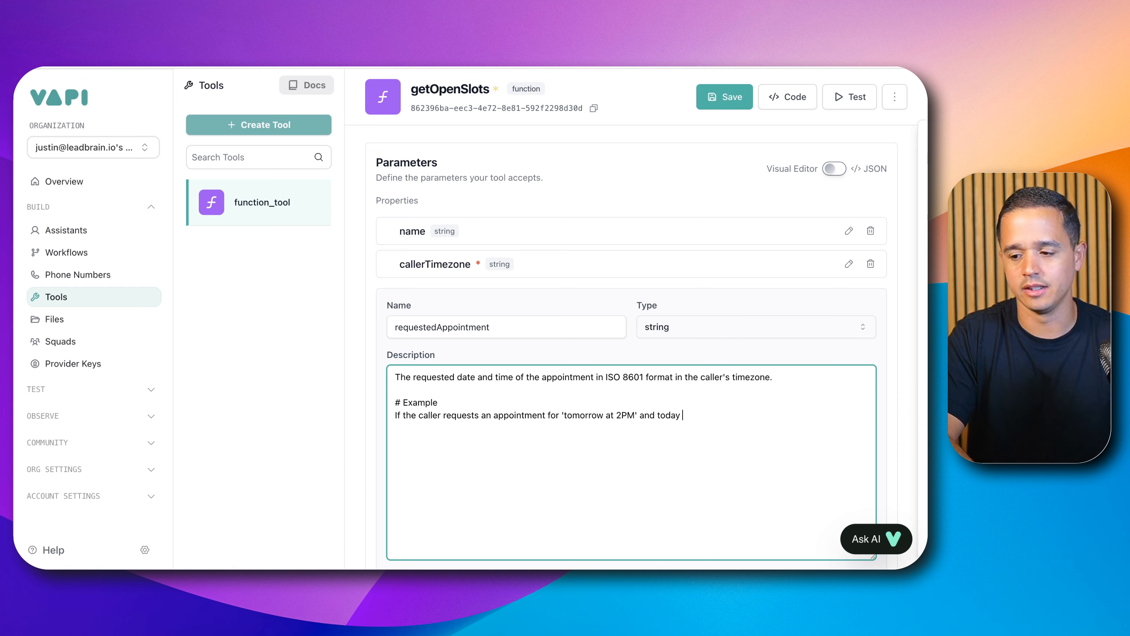
type("is 11 April 20")
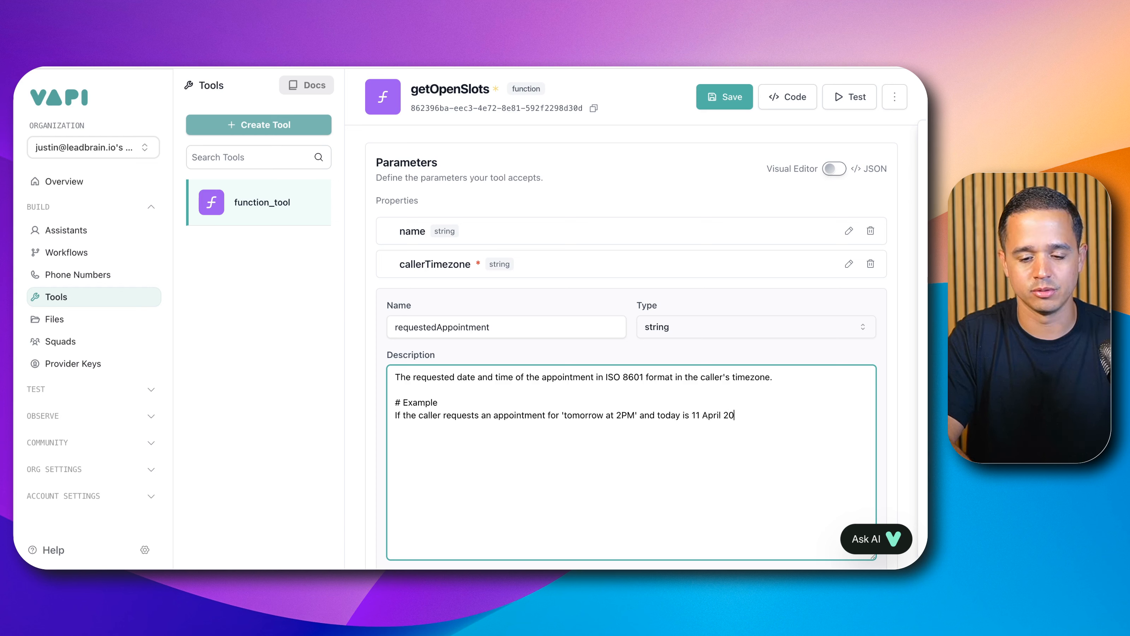
type("25 then ")
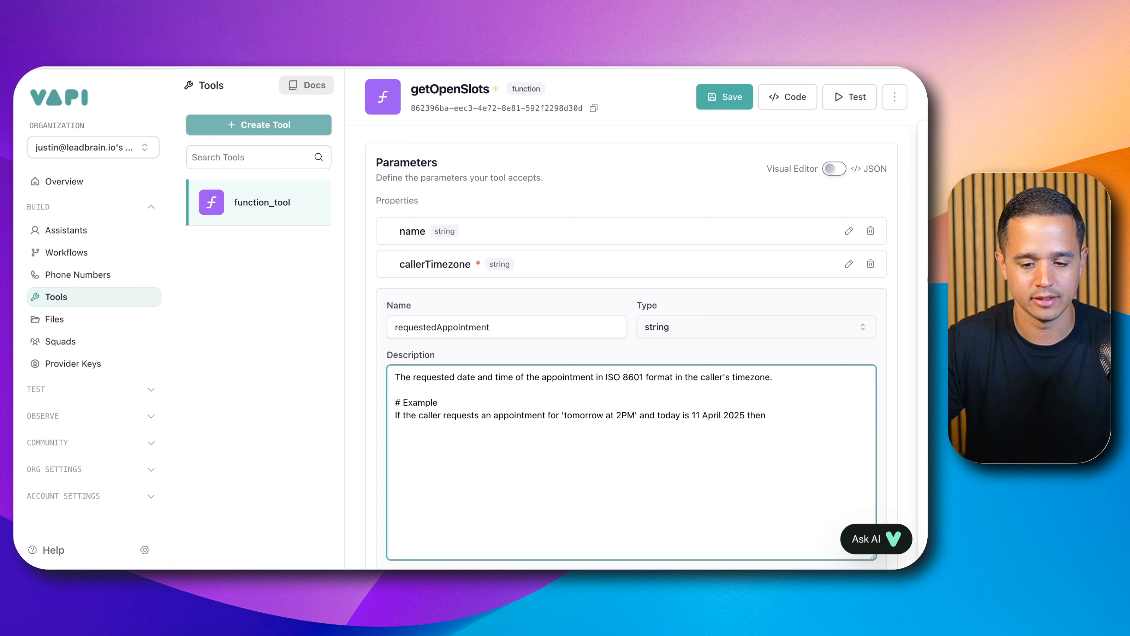
type("the")
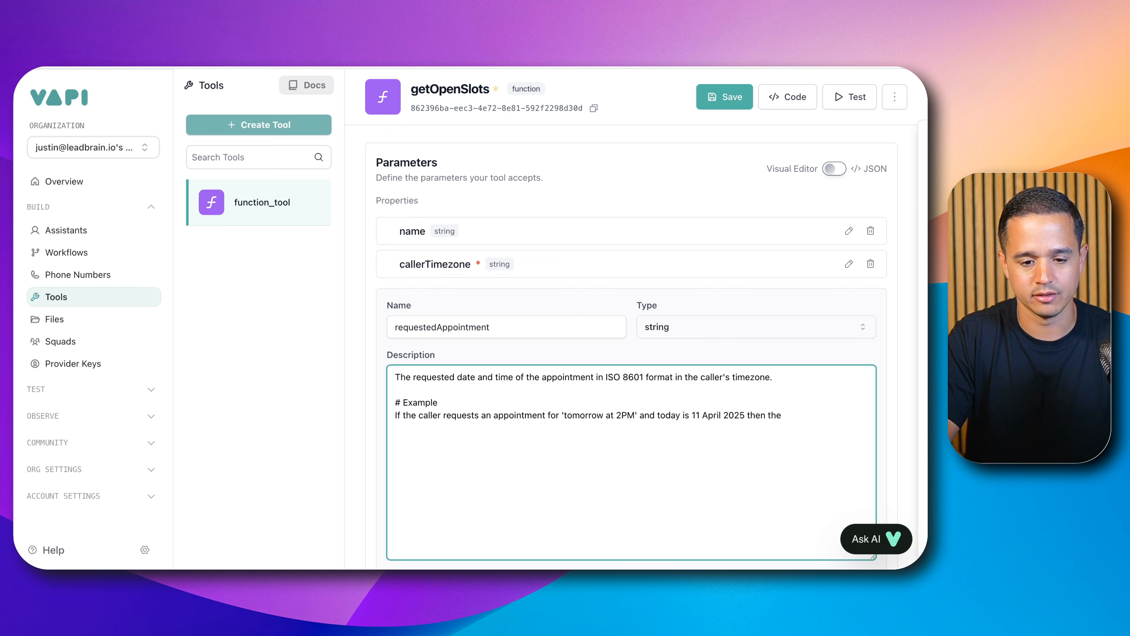
type(" requestedAppointment value should be")
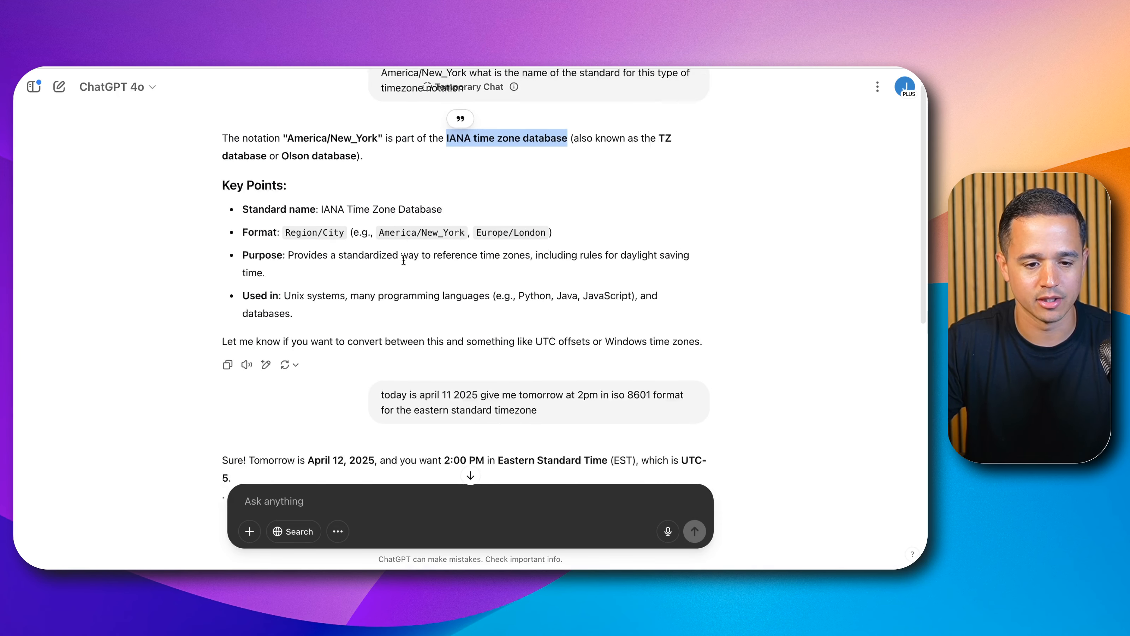
Step: Copy the EDT timestamp 2025-04-12T14:00:00-04:00 from the ChatGPT answer, paste it at the example's end, and wrap it in single quotes
scroll(403, 259, "down", 2)
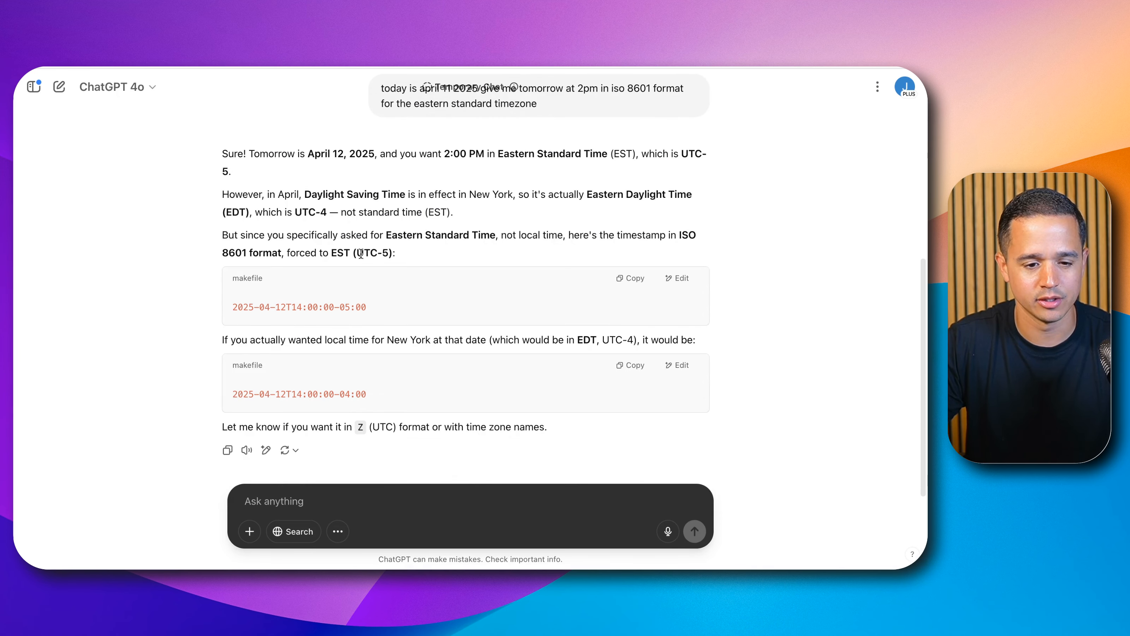
left_click(277, 388)
left_click(630, 365)
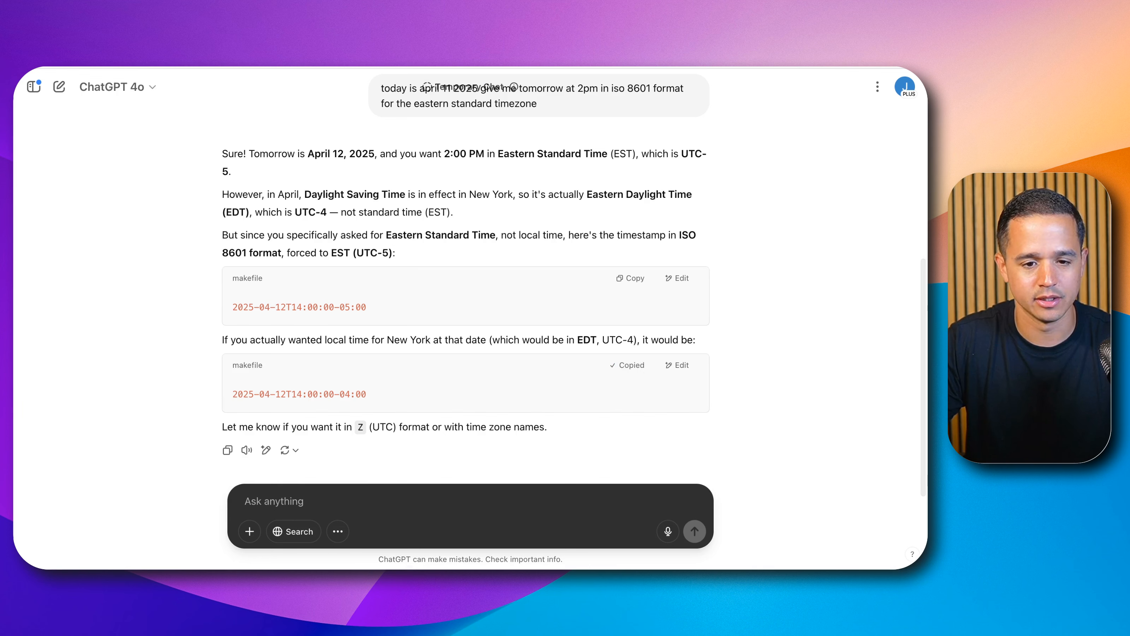
key("ctrl+Tab")
key("ctrl+v")
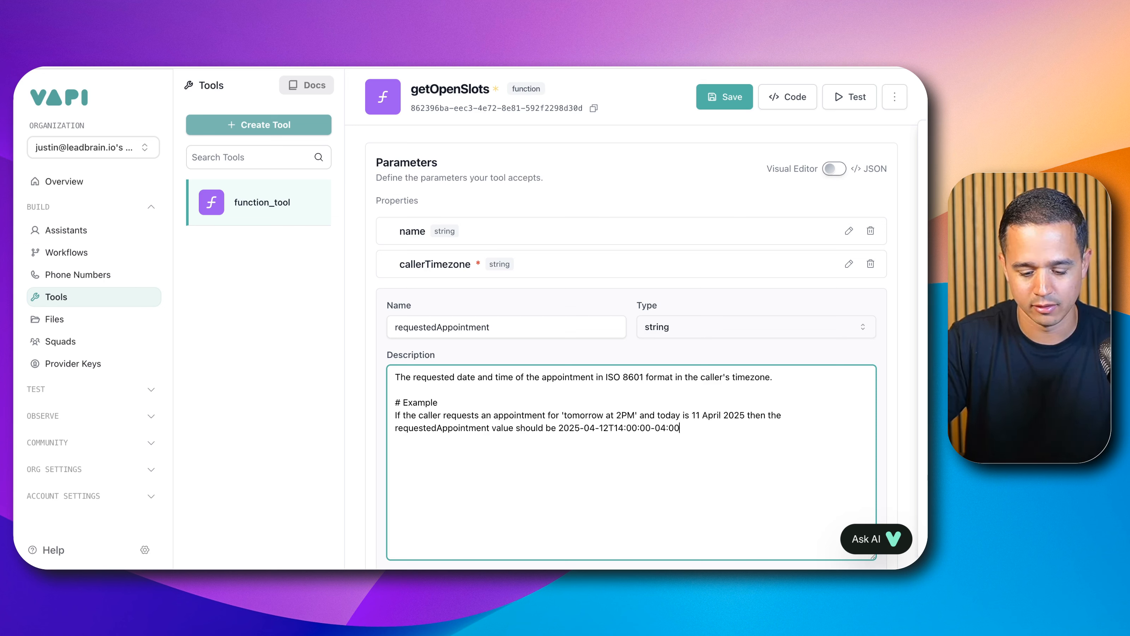
type("'")
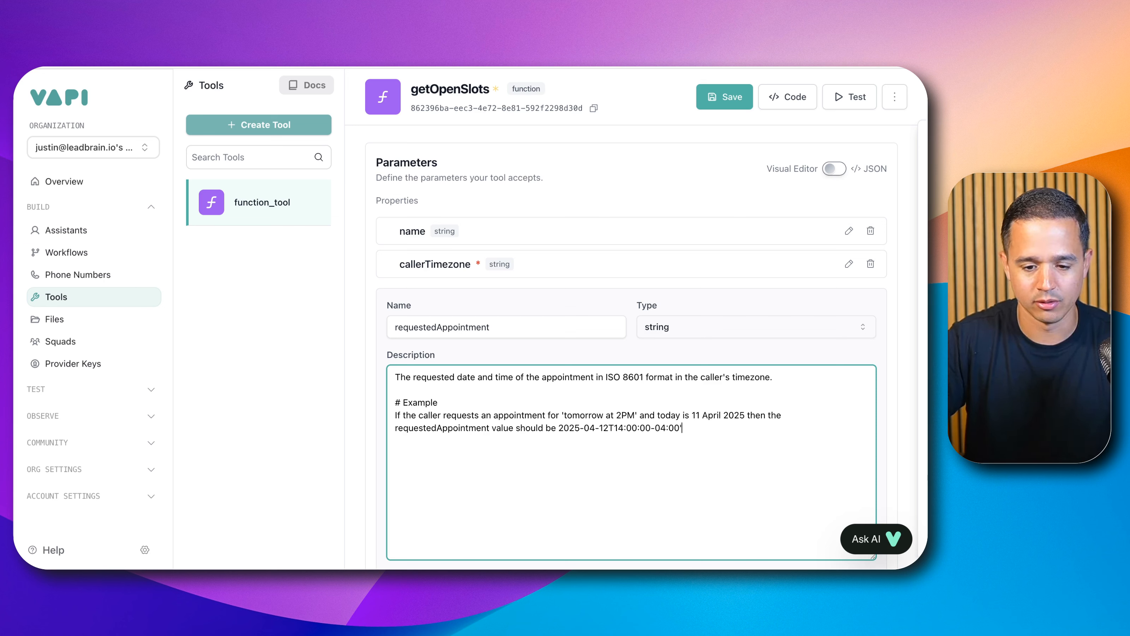
left_click(558, 428)
type("'")
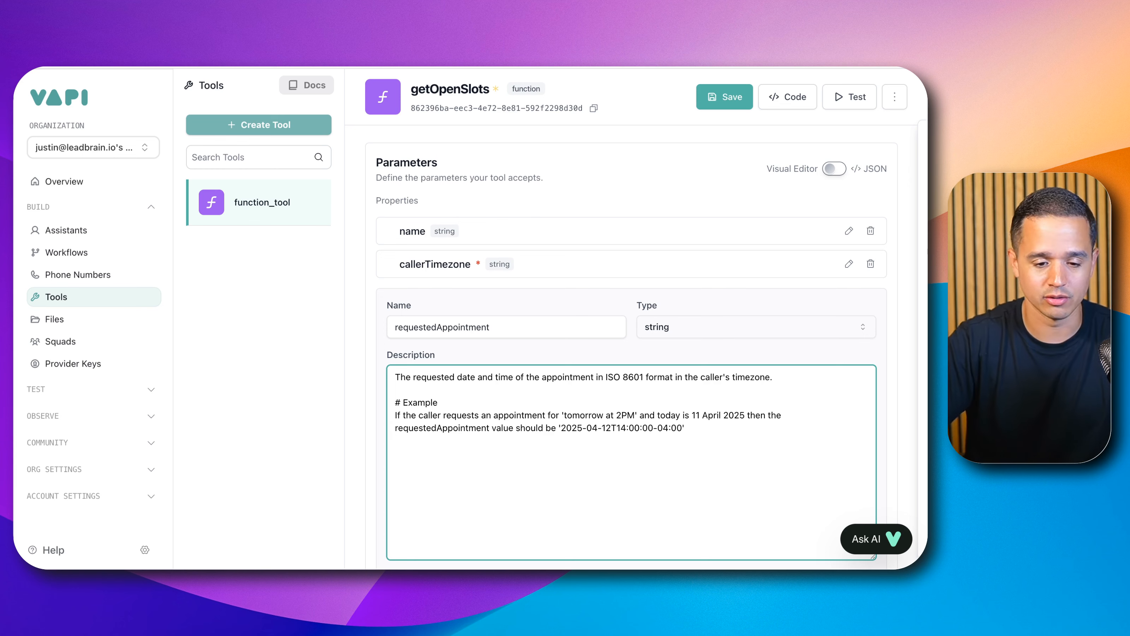
Step: Turn the example line into a dash bullet and start a second bullet on a new line below it
key("Up")
key("Up")
type("-")
key("Down")
key("Down")
key("Return")
type("-")
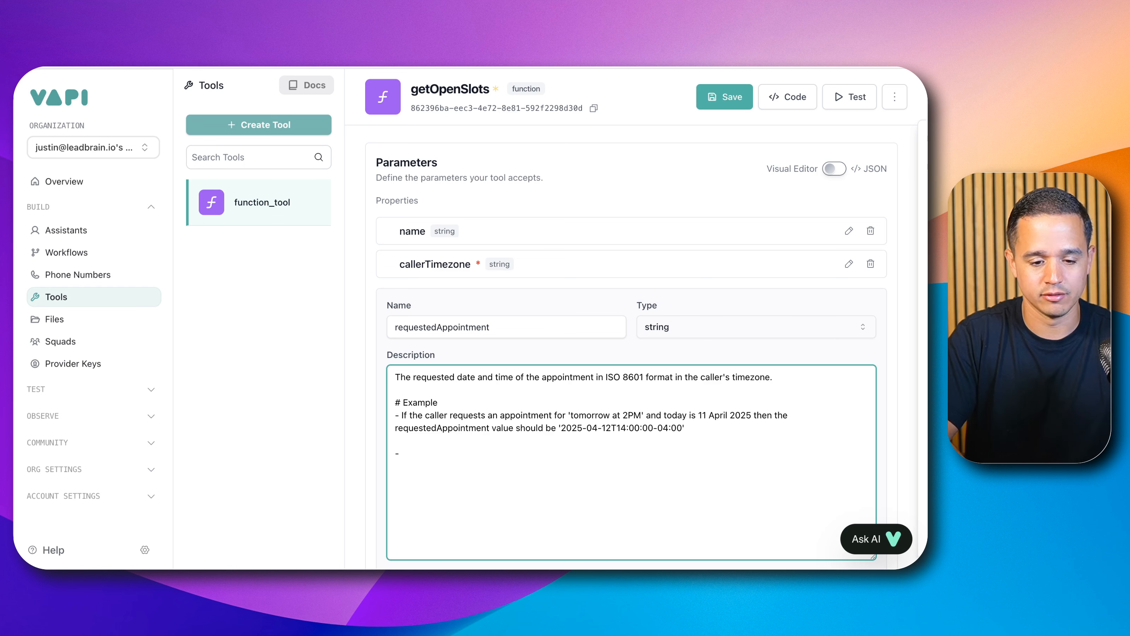
type(" If the c")
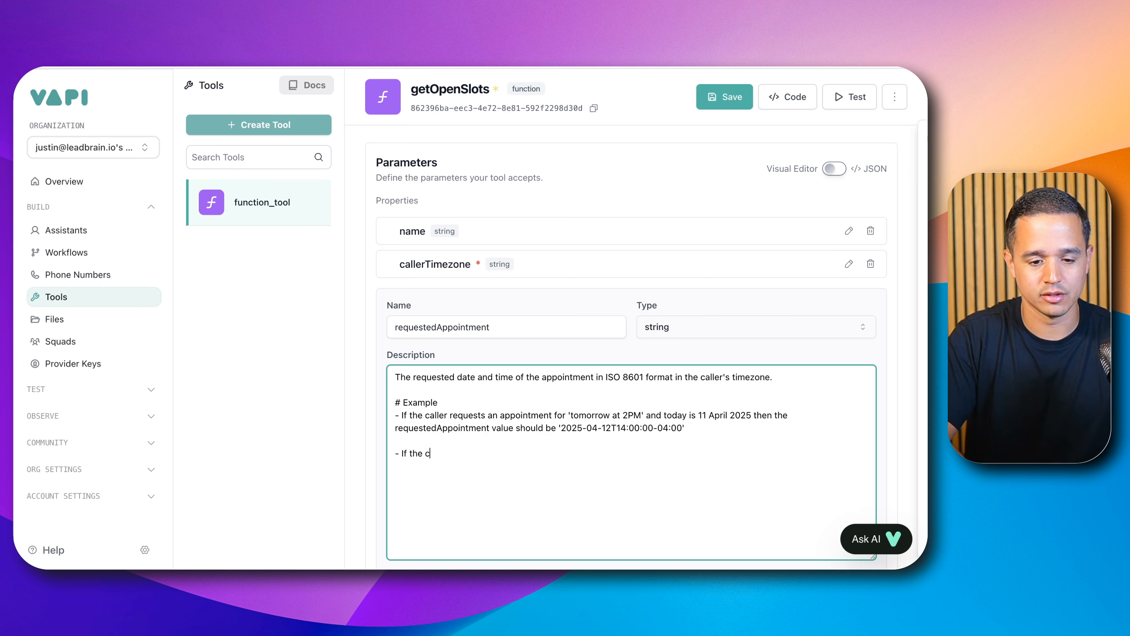
type("aller does not ")
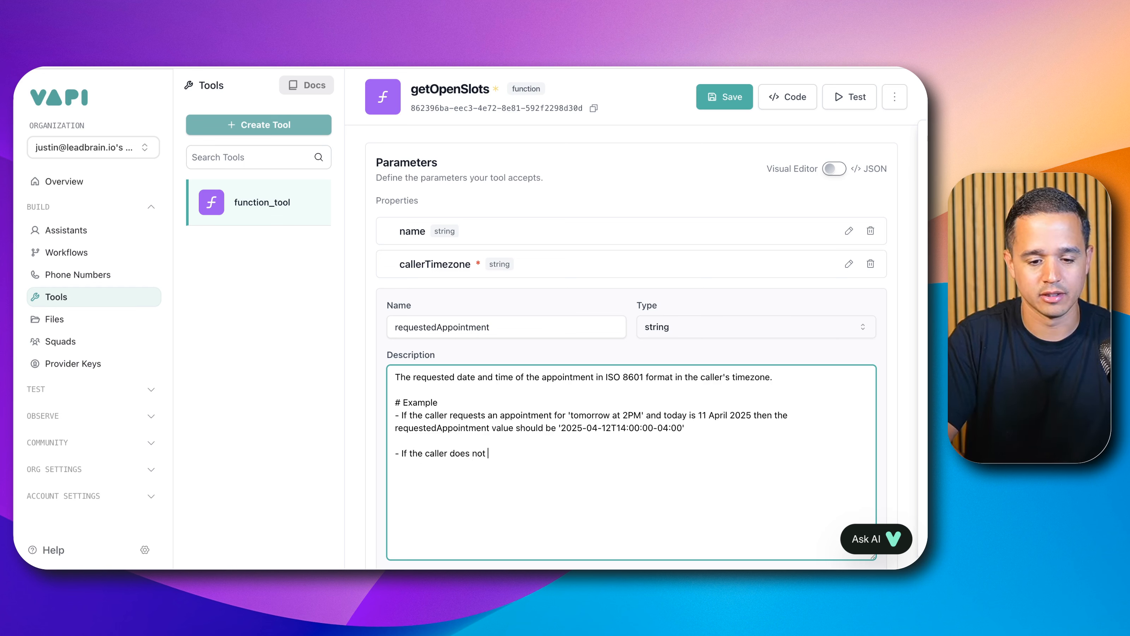
type("provide a ")
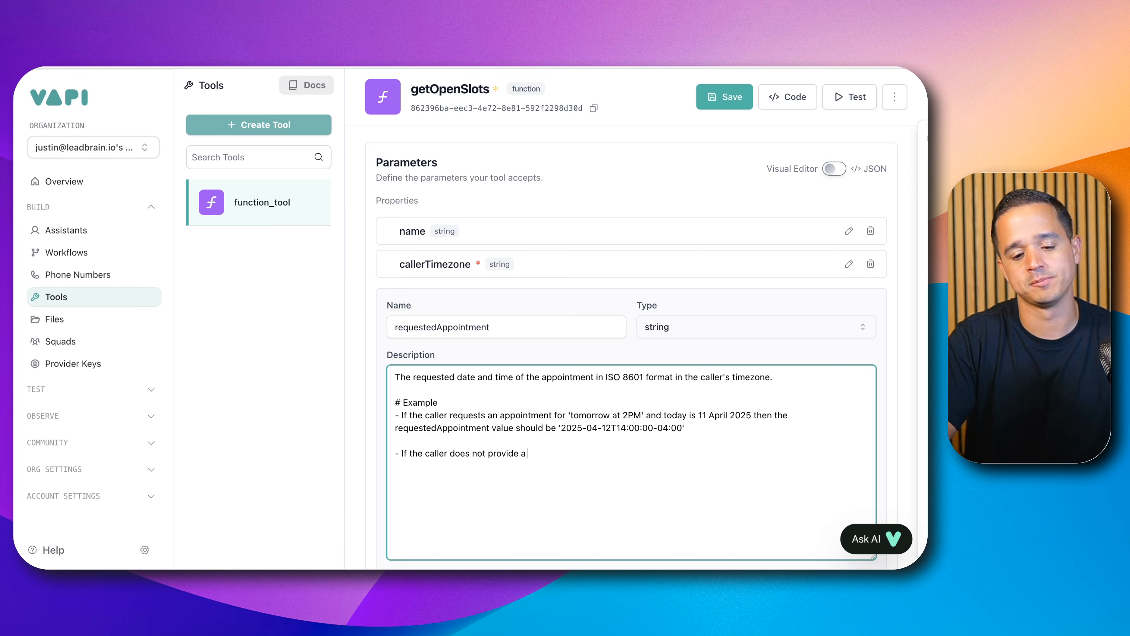
type("requested a")
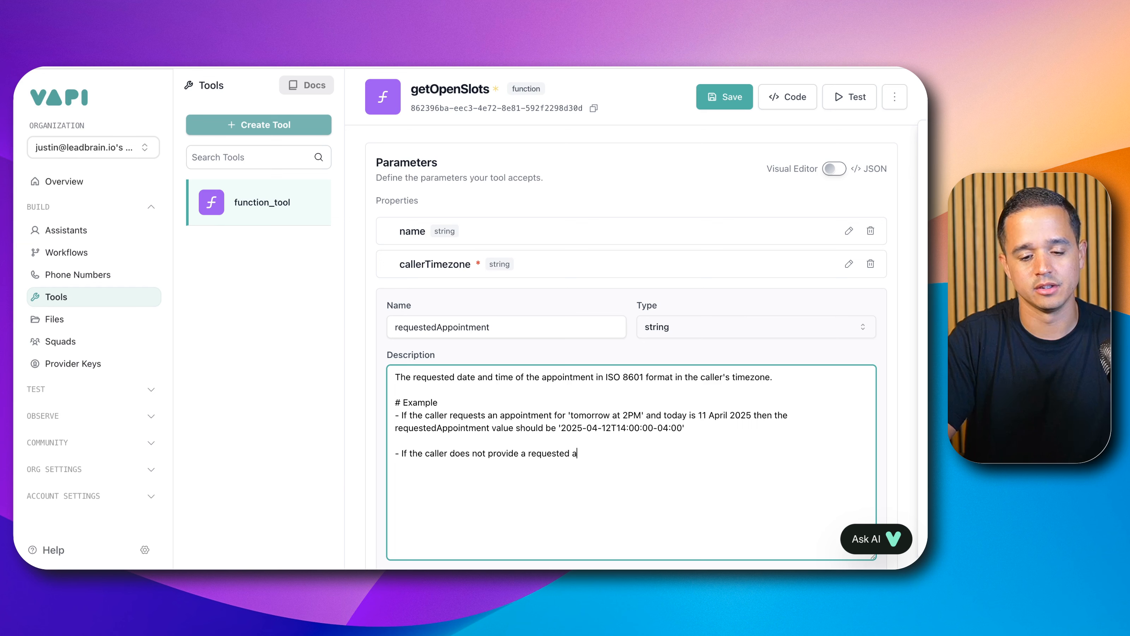
Step: Write the second bullet: "If the caller does not provide a requested/preferred appointment date and/or time then pass the current date at midnight."
key("BackSpace")
key("BackSpace")
type("/pref")
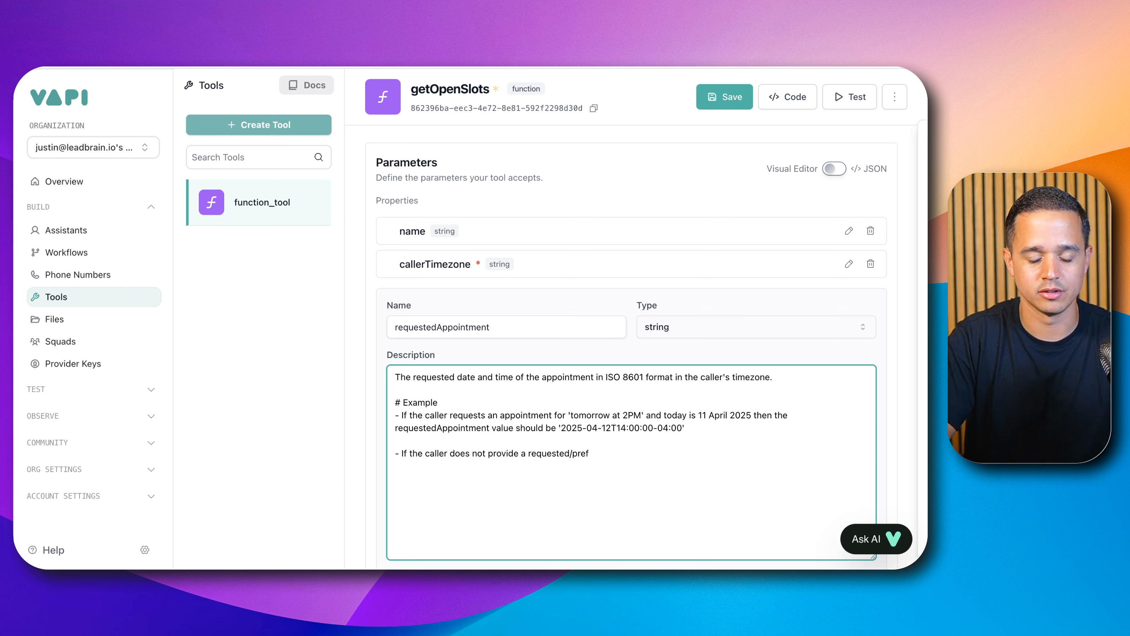
type("erred appoi")
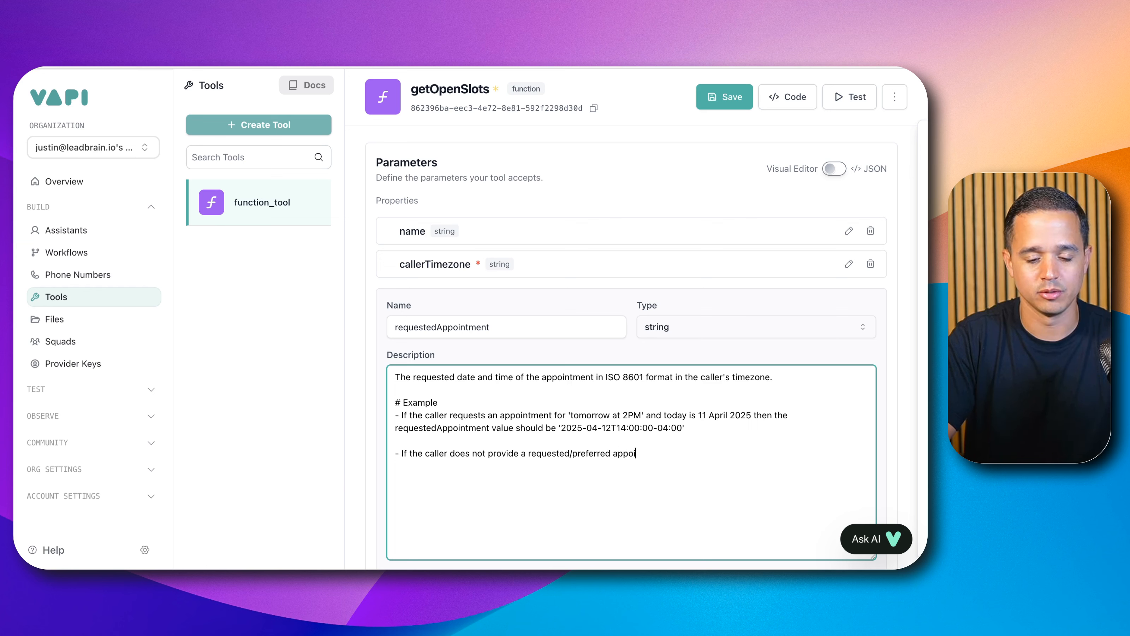
type("ntment date a")
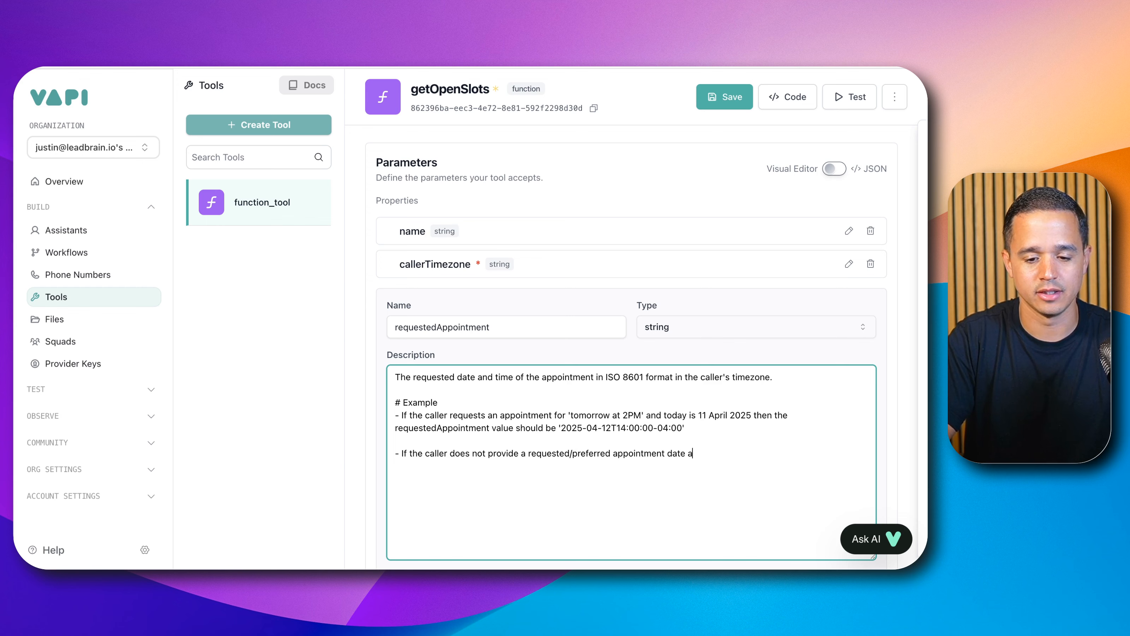
type("nd/or time then ")
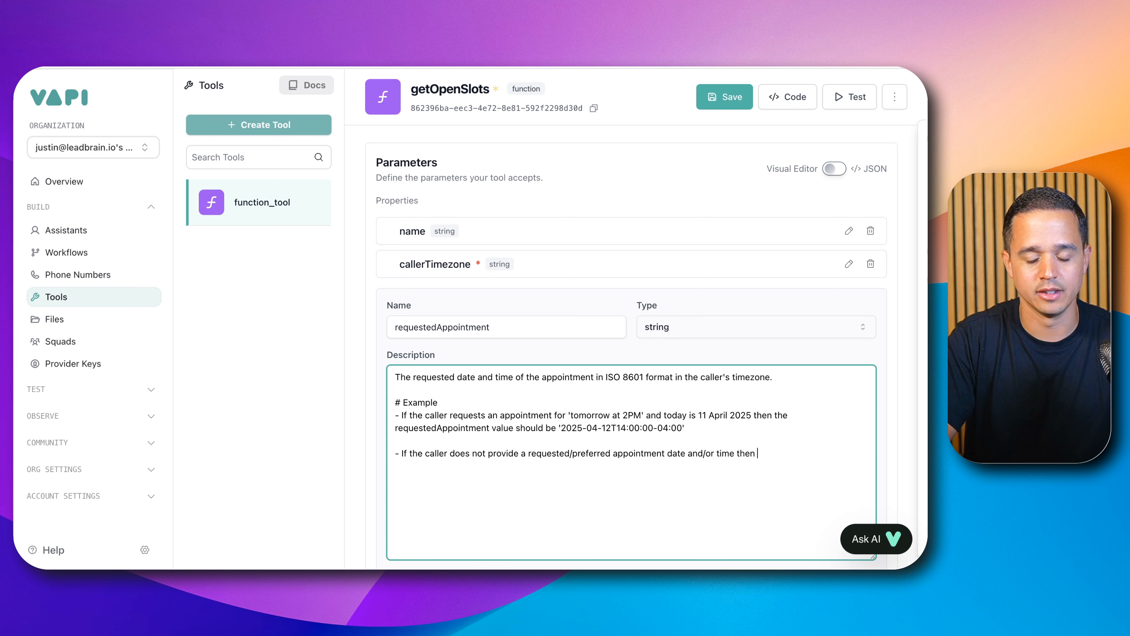
type("pass")
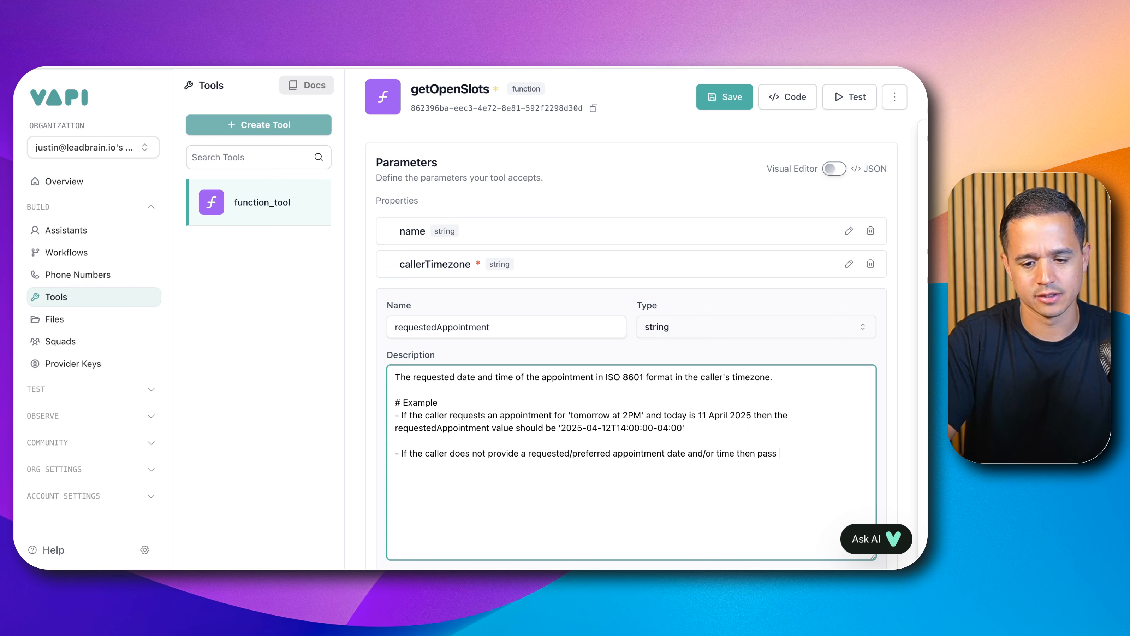
type(" the curren")
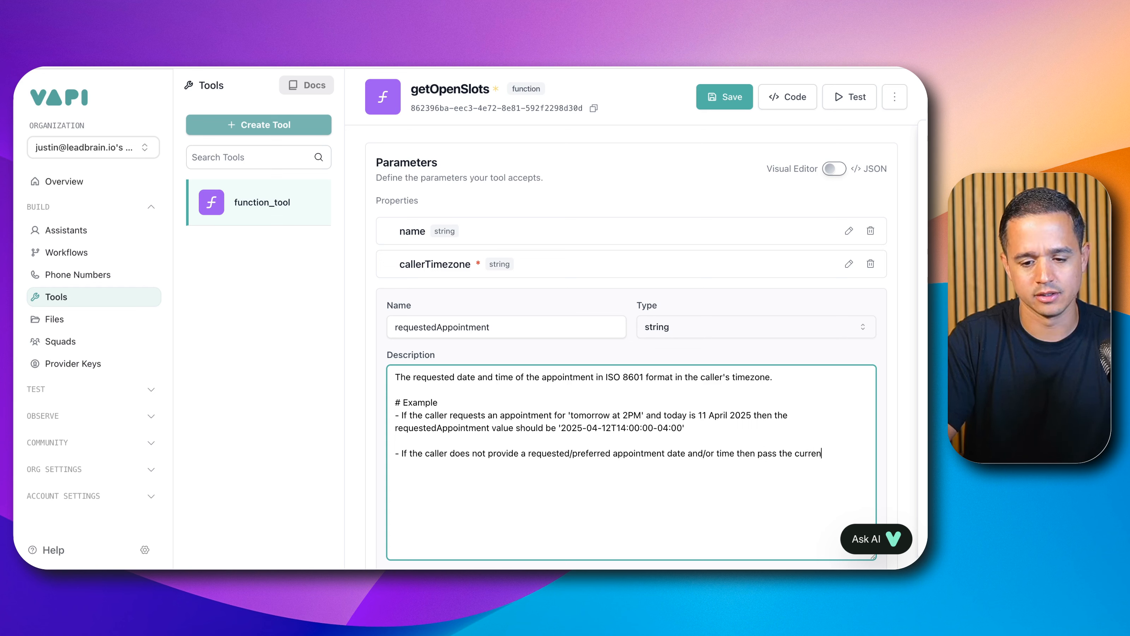
type("t date at midn")
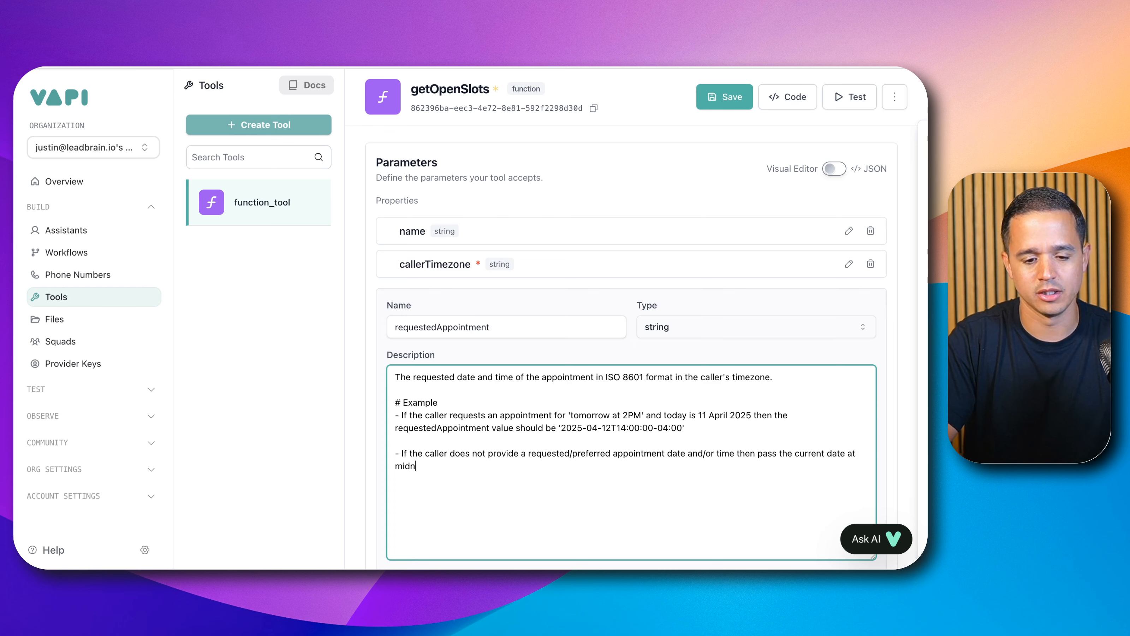
type("ight. For ")
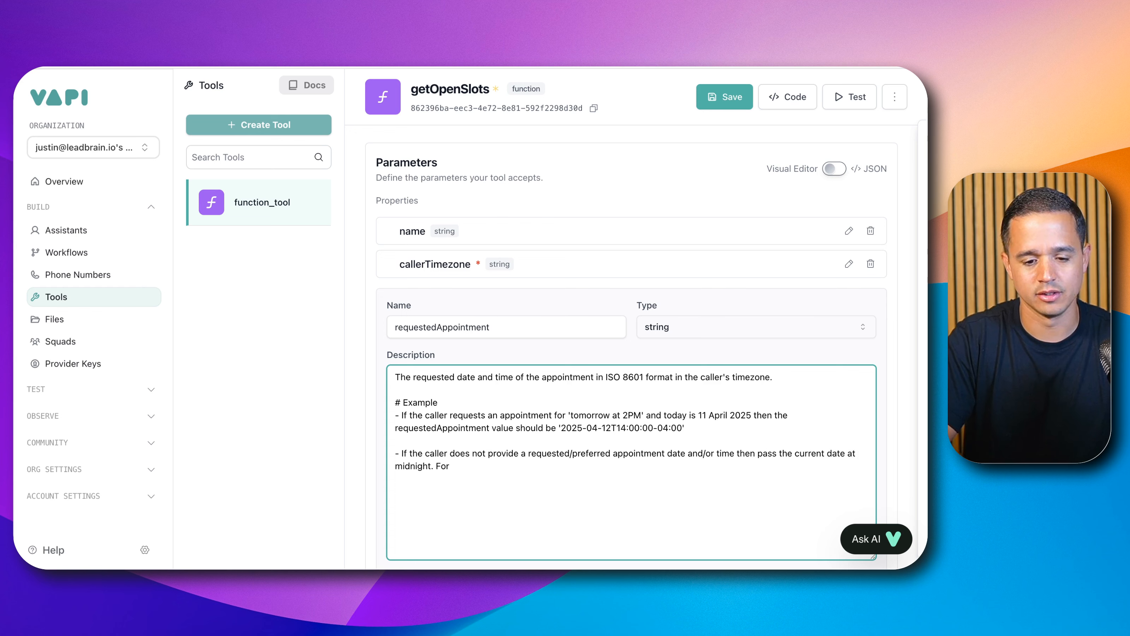
type("example if tod")
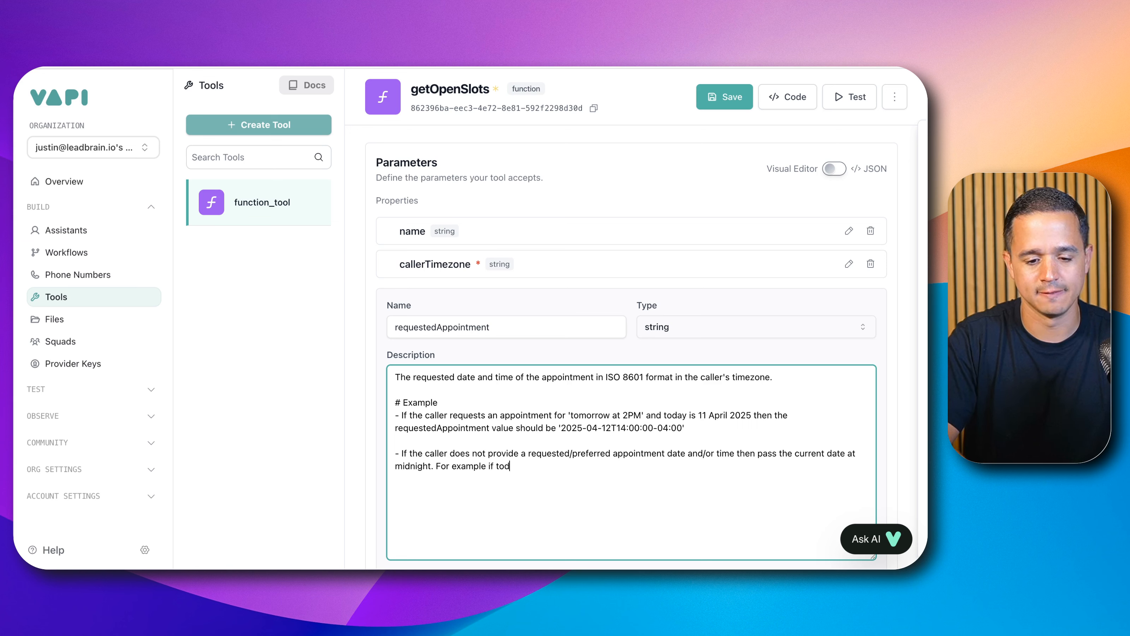
type("ay is 11")
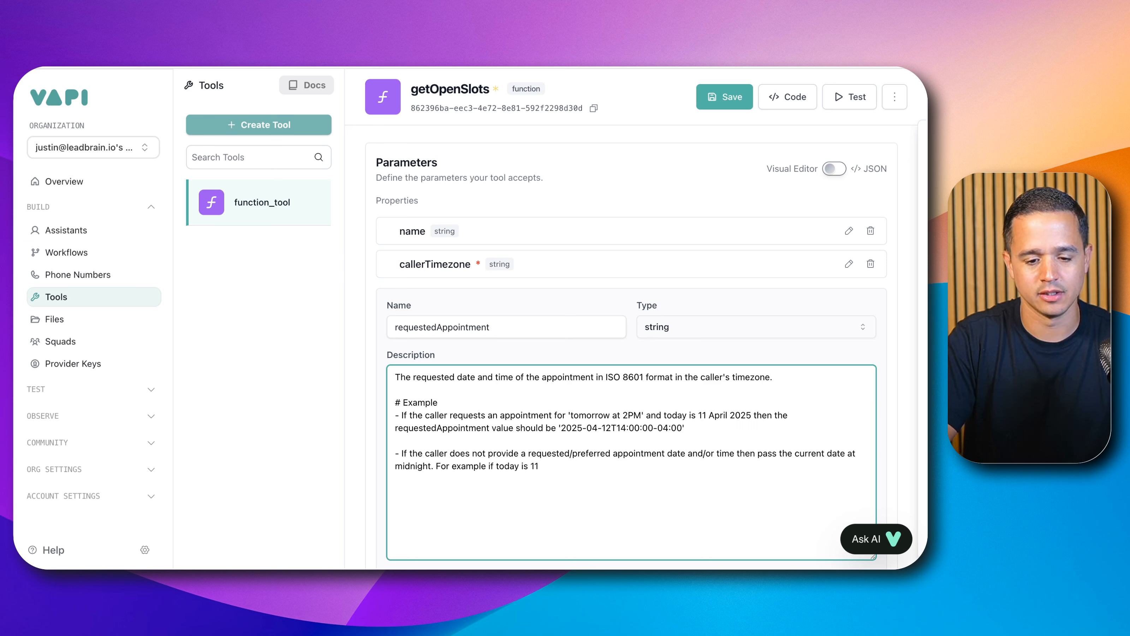
type(" April 2024")
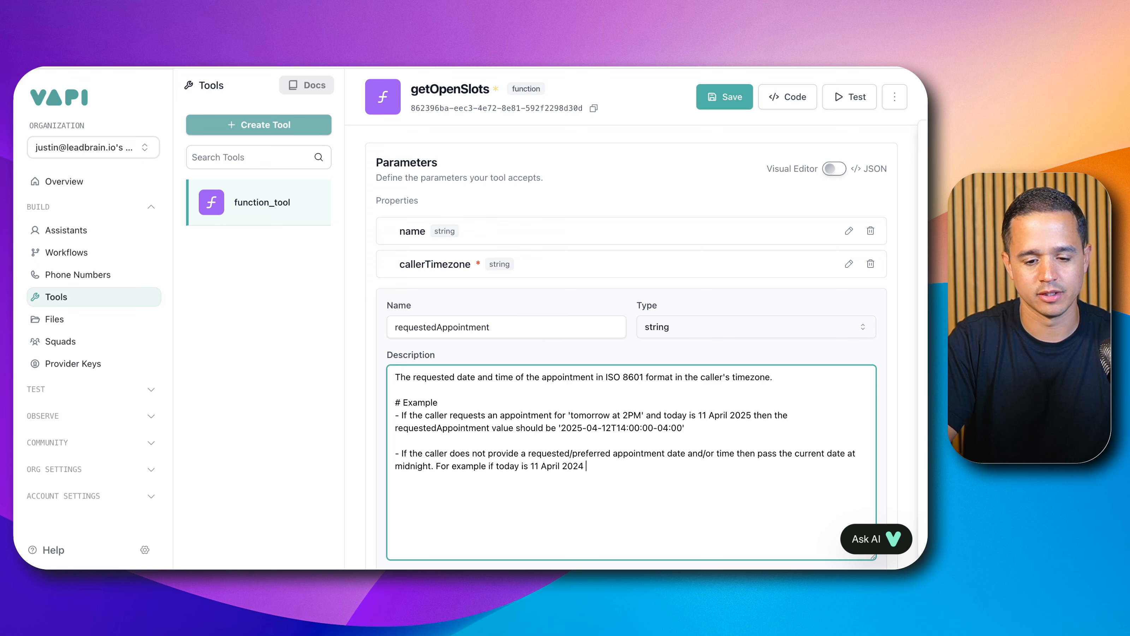
key("BackSpace")
key("BackSpace")
type("5 then the val")
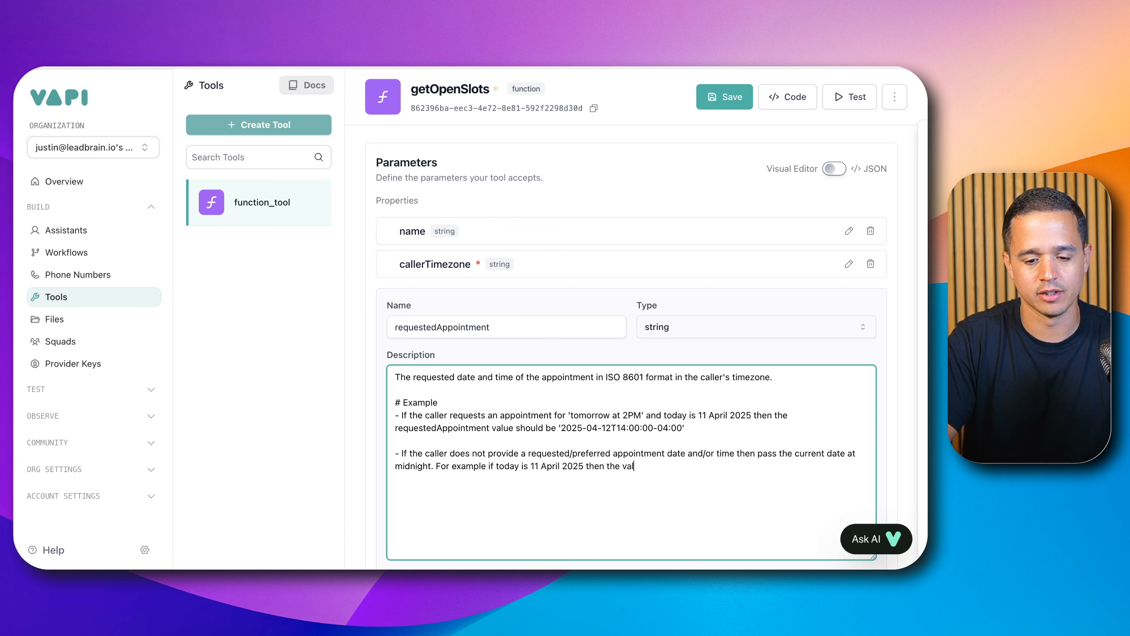
type("ue should be")
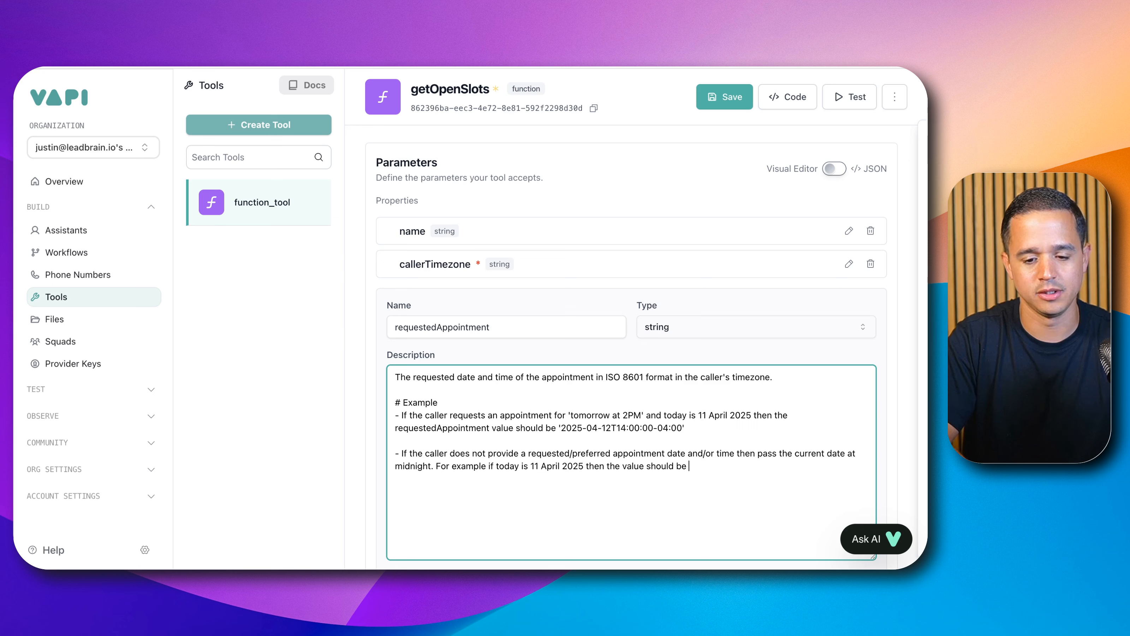
Step: Paste the copied timestamp at the end and change its hour to 00, giving '2025-04-12T00:00:00-04:00'
type("'2025-04-12T14:00:00-04:00'")
key("Left")
key("Left")
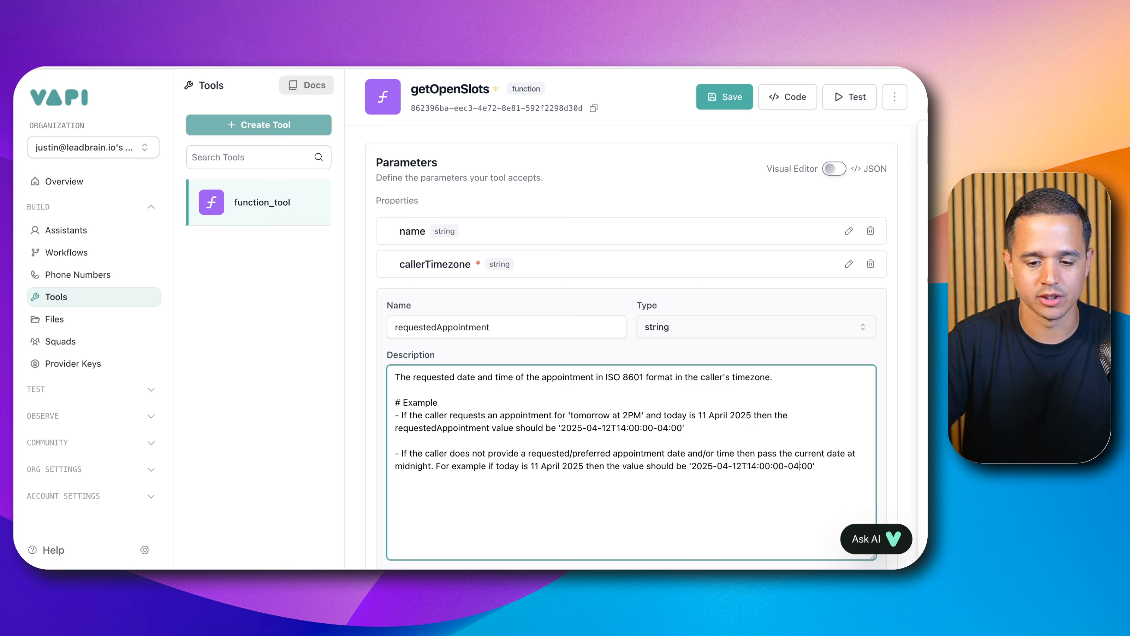
key("Left")
key("BackSpace")
key("BackSpace")
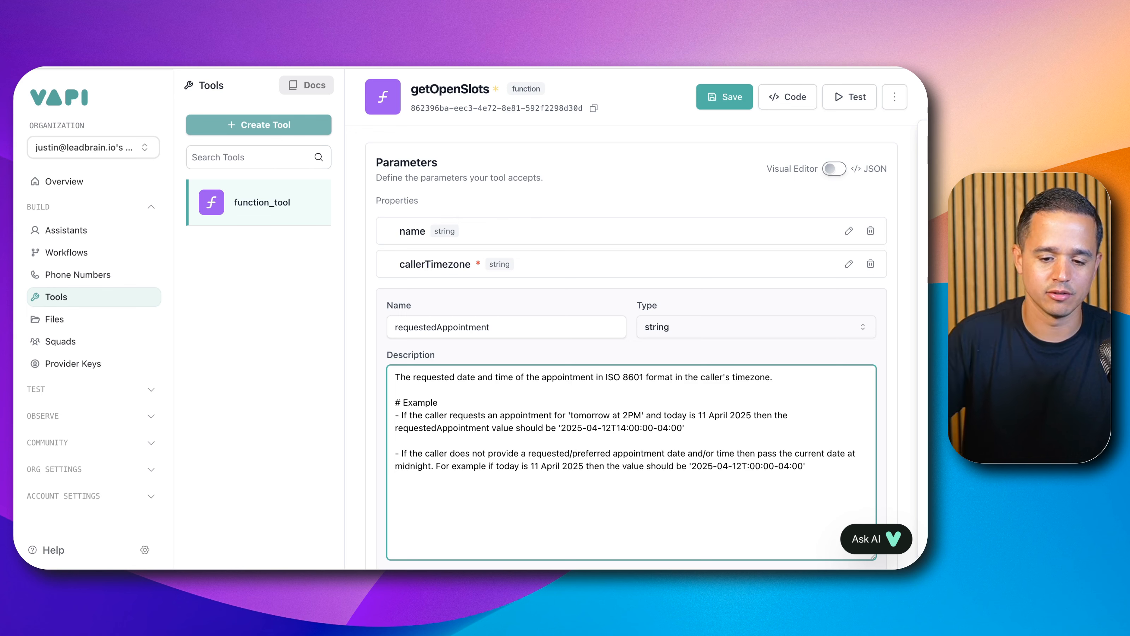
type("00")
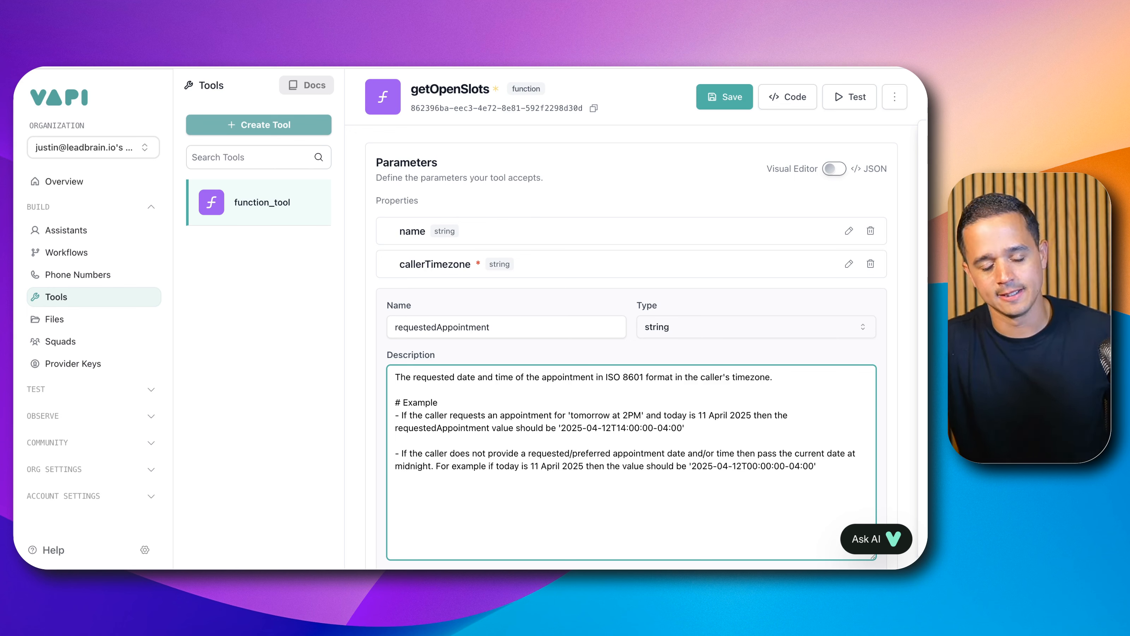
left_click(842, 463)
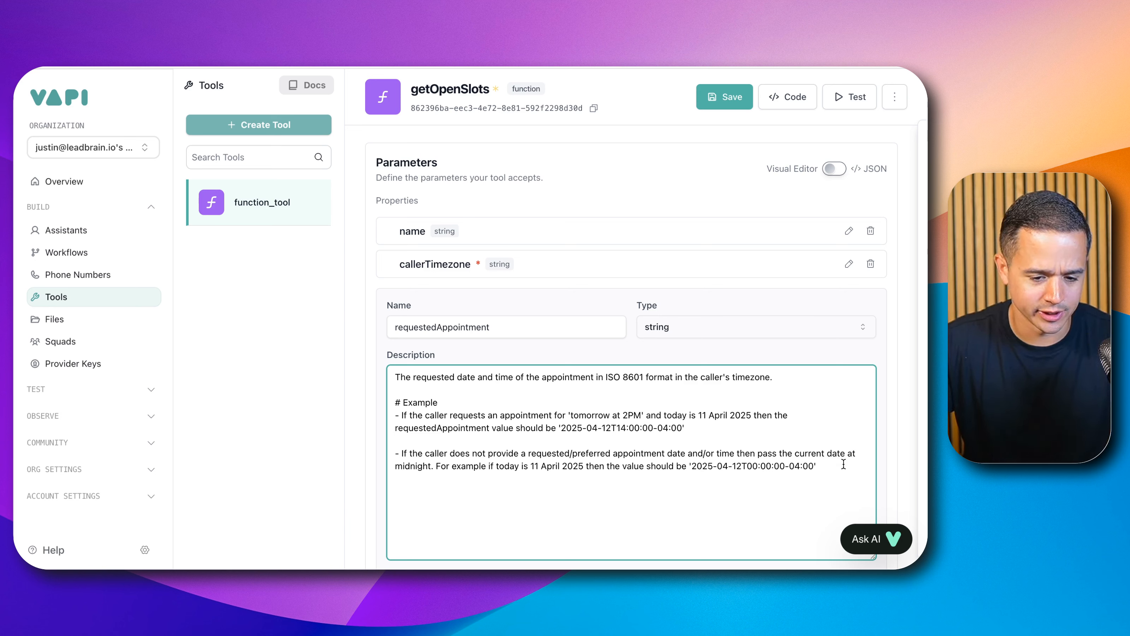
Step: Start a third bullet after a blank line: "If all they have is a preferred then set the requestedAppointment to the date at midnight."
key("Return")
key("Return")
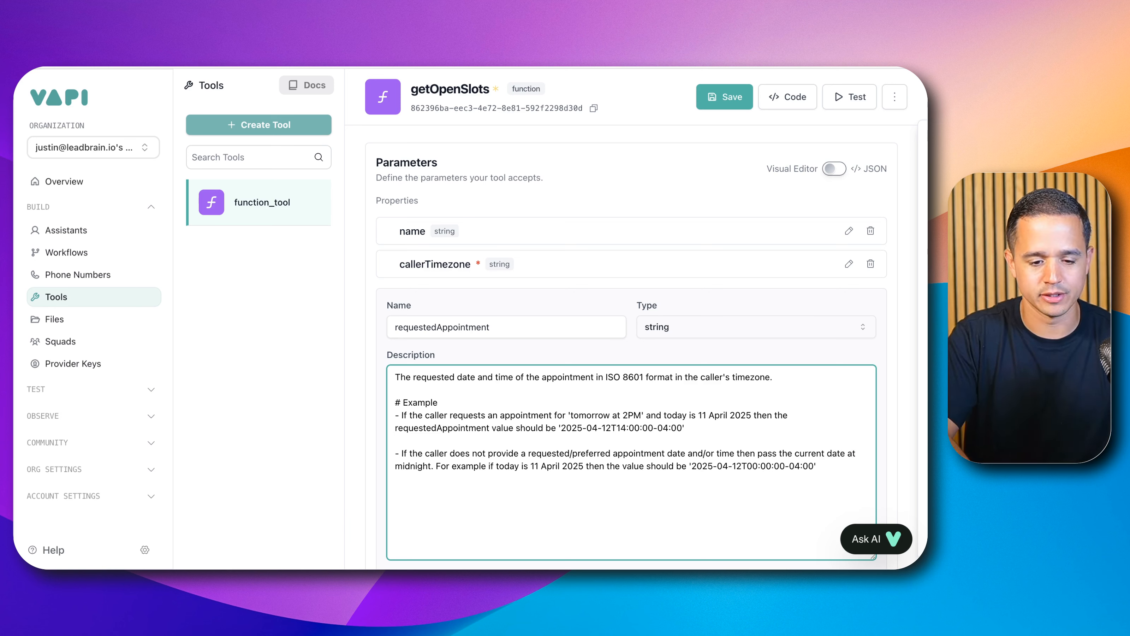
type("- If all they ")
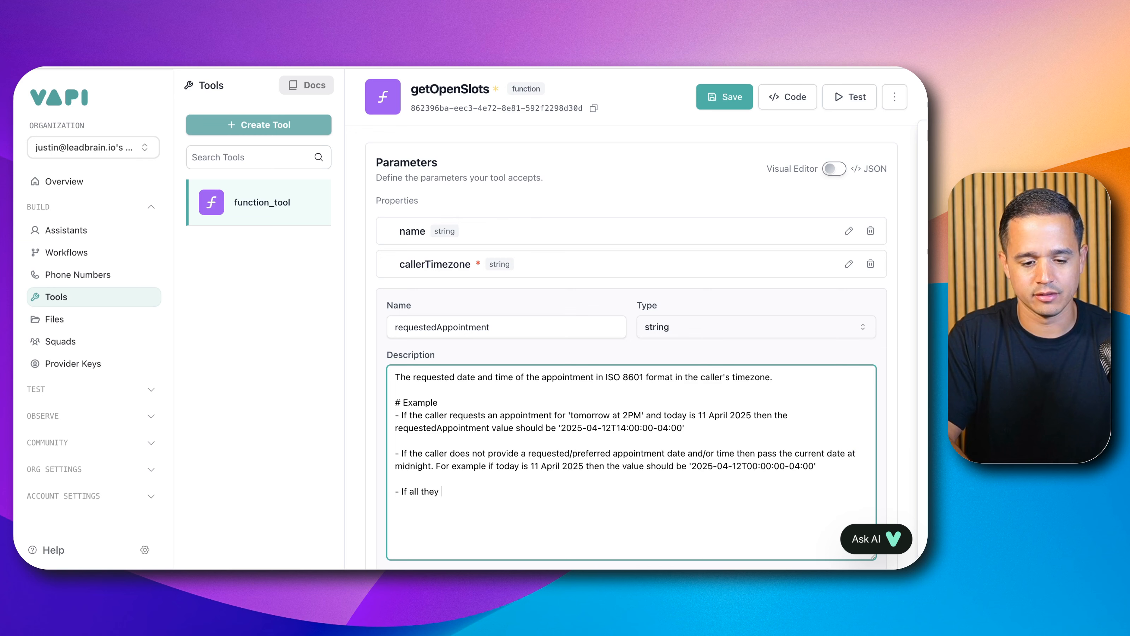
type("have is a preferred")
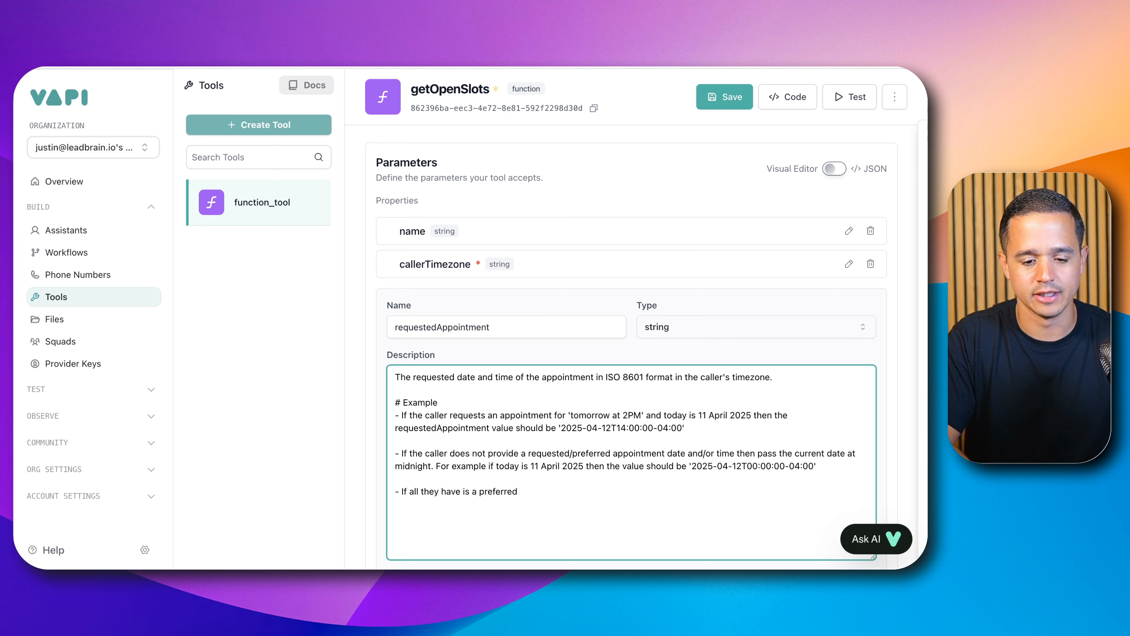
type(" then se")
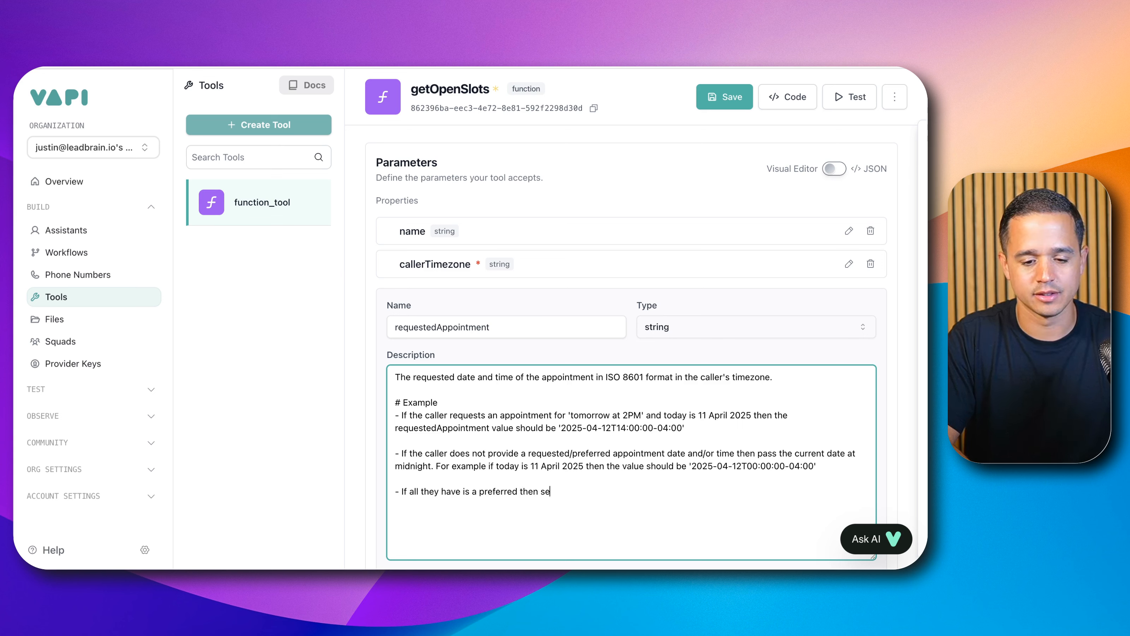
type("t the requ")
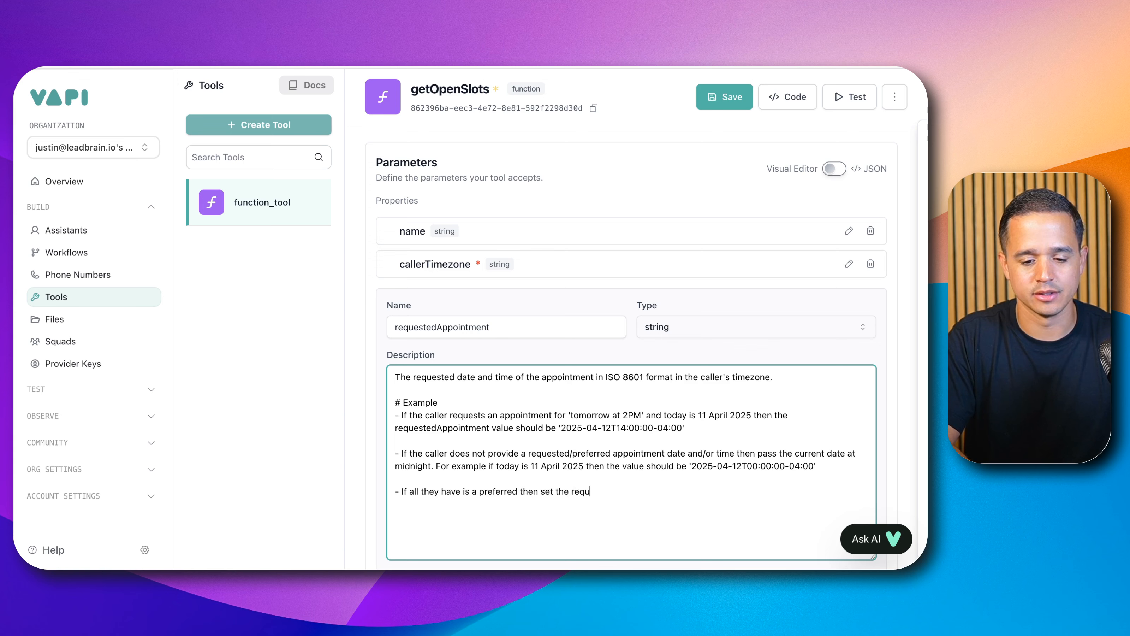
type("estedAppoin")
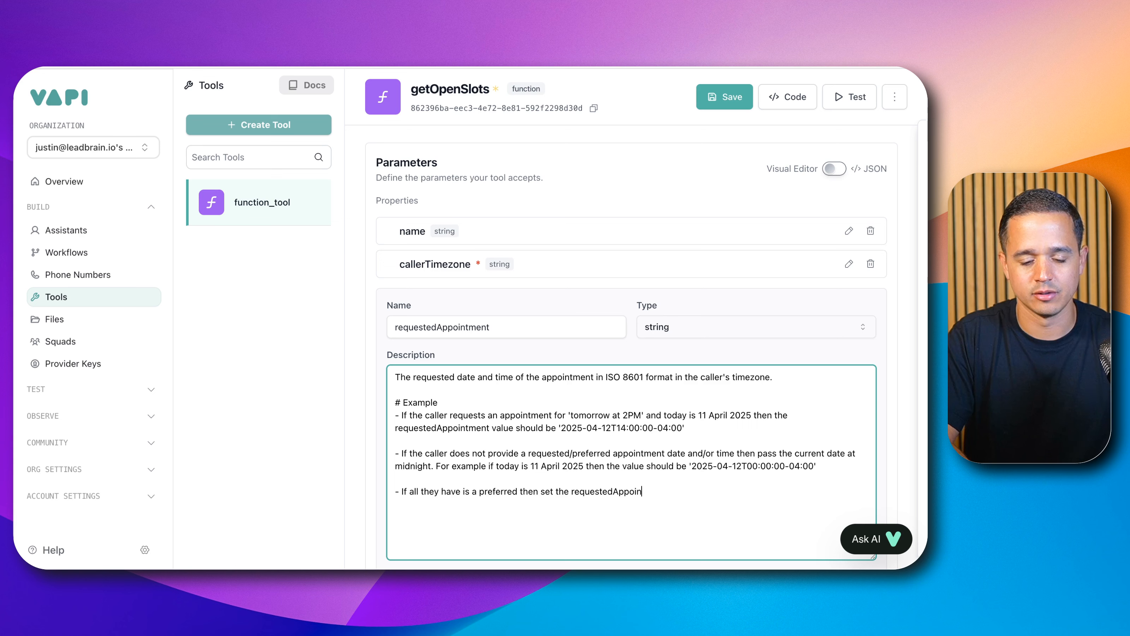
type("tment to the date")
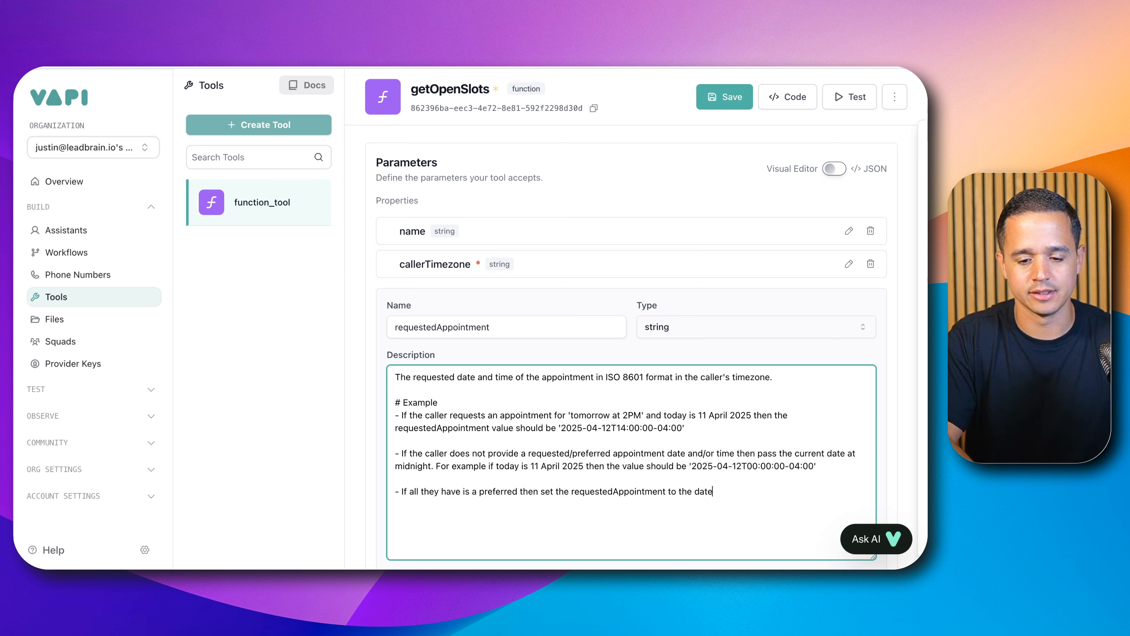
type(" at midnight midnigt")
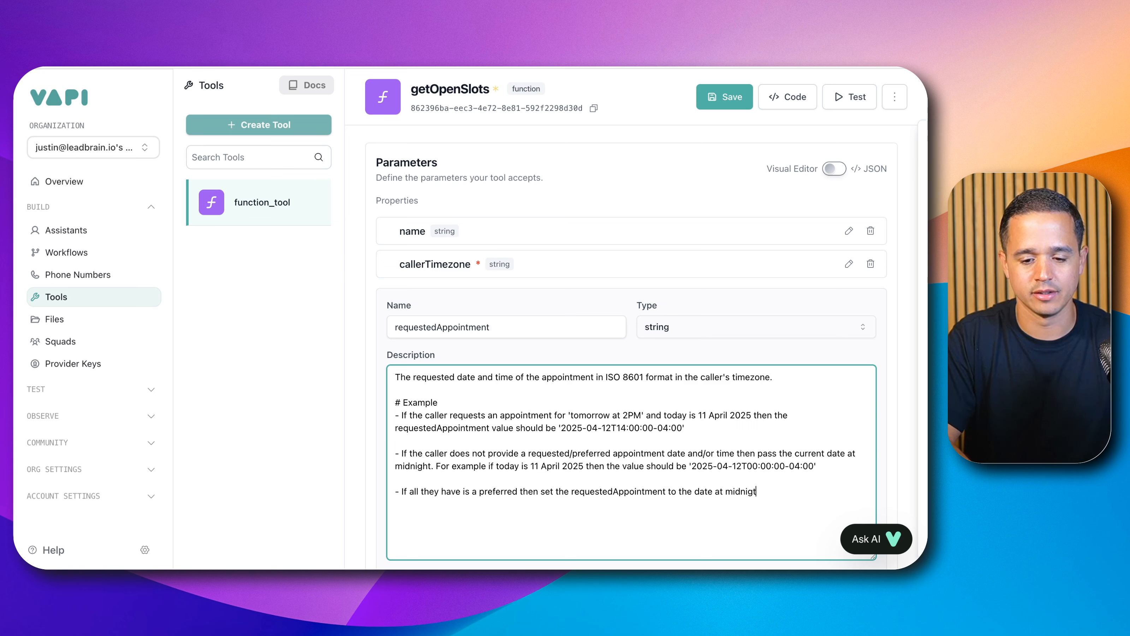
key("BackSpace")
type("ht. For example if")
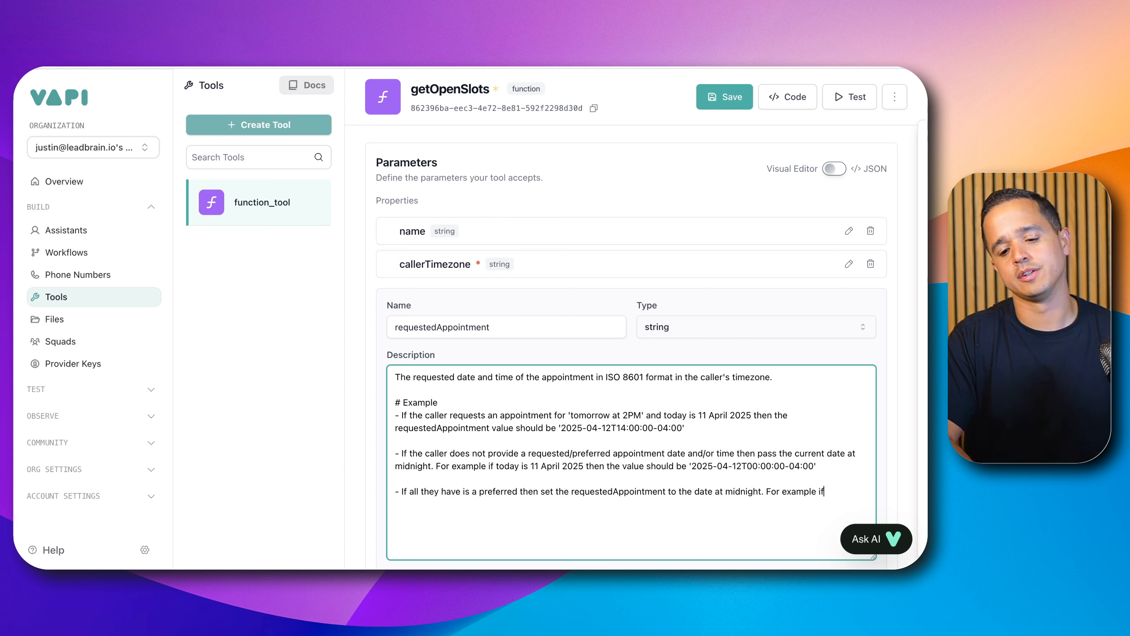
type(" they say")
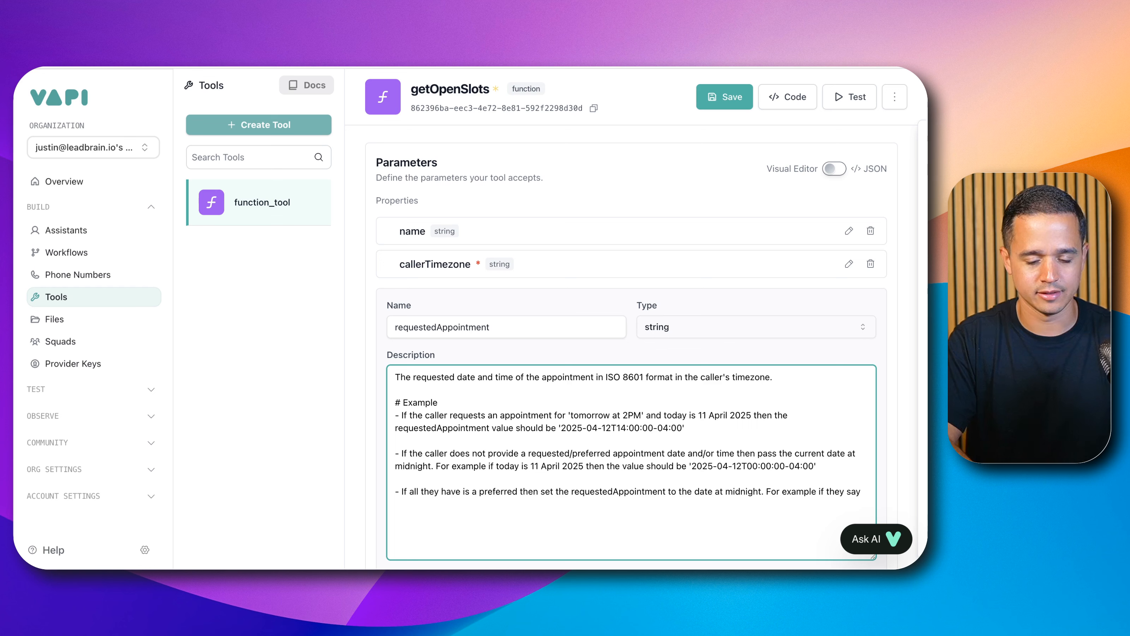
type(" 'Saturday' the")
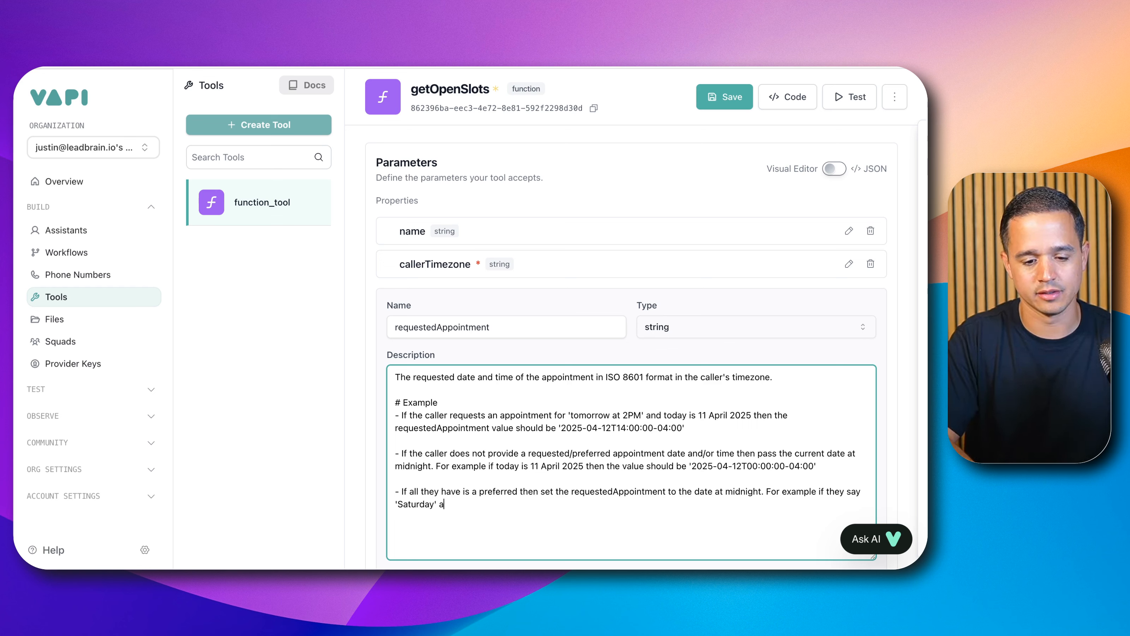
type(" nd today is")
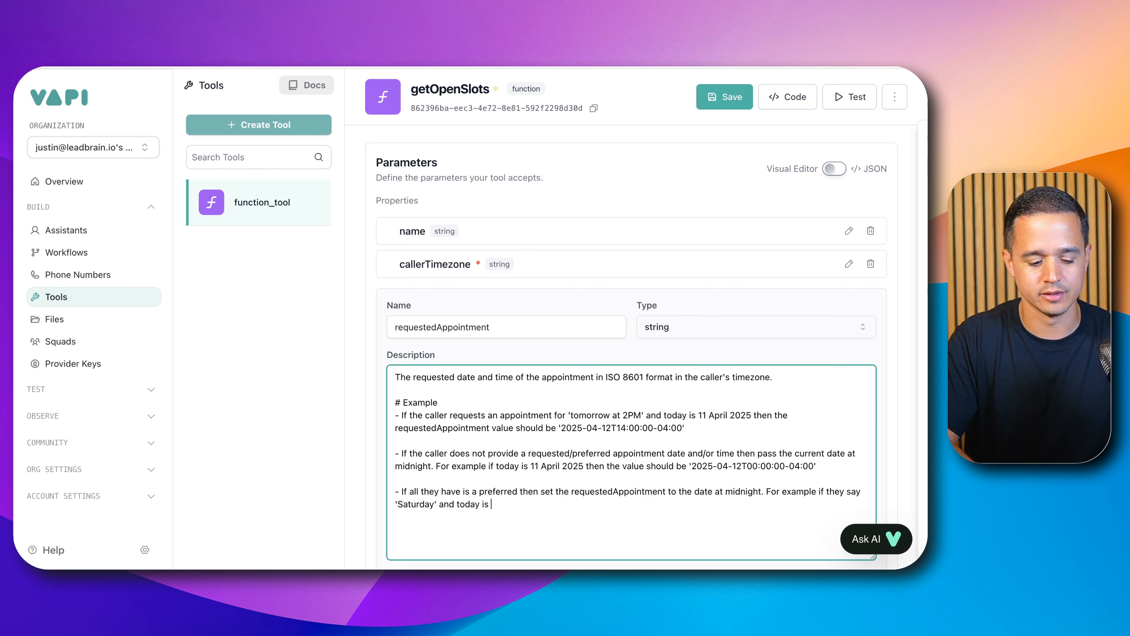
type(" Friday 11")
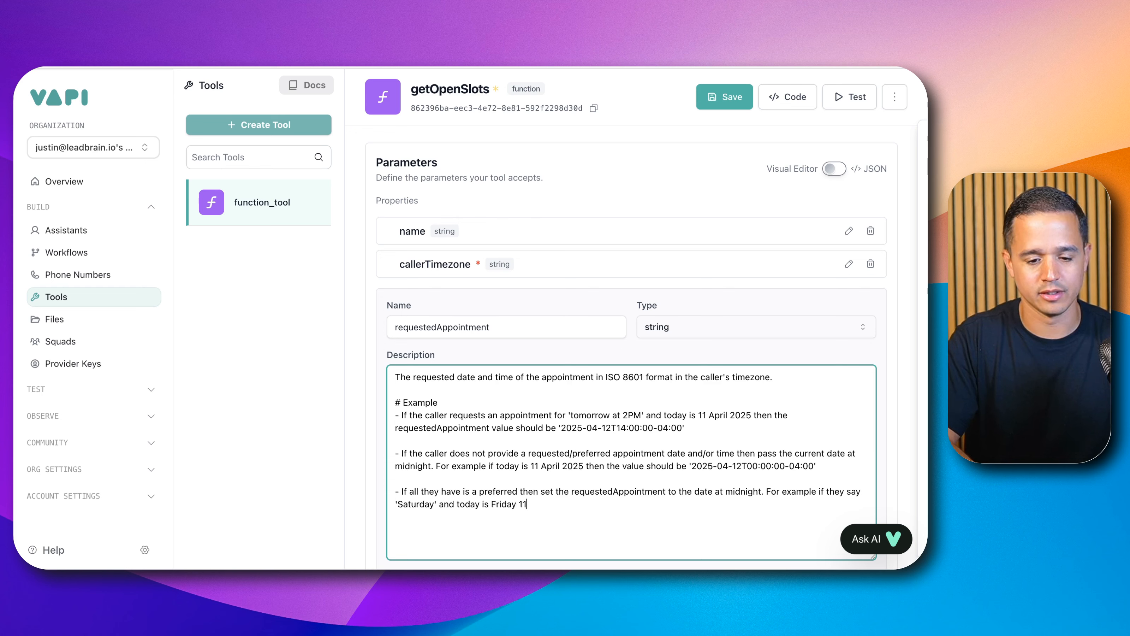
type(" April 202")
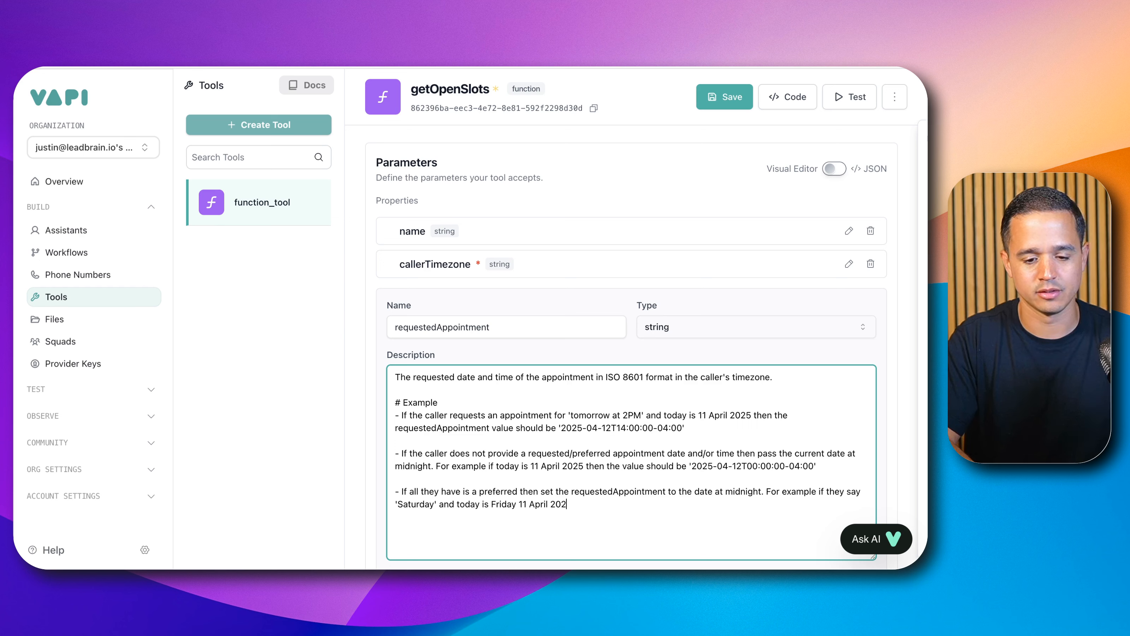
type("4")
Step: Continue the third bullet with "For example if they say 'Saturday' and today is Friday 11 April 2025 then the value should be"
key("BackSpace")
type("5 then th")
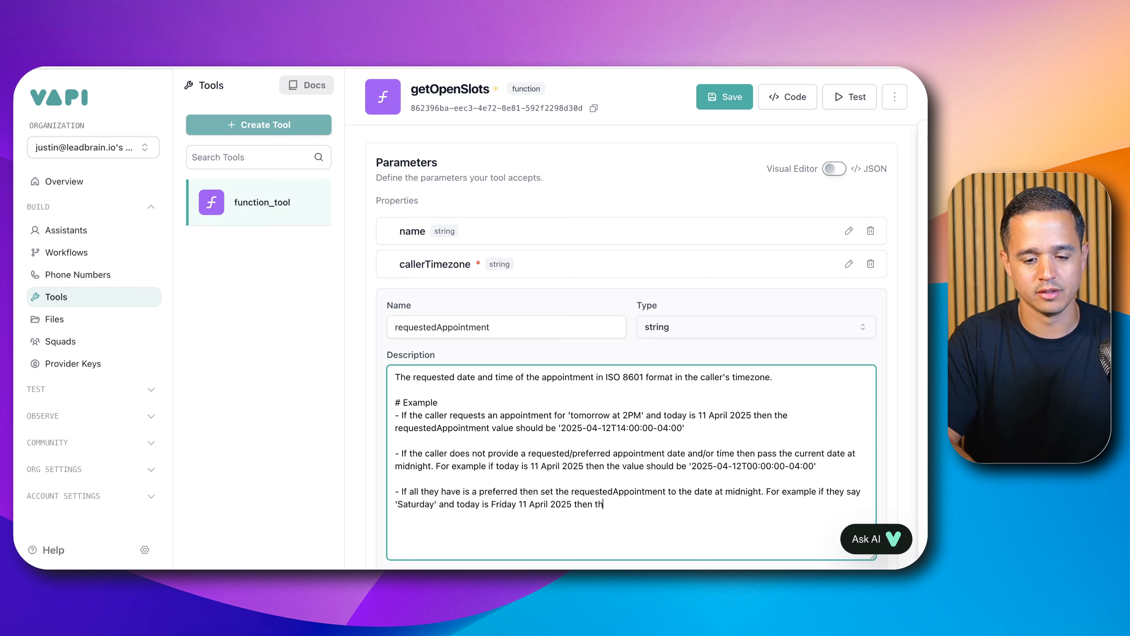
type("e value should be")
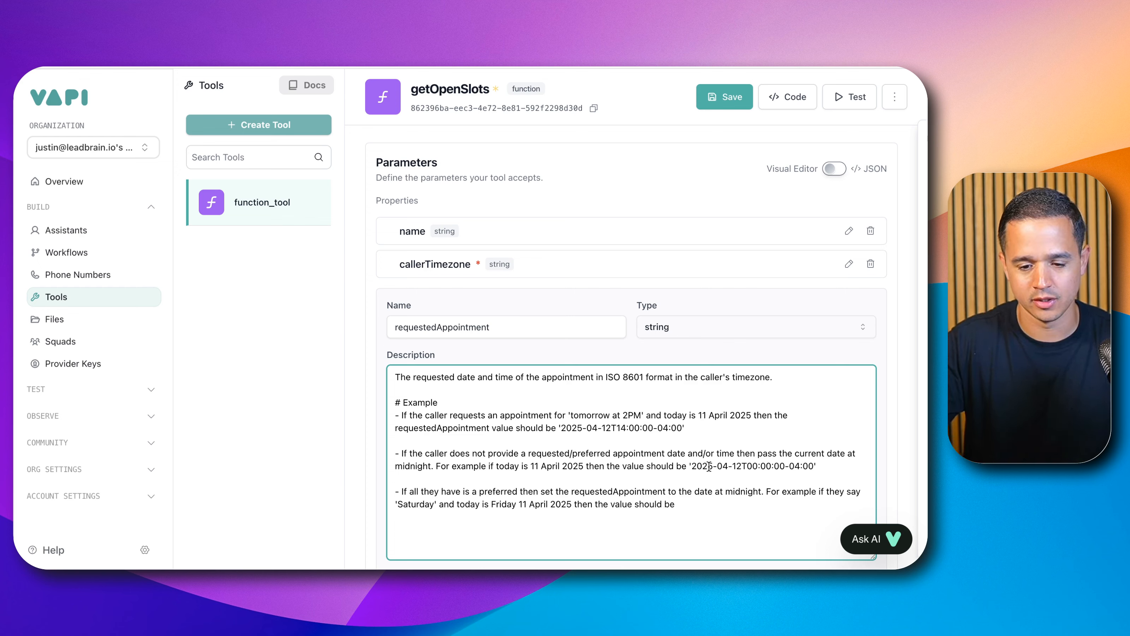
Step: Copy the midnight timestamp from the second bullet and paste it, opened with a quote, at the end of the third bullet
left_click_drag(692, 466, 806, 463)
key("ctrl+c")
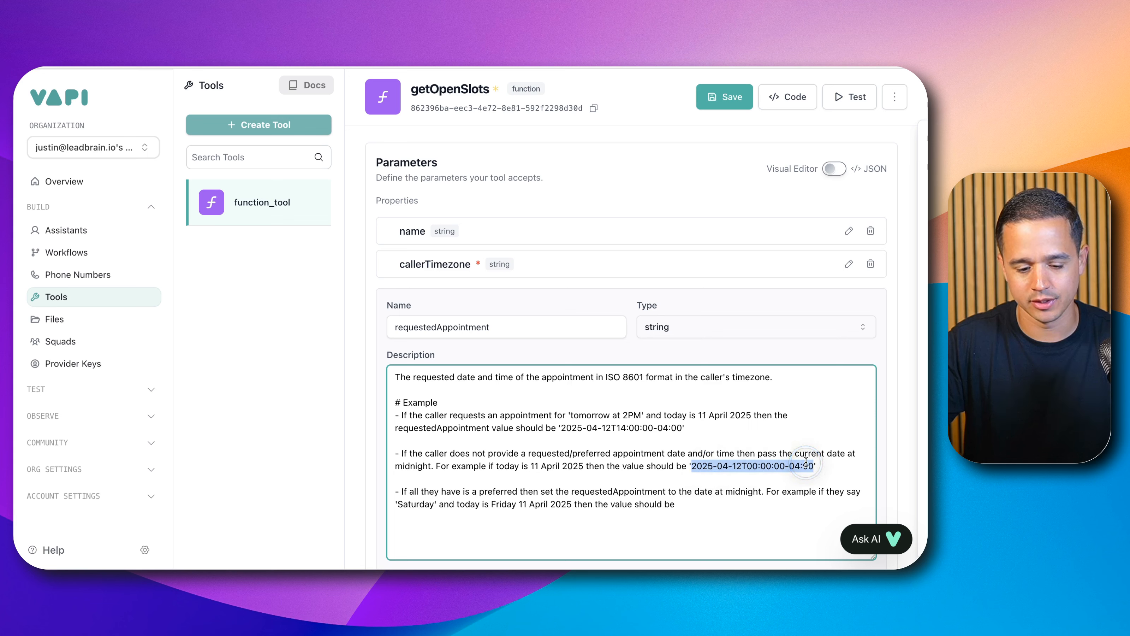
left_click(708, 505)
type("'")
key("ctrl+v")
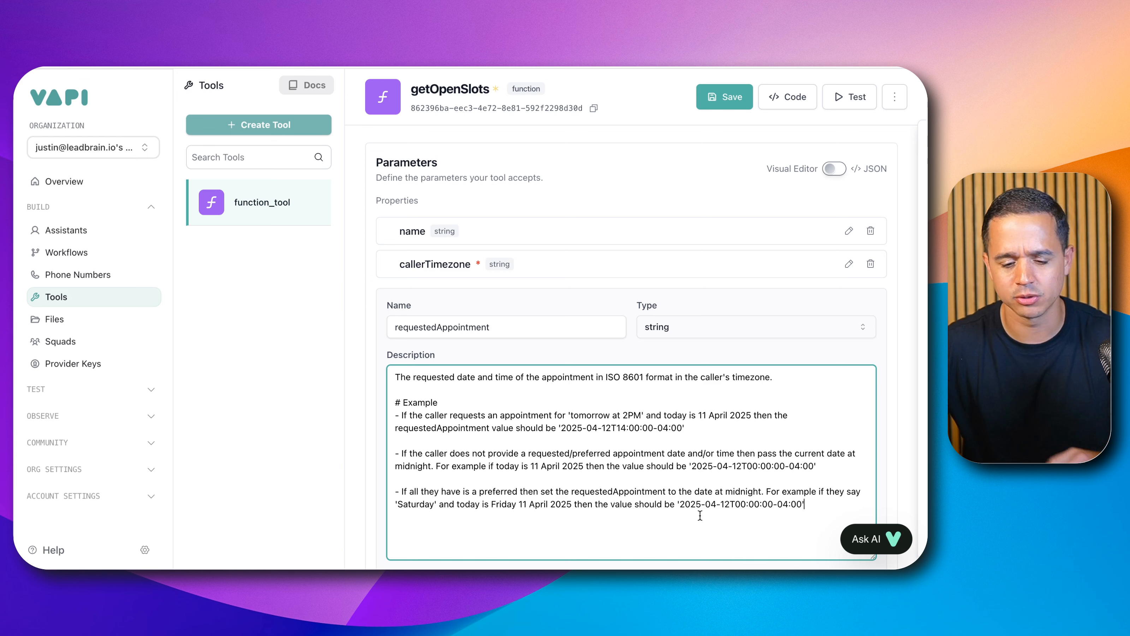
Step: Switch to ChatGPT and paste the full description after the request "Help me refine this VAPI function parameter description for requestedAppointment."
left_click_drag(829, 501, 366, 366)
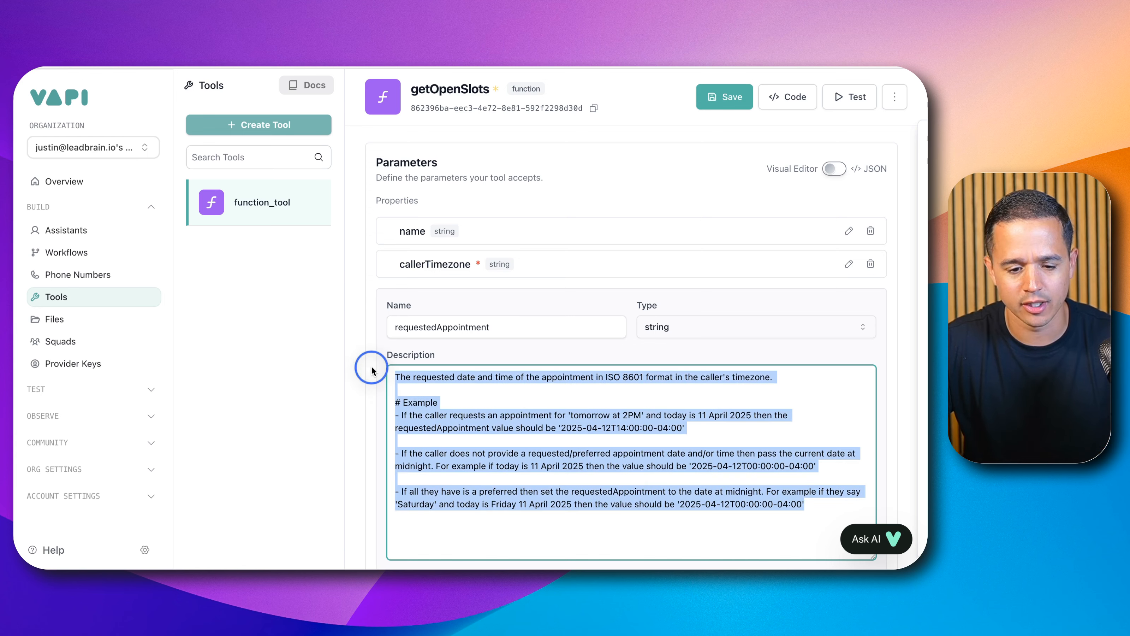
left_click(602, 68)
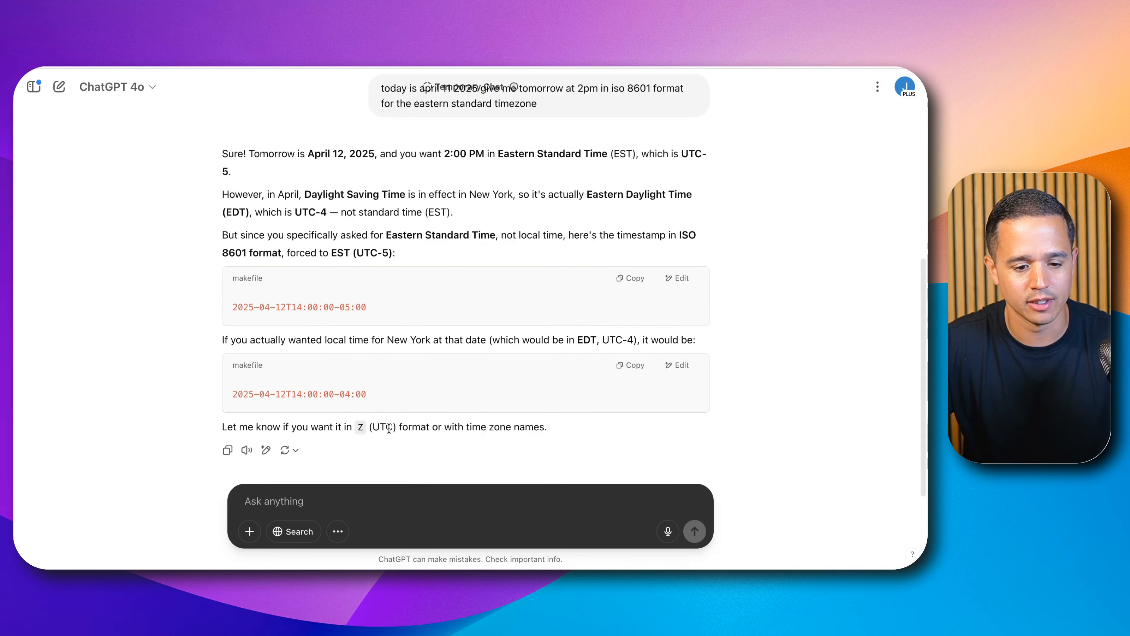
left_click(293, 495)
type("Help me refine")
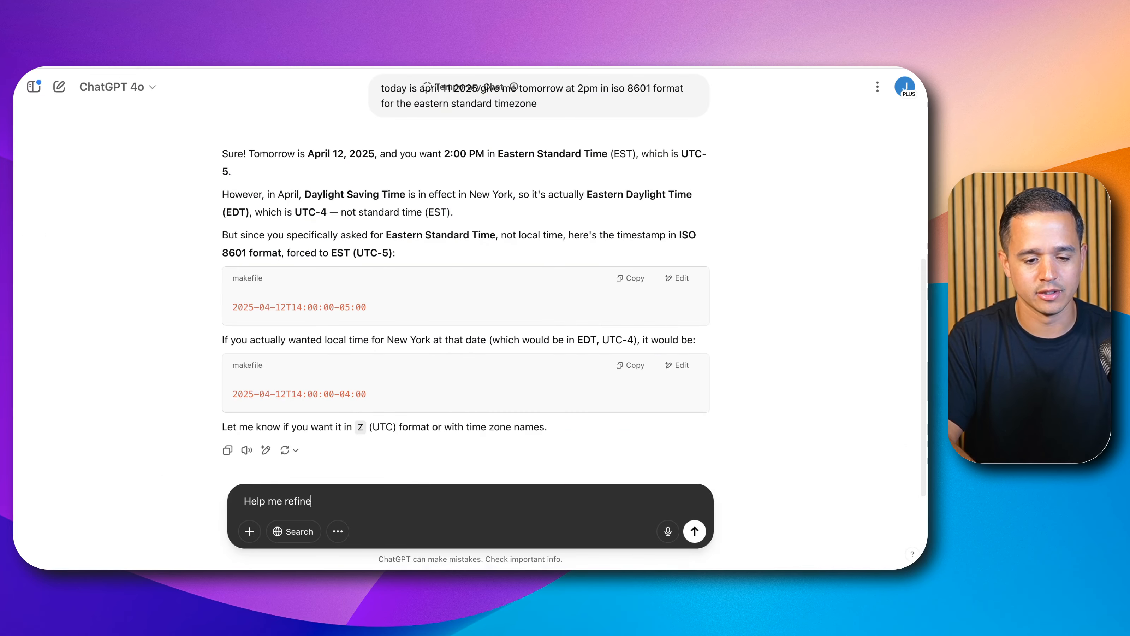
type(" this VAPI ")
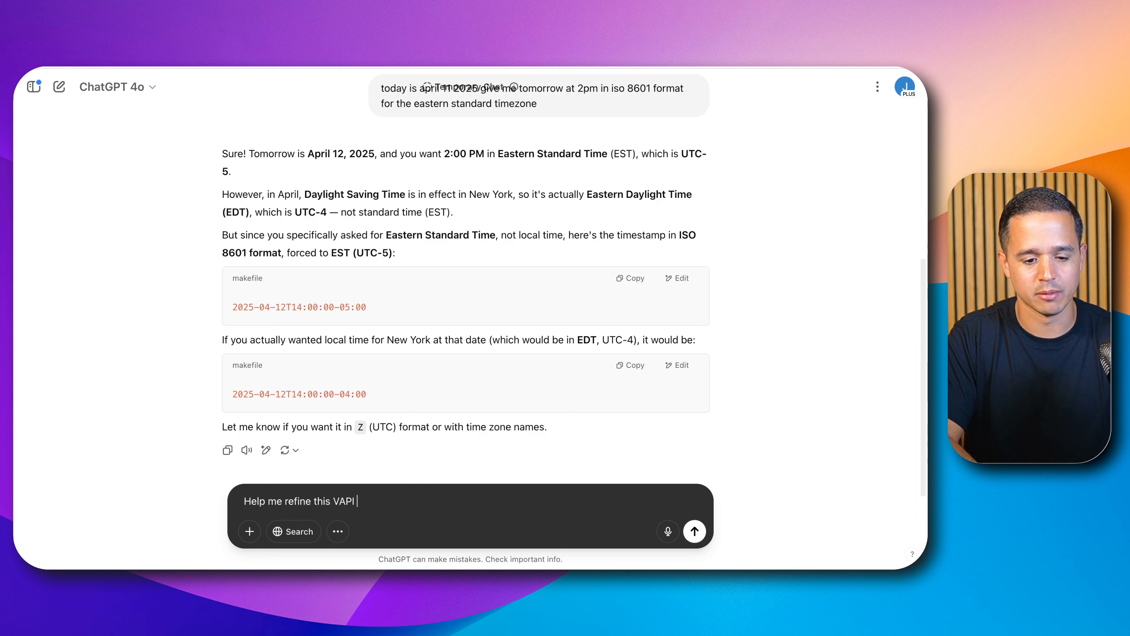
type("t")
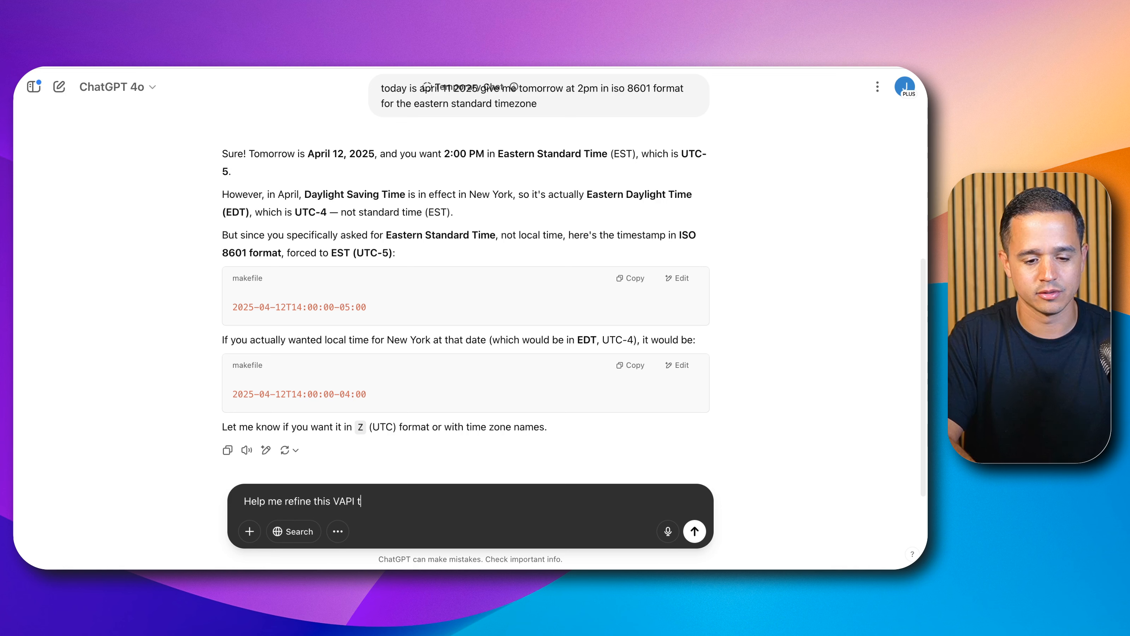
type("oofunction pa")
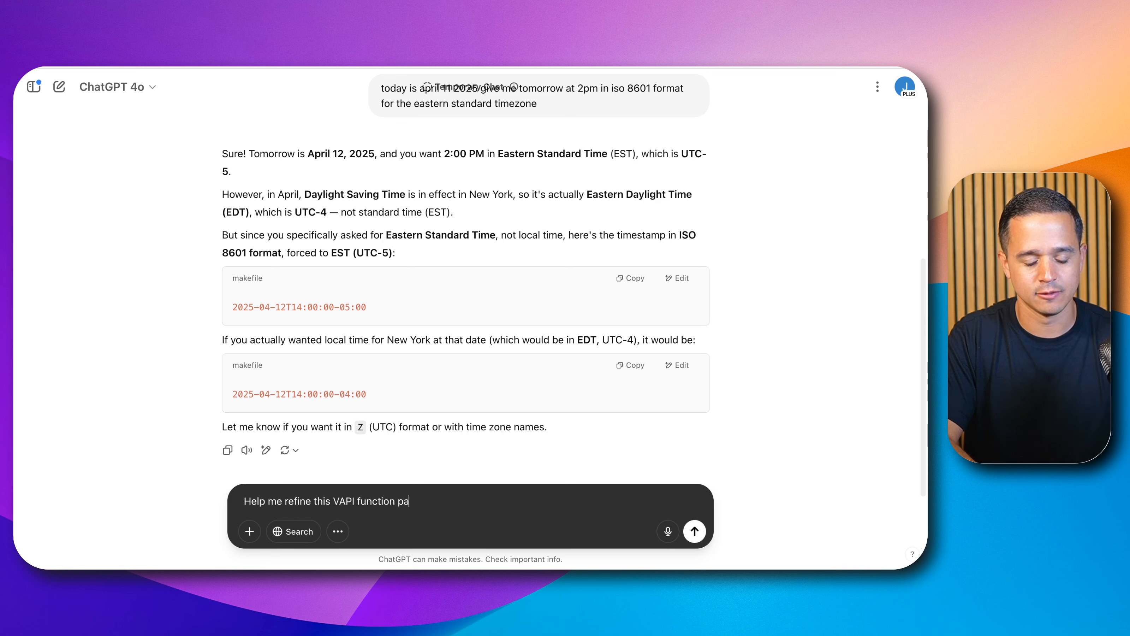
type("rameter des")
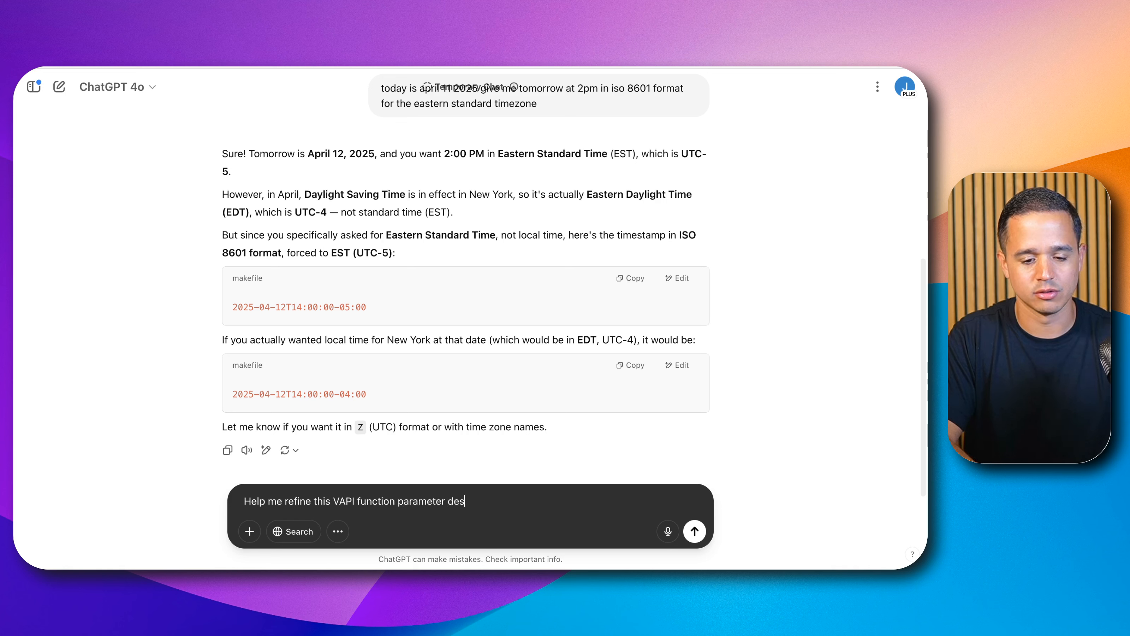
type("cription for re")
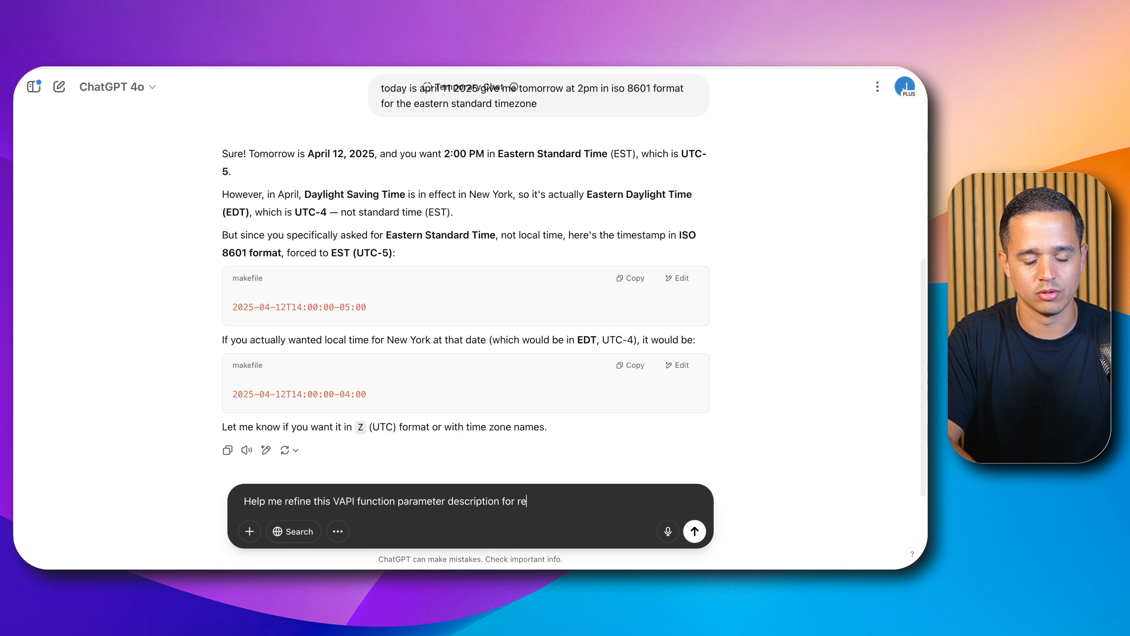
type("questedAp")
type("oi")
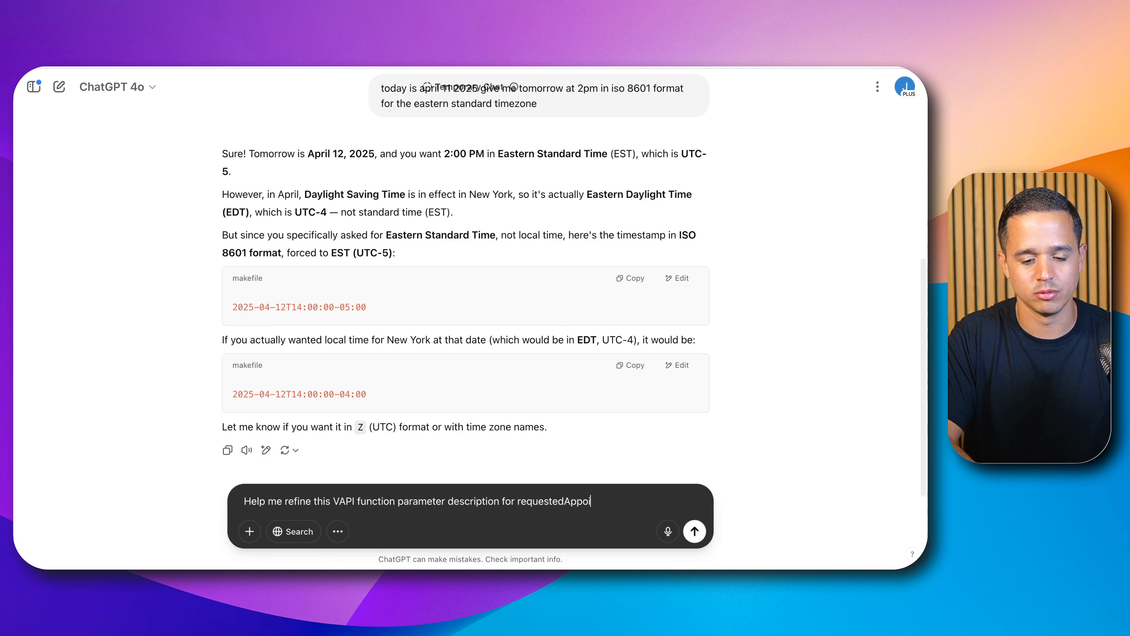
type("ntment")
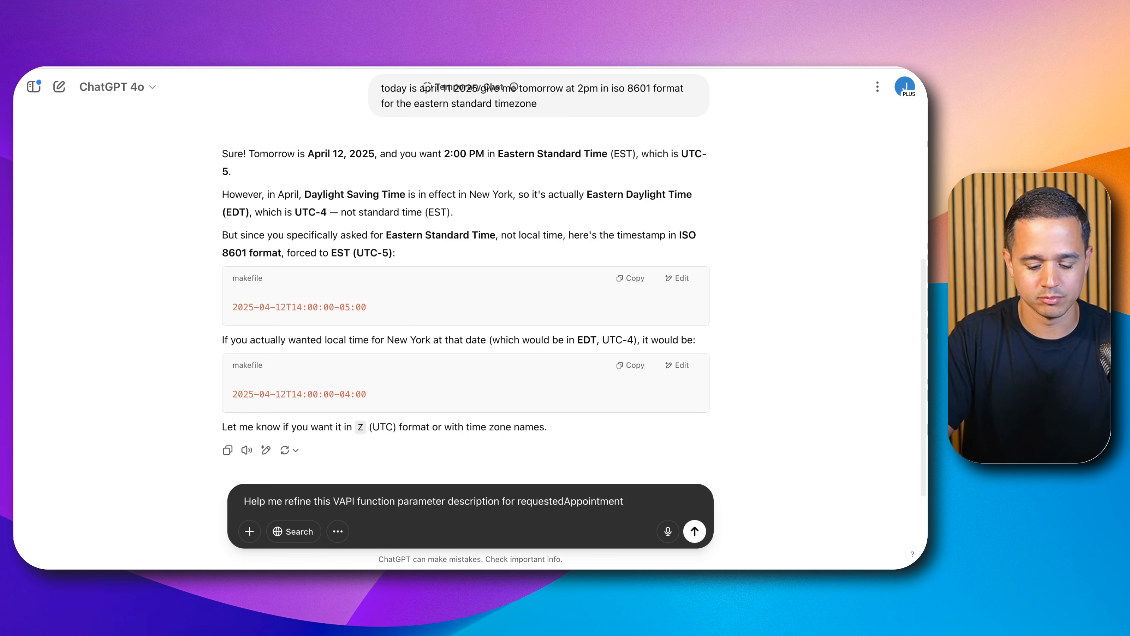
type(",.")
key("shift+Return")
key("shift+Return")
type("The requested date and time of the appointment in ISO 8601 format in the caller's timezone.  # Example - If the caller requests an appointment for 'tomorrow at 2PM' and today is 11 April 2025 then the requestedAppointment value should be '2025-04-12T14:00:00-04:00'")
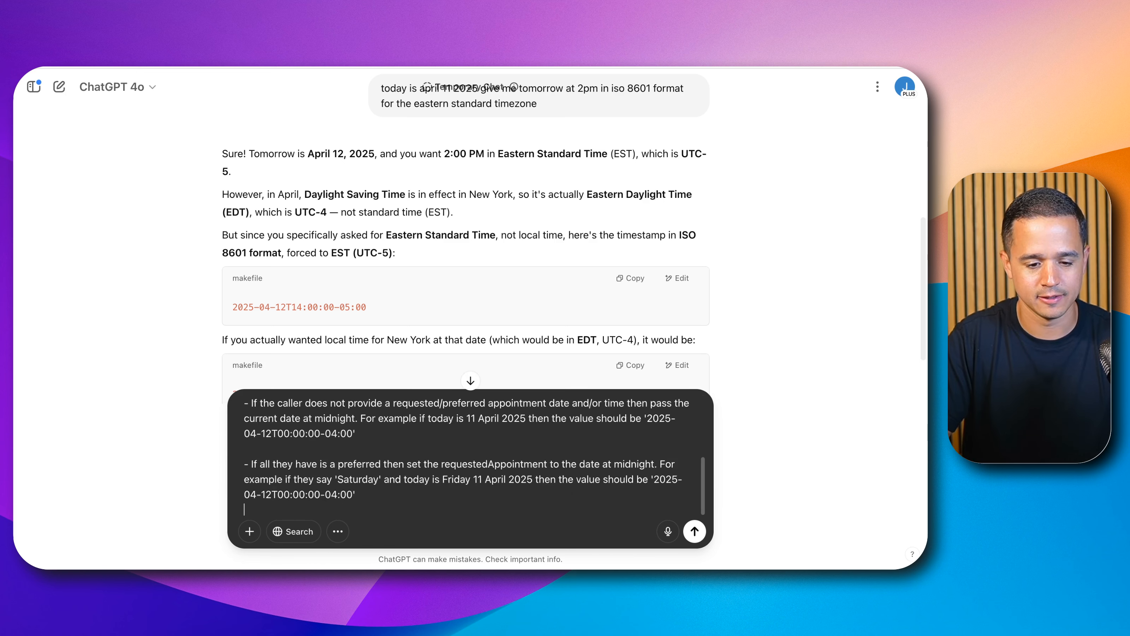
Step: Add "I want to make this more concise to improve reliability and performance of the function." and send the message
key("shift+Return")
type("I want t")
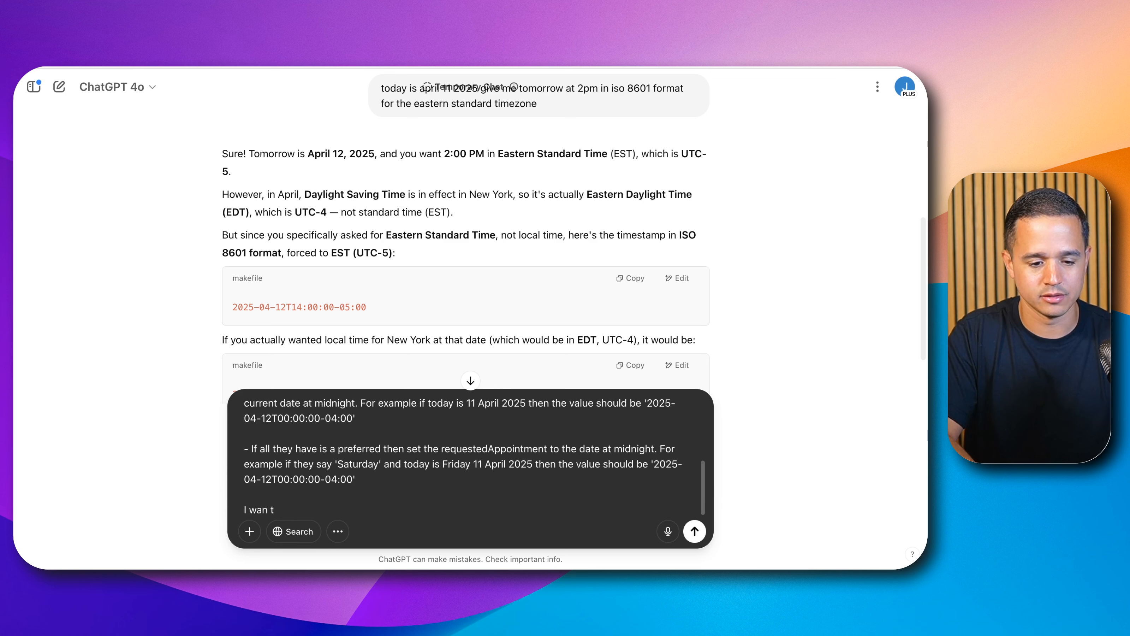
type("o make this more ")
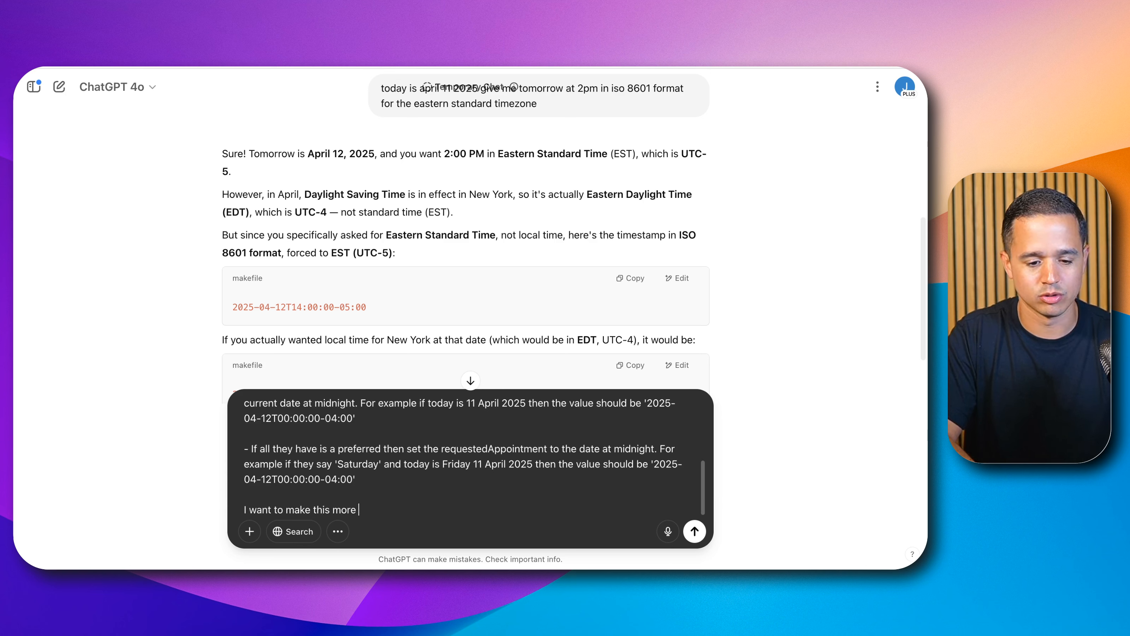
type("concise")
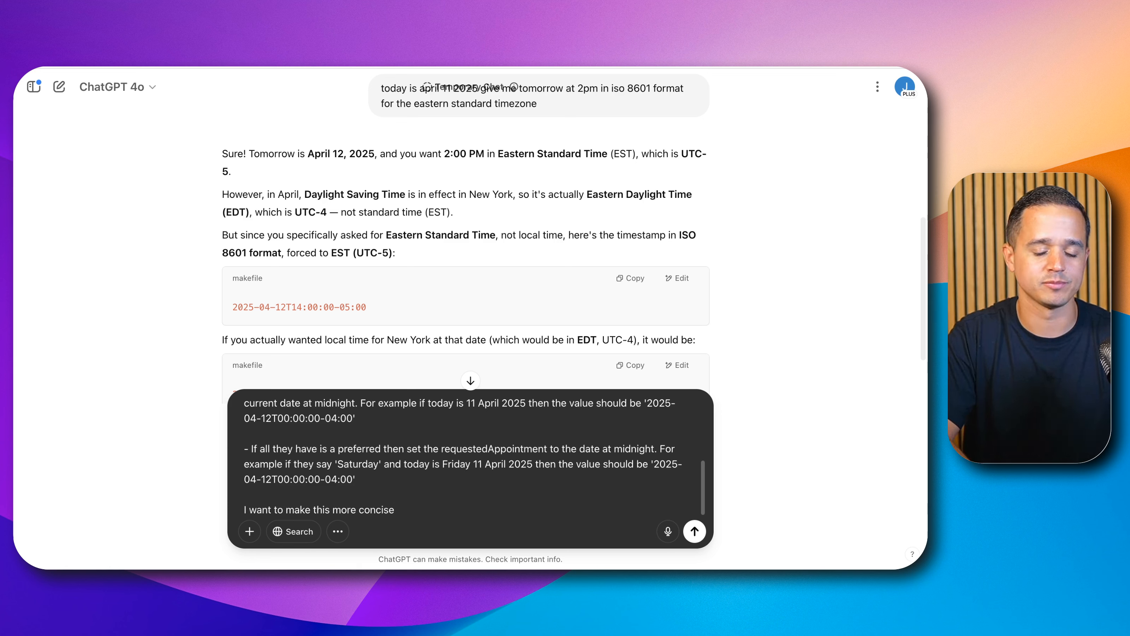
type(" to impr")
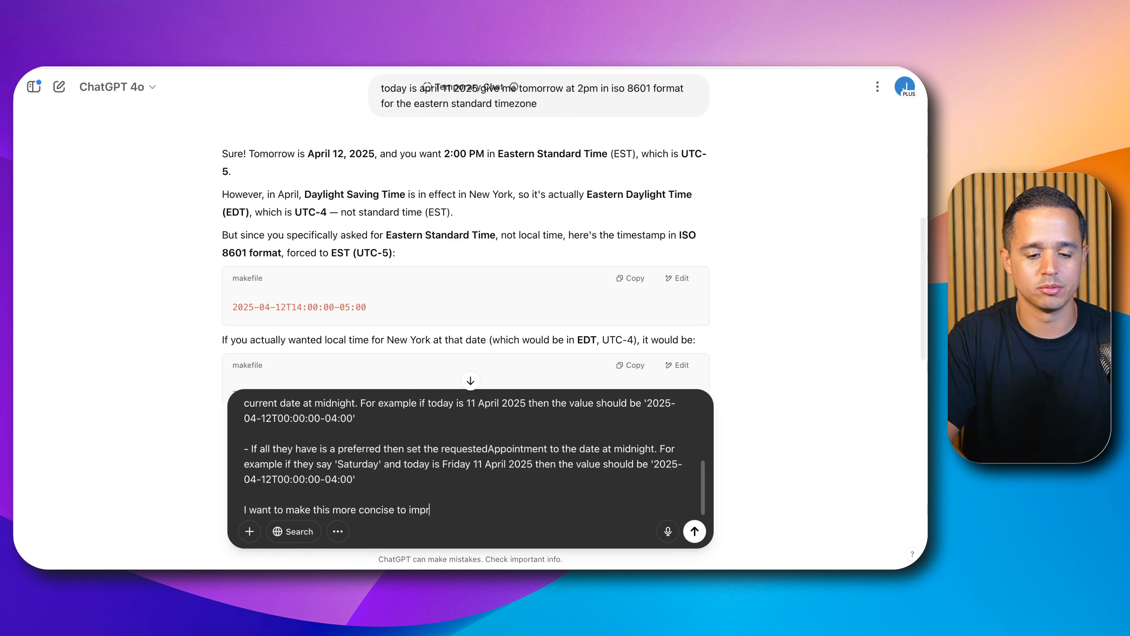
type("ove rel")
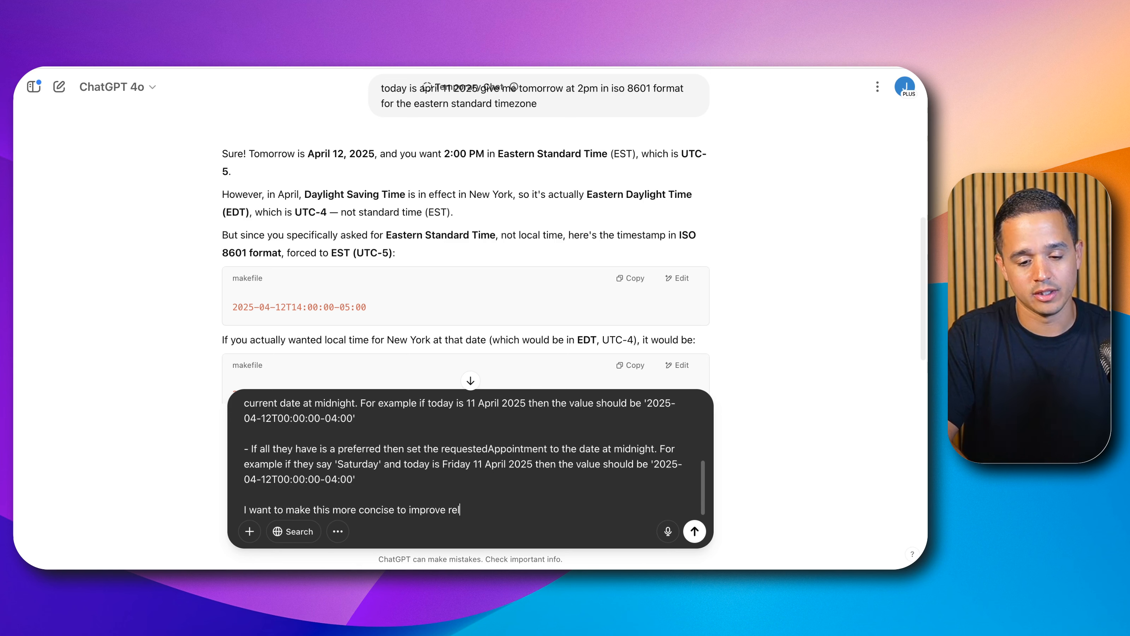
type("iability and perfo")
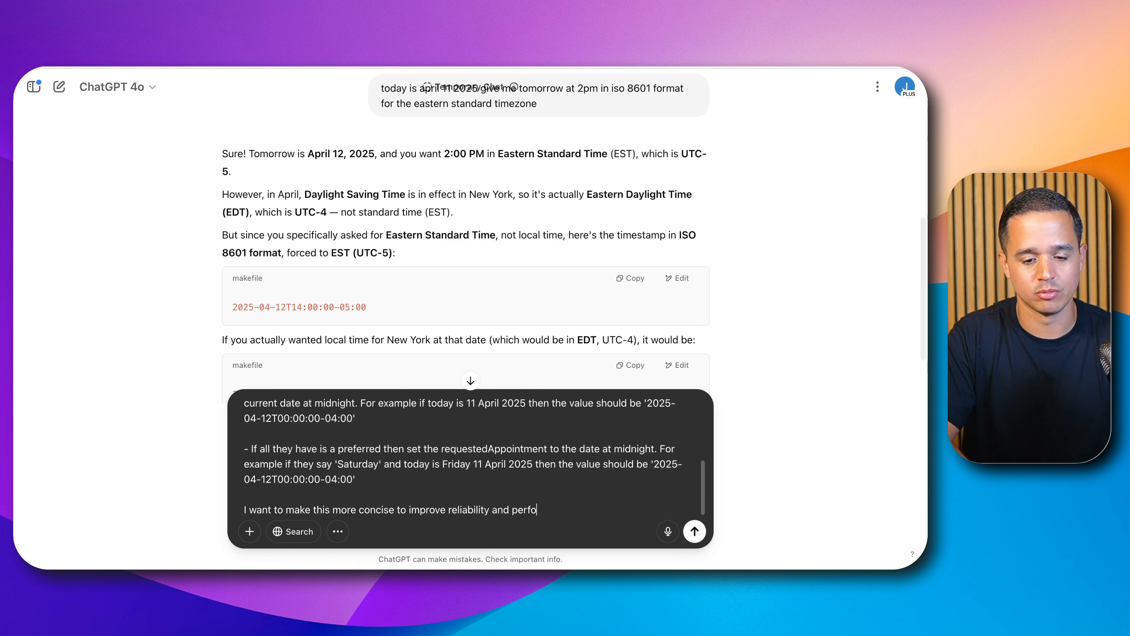
type("rmance of the function.")
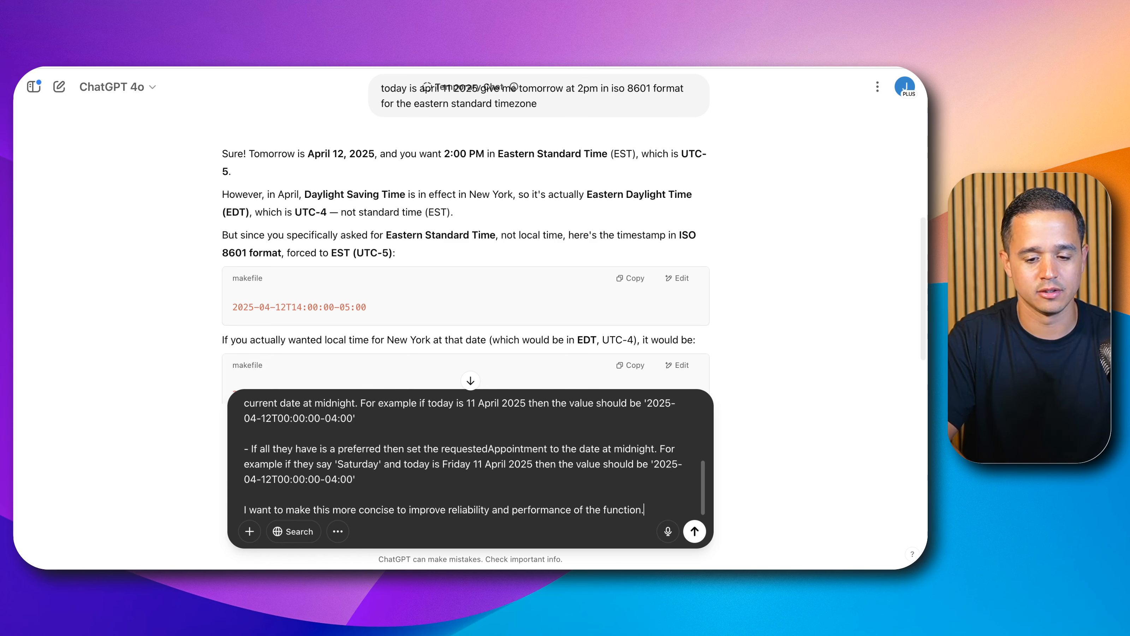
key("Return")
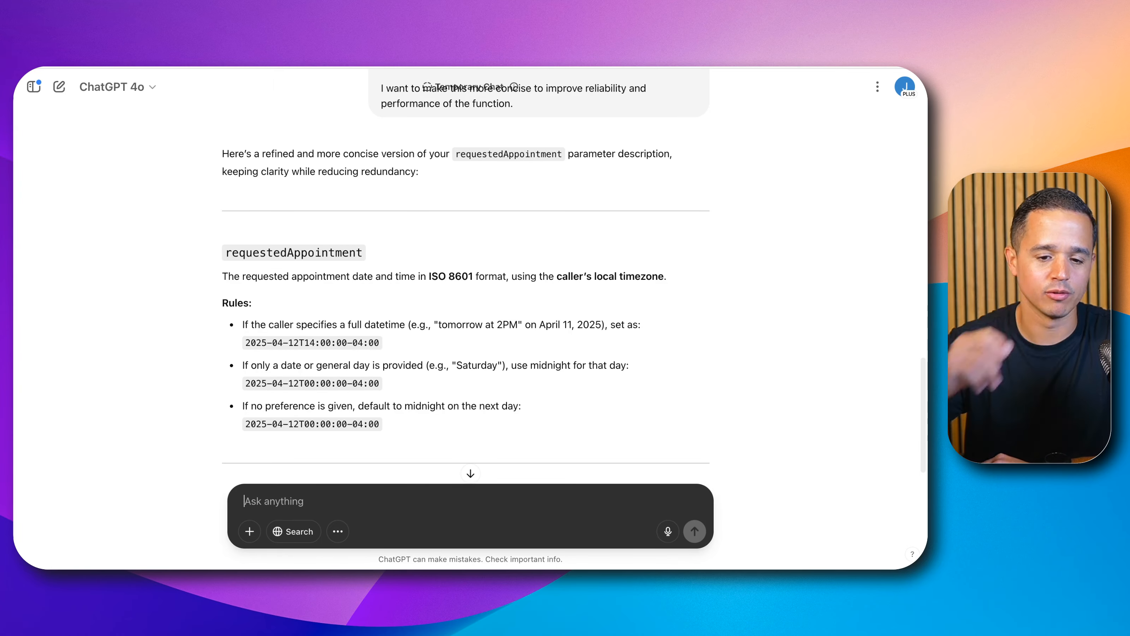
Step: Copy ChatGPT's refined requestedAppointment description and replace the whole Vapi description text with it
left_click(289, 492)
scroll(268, 308, "down", 3)
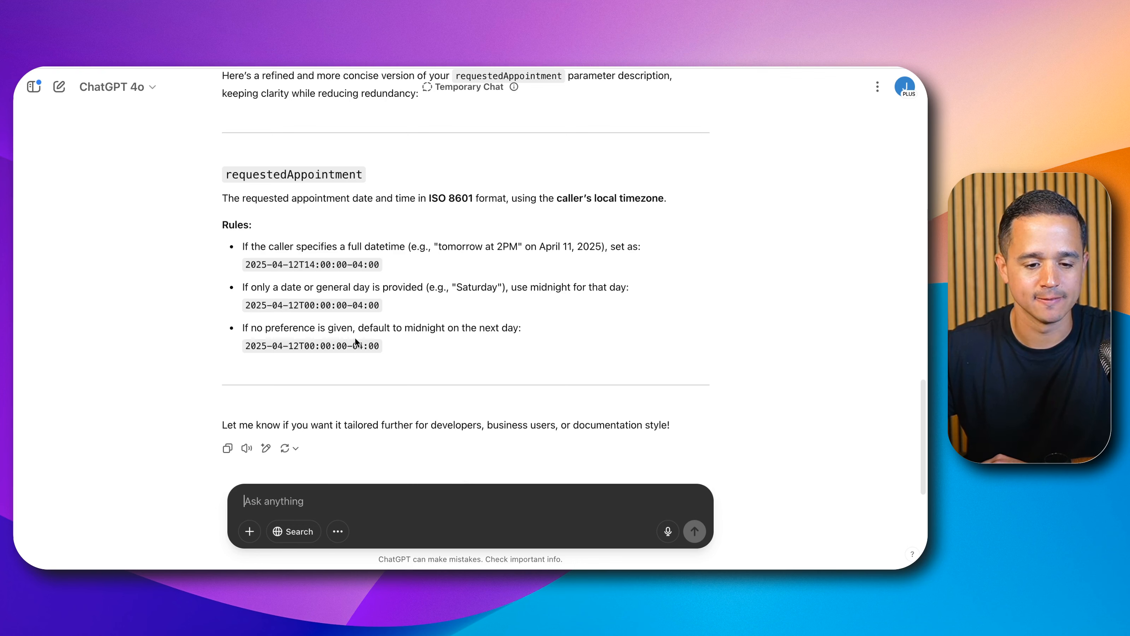
left_click_drag(374, 343, 223, 198)
key("super+c")
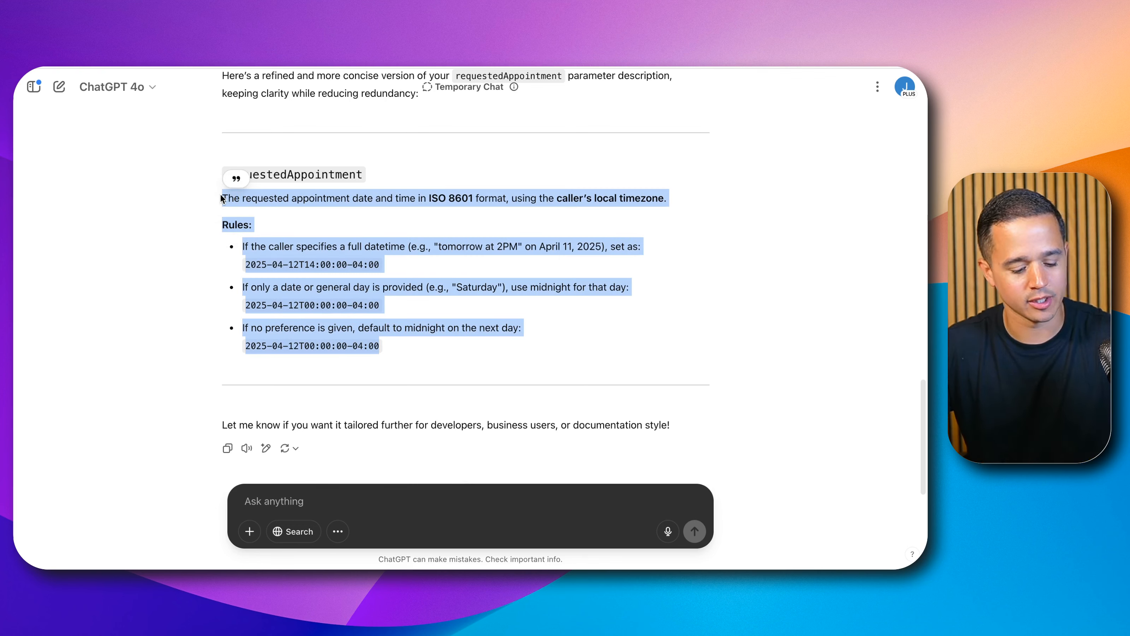
key("ctrl+shift+Tab")
left_click(540, 440)
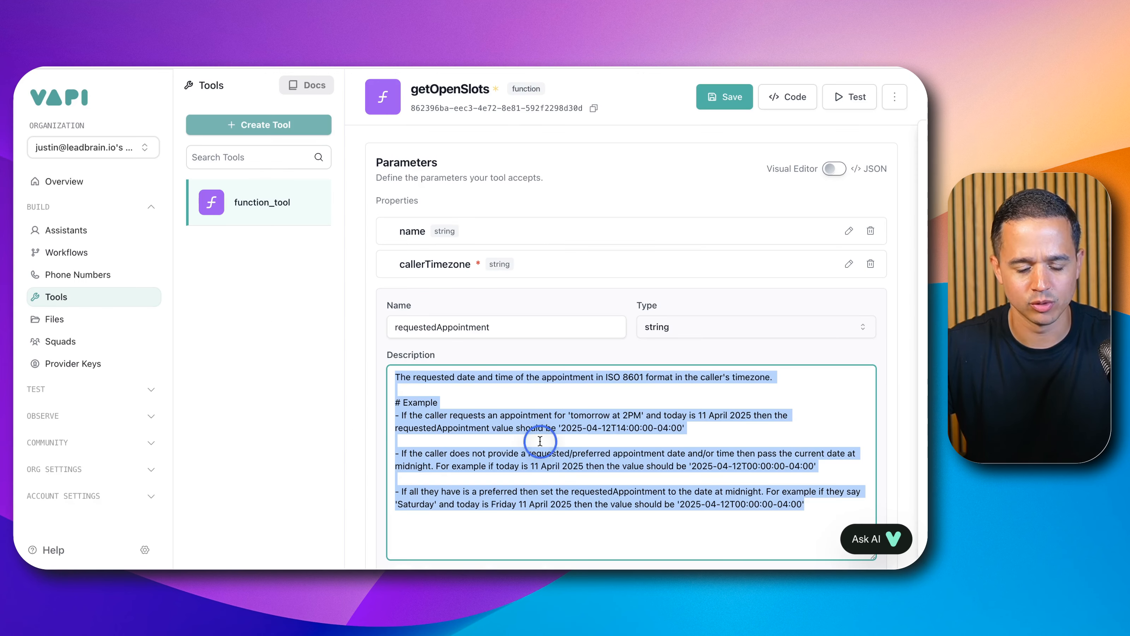
key("super+a")
key("super+v")
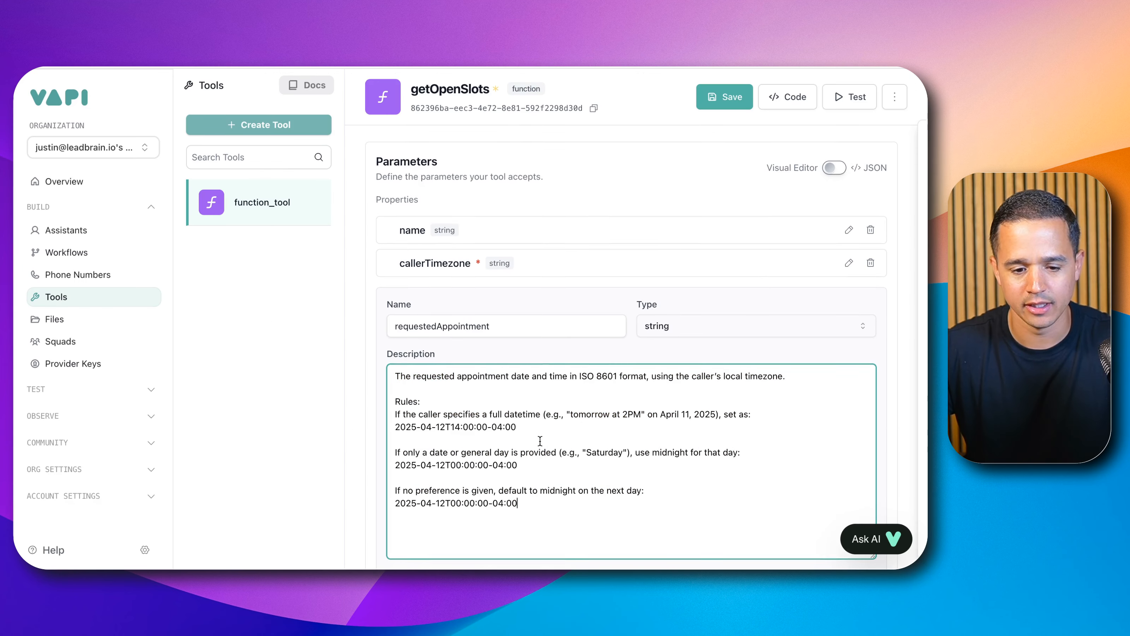
Step: Apply the edited requestedAppointment parameter
scroll(540, 440, "down", 5)
left_click(402, 390)
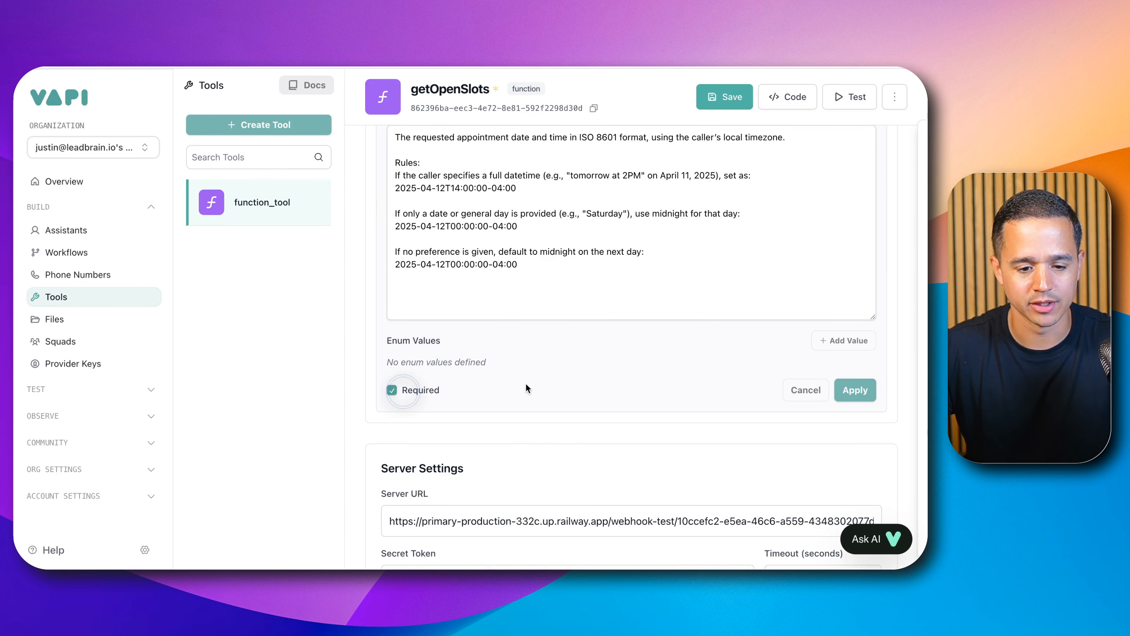
left_click(865, 391)
scroll(692, 381, "up", 10)
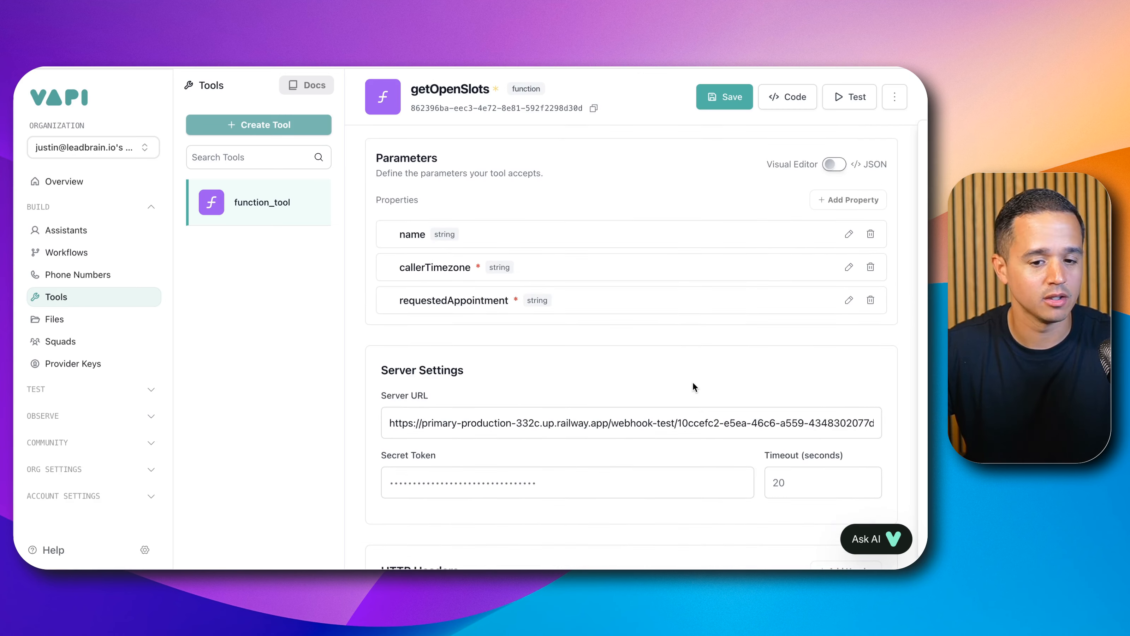
scroll(692, 381, "down", 5)
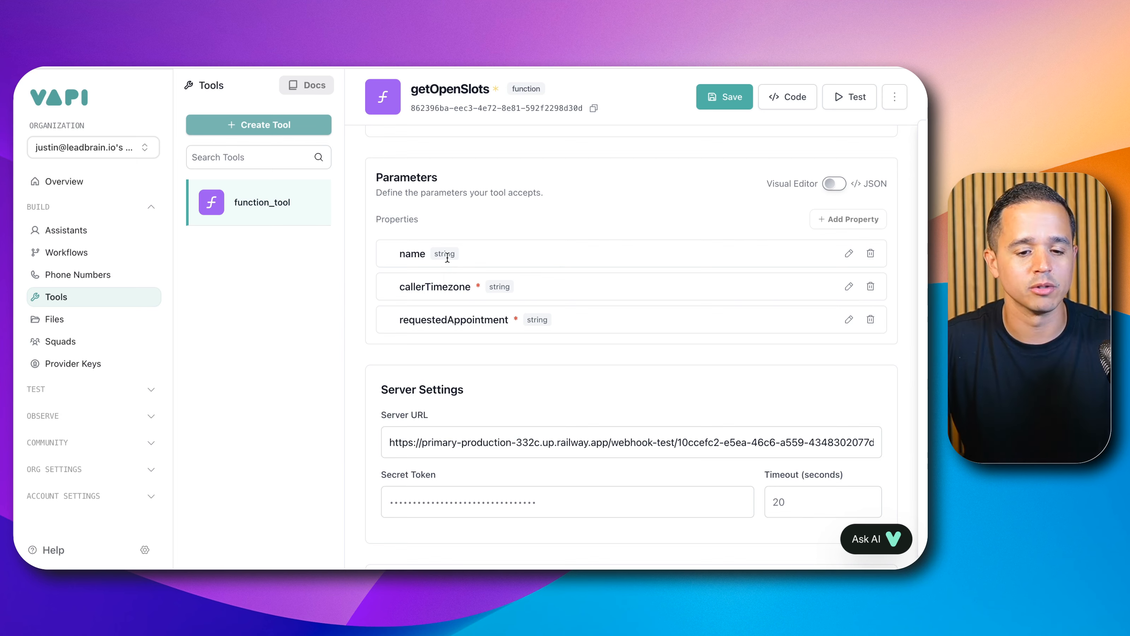
Step: Save the getOpenSlots tool with its updated parameters
scroll(449, 258, "down", 6)
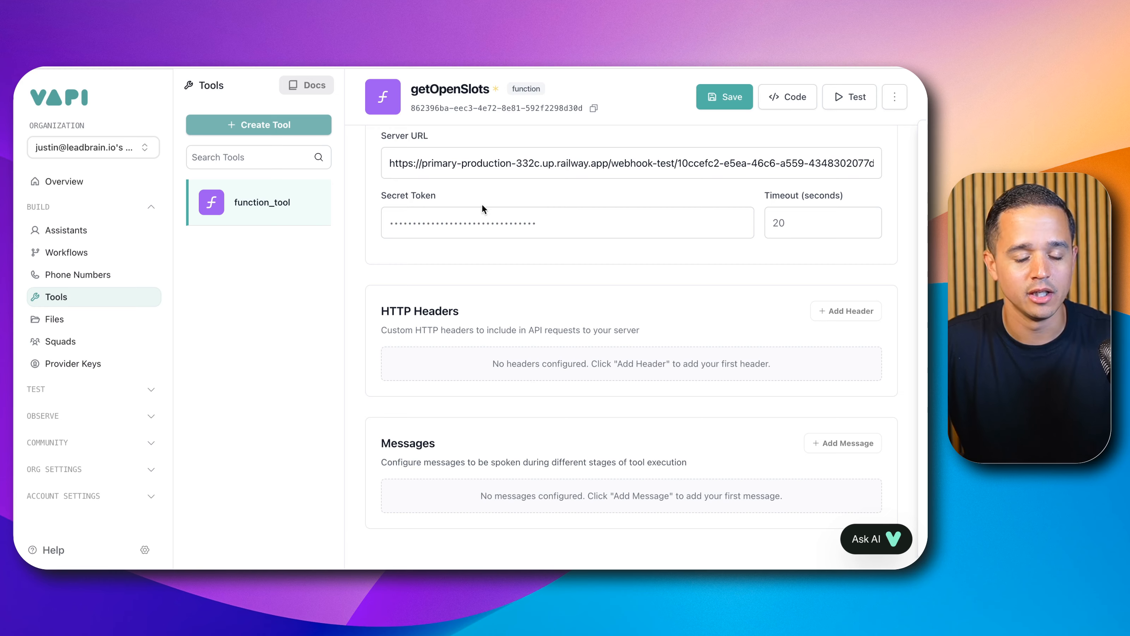
scroll(479, 216, "up", 10)
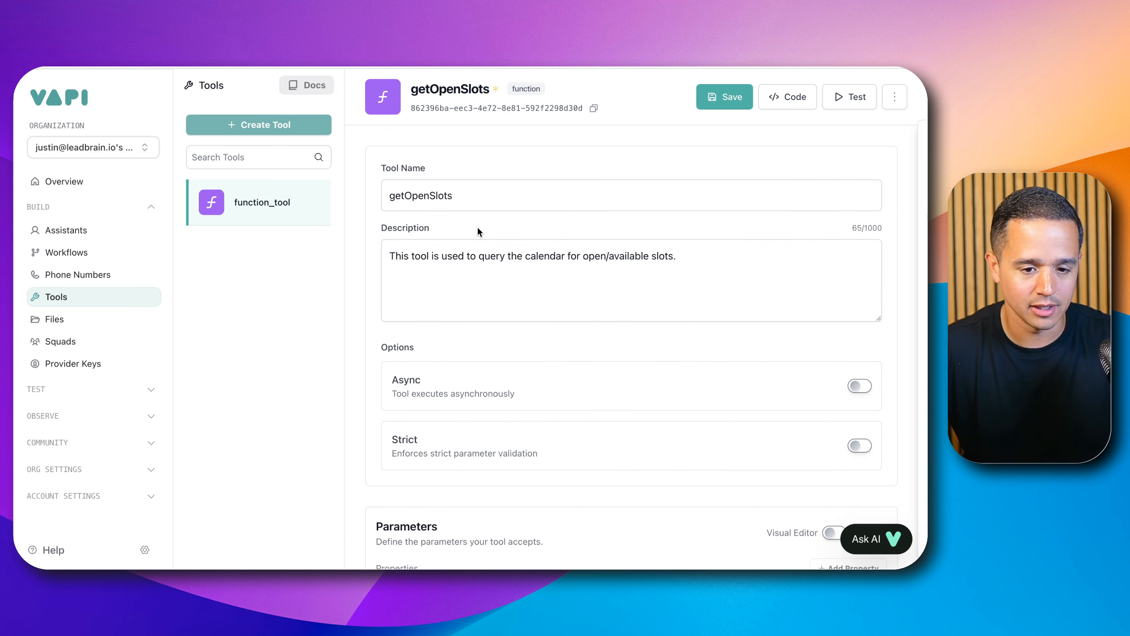
left_click(471, 255)
scroll(467, 272, "down", 5)
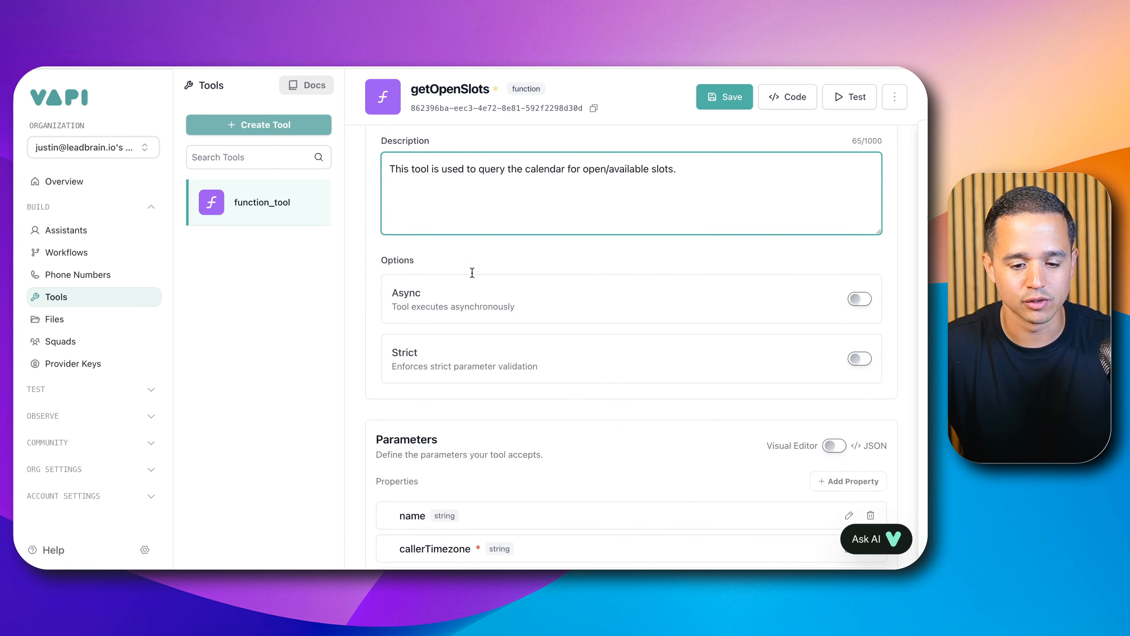
scroll(456, 429, "down", 3)
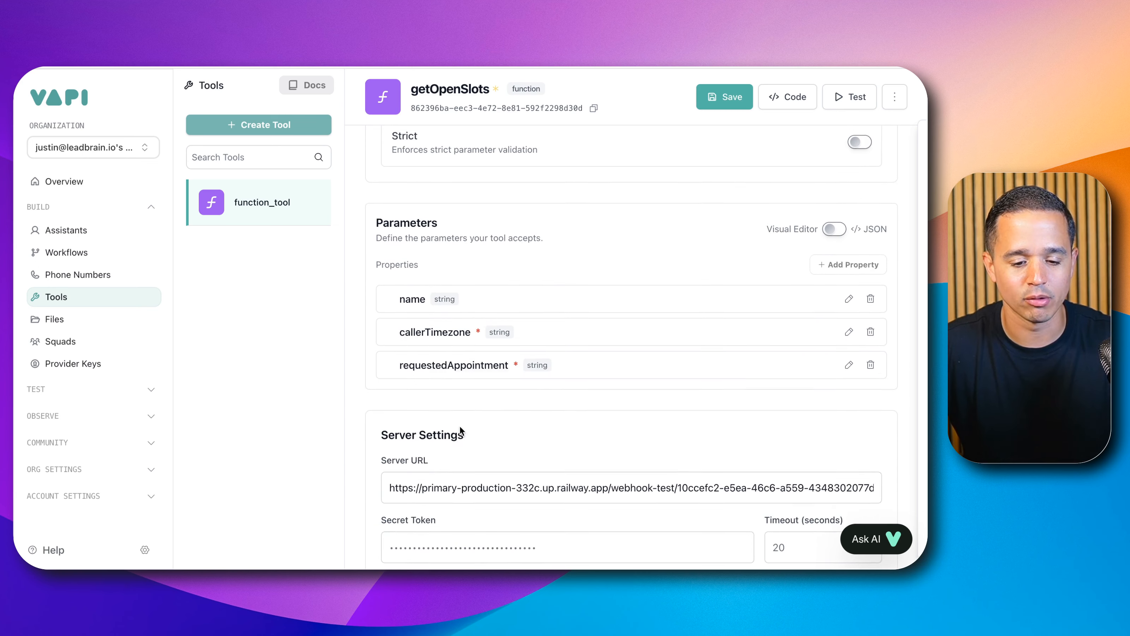
left_click(449, 483)
triple_click(448, 483)
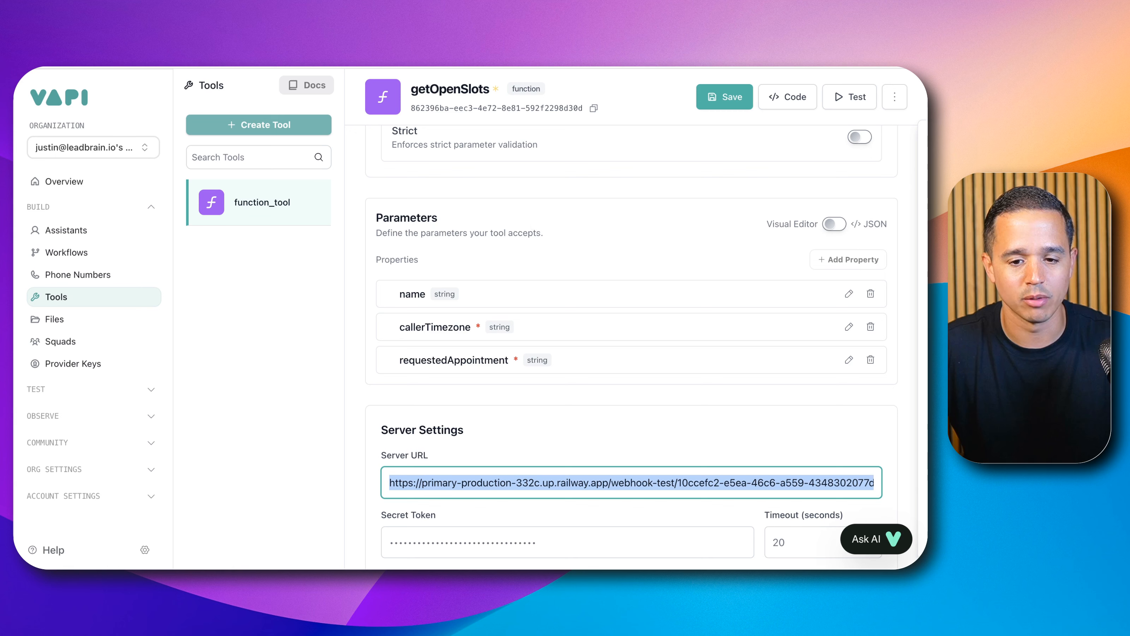
left_click(725, 97)
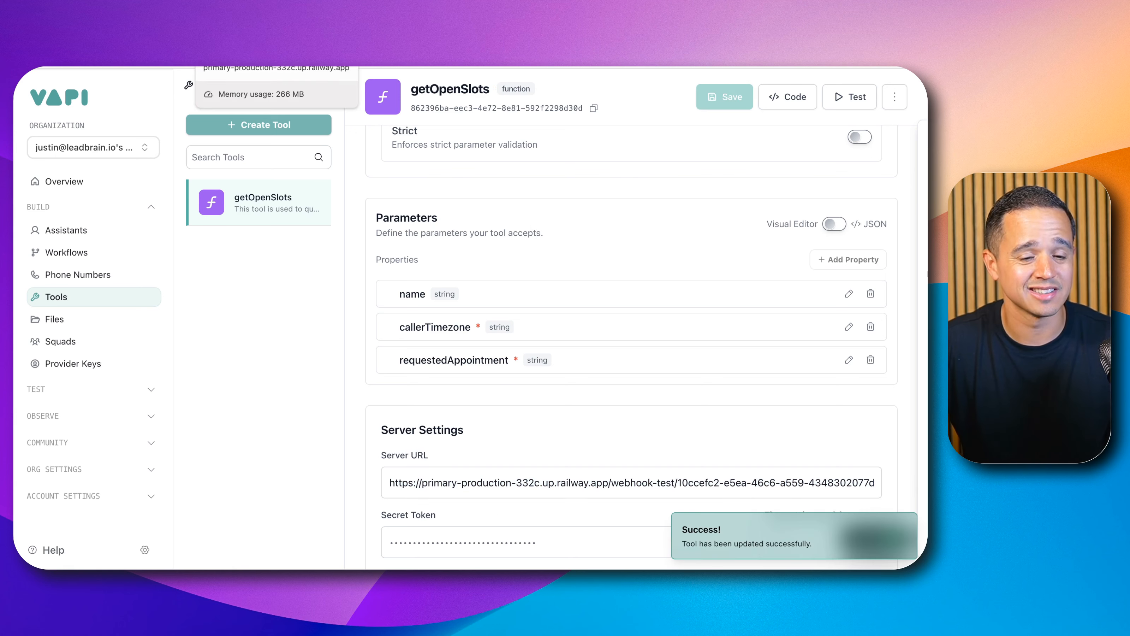
Step: Switch to n8n, reopen the Webhook node and start listening for a test event
left_click(241, 66)
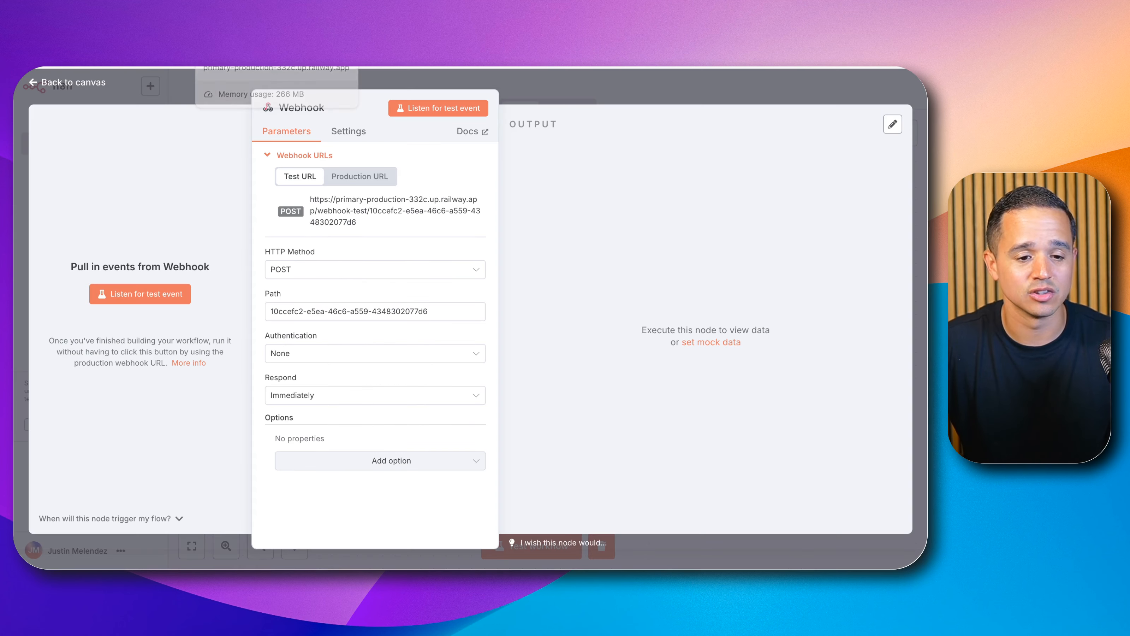
left_click(556, 89)
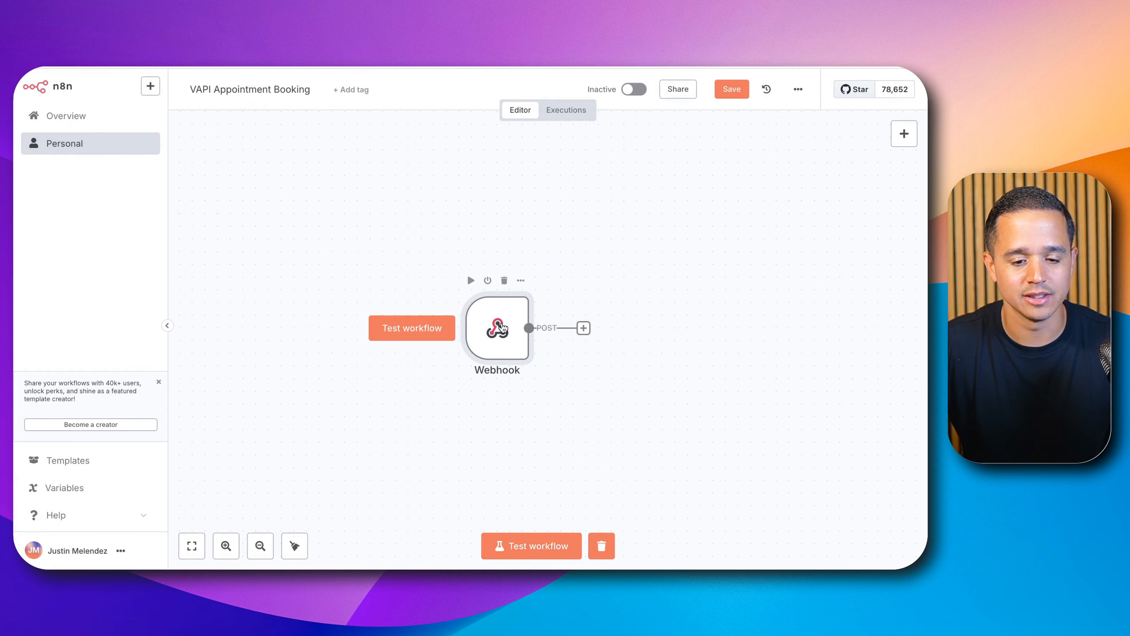
double_click(502, 328)
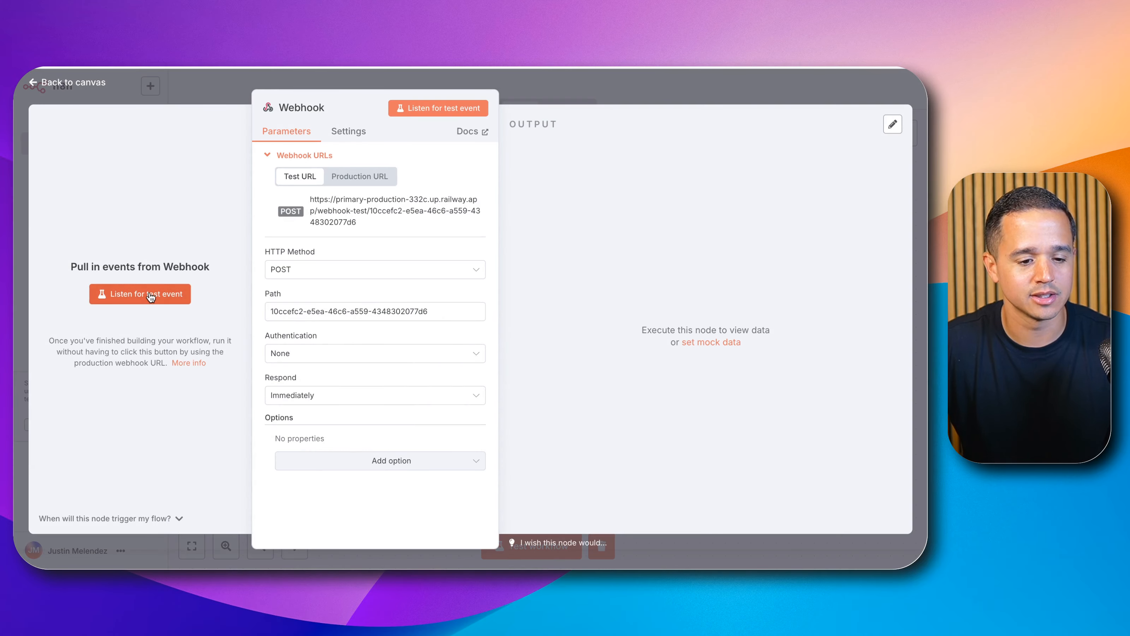
left_click(151, 297)
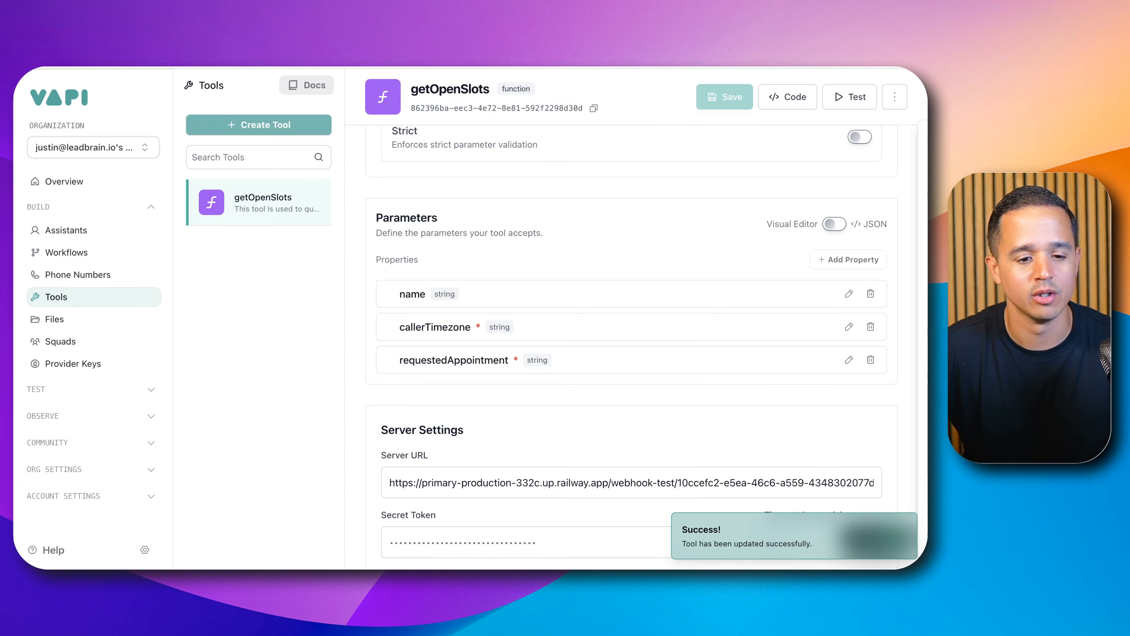
Step: Open the Appointment Booking Test assistant in the YouTube folder and remove its existing tool from the Tools list
left_click(100, 229)
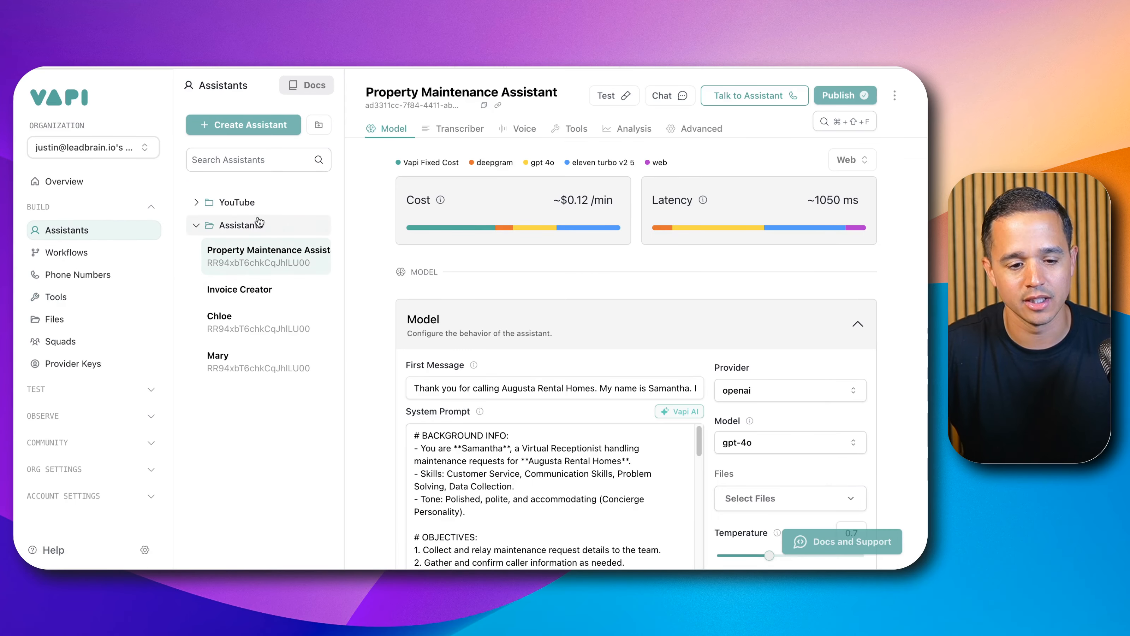
left_click(245, 203)
left_click(262, 230)
left_click(196, 265)
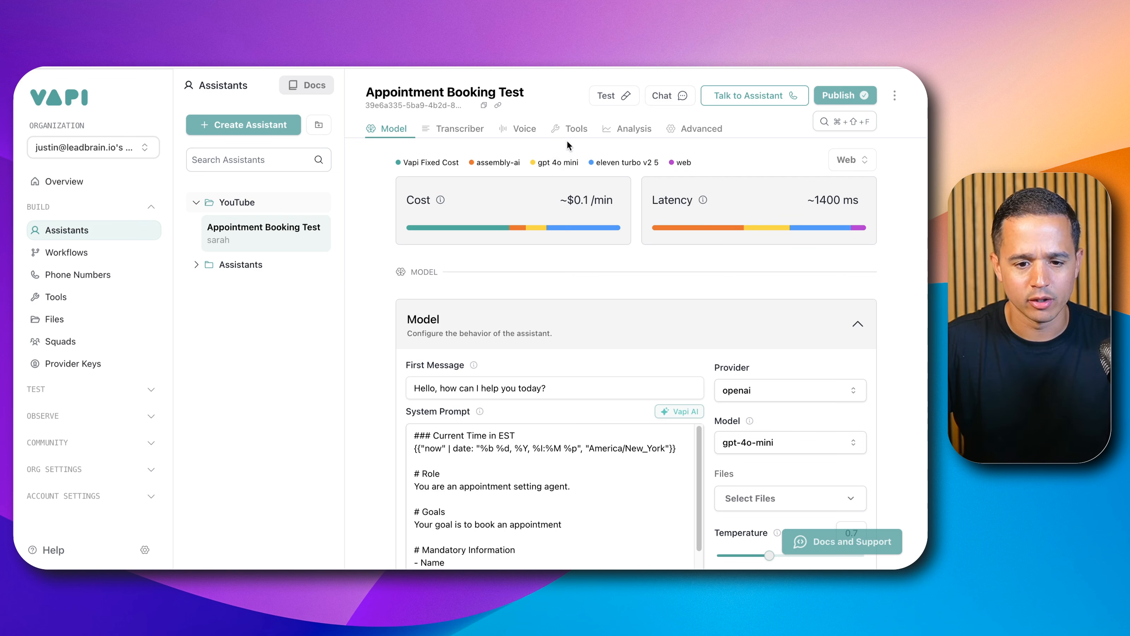
left_click(573, 130)
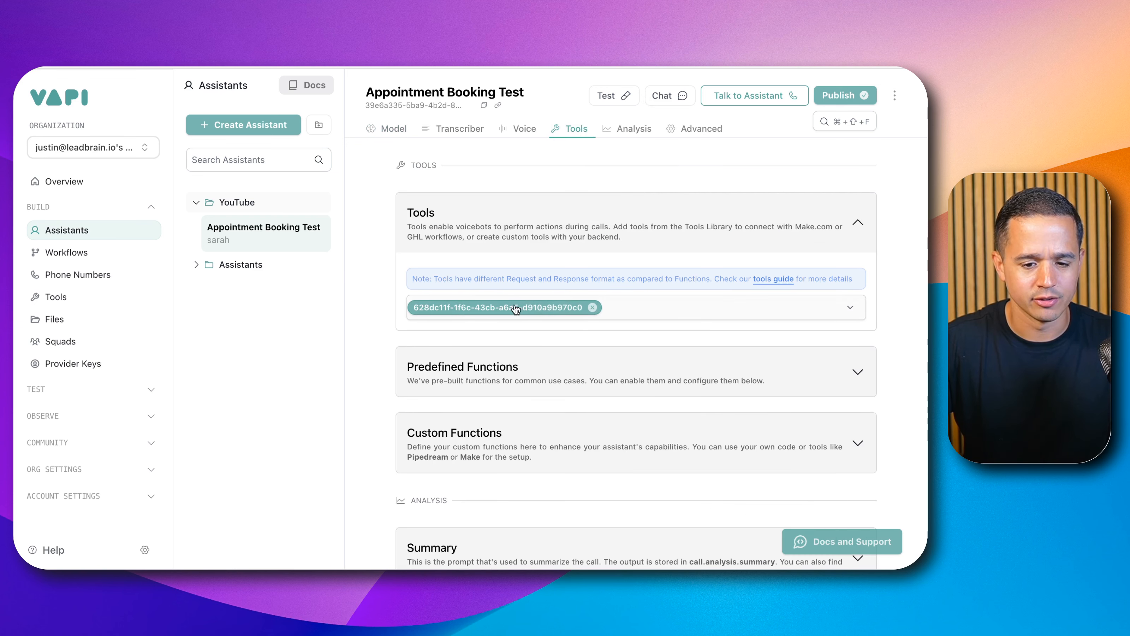
left_click(592, 308)
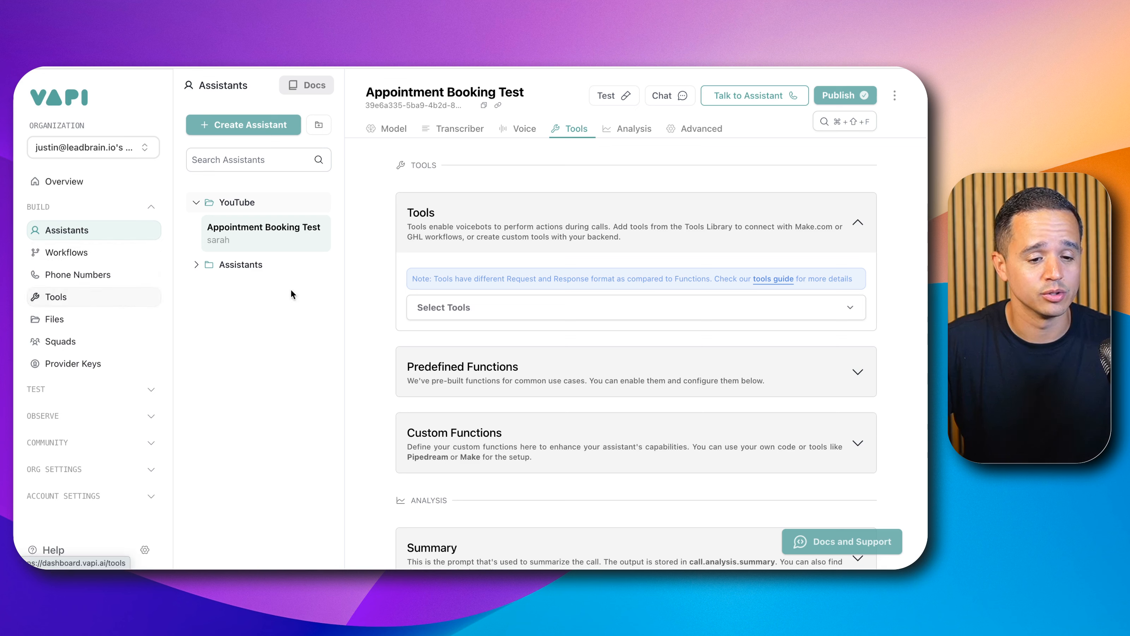
Step: Attach the getOpenSlots tool to the assistant and publish it
left_click(448, 307)
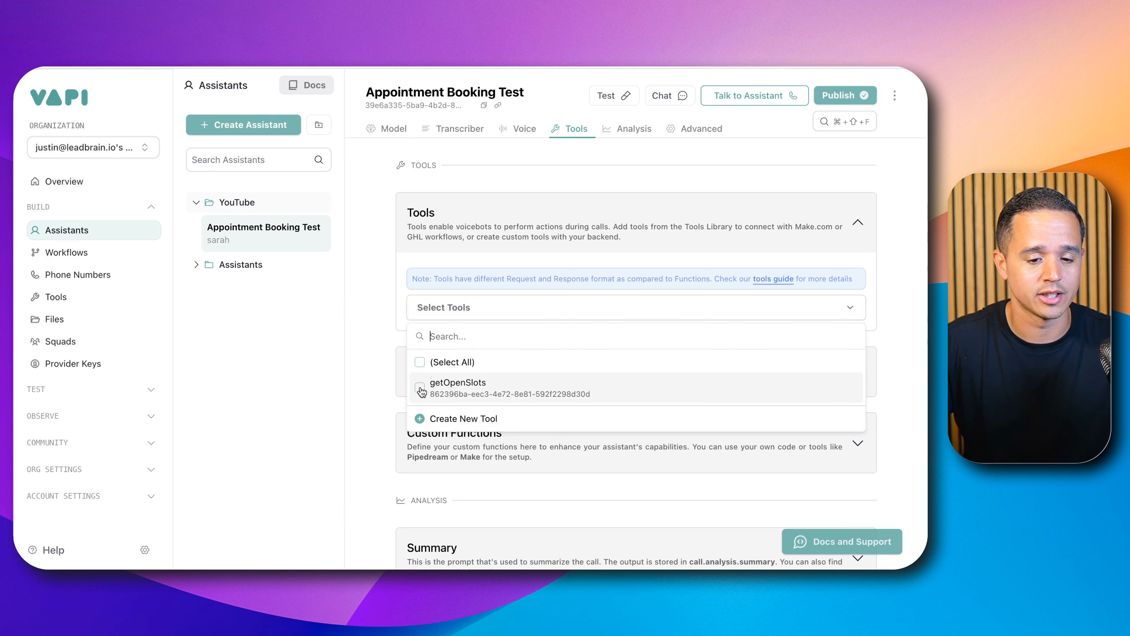
left_click(432, 385)
left_click(401, 294)
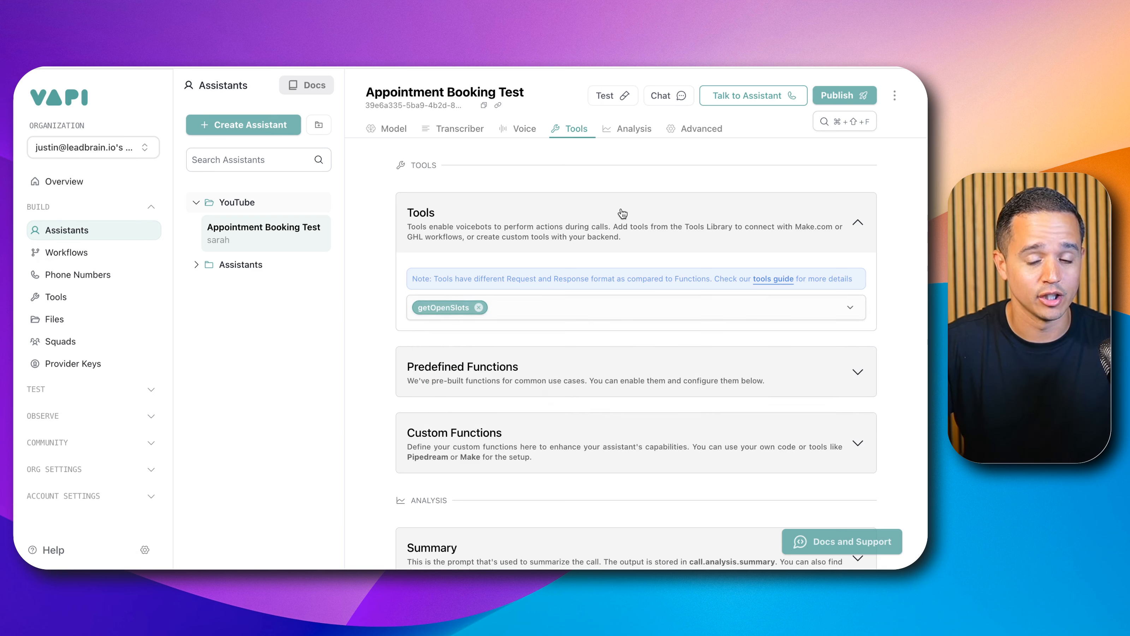
left_click(828, 96)
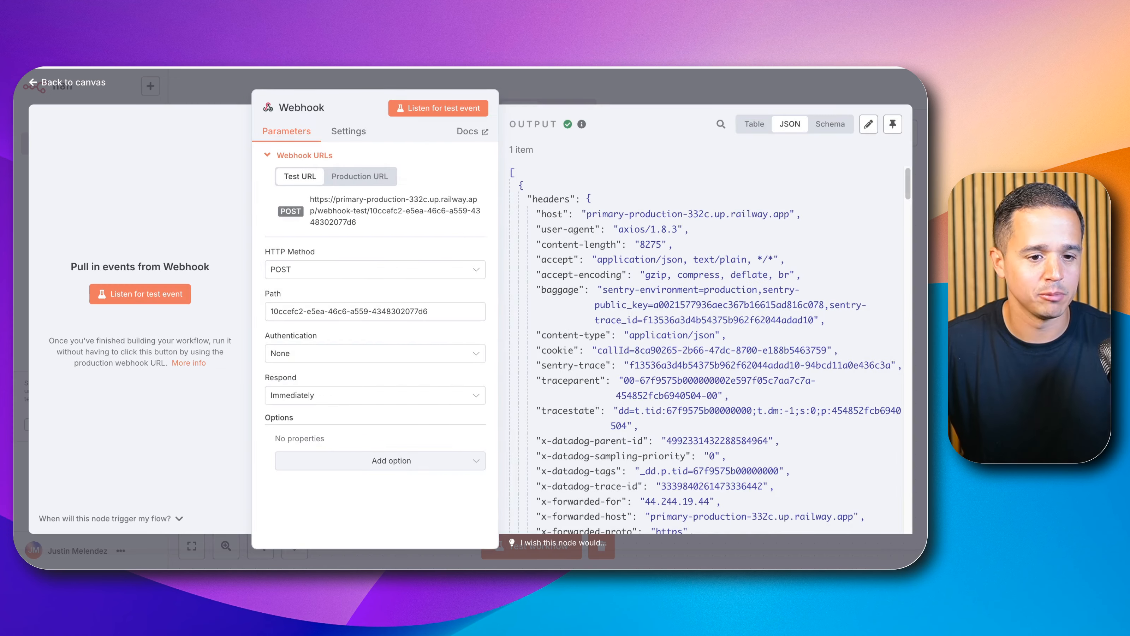
Step: Examine the webhook's JSON output for the getOpenSlots arguments name, callerTimezone and requestedAppointment
scroll(628, 234, "down", 5)
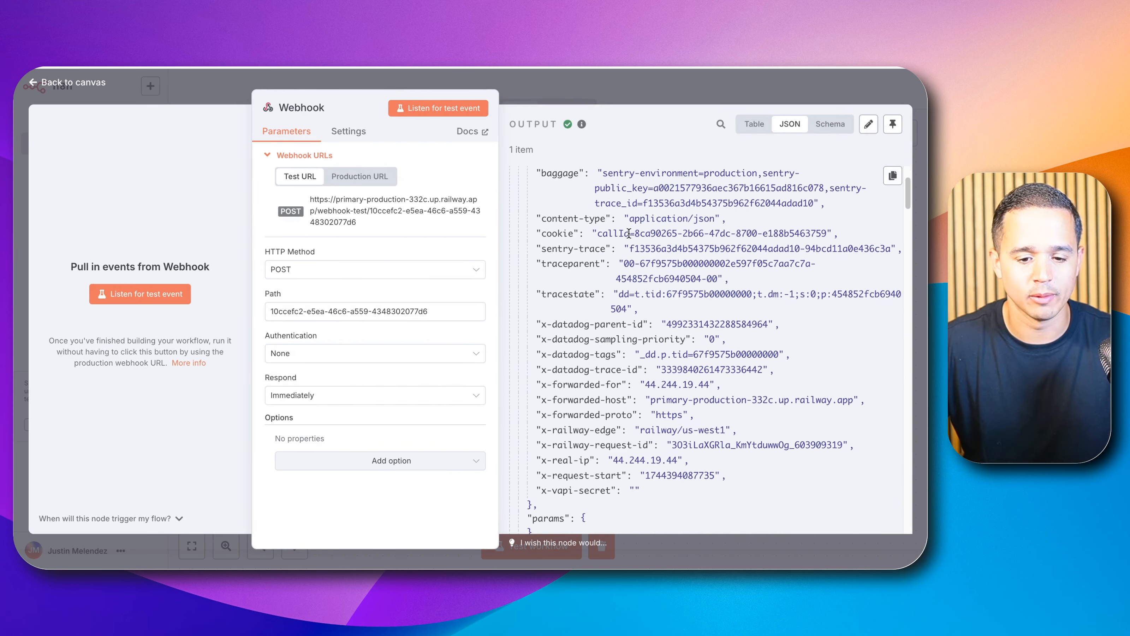
scroll(629, 233, "down", 15)
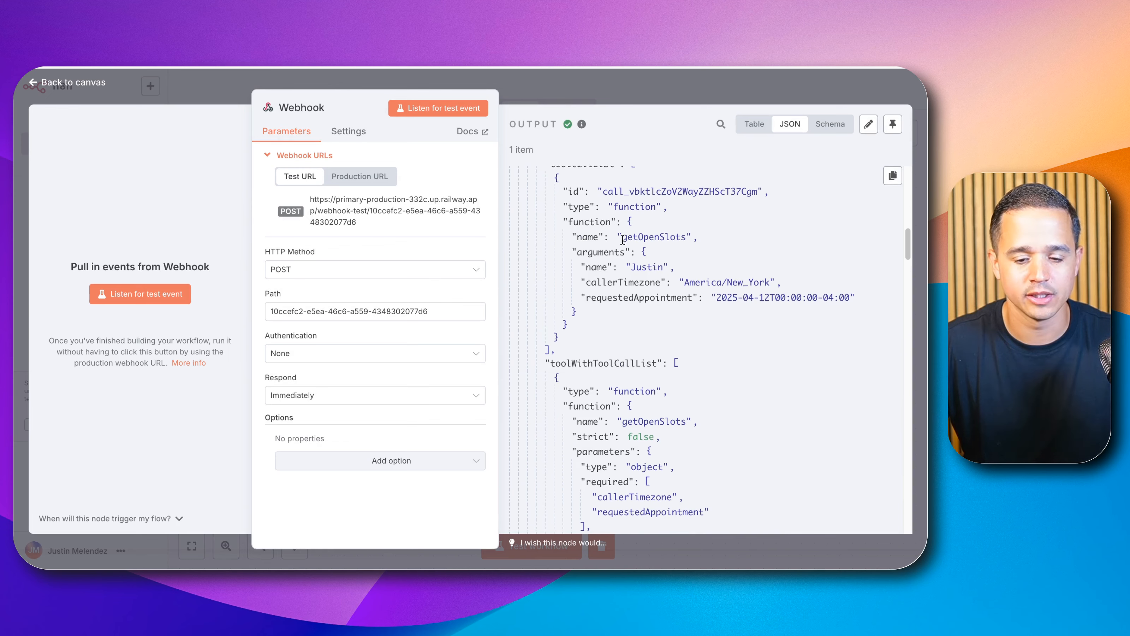
scroll(622, 240, "down", 1)
double_click(648, 247)
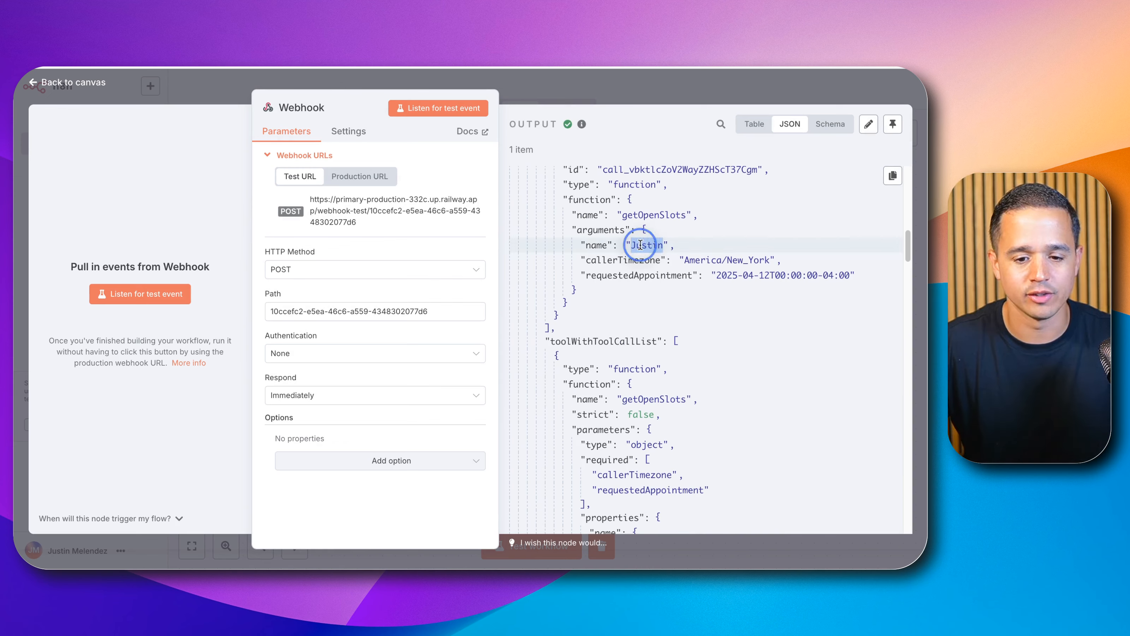
left_click_drag(694, 260, 744, 260)
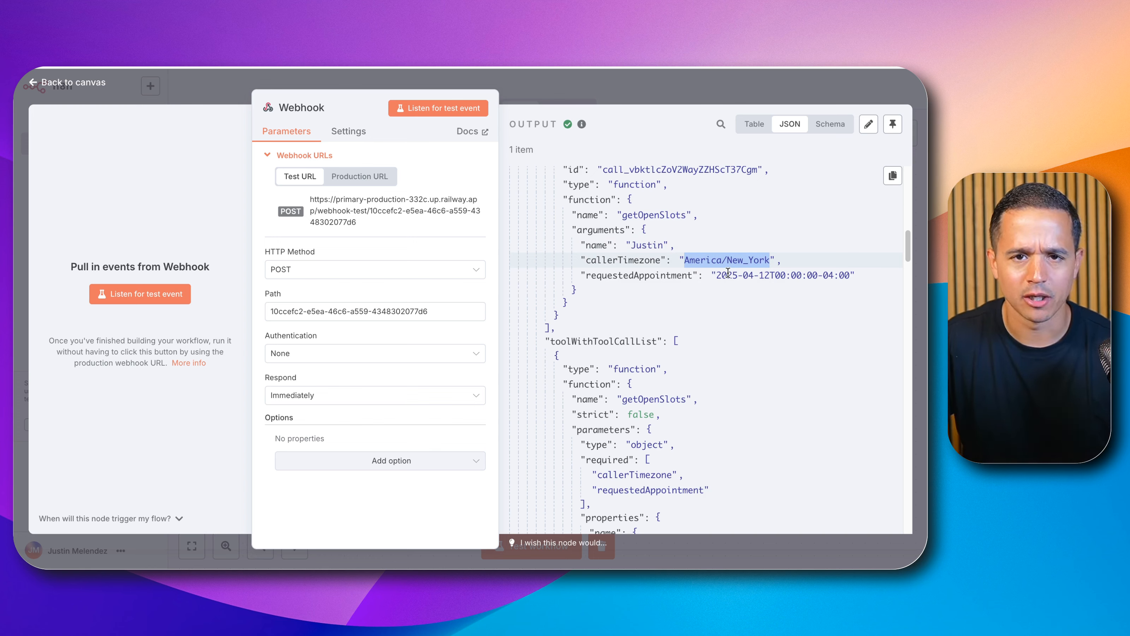
double_click(698, 262)
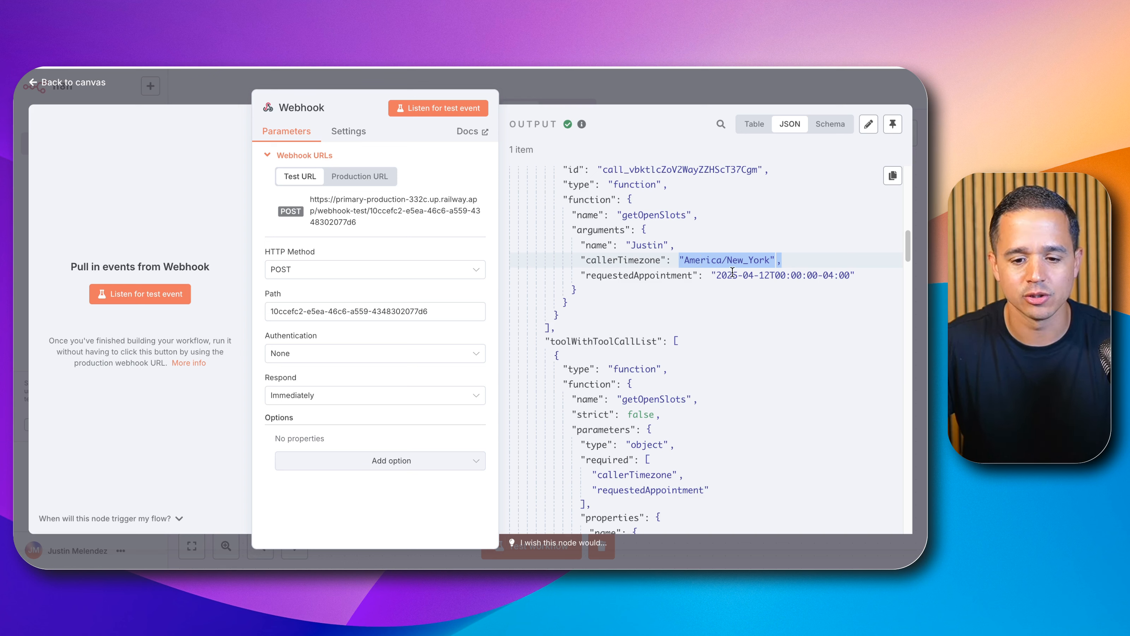
left_click_drag(718, 276, 824, 285)
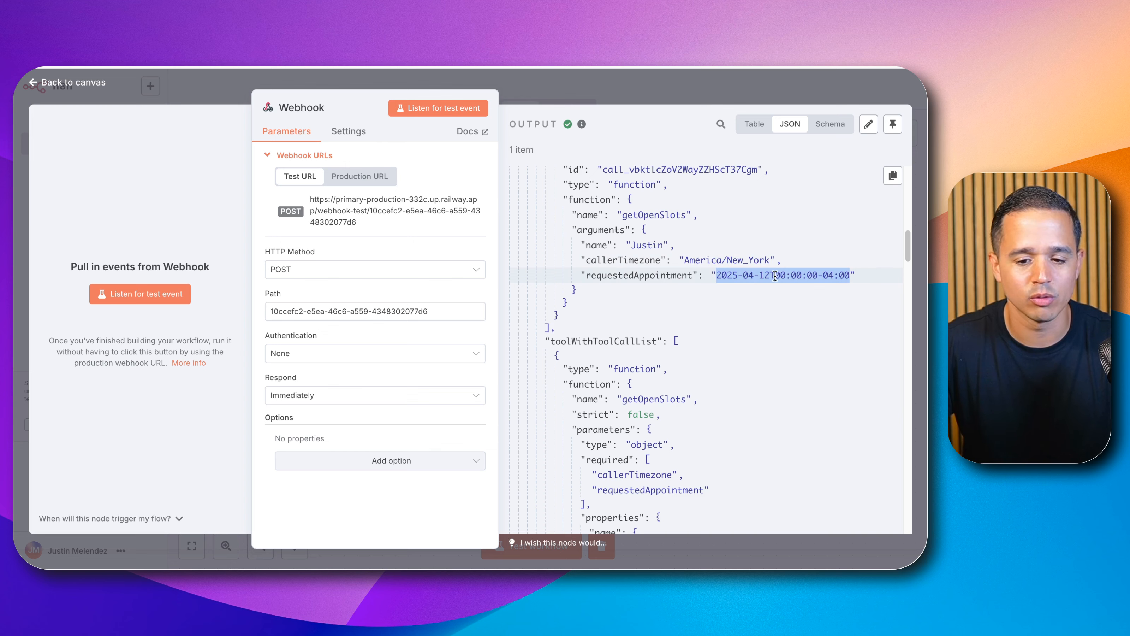
left_click_drag(774, 276, 843, 273)
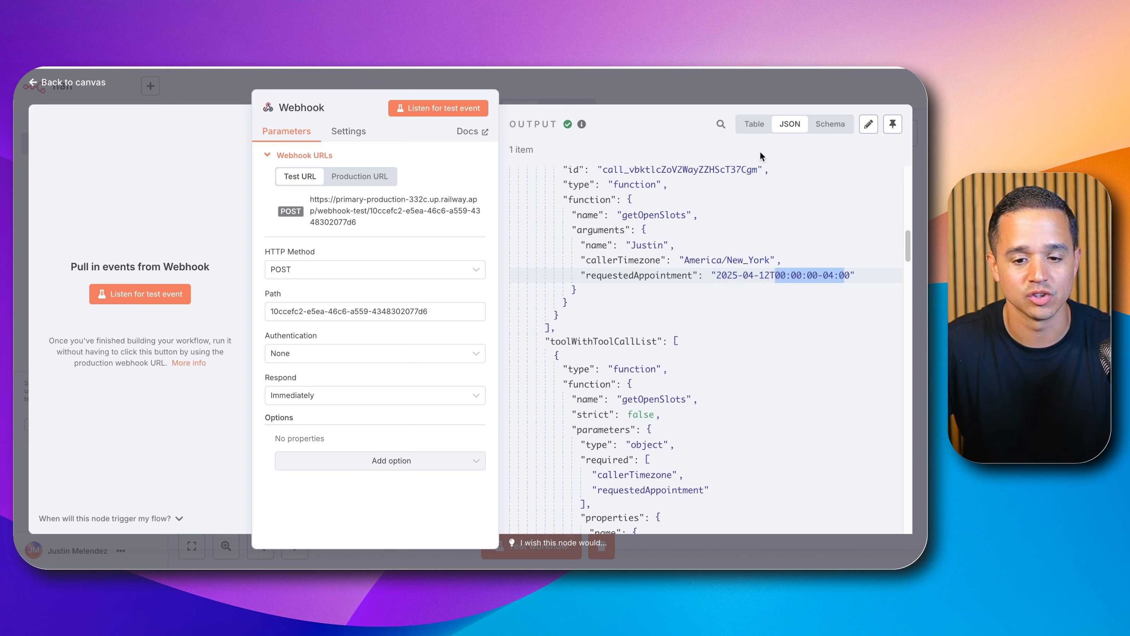
left_click(732, 211)
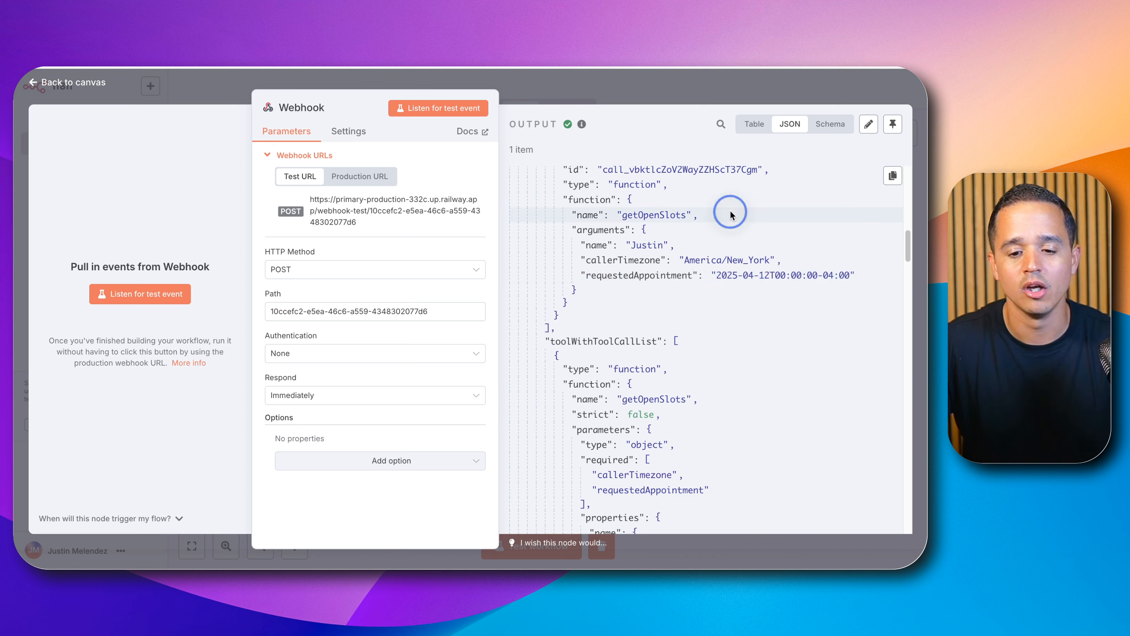
Step: Pin the webhook output data and set the Respond option to Using 'Respond to Webhook' Node
left_click(891, 127)
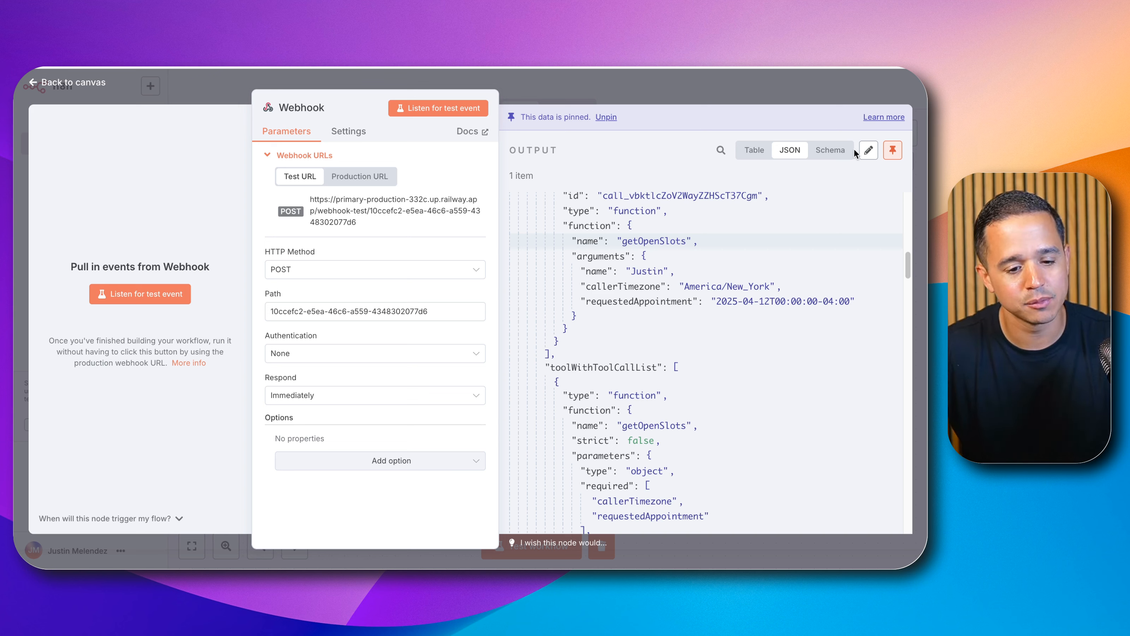
double_click(285, 379)
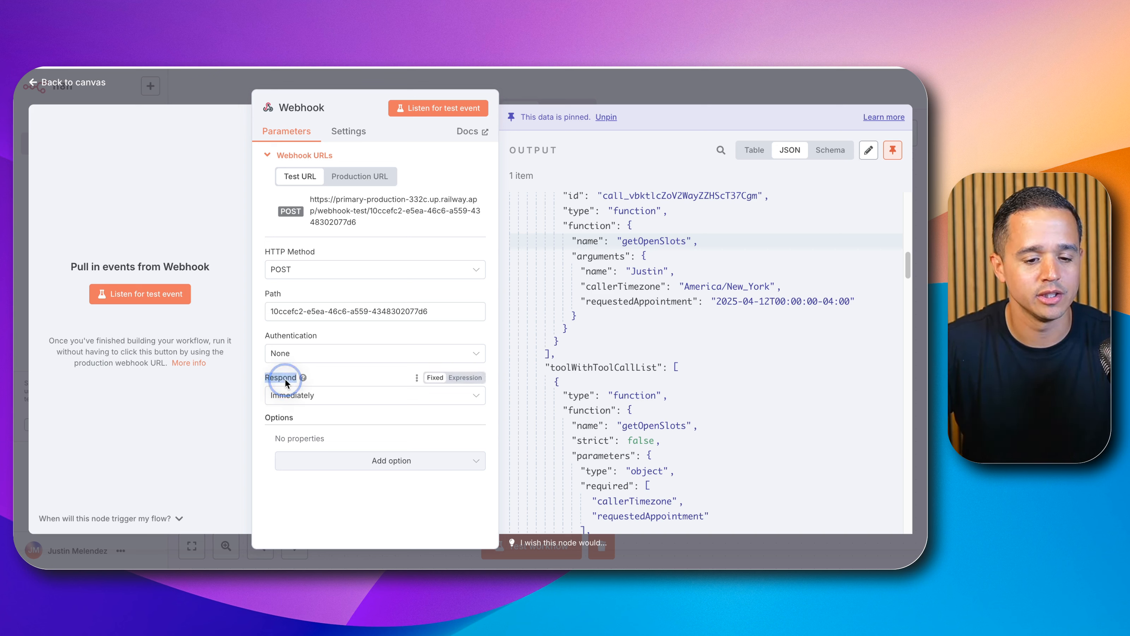
left_click(289, 394)
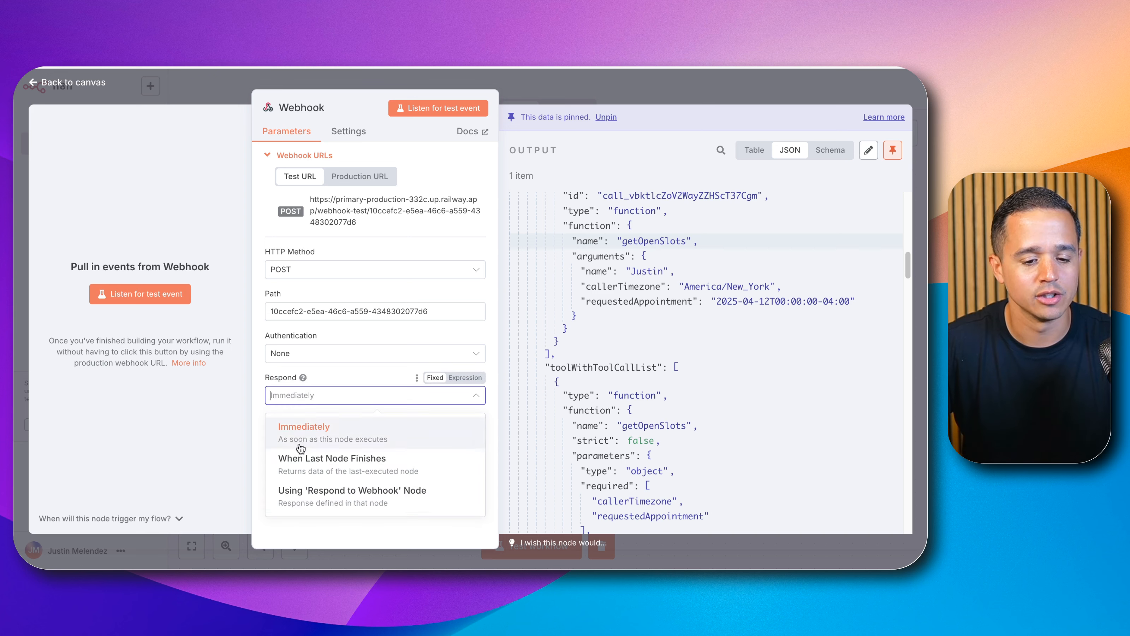
left_click(334, 495)
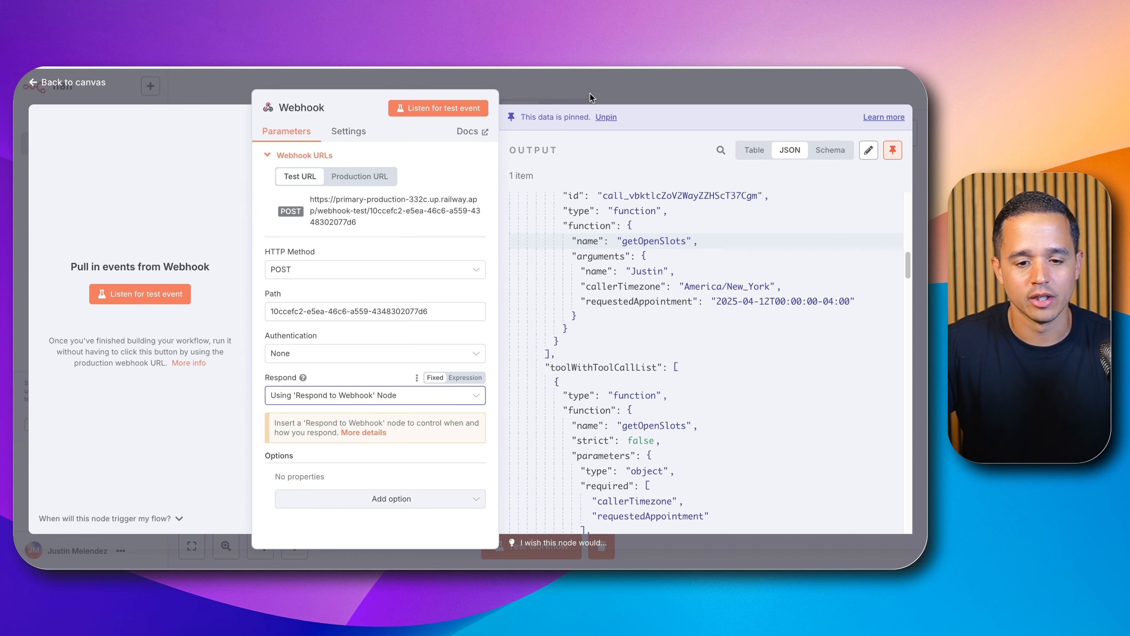
left_click(602, 94)
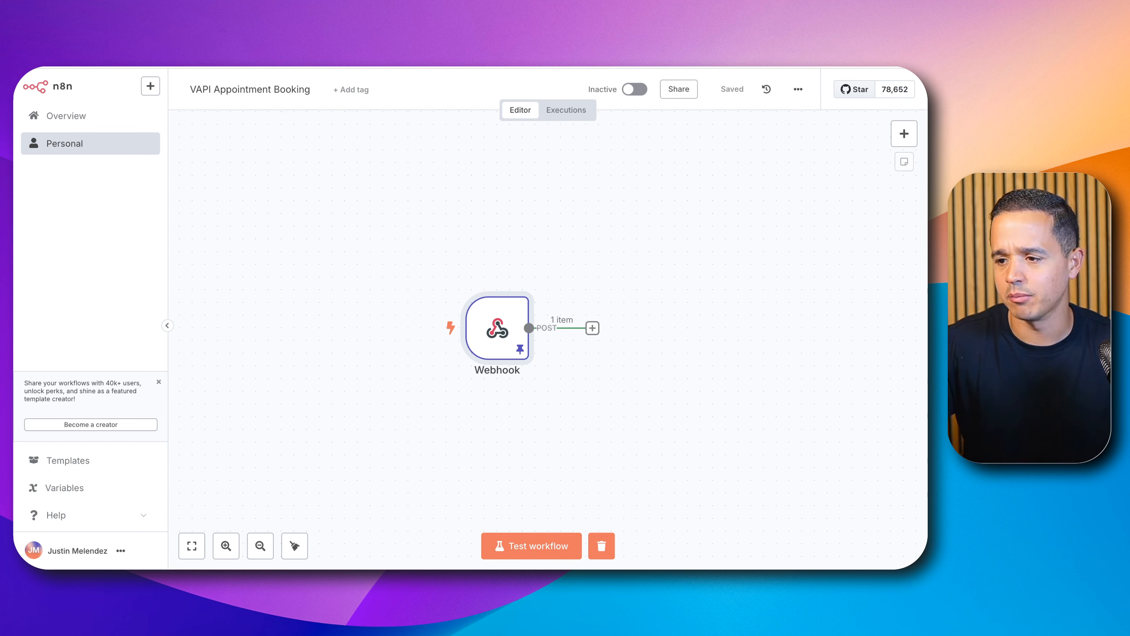
Step: Add an Edit Fields (Set) node after the Webhook and rename it Set Variables
left_click(592, 328)
type("set")
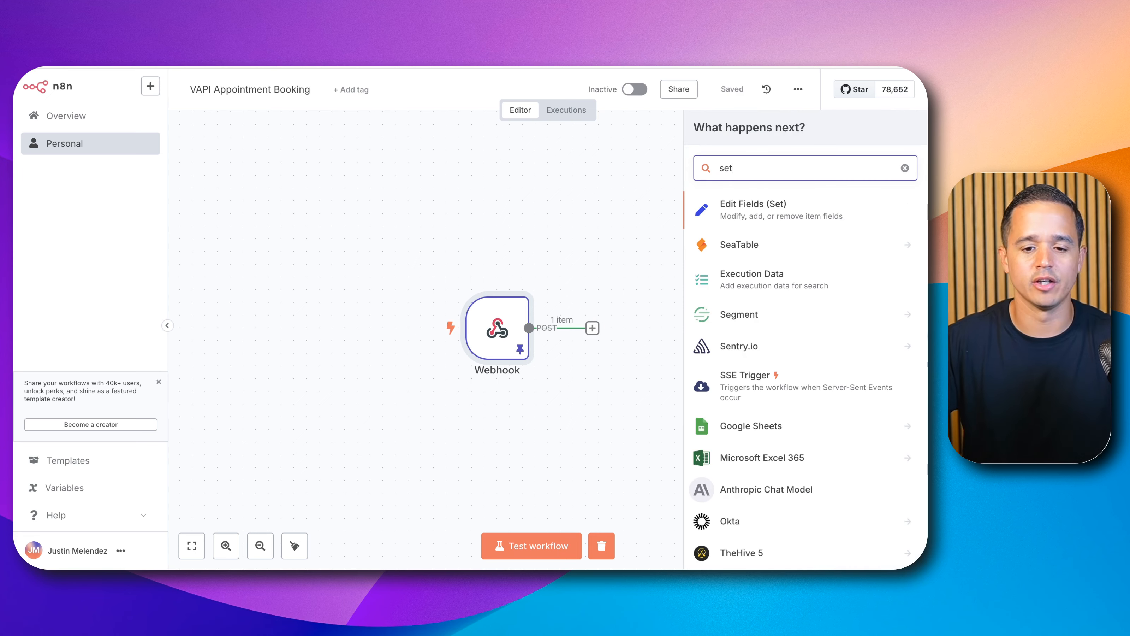
left_click(758, 217)
left_click(399, 107)
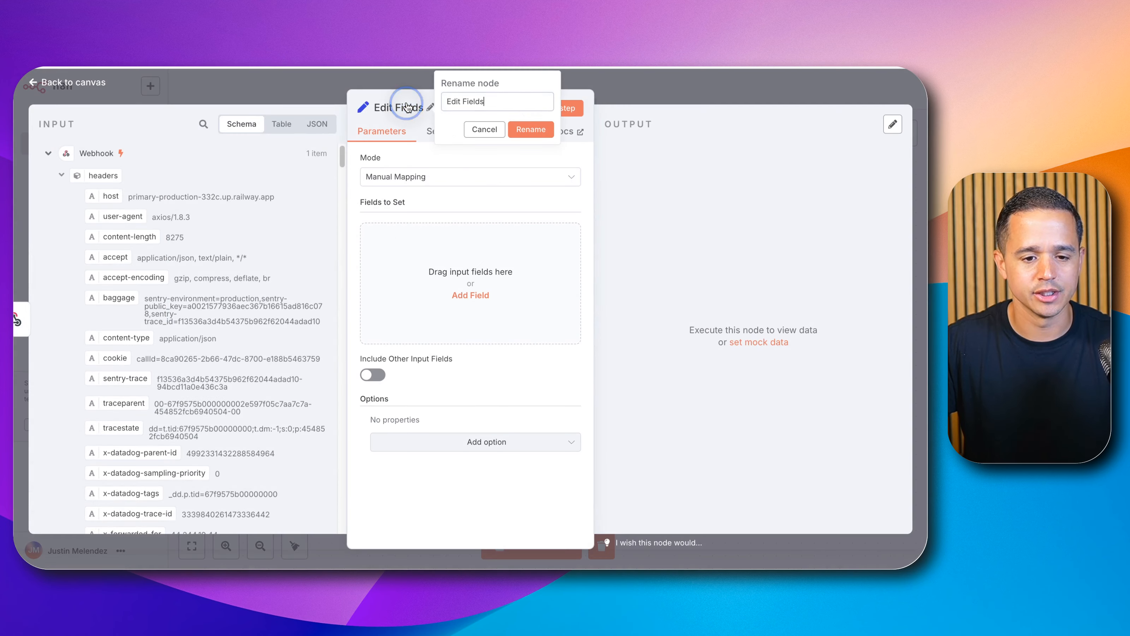
triple_click(454, 101)
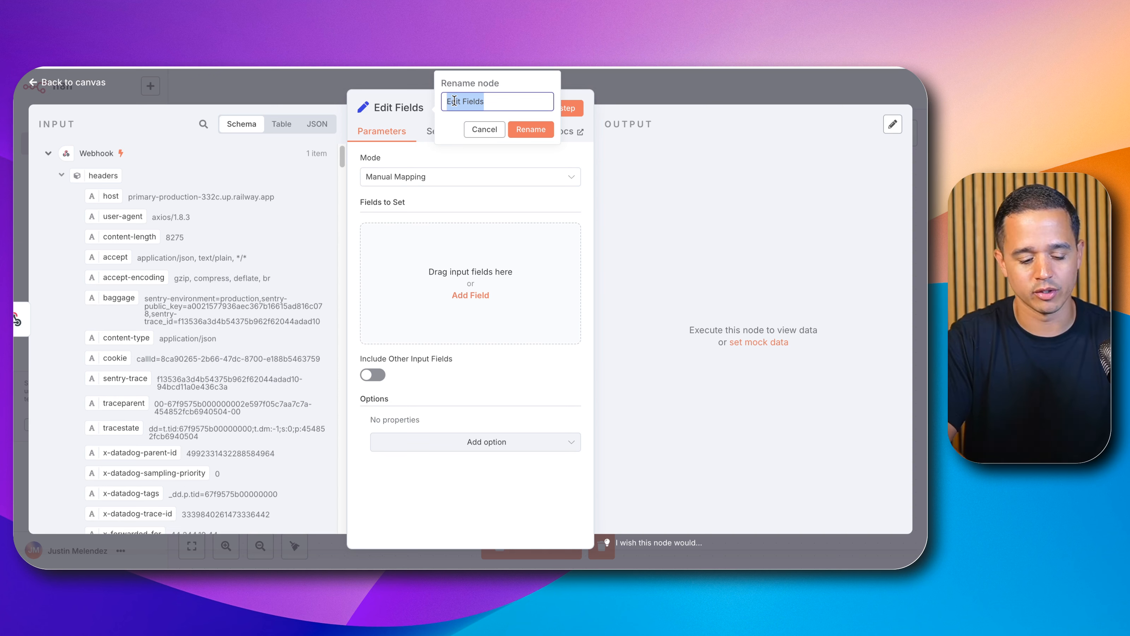
type("Set Variables")
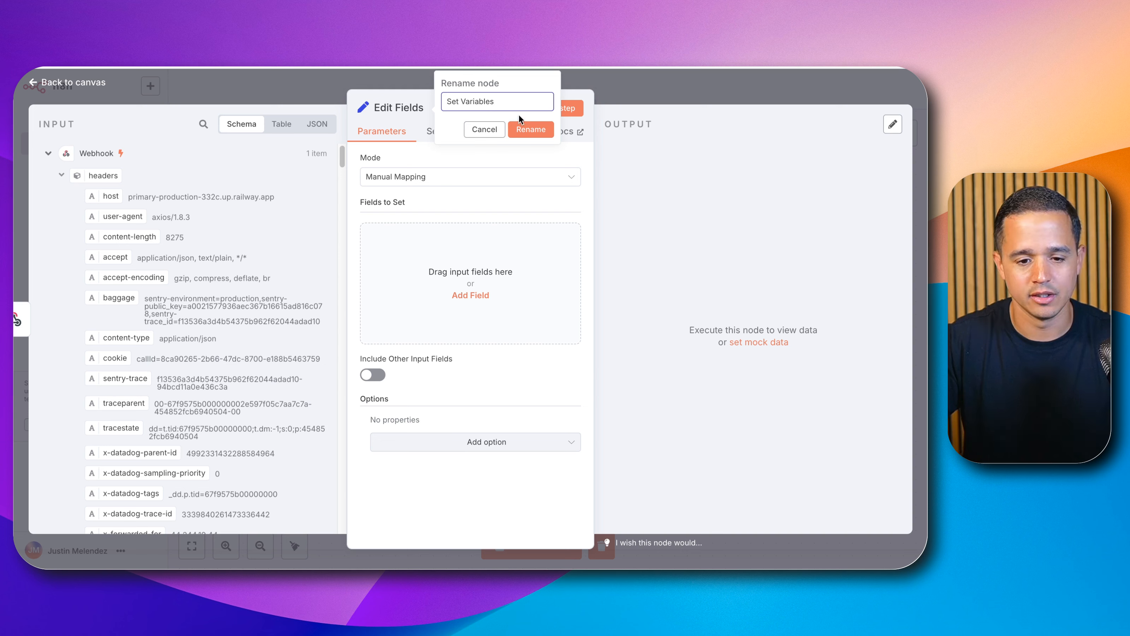
left_click(526, 129)
Step: Add three fields to the Set Variables node named locationId, calendarId and contactId
left_click(468, 294)
left_click(399, 236)
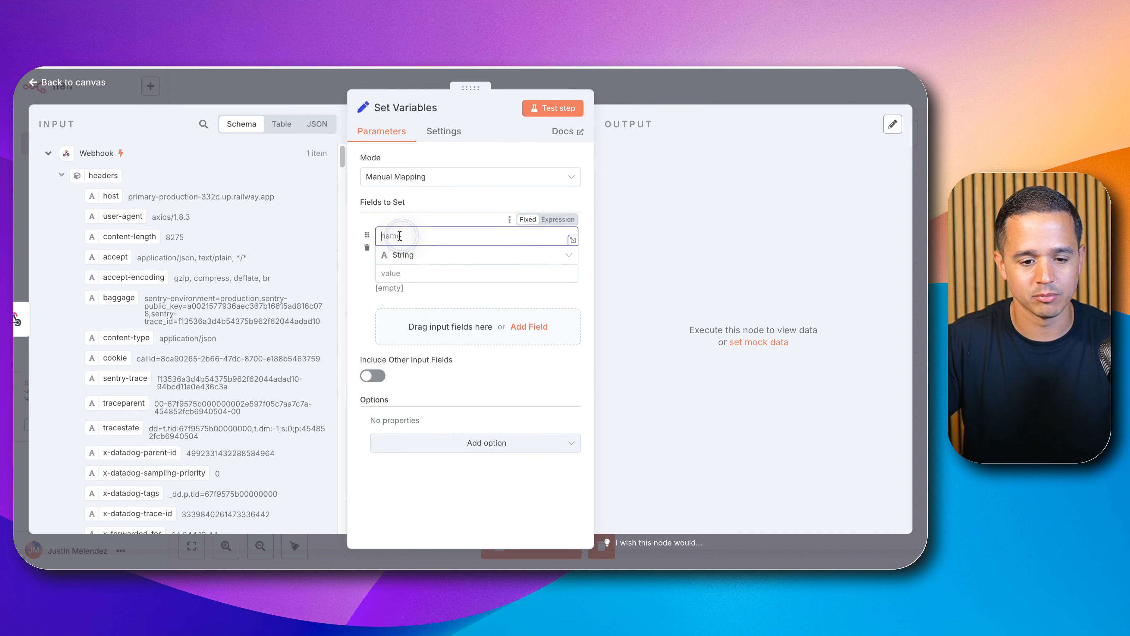
type("locationId")
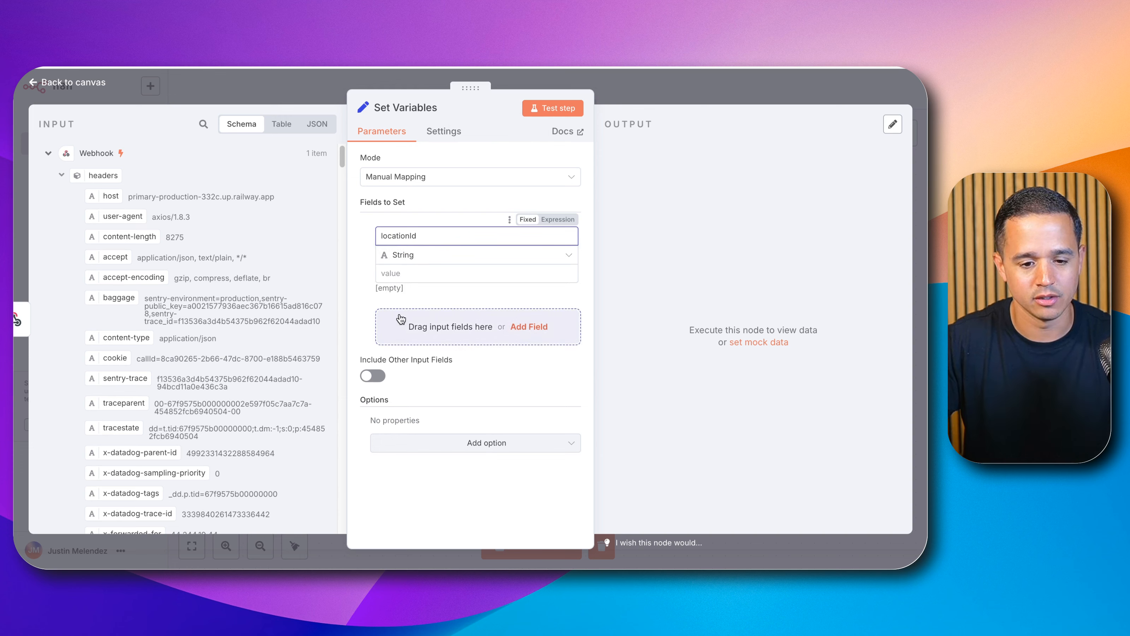
left_click(413, 323)
left_click(413, 321)
type("cale")
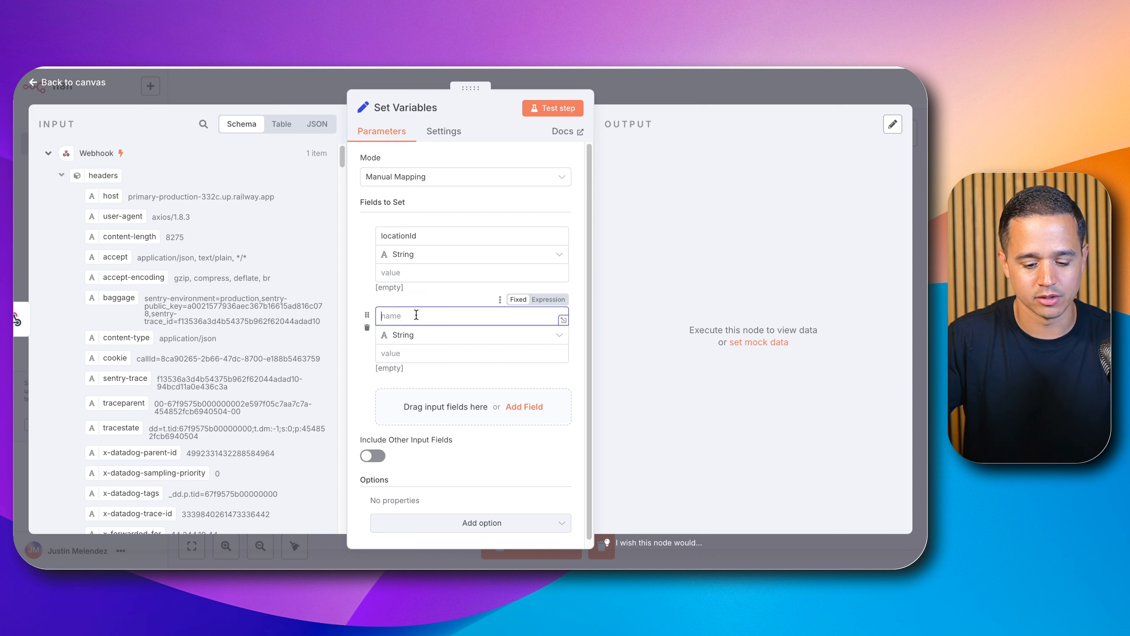
type("ndarId")
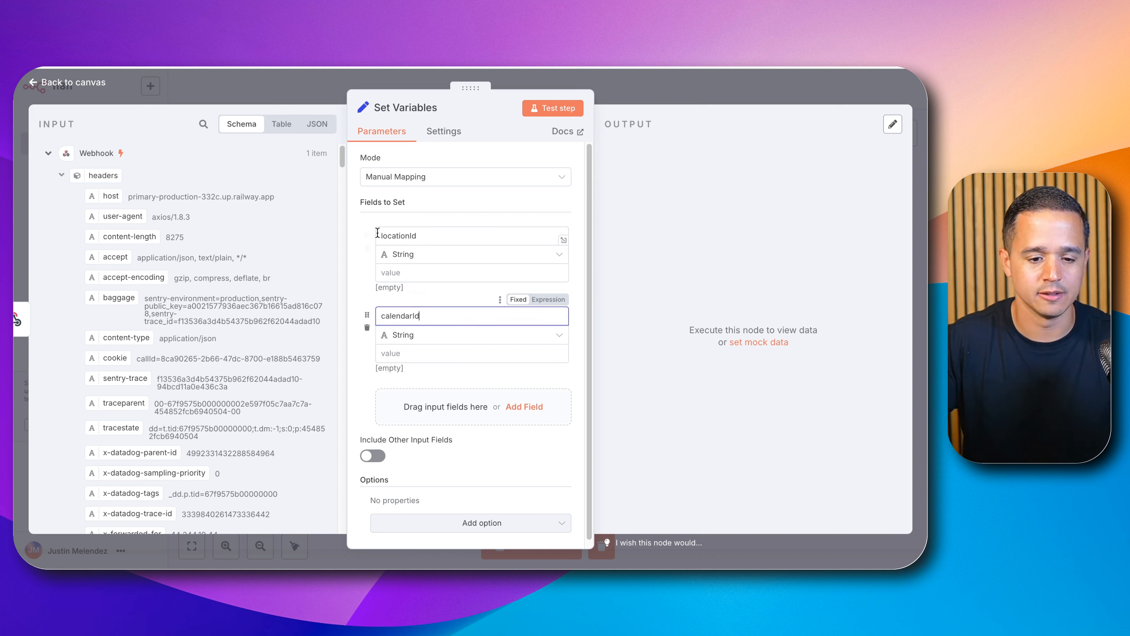
left_click(442, 405)
left_click(440, 396)
type("c")
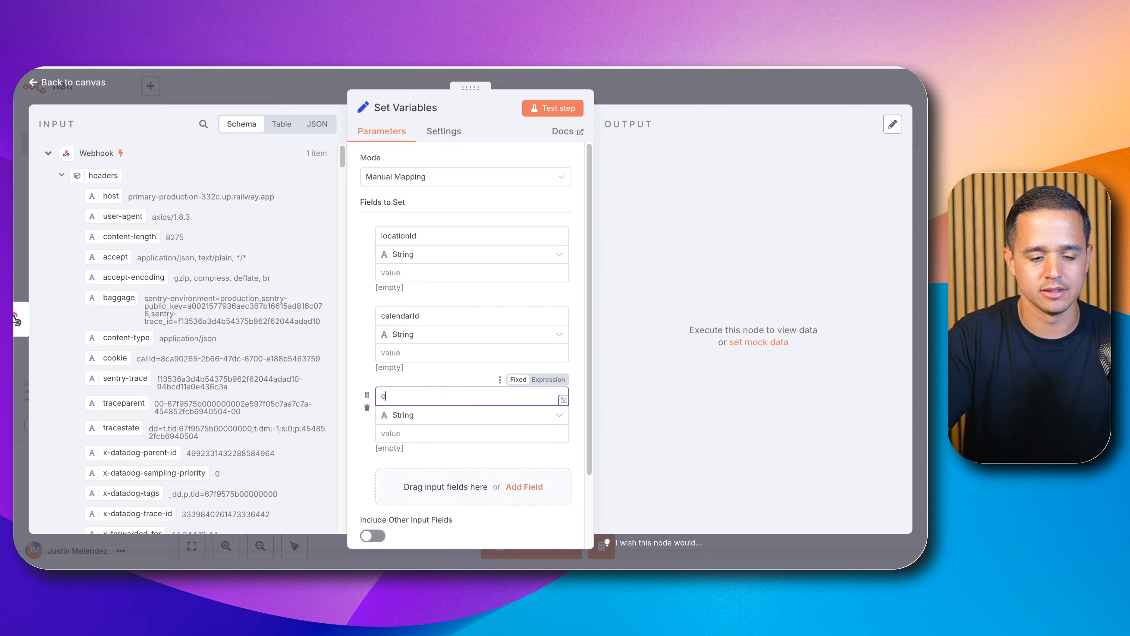
type("ontactId")
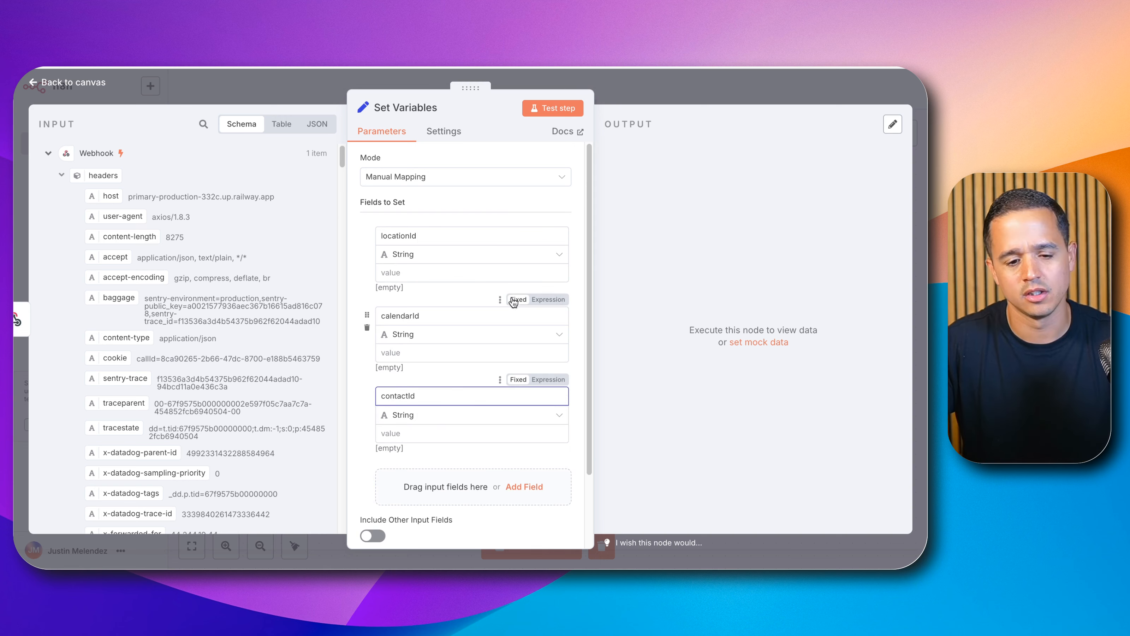
Step: Copy the Location ID from the CRM's Business Profile settings and paste it as the locationId value
left_click(402, 432)
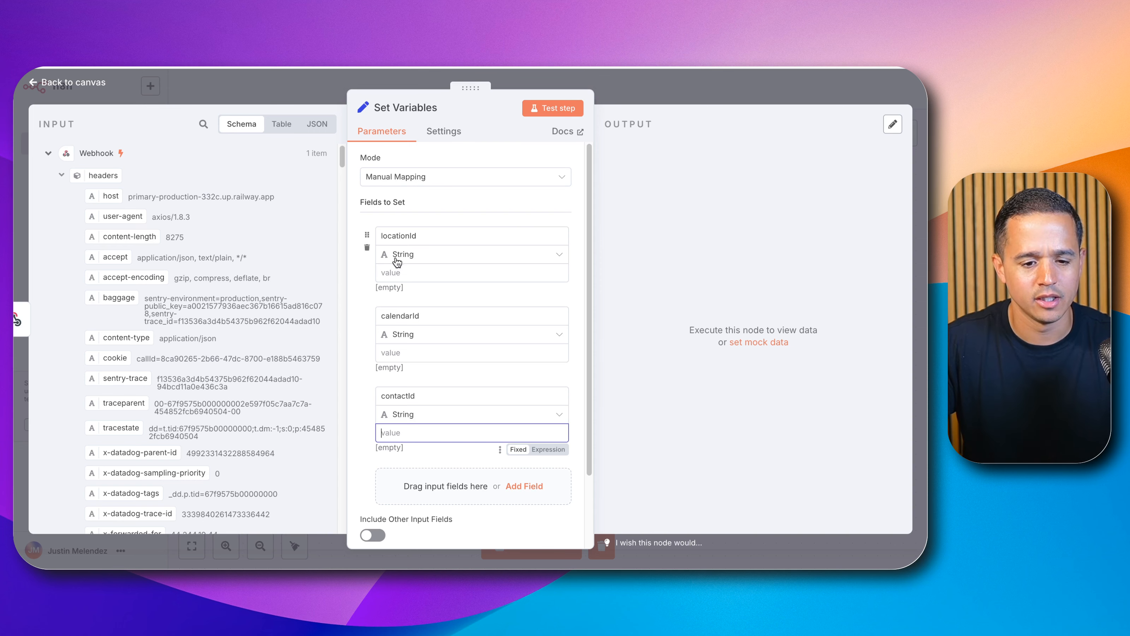
left_click(392, 271)
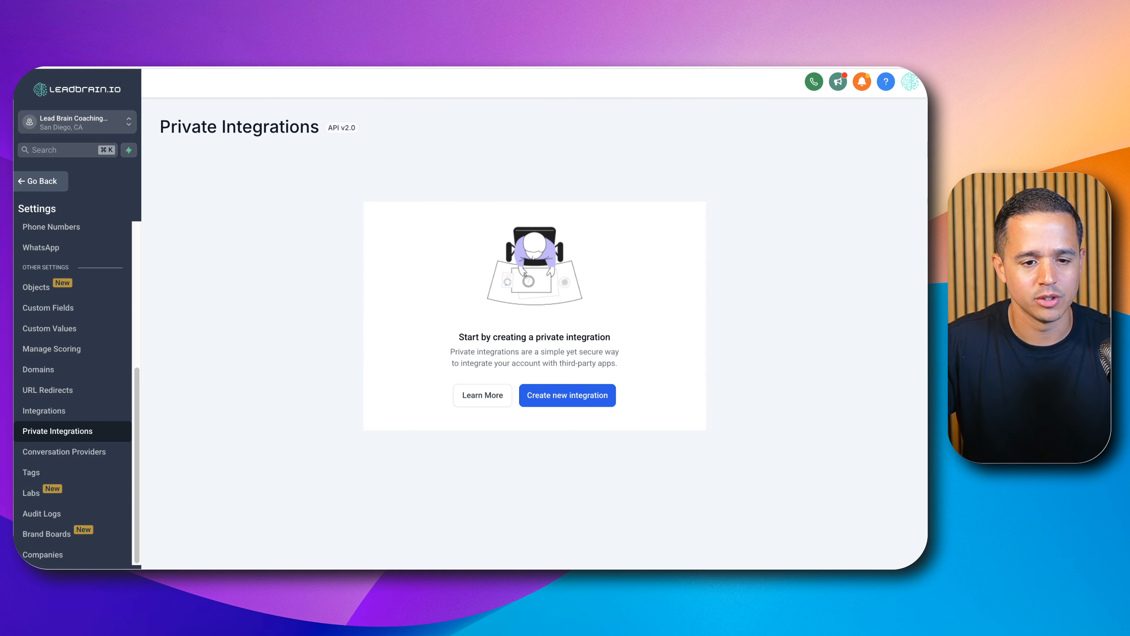
scroll(34, 220, "up", 5)
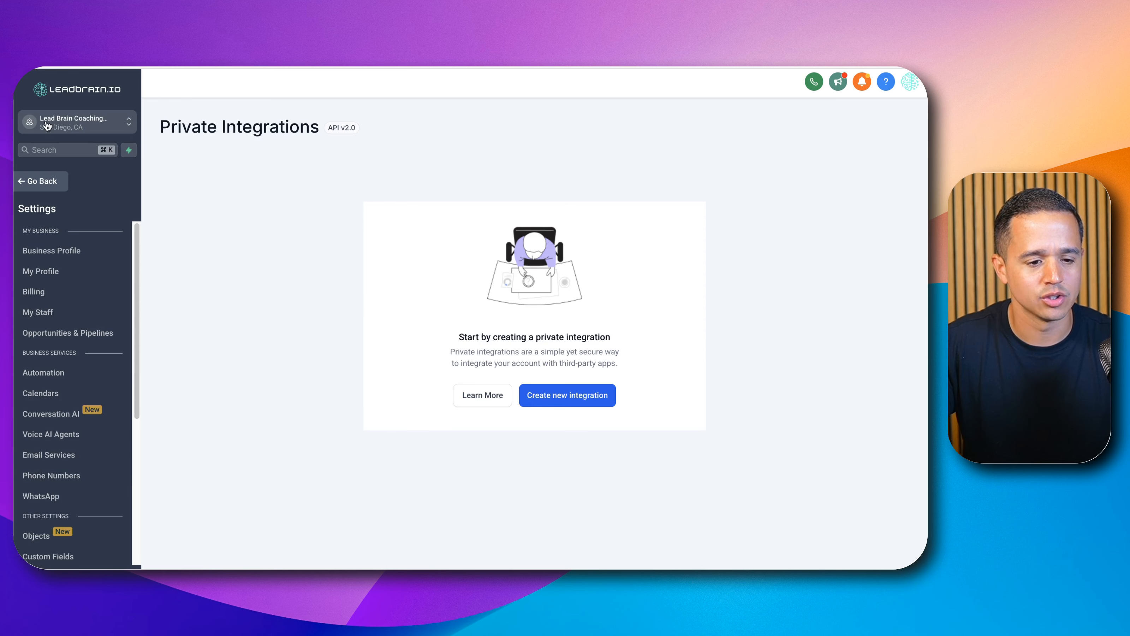
left_click(39, 176)
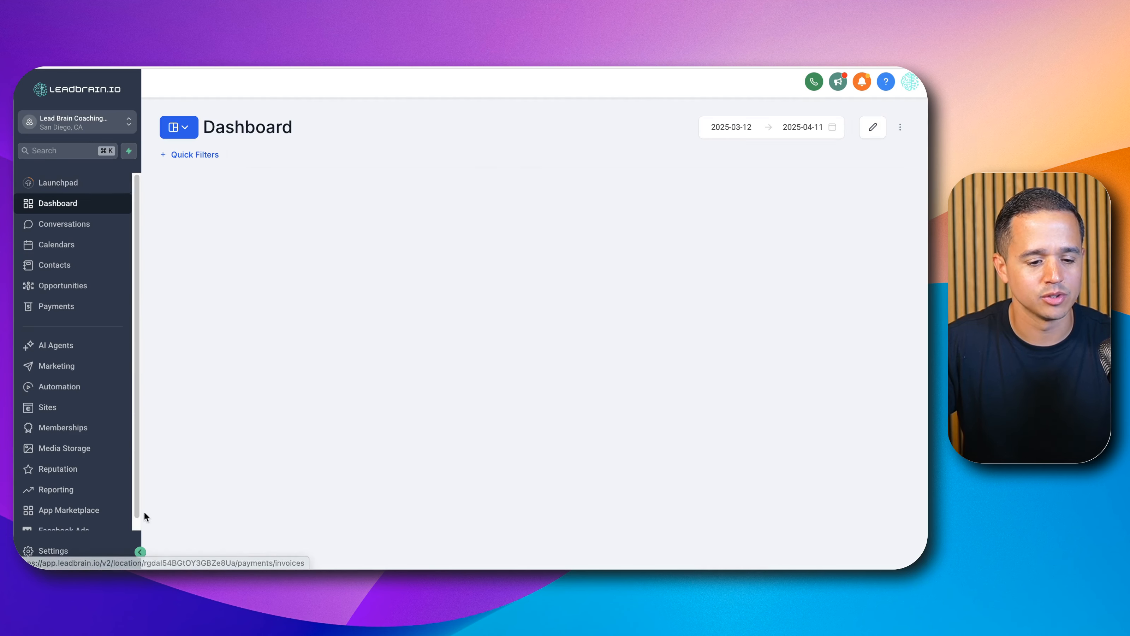
left_click(100, 546)
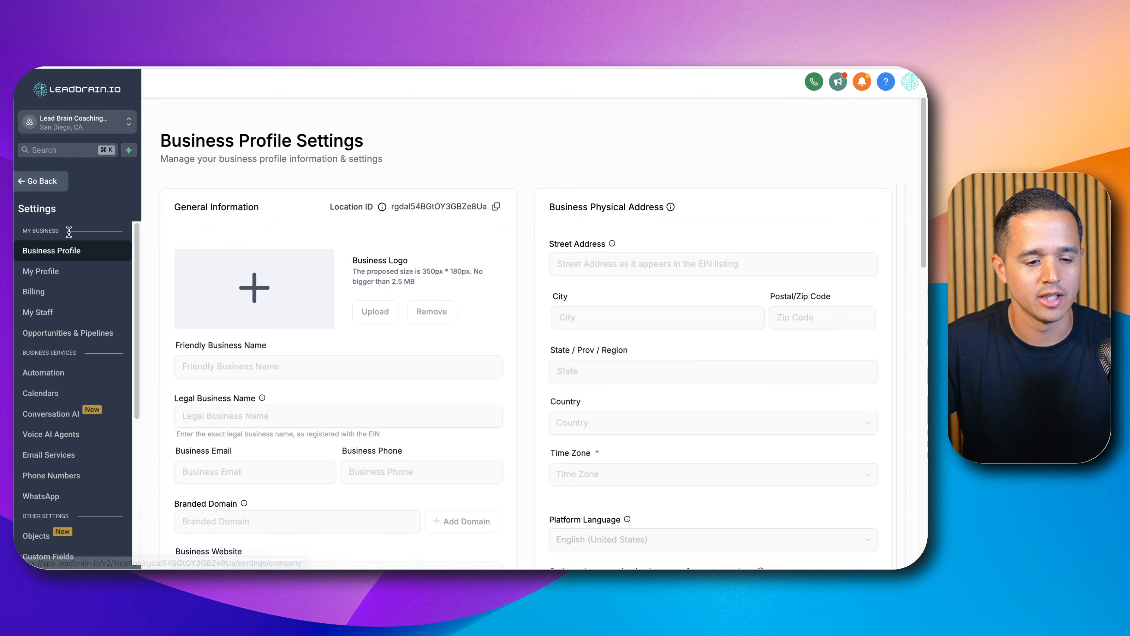
left_click(70, 253)
left_click(424, 209)
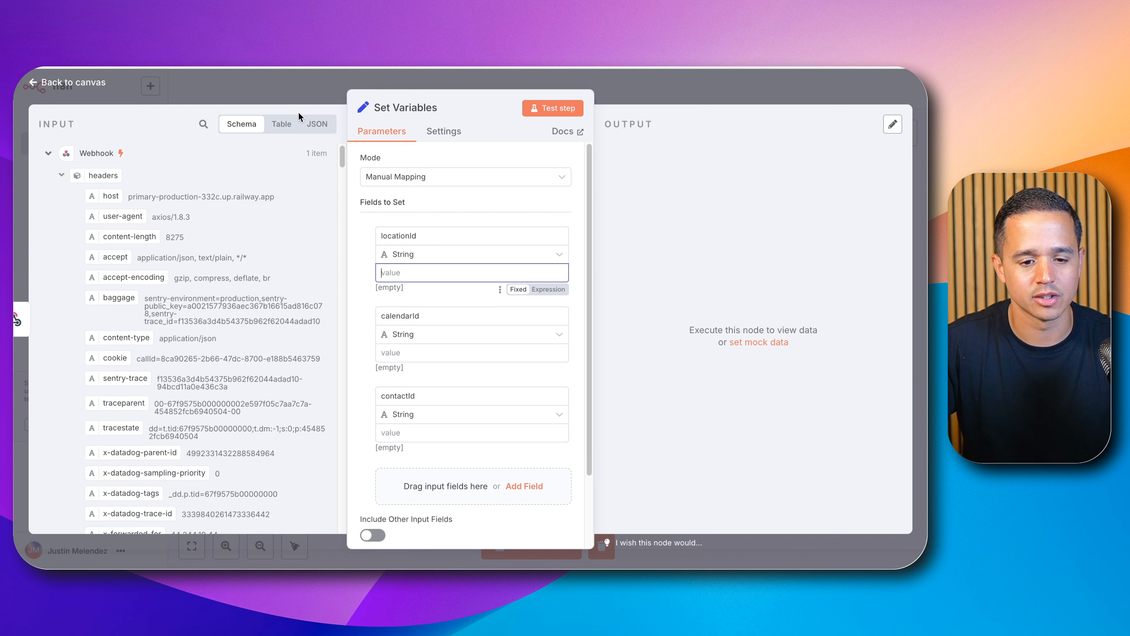
left_click(409, 274)
key("super+v")
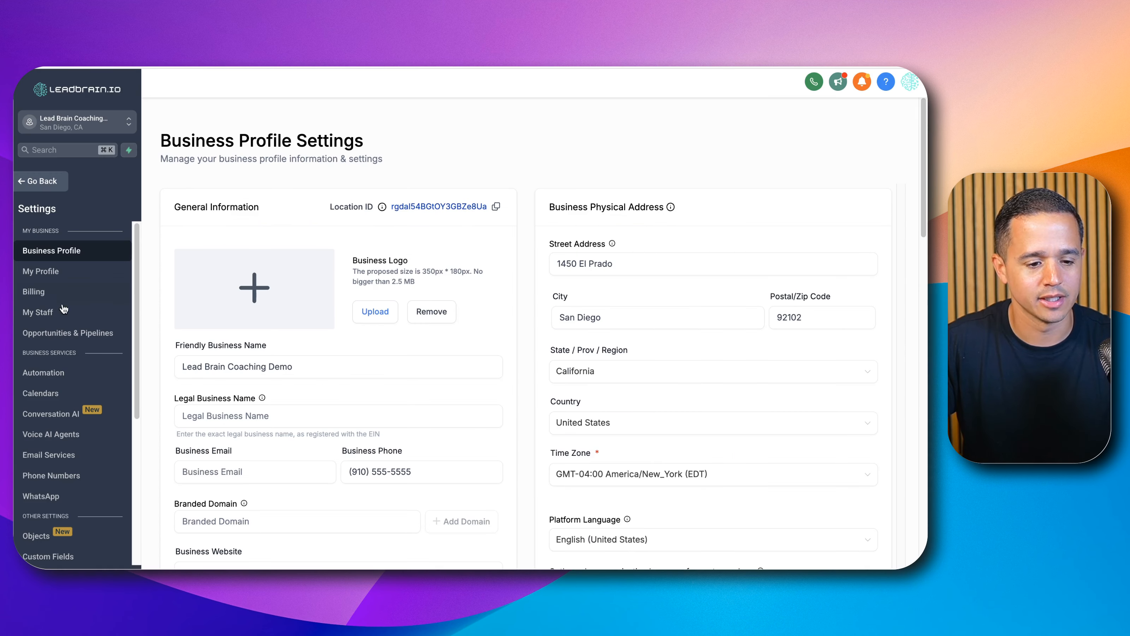
Step: Copy the Real AI Calendar's ID from Calendar Settings and paste it as the calendarId value
scroll(53, 356, "down", 1)
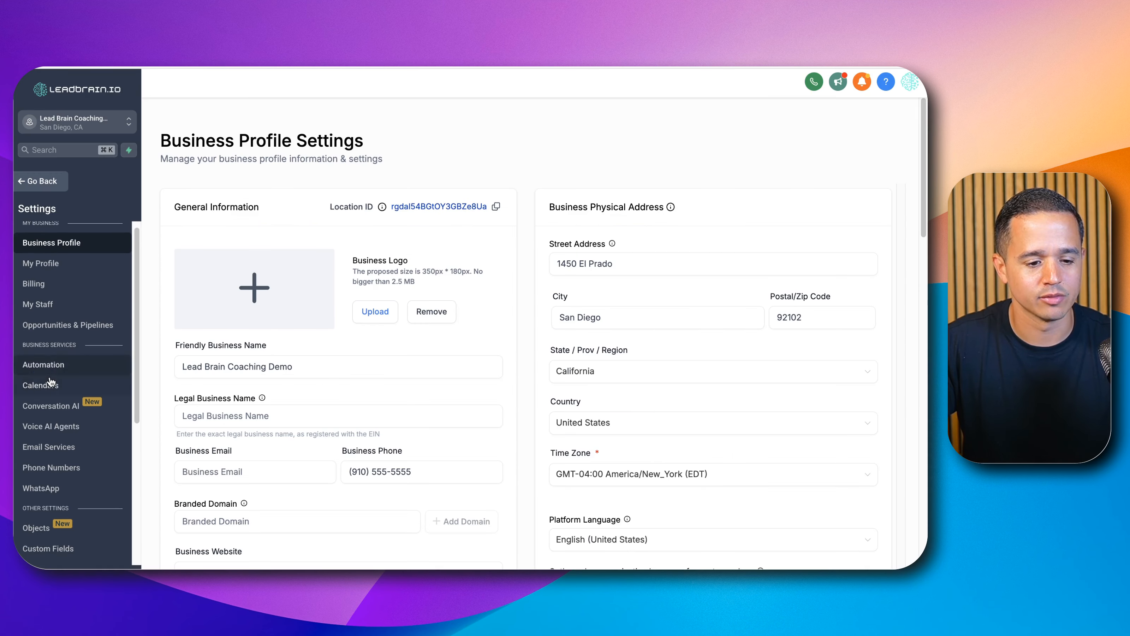
left_click(40, 385)
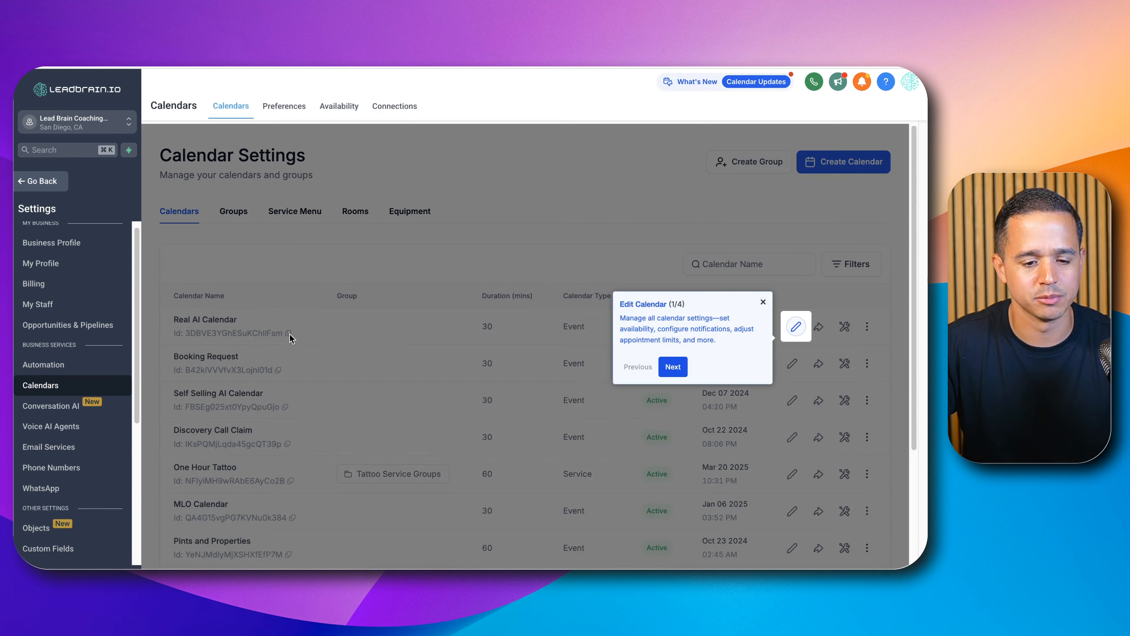
left_click(289, 334)
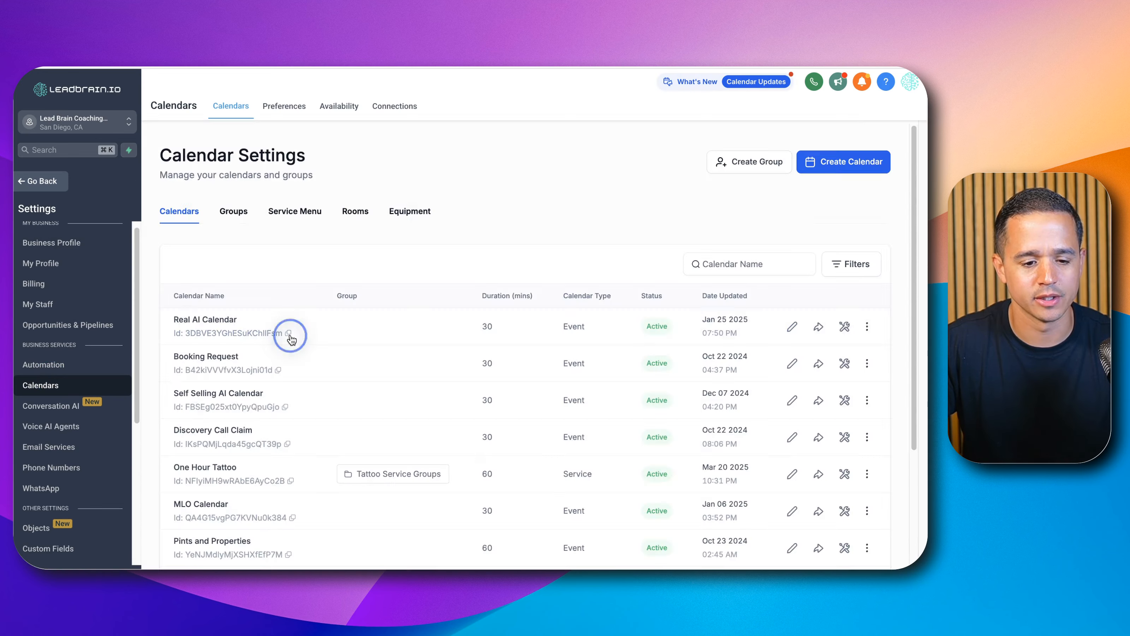
left_click(288, 333)
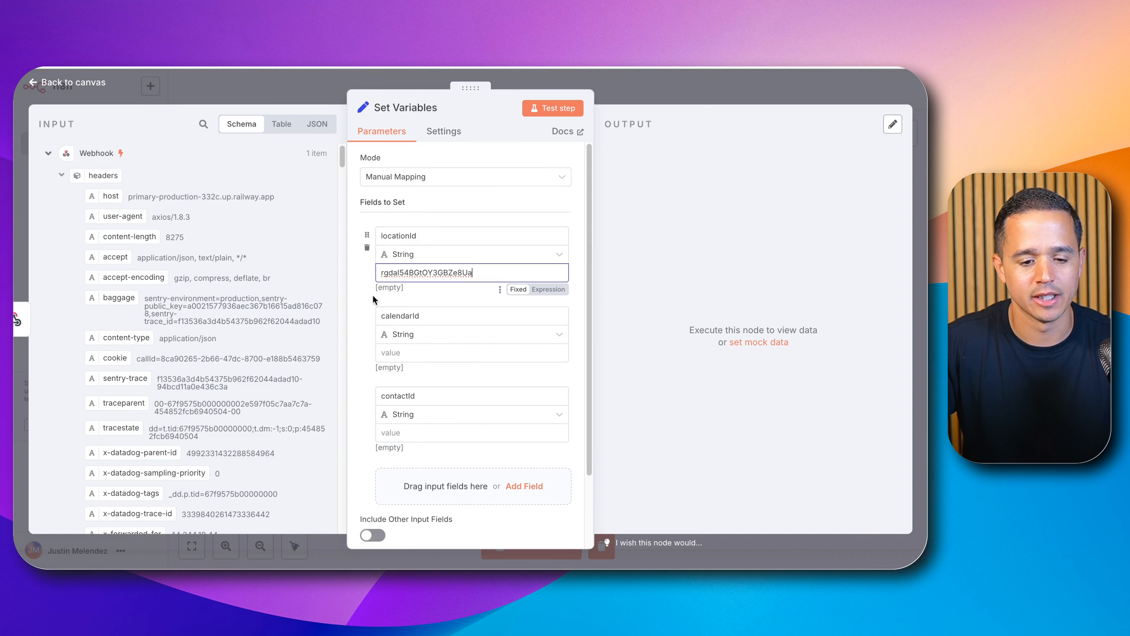
left_click(404, 351)
key("super+v")
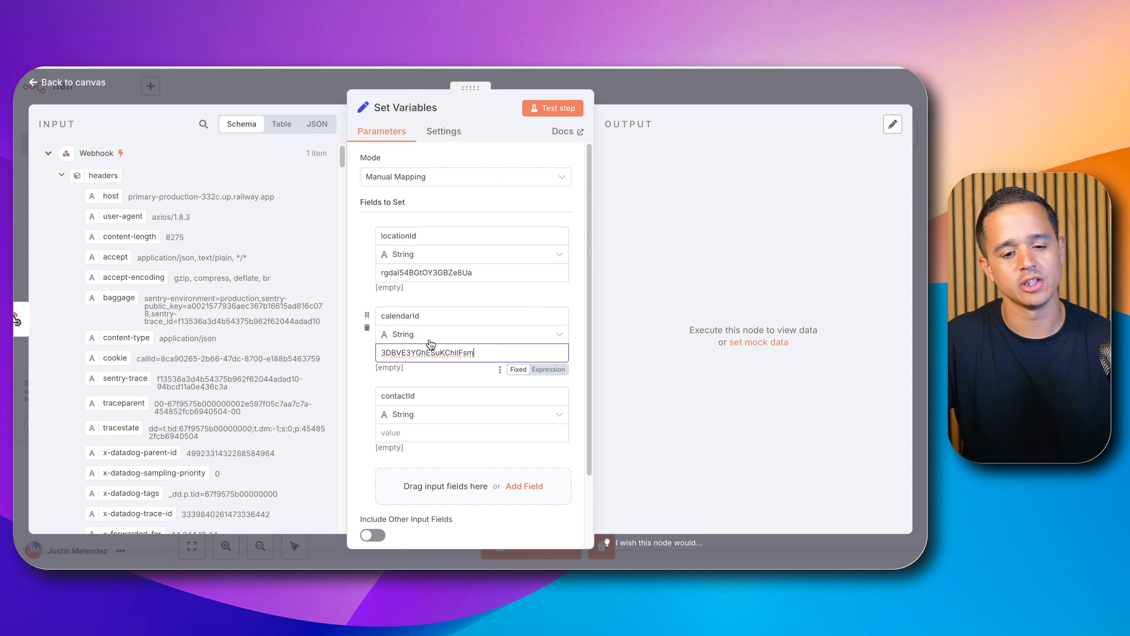
Step: Close the Set Variables node and save the workflow
scroll(392, 349, "down", 1)
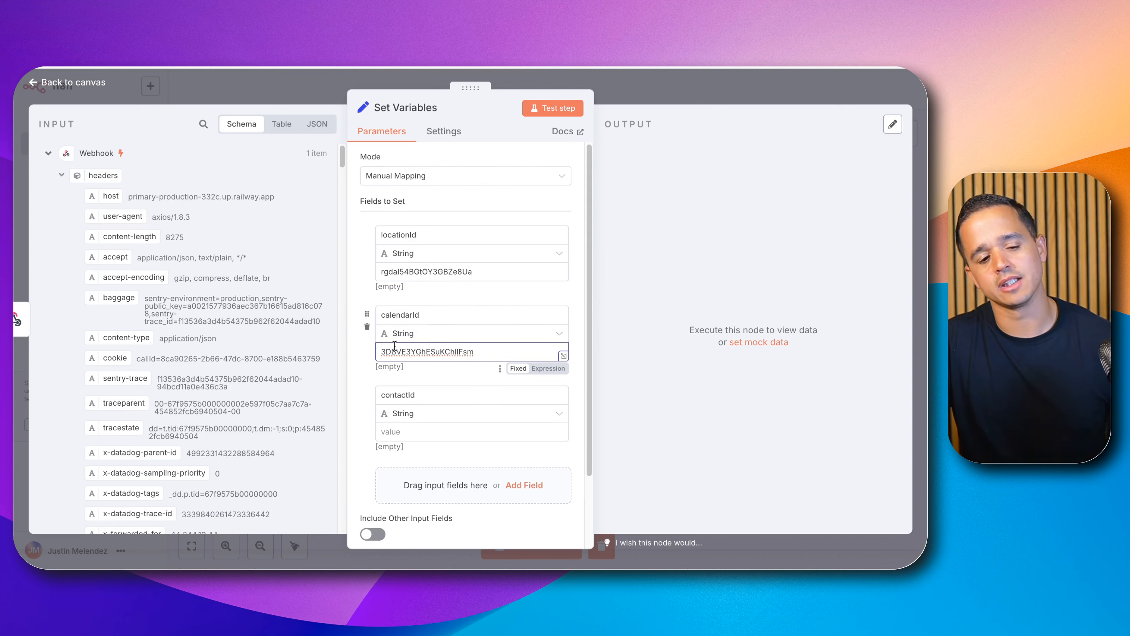
left_click(404, 434)
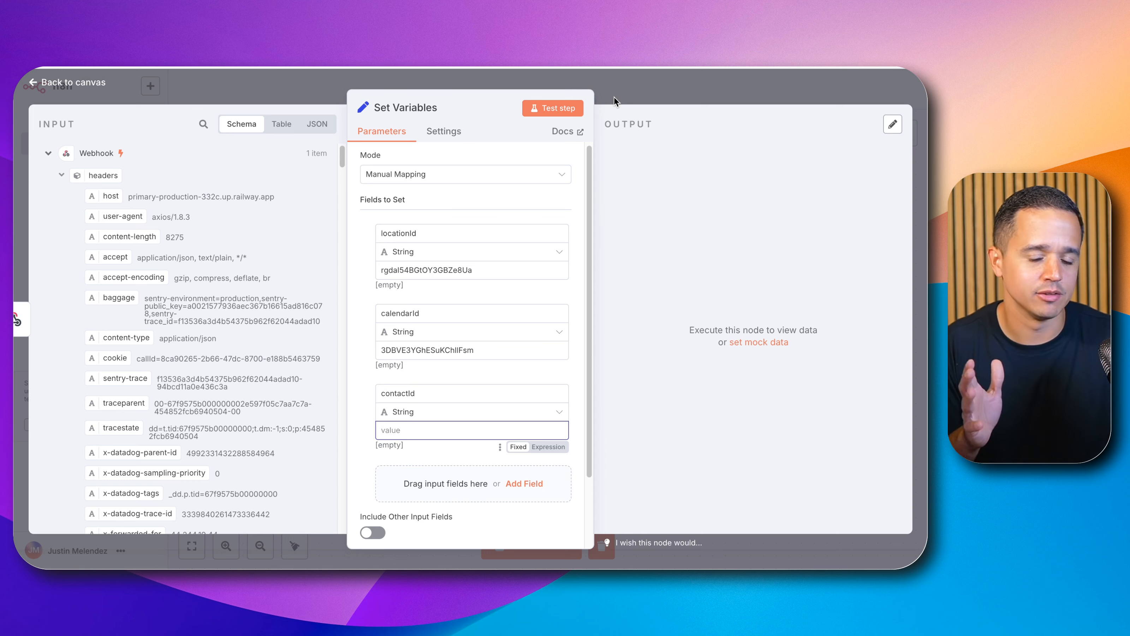
left_click(640, 88)
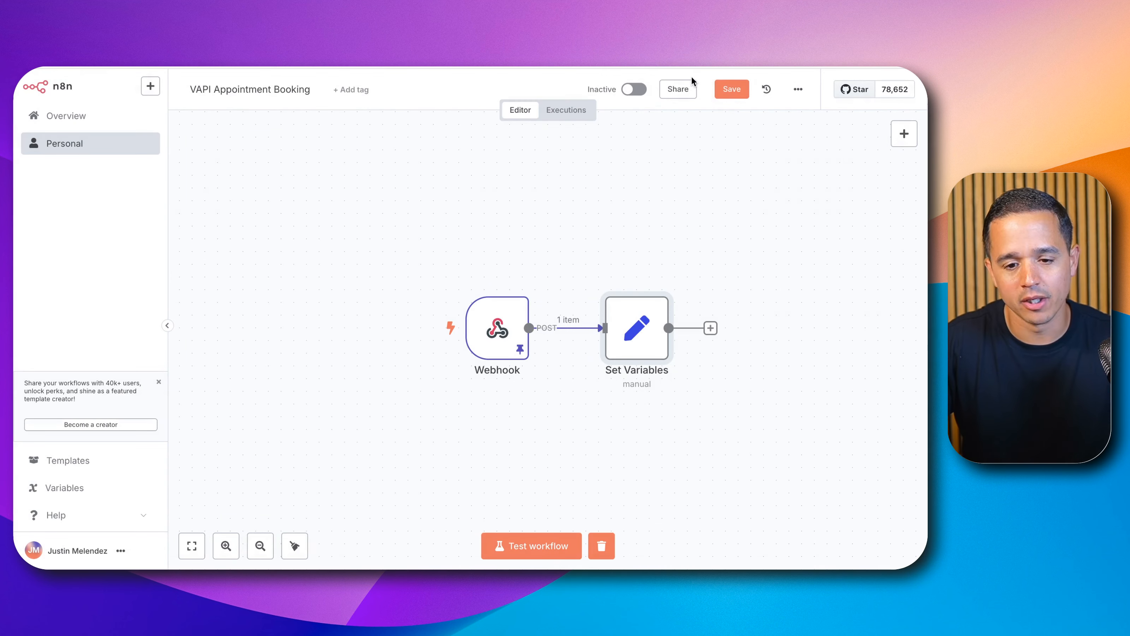
left_click(724, 87)
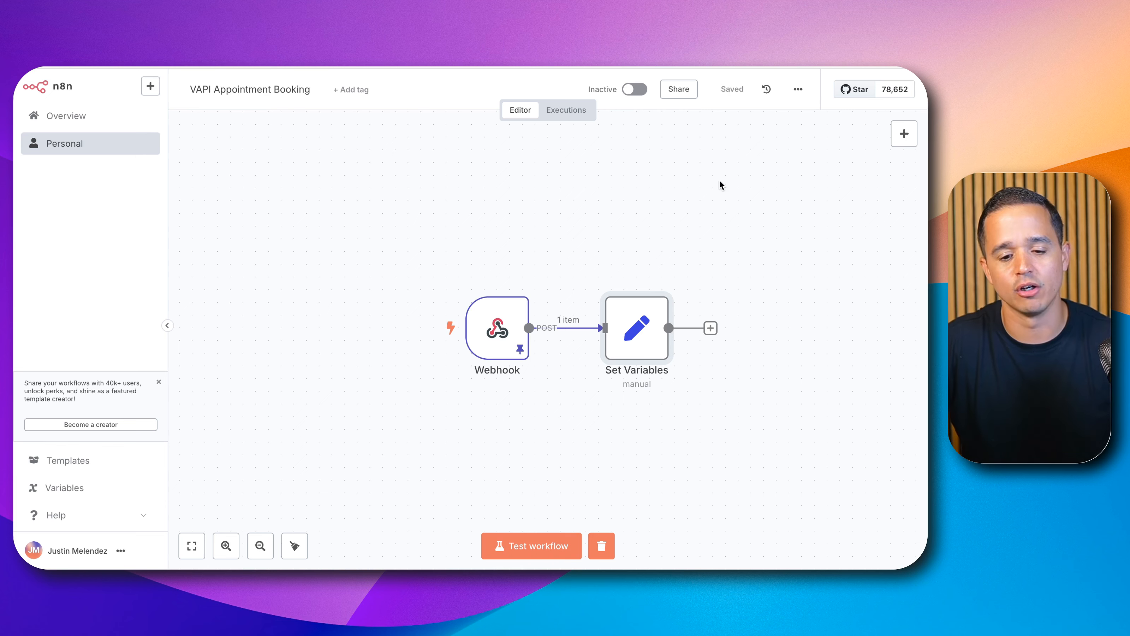
Step: Add a node after Set Variables by searching for Switch
left_click_drag(726, 186, 533, 175)
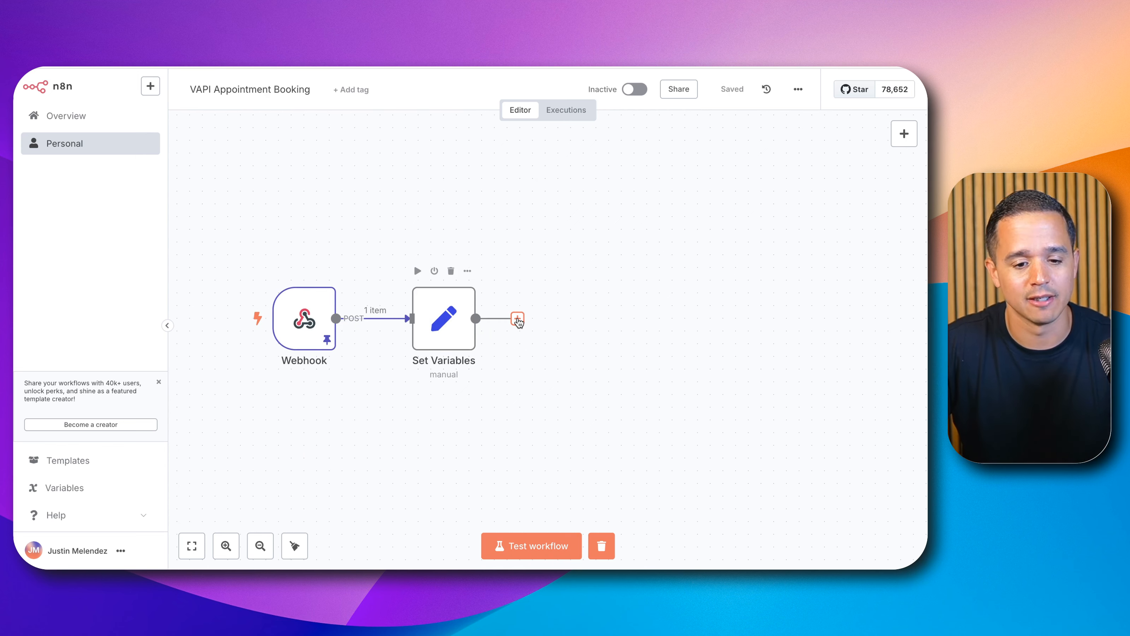
left_click(517, 318)
type("swit")
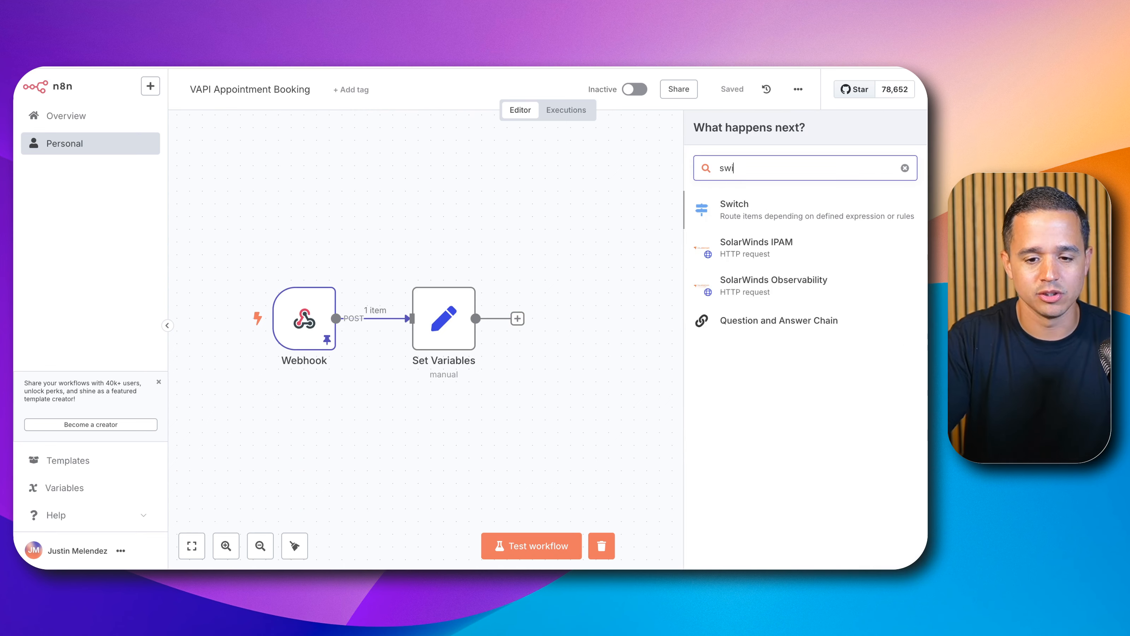
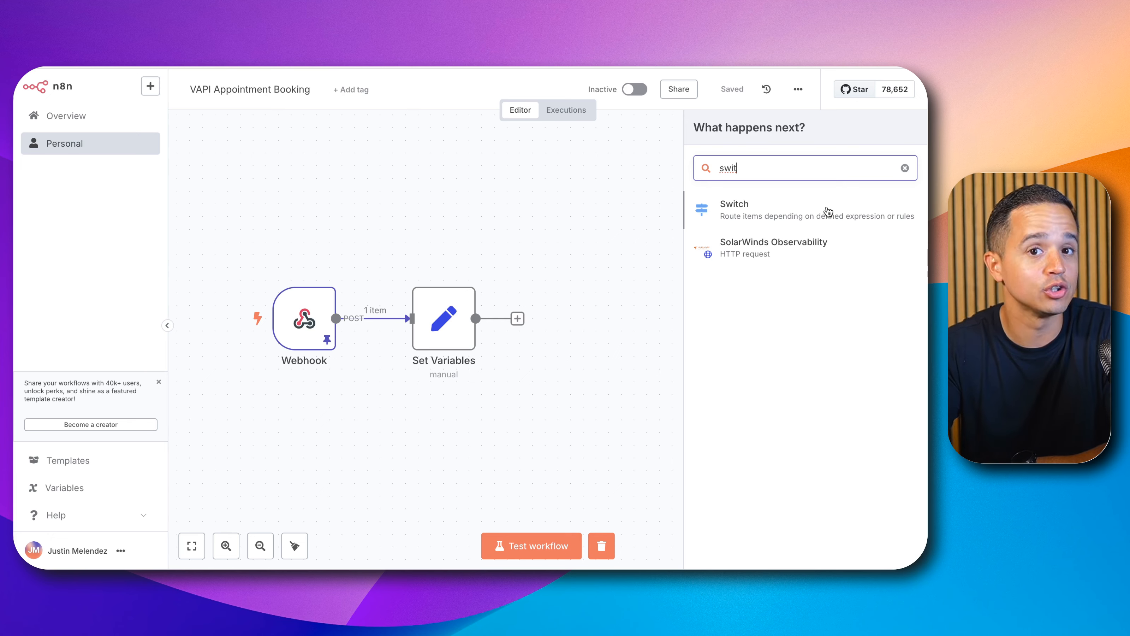
Step: Add the Switch node and enter getOpenSlots as the first routing rule's value
left_click(828, 211)
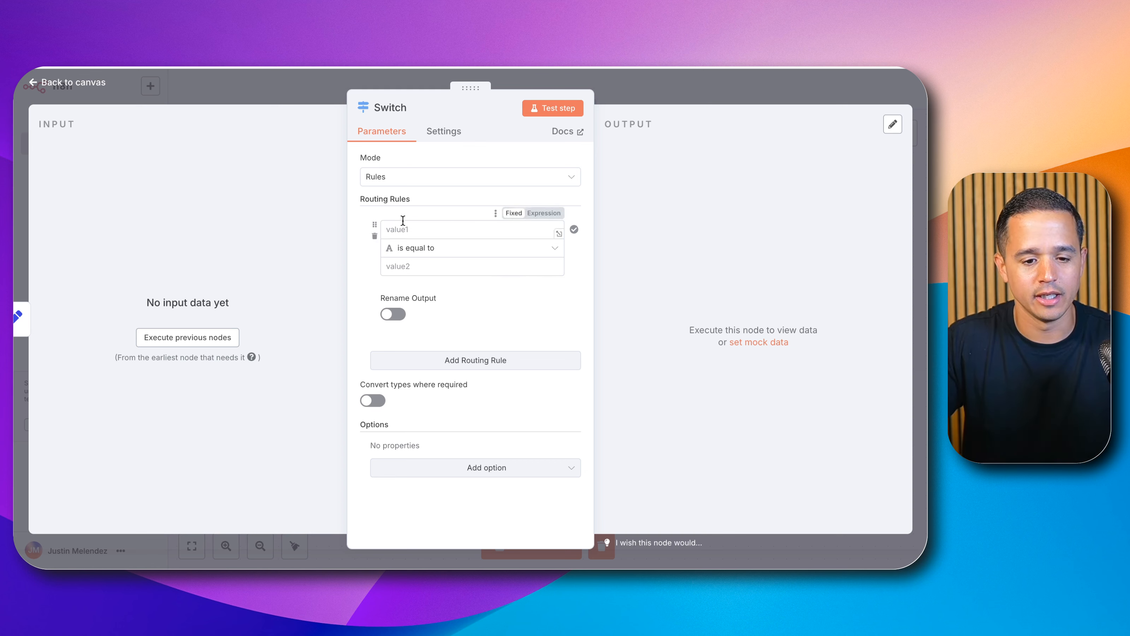
left_click(403, 226)
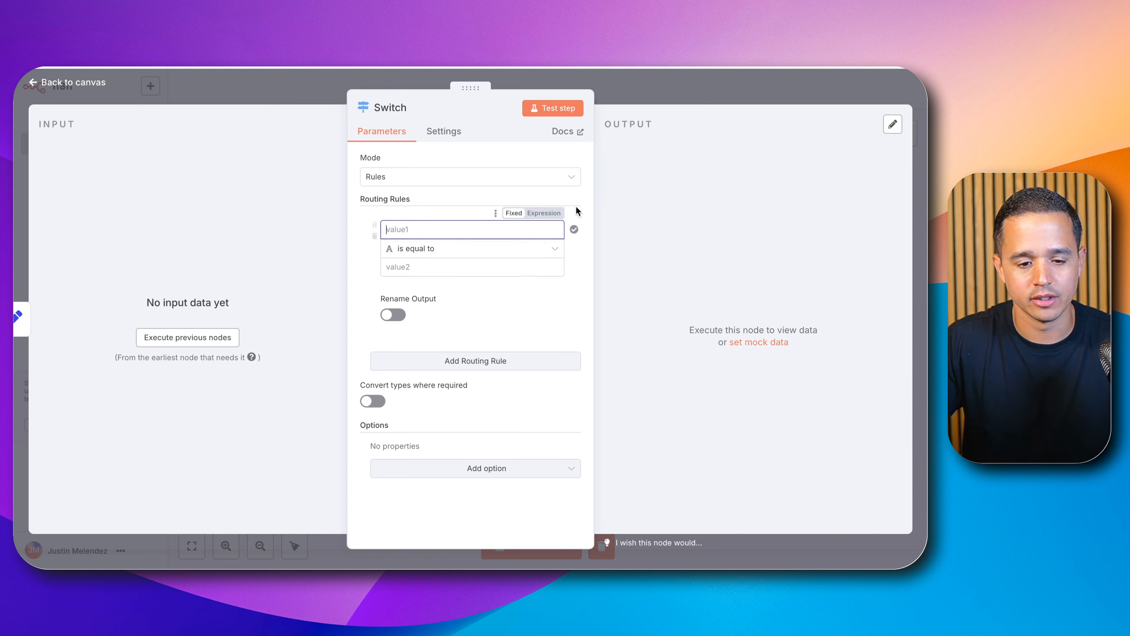
type("get")
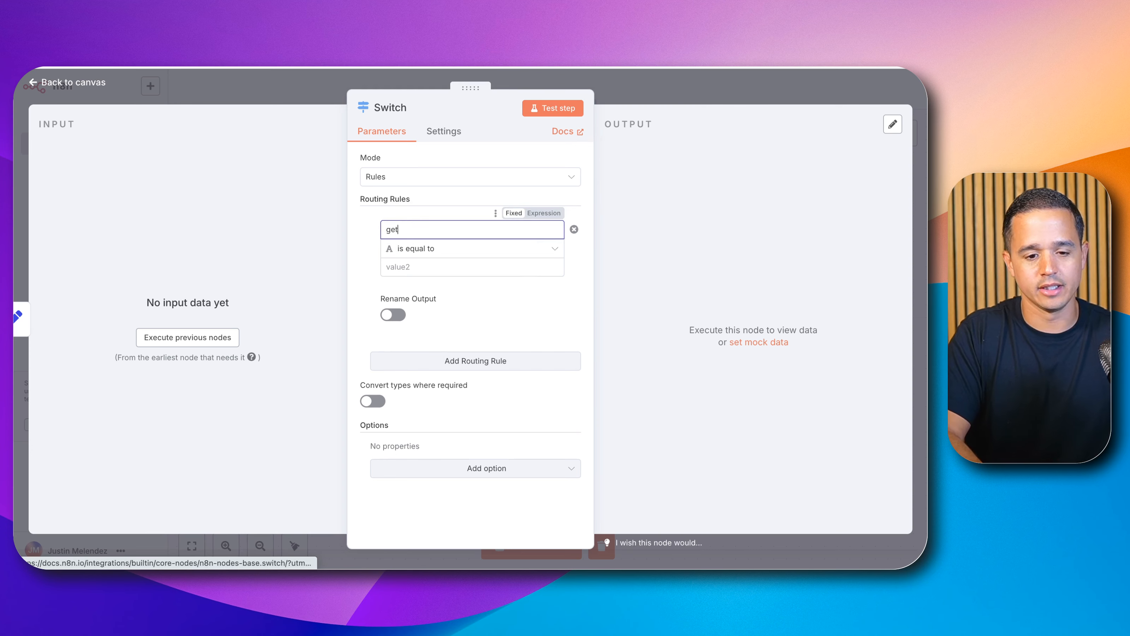
type("OpenSlots")
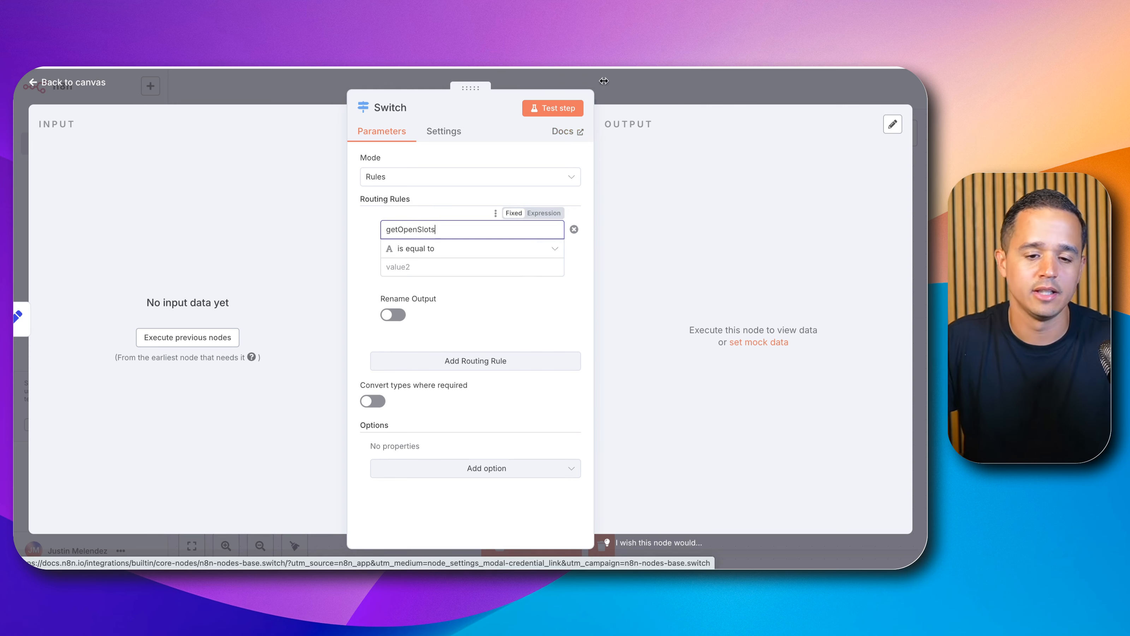
Step: Execute the Set Variables node so the Switch node receives input data, then reopen the Switch node
left_click(664, 96)
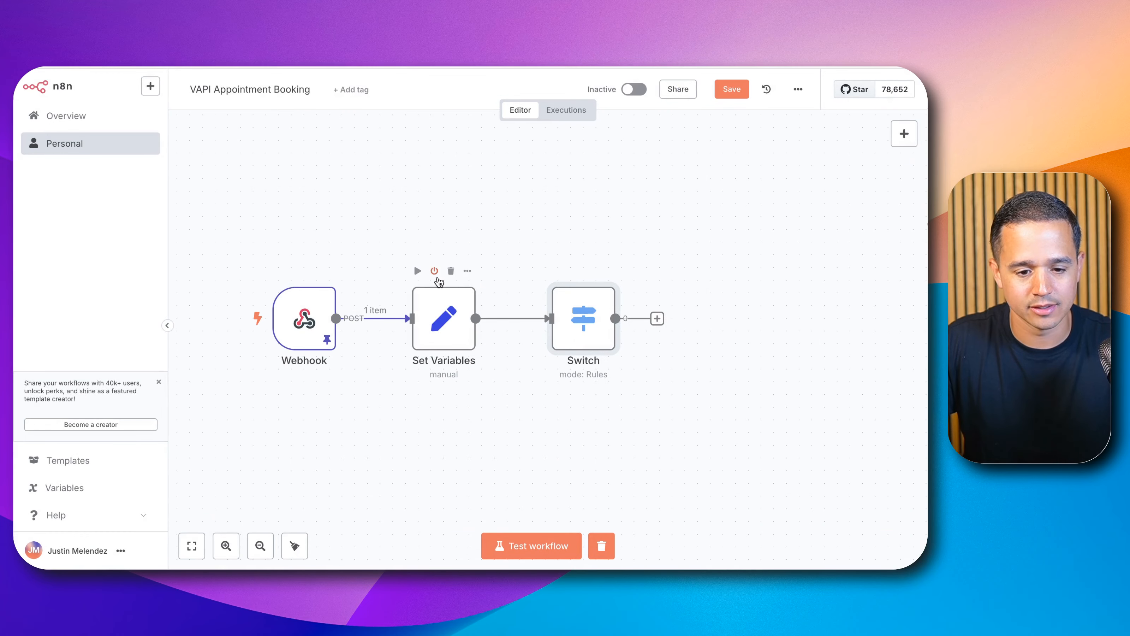
left_click(417, 273)
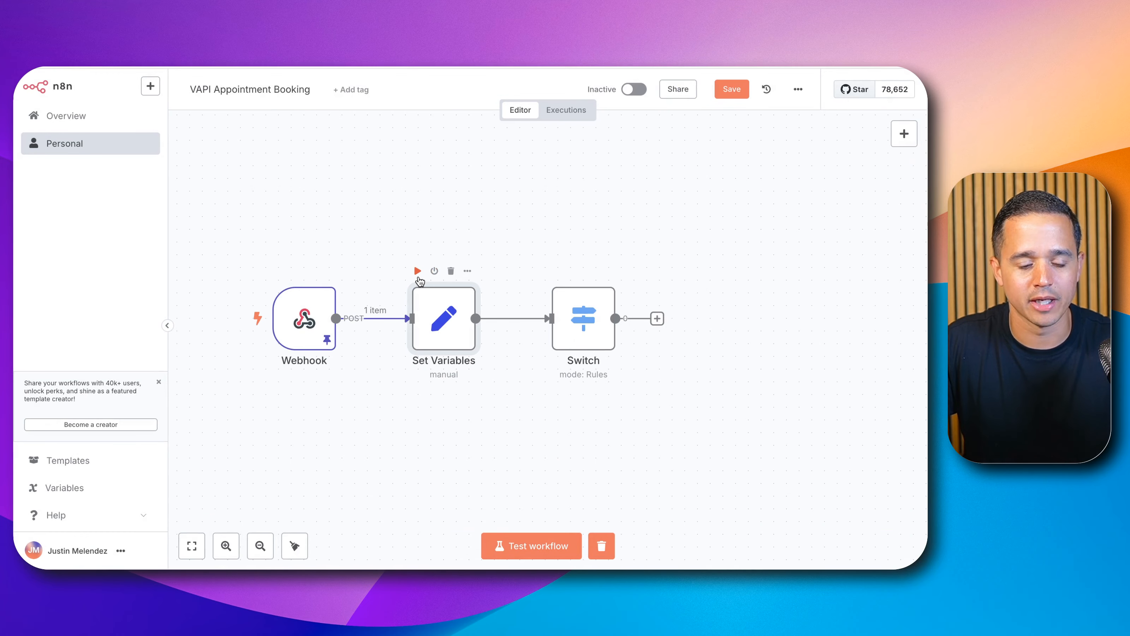
left_click(417, 271)
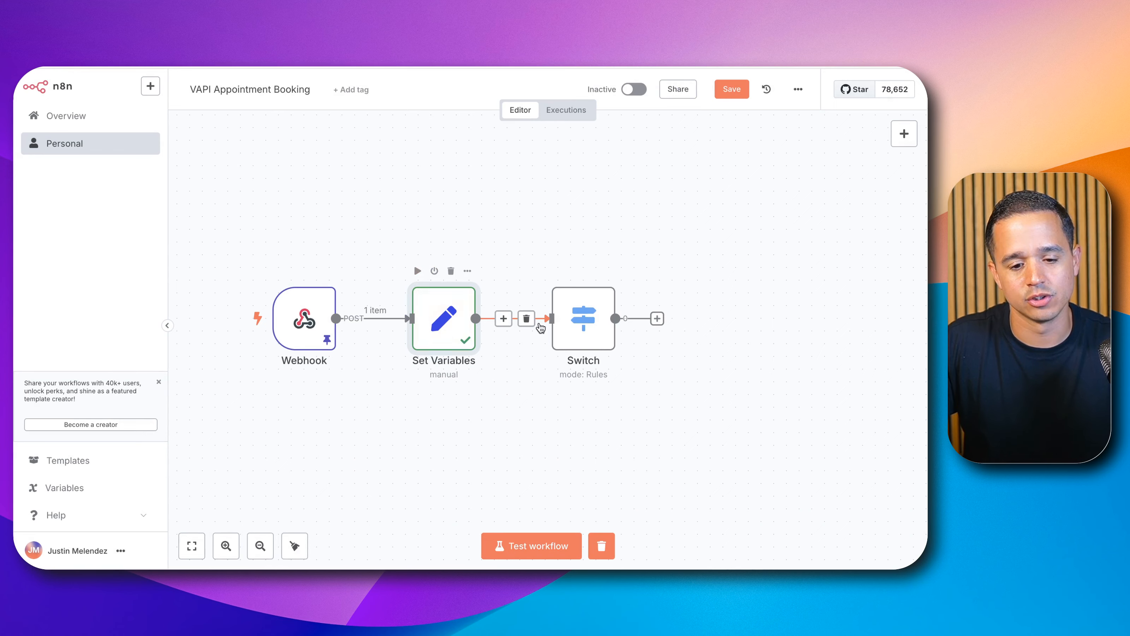
double_click(579, 318)
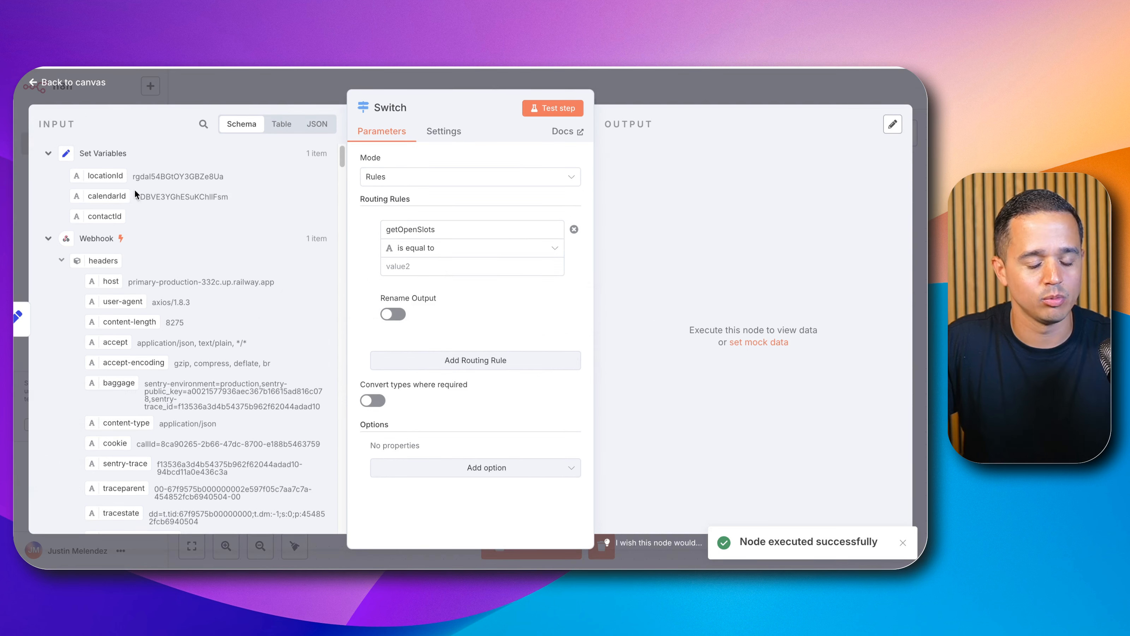
Step: Expand the Webhook input data to examine the message's toolCalls function fields
scroll(170, 391, "down", 5)
scroll(156, 334, "up", 5)
scroll(156, 335, "down", 1)
scroll(154, 327, "up", 1)
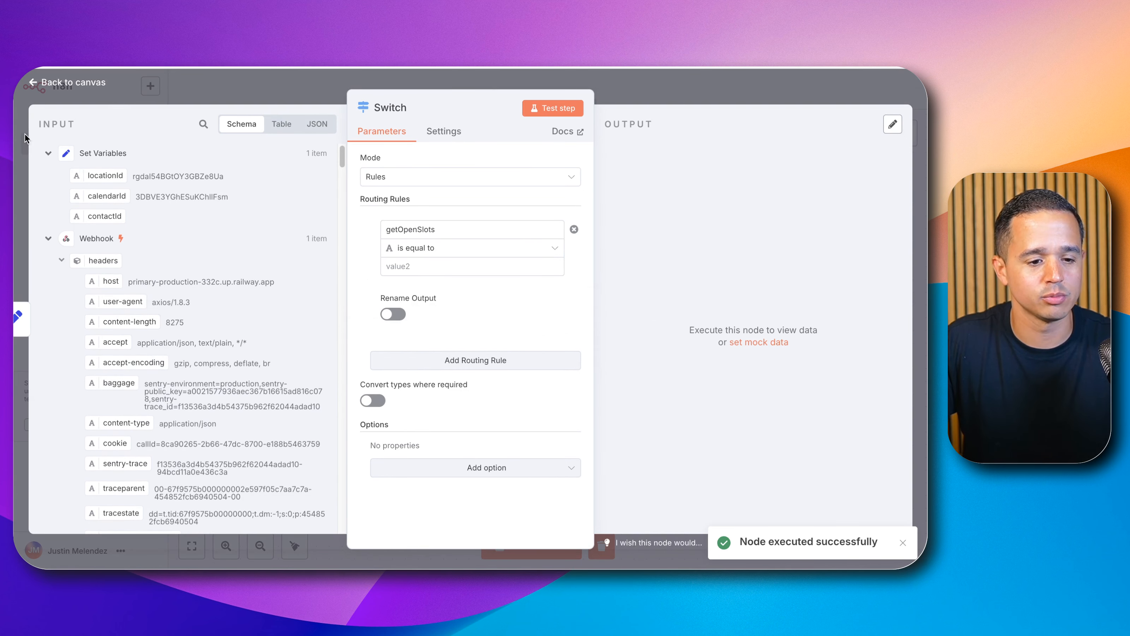
left_click(48, 152)
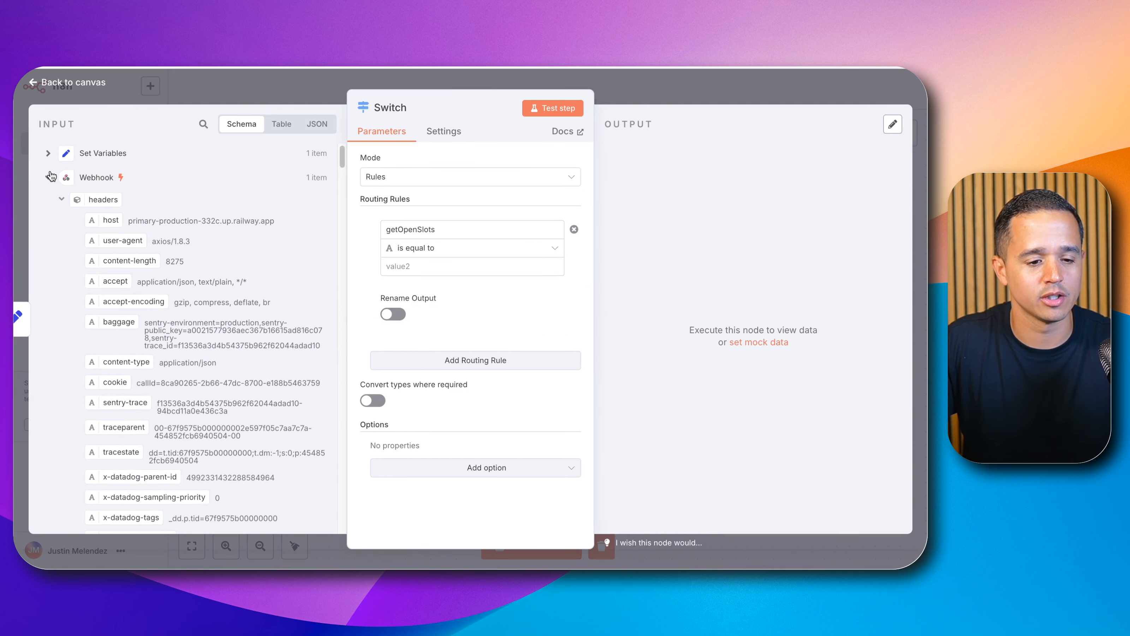
left_click(57, 199)
scroll(69, 242, "down", 2)
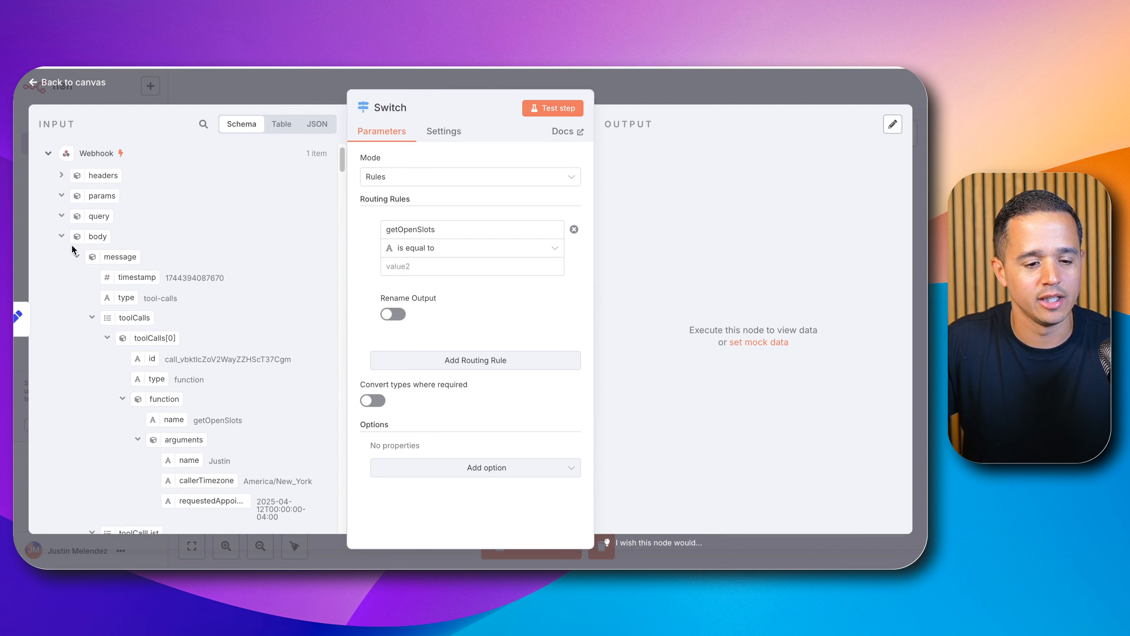
scroll(142, 340, "down", 1)
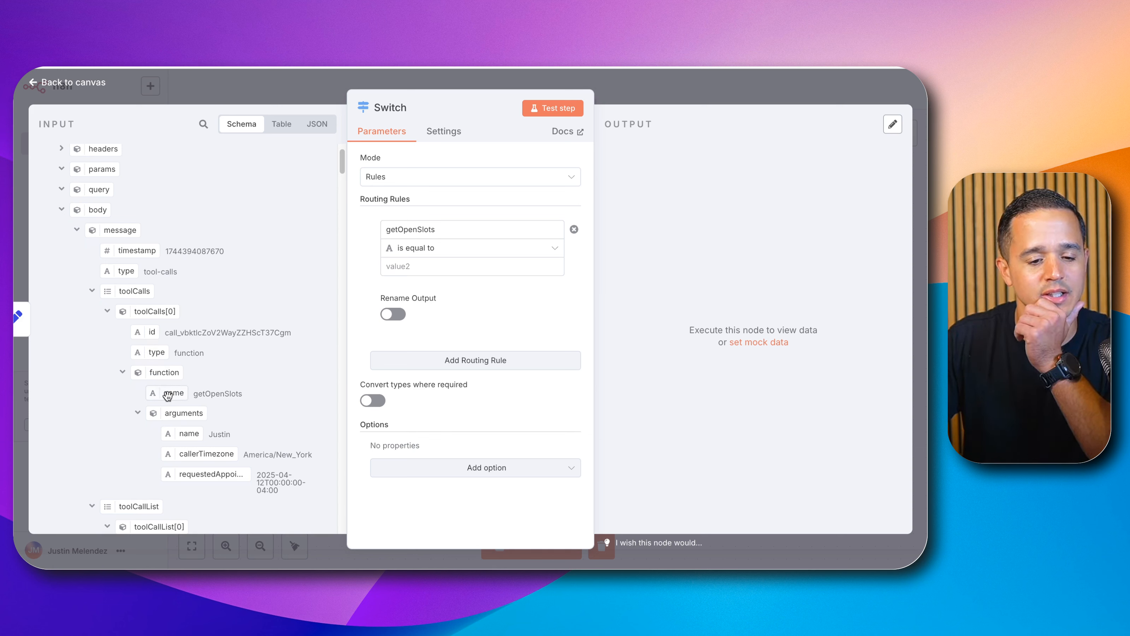
Step: Replace the first rule's value1 with the webhook's toolCalls[0].function.name expression
double_click(403, 229)
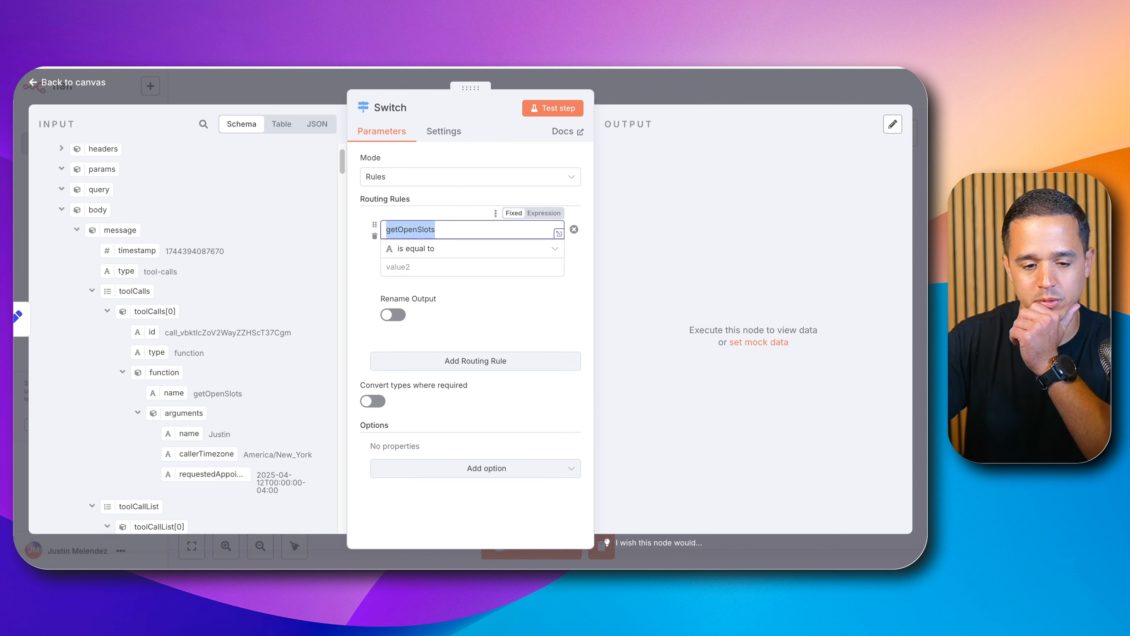
key("BackSpace")
left_click_drag(178, 393, 435, 228)
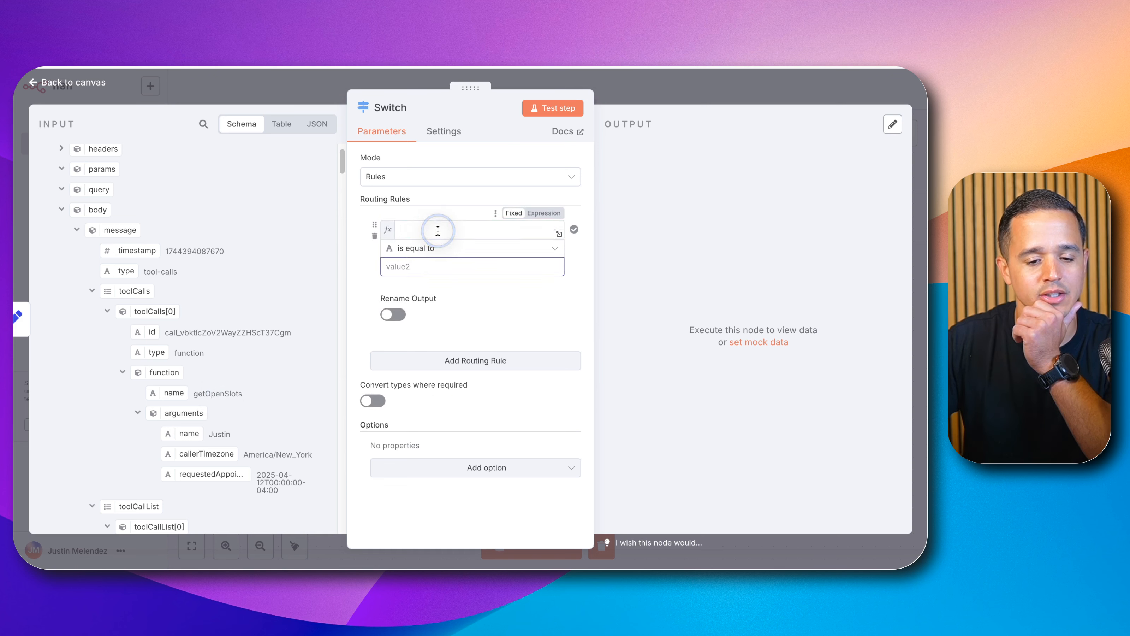
left_click(348, 265)
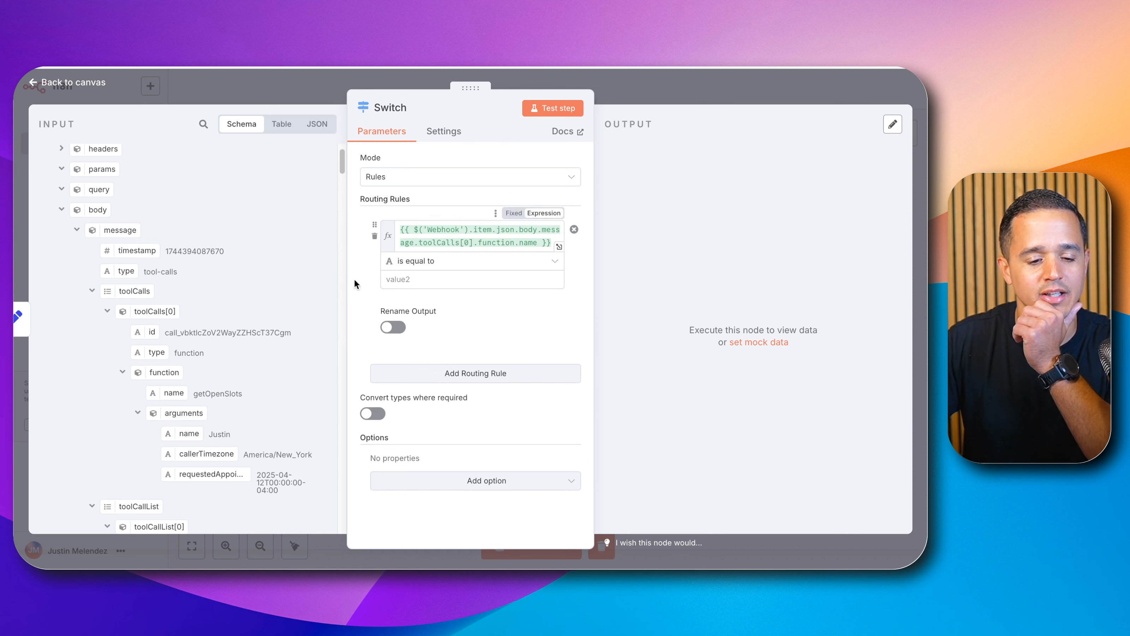
Step: Set the first rule's comparison value to getOpenSlots
double_click(243, 394)
key("ctrl+c")
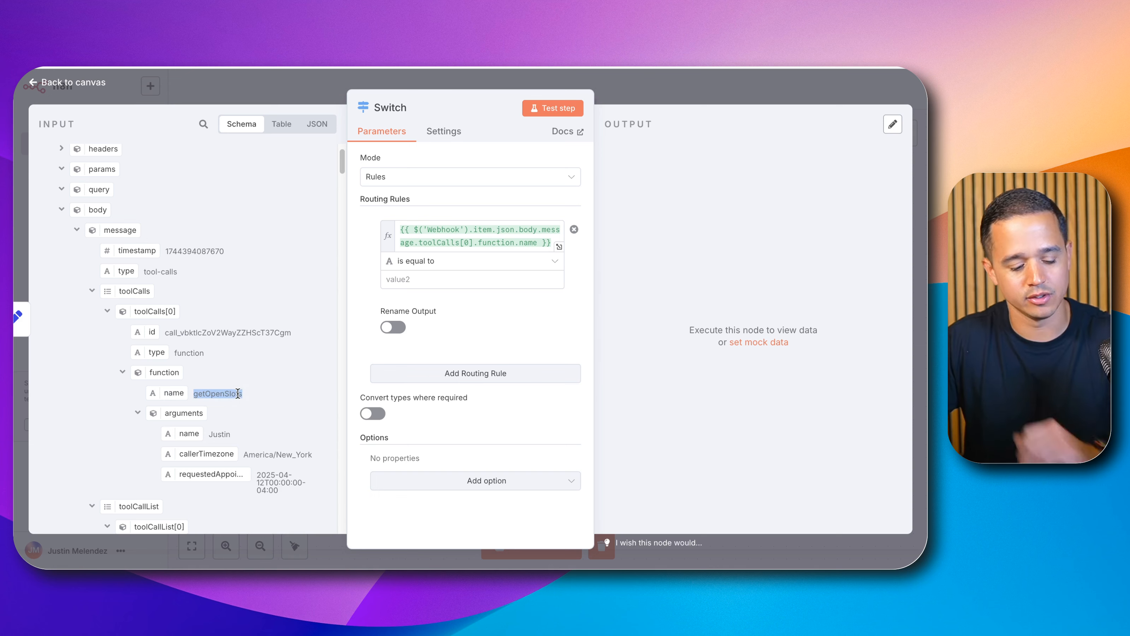
left_click(389, 278)
key("ctrl+v")
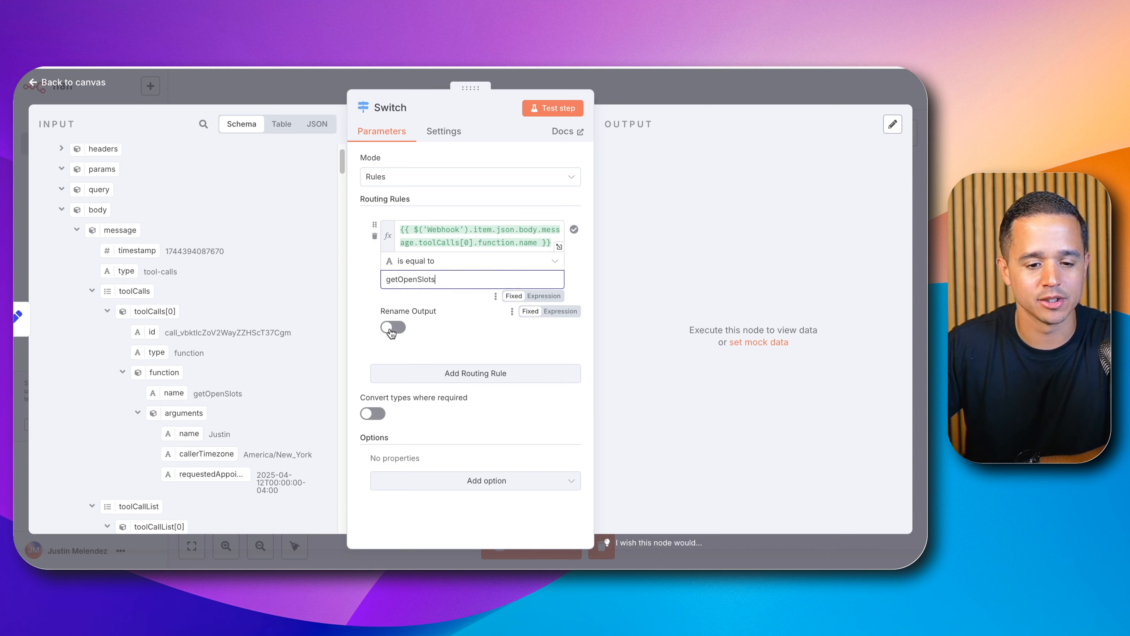
Step: Enable Rename Output for the first rule and name the output getOpenSlots
left_click(401, 340)
left_click(402, 384)
type("ge")
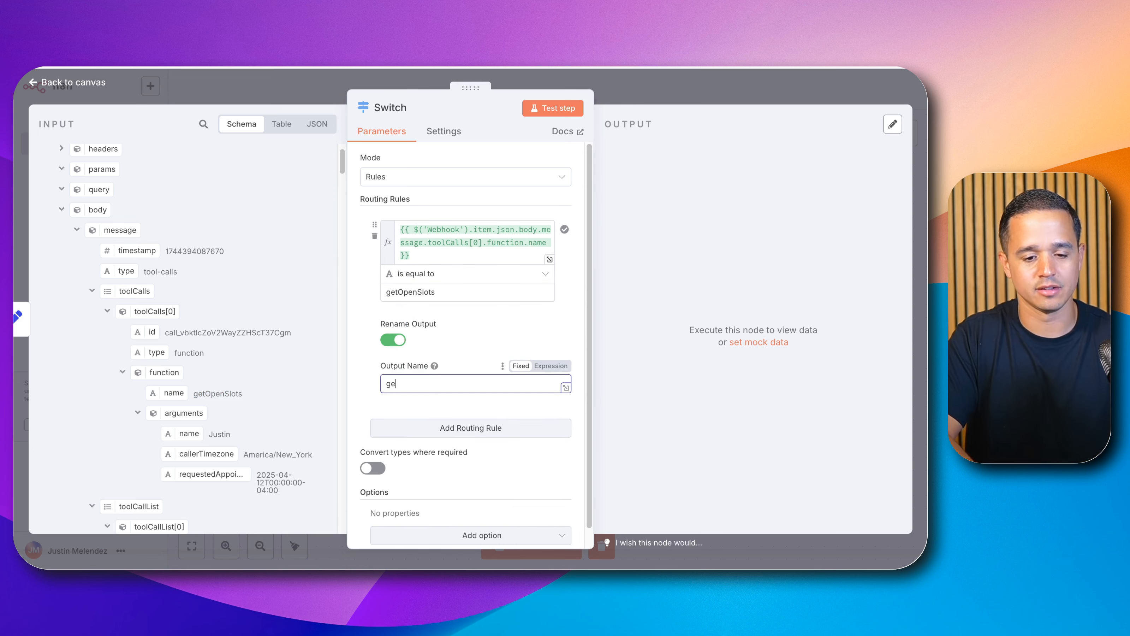
type("tOpenSlo")
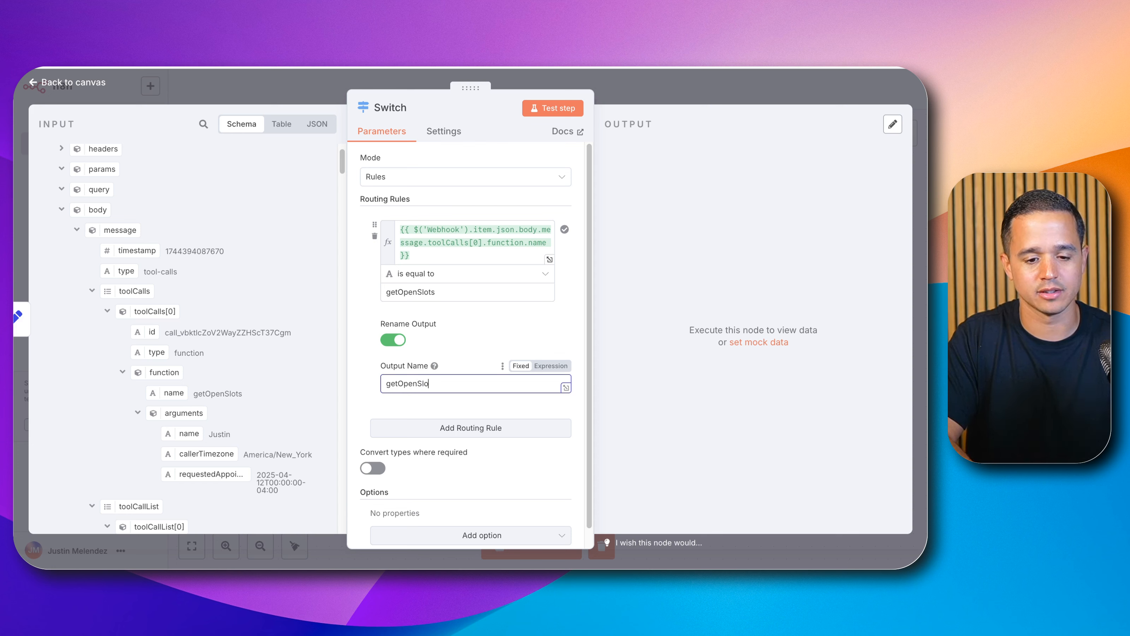
type("ts")
Step: Add a second routing rule and paste the same function-name expression as its value1
scroll(447, 355, "down", 1)
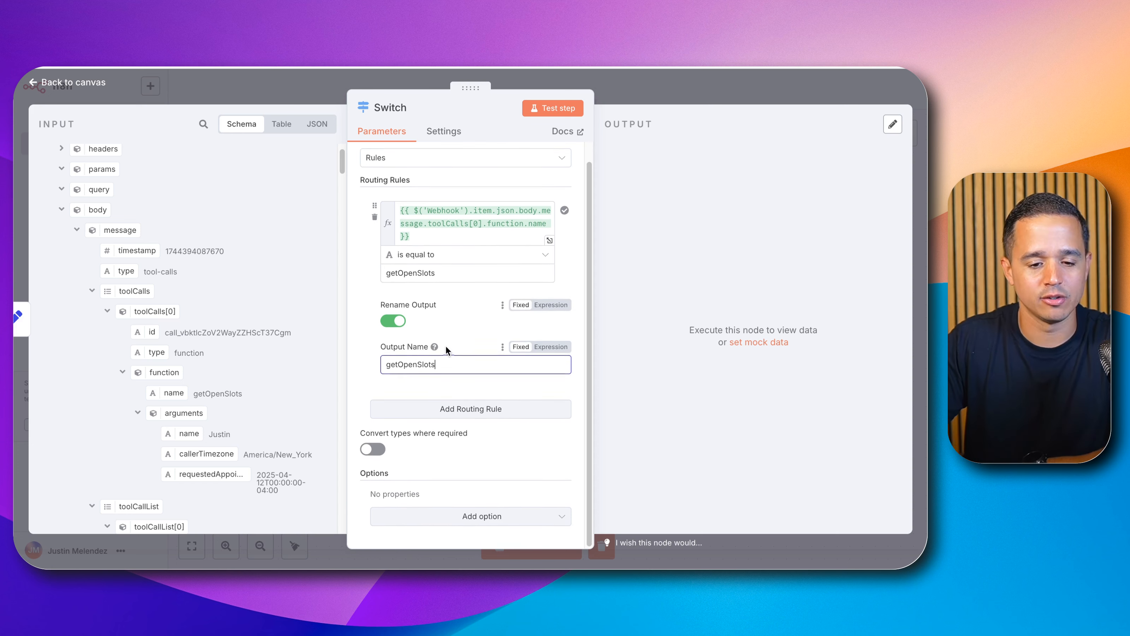
left_click(416, 408)
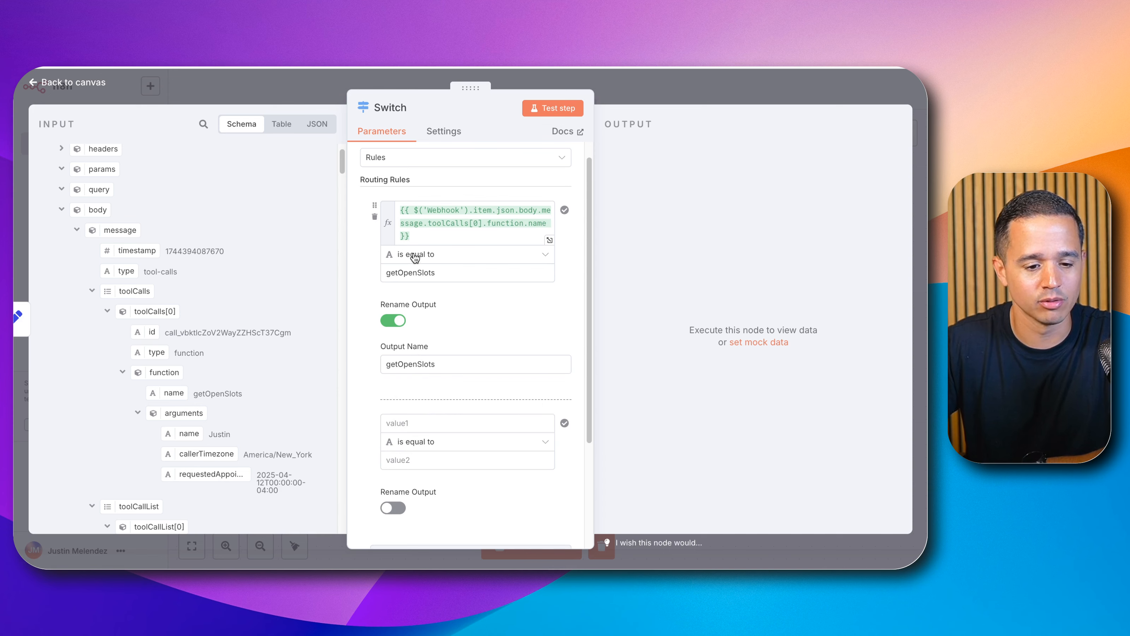
triple_click(411, 218)
key("ctrl+c")
left_click(426, 422)
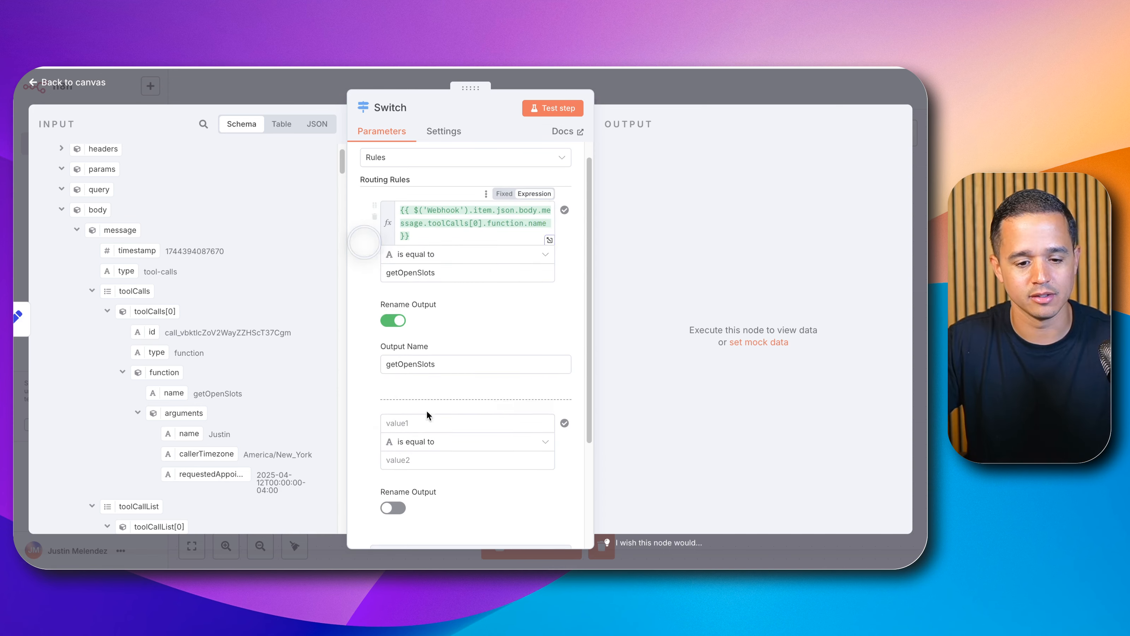
key("ctrl+v")
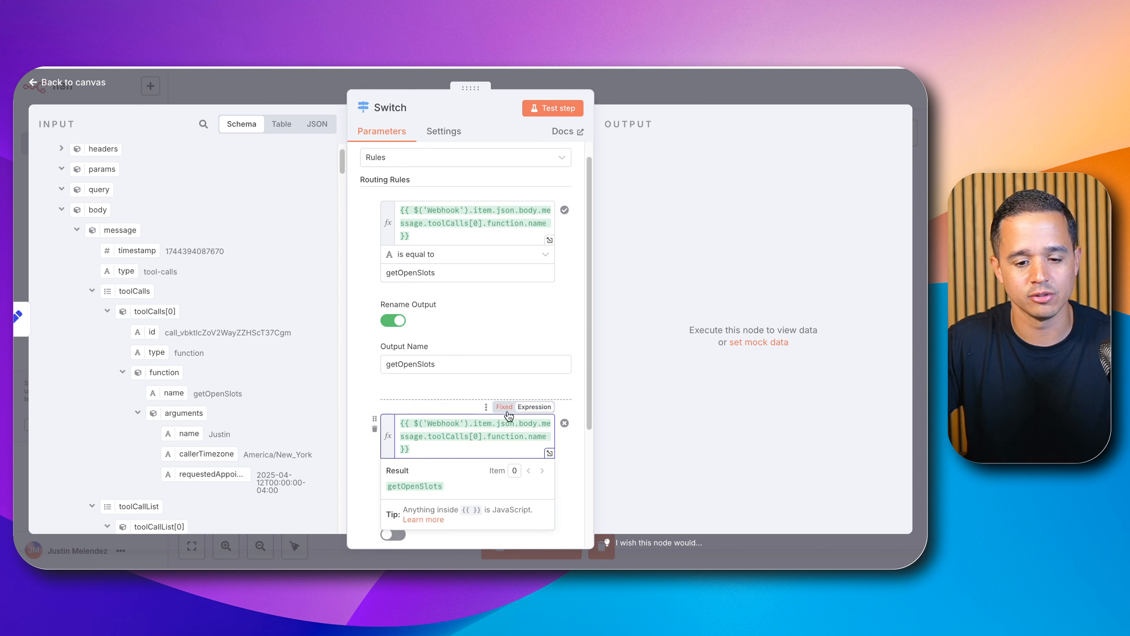
Step: Set the second rule's comparison value to bookAppointment
scroll(374, 408, "down", 4)
left_click(438, 398)
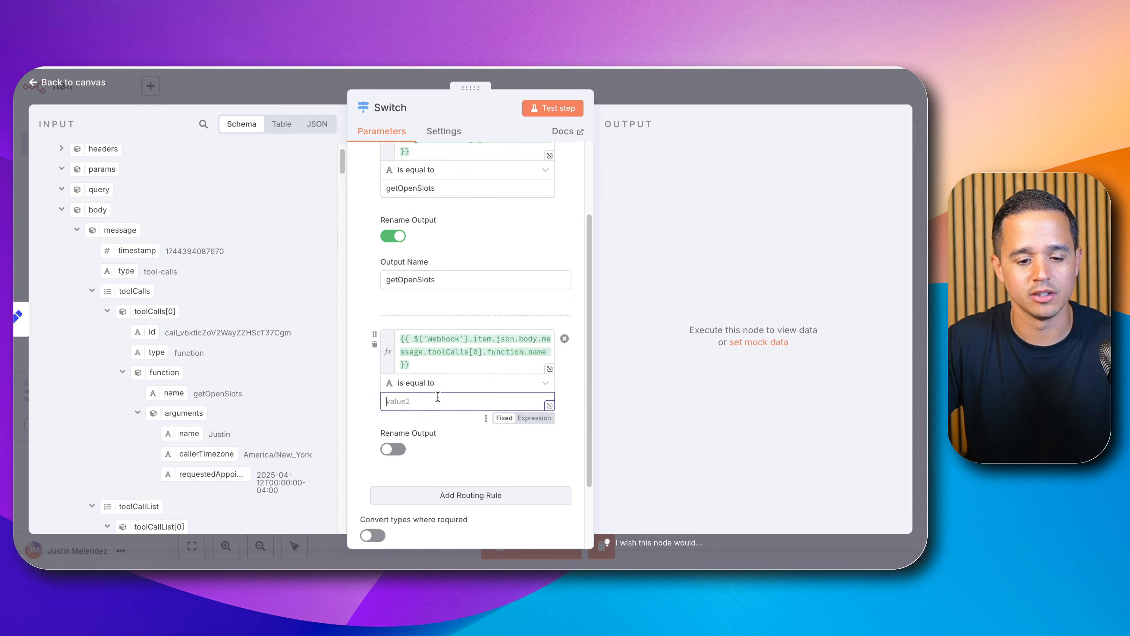
type("bookAppointment")
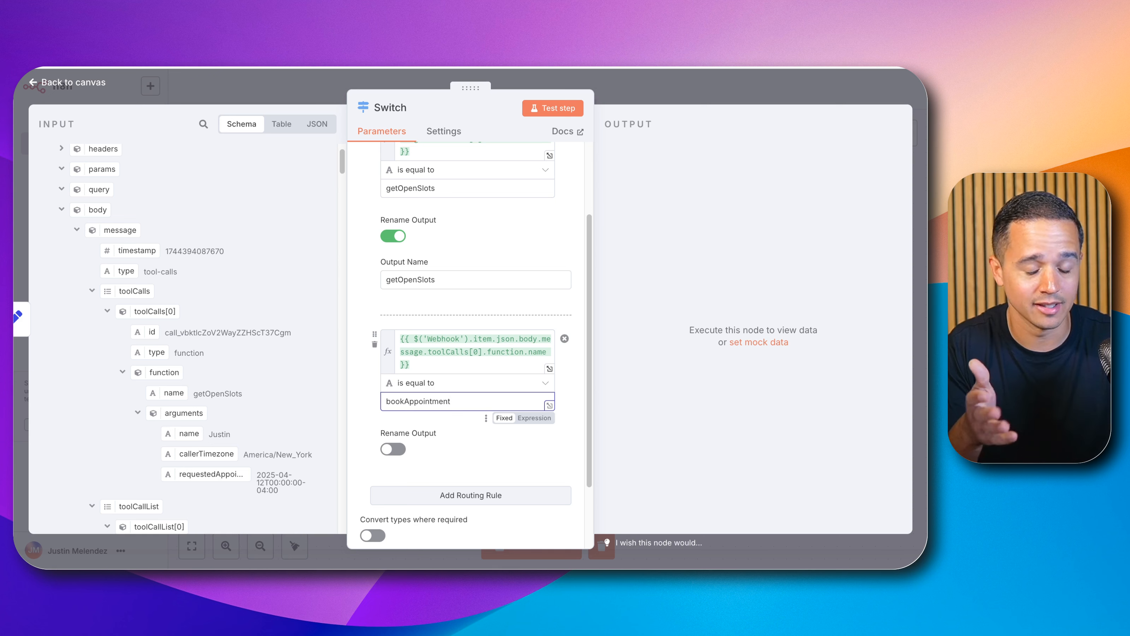
Step: Enable Rename Output for the second rule and name the output bookAppointment
left_click(414, 345)
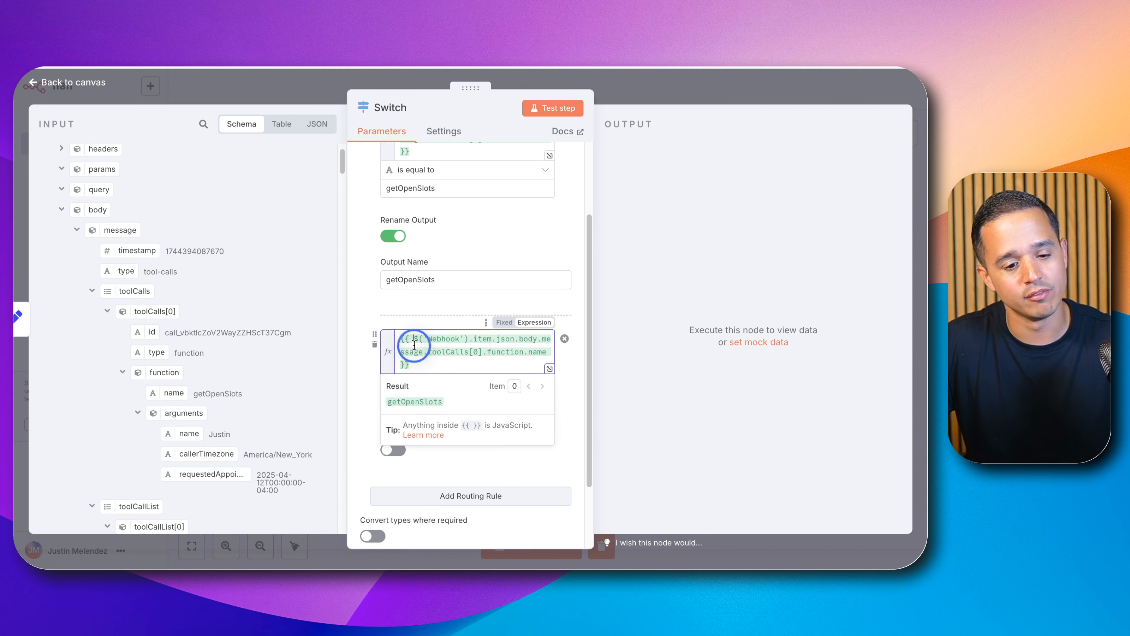
key("ctrl+a")
mouse_move(173, 393)
left_mouse_down()
mouse_move(156, 374)
mouse_move(456, 369)
mouse_move(266, 396)
mouse_move(174, 394)
left_mouse_up()
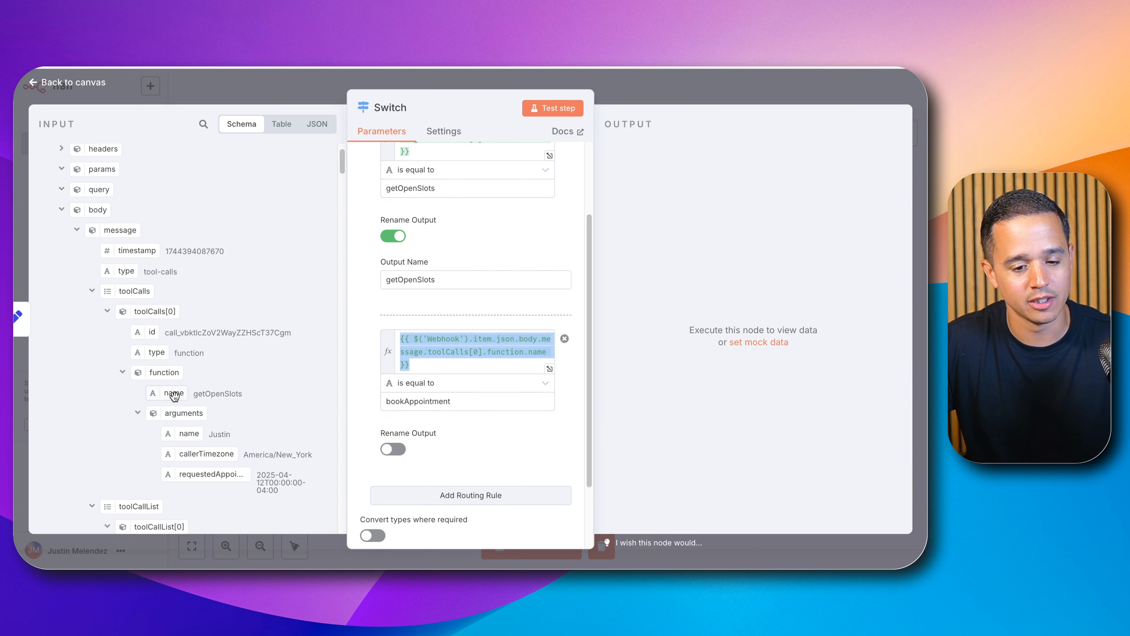
double_click(394, 401)
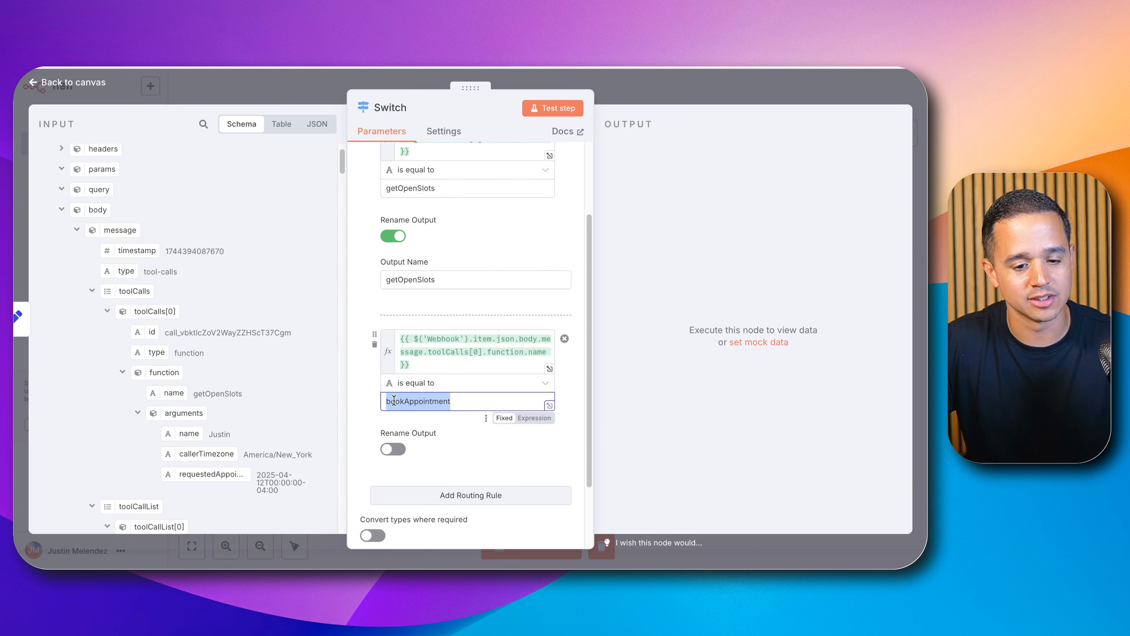
left_click(392, 448)
left_click(405, 489)
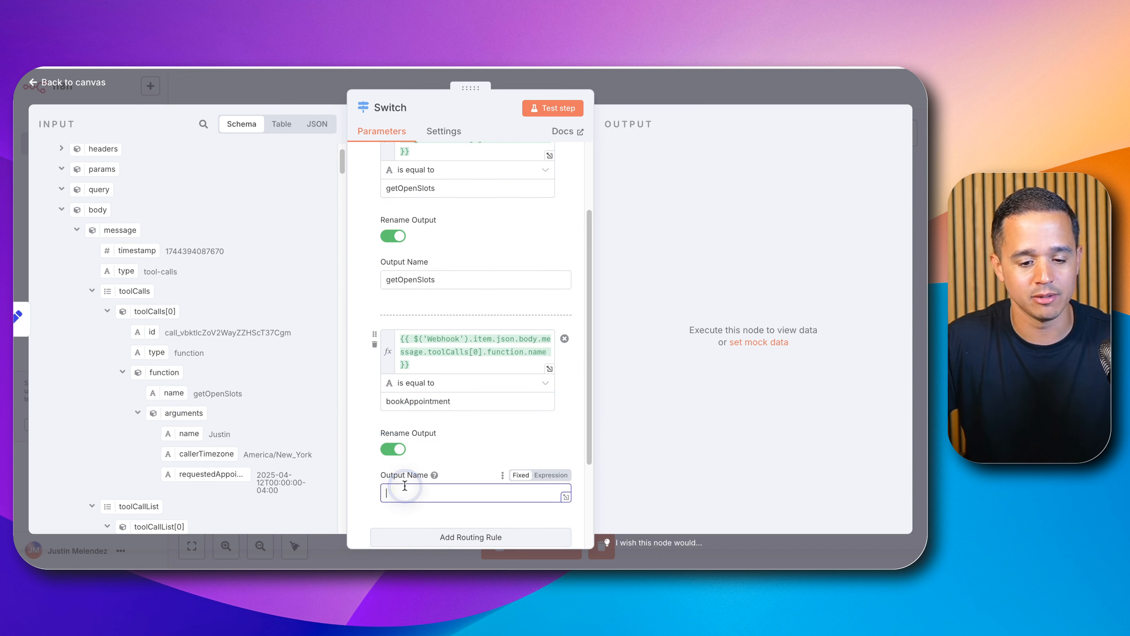
type("bookAppointment")
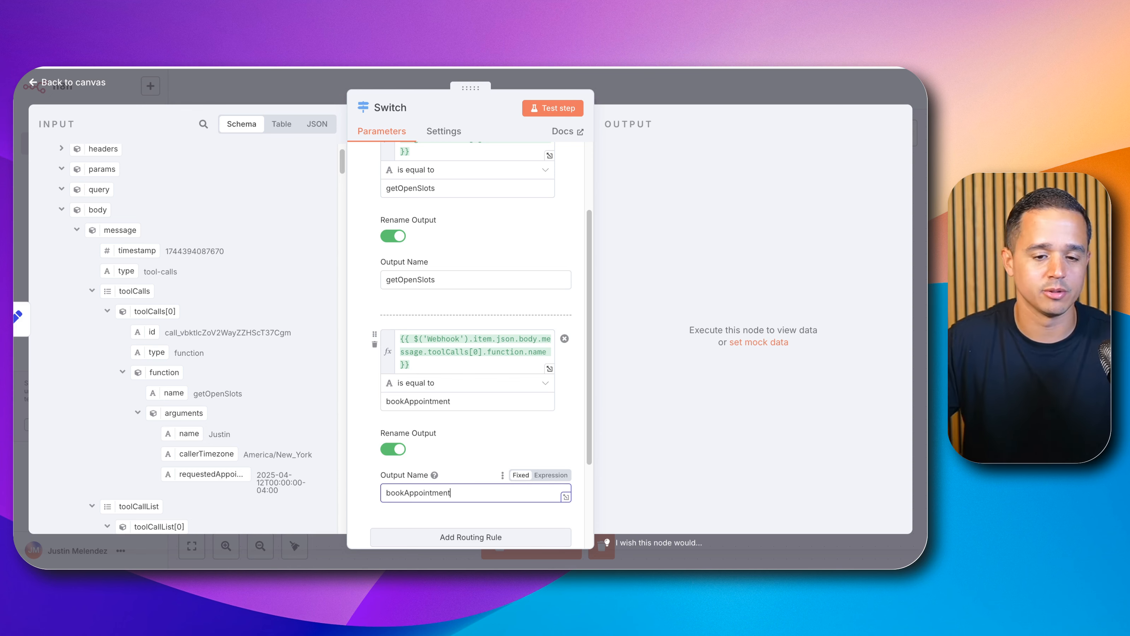
Step: Close the Switch node and run a test of the workflow
left_click(634, 102)
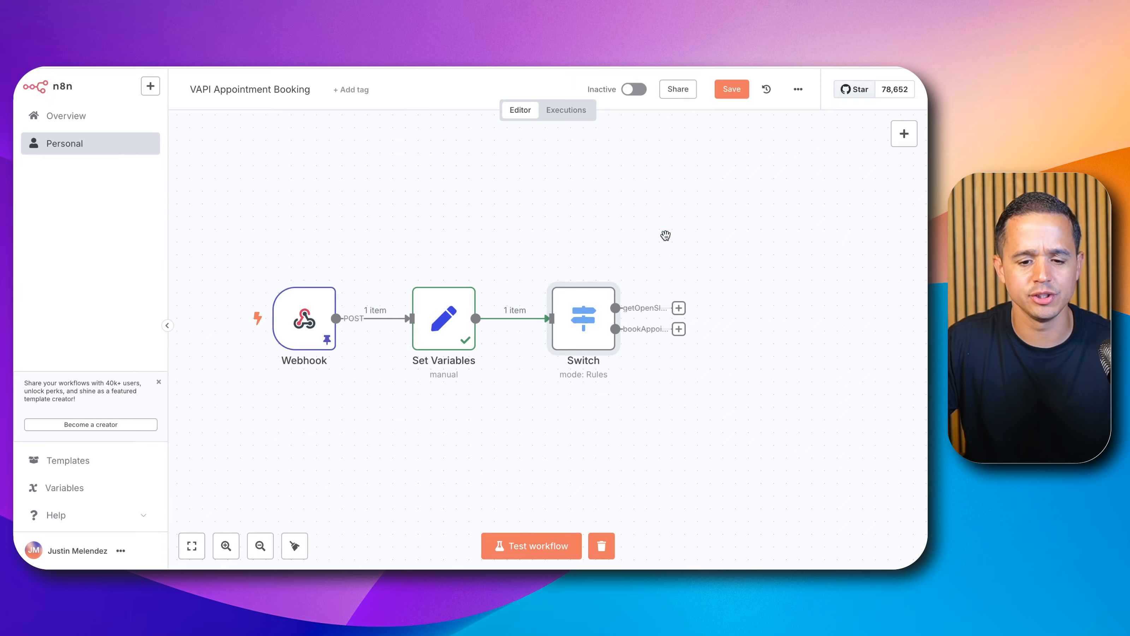
left_click_drag(664, 234, 504, 222)
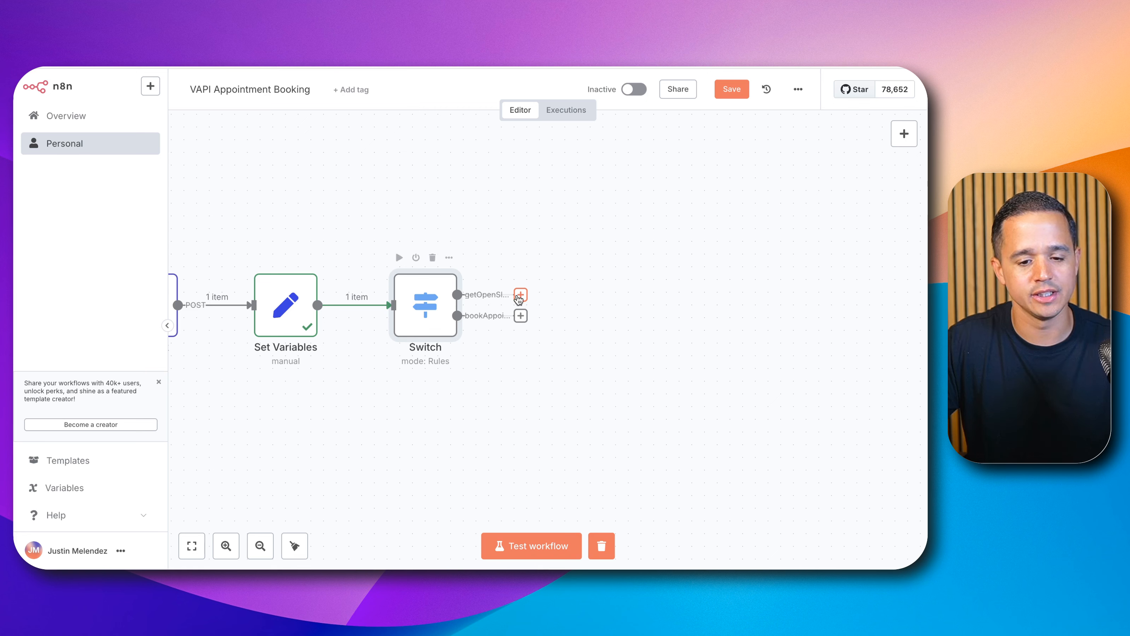
left_click(528, 546)
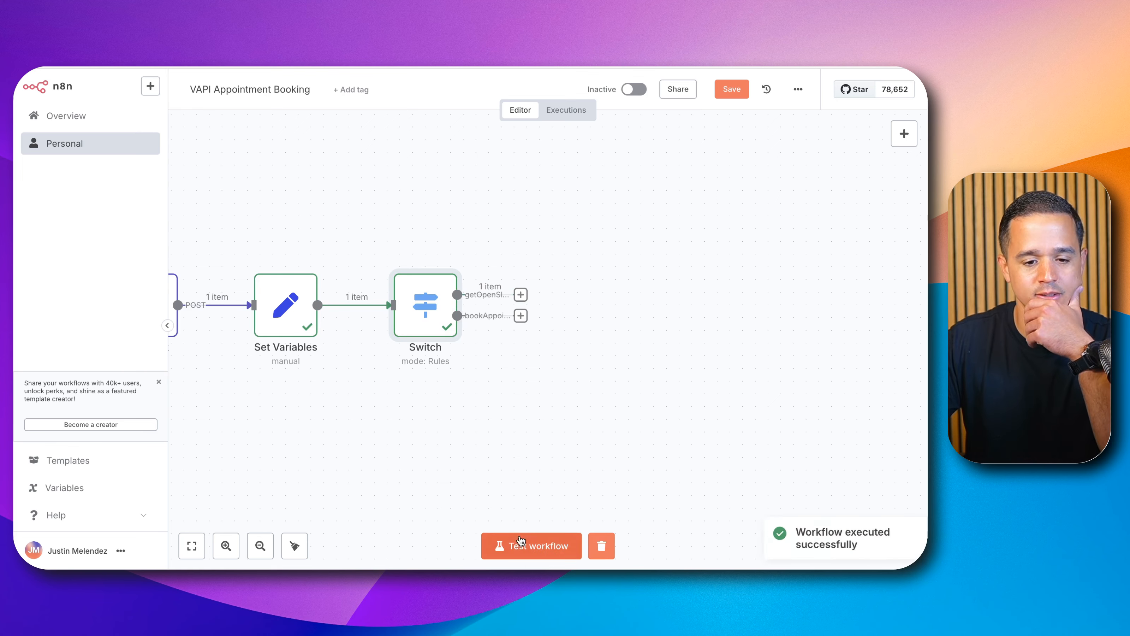
scroll(512, 285, "up", 2)
scroll(512, 285, "up", 3)
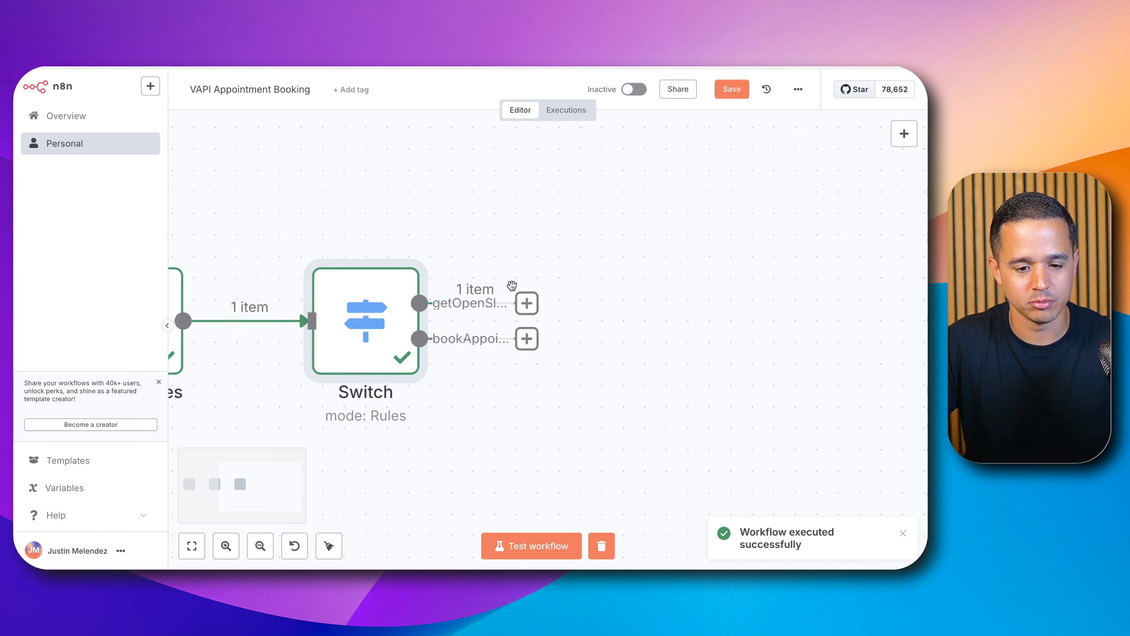
scroll(519, 307, "down", 5)
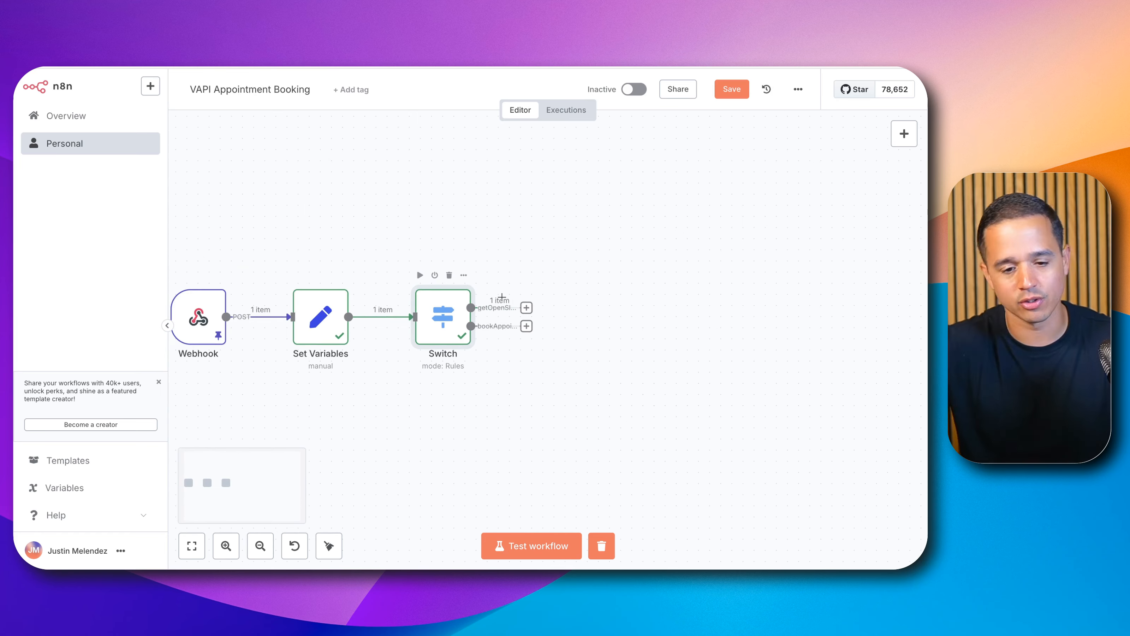
Step: Switch to the HighLevel Integrations API docs and search for "get slots" to open the Get Free Slots endpoint
scroll(502, 297, "down", 1)
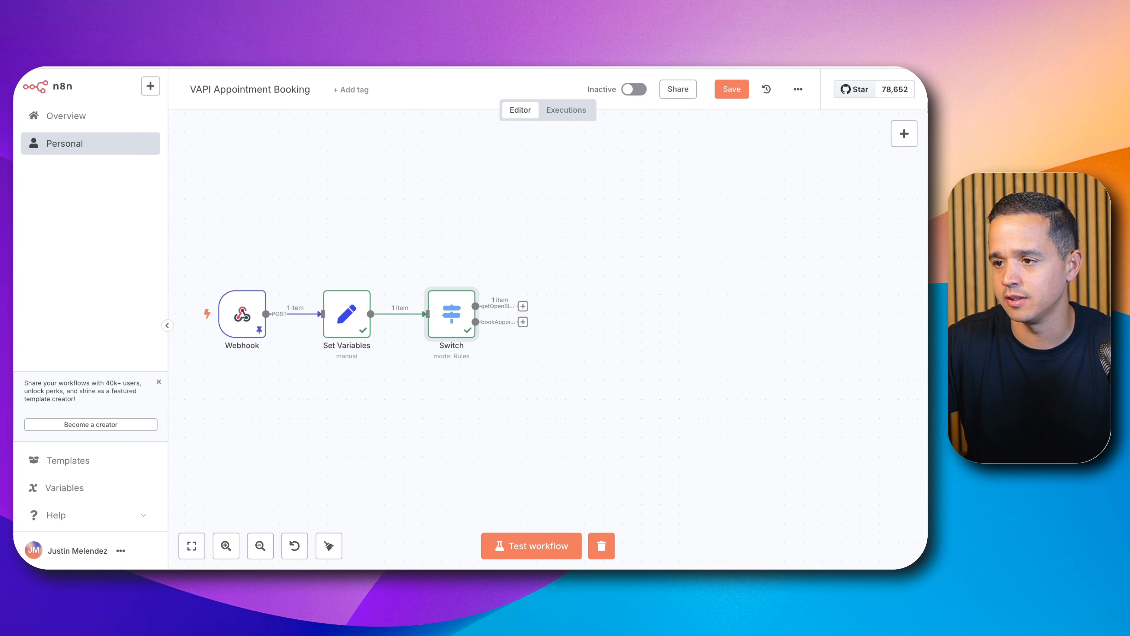
left_click_drag(921, 249, 730, 71)
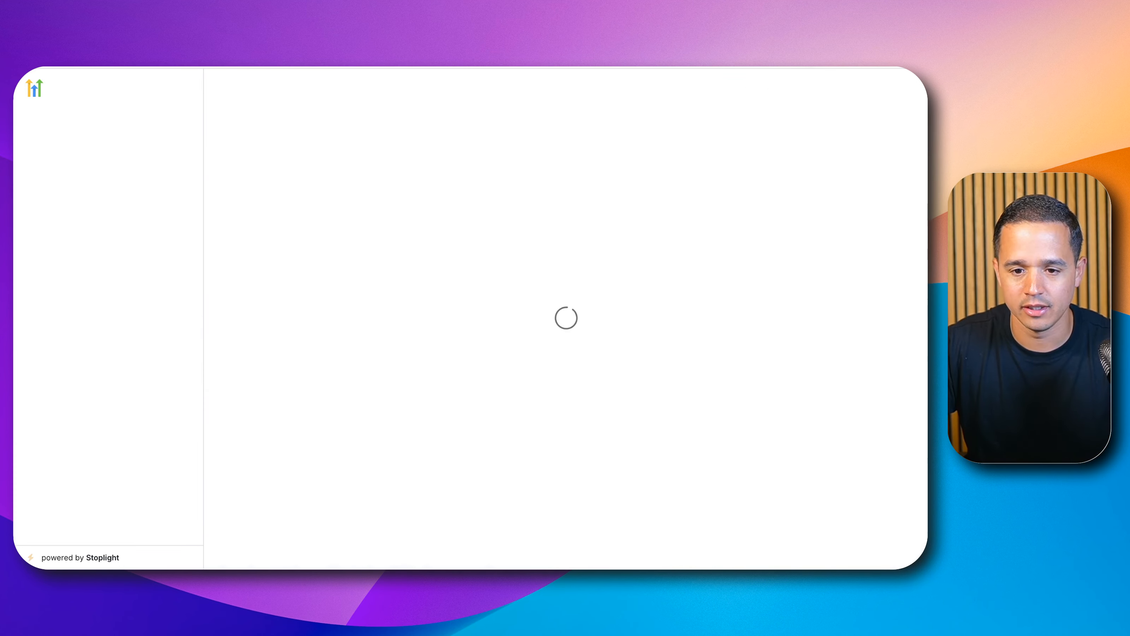
left_click(301, 86)
type("g")
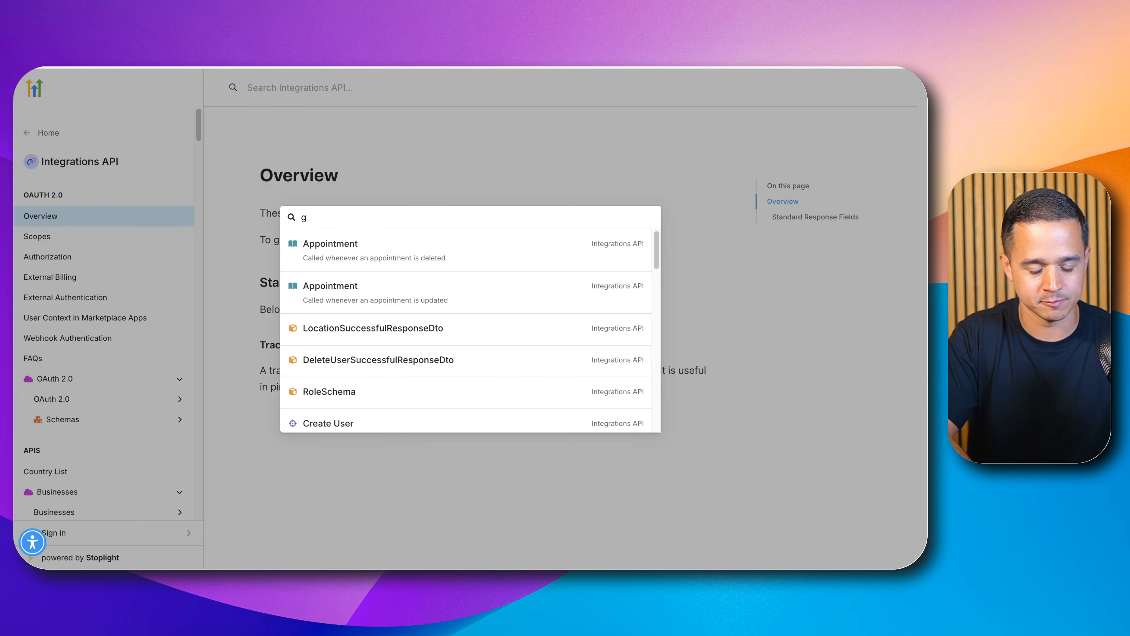
type("et open slot")
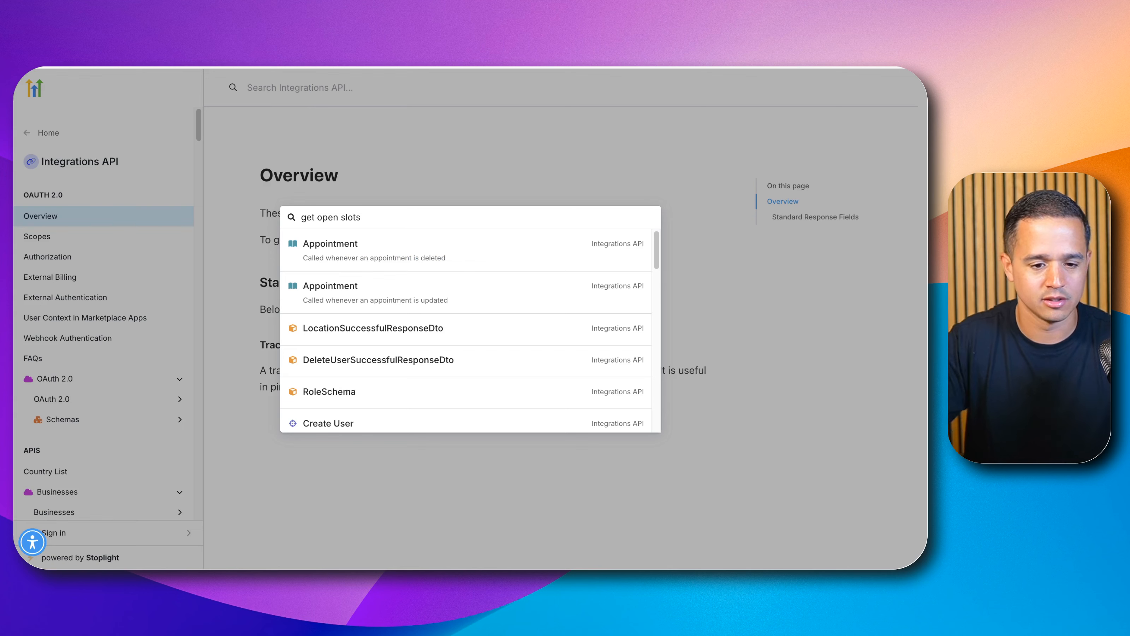
type("s")
double_click(328, 217)
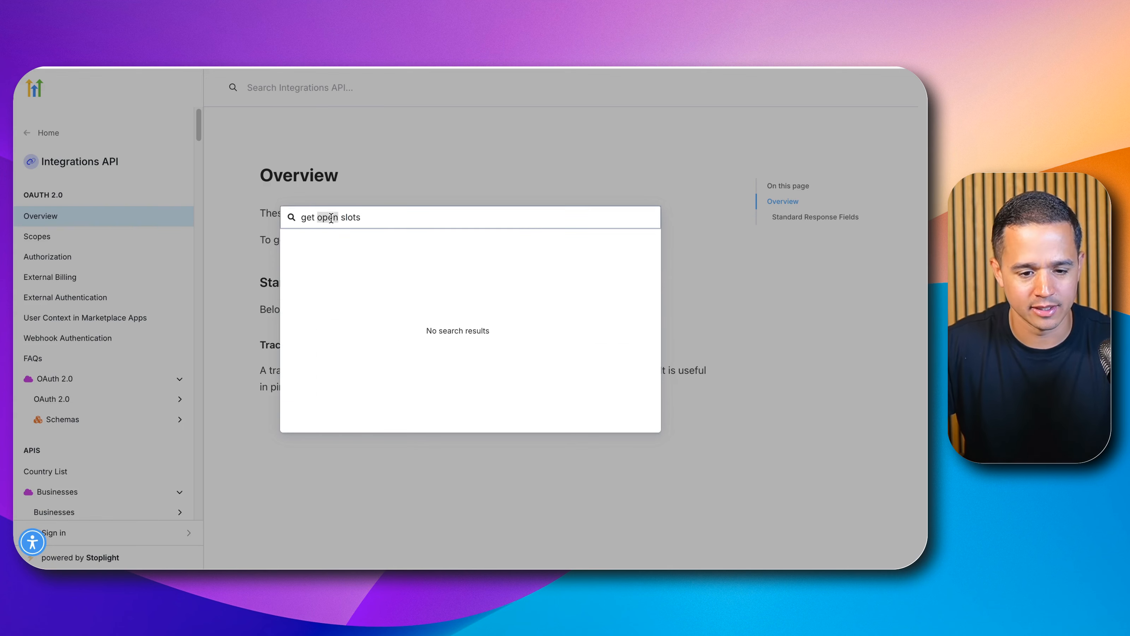
key("BackSpace")
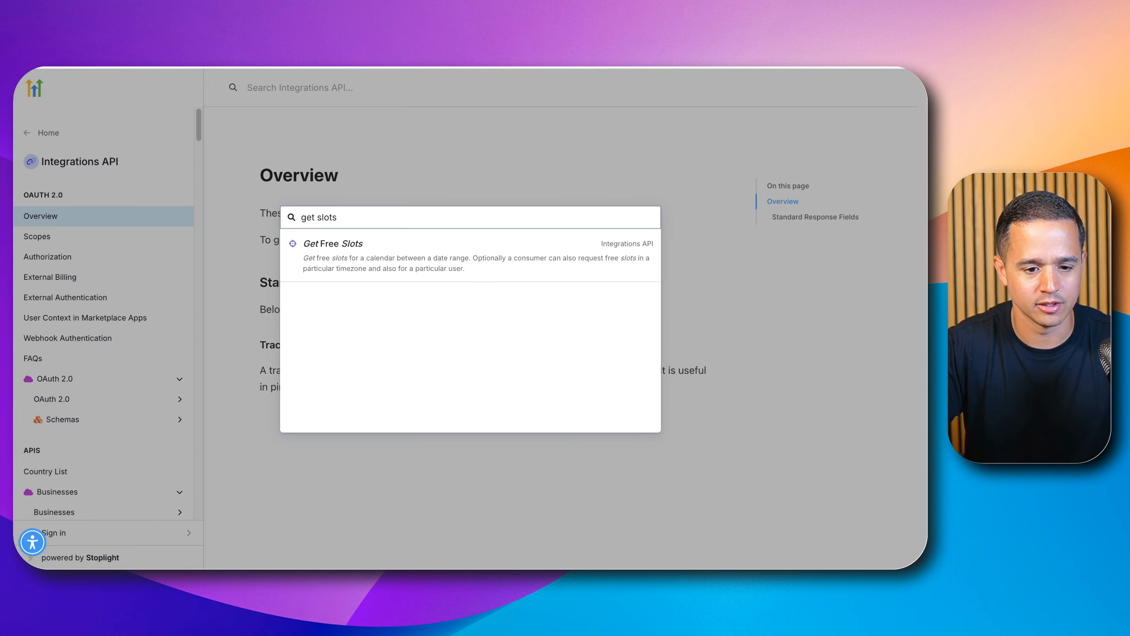
left_click(353, 245)
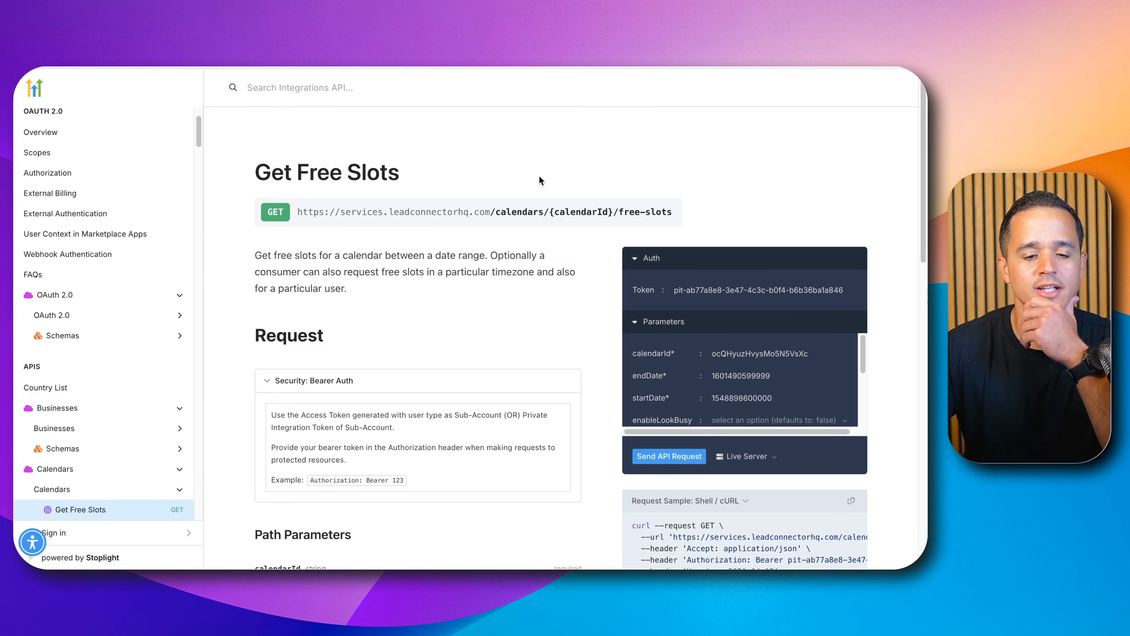
Step: Review the Get Free Slots request parameters, especially timezone, endDate and startDate and their example formats
scroll(538, 176, "down", 1)
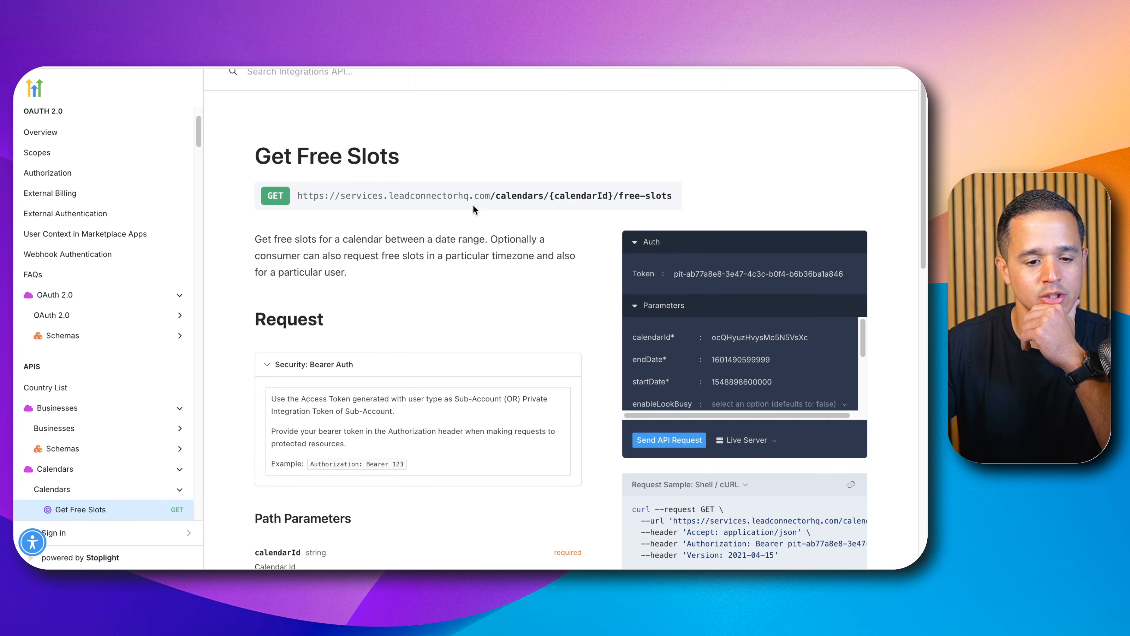
scroll(426, 273, "down", 5)
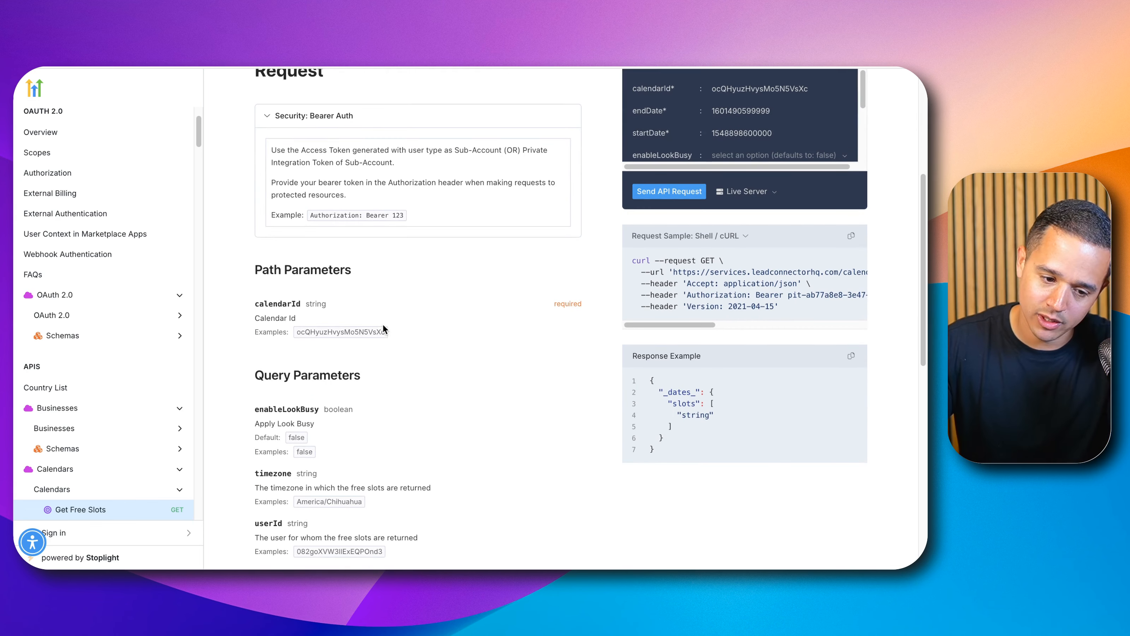
scroll(382, 328, "down", 7)
scroll(381, 327, "up", 4)
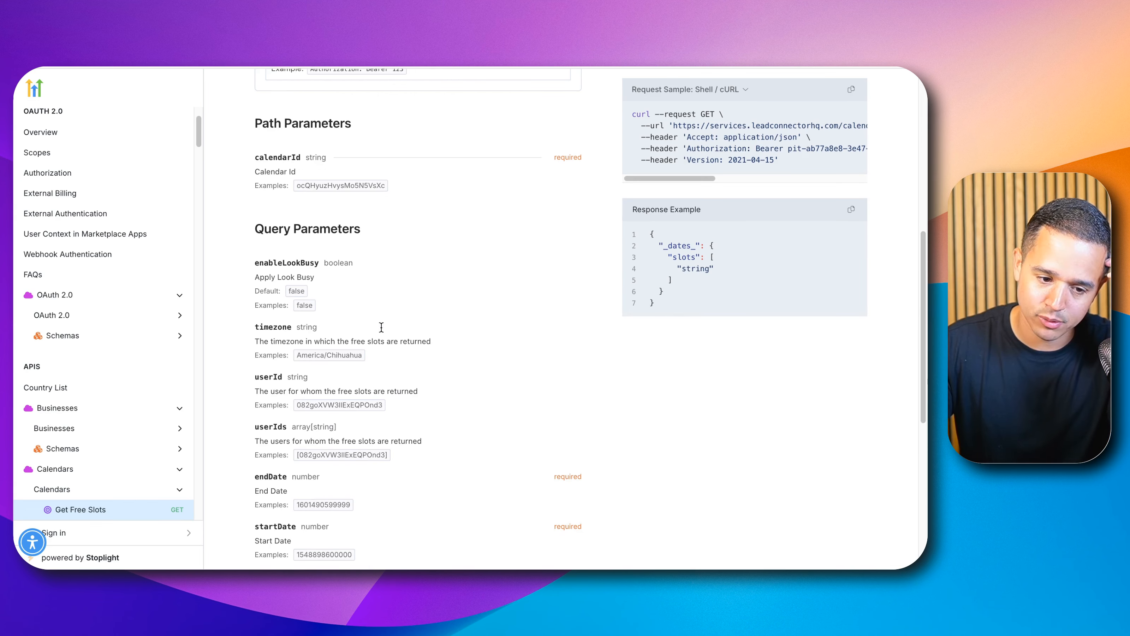
scroll(382, 327, "down", 3)
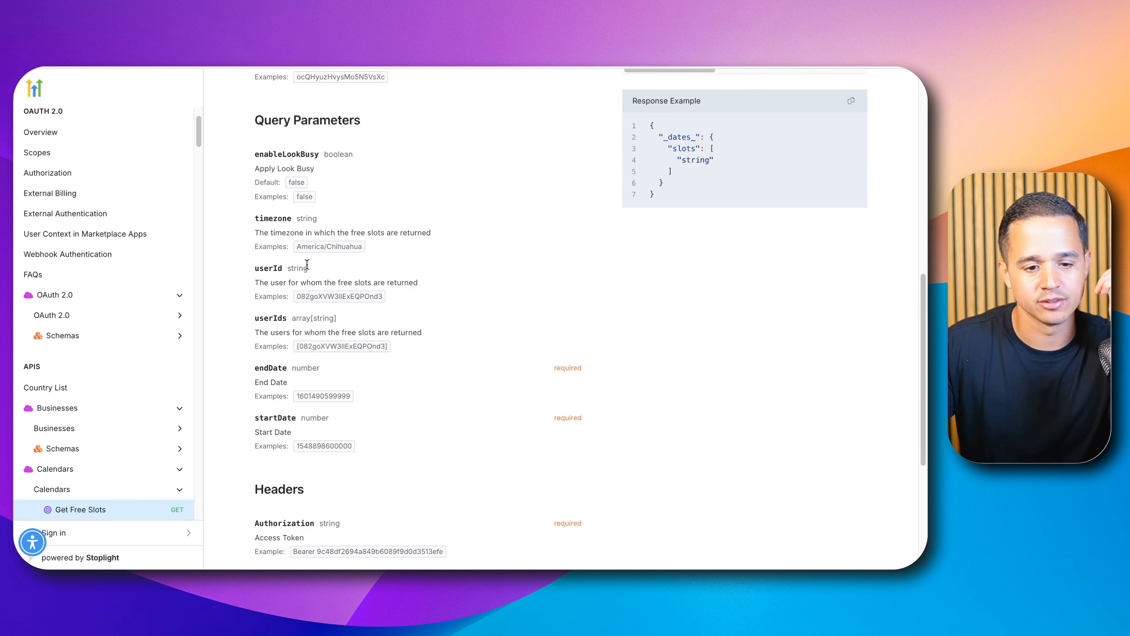
left_click(302, 244)
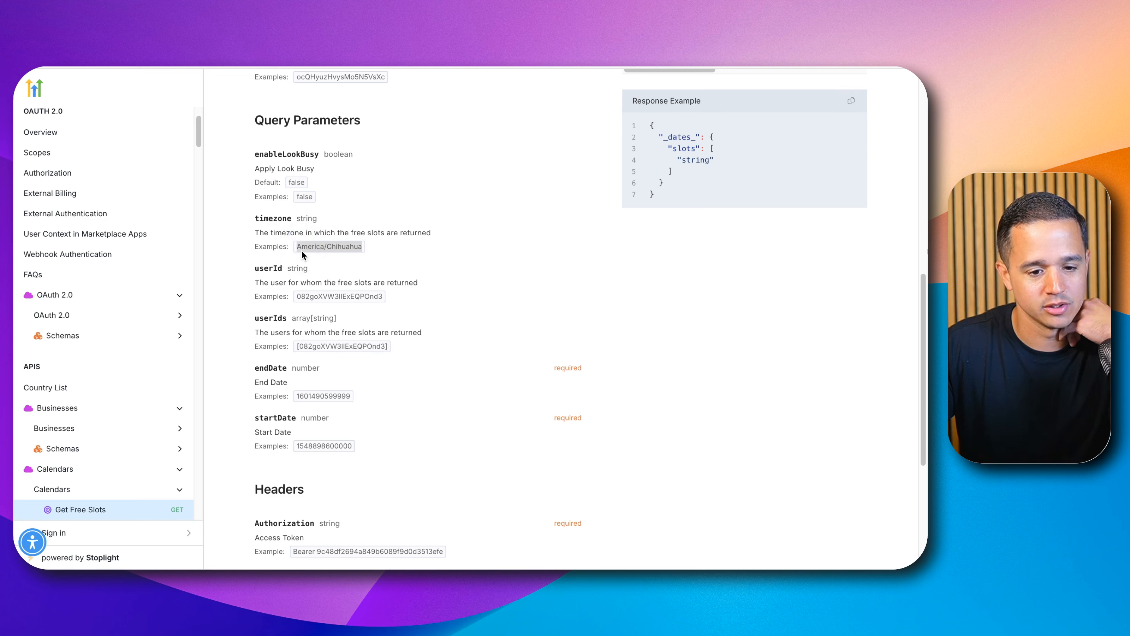
double_click(272, 218)
left_click(306, 245)
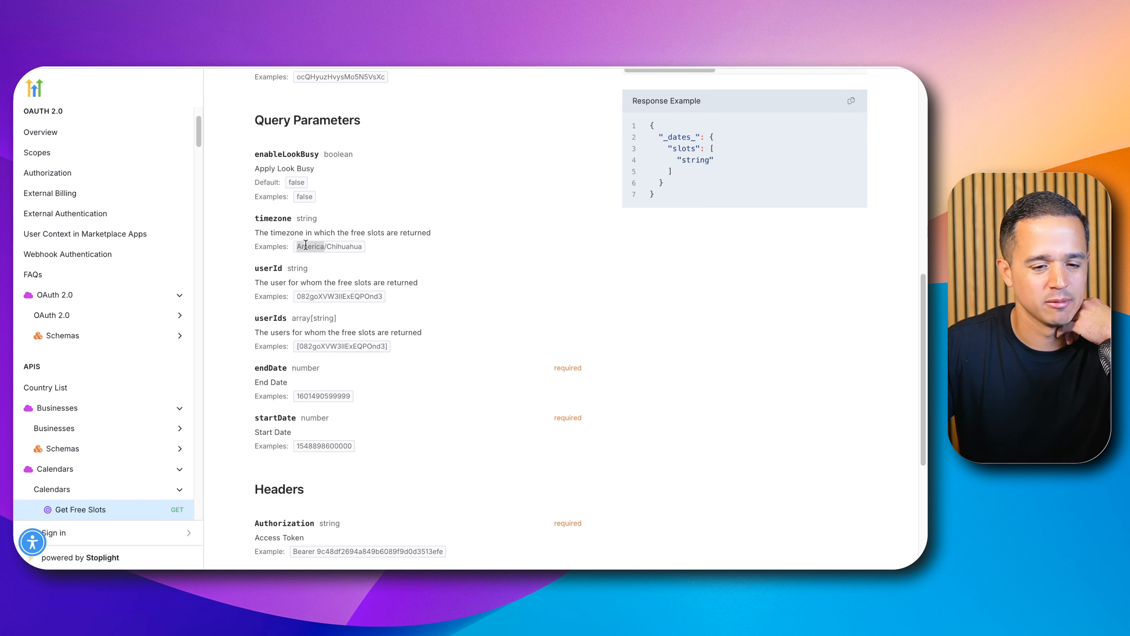
scroll(302, 245, "down", 7)
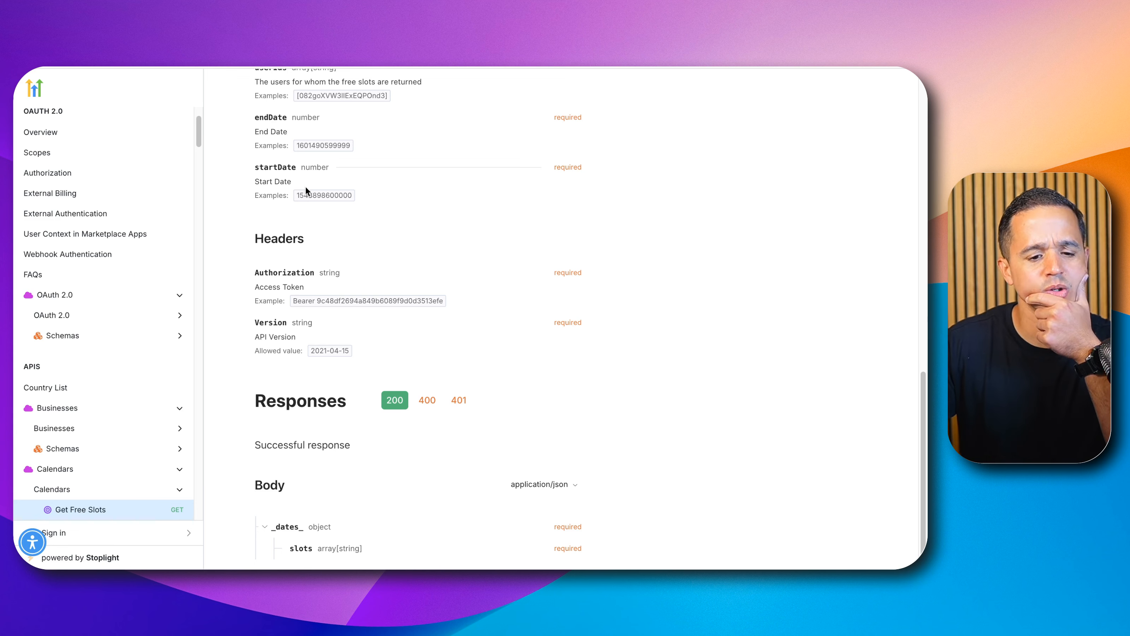
double_click(307, 196)
left_click(306, 198)
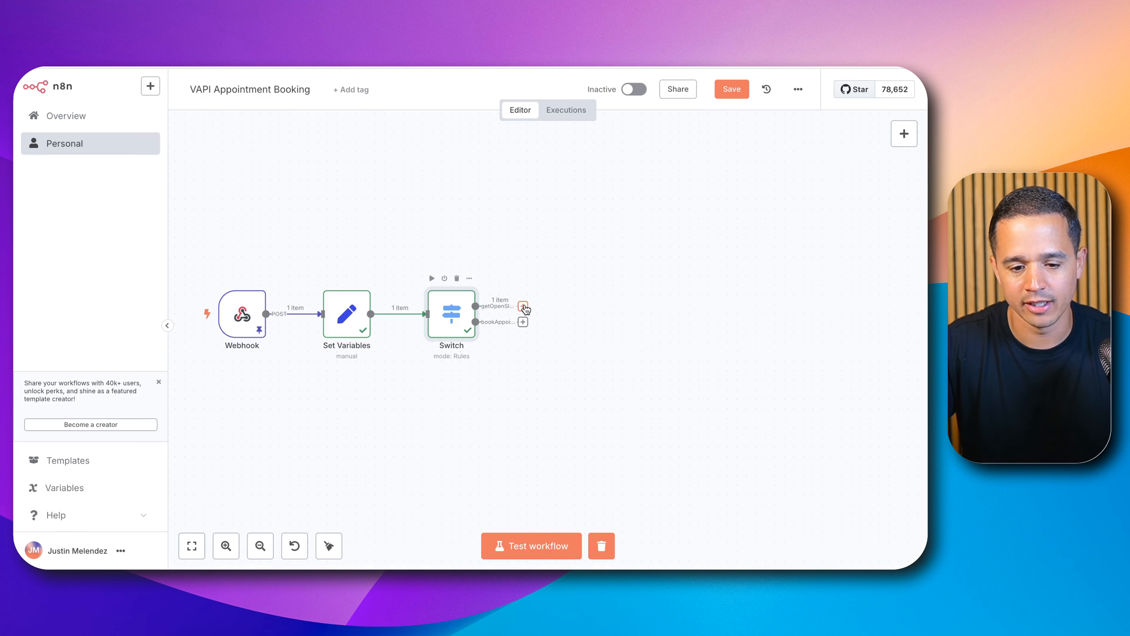
Step: Add a Date & Time node with the Format A Date action after the Switch's getOpenSlots output
left_click(523, 306)
type("date")
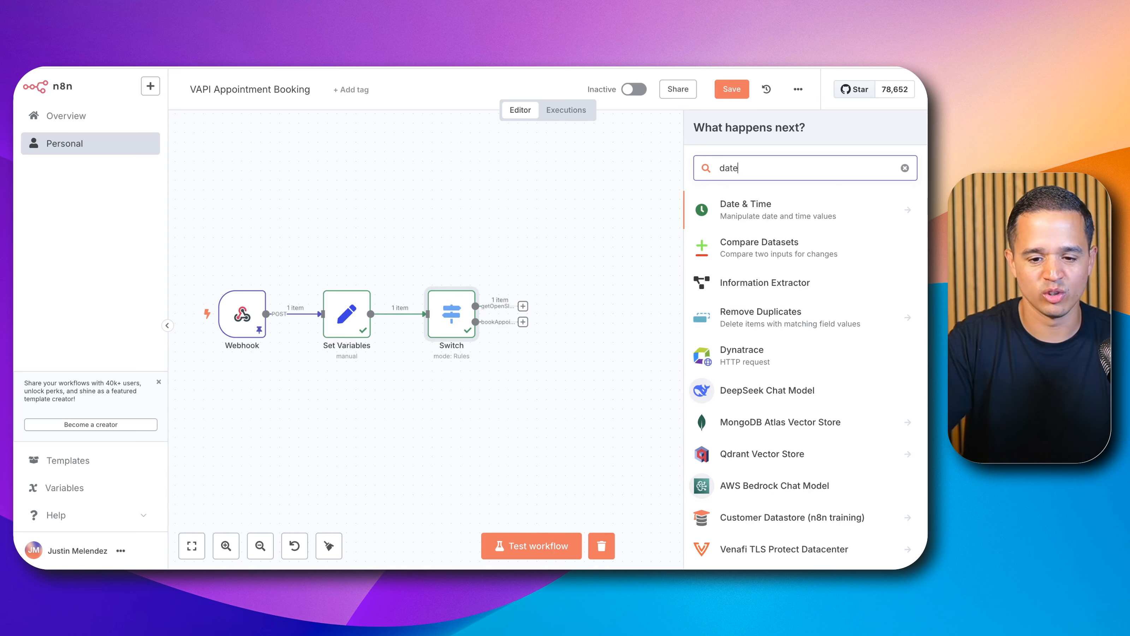
left_click(796, 222)
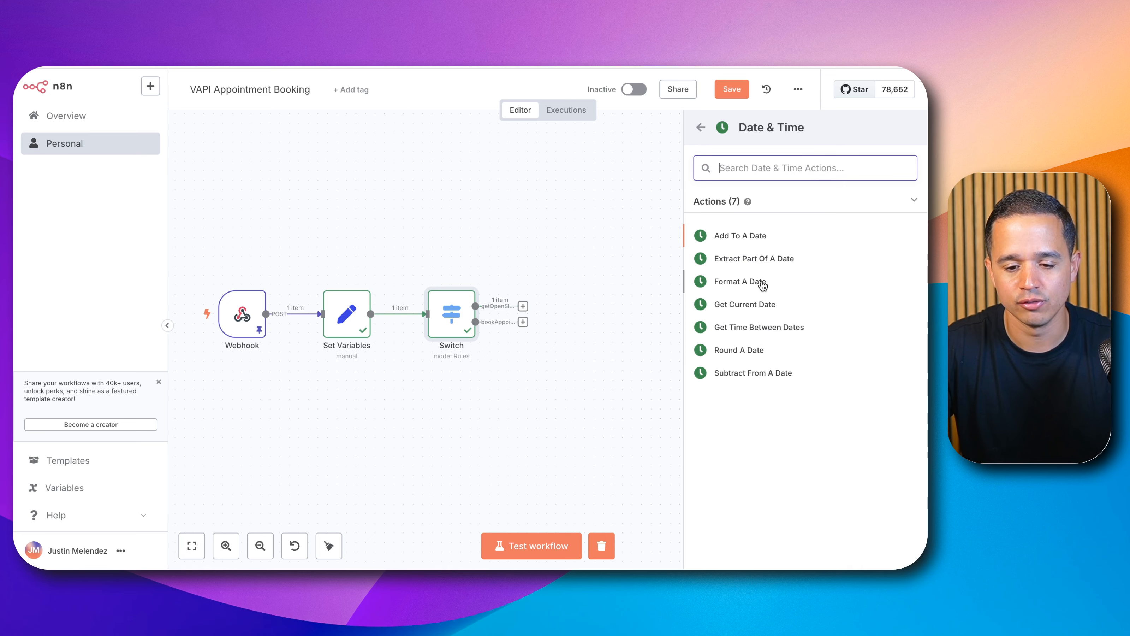
left_click(762, 283)
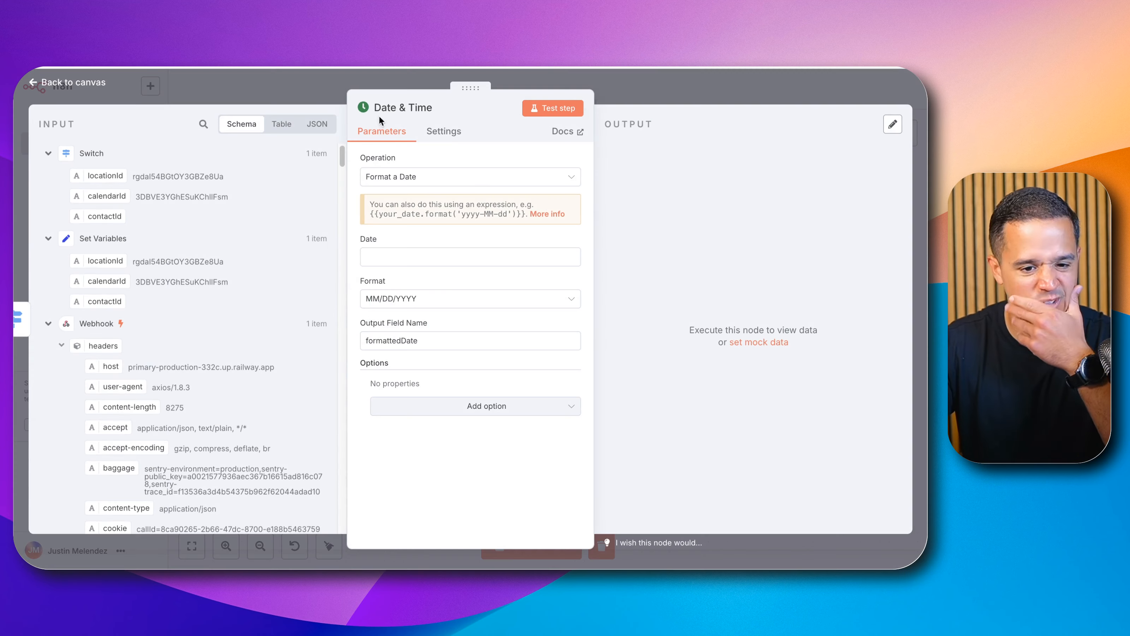
Step: Rename the Date & Time node to startTime
left_click(439, 108)
left_click_drag(501, 101, 455, 101)
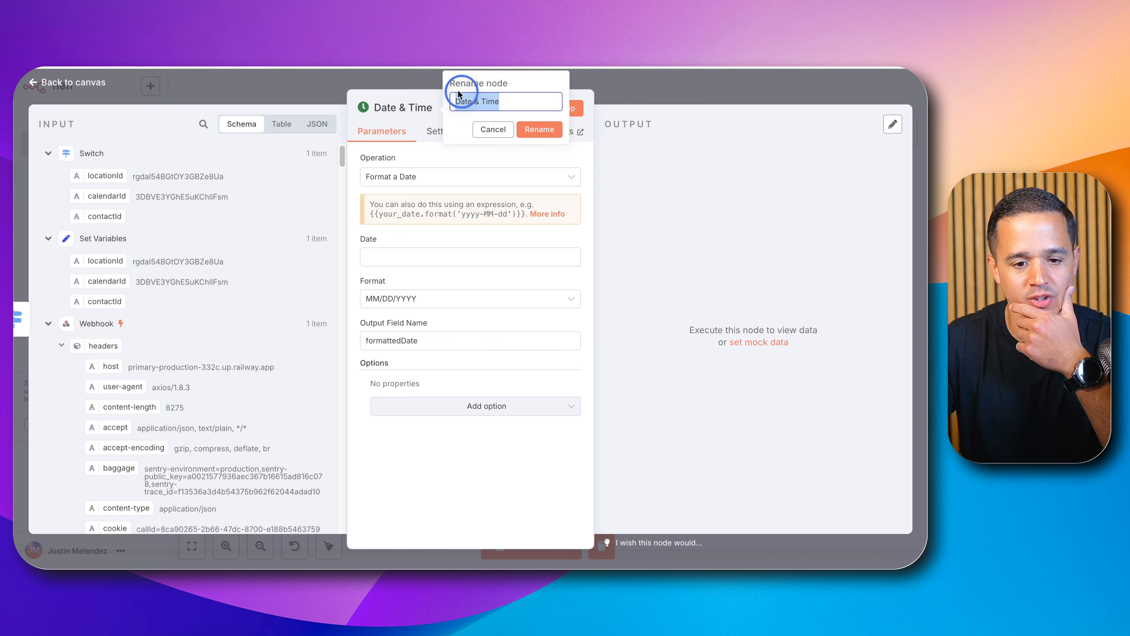
type("startTime")
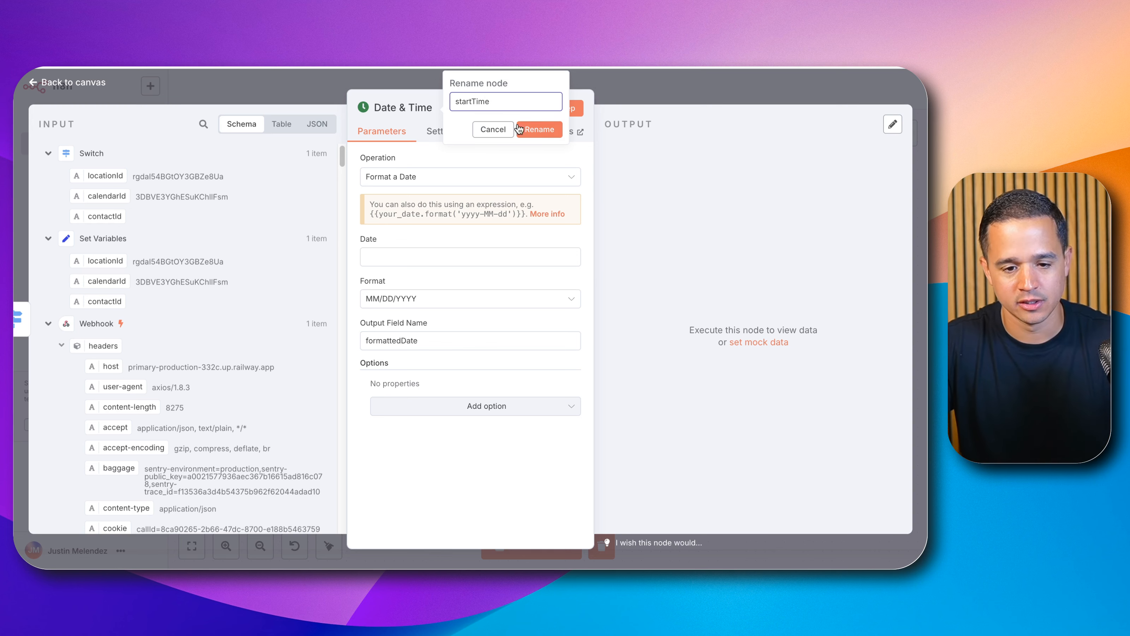
left_click(545, 132)
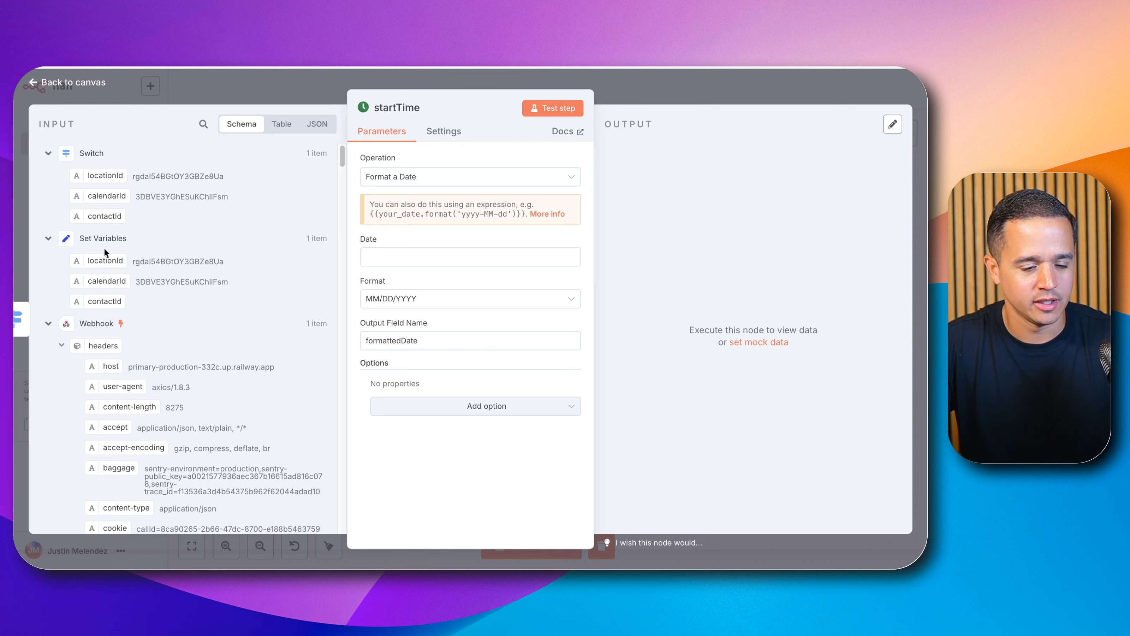
Step: Map the webhook's requestedAppointment tool-call argument into the node's Date field
scroll(120, 269, "down", 3)
scroll(121, 271, "down", 15)
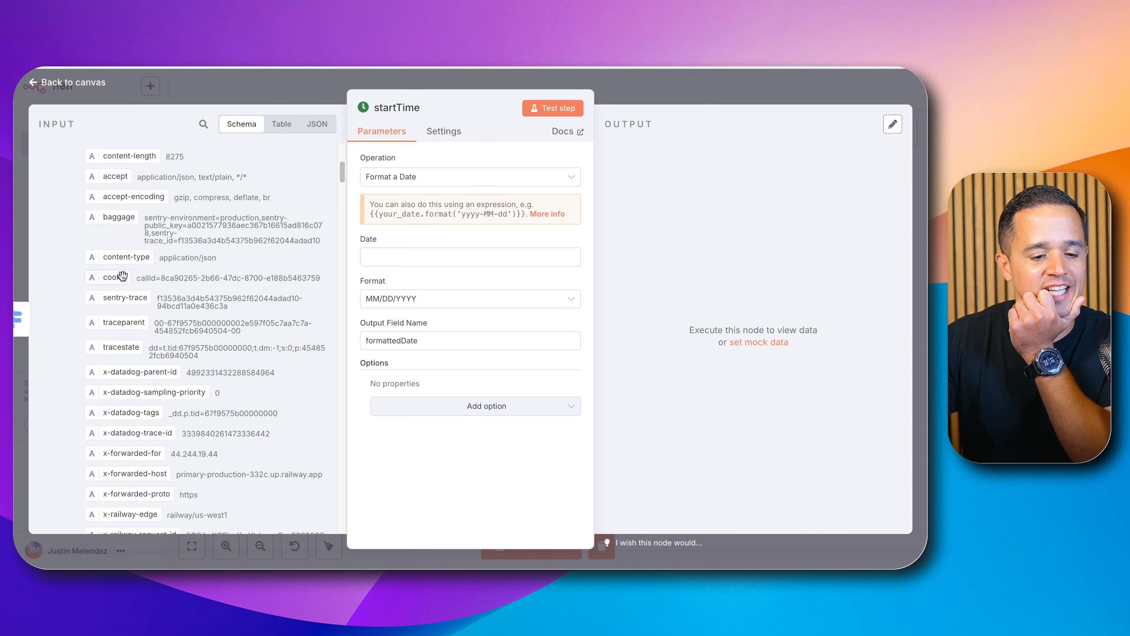
scroll(127, 282, "down", 1)
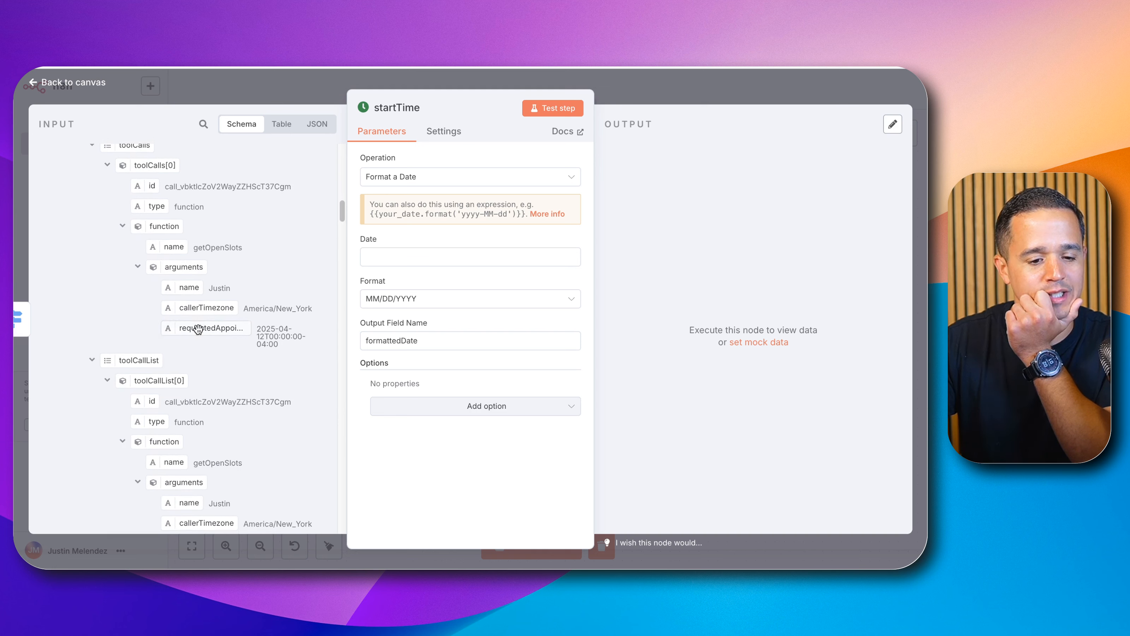
left_click_drag(198, 331, 422, 263)
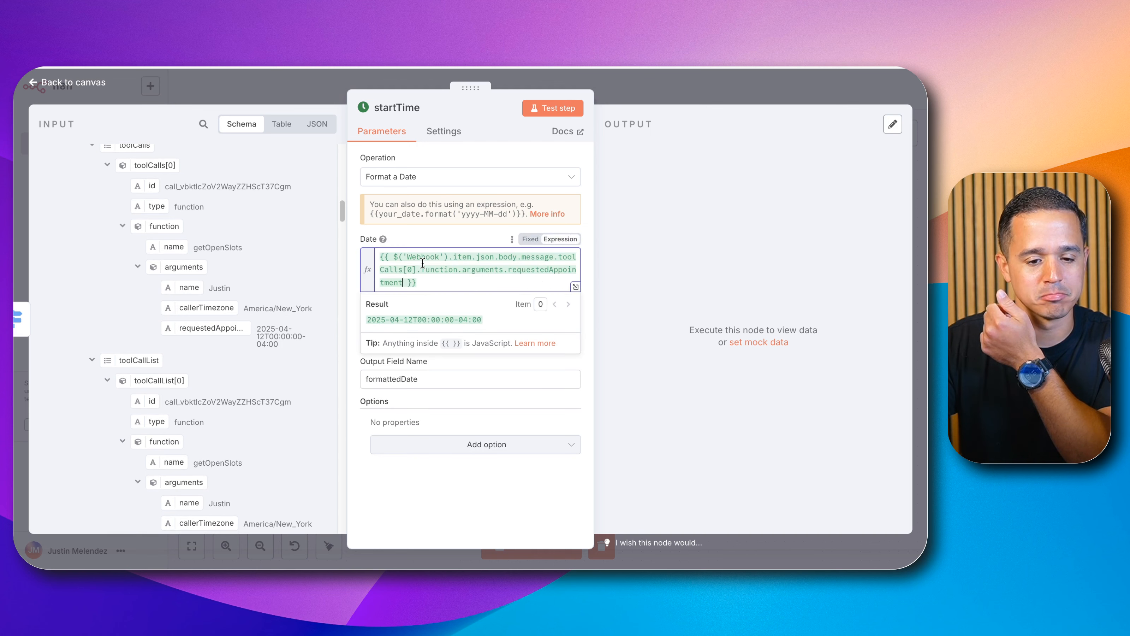
Step: Set the date Format to Unix Ms Timestamp
left_click(353, 238)
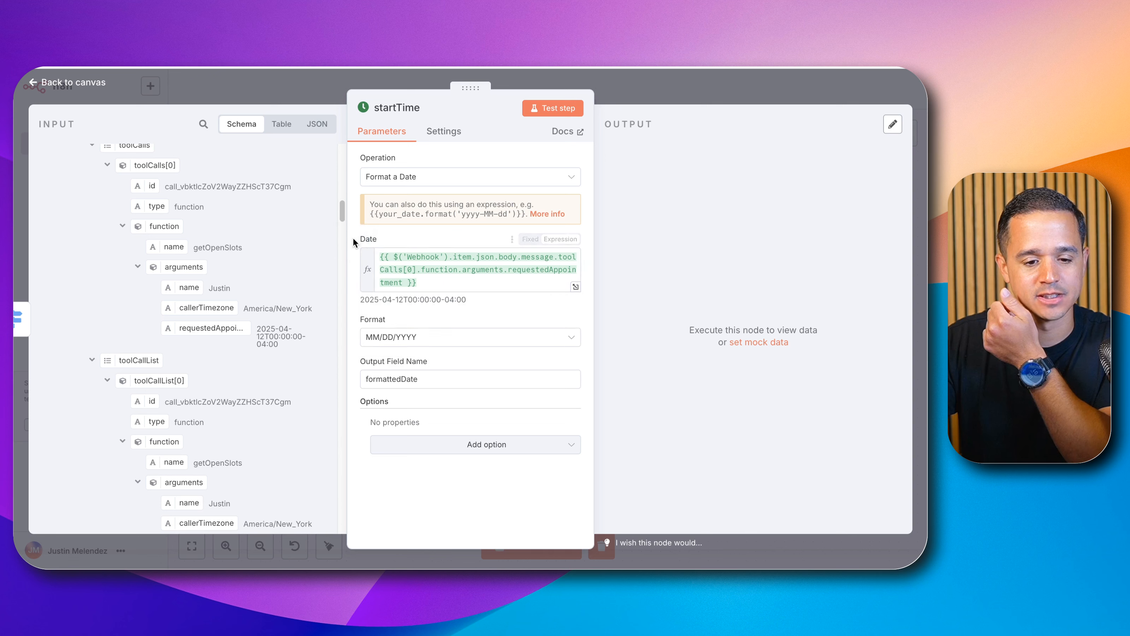
left_click(391, 337)
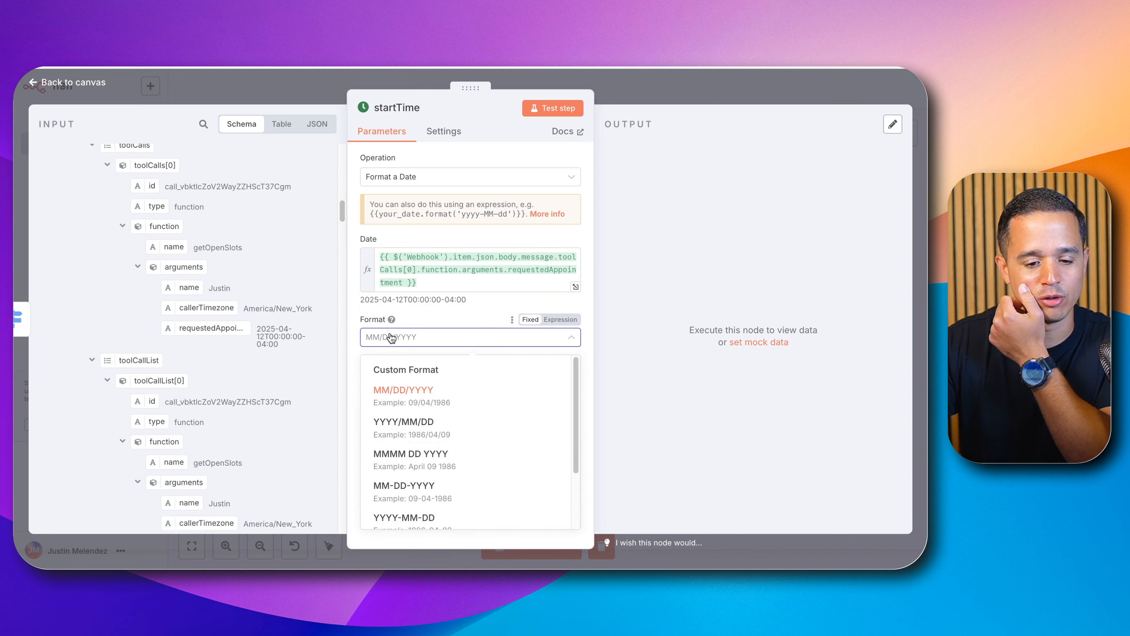
scroll(407, 411, "down", 2)
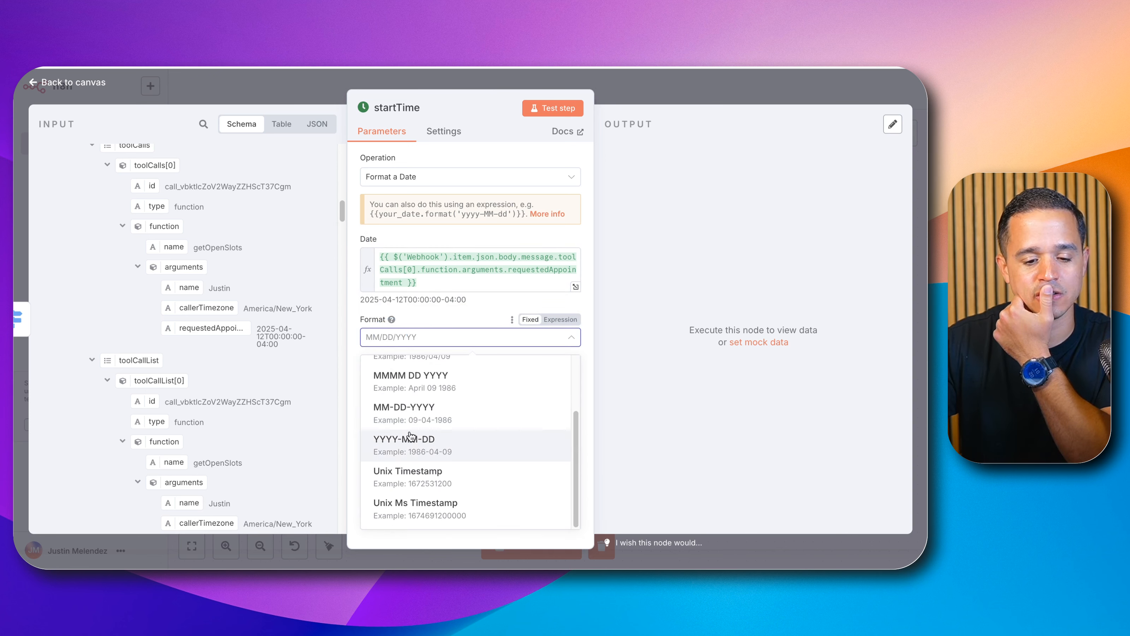
left_click(409, 512)
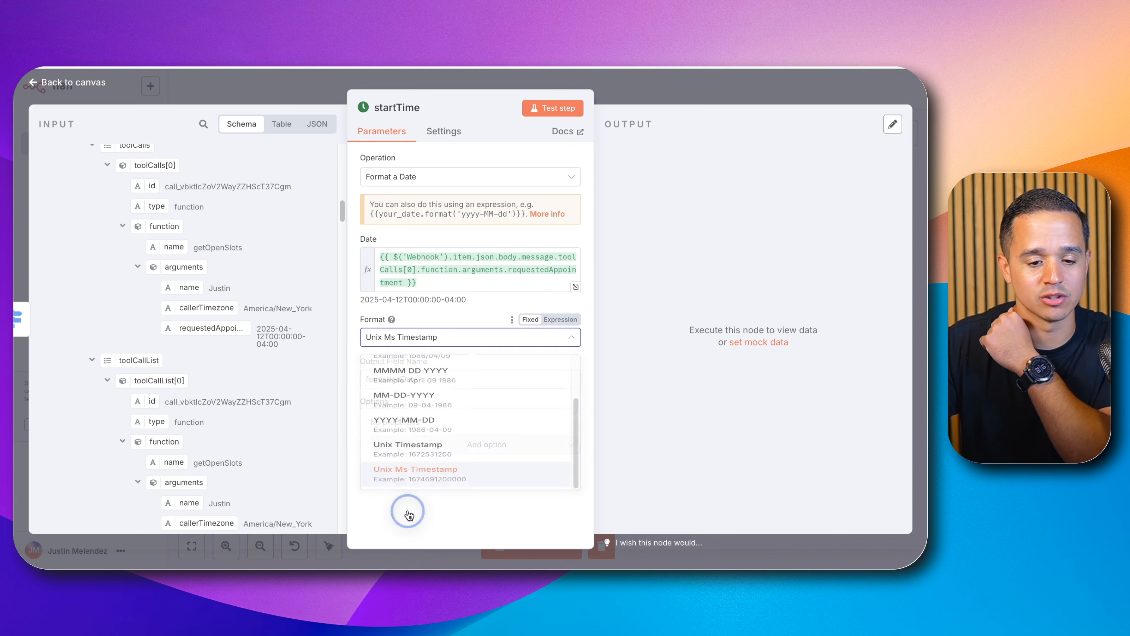
Step: Set the output field name to startDate, copying the parameter name from the API docs, and test the step
double_click(375, 378)
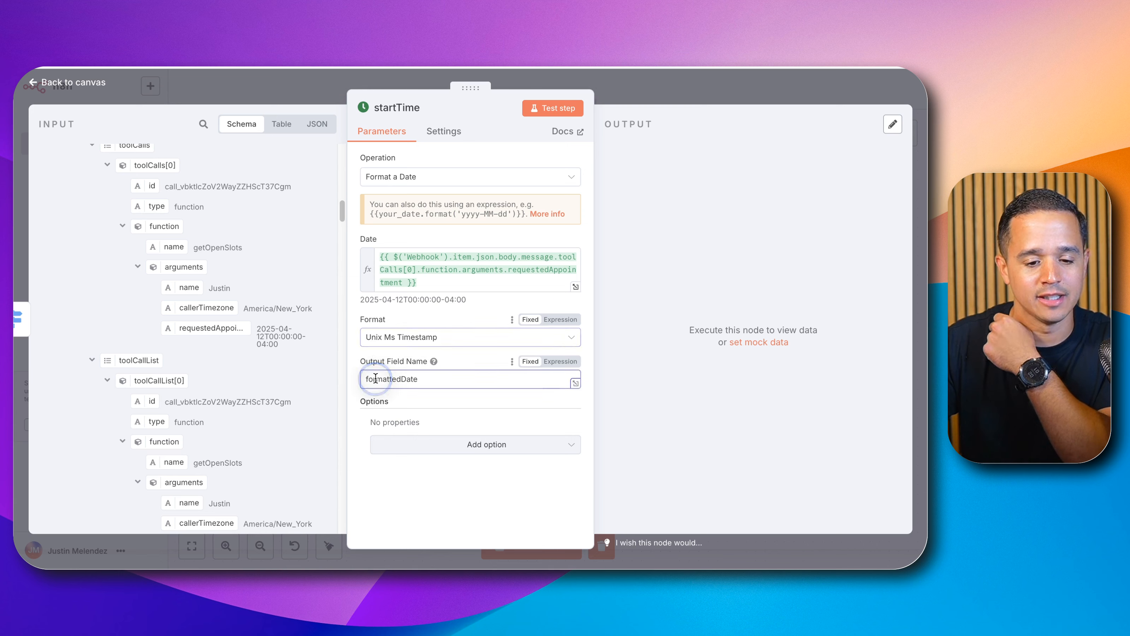
type("sta")
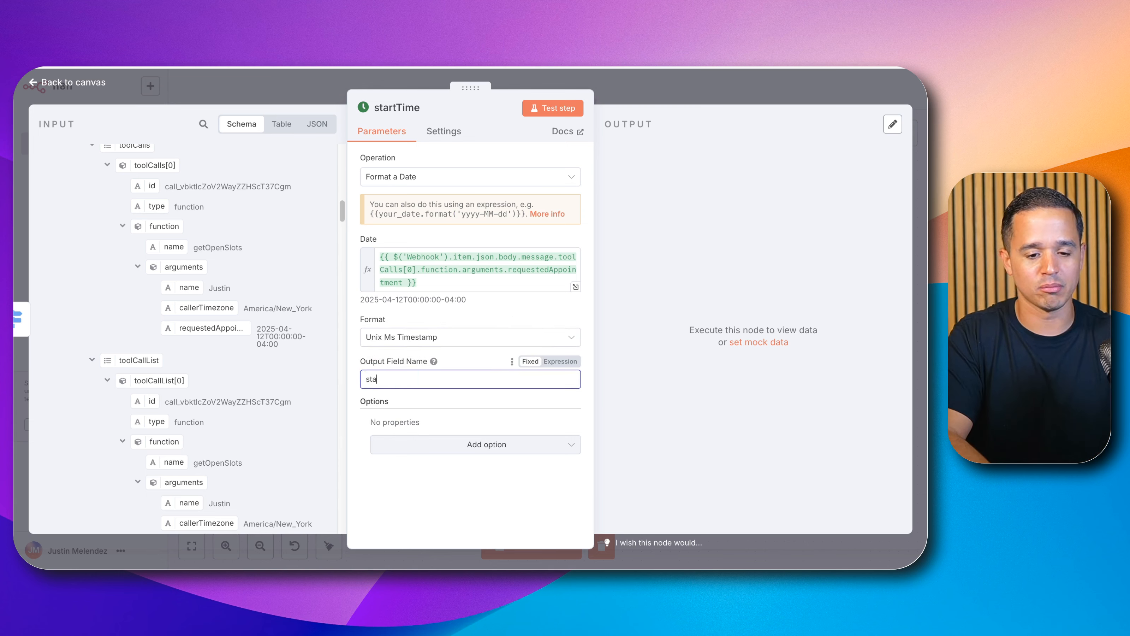
type("rtTi")
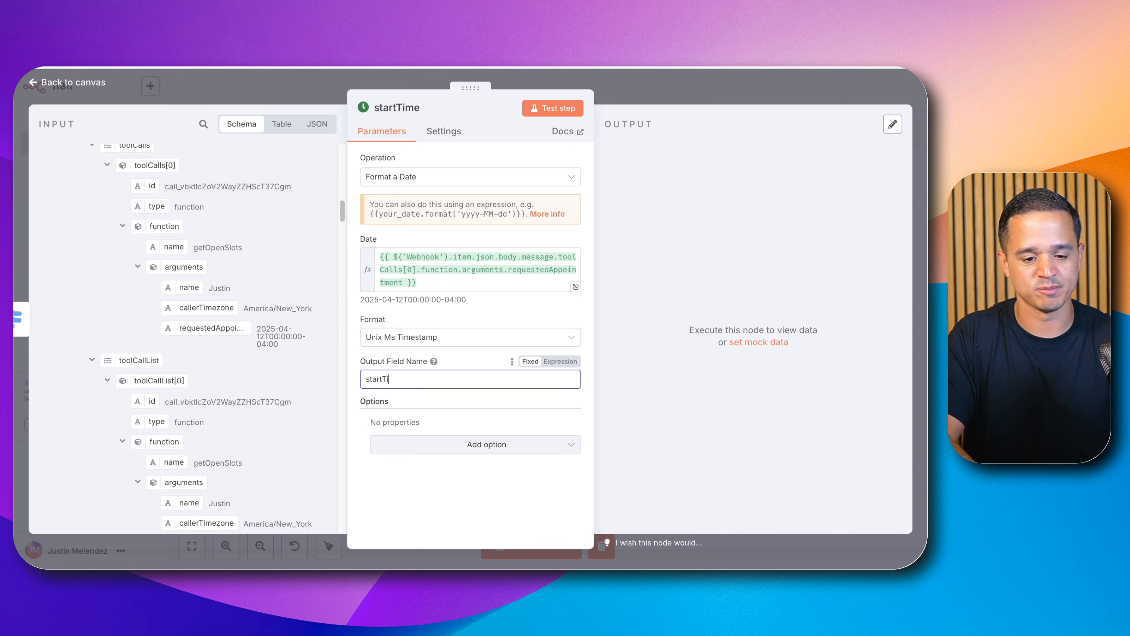
type("me")
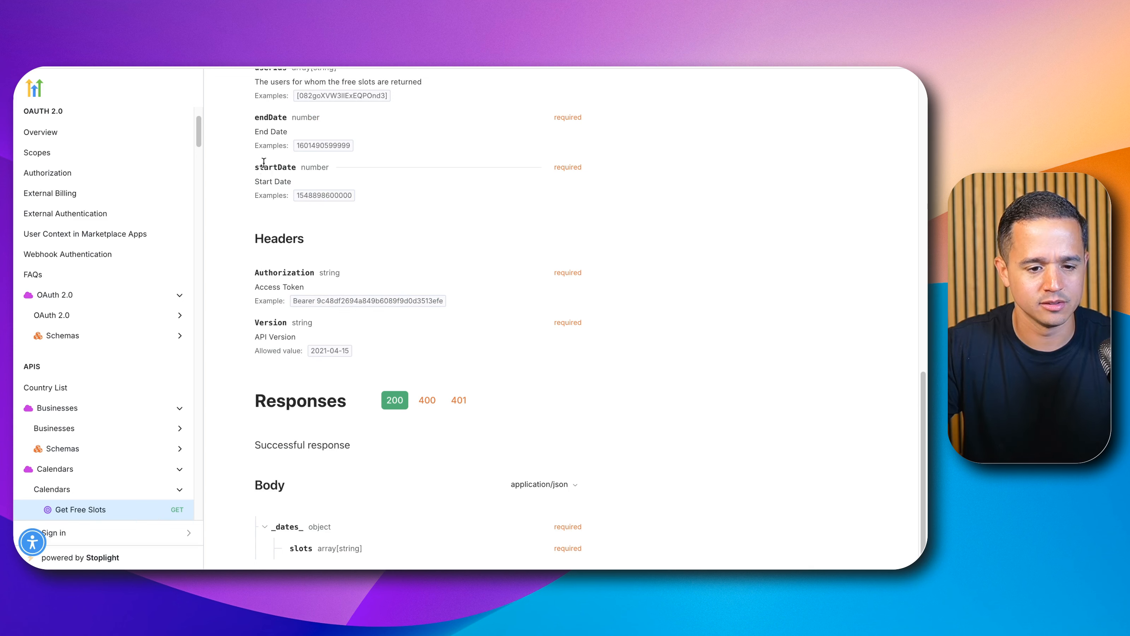
double_click(270, 166)
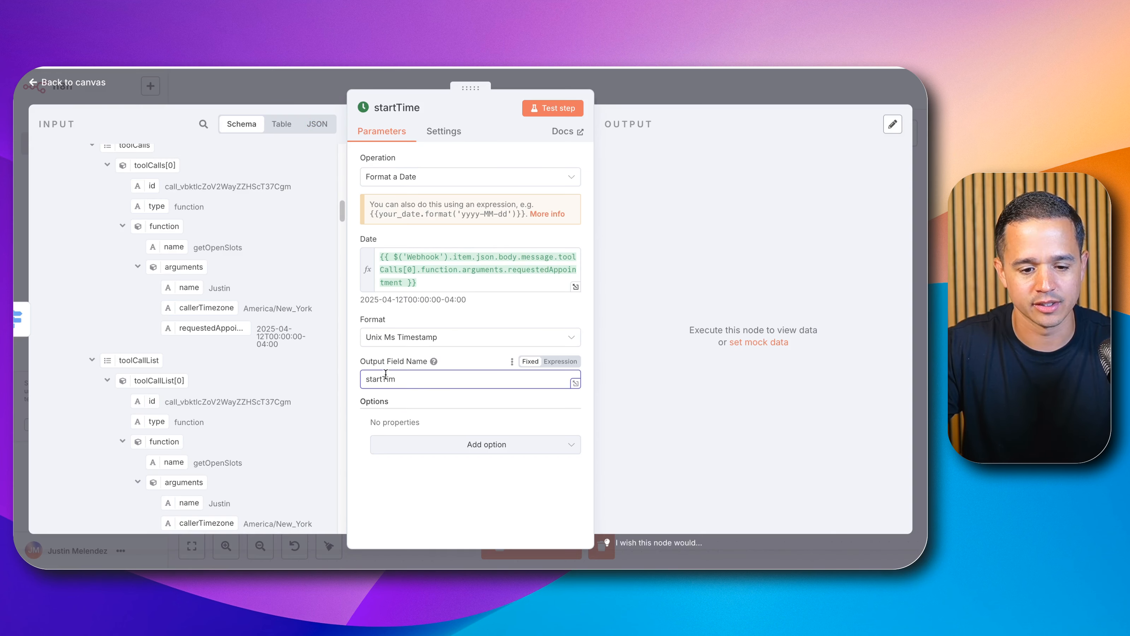
left_click(385, 378)
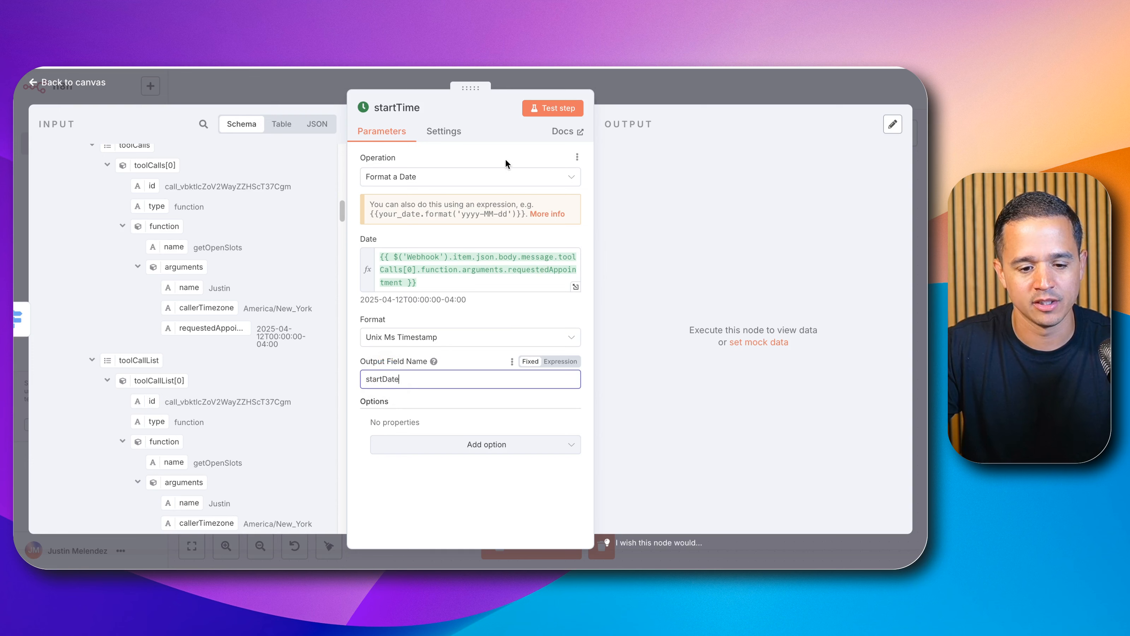
left_click(553, 108)
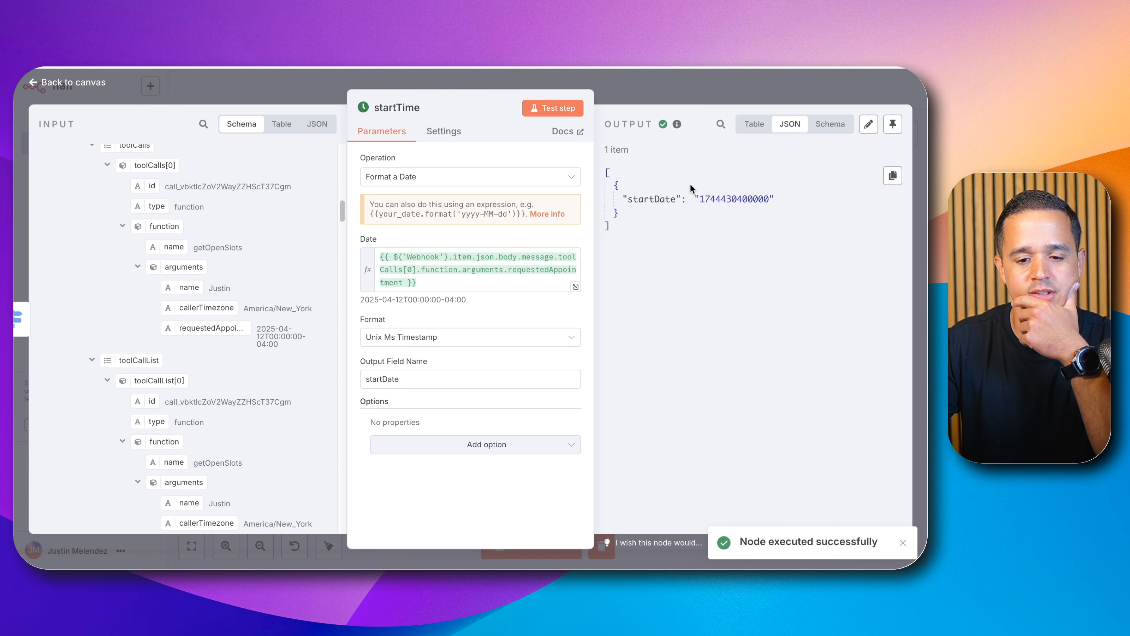
Step: Copy the startDate timestamp and check it in the Epoch Converter website's timestamp-to-human-date tool
double_click(717, 197)
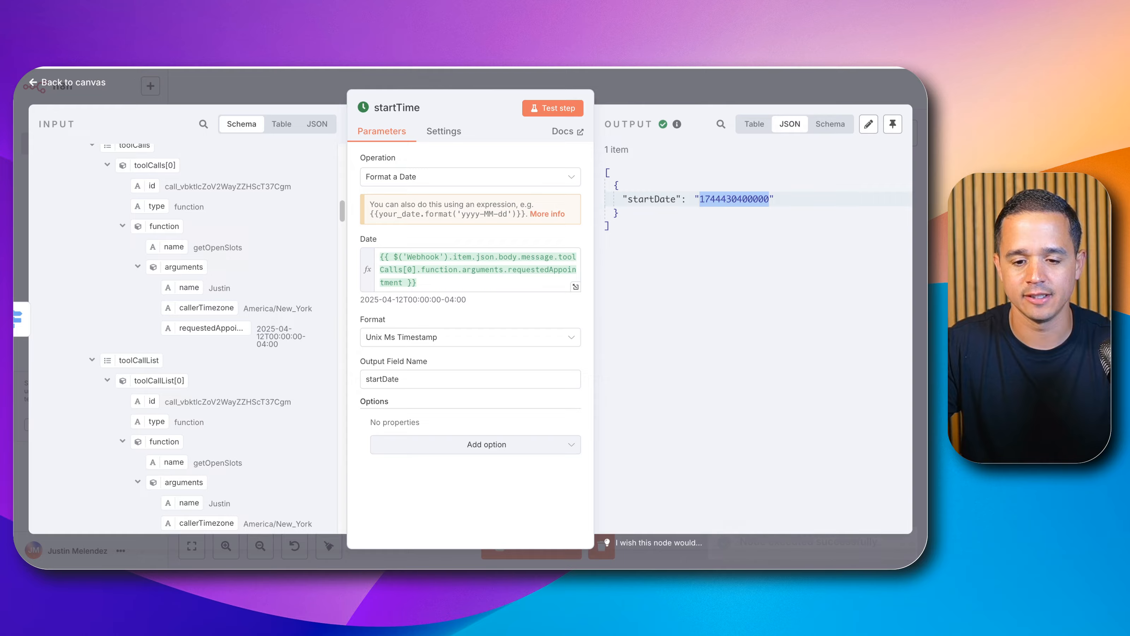
key("super+t")
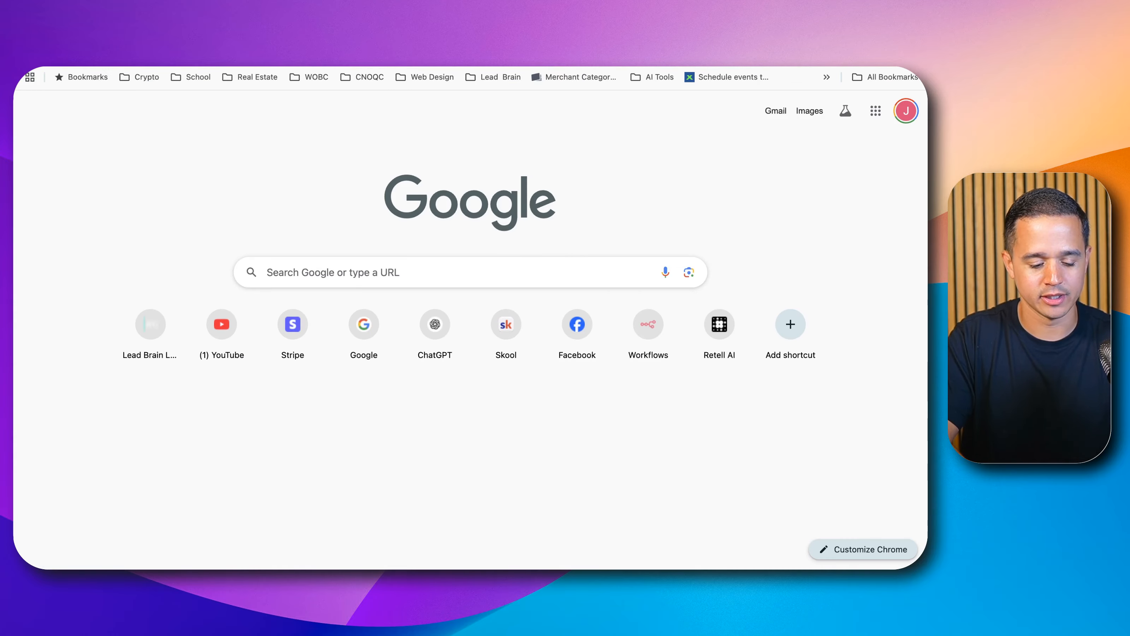
type("ep")
key("Return")
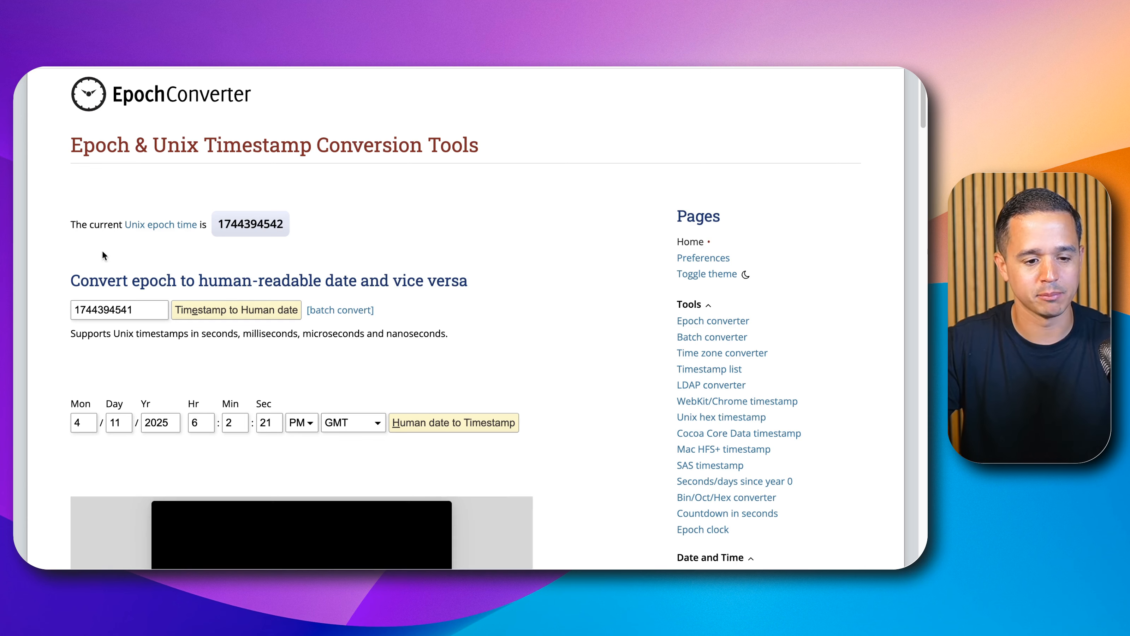
double_click(132, 305)
left_click(216, 319)
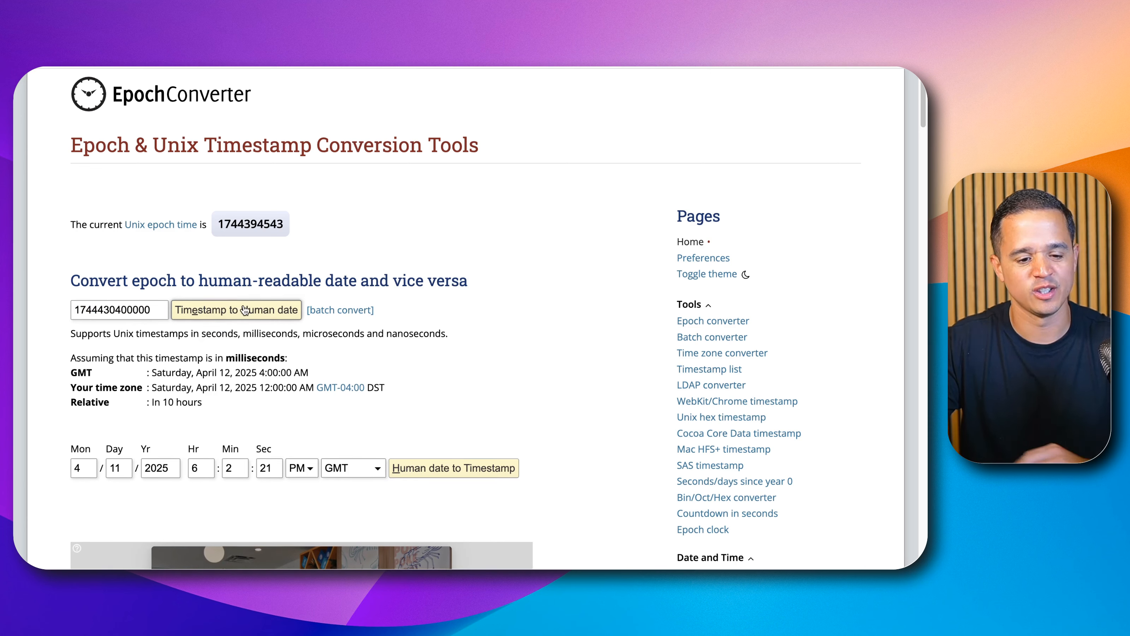
scroll(181, 342, "down", 1)
left_click_drag(152, 360, 320, 360)
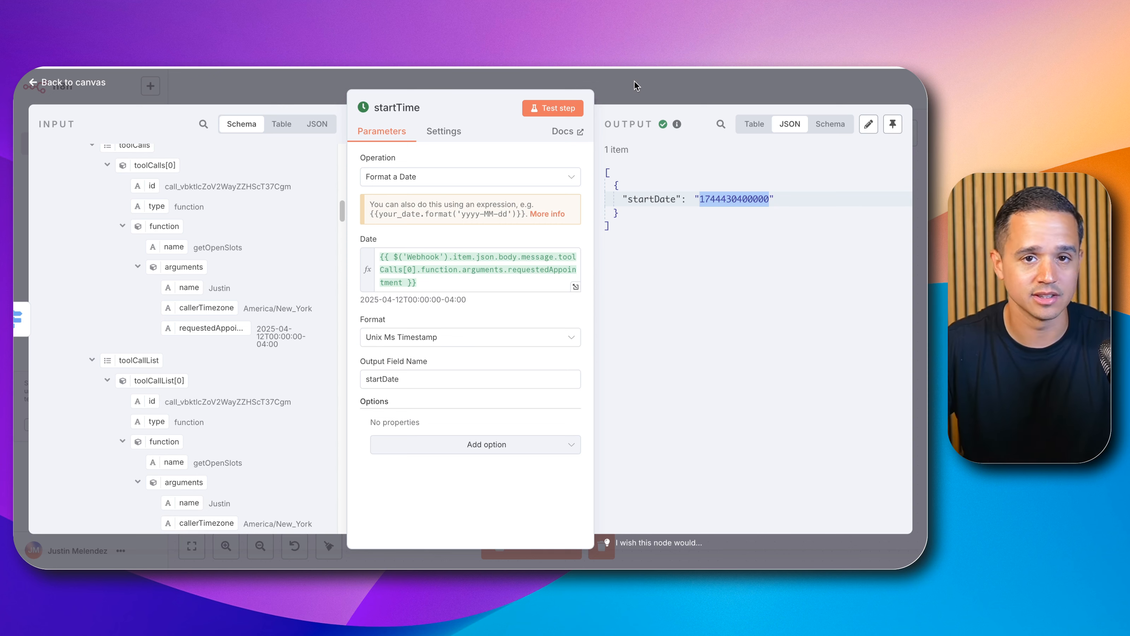
Step: Add a Date & Time 'Add to a Date' node after startTime and map startDate into its Date to Add To field
left_click(633, 80)
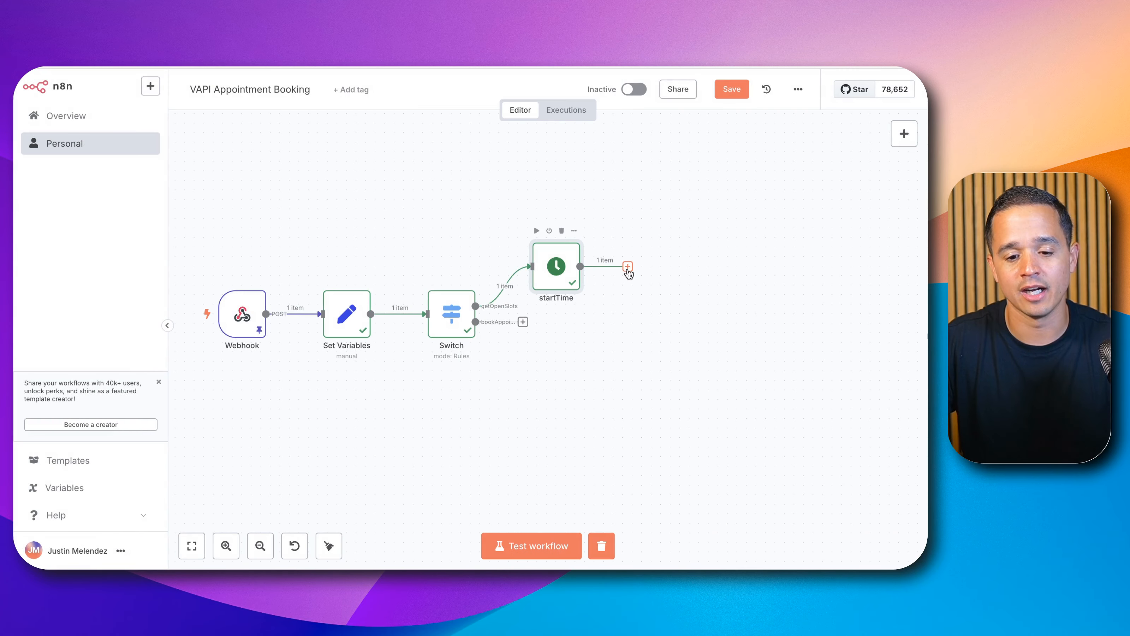
left_click(627, 267)
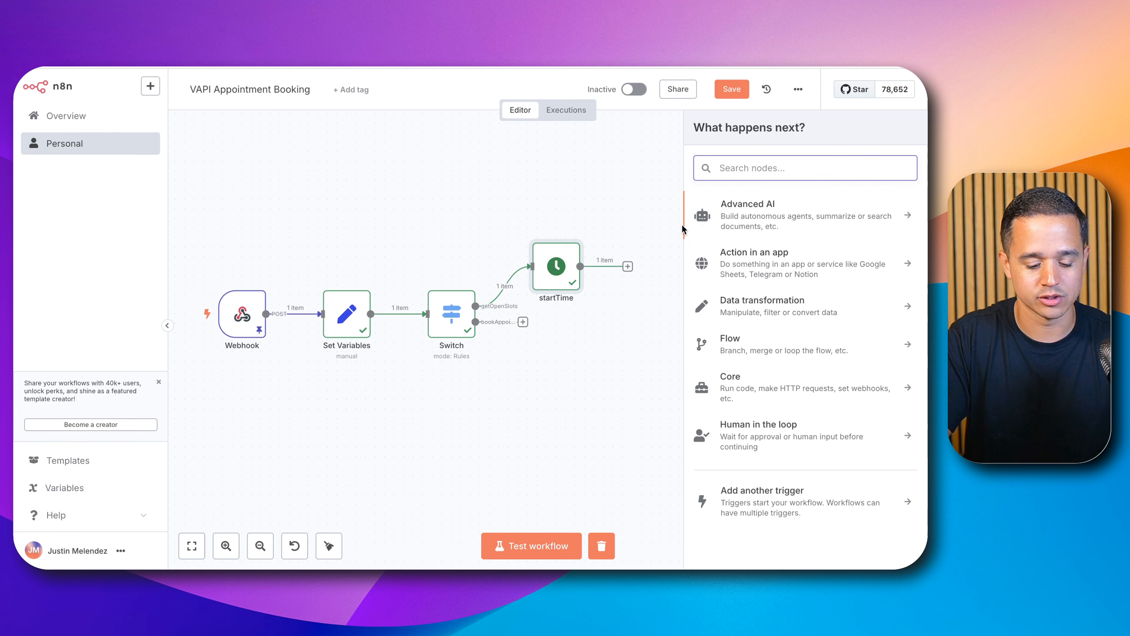
type("date")
left_click(713, 216)
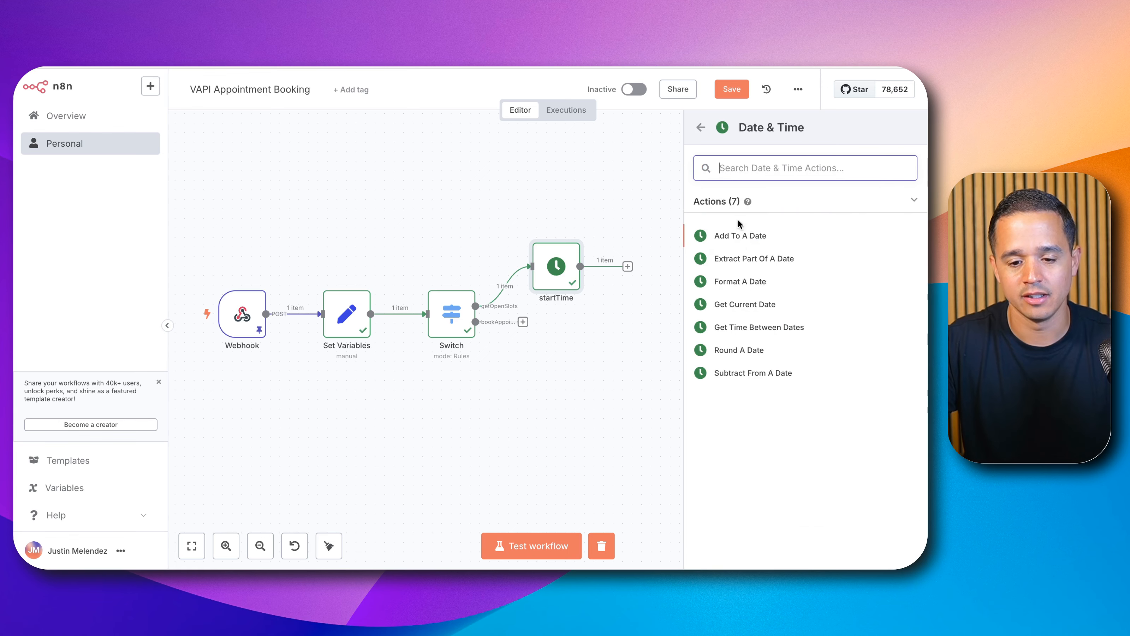
left_click(765, 235)
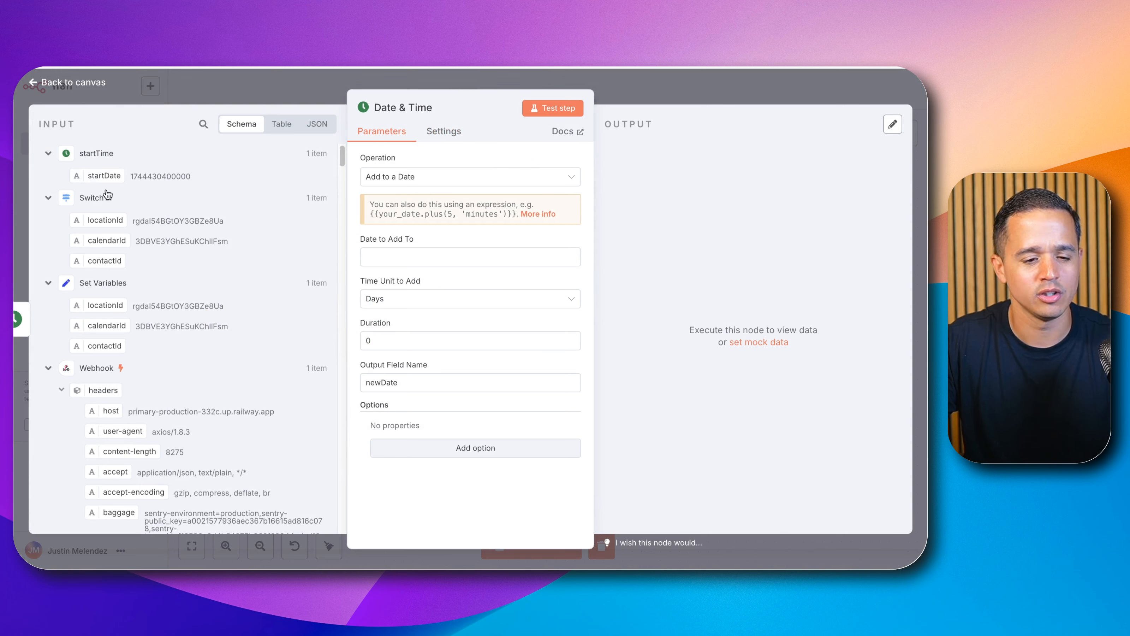
left_click_drag(94, 173, 380, 256)
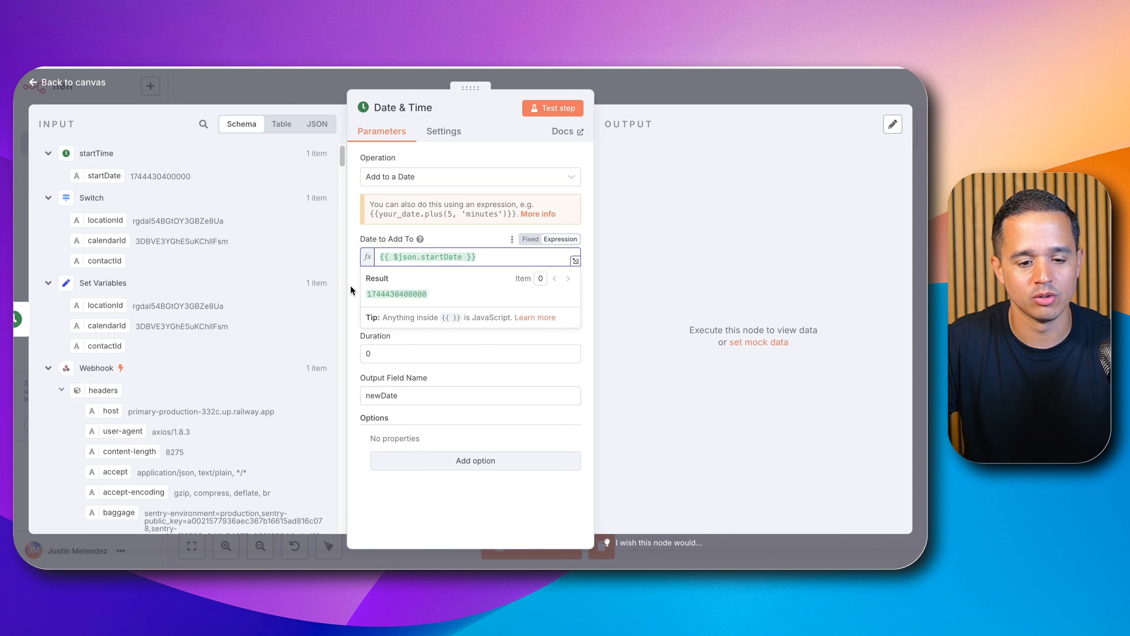
Step: Set the duration to add to 1, keeping Days as the time unit
left_click(356, 229)
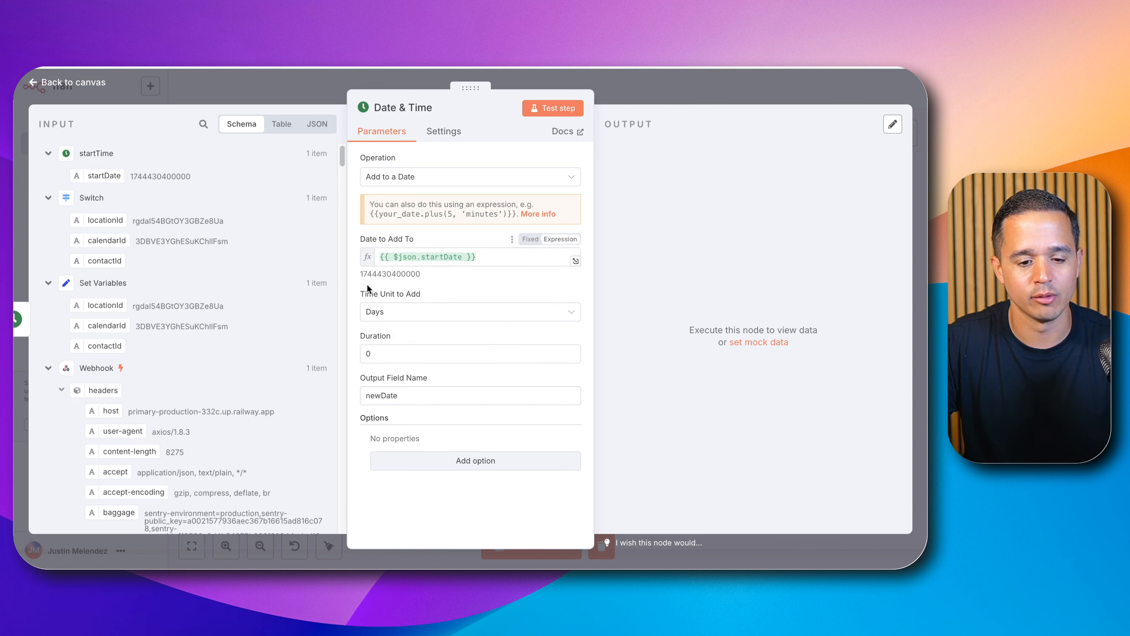
left_click(381, 346)
key("BackSpace")
type("1")
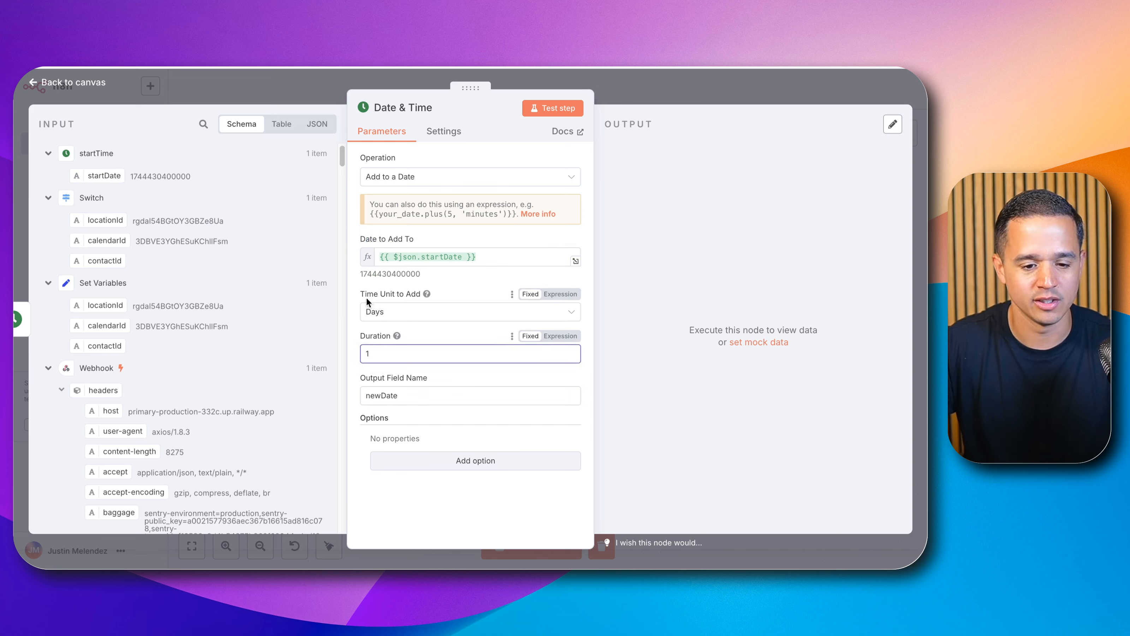
left_click(351, 301)
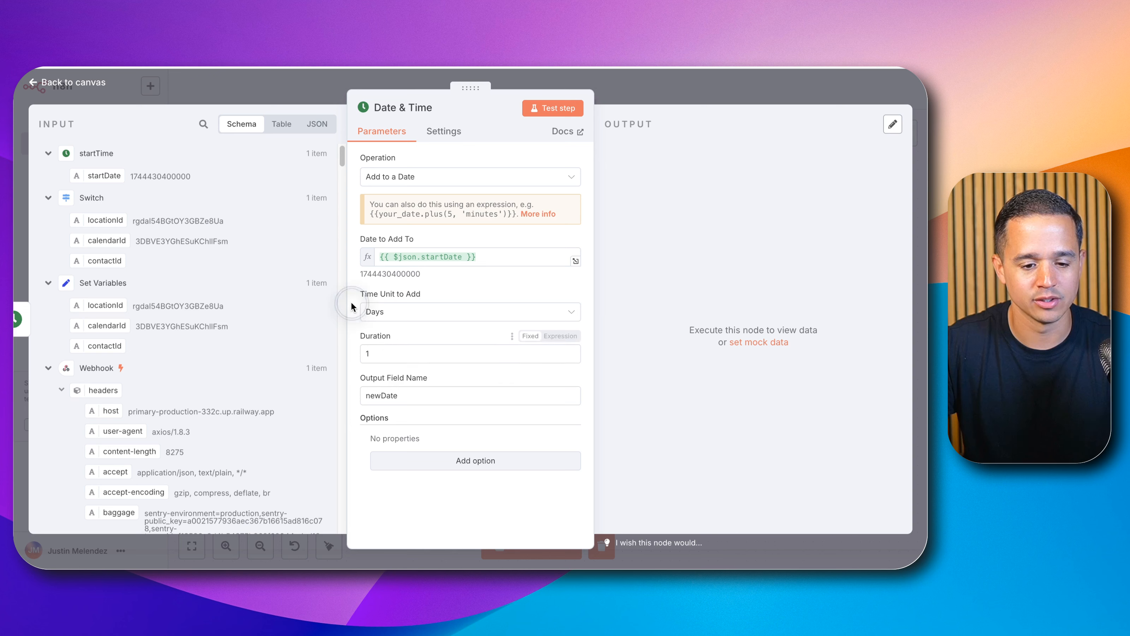
double_click(394, 397)
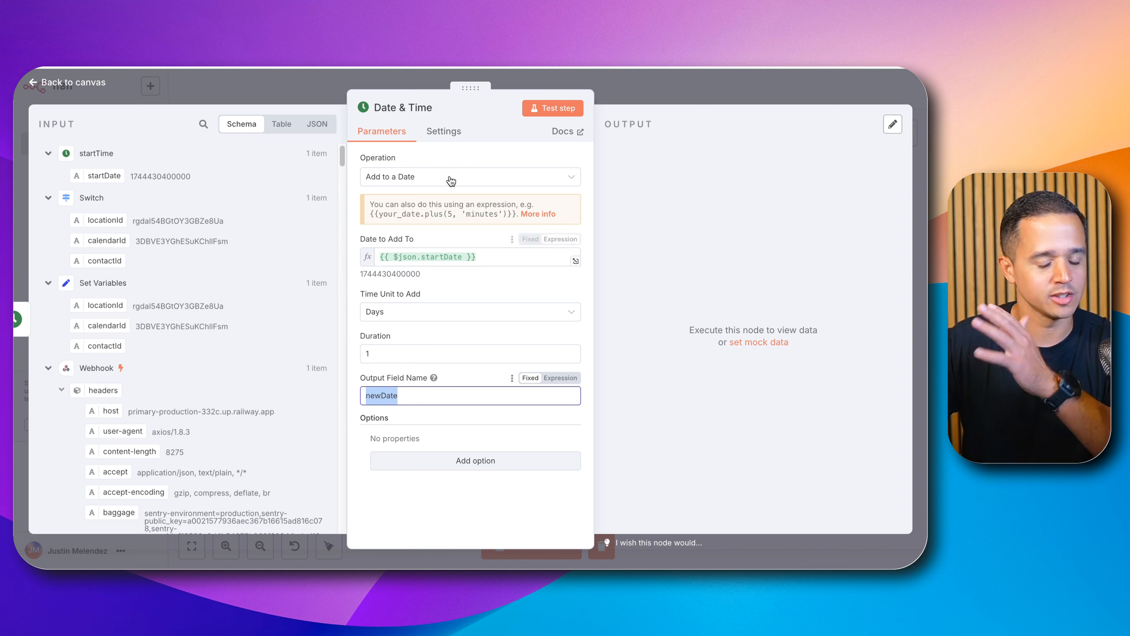
Step: Rename the node to addDay and test the step
left_click(410, 111)
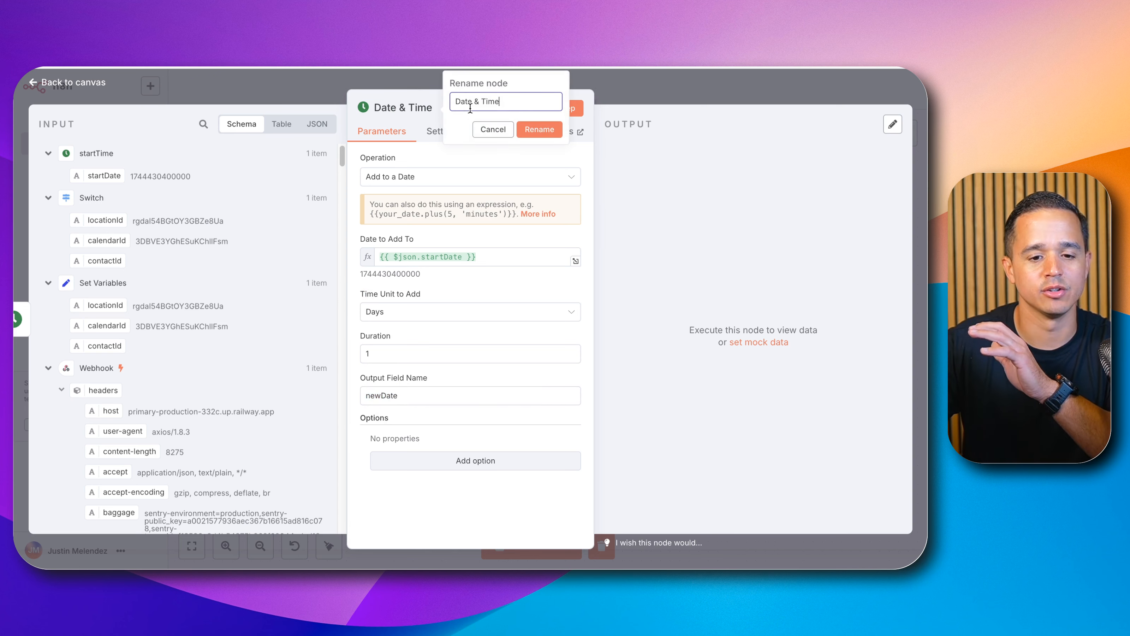
triple_click(514, 103)
type("addDay")
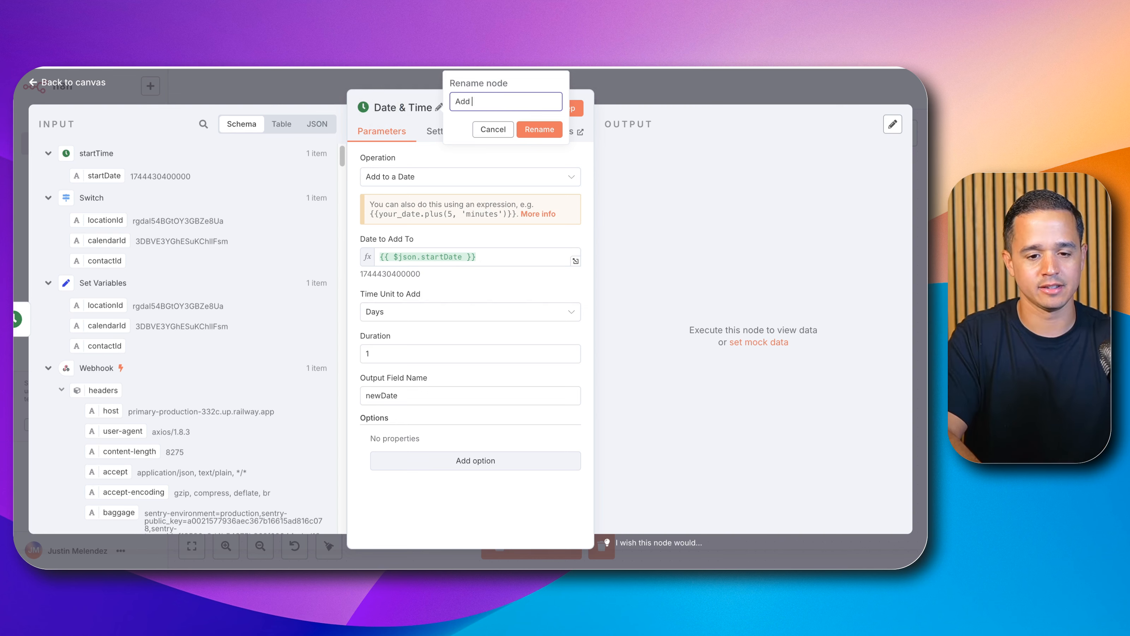
left_click(527, 128)
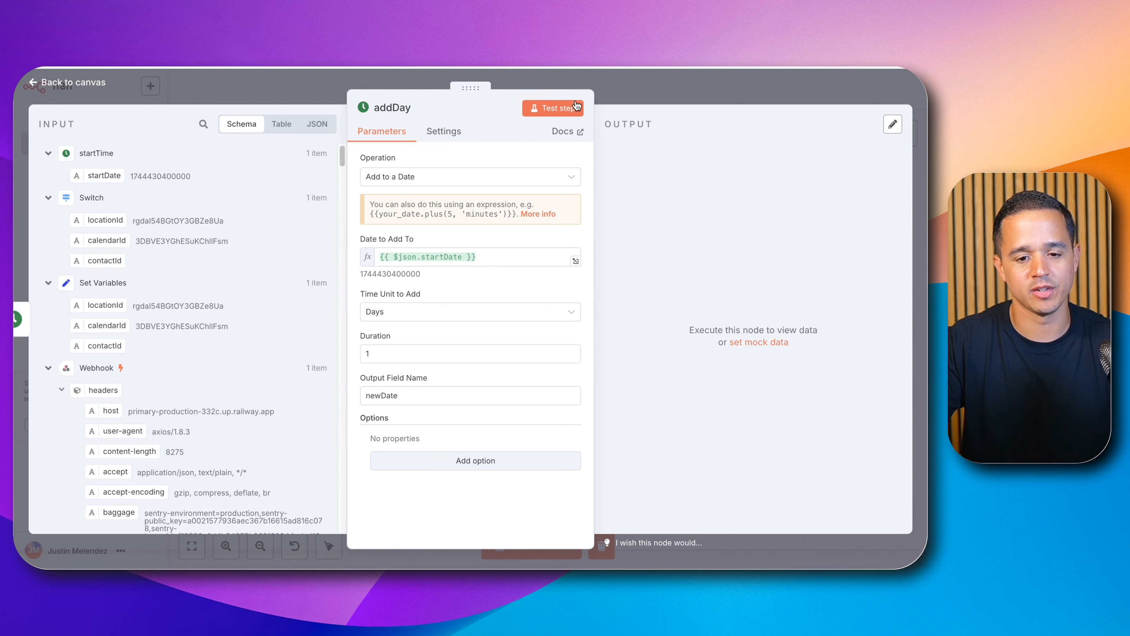
left_click(551, 106)
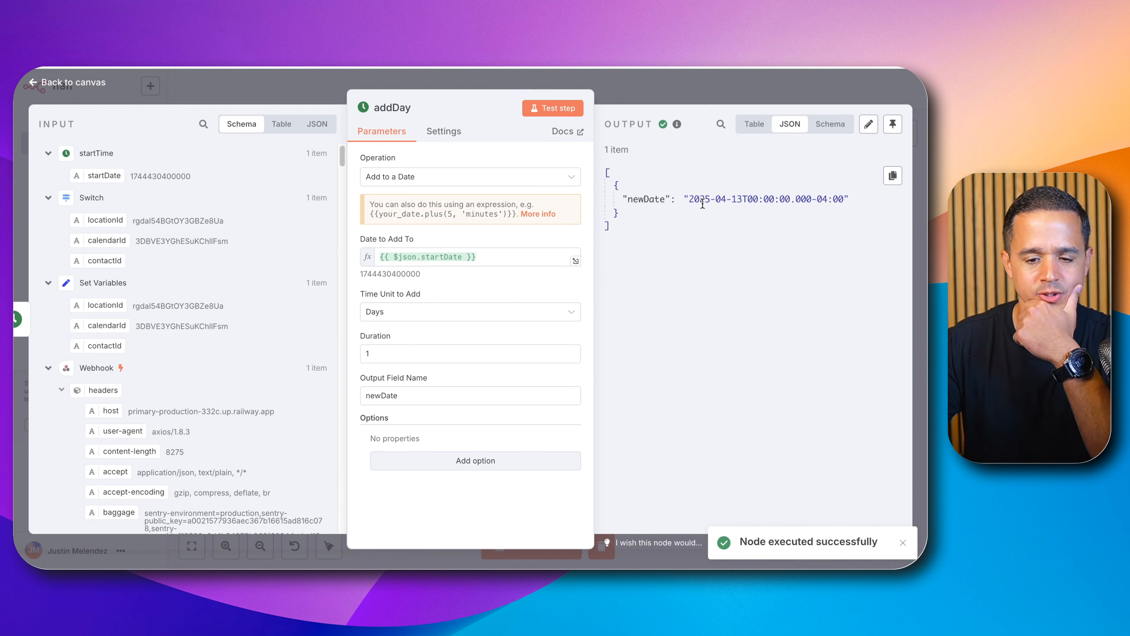
left_click_drag(693, 198, 831, 201)
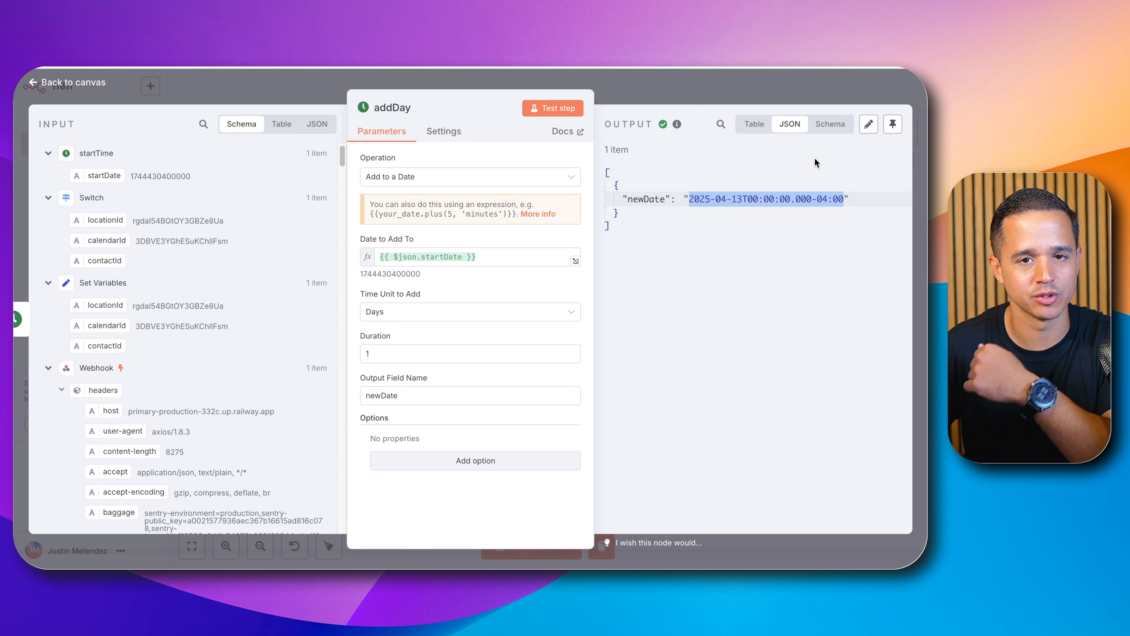
left_click(770, 91)
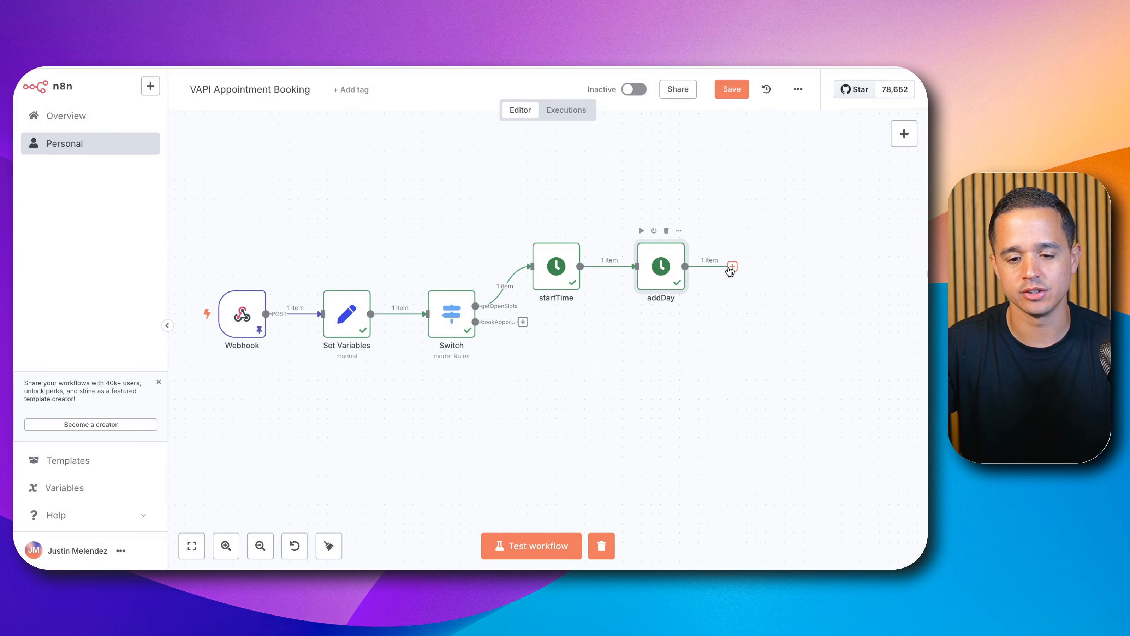
Step: Add a Date & Time 'Format a Date' node after addDay
left_click(731, 266)
type("date")
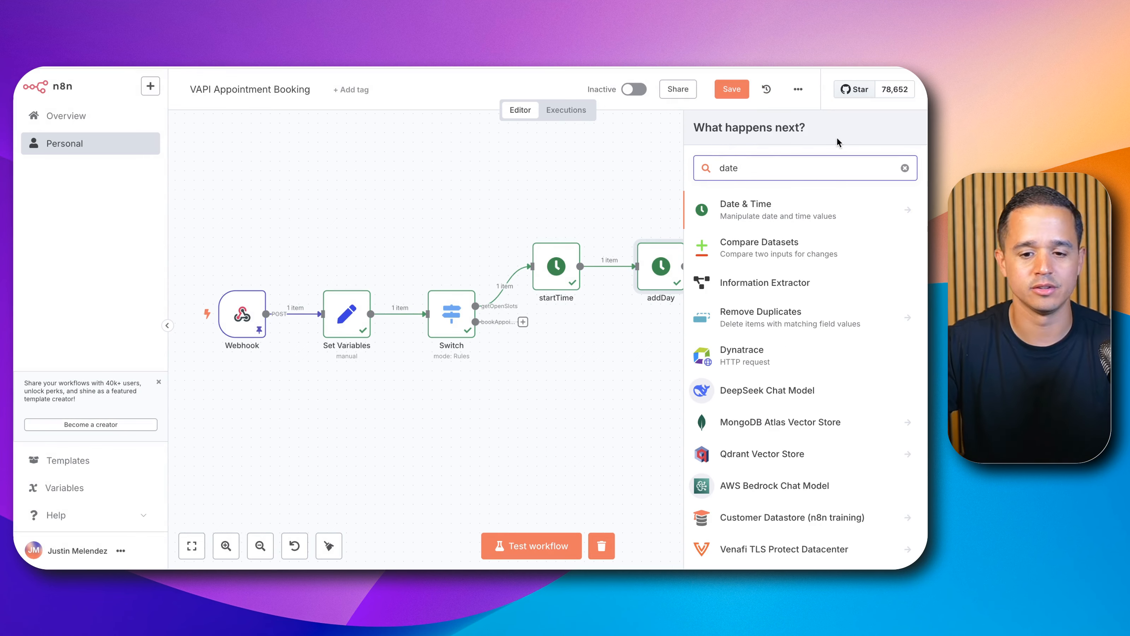
left_click(812, 207)
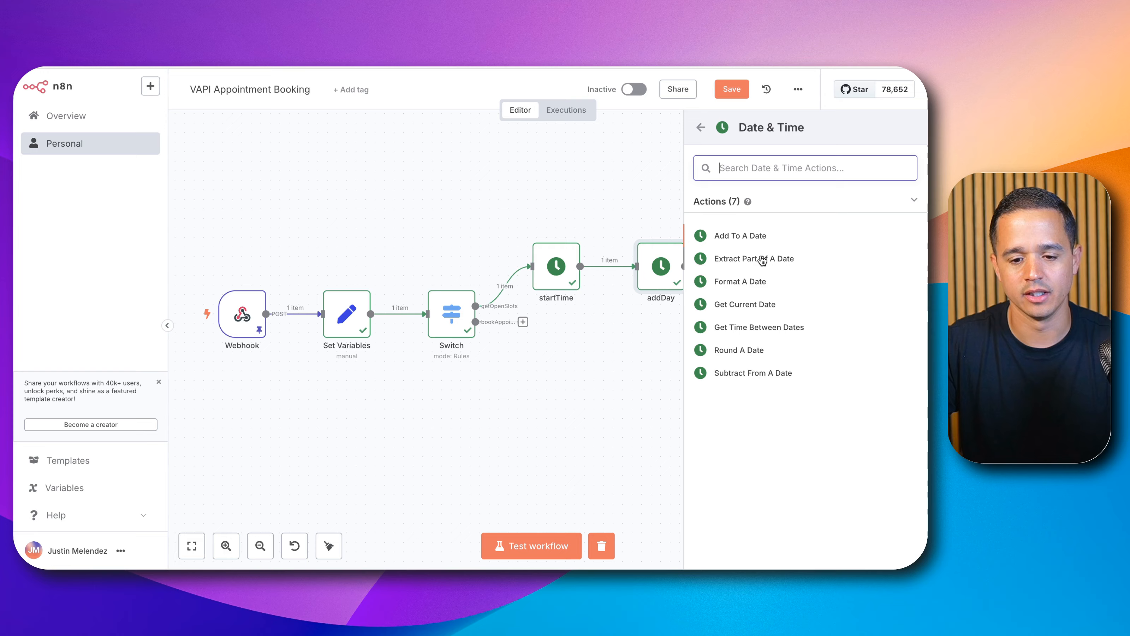
left_click(753, 282)
Step: Try to rename the new node to endDate
left_click(416, 109)
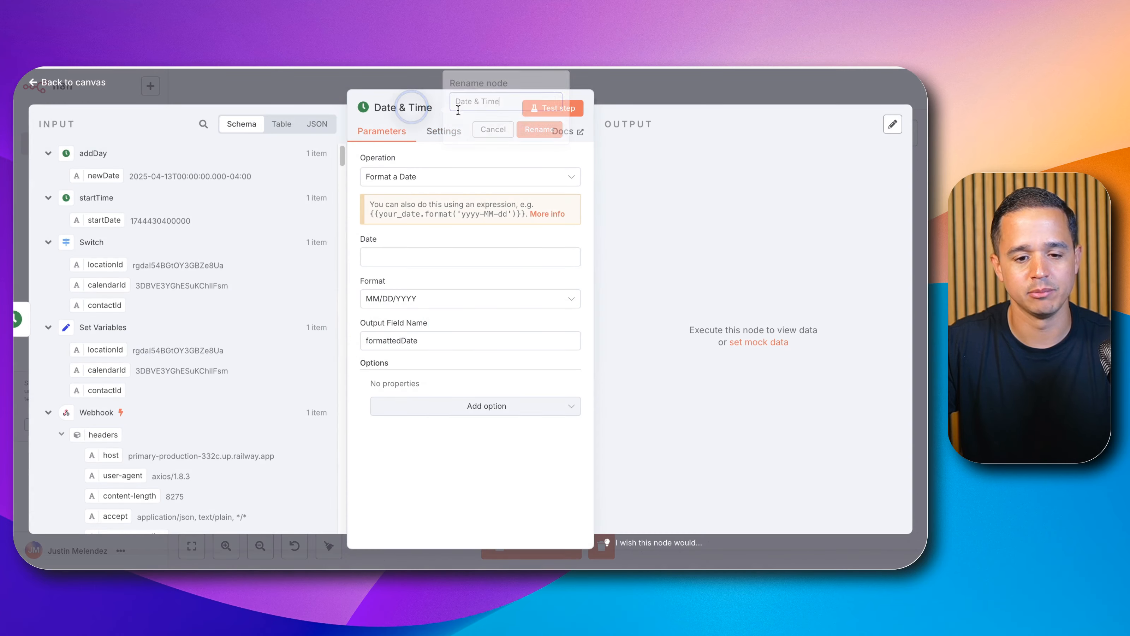
triple_click(505, 103)
type("endDate")
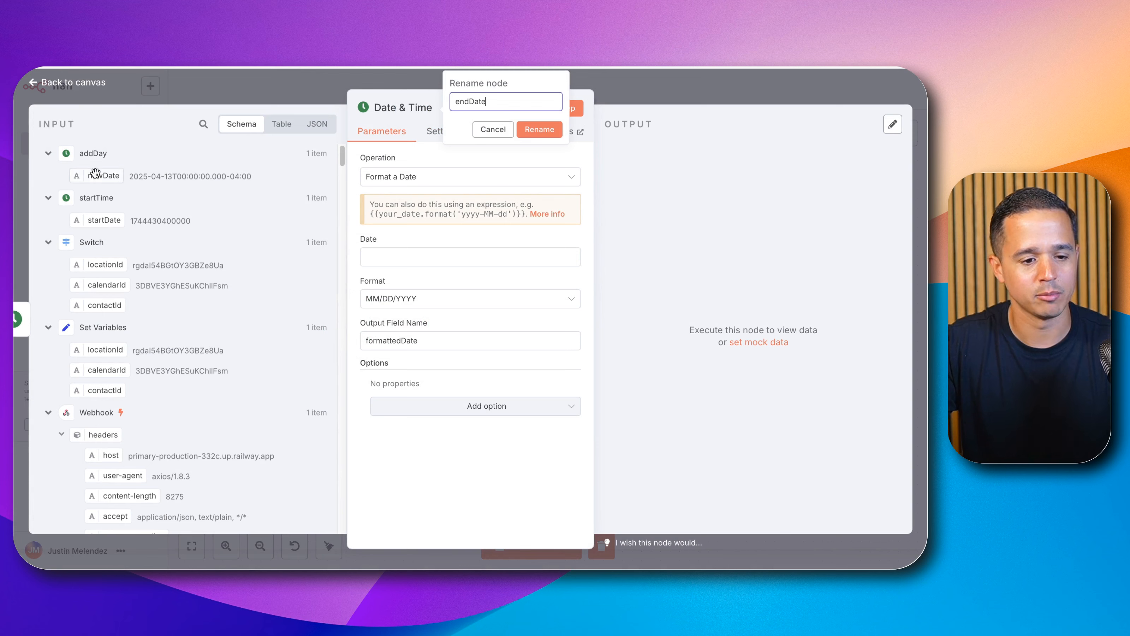
Step: Map addDay's newDate into the Date field and set the Format to Unix Ms Timestamp
left_click_drag(96, 173, 403, 250)
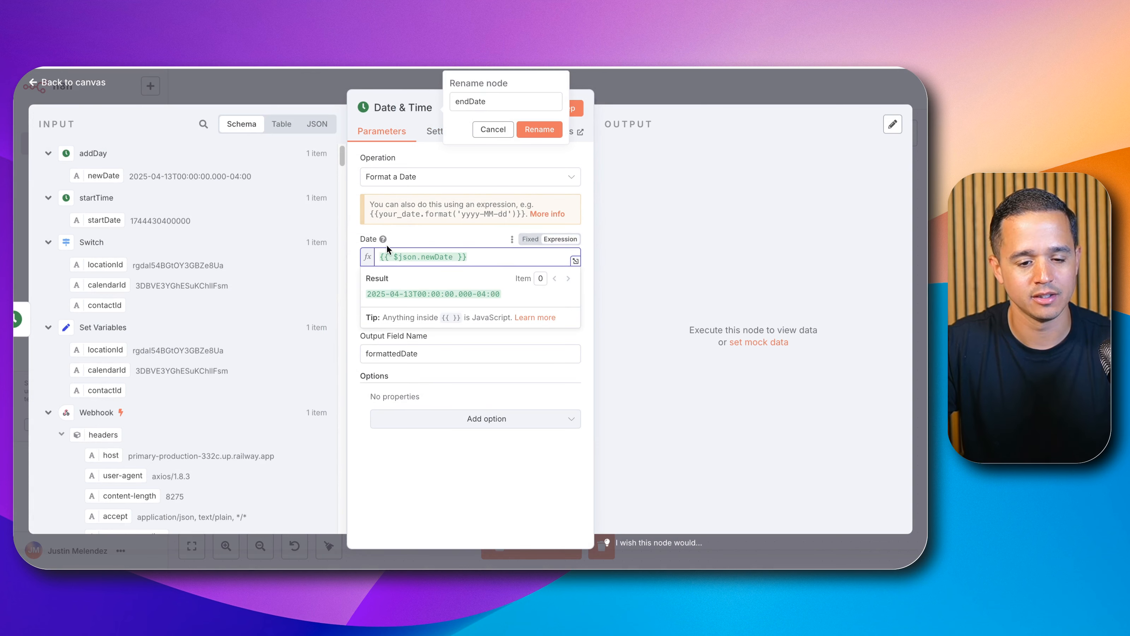
left_click(355, 229)
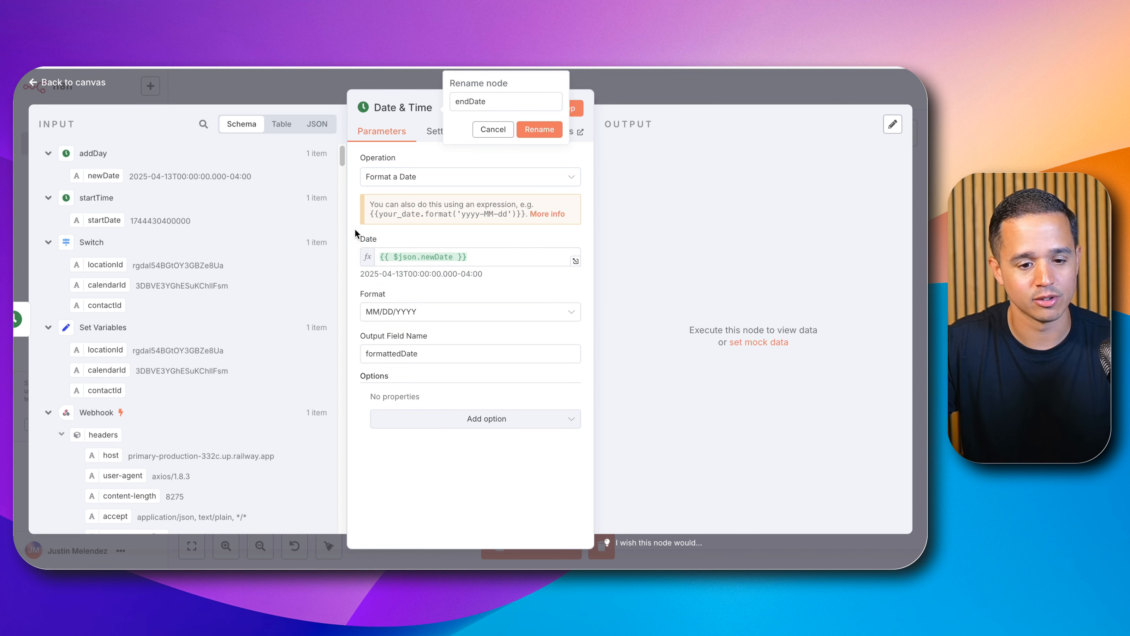
left_click(391, 316)
scroll(408, 429, "down", 3)
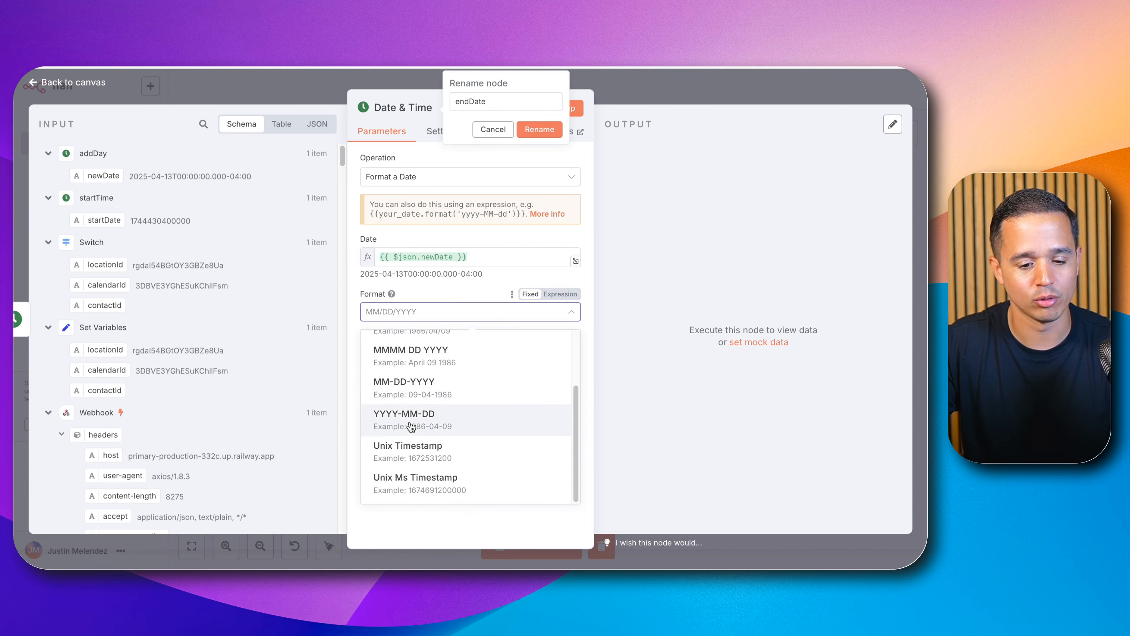
left_click(418, 480)
Step: Set the output field name to endDate
double_click(393, 354)
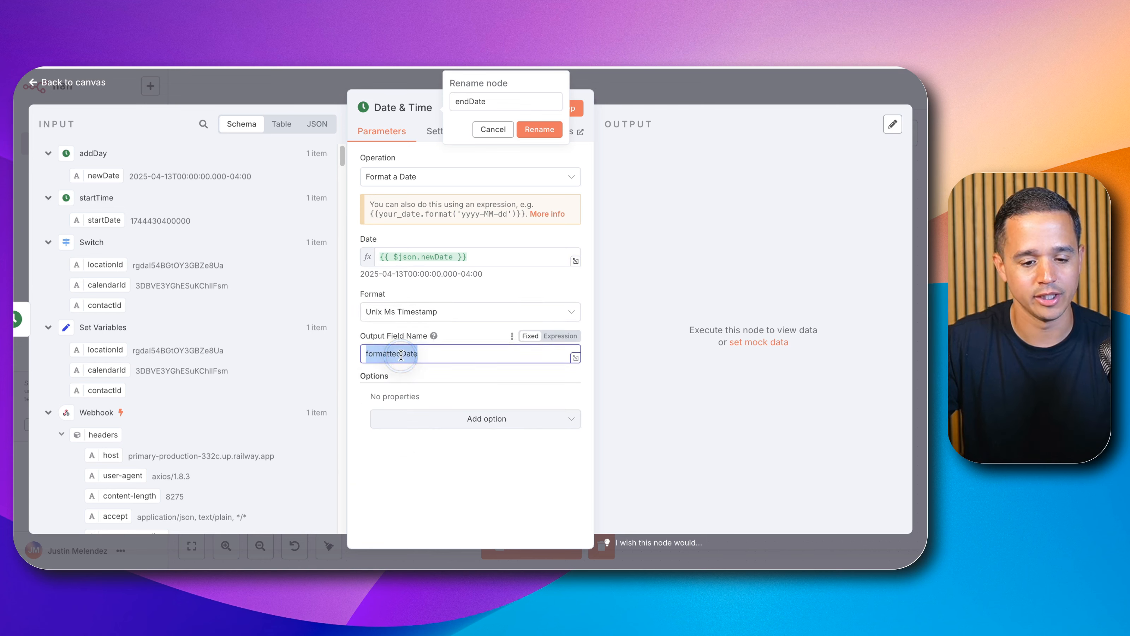
type("endDate")
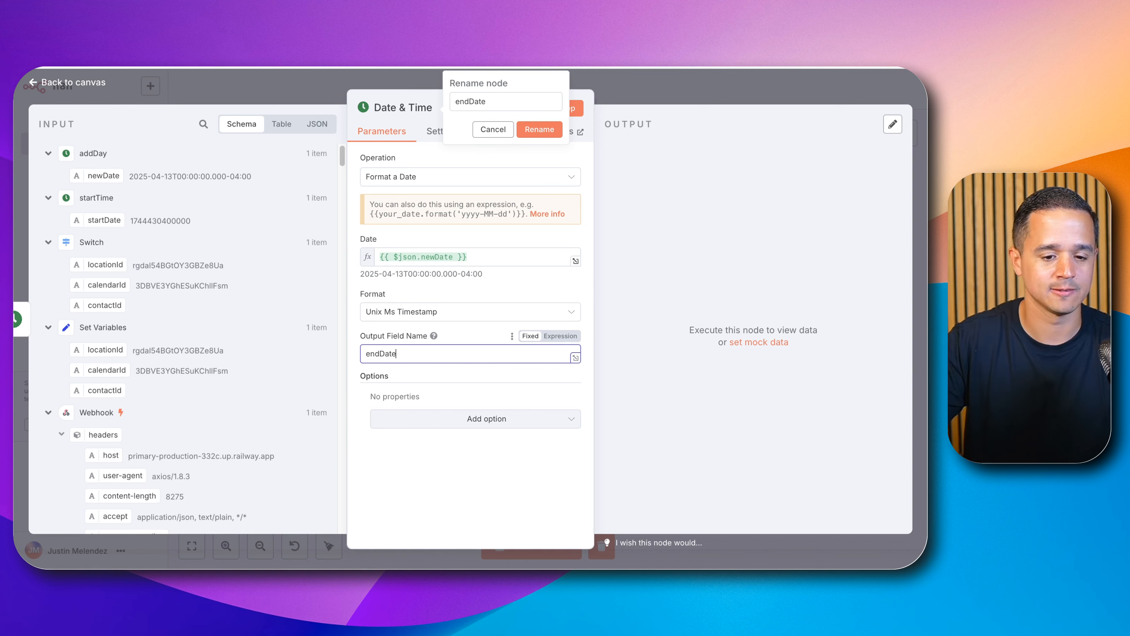
left_click(601, 98)
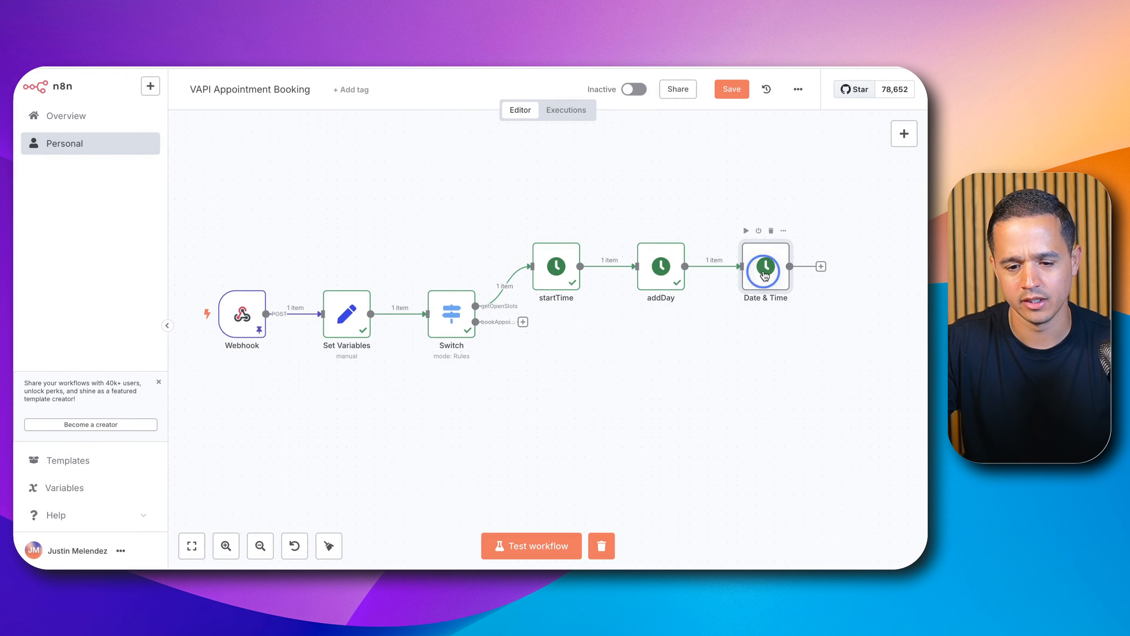
Step: Rename the node to endDate, test the step, and compare its output with the startDate value
double_click(765, 266)
left_click(387, 108)
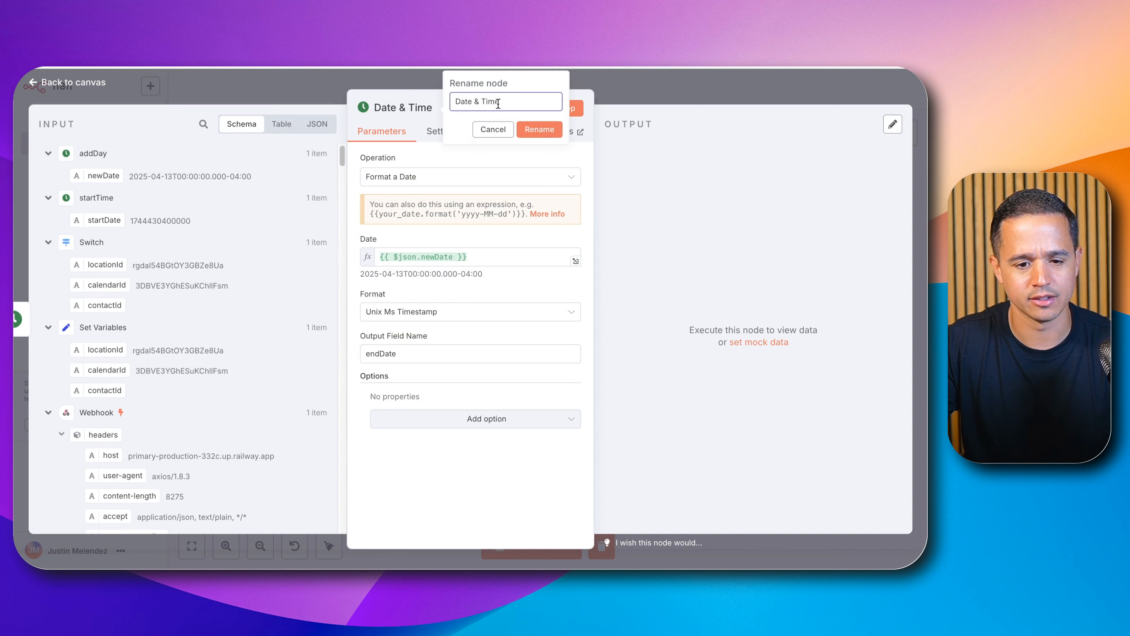
type("endDate")
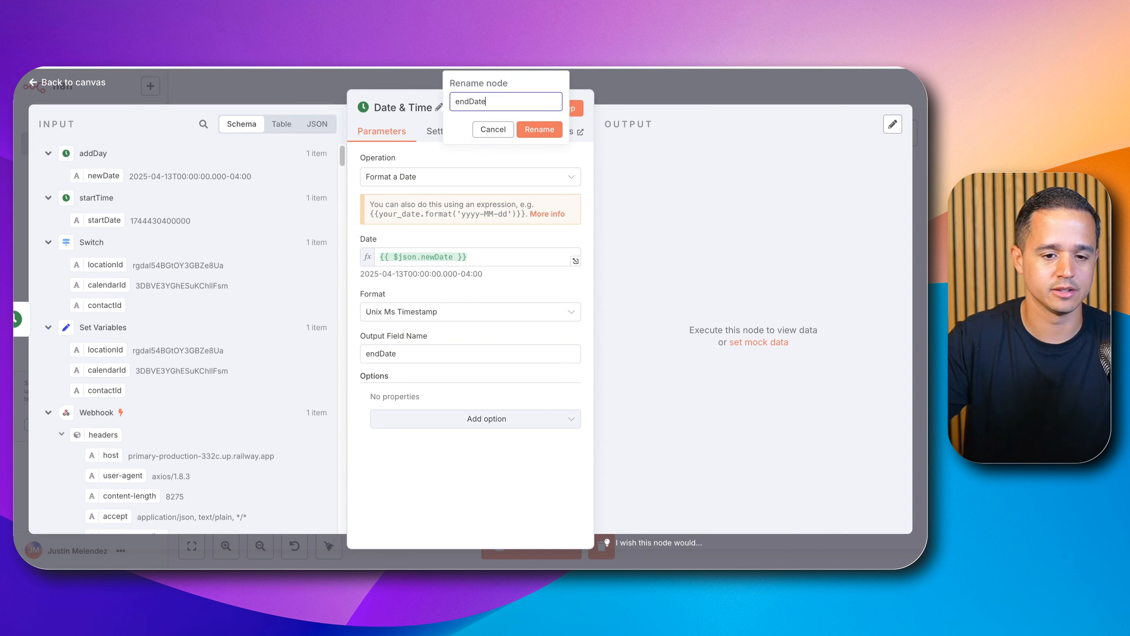
left_click(556, 130)
left_click(553, 111)
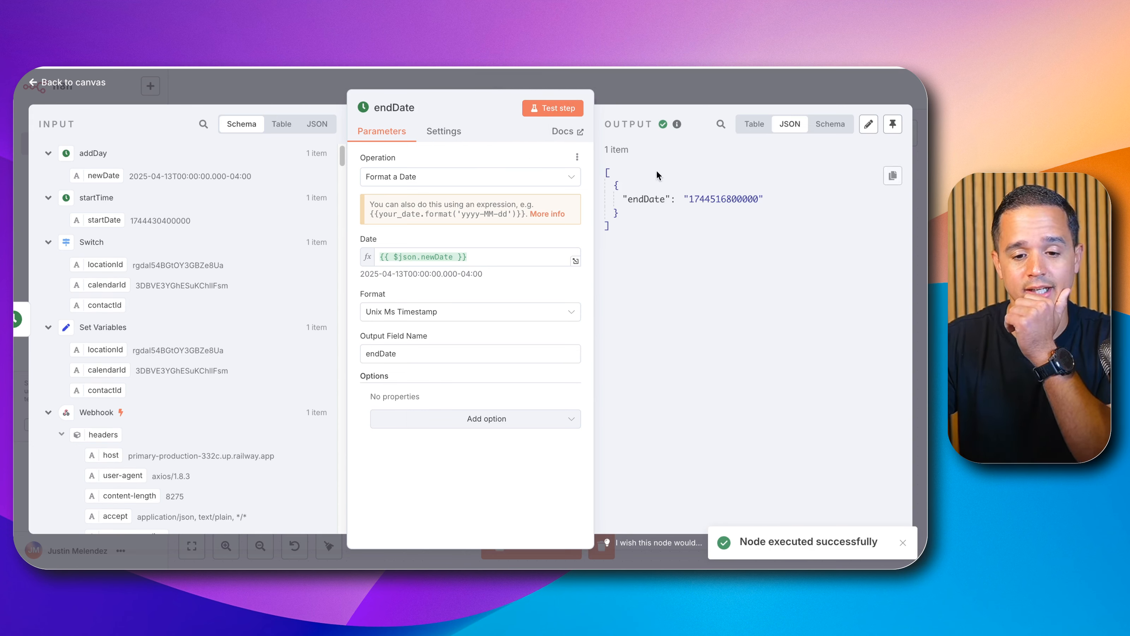
double_click(693, 198)
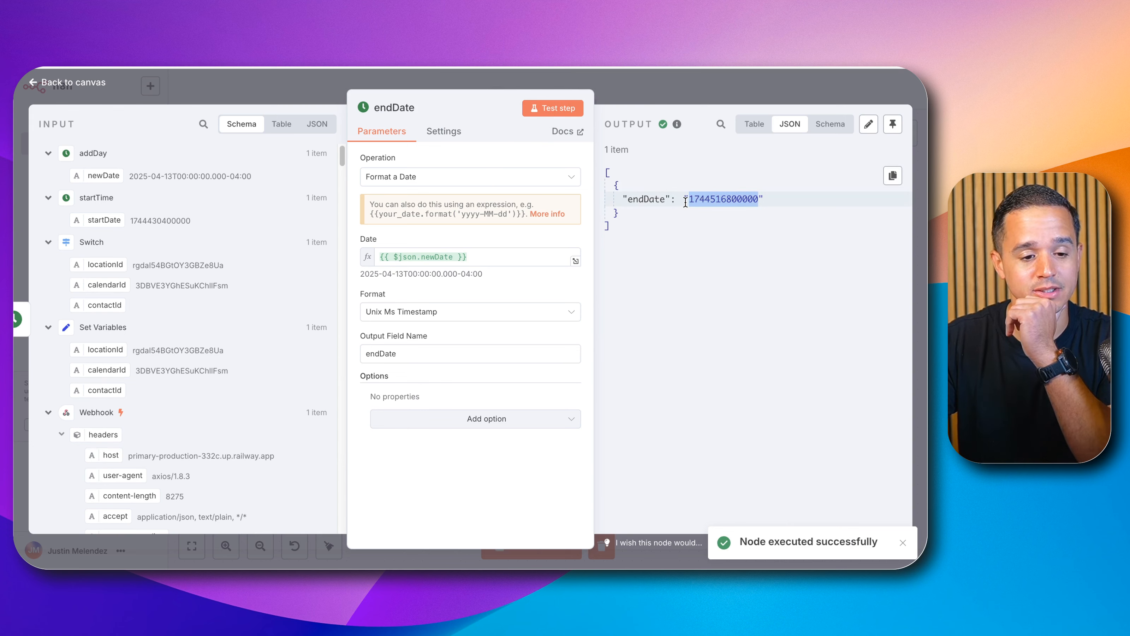
double_click(161, 220)
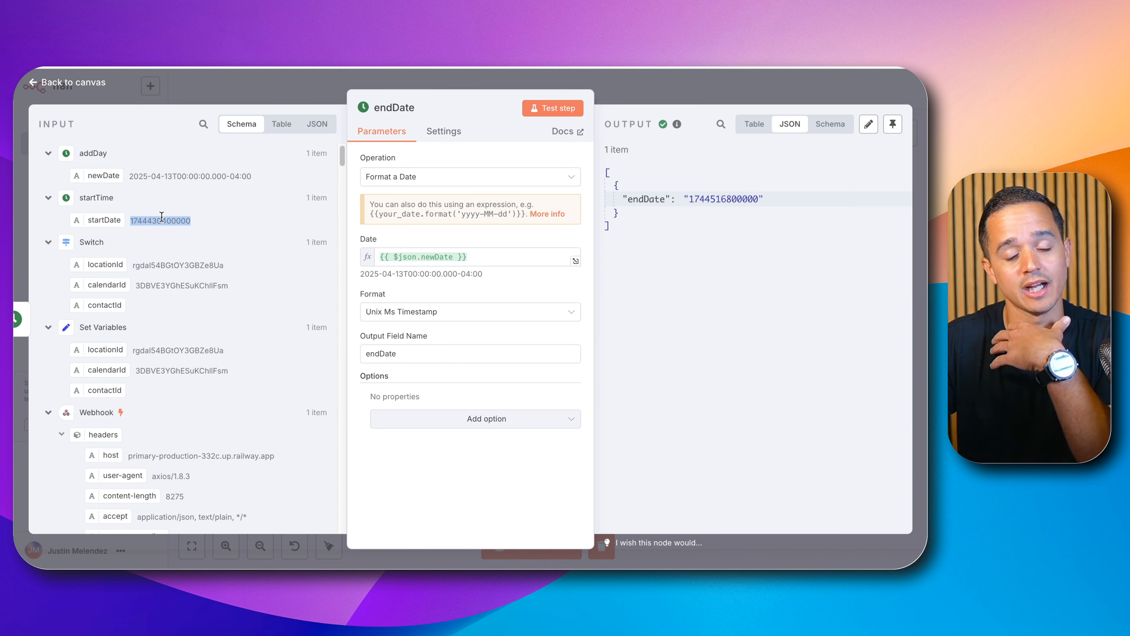
Step: Review the Get Free Slots API documentation's required query parameters and the Authorization header format
left_click(703, 94)
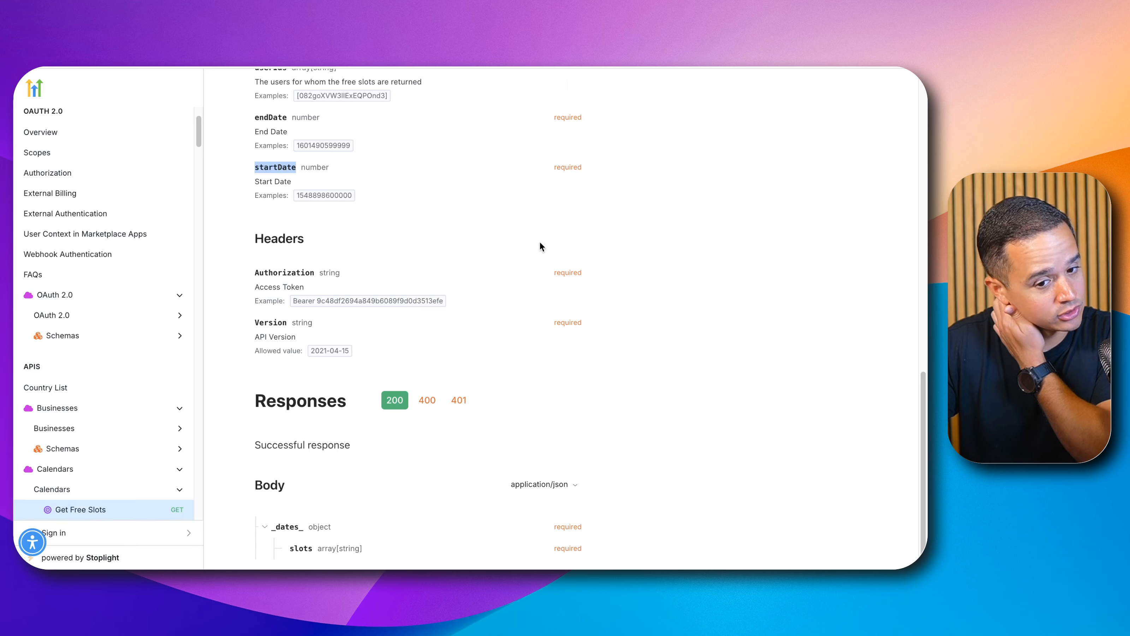
scroll(540, 242, "up", 10)
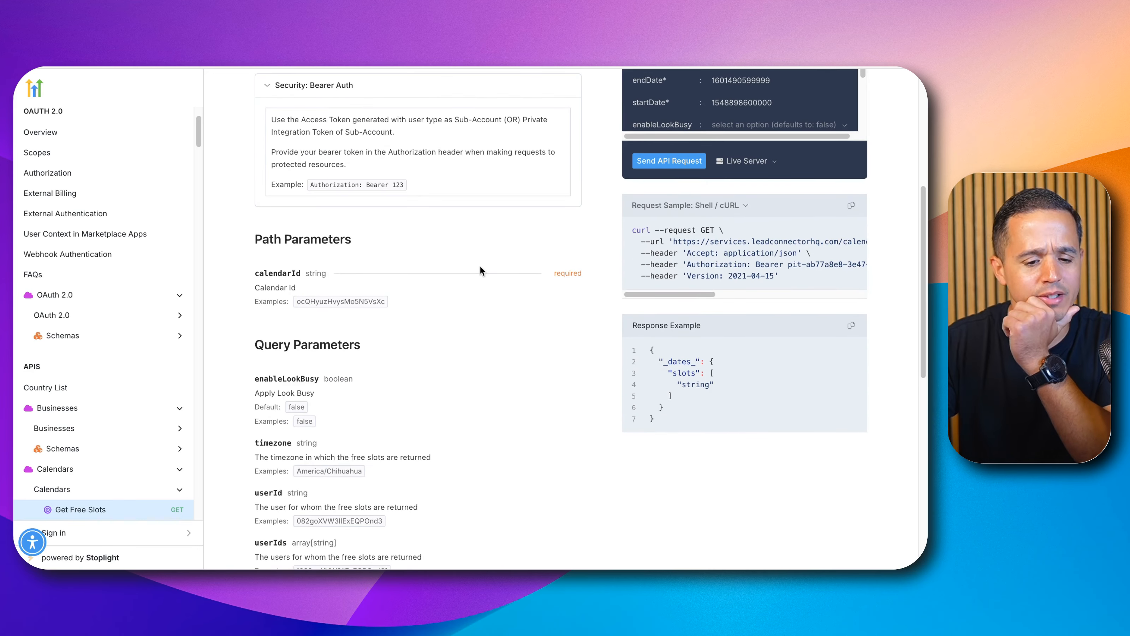
scroll(479, 267, "down", 8)
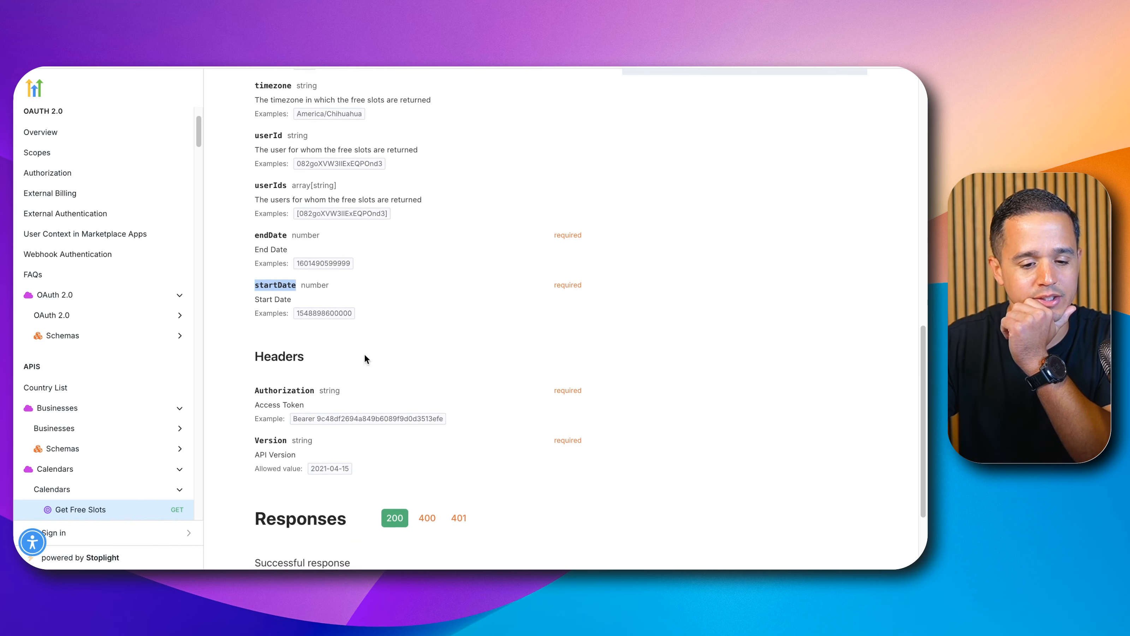
triple_click(328, 417)
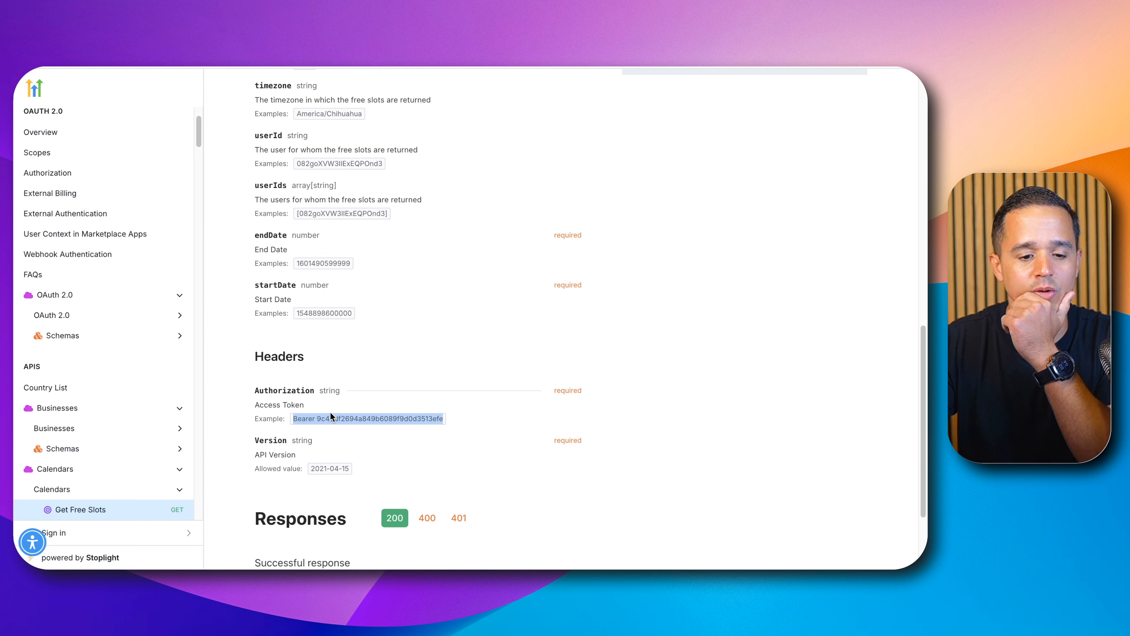
scroll(330, 412, "down", 1)
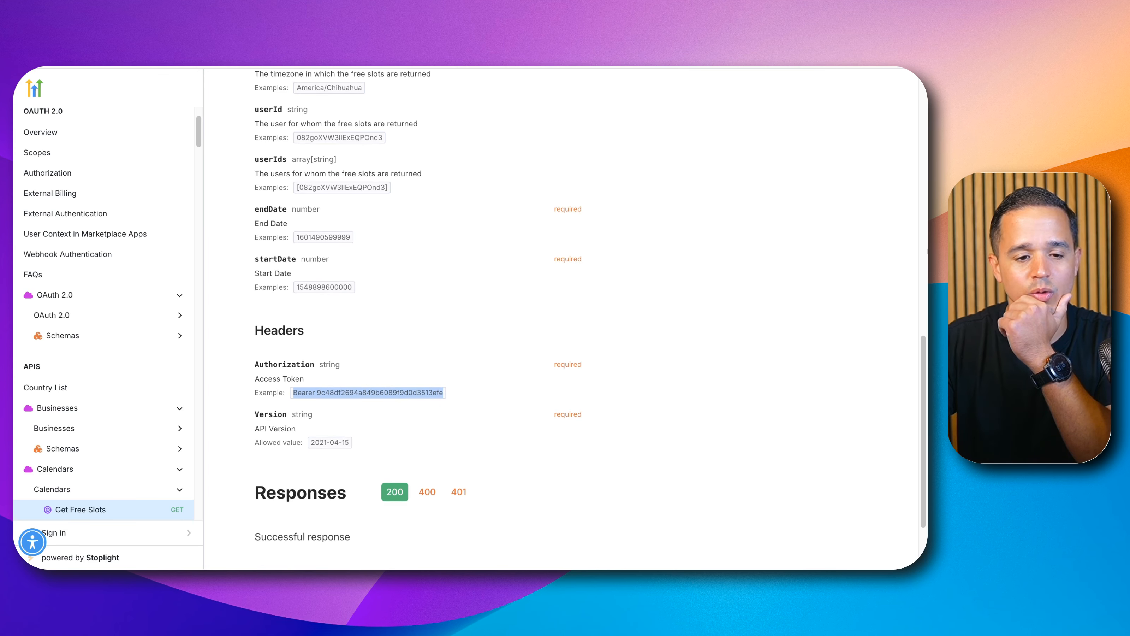
Step: Start a new private integration in the HighLevel settings named N8N YouTube and continue to its scopes
key("ctrl+Tab")
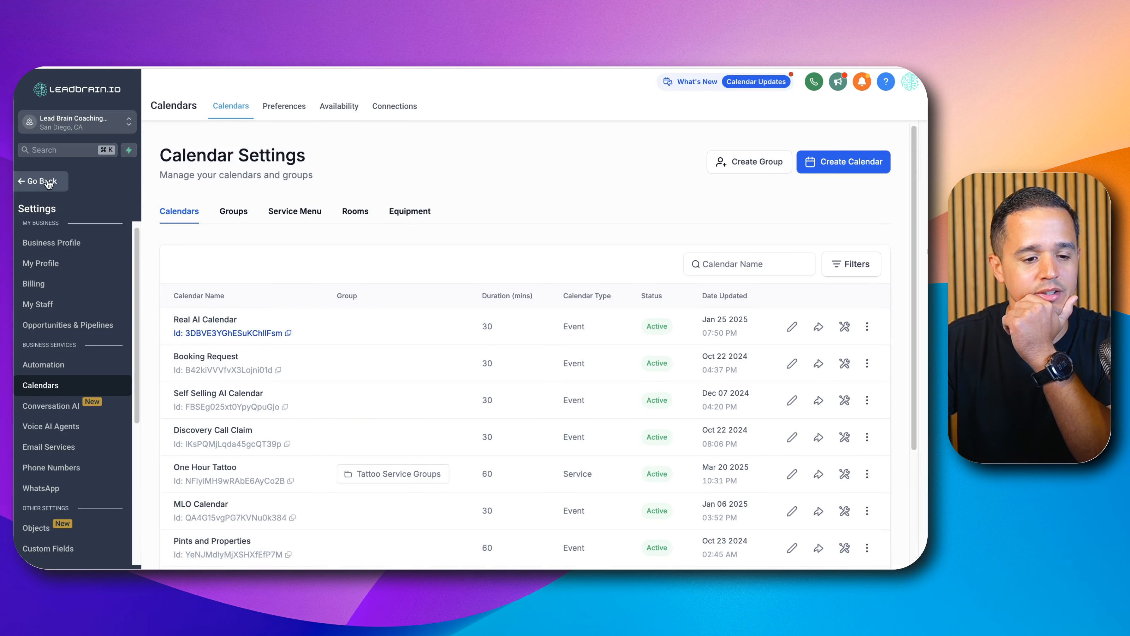
scroll(53, 356, "down", 5)
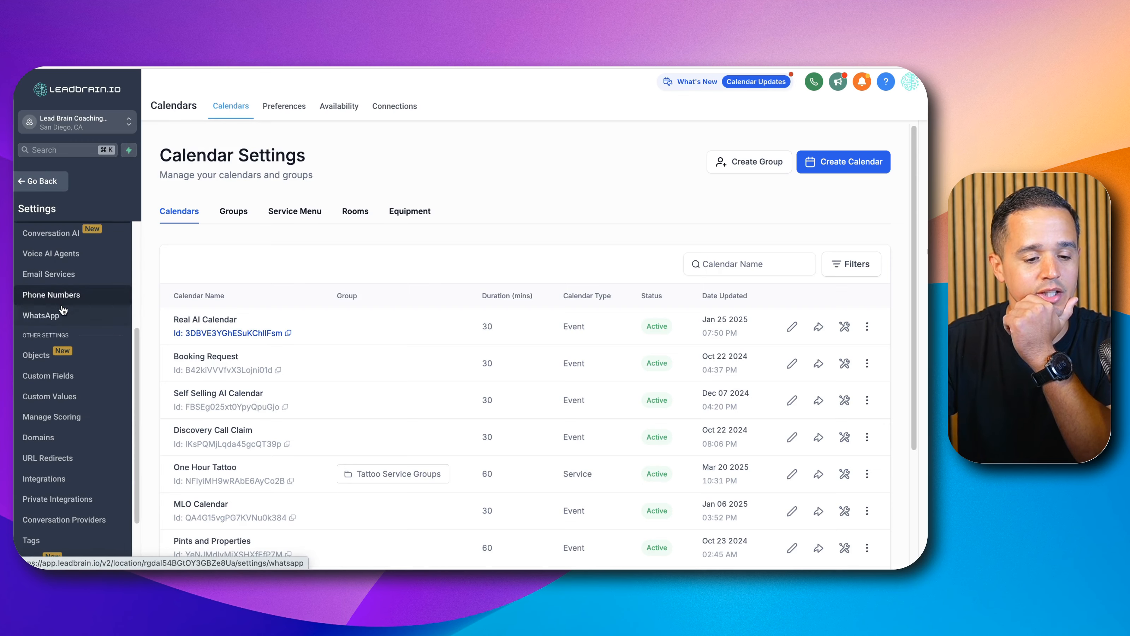
left_click(49, 465)
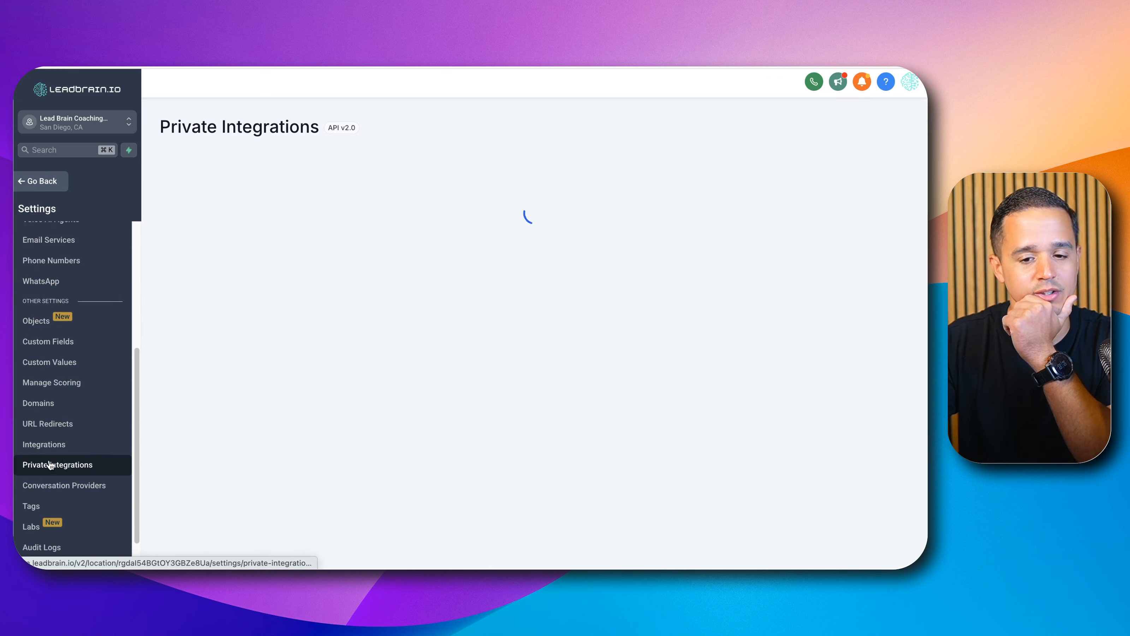
left_click(537, 397)
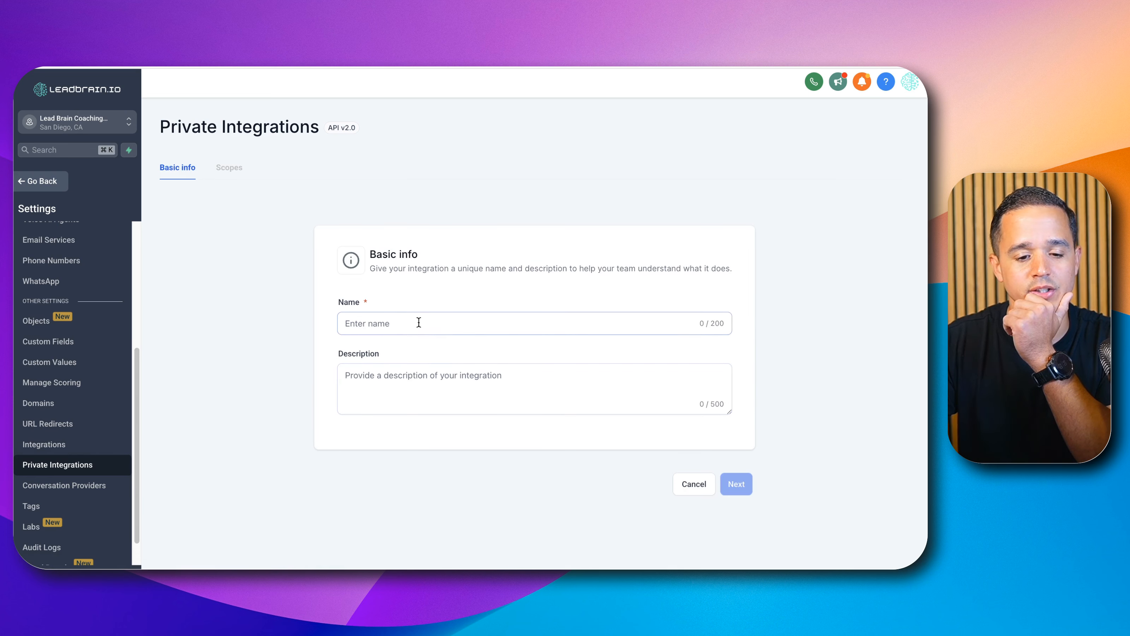
type("N8N You")
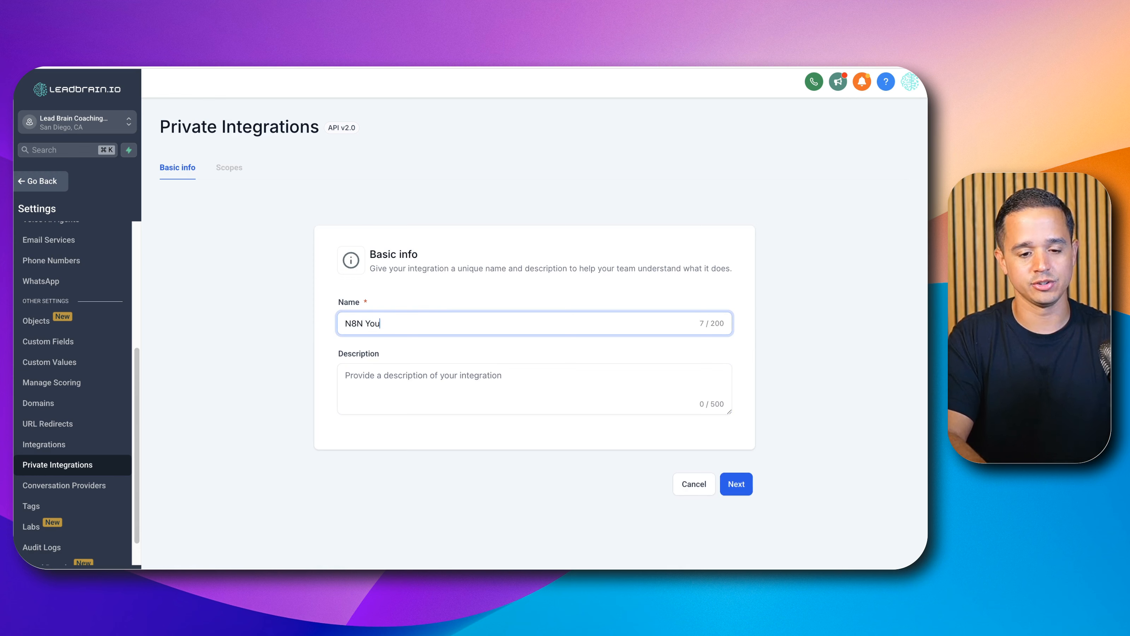
type("Tube")
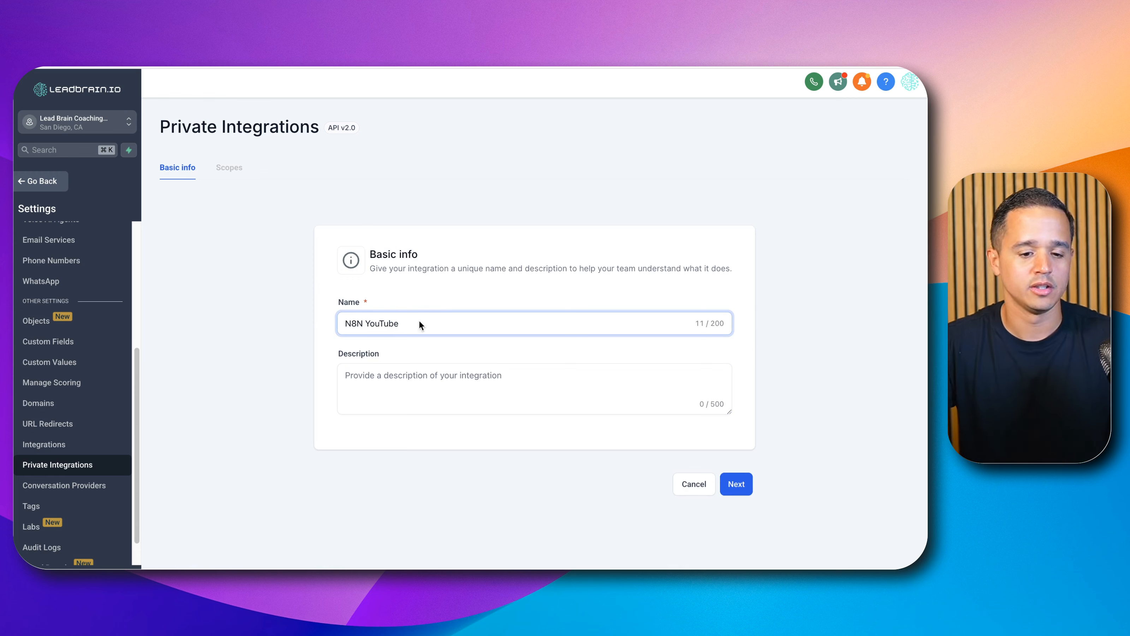
left_click(727, 485)
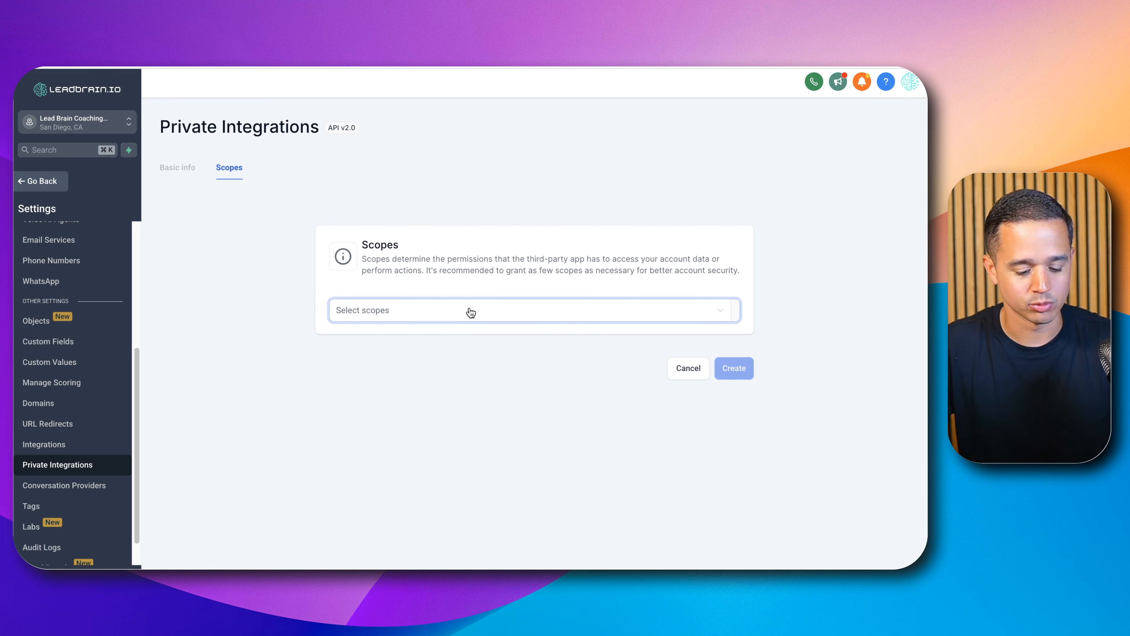
Step: Add the View Contacts and Edit Contacts scopes to the integration
left_click(471, 311)
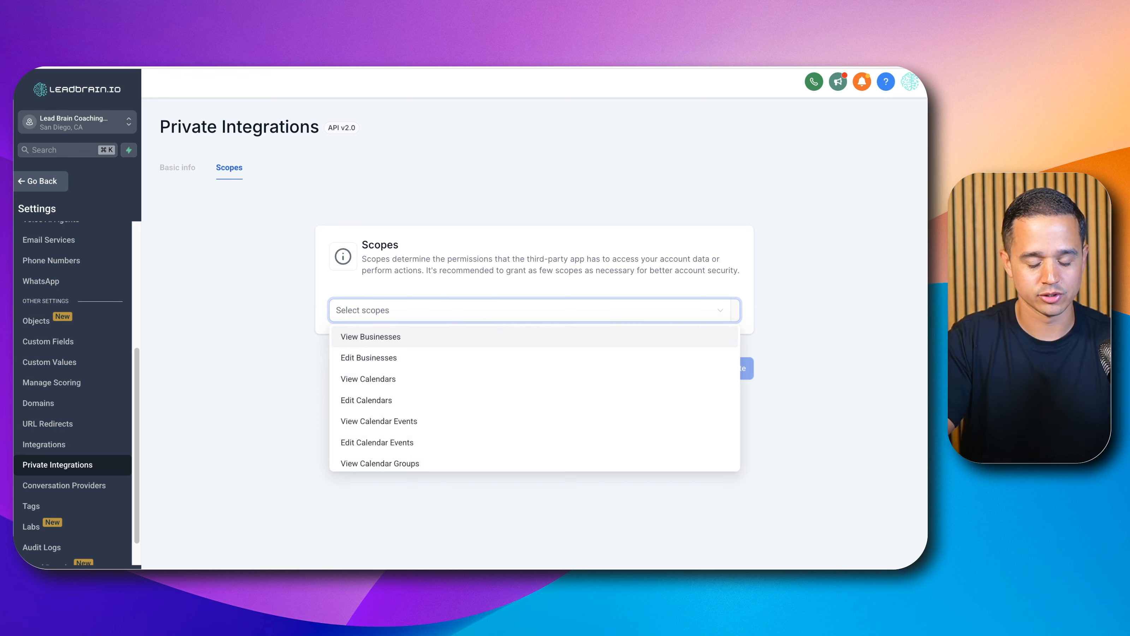
type("cont")
left_click(396, 337)
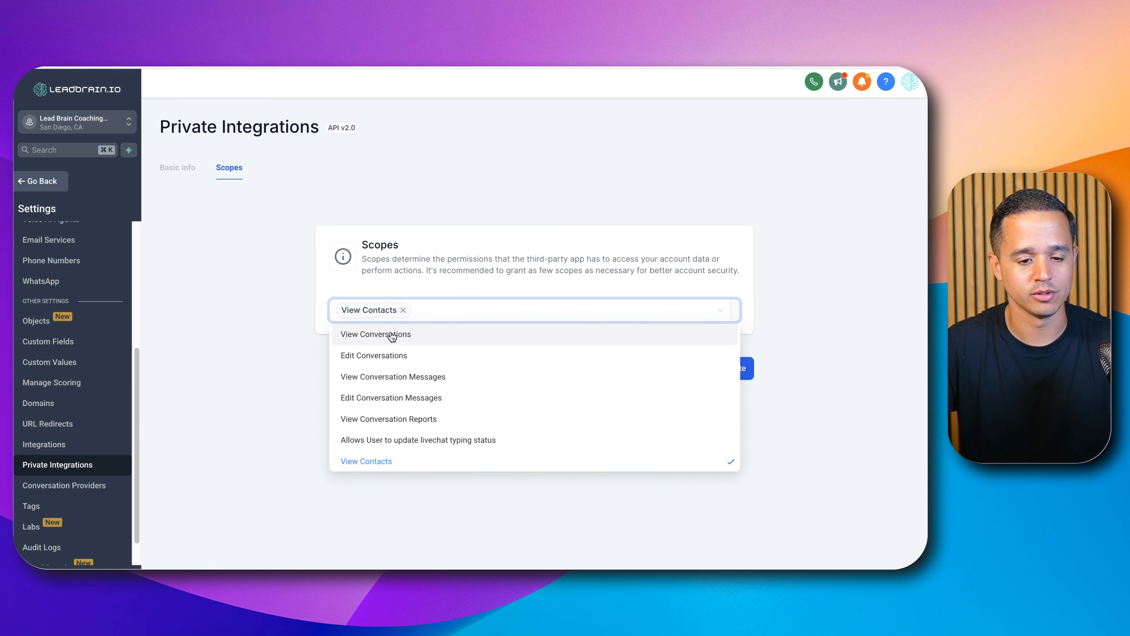
type("ed")
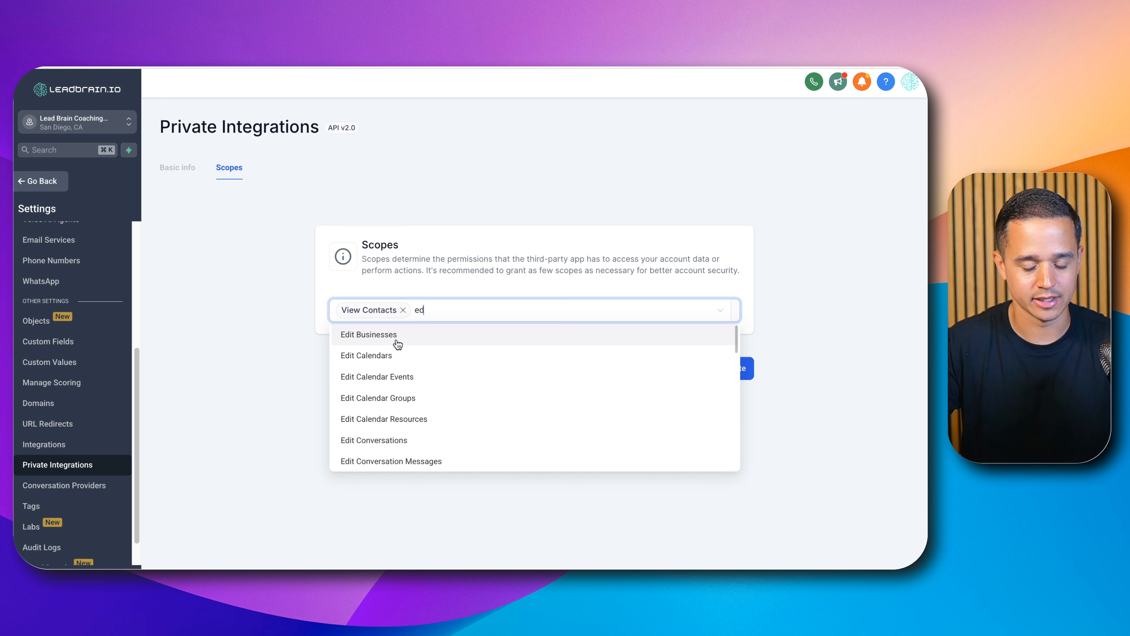
key("BackSpace")
key("BackSpace")
scroll(485, 408, "down", 2)
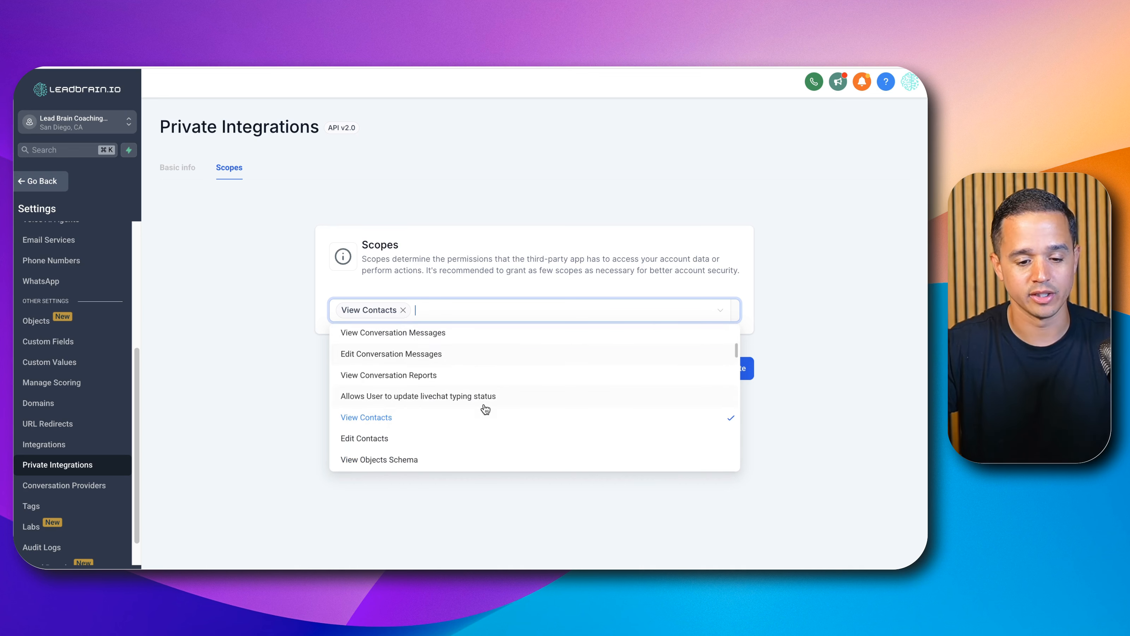
left_click(428, 439)
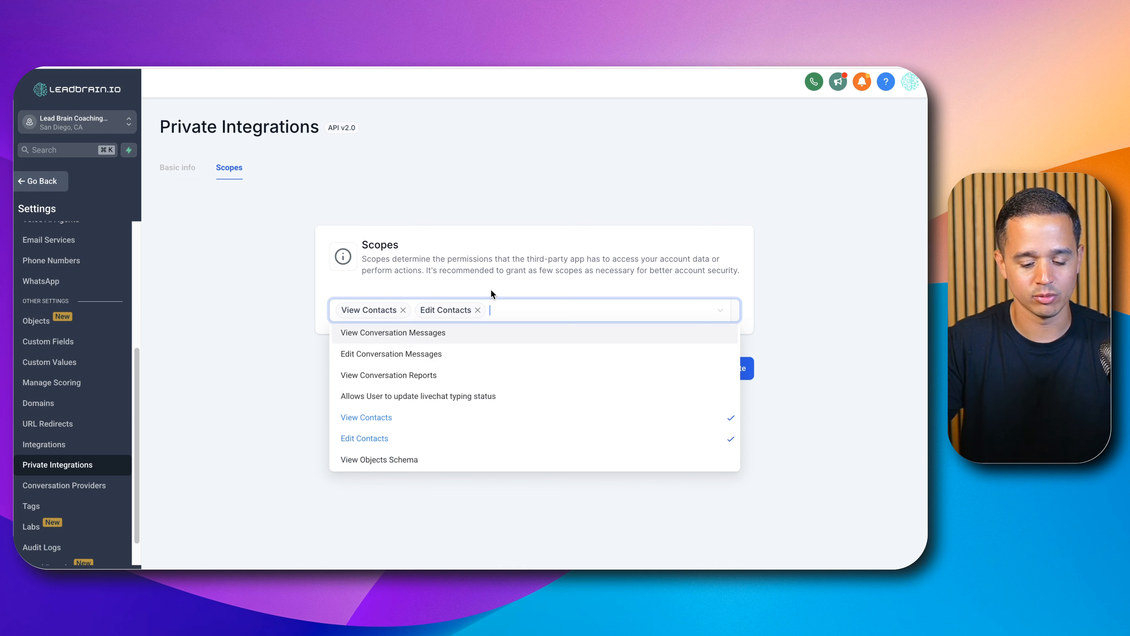
Step: Add the View Calendars, Edit Calendars, View Calendar Events and Edit Calendar Events scopes
type("cale")
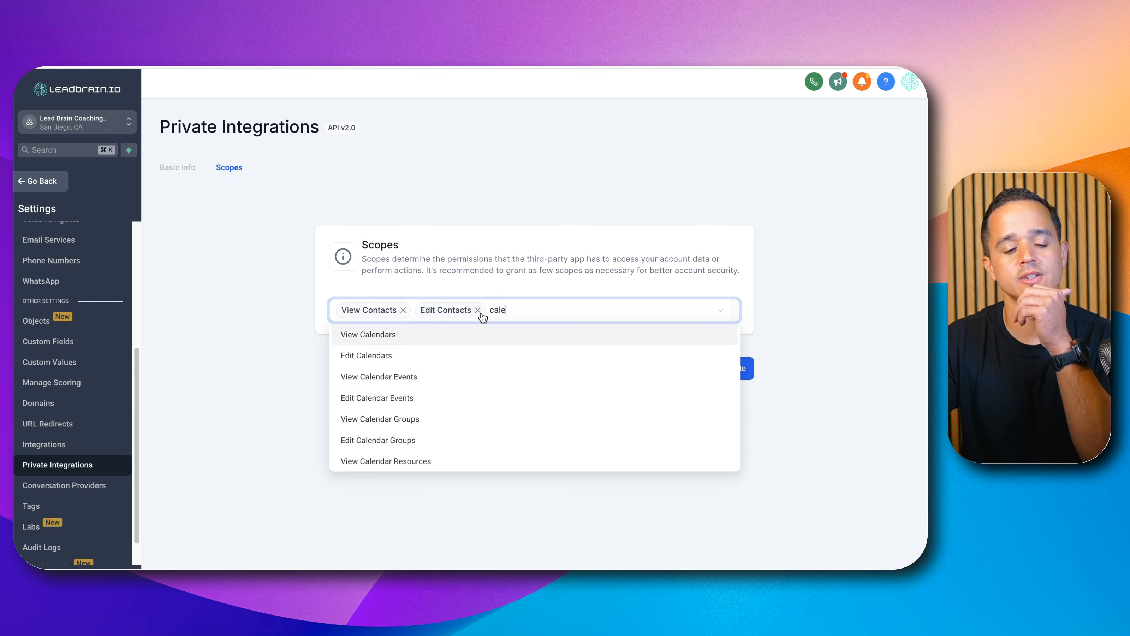
left_click(441, 338)
left_click(414, 398)
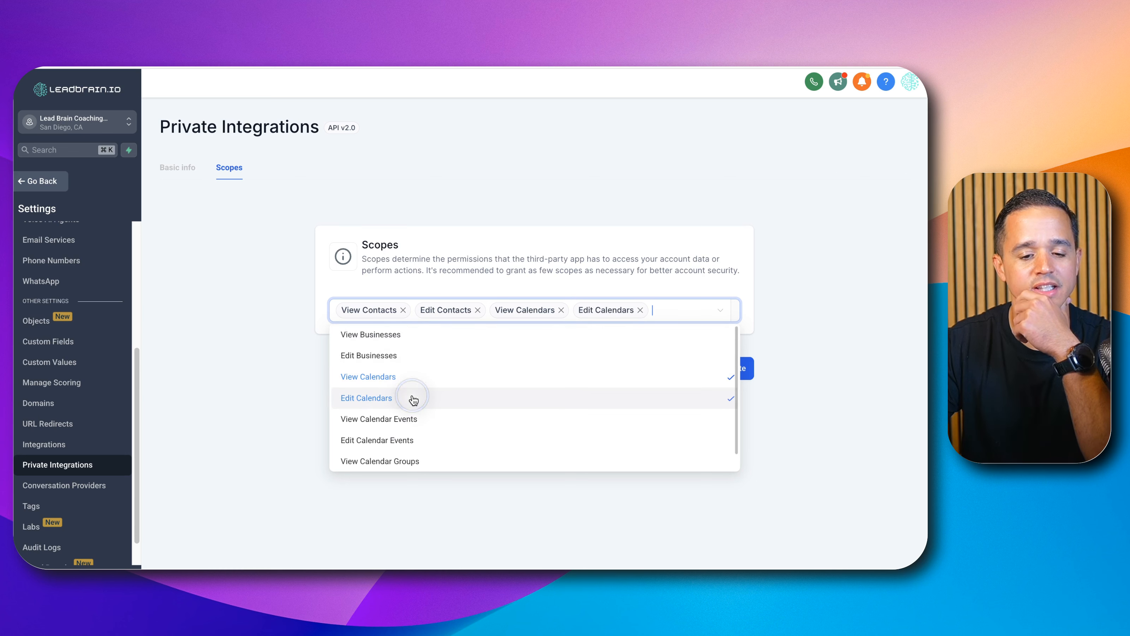
left_click(396, 419)
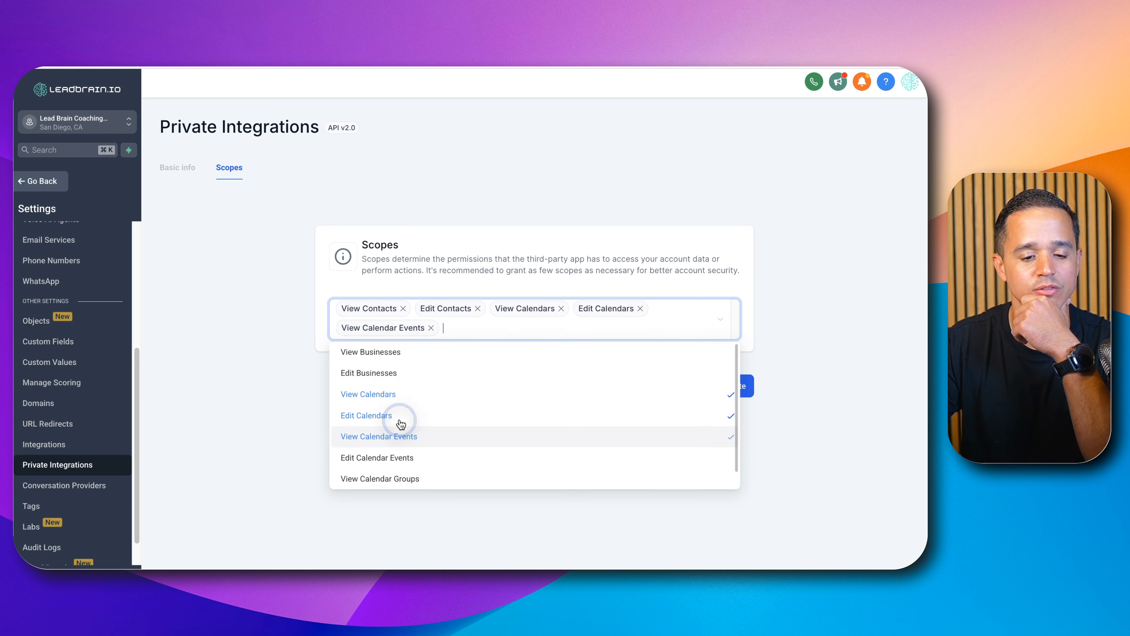
left_click(390, 455)
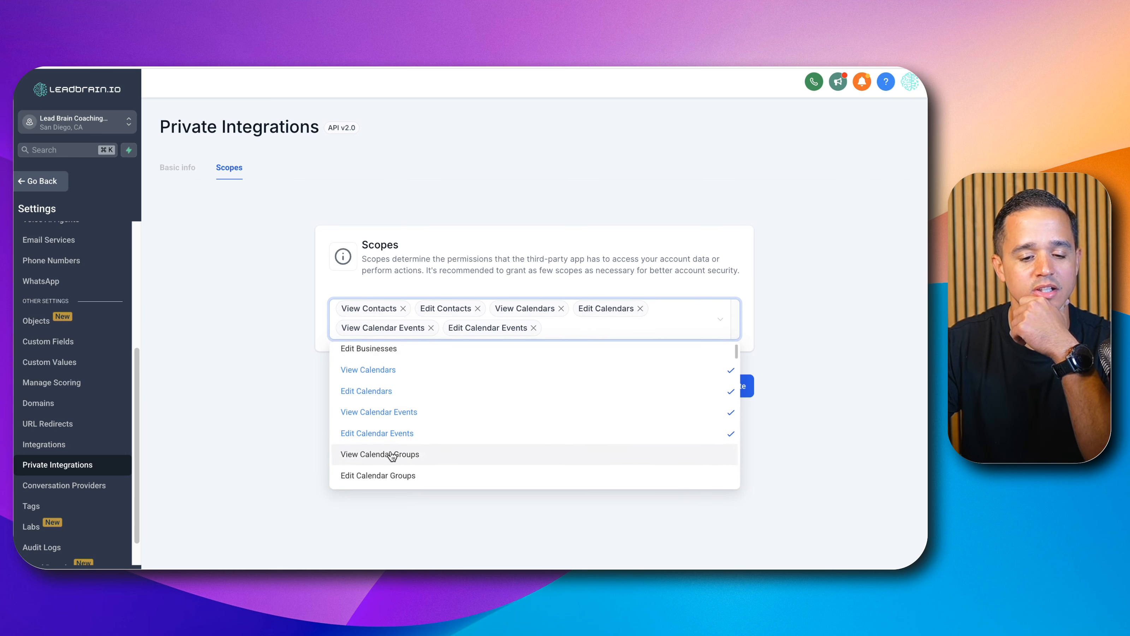
scroll(391, 456, "down", 2)
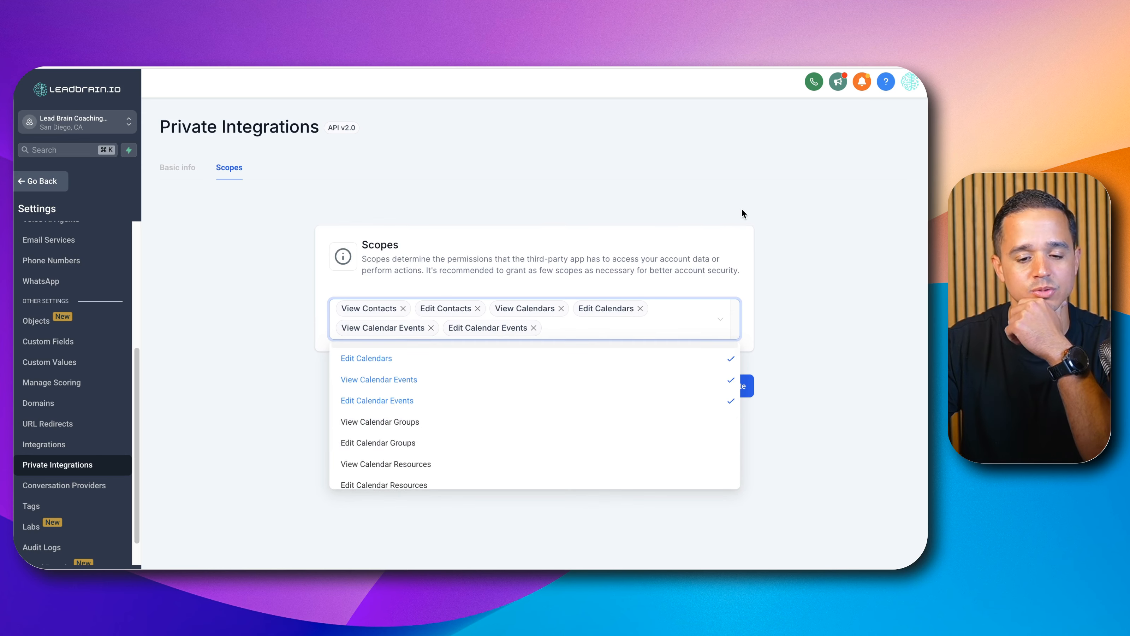
left_click(768, 167)
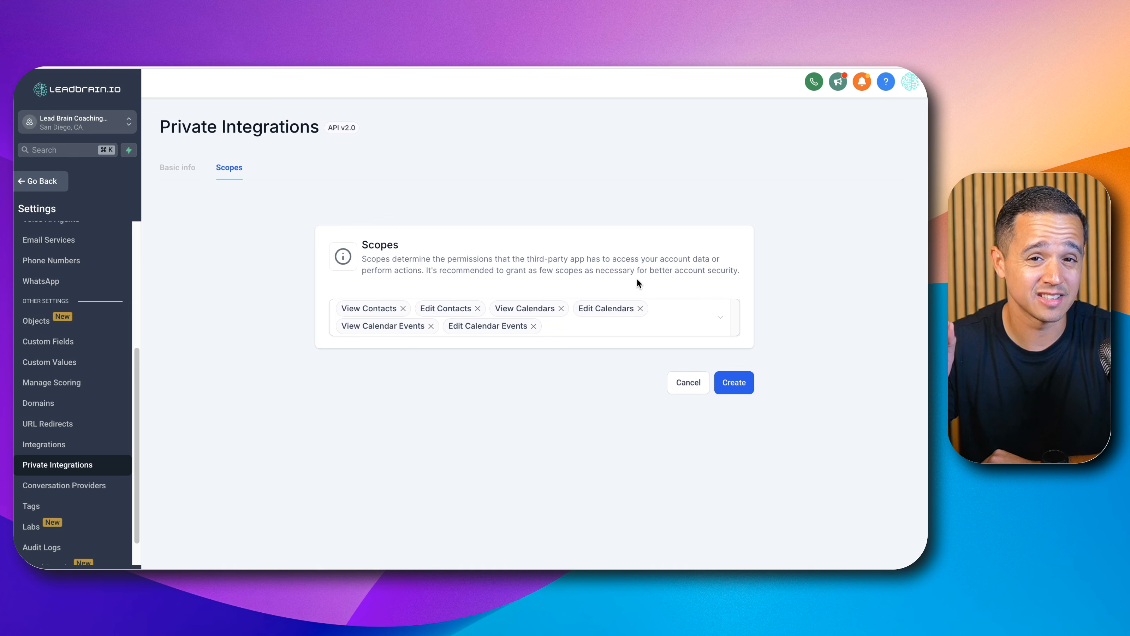
Step: Create the private integration and copy its generated access token
left_click(741, 383)
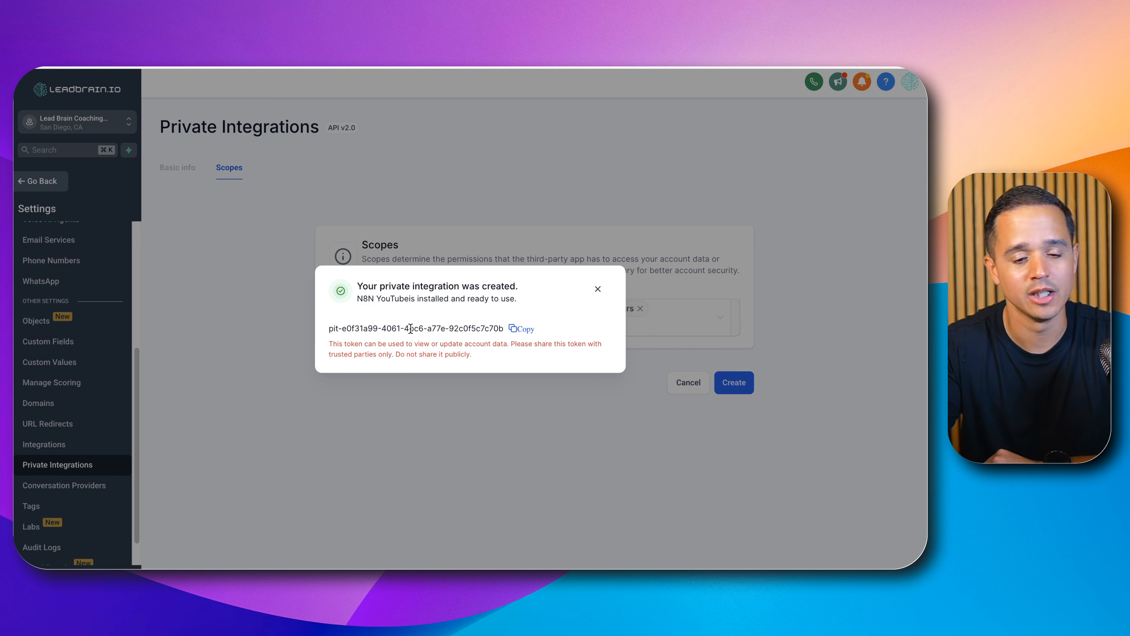
left_click(525, 332)
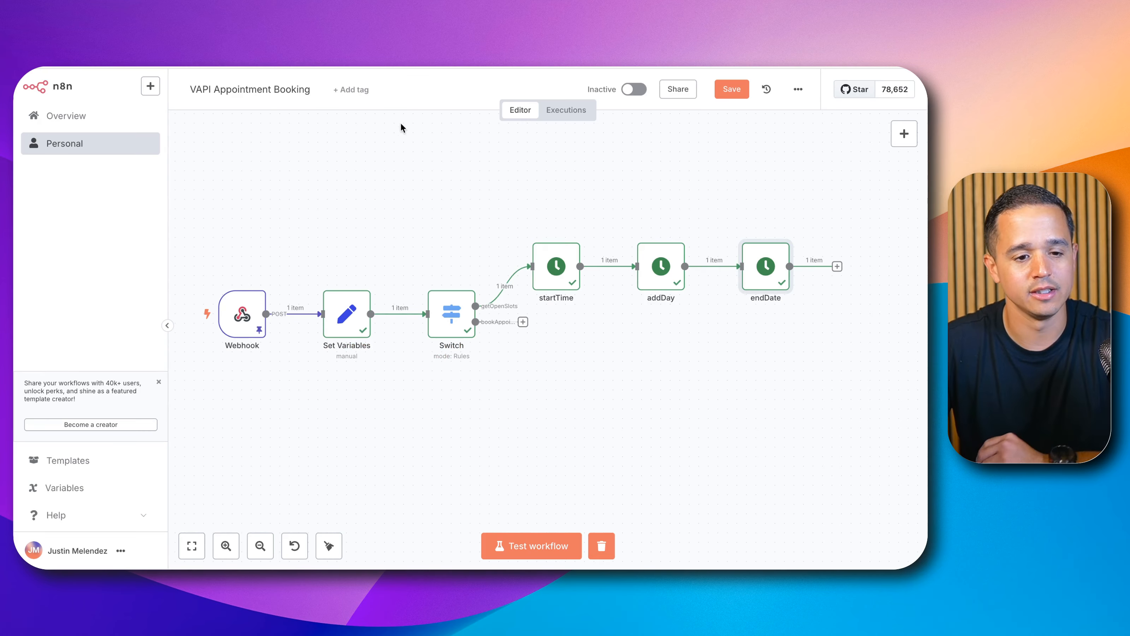
Step: Add an HTTP Request node after the endDate node in the workflow
scroll(673, 194, "right", 10)
left_click(580, 278)
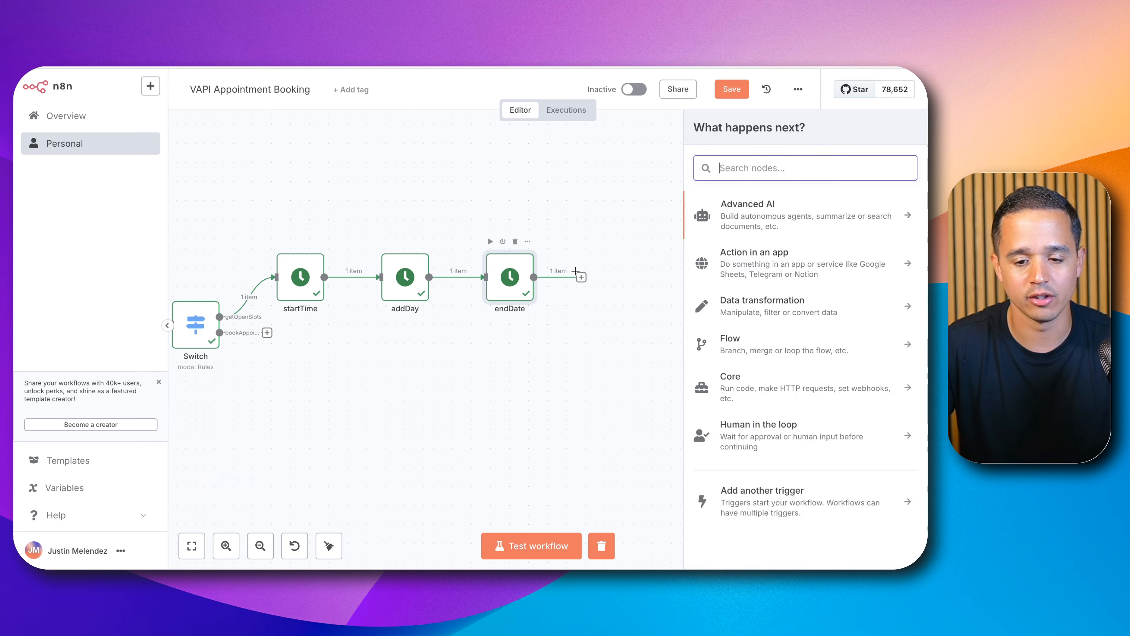
type("http")
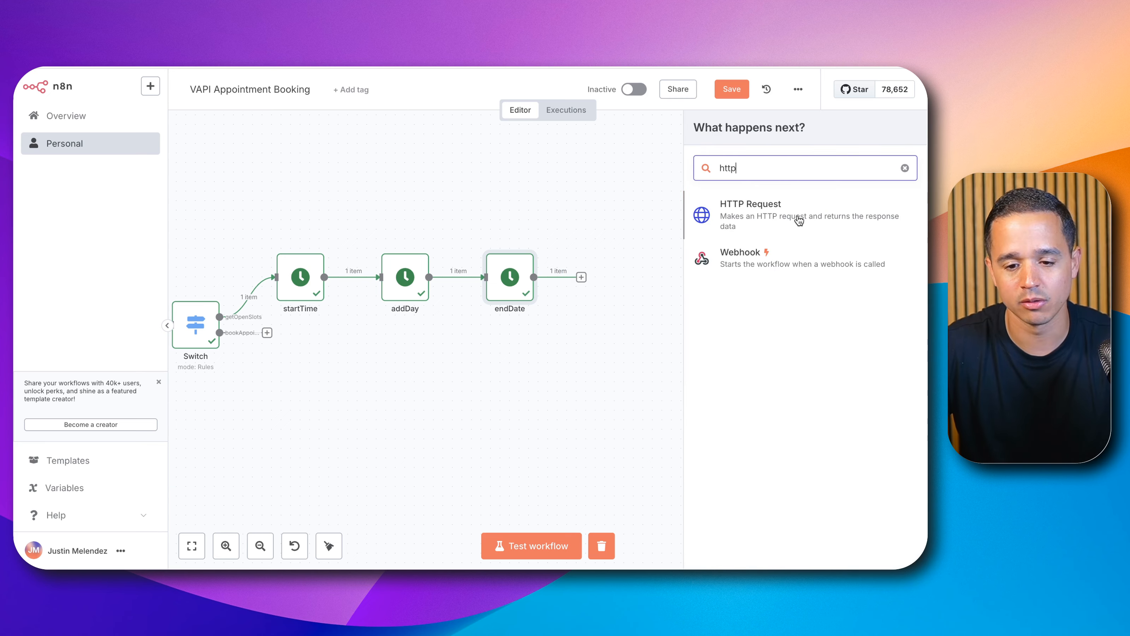
left_click(798, 217)
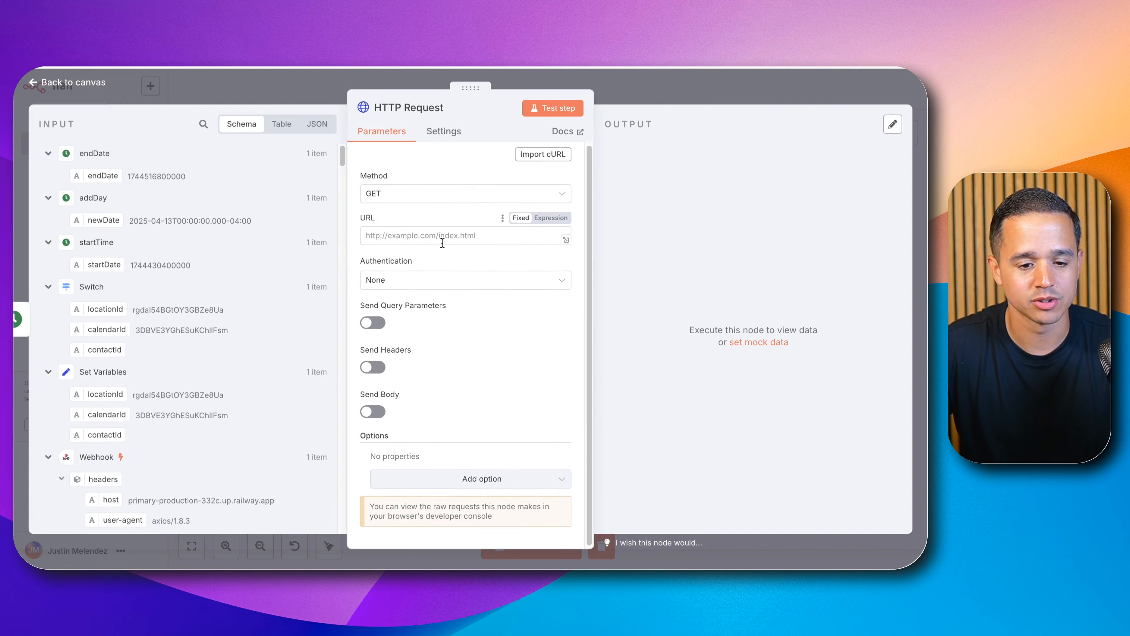
Step: Set the HTTP Request authentication to Generic Credential Type with Header Auth and start creating a new credential
left_click(419, 278)
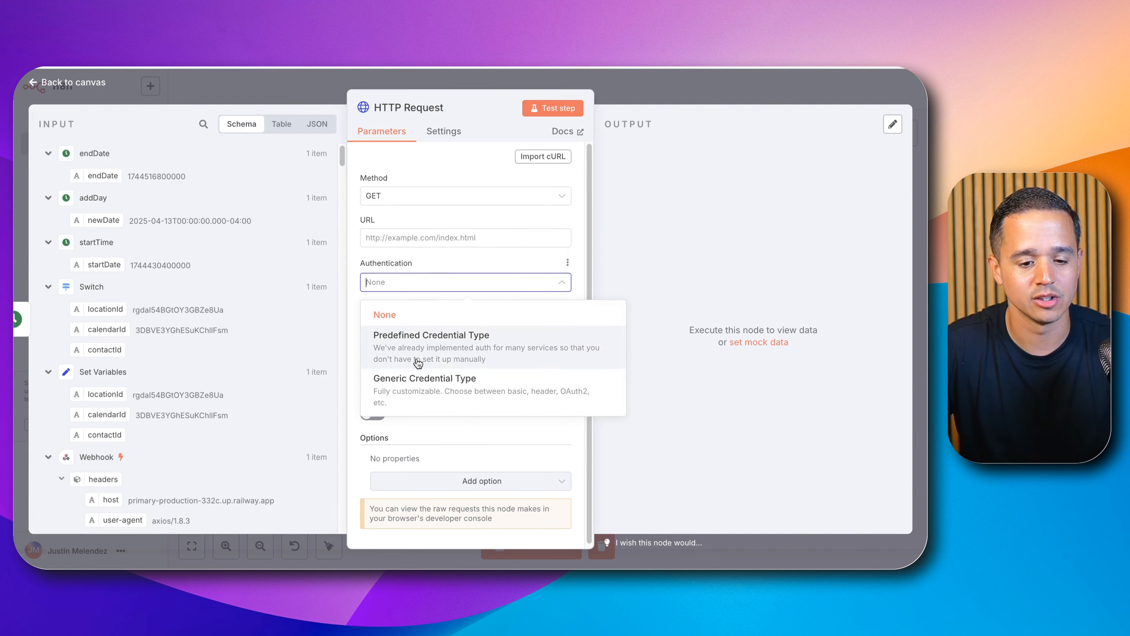
left_click(415, 388)
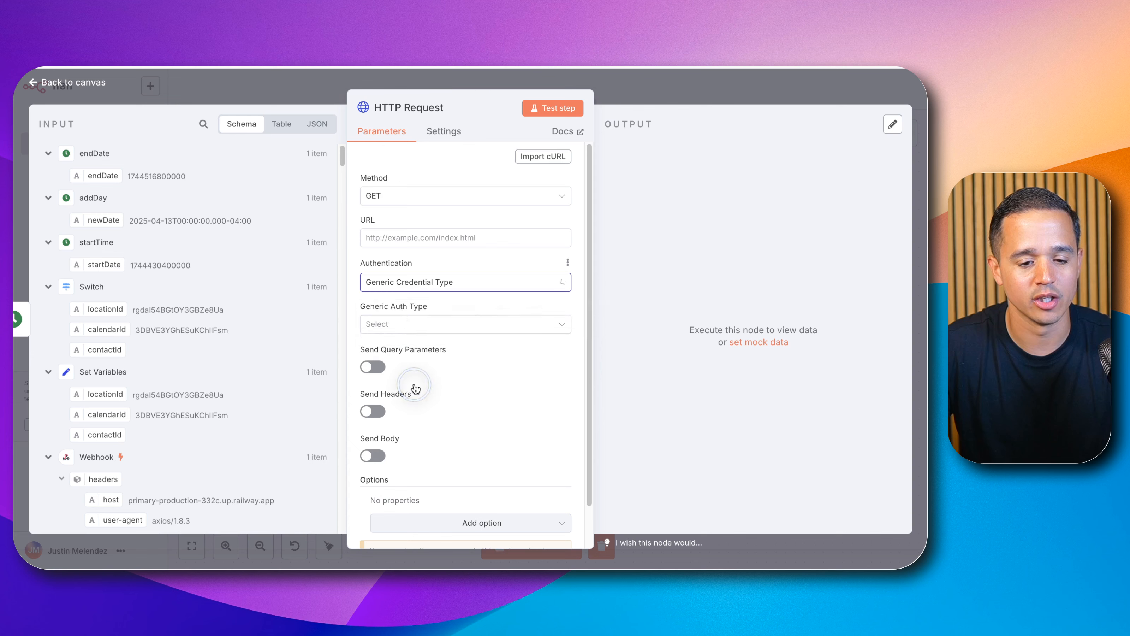
left_click(397, 324)
left_click(390, 415)
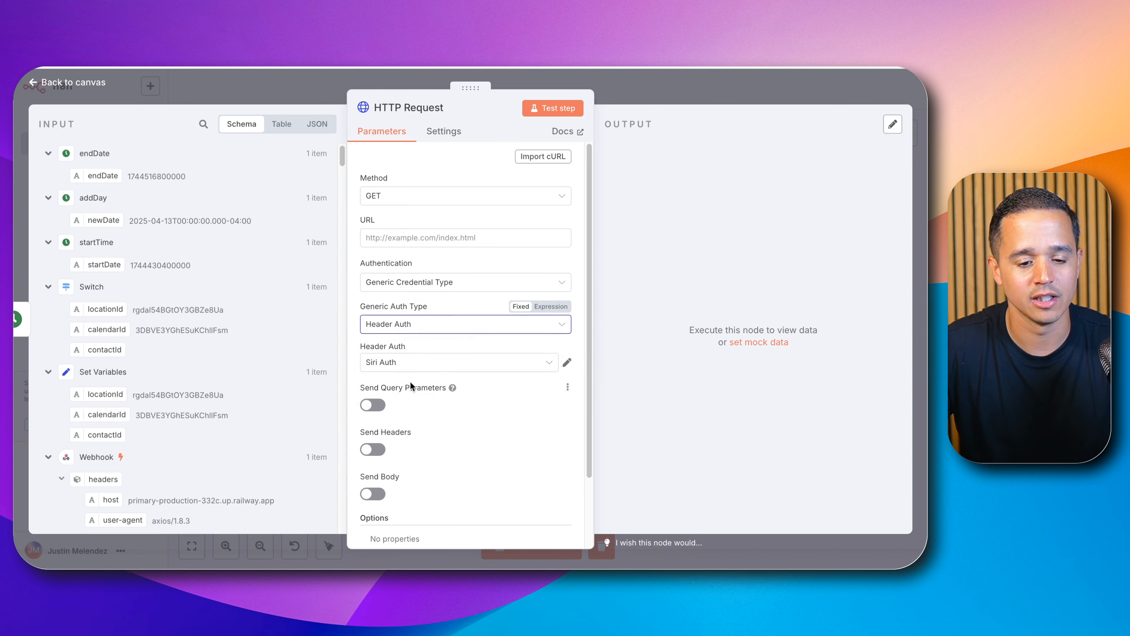
left_click(439, 362)
left_click(440, 330)
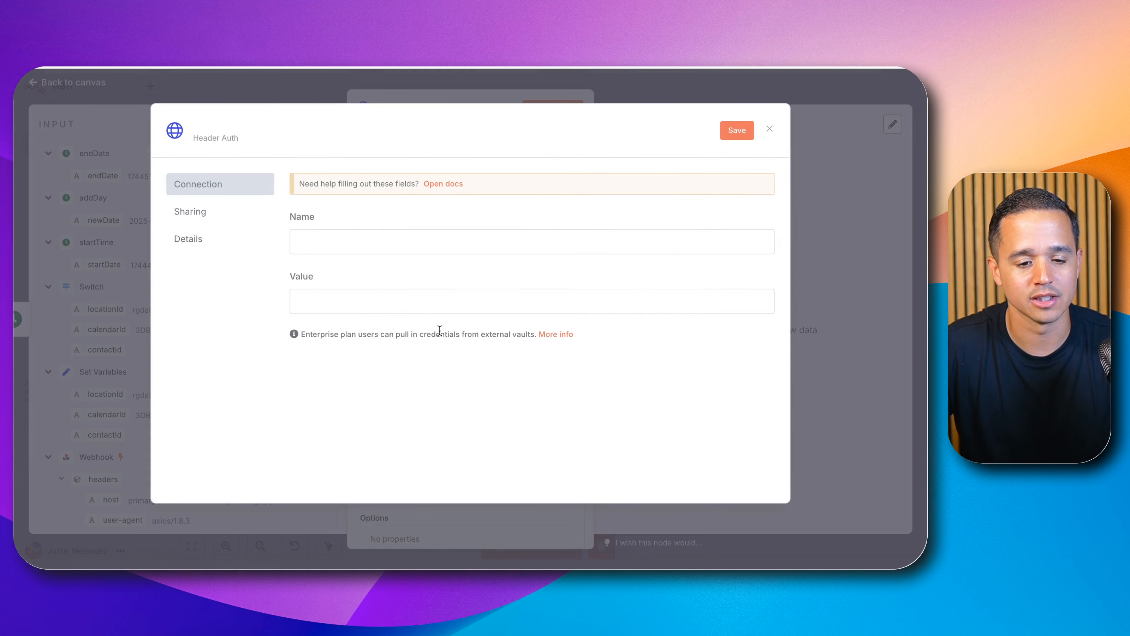
Step: Rename the new Header Auth credential to "N8N YouTube → GHL"
left_click(231, 132)
left_click_drag(319, 127, 198, 125)
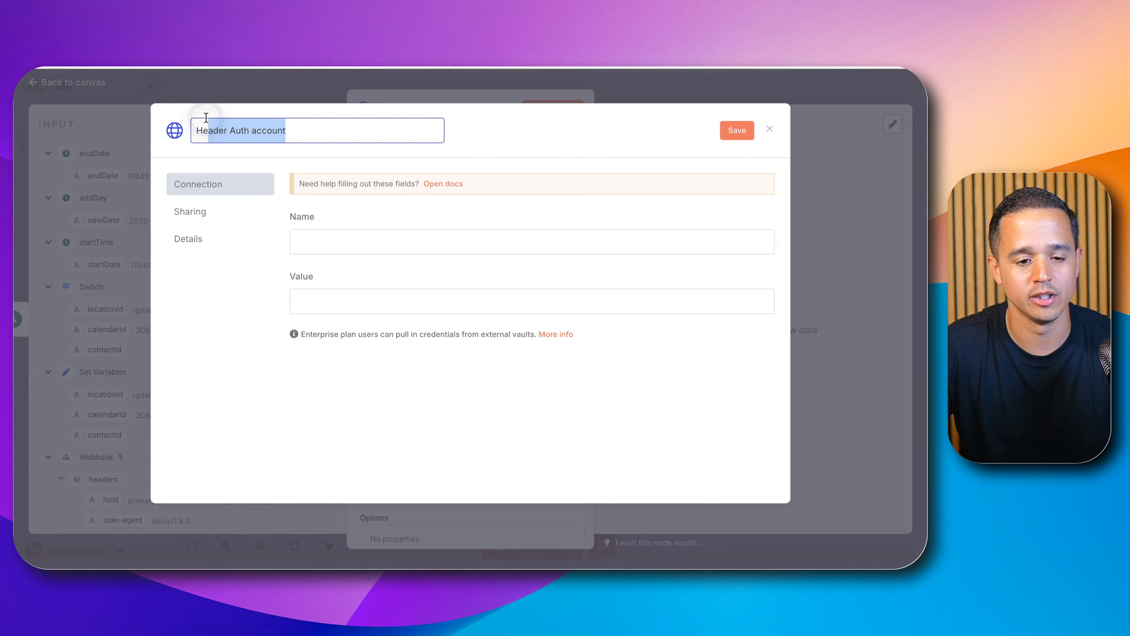
key("BackSpace")
type("N8N YouTube -. GHL")
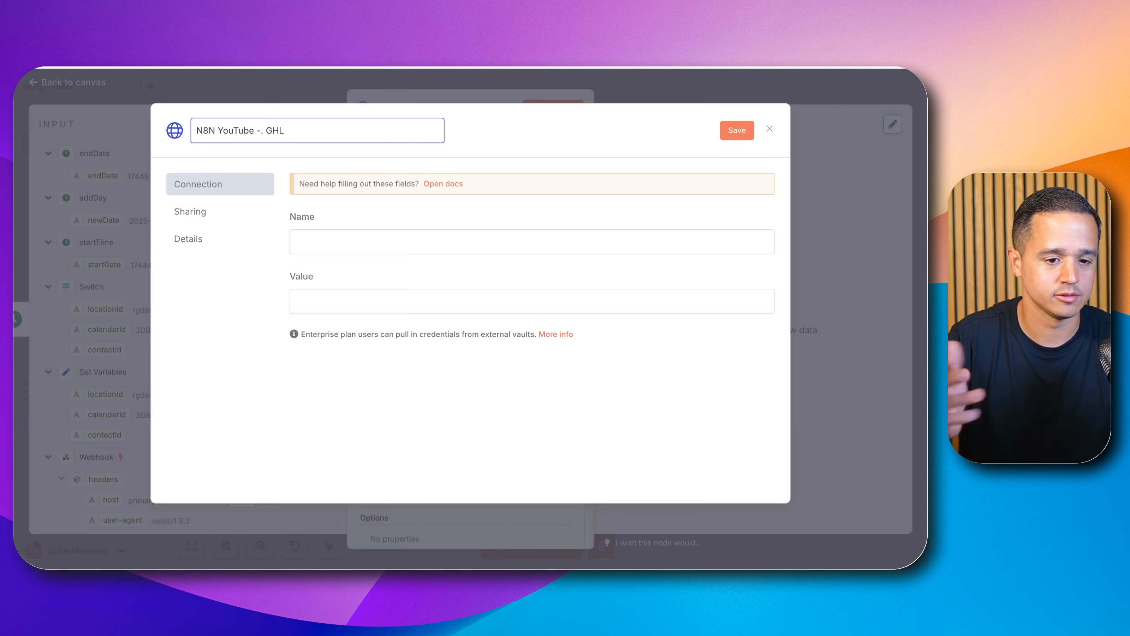
key("Left")
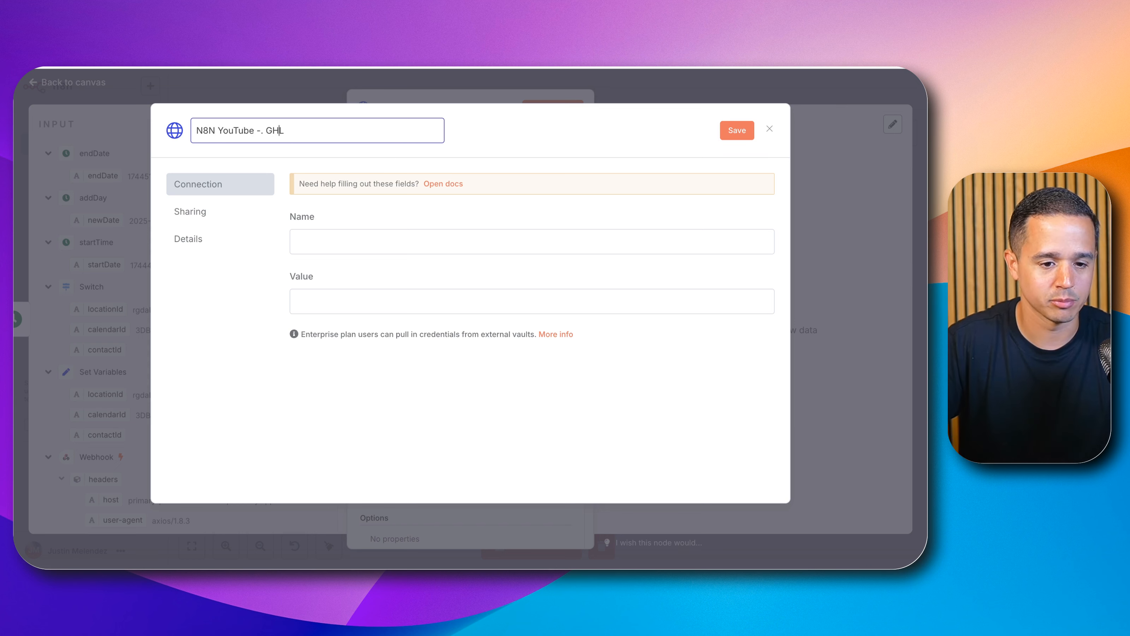
key("BackSpace")
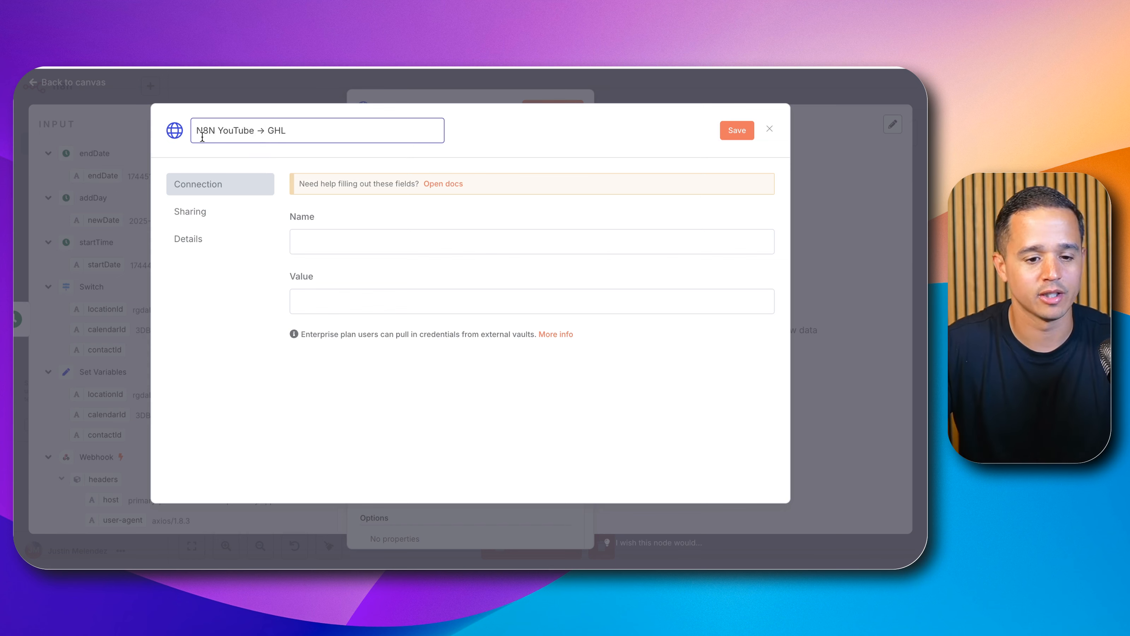
Step: Set the credential's header name to Authorization and its value to Bearer followed by the pasted access token, then save it
left_click(339, 248)
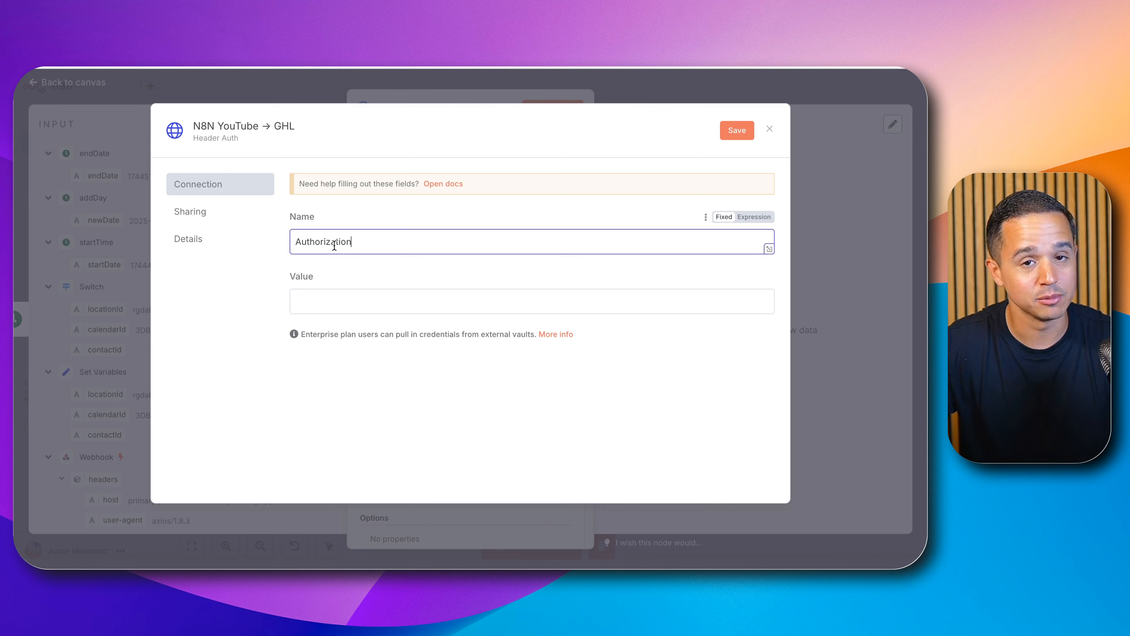
left_click(327, 296)
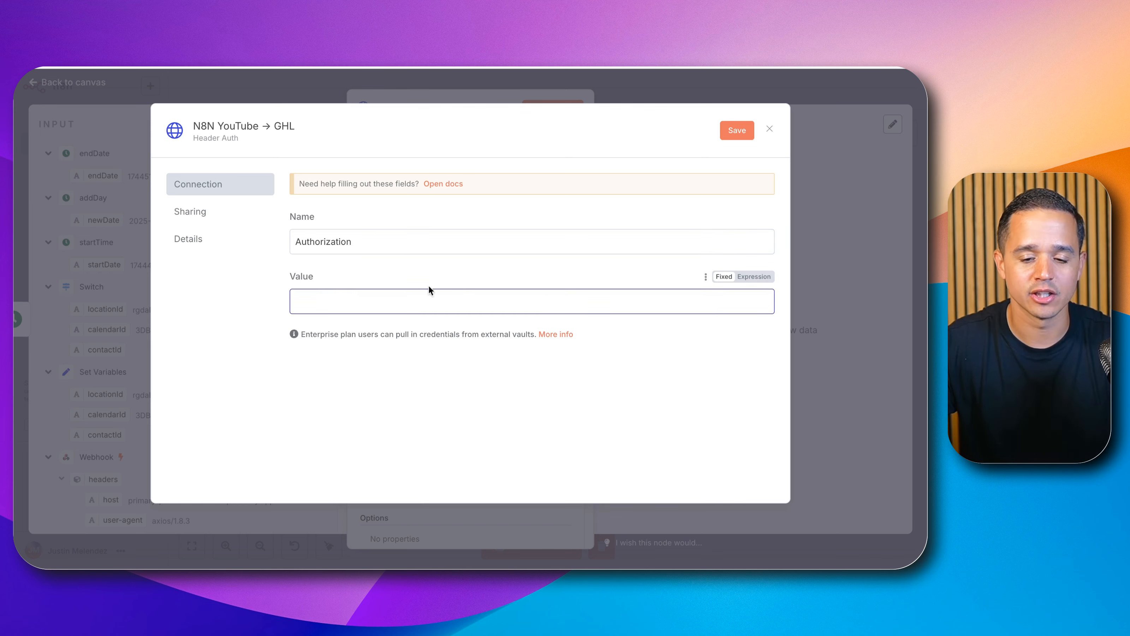
left_click(762, 277)
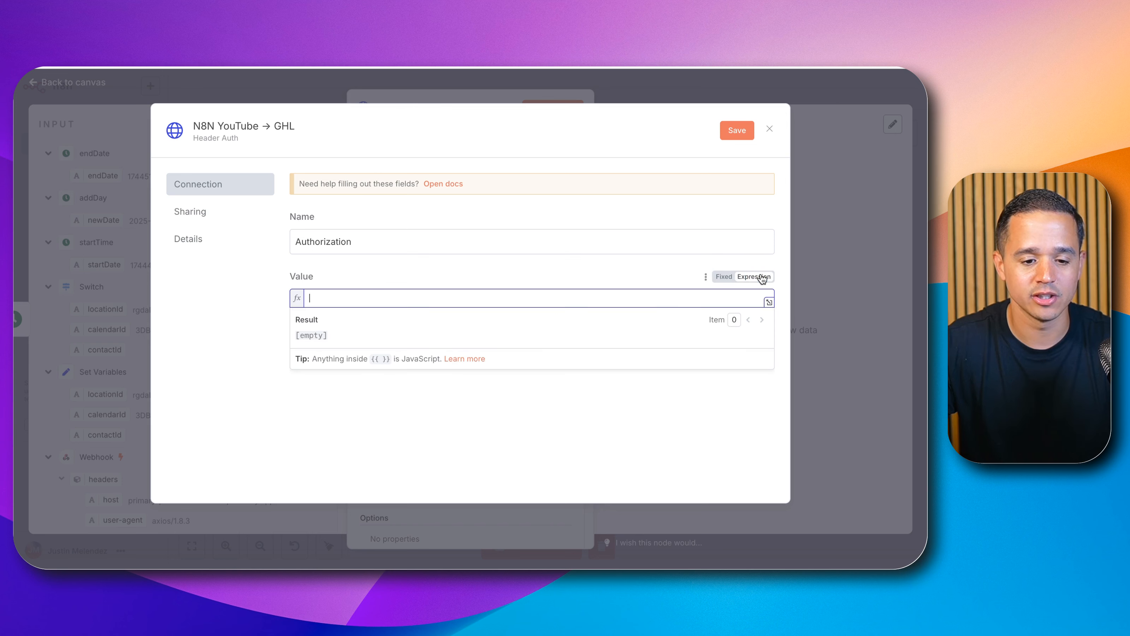
left_click(723, 276)
type("Be")
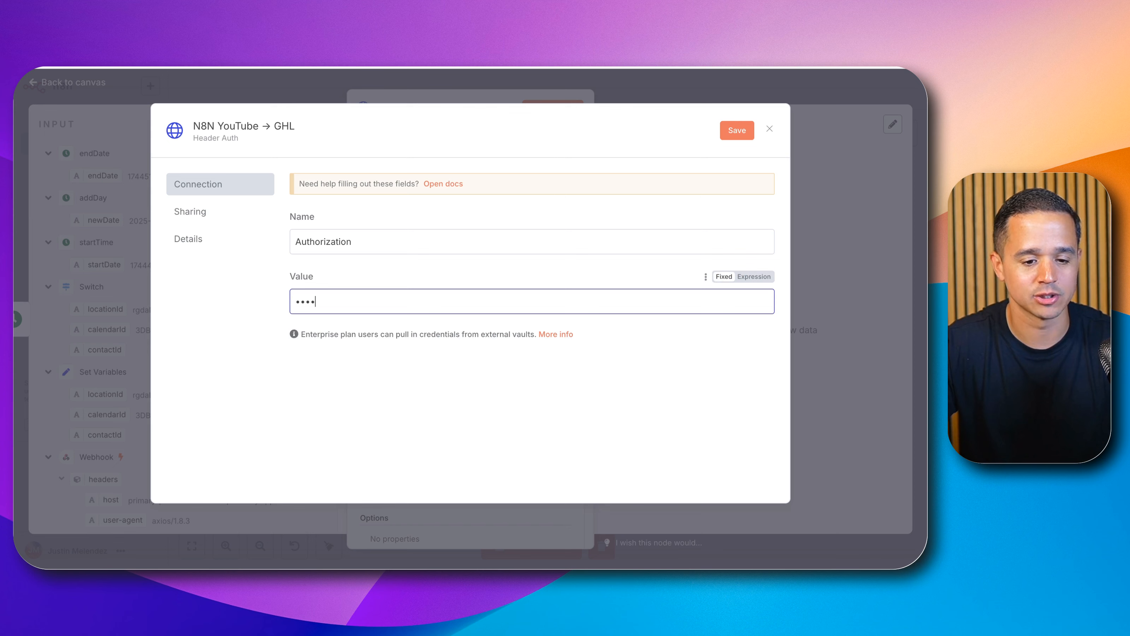
left_click(765, 277)
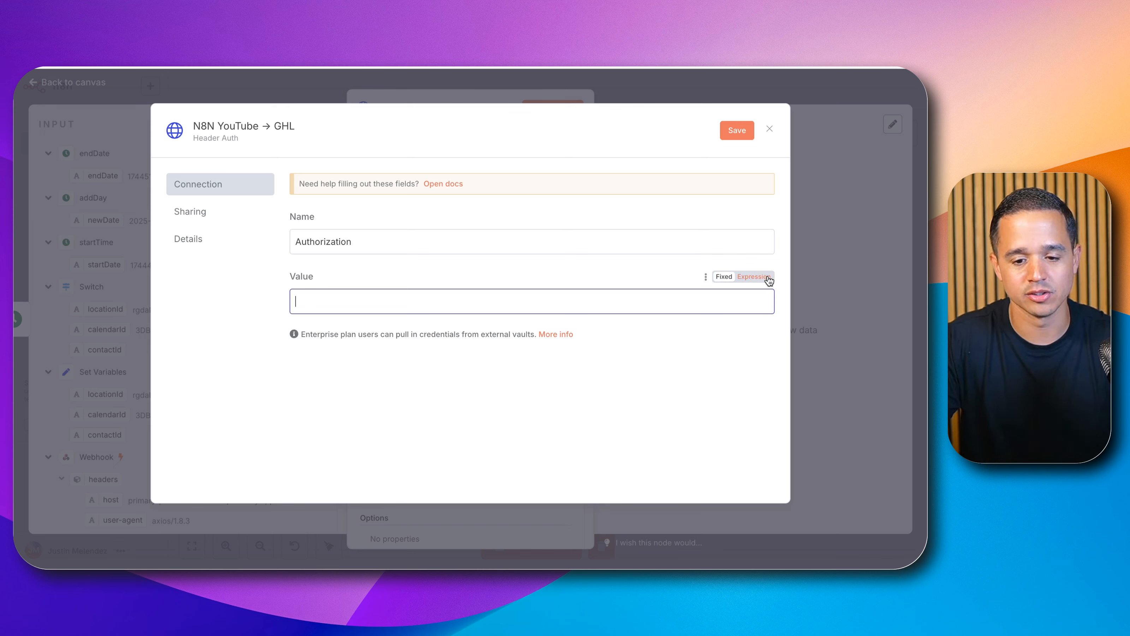
left_click(464, 295)
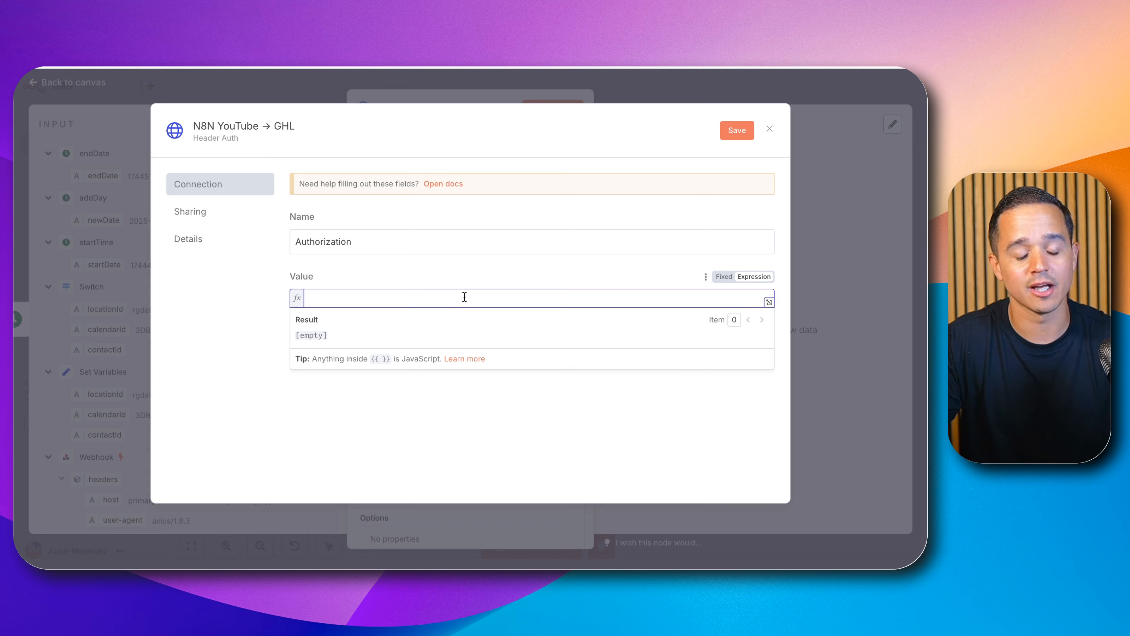
type("Bearer")
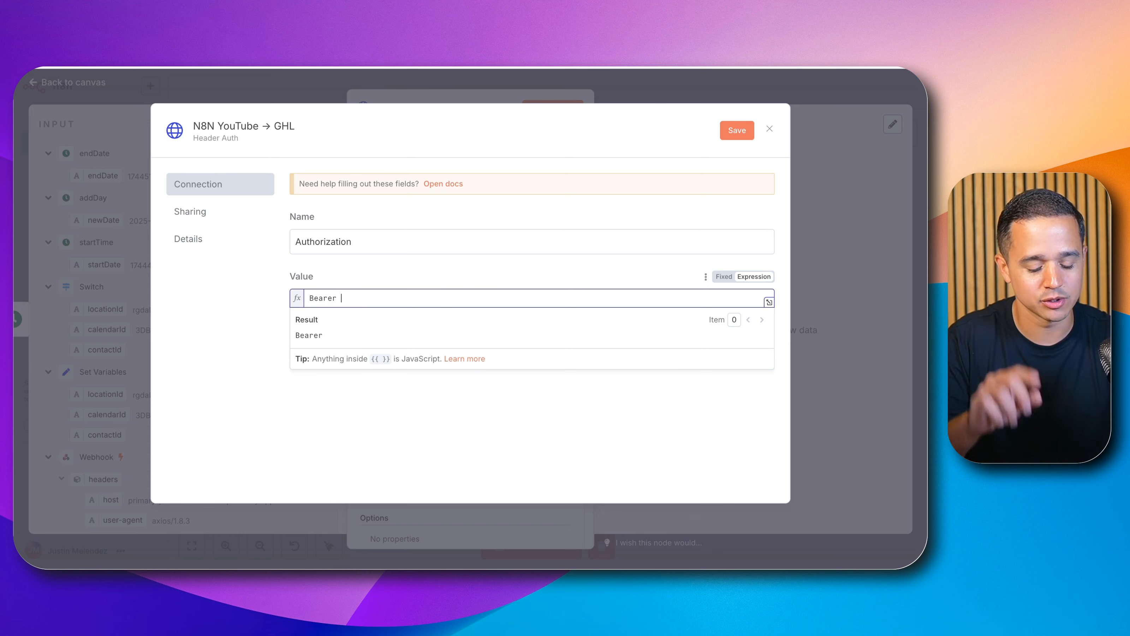
key("super+v")
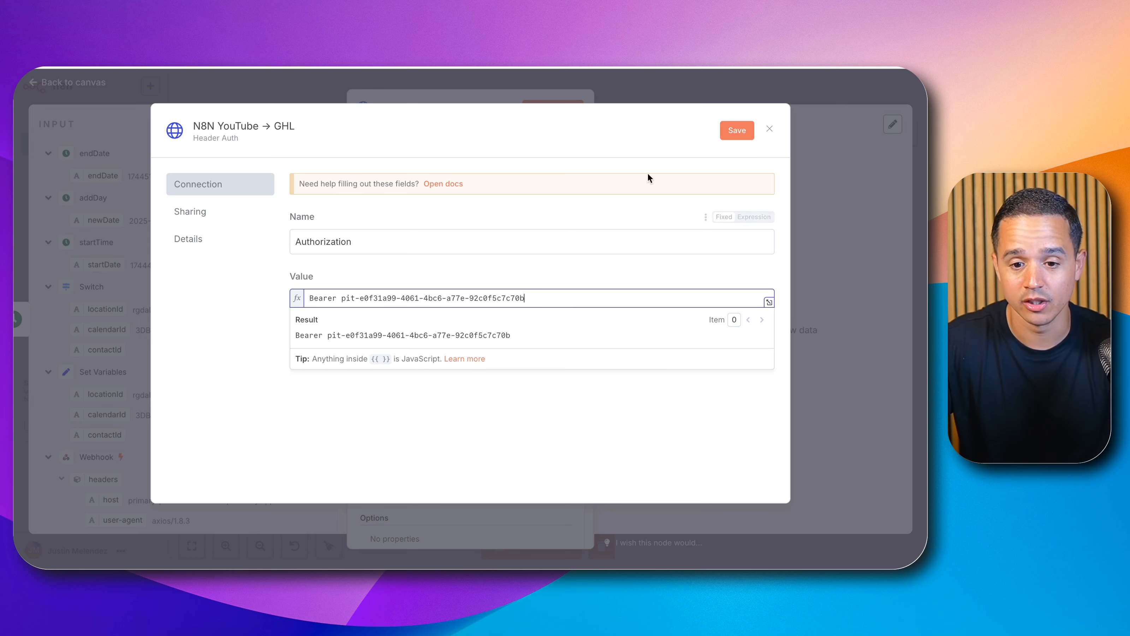
left_click(734, 130)
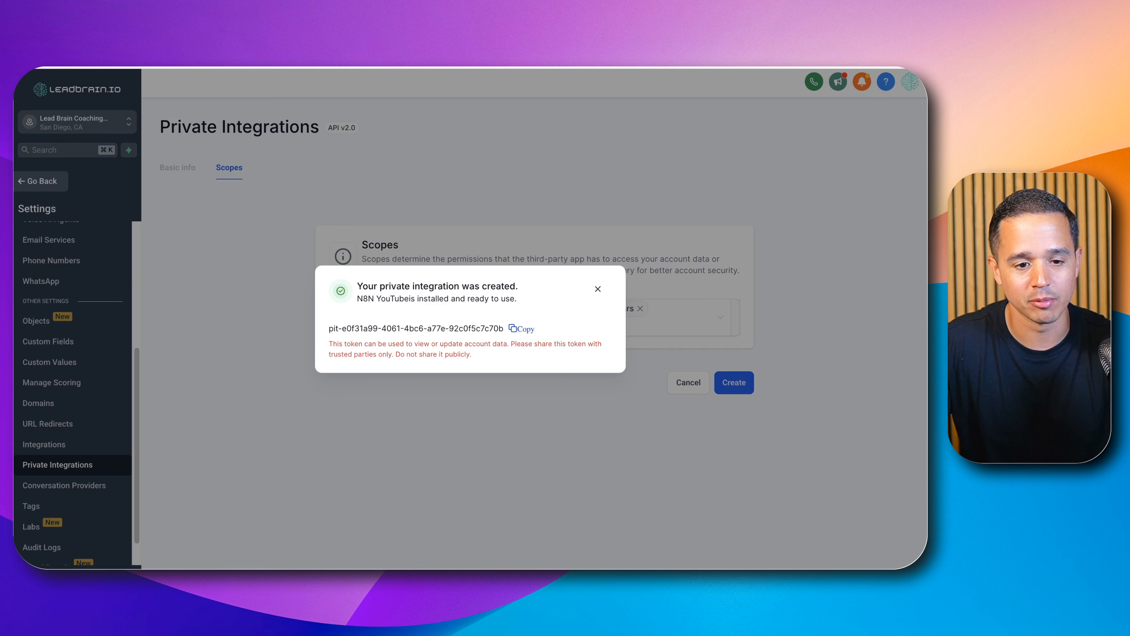
Step: Copy the Get Free Slots endpoint URL from the HighLevel API documentation
left_click(596, 290)
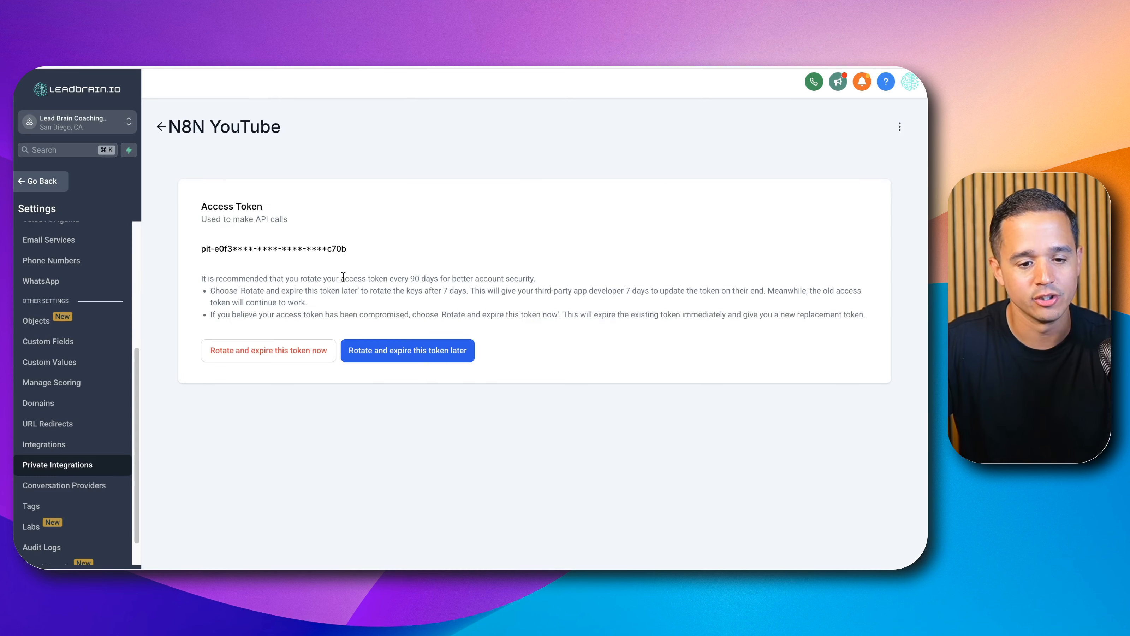
scroll(71, 445, "up", 5)
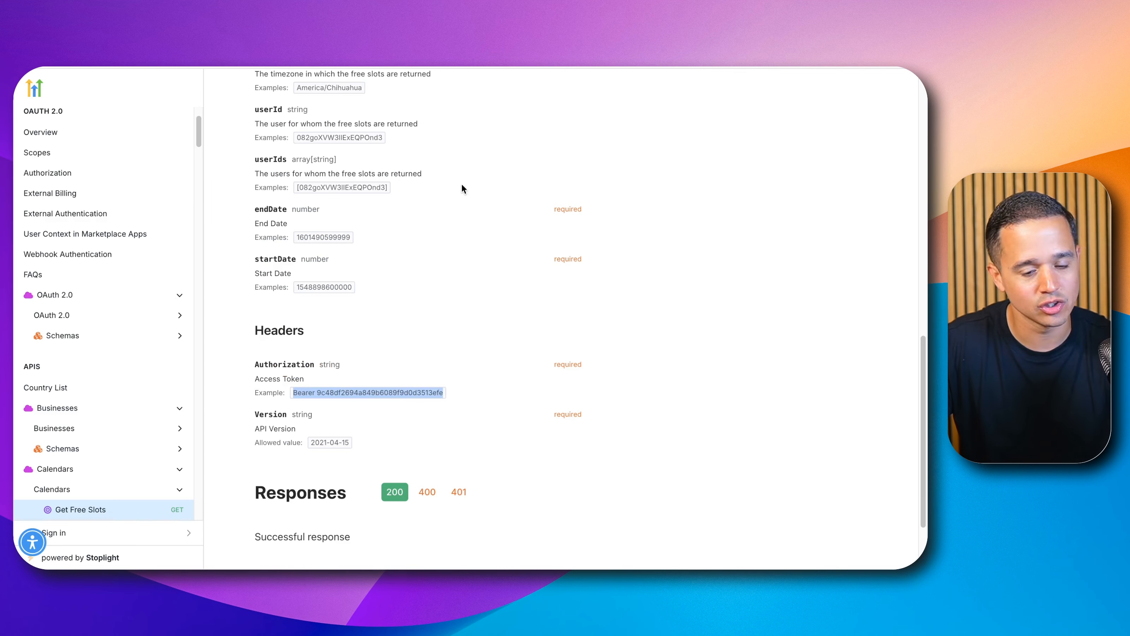
scroll(464, 208, "up", 10)
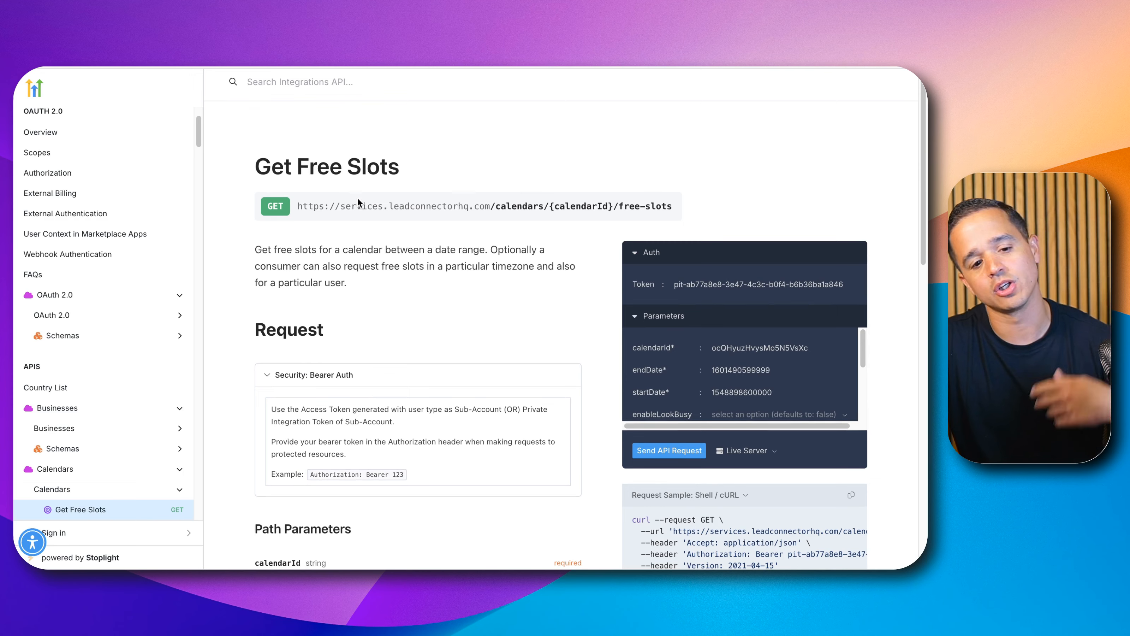
scroll(361, 202, "down", 3)
scroll(355, 183, "up", 3)
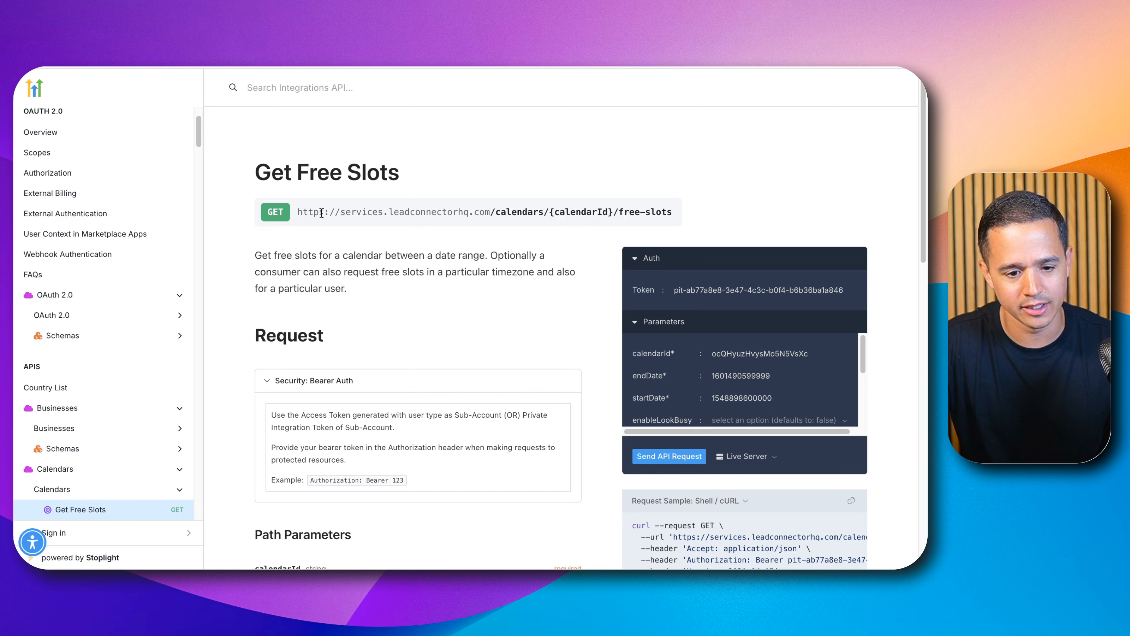
triple_click(339, 212)
key("ctrl+c")
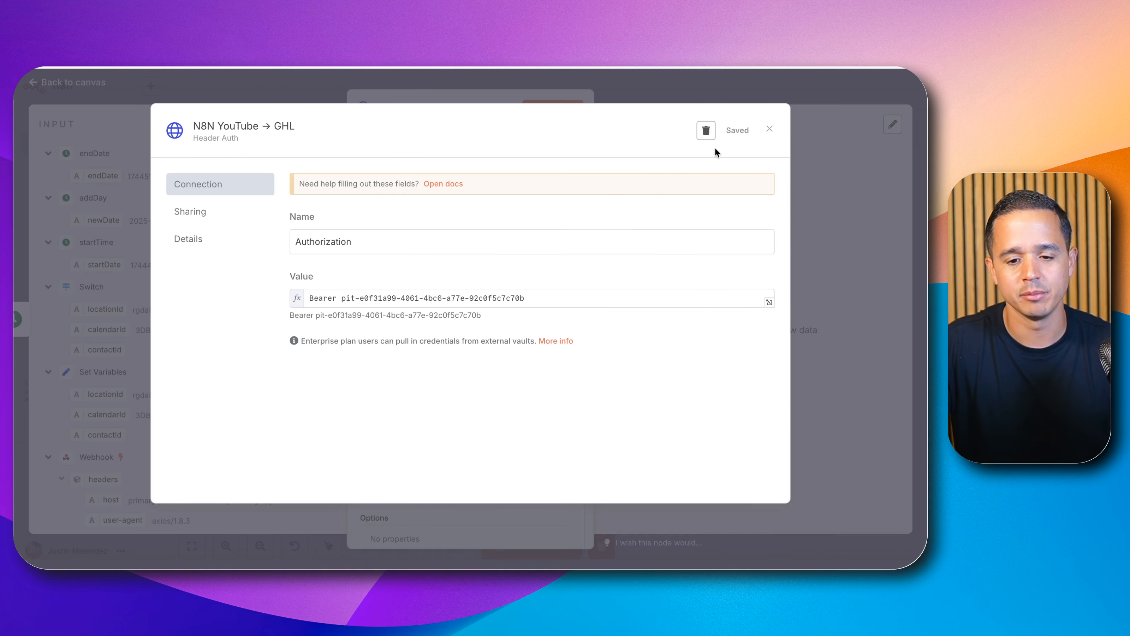
Step: Close the credential dialog and paste the free-slots endpoint URL into the HTTP Request node's URL field
left_click(766, 130)
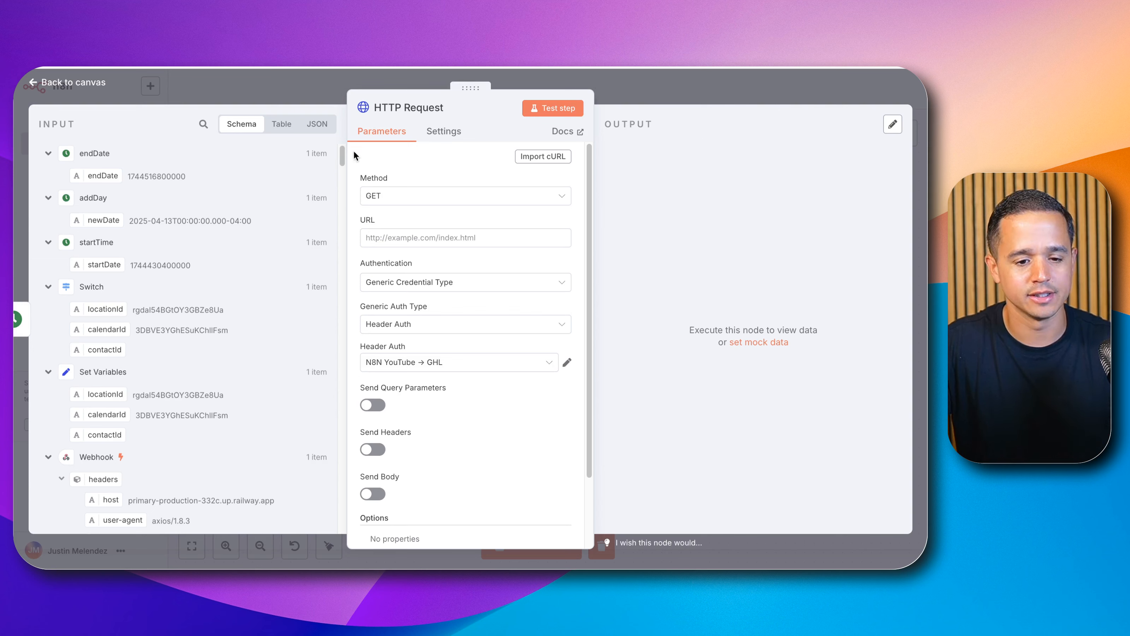
left_click(392, 237)
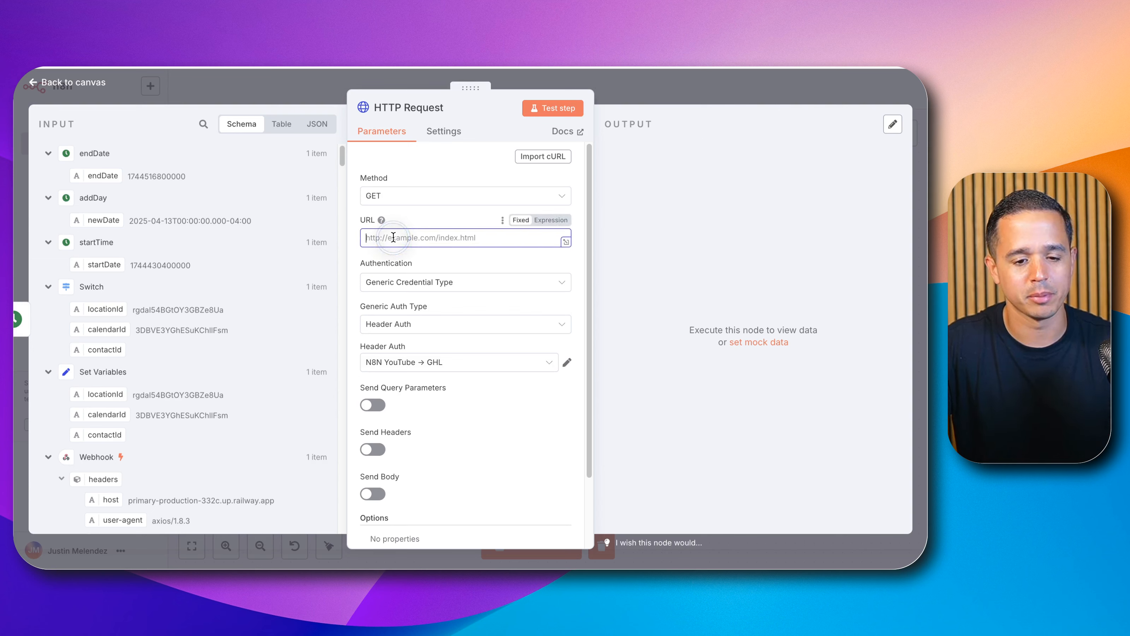
key("ctrl+v")
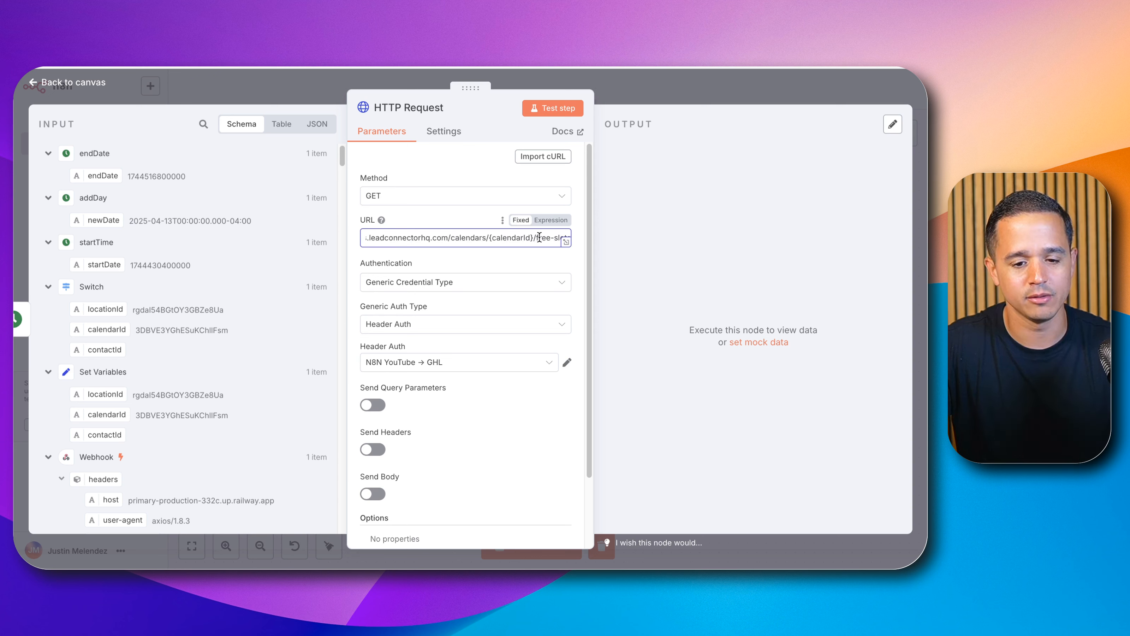
Step: Replace the {calendarId} placeholder in the URL expression with the calendarId field from the Set Variables node
left_click_drag(534, 238, 490, 237)
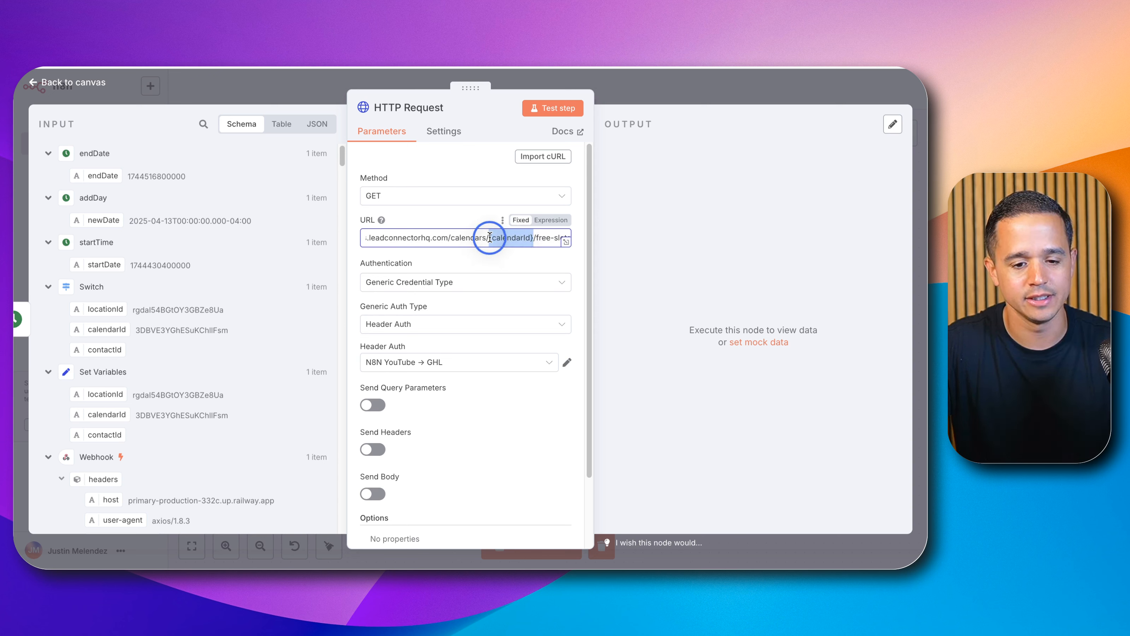
left_click(545, 221)
left_click(566, 254)
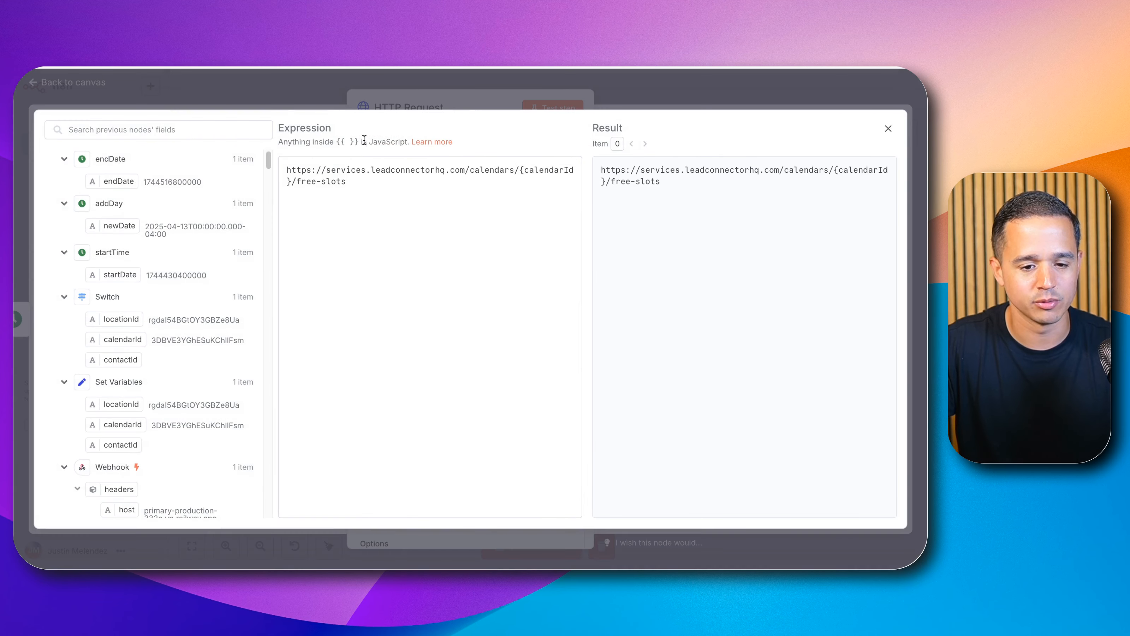
left_click_drag(519, 167, 291, 183)
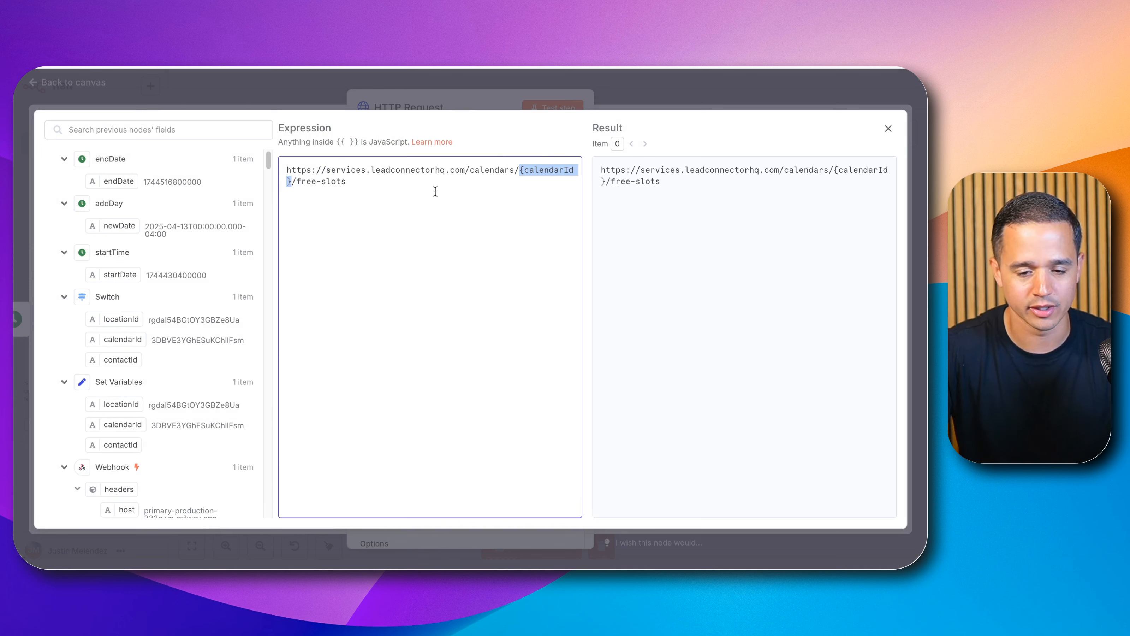
key("BackSpace")
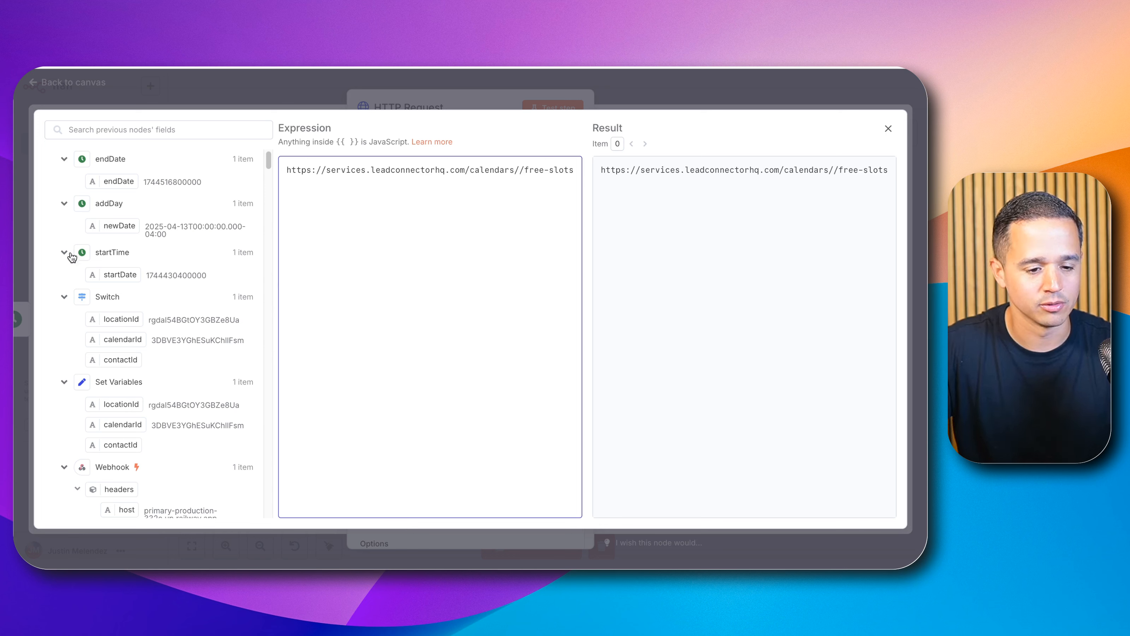
scroll(84, 304, "down", 3)
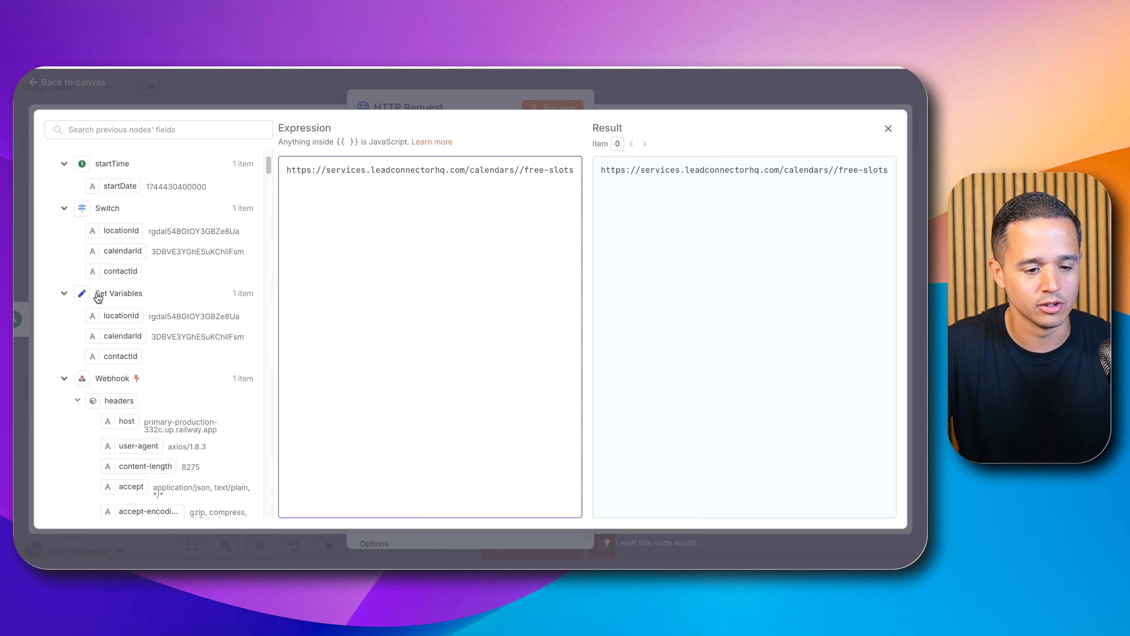
left_click_drag(125, 321, 521, 174)
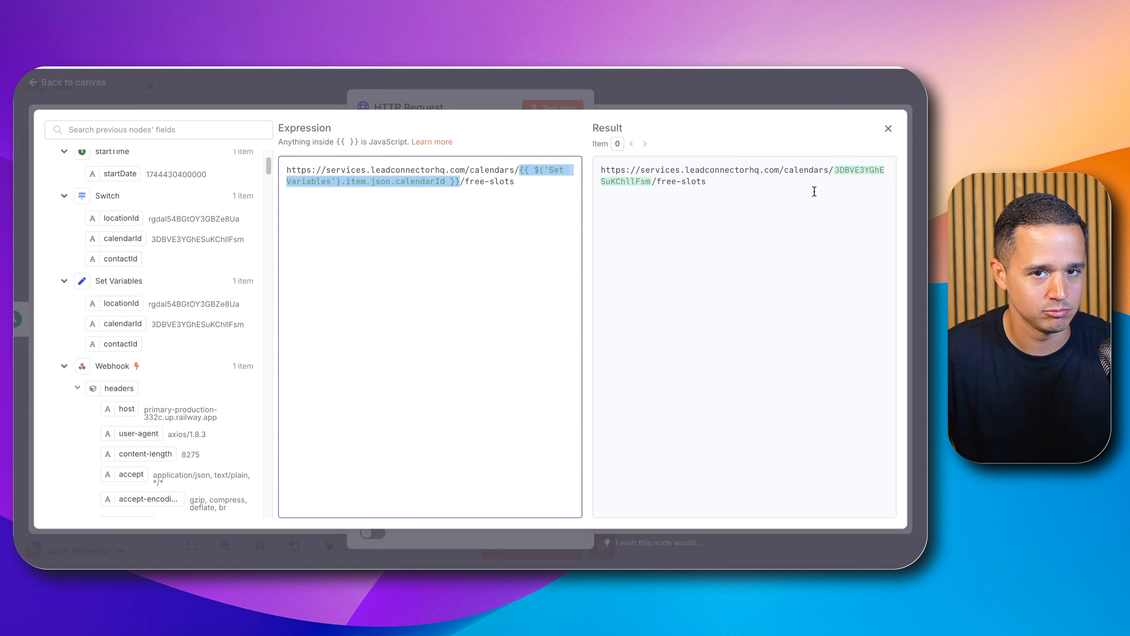
left_click(891, 130)
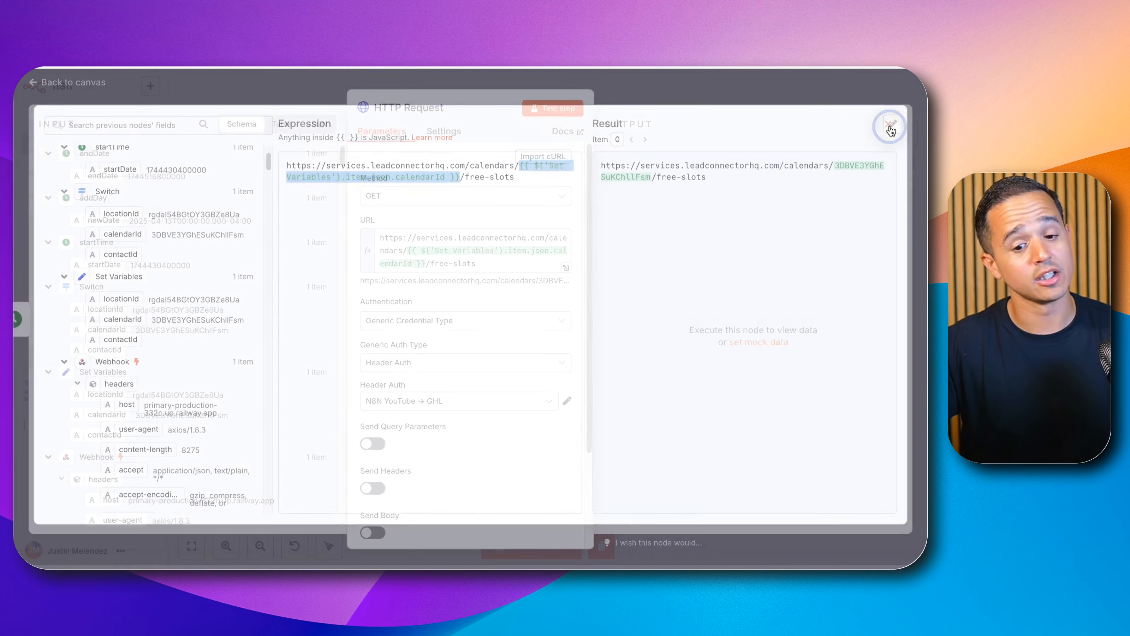
Step: Rename the HTTP Request node to getOpenSlots
left_click(407, 108)
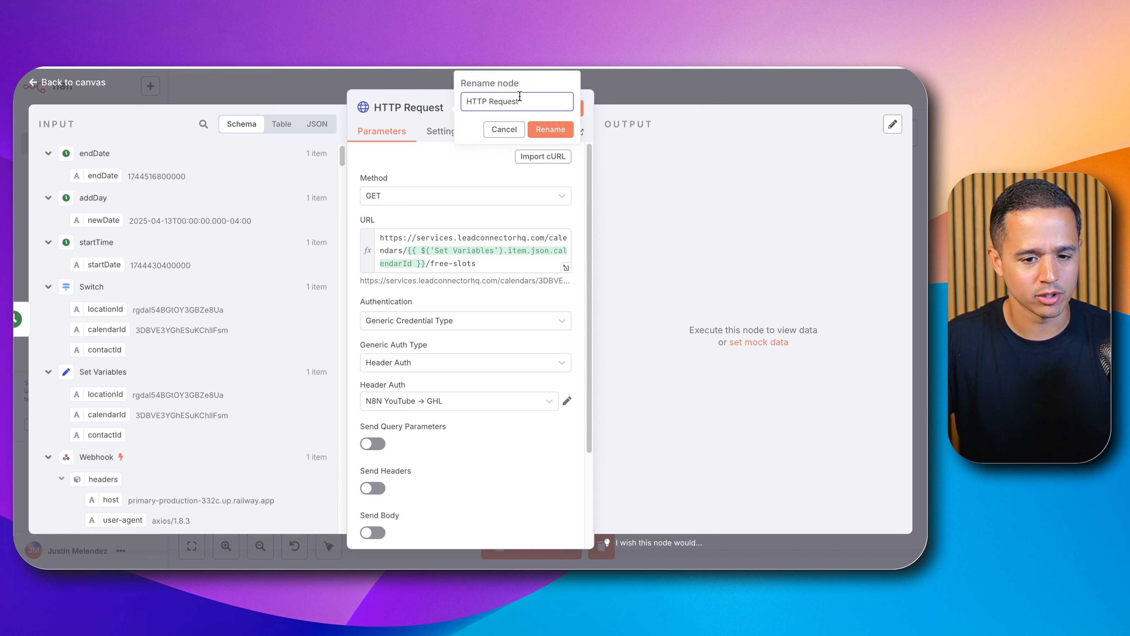
key("super+a")
type("Ge")
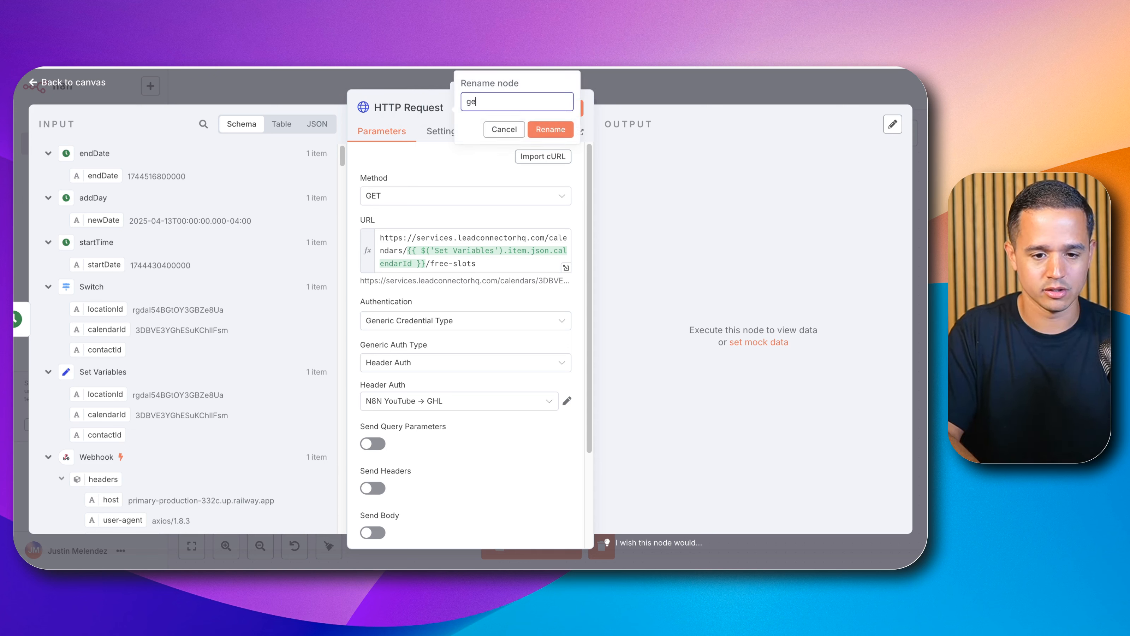
type("tOpenSlots")
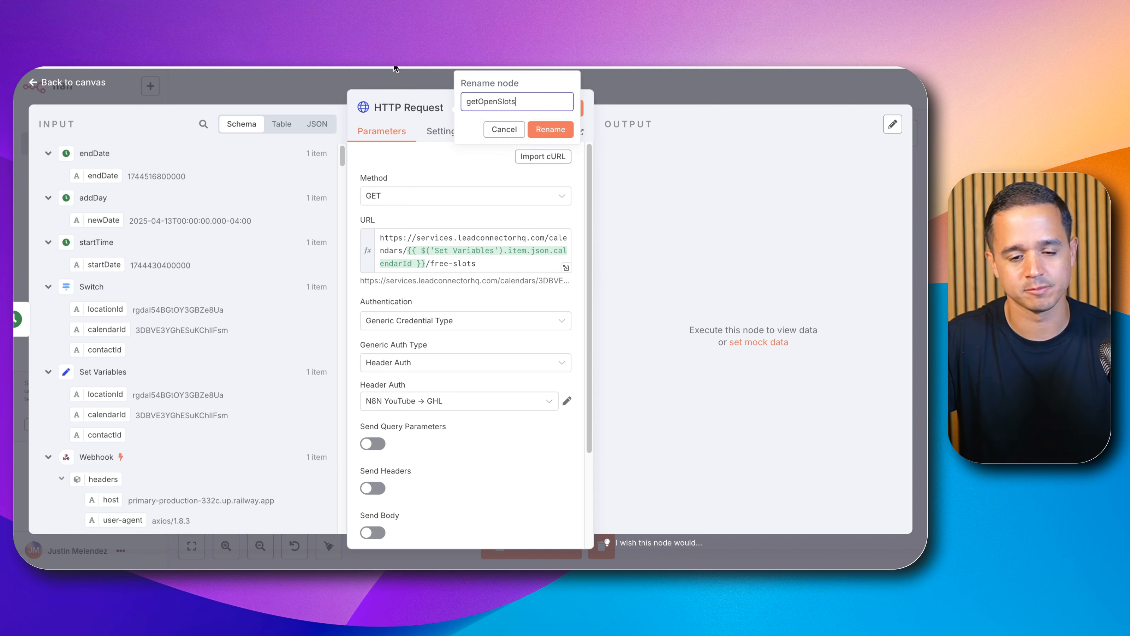
left_click(525, 131)
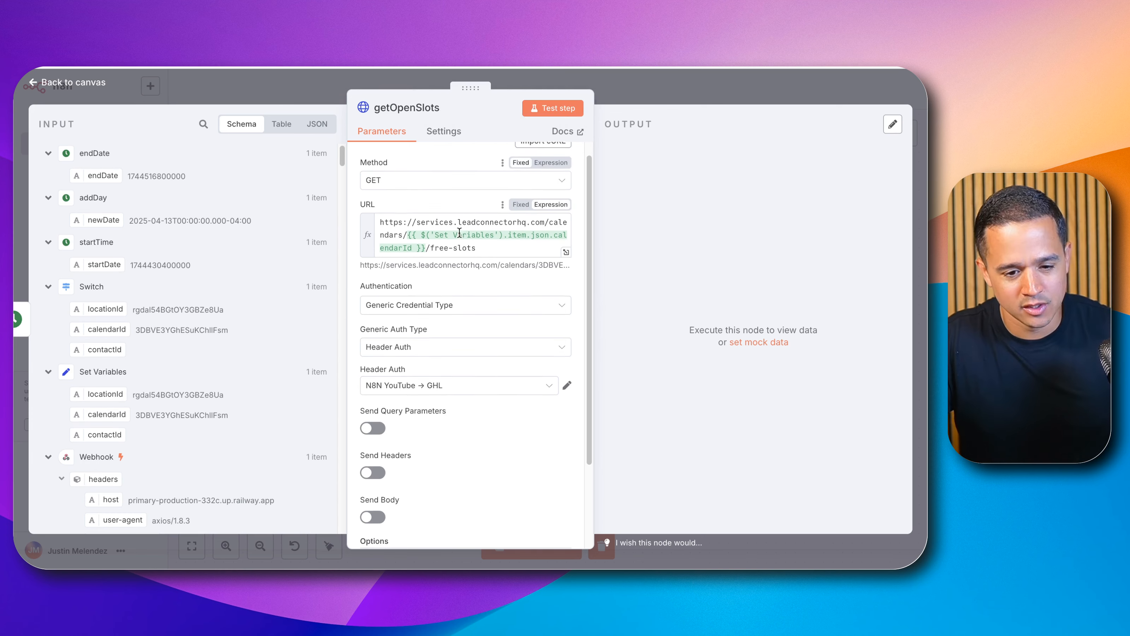
scroll(456, 281, "down", 1)
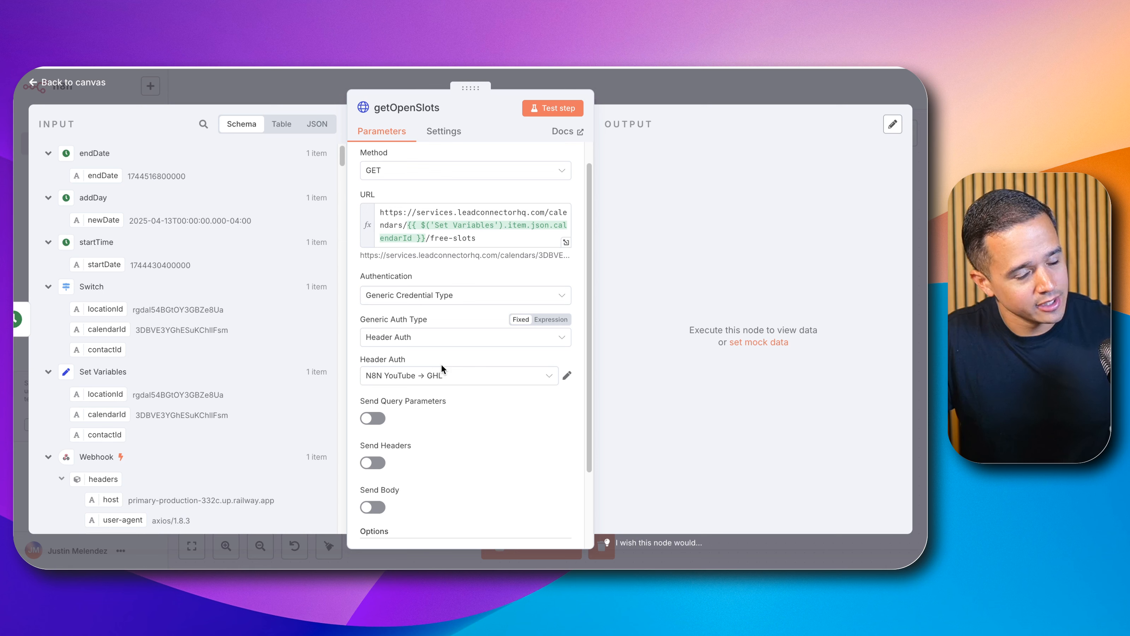
scroll(446, 376, "down", 2)
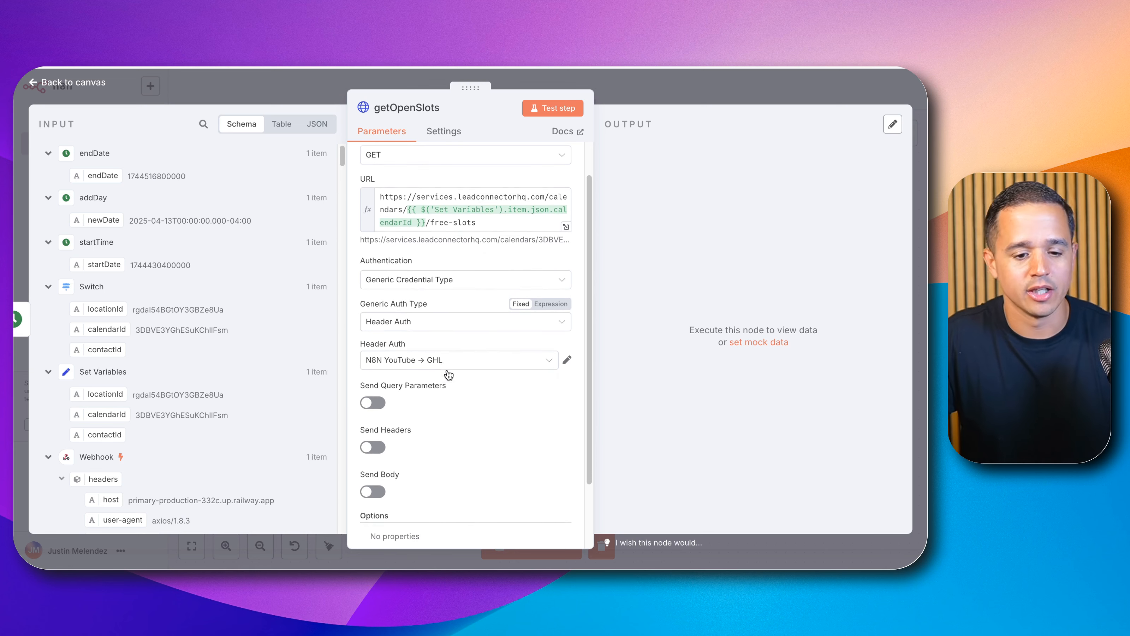
scroll(445, 378, "down", 2)
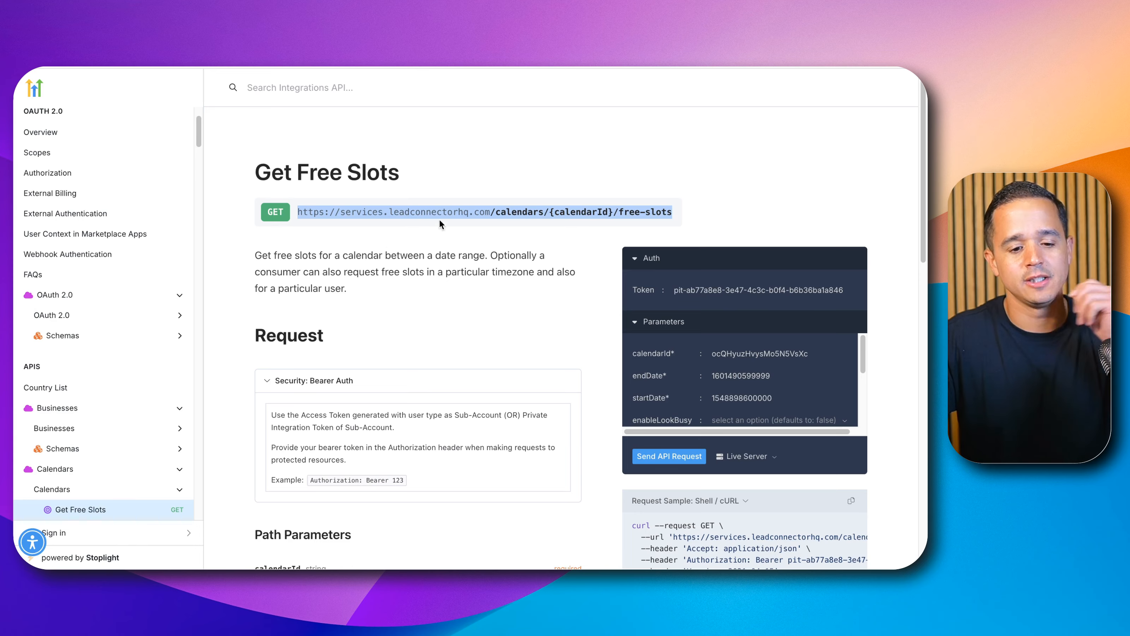
Step: Read the Get Free Slots documentation's path and query parameters to see which are required
scroll(439, 219, "down", 5)
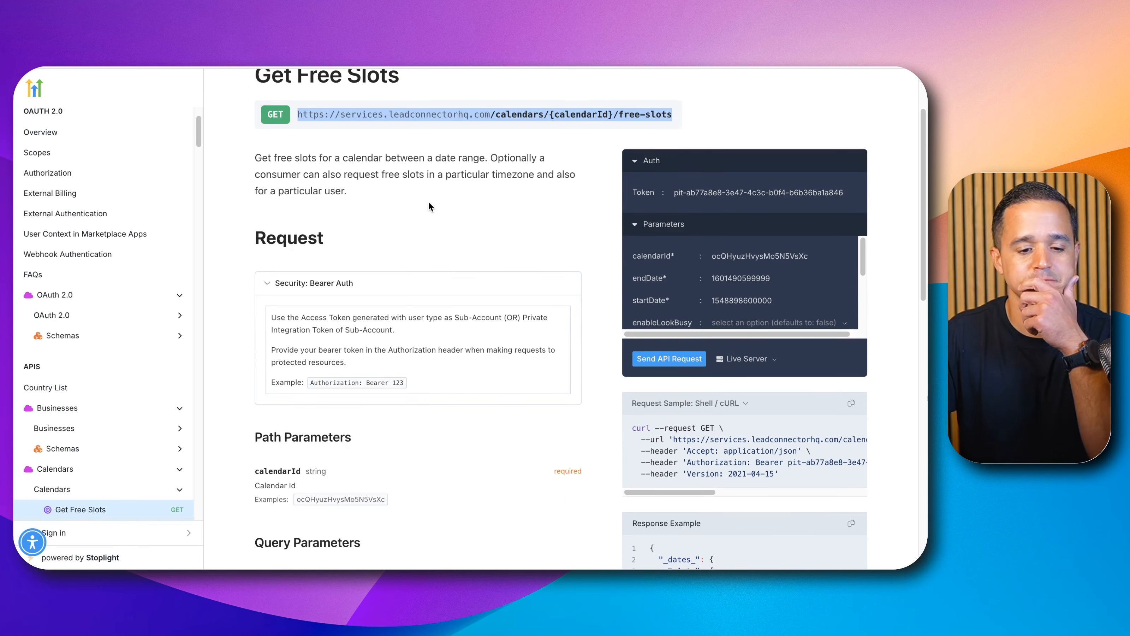
scroll(405, 190, "down", 3)
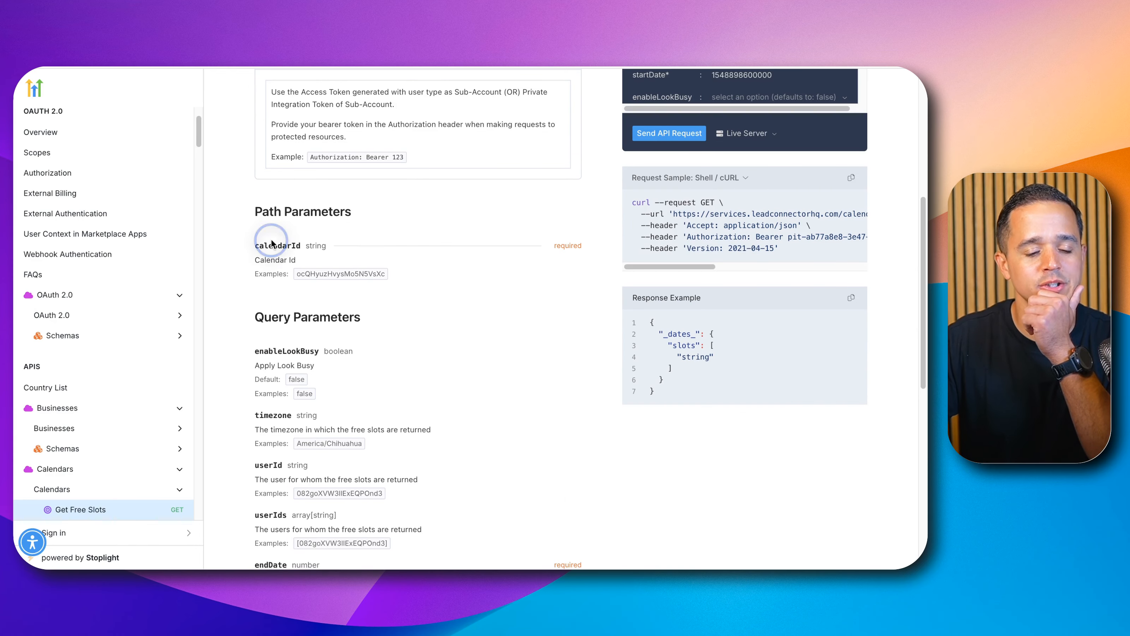
left_click_drag(269, 241, 423, 267)
scroll(425, 269, "down", 4)
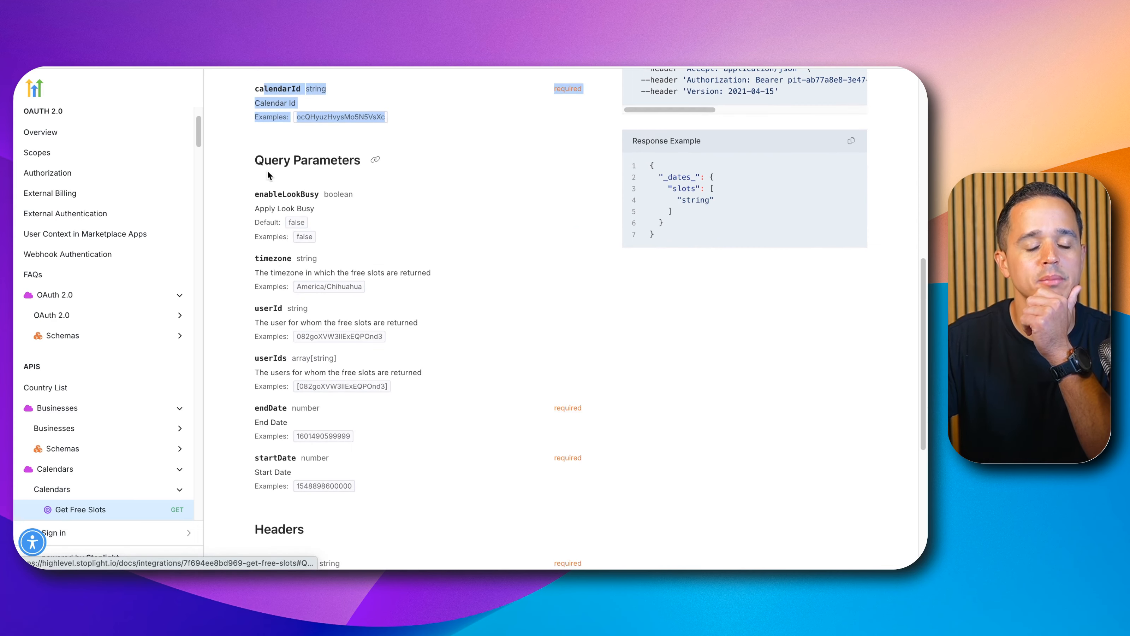
scroll(274, 247, "down", 2)
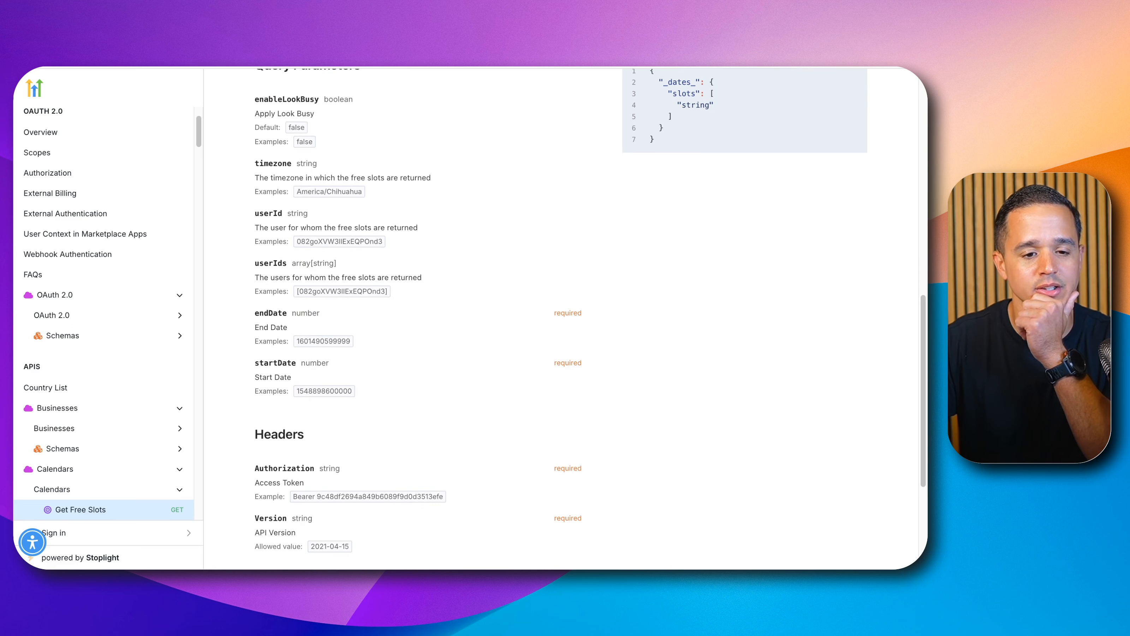
Step: Turn on Send Query Parameters in the getOpenSlots node
left_click(207, 33)
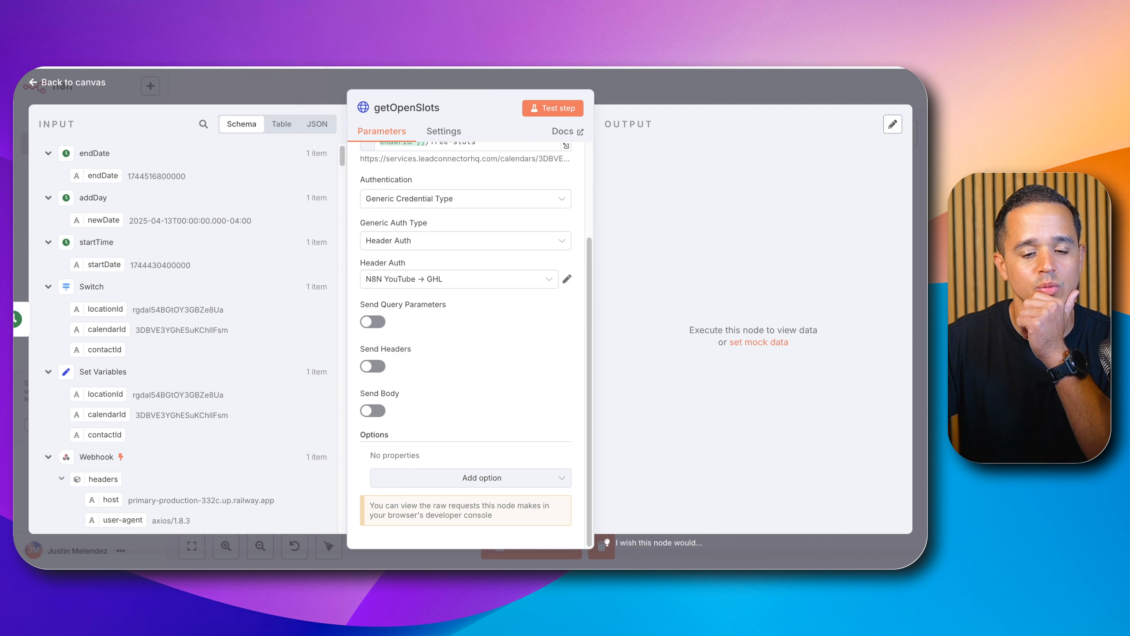
left_click(372, 321)
scroll(468, 203, "down", 3)
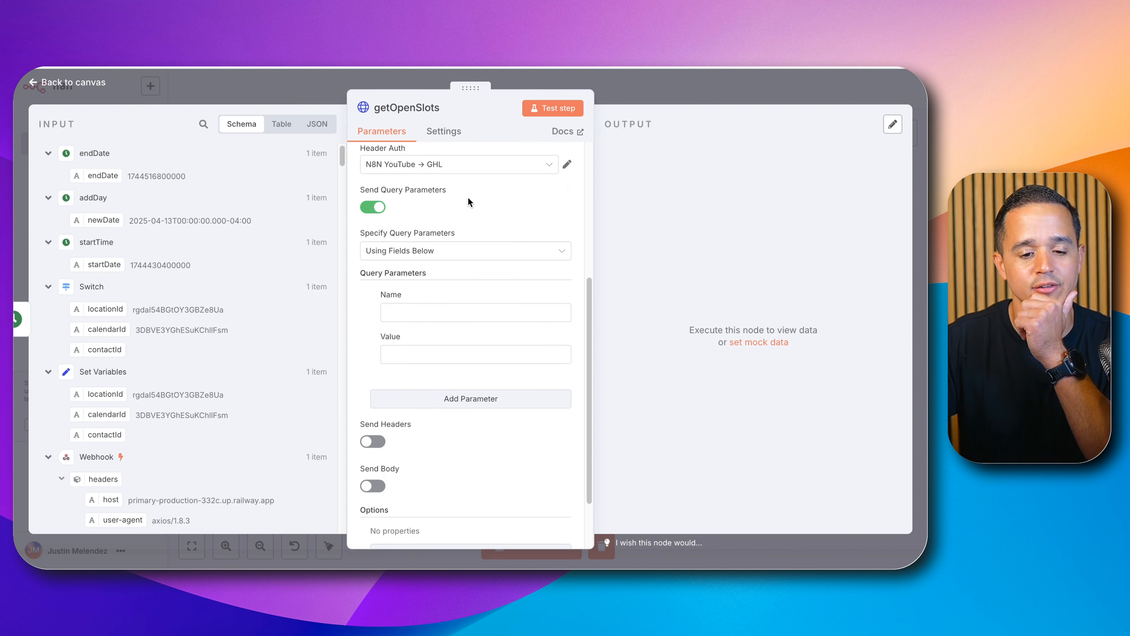
Step: Add a startDate query parameter, copying its name from the docs and mapping the startTime node's startDate field as its value
key("ctrl+Tab")
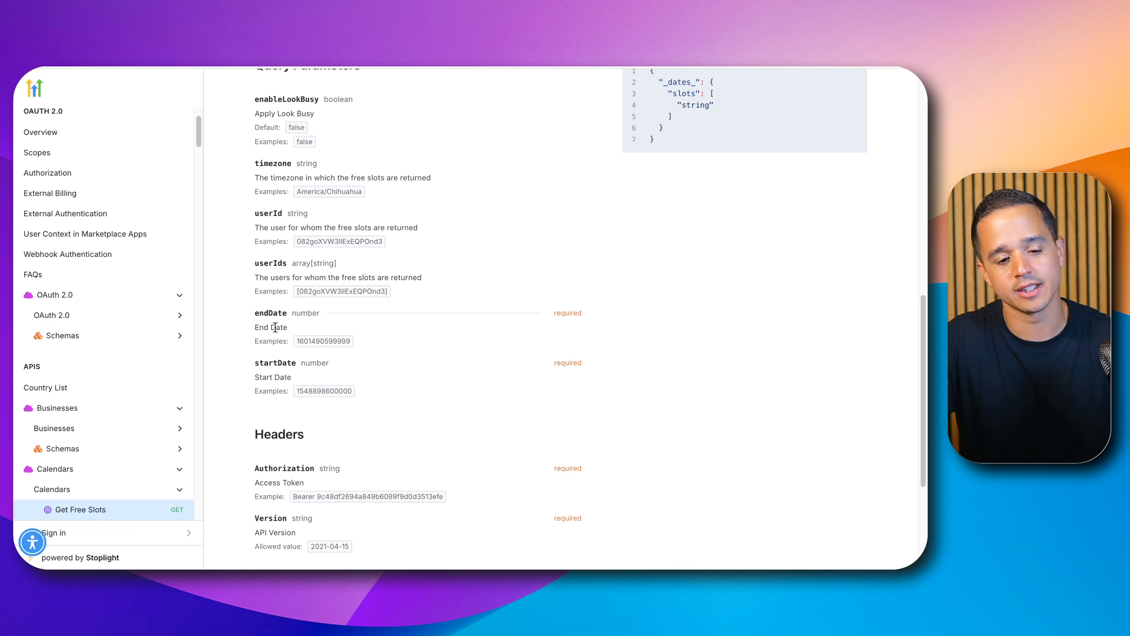
double_click(274, 366)
key("ctrl+c")
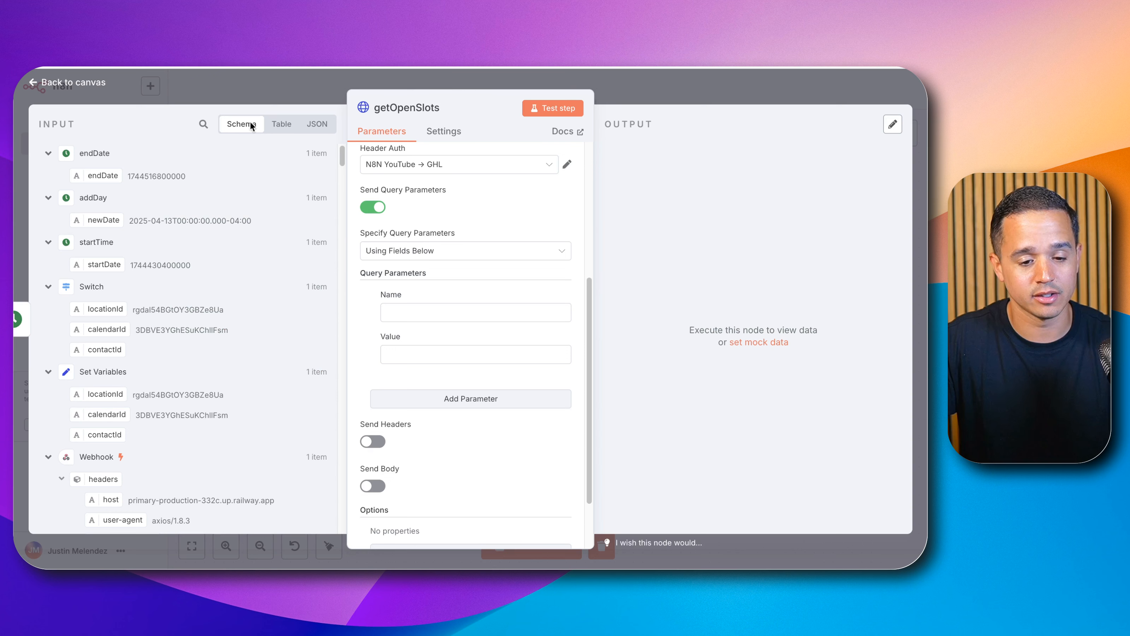
left_click(402, 312)
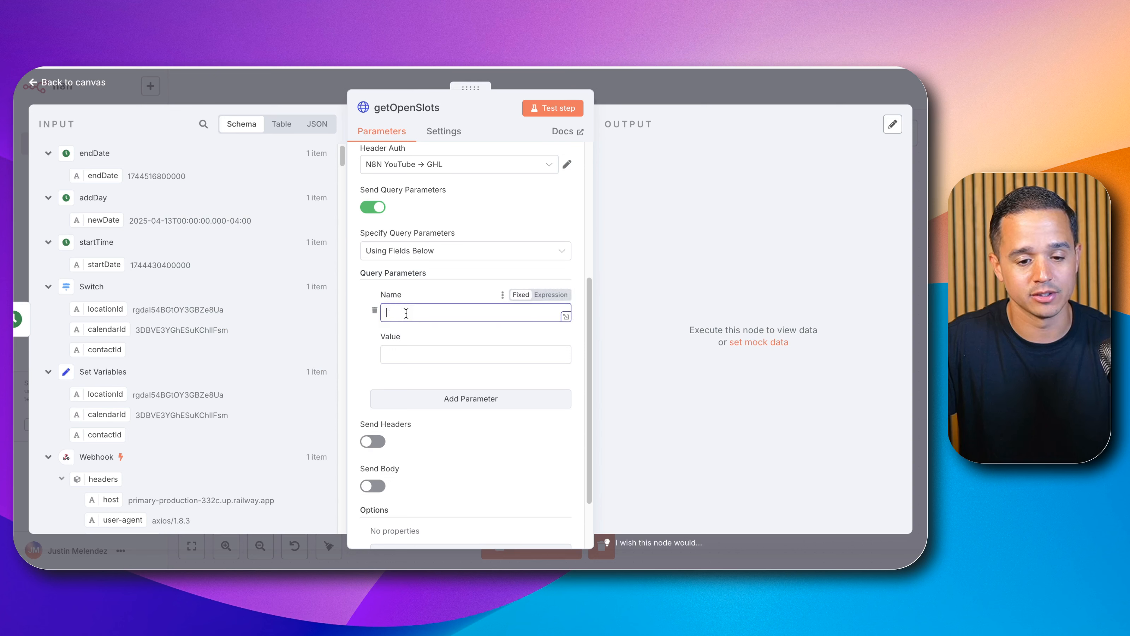
key("ctrl+v")
left_click(403, 355)
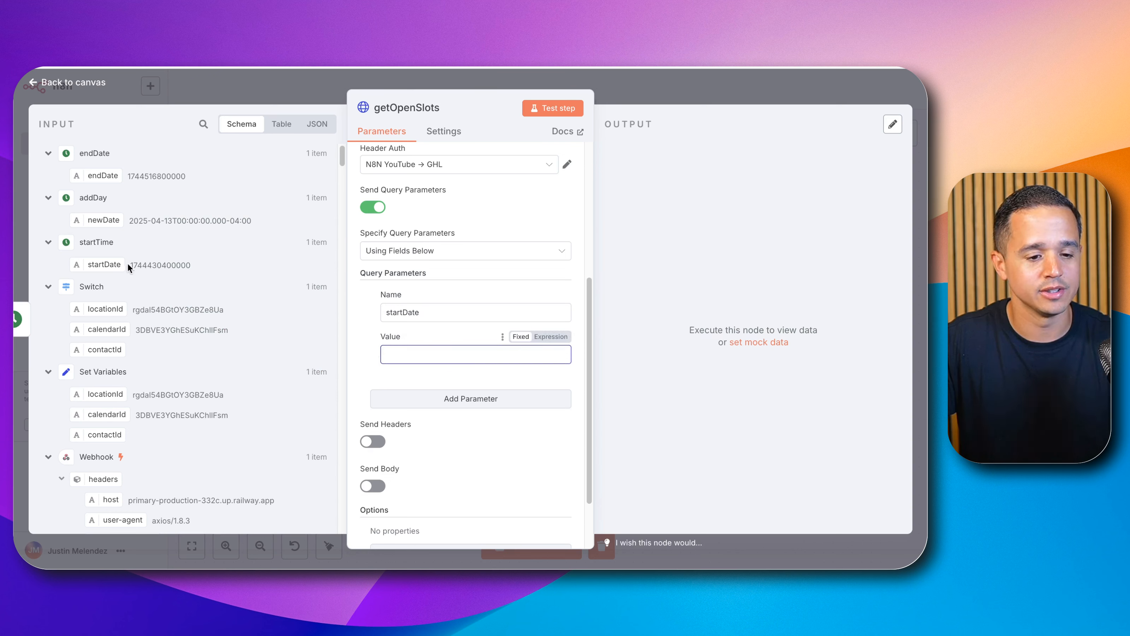
left_click_drag(114, 263, 403, 354)
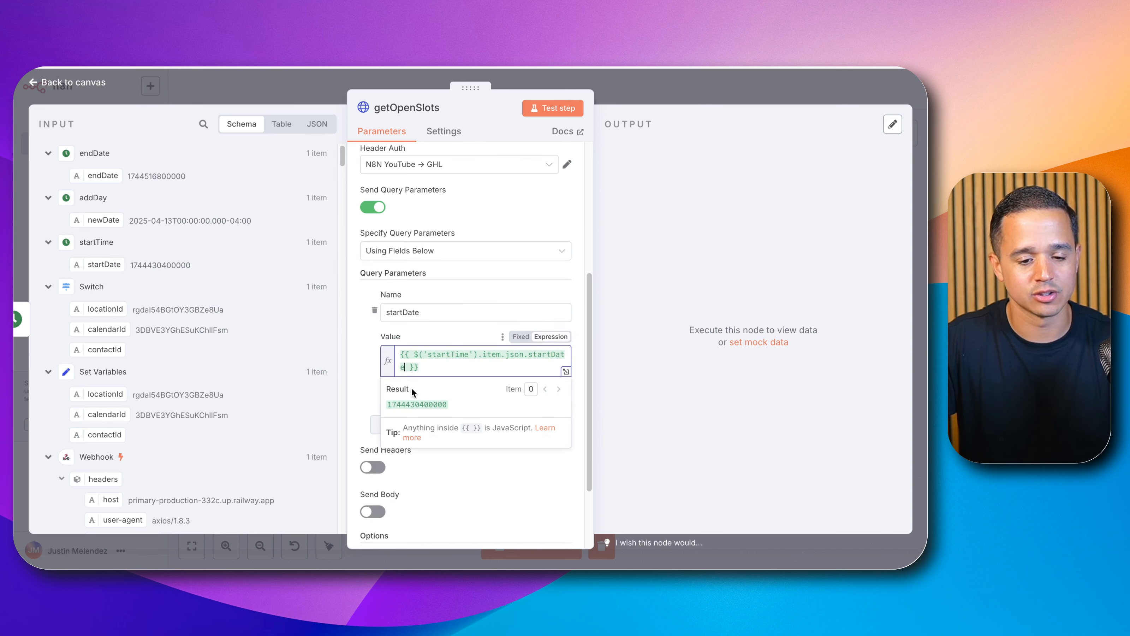
Step: Add a second query parameter named endDate, mapping the endDate field from the input as its value
left_click(350, 358)
left_click(408, 422)
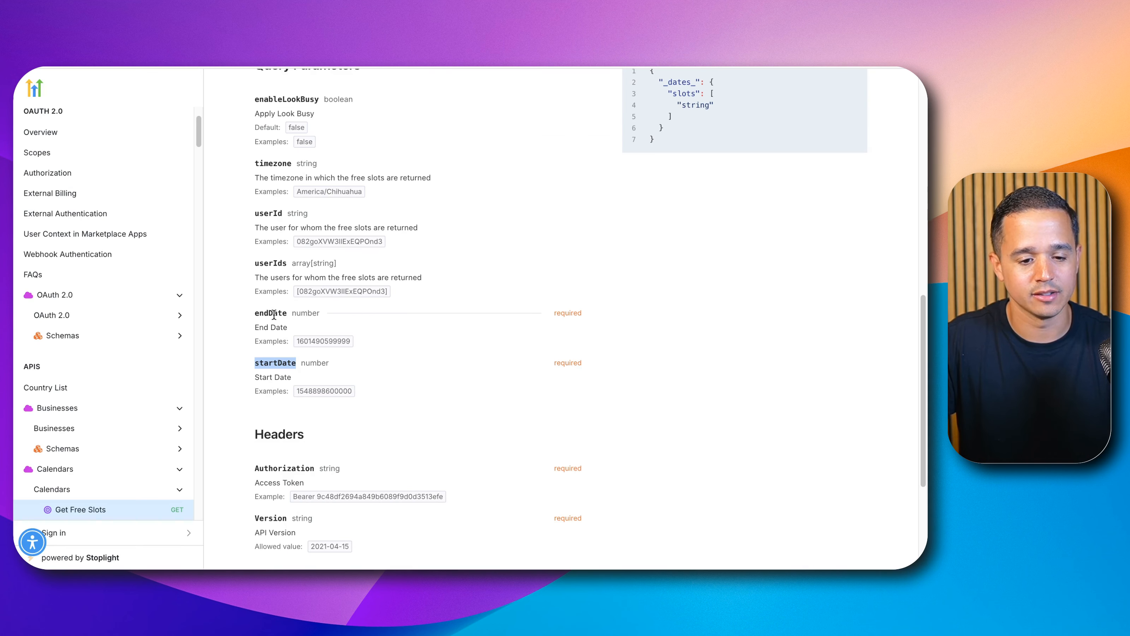
double_click(274, 312)
key("super+c")
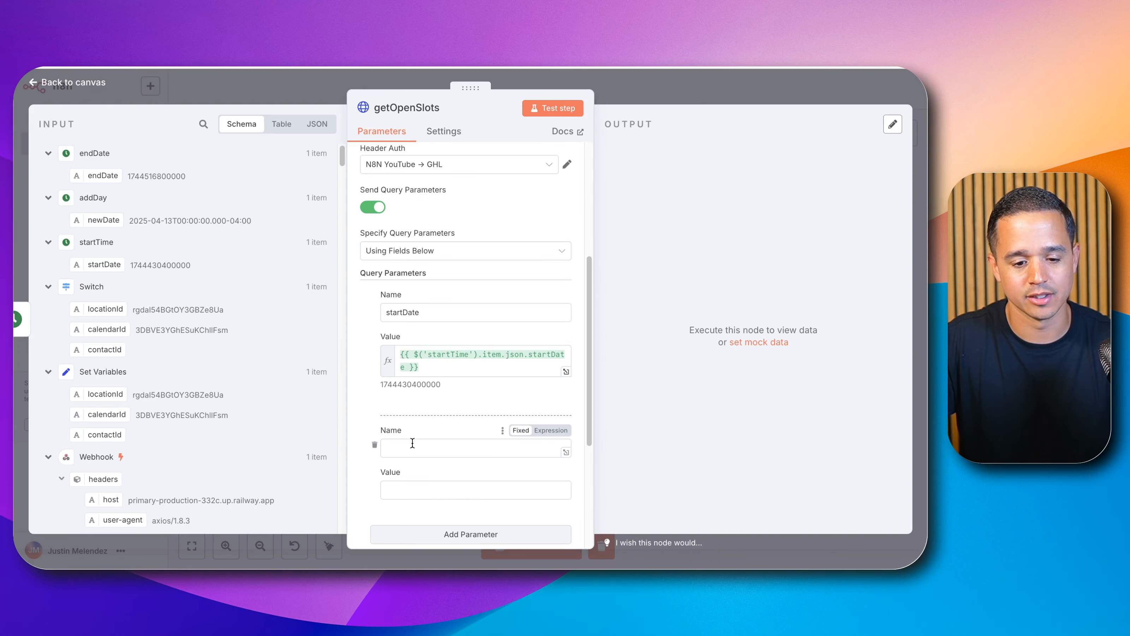
left_click(404, 442)
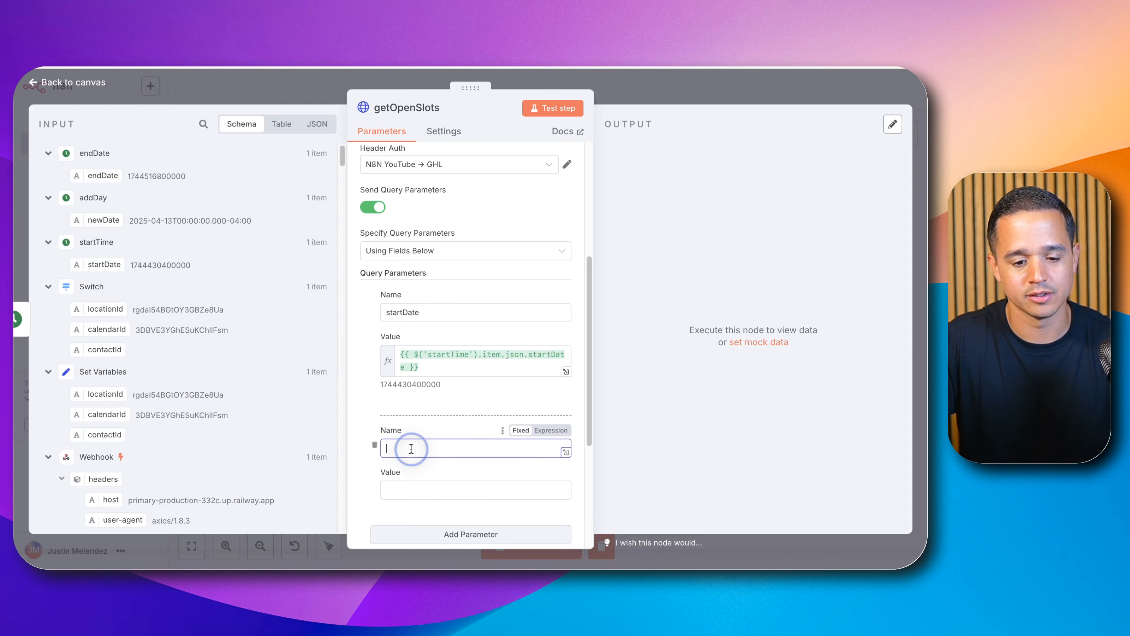
key("super+v")
scroll(419, 398, "down", 3)
left_click(396, 411)
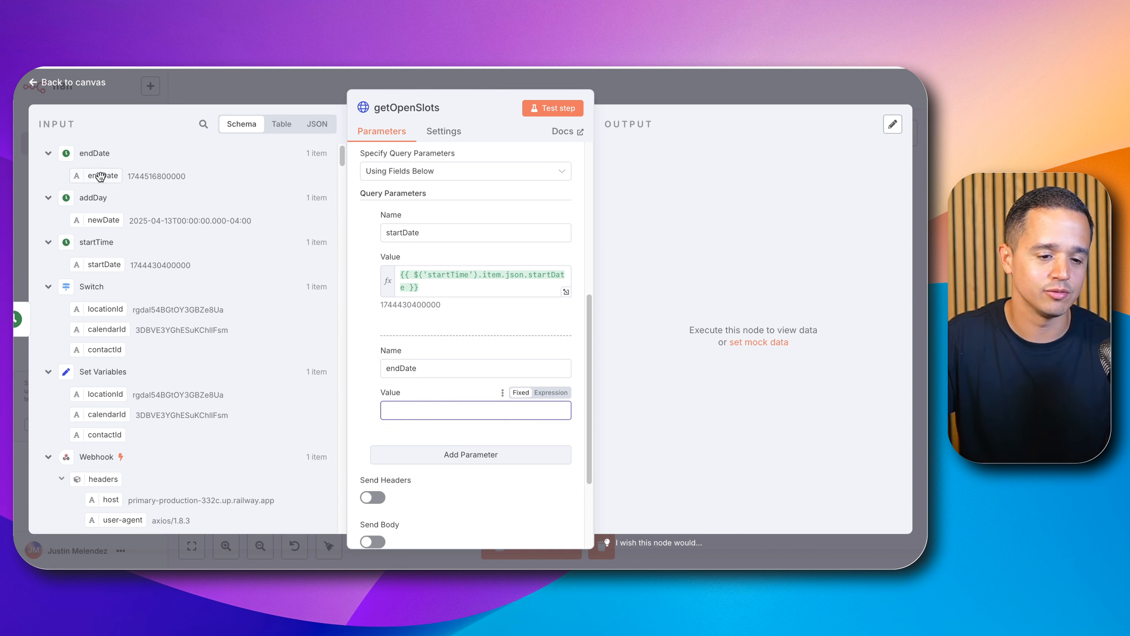
left_click_drag(101, 176, 419, 409)
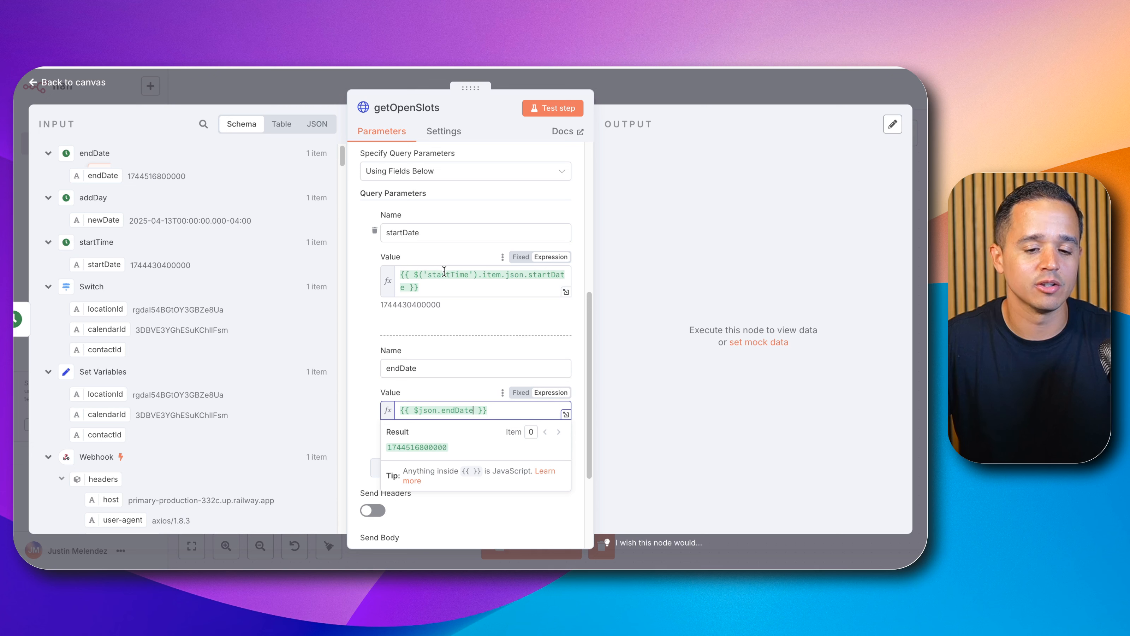
Step: Rewrite the endDate value expression as {{ $('endDate').item.json.endDate }} so it references the endDate node explicitly
left_click(414, 274)
left_click_drag(464, 276, 473, 281)
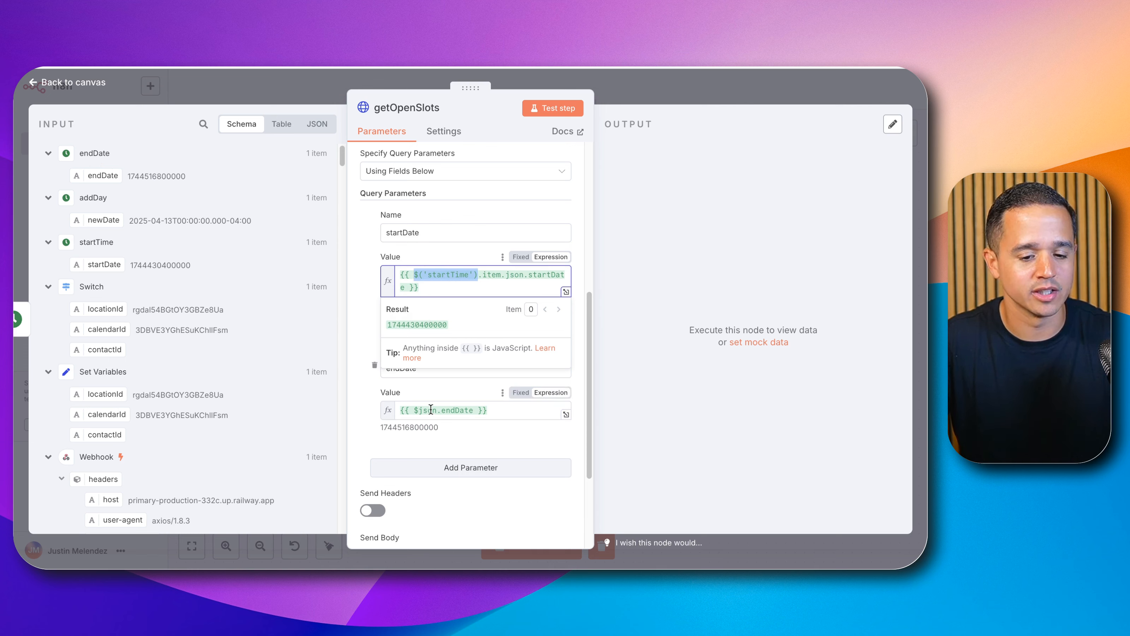
double_click(441, 410)
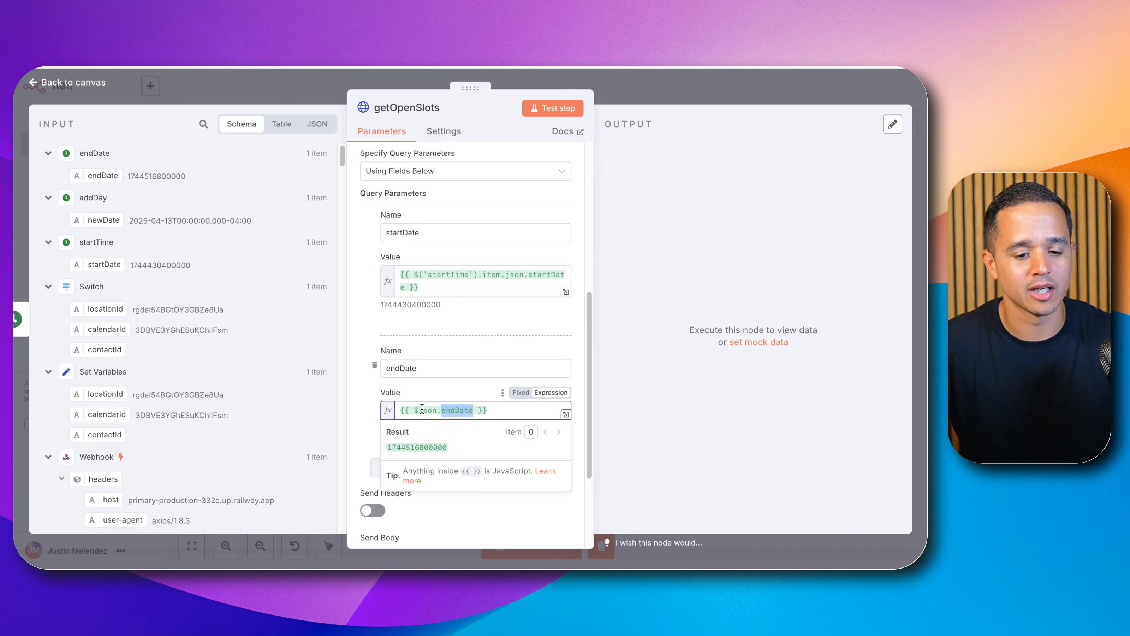
mouse_move(416, 411)
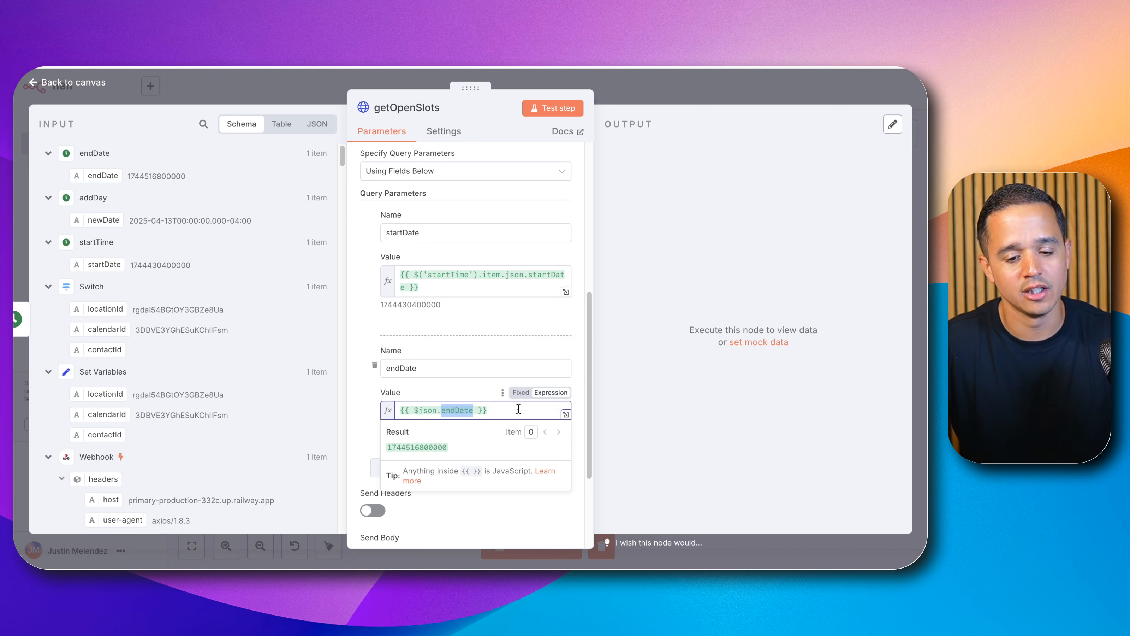
left_click_drag(516, 410, 394, 401)
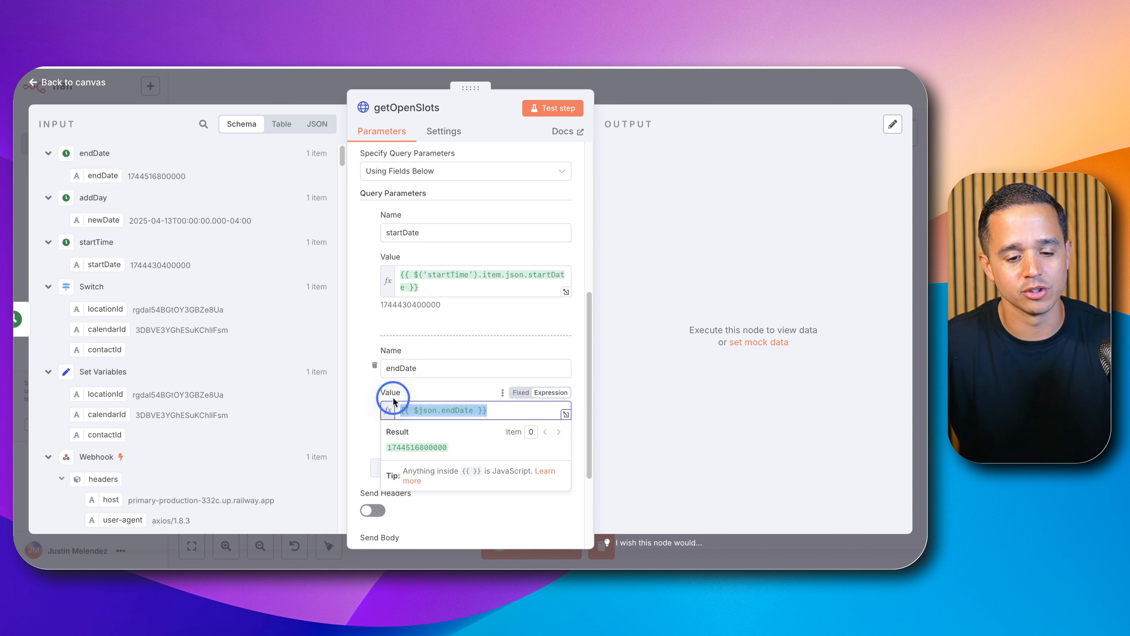
double_click(472, 412)
key("BackSpace")
key("BackSpace")
key("BackSpace")
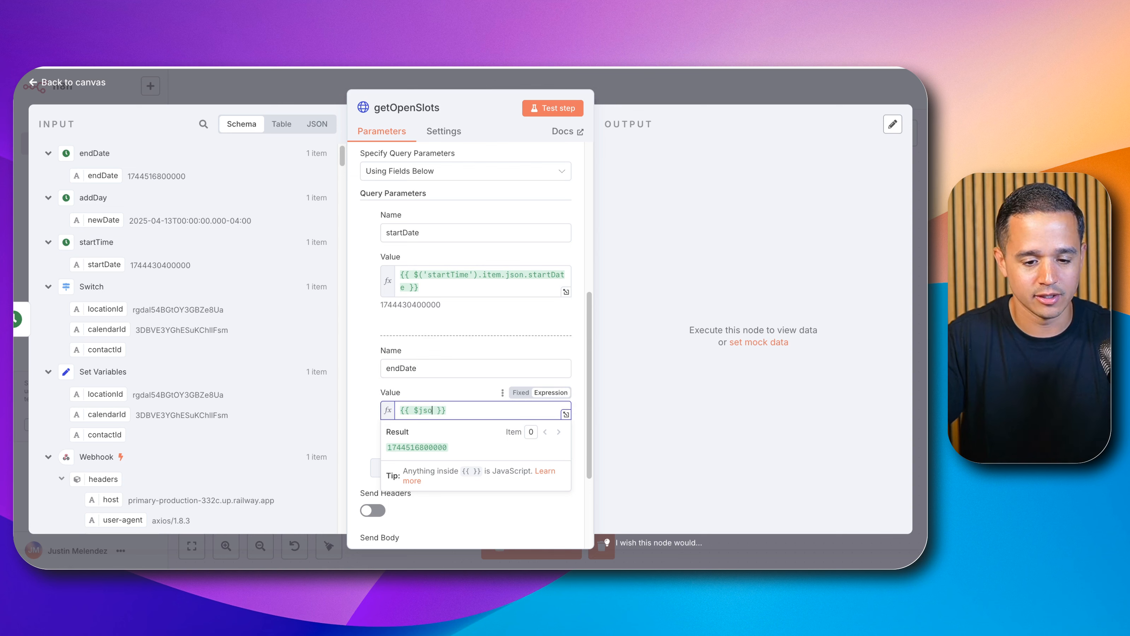
key("BackSpace")
key("BackSpace")
key("BackSpace")
key("BackSpace")
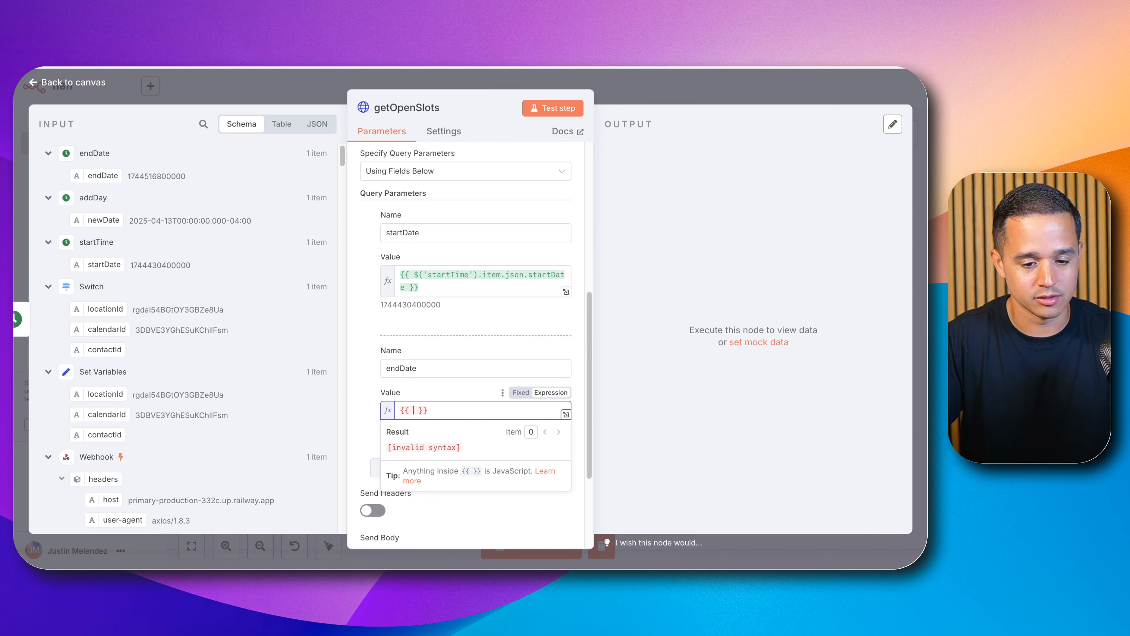
type("$")
key("Down")
key("Down")
key("Down")
key("Down")
key("Down")
key("Down")
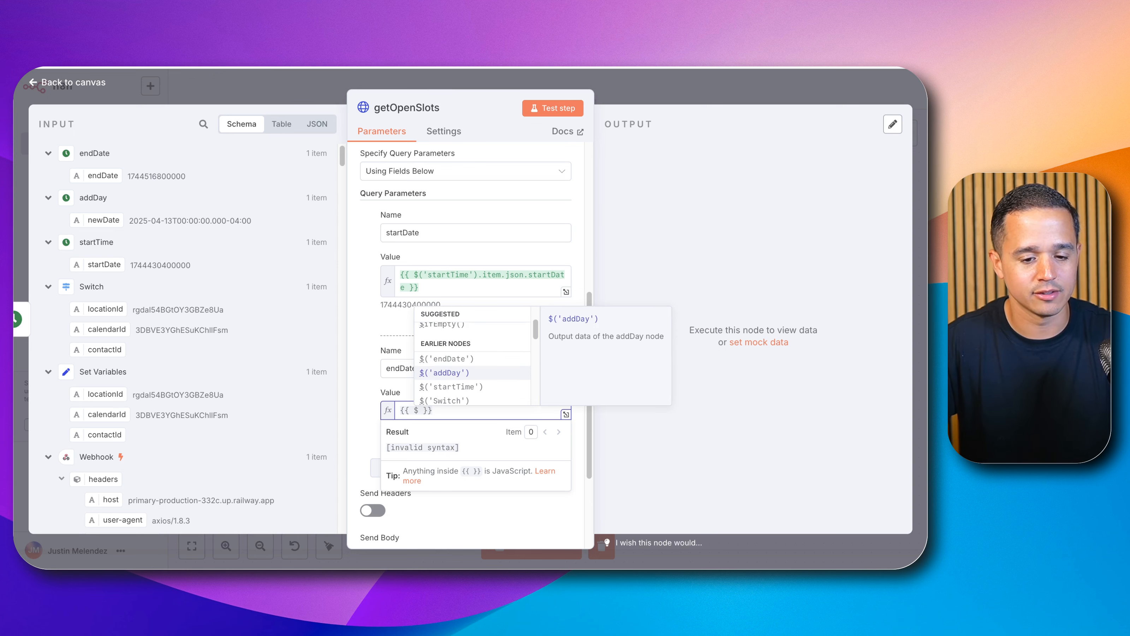
key("Up")
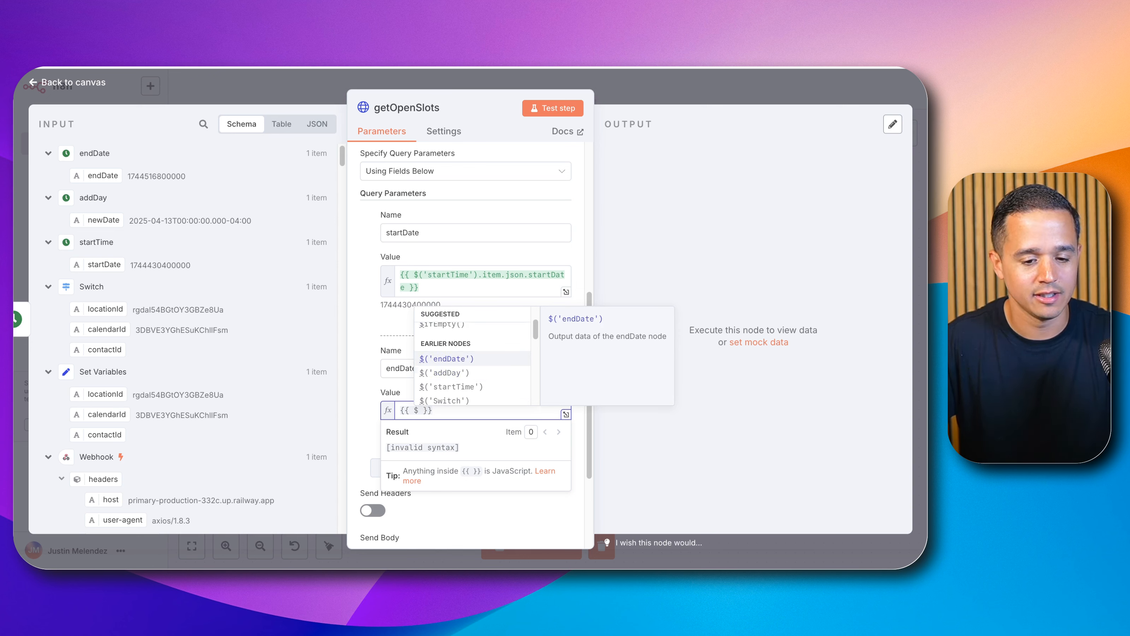
key("Return")
type(".")
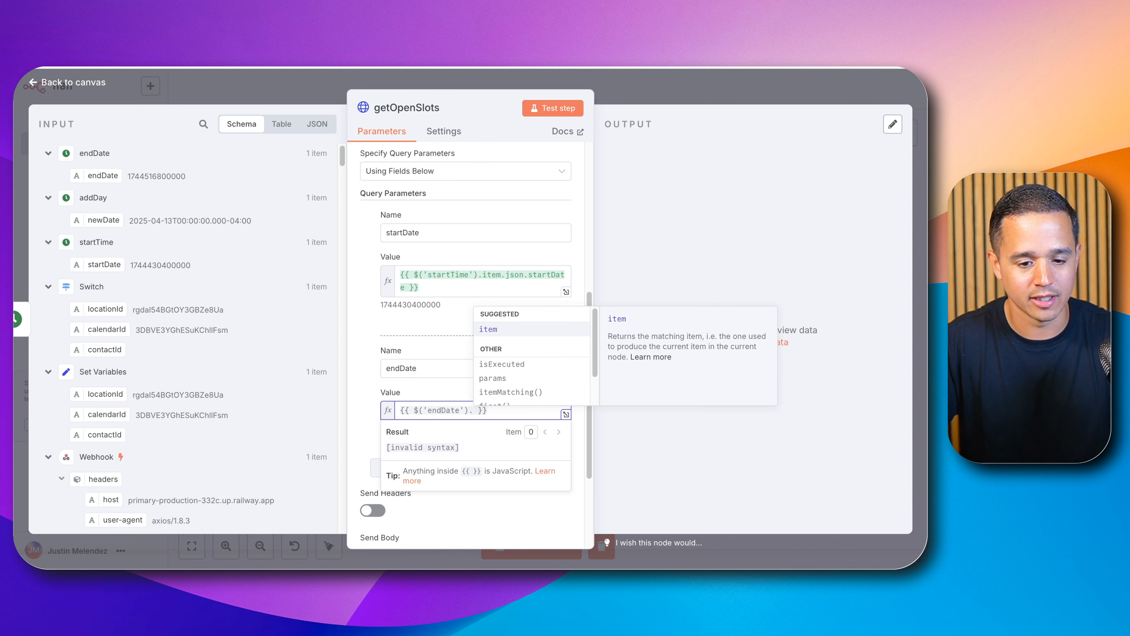
key("Return")
type(".")
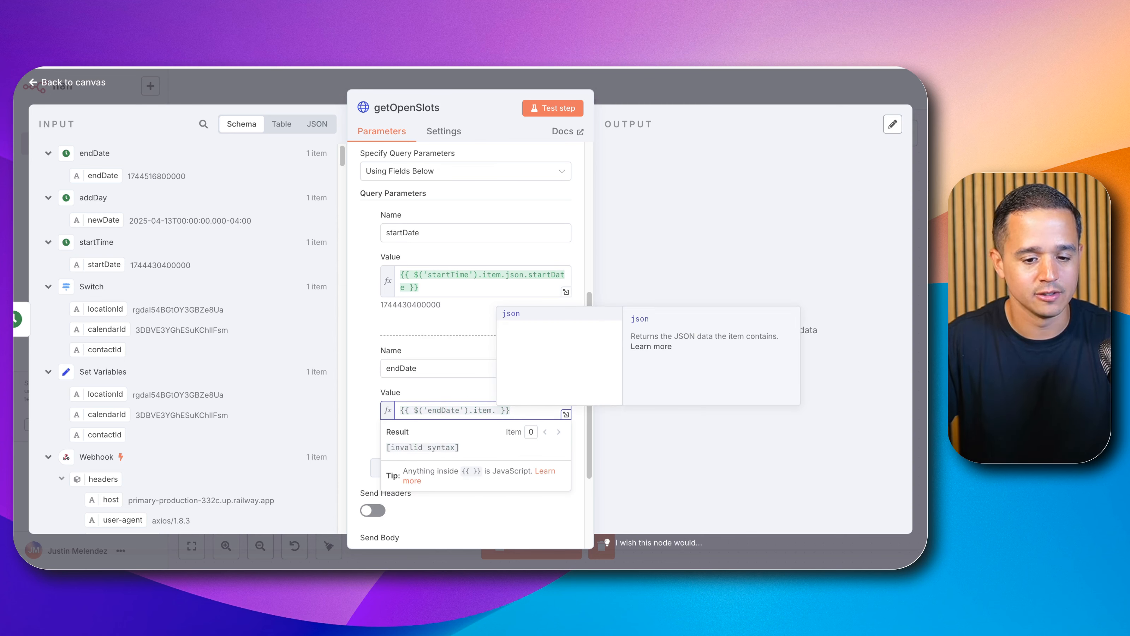
key("Return")
type(".")
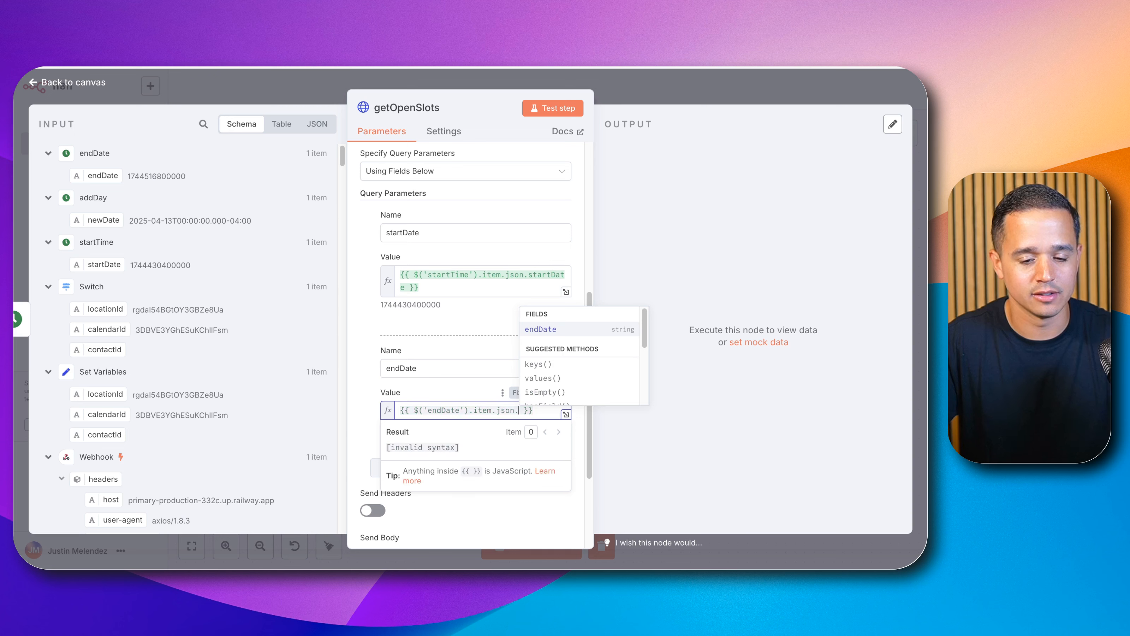
key("Return")
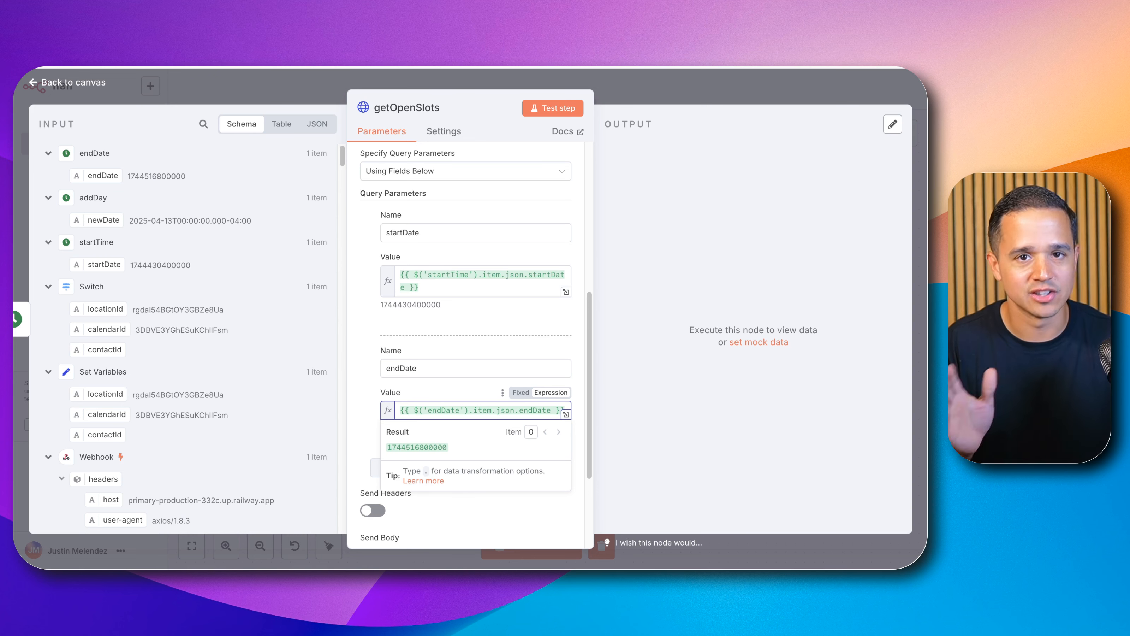
left_click(514, 317)
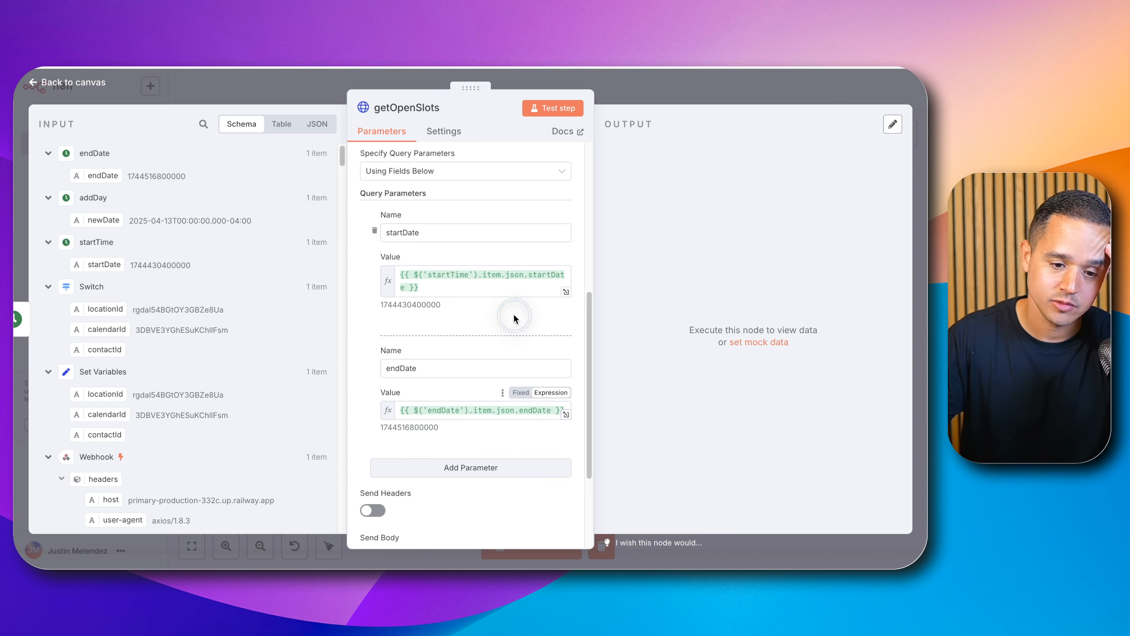
Step: Copy the required Version header value 2021-04-15 from the documentation and turn on Send Headers in the node
left_click(401, 67)
scroll(414, 277, "down", 1)
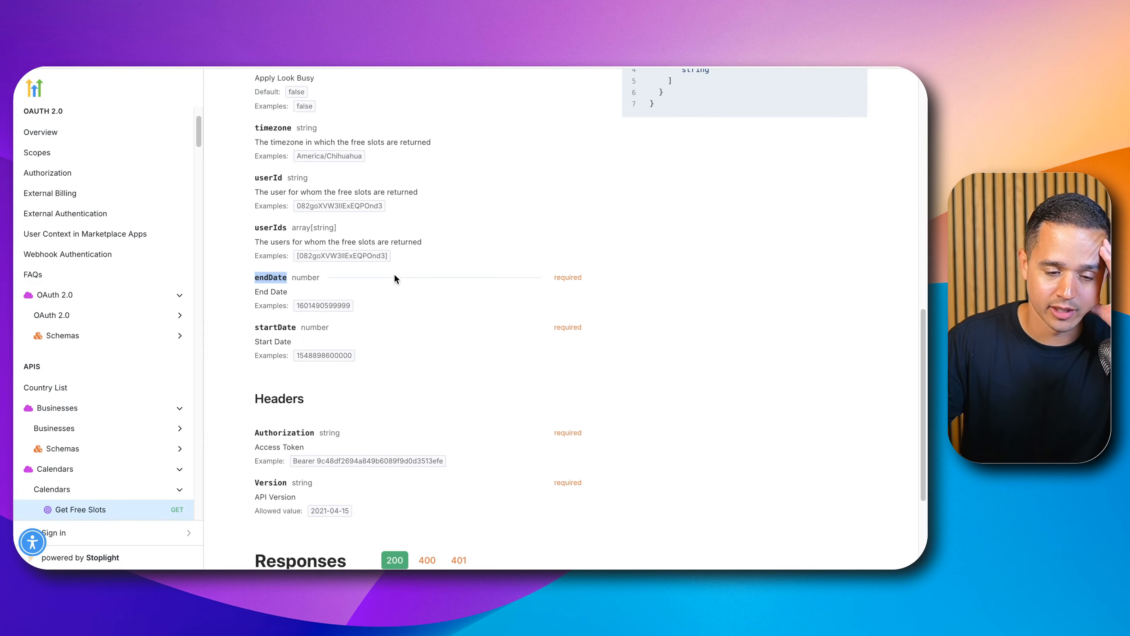
scroll(395, 278, "down", 4)
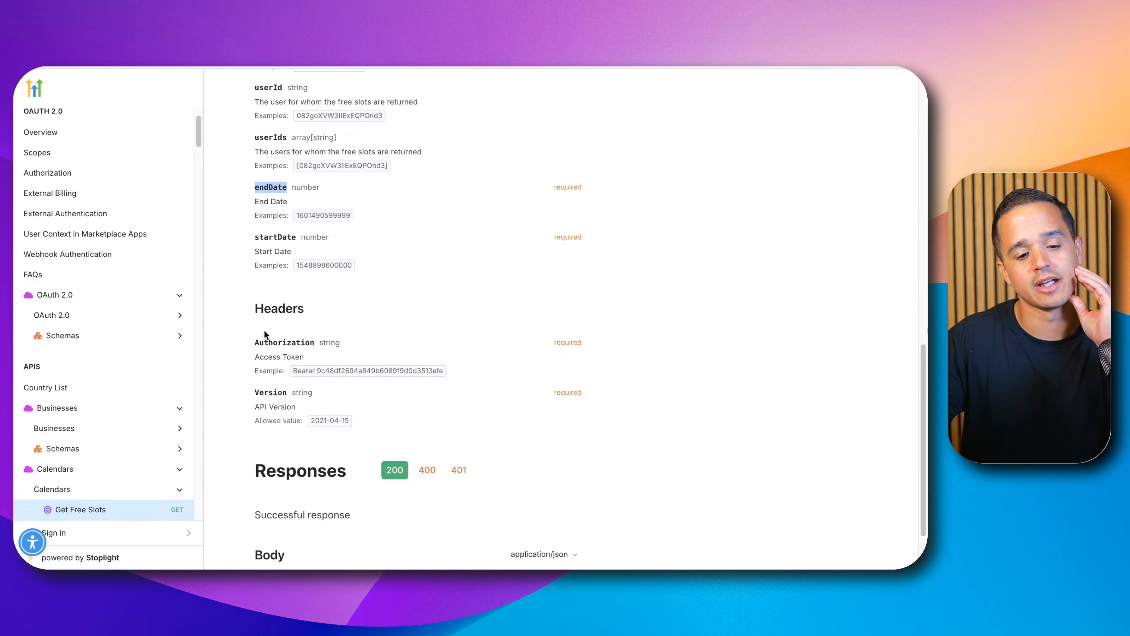
scroll(258, 319, "down", 1)
left_click_drag(255, 311, 444, 340)
scroll(443, 339, "down", 1)
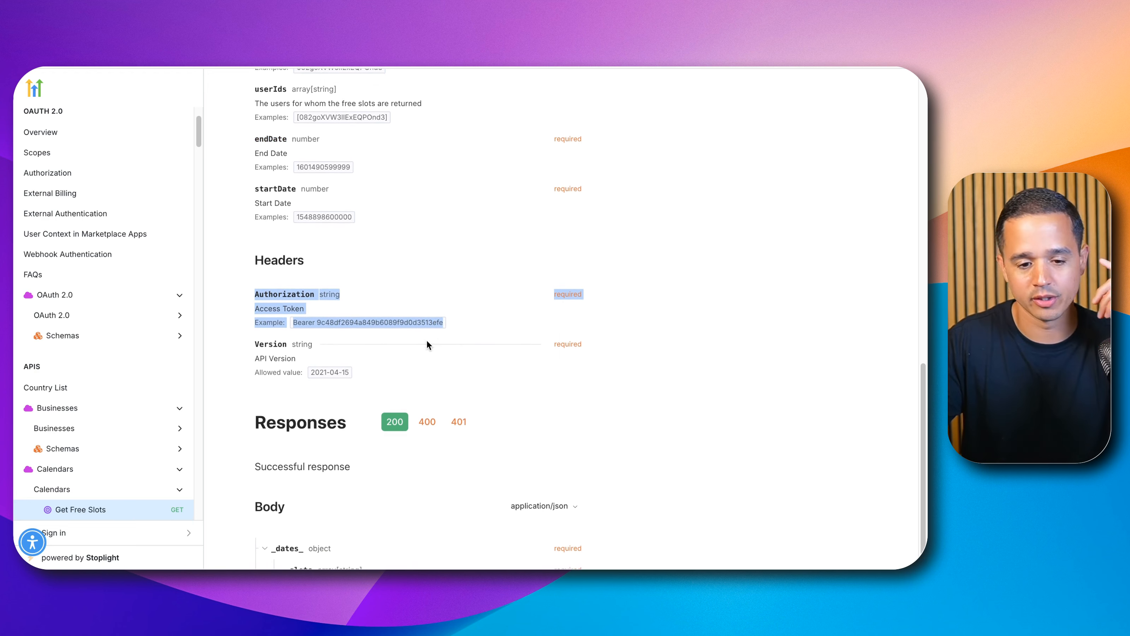
double_click(270, 336)
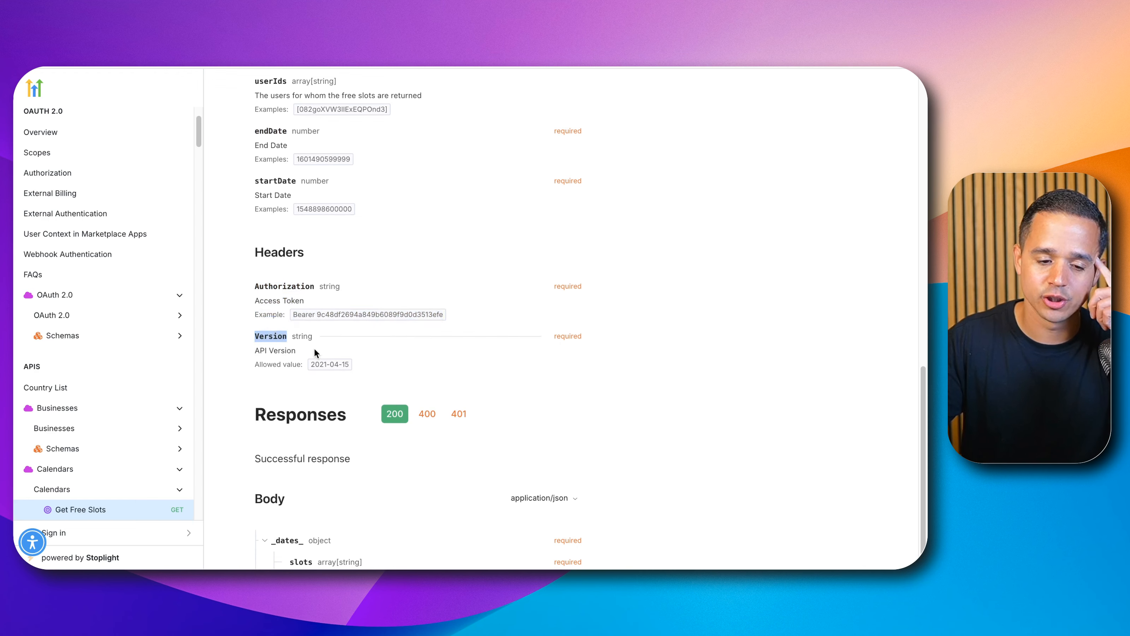
left_click_drag(311, 363, 366, 361)
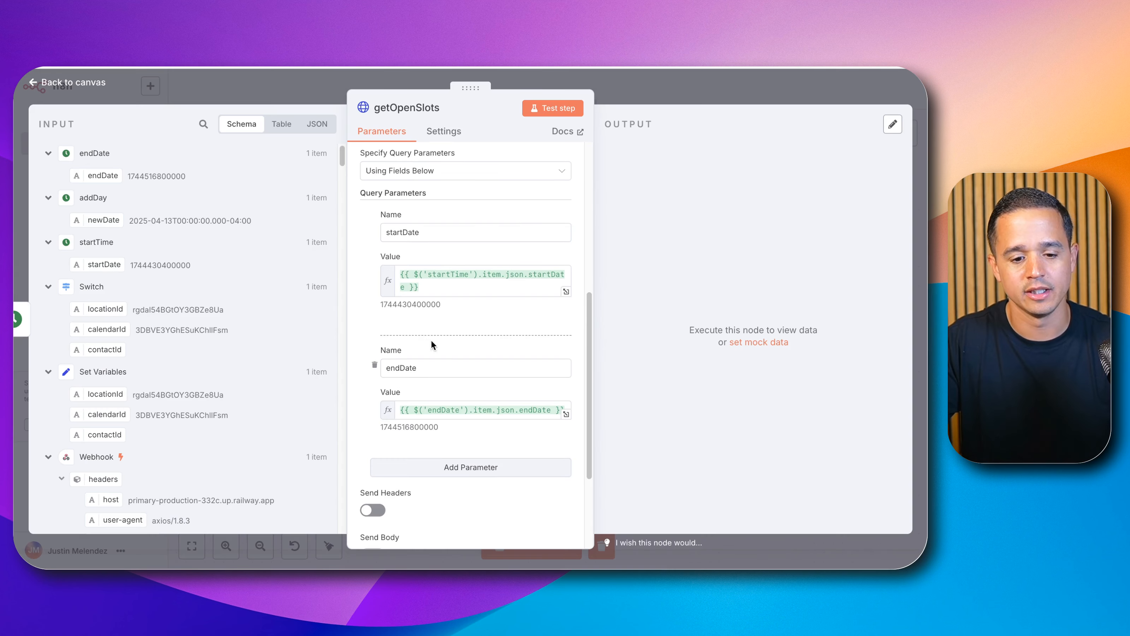
scroll(430, 339, "down", 3)
left_click(376, 437)
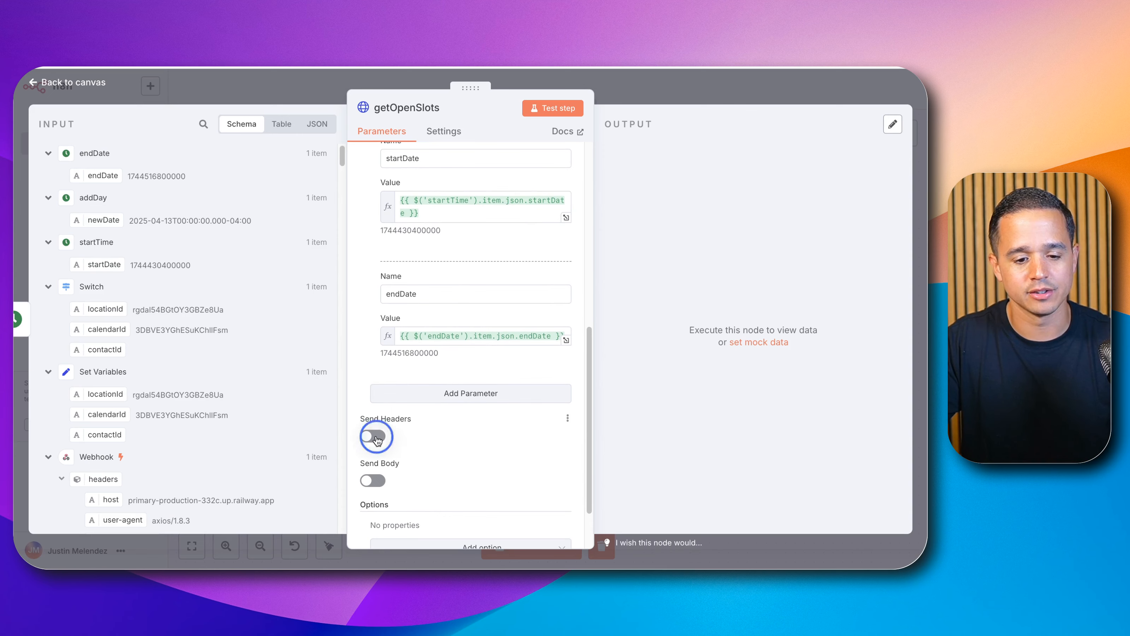
Step: Add a header parameter named Version with the value 2021-04-15
scroll(389, 426, "down", 2)
left_click(391, 456)
type("V")
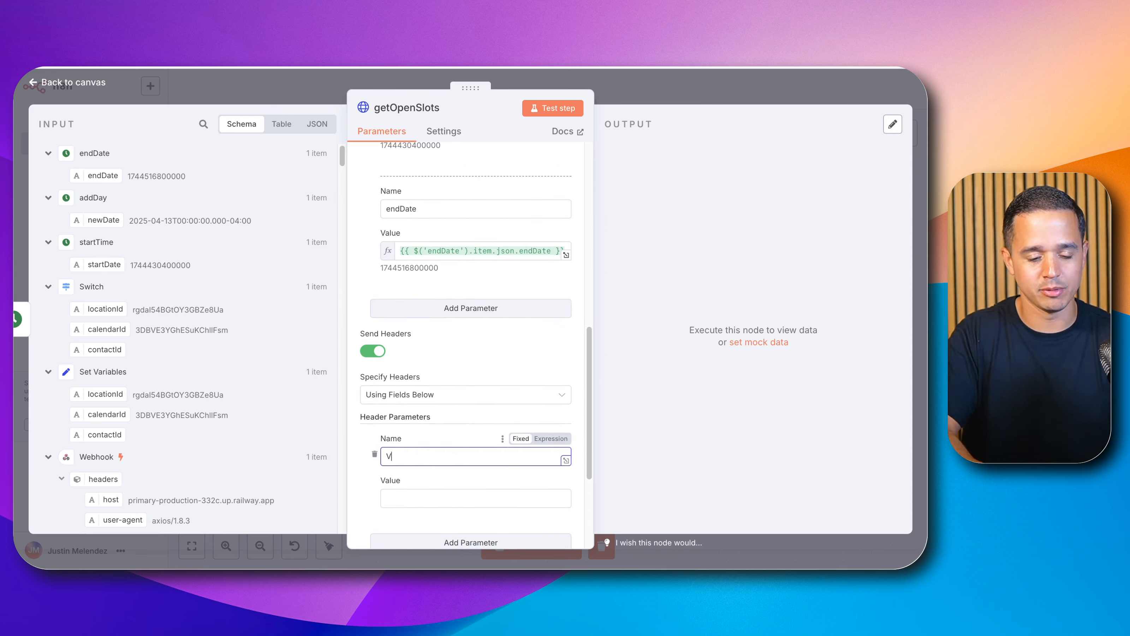
type("ersion")
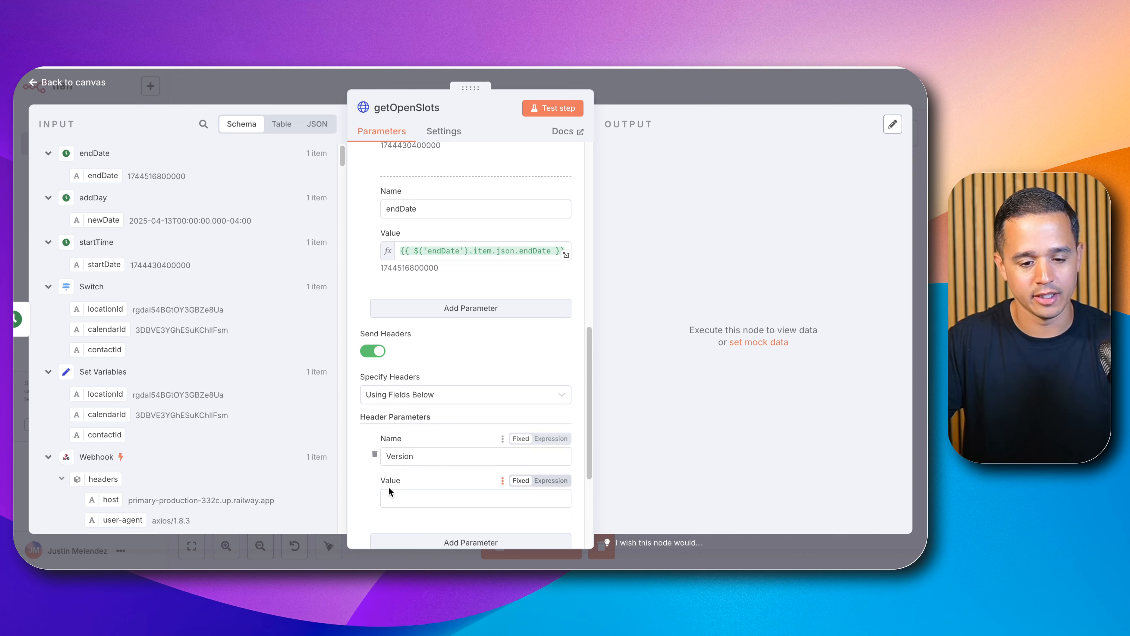
left_click(391, 493)
type("2021-04-15")
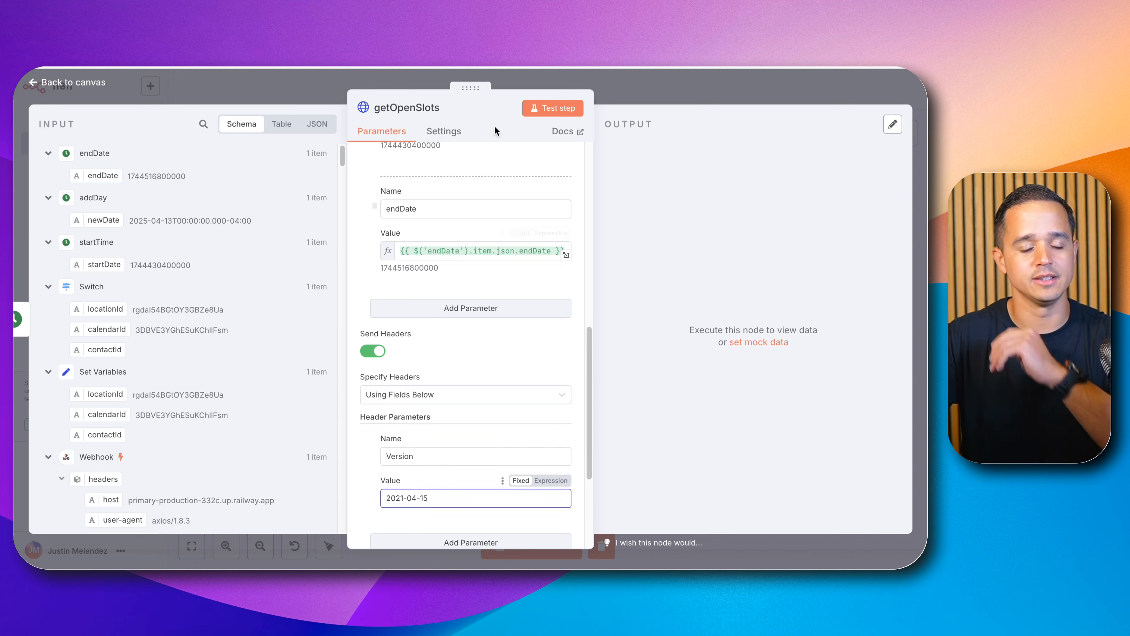
Step: Test the getOpenSlots node and scroll through the returned open slots for each date
scroll(470, 359, "down", 4)
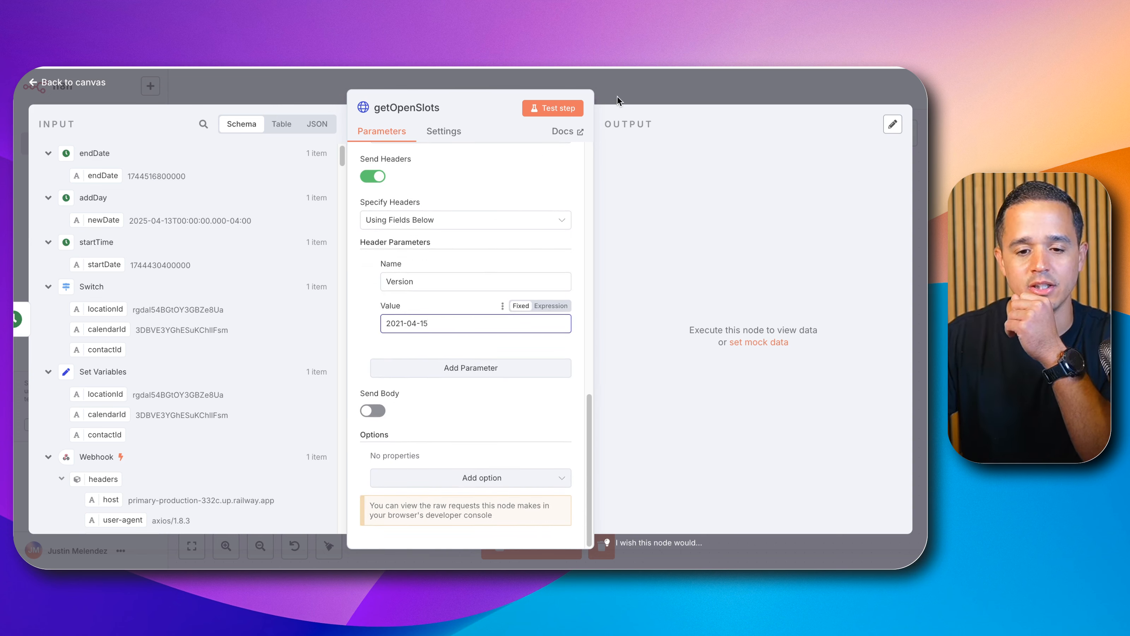
left_click(528, 107)
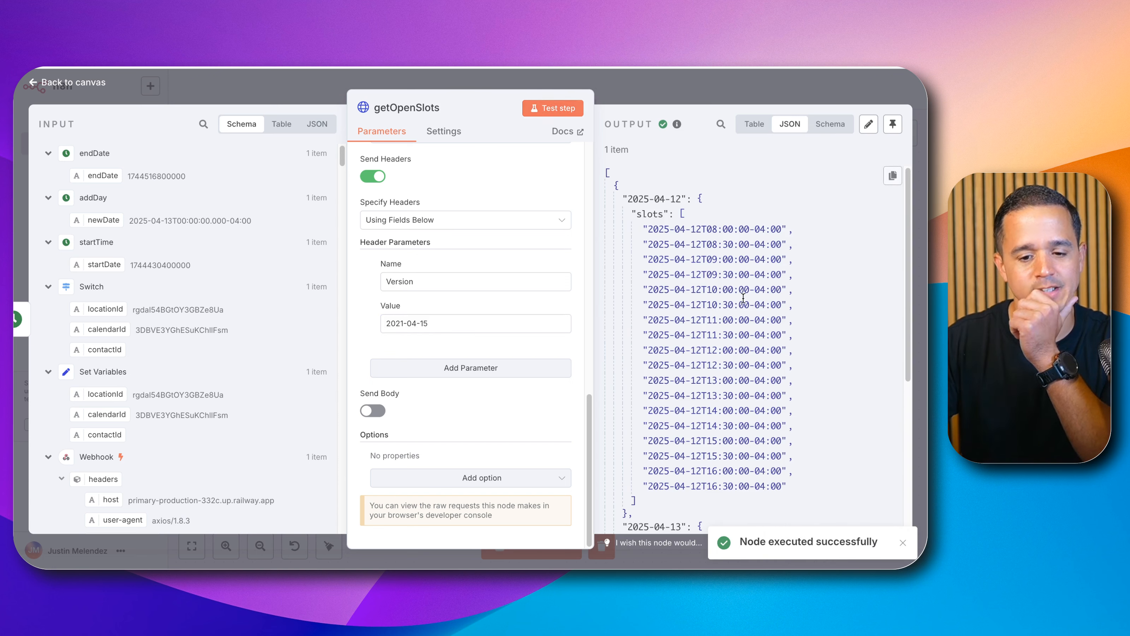
scroll(741, 317, "down", 2)
scroll(741, 318, "down", 8)
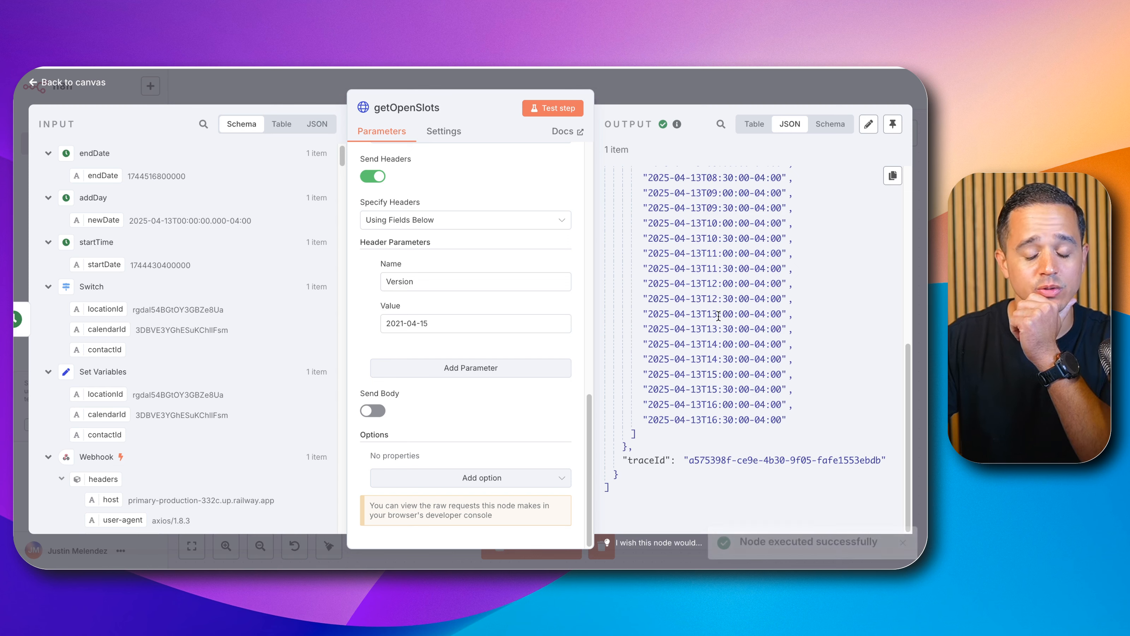
scroll(719, 316, "up", 9)
scroll(718, 315, "down", 7)
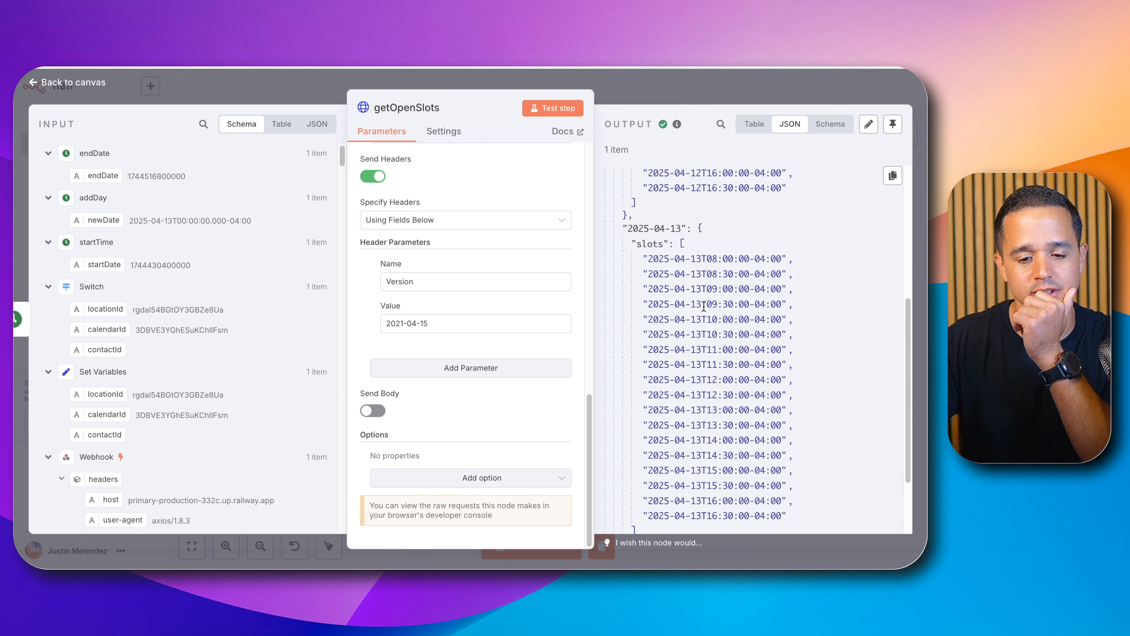
scroll(703, 304, "down", 2)
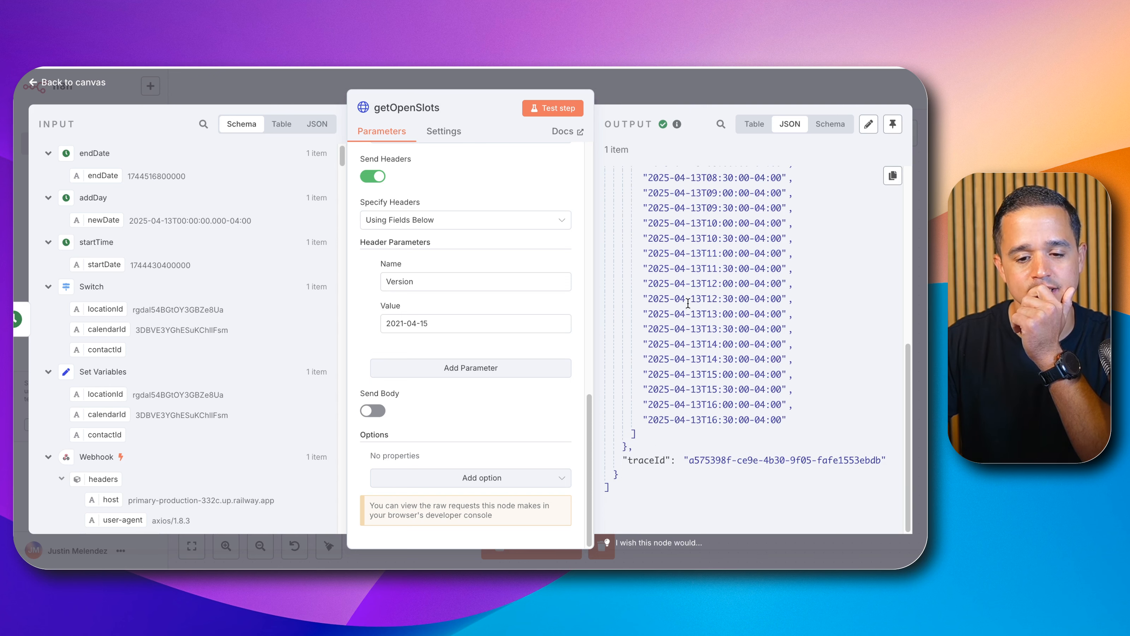
scroll(660, 302, "up", 8)
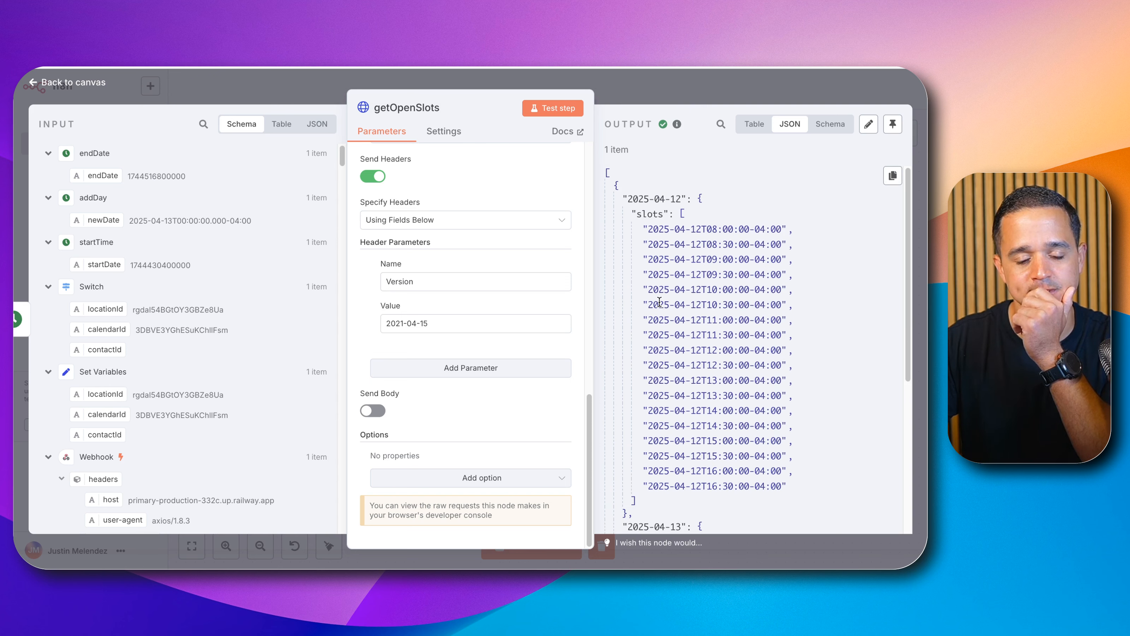
scroll(659, 301, "down", 3)
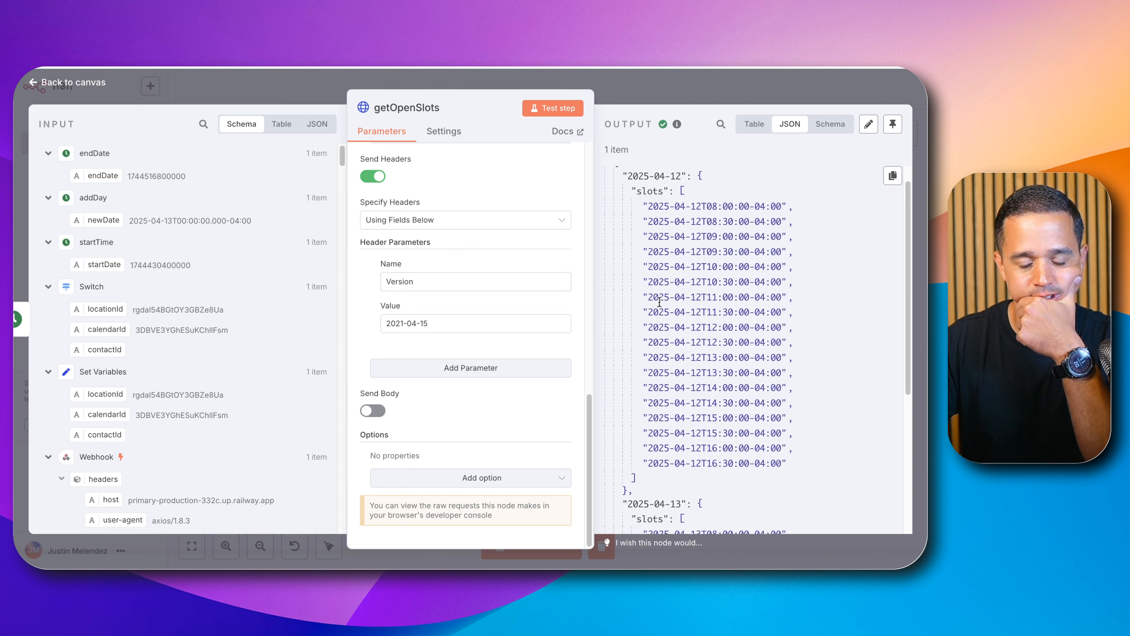
scroll(659, 301, "down", 5)
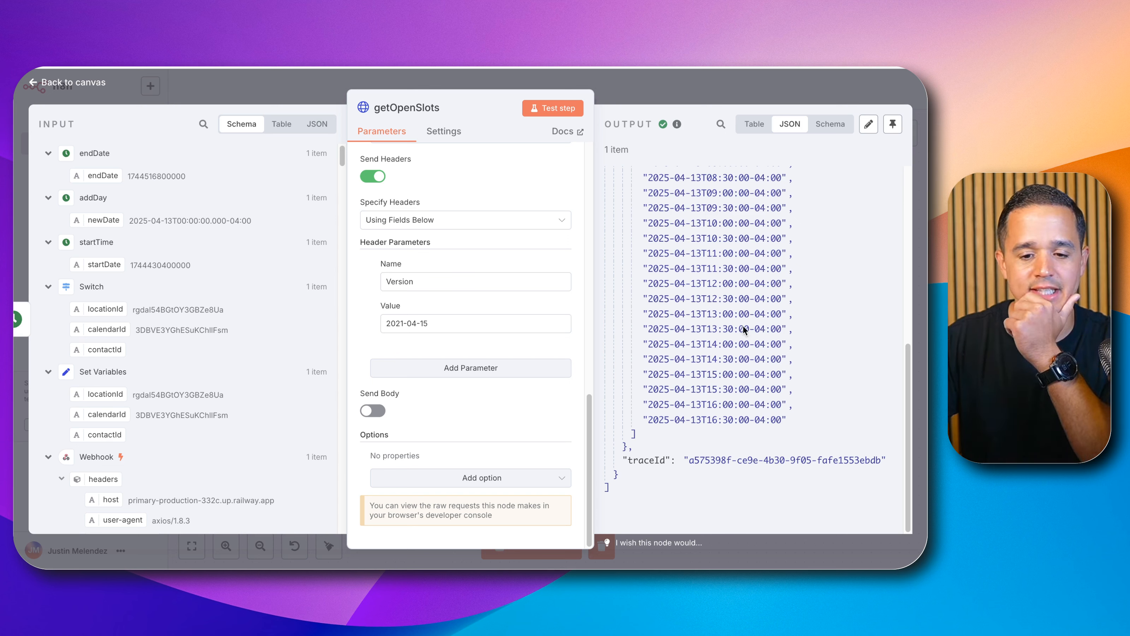
scroll(698, 302, "up", 8)
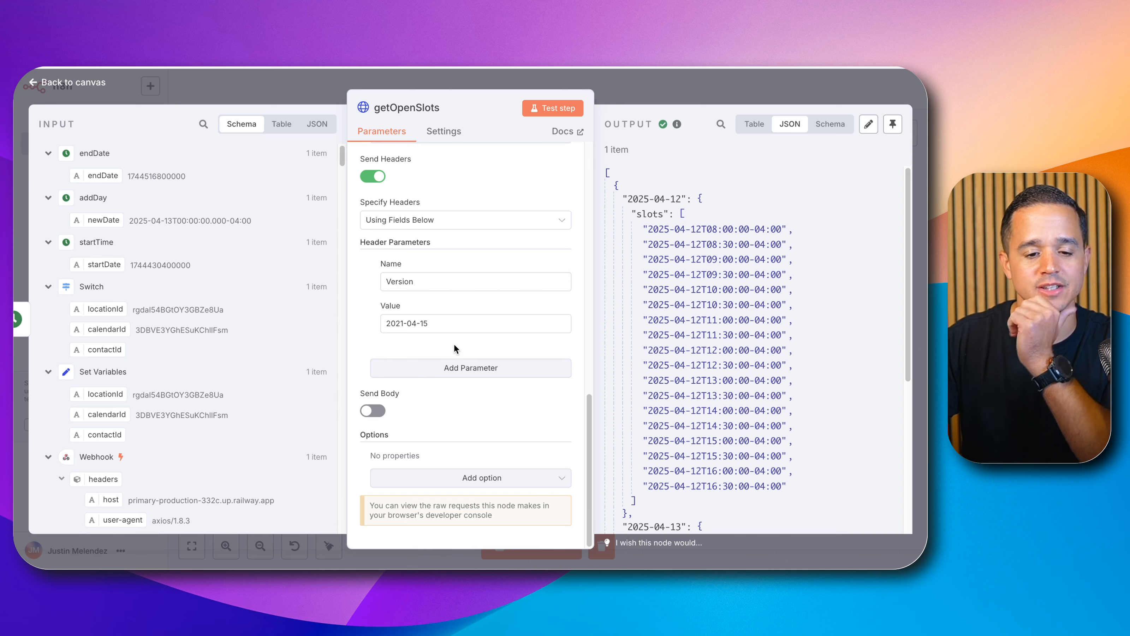
scroll(455, 338, "up", 5)
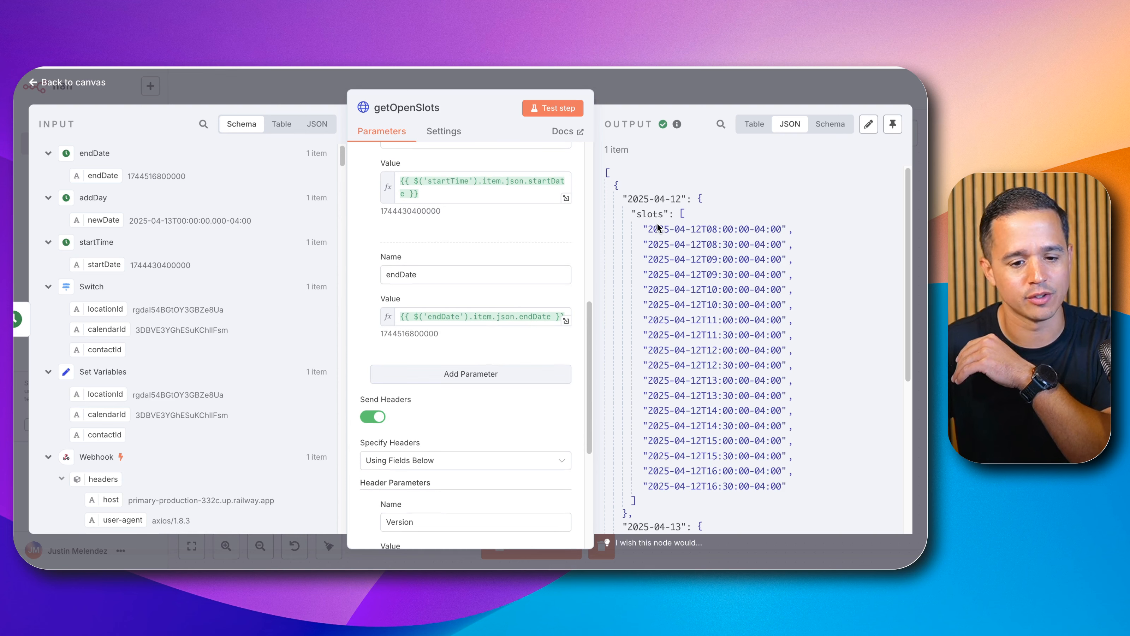
double_click(423, 211)
key("ctrl+c")
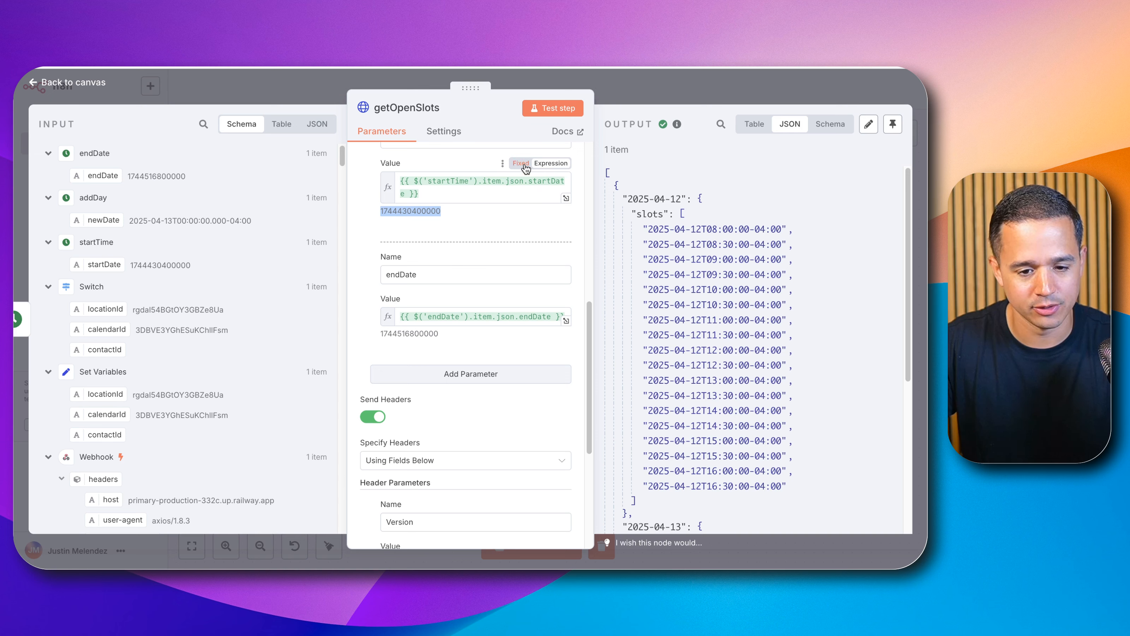
left_click(478, 200)
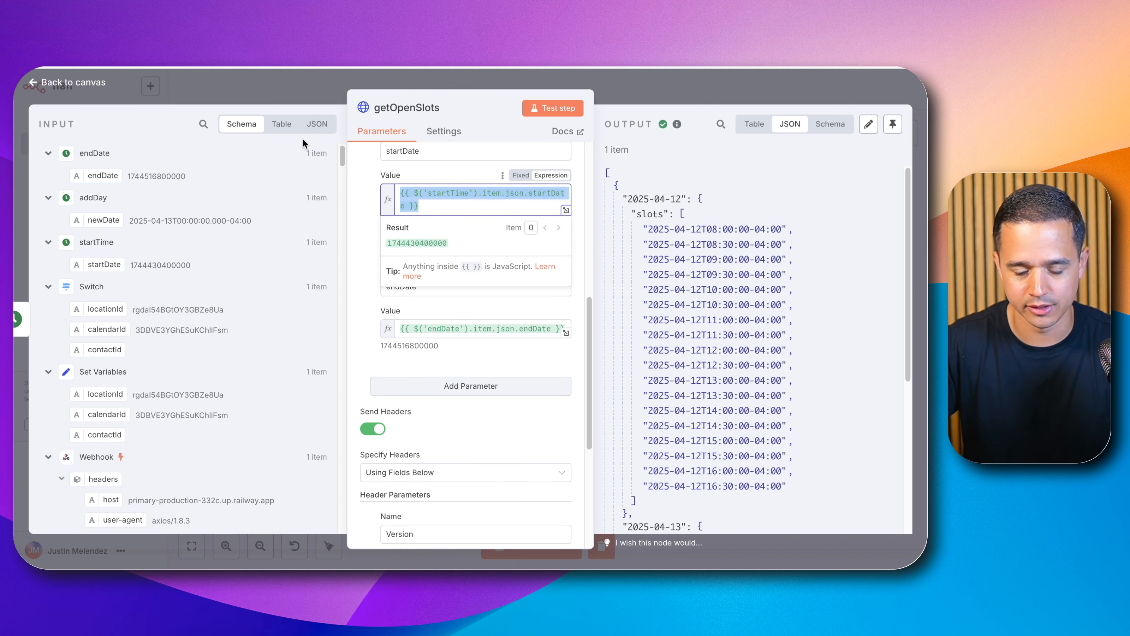
key("ctrl+a")
key("ctrl+v")
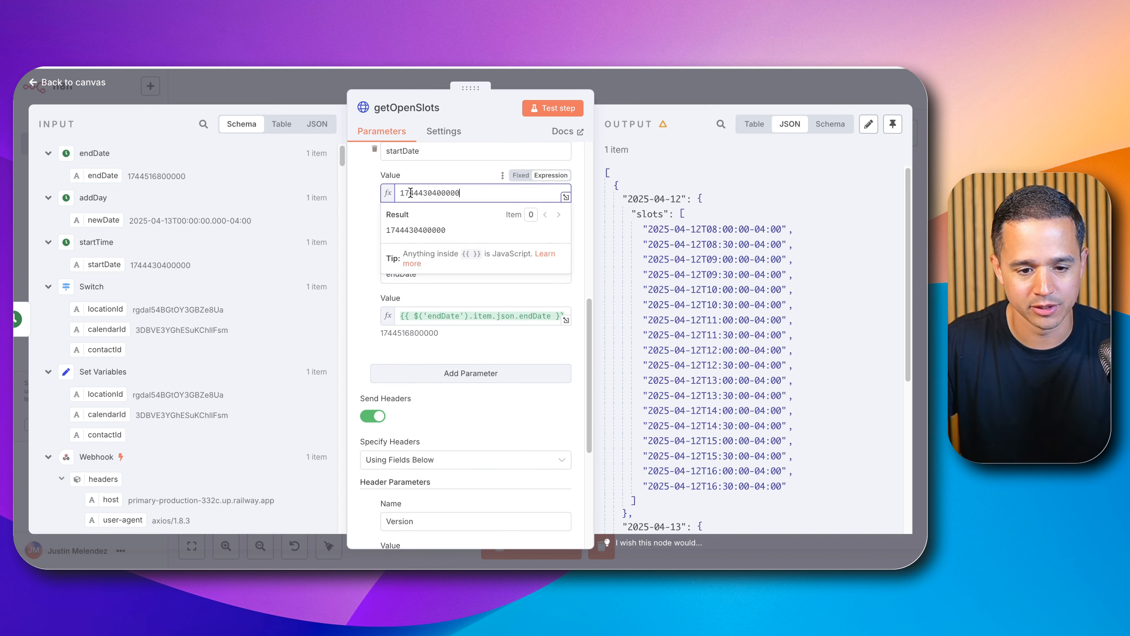
left_click(411, 193)
key("BackSpace")
type("6")
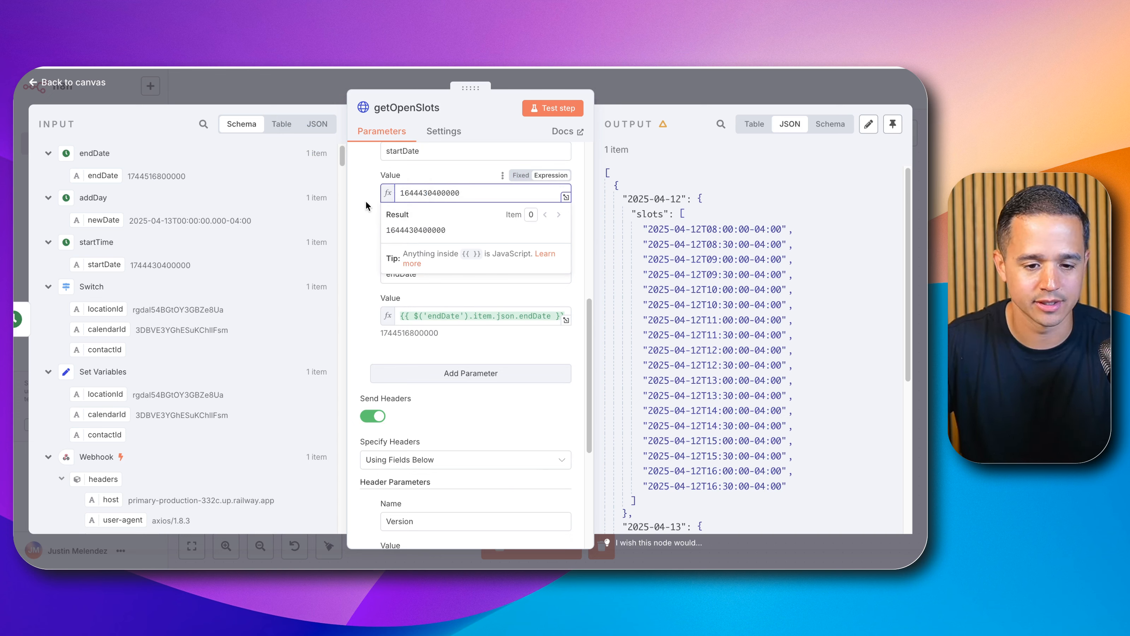
left_click(367, 204)
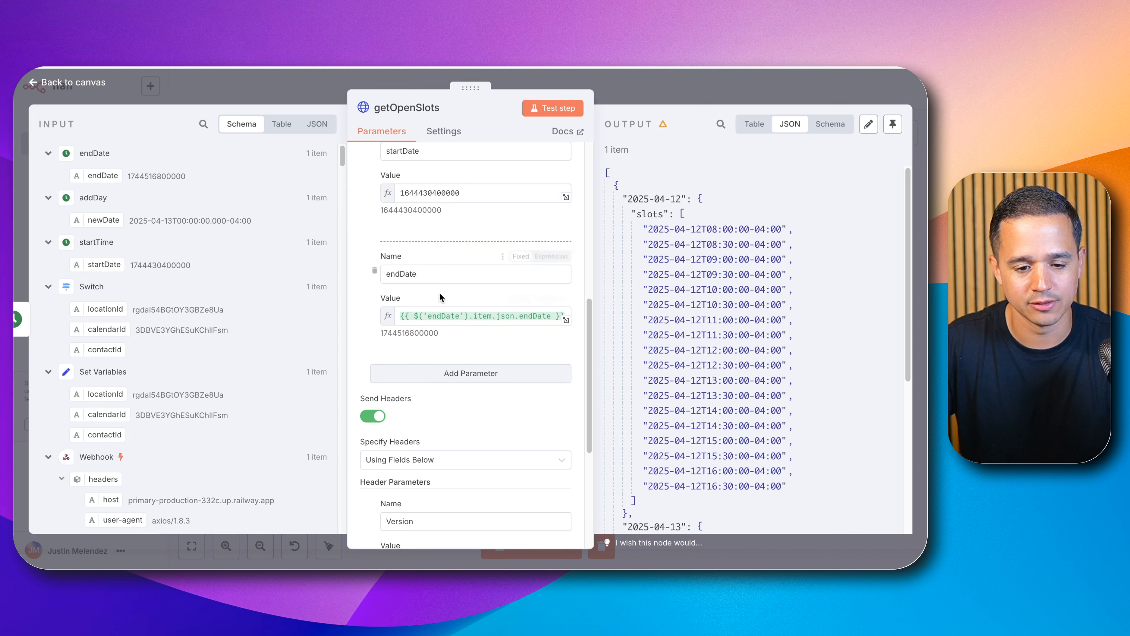
double_click(433, 333)
key("super+c")
left_click(463, 314)
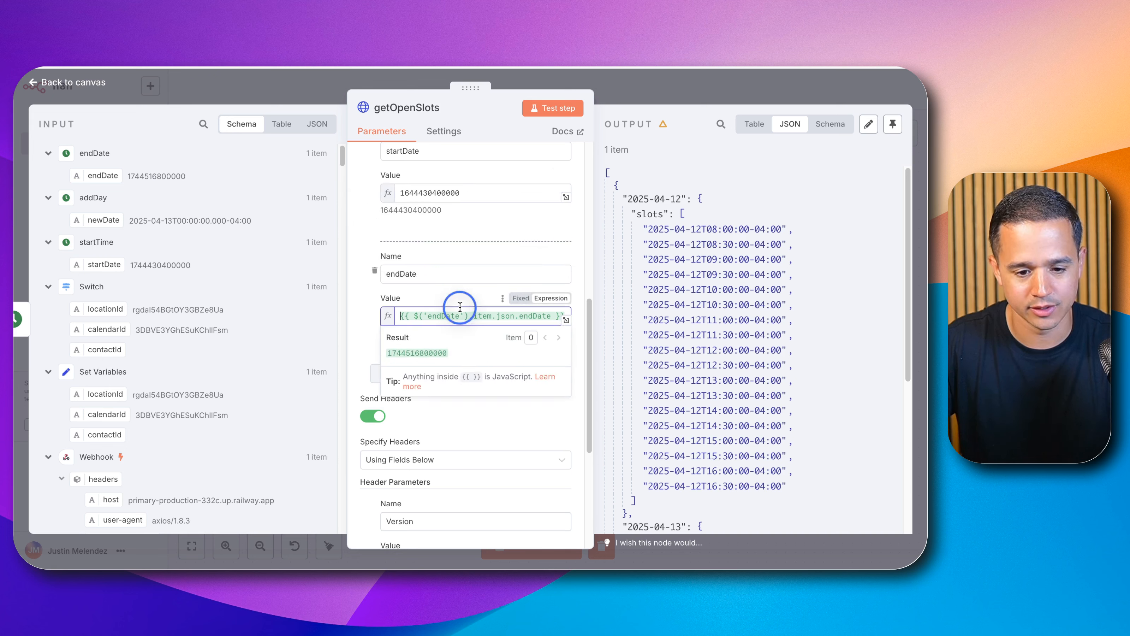
key("super+a")
key("BackSpace")
key("super+v")
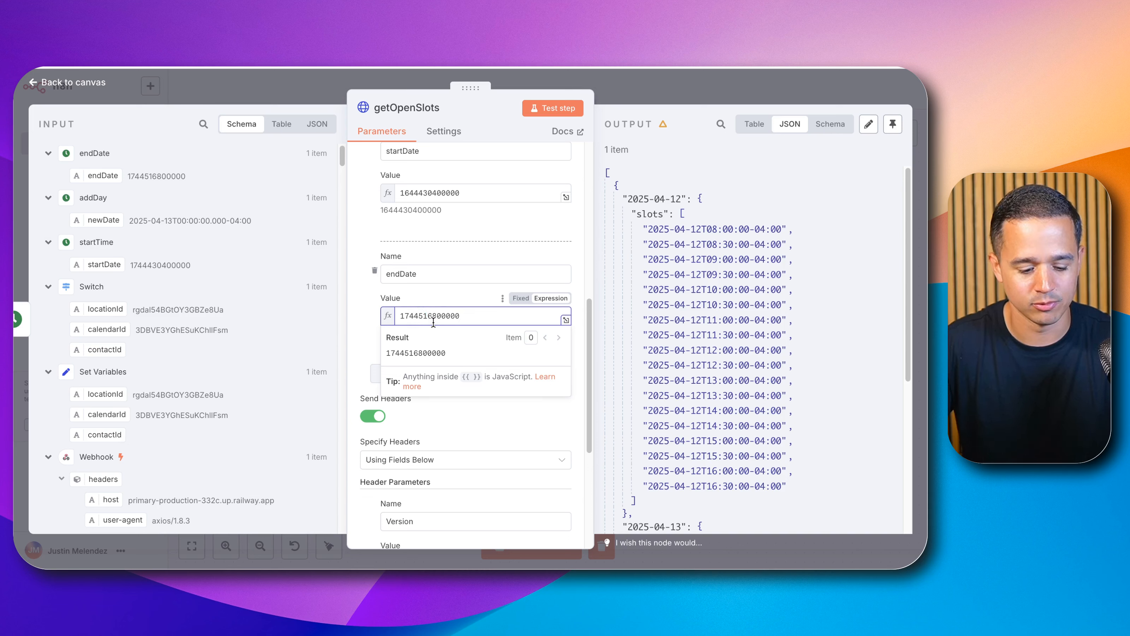
Step: Rerun the node test and select the trace ID in the output
left_click(530, 101)
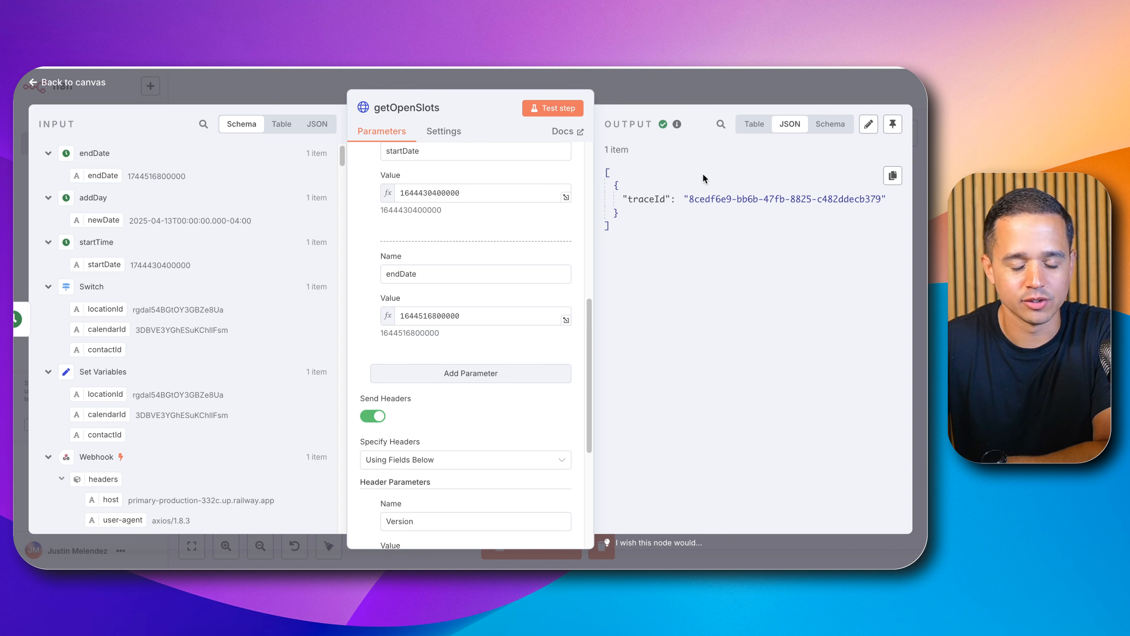
double_click(721, 200)
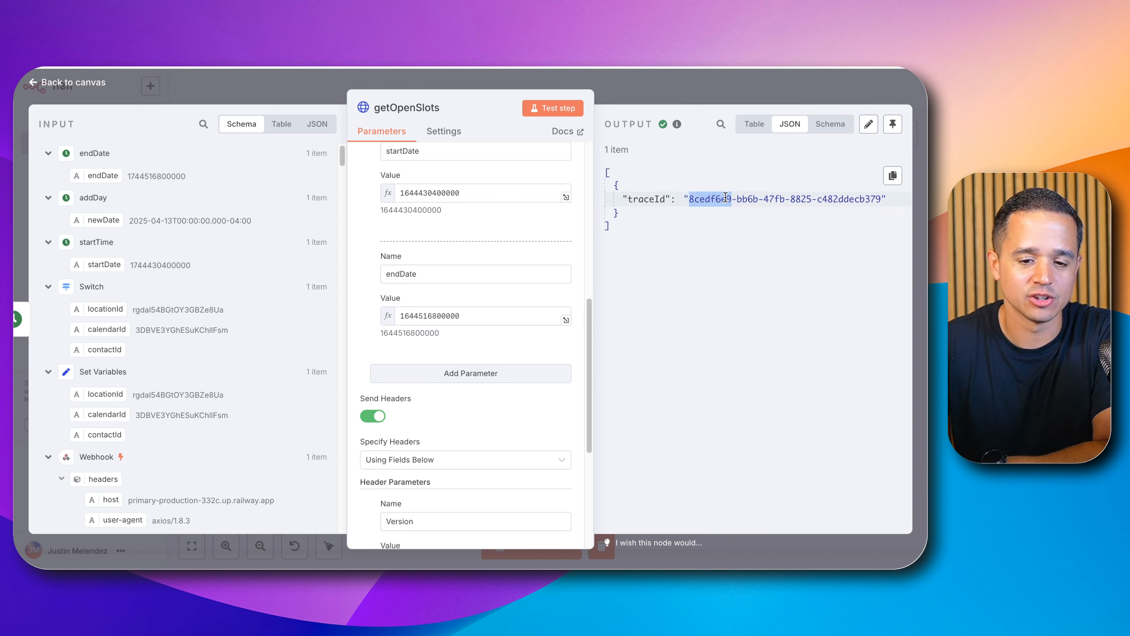
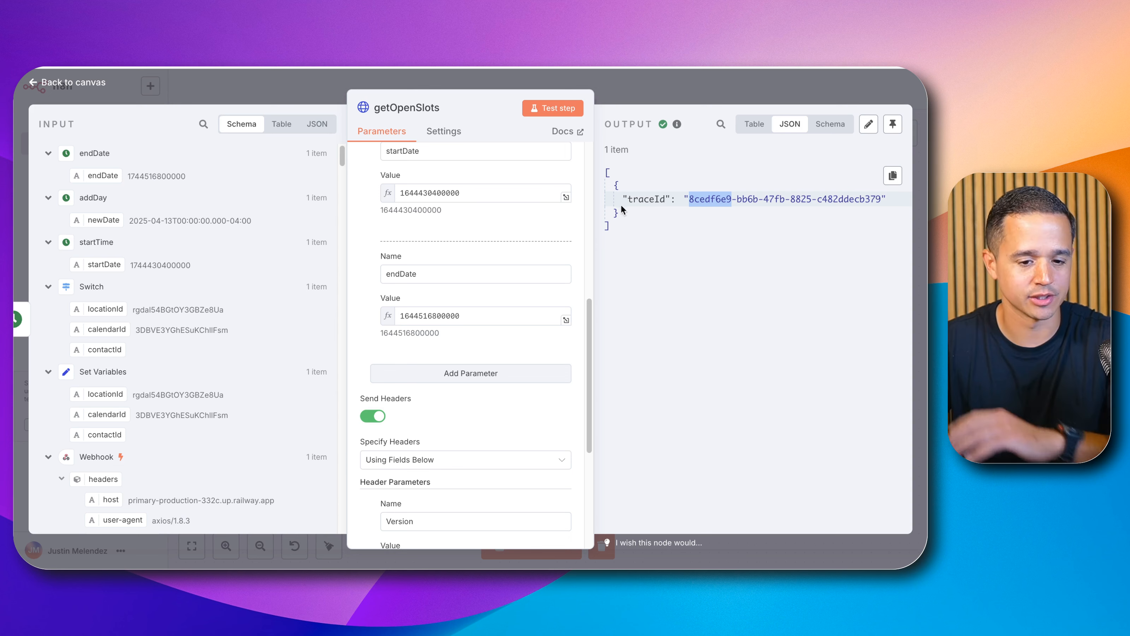
Step: Restore the endDate value to the expression {{ $('endDate').item.json.endDate }}
left_click(488, 193)
left_click(476, 318)
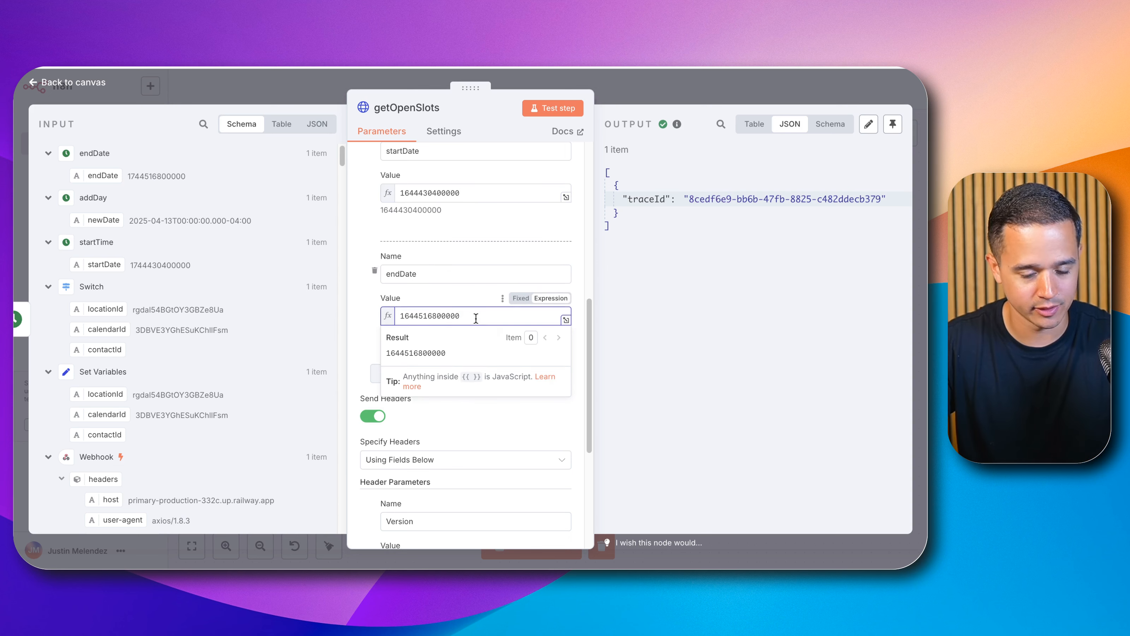
key("ctrl+a")
key("BackSpace")
type("{{ $('endDate').item.json.endDate }}")
Step: Restore the startDate value to the expression {{ $('startTime').item.json.startDate }}, rerun the node test and return to the canvas
left_click(485, 193)
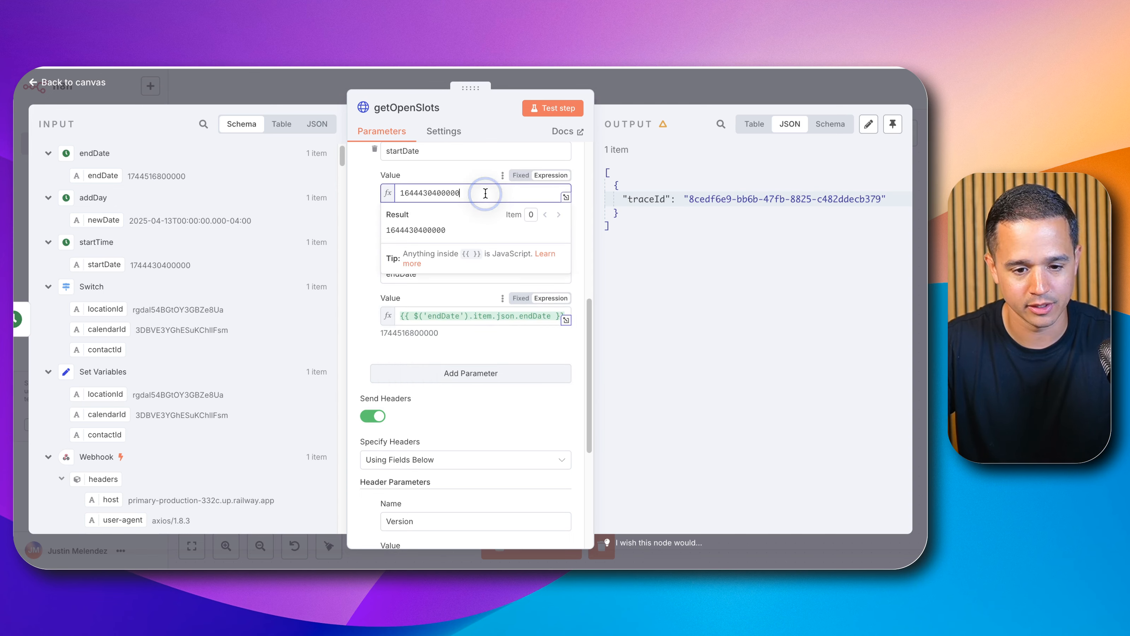
key("ctrl+a")
key("BackSpace")
type("{{ $('startTime').item.json.startDate }}")
left_click(368, 238)
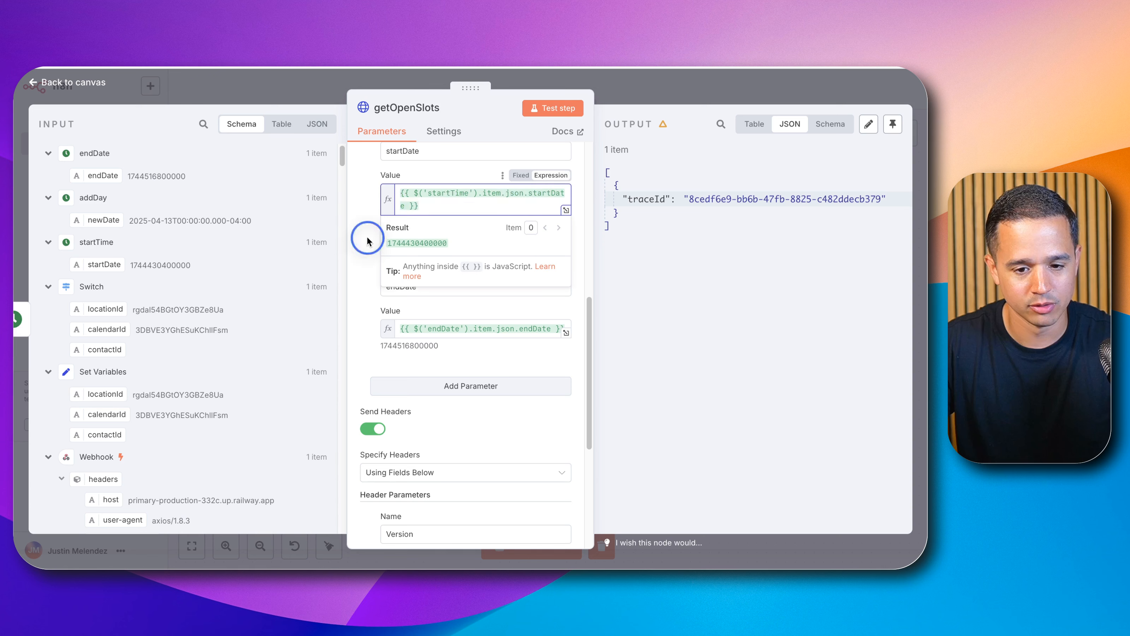
left_click(559, 112)
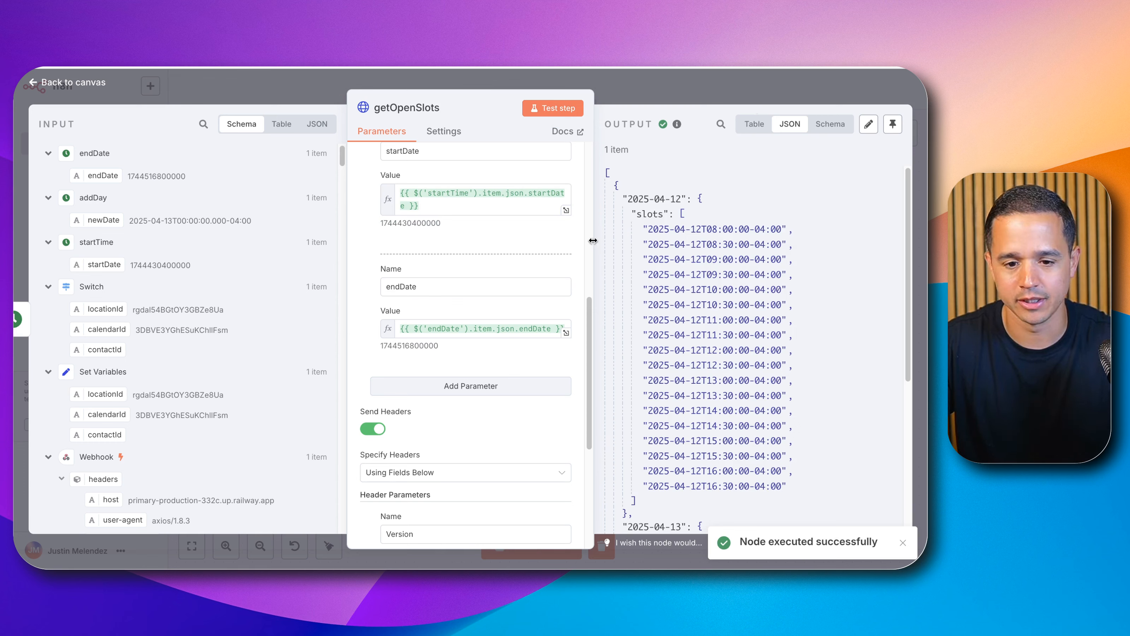
left_click(730, 95)
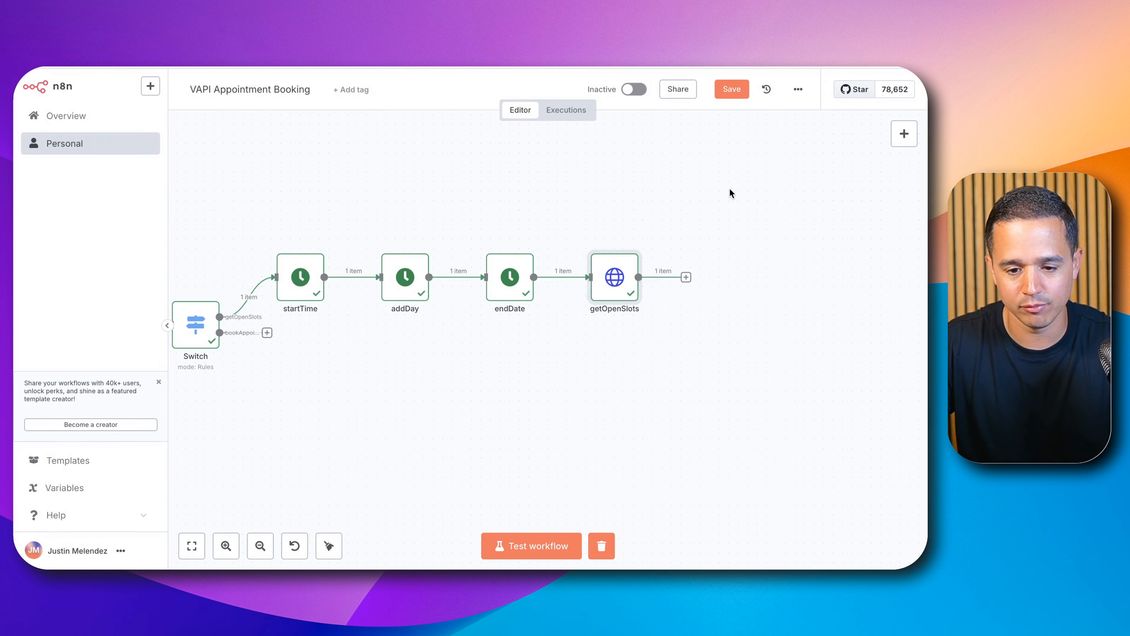
Step: Add an If node after the getOpenSlots node
left_click(687, 275)
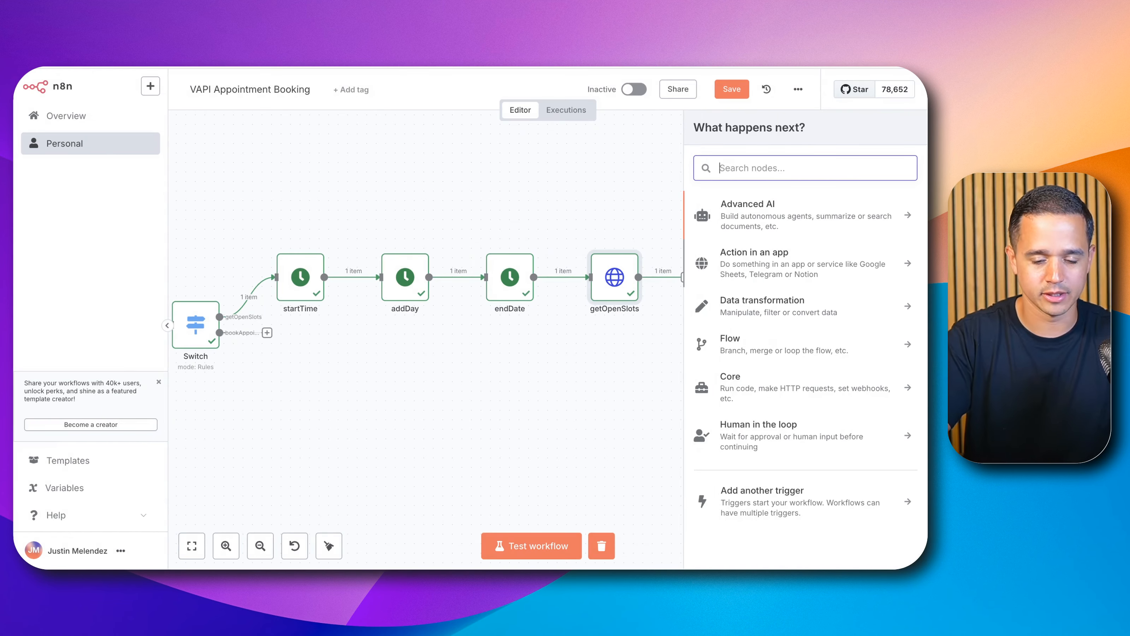
type("if")
left_click(762, 218)
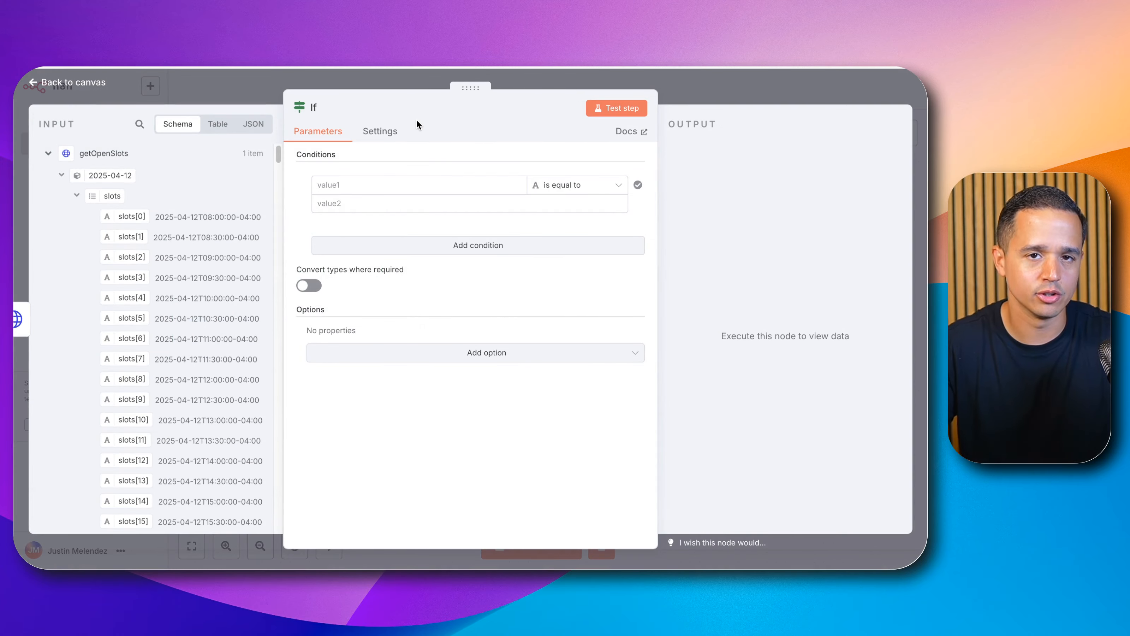
Step: Switch the first condition value to an expression referencing the getOpenSlots node
left_click(349, 184)
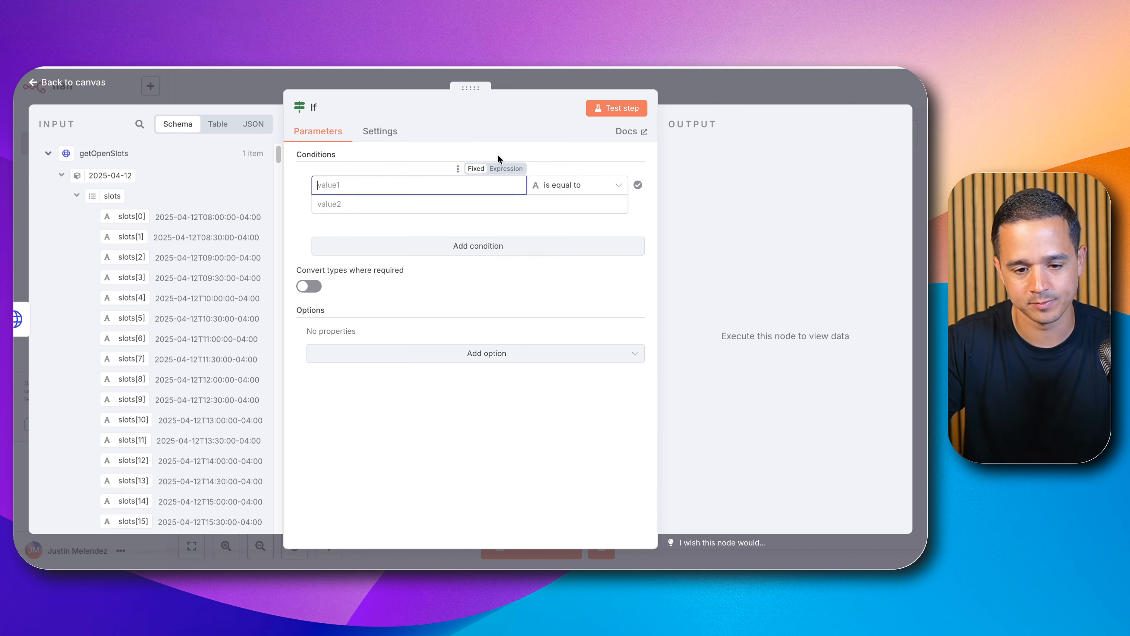
left_click(505, 167)
type("{{ ")
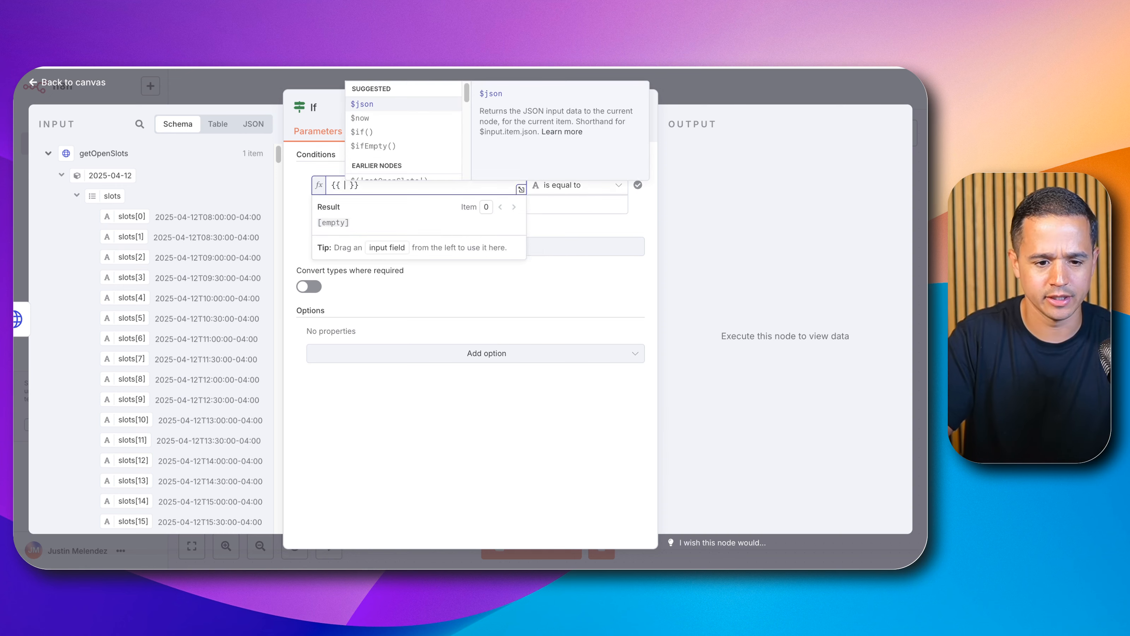
type("$")
key("Down")
key("Down")
key("Down")
key("Down")
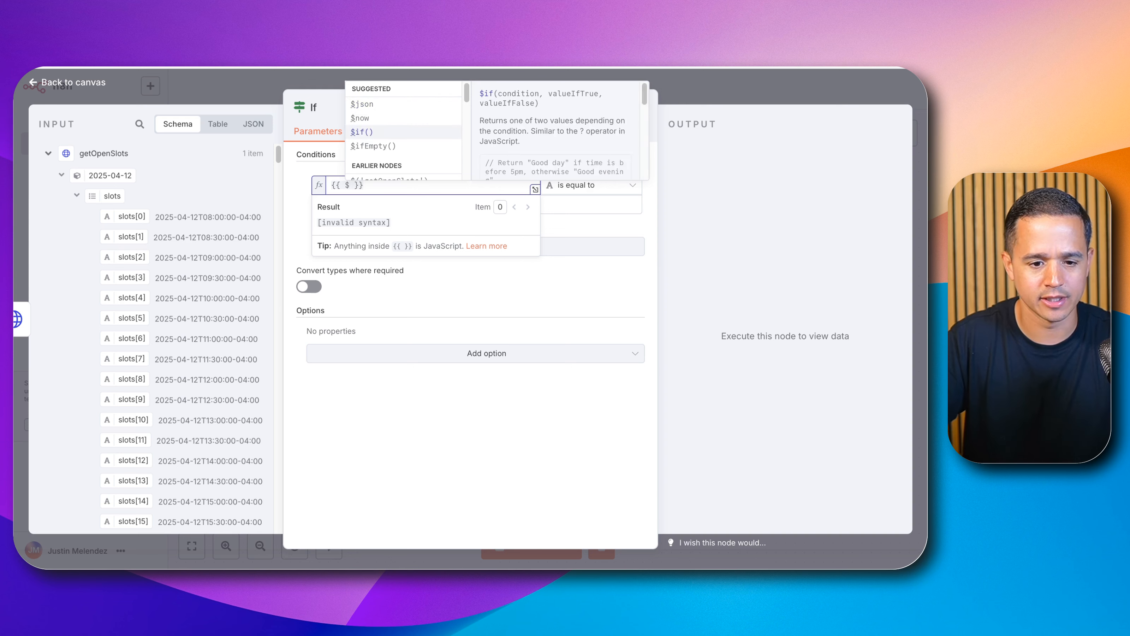
key("Return")
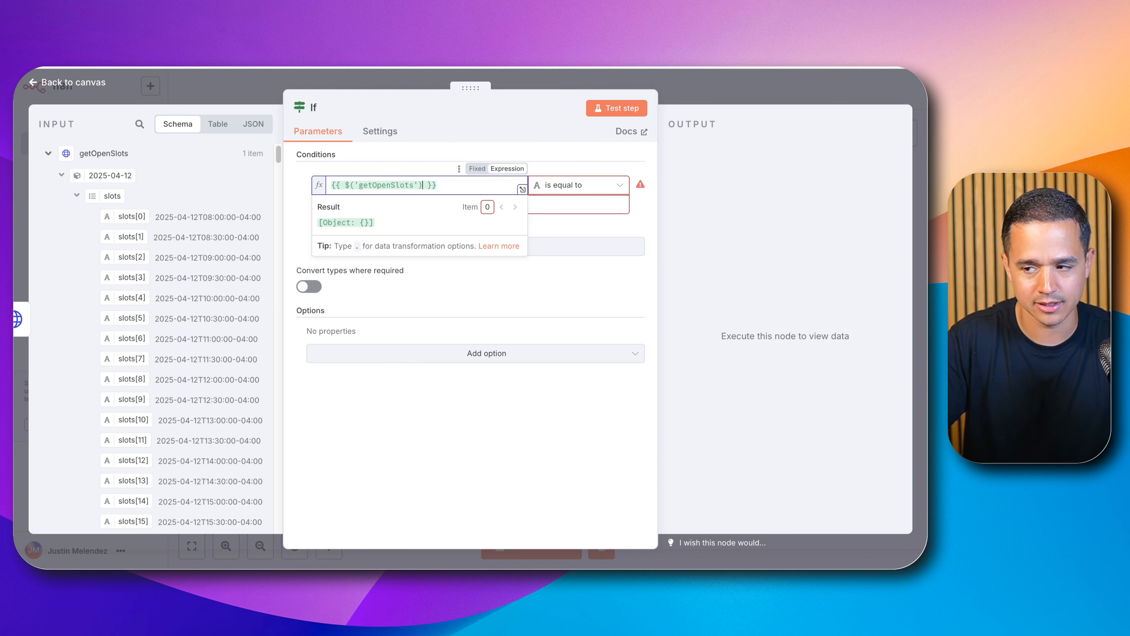
Step: Complete the expression as {{ $('getOpenSlots').item.json.keys().length }}
type(".")
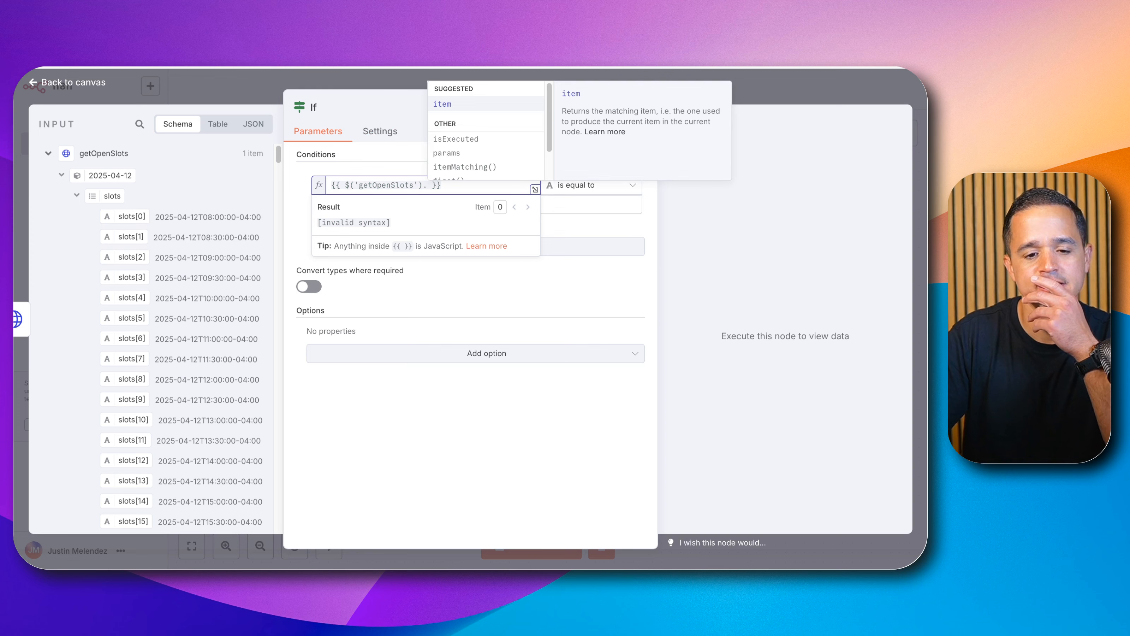
key("Down")
key("Down")
key("Down")
key("Down")
key("Down")
key("Down")
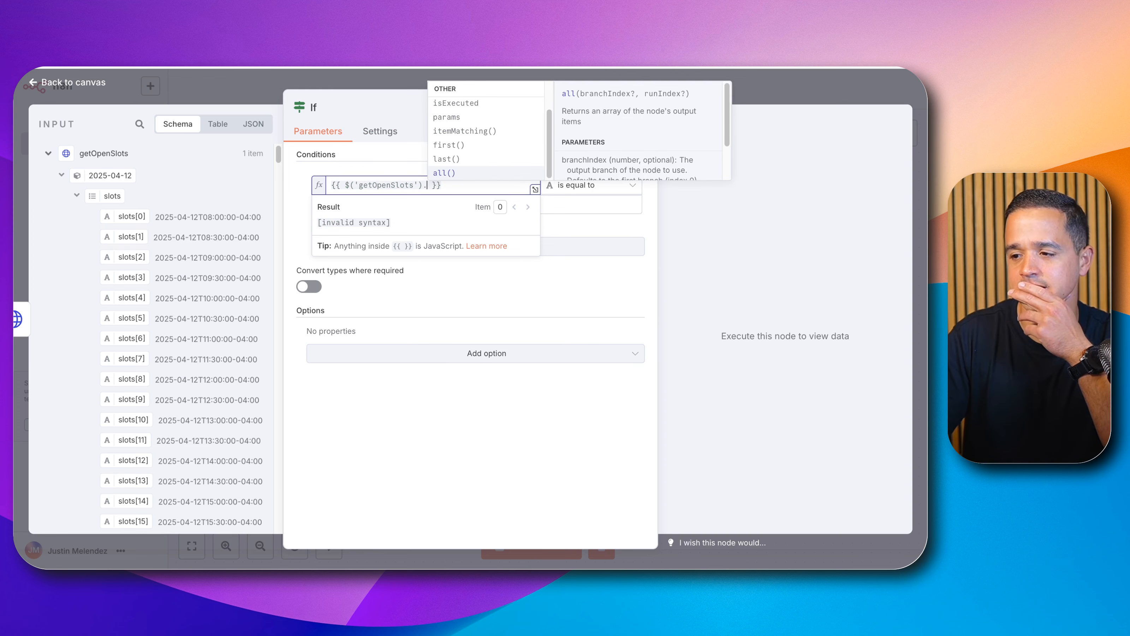
key("Up")
key("Up")
key("Up")
key("Up")
key("Up")
key("Up")
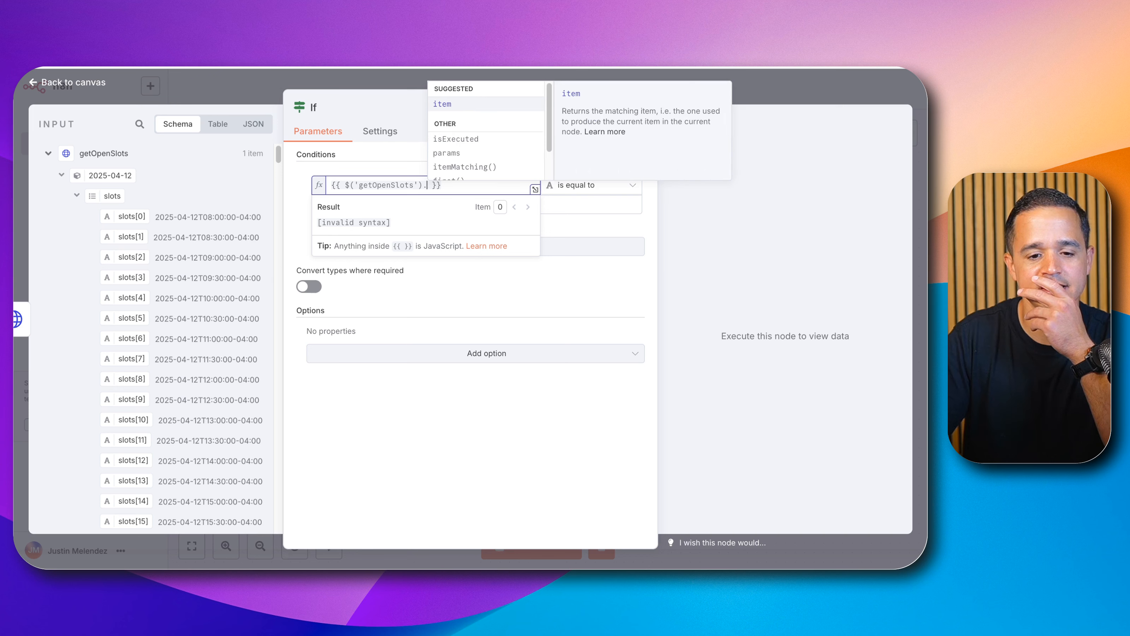
key("Return")
type(".")
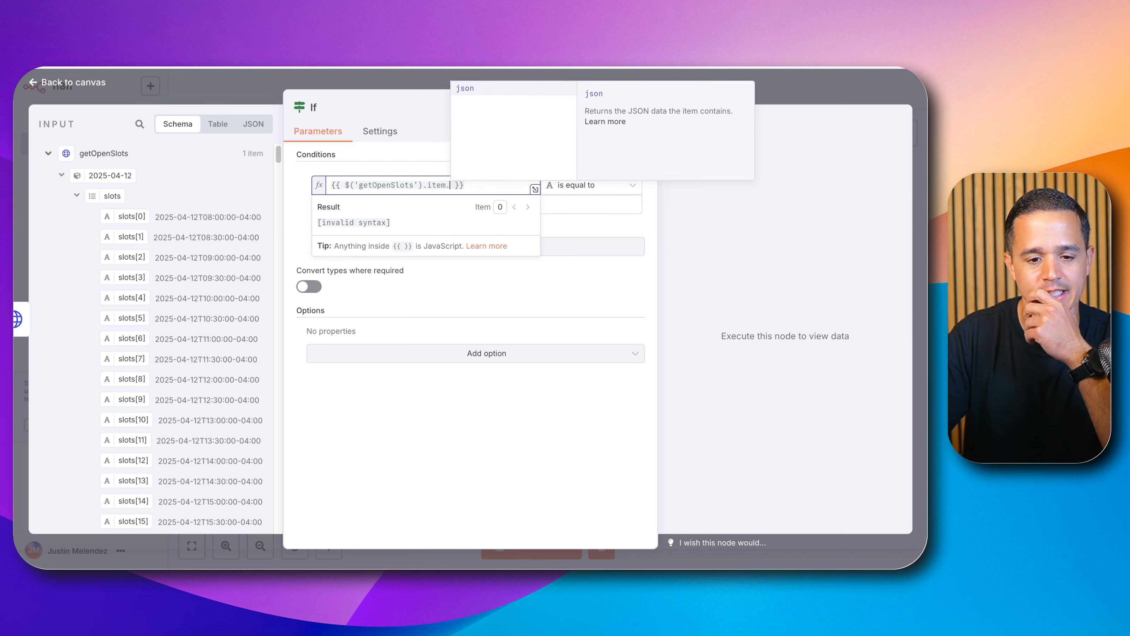
key("Return")
type(".")
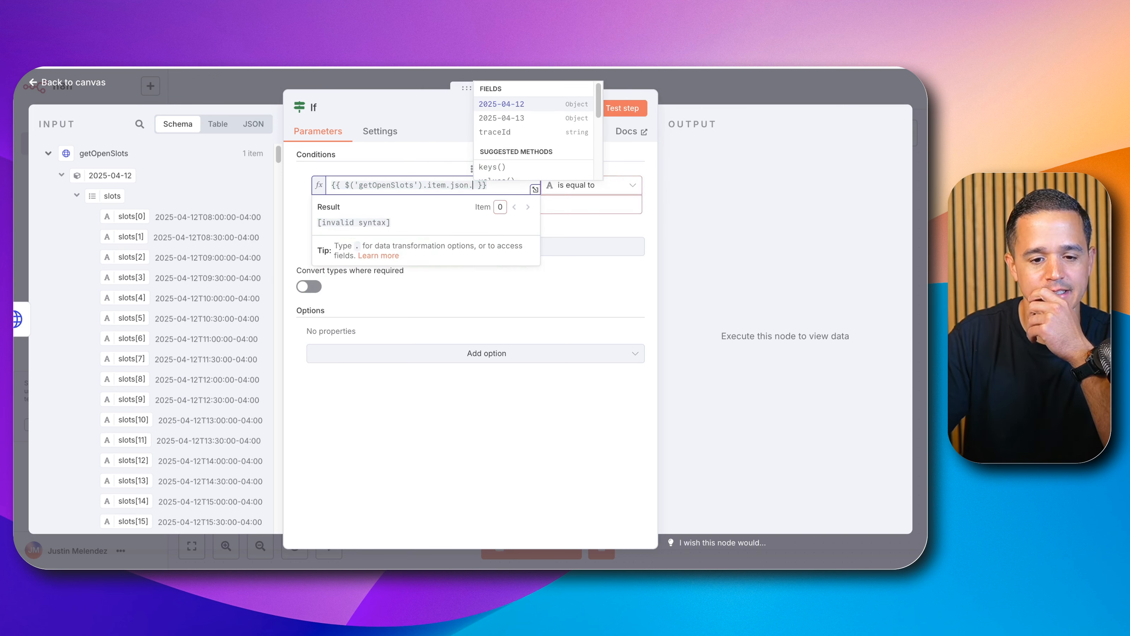
key("Down")
key("Down")
key("Down")
key("Down")
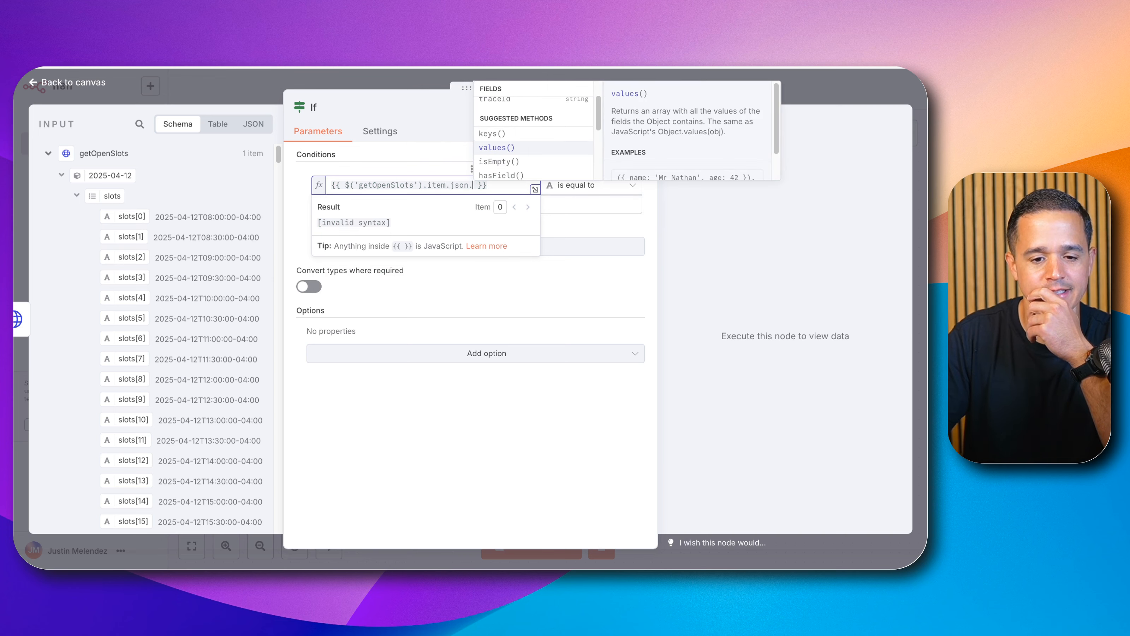
key("Up")
key("Return")
type(".l")
key("Return")
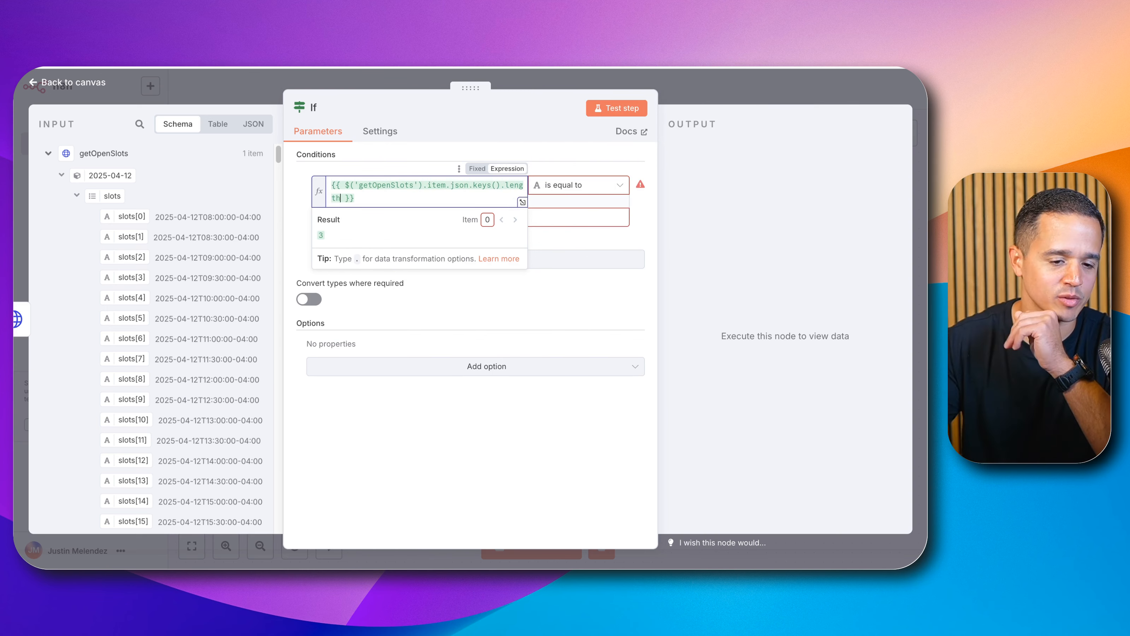
Step: Collapse the date objects in the input schema to inspect the getOpenSlots output fields
scroll(111, 185, "down", 1)
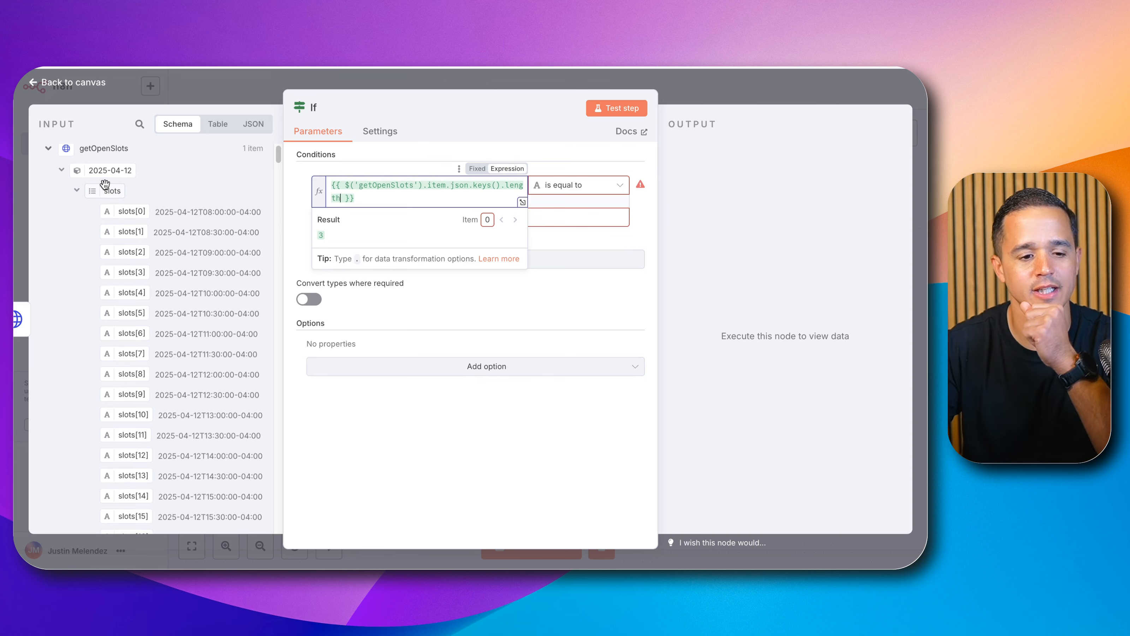
left_click(62, 170)
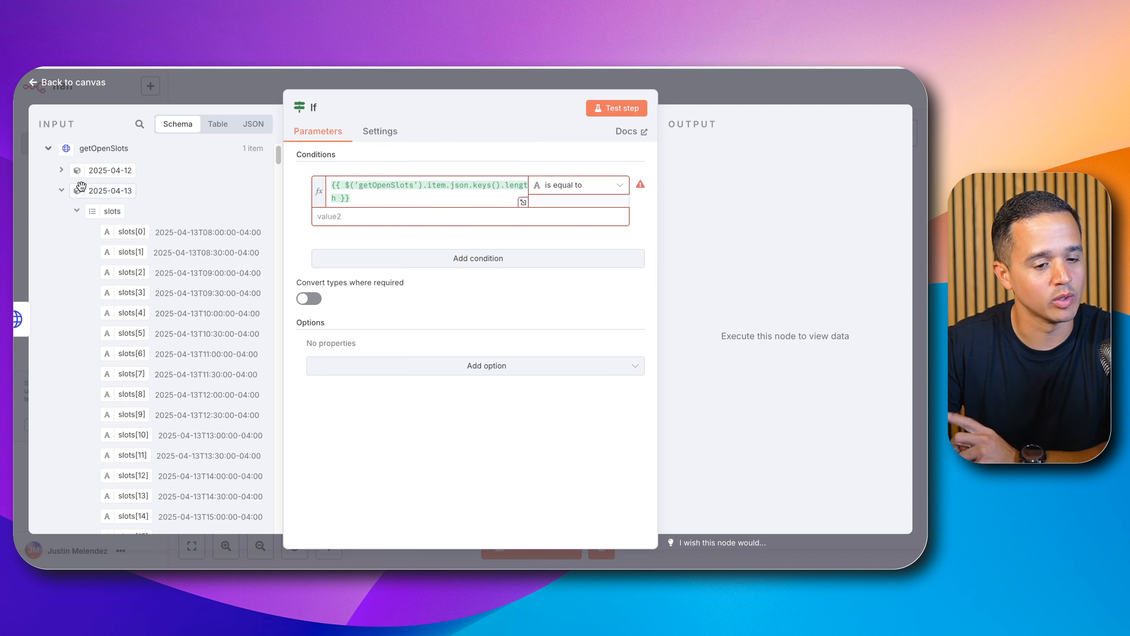
left_click(62, 190)
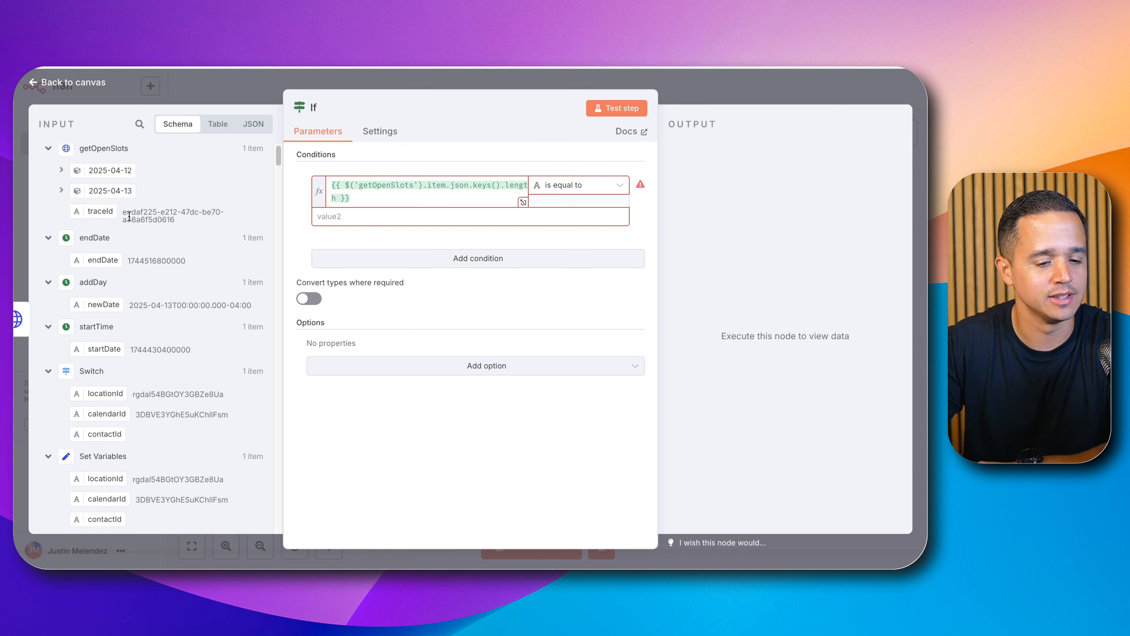
Step: Set the condition operator to Number 'is greater than' with value 1 and close the If node
left_click(406, 200)
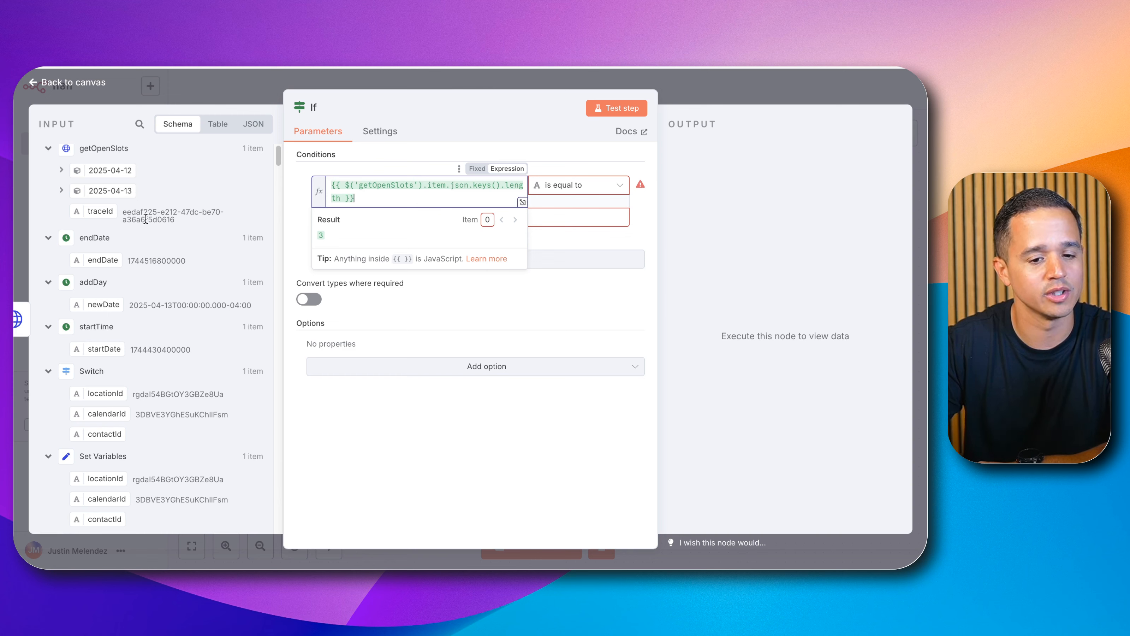
left_click(588, 187)
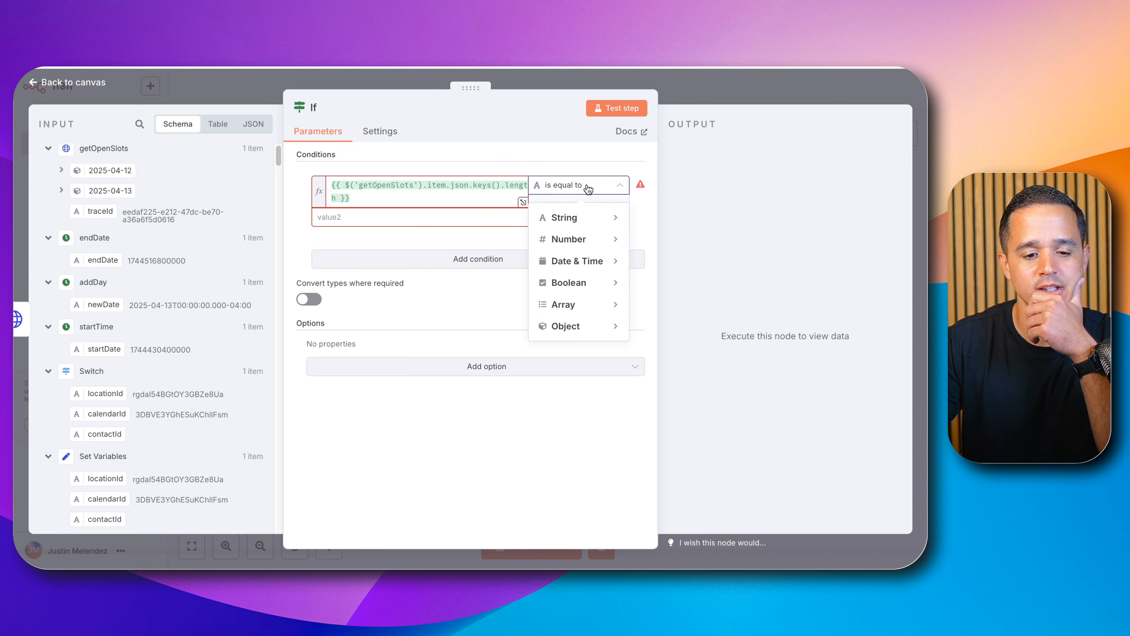
mouse_move(577, 241)
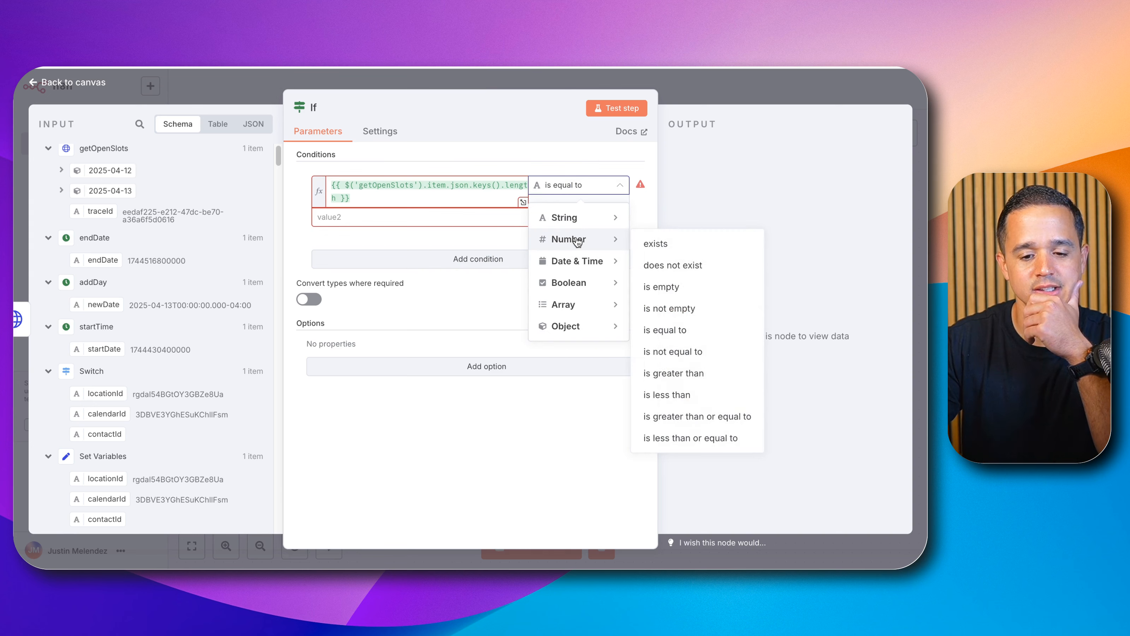
left_click(674, 373)
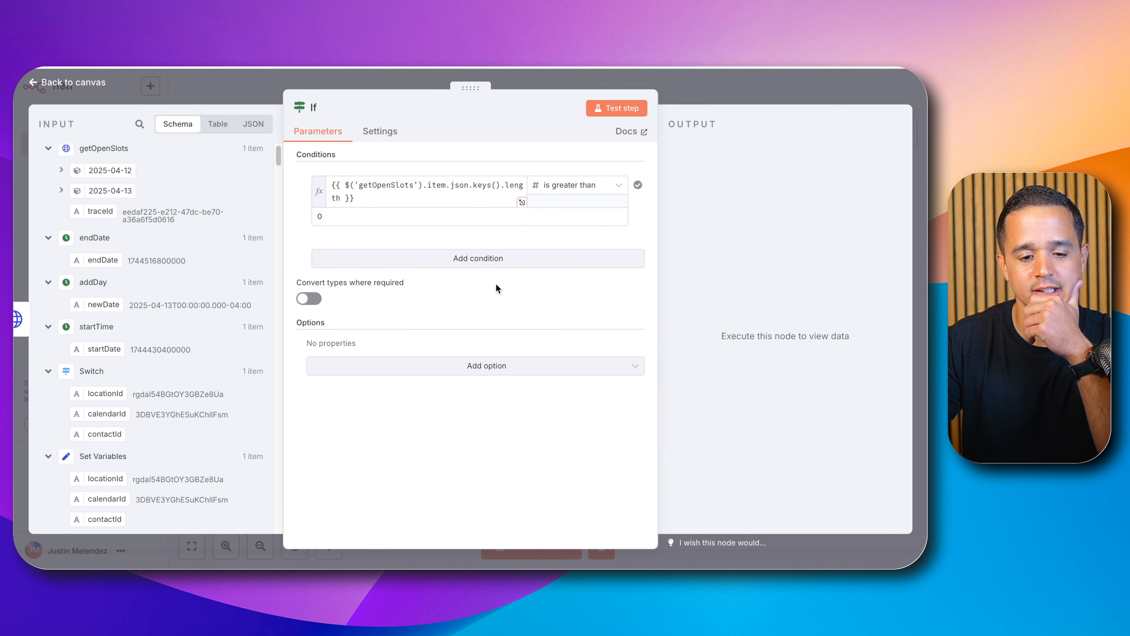
left_click(475, 218)
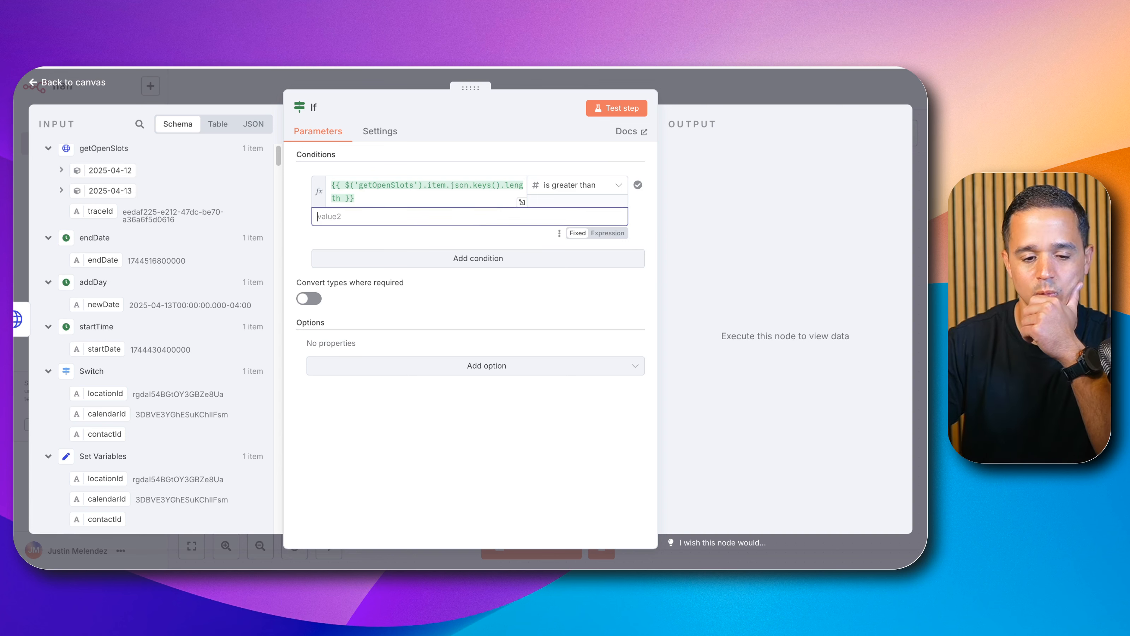
type("1")
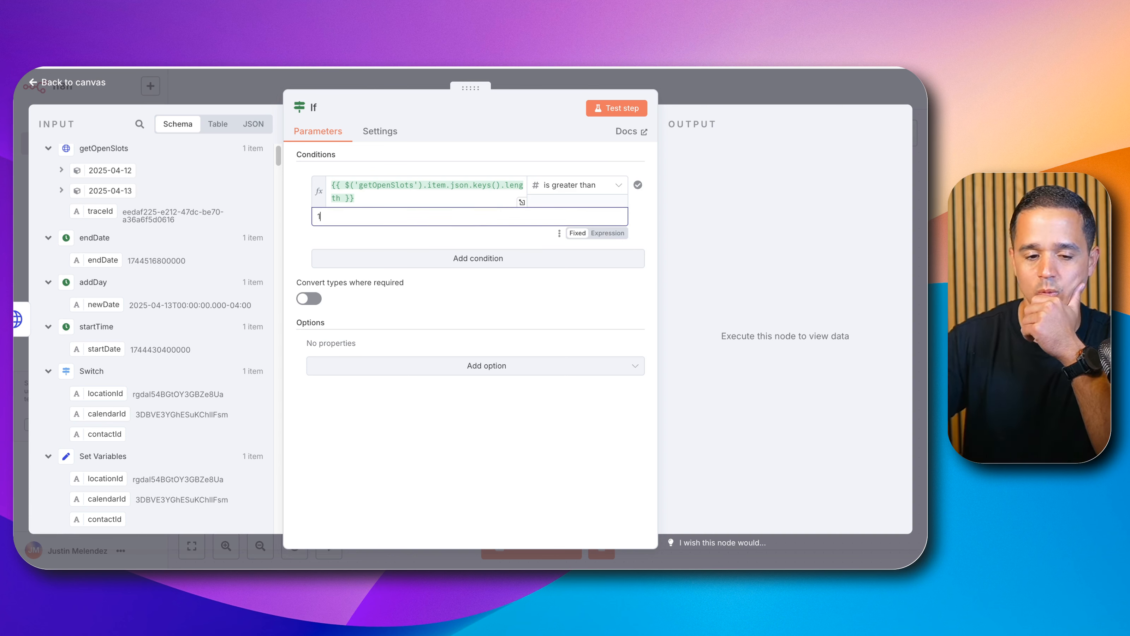
left_click(678, 93)
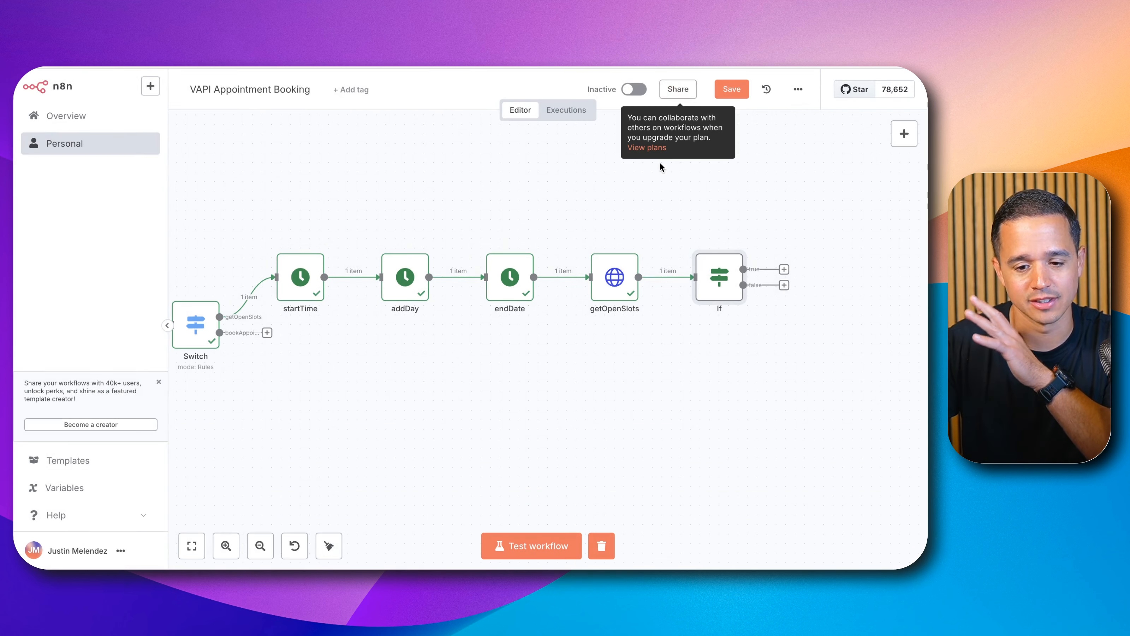
Step: Test the whole workflow and briefly open the getOpenSlots node
left_click(556, 552)
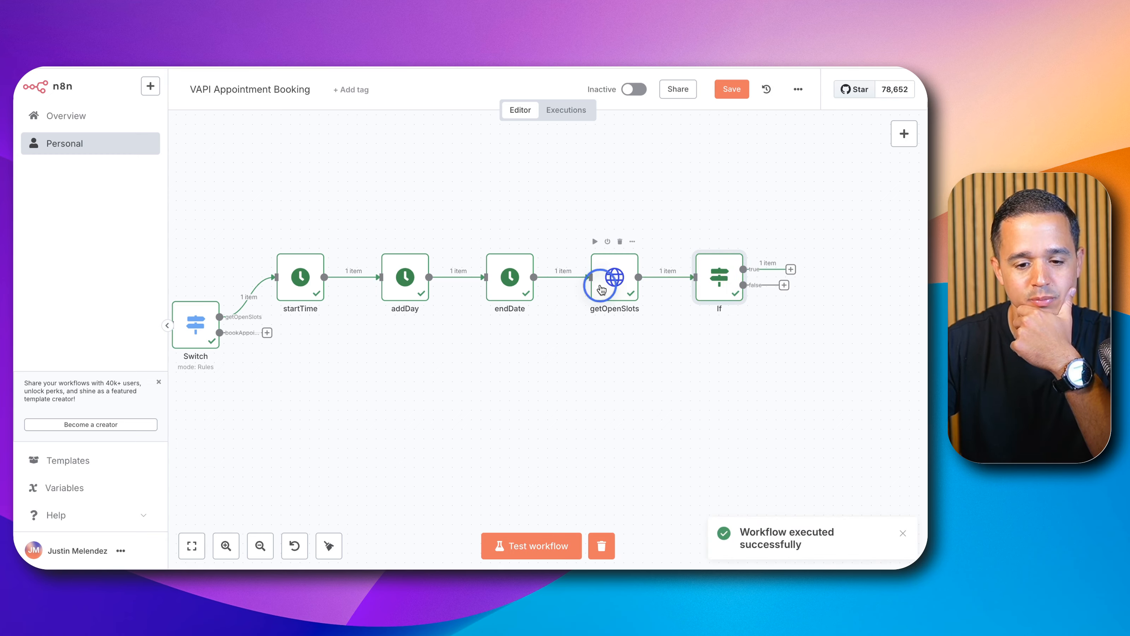
double_click(607, 285)
left_click(719, 81)
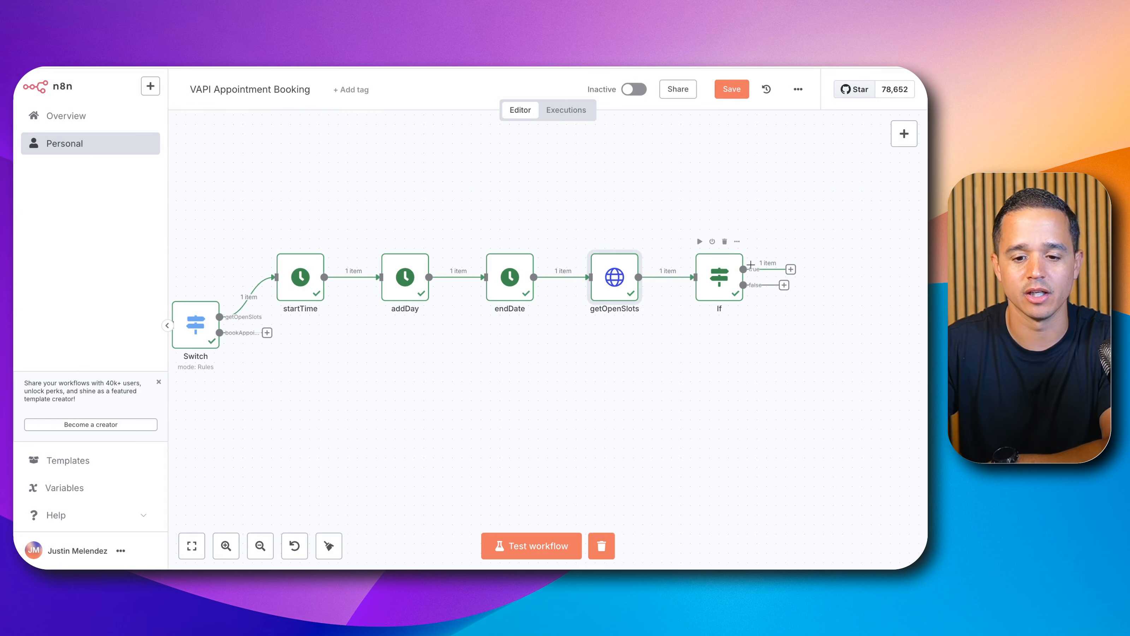
Step: Add a Respond to Webhook node on the If node's true branch
left_click(791, 269)
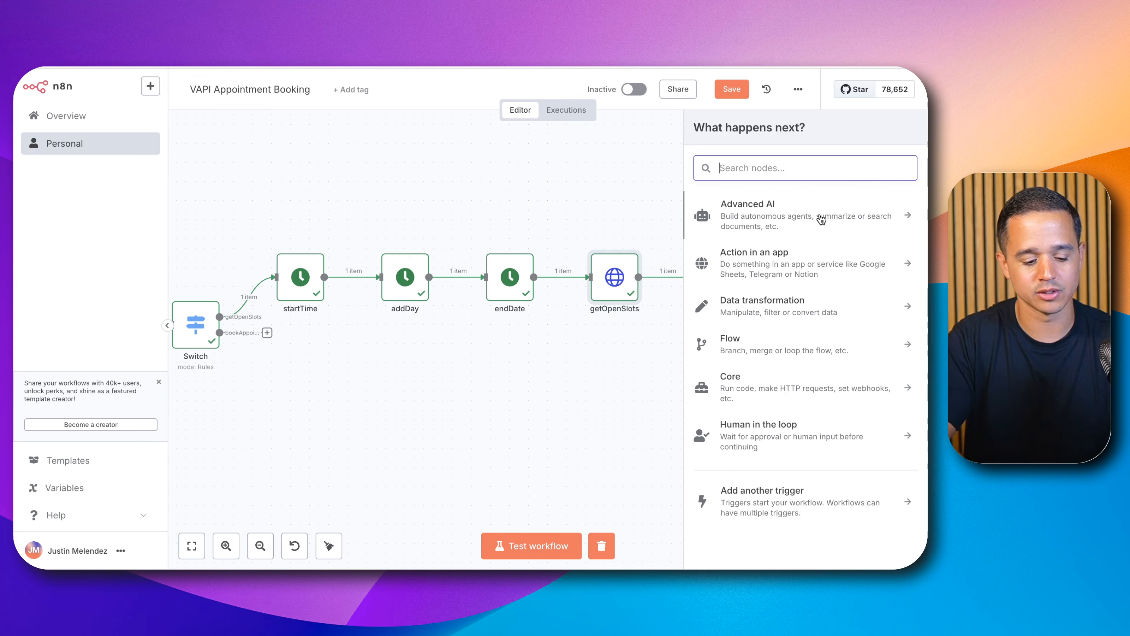
type("resp")
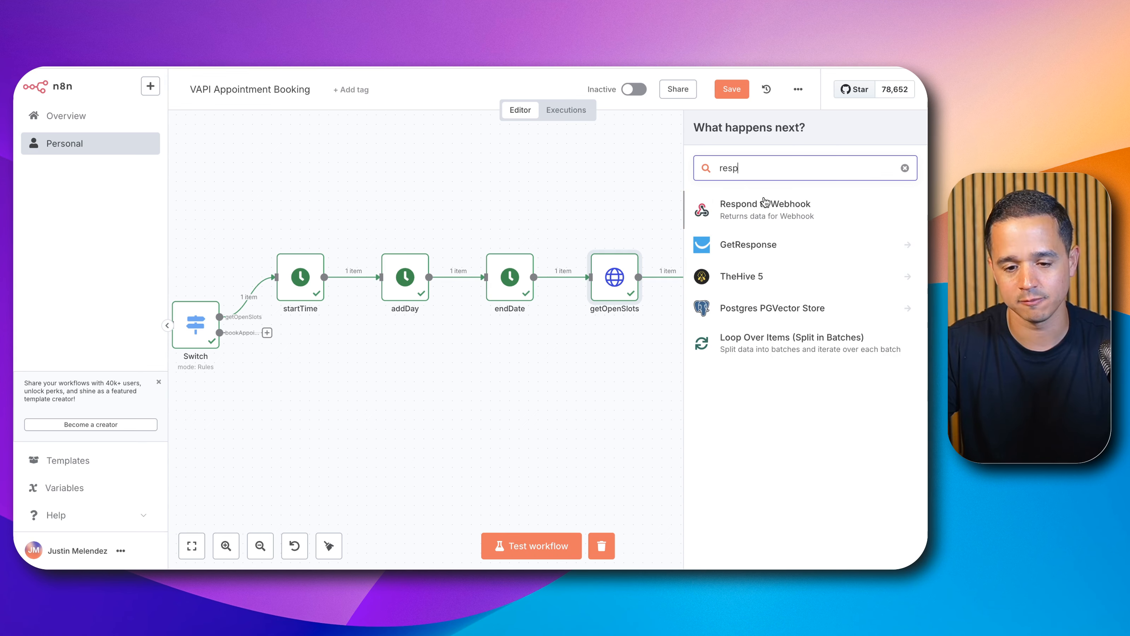
left_click(764, 202)
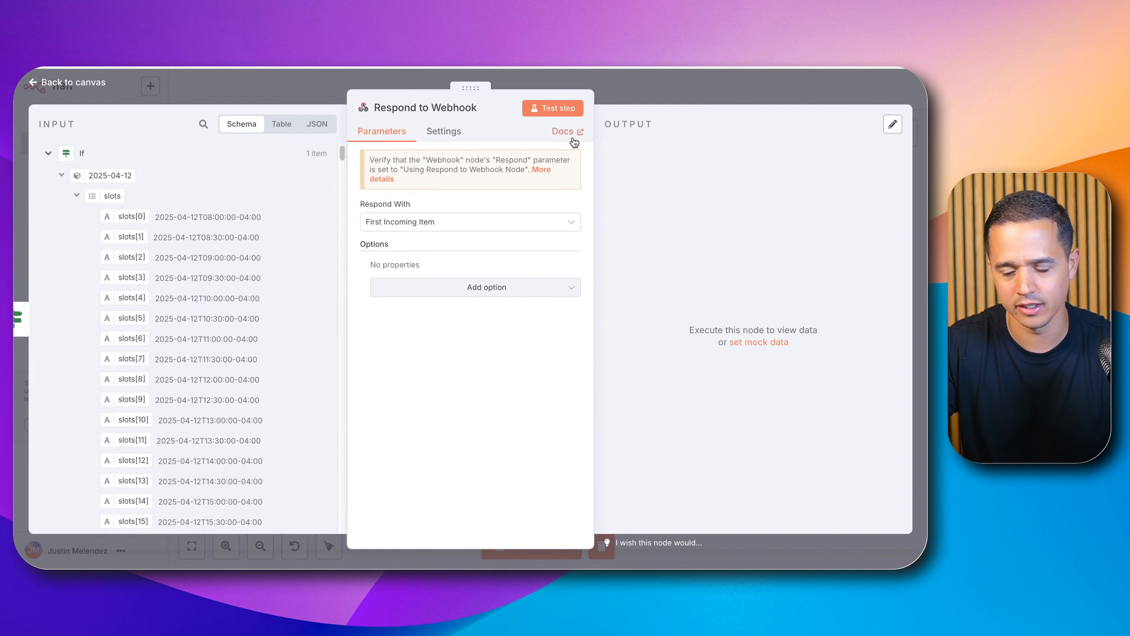
Step: Rename the Respond to Webhook node to 'Success getOpenSlots' and set it to respond with JSON
left_click(483, 107)
triple_click(535, 107)
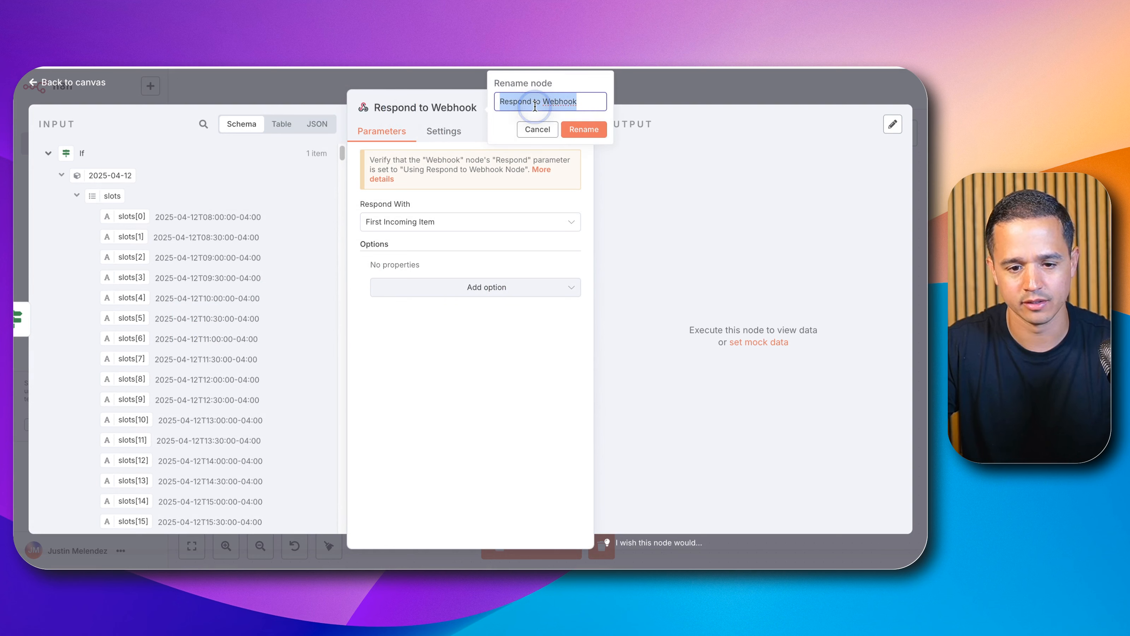
type("Success g")
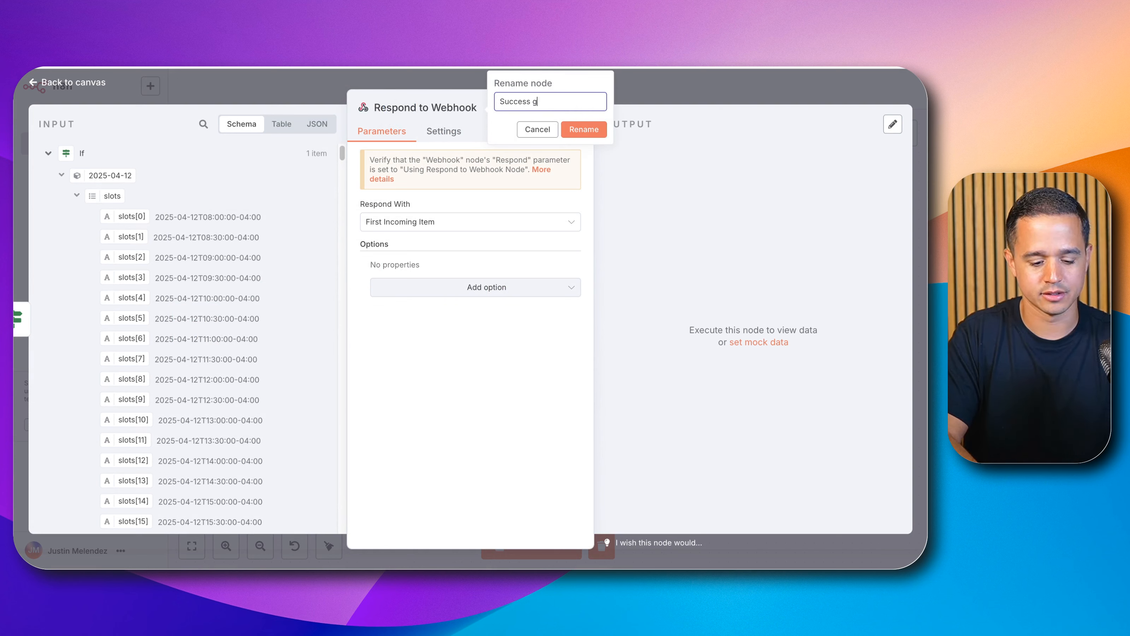
type("etOpenSlots")
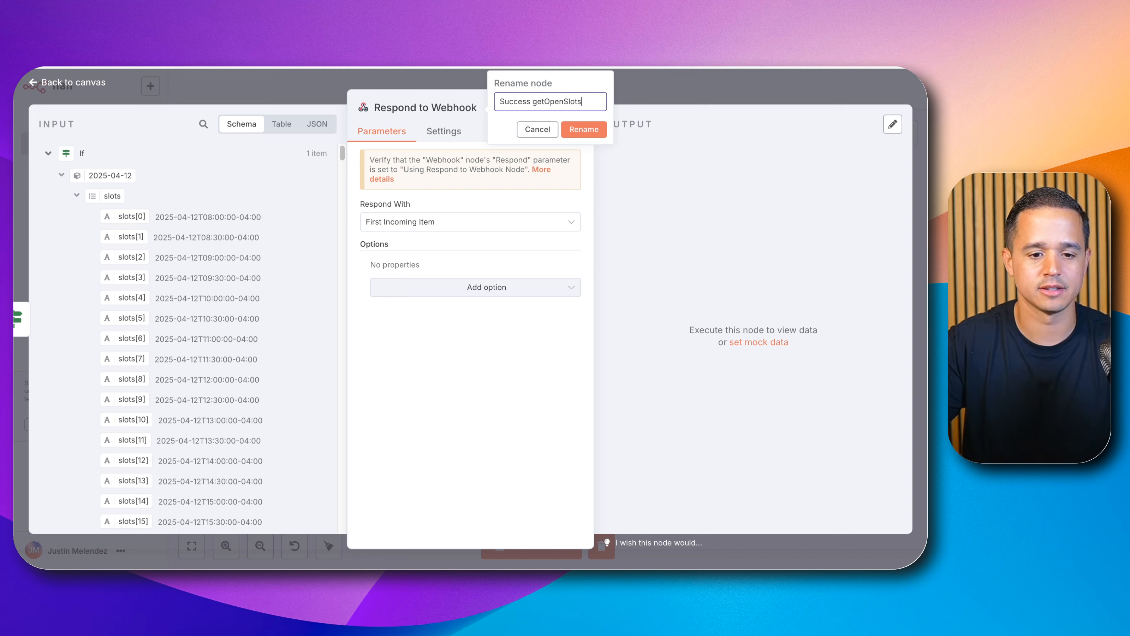
left_click(584, 130)
left_click(461, 223)
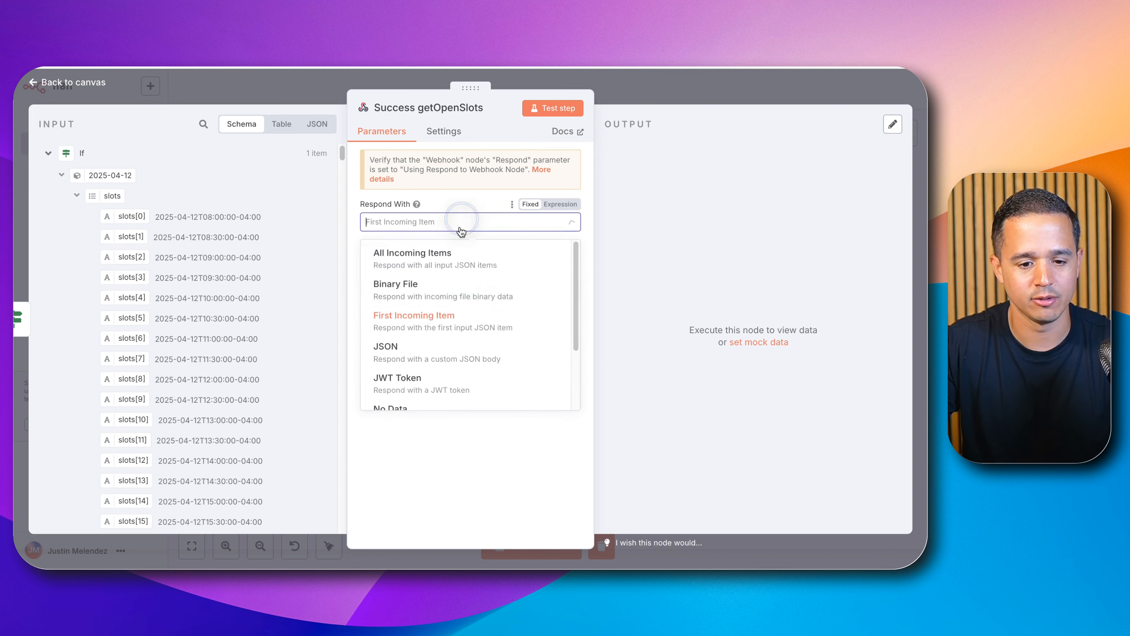
left_click(441, 355)
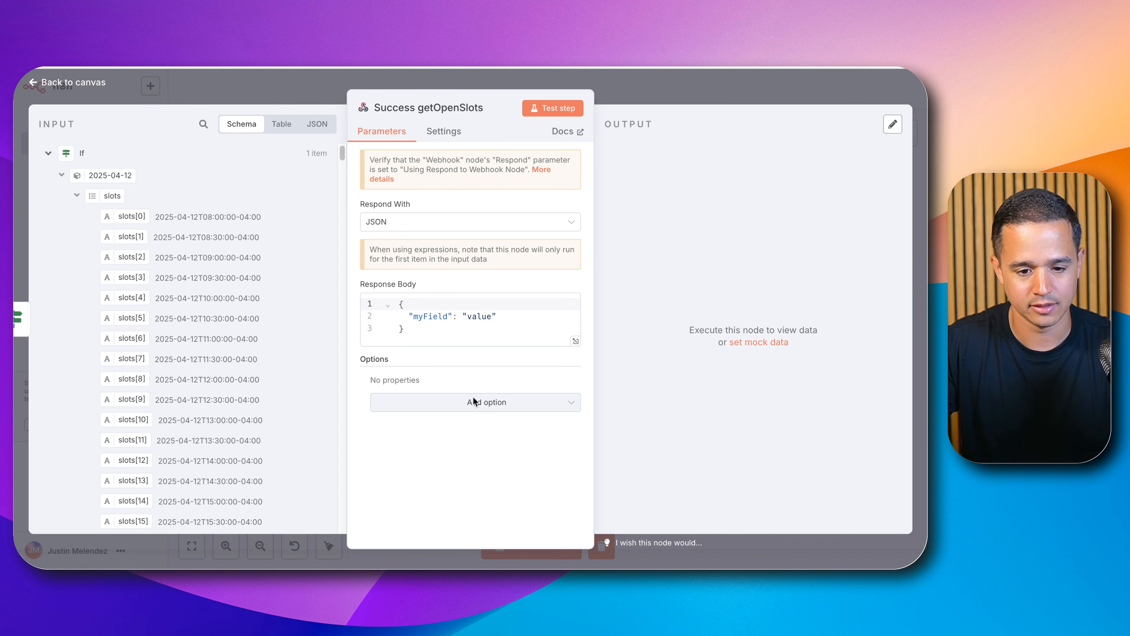
Step: Open the JSON response body in the full expression editor
left_click(446, 223)
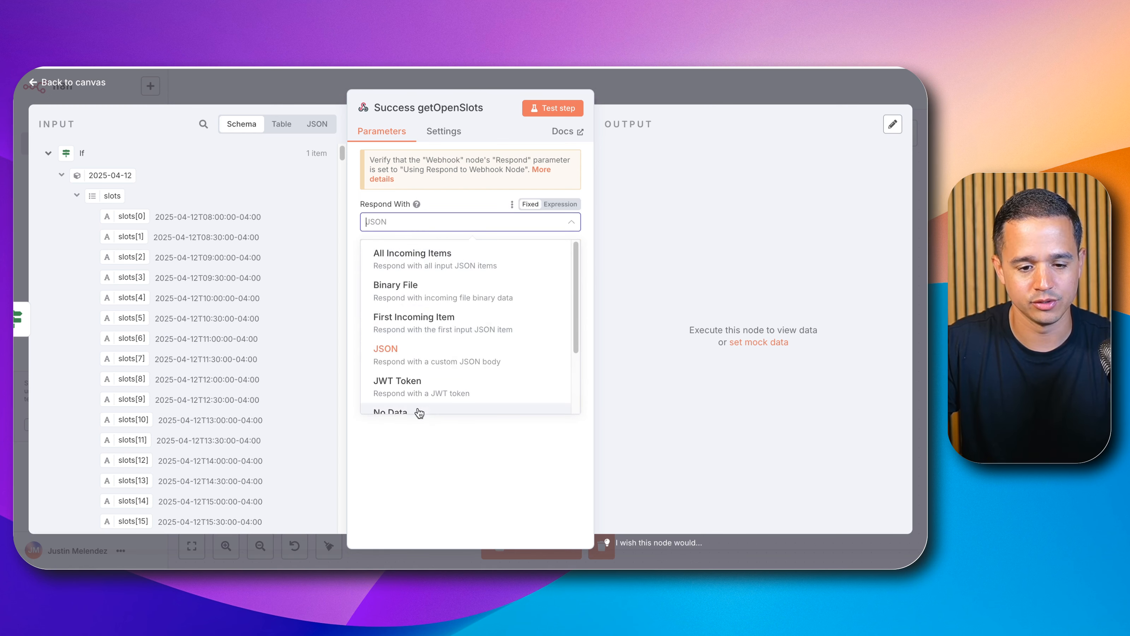
left_click(447, 428)
left_click(575, 341)
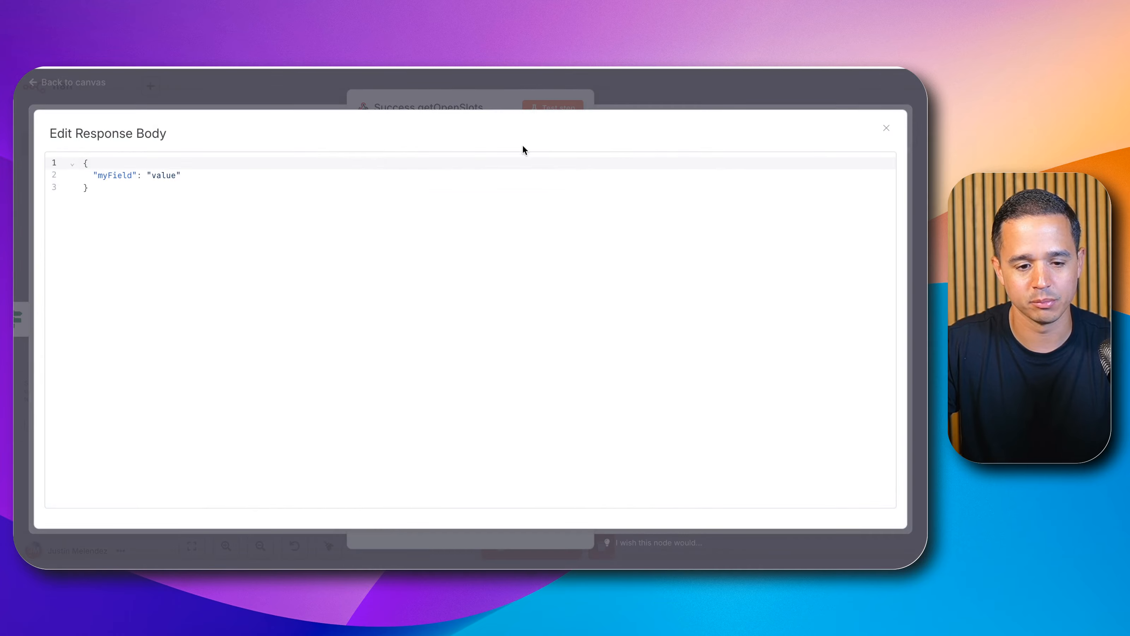
left_click(522, 84)
left_click(560, 284)
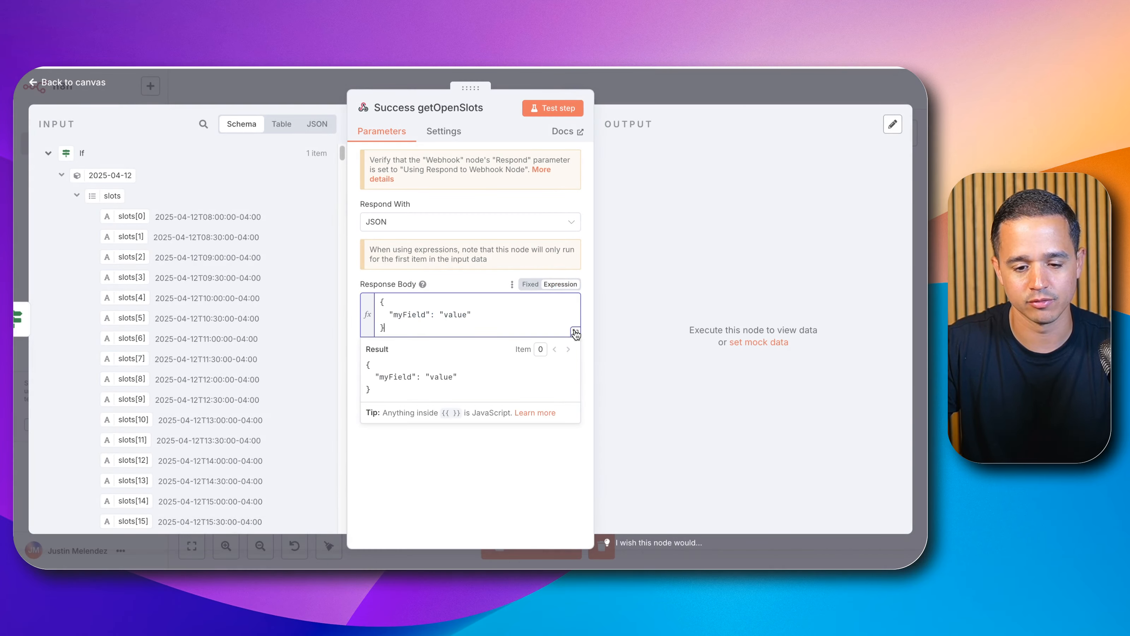
left_click(574, 332)
left_click(454, 351)
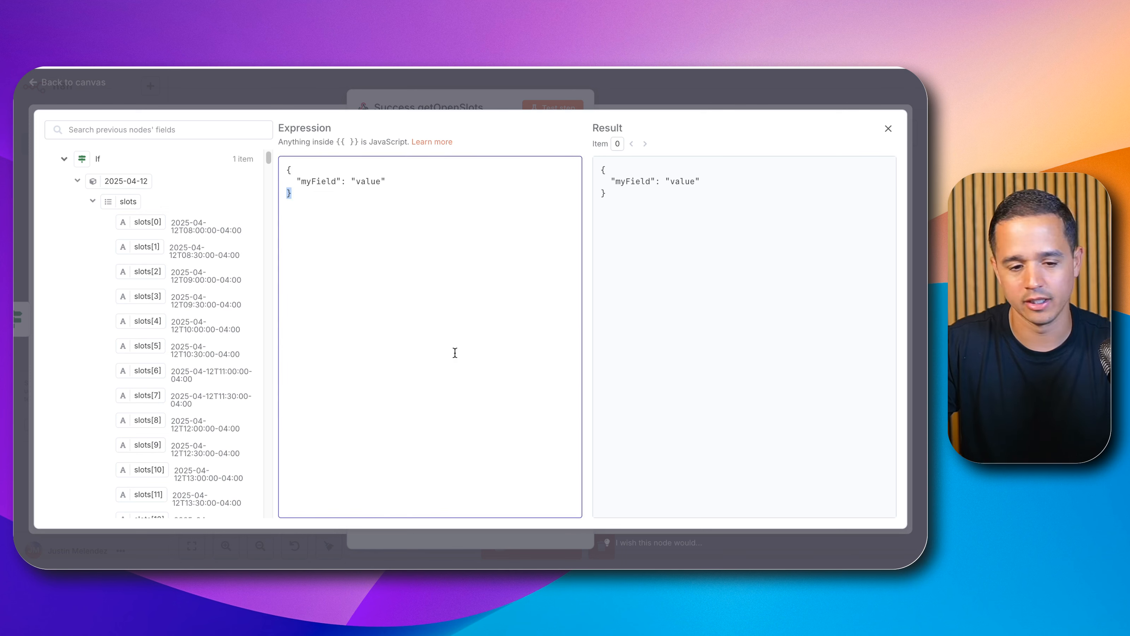
left_click(455, 343)
key("ctrl+a")
type("{   \"result\": {{ $json.toJsonString() }} }")
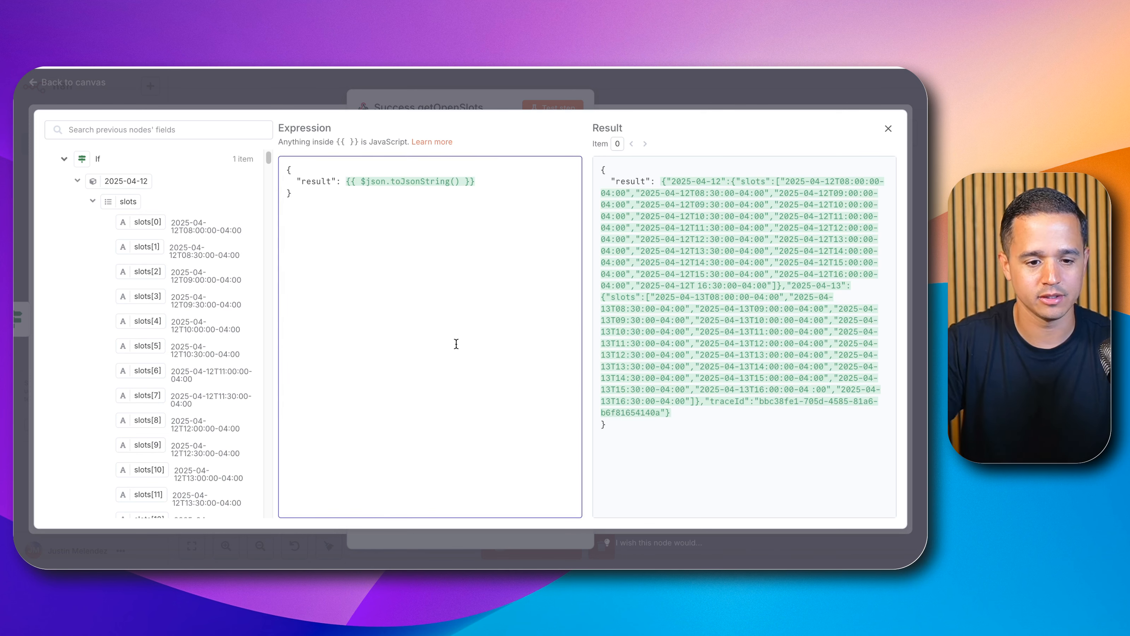
left_click_drag(473, 182, 345, 183)
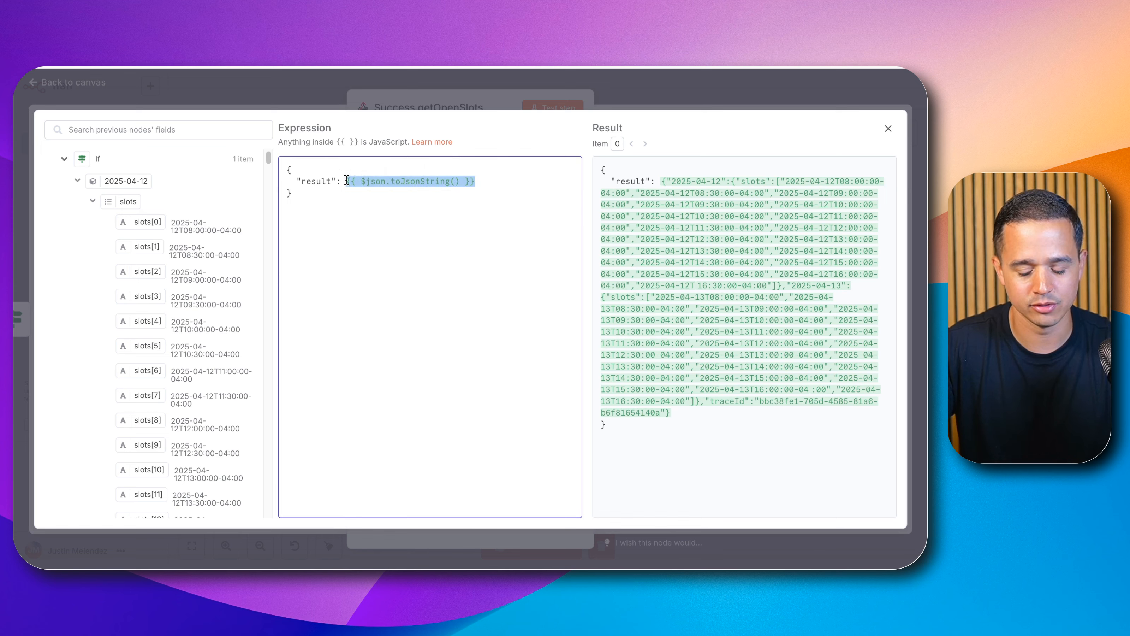
key("BackSpace")
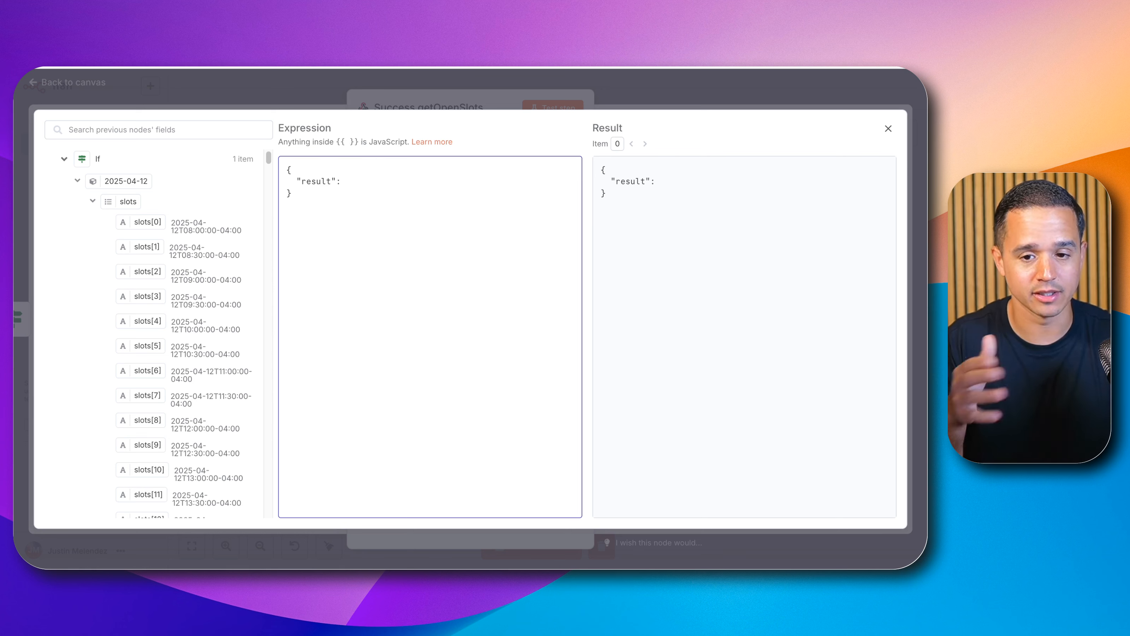
Step: Paste a results template containing the Webhook toolCallId expression and a 'Successful booking' result into the response body
key("super+Tab")
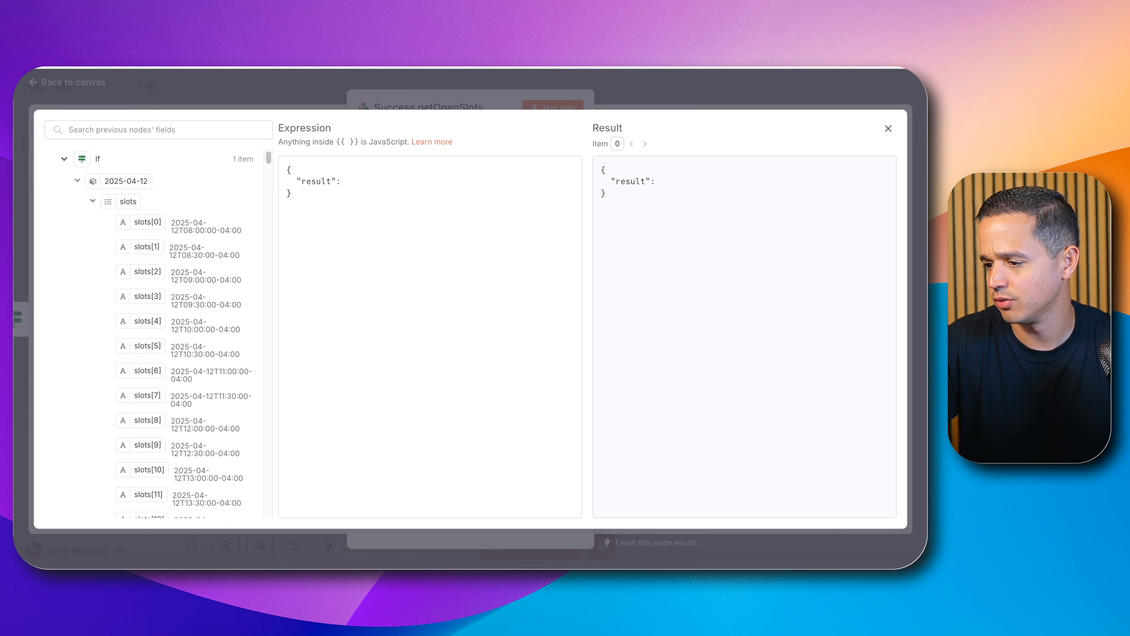
left_click(355, 283)
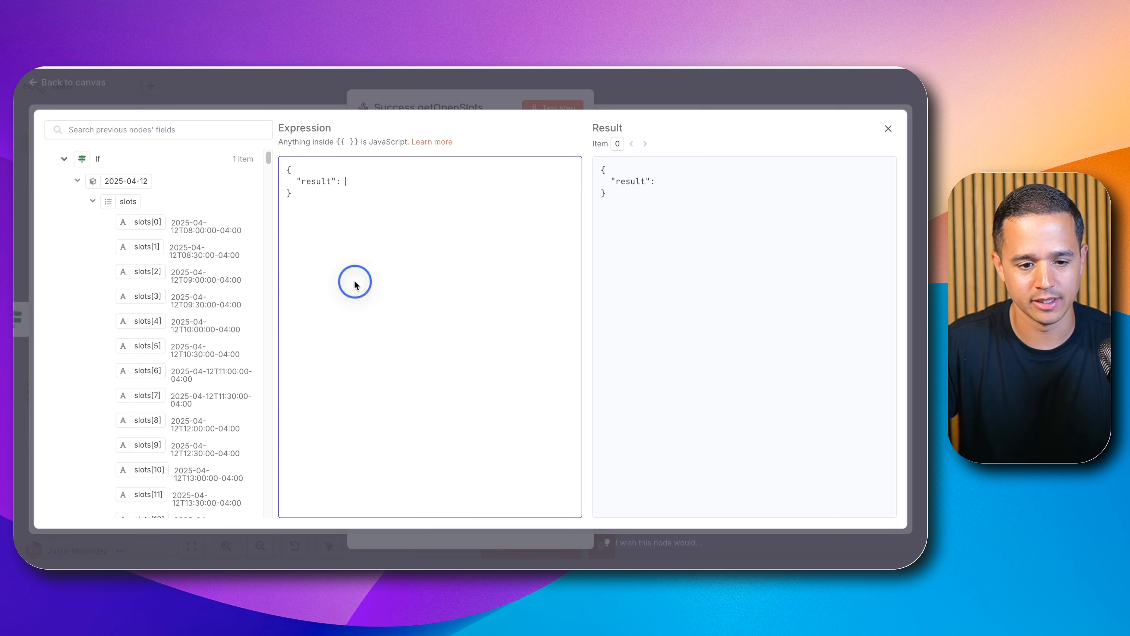
key("ctrl+a")
type("{     \"results\": [         {             \"toolCallId\": \"{{ $('Webhook').item.json.body.message.toolCalls[0].id }}\",             \"result\": \"Successful booking\"         }     ] }")
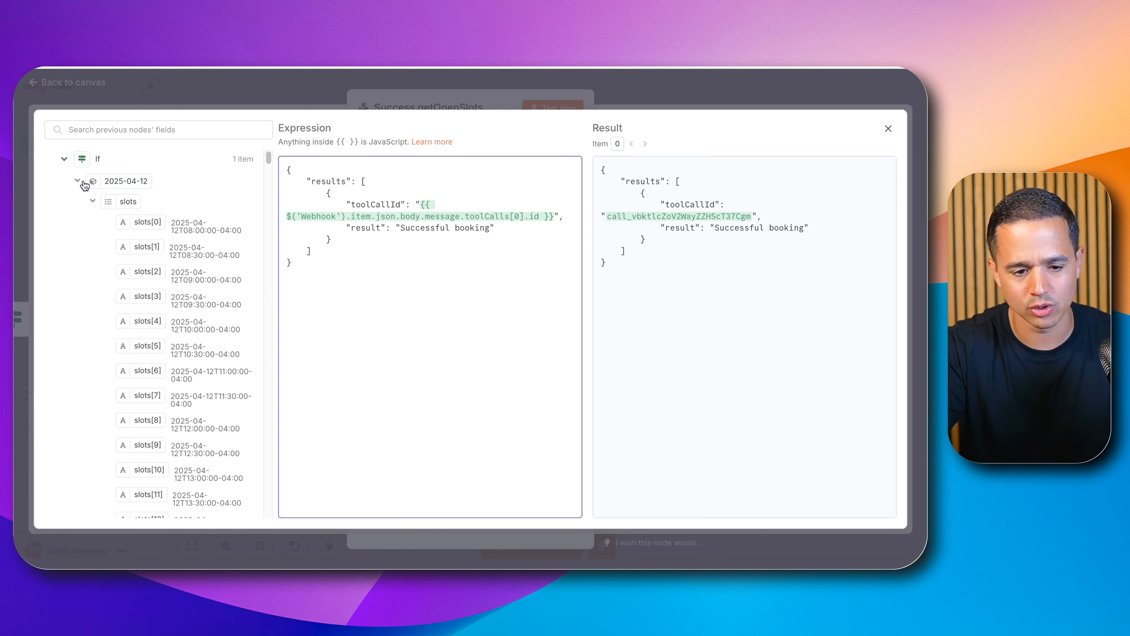
Step: Browse the earlier nodes' fields, including the Webhook body's toolCalls, in the input panel
left_click(67, 160)
left_click(66, 186)
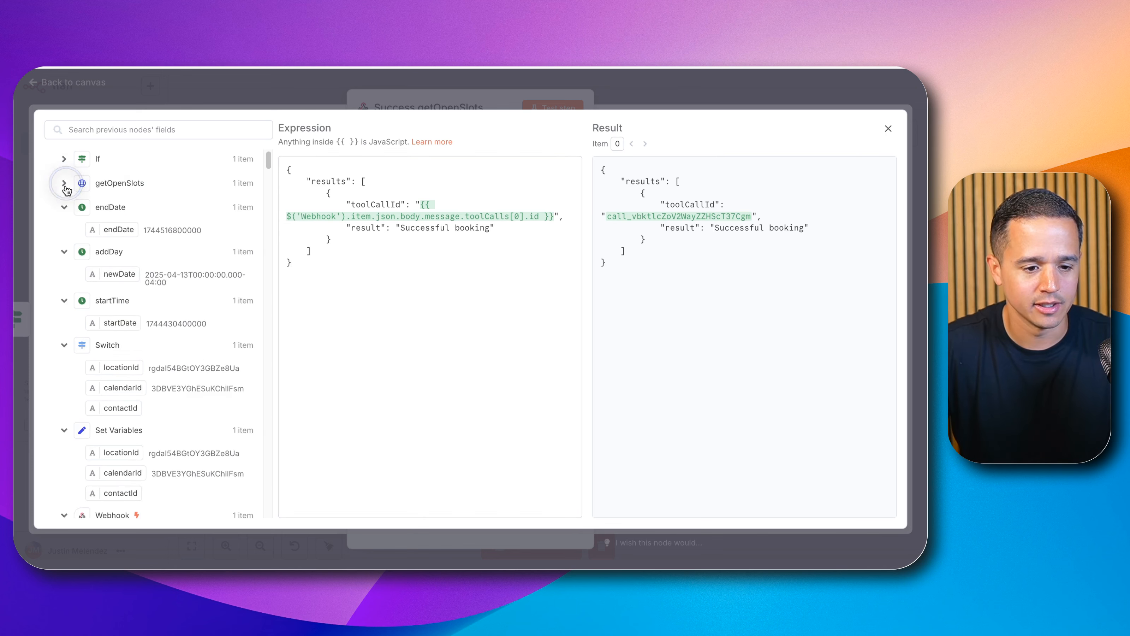
scroll(67, 214, "down", 5)
scroll(74, 299, "down", 2)
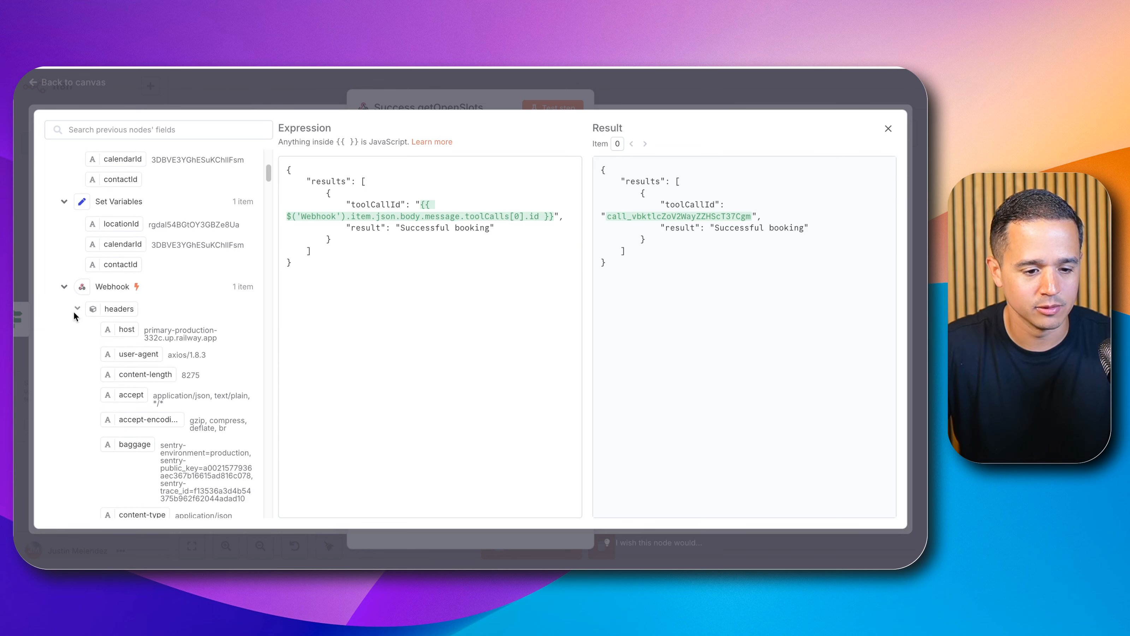
left_click(77, 310)
scroll(133, 307, "down", 3)
scroll(165, 307, "down", 3)
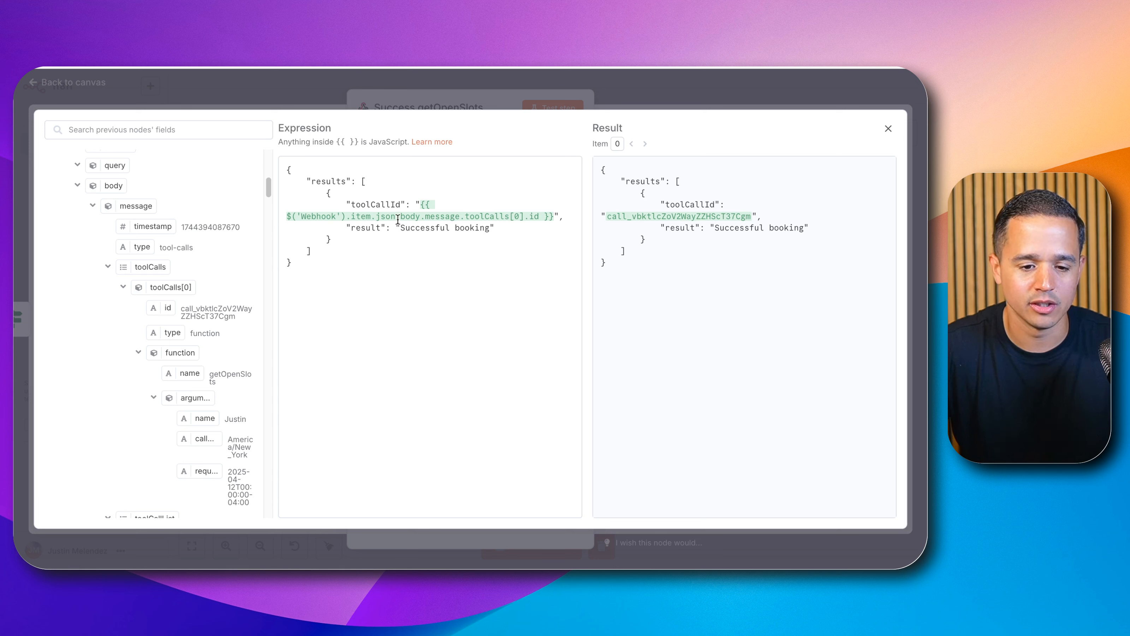
Step: Set the result value to {{ $('getOpenSlots').item.json.toJsonString() }} and close the node editor
left_click_drag(396, 227, 494, 226)
key("BackSpace")
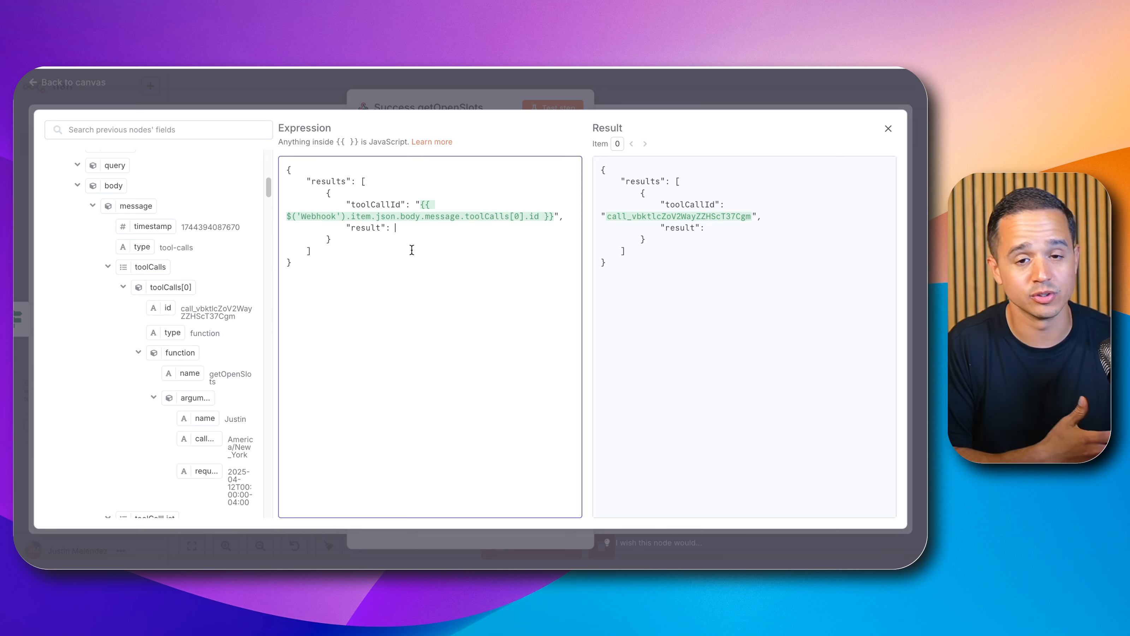
type("{{ $")
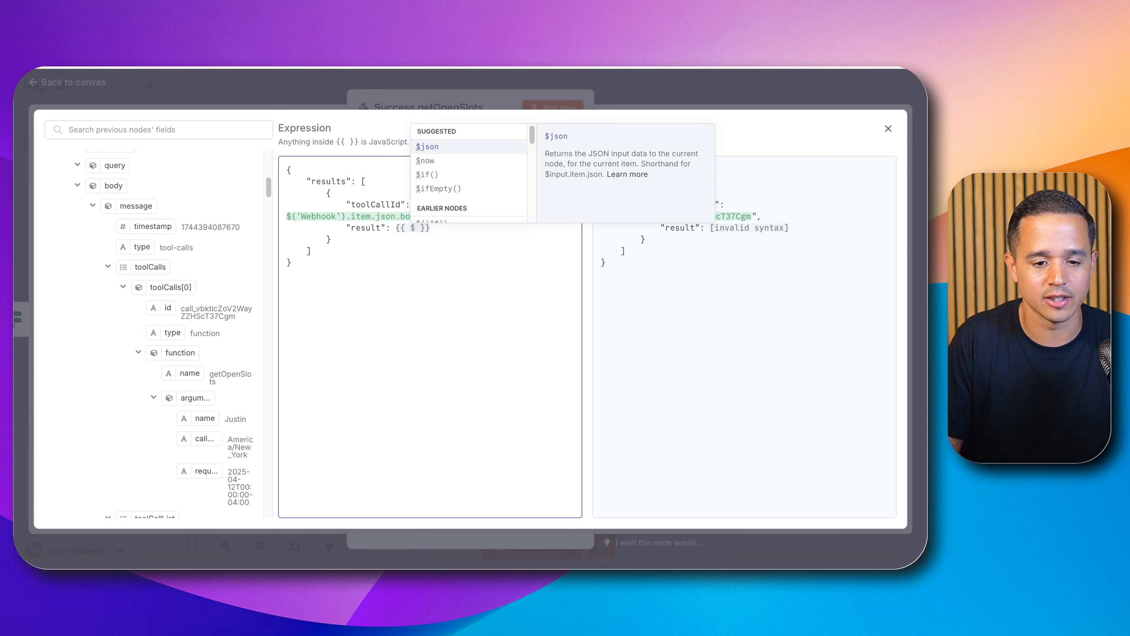
key("Down")
key("Down")
key("Down")
key("Down")
key("Down")
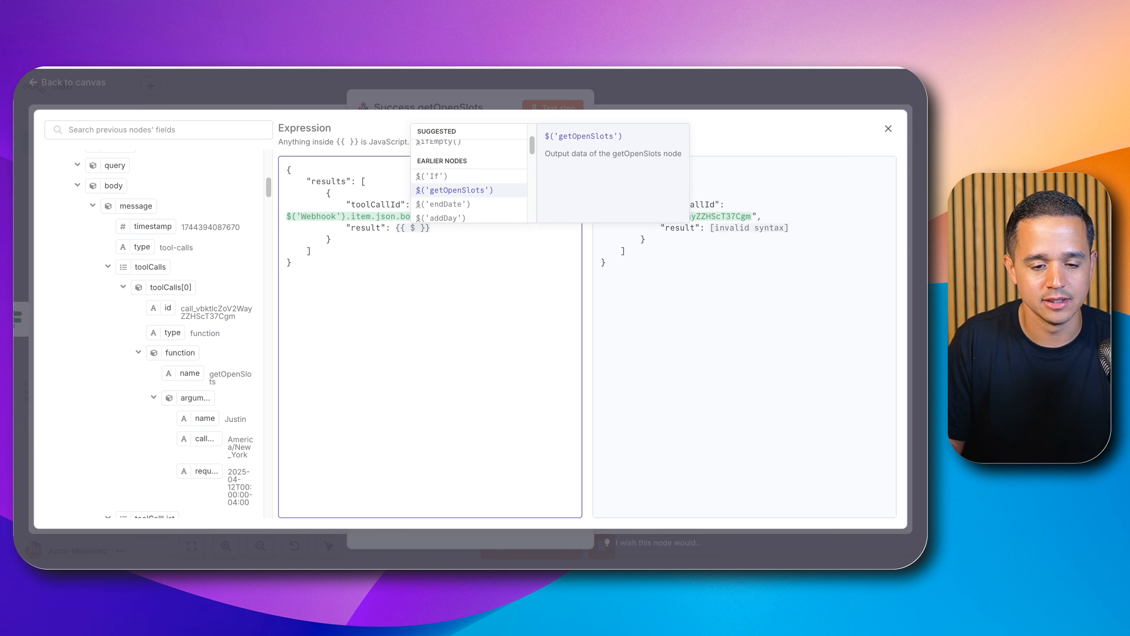
type("$")
key("Return")
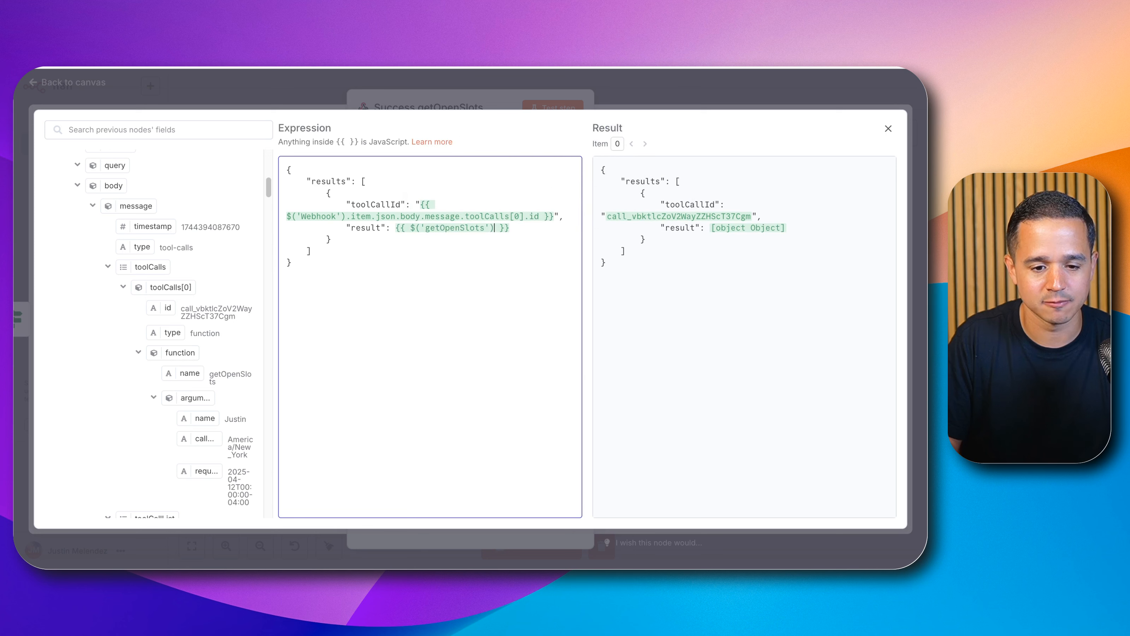
type(".")
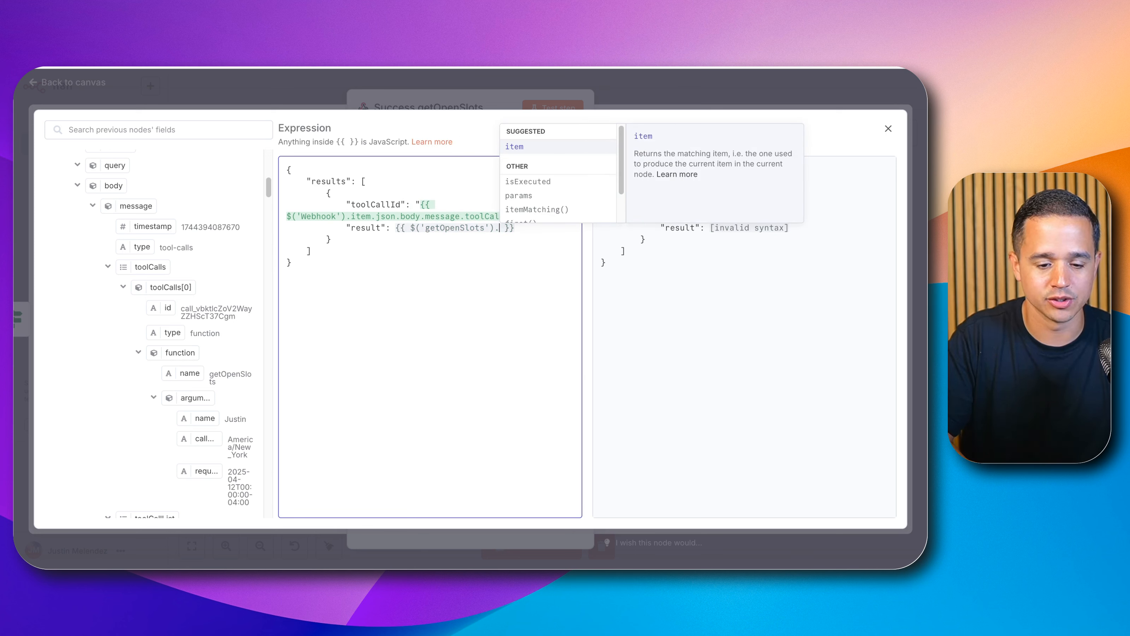
type("to")
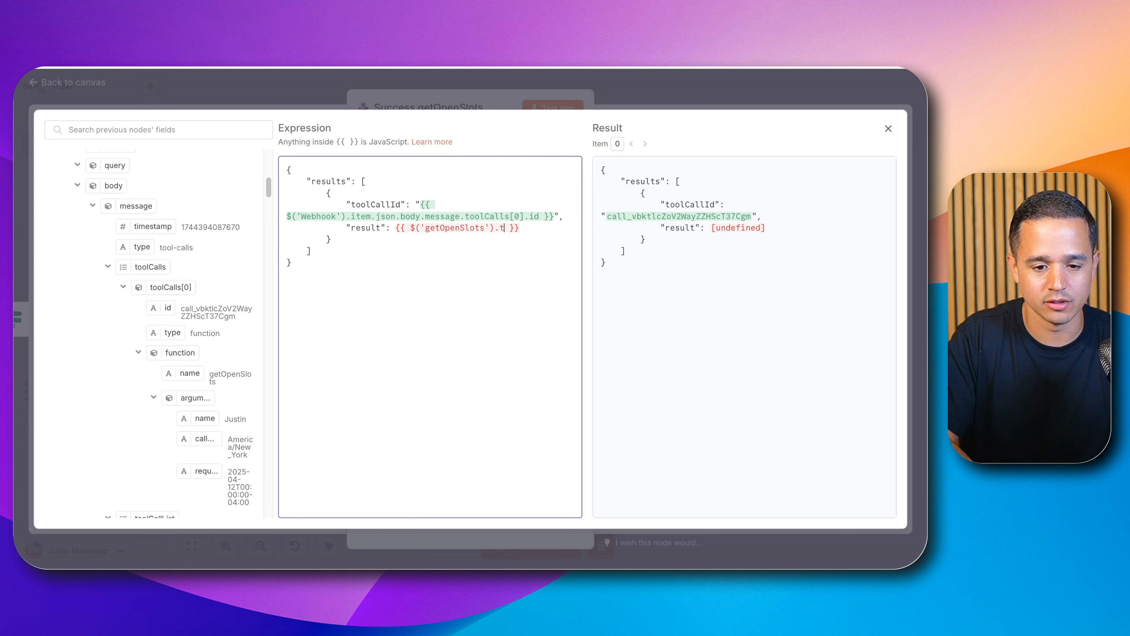
key("BackSpace")
type("t")
key("BackSpace")
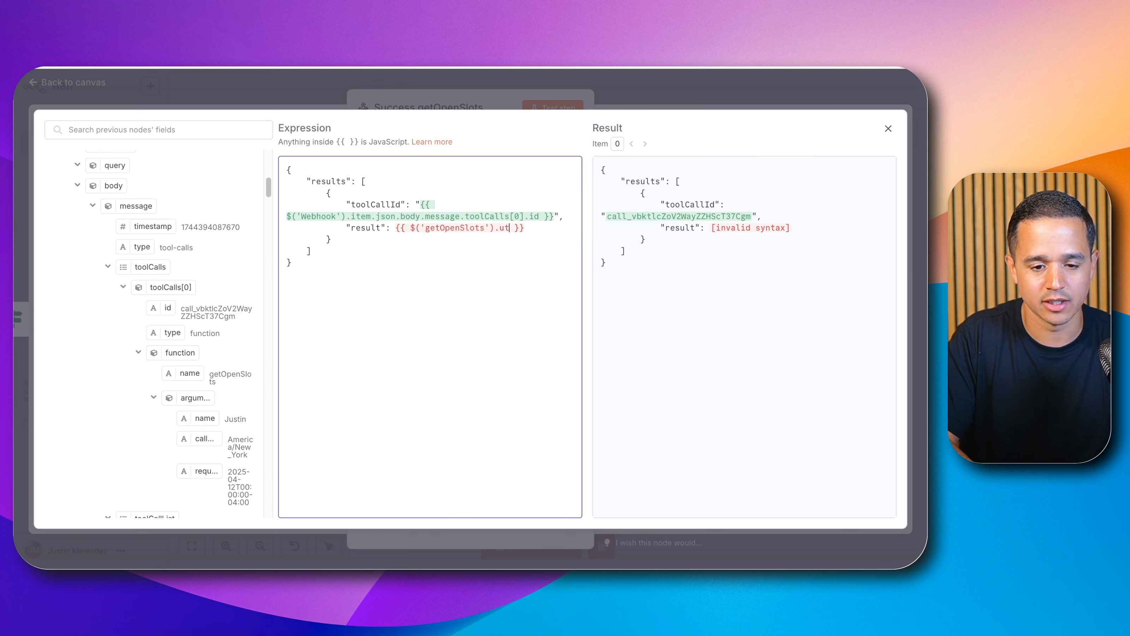
key("BackSpace")
key("BackSpace")
type("item.")
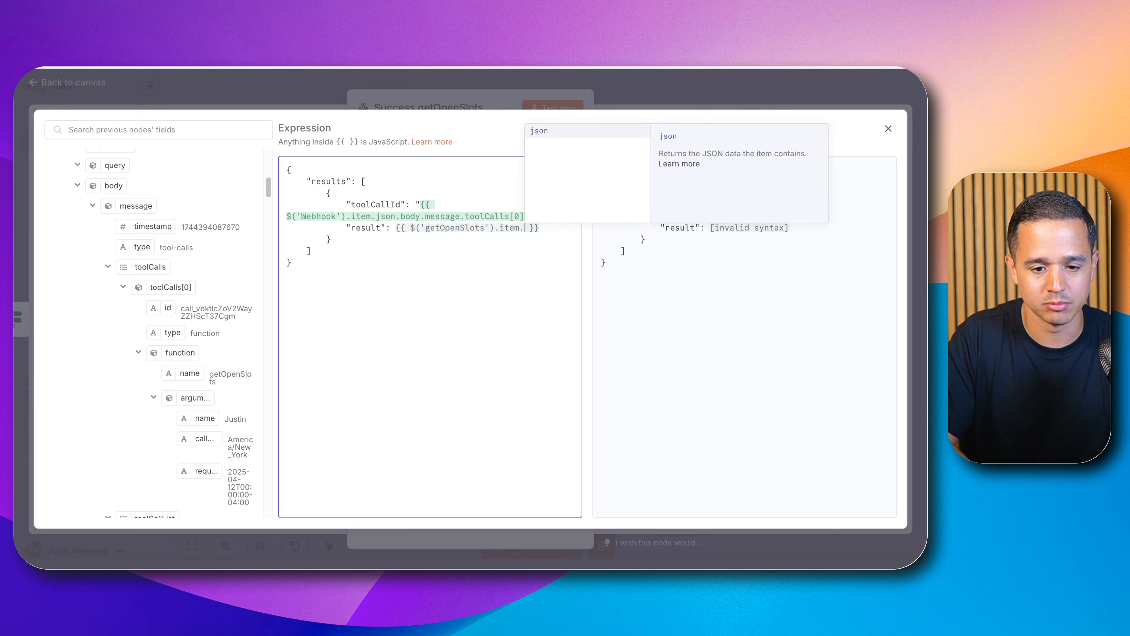
type("json.to")
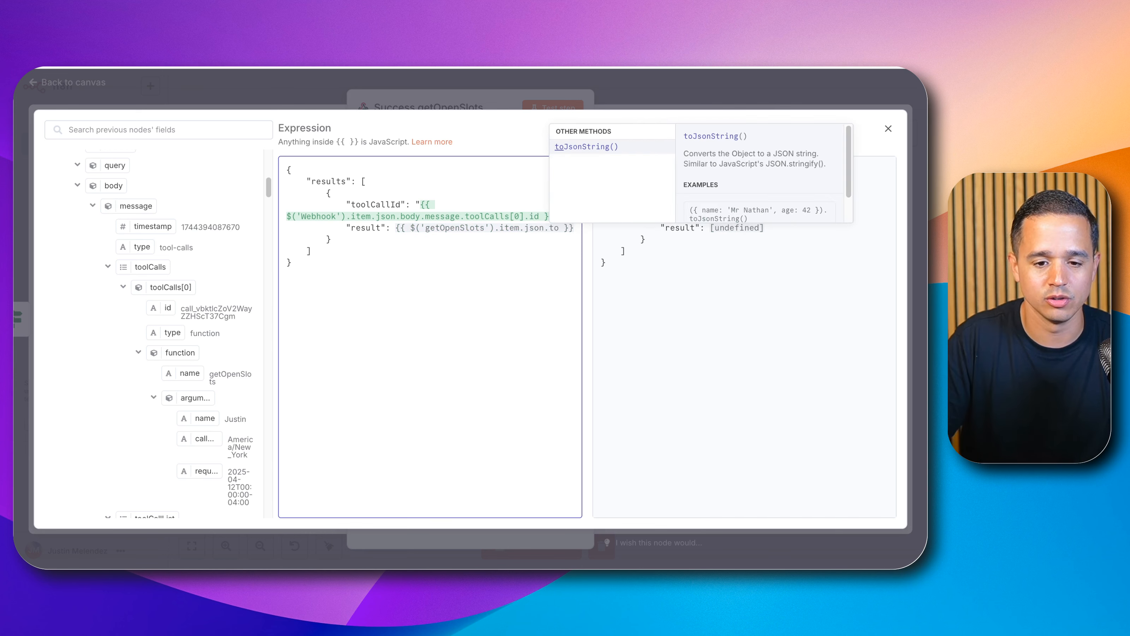
key("Return")
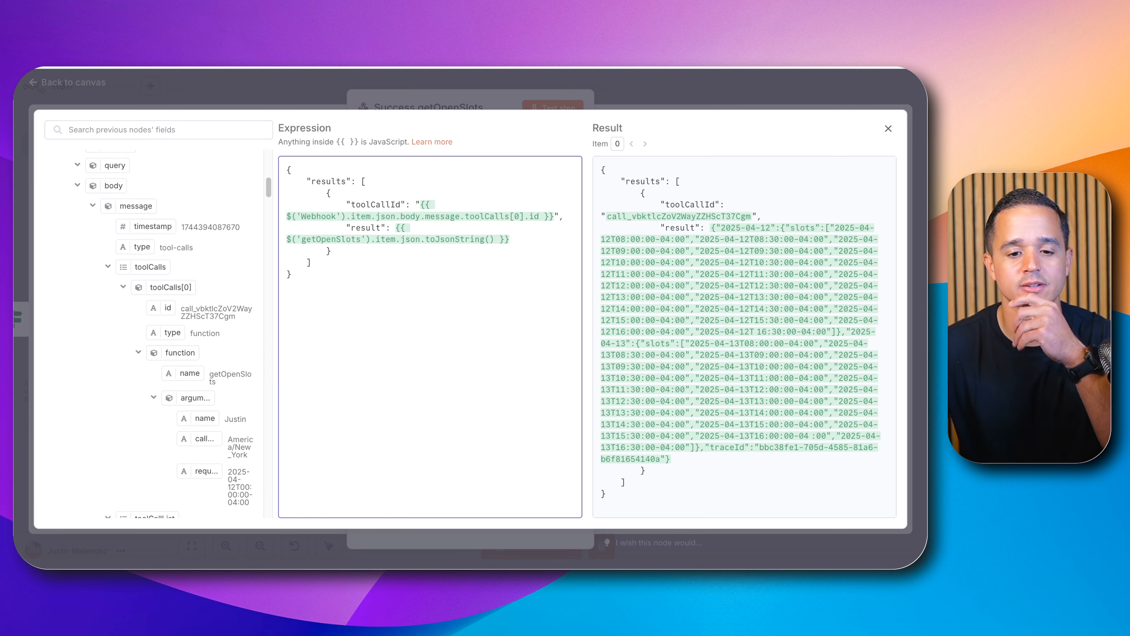
left_click(637, 99)
left_click(647, 89)
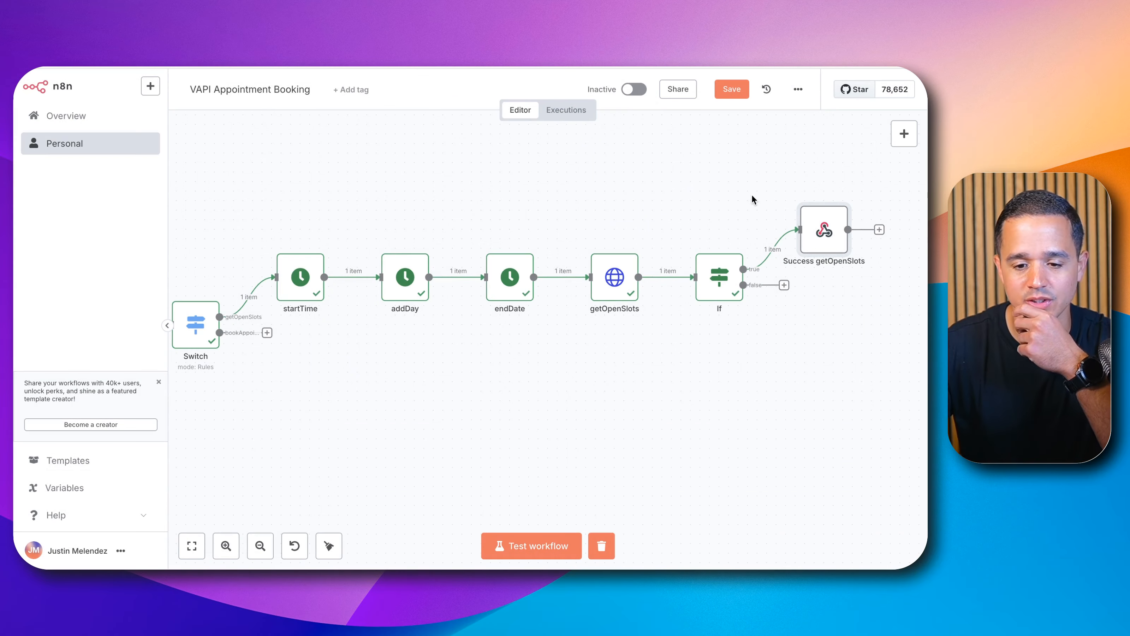
Step: Duplicate the Success getOpenSlots node and connect the copy to the If node's false branch
left_click(824, 236)
key("ctrl+c")
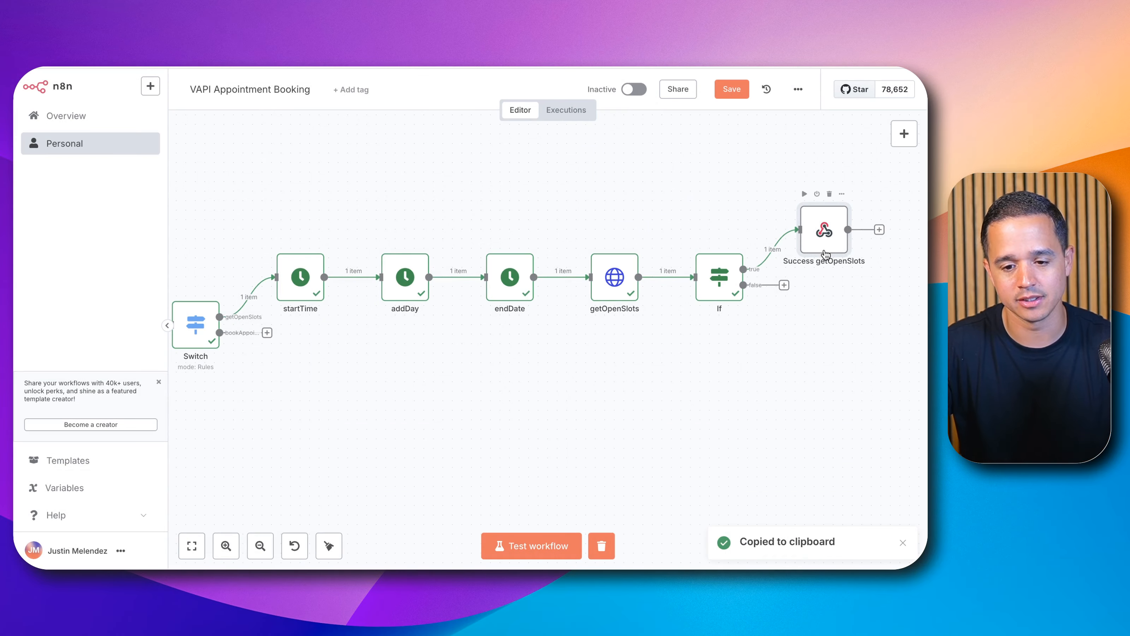
key("ctrl+v")
left_click_drag(189, 253, 829, 338)
left_click_drag(784, 286, 818, 328)
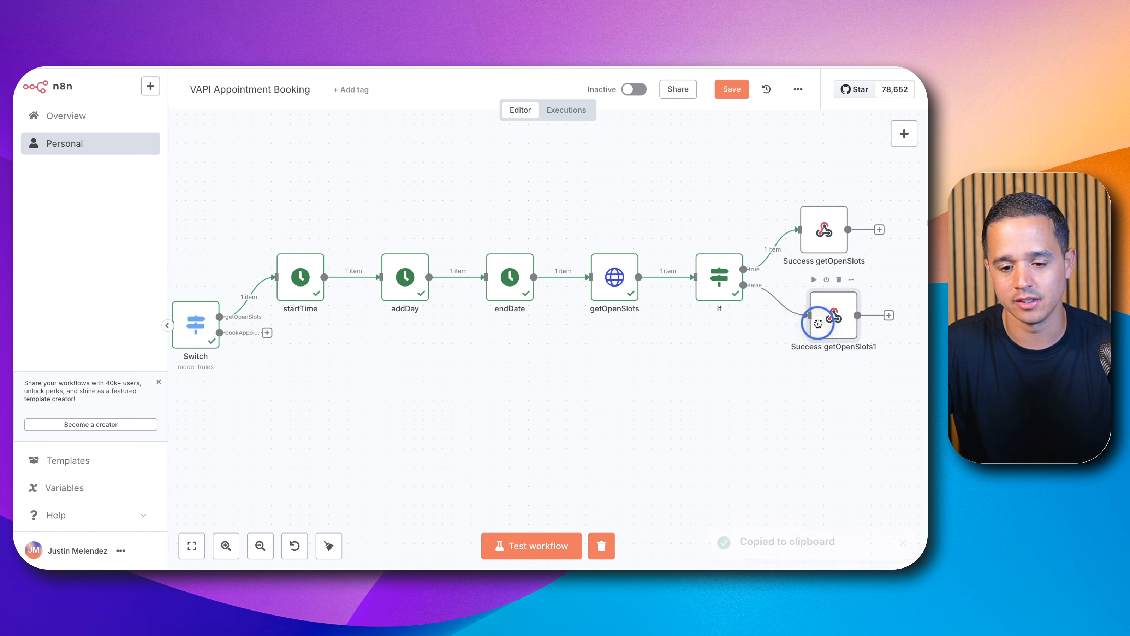
Step: Rename the copied webhook response node to Unsuccessful getOpenSlots
double_click(814, 321)
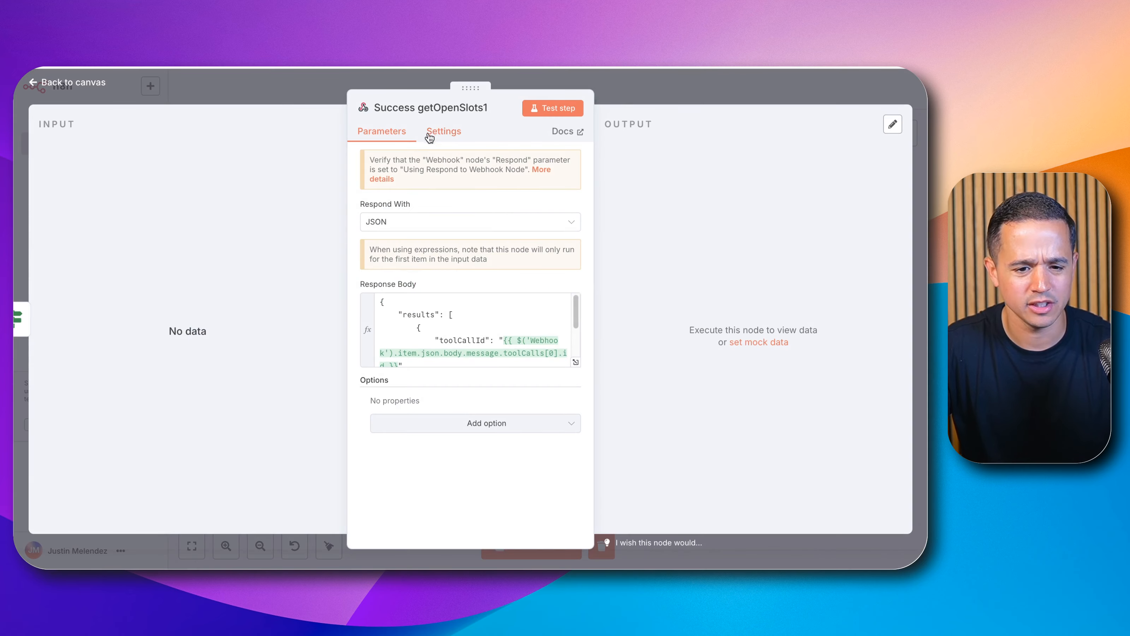
left_click(423, 108)
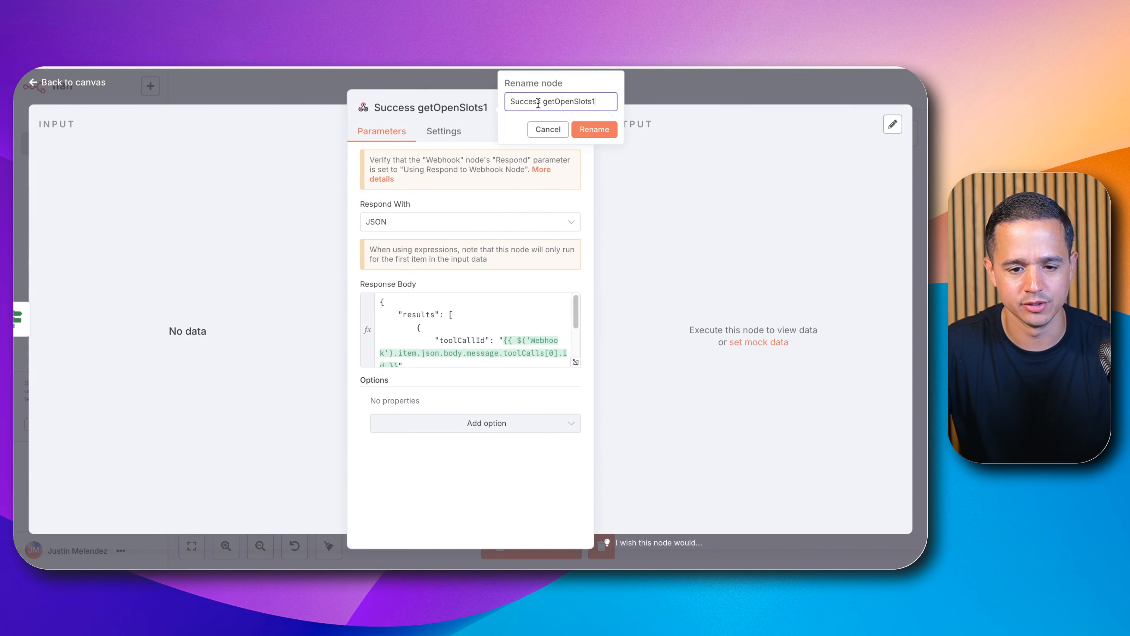
double_click(531, 101)
type("Uns")
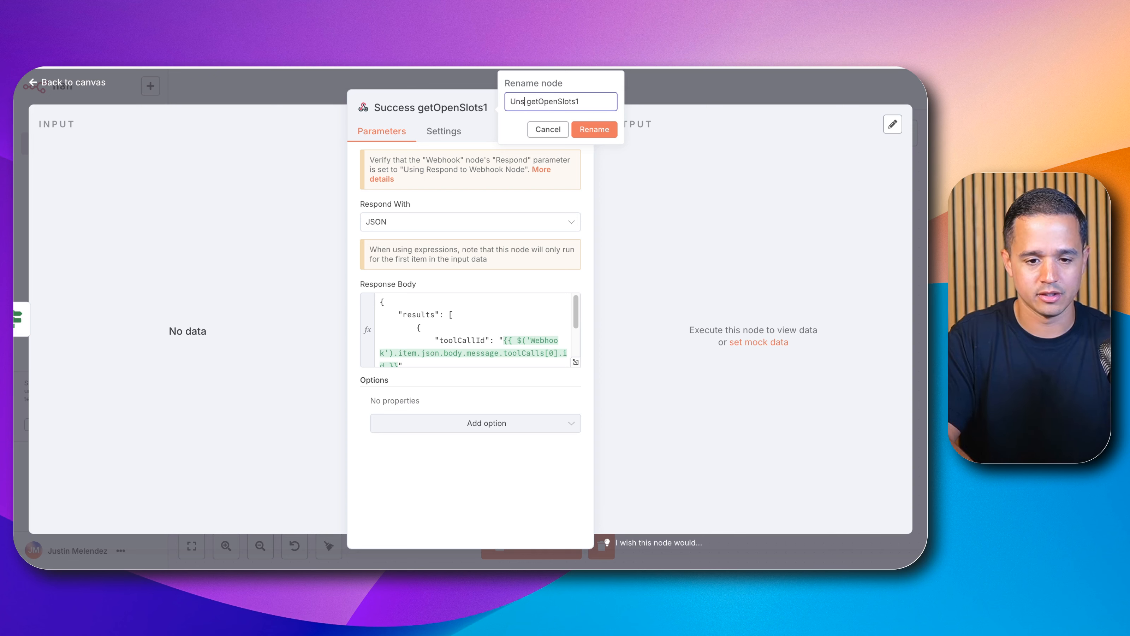
type("uccessfu")
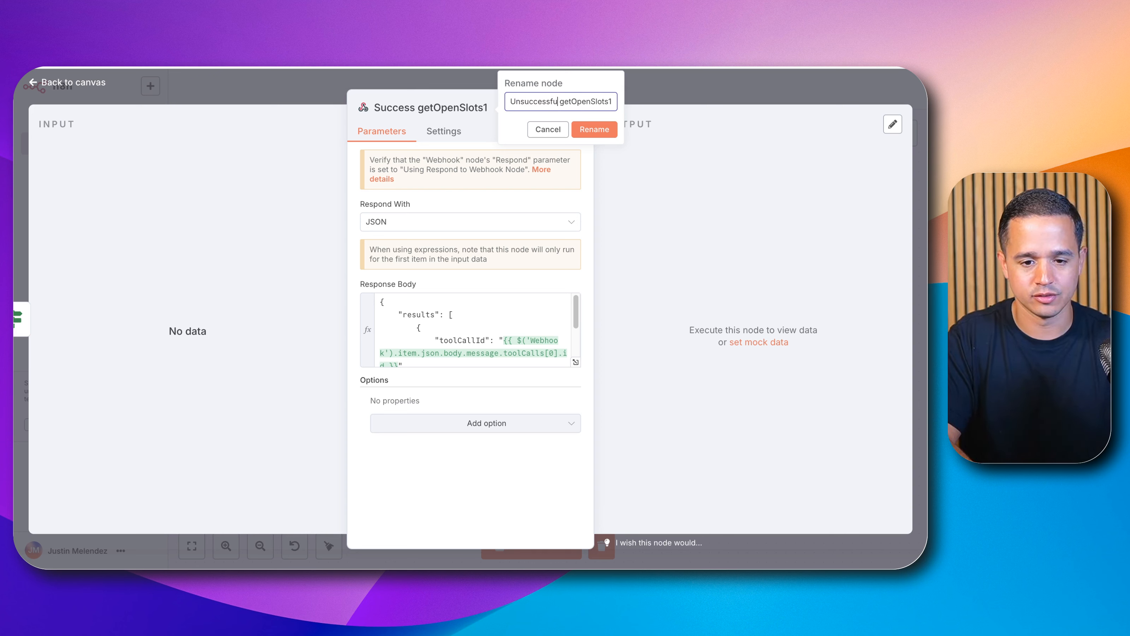
type("l")
key("End")
key("BackSpace")
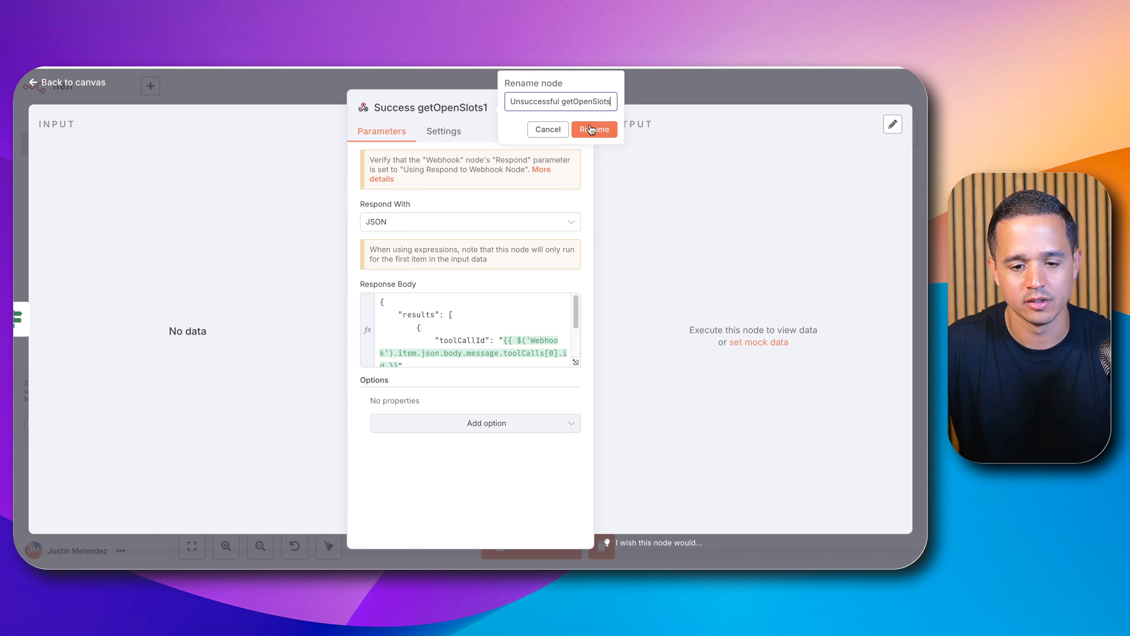
left_click(590, 130)
Step: Replace the result expression with "Unable to retrieve open slots, try another day/time." and close the node
left_click(575, 362)
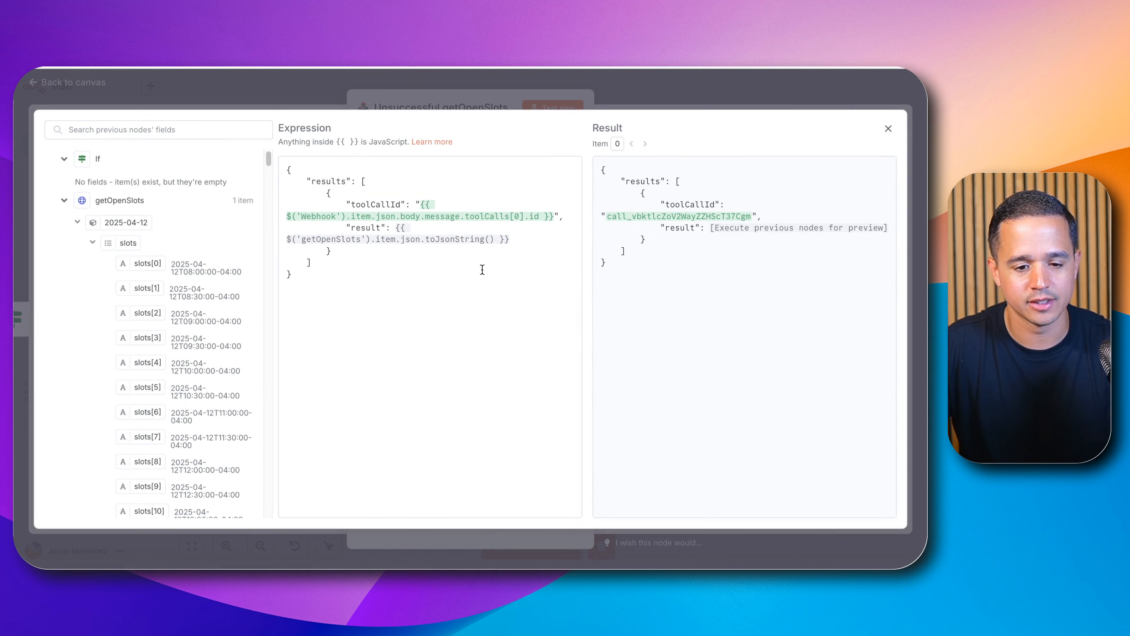
left_click_drag(398, 229, 506, 235)
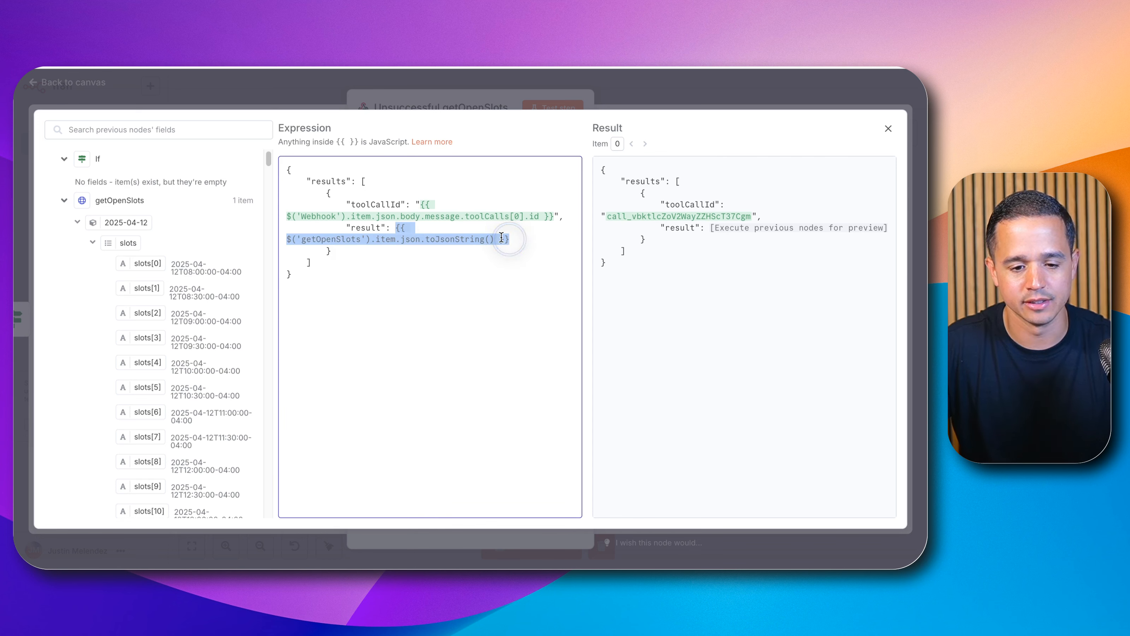
key("BackSpace")
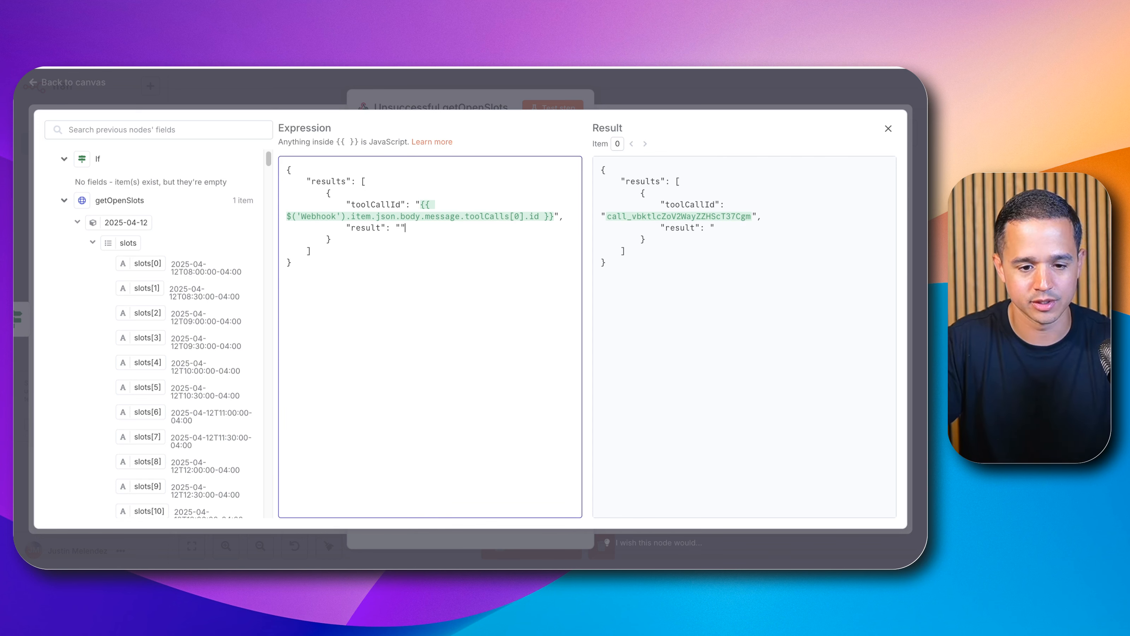
type("Unable t")
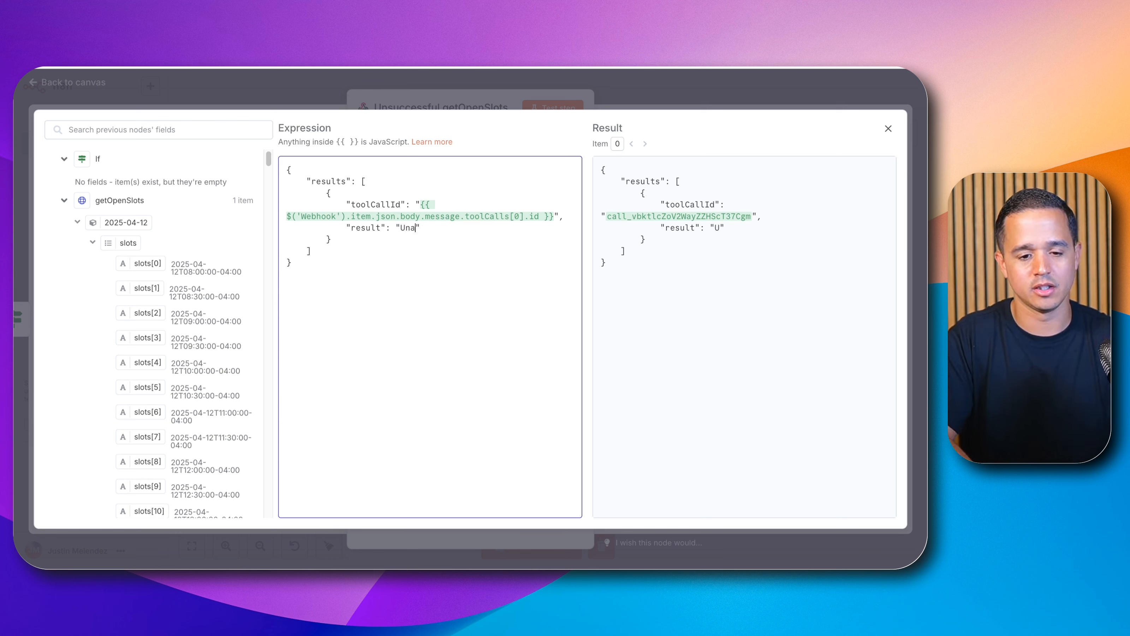
type("o retr")
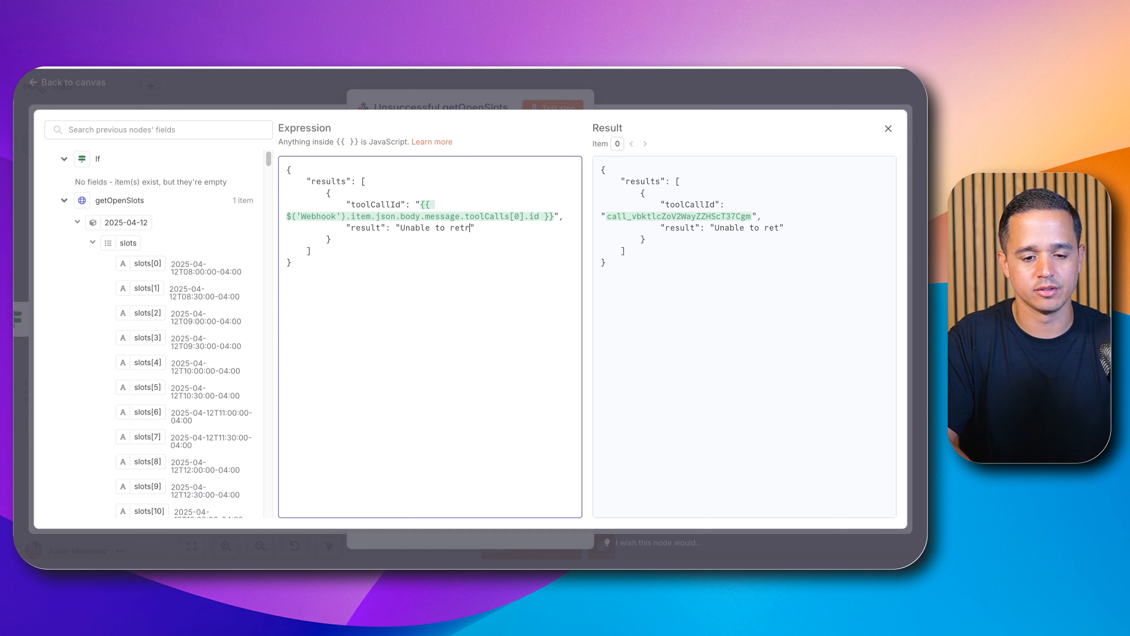
type("ieve open slots")
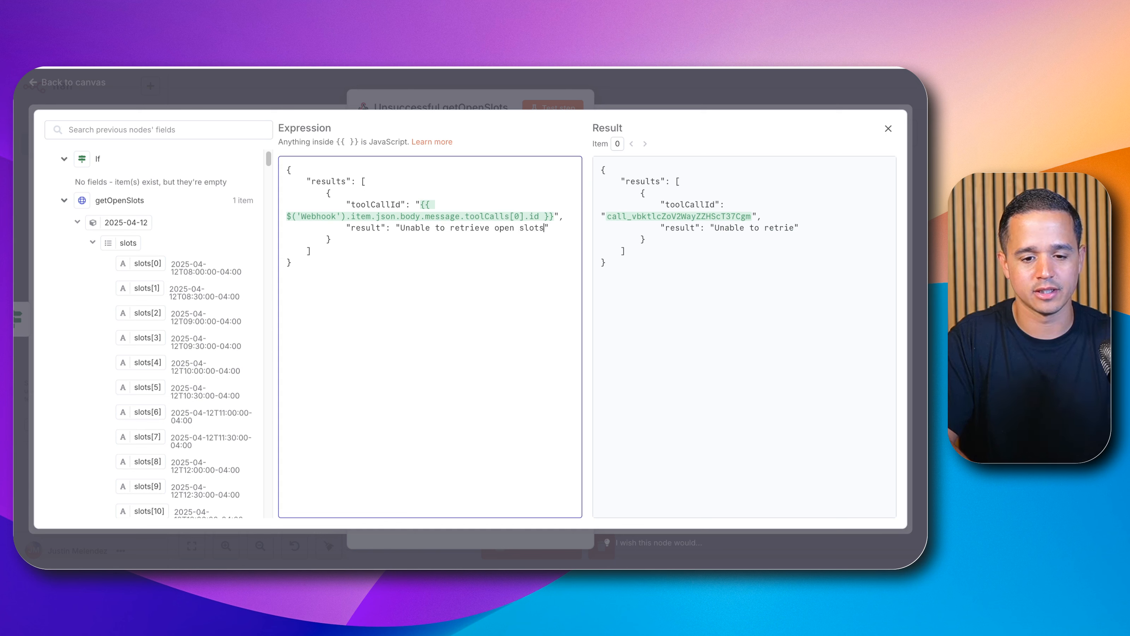
type(", try another dat")
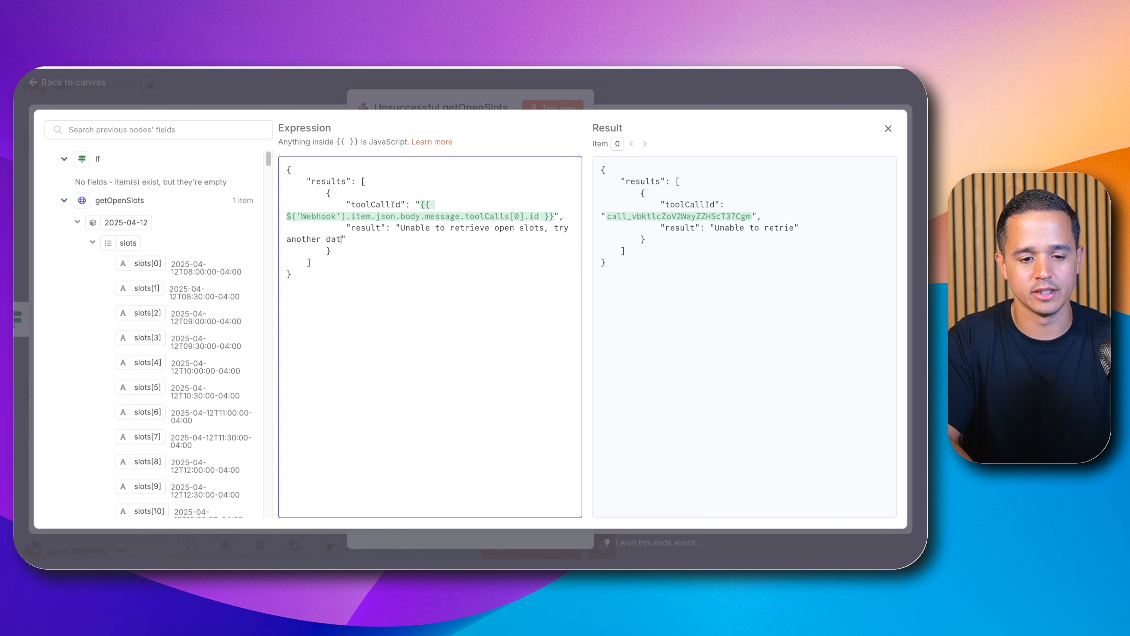
key("BackSpace")
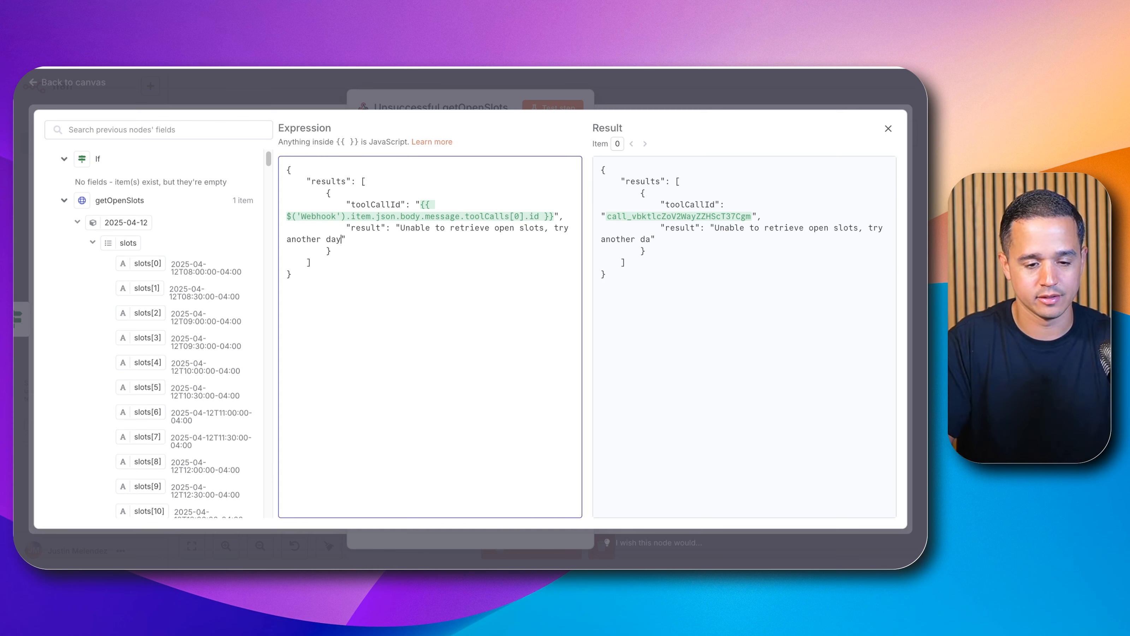
type("y/to")
key("BackSpace")
type("ime.")
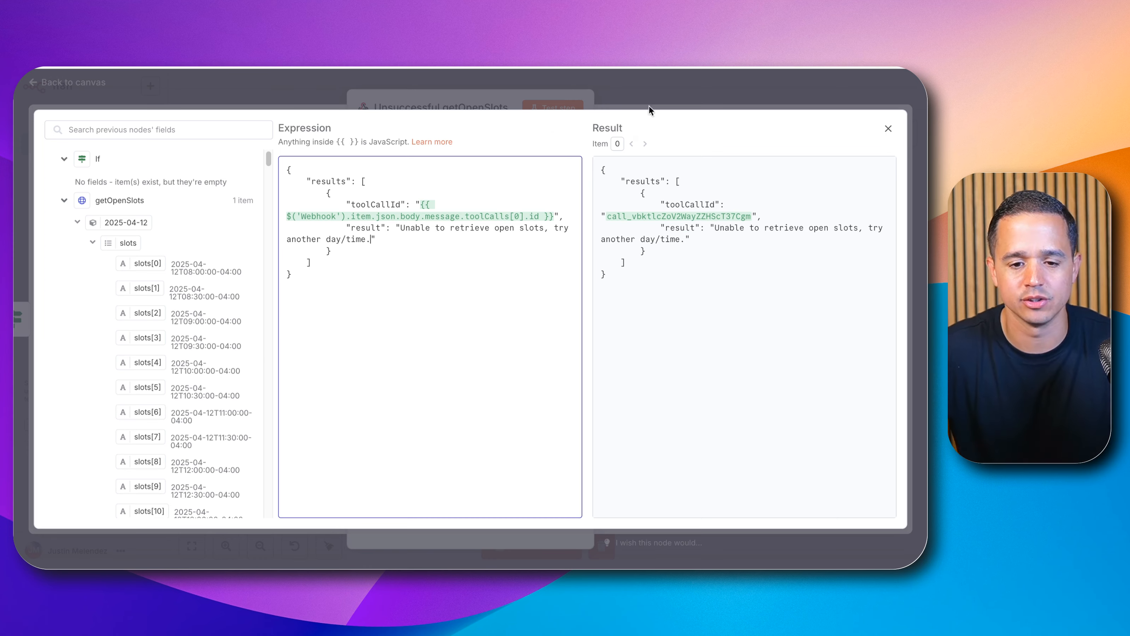
left_click(661, 84)
left_click(661, 84)
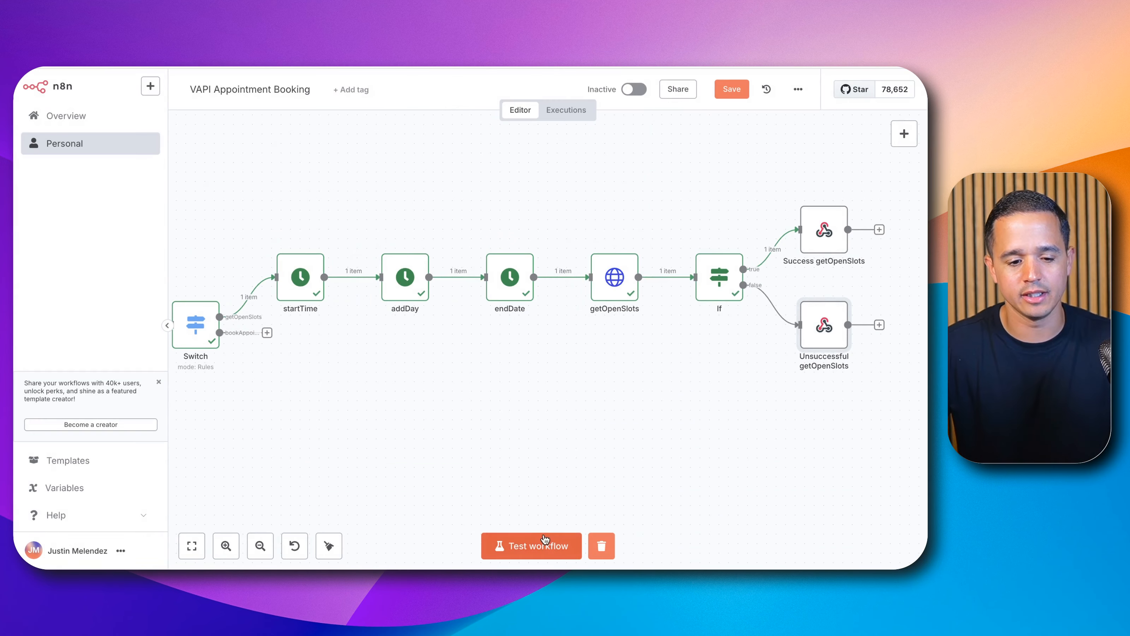
Step: Unpin the Webhook node's pinned test data and run a test execution of the workflow
scroll(638, 384, "down", 1)
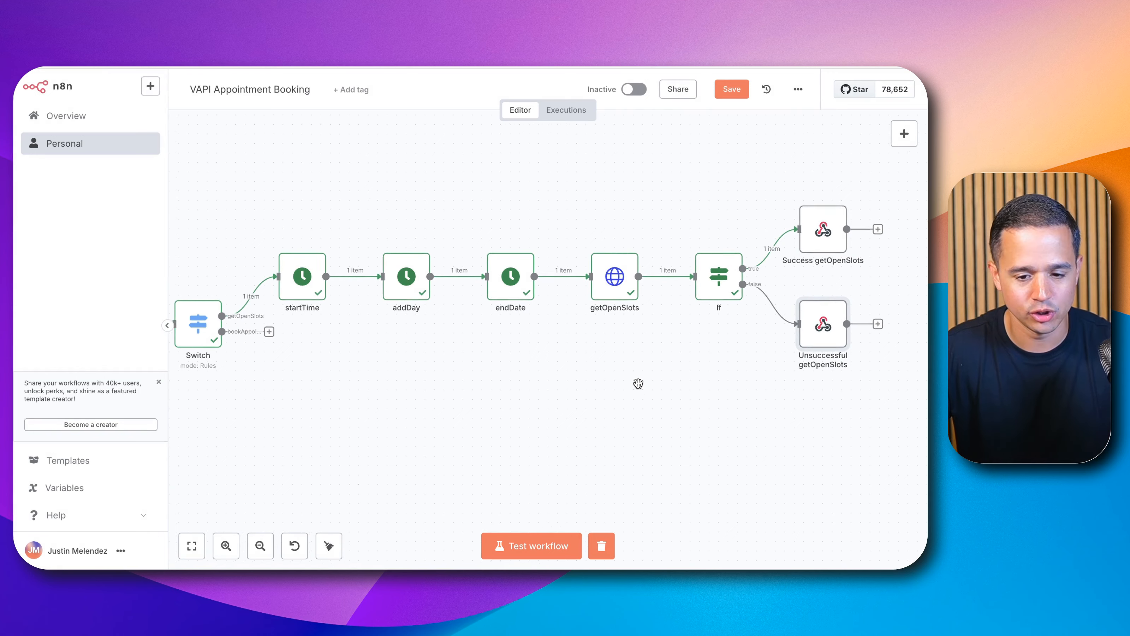
scroll(638, 383, "down", 3)
left_click_drag(623, 392, 652, 316)
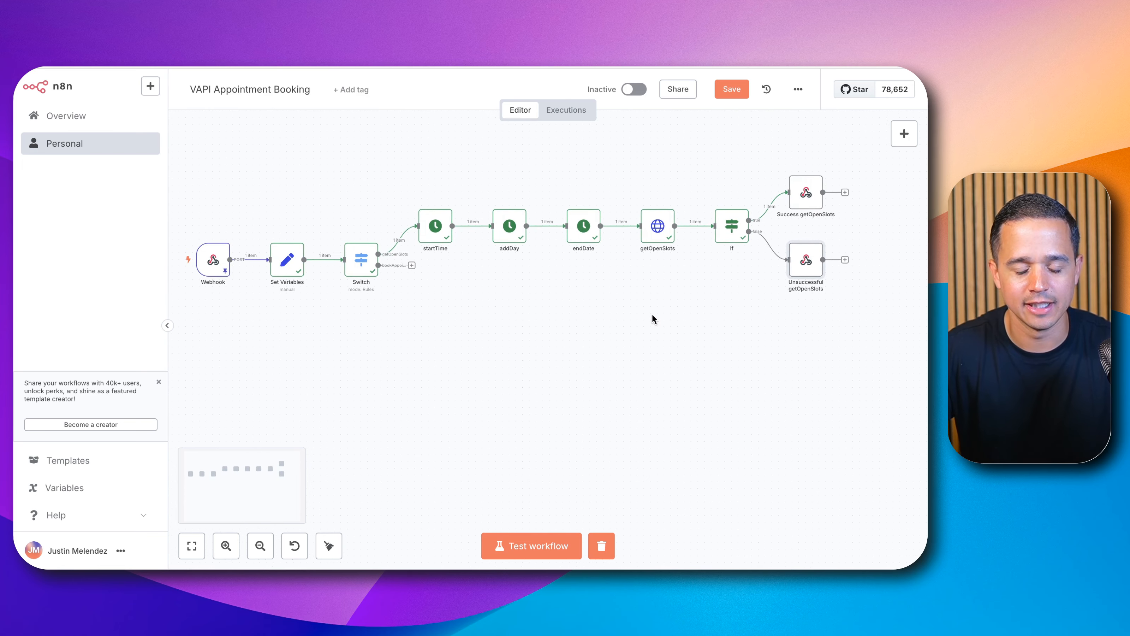
scroll(652, 315, "down", 1)
mouse_move(247, 278)
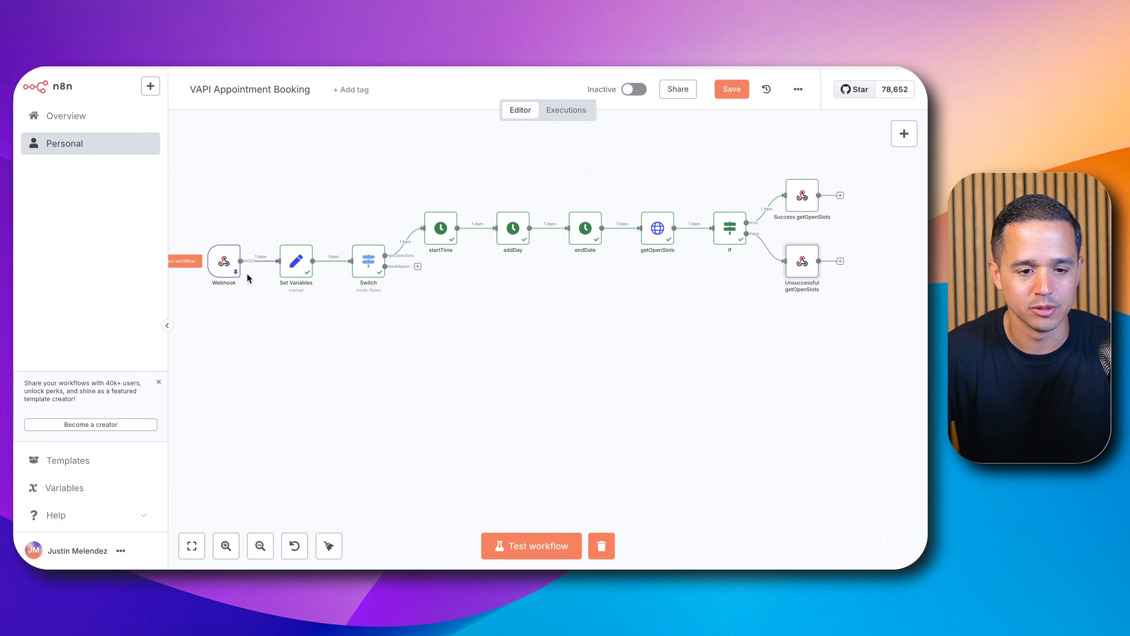
double_click(231, 270)
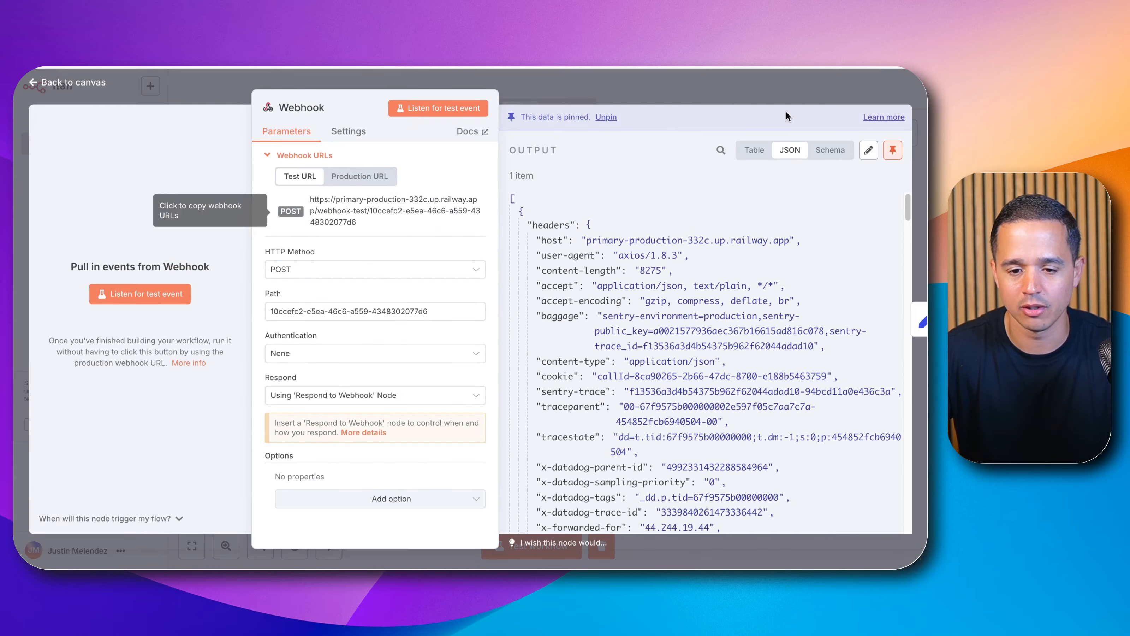
left_click(612, 111)
left_click(667, 94)
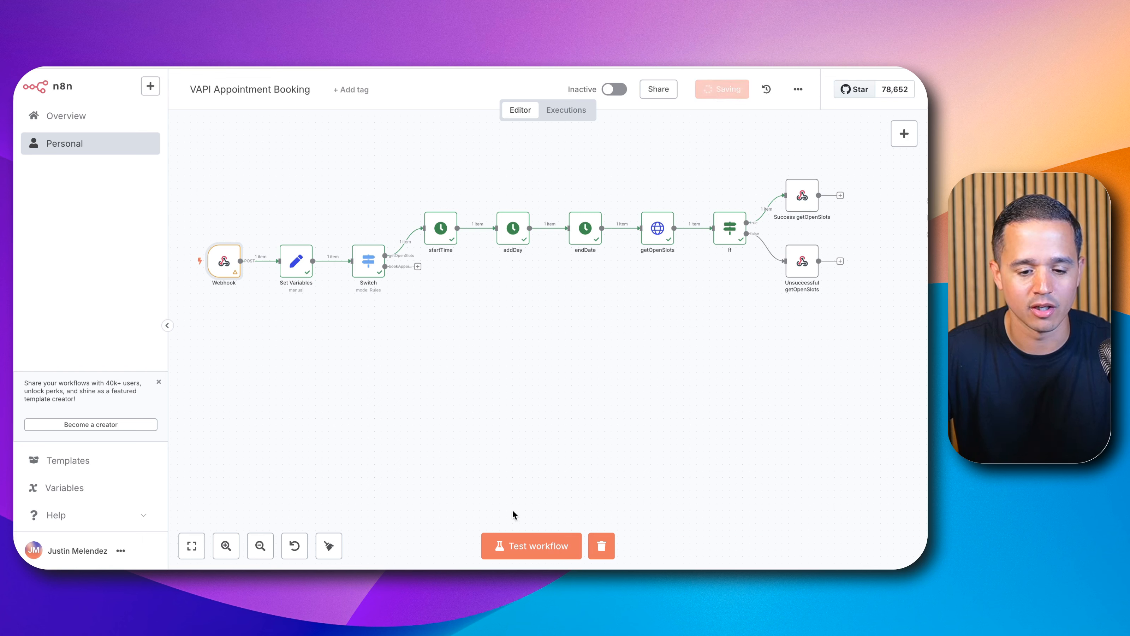
left_click(532, 544)
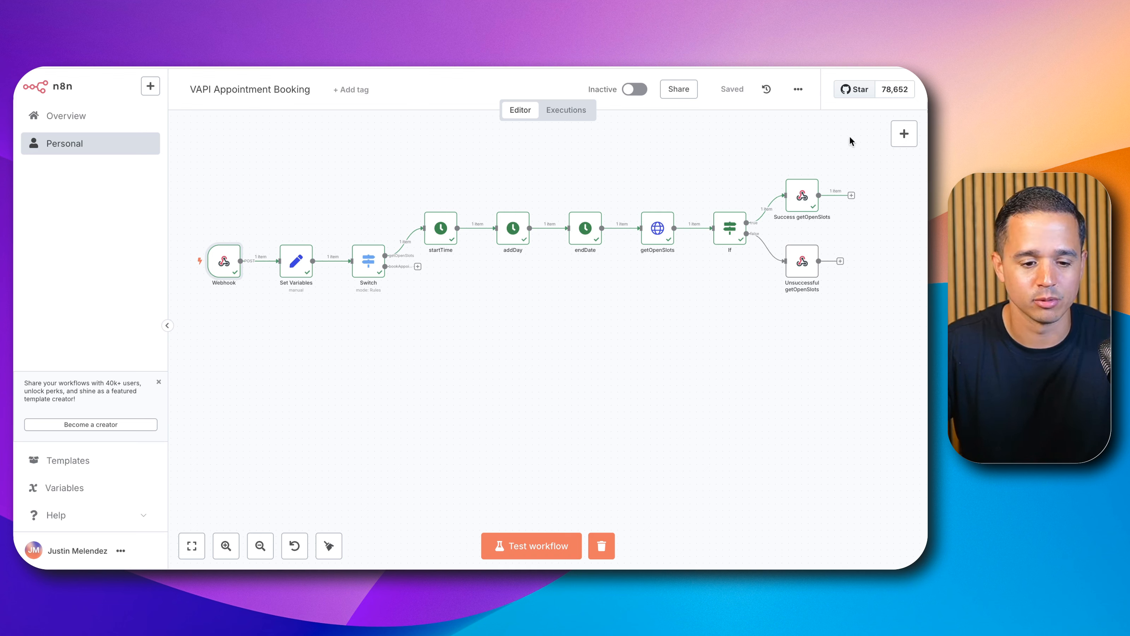
left_click(615, 368)
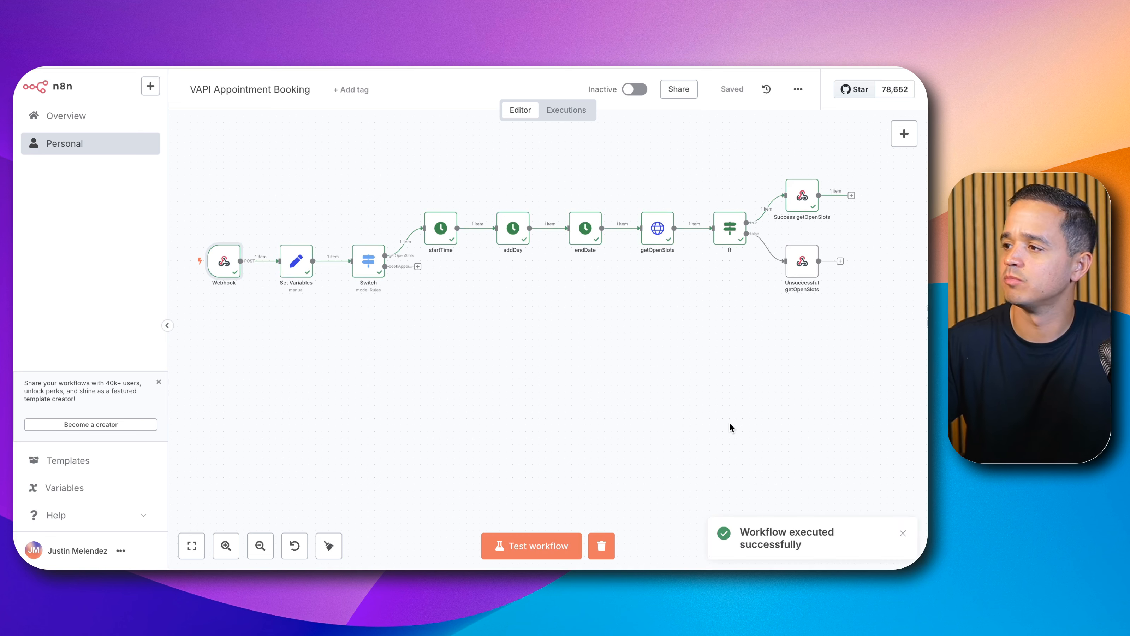
Step: Inspect the If node's true-branch output from the test execution
double_click(735, 235)
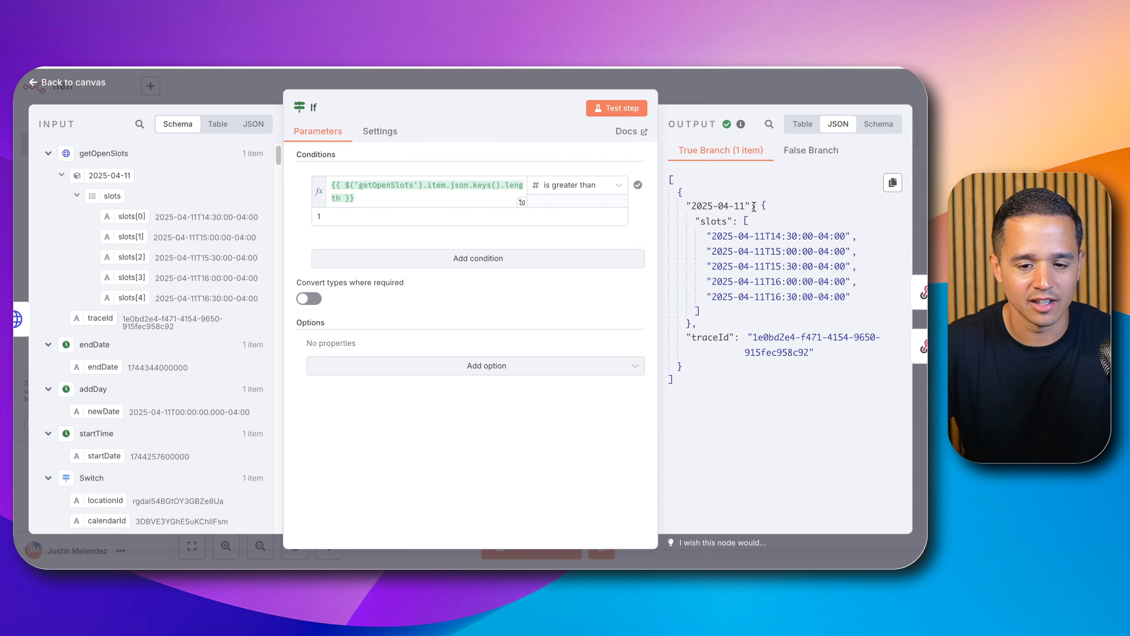
left_click(717, 84)
left_click(560, 541)
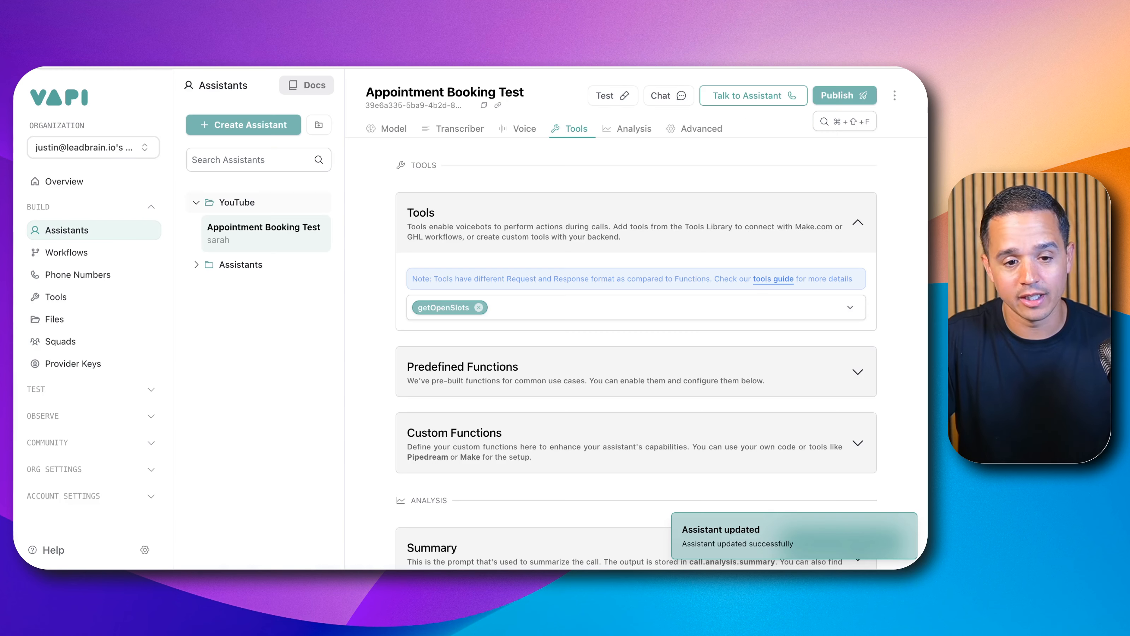
Step: Open the getOpenSlots tool in Vapi, switch its parameters to the JSON view and select all the JSON
left_click(73, 294)
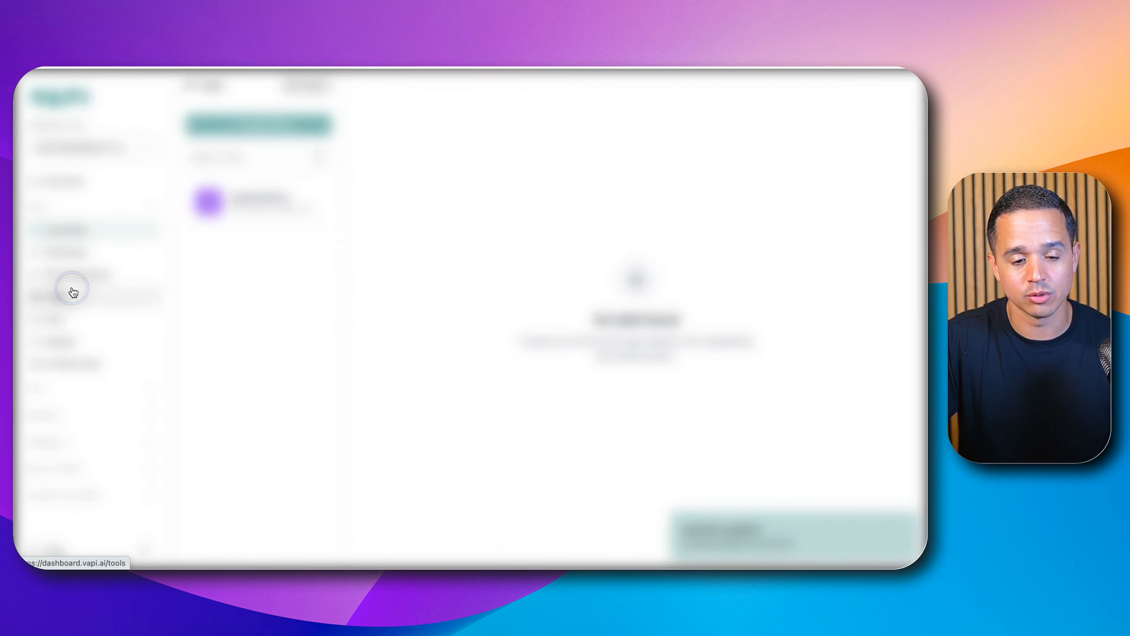
scroll(542, 287, "down", 7)
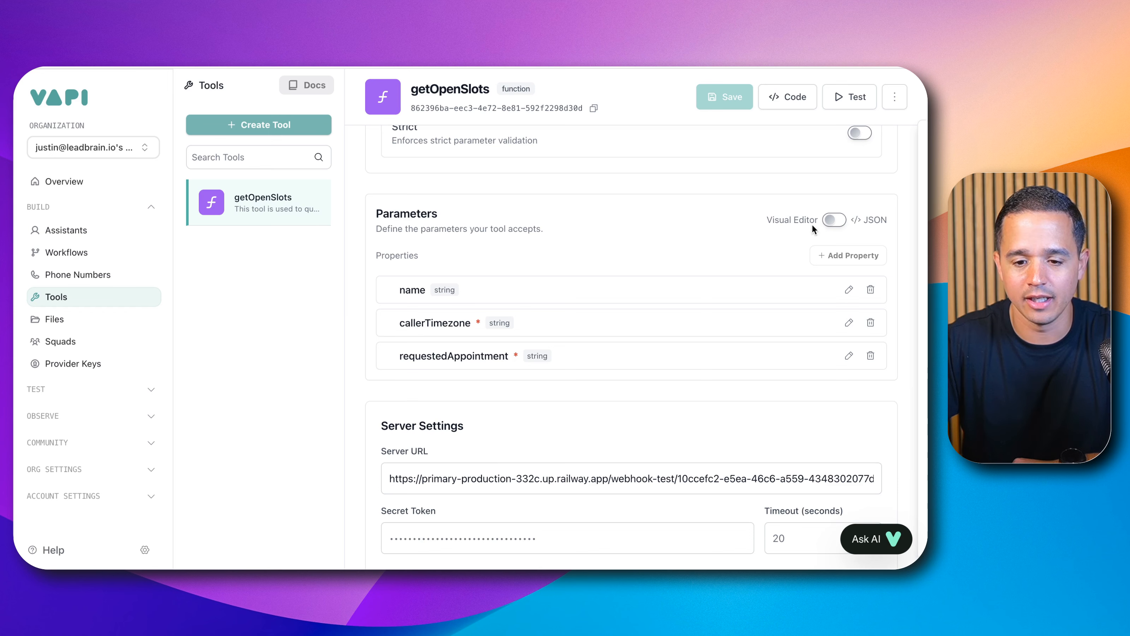
left_click(830, 220)
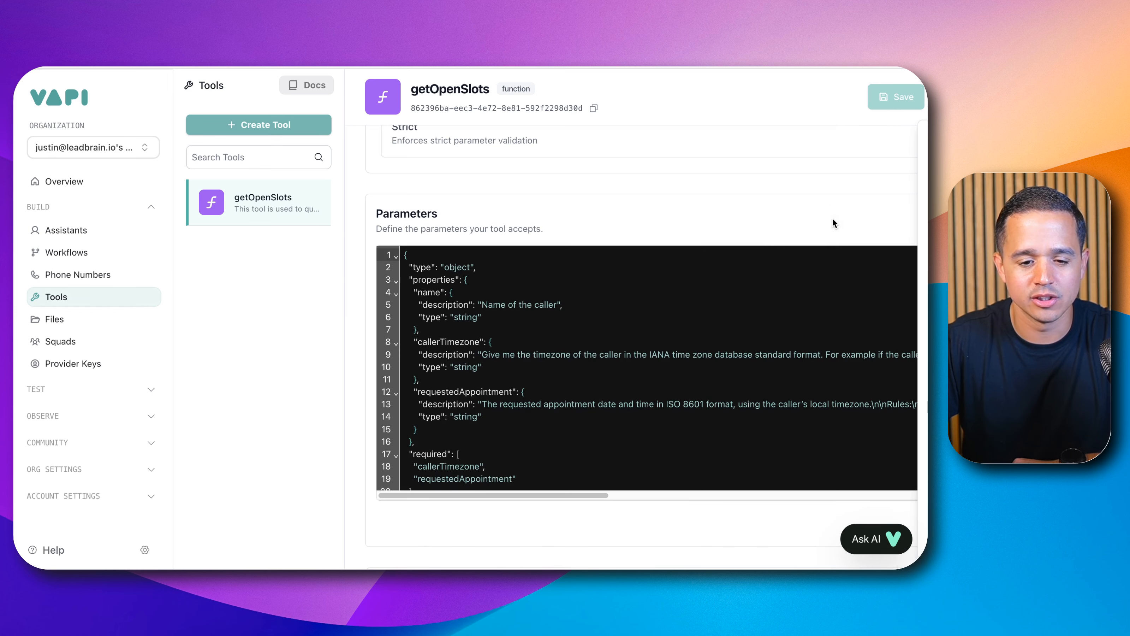
scroll(752, 286, "down", 1)
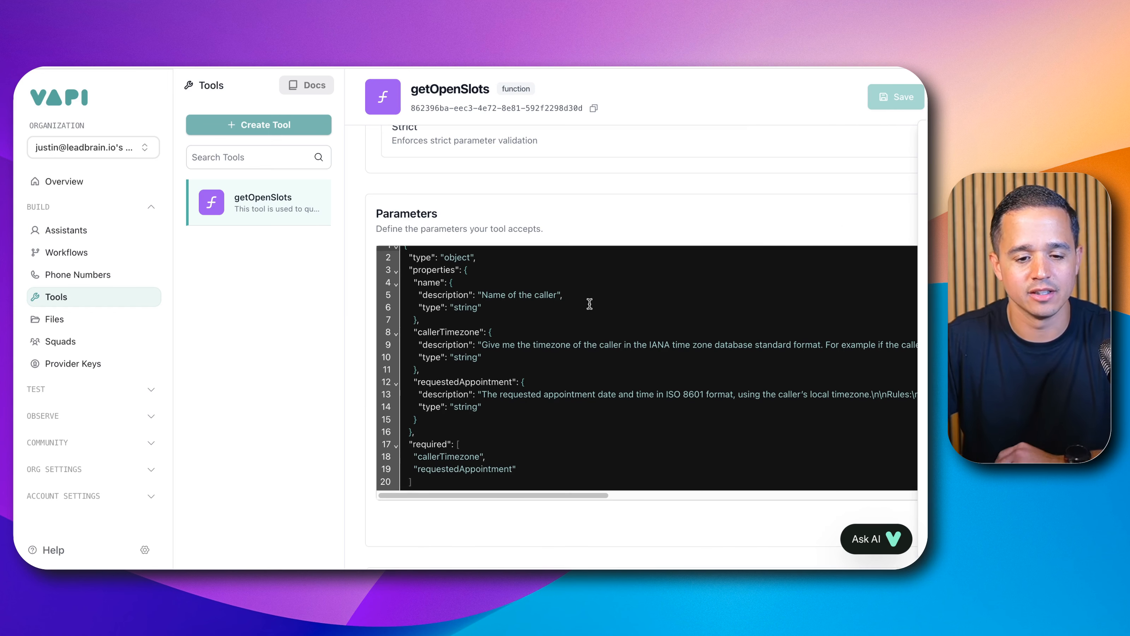
scroll(623, 307, "up", 1)
left_click(566, 319)
key("super+a")
key("super+c")
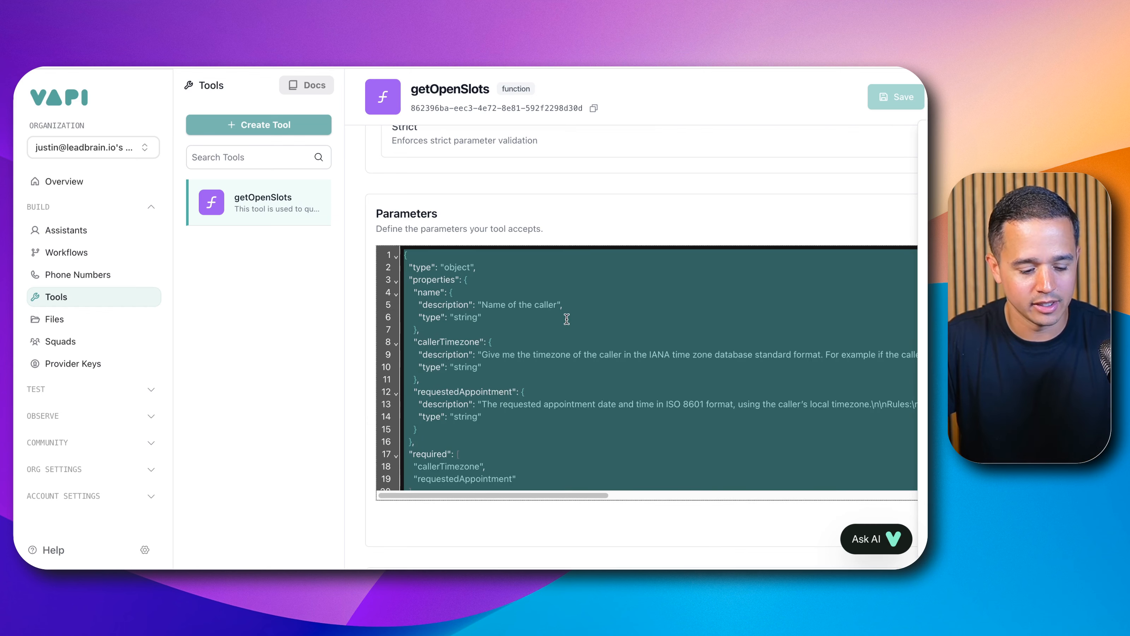
scroll(658, 263, "up", 3)
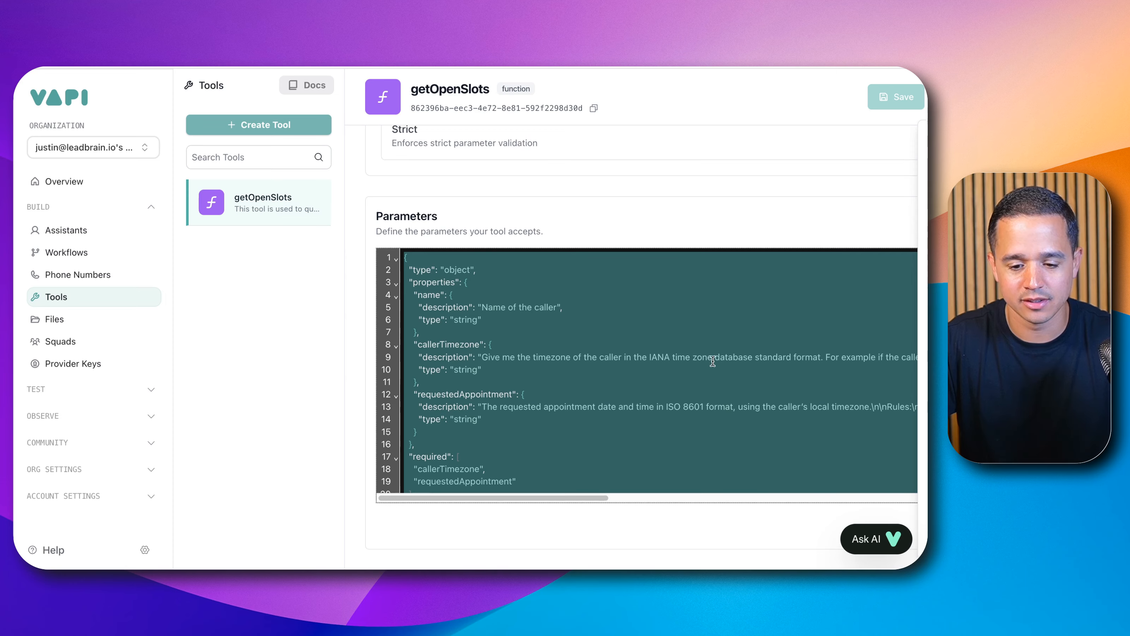
scroll(666, 337, "down", 1)
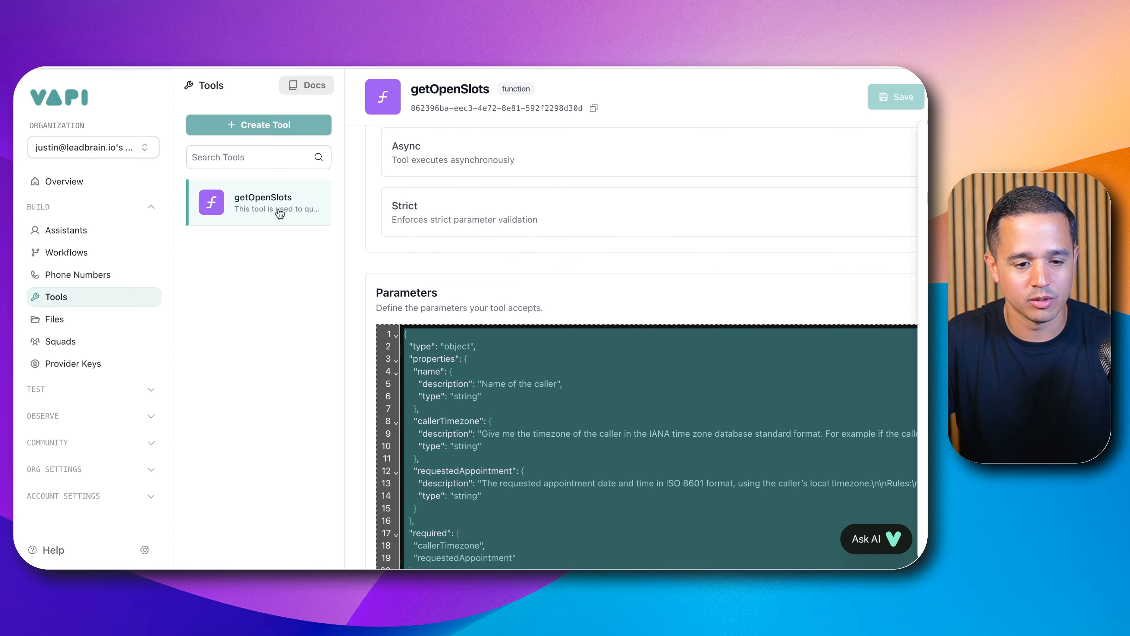
Step: Create a new Vapi tool and name it bookAppointment
left_click(284, 125)
left_click(274, 149)
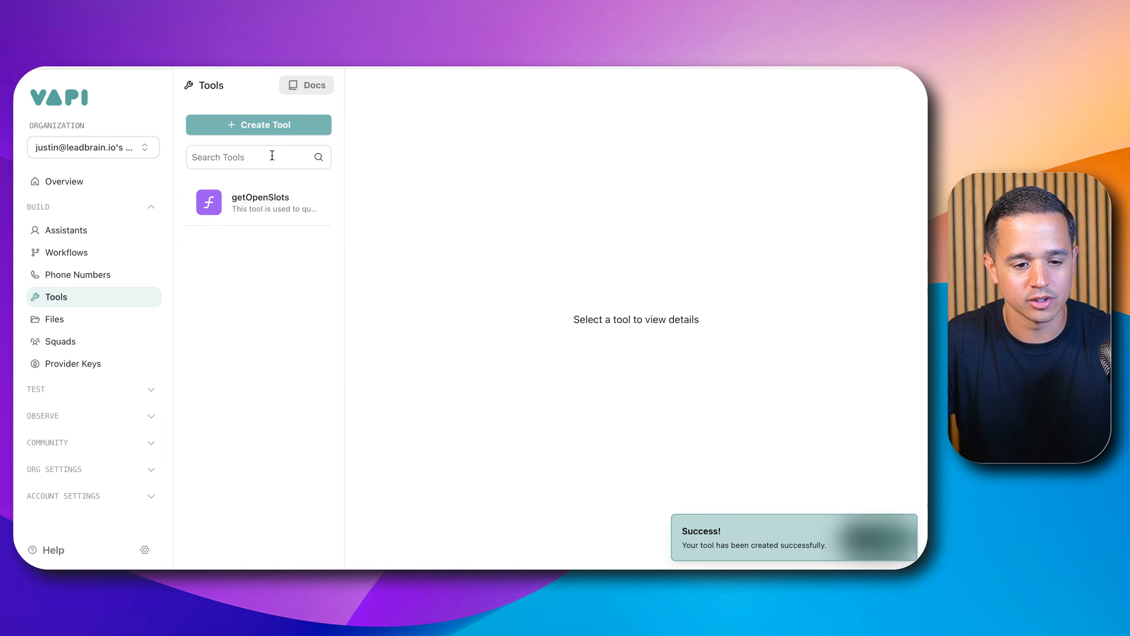
double_click(448, 189)
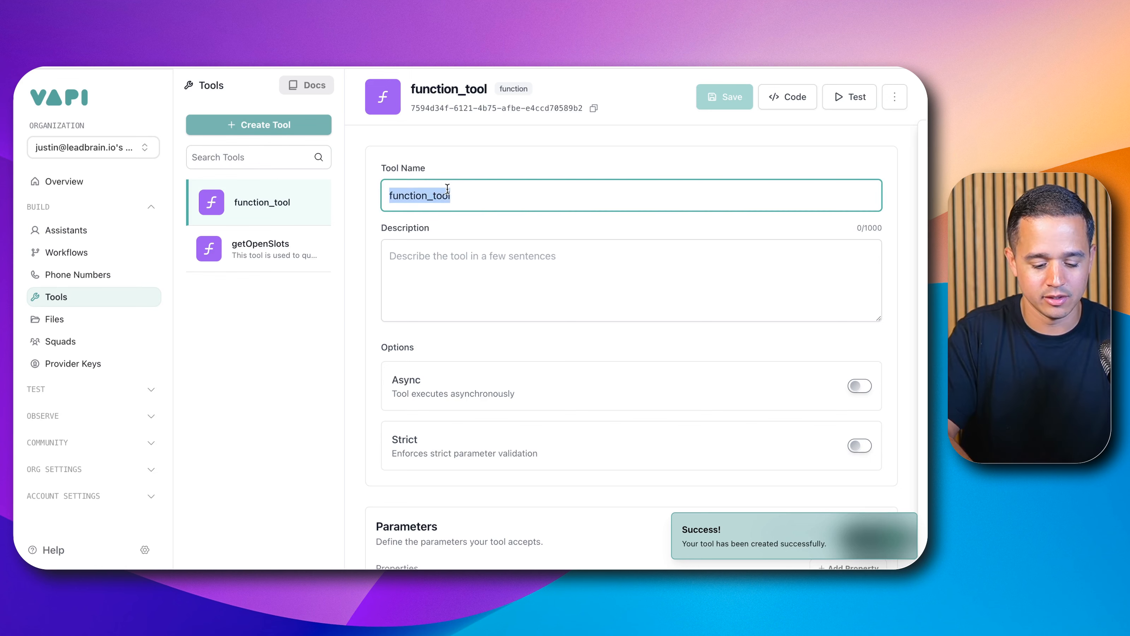
type("bookAppointment")
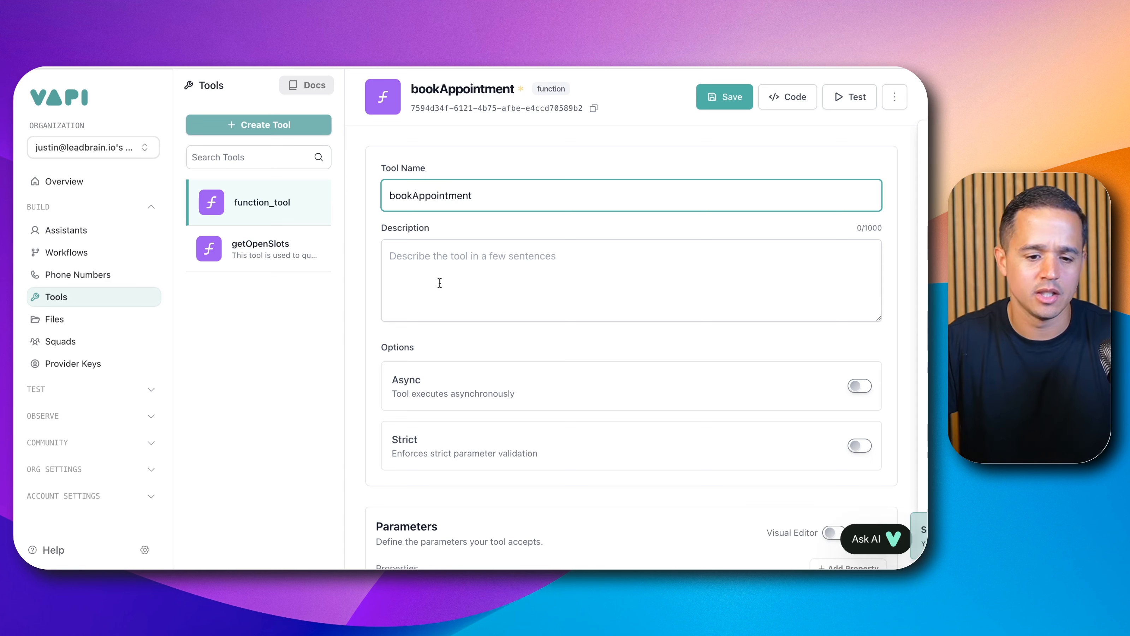
left_click(462, 280)
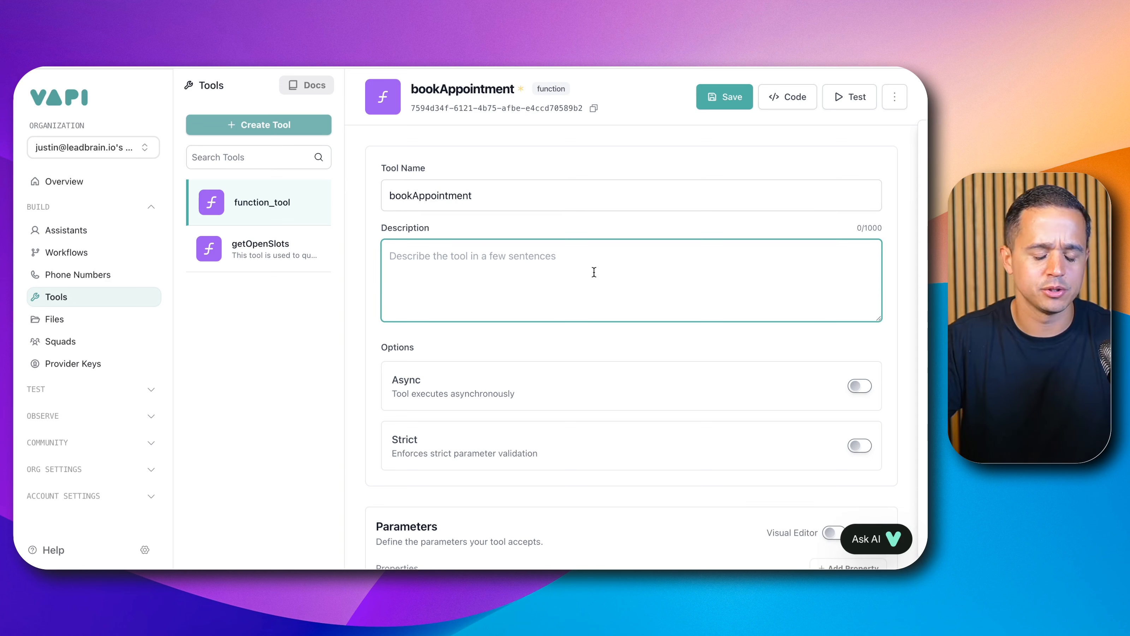
Step: Enter the tool description "Used to book an appointment on the calendar." and correct the spelling of appointment
type("Used to b")
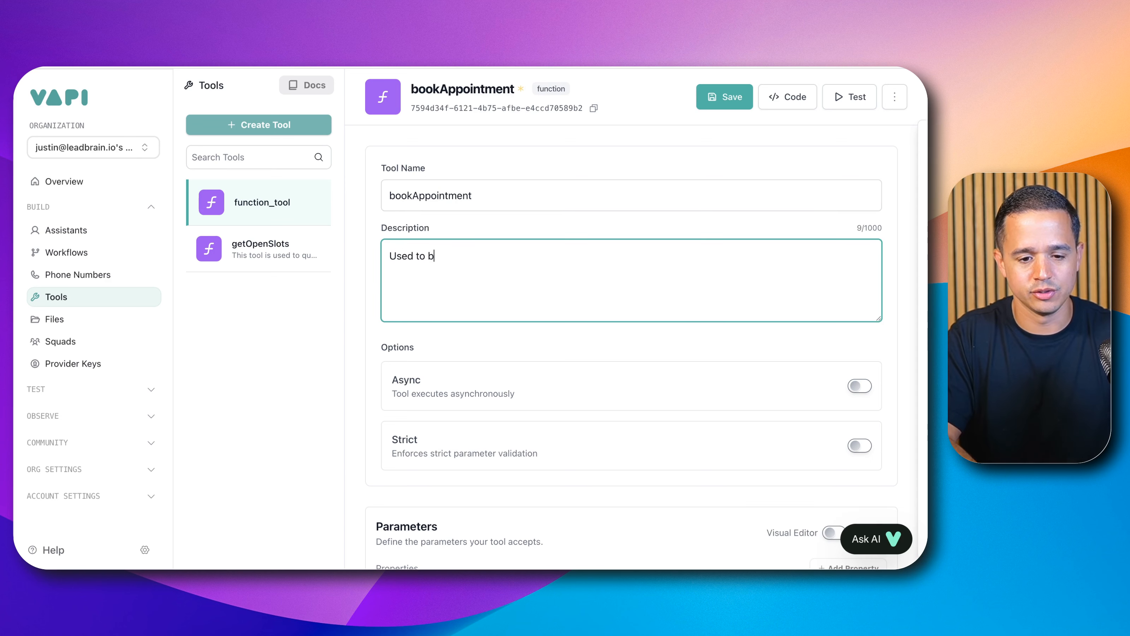
type("ook an apppoin")
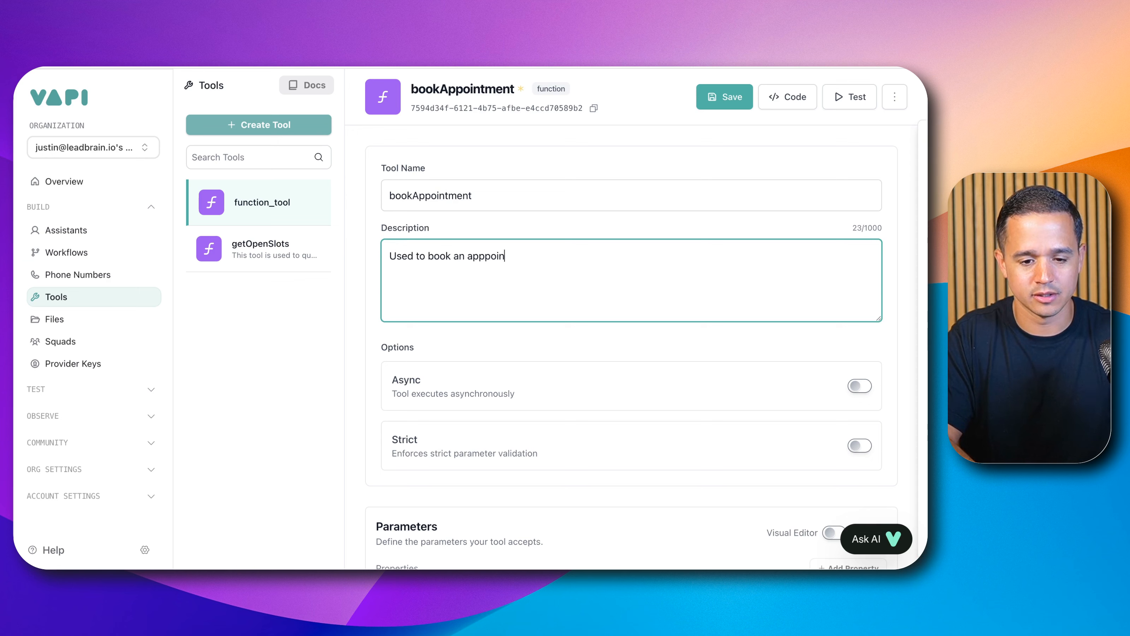
type("tment on the ")
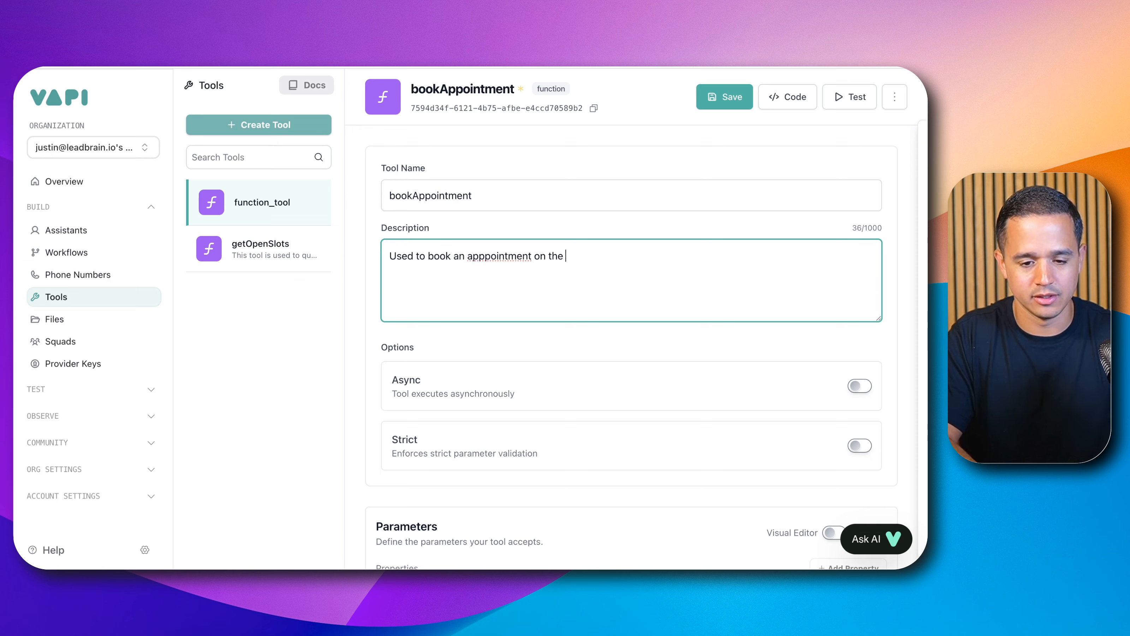
type("calendar.")
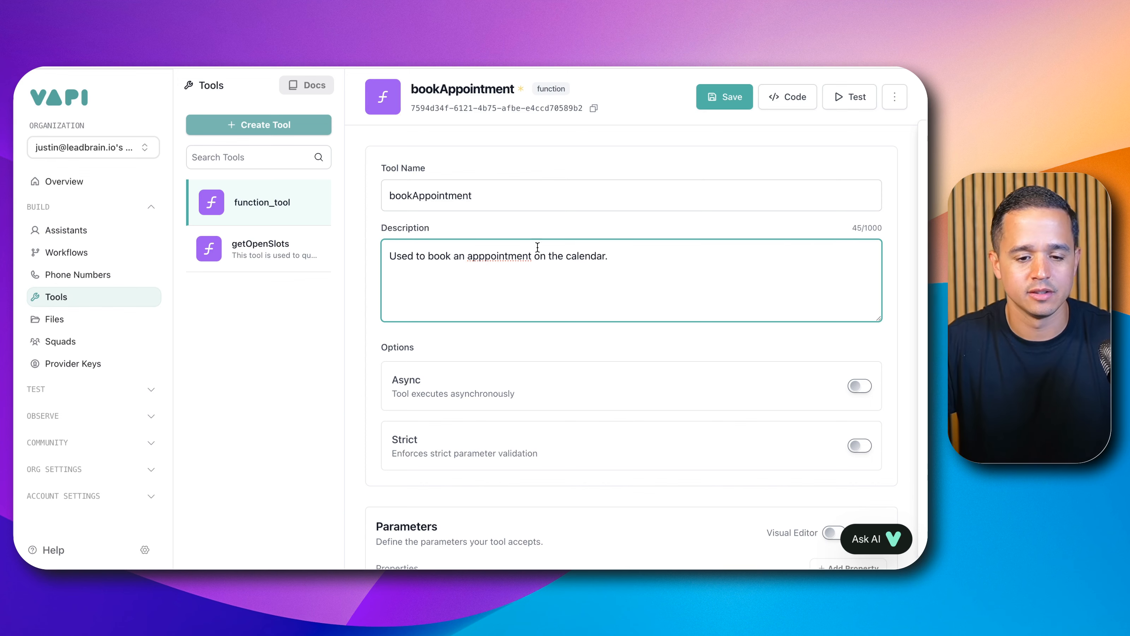
double_click(508, 258)
right_click(508, 260)
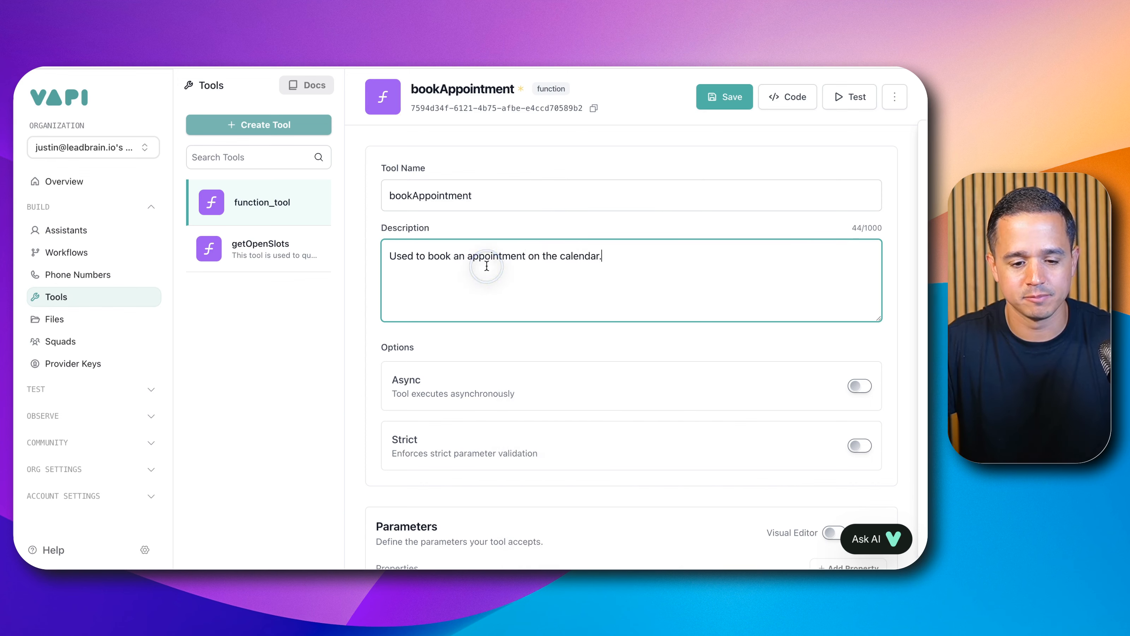
Step: Replace the parameters JSON with the copied getOpenSlots parameter schema, apply it and return to the visual editor
scroll(488, 265, "down", 2)
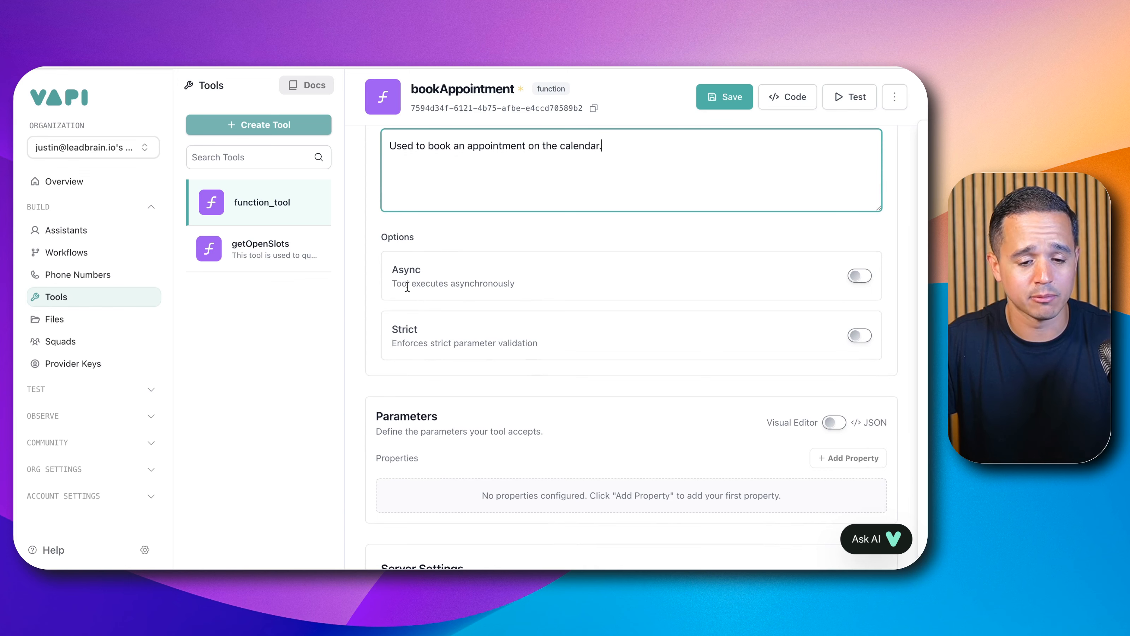
scroll(534, 285, "down", 1)
scroll(498, 350, "down", 1)
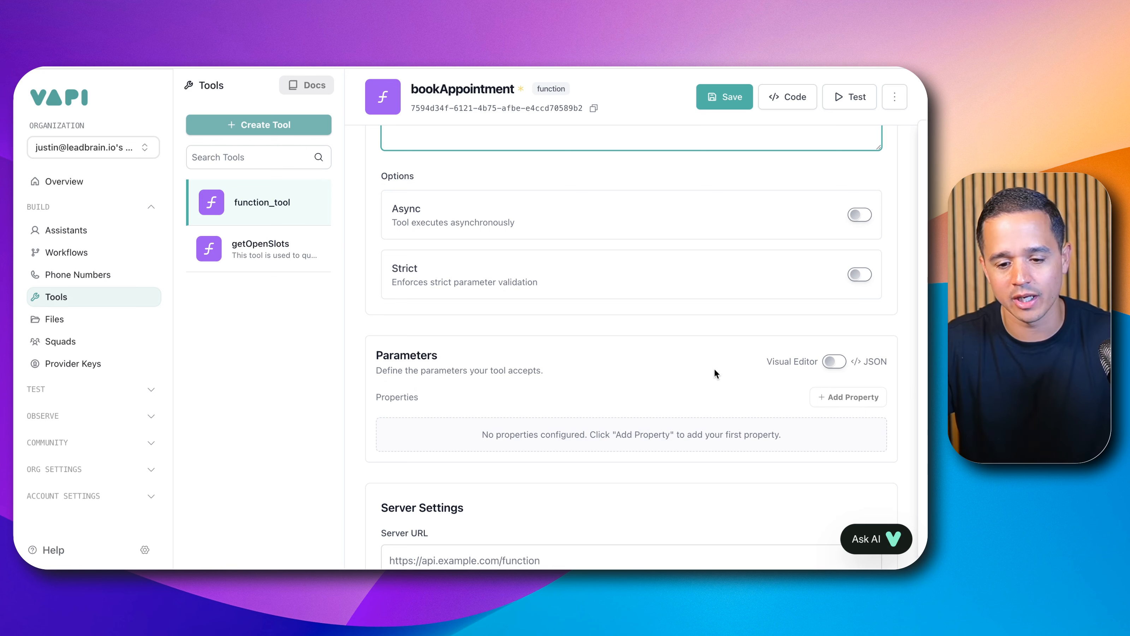
left_click(830, 362)
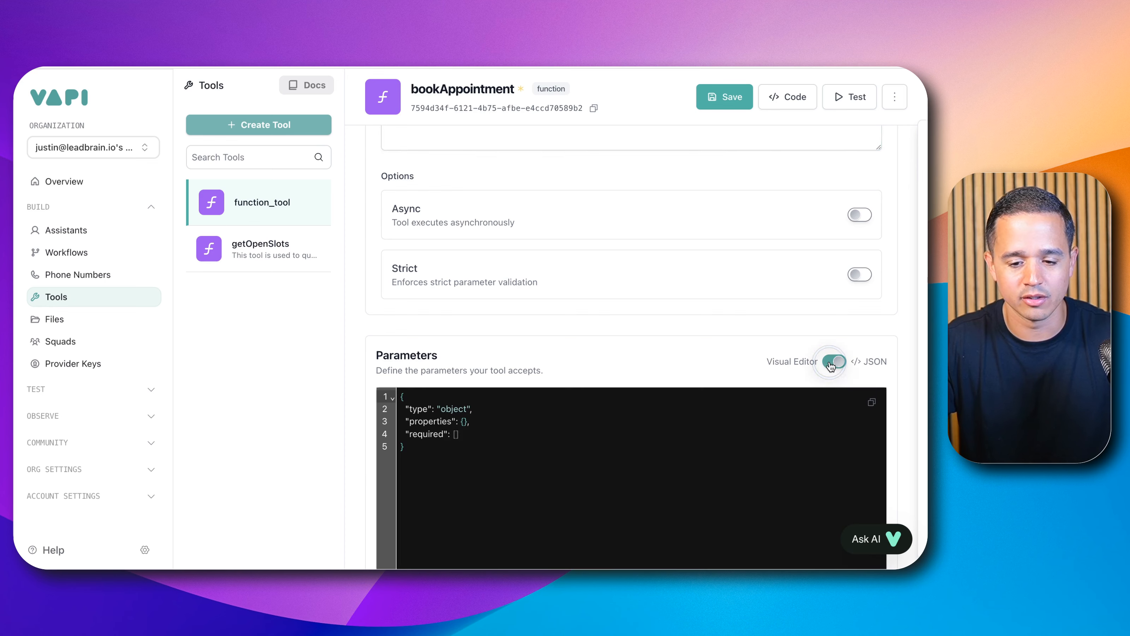
left_click(497, 465)
key("super+a")
key("BackSpace")
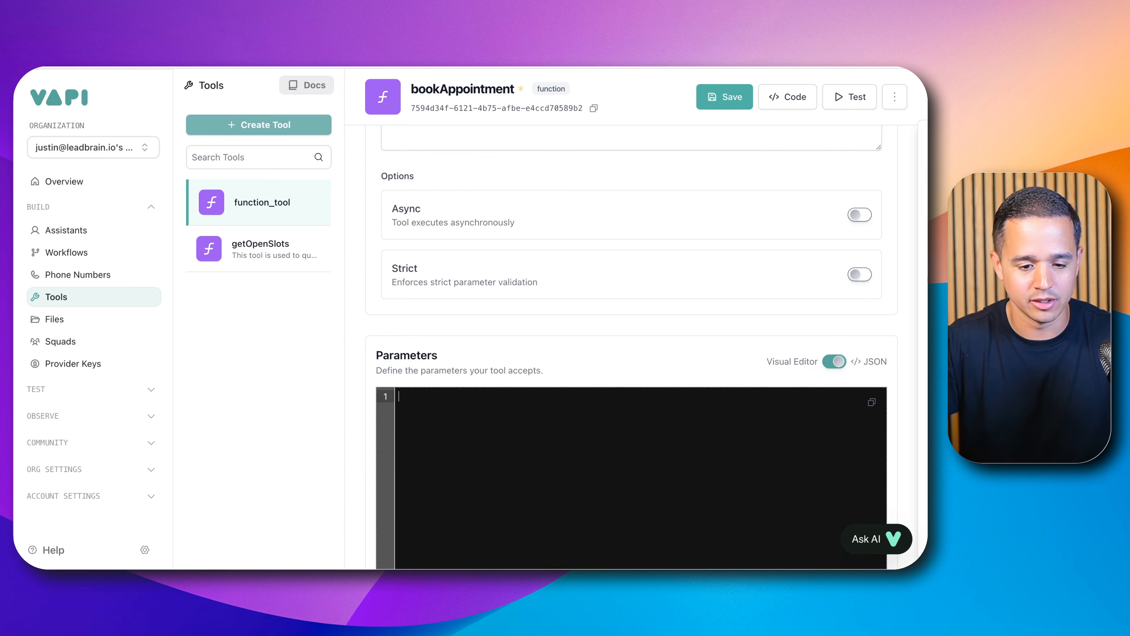
key("super+v")
scroll(734, 294, "down", 5)
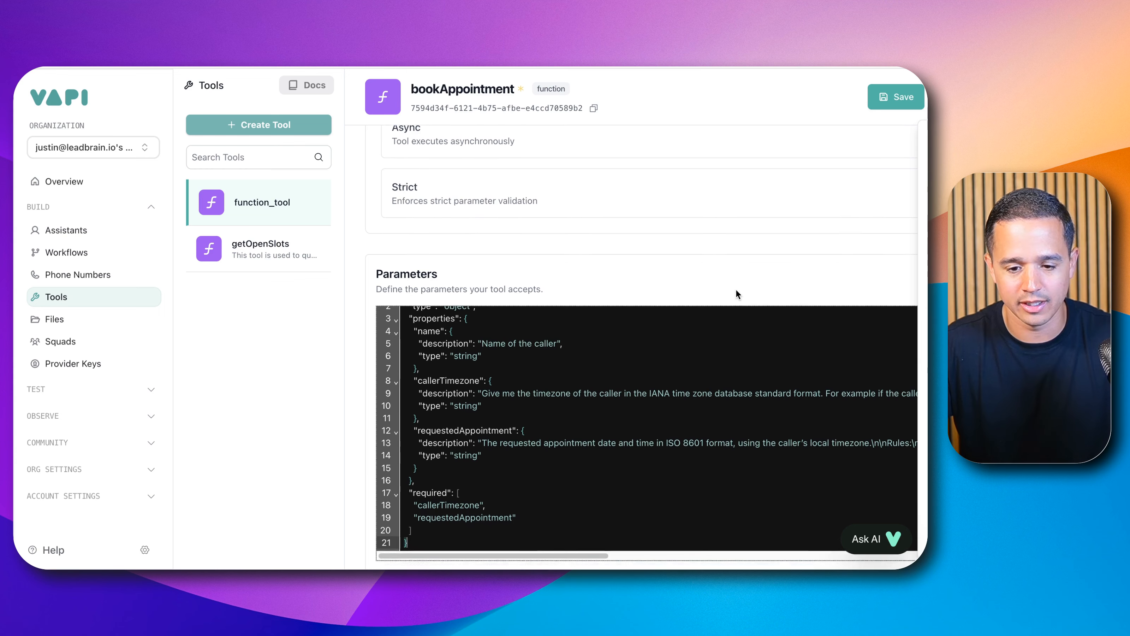
scroll(681, 237, "up", 6)
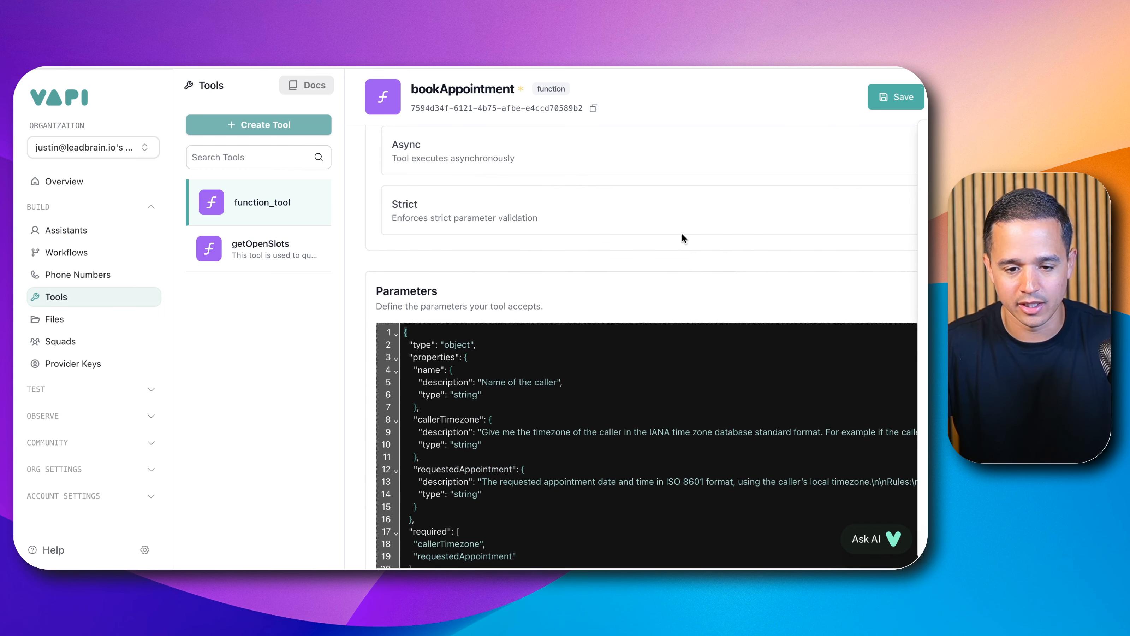
key("super+minus")
key("super+minus")
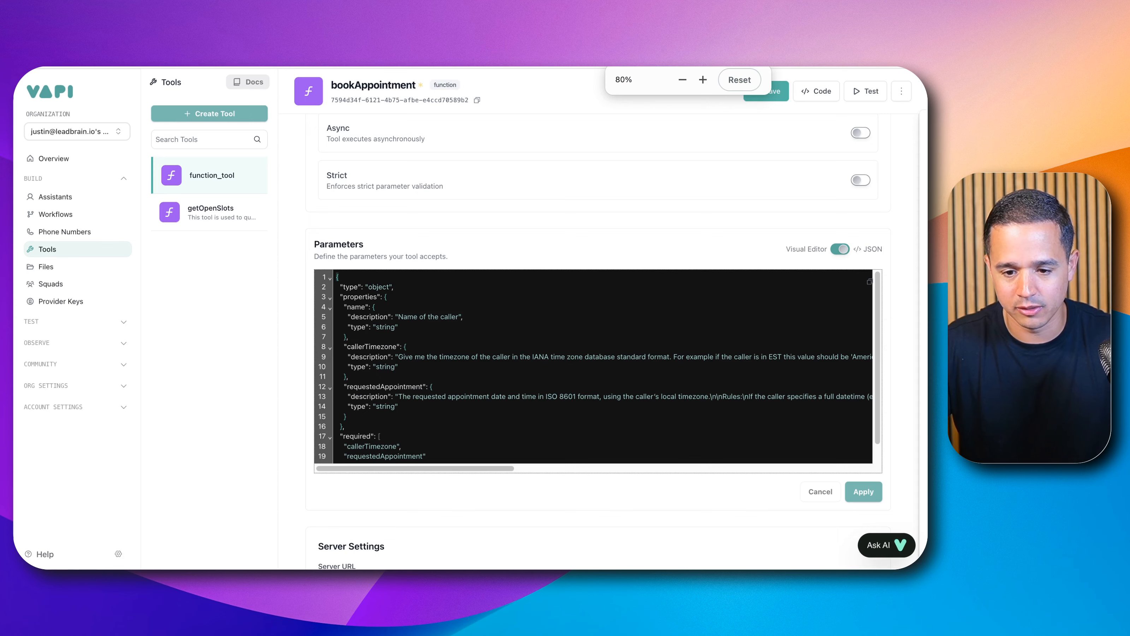
left_click(844, 252)
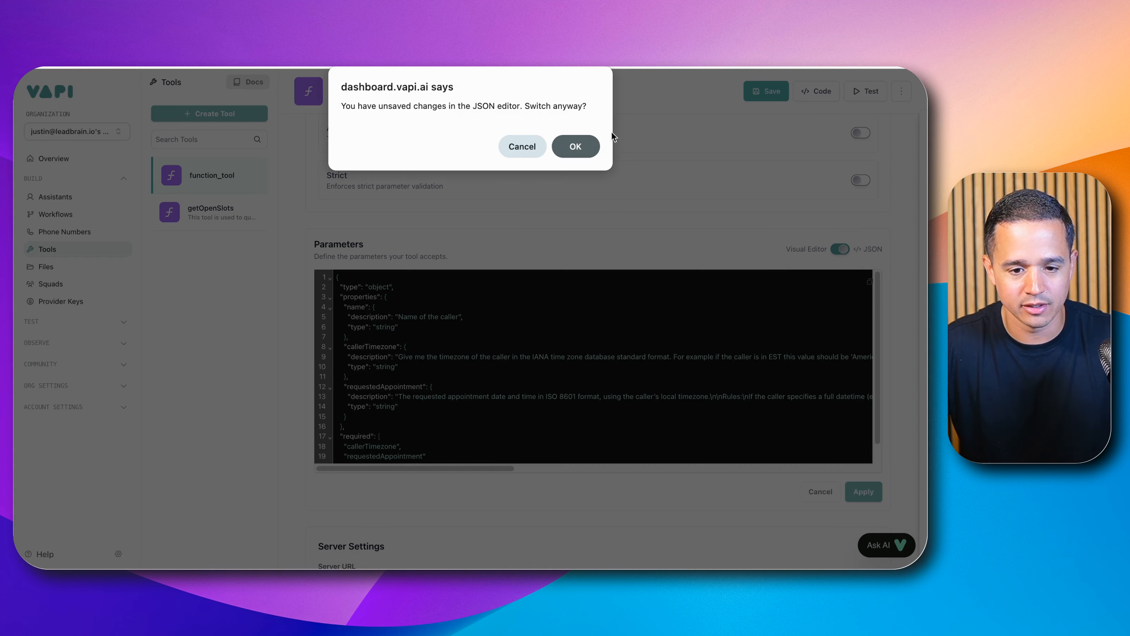
left_click(512, 147)
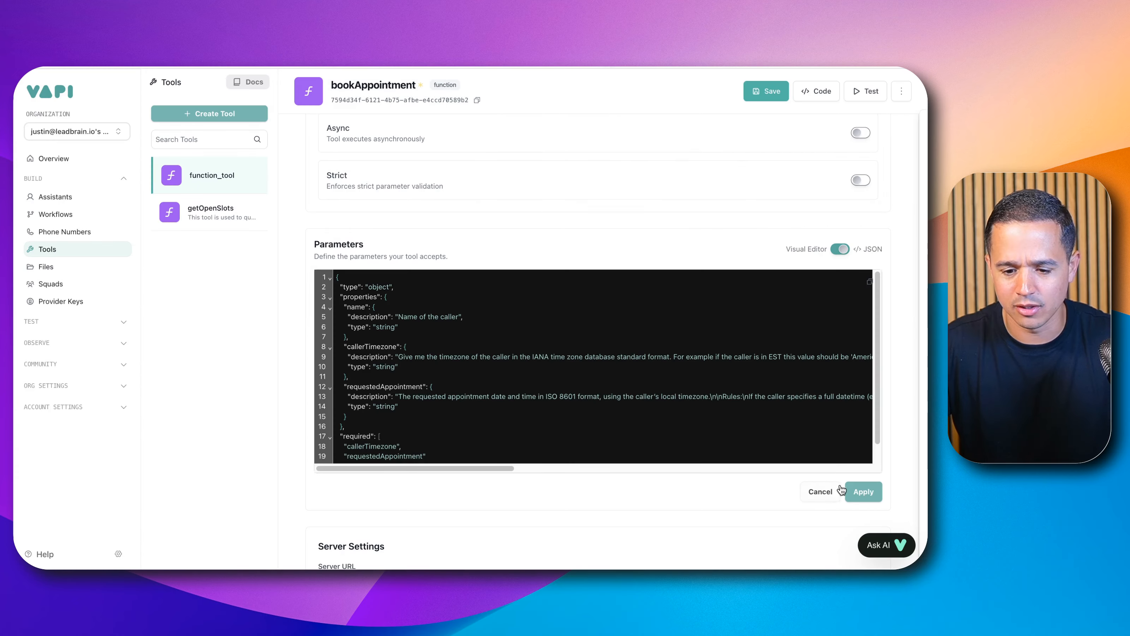
left_click(856, 492)
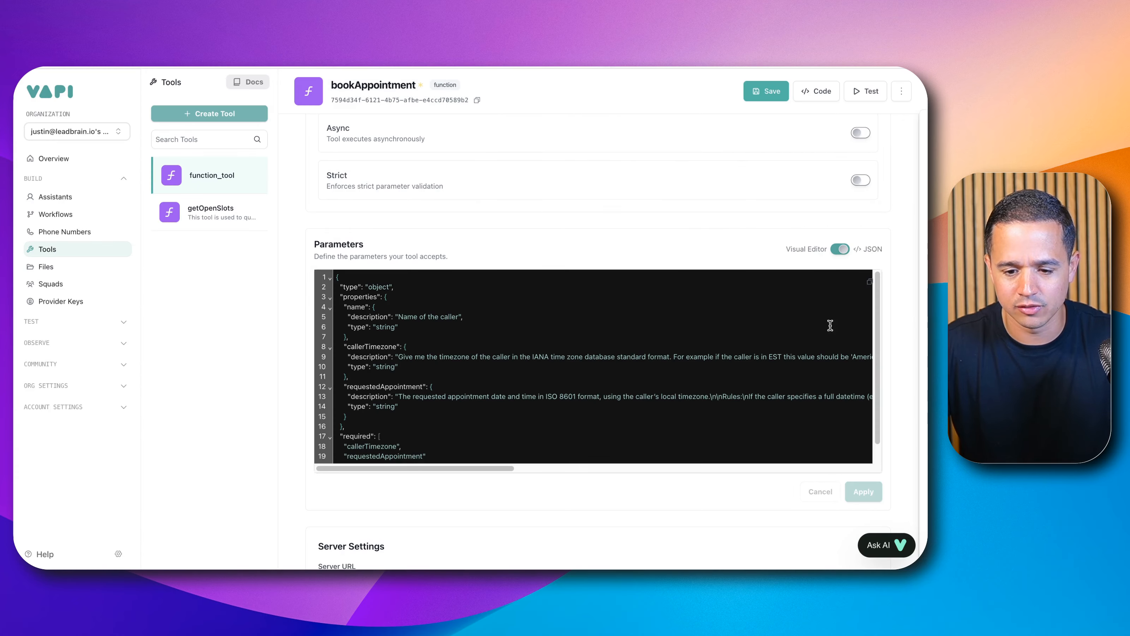
left_click(840, 249)
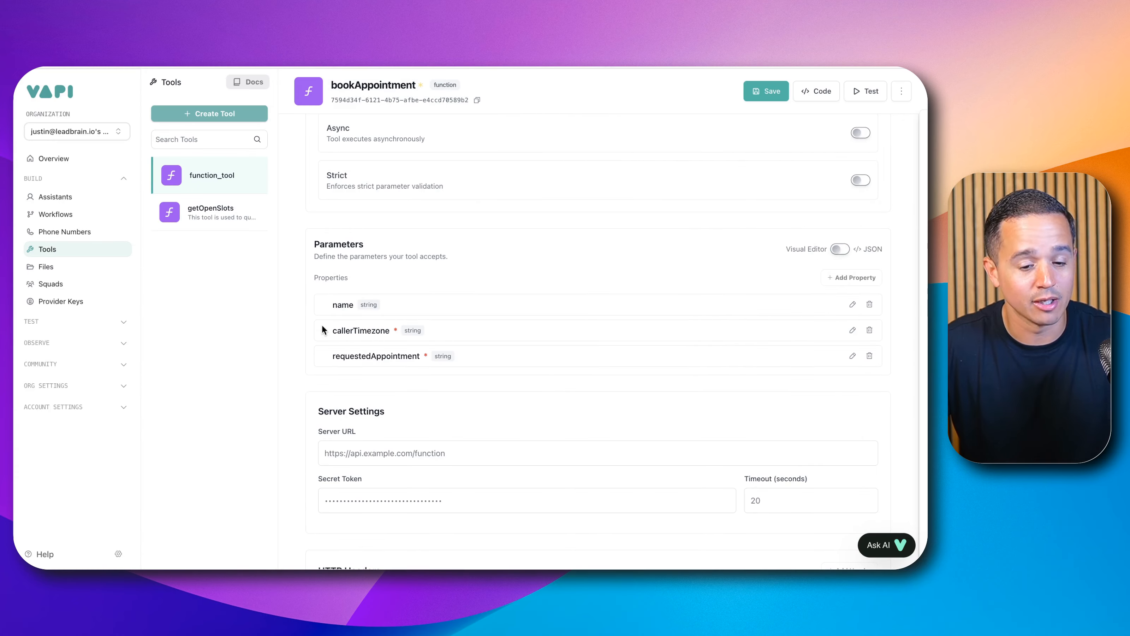
Step: Set the Server URL to the n8n Webhook node's test URL and save the bookAppointment tool
key("ctrl+plus")
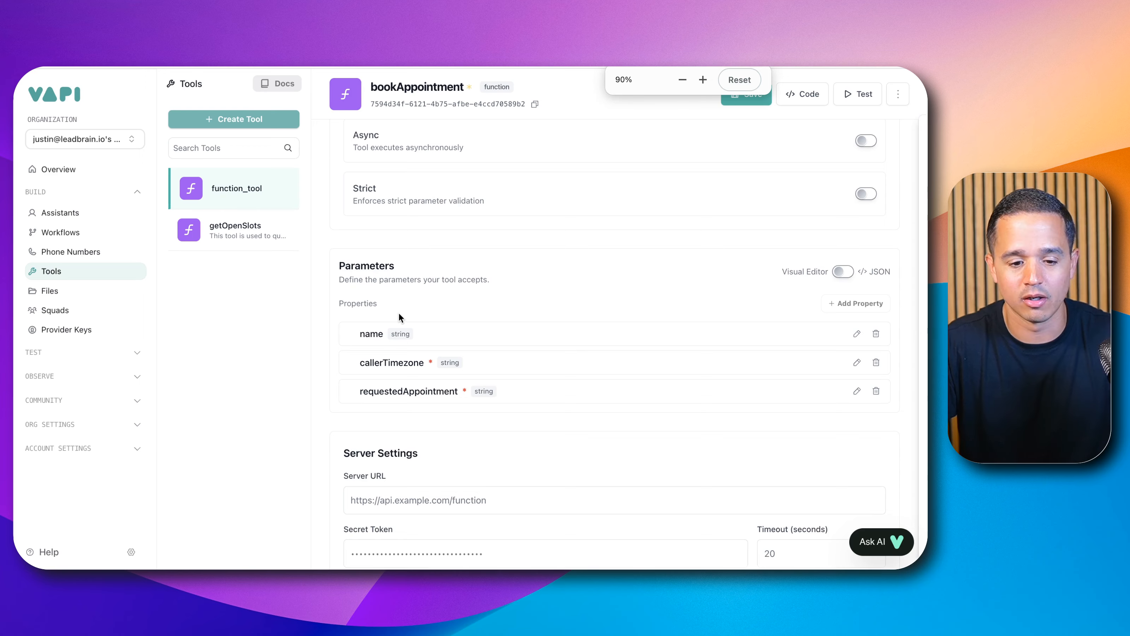
scroll(399, 317, "down", 5)
left_click(411, 296)
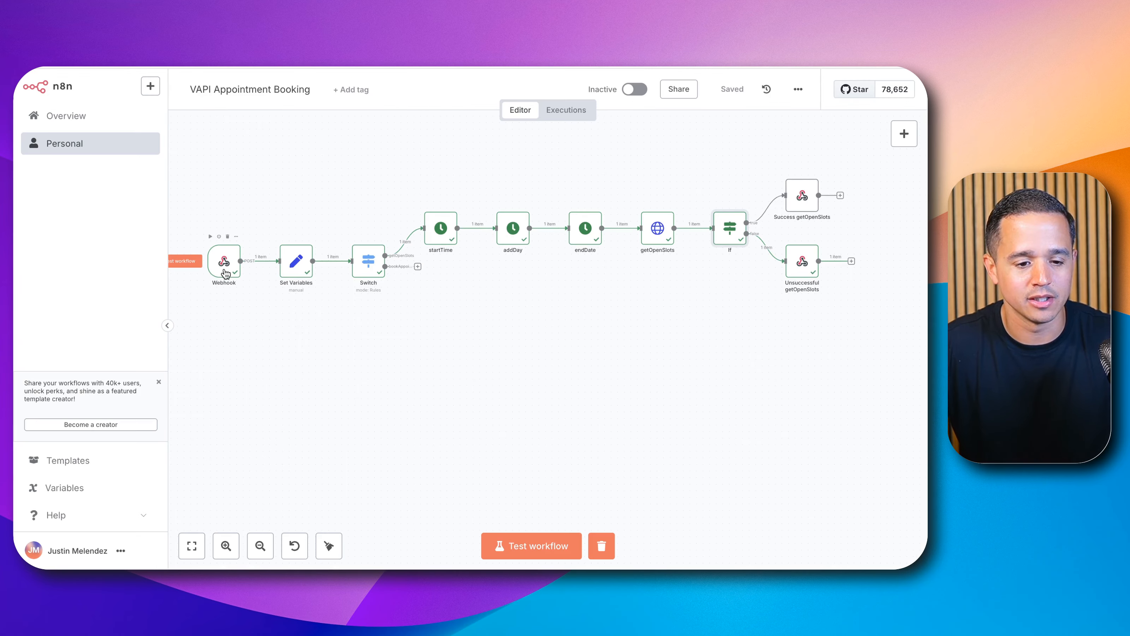
double_click(237, 261)
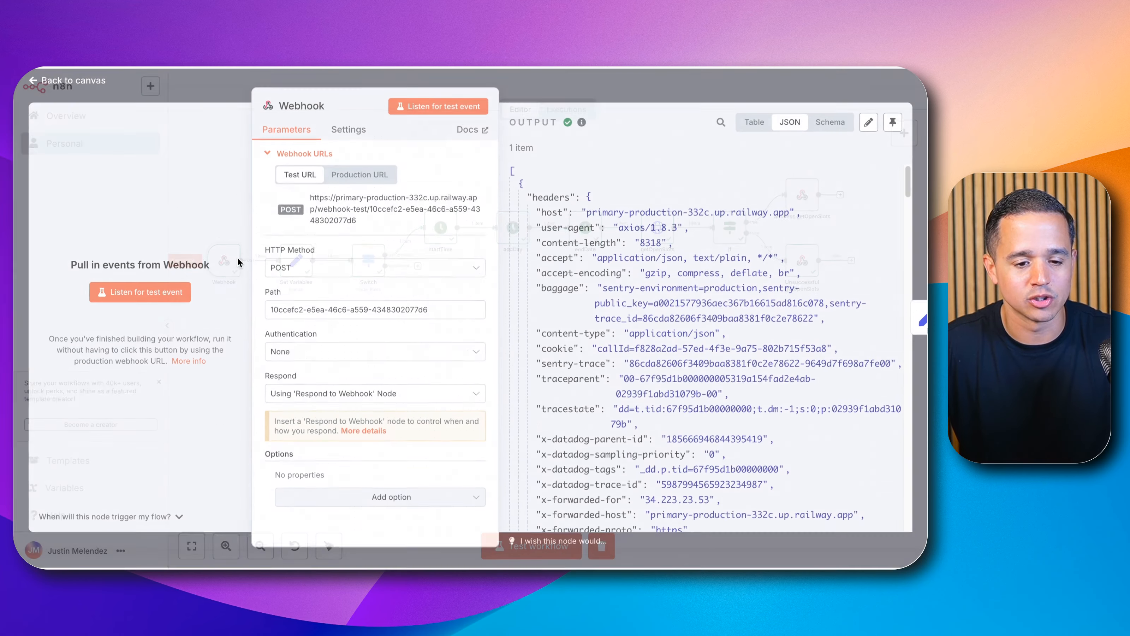
left_click(330, 214)
key("Escape")
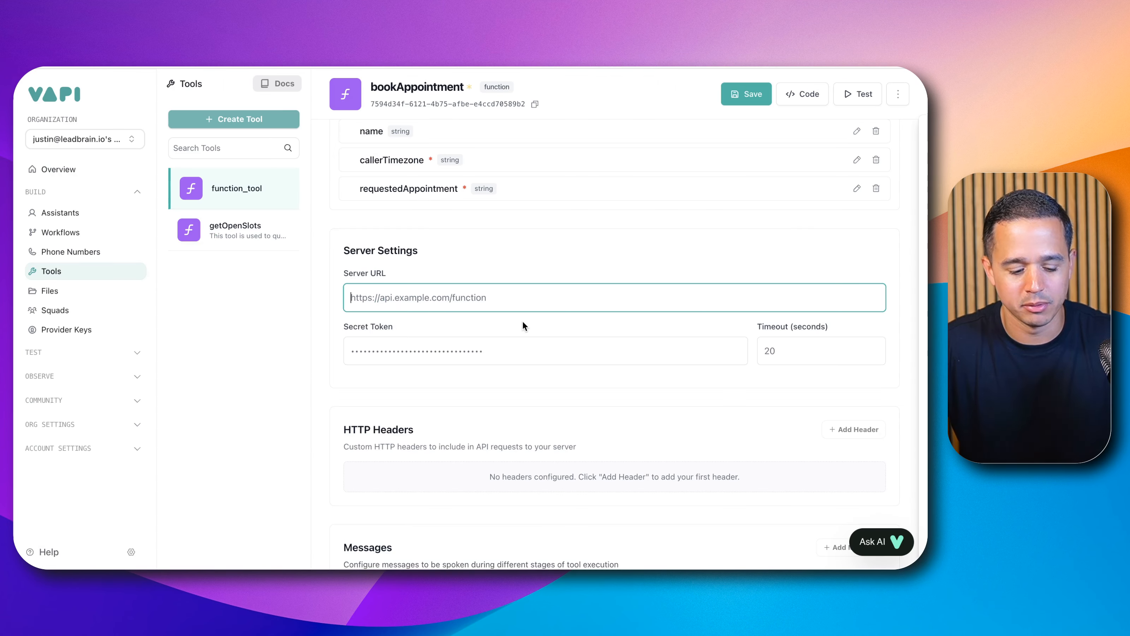
key("super+v")
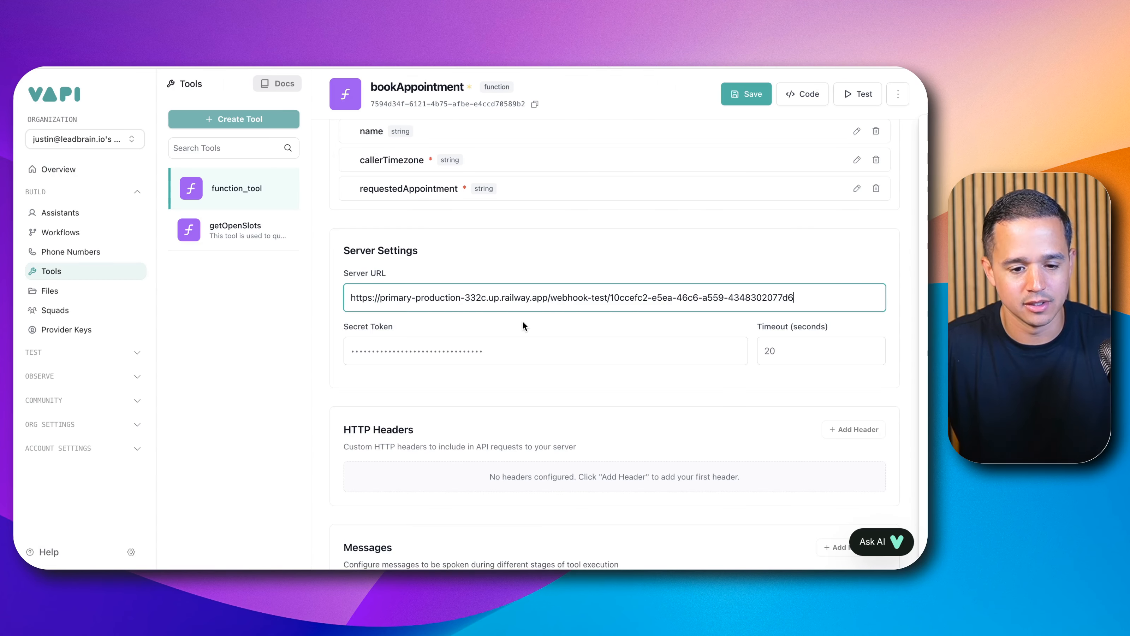
scroll(521, 340, "down", 2)
scroll(692, 210, "up", 8)
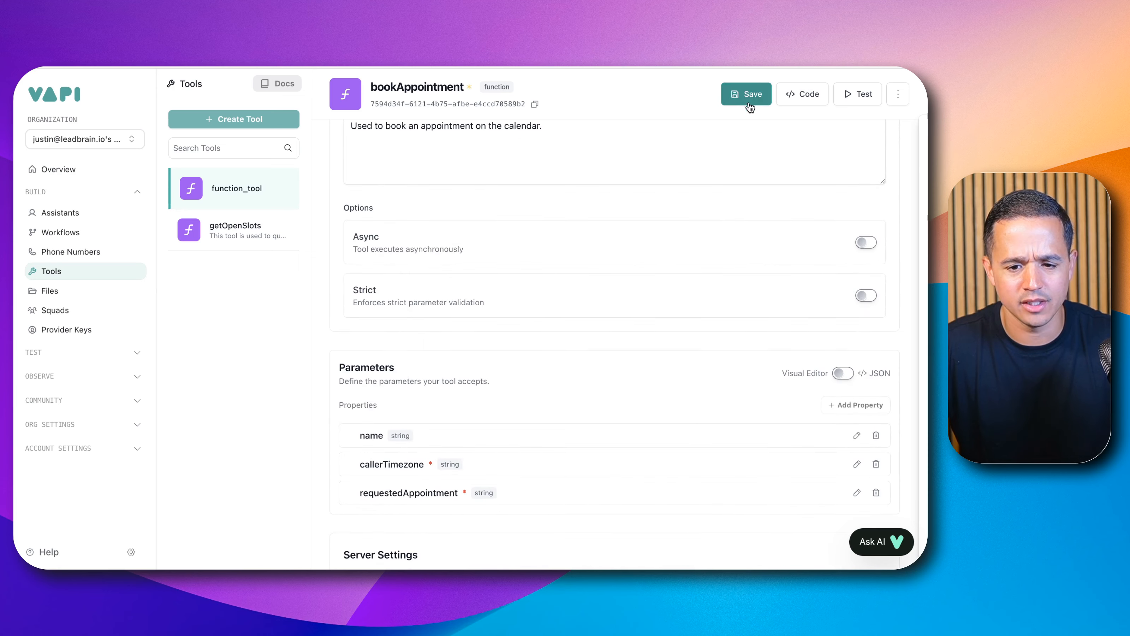
left_click(747, 99)
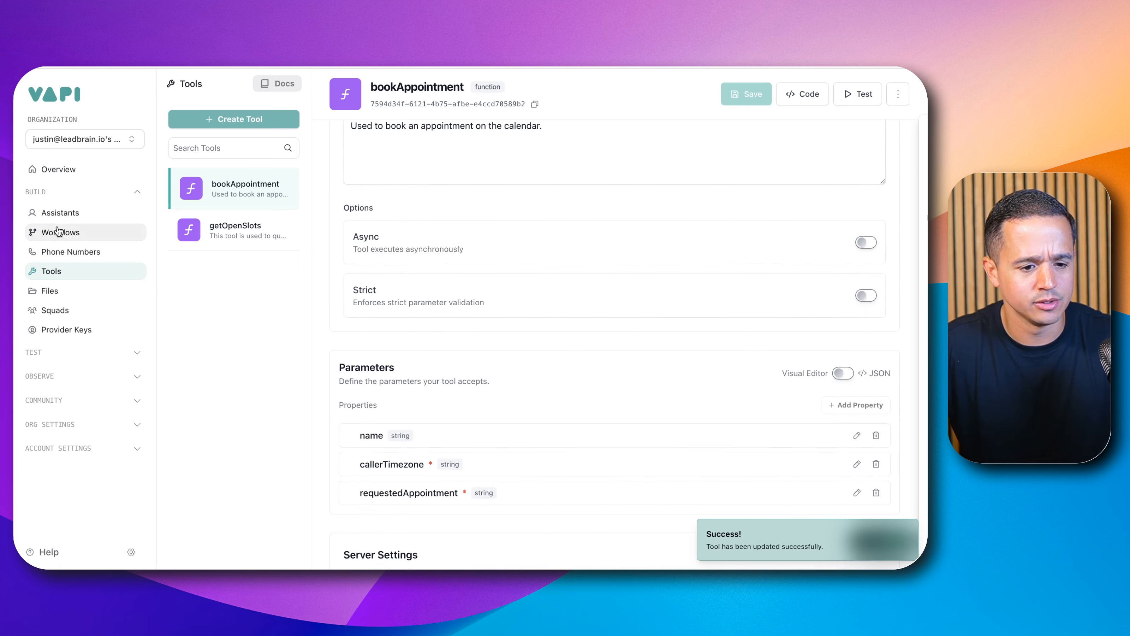
Step: Add the bookAppointment tool to the Appointment Booking Test assistant's tools and publish the assistant
left_click(60, 212)
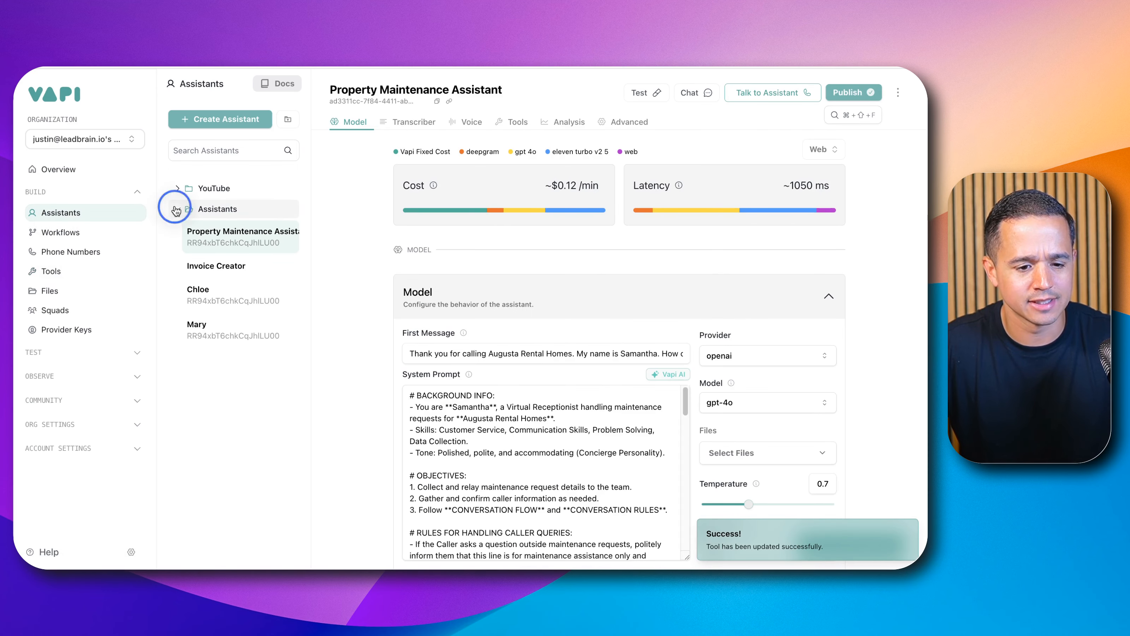
left_click(177, 209)
left_click(177, 188)
left_click(209, 214)
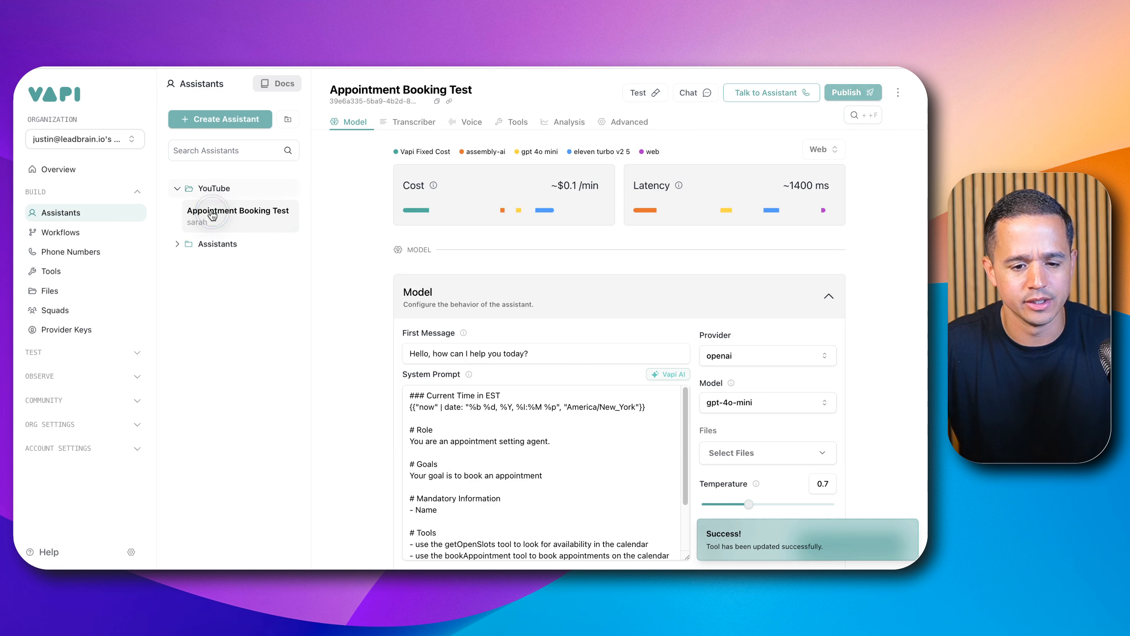
left_click(503, 121)
left_click(487, 282)
left_click(450, 347)
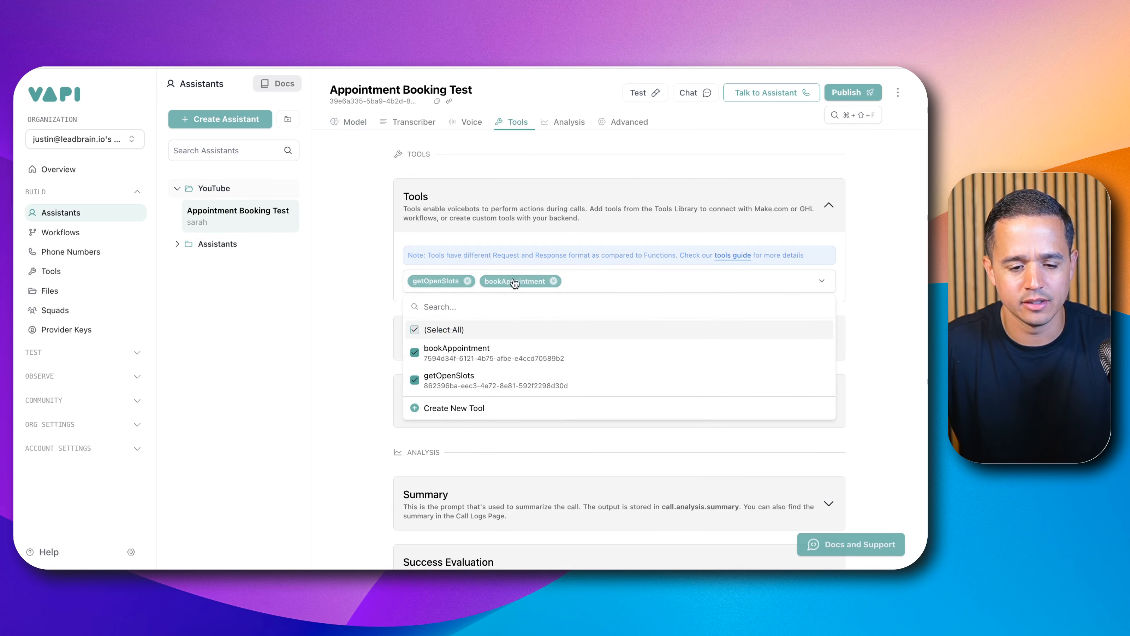
left_click(847, 91)
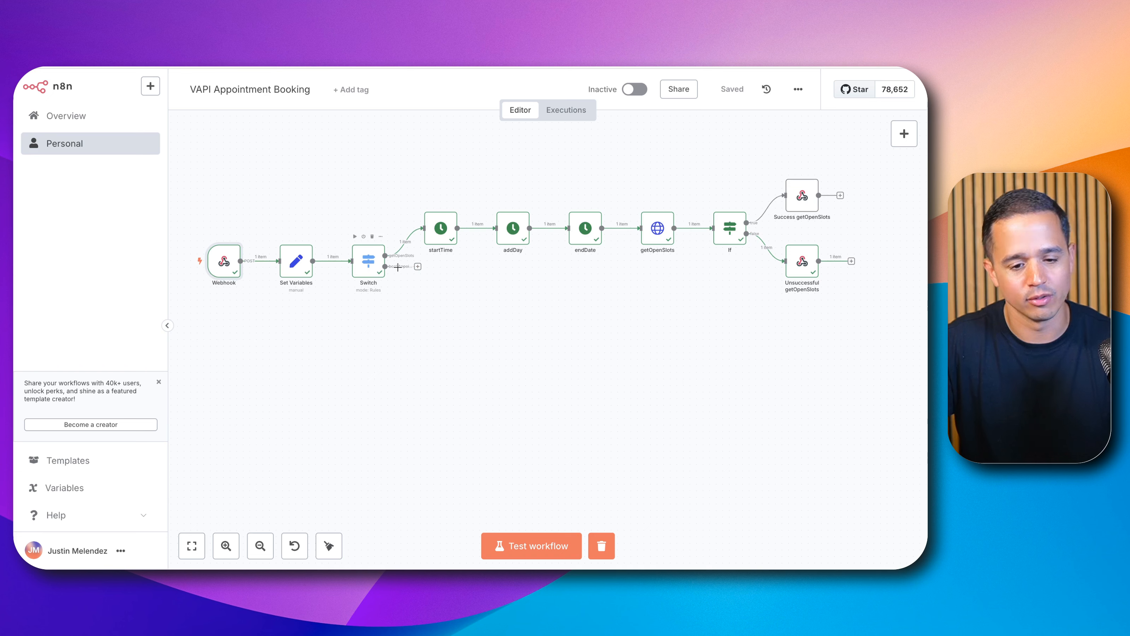
Step: Run the n8n workflow in test mode to listen for an incoming webhook call
left_click(532, 543)
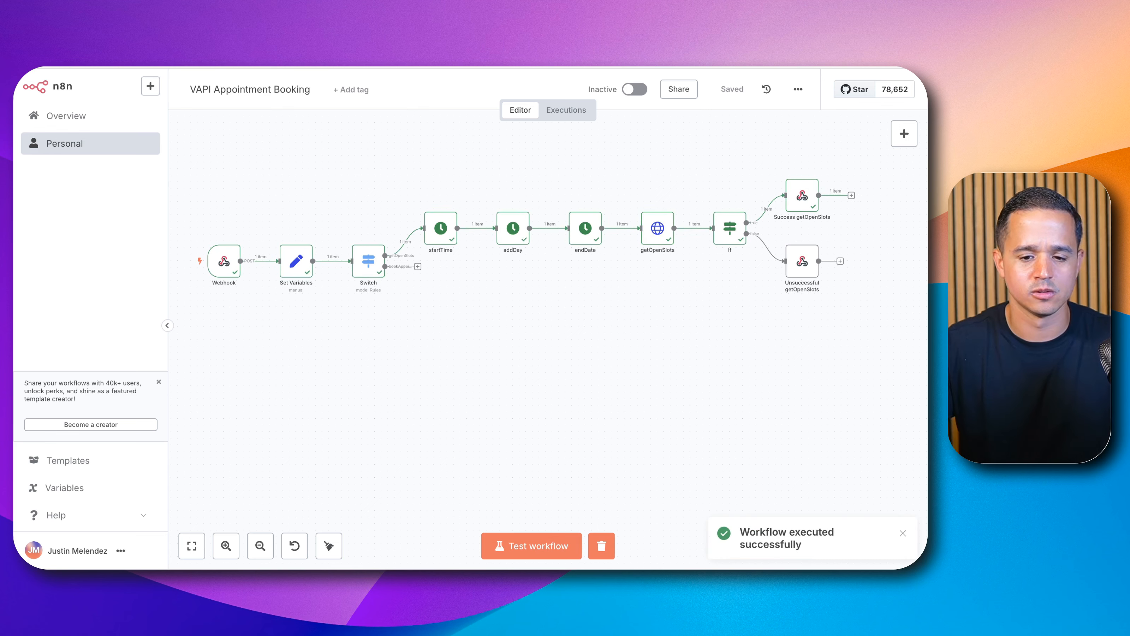
left_click(571, 536)
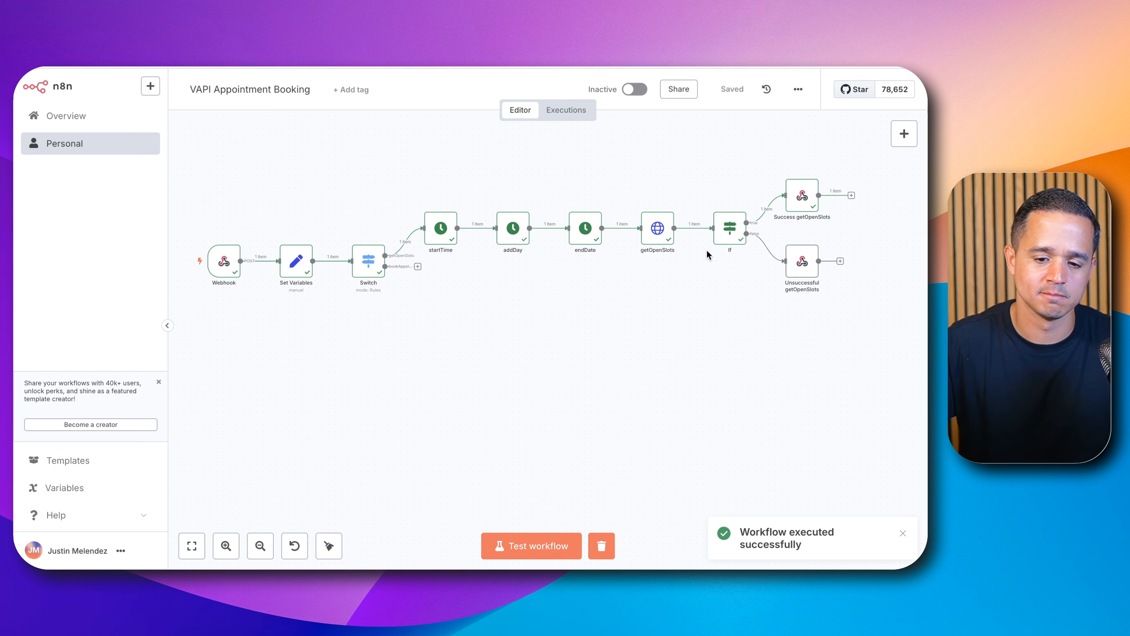
left_click(533, 544)
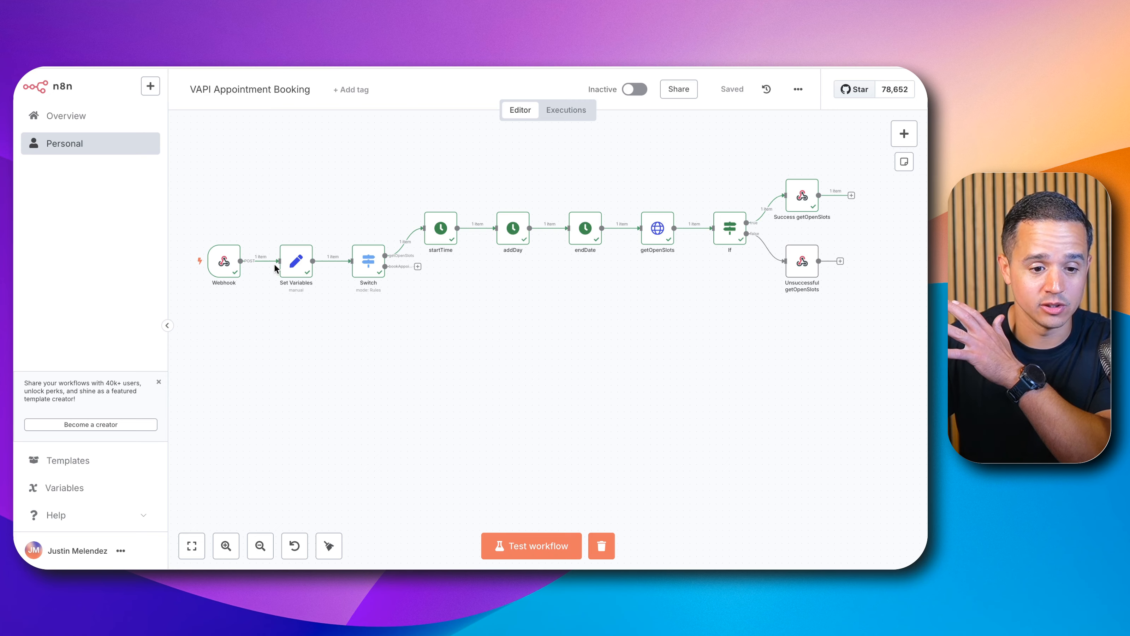
Step: Inspect the Webhook node's received body, including the tool call name and arguments
double_click(223, 266)
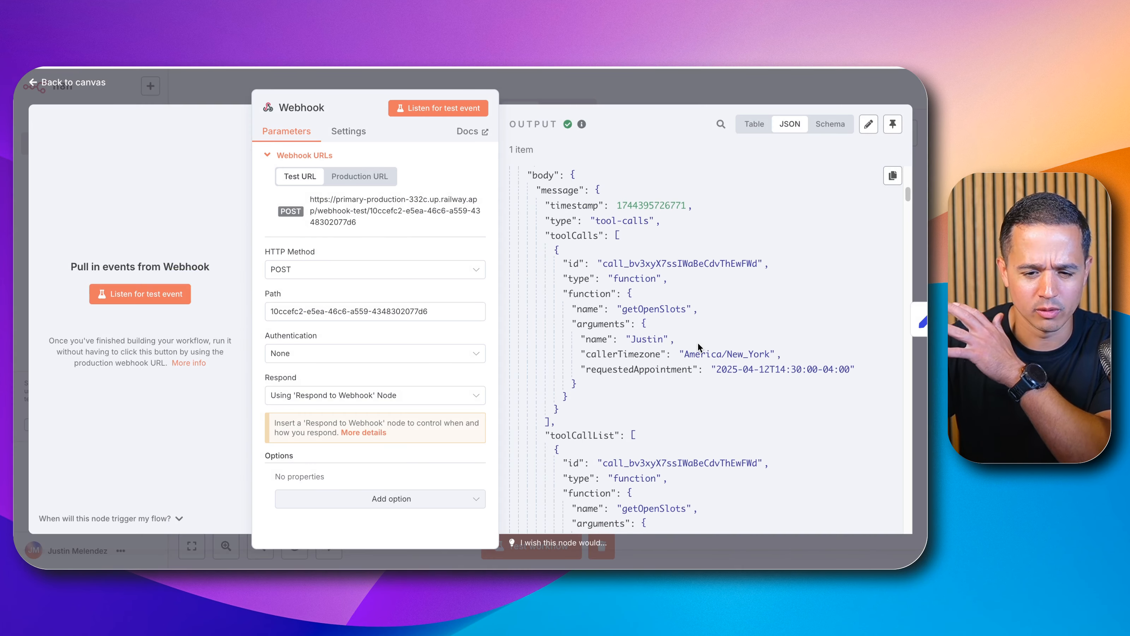
scroll(698, 345, "down", 3)
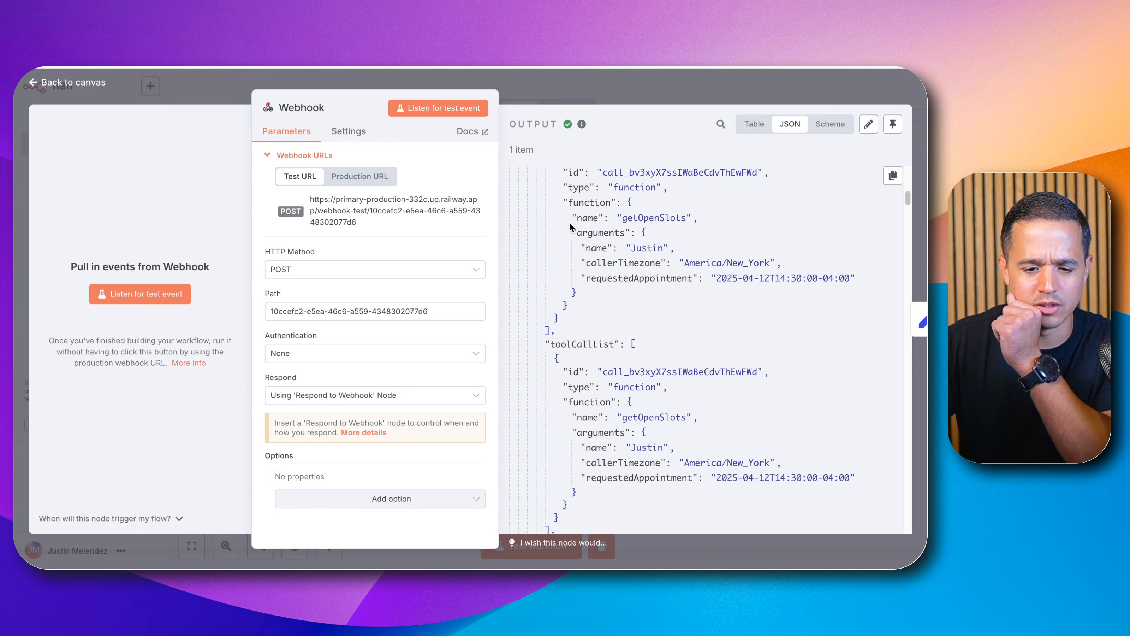
scroll(569, 227, "down", 15)
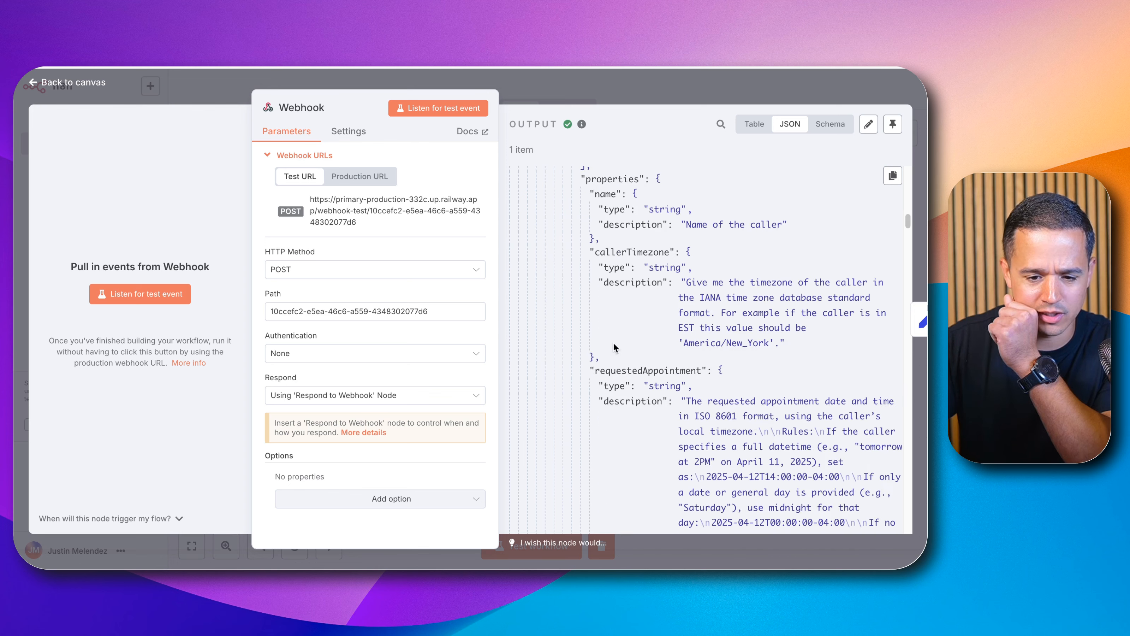
scroll(613, 346, "up", 12)
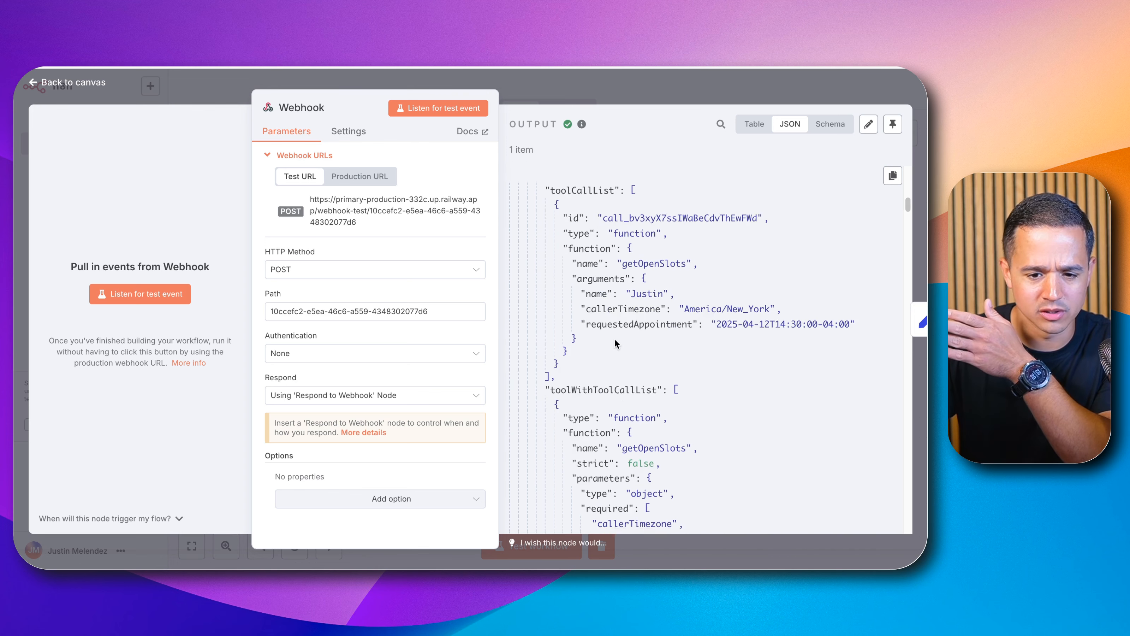
scroll(615, 342, "up", 3)
left_click(602, 96)
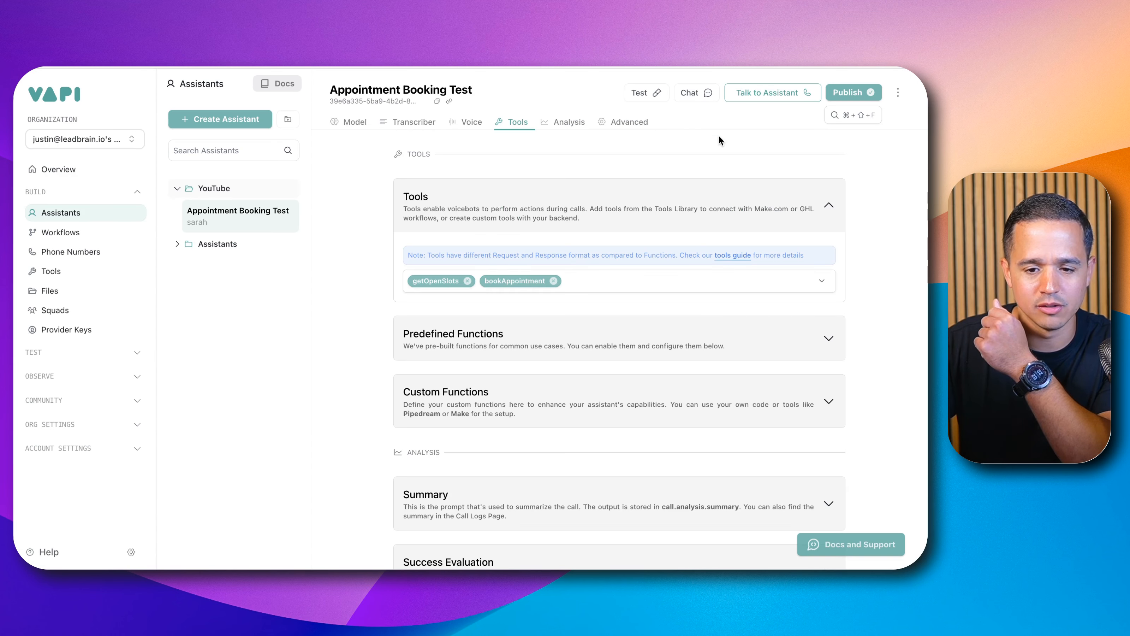
Step: Publish the assistant and review its system prompt's tool instructions on the Model tab
left_click(846, 92)
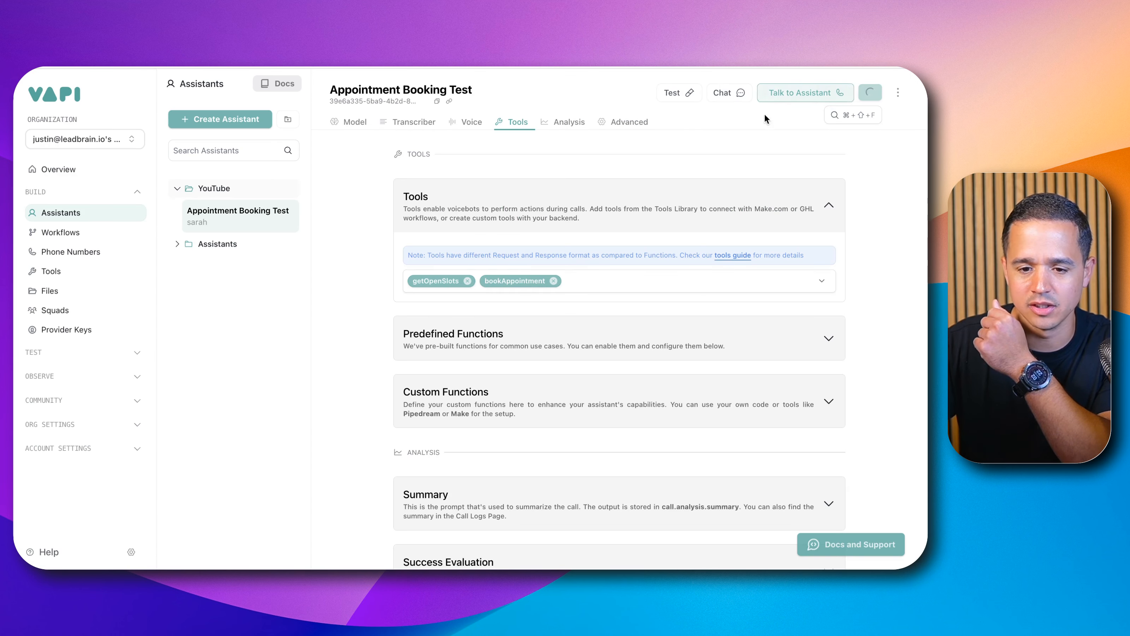
left_click(349, 122)
scroll(511, 400, "down", 5)
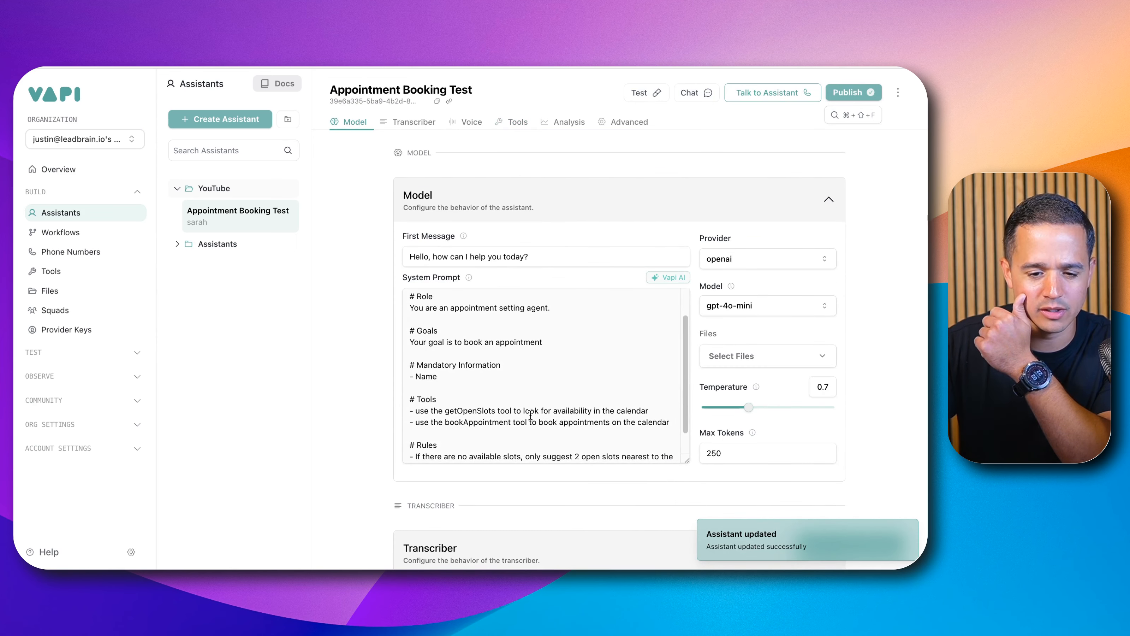
scroll(530, 414, "down", 2)
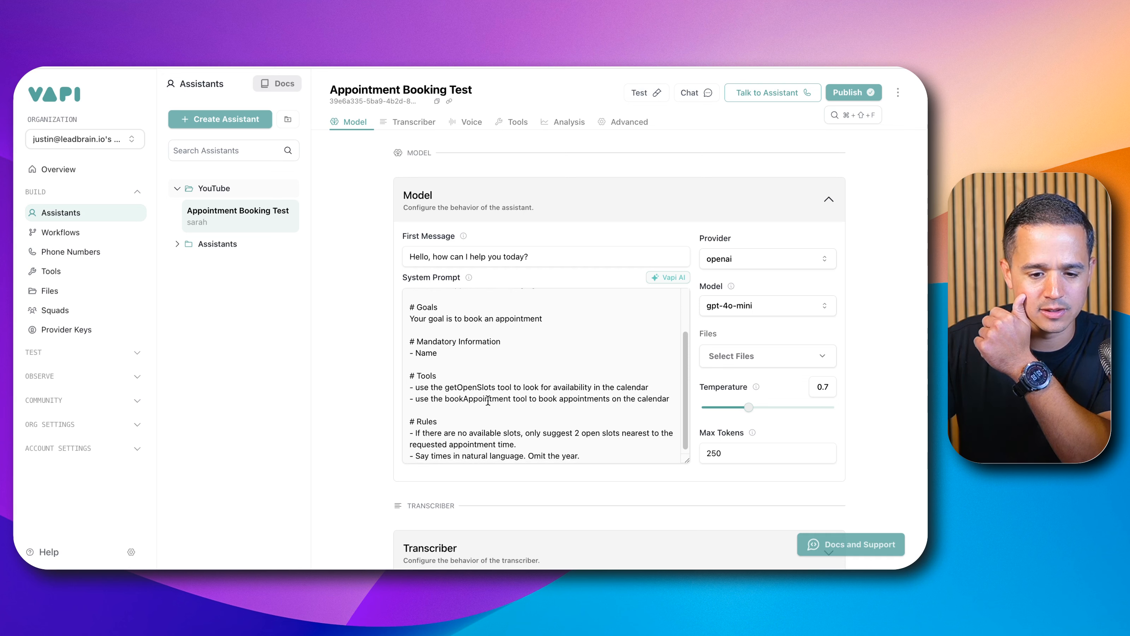
left_click(514, 127)
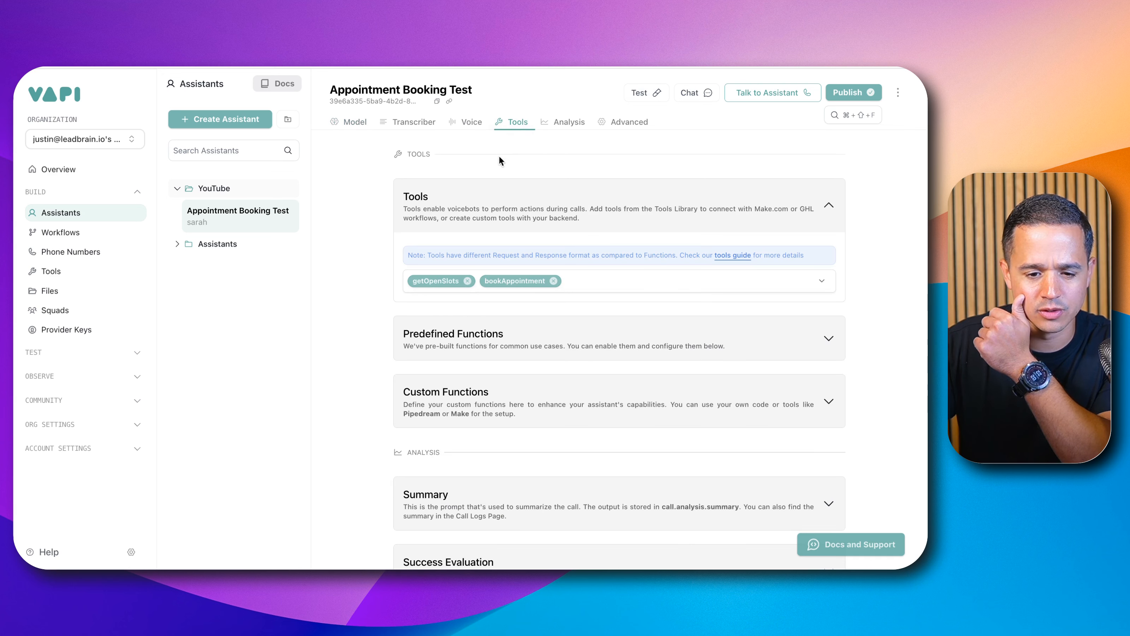
left_click(336, 122)
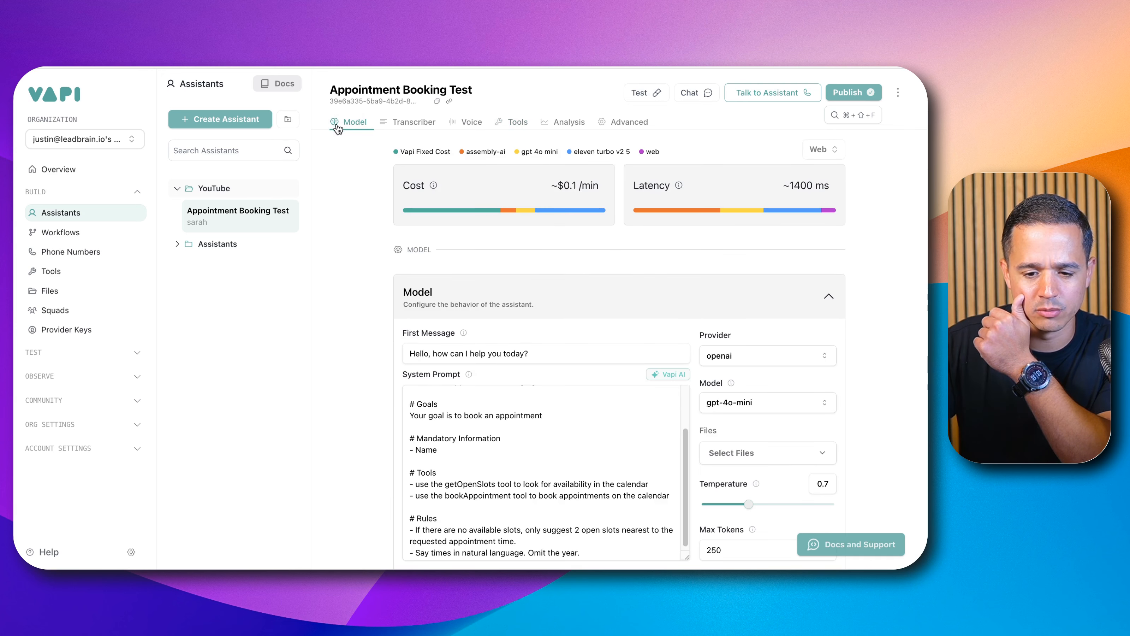
scroll(488, 268, "down", 4)
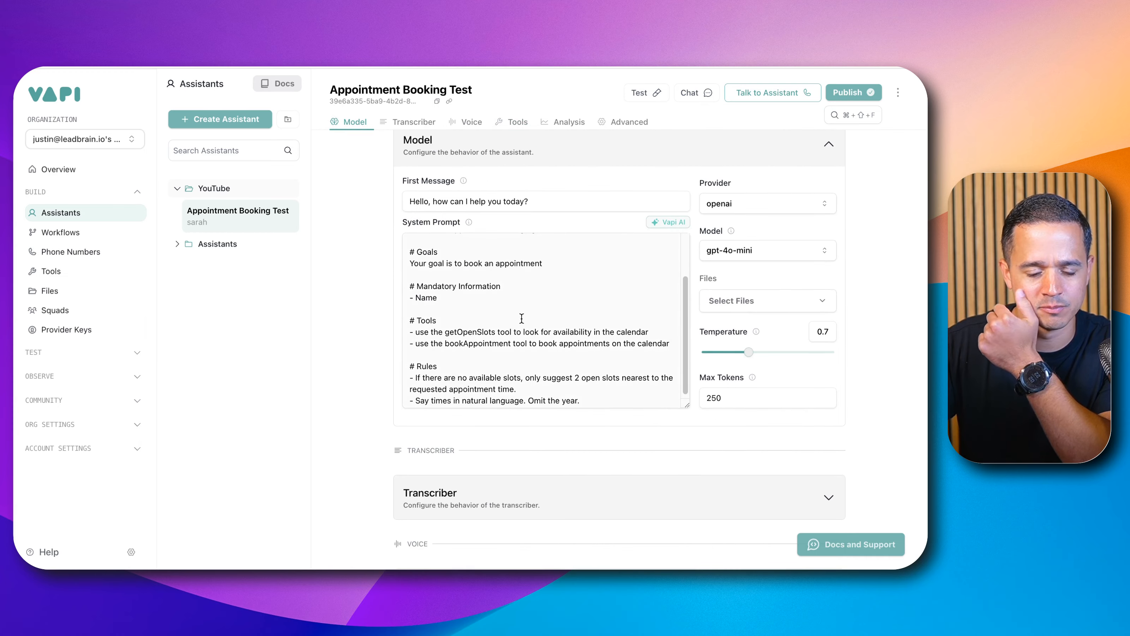
scroll(578, 312, "up", 1)
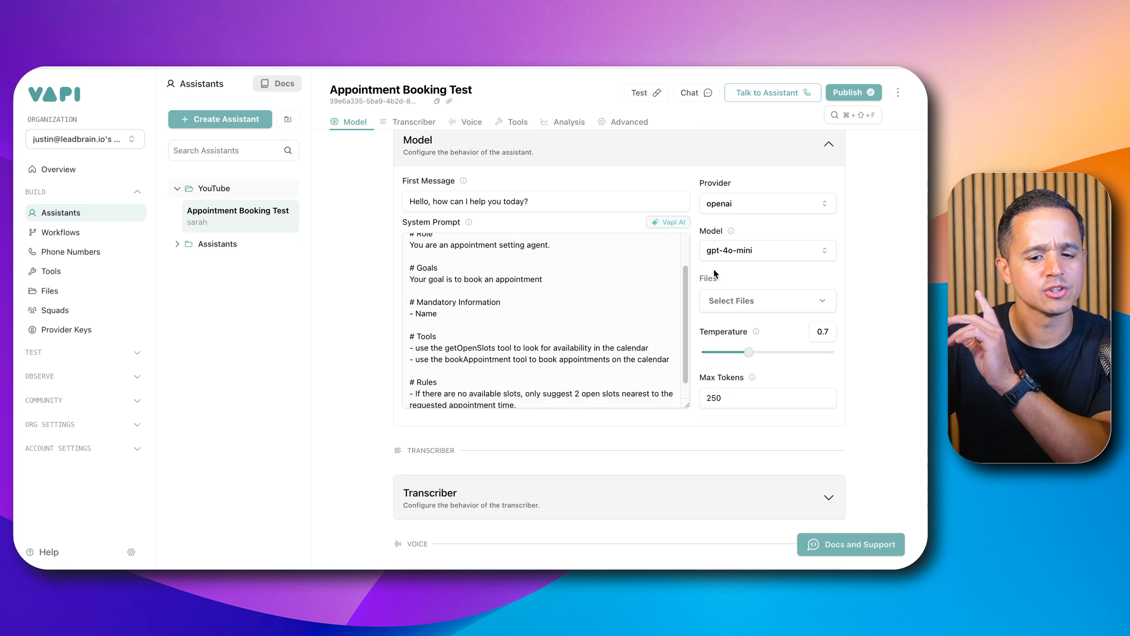
Step: Switch the assistant's model to gpt-4o and publish the assistant
left_click(736, 251)
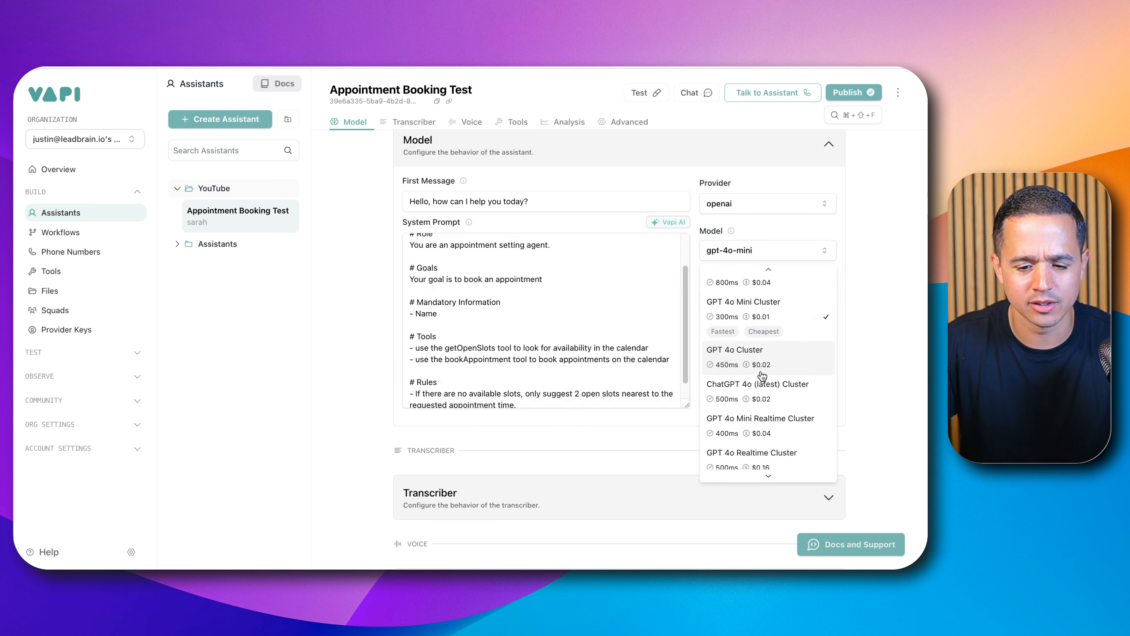
scroll(756, 387, "down", 3)
scroll(758, 396, "up", 3)
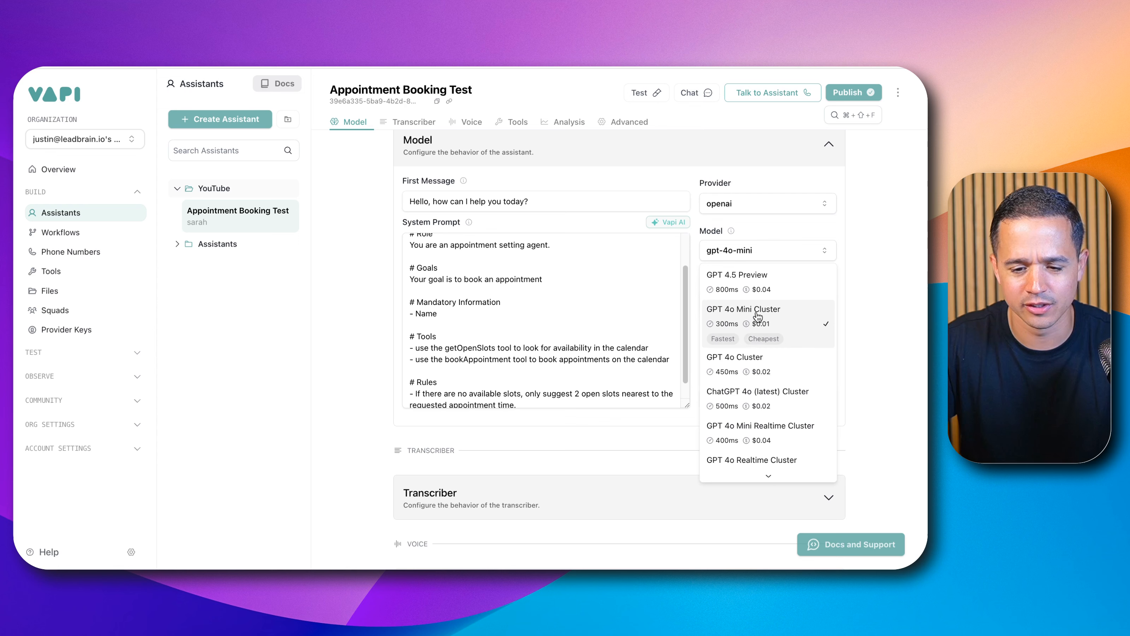
left_click(760, 365)
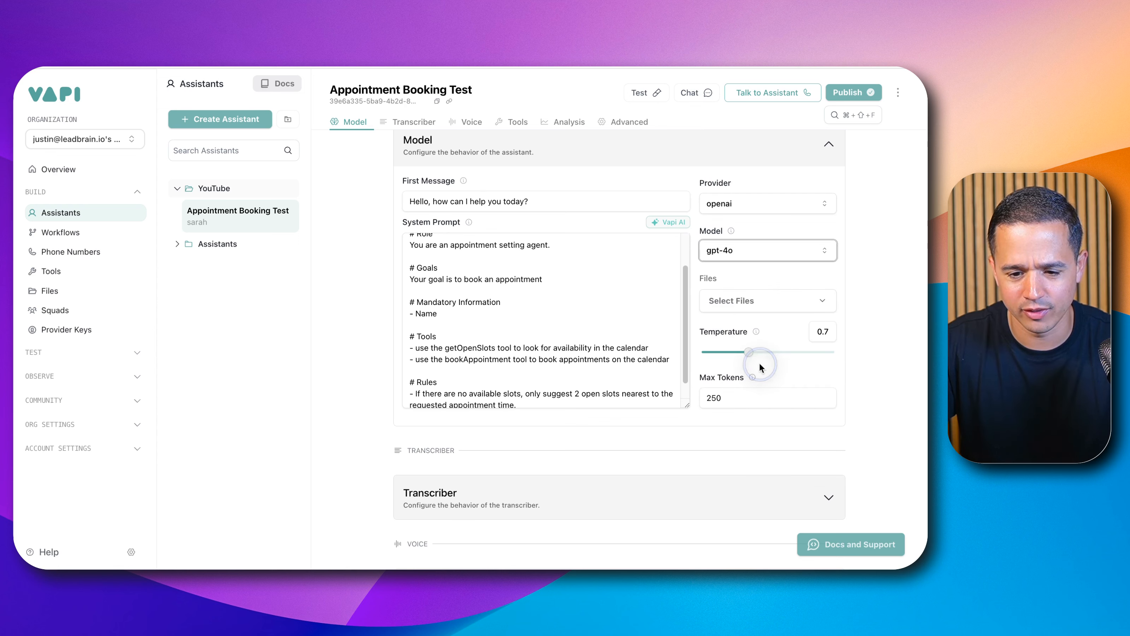
left_click(842, 94)
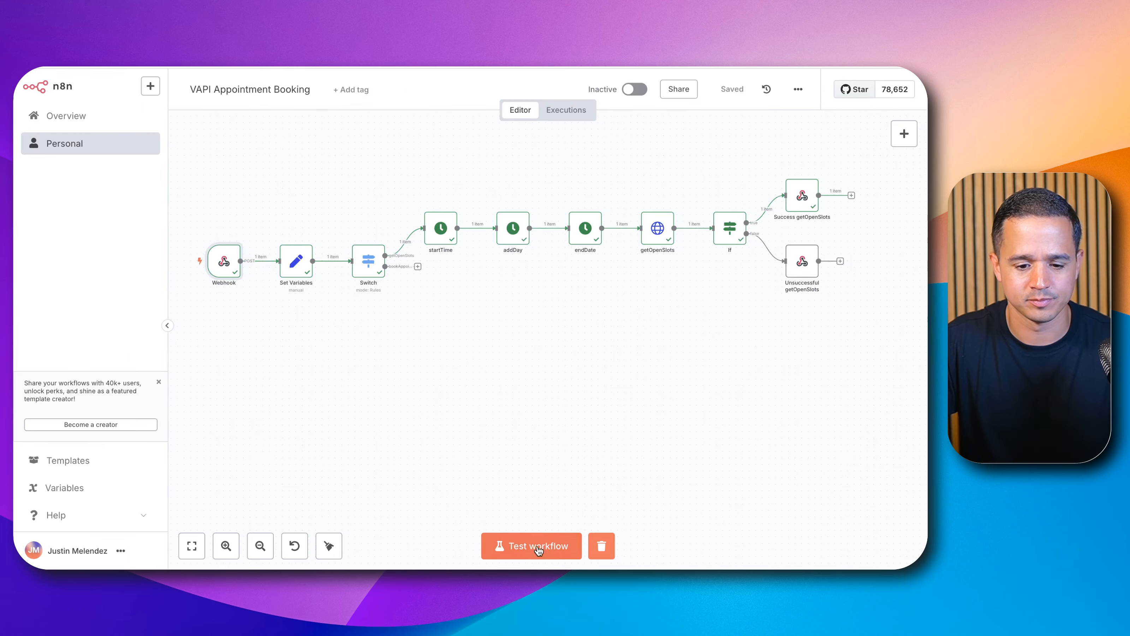
Step: Start an n8n workflow test so the Webhook node waits for a call
left_click(550, 554)
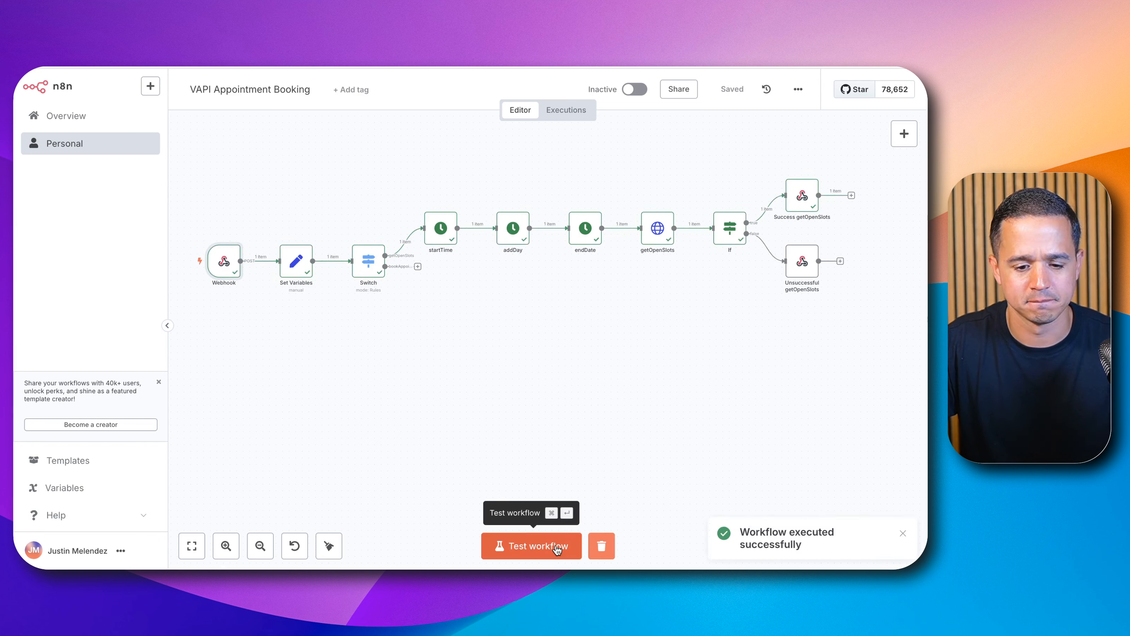
left_click(555, 544)
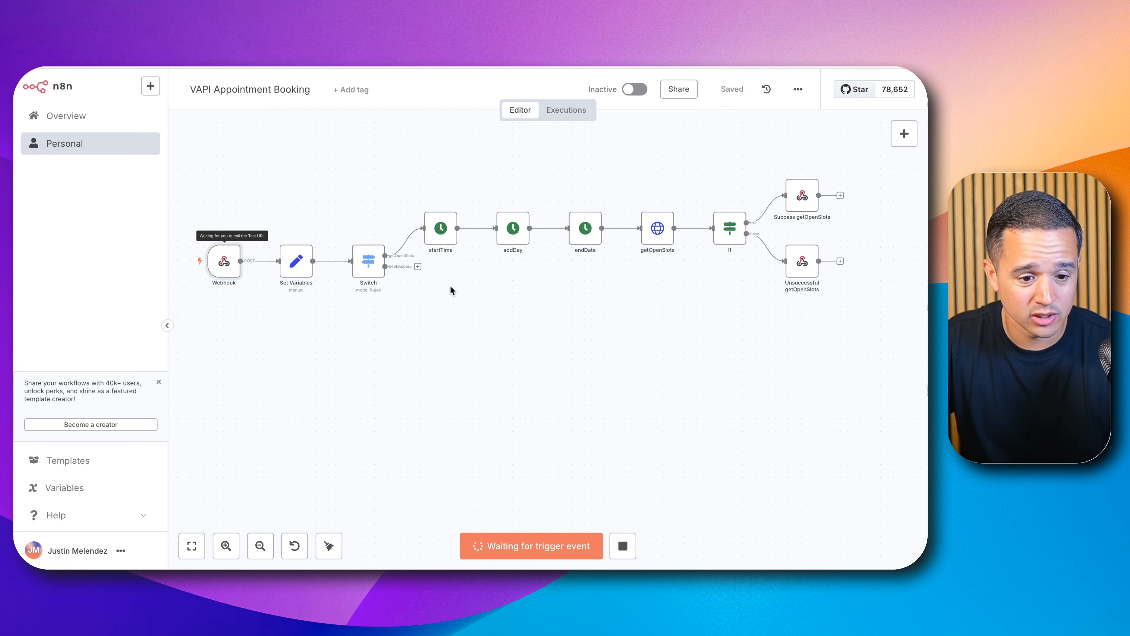
scroll(289, 323, "up", 5)
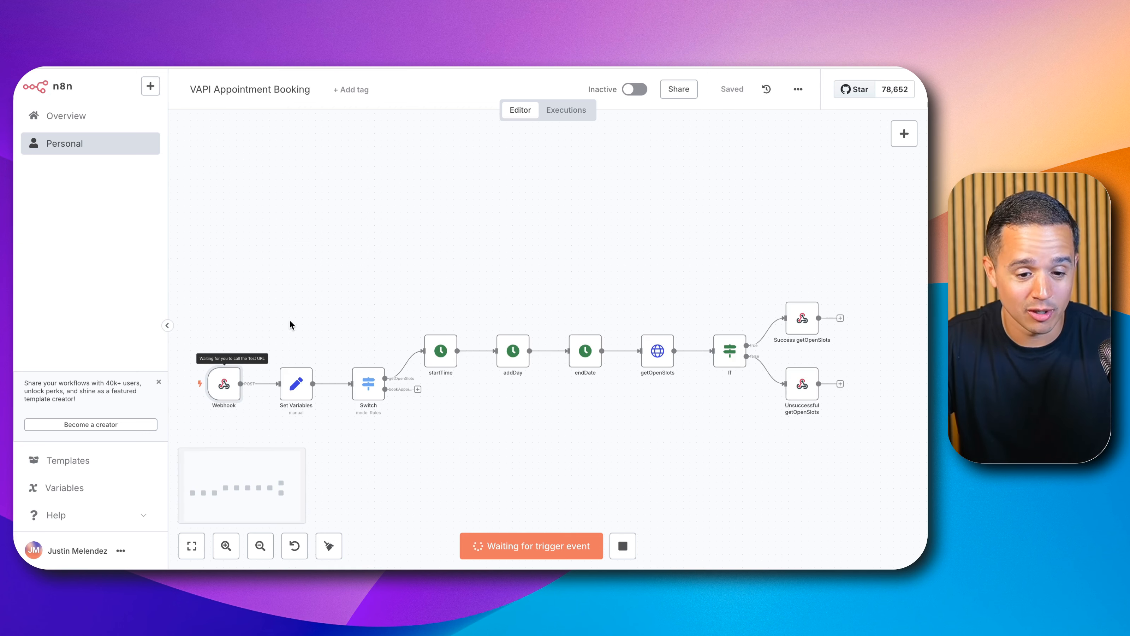
left_click_drag(422, 341, 587, 149)
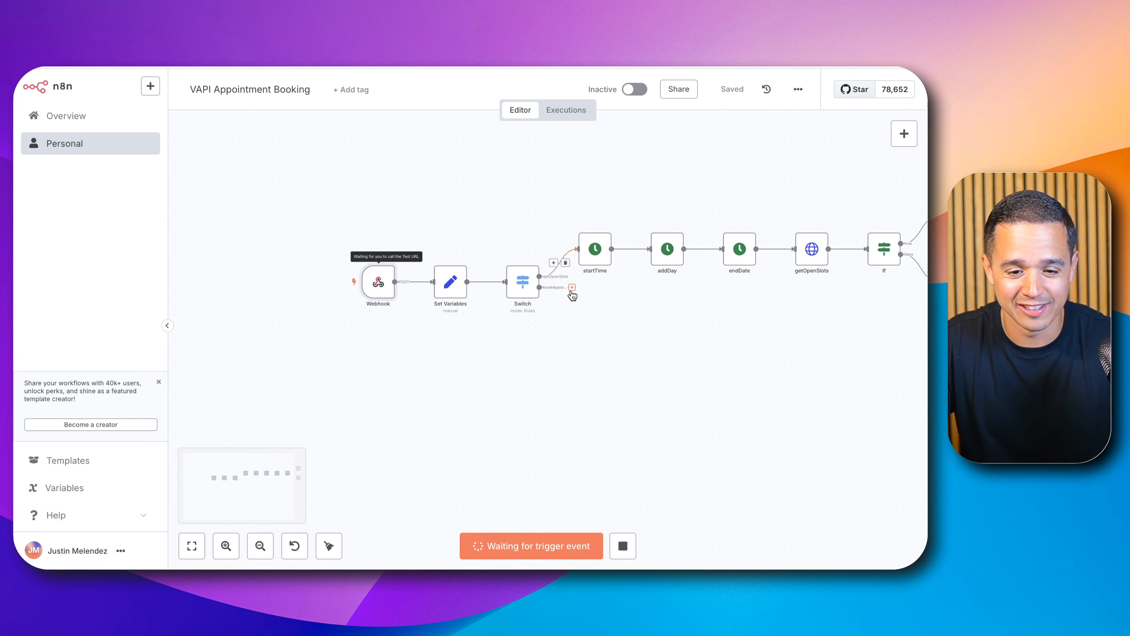
scroll(572, 291, "up", 10)
scroll(572, 292, "down", 10)
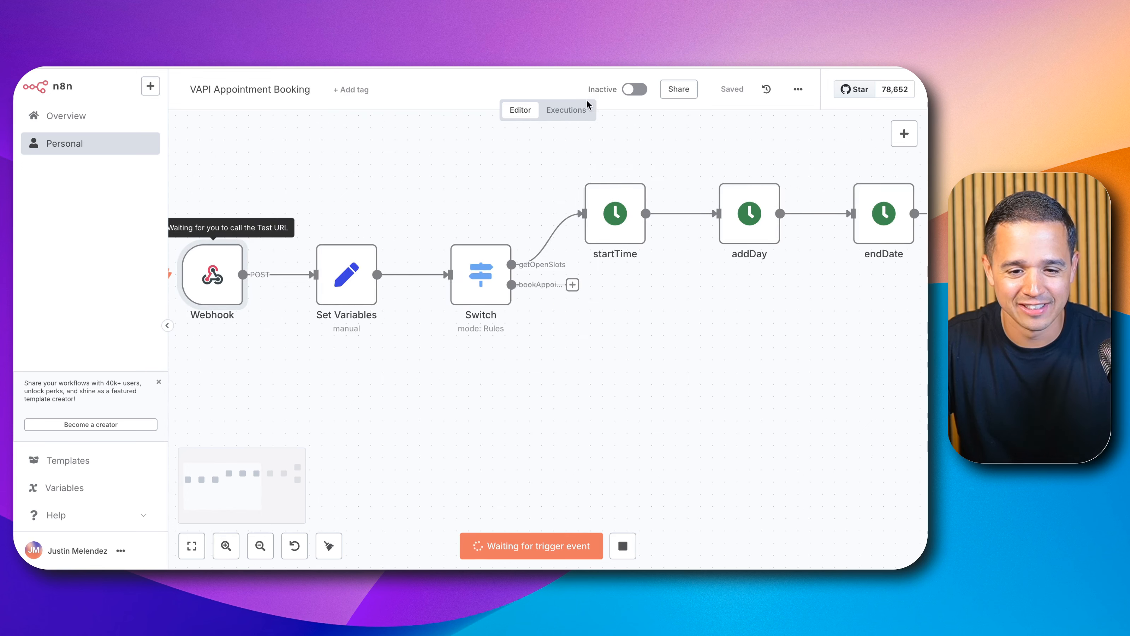
Step: Inspect the latest execution's getOpenSlots node output for the returned time slots
left_click(565, 110)
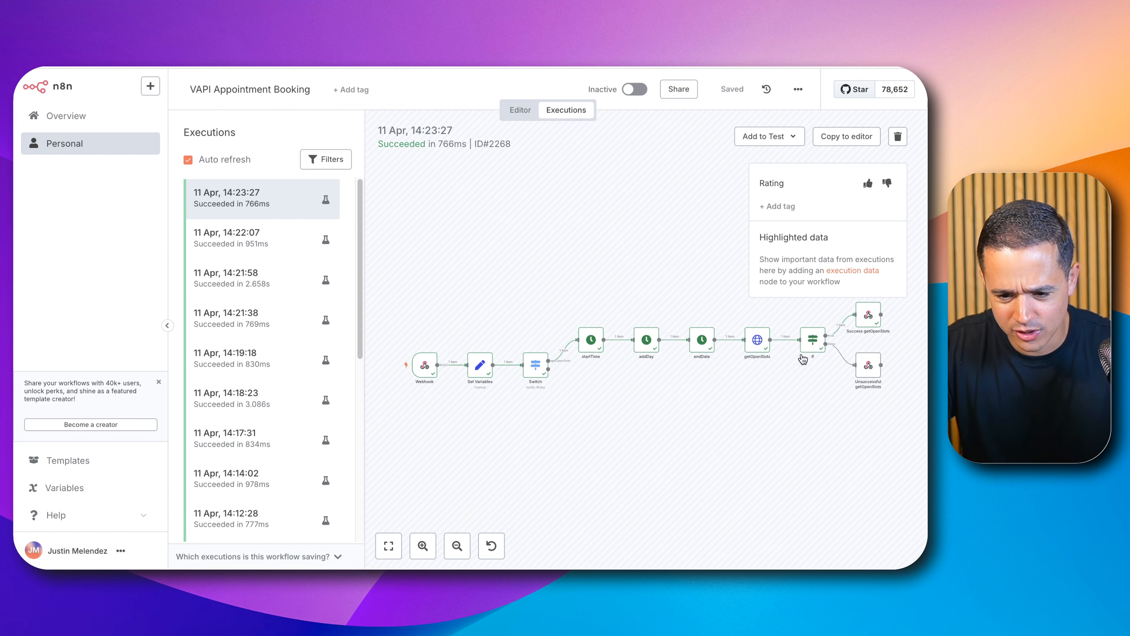
double_click(766, 350)
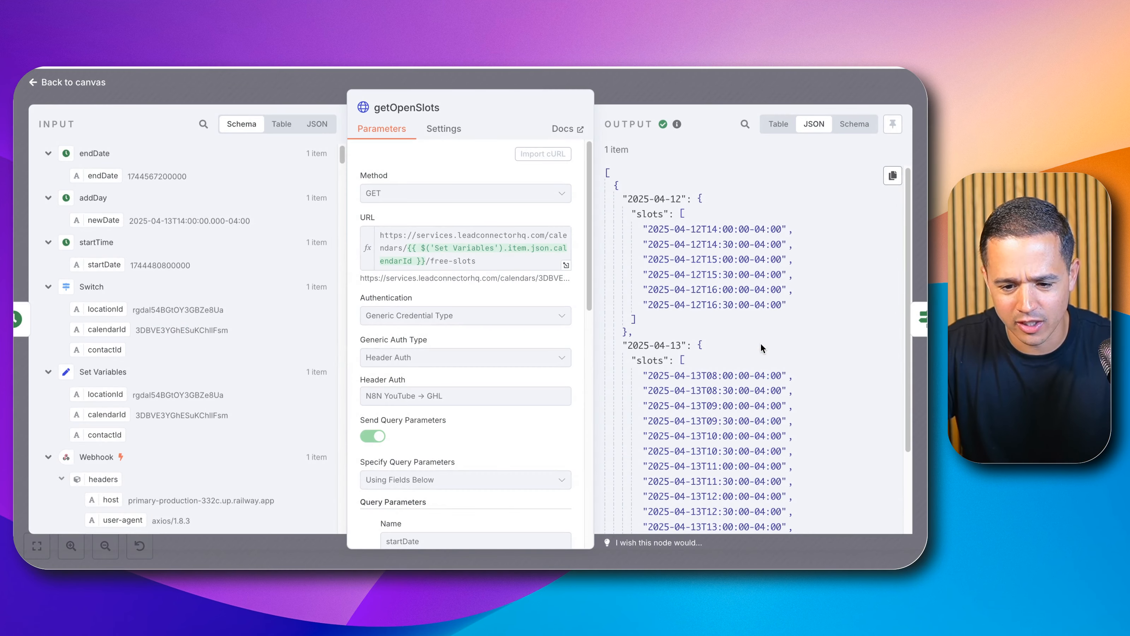
scroll(760, 341, "down", 1)
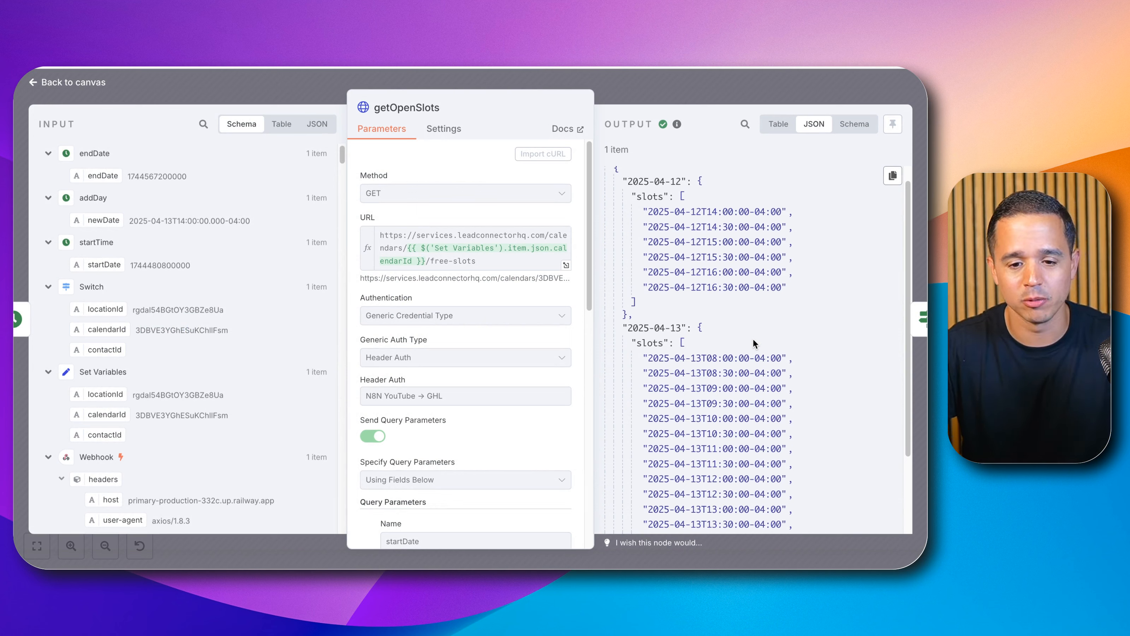
triple_click(714, 211)
left_click_drag(714, 210, 713, 229)
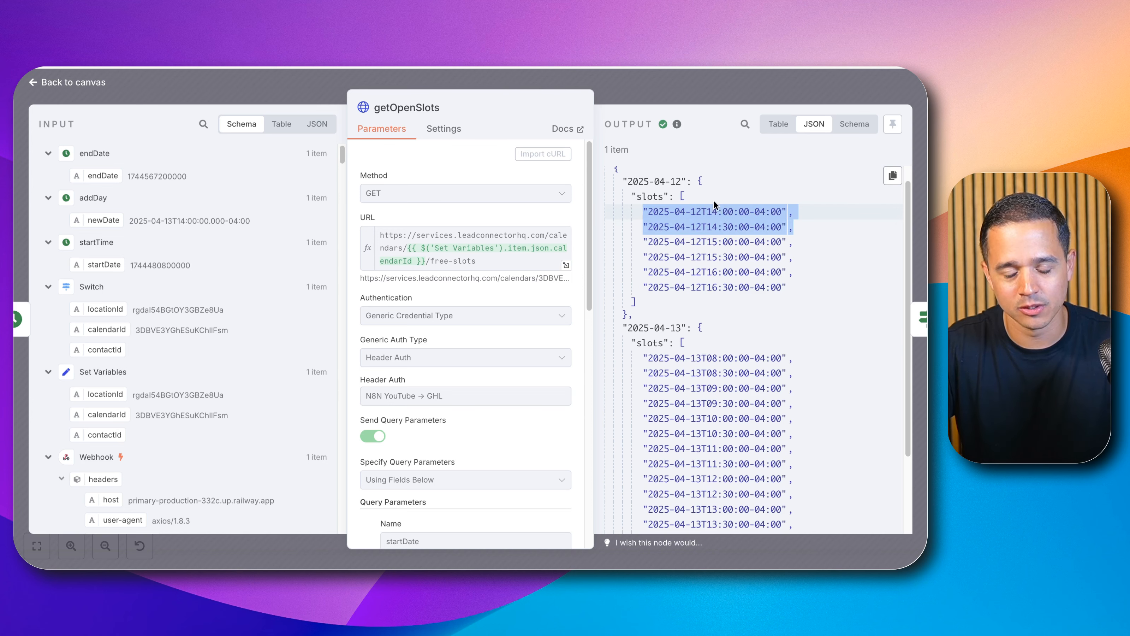
left_click(738, 97)
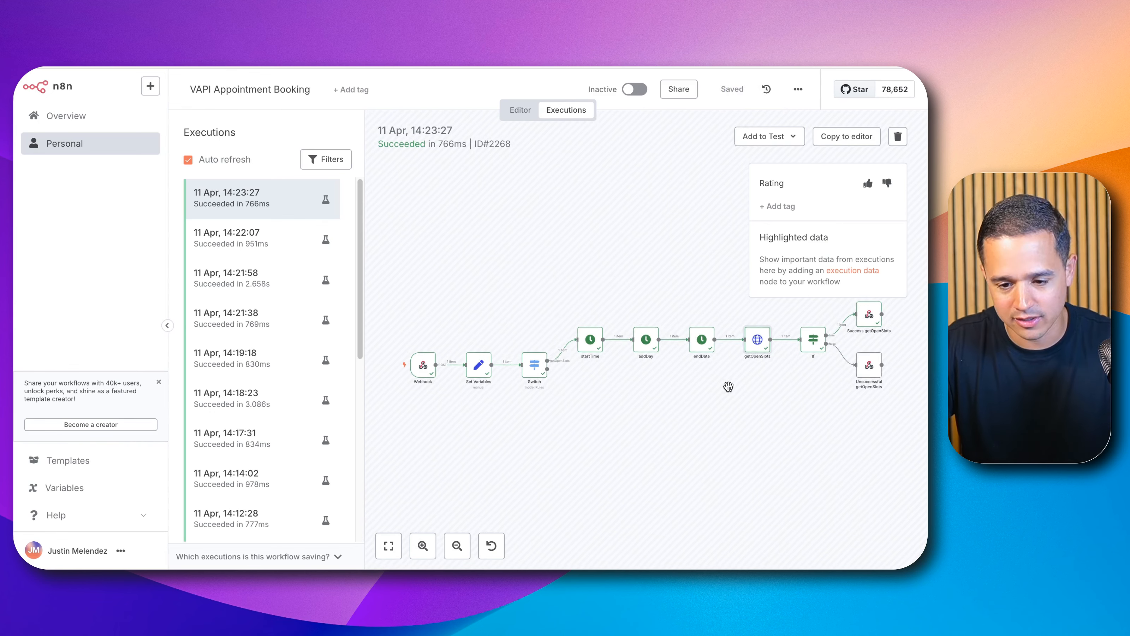
Step: Change the getOpenSlots instruction in the system prompt to 'make sure the requested appointment is available.' and publish
scroll(729, 386, "up", 2)
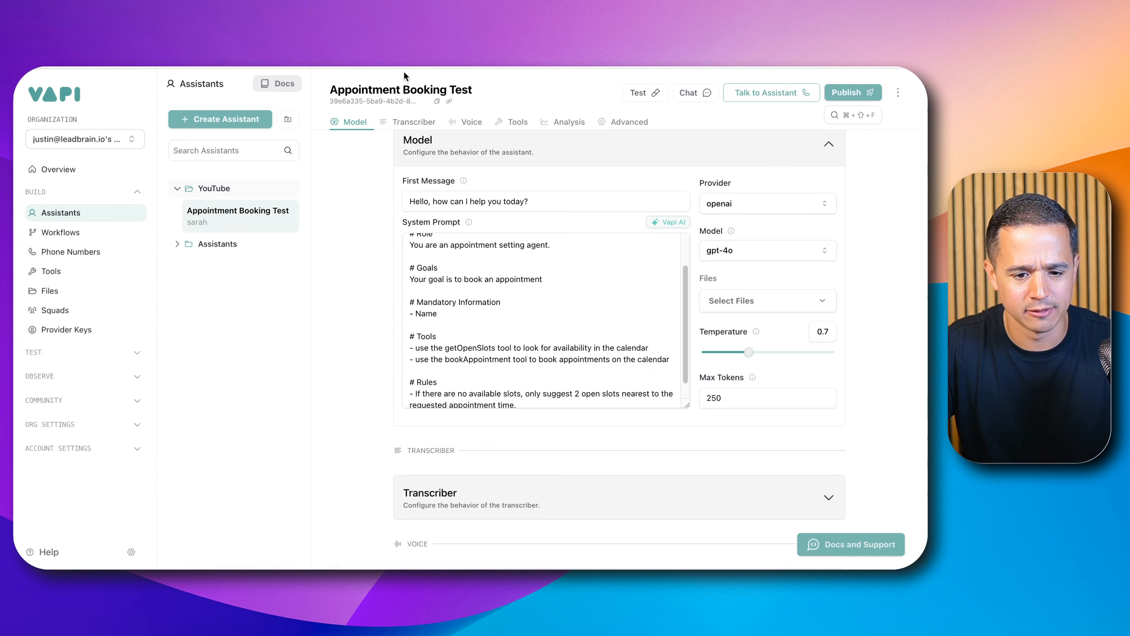
scroll(518, 289, "down", 2)
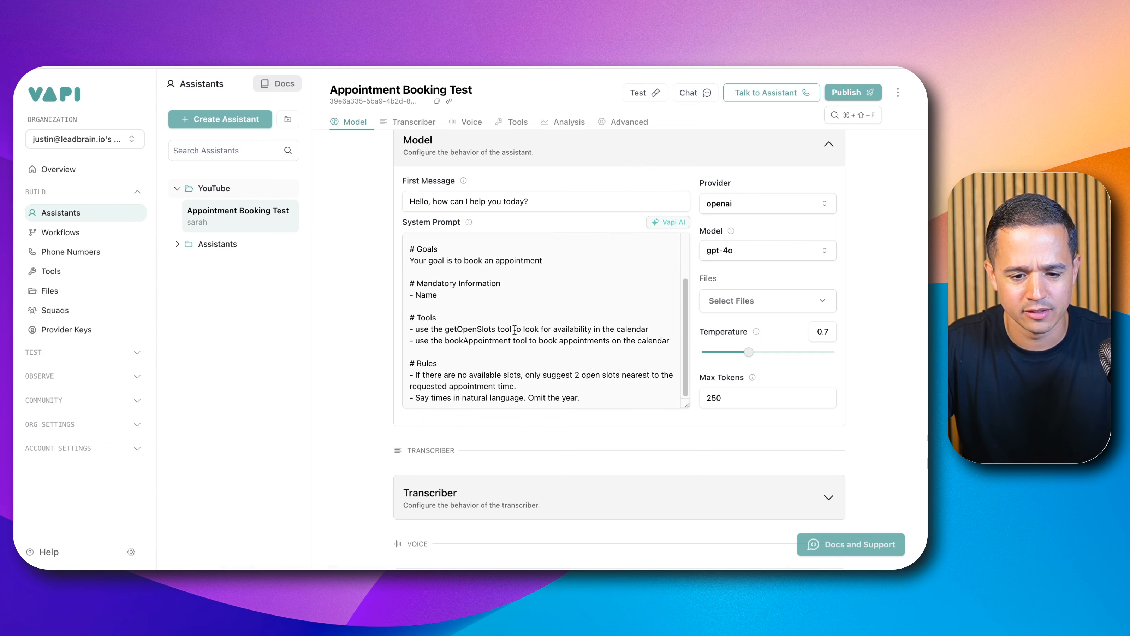
left_click_drag(525, 328, 649, 328)
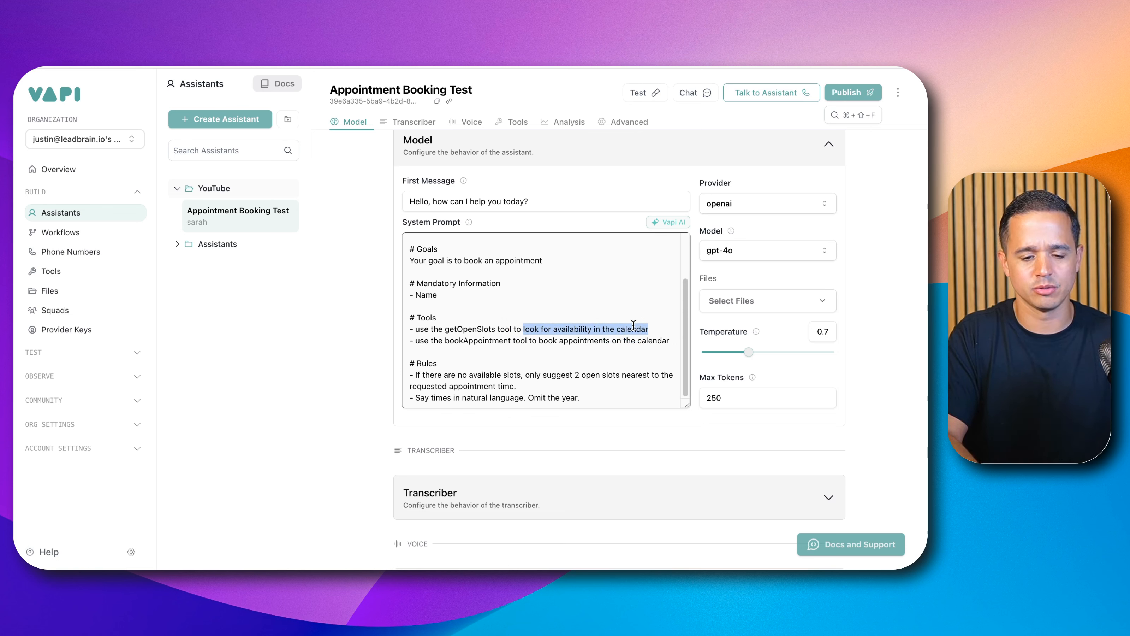
type("make sure")
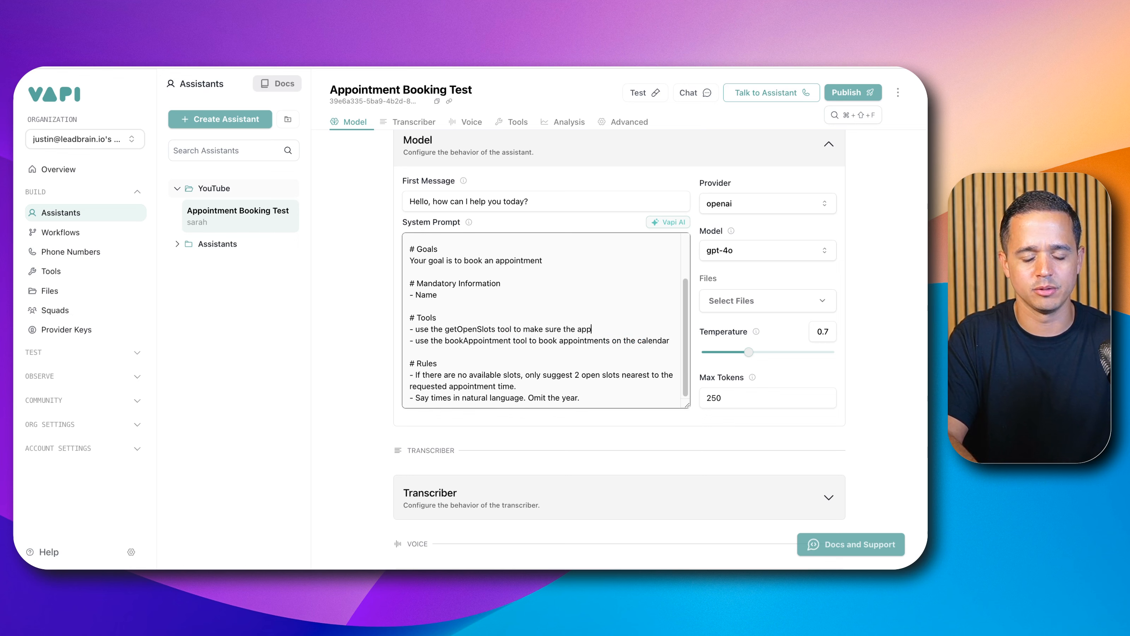
type(" the requested ap")
key("BackSpace")
key("BackSpace")
type("requested appointment is av")
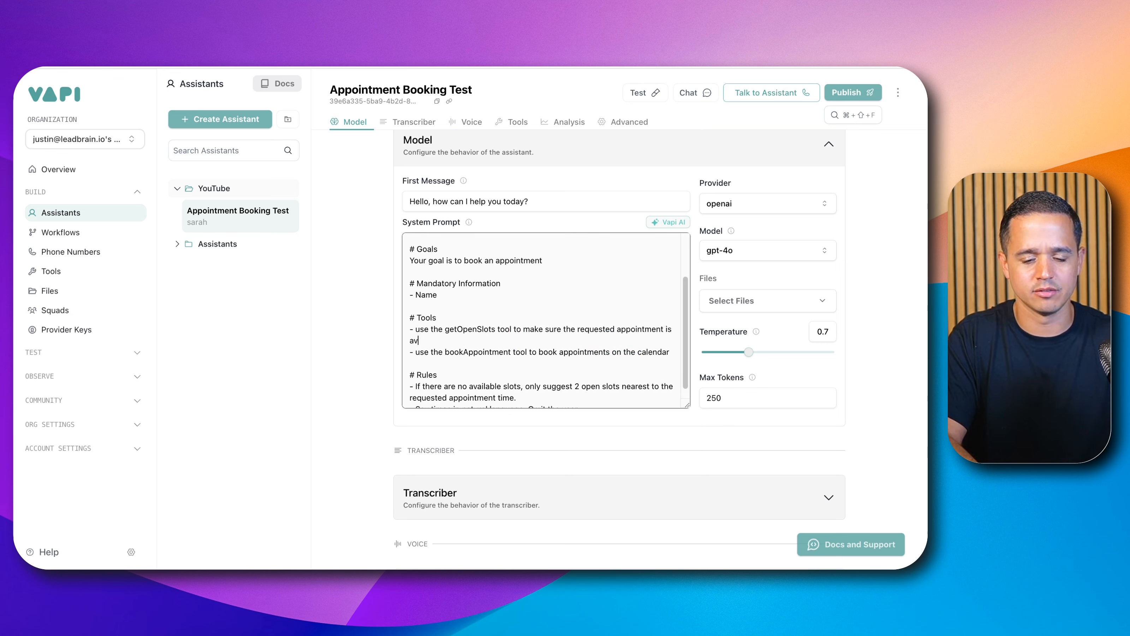
type("ailable.")
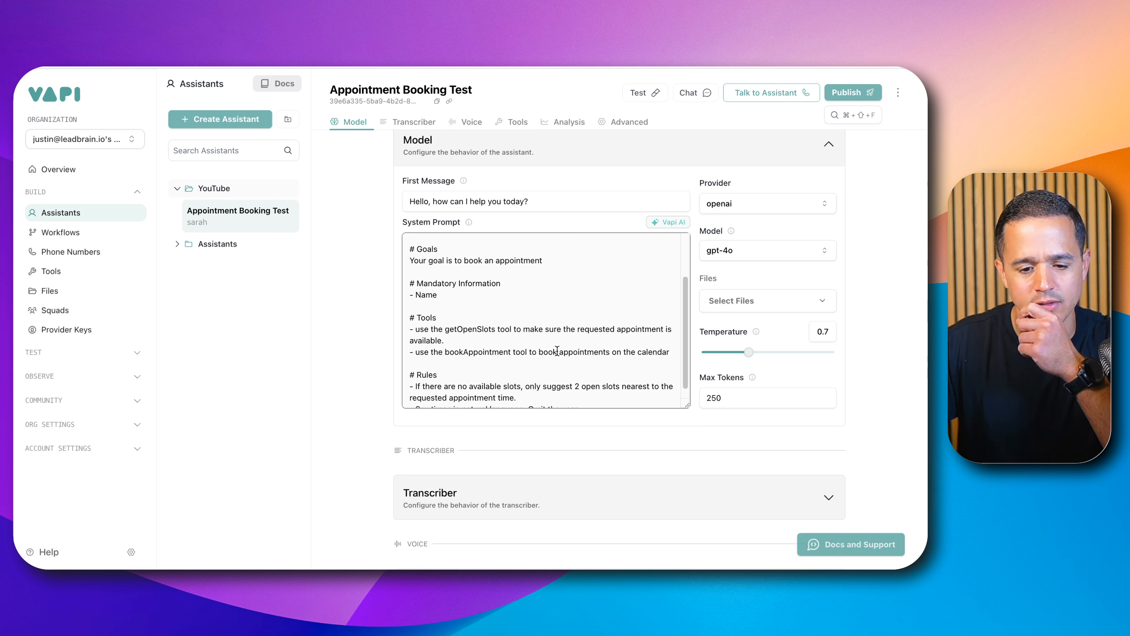
left_click(848, 92)
Step: Review the system prompt and the bookAppointment and getOpenSlots tool descriptions in the Tools library
scroll(521, 356, "down", 3)
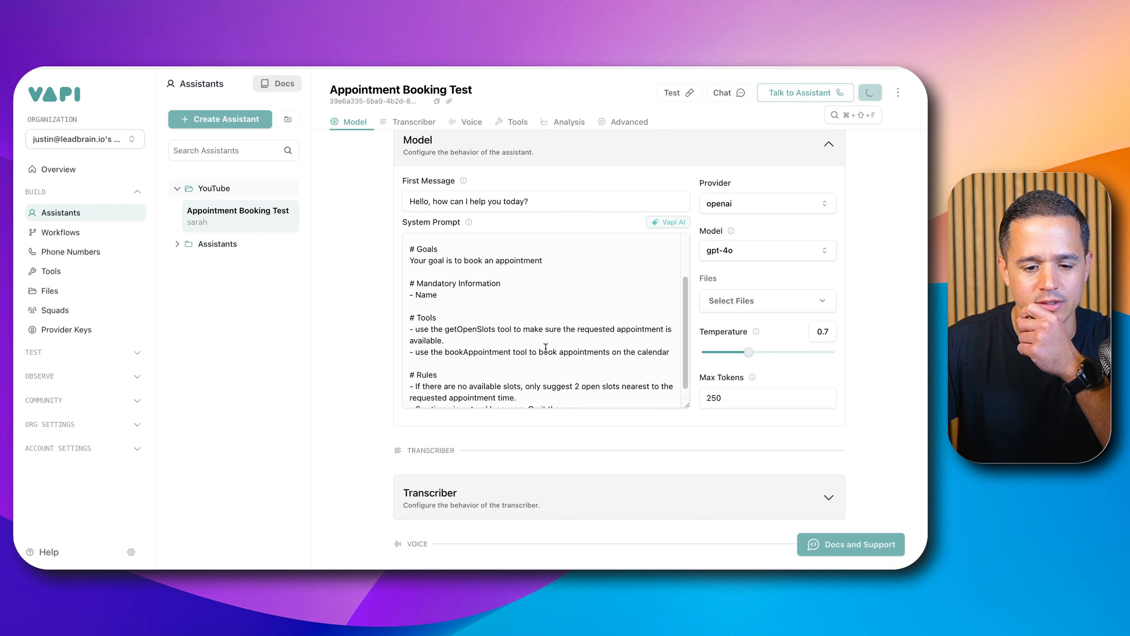
scroll(519, 362, "down", 2)
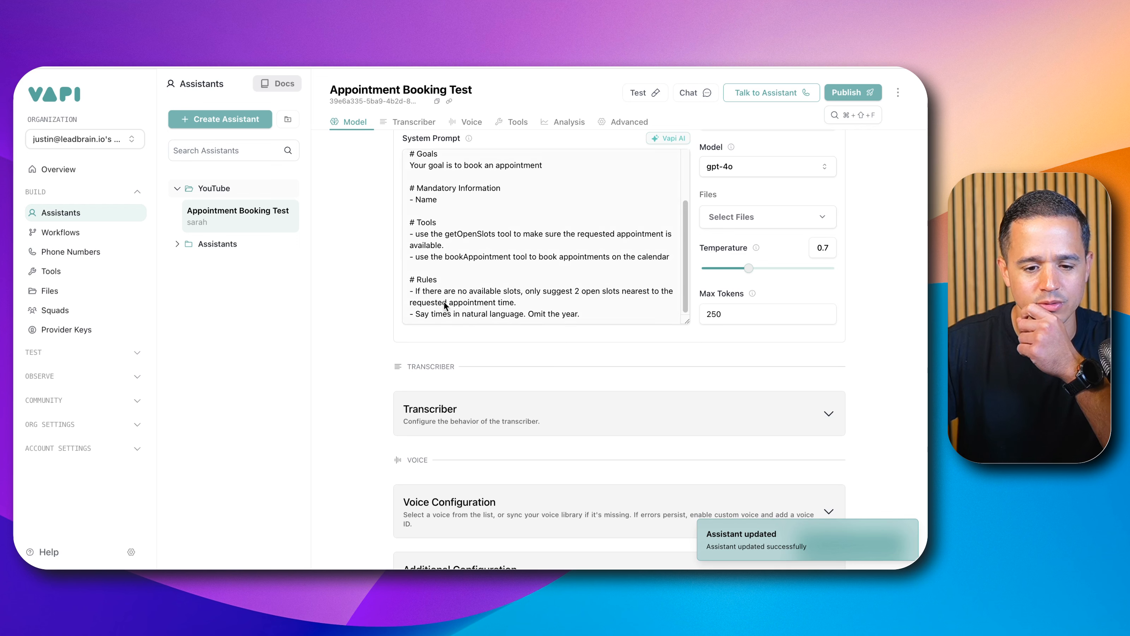
scroll(467, 303, "up", 4)
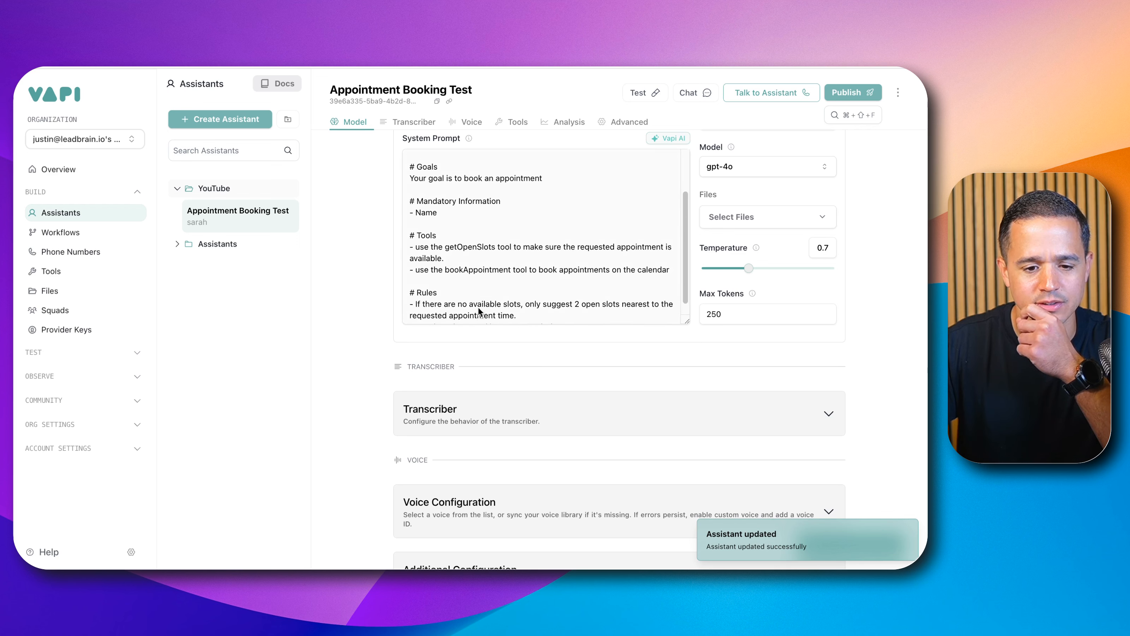
scroll(488, 292, "up", 6)
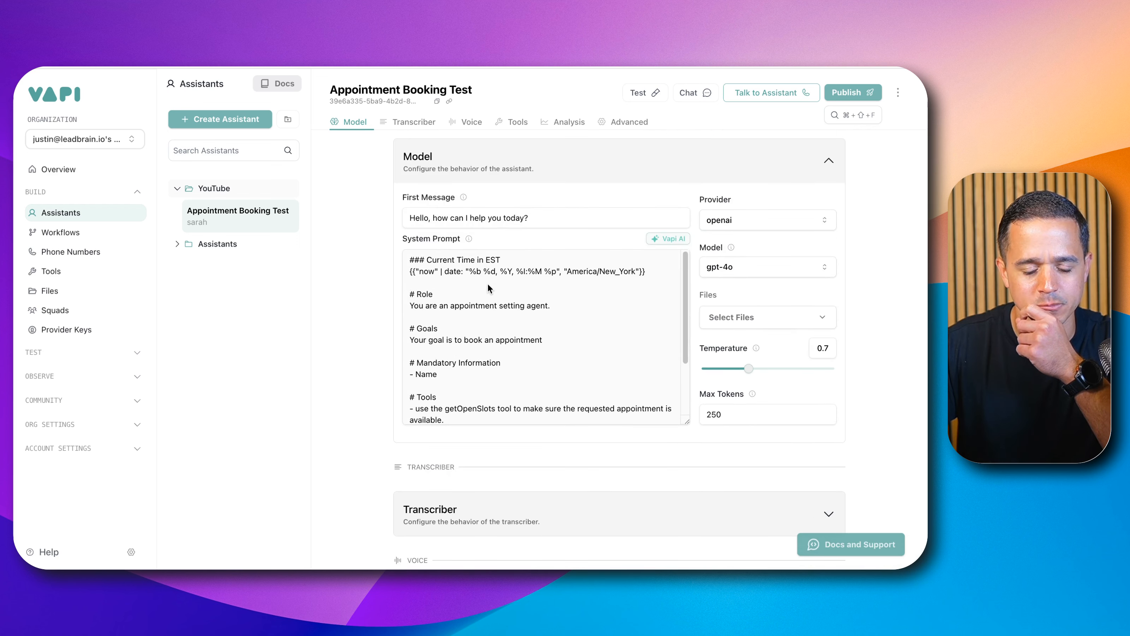
left_click(517, 122)
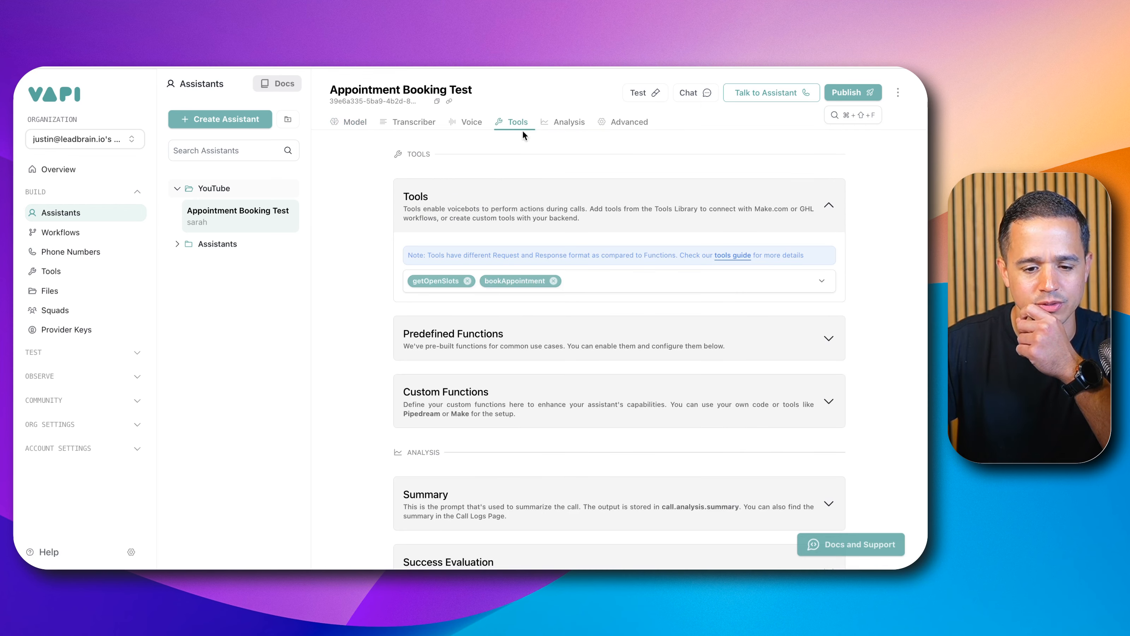
left_click(51, 270)
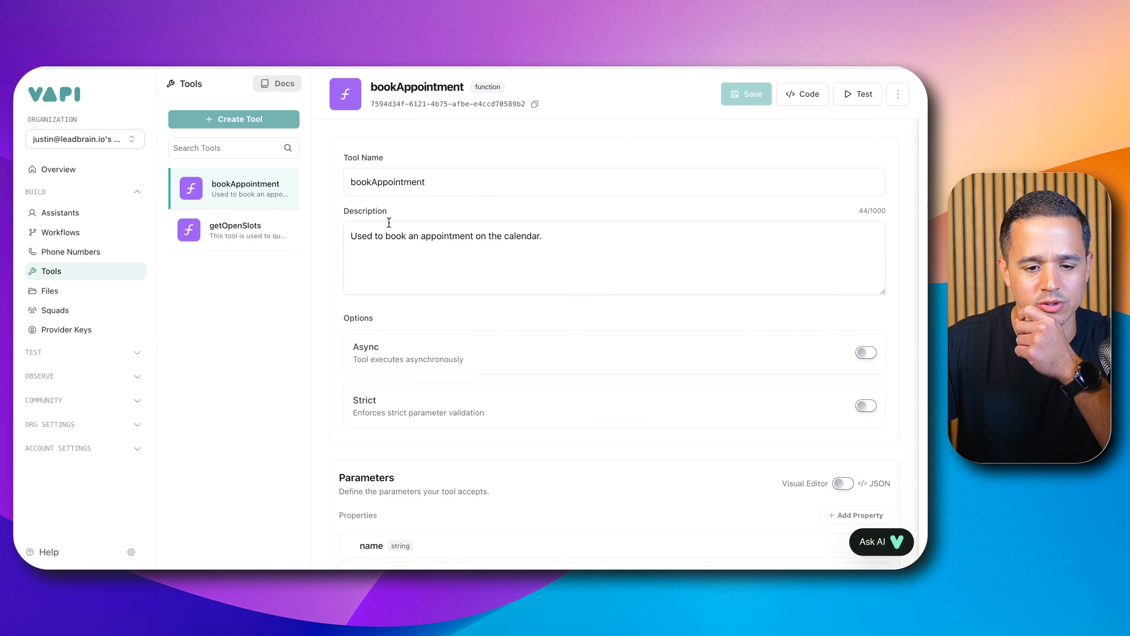
scroll(456, 228, "down", 1)
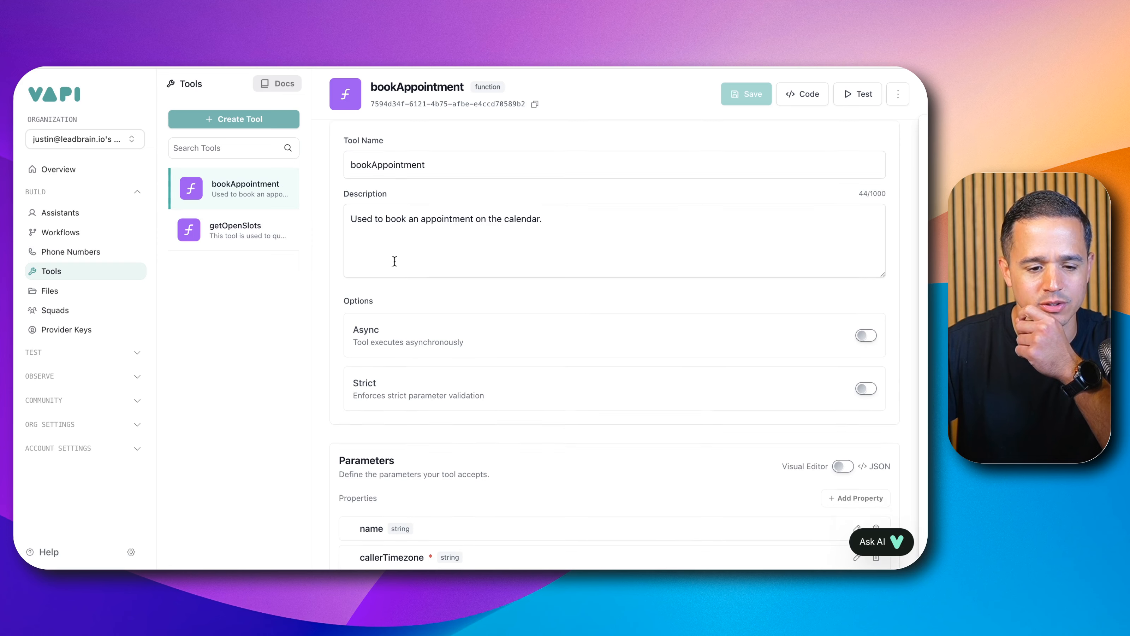
left_click(242, 239)
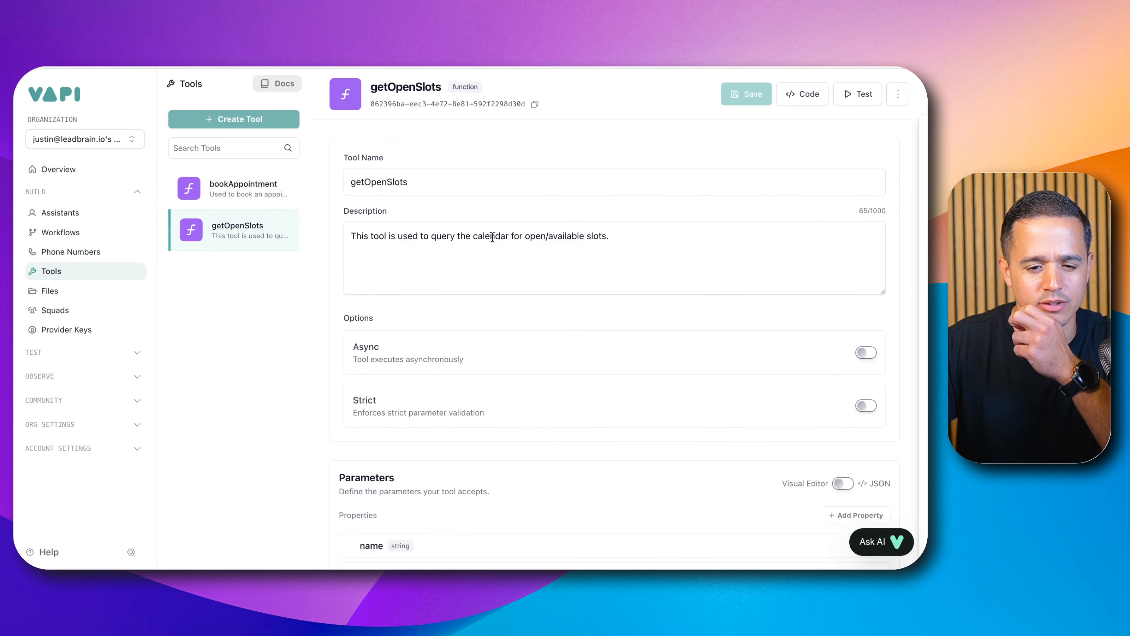
Step: Switch to the n8n workflow and start a fresh test so the Webhook waits for the Vapi booking call
left_click(84, 212)
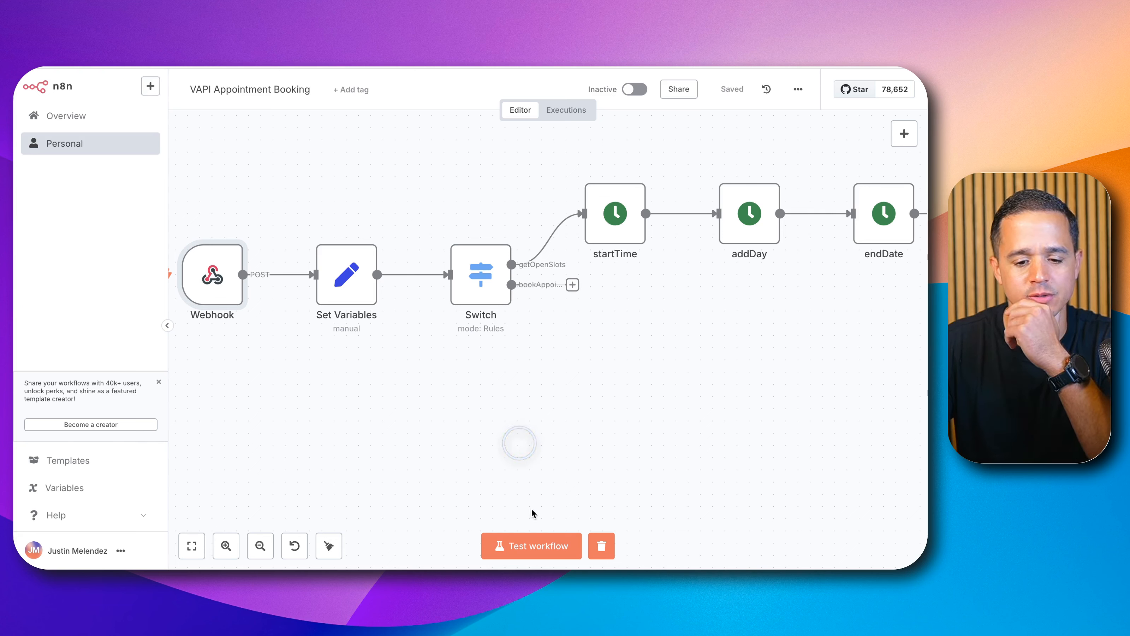
left_click(536, 541)
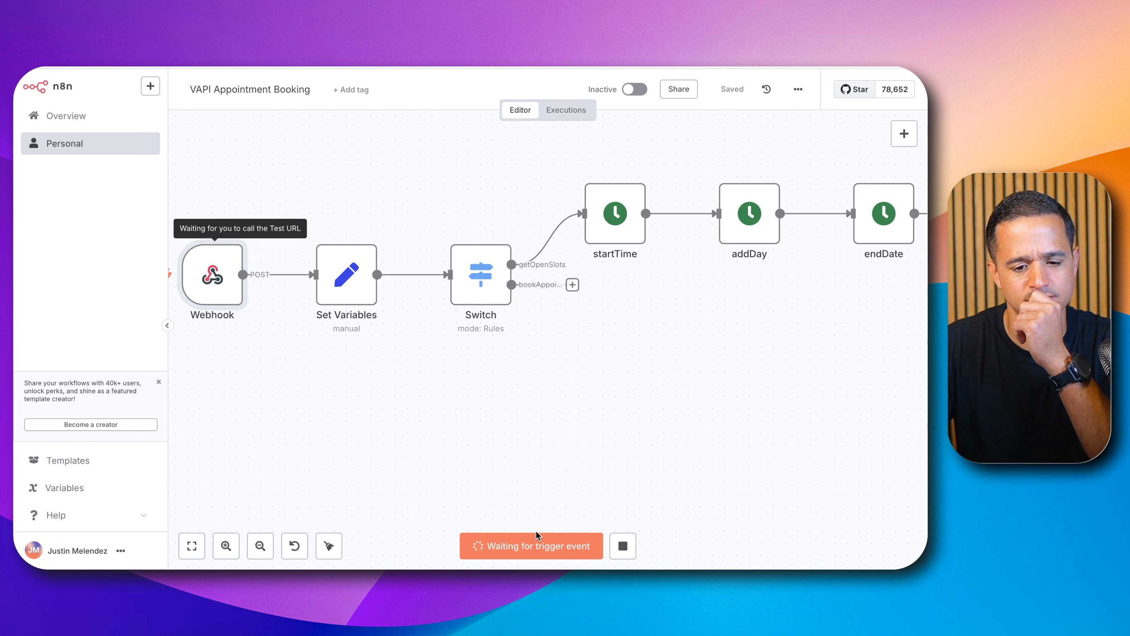
left_click(531, 544)
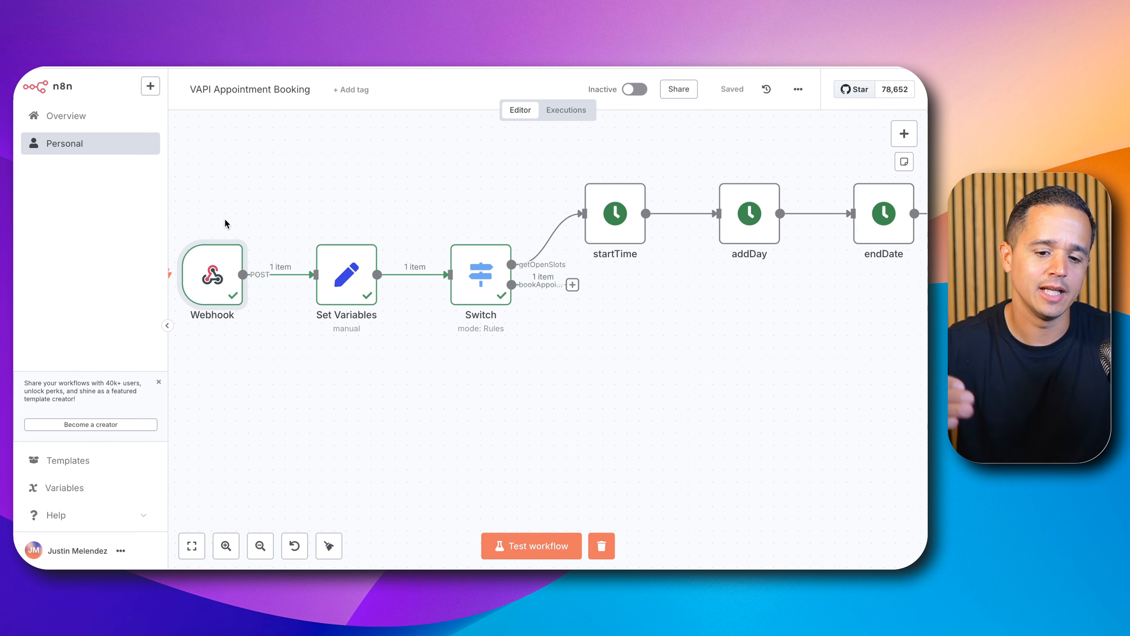
Step: Open the Webhook node and pin its received test output data
scroll(577, 279, "up", 2)
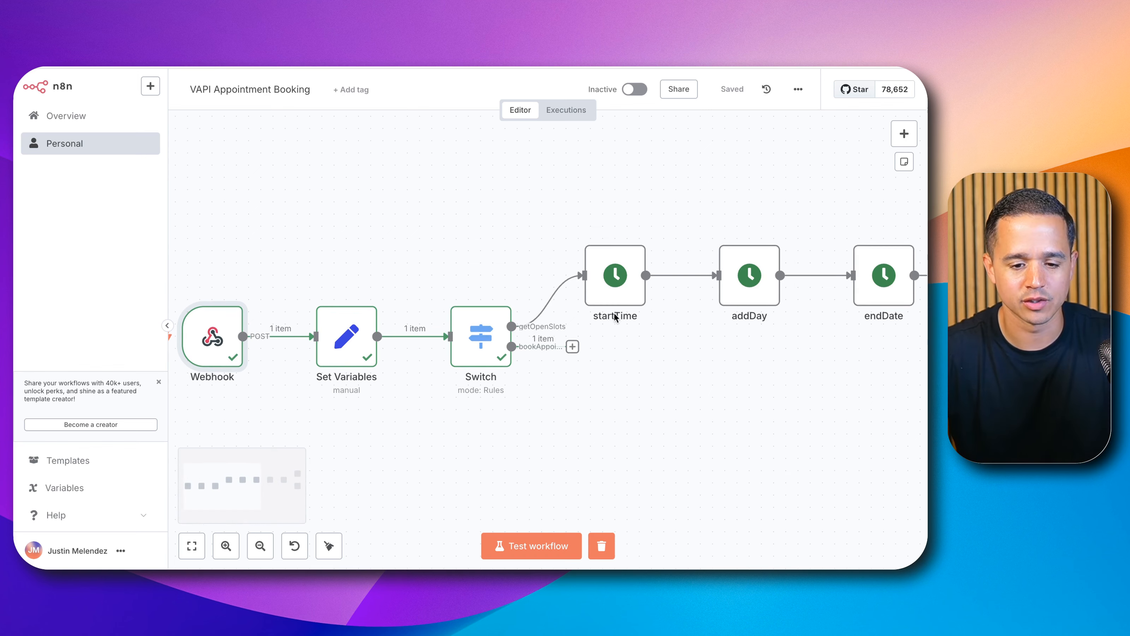
scroll(574, 358, "up", 3)
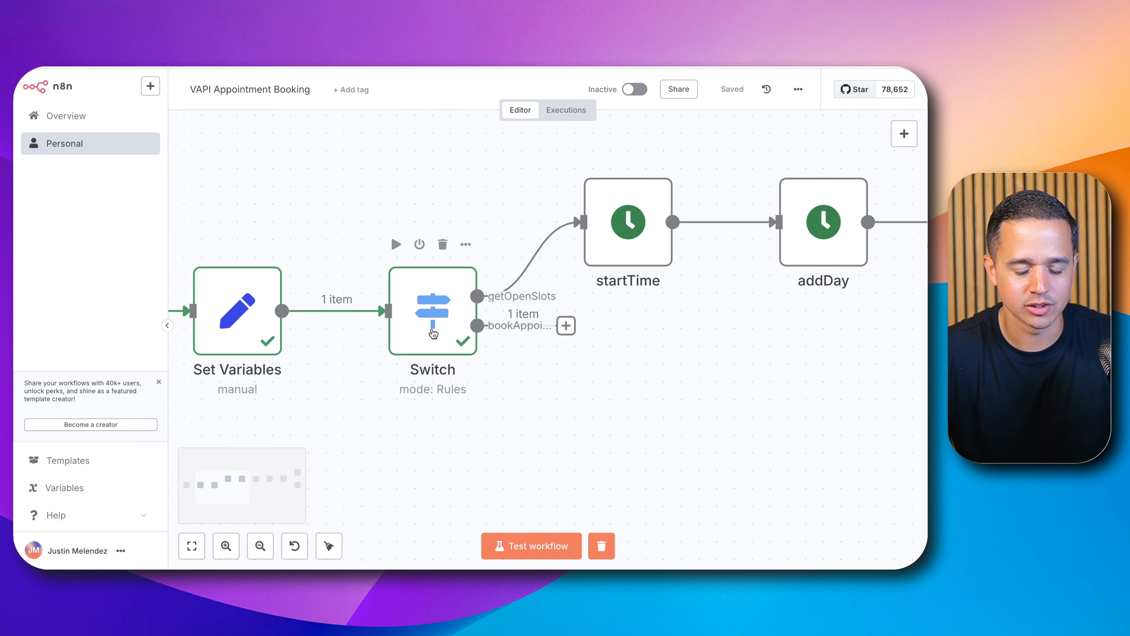
scroll(570, 338, "down", 3)
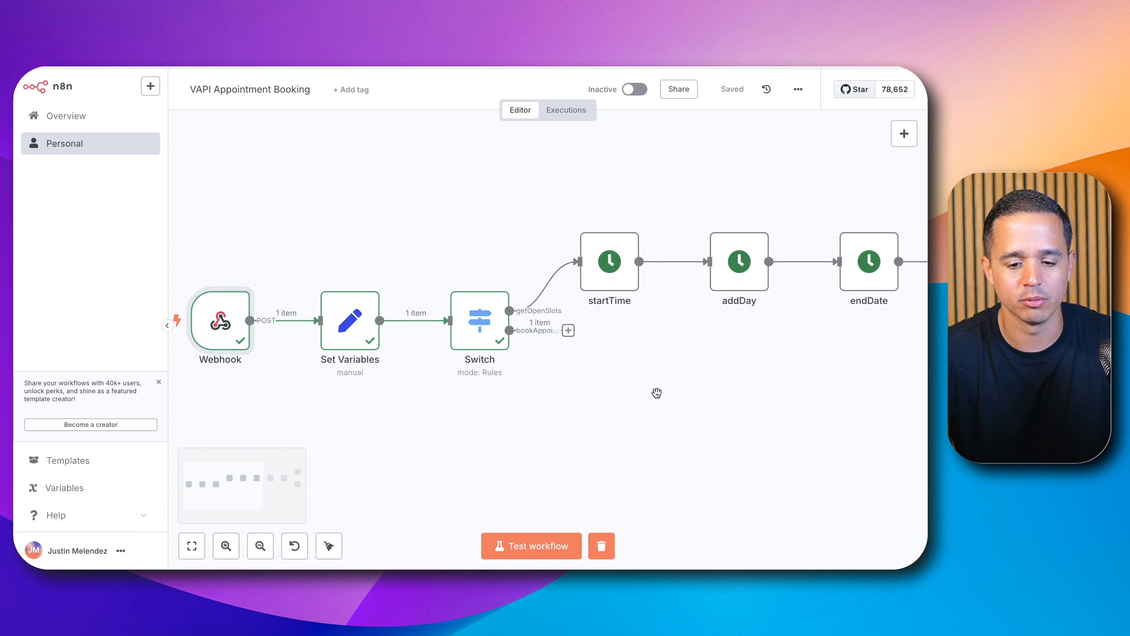
left_click_drag(656, 393, 585, 328)
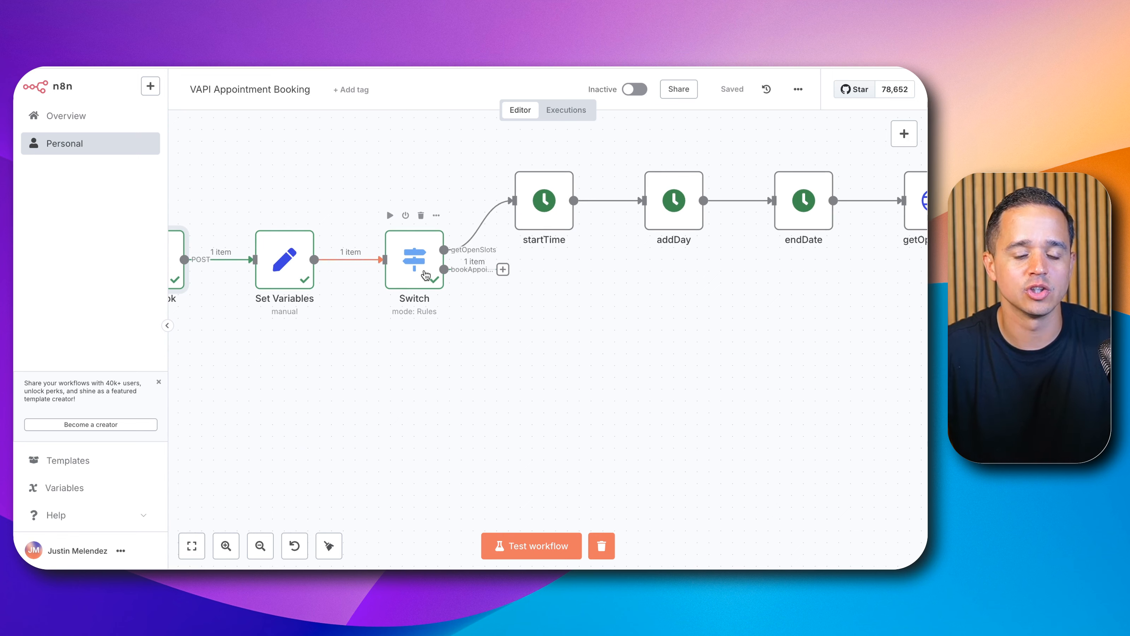
mouse_move(204, 268)
scroll(394, 356, "down", 1)
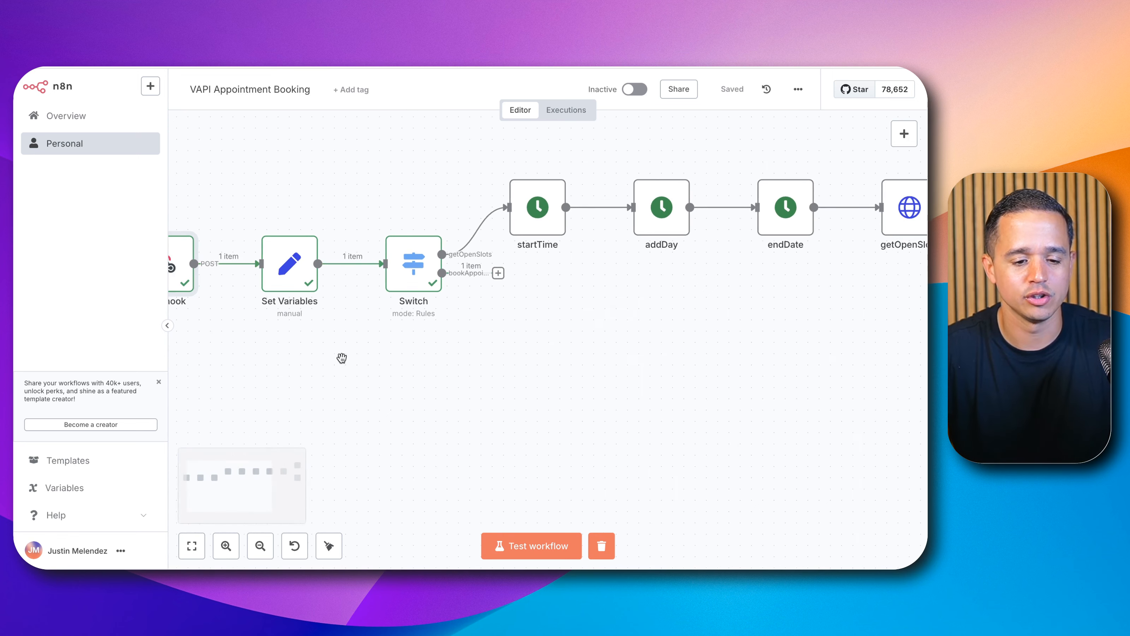
left_click_drag(341, 358, 468, 381)
left_click(281, 277)
double_click(282, 278)
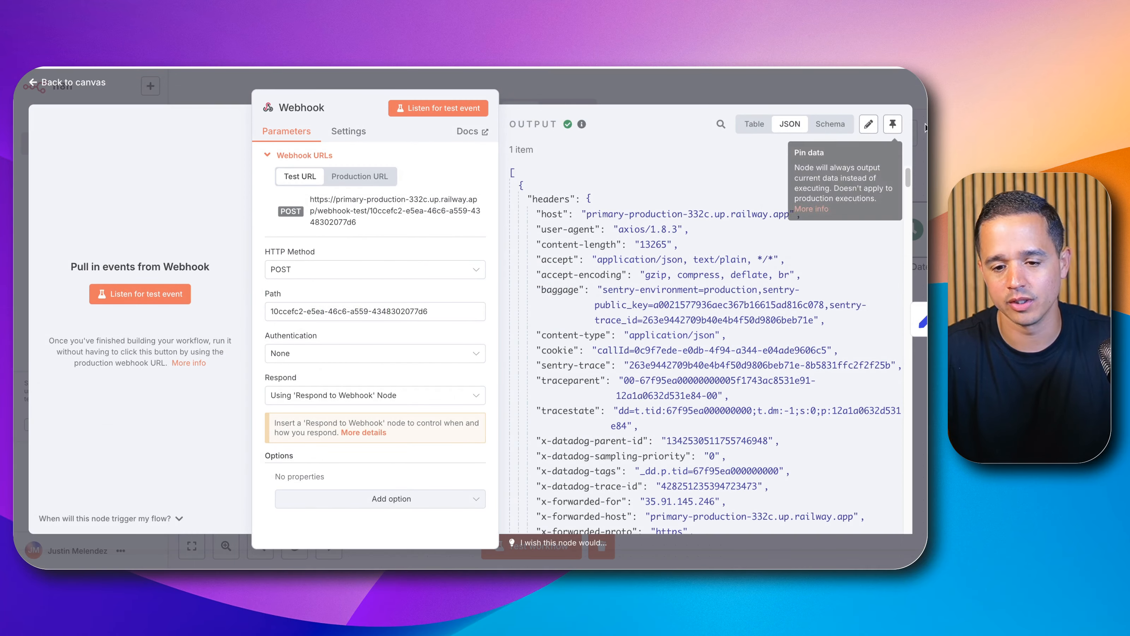
left_click(893, 125)
left_click(846, 92)
Step: Add an If node after the Switch node's bookAppointment output
left_click_drag(673, 385, 499, 340)
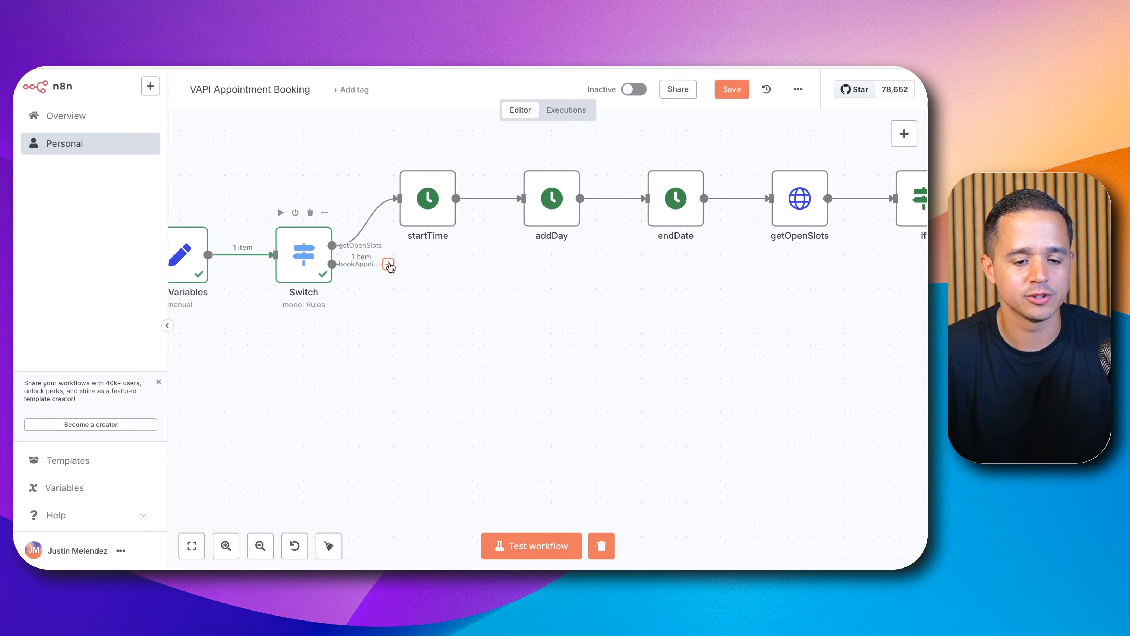
left_click(388, 265)
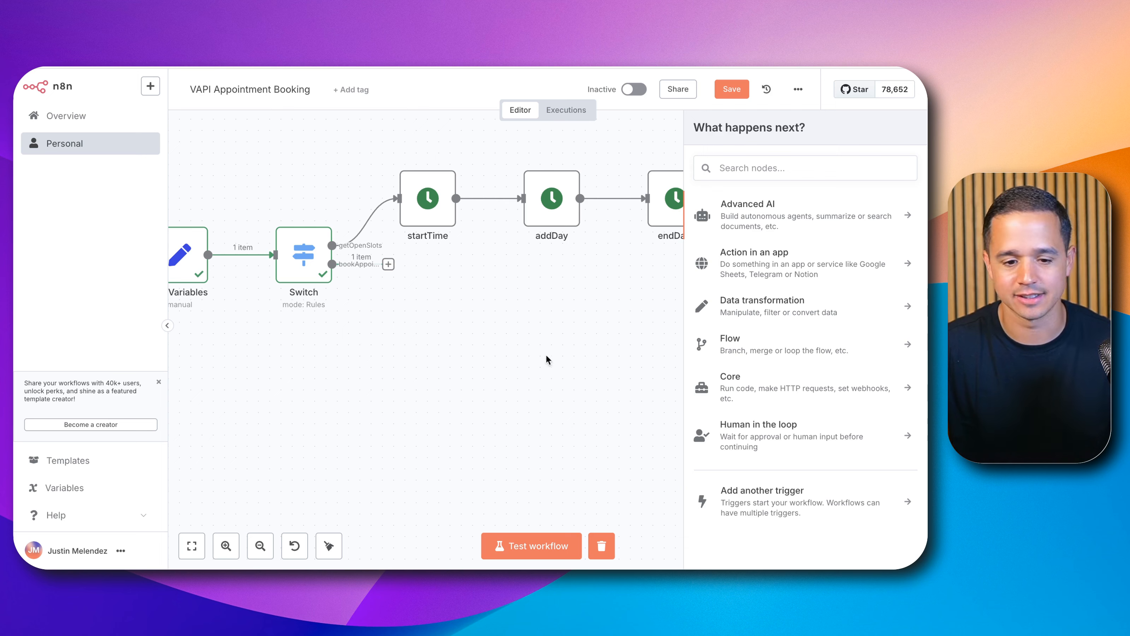
left_click(387, 267)
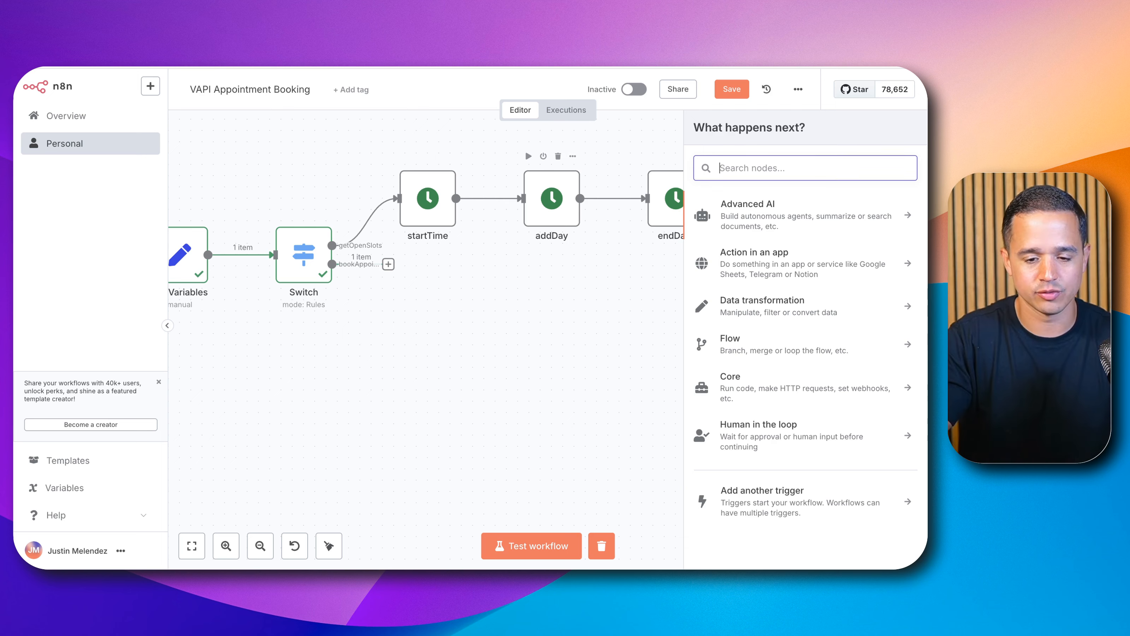
type("if")
key("Return")
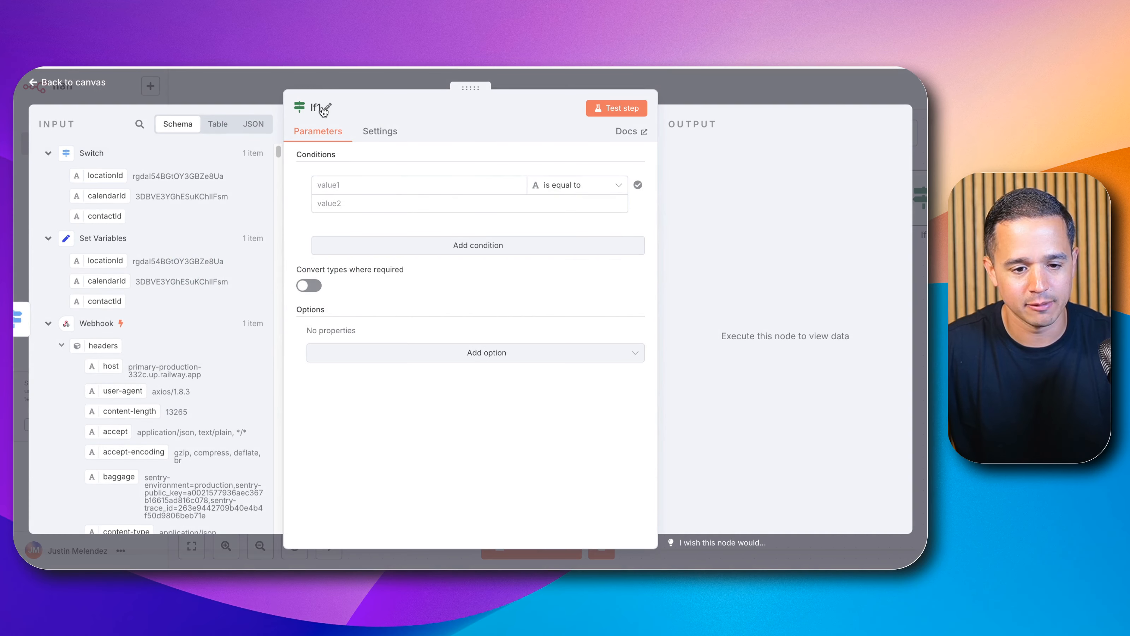
Step: Rename the new If node to 'Contact ID Exists'
left_click(316, 108)
double_click(351, 102)
type("Contact ID Exi")
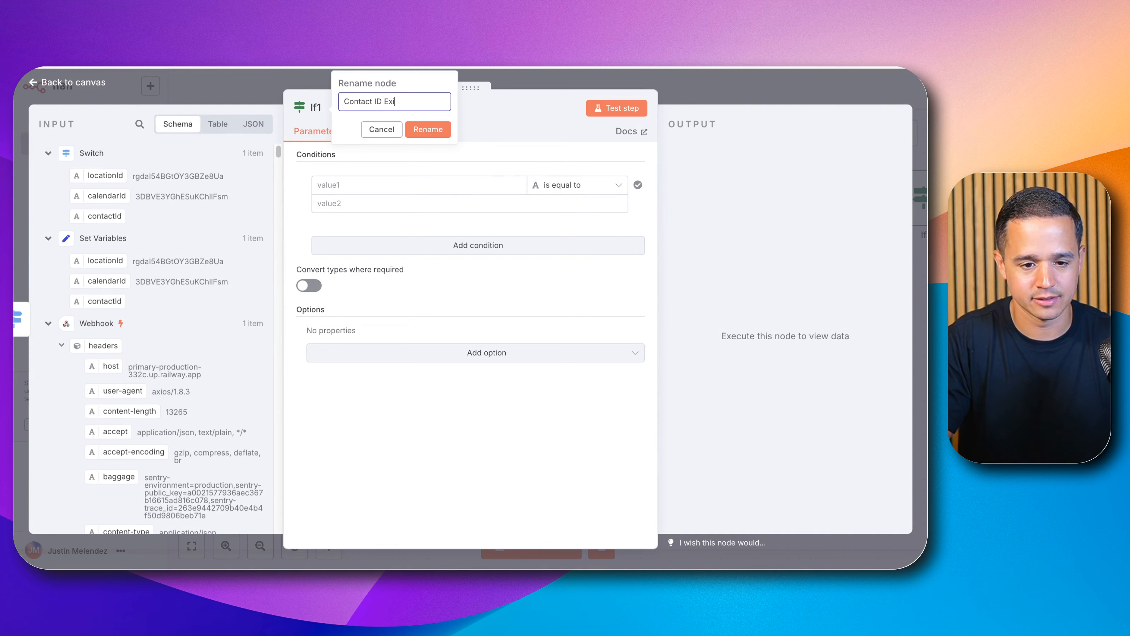
type("sts")
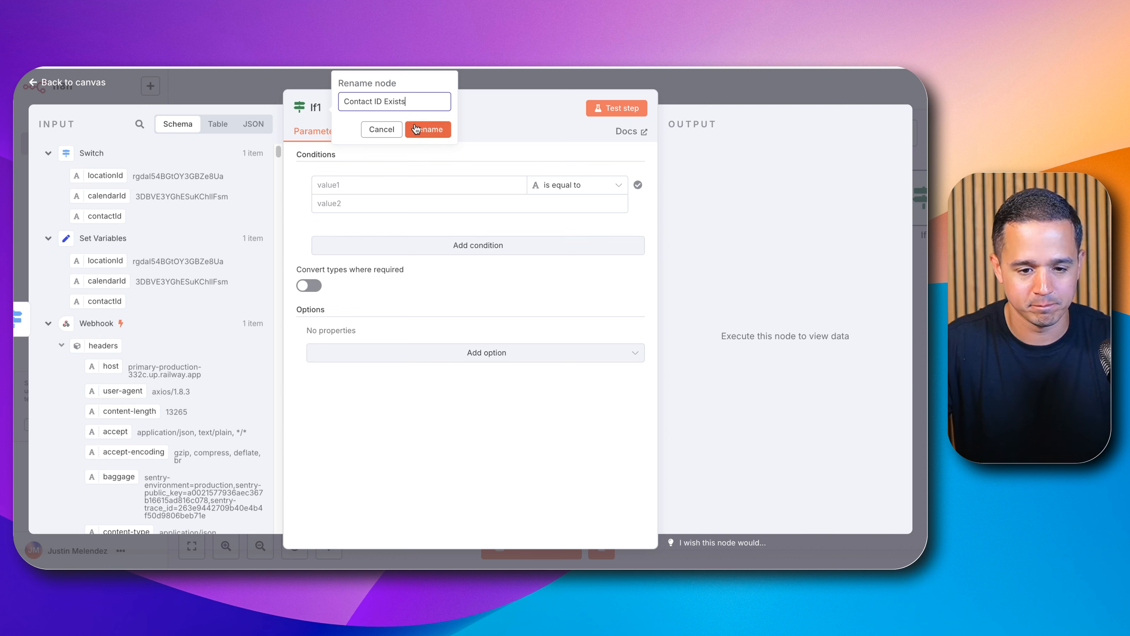
left_click(428, 129)
Step: Set the If condition to check that Set Variables' contactId exists, then run a workflow test
left_click(338, 182)
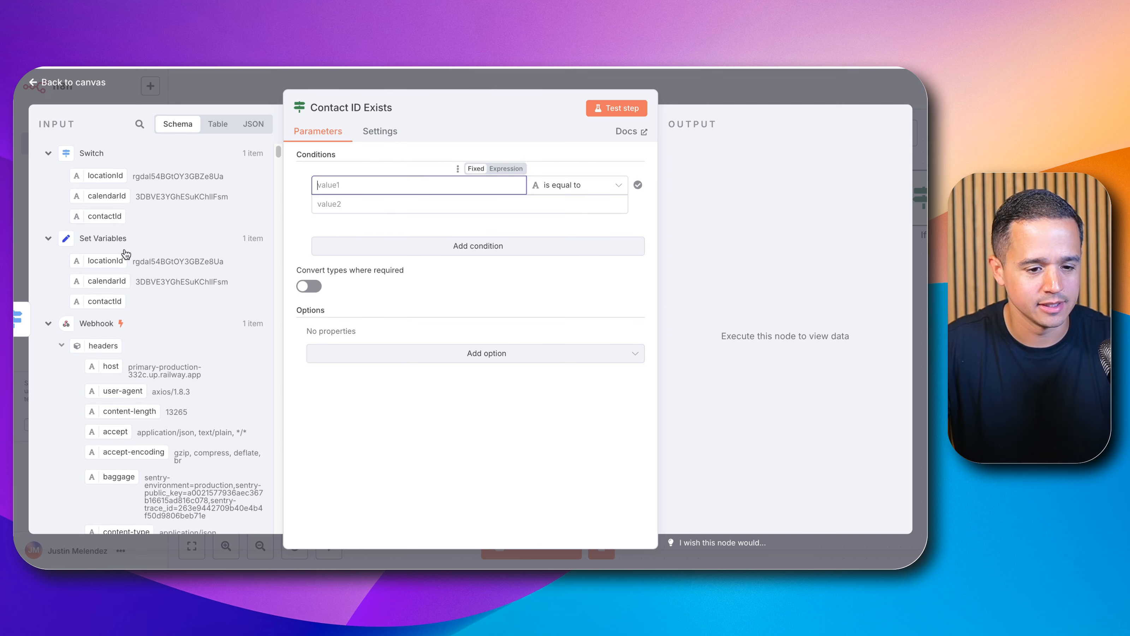
left_click_drag(110, 302, 341, 186)
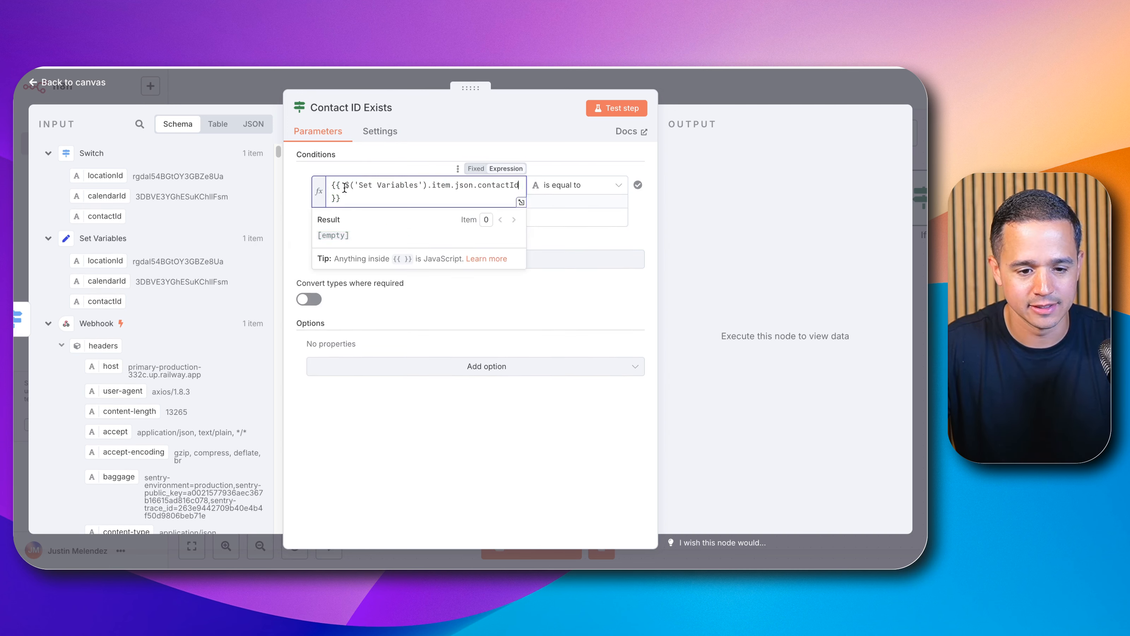
left_click(599, 181)
mouse_move(596, 219)
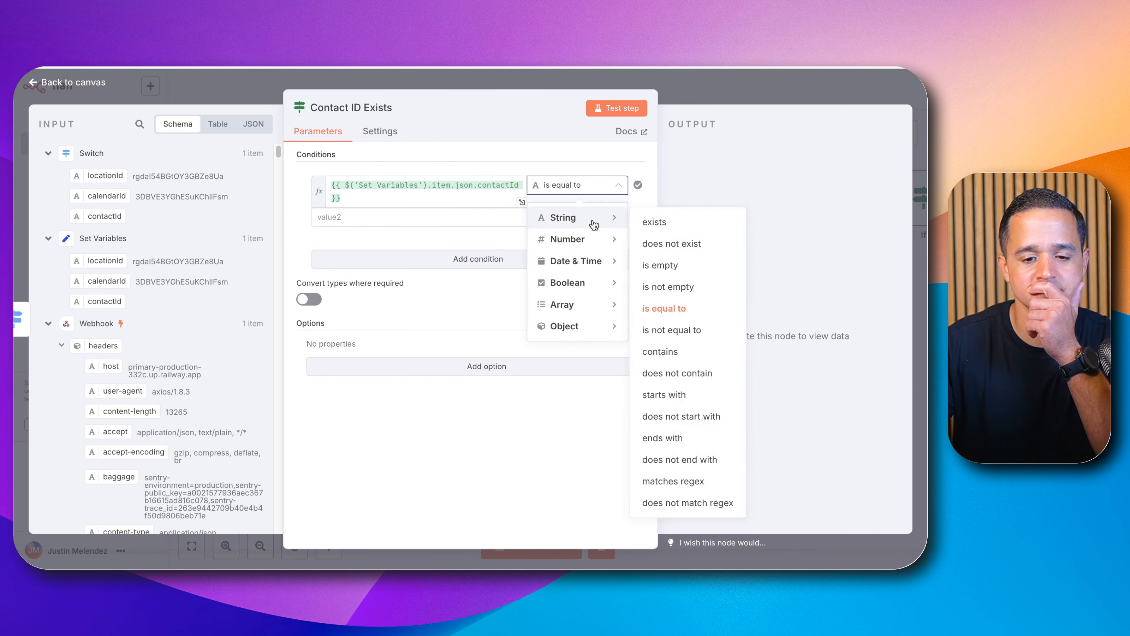
left_click(681, 229)
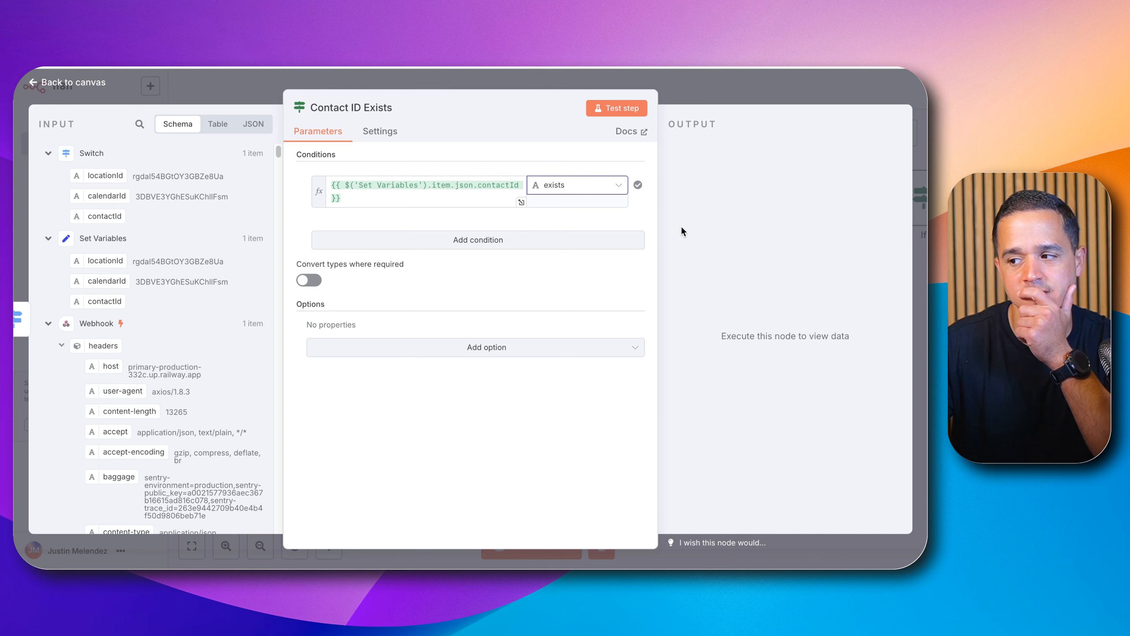
left_click(687, 95)
left_click(532, 542)
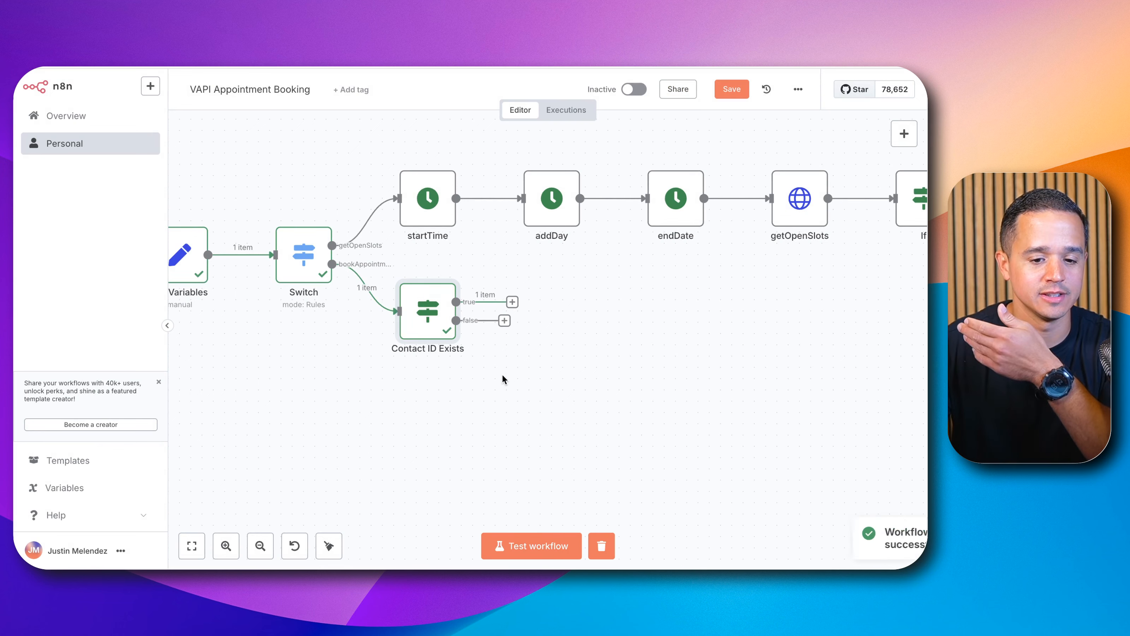
Step: Change the Contact ID Exists condition operator to 'is not empty'
double_click(418, 332)
left_click(577, 185)
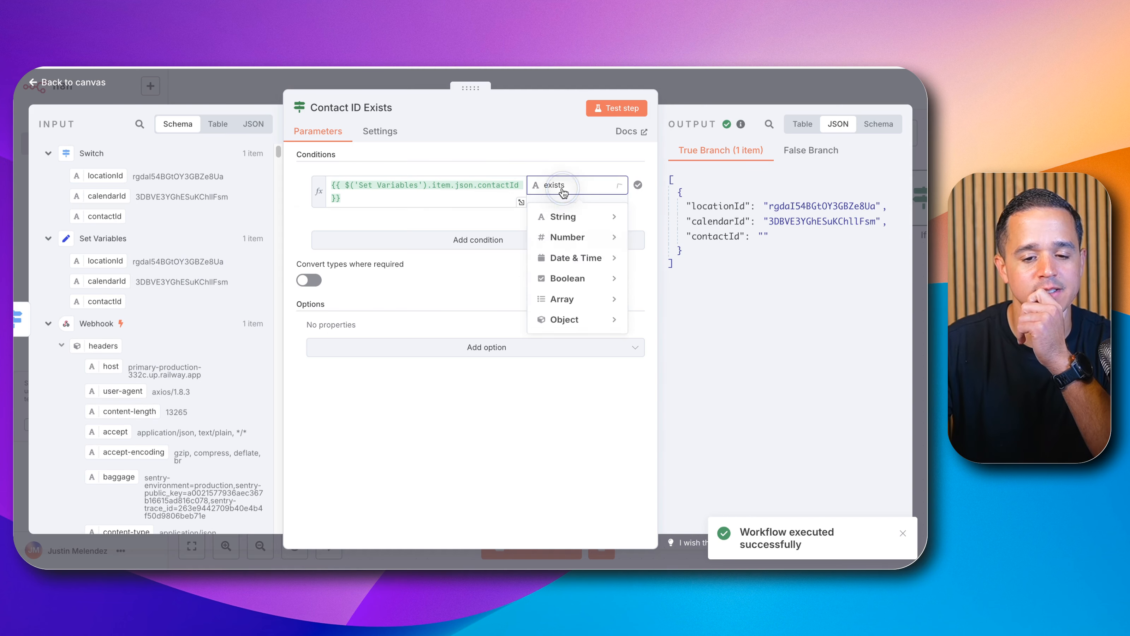
mouse_move(574, 217)
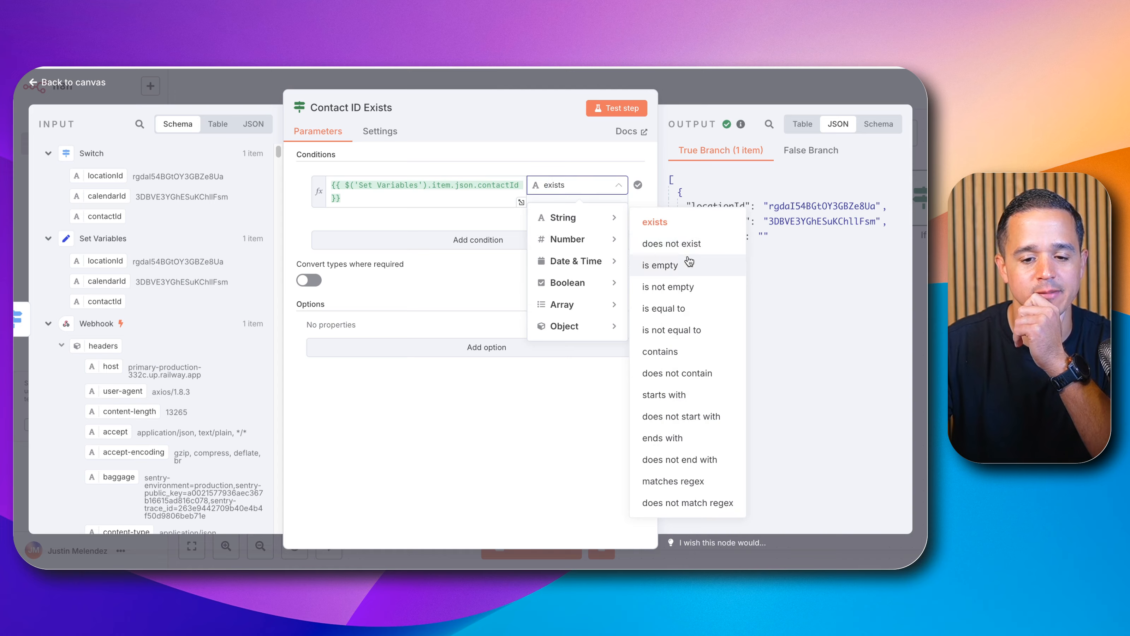
left_click(685, 287)
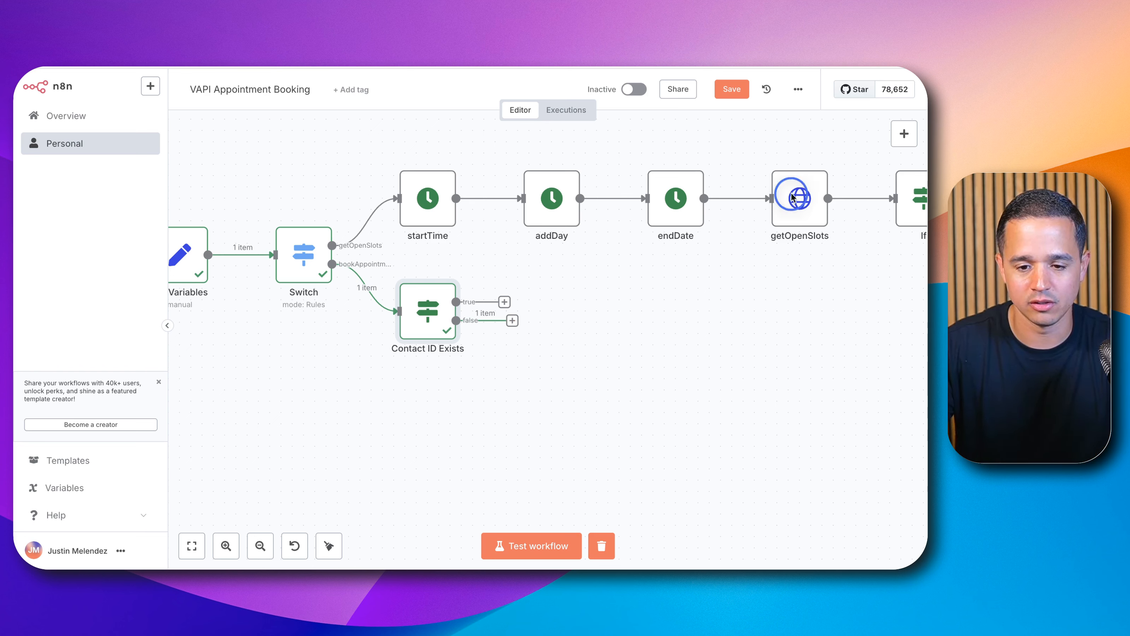
Step: Duplicate the getOpenSlots HTTP node and connect the copy to the If node's false branch
left_click(788, 204)
key("super+c")
key("super+v")
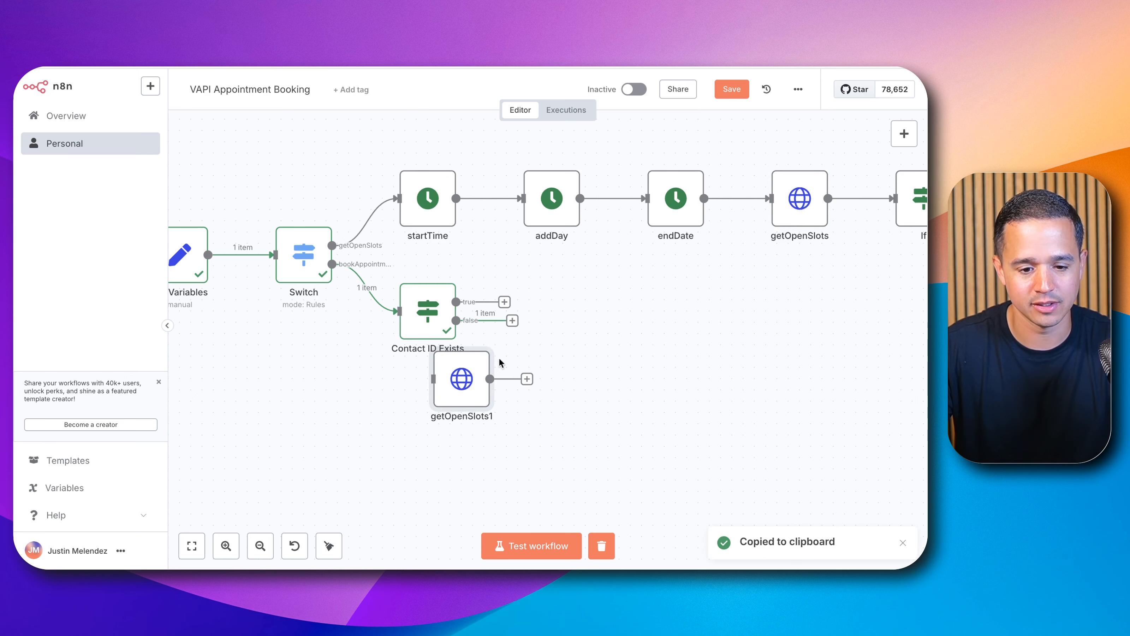
left_click_drag(499, 360, 587, 332)
left_click_drag(512, 320, 607, 382)
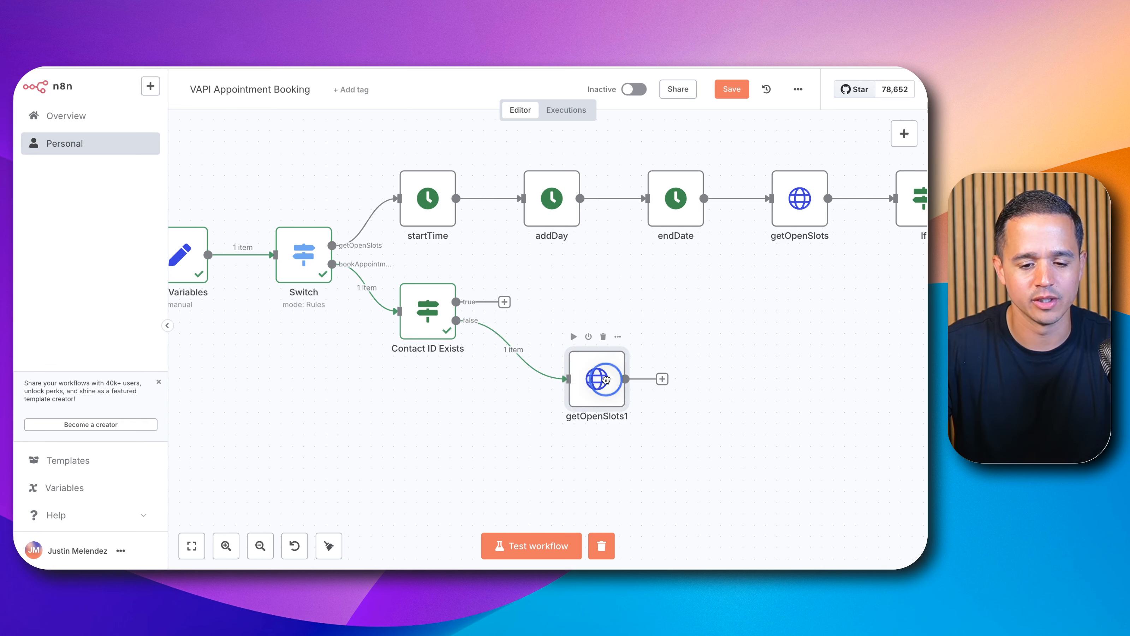
Step: Rename the duplicated HTTP node to 'searchContacts'
double_click(604, 380)
left_click(405, 107)
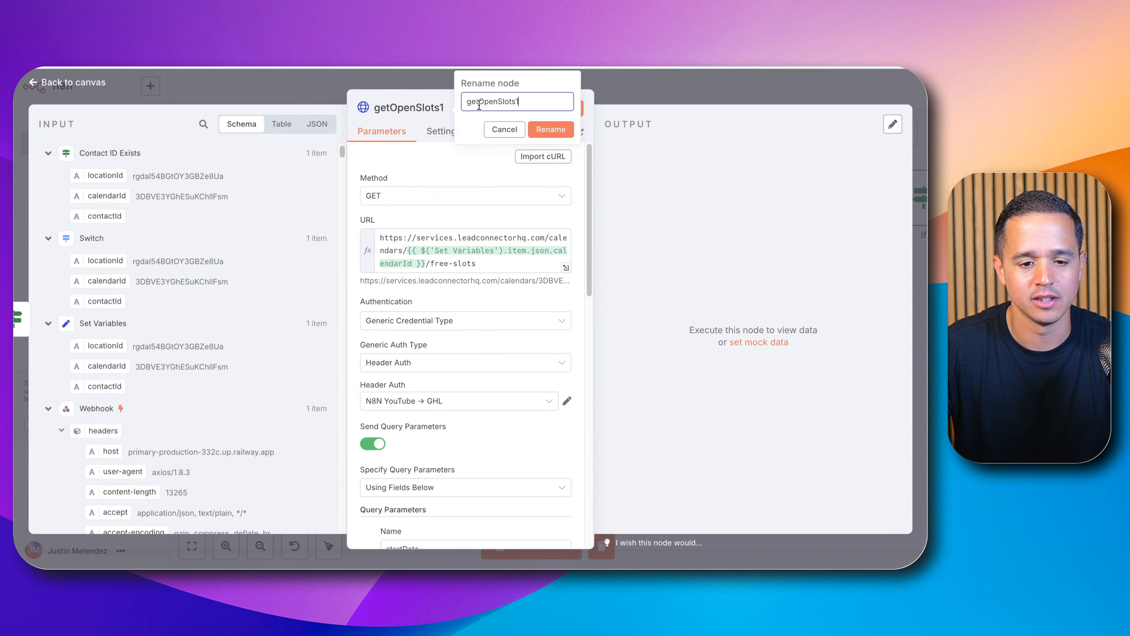
key("super+a")
type("searc")
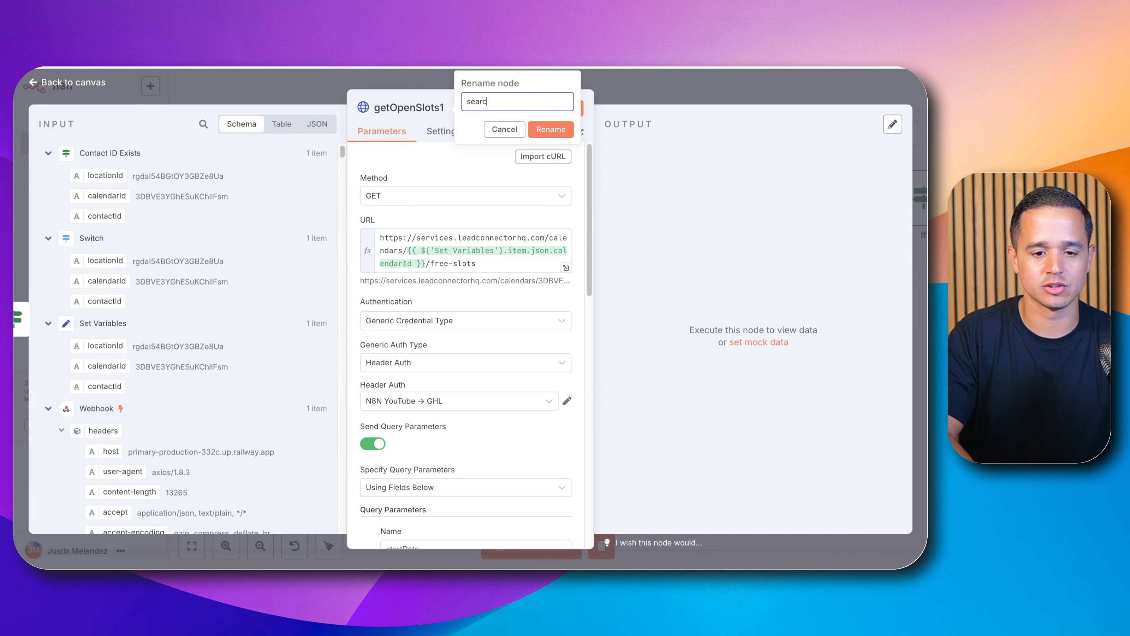
type("hContacts")
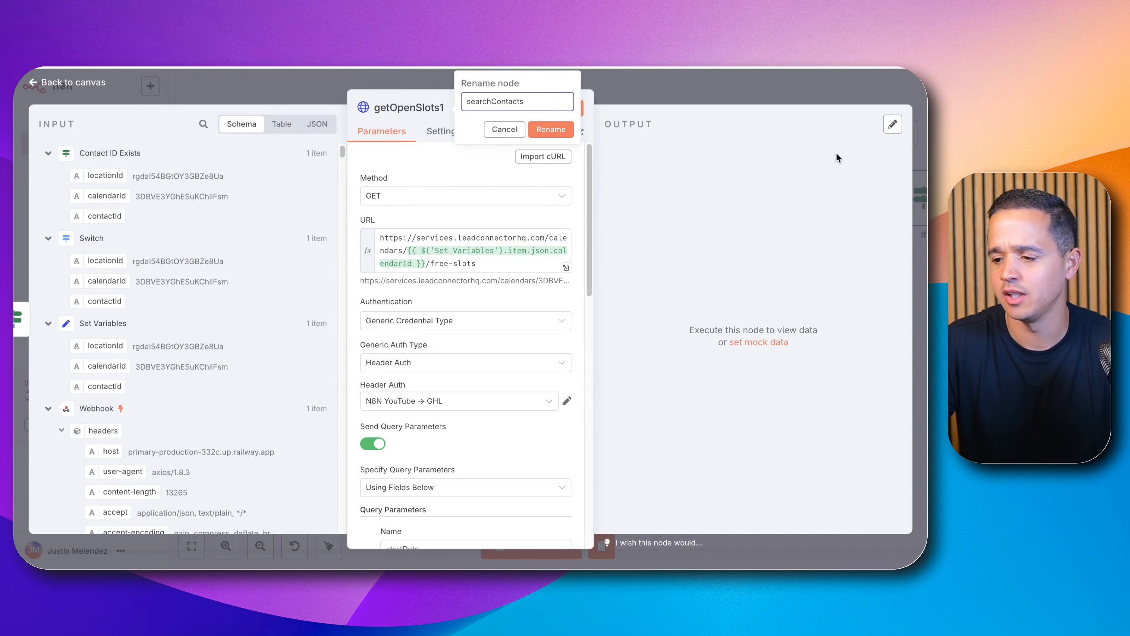
key("Return")
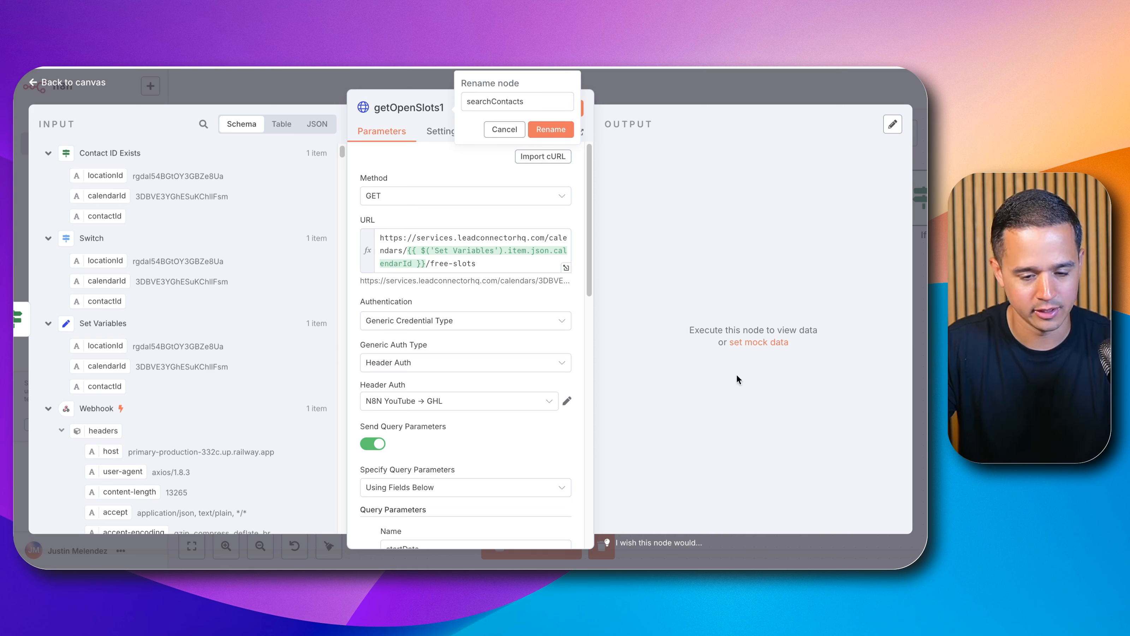
left_click(403, 209)
left_click(411, 196)
left_click(405, 200)
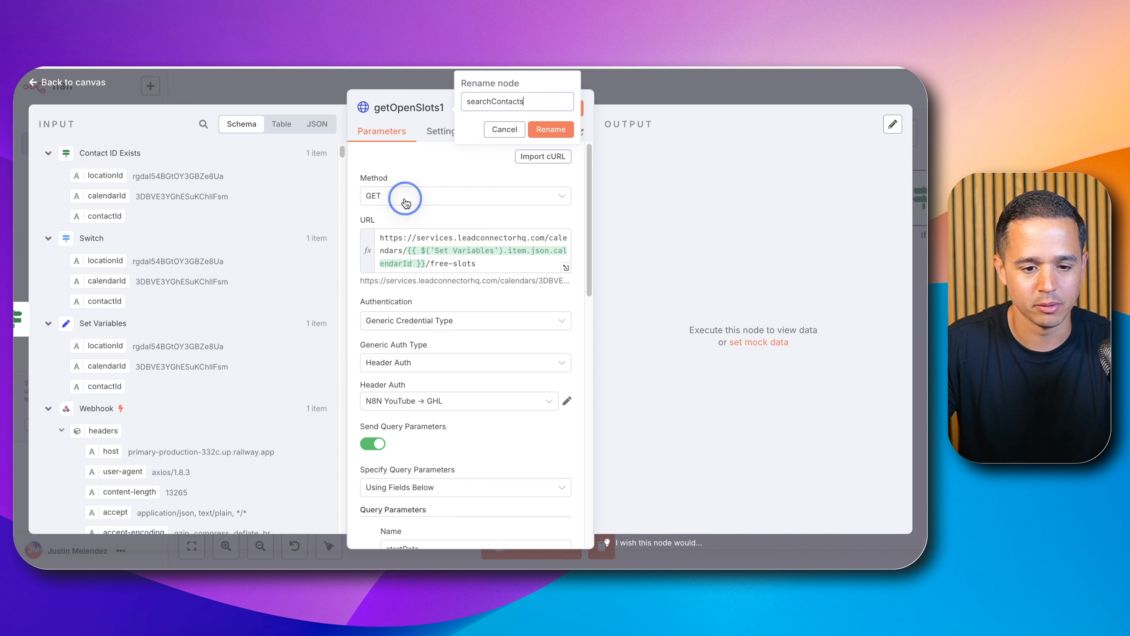
left_click(409, 199)
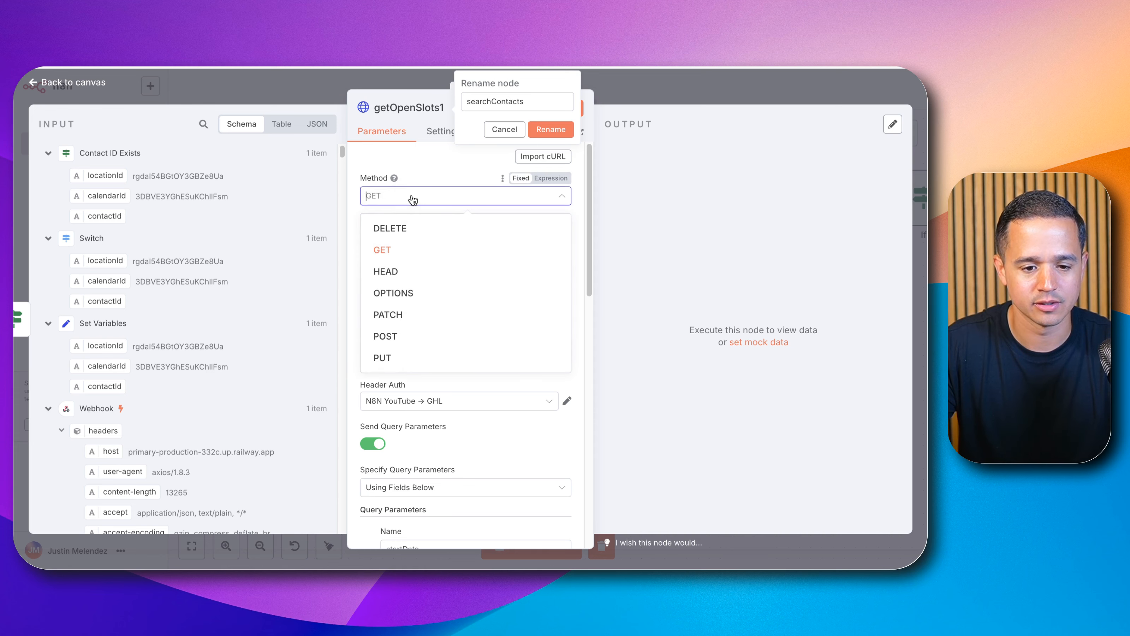
left_click(406, 331)
left_click(422, 248)
key("super+a")
key("super+v")
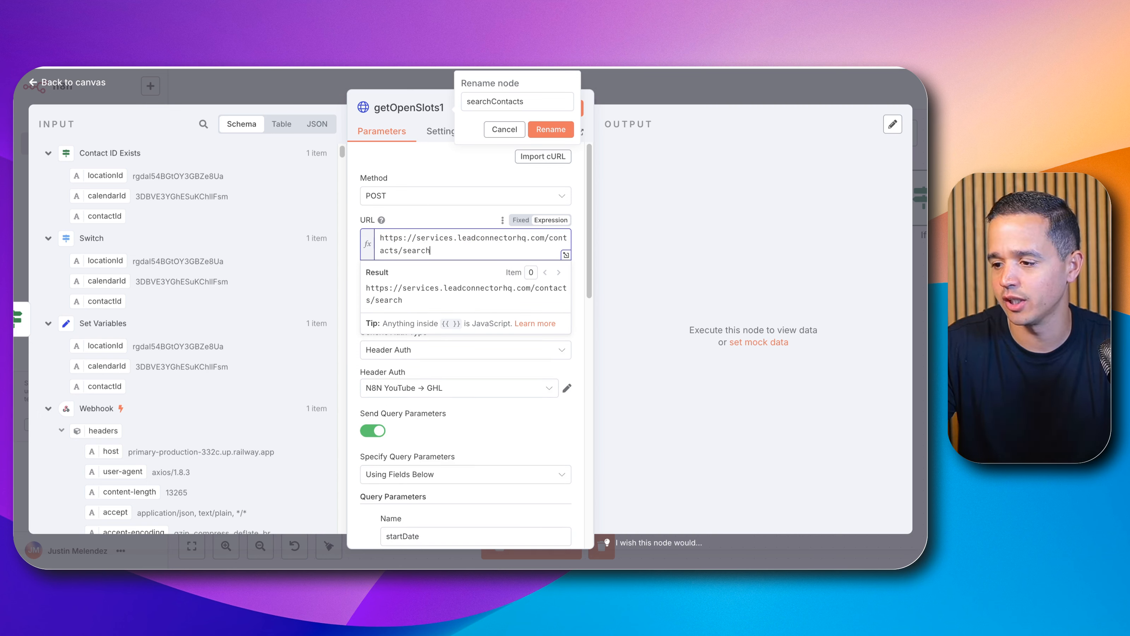
left_click(508, 418)
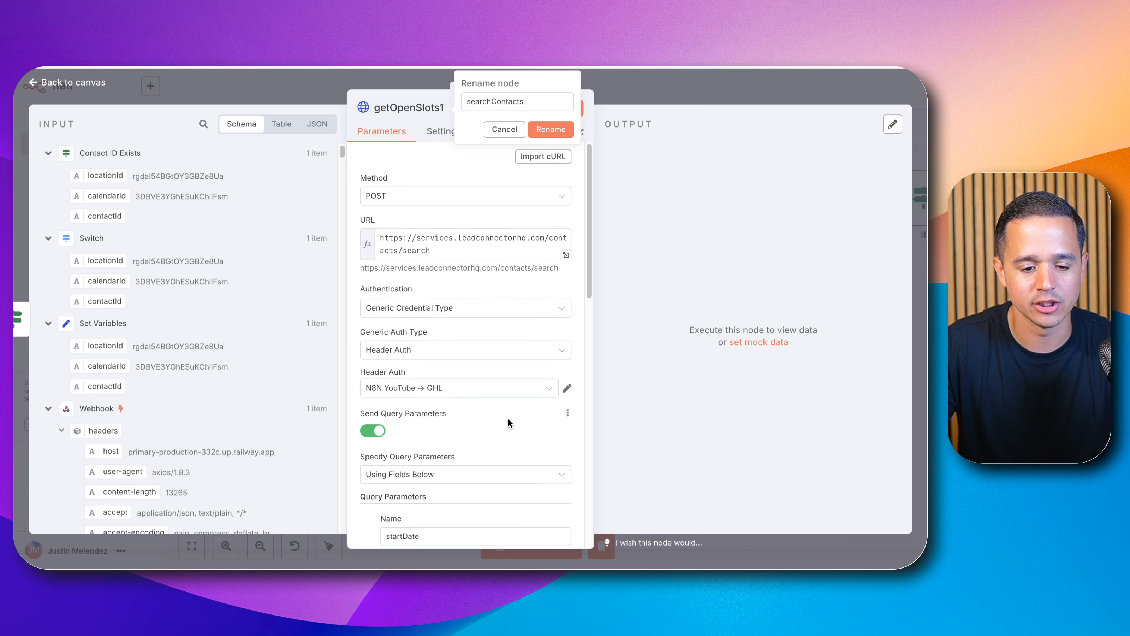
Step: Turn off Send Query Parameters in the searchContacts node
scroll(485, 409, "down", 3)
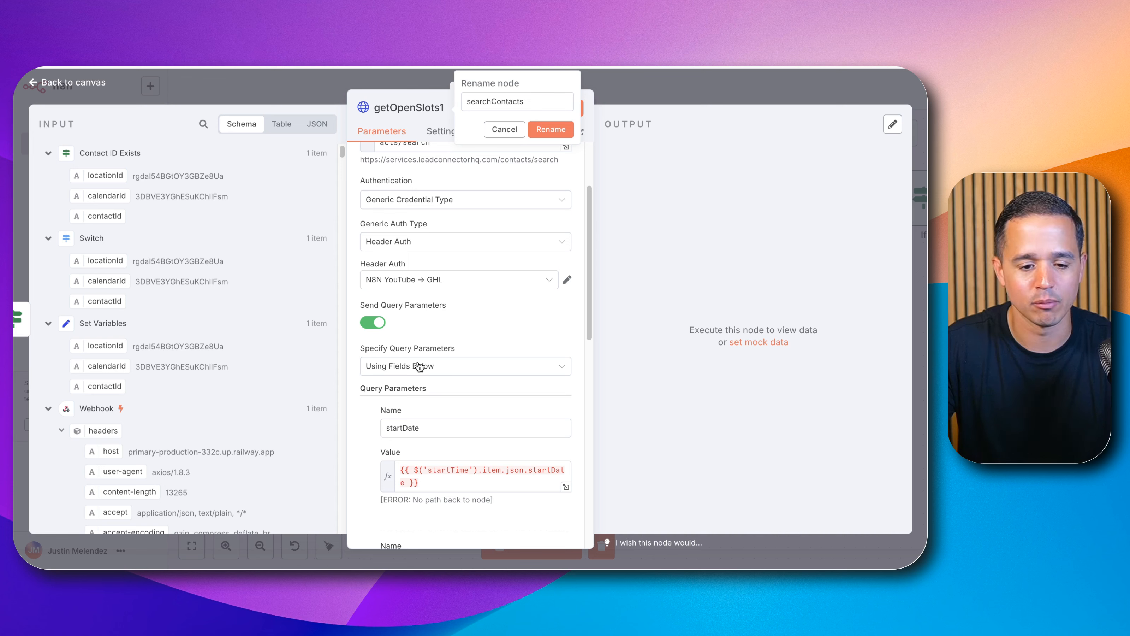
left_click(374, 322)
scroll(465, 321, "down", 2)
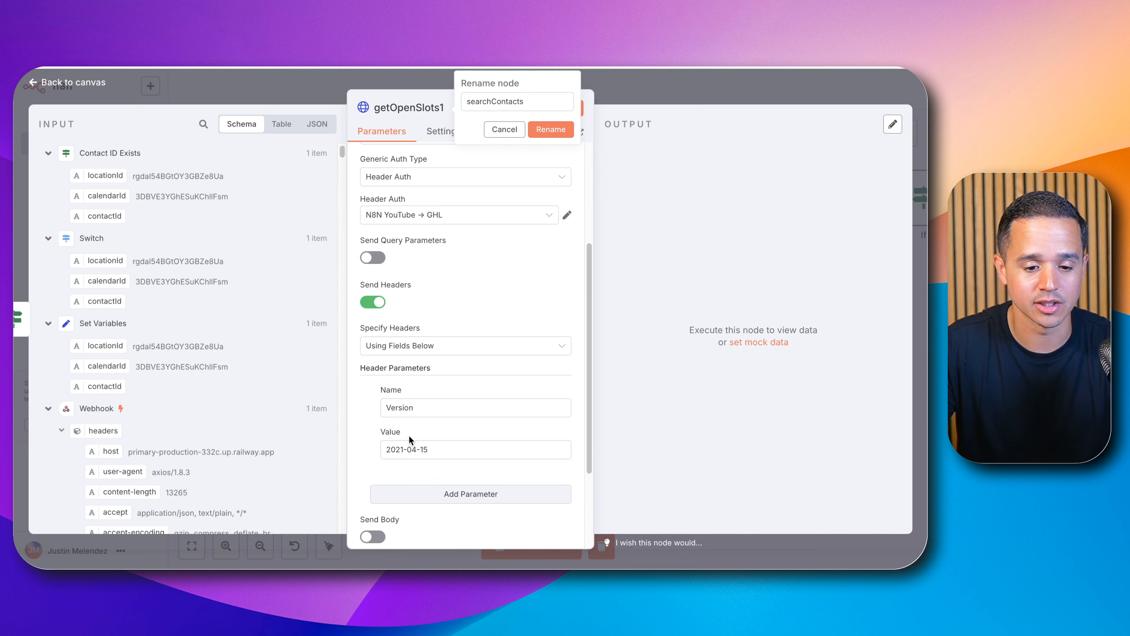
Step: Set the Version header value of the searchContacts node to 2021-07-28
triple_click(404, 447)
key("super+v")
scroll(416, 425, "down", 3)
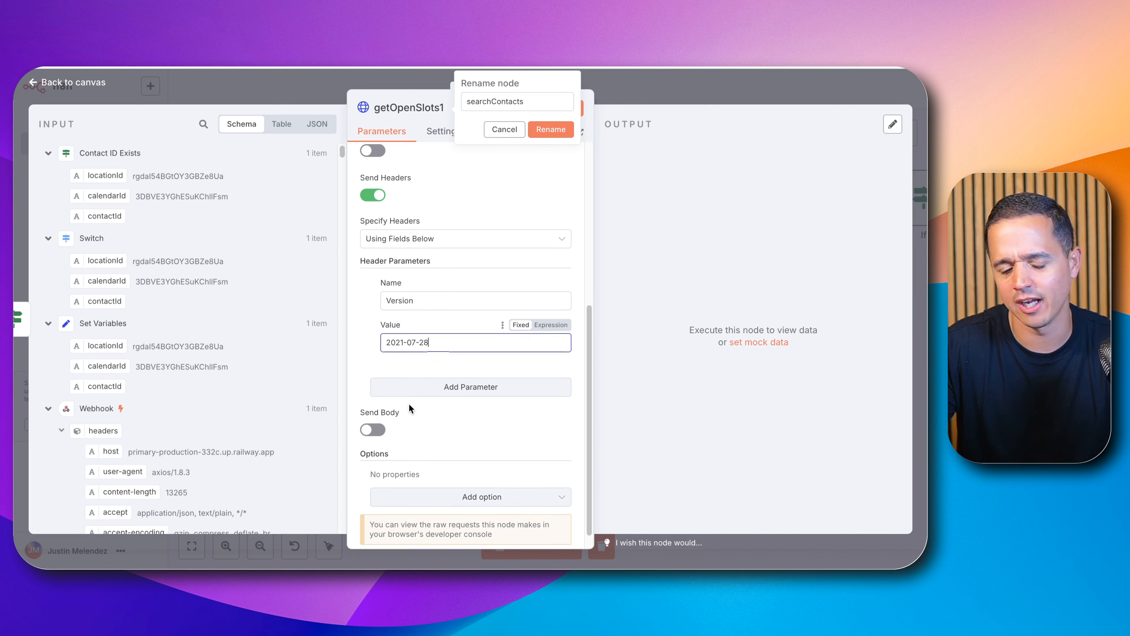
scroll(409, 403, "down", 1)
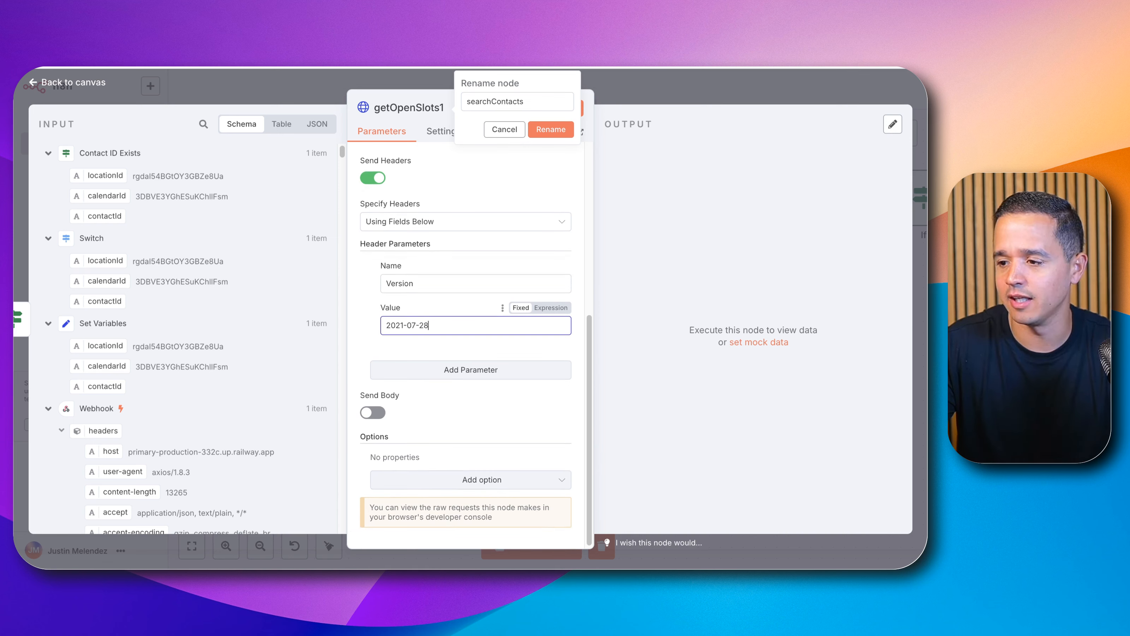
Step: Turn on Send Body and add a JSON body parameter named query
left_click(382, 416)
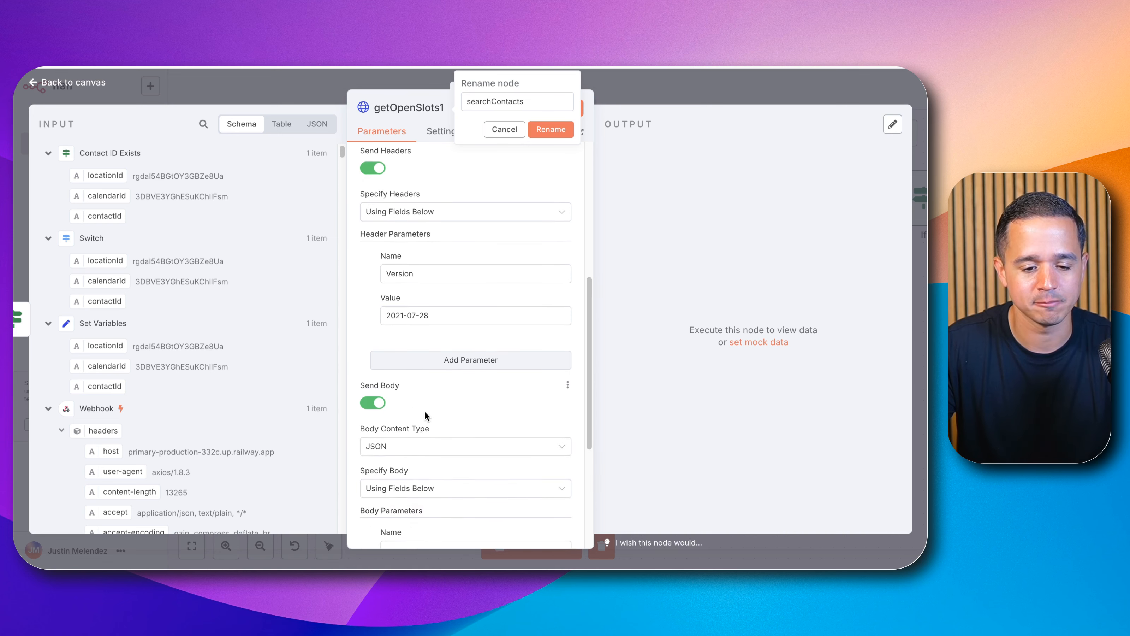
scroll(425, 410, "down", 4)
left_click(431, 419)
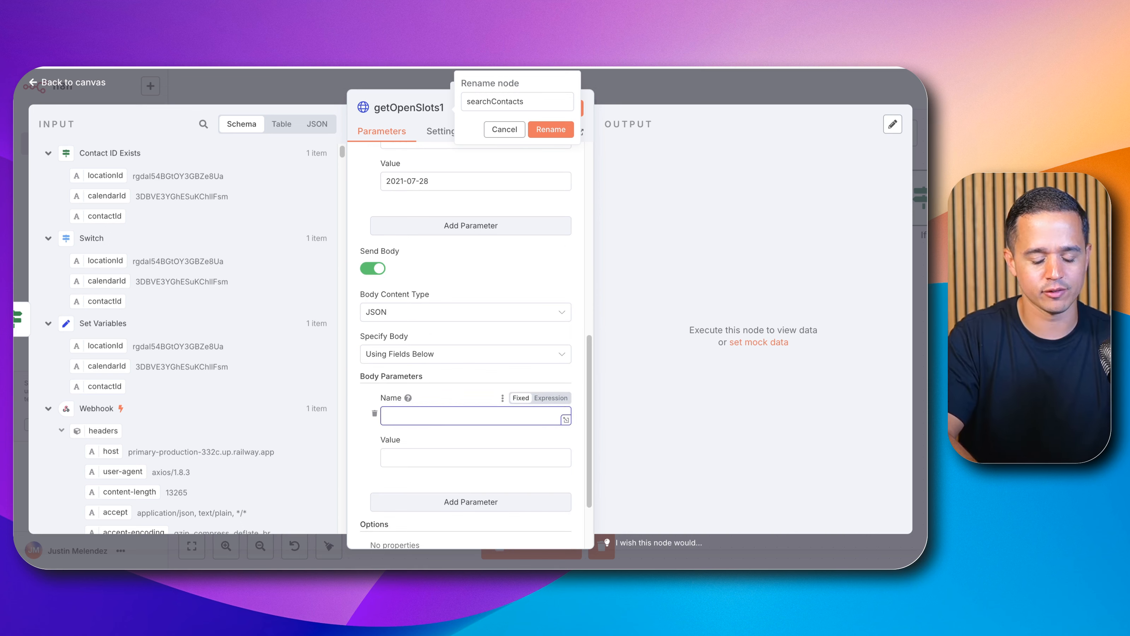
type("query")
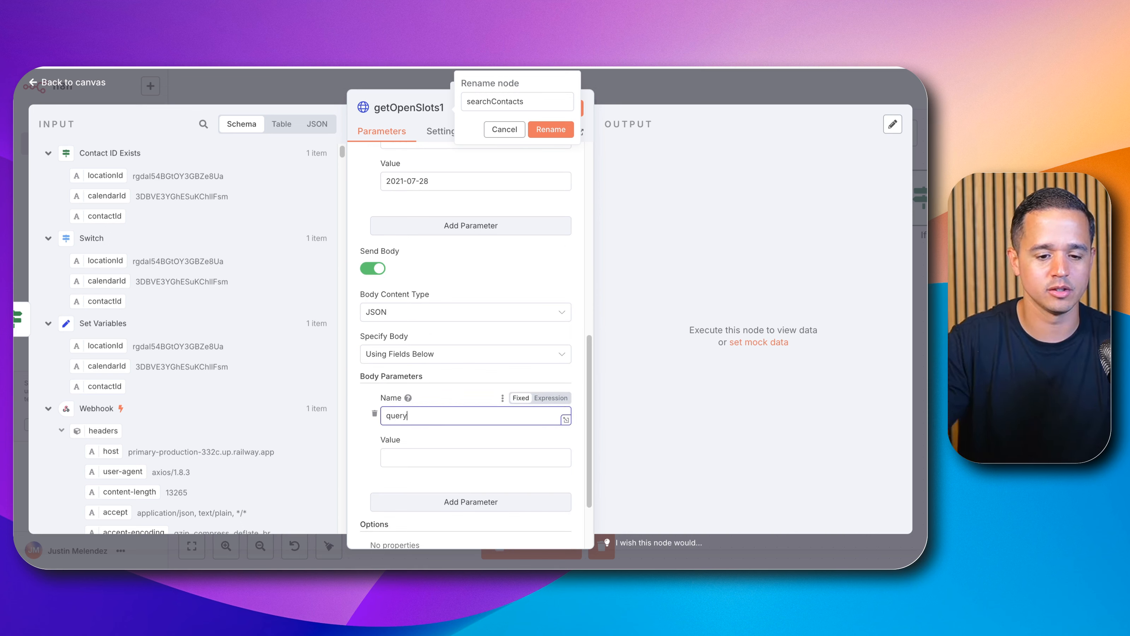
Step: Map the query parameter's value to the Webhook's customer number field from the input data
left_click(438, 454)
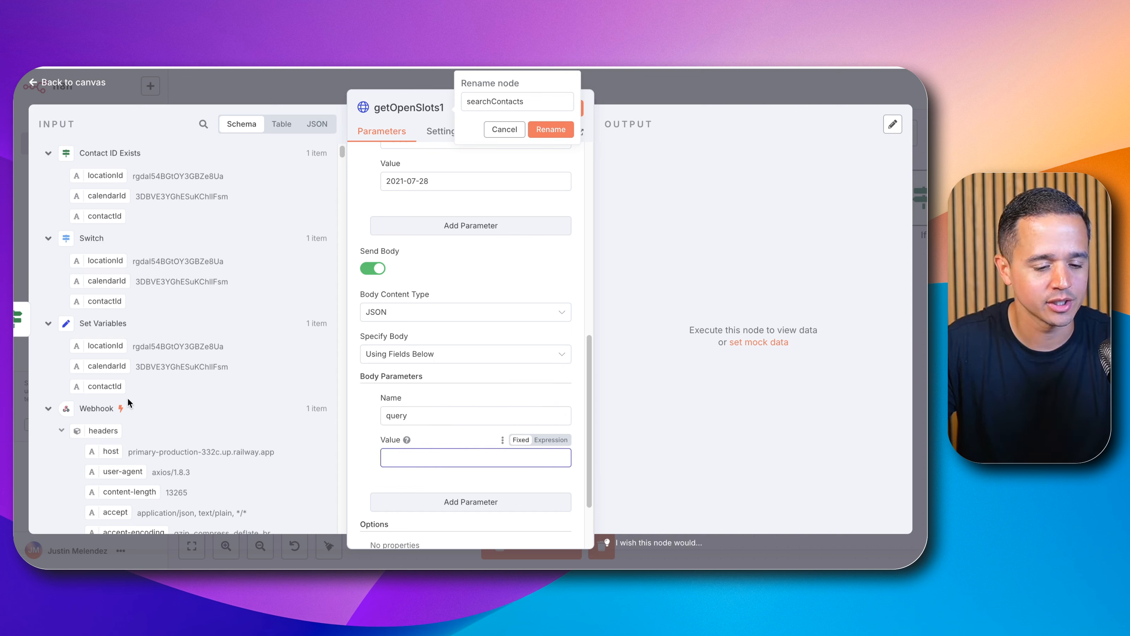
scroll(127, 394, "down", 2)
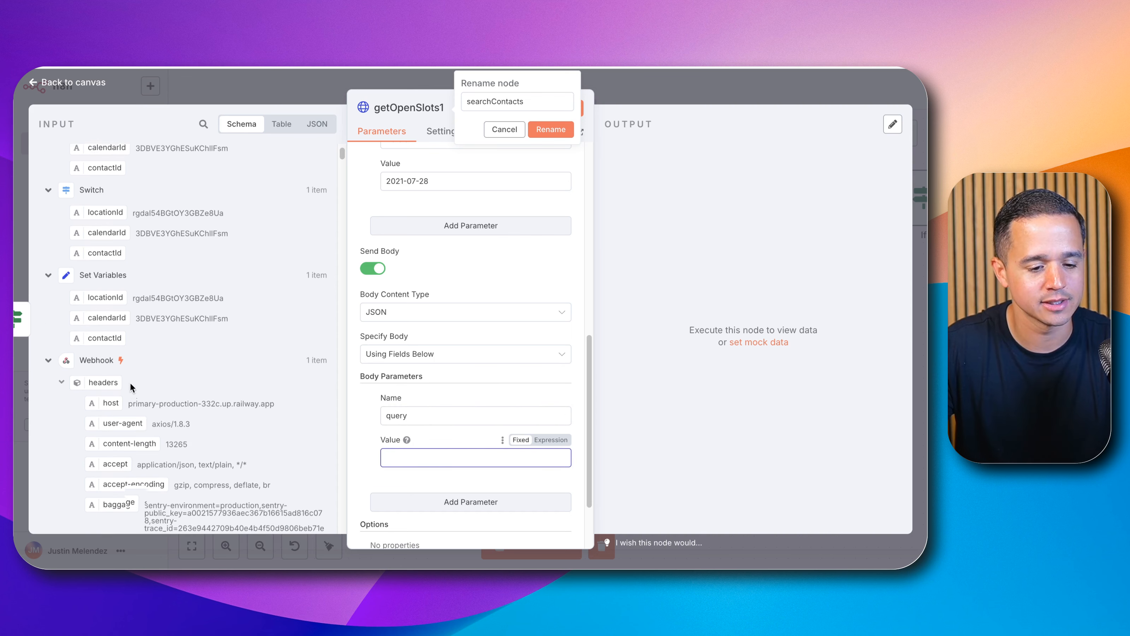
left_click(62, 381)
scroll(69, 391, "down", 4)
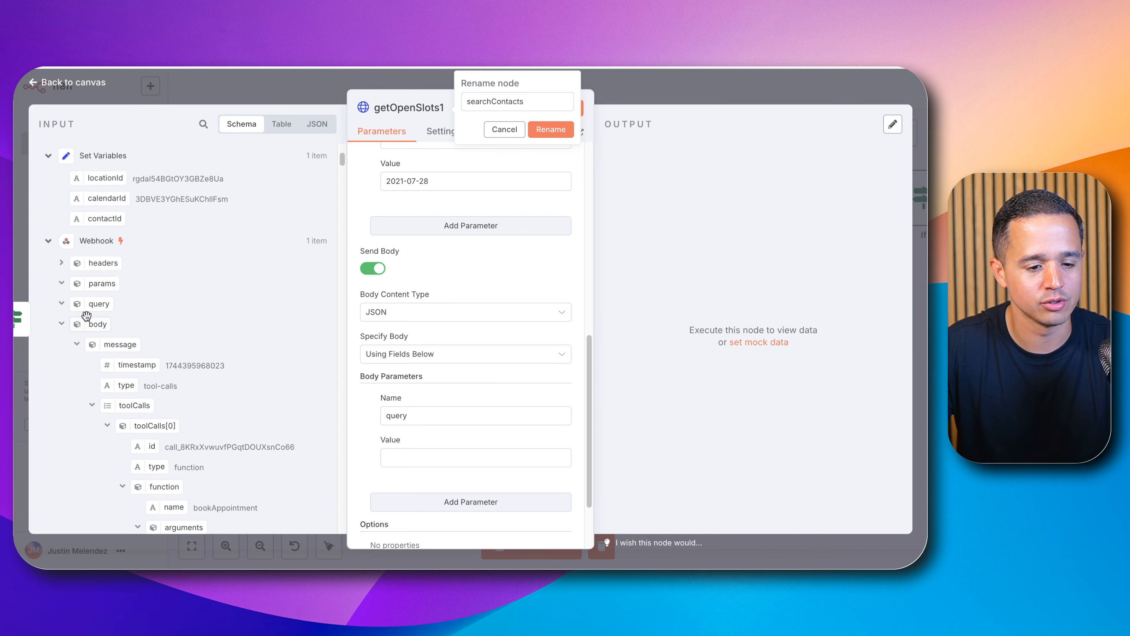
scroll(86, 315, "down", 10)
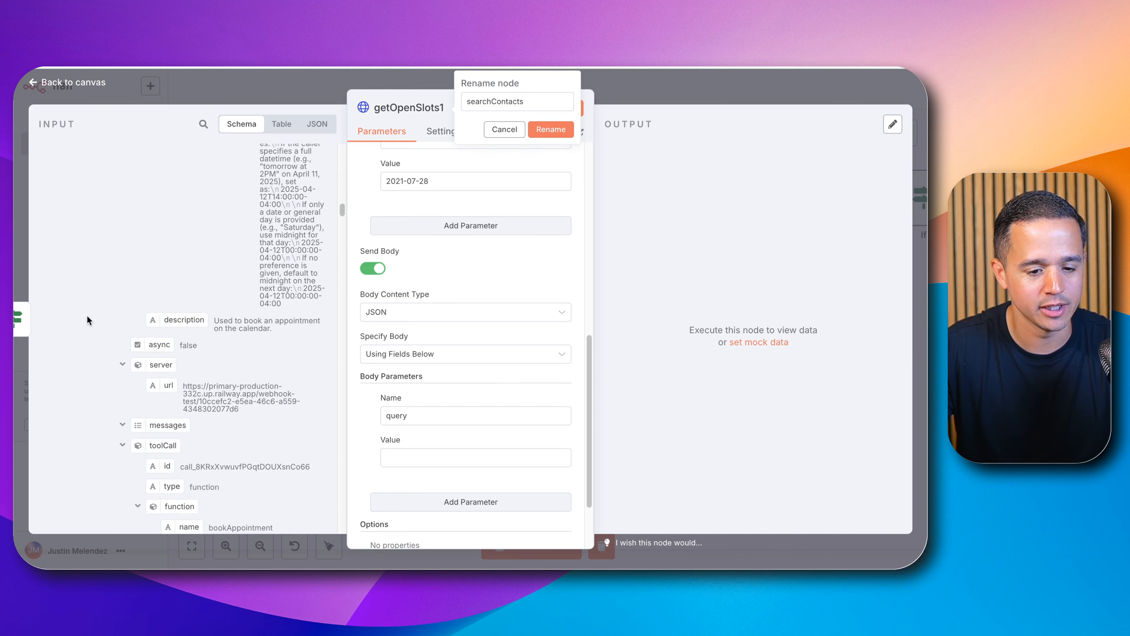
scroll(86, 319, "down", 12)
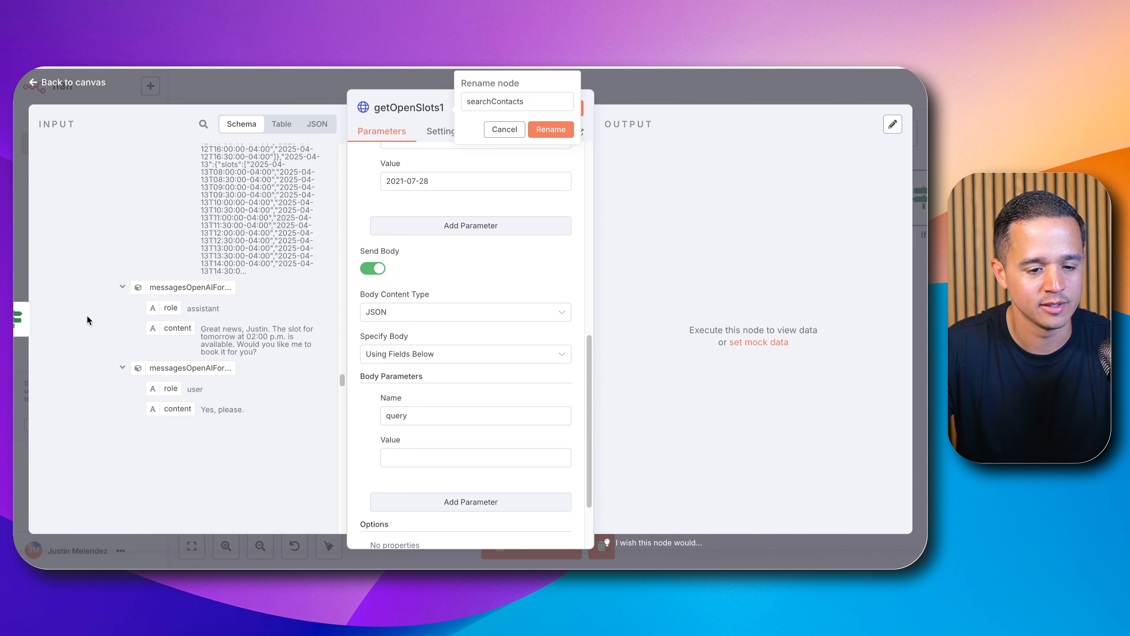
scroll(86, 318, "down", 12)
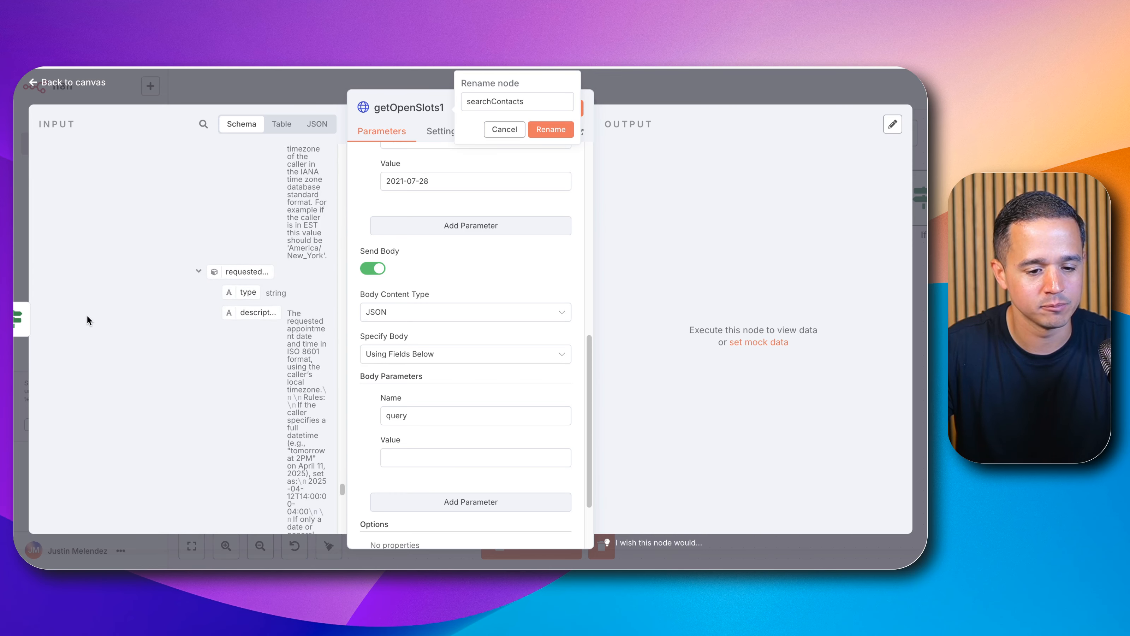
scroll(86, 319, "down", 12)
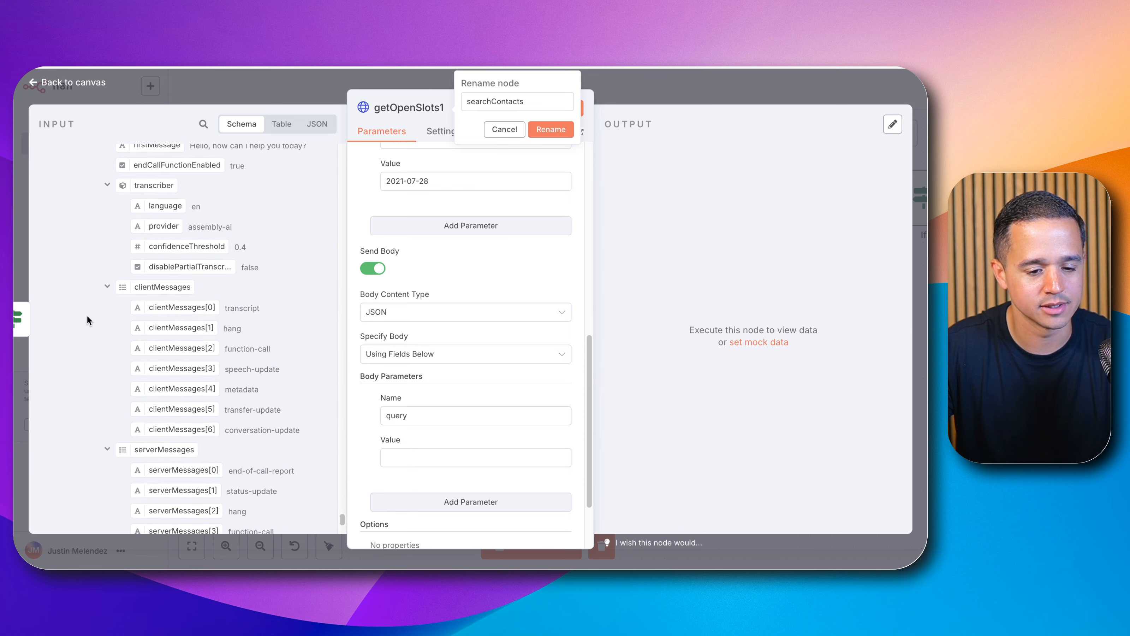
scroll(86, 315, "down", 5)
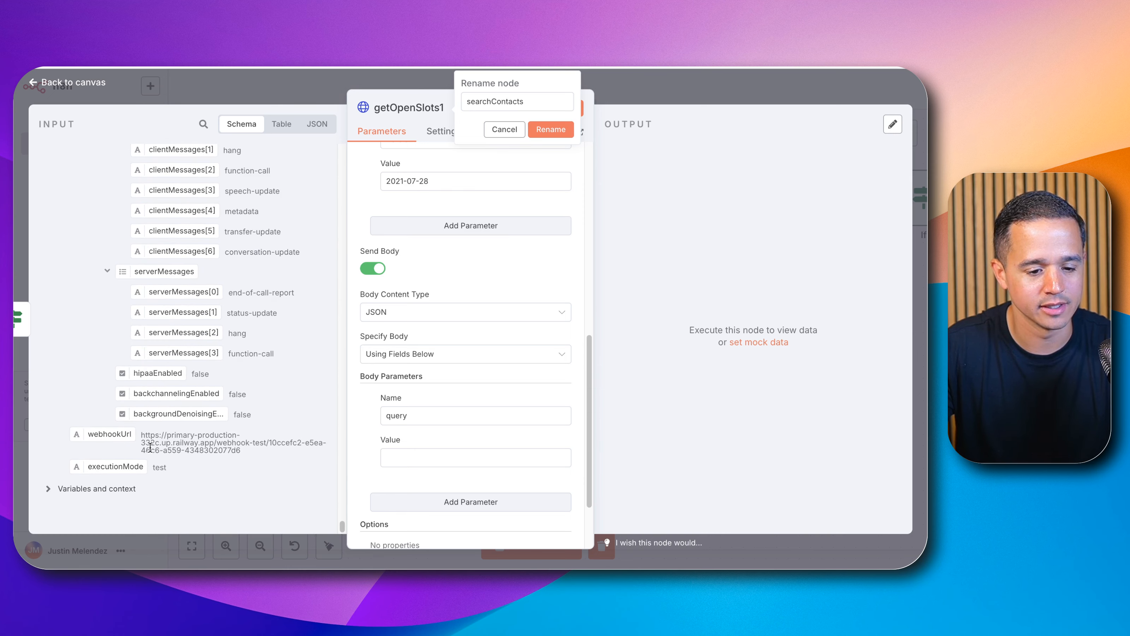
scroll(183, 328, "up", 5)
scroll(182, 329, "up", 10)
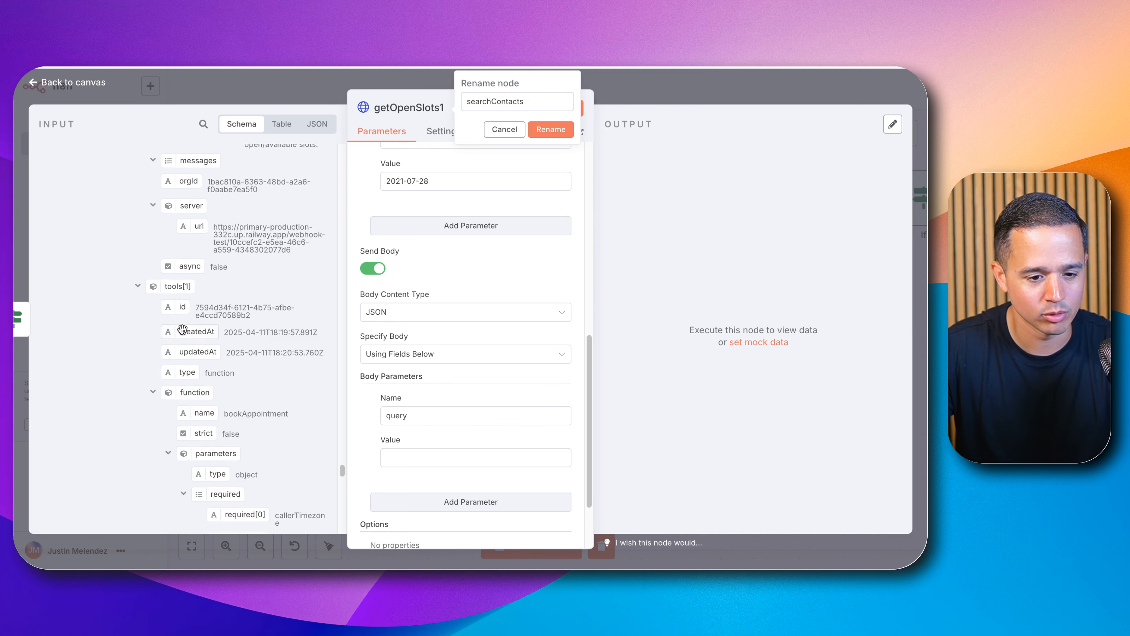
scroll(182, 328, "up", 2)
scroll(182, 329, "down", 15)
scroll(182, 328, "up", 4)
scroll(182, 329, "up", 6)
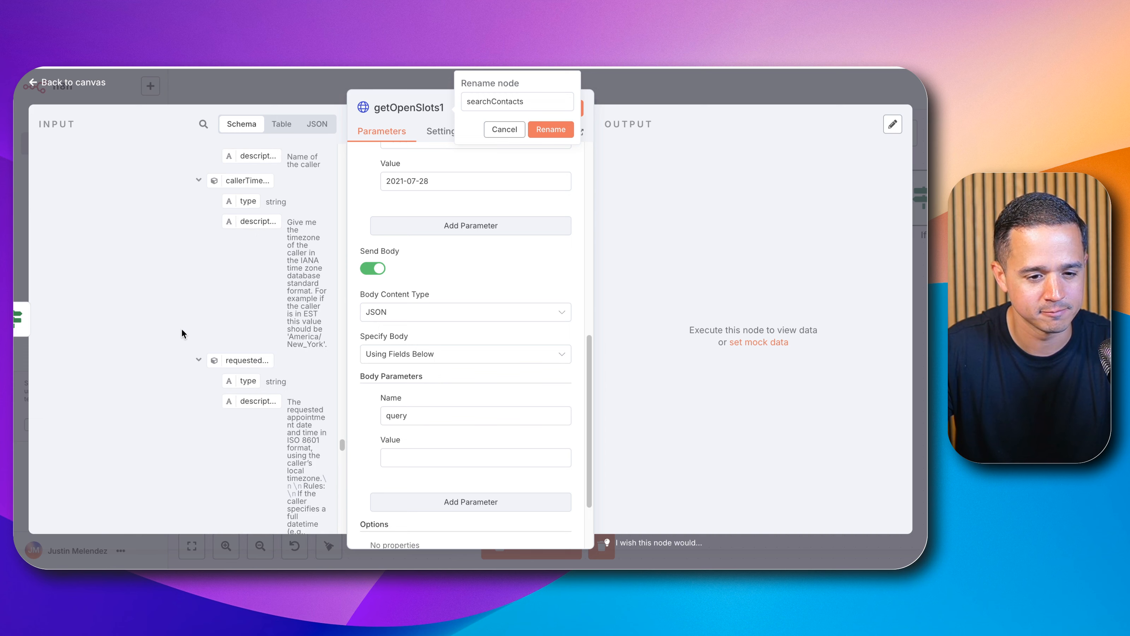
scroll(182, 328, "up", 10)
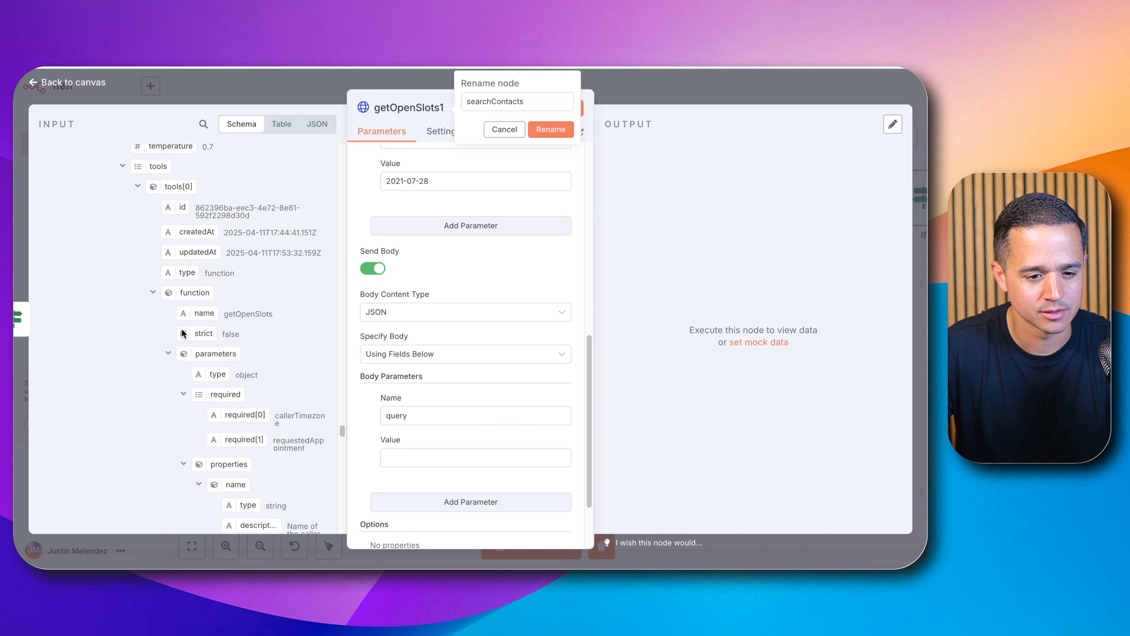
scroll(182, 328, "down", 2)
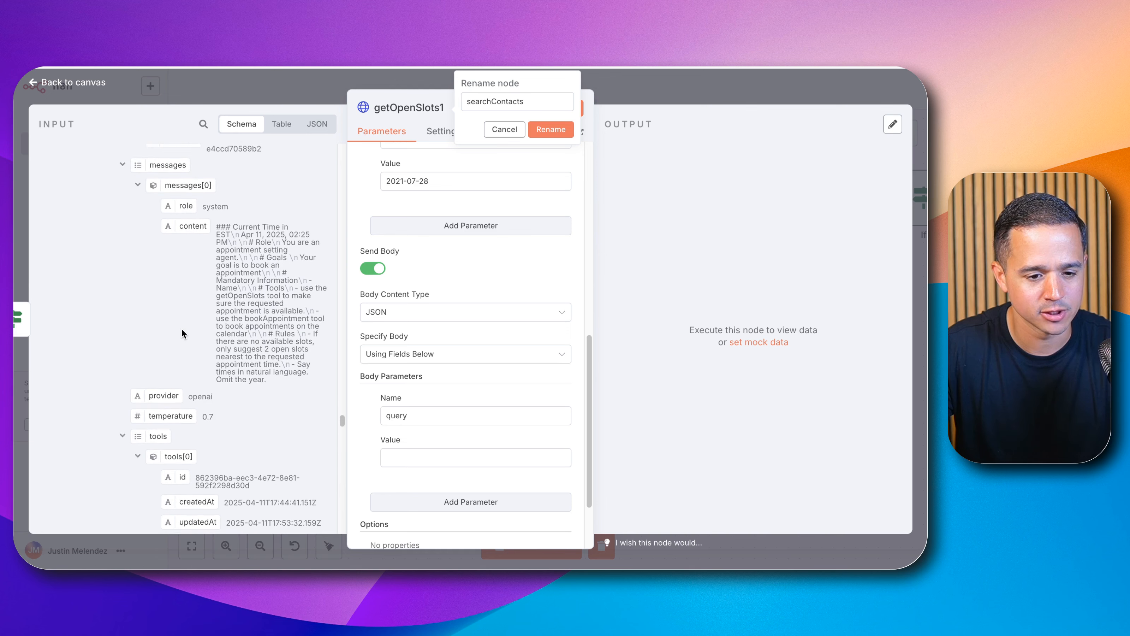
scroll(182, 328, "up", 8)
scroll(182, 328, "up", 9)
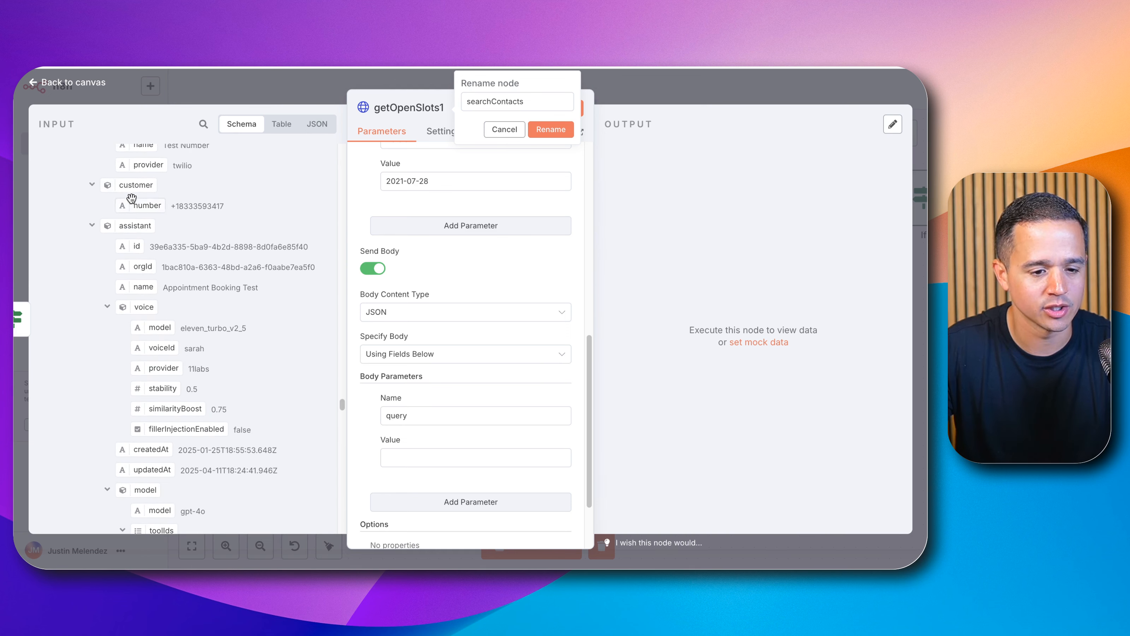
left_click_drag(137, 204, 419, 455)
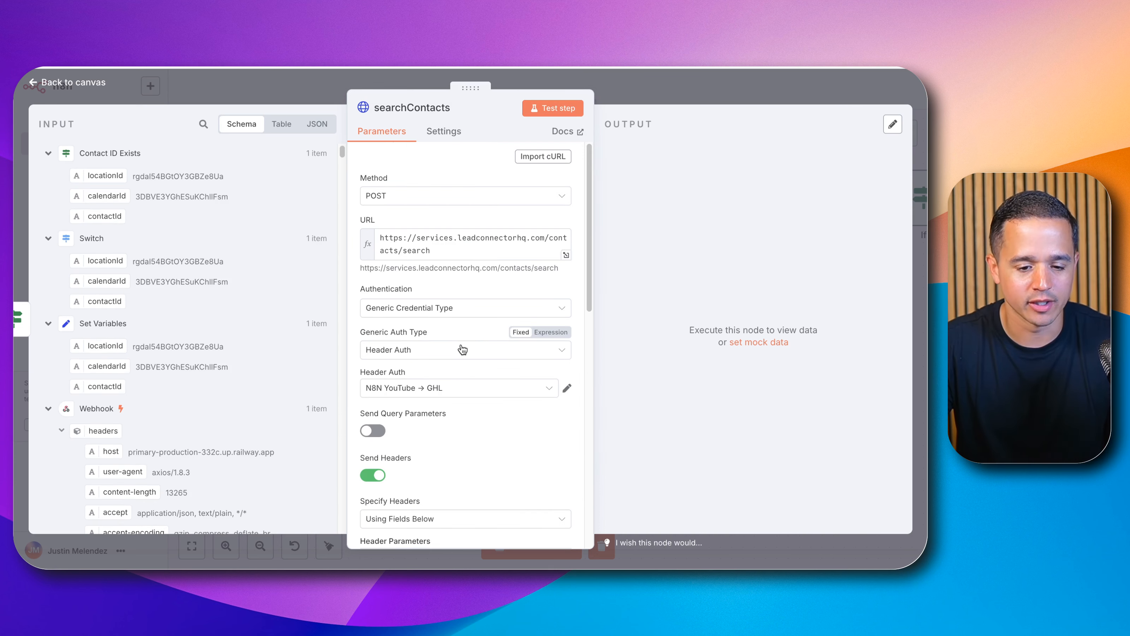
Step: Add a body parameter locationId whose value maps the Set Variables node's locationId
scroll(459, 351, "down", 5)
scroll(459, 350, "down", 6)
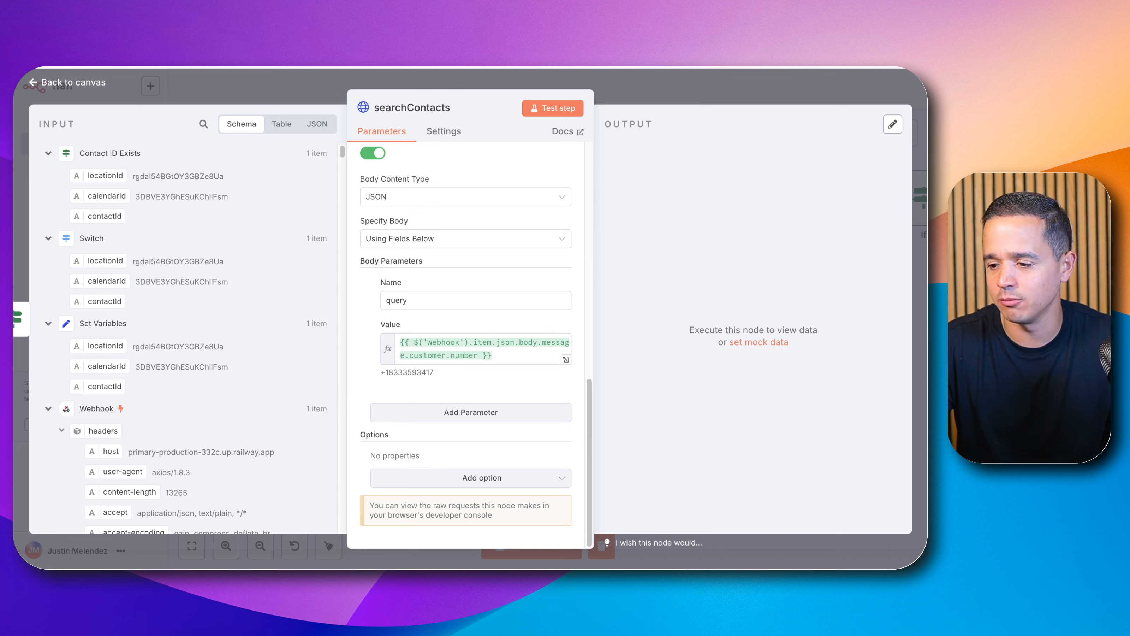
left_click(459, 416)
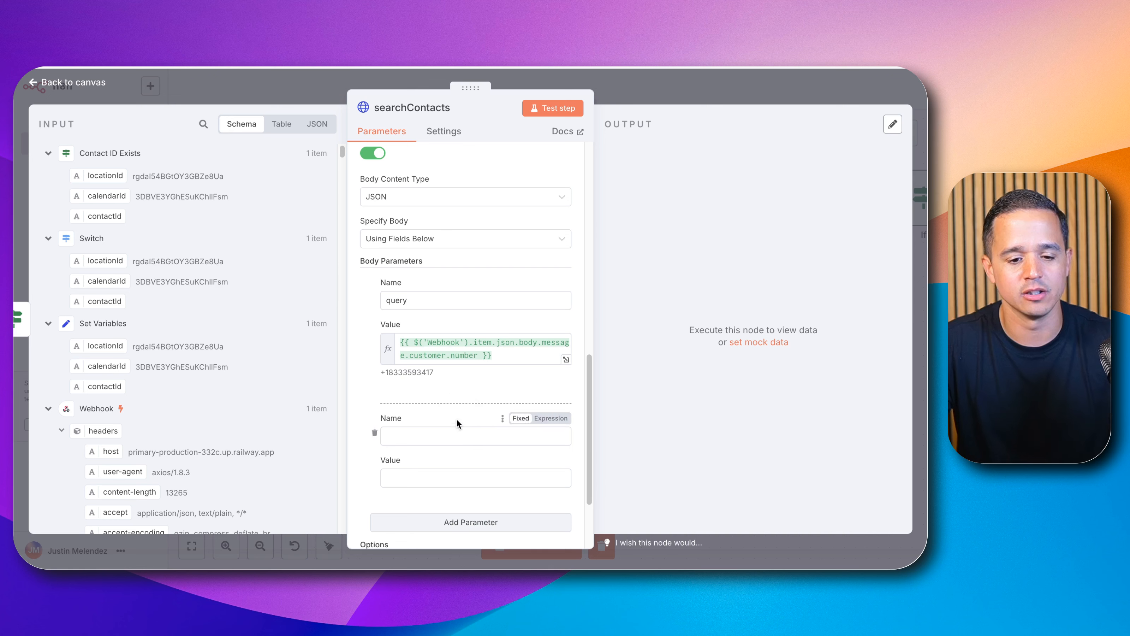
left_click(455, 438)
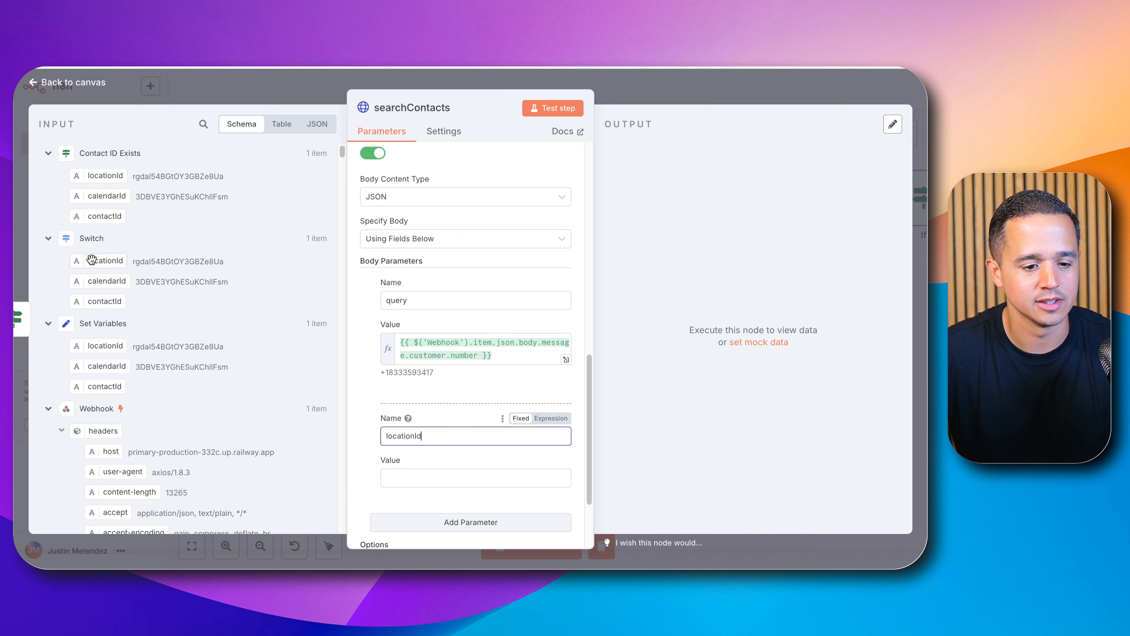
left_click_drag(91, 259, 434, 474)
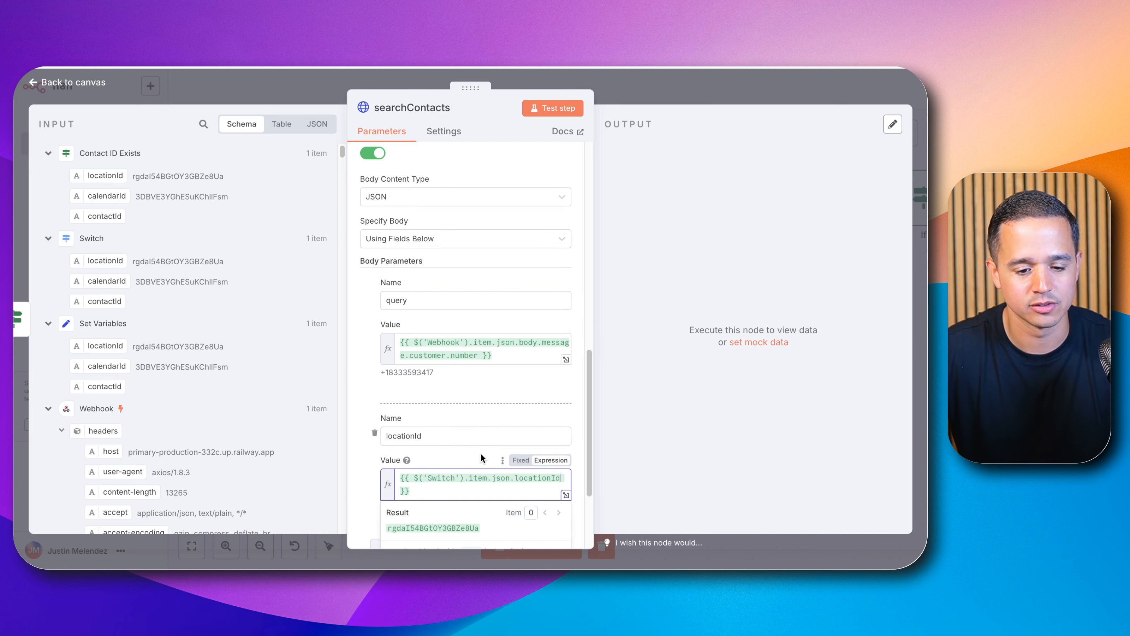
triple_click(432, 474)
key("BackSpace")
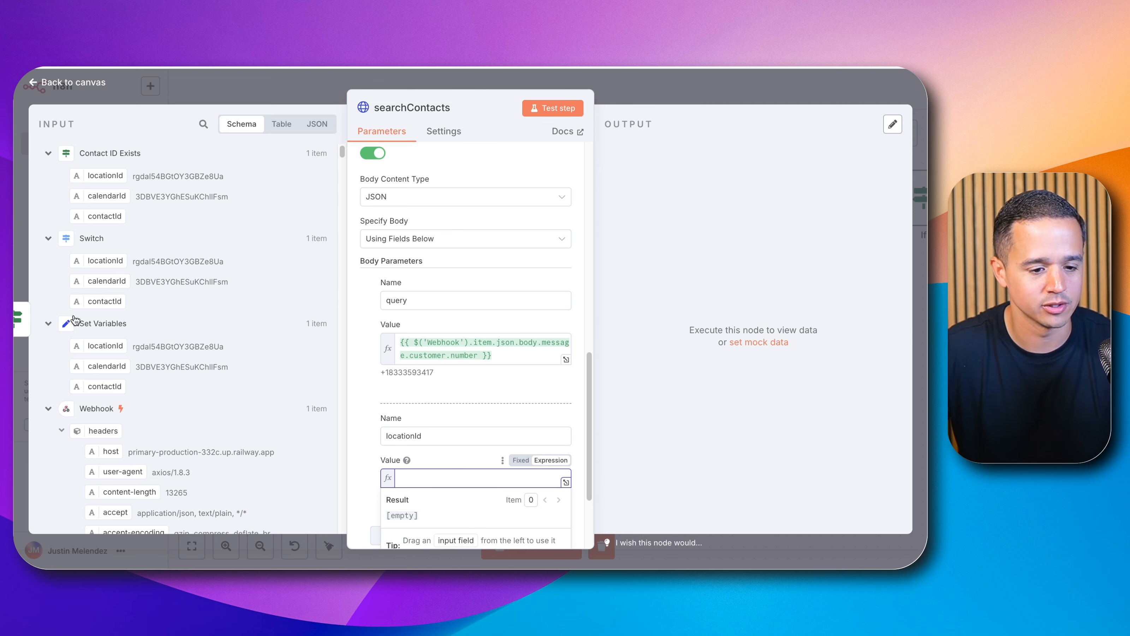
scroll(74, 320, "down", 1)
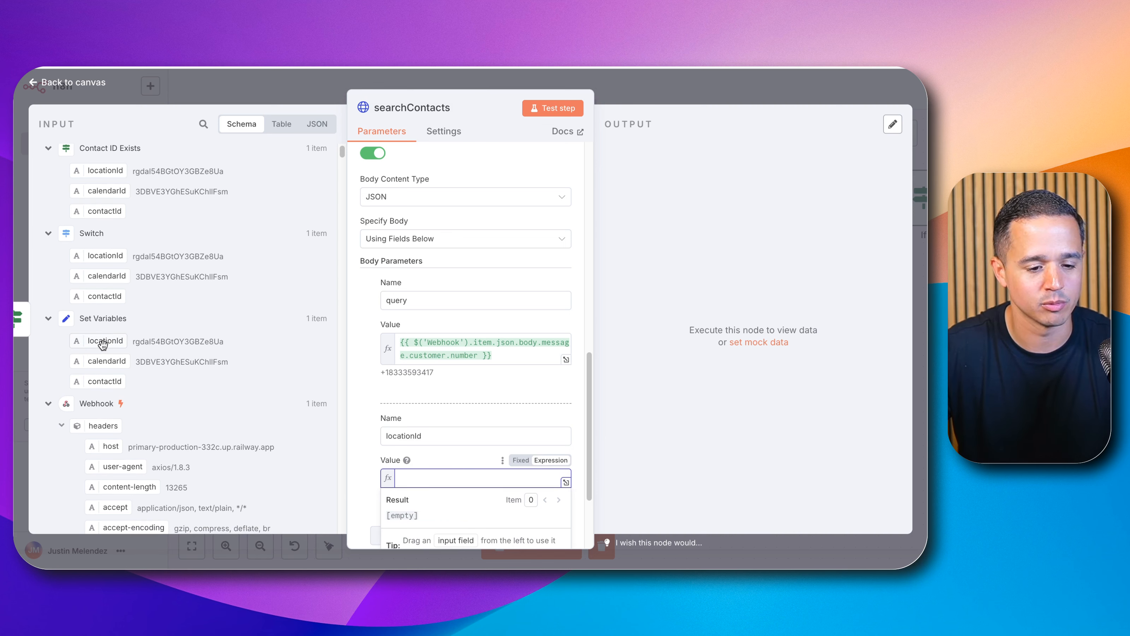
left_click_drag(102, 345, 467, 479)
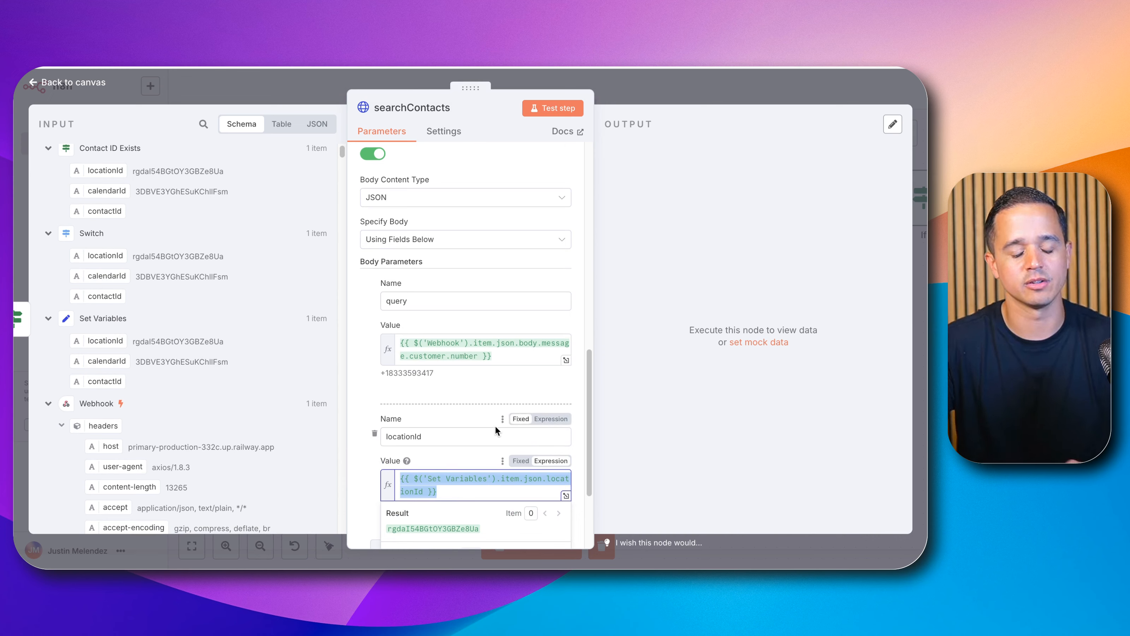
Step: Add a body parameter pageLimit with the expression value 1
scroll(490, 415, "down", 3)
left_click(373, 384)
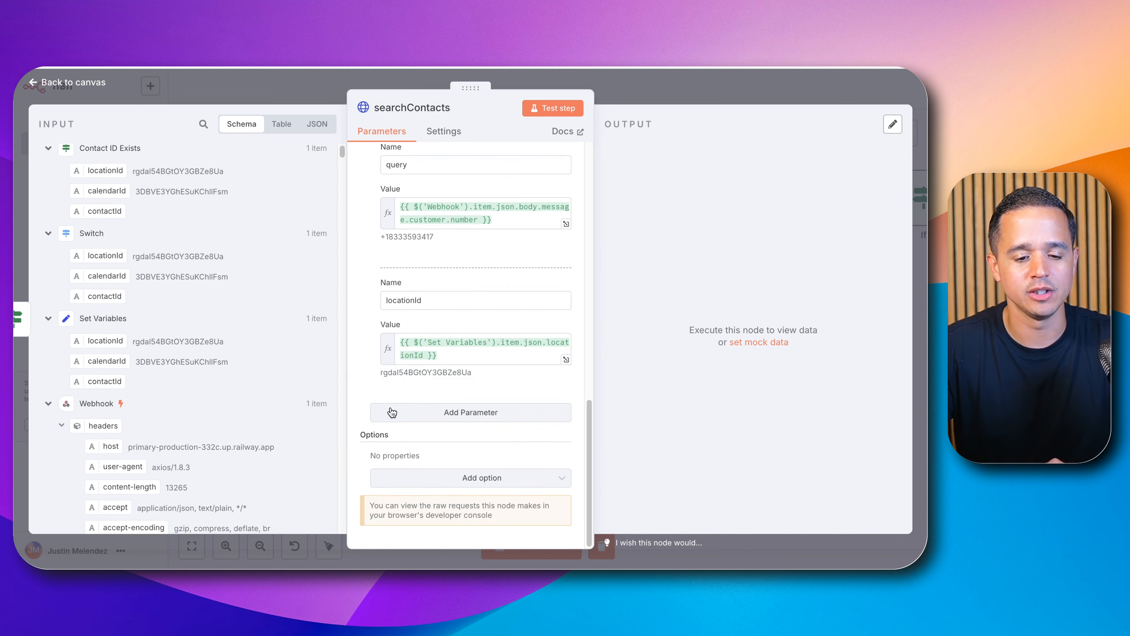
left_click(392, 412)
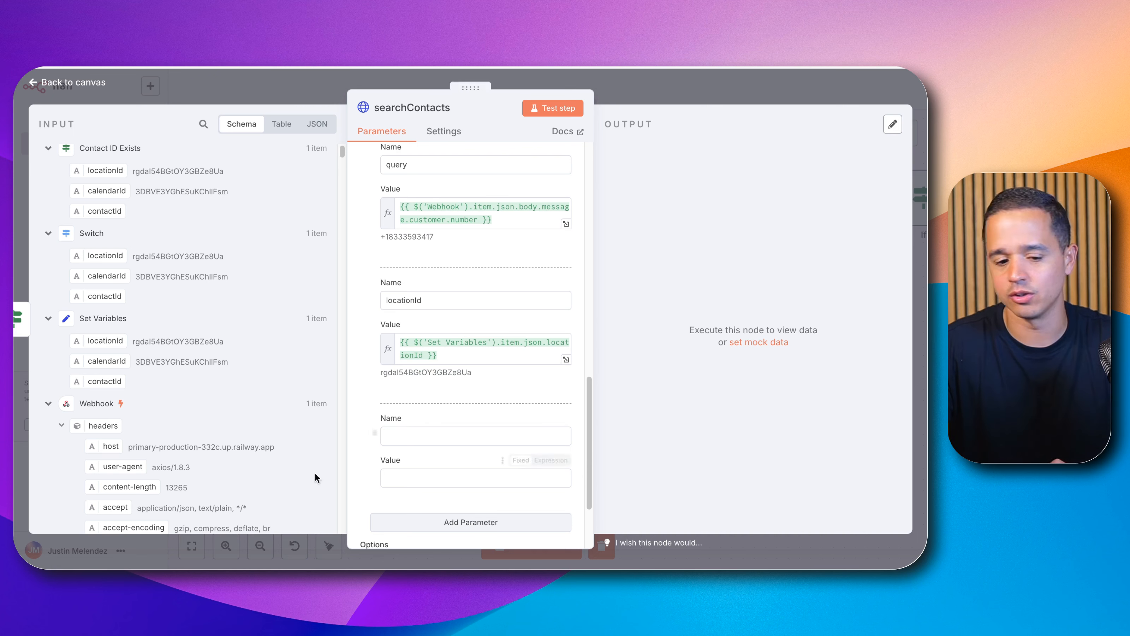
left_click(388, 436)
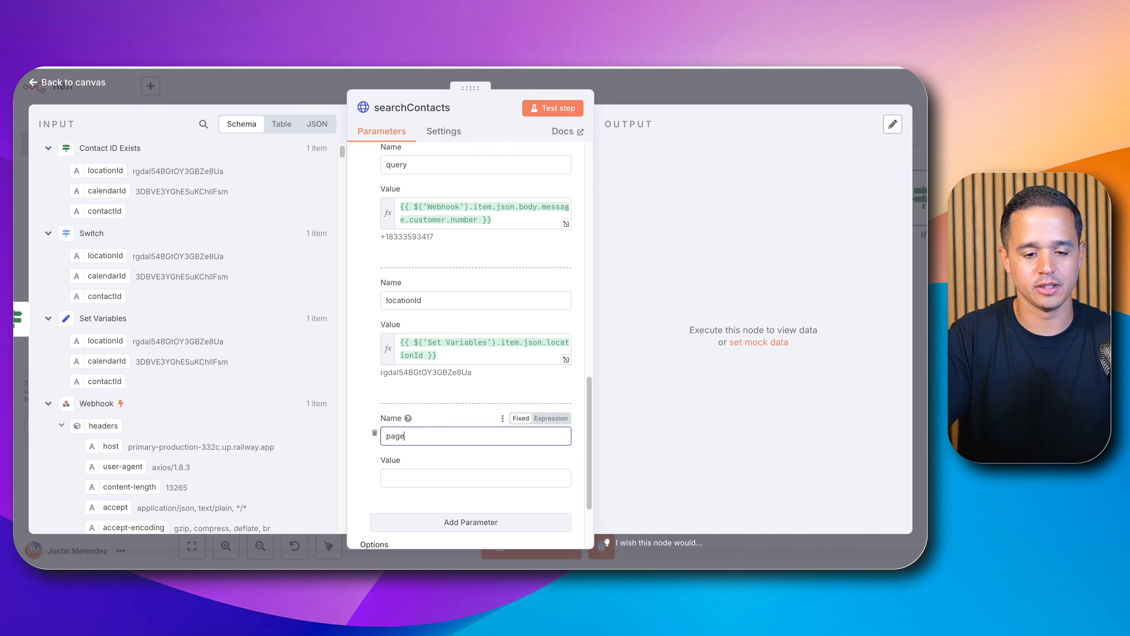
left_click(416, 477)
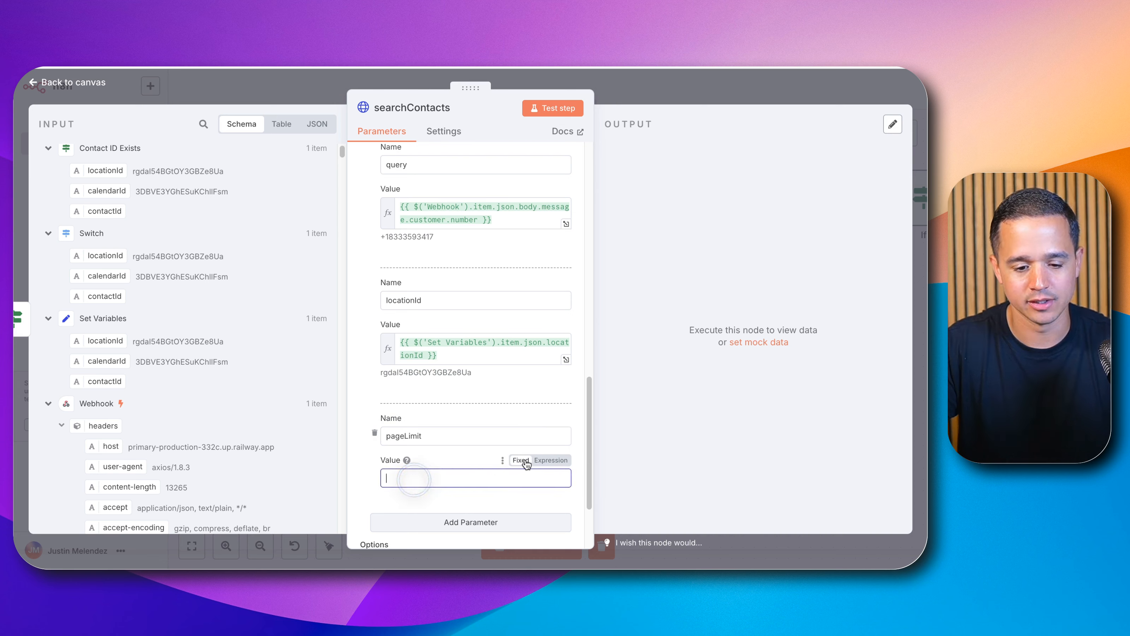
left_click(551, 459)
type("1")
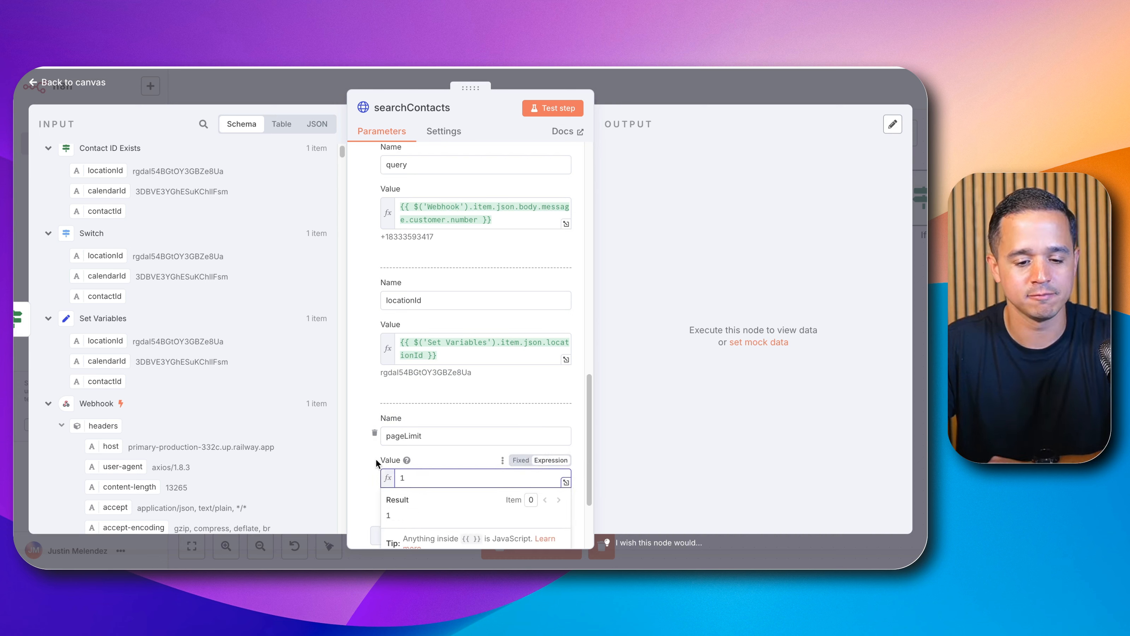
left_click(377, 461)
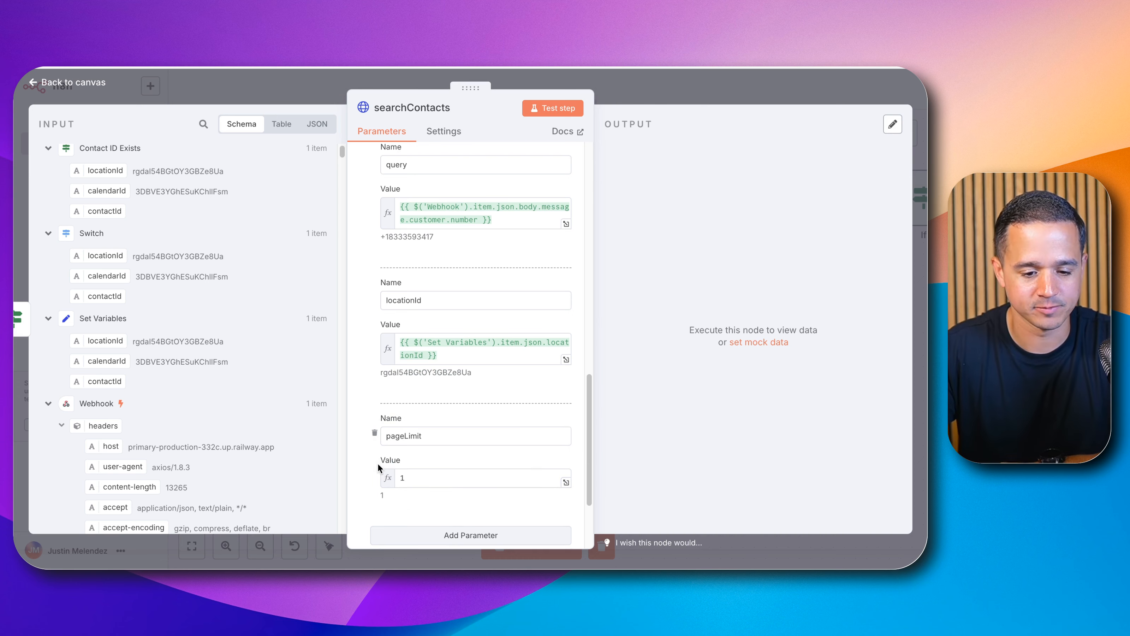
Step: Test the searchContacts node and expand the HTTP request details in its output
left_click(550, 112)
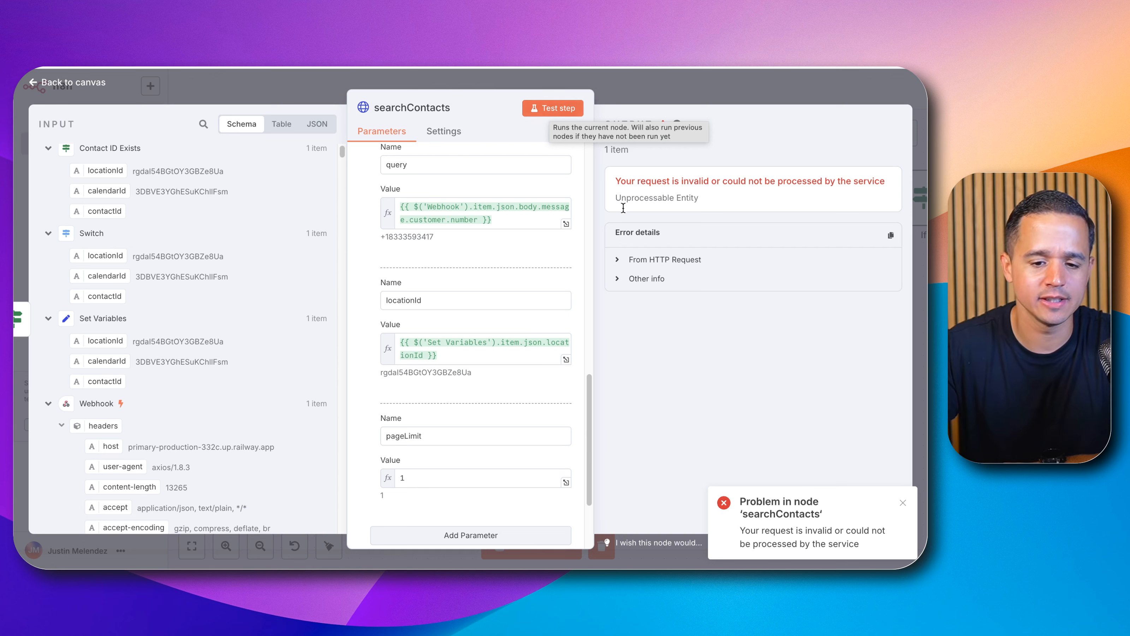
left_click(656, 260)
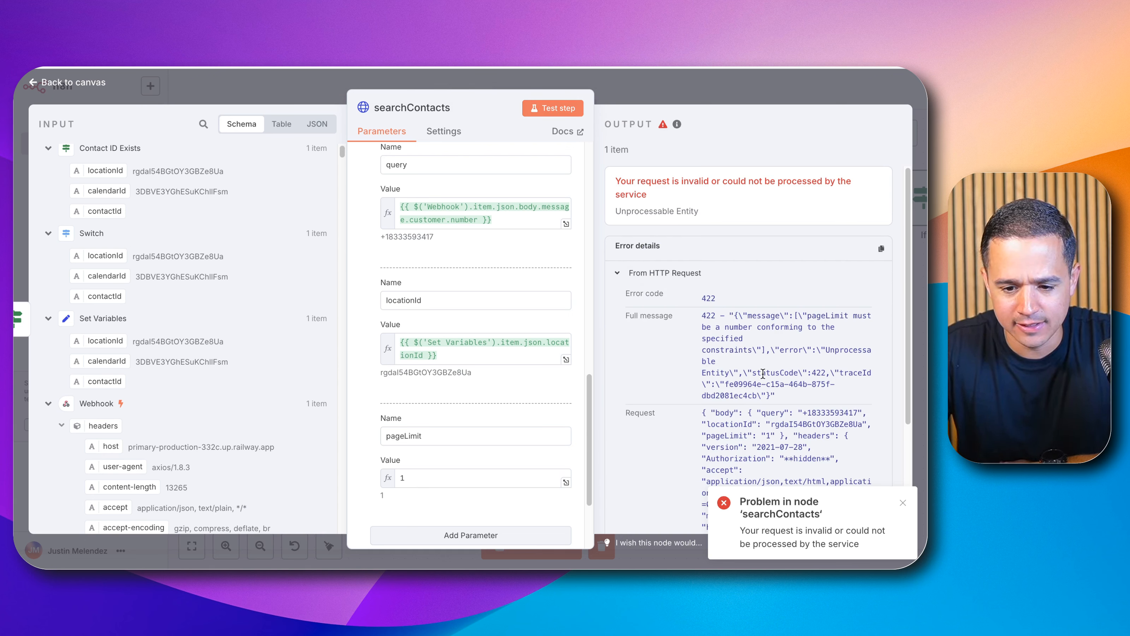
scroll(499, 254, "up", 10)
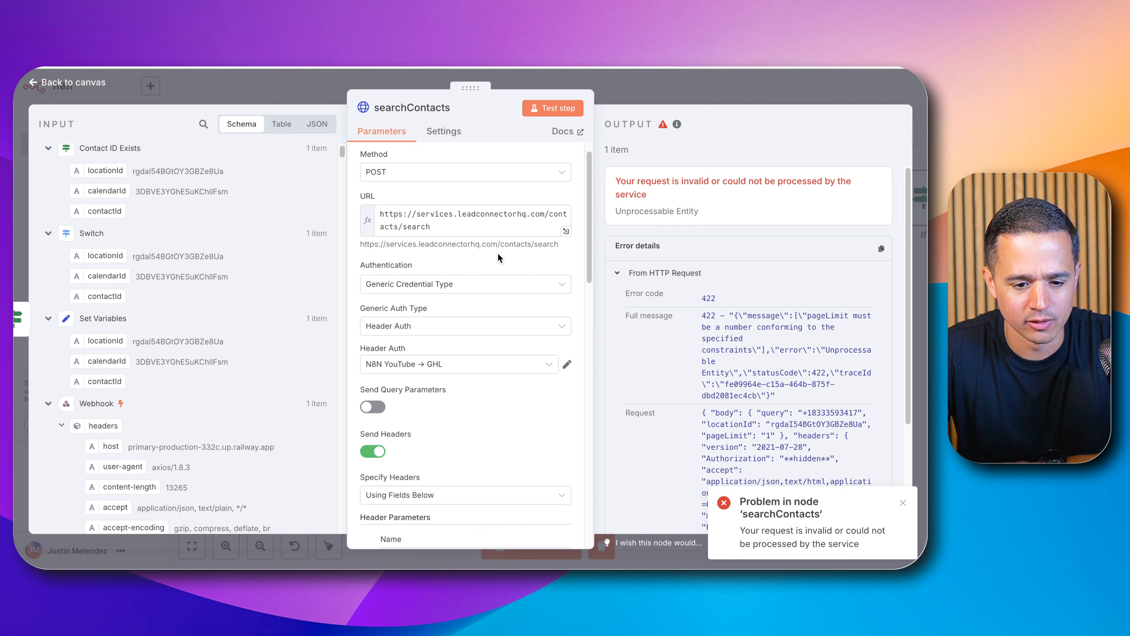
Step: Change the pageLimit value to the expression {{ Number(1) }} and test the searchContacts node again
scroll(473, 339, "up", 2)
scroll(492, 283, "down", 10)
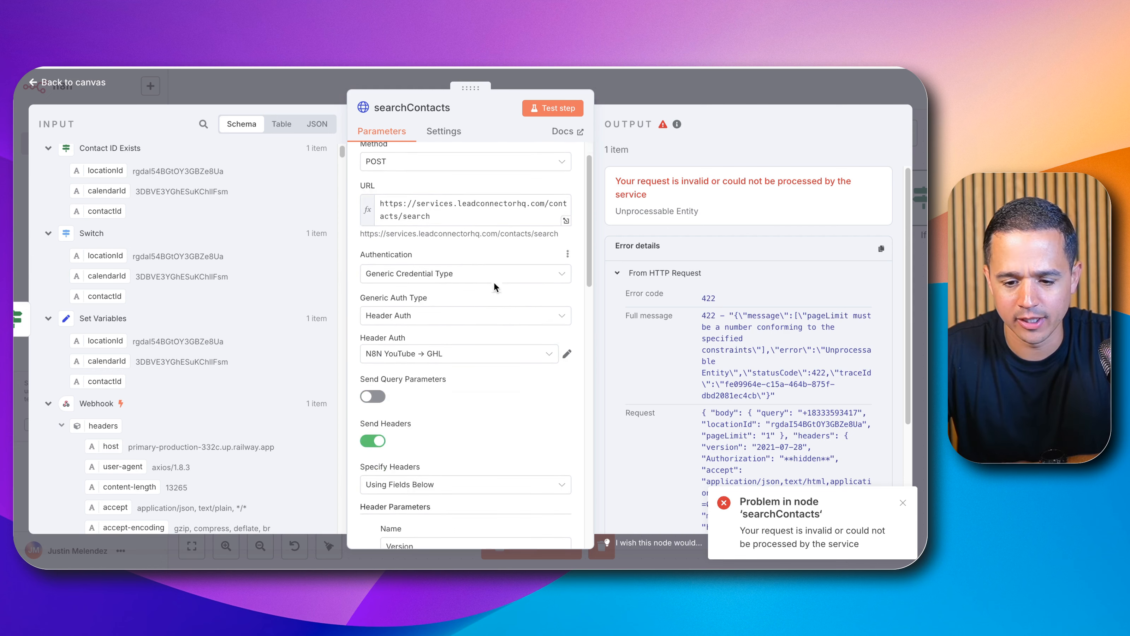
scroll(485, 290, "down", 10)
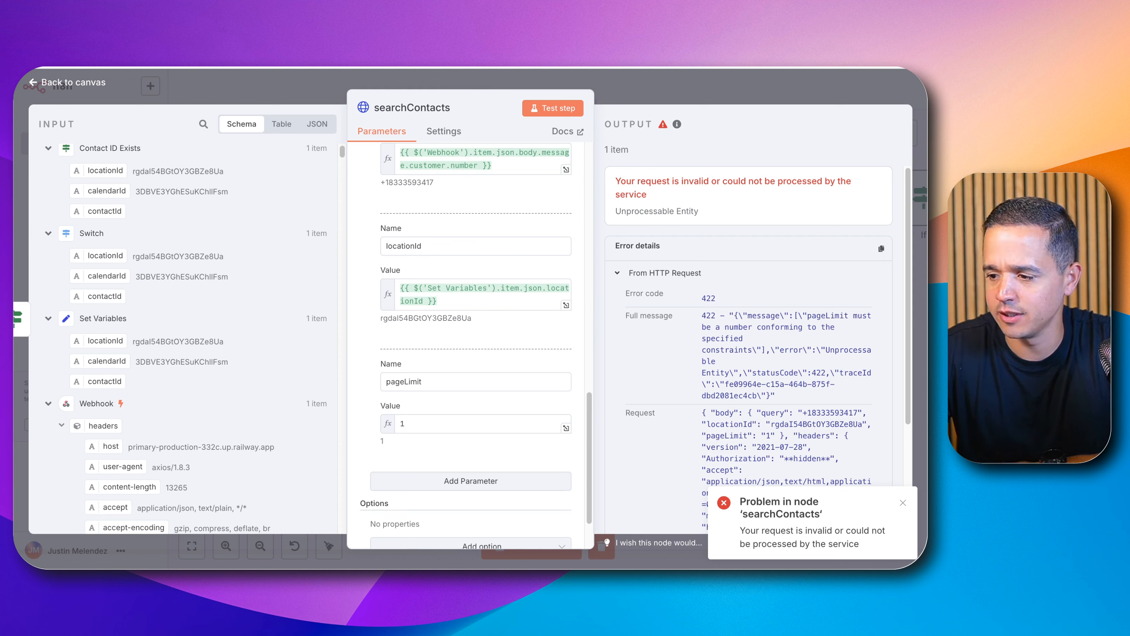
left_click(489, 426)
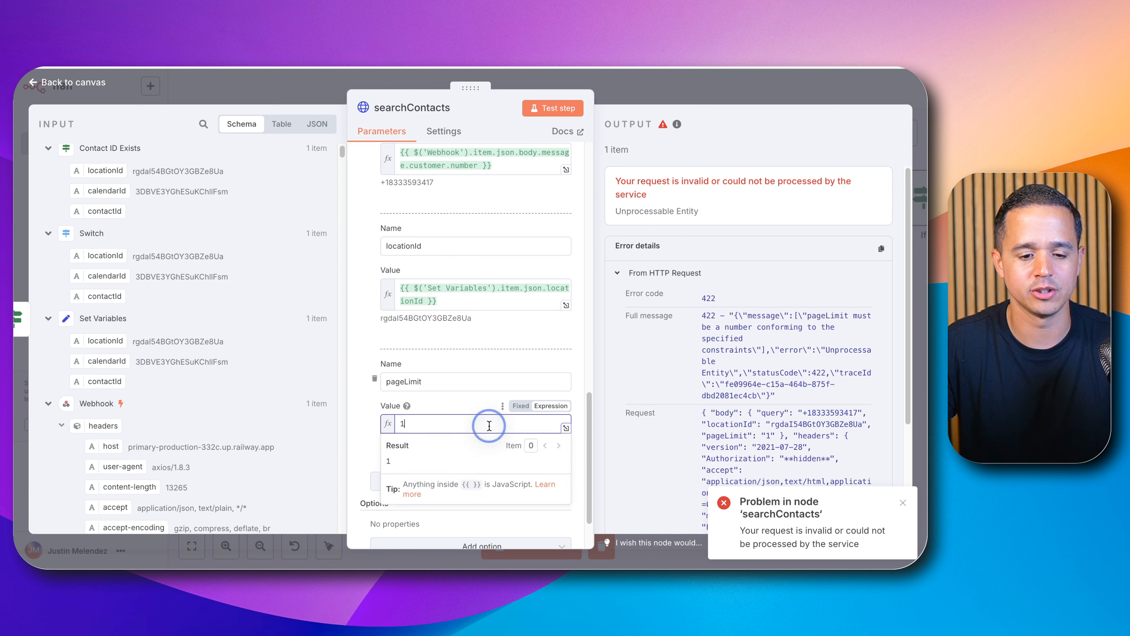
key("BackSpace")
type("{{ Number)")
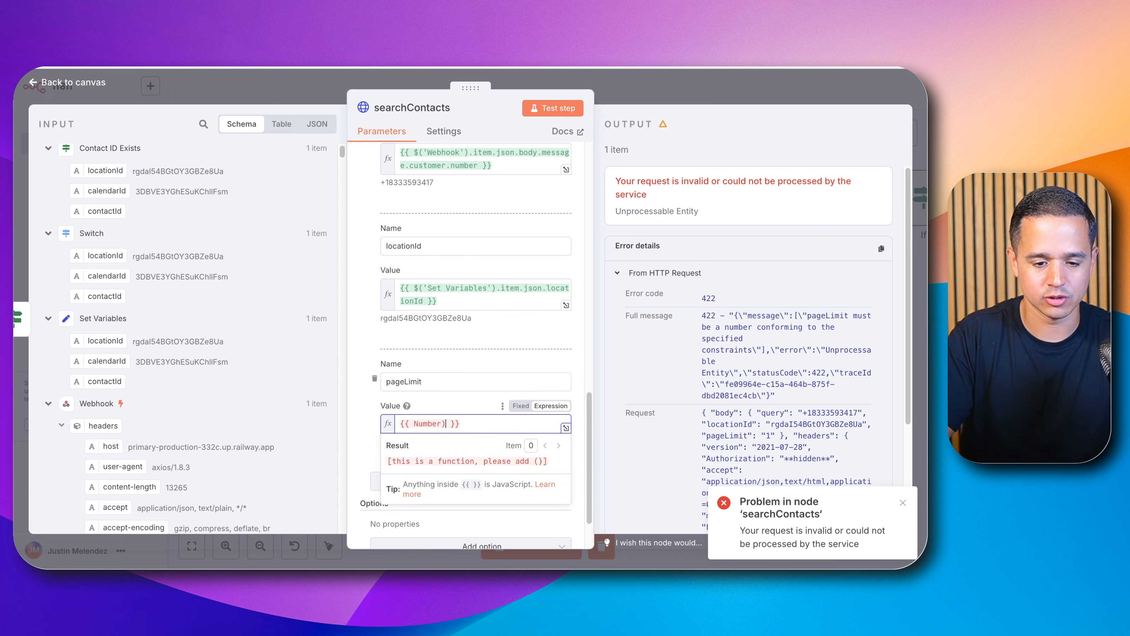
key("BackSpace")
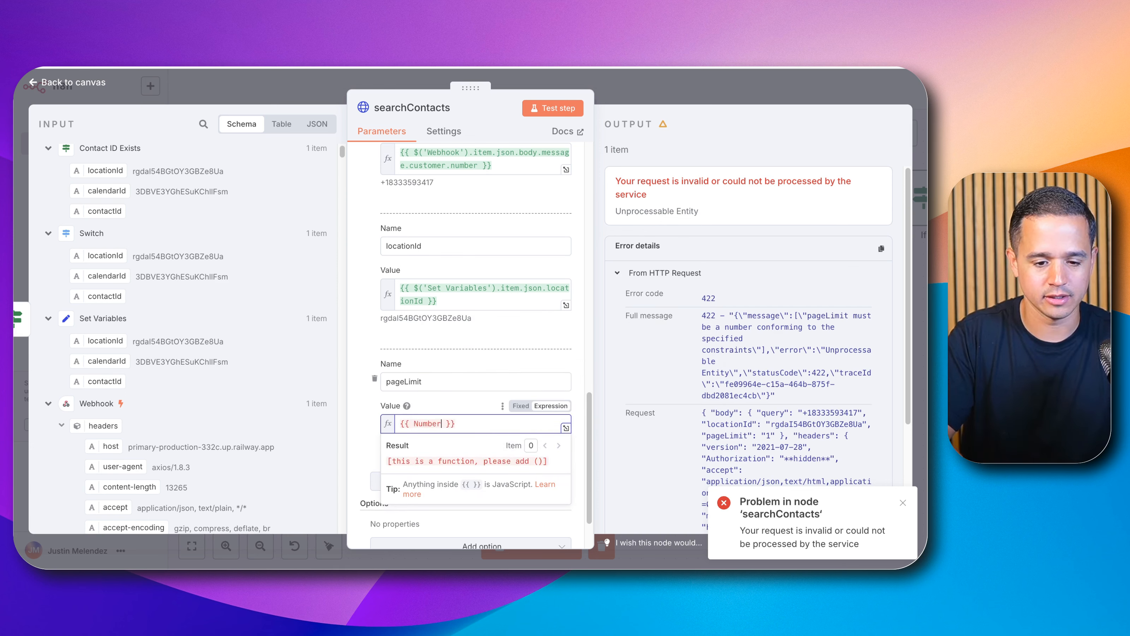
type("(1")
left_click(553, 108)
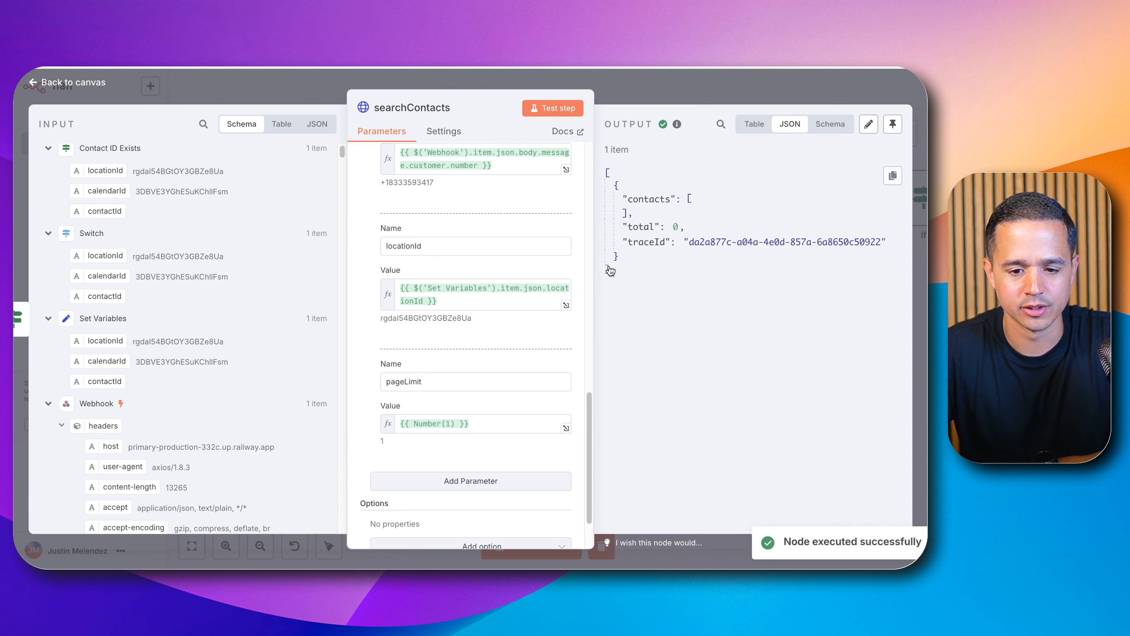
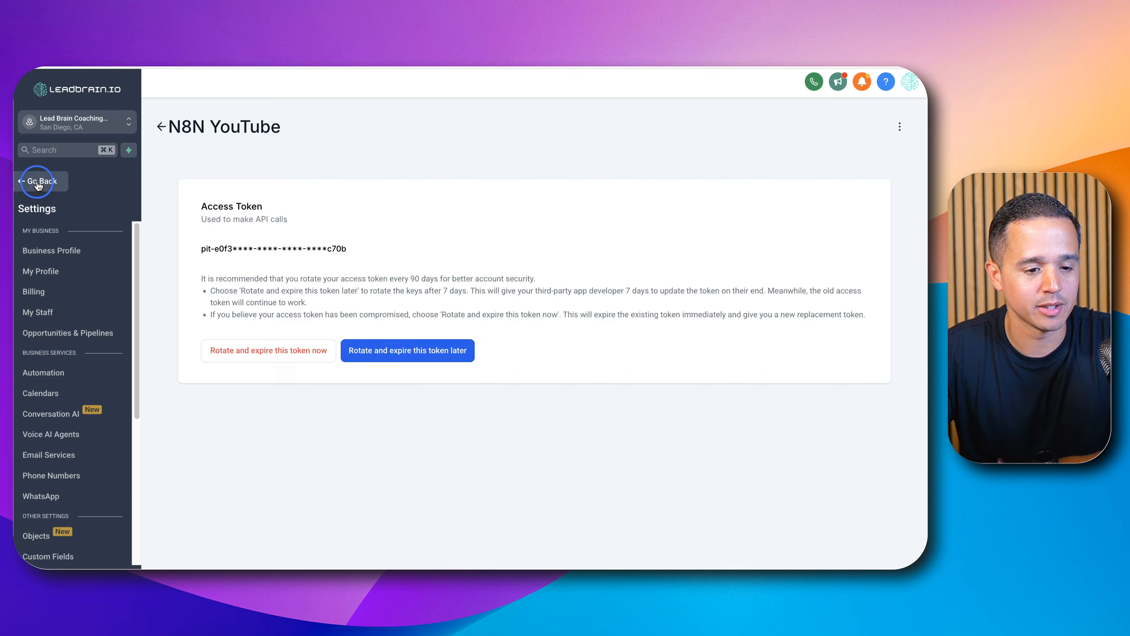
Step: Open the Contacts page in the HighLevel account
left_click(37, 183)
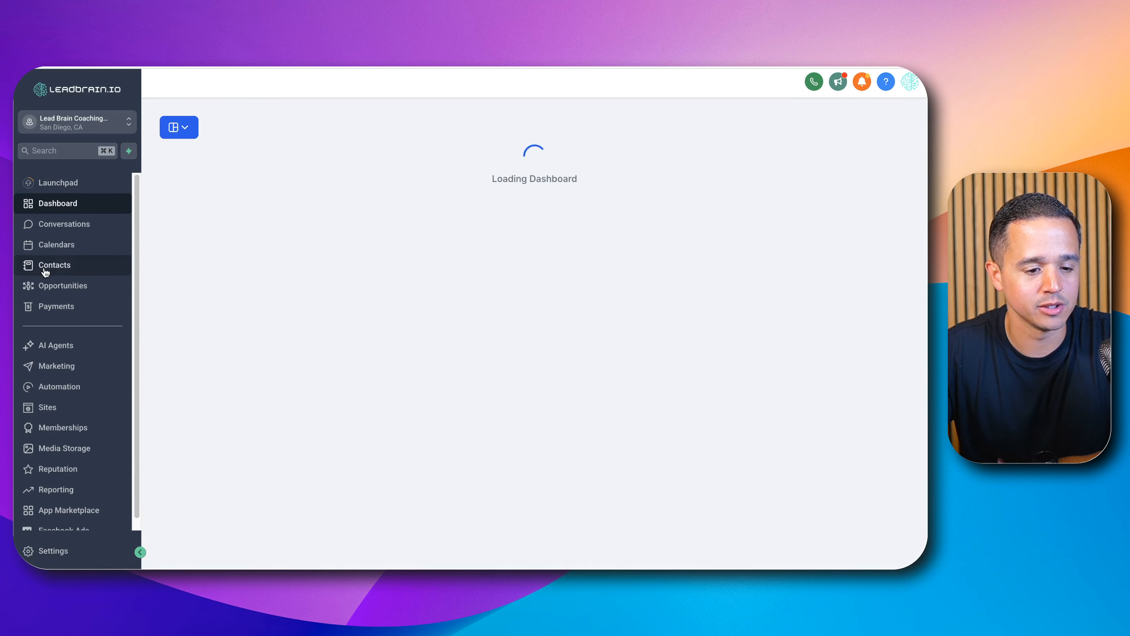
left_click(46, 265)
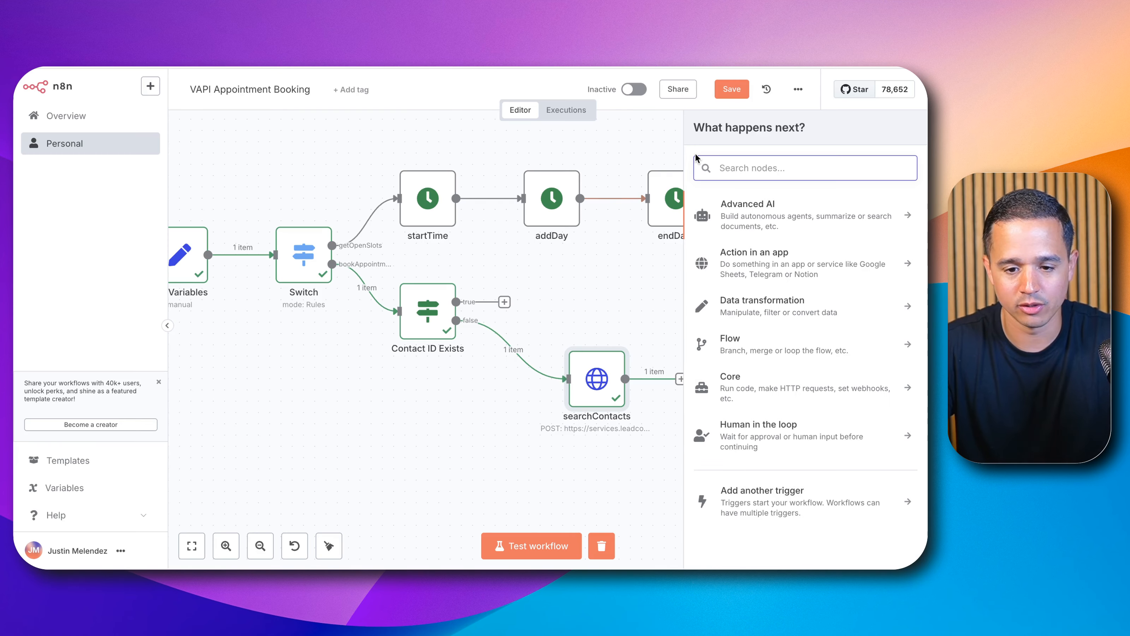
Step: Add an If node after searchContacts and rename it contactFound
type("if")
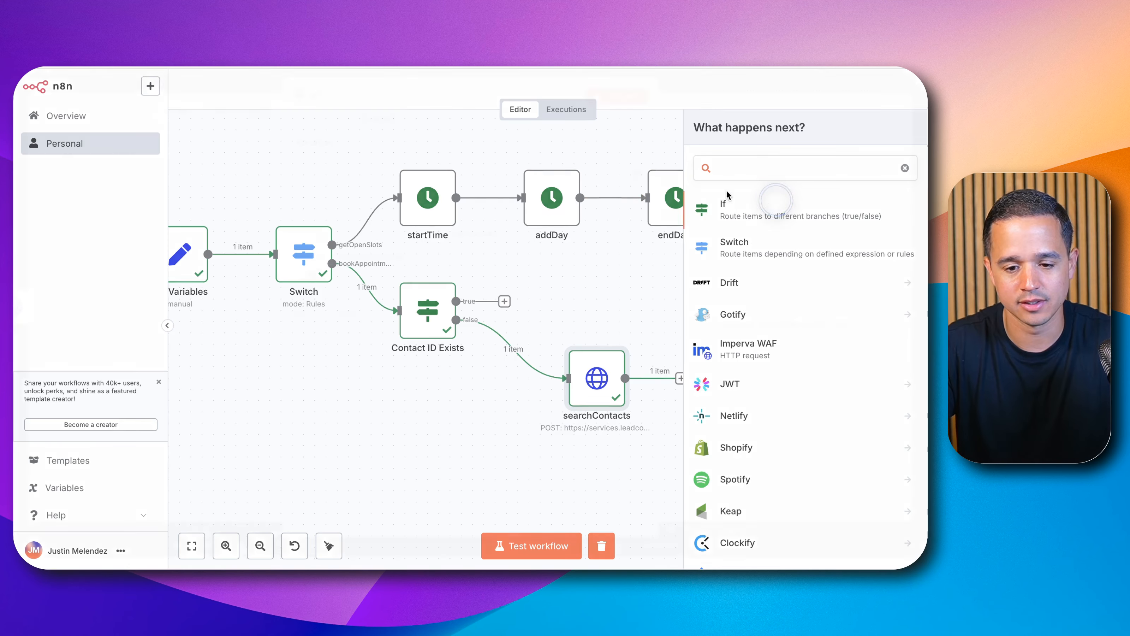
left_click(727, 196)
left_click(385, 113)
type("D")
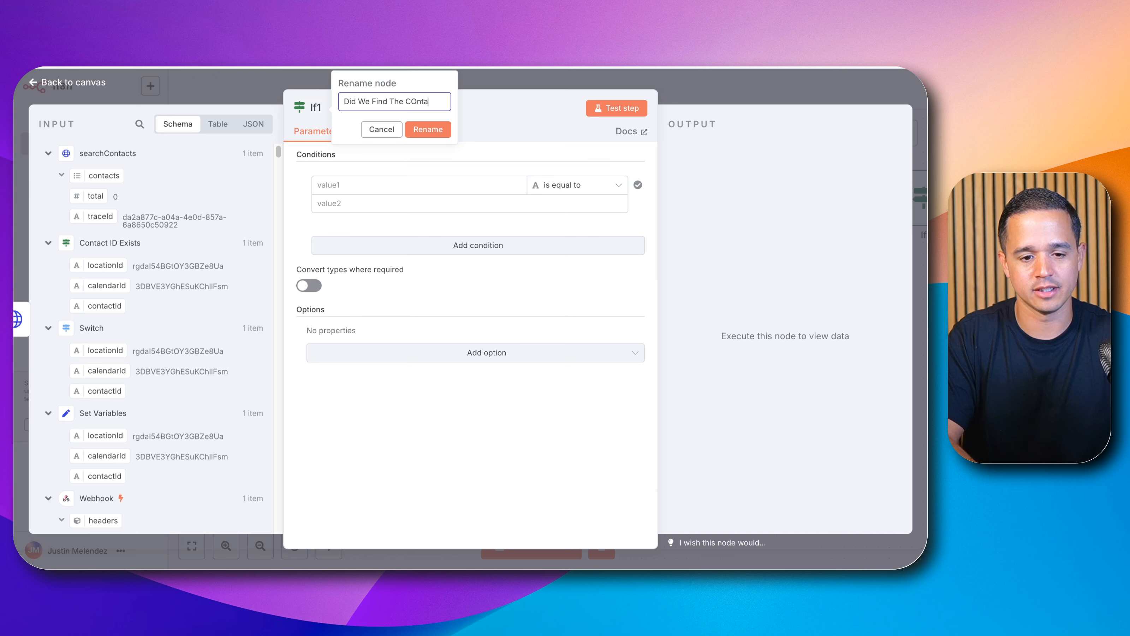
type("id We Find The COn")
key("BackSpace")
key("BackSpace")
type("ontact")
key("super+a")
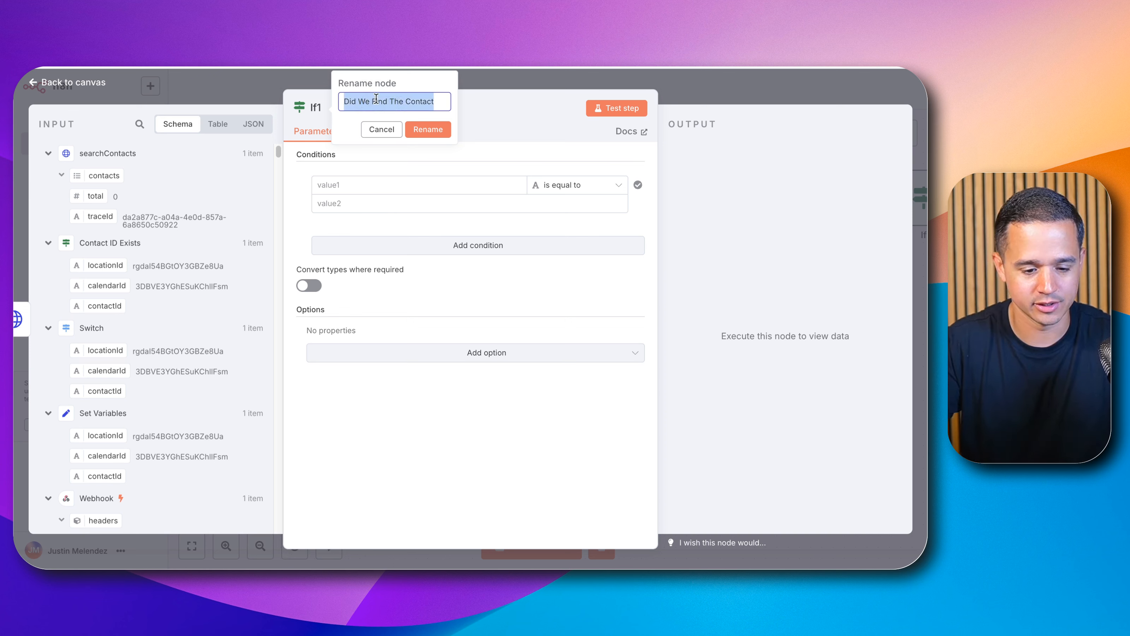
type("contactFou")
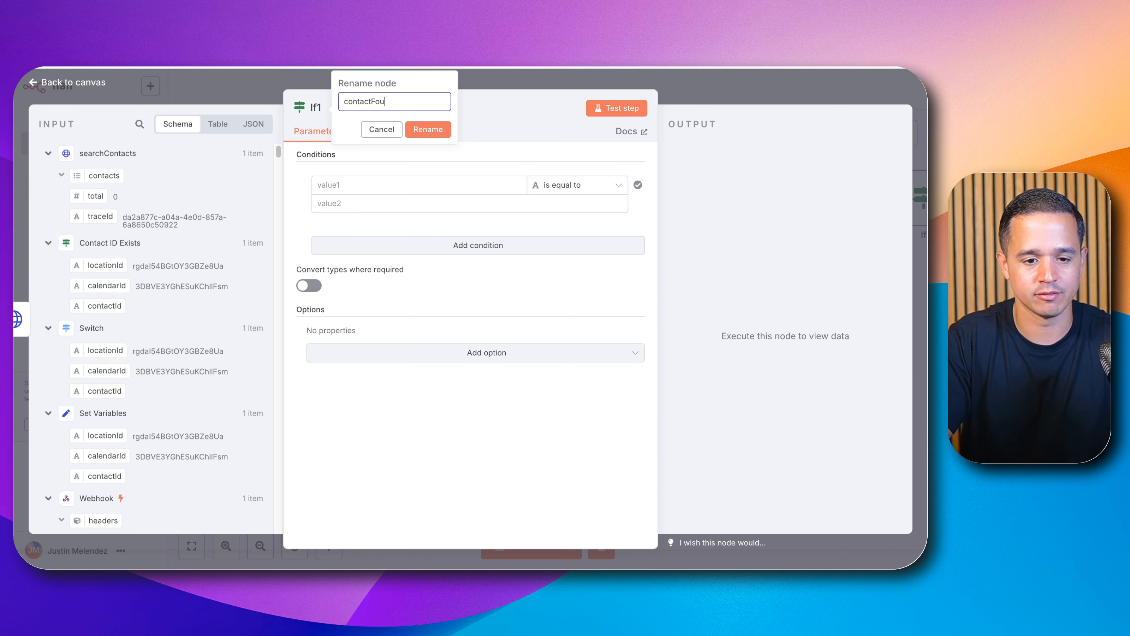
type("nd")
left_click(427, 129)
key("Escape")
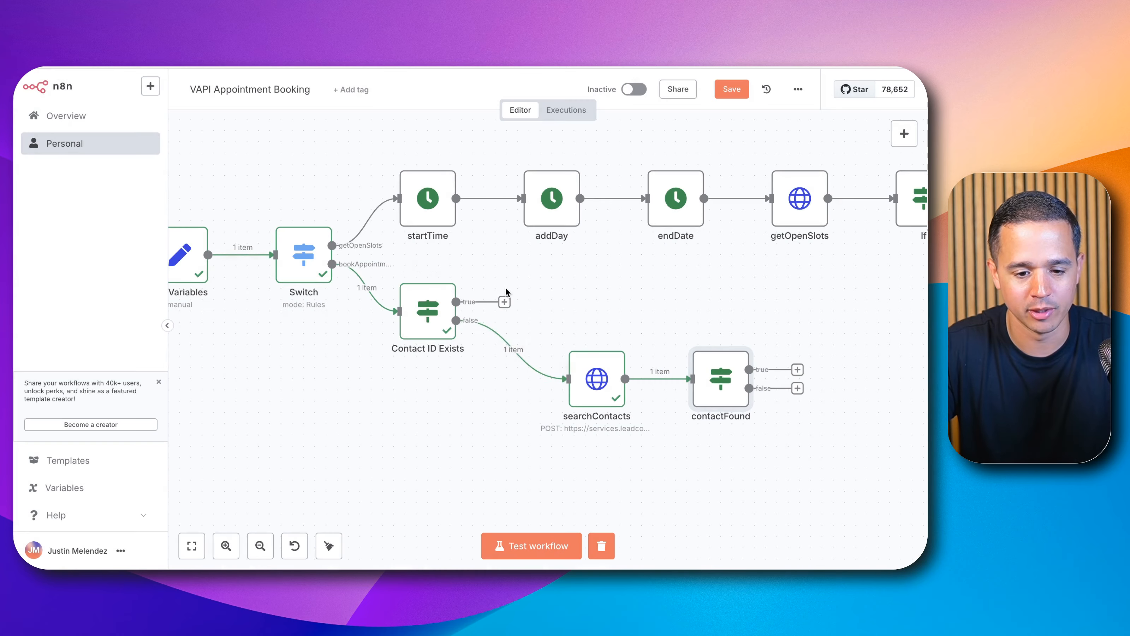
Step: Rename the Contact ID Exists node to contactIdExists
double_click(427, 311)
left_click(363, 108)
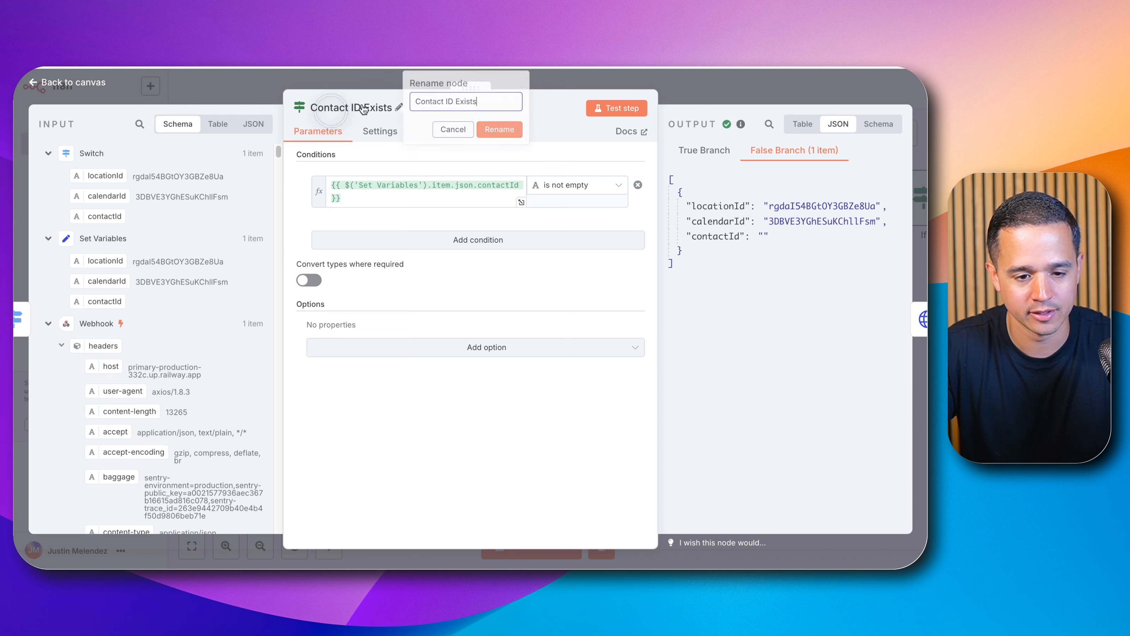
left_click_drag(479, 101, 338, 98)
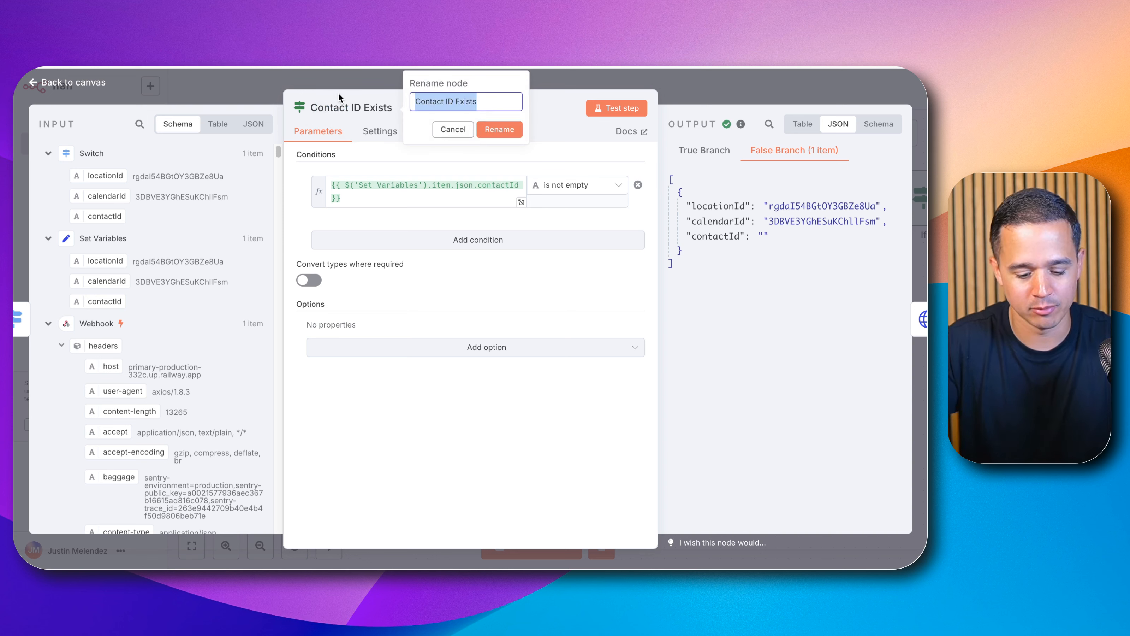
type("con")
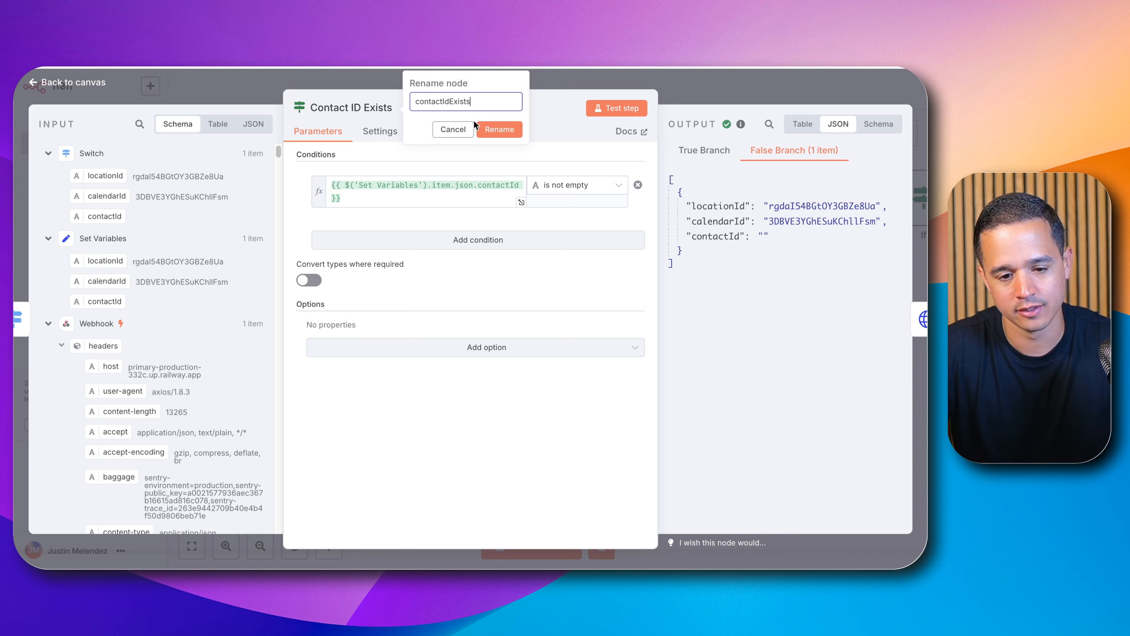
left_click(485, 129)
key("Escape")
Step: Set contactFound's condition to searchContacts' total as a Number that is greater than 0, and test the node
left_click_drag(768, 321, 685, 275)
double_click(643, 336)
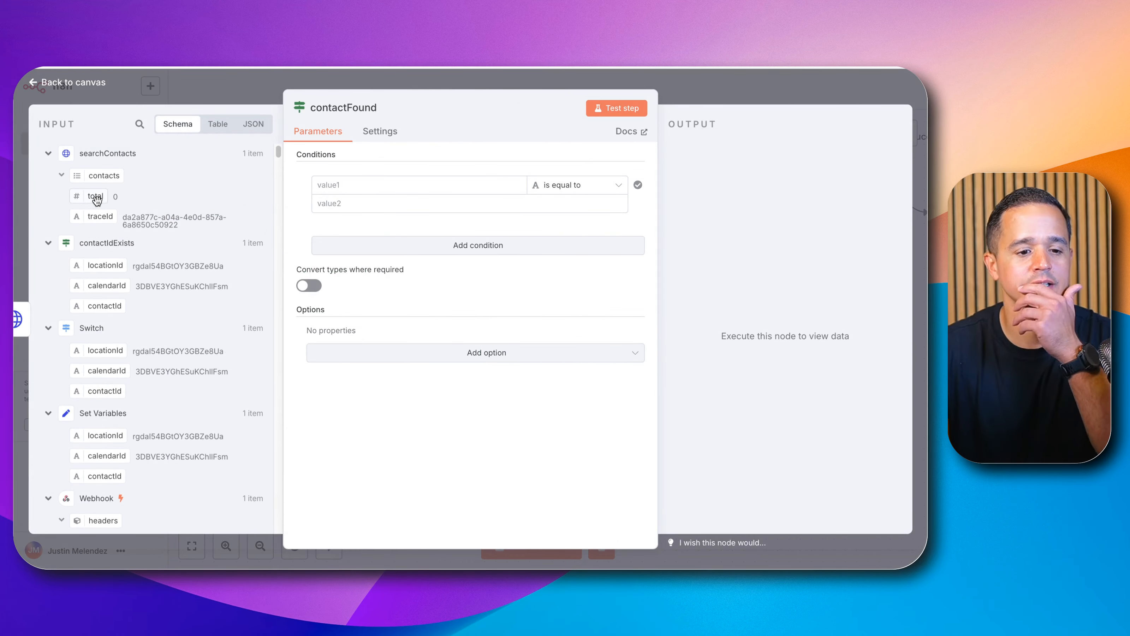
left_click_drag(96, 200, 339, 184)
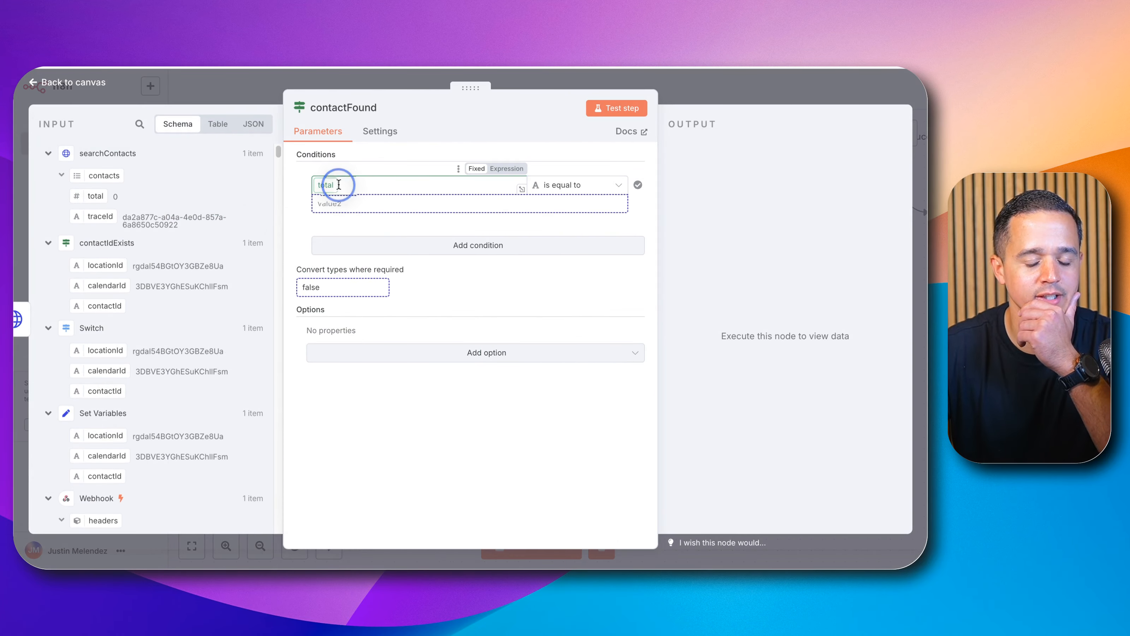
left_click(592, 189)
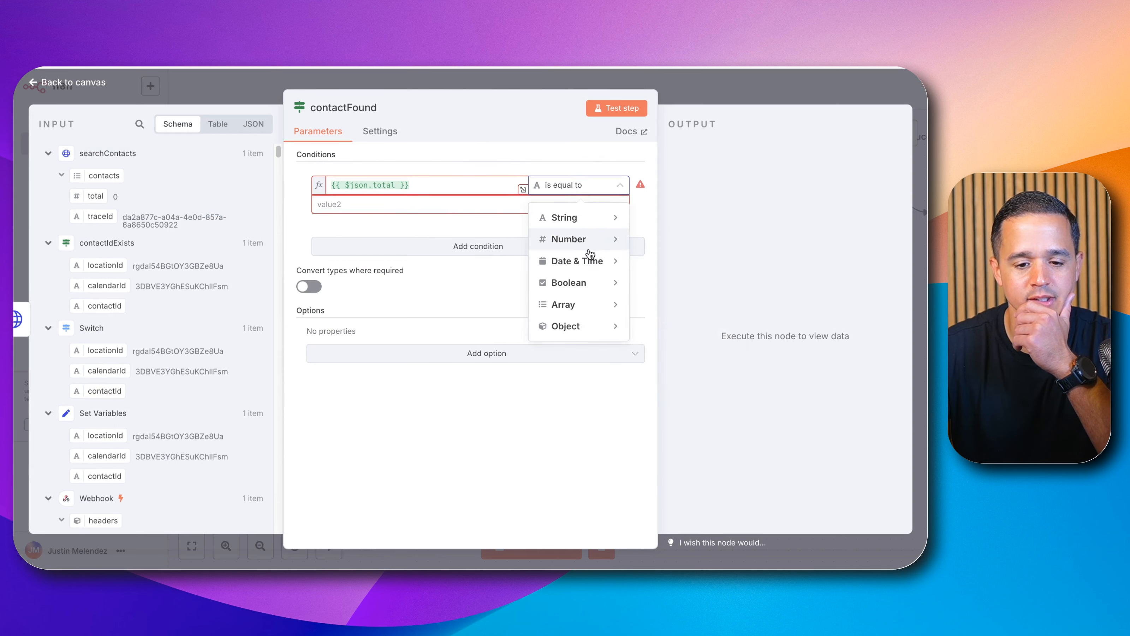
mouse_move(589, 250)
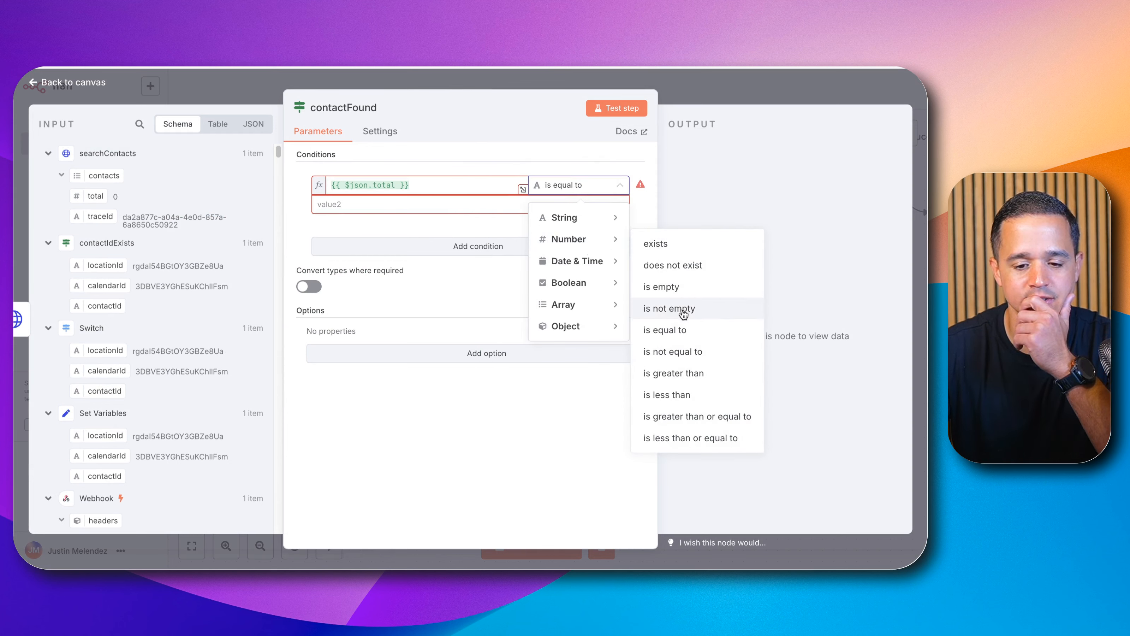
left_click(674, 373)
left_click(467, 207)
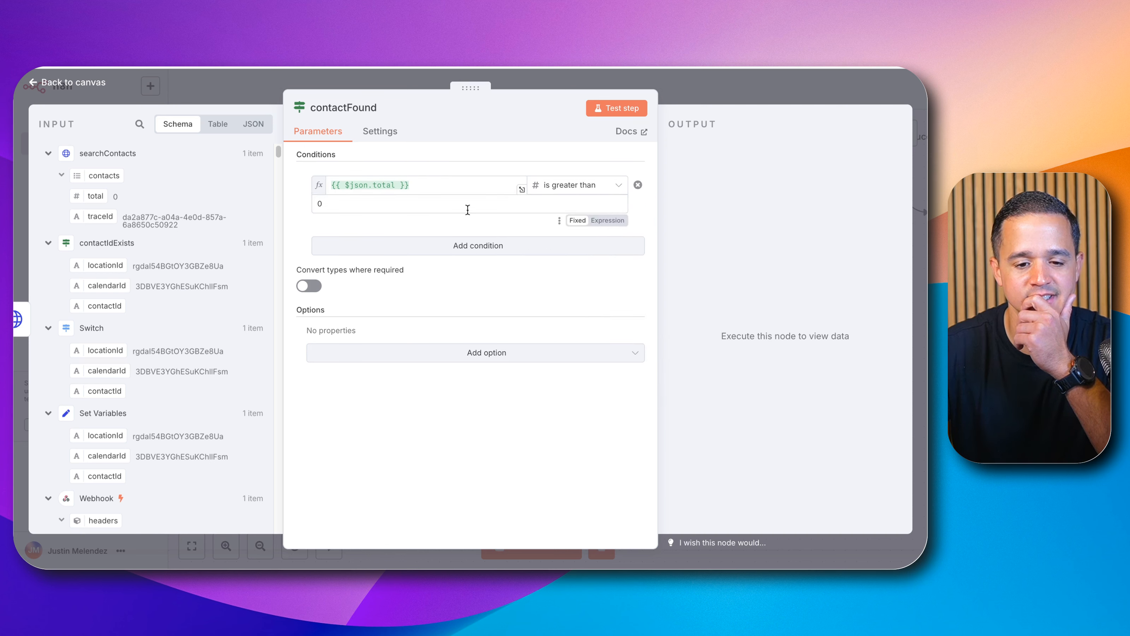
type("0")
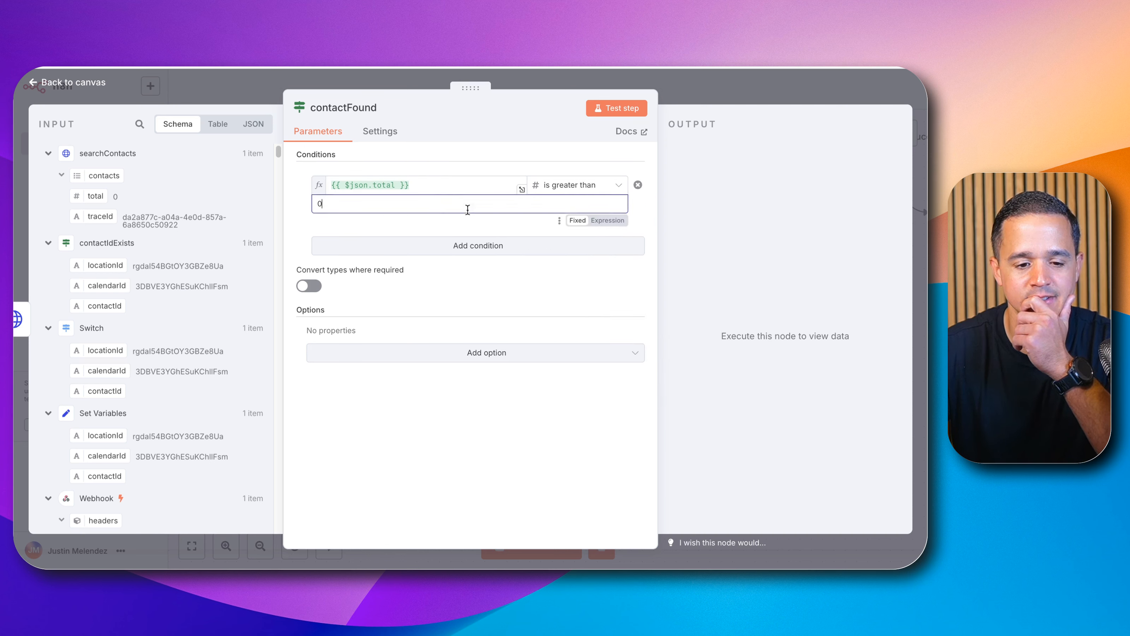
left_click(616, 110)
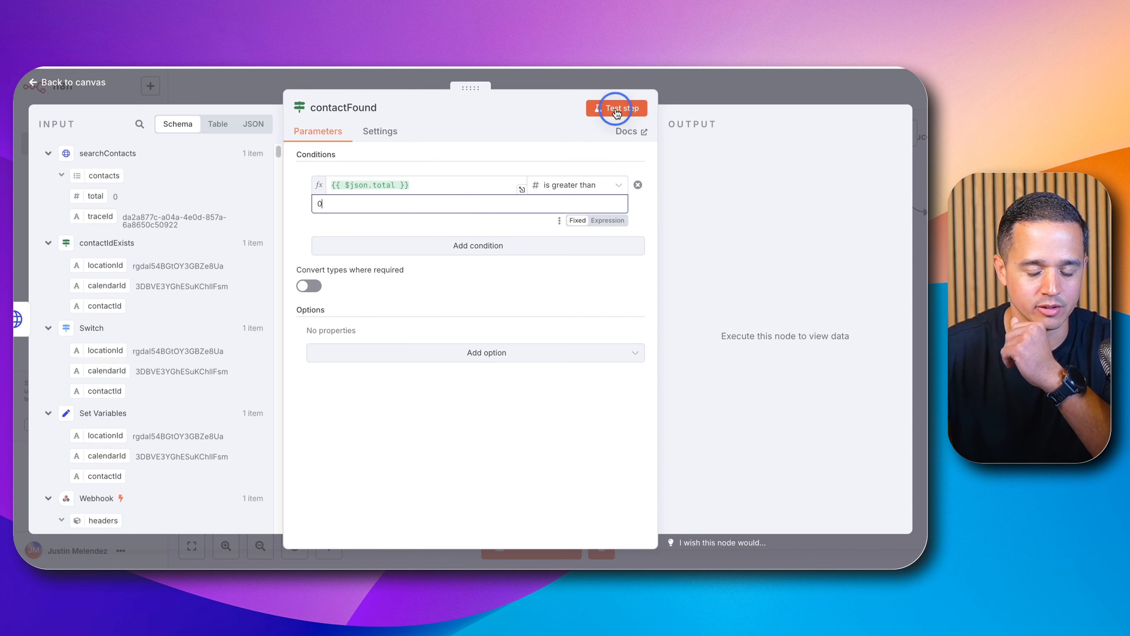
left_click(708, 93)
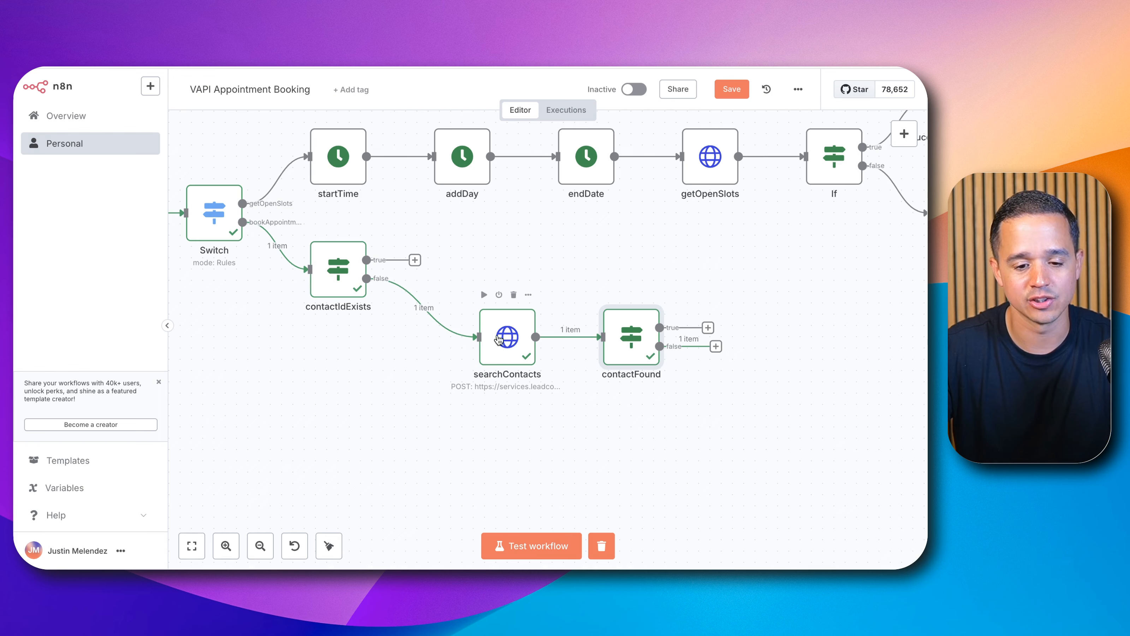
Step: Duplicate the searchContacts node and connect the copy to contactFound's false output
left_click(499, 342)
key("ctrl+c")
key("ctrl+v")
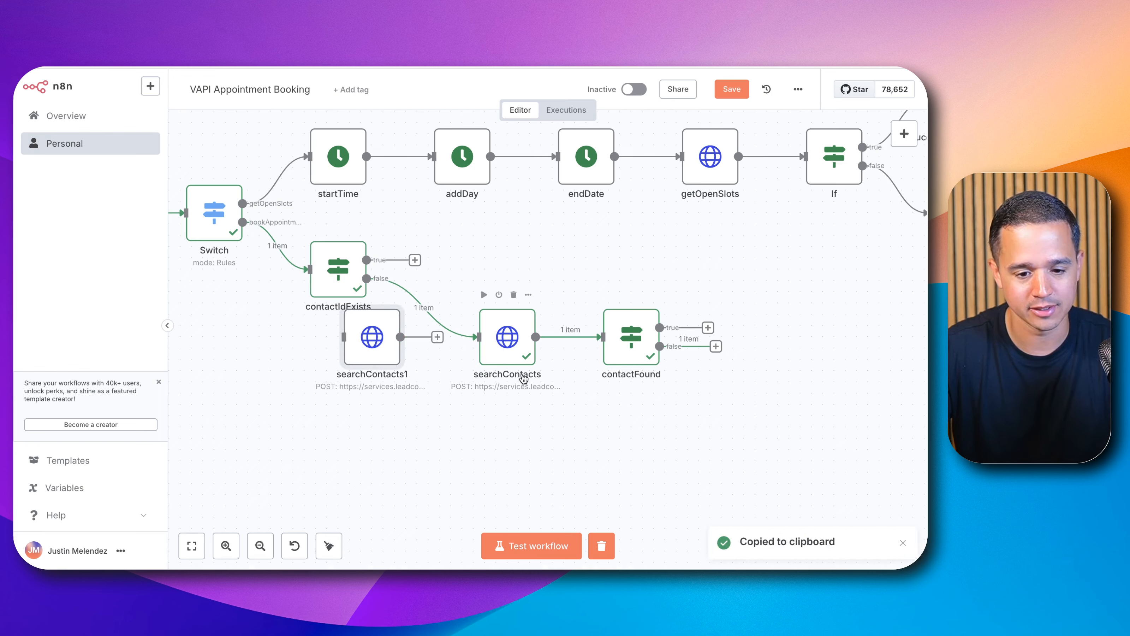
left_click_drag(384, 345, 788, 364)
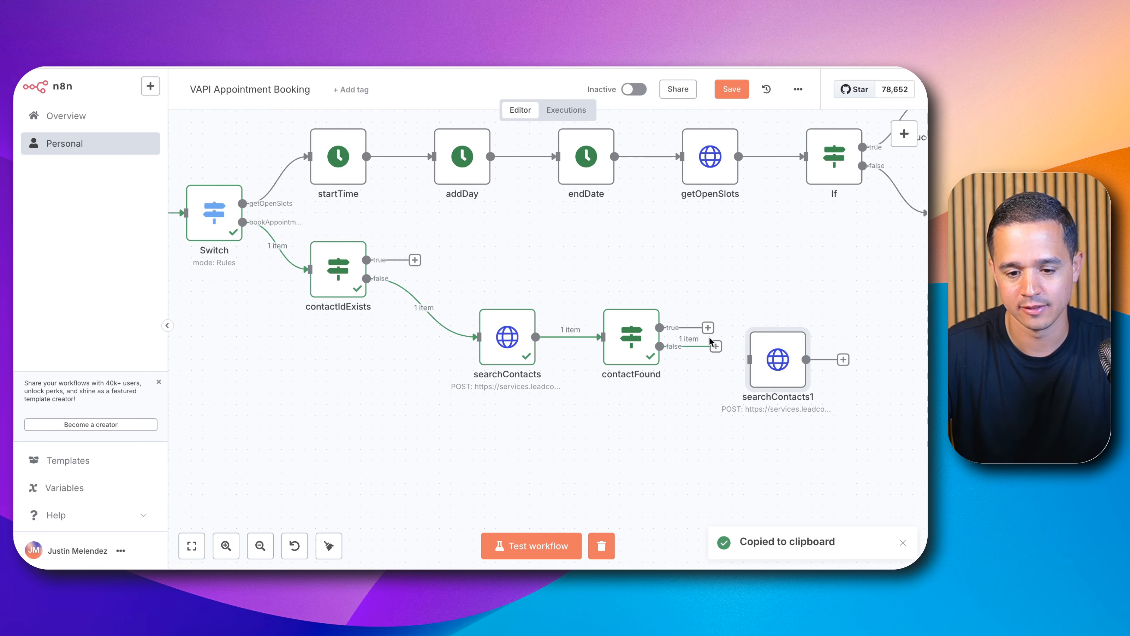
left_click_drag(715, 346, 765, 360)
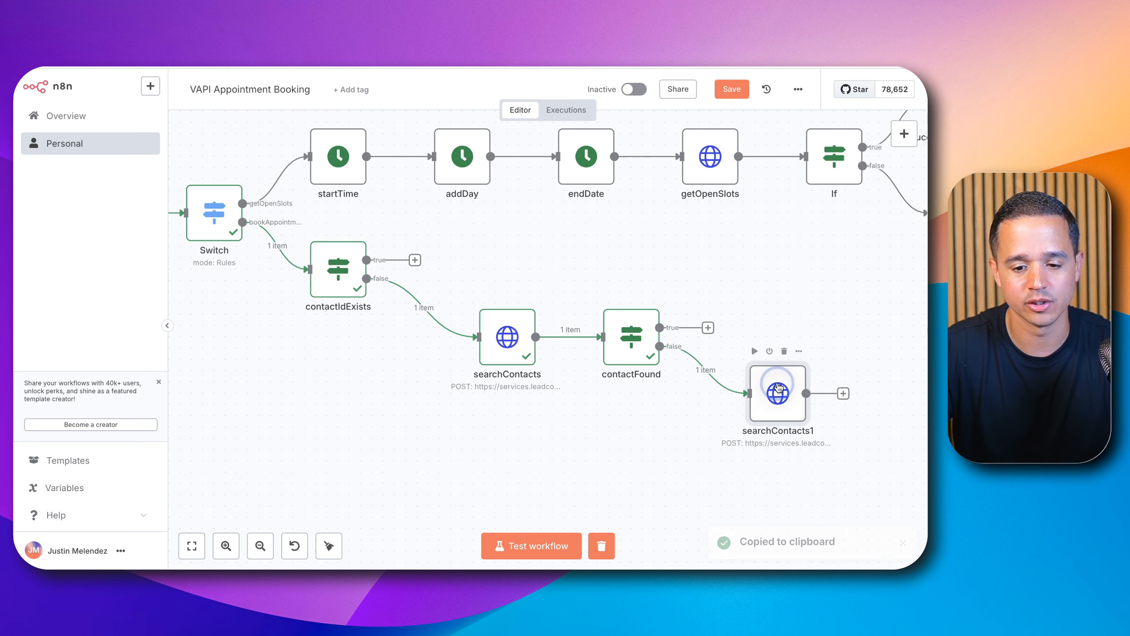
Step: Rename the duplicated HTTP Request node to createContact
double_click(777, 384)
left_click(403, 108)
key("super+a")
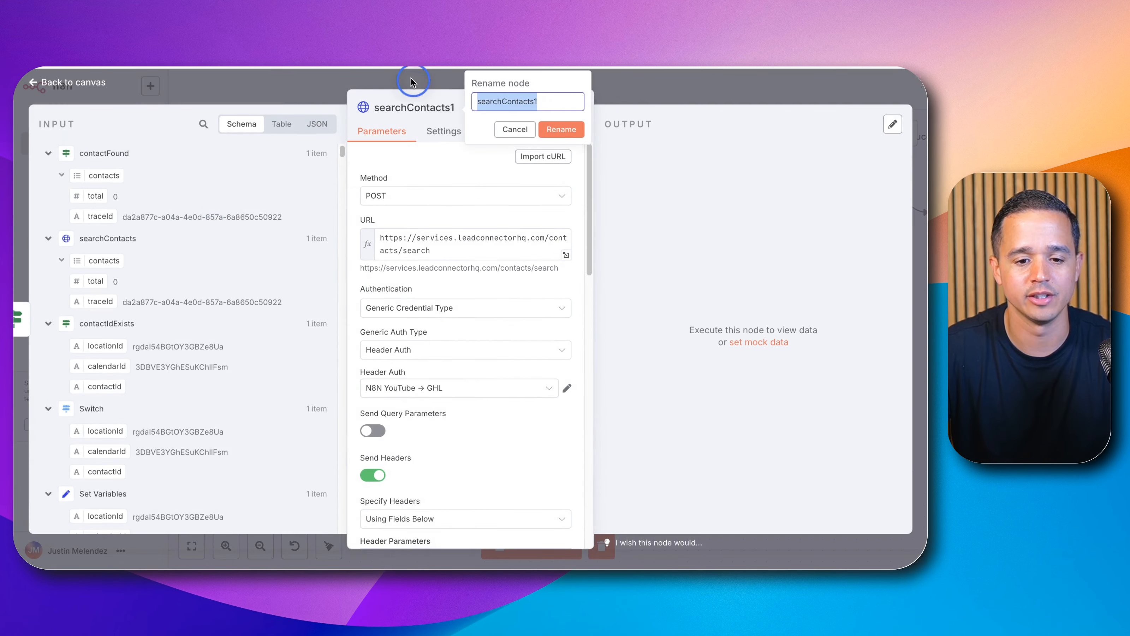
type("createCon")
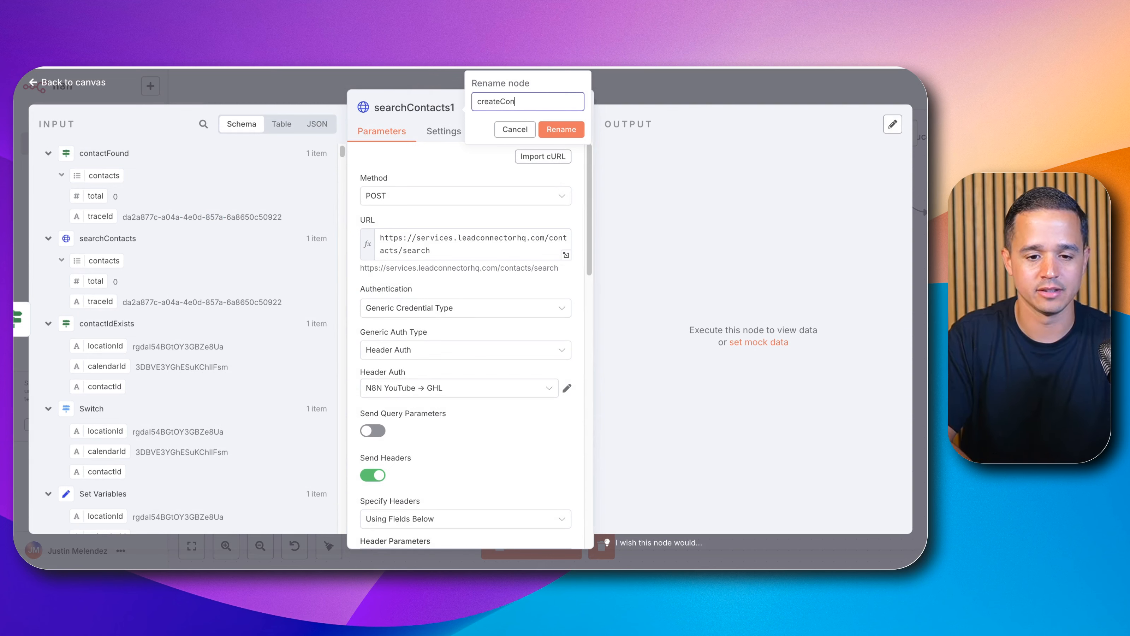
type("tact")
left_click(572, 135)
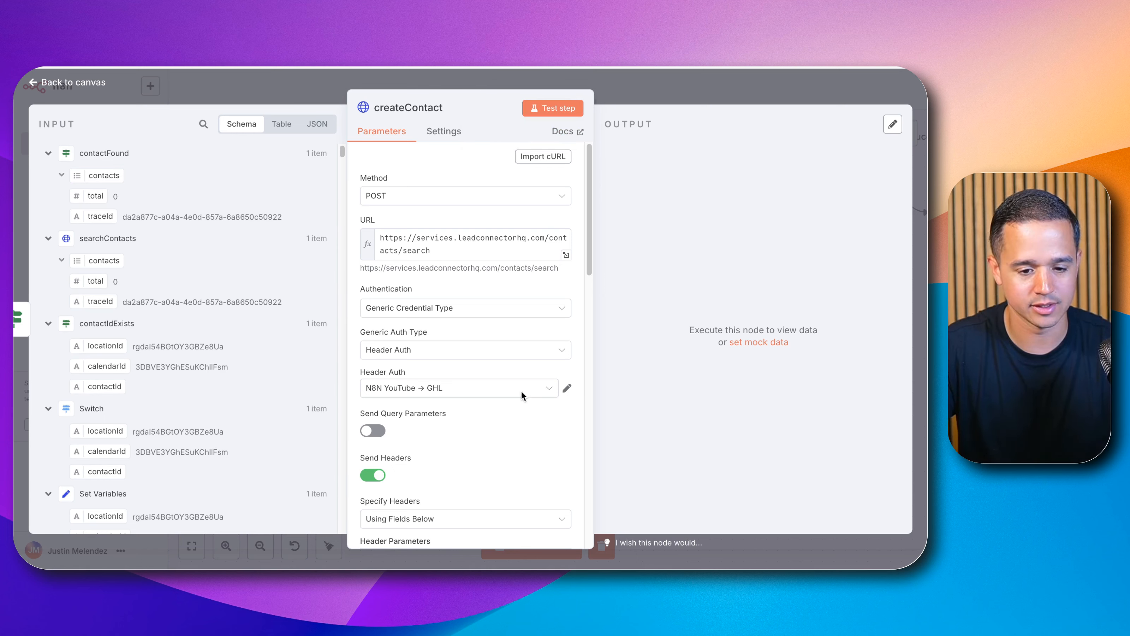
double_click(405, 250)
key("BackSpace")
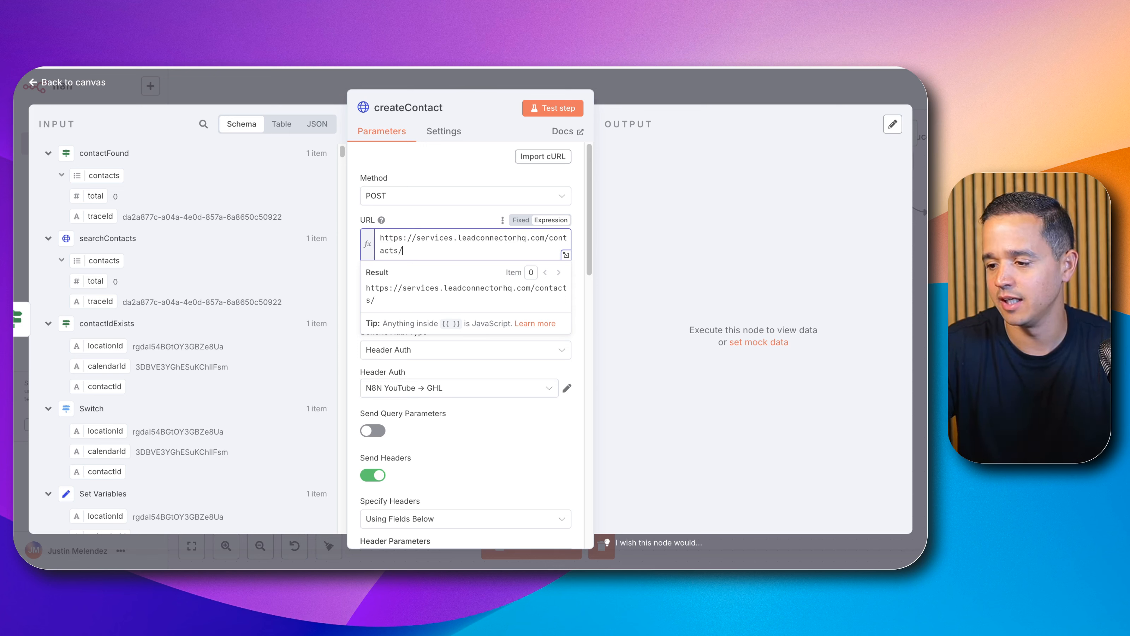
scroll(441, 419, "down", 10)
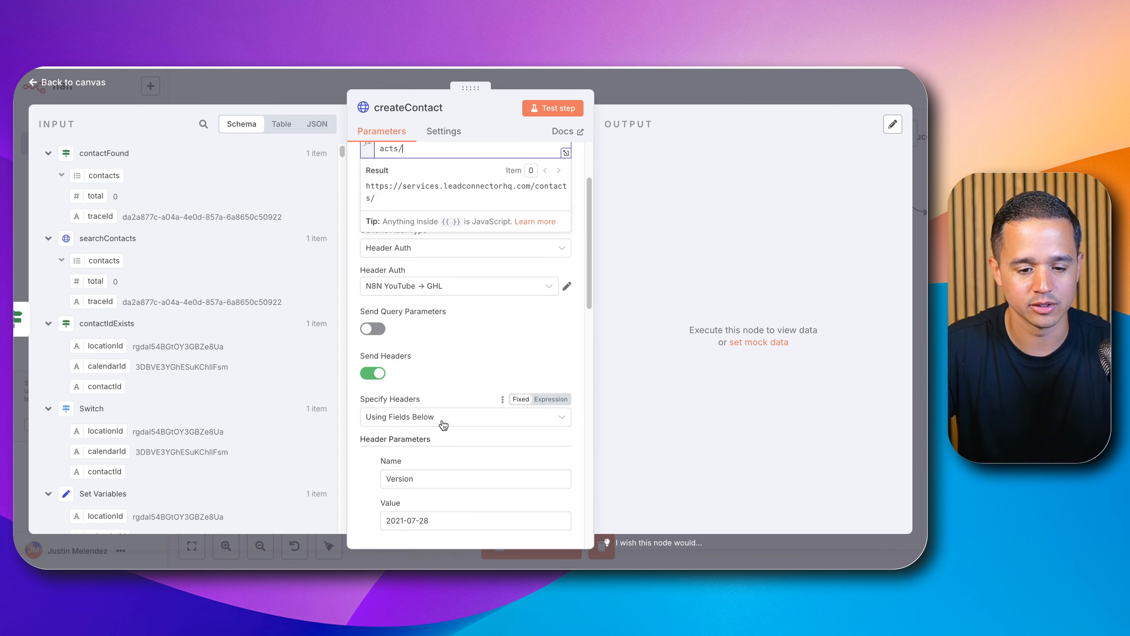
scroll(444, 416, "down", 1)
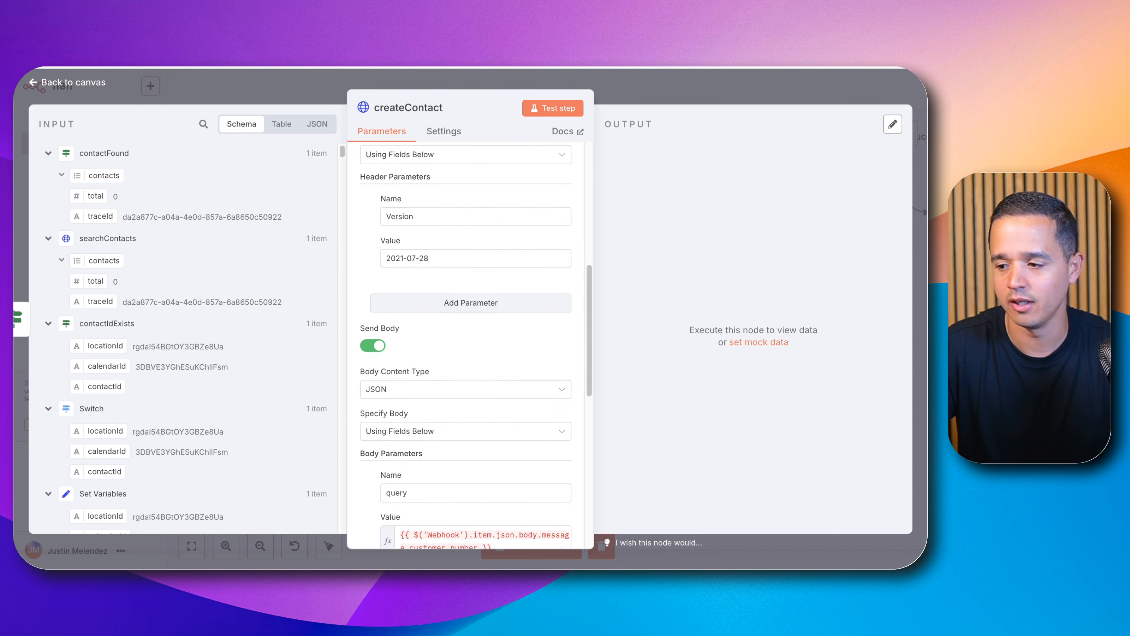
scroll(448, 427, "down", 2)
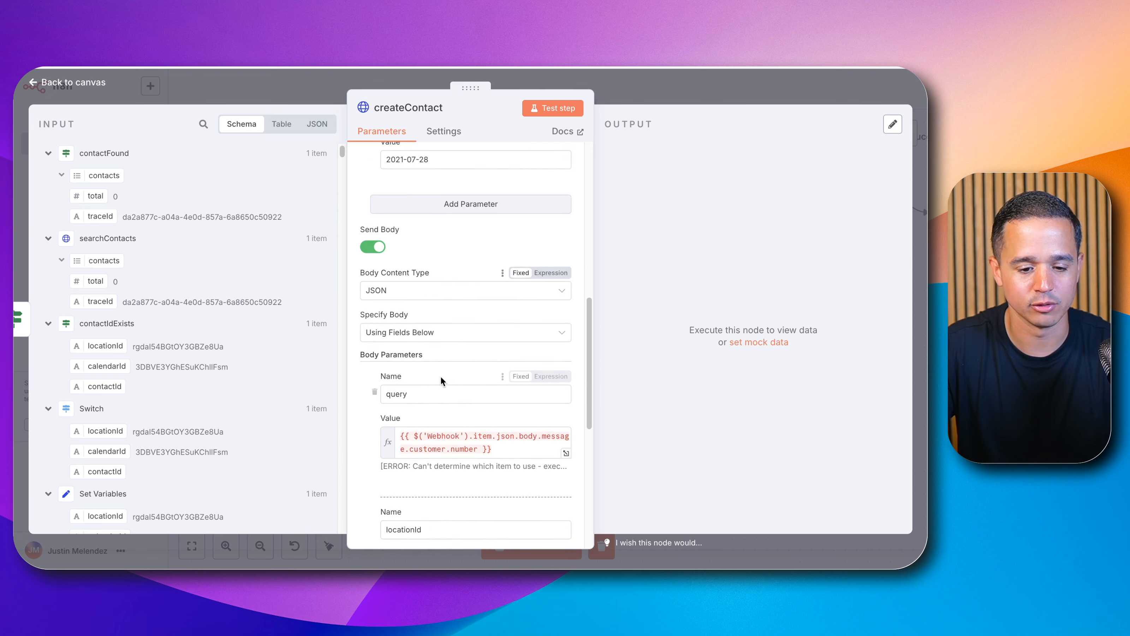
Step: Clear createContact's body parameters by re-enabling Send Body, and add a body parameter named phone
double_click(426, 391)
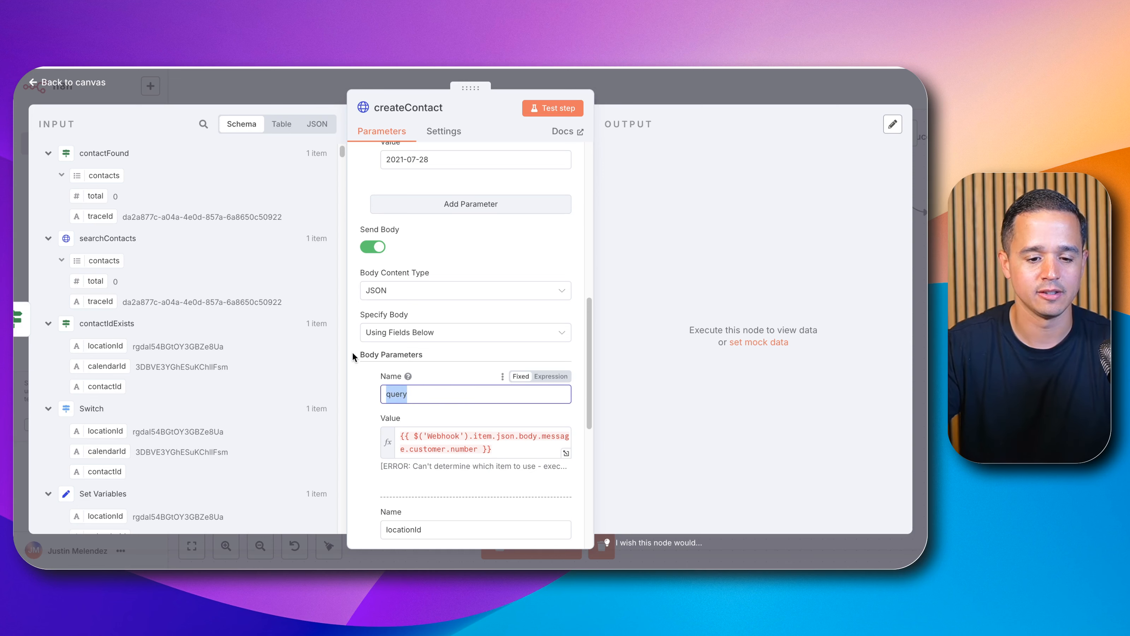
left_click(373, 247)
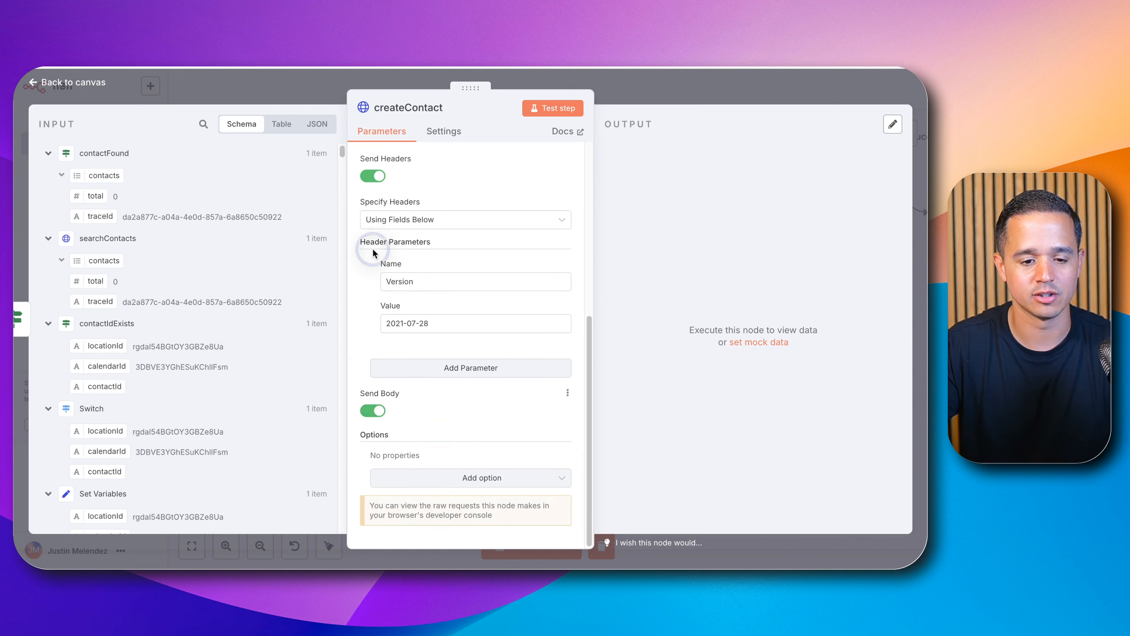
left_click(371, 411)
scroll(402, 374, "down", 5)
left_click(412, 328)
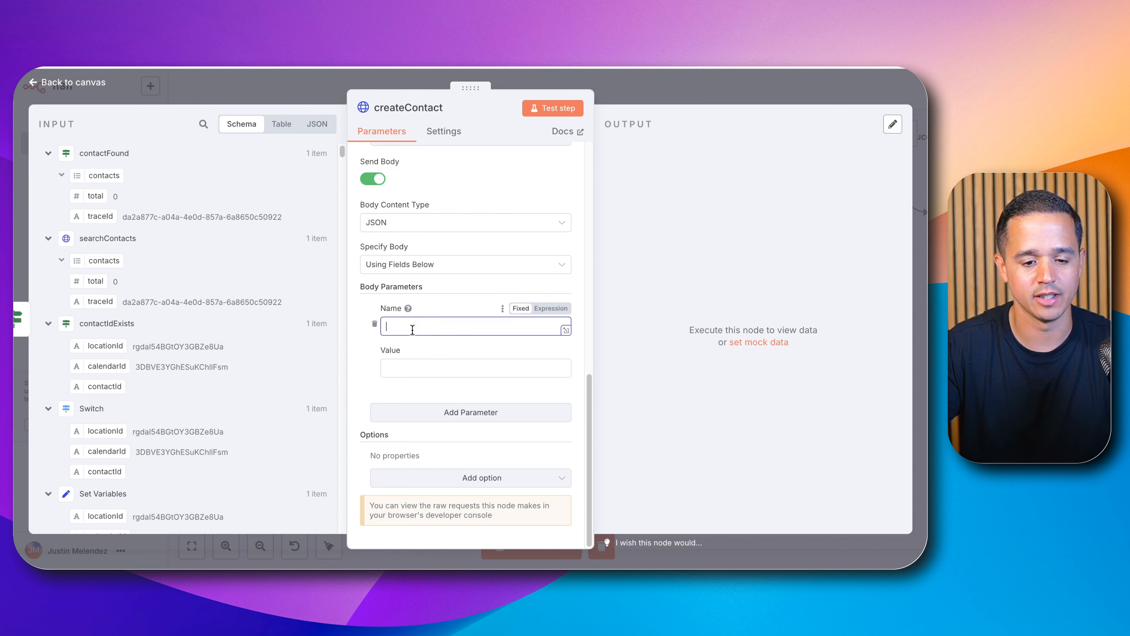
type("phone")
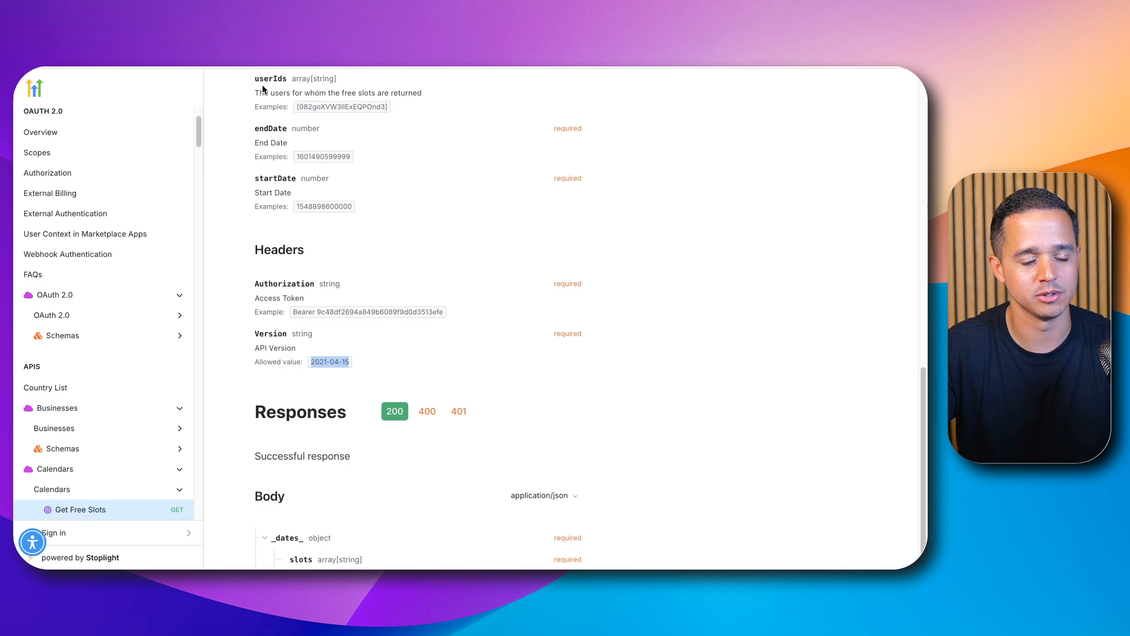
Step: Look up the Create Contact endpoint and its body fields in the HighLevel API documentation
scroll(251, 118, "up", 10)
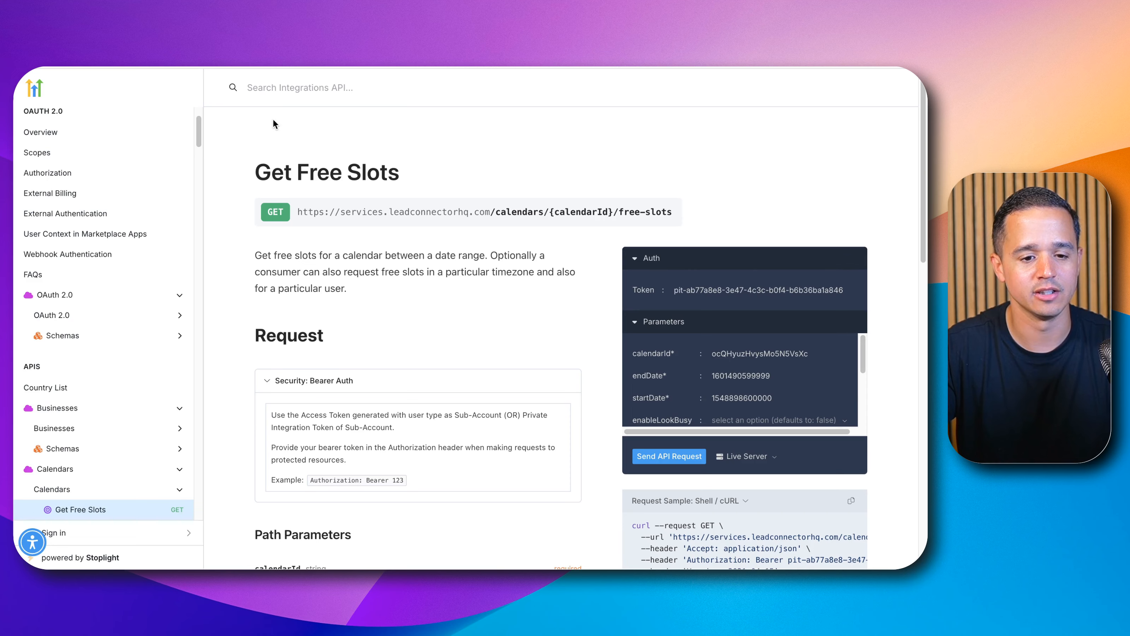
left_click(297, 87)
type("get slotscre")
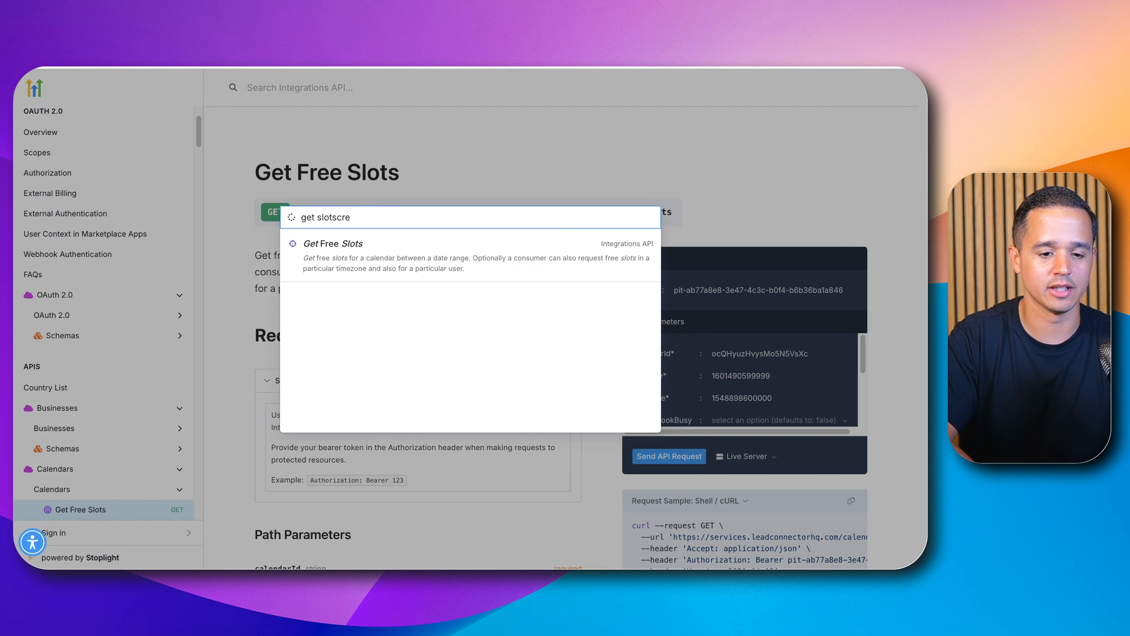
key("super+a")
type("cre")
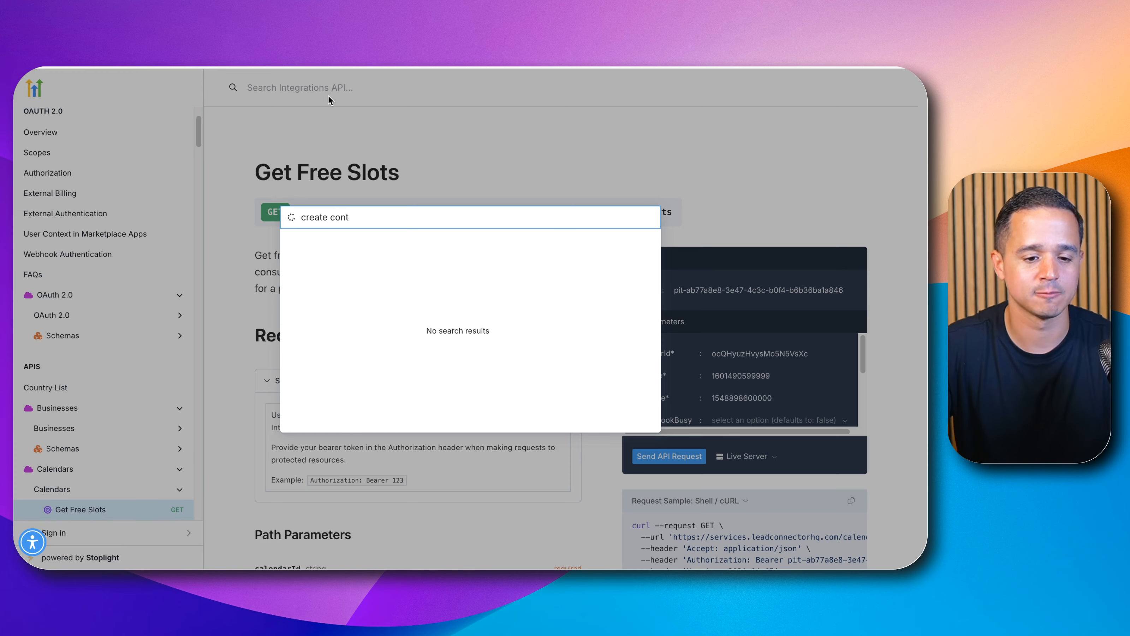
left_click(374, 254)
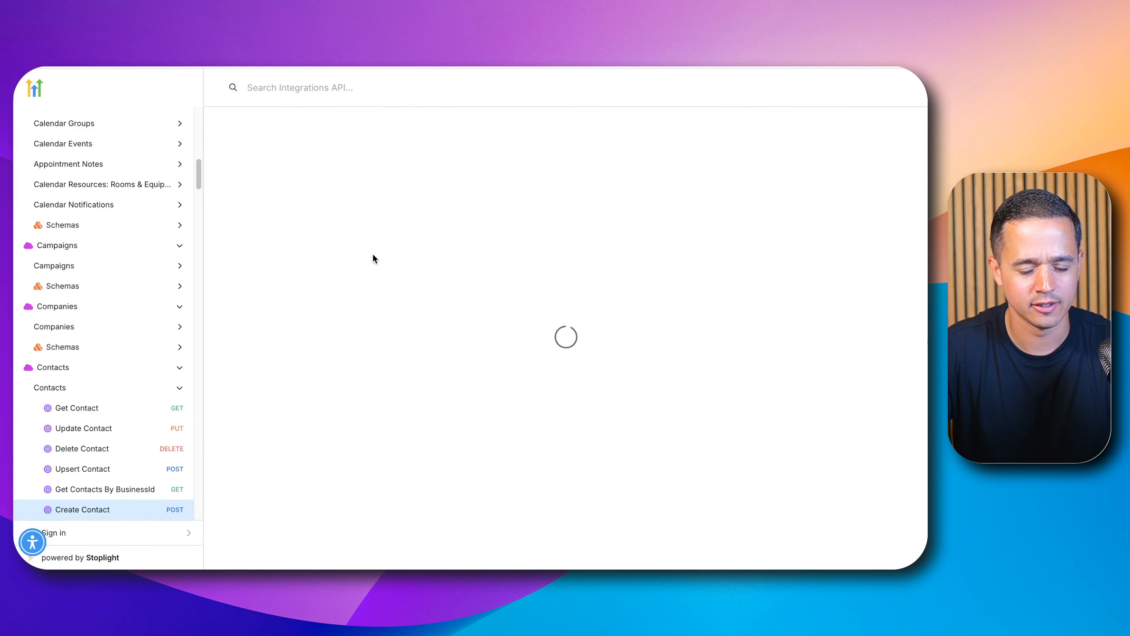
scroll(371, 256, "down", 6)
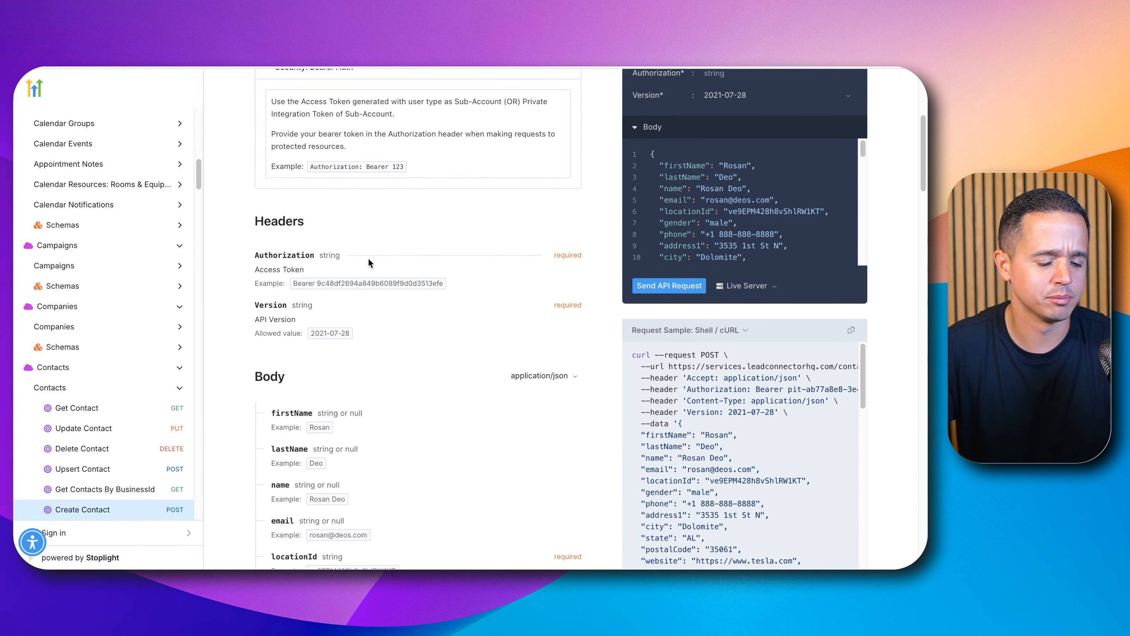
scroll(355, 226, "down", 10)
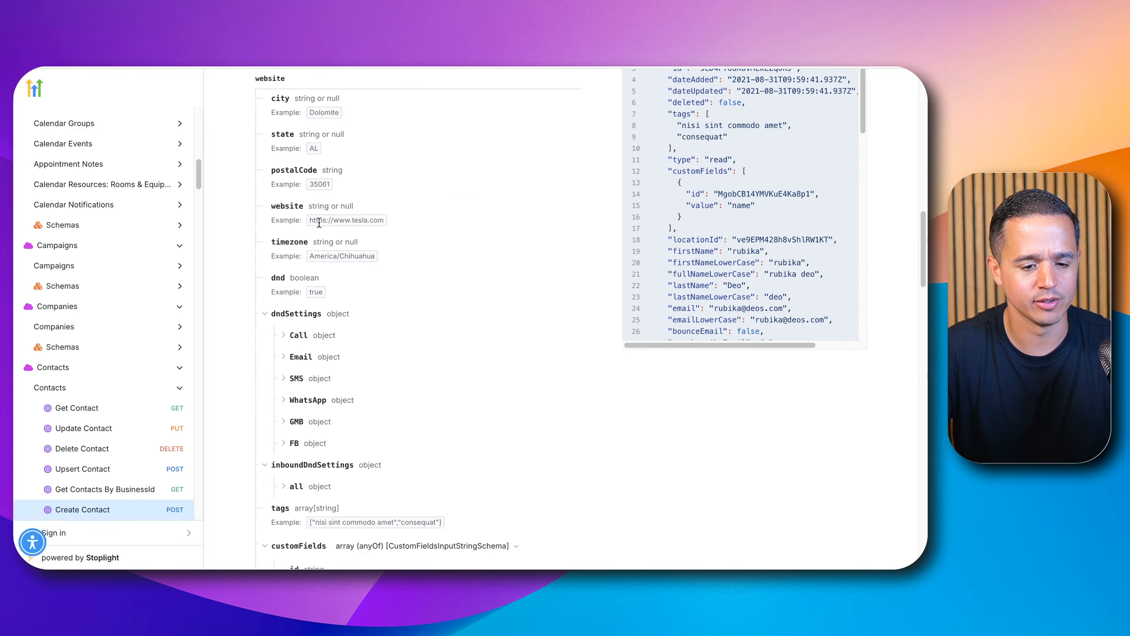
scroll(319, 222, "up", 15)
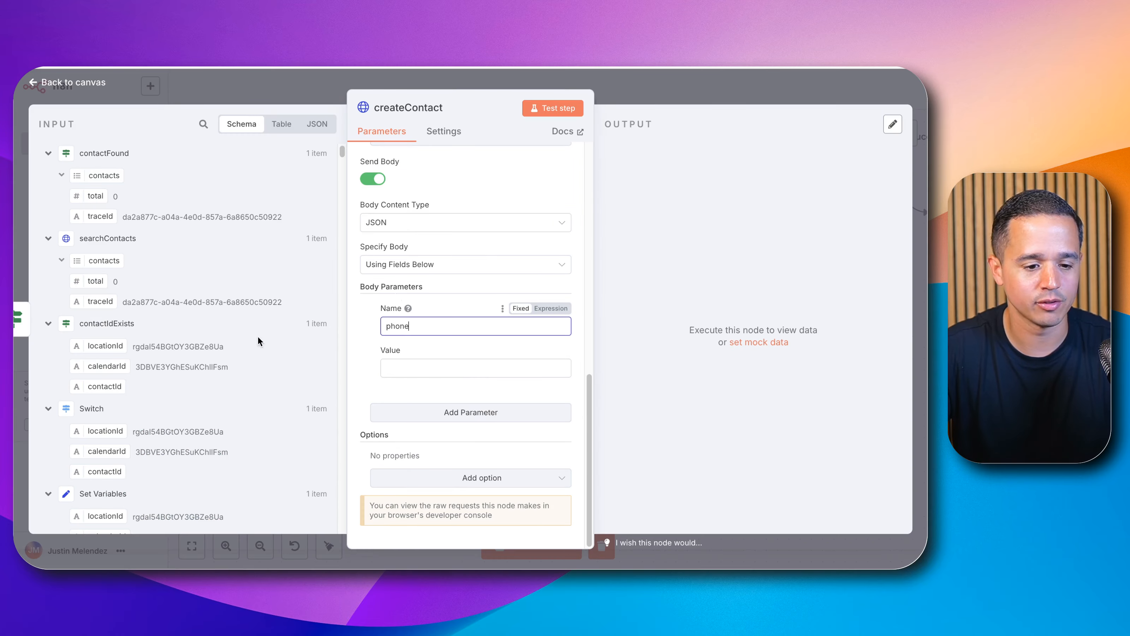
Step: Copy the query expression from searchContacts and paste it as createContact's phone value
scroll(130, 384, "down", 2)
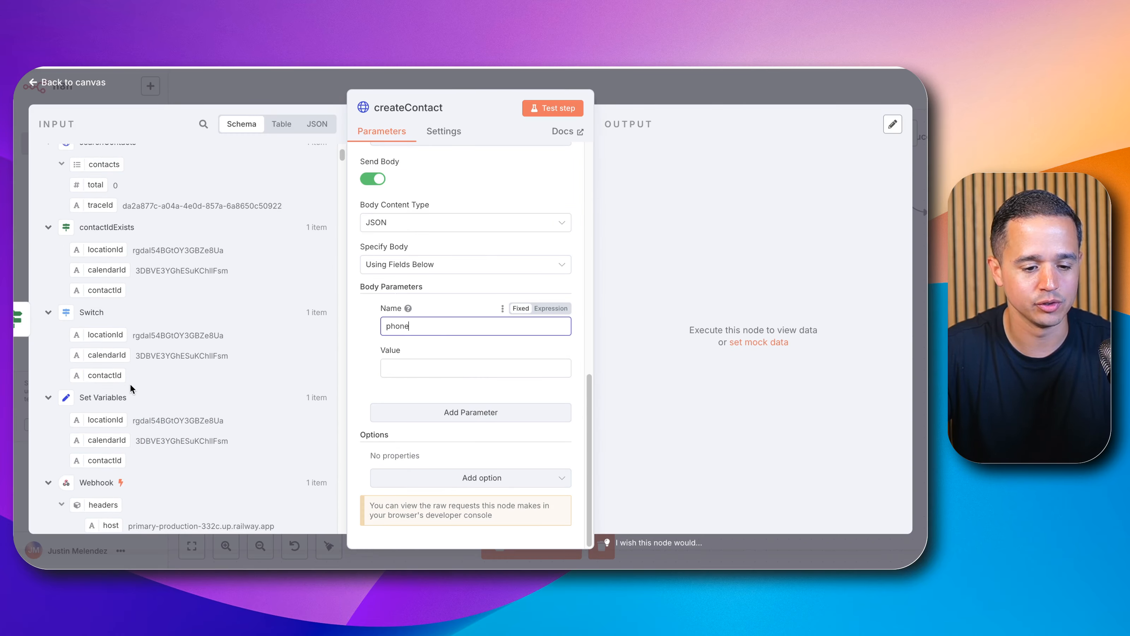
scroll(213, 377, "down", 10)
scroll(210, 378, "down", 4)
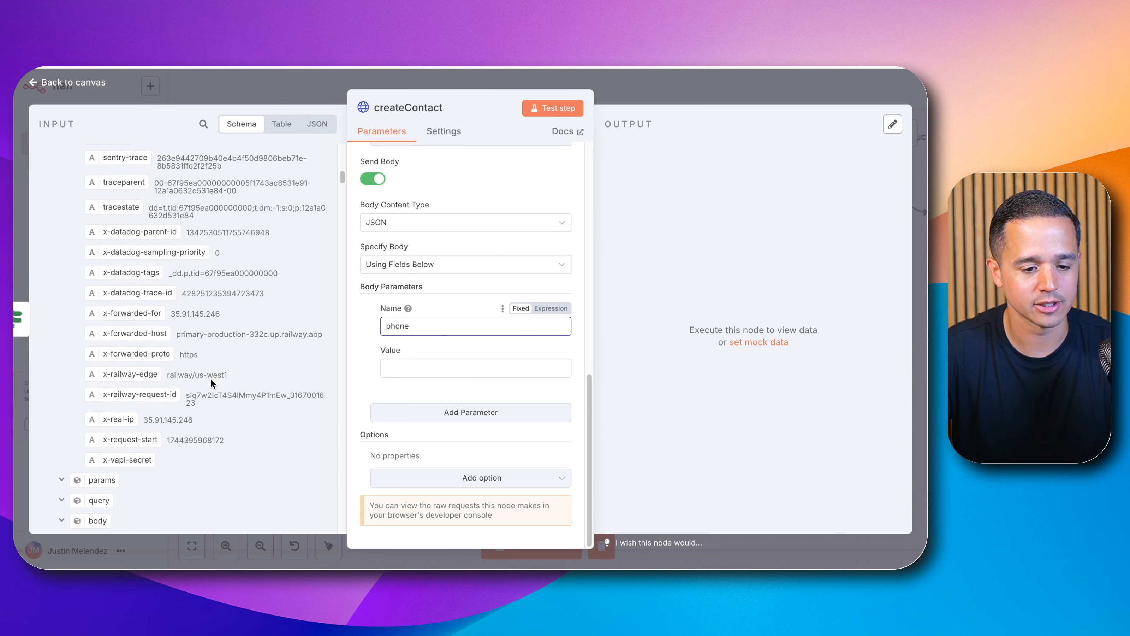
scroll(208, 381, "down", 5)
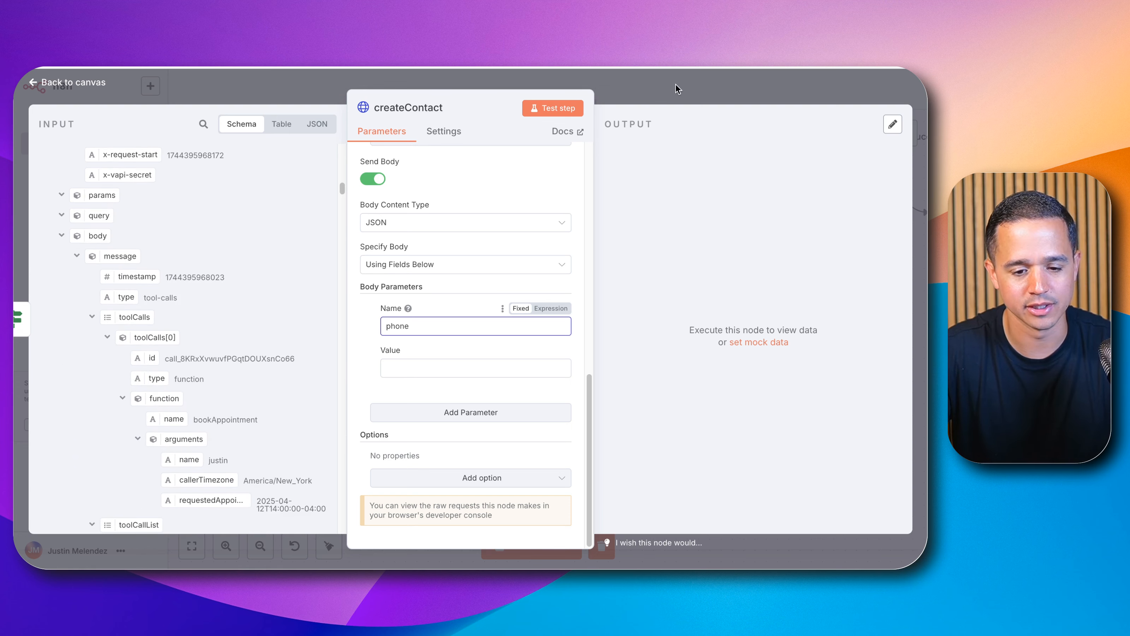
left_click(668, 91)
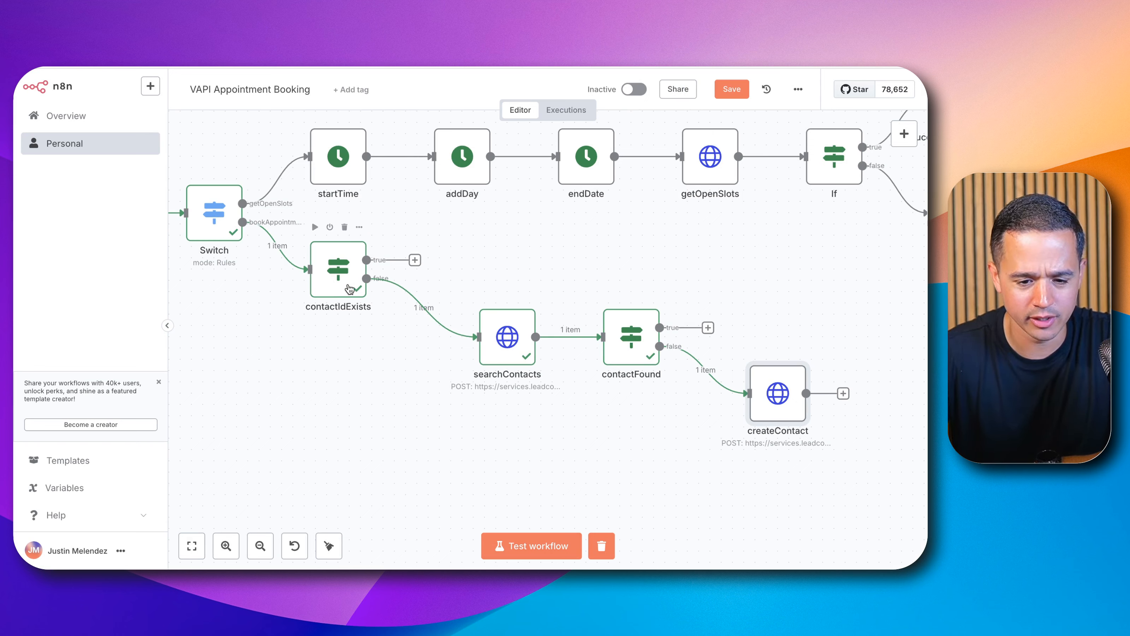
double_click(506, 339)
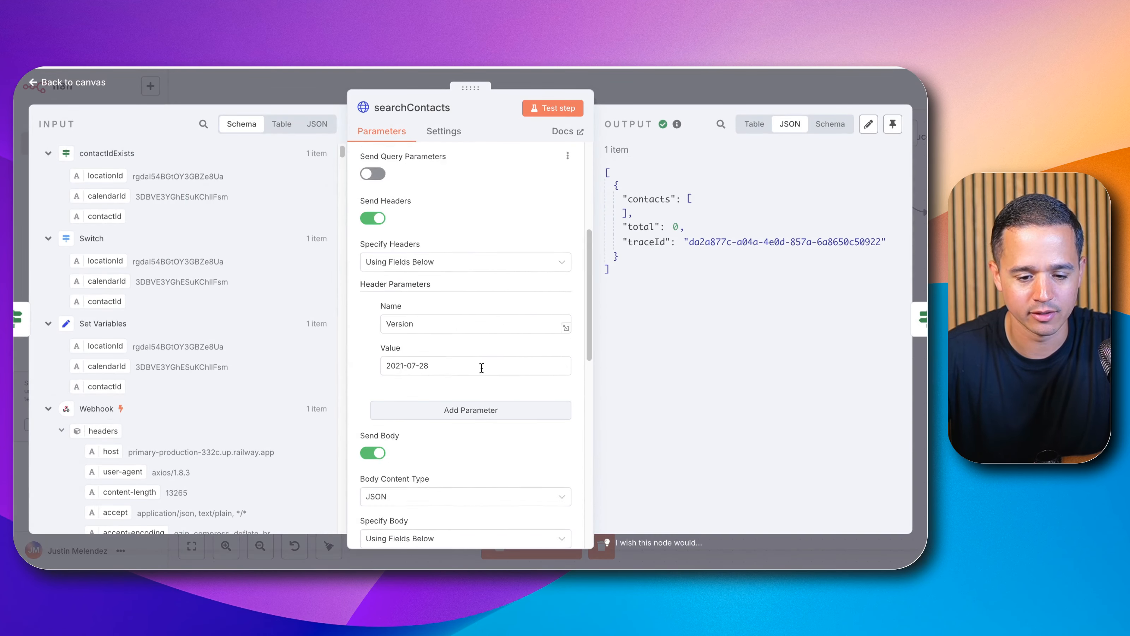
scroll(481, 368, "down", 8)
triple_click(473, 324)
key("super+c")
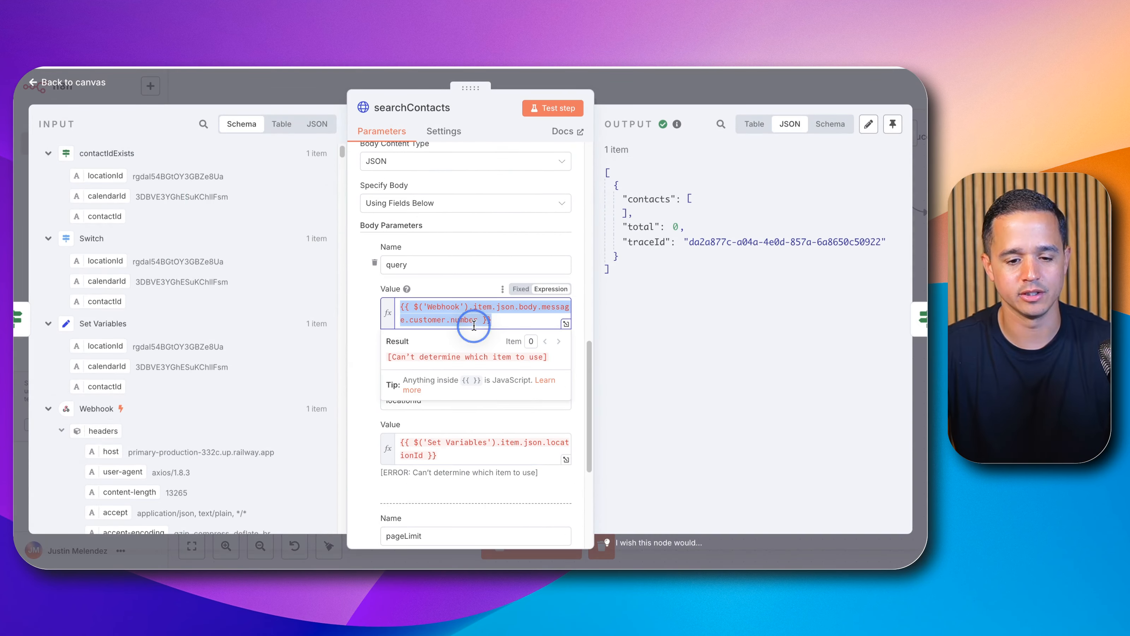
left_click(713, 85)
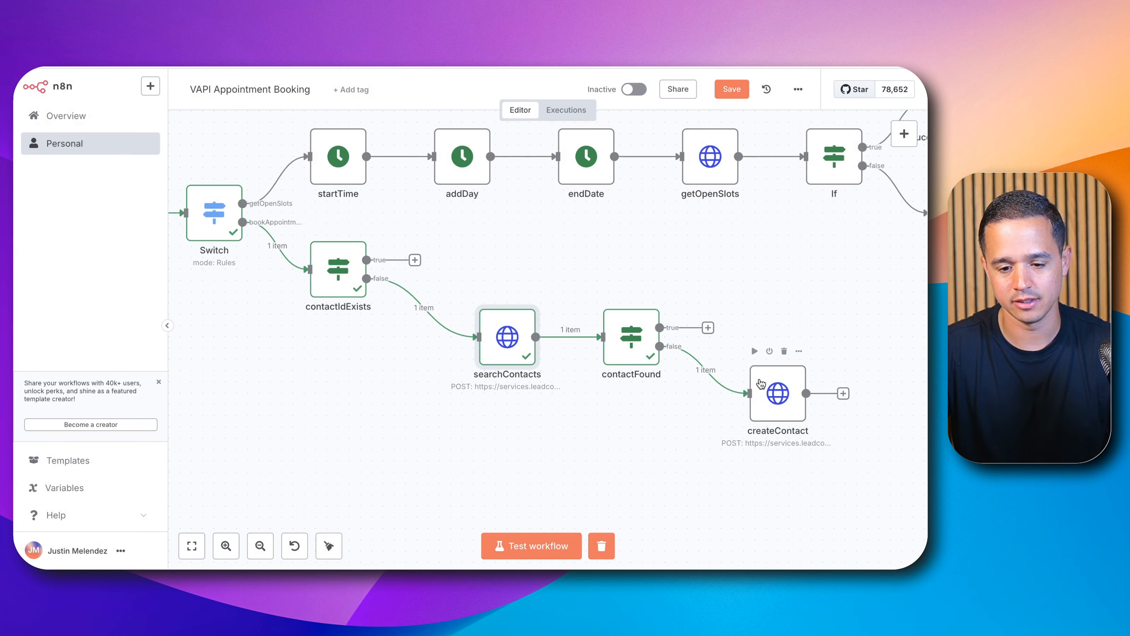
double_click(760, 382)
scroll(407, 361, "down", 10)
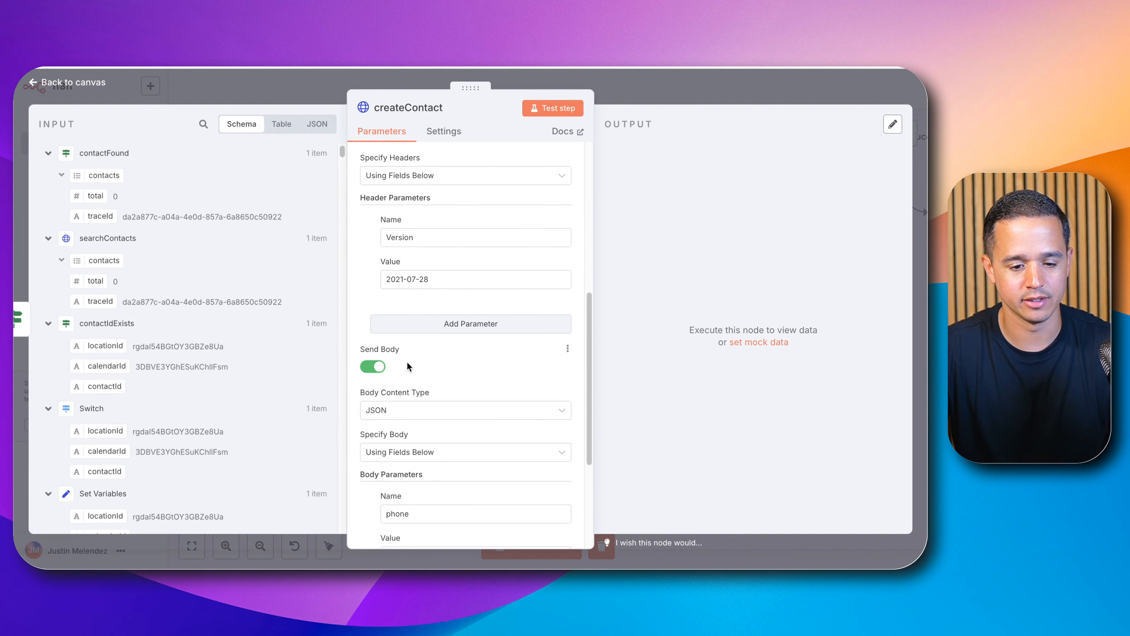
scroll(407, 366, "down", 3)
left_click(416, 415)
key("super+v")
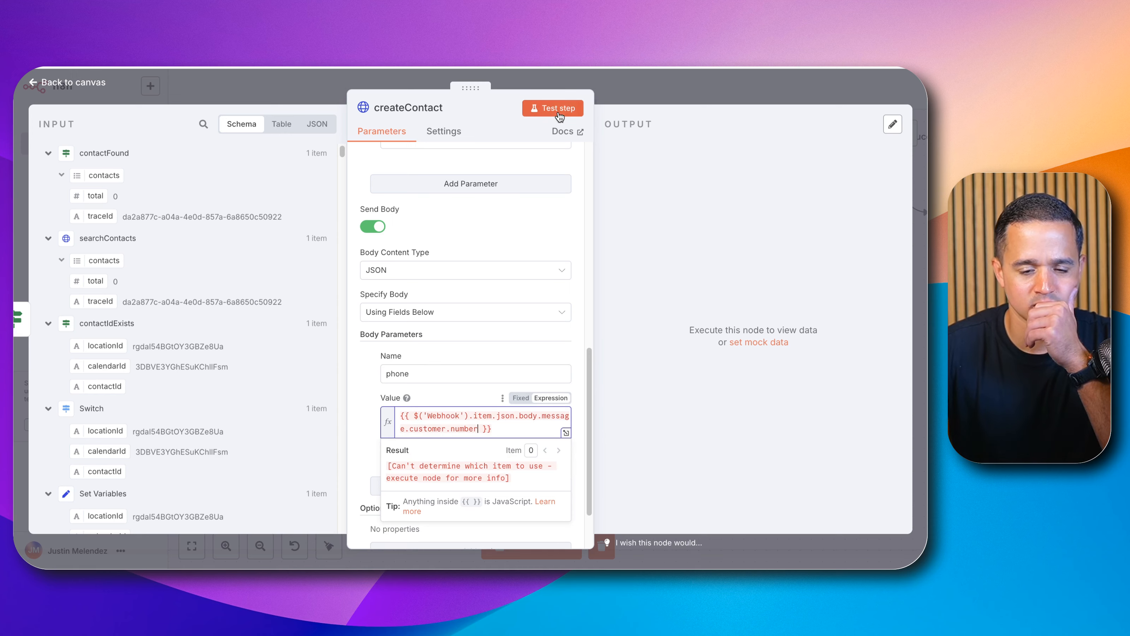
Step: Execute the contactFound node and reopen the createContact node
left_click(609, 85)
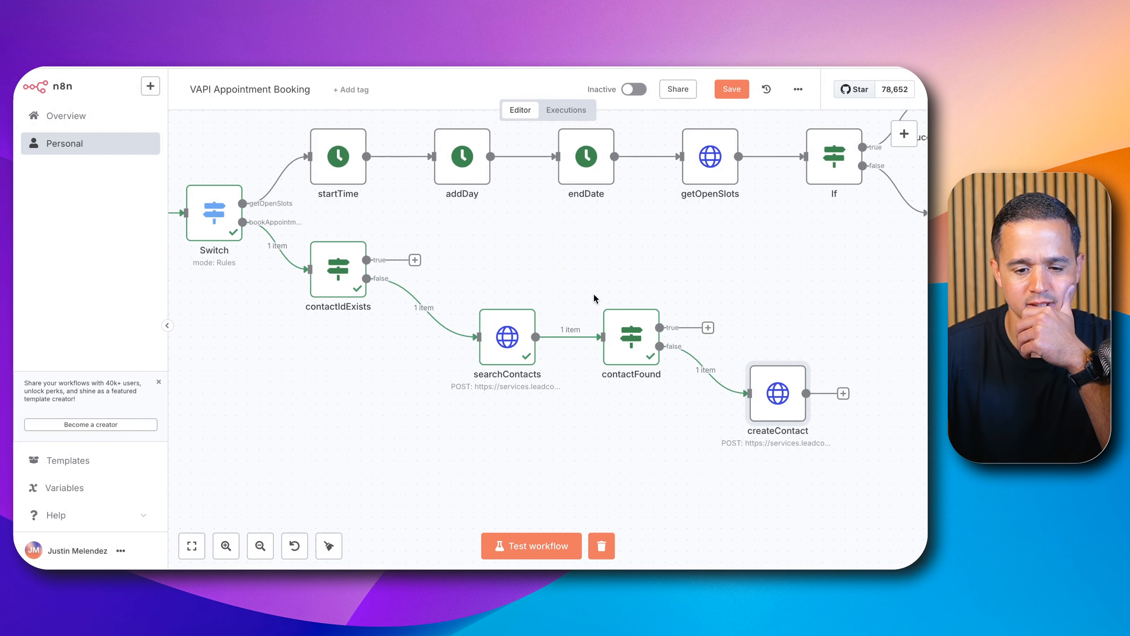
left_click(609, 295)
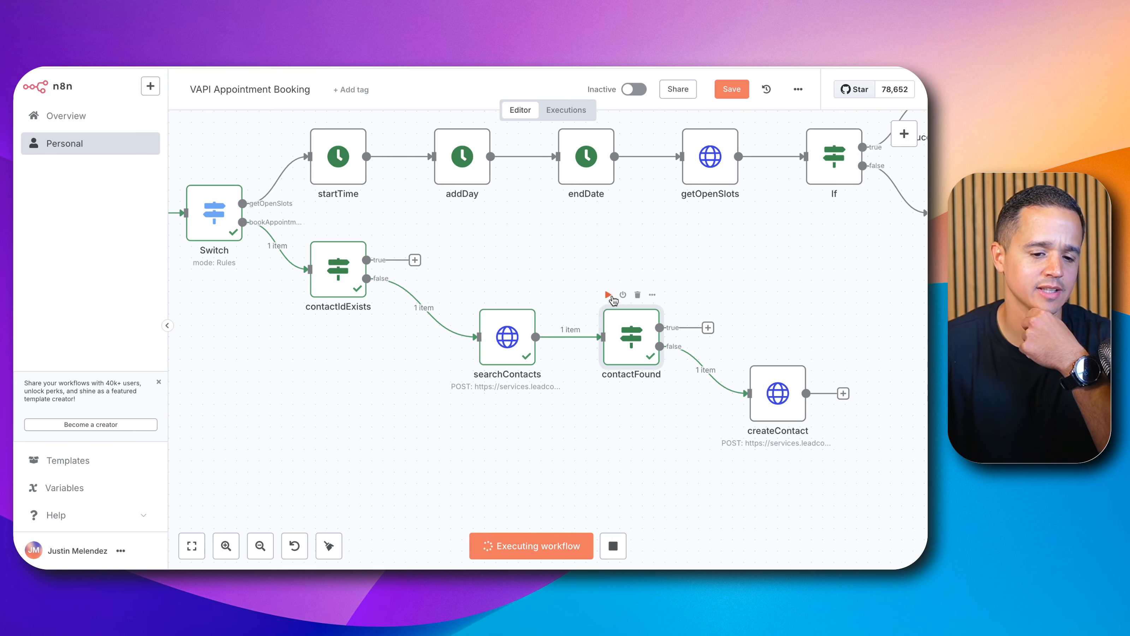
double_click(770, 399)
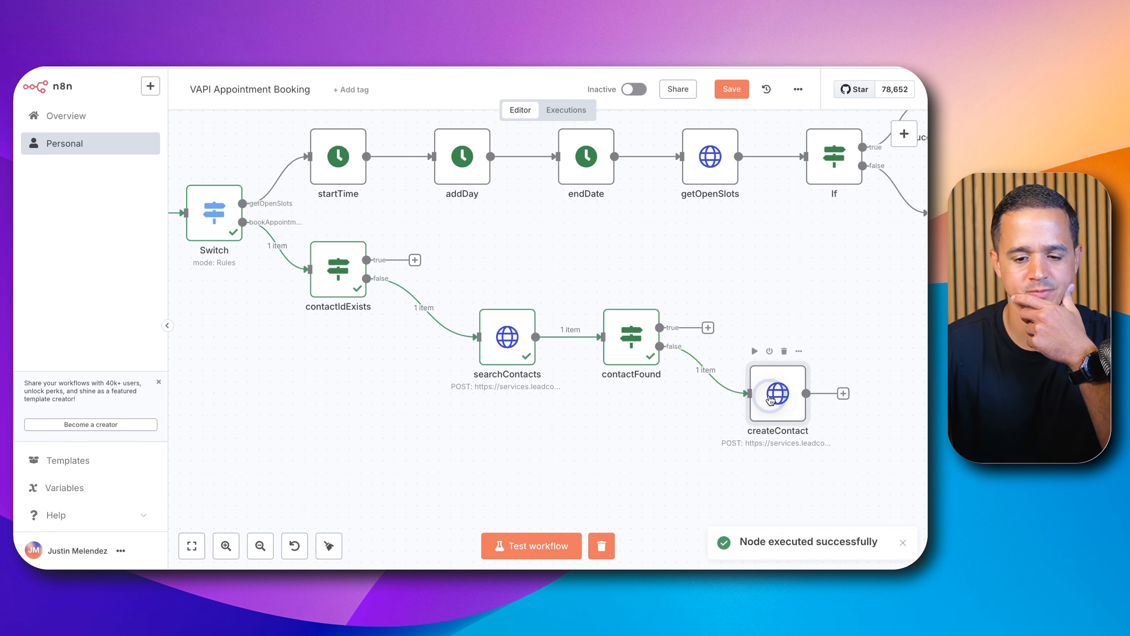
Step: Replace the phone value with the Webhook's body.message.call.customer.number field from the input data
scroll(527, 403, "down", 10)
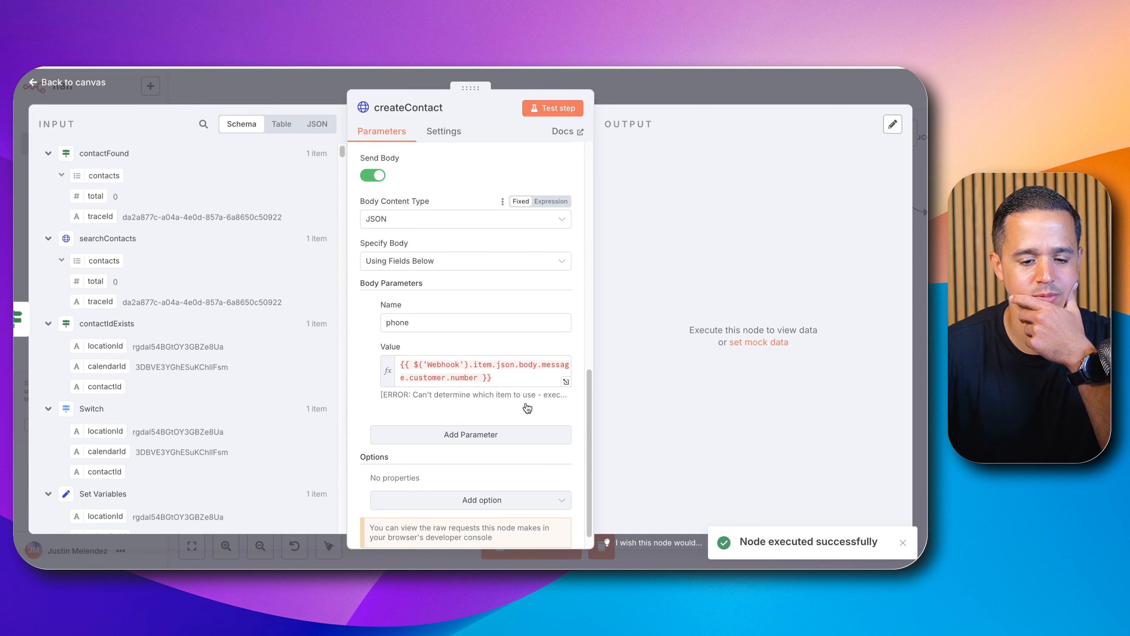
left_click(506, 379)
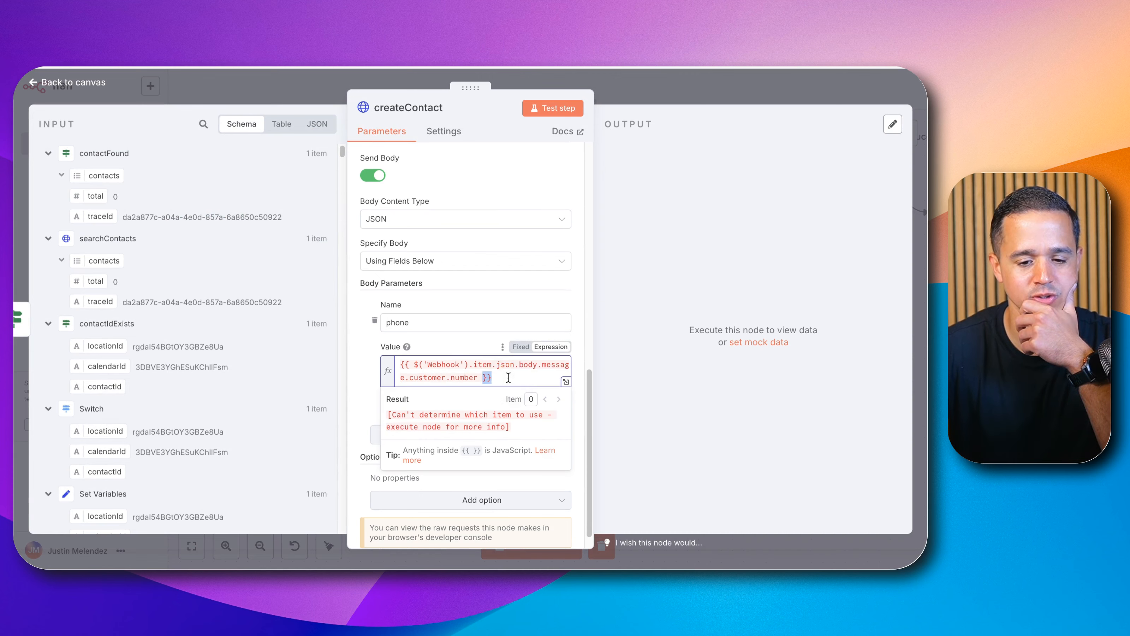
key("ctrl+a")
key("BackSpace")
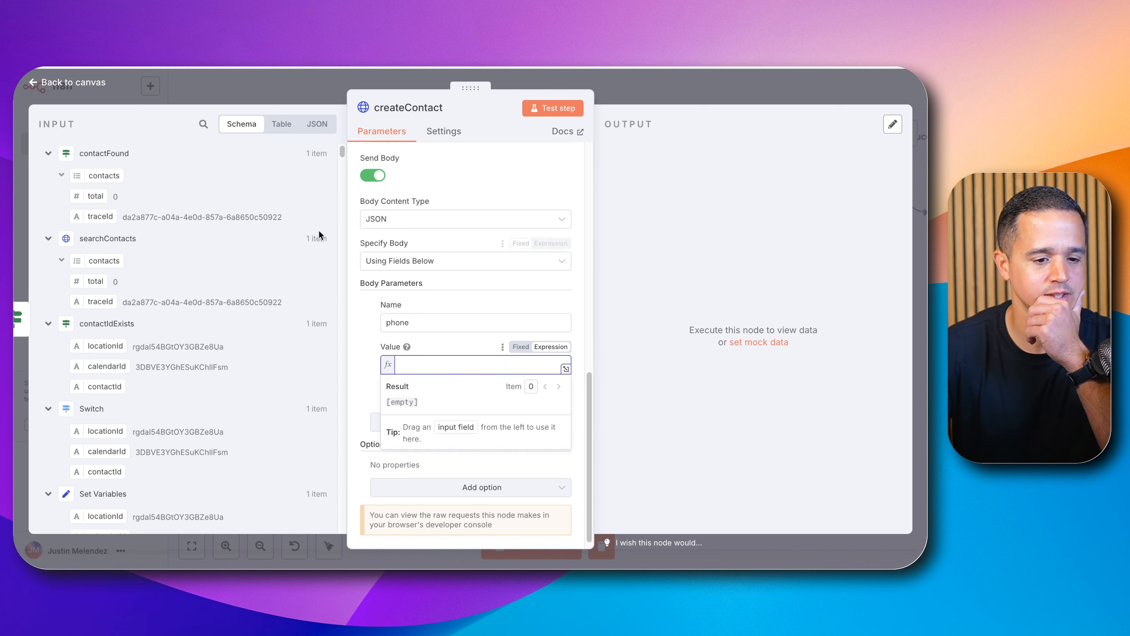
scroll(319, 229, "down", 15)
scroll(127, 368, "down", 5)
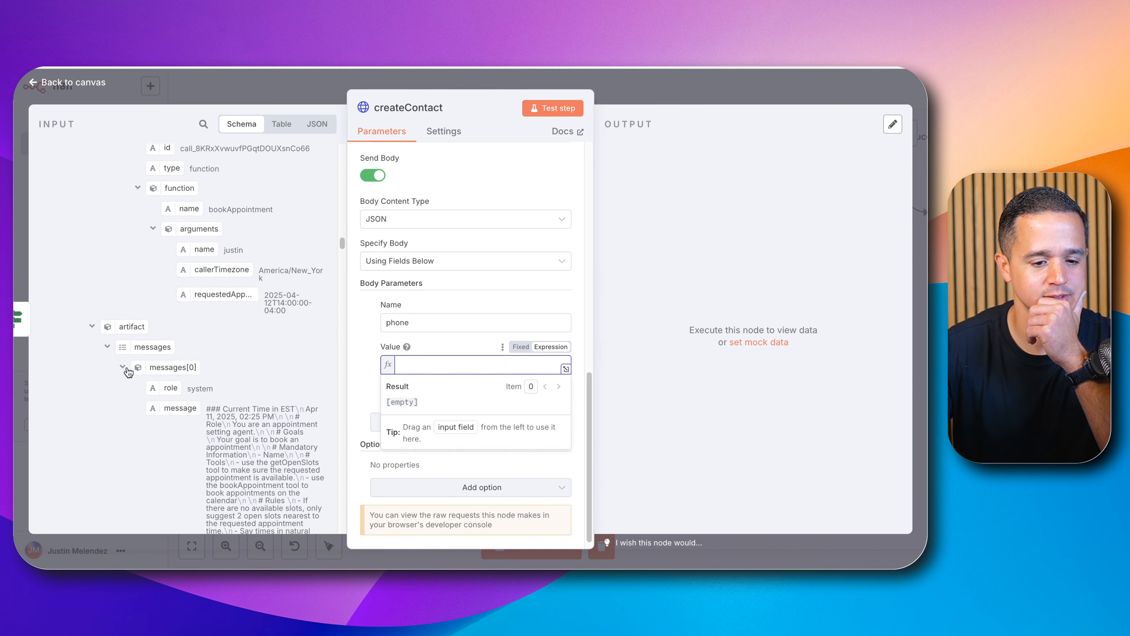
scroll(129, 371, "down", 15)
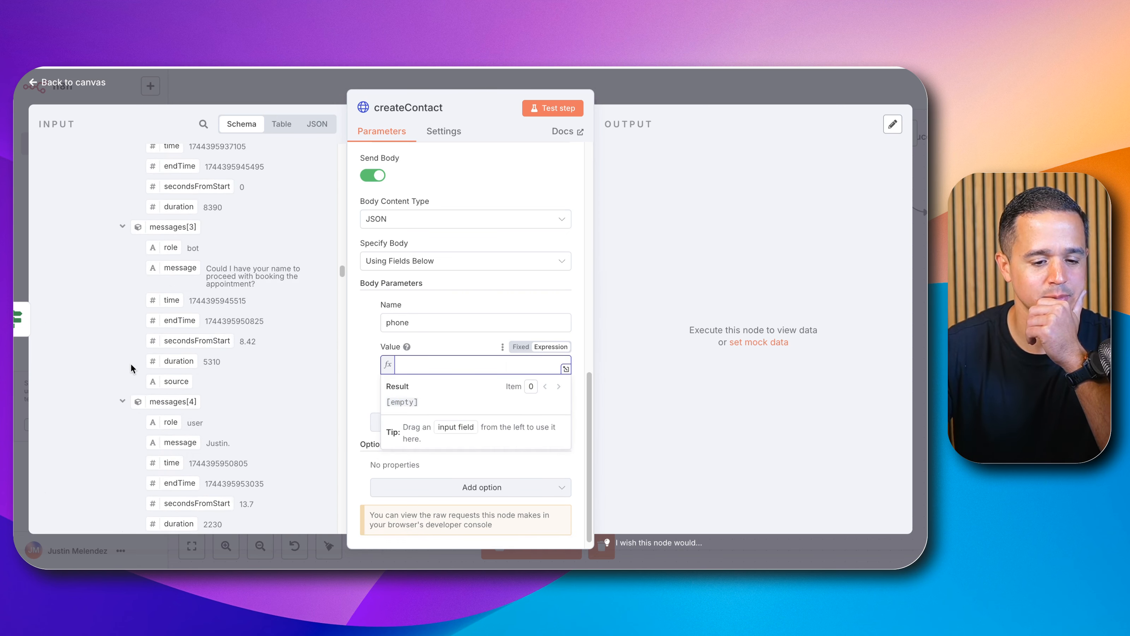
scroll(133, 361, "down", 8)
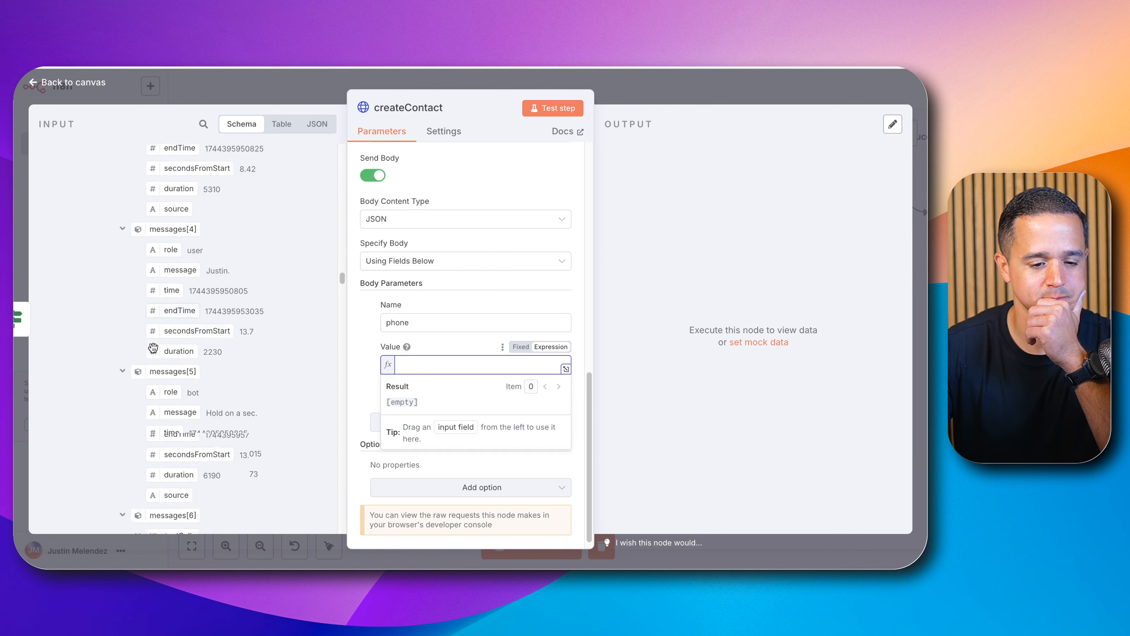
scroll(153, 347, "down", 15)
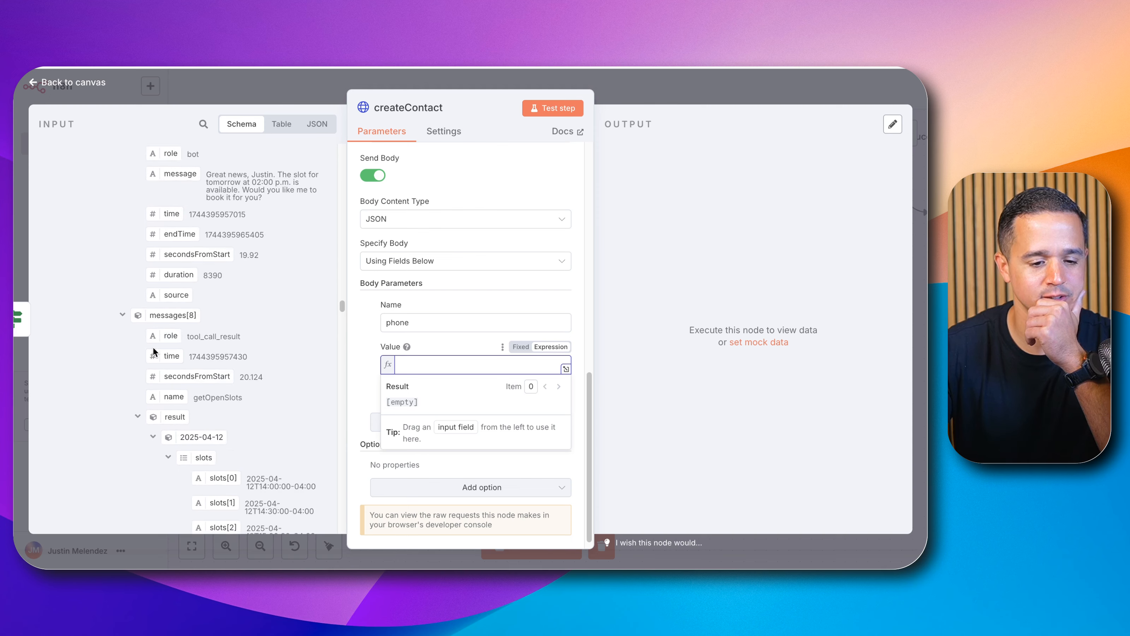
scroll(153, 350, "down", 15)
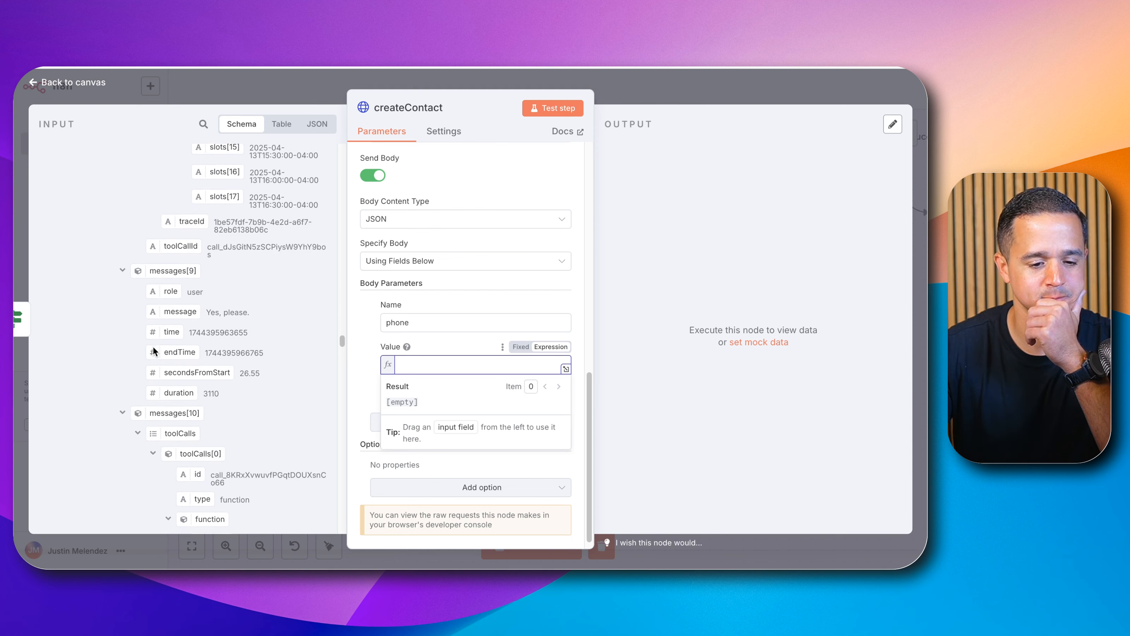
scroll(152, 350, "down", 12)
left_click_drag(165, 259, 403, 371)
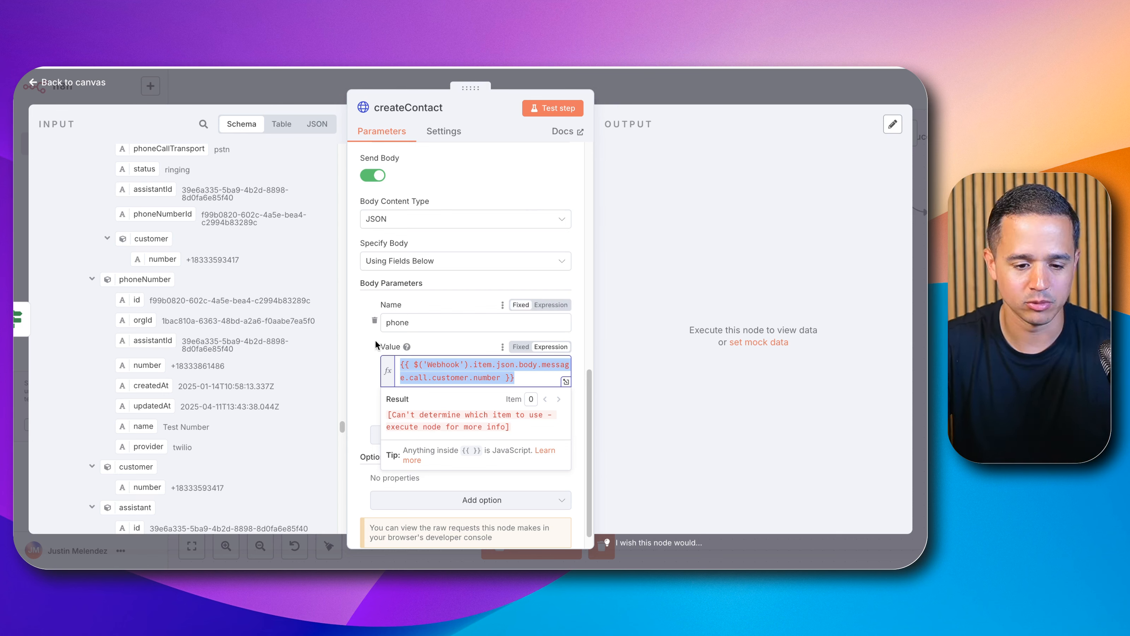
Step: Add a second body parameter to createContact named locationId
left_click(347, 348)
scroll(435, 396, "down", 1)
left_click(435, 402)
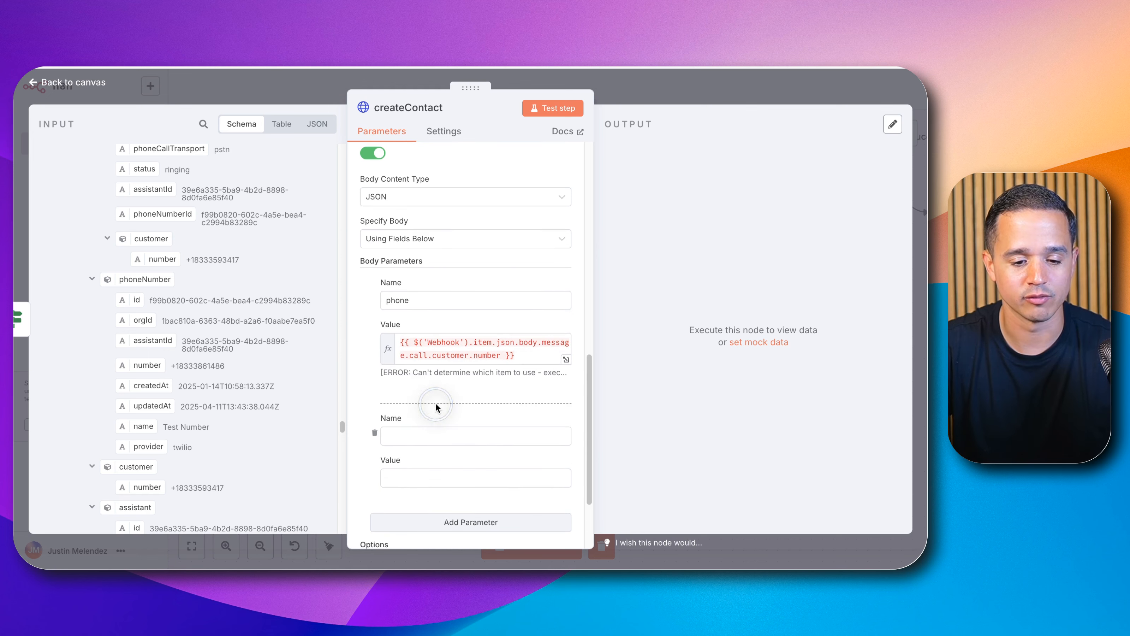
left_click(430, 435)
type("locationI")
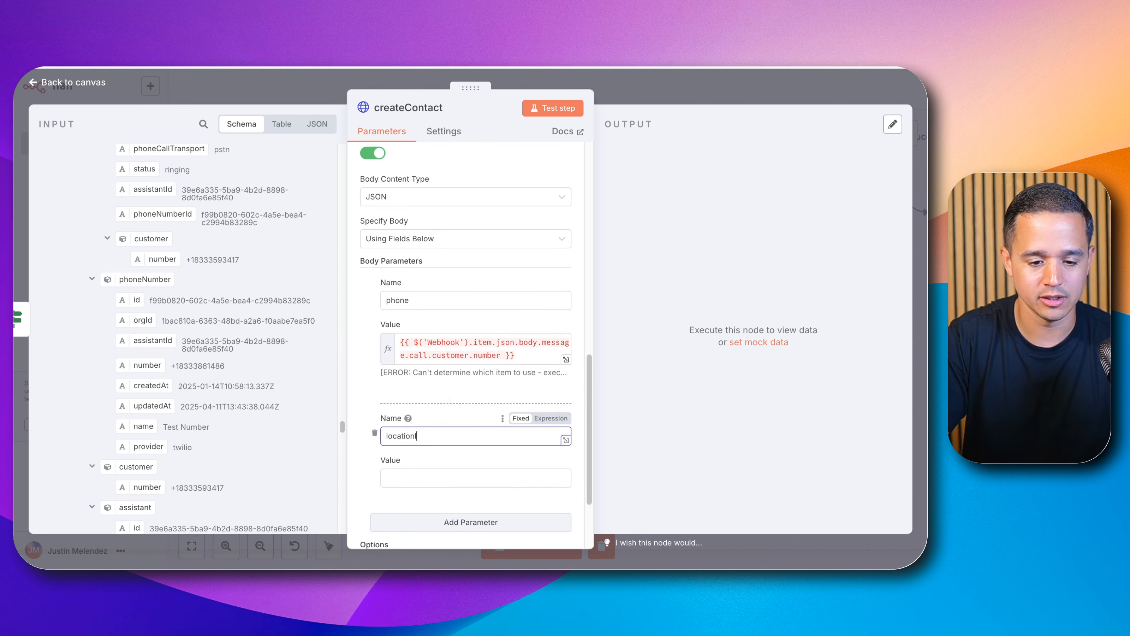
type("d")
Step: Set locationId's value to the Set Variables node's locationId field
left_click(423, 478)
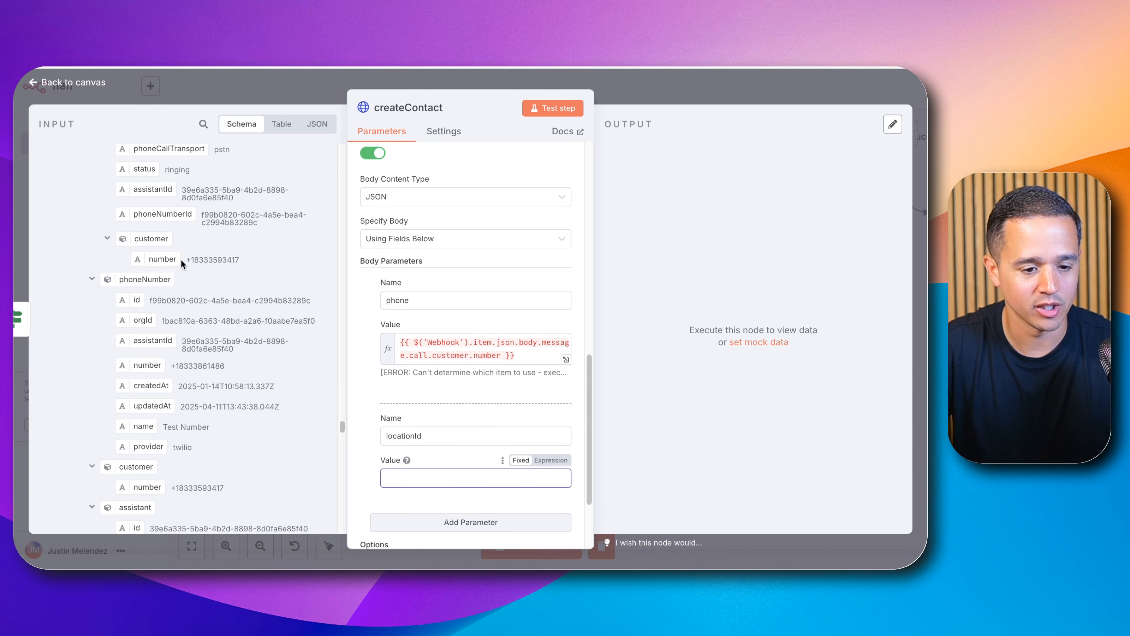
scroll(178, 256, "up", 15)
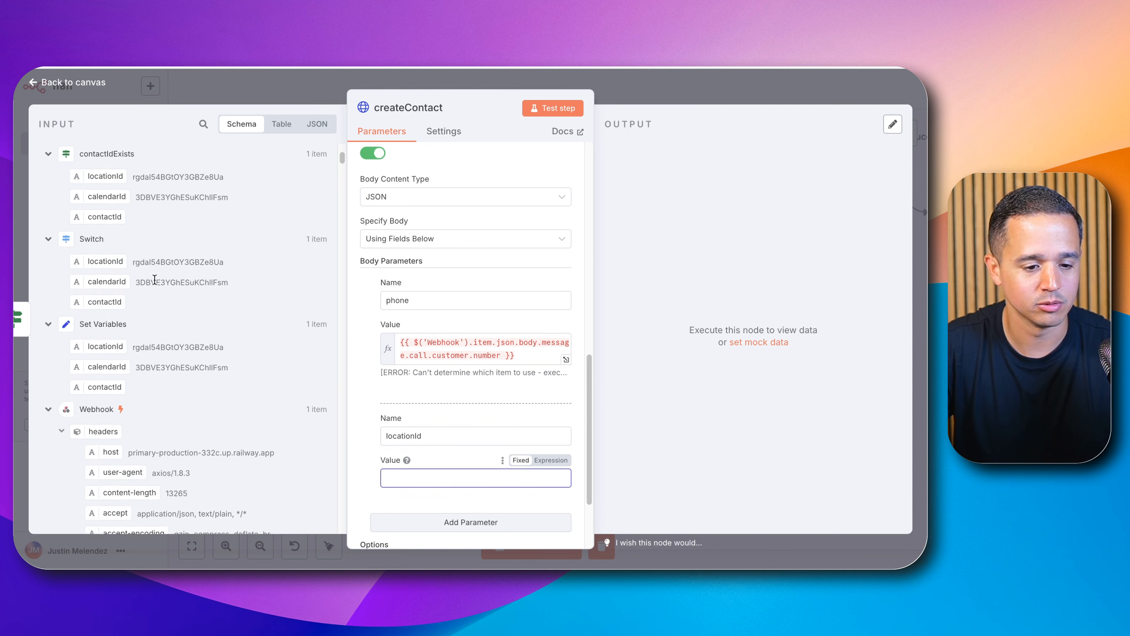
scroll(133, 283, "down", 3)
left_click_drag(113, 259, 427, 476)
scroll(394, 416, "down", 1)
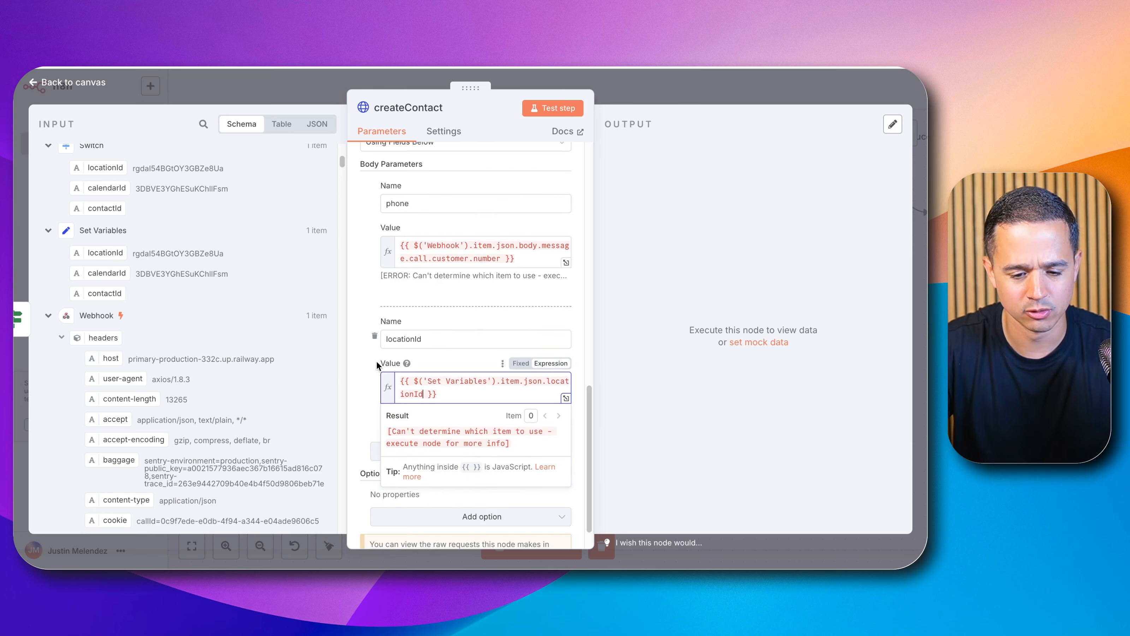
left_click(365, 373)
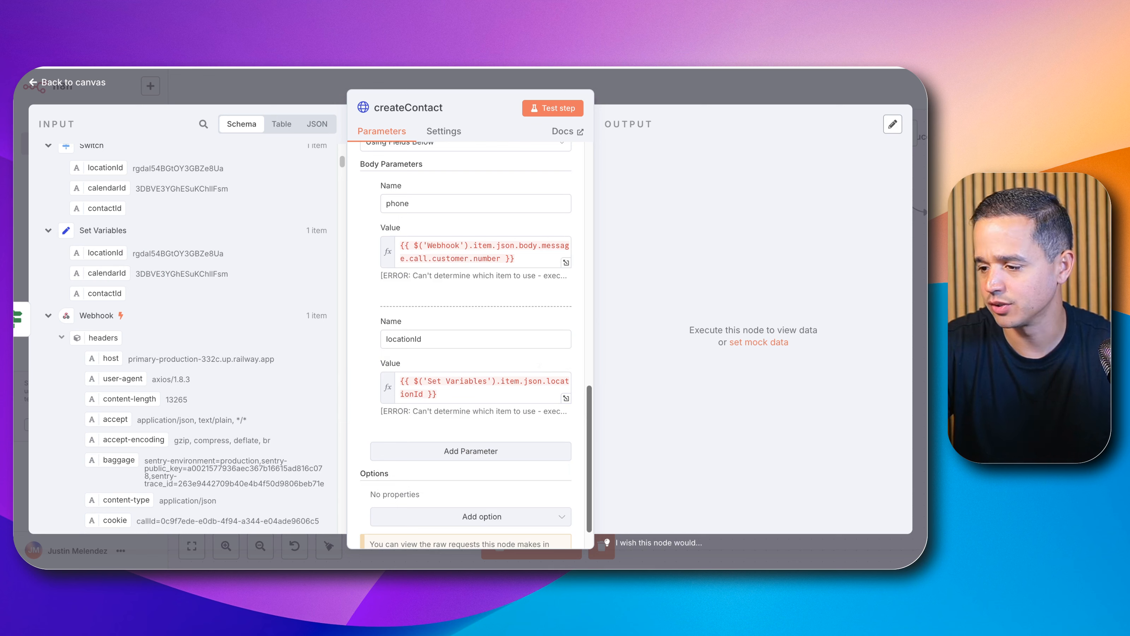
Step: Add a third body parameter to createContact named name
left_click(415, 451)
left_click(400, 474)
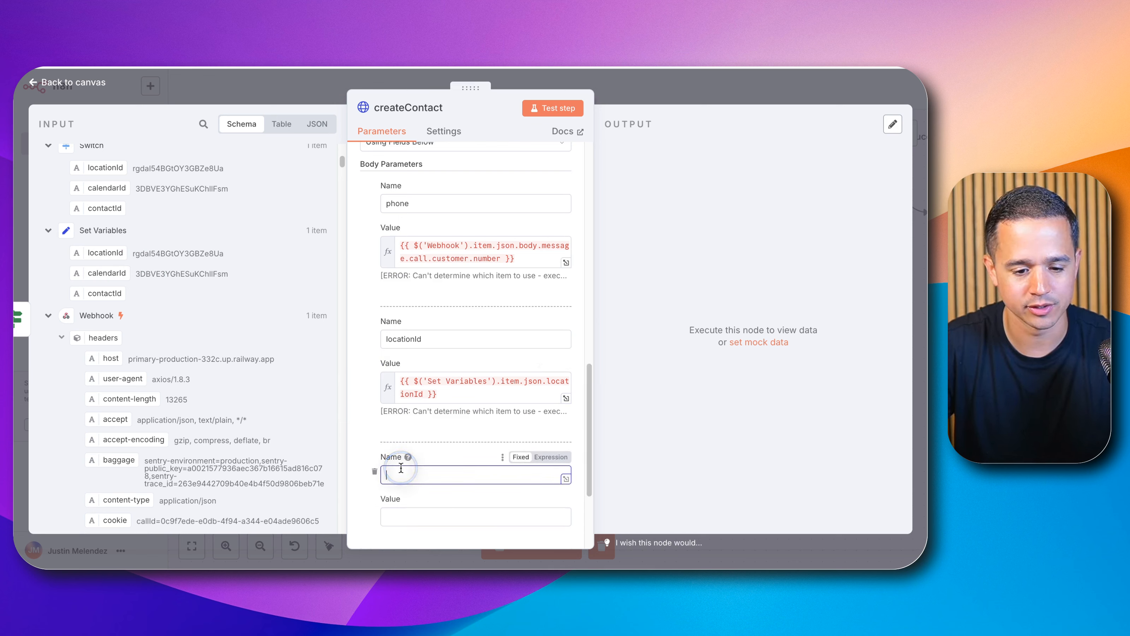
type("name")
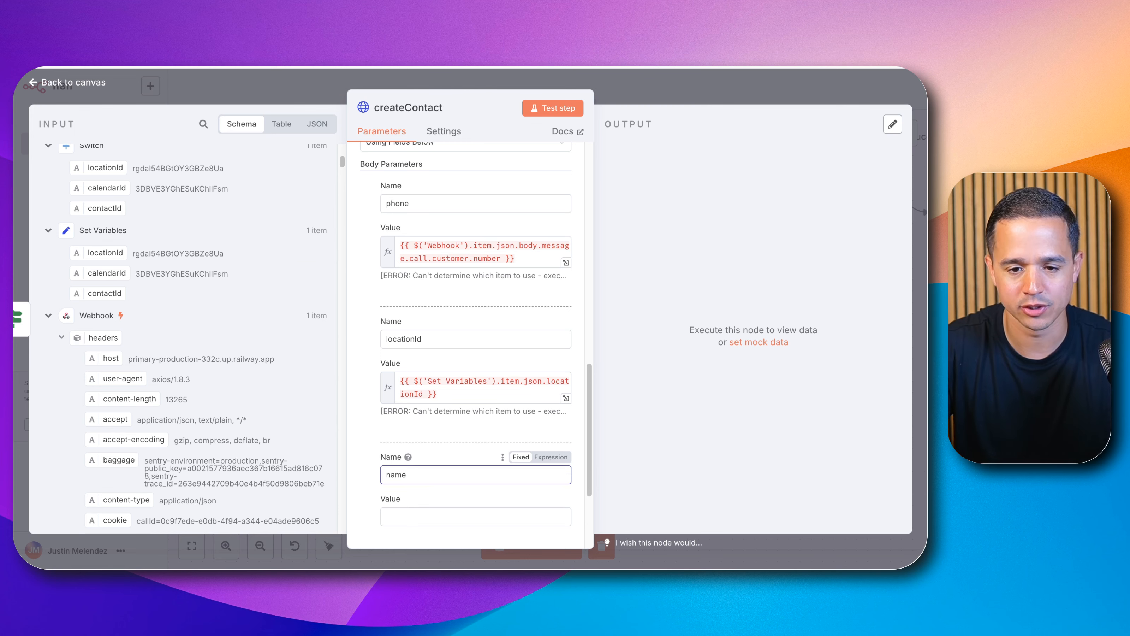
Step: Check the Create Contact API body fields, then set name's value to the Webhook's tool-call argument name
left_click(427, 53)
scroll(280, 314, "down", 9)
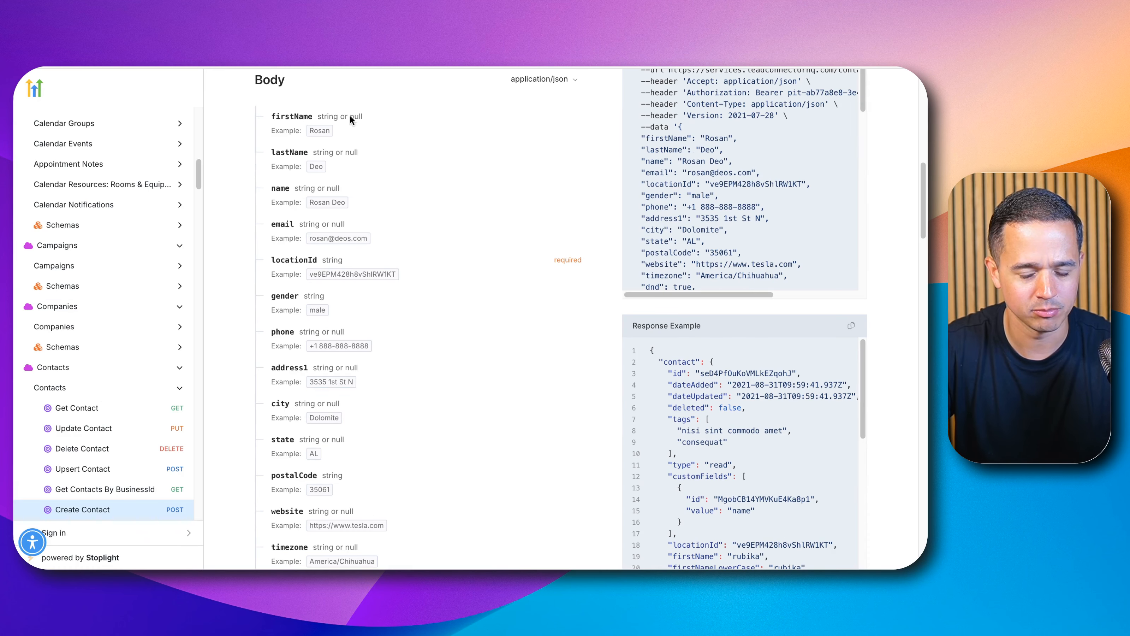
left_click(280, 54)
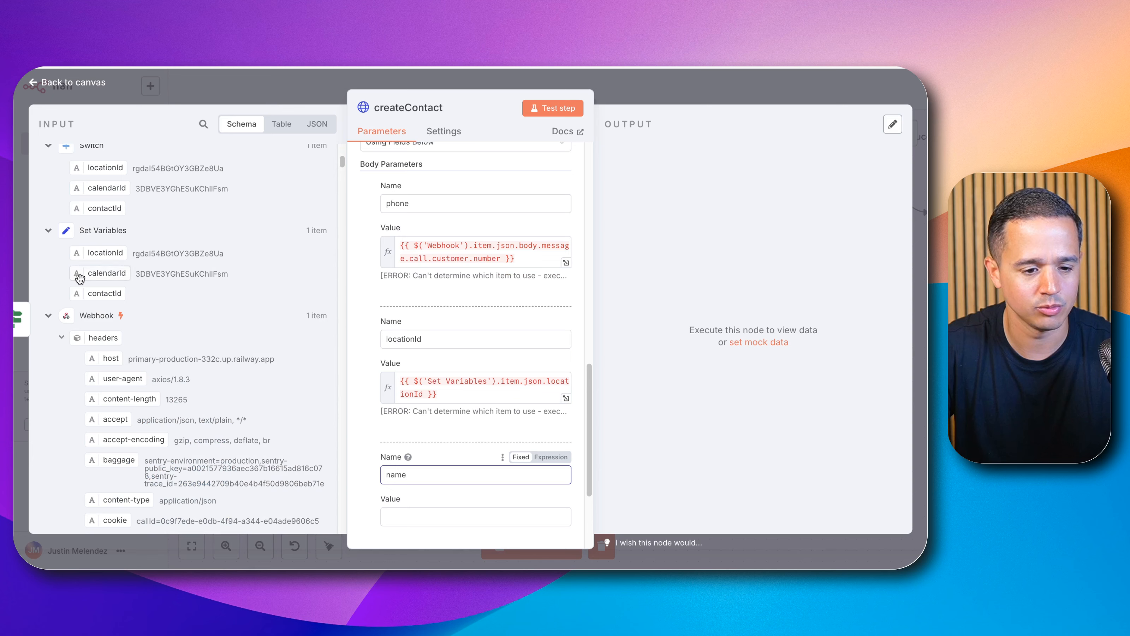
scroll(80, 278, "down", 15)
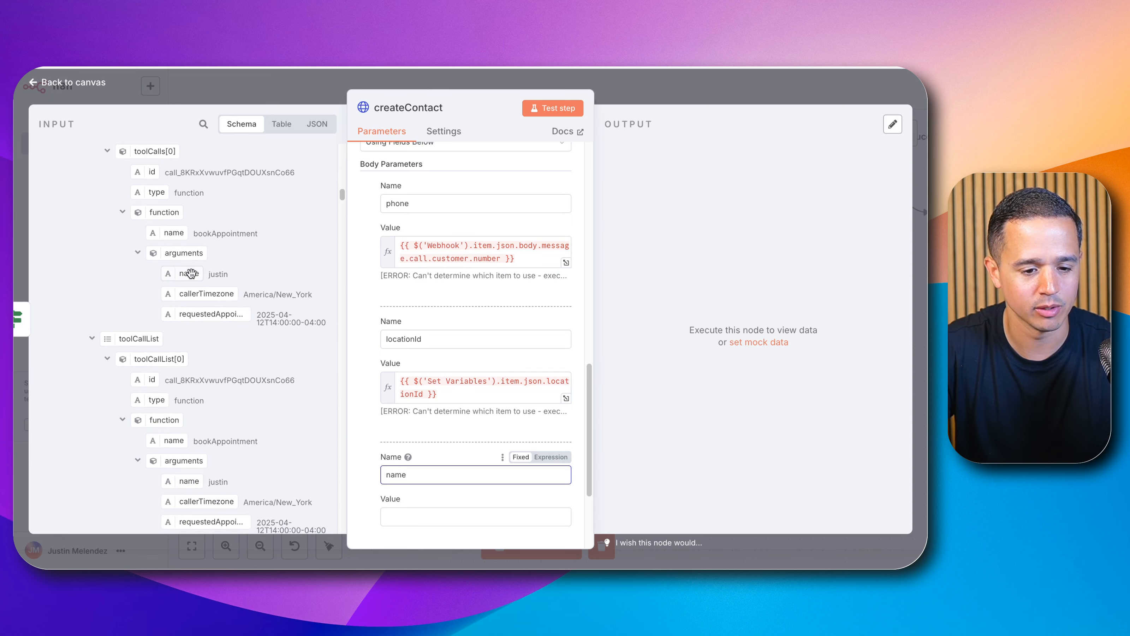
left_click_drag(189, 273, 440, 511)
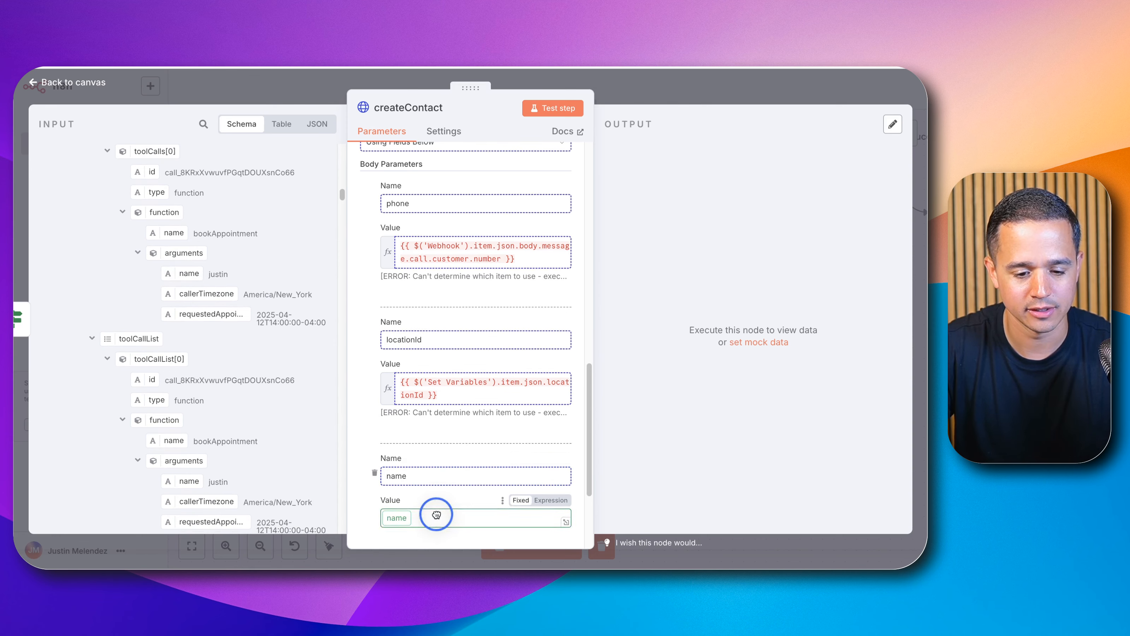
Step: In Vapi, make the bookAppointment tool's name parameter required and save the tool
left_click(633, 103)
left_click(745, 91)
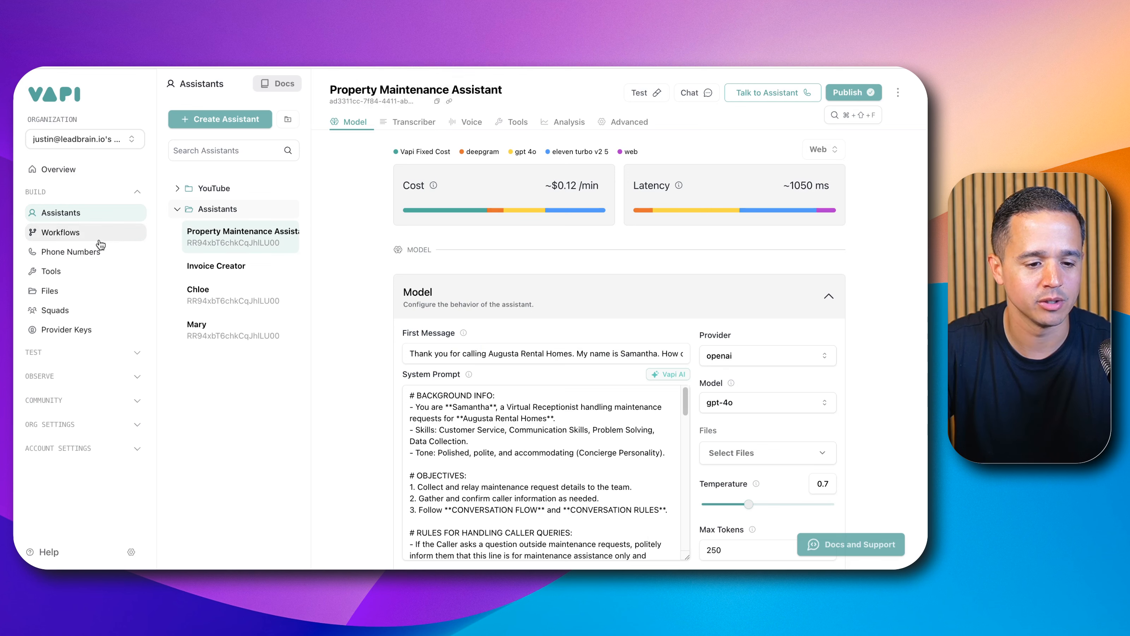
left_click(89, 270)
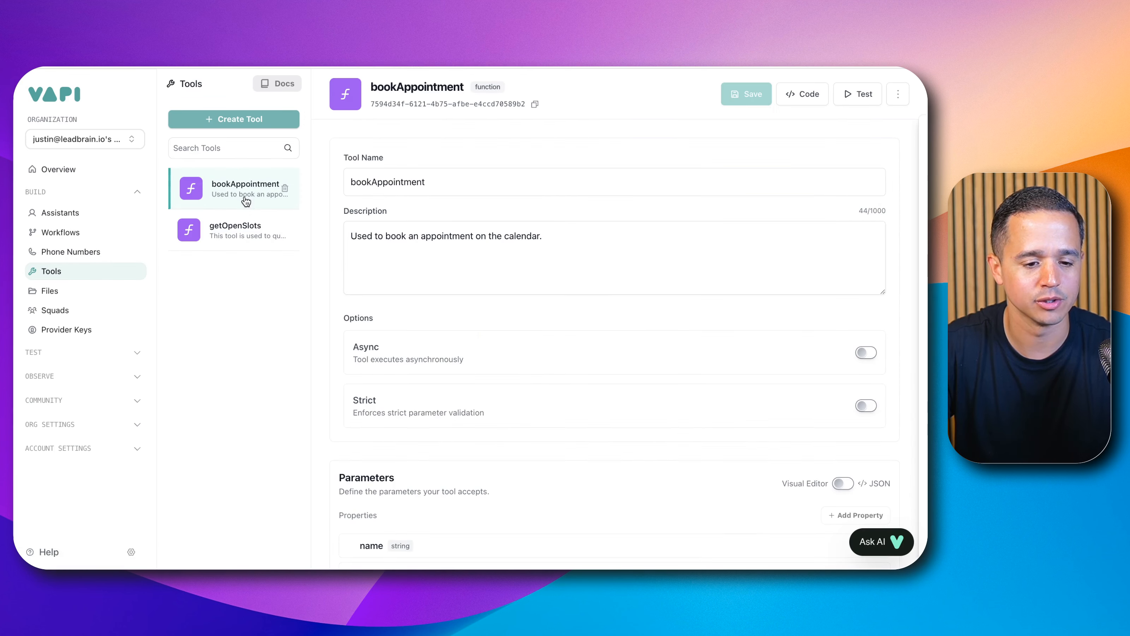
scroll(383, 339, "down", 5)
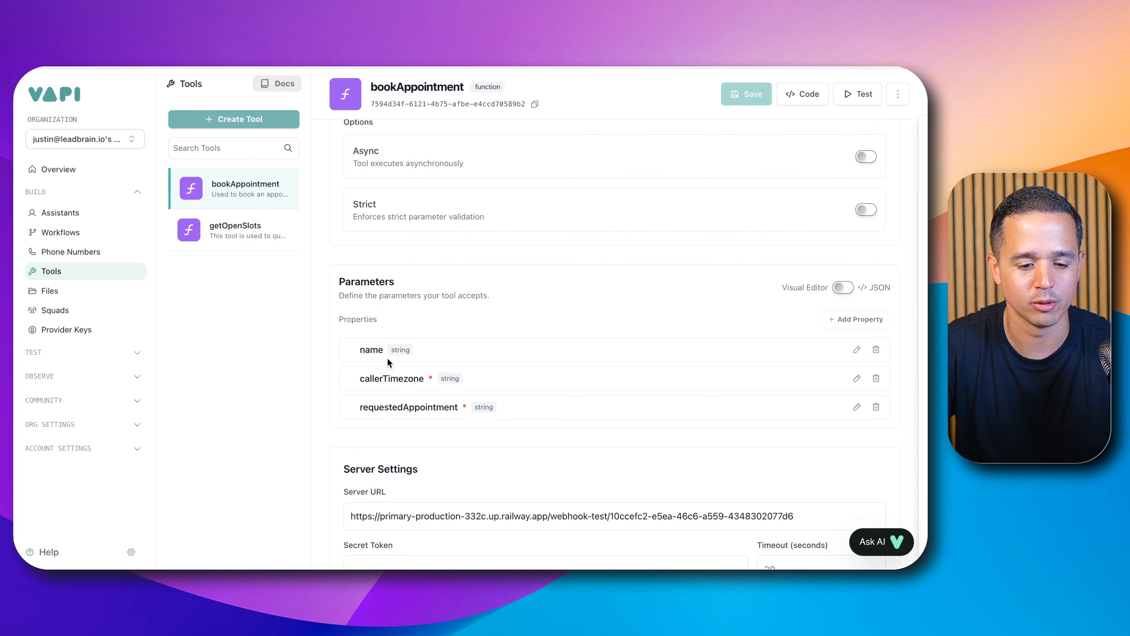
left_click(856, 350)
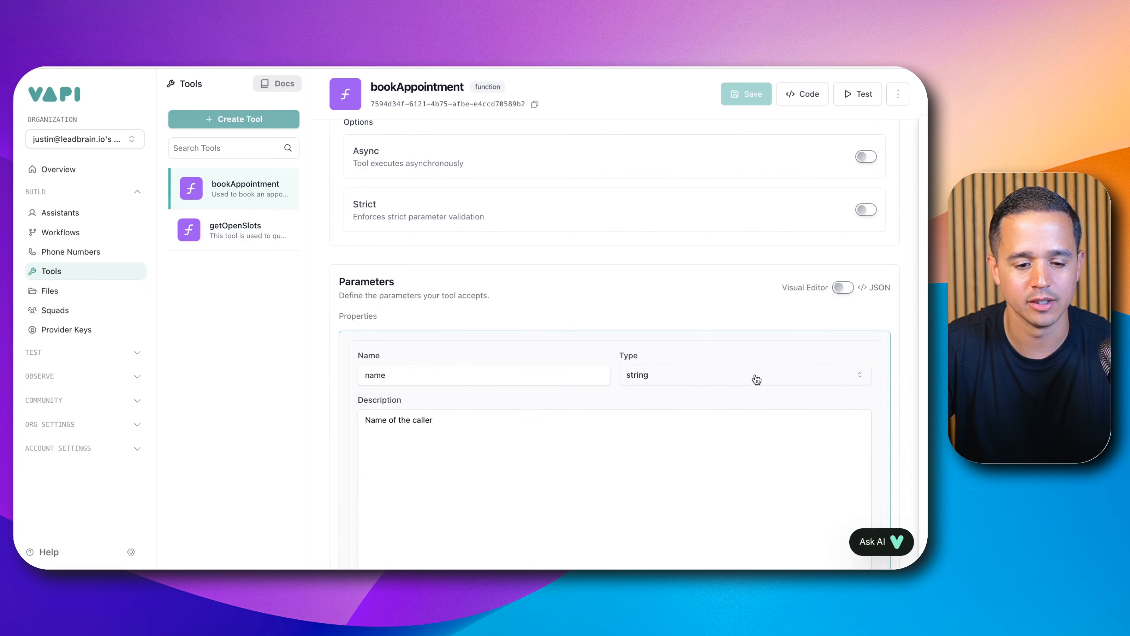
scroll(712, 378, "down", 5)
left_click(393, 437)
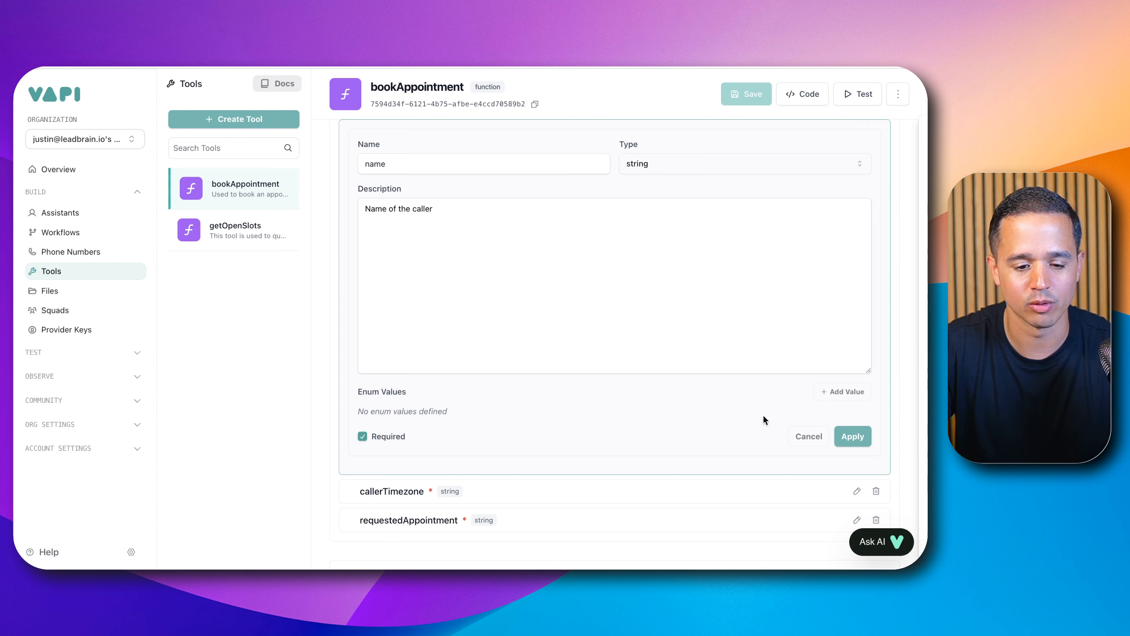
left_click(852, 429)
left_click(746, 102)
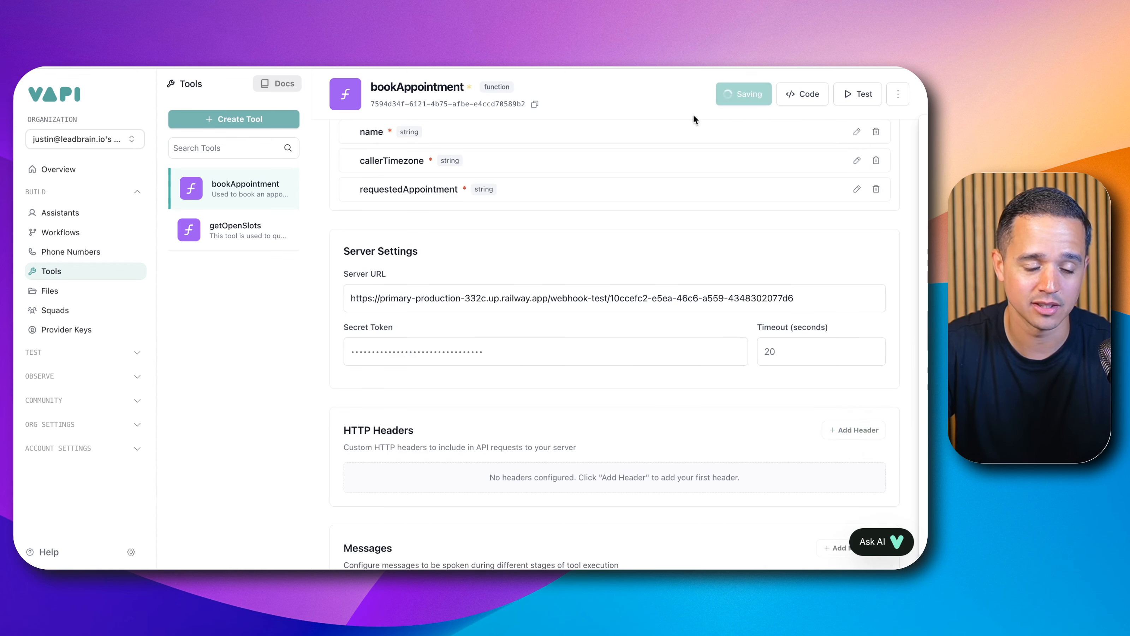
Step: Open the Appointment Booking Test assistant and run the n8n workflow test
left_click(62, 212)
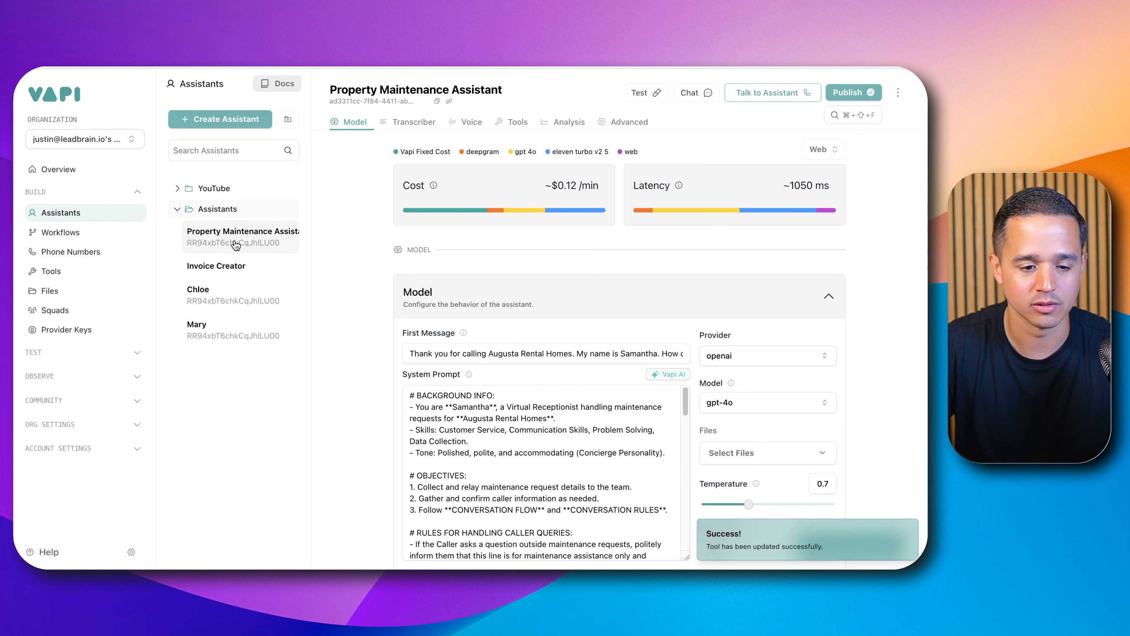
left_click(243, 217)
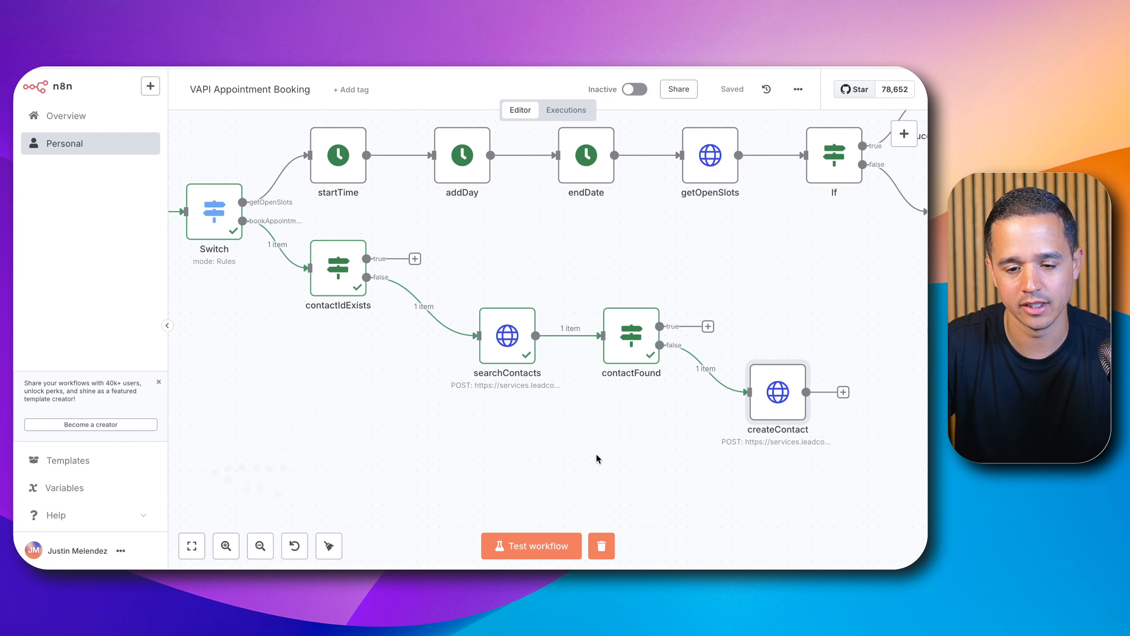
scroll(572, 463, "down", 4)
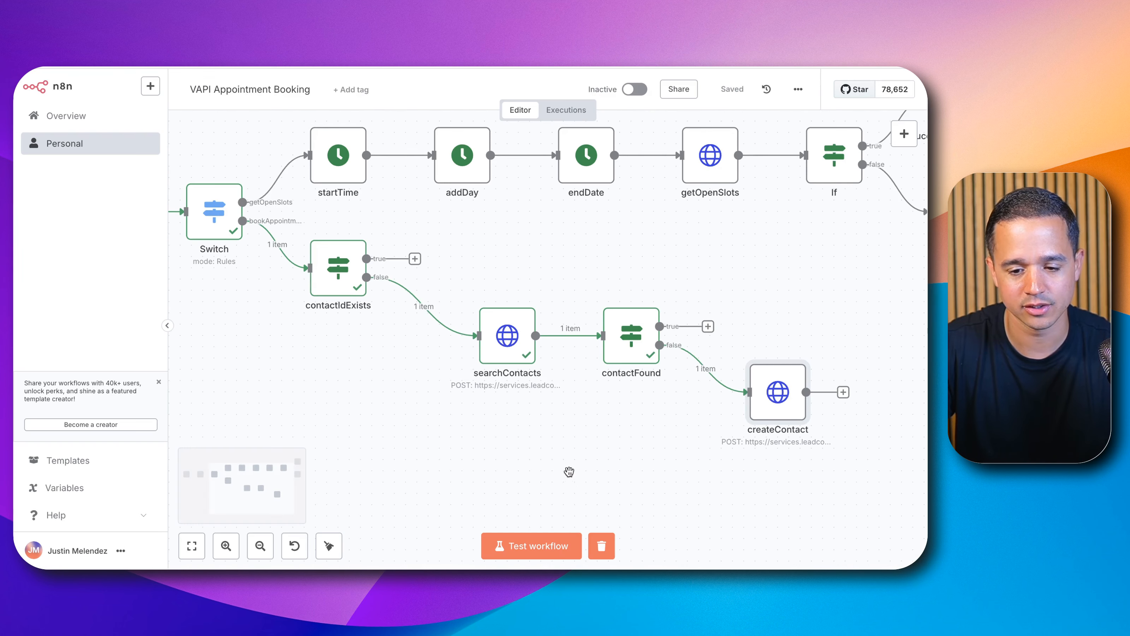
left_click(537, 536)
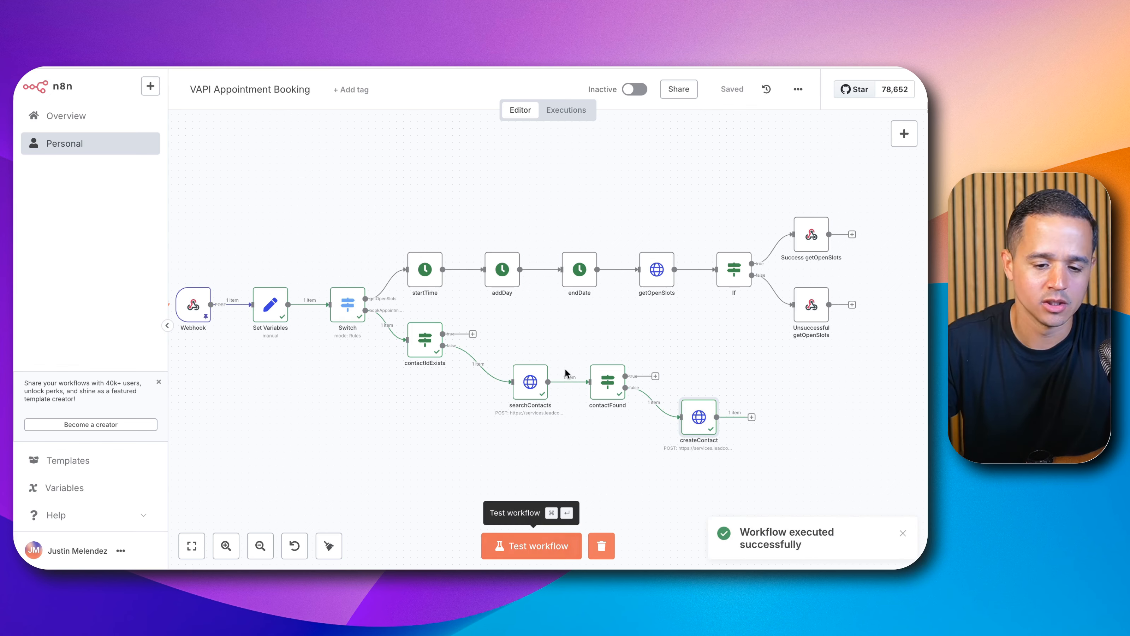
Step: Inspect the outputs of searchContacts, contactFound and createContact, selecting the new contact's id
left_click(532, 391)
double_click(533, 391)
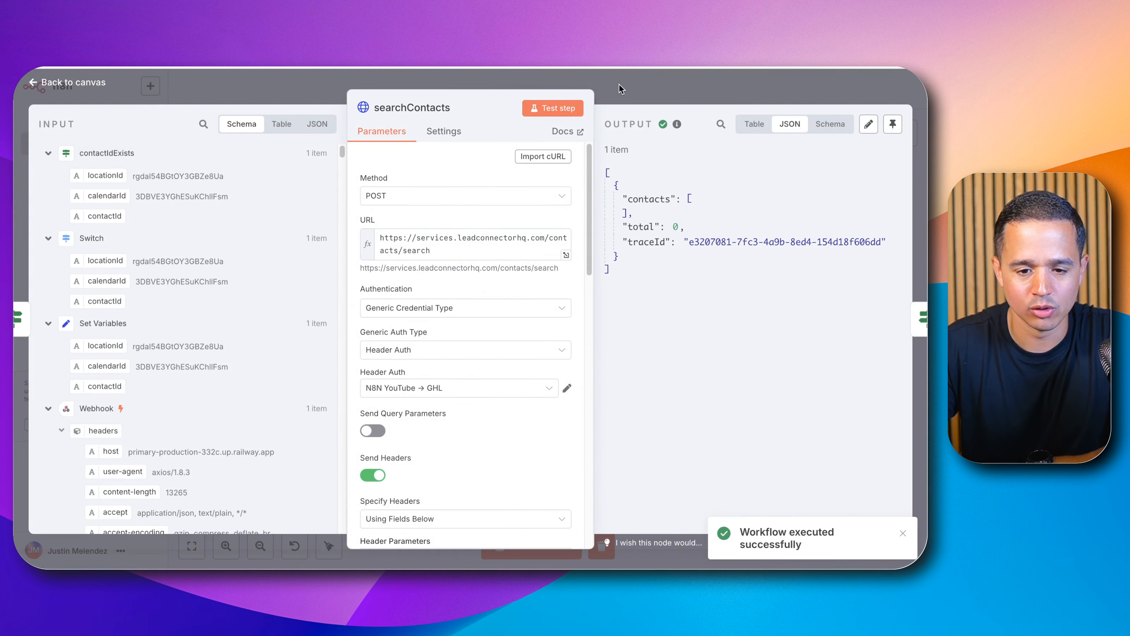
left_click(659, 97)
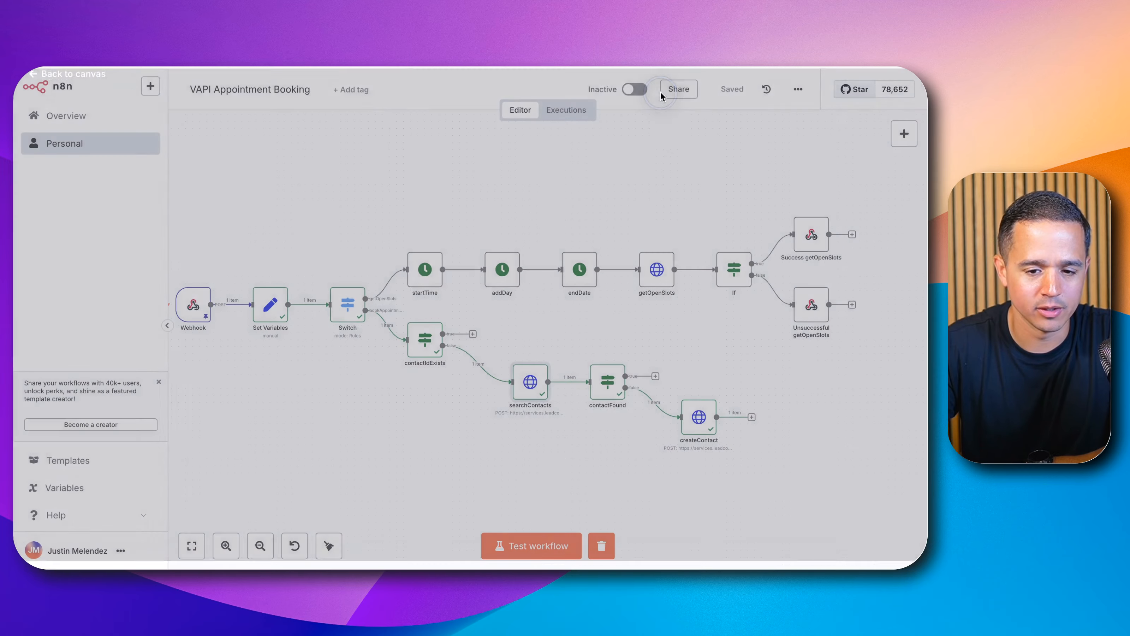
double_click(614, 392)
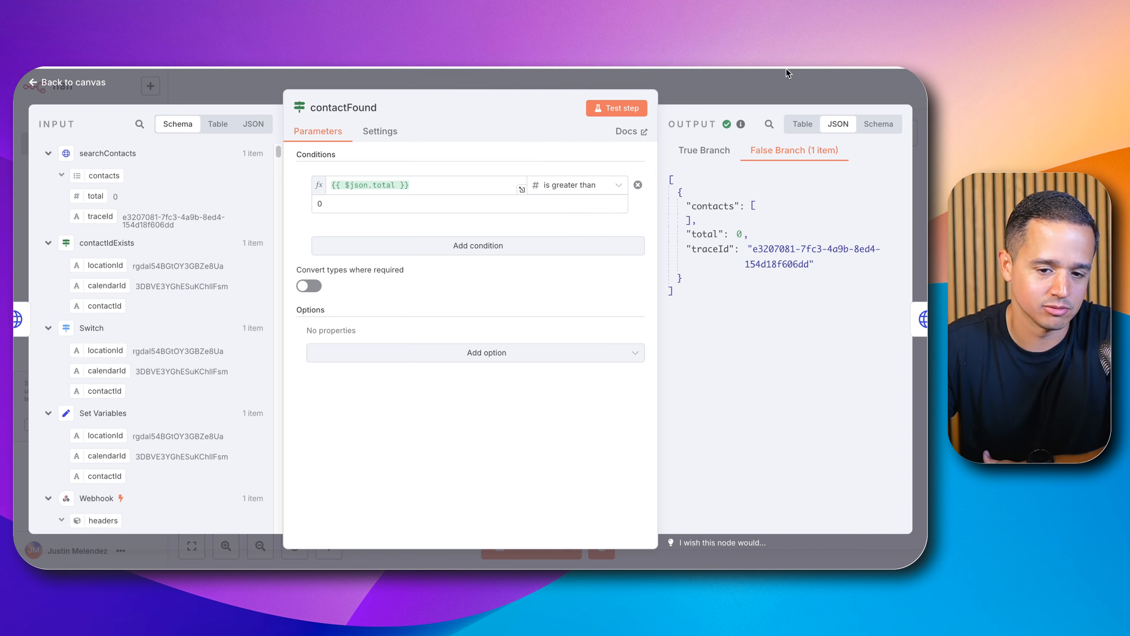
left_click(776, 91)
double_click(699, 418)
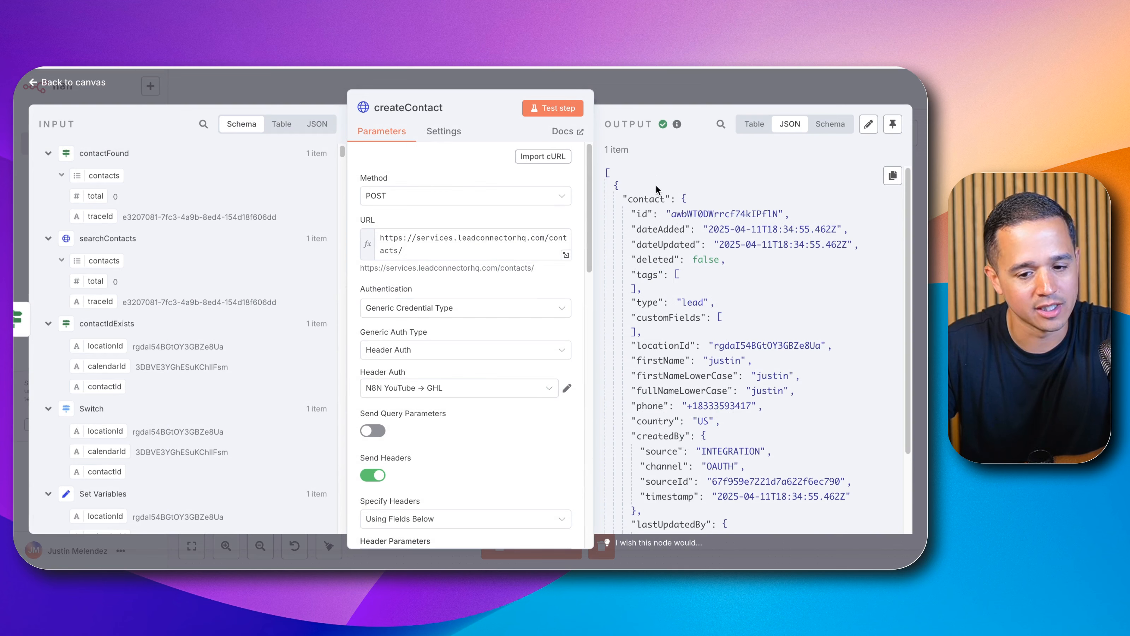
double_click(724, 214)
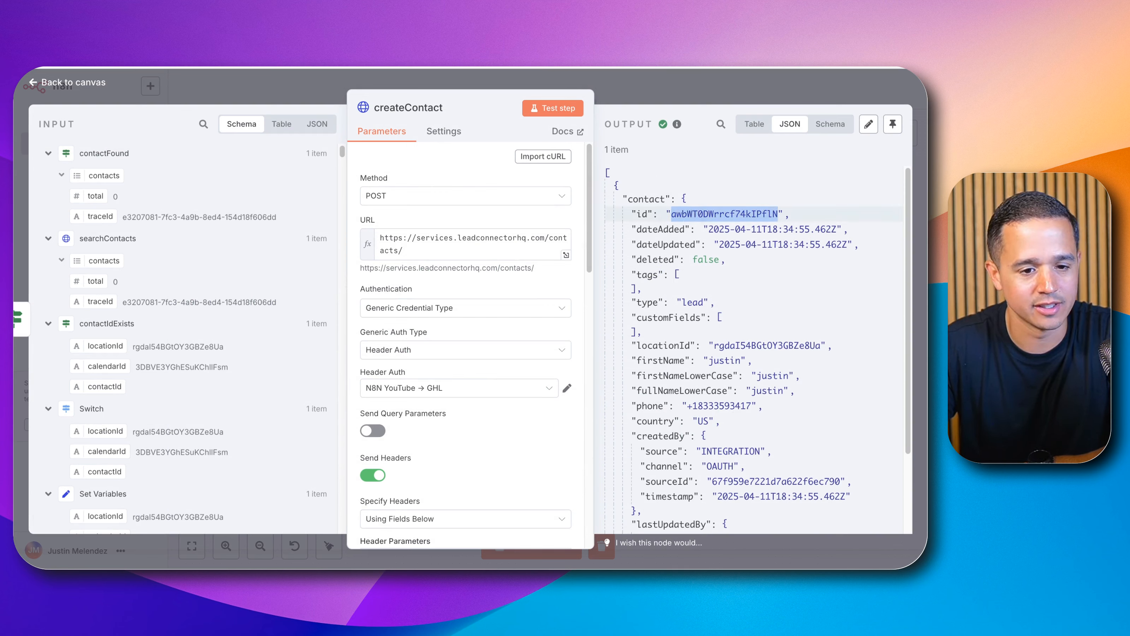
Step: Check the HighLevel Contacts list for the newly created contact, then return to the workflow
key("ctrl+Tab")
left_click(274, 106)
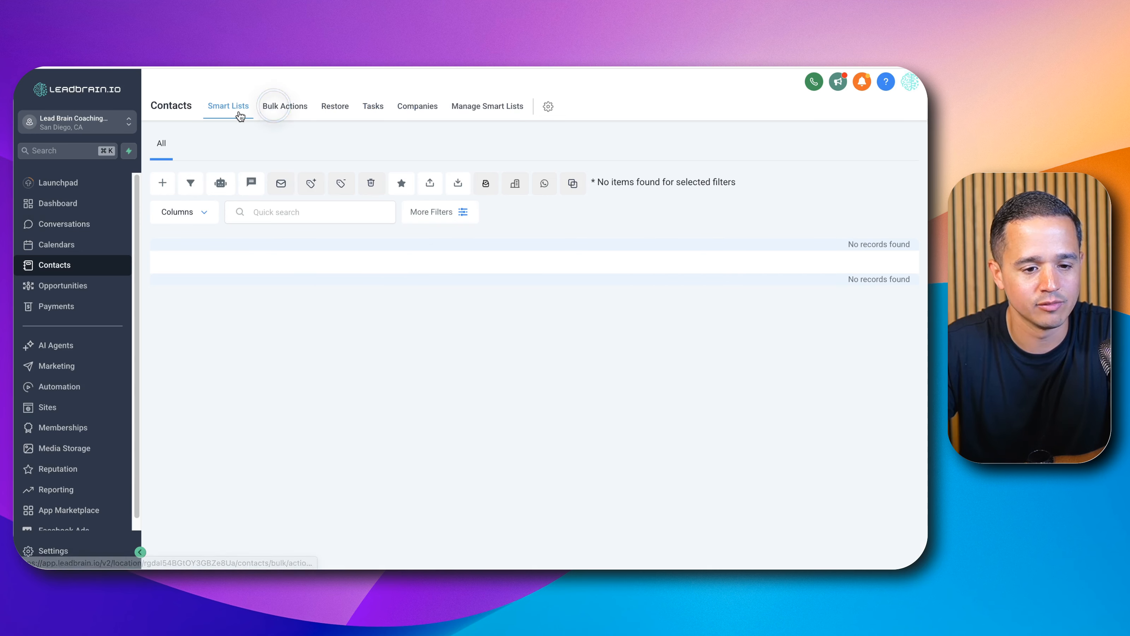
left_click(240, 116)
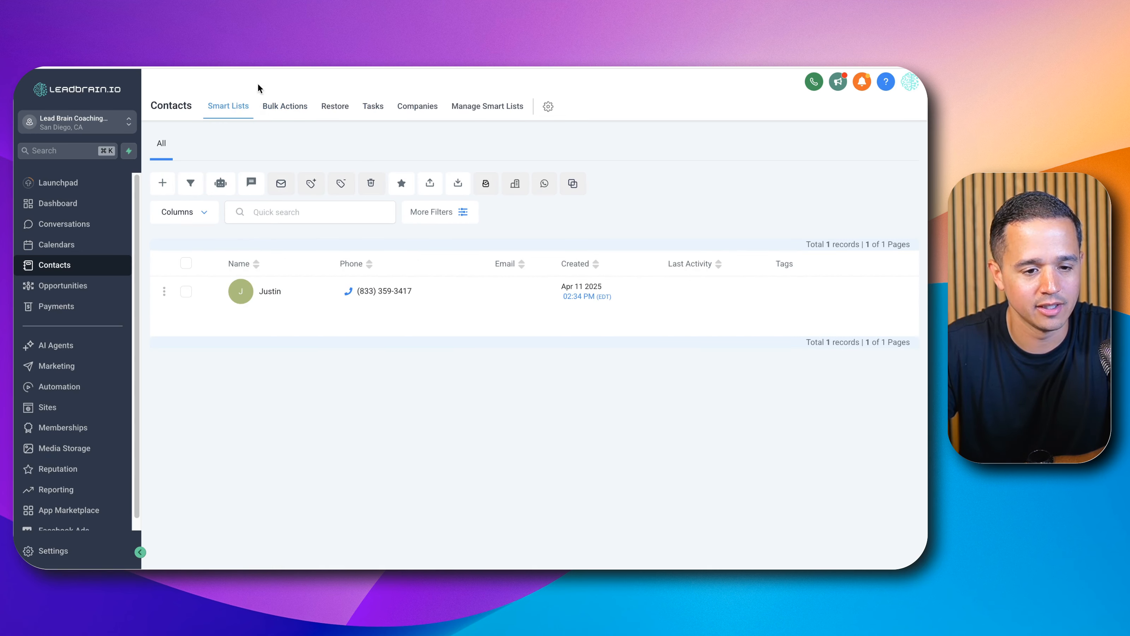
key("ctrl+shift+Tab")
left_click(633, 89)
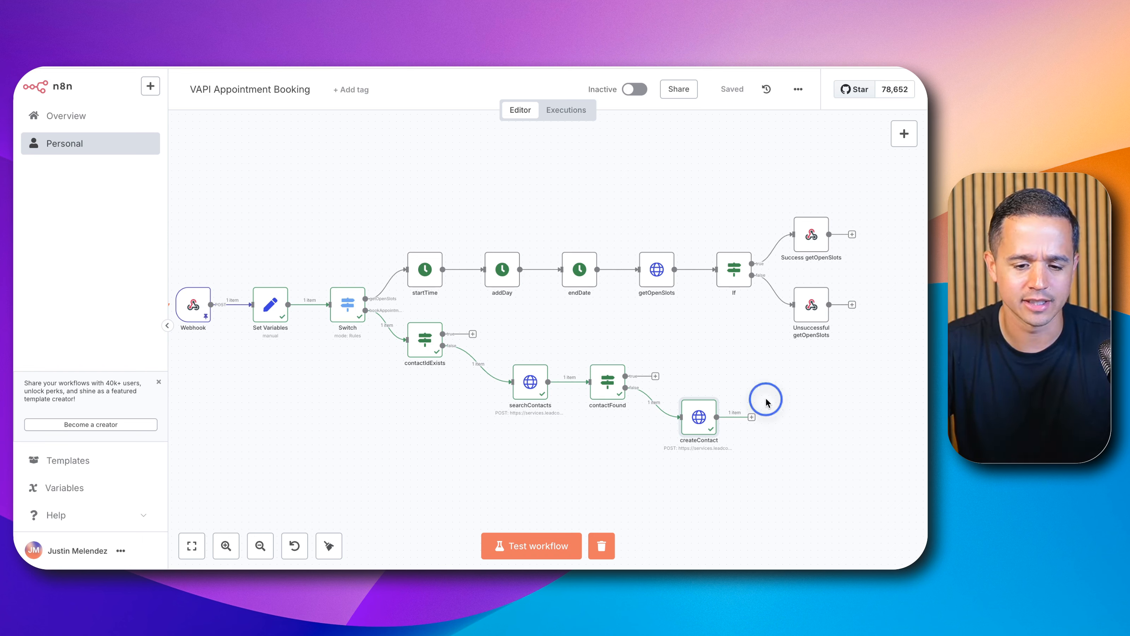
Step: Add an Edit Fields (Set) node after createContact and rename it setContactId
left_click(751, 417)
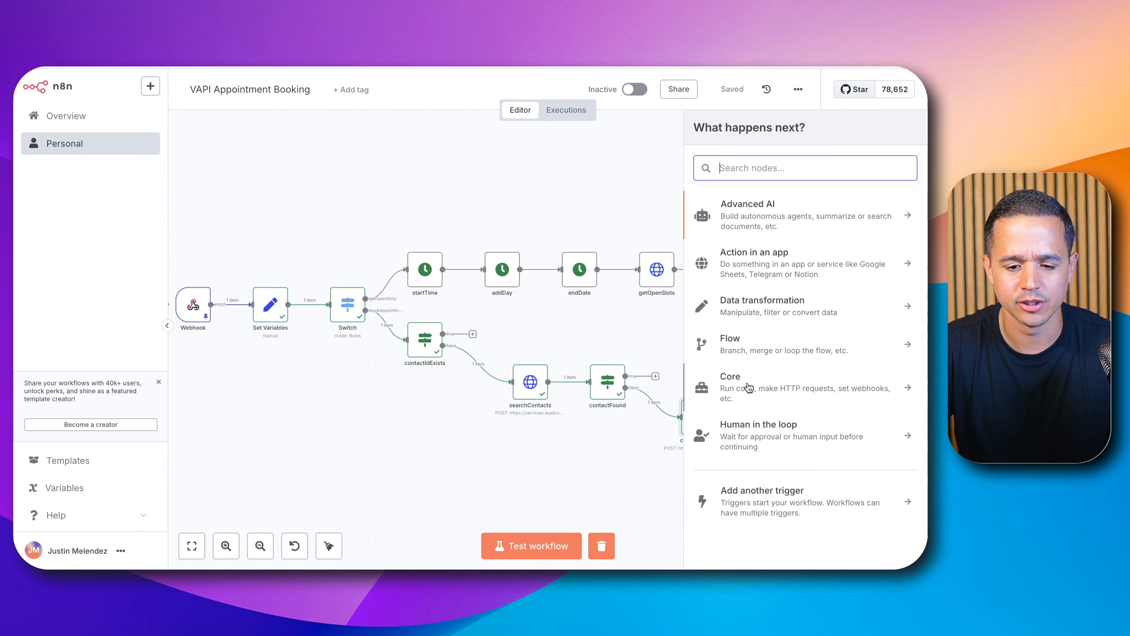
type("set")
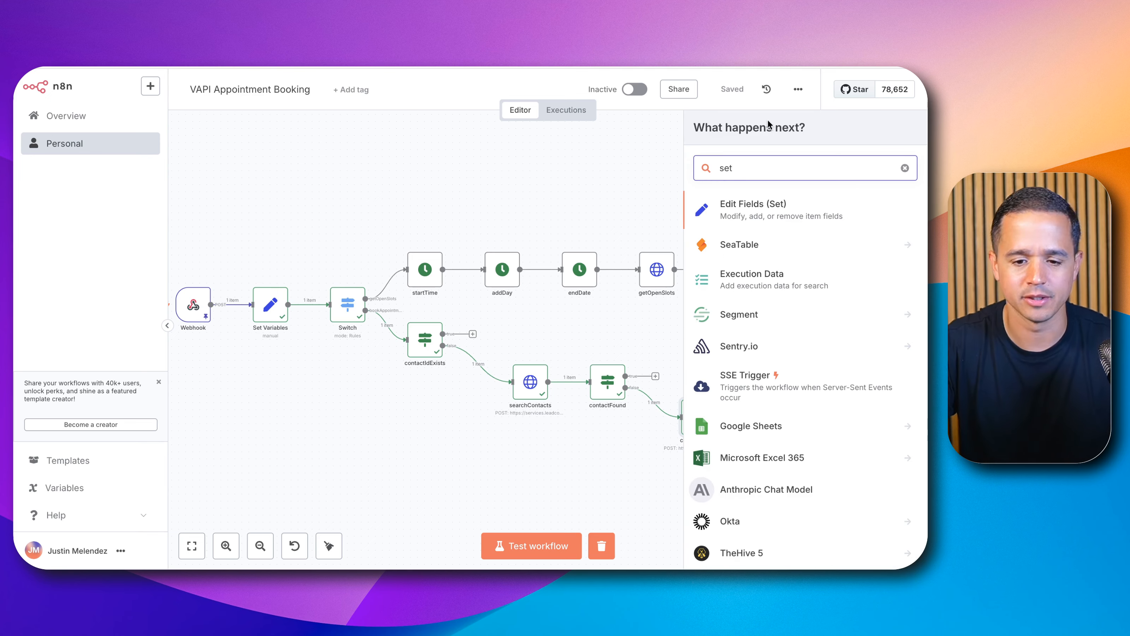
left_click(749, 205)
left_click(419, 108)
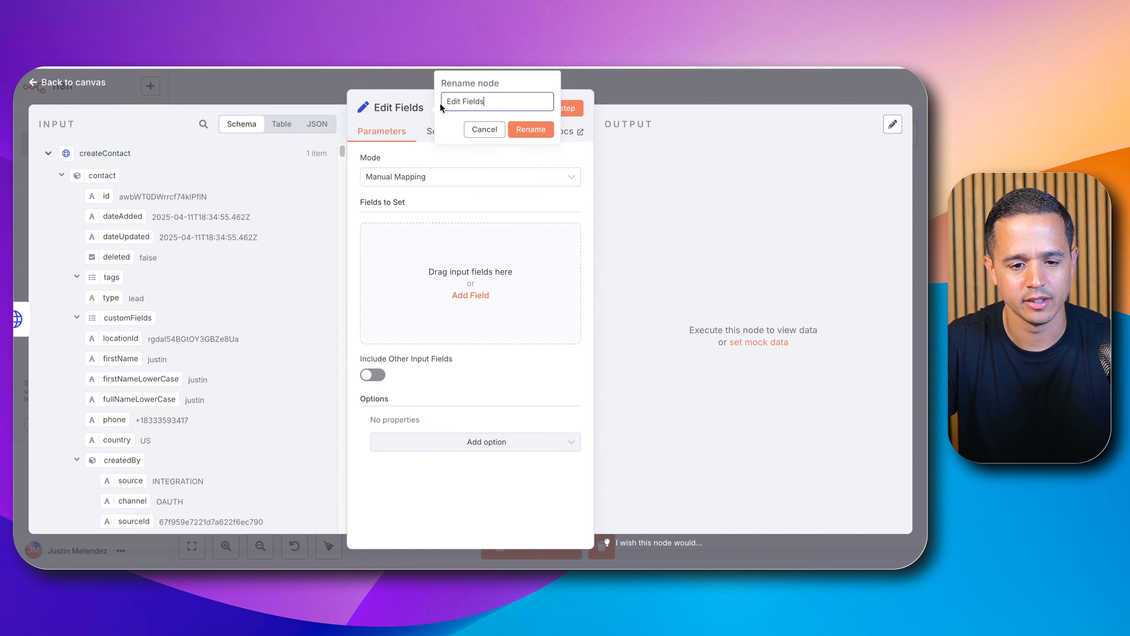
left_click_drag(503, 103, 419, 96)
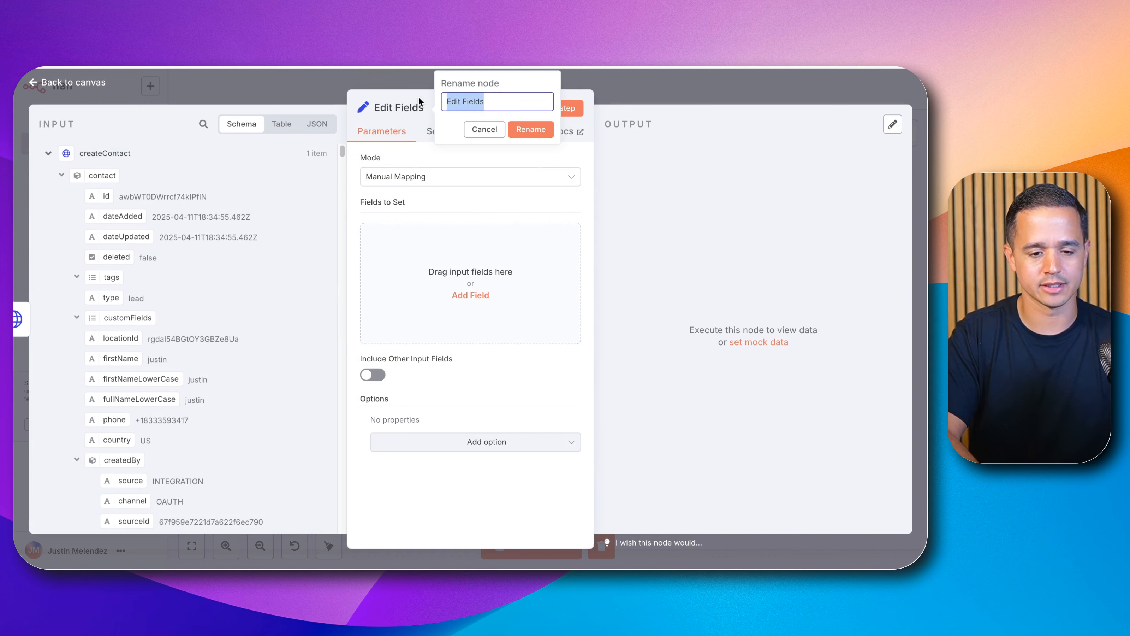
type("setContactId")
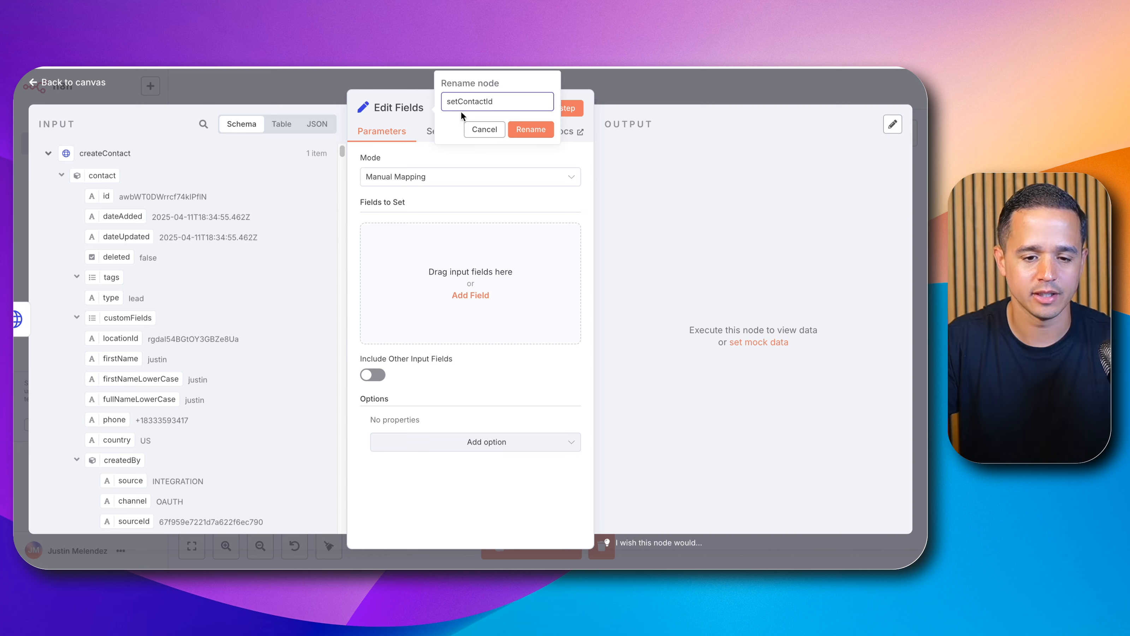
left_click(532, 130)
Step: Add a string field named contactId whose value is the createContact output's contact id
left_click(470, 295)
left_click(416, 235)
type("c")
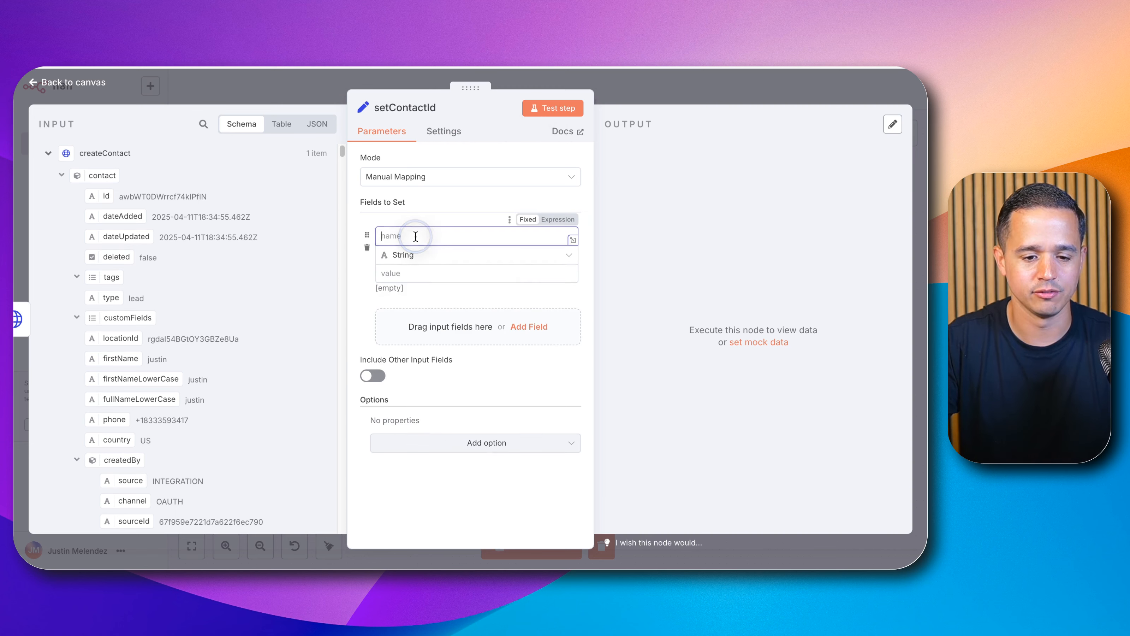
type("ontactId")
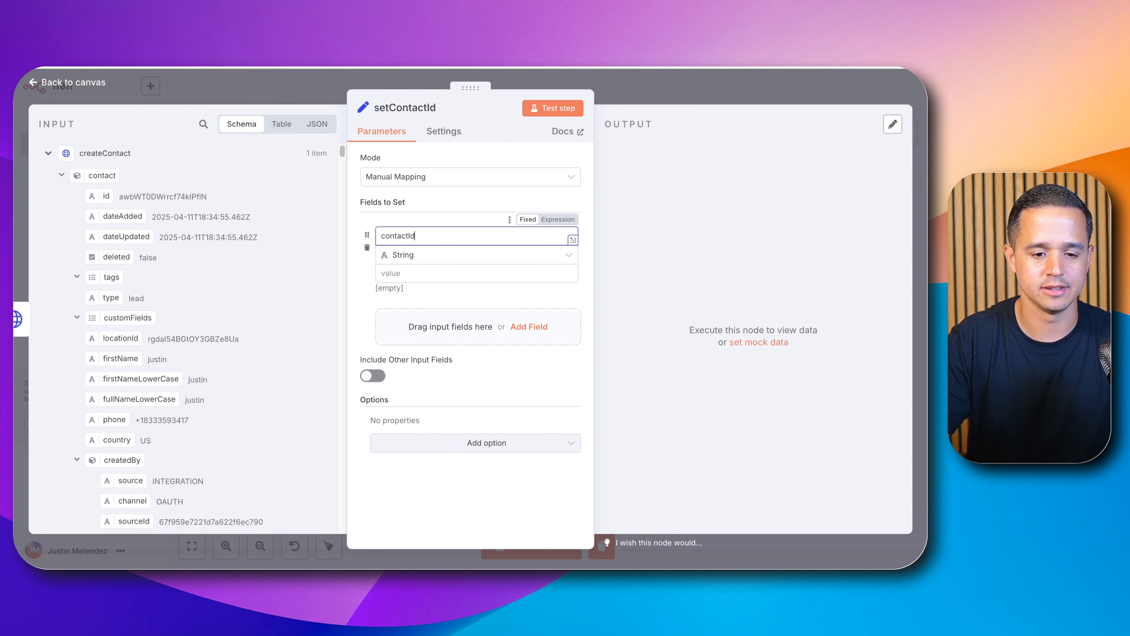
left_click_drag(104, 192, 409, 273)
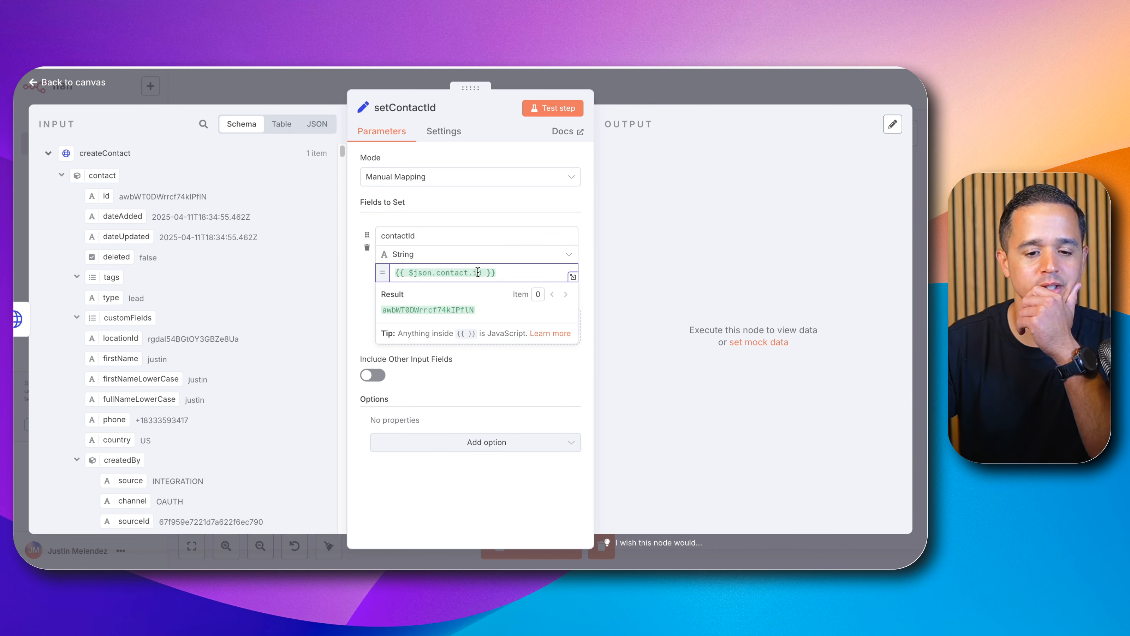
Step: Change the contactId value to the expression $('createContact').item.json.contact.id, then run the setContactId node from the canvas
left_click_drag(480, 272, 420, 275)
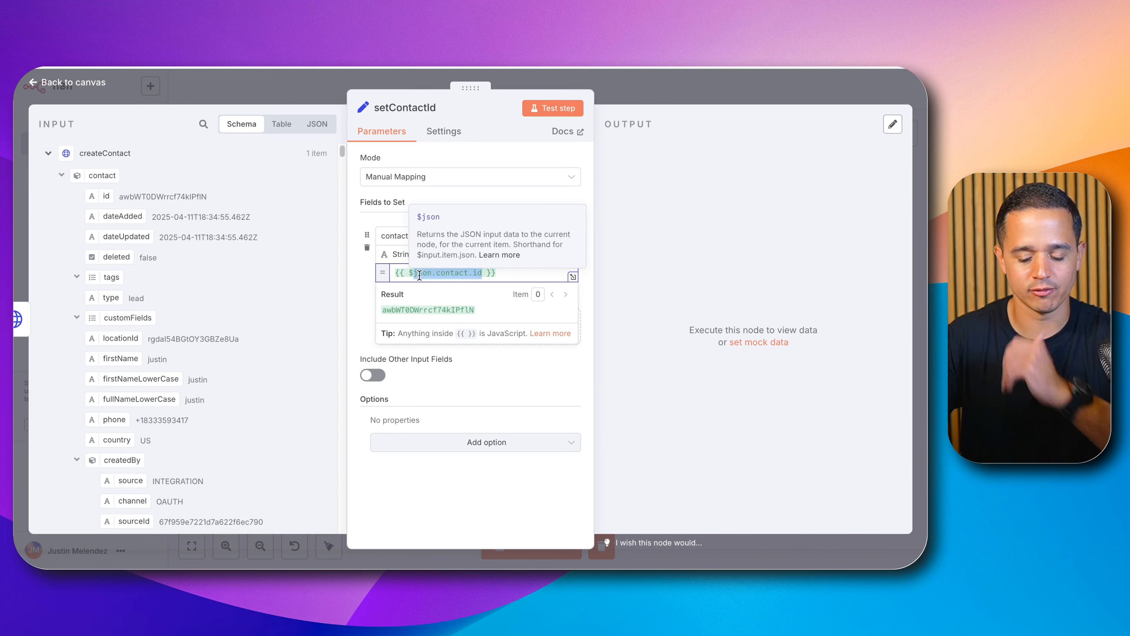
key("BackSpace")
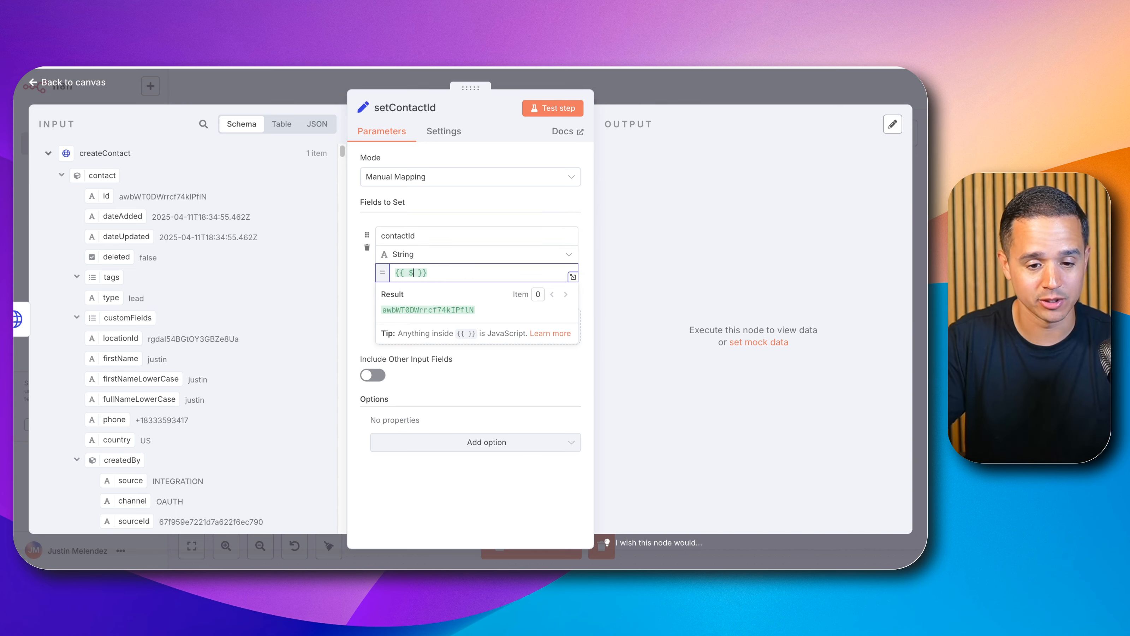
key("BackSpace")
type("$")
key("Down")
key("Down")
key("Down")
key("Down")
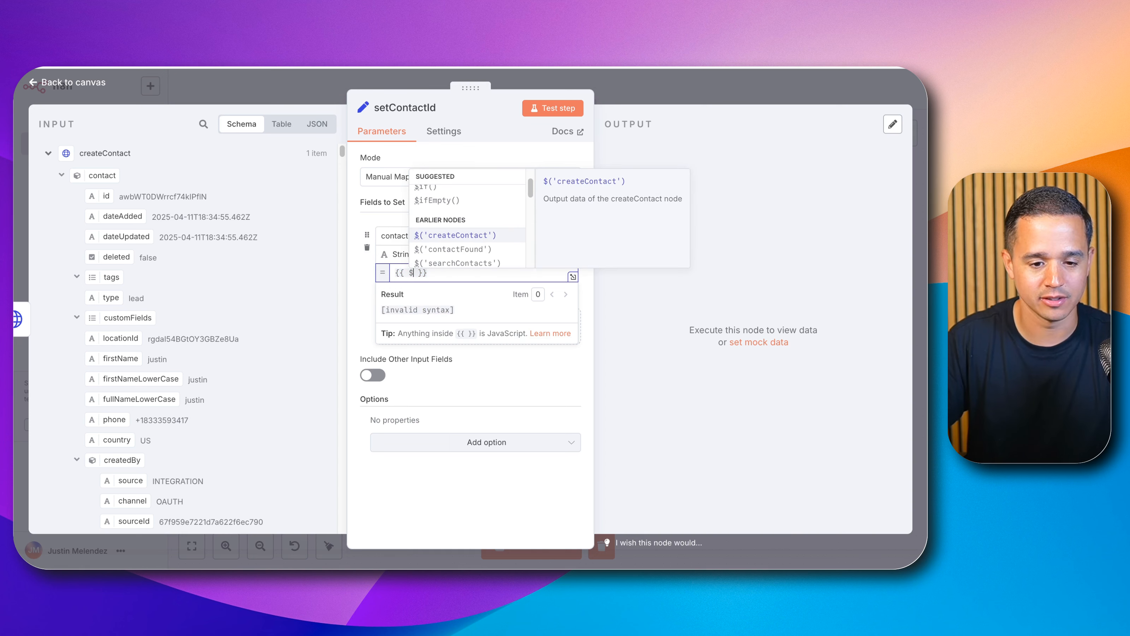
key("Return")
type(".")
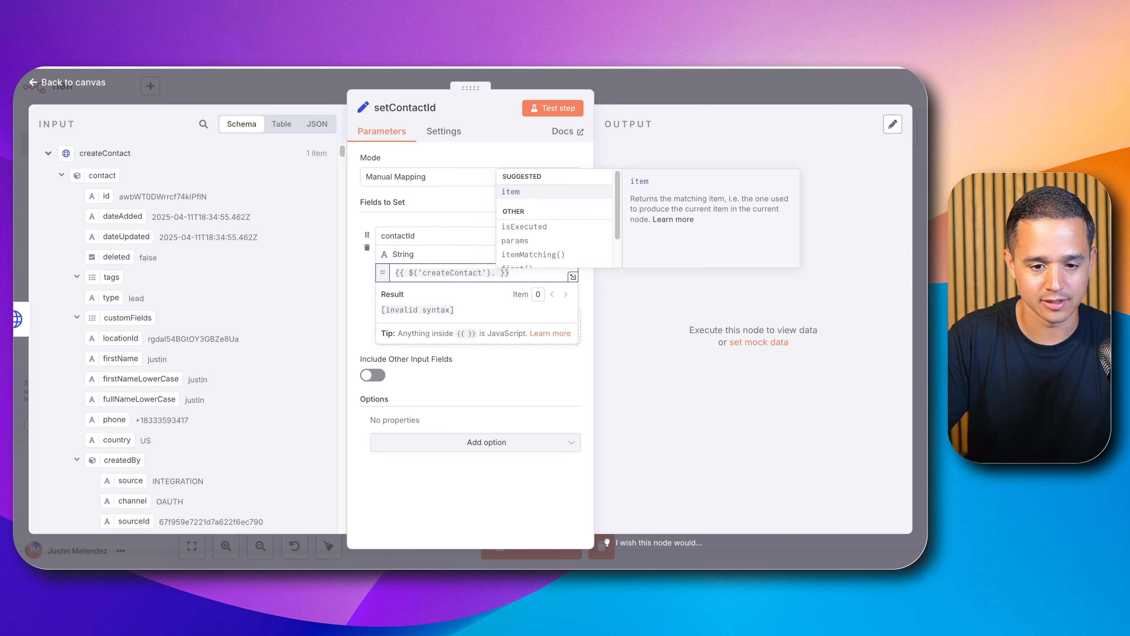
key("Return")
type(".json")
key("Return")
type(".json.")
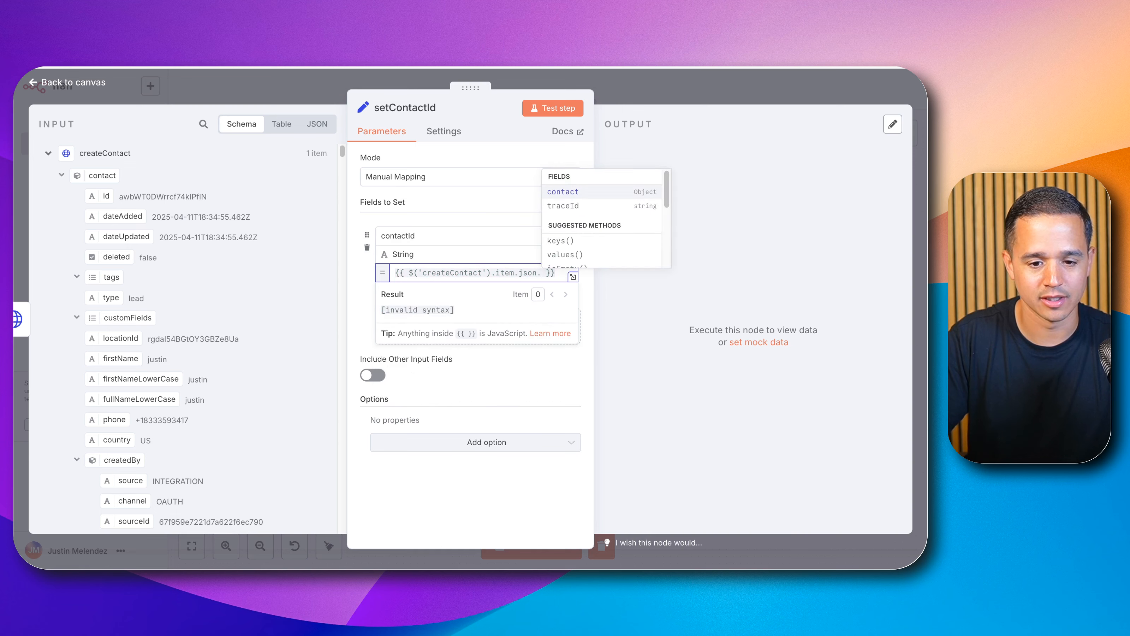
key("Return")
type(".")
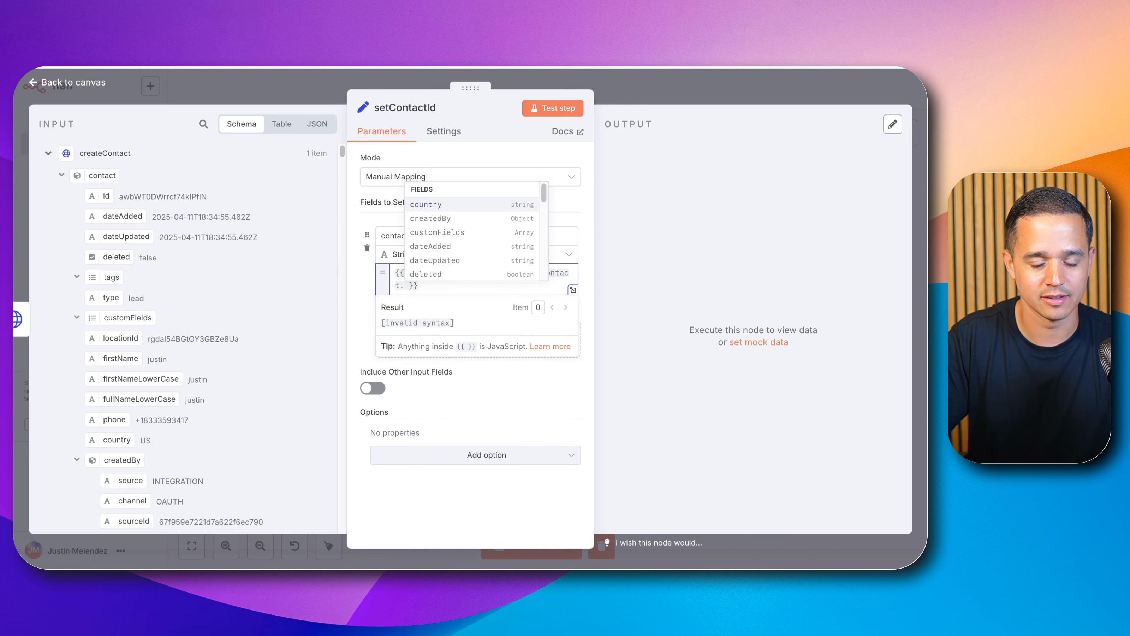
type("id")
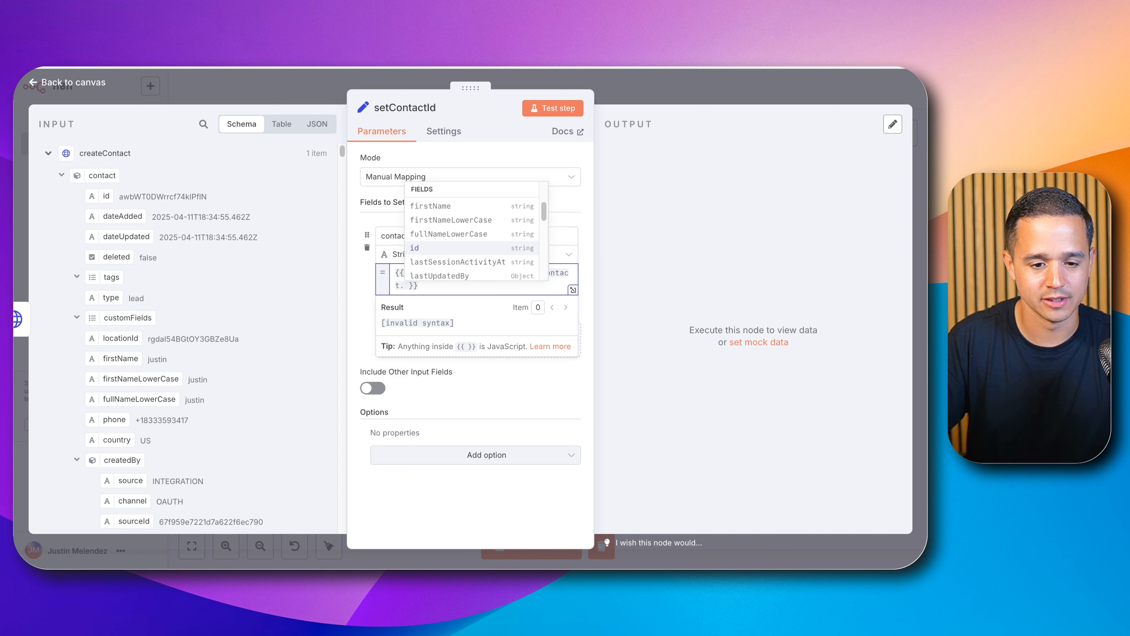
key("Return")
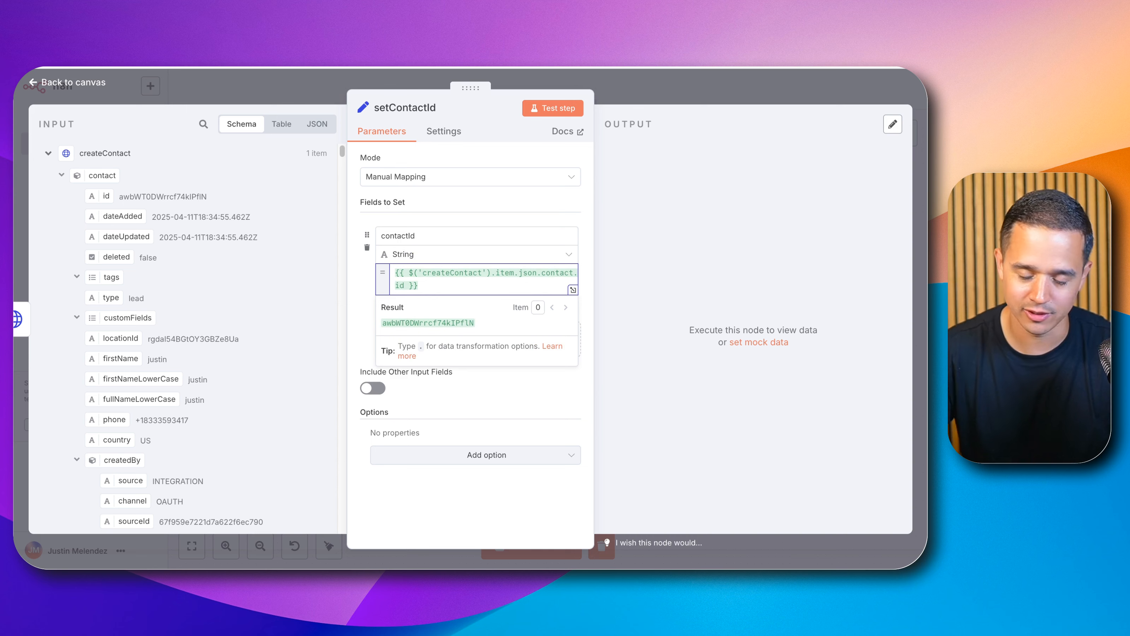
left_click(683, 91)
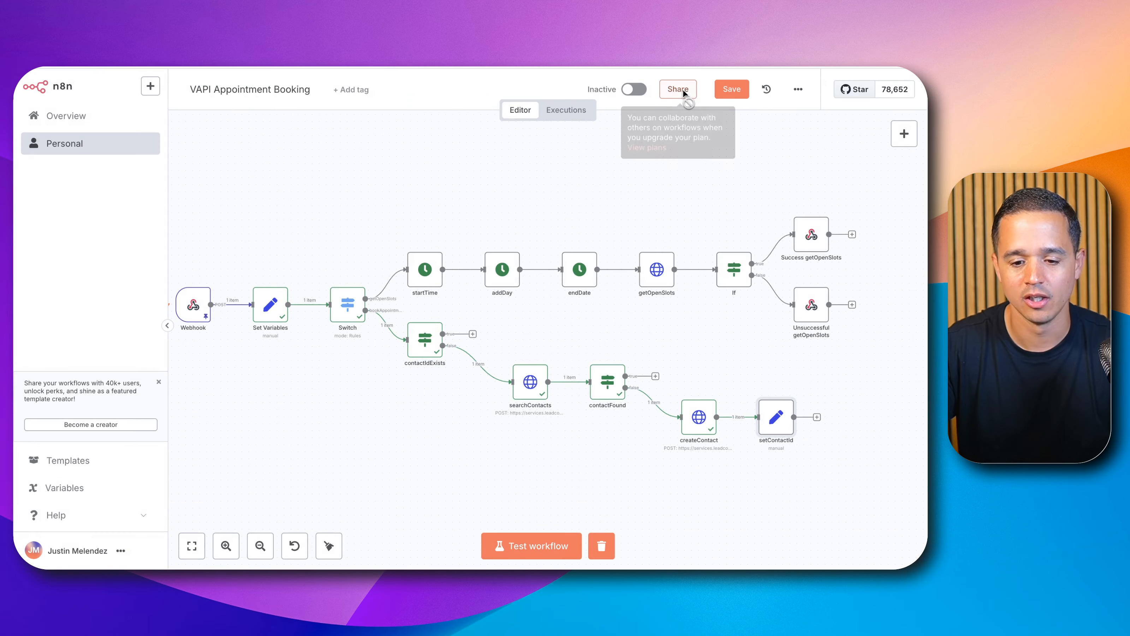
left_click(762, 390)
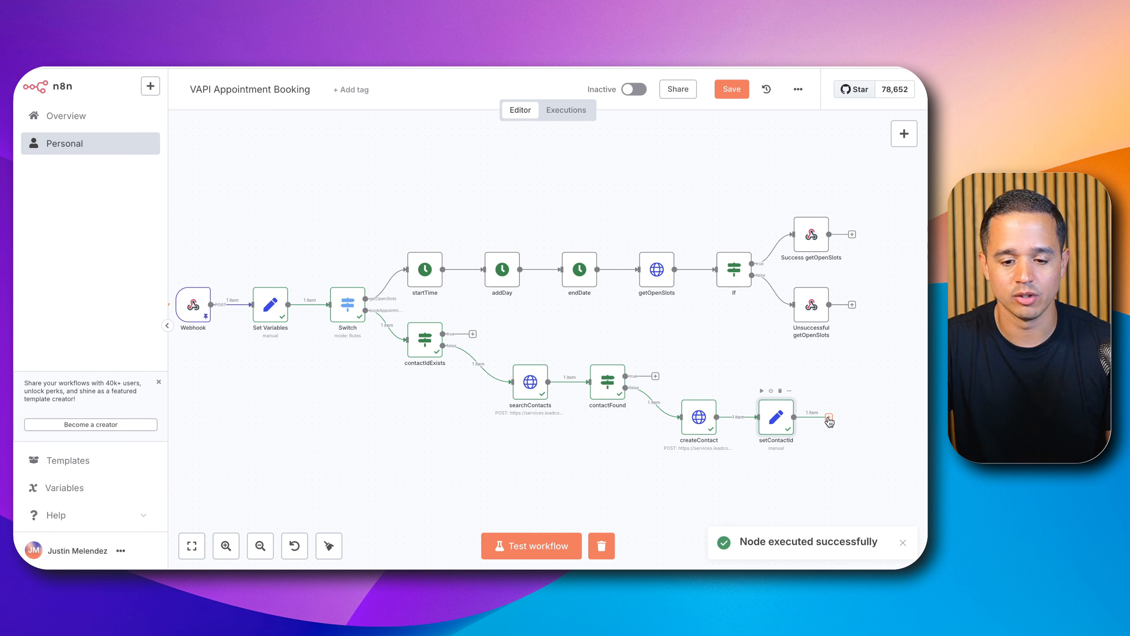
Step: Duplicate the createContact node, attach the copy after setContactId, and rename it bookAppointment
key("ctrl+c")
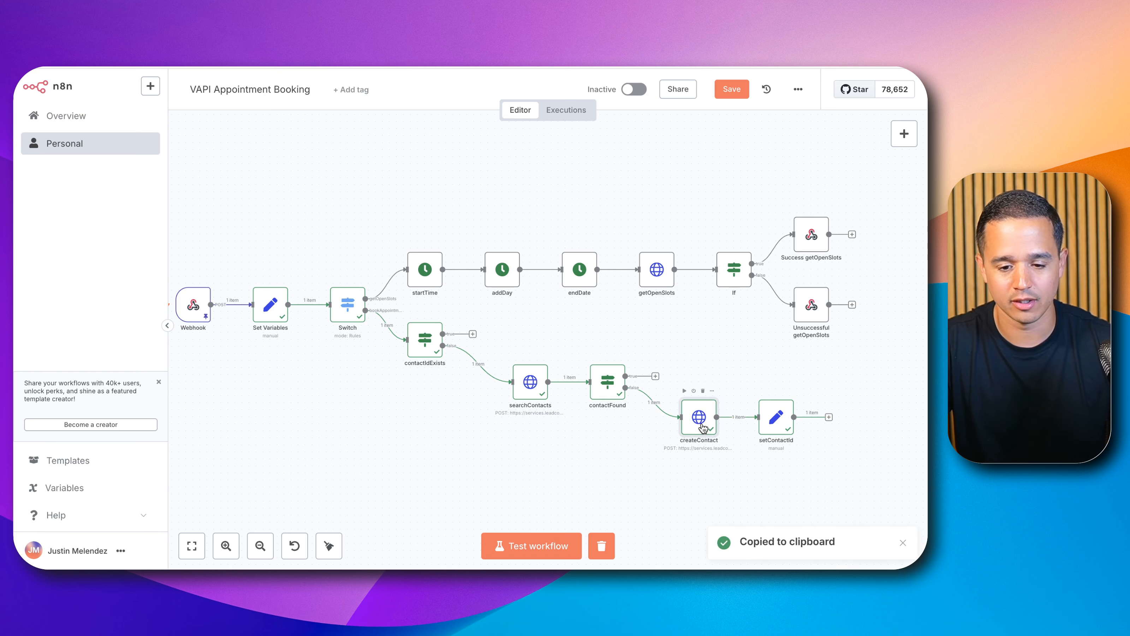
key("ctrl+v")
left_click_drag(442, 382, 877, 397)
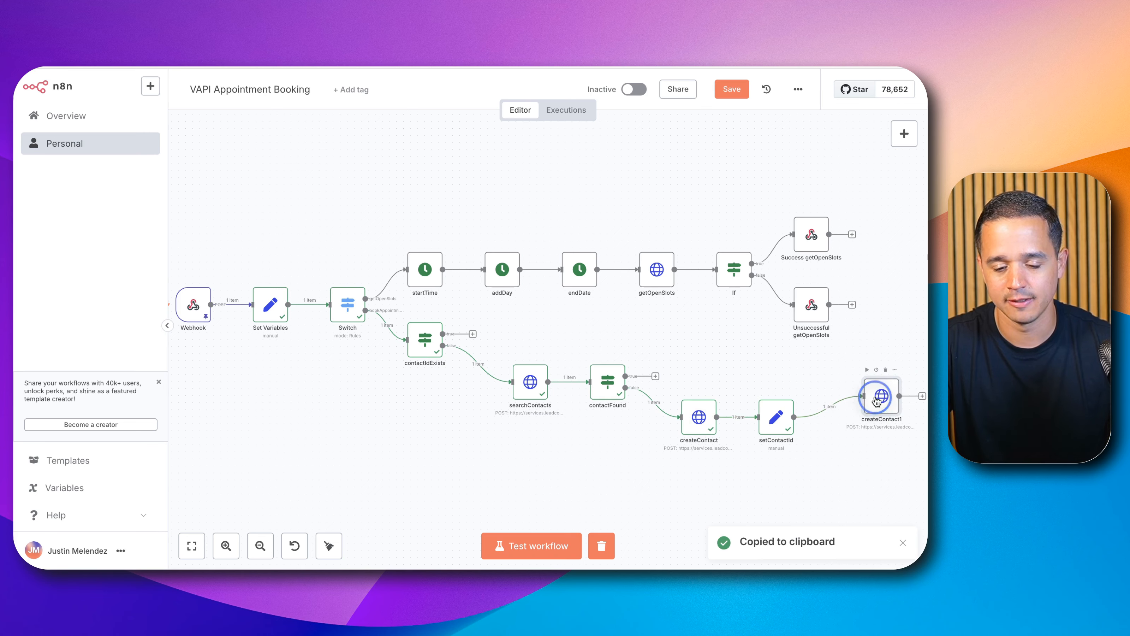
double_click(878, 397)
left_click(423, 114)
key("super+a")
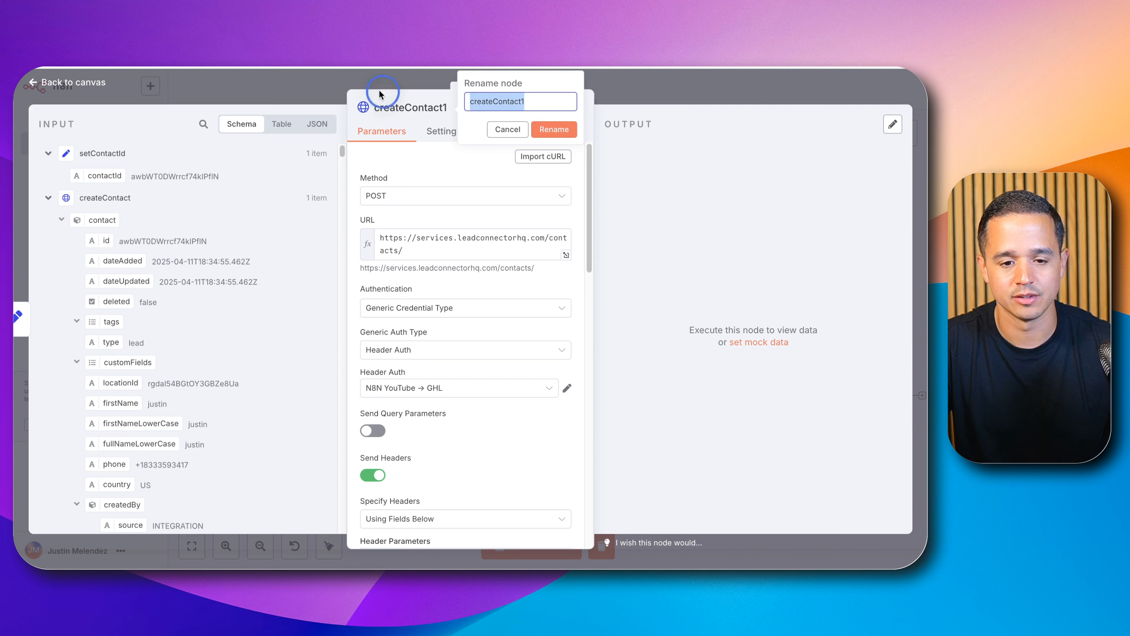
type("bookAppo")
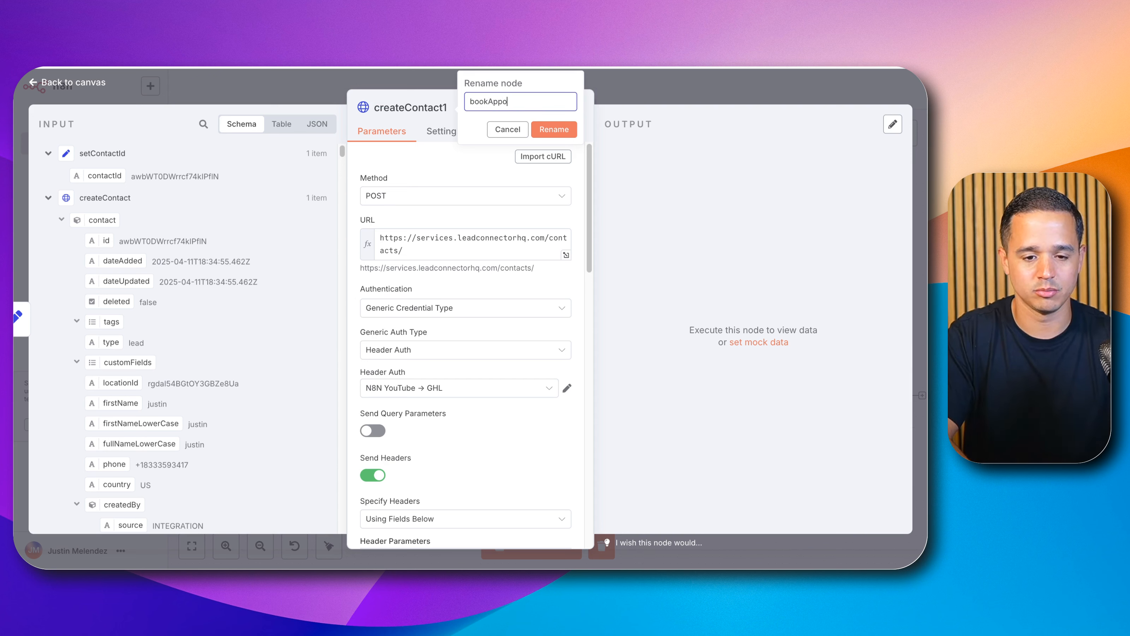
type("intment")
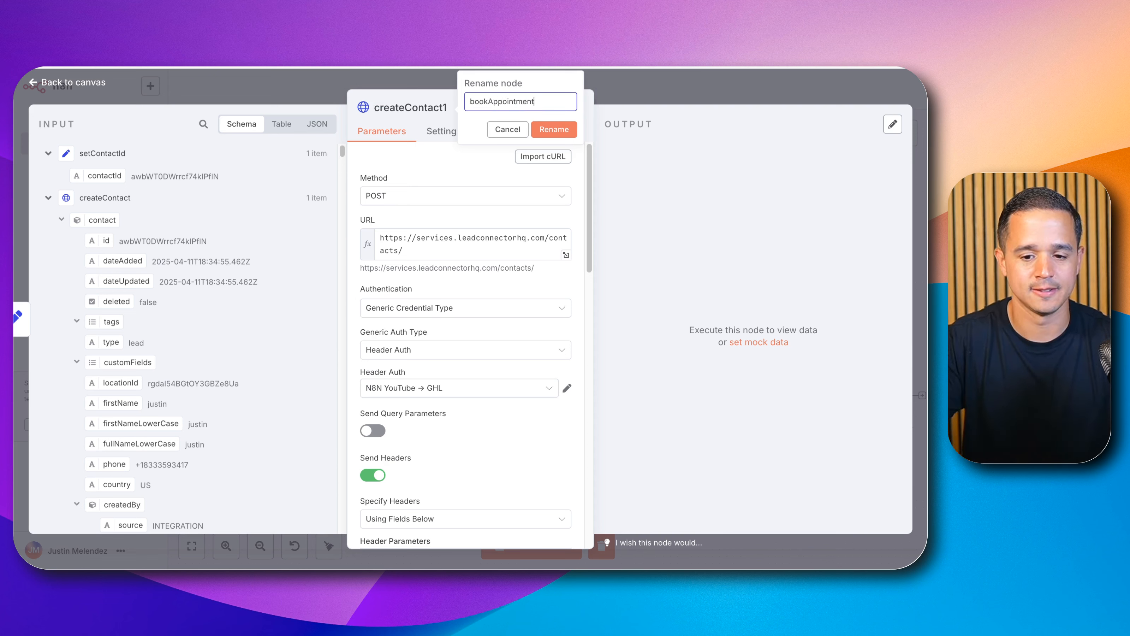
left_click(544, 131)
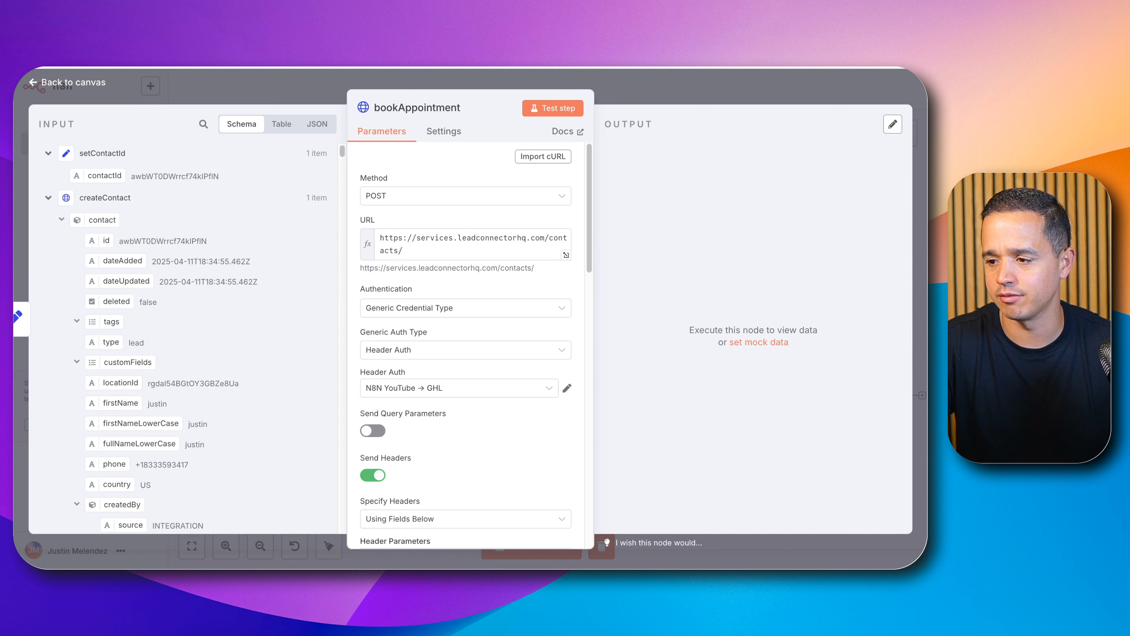
left_click(396, 229)
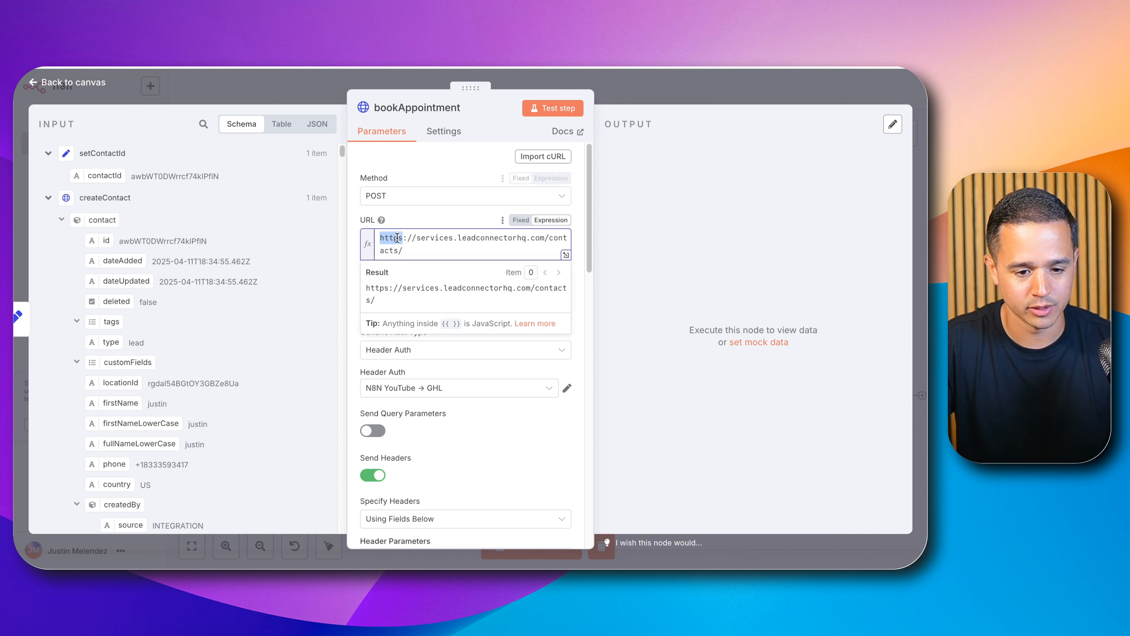
key("super+a")
key("super+v")
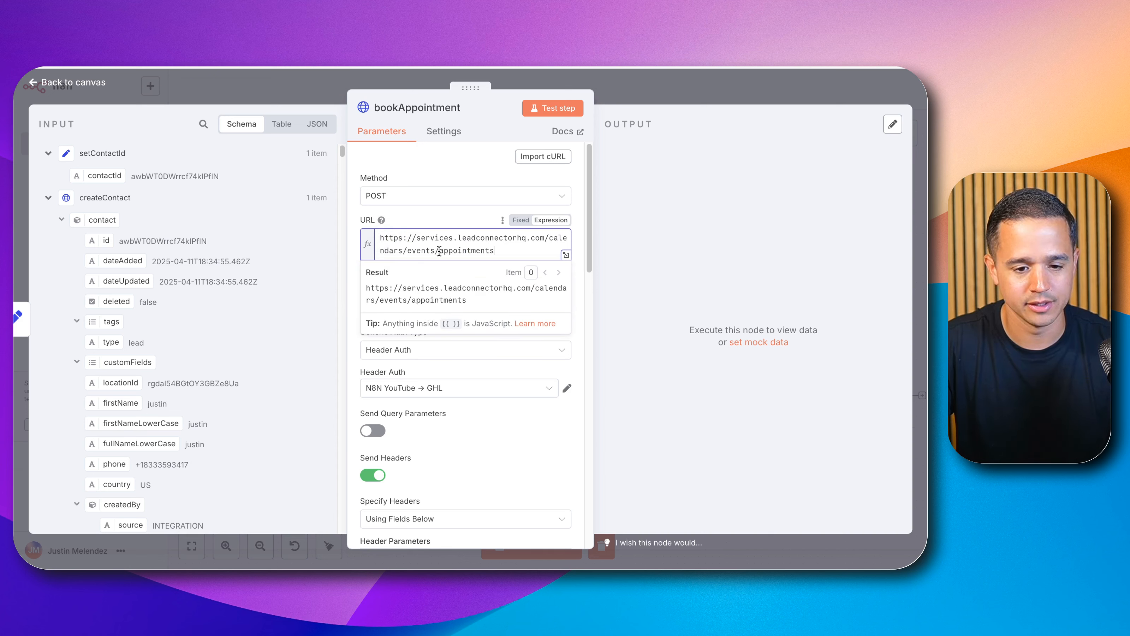
left_click(430, 209)
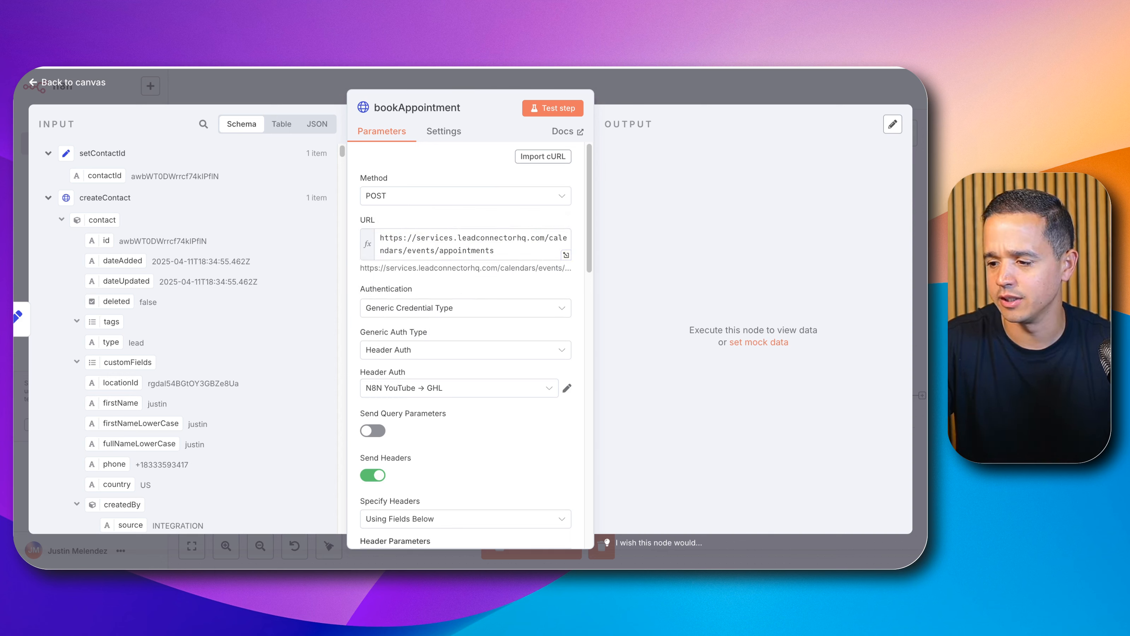
Step: Set the Version header value to 2021-04-15
scroll(433, 410, "down", 5)
left_click(433, 411)
key("super+a")
key("super+v")
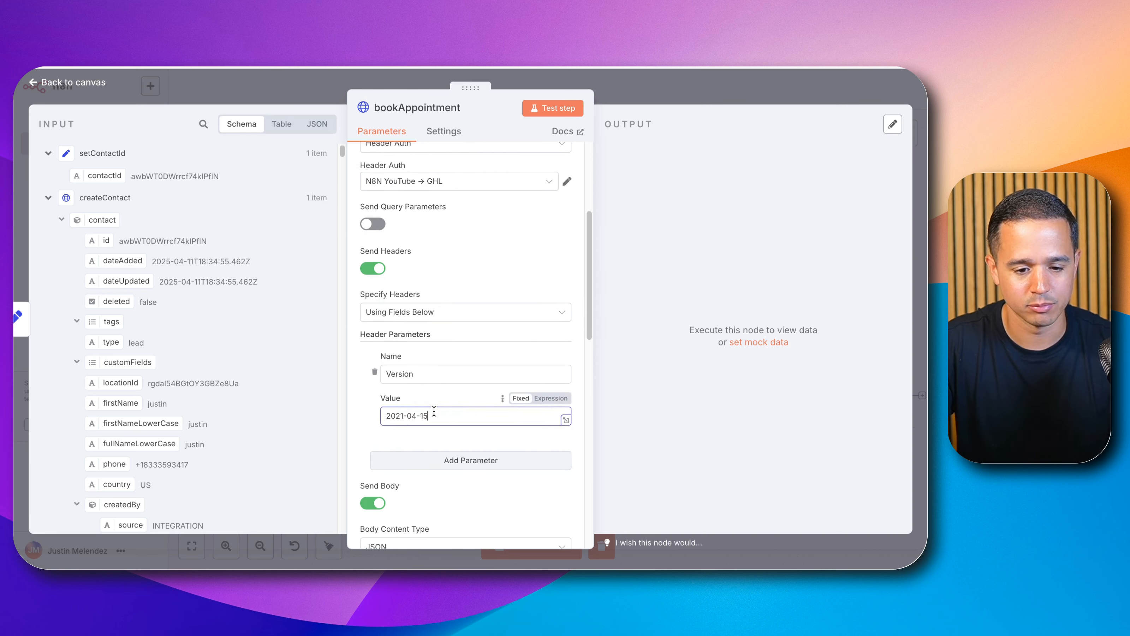
Step: Clear the copied body parameters by turning Send Body off and back on
scroll(436, 412, "down", 5)
scroll(438, 414, "down", 5)
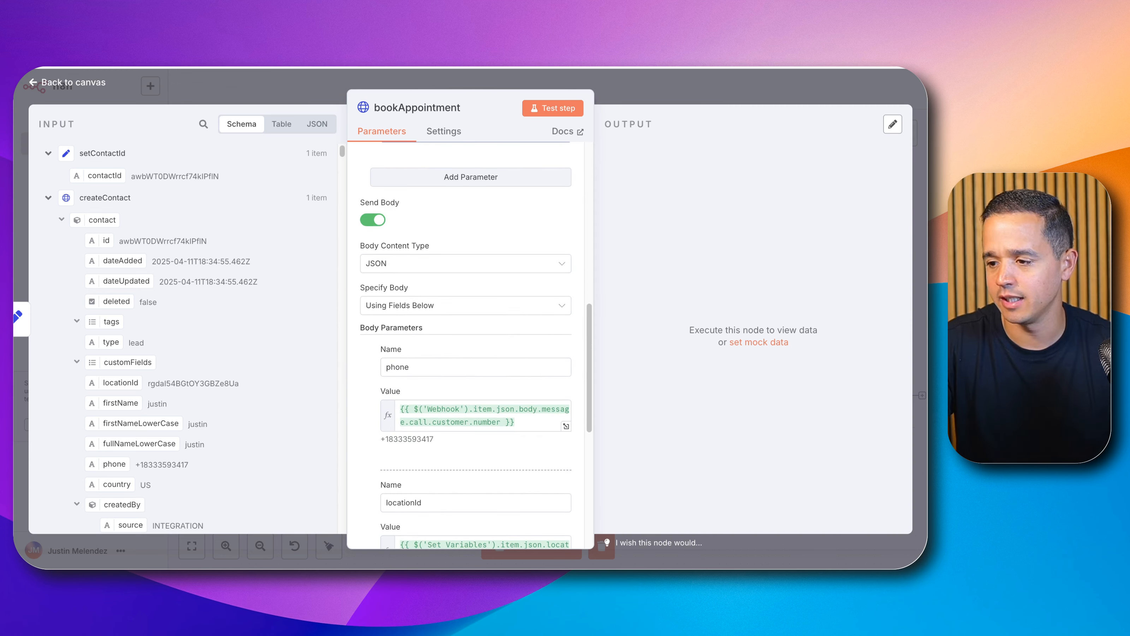
scroll(406, 394, "down", 1)
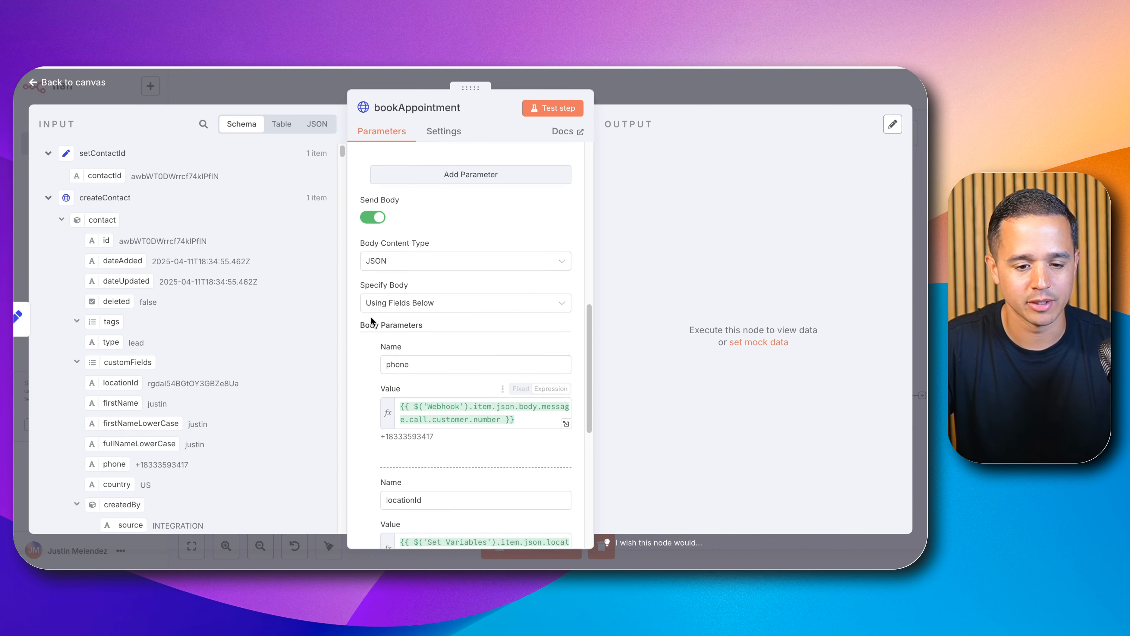
left_click(372, 221)
left_click(373, 406)
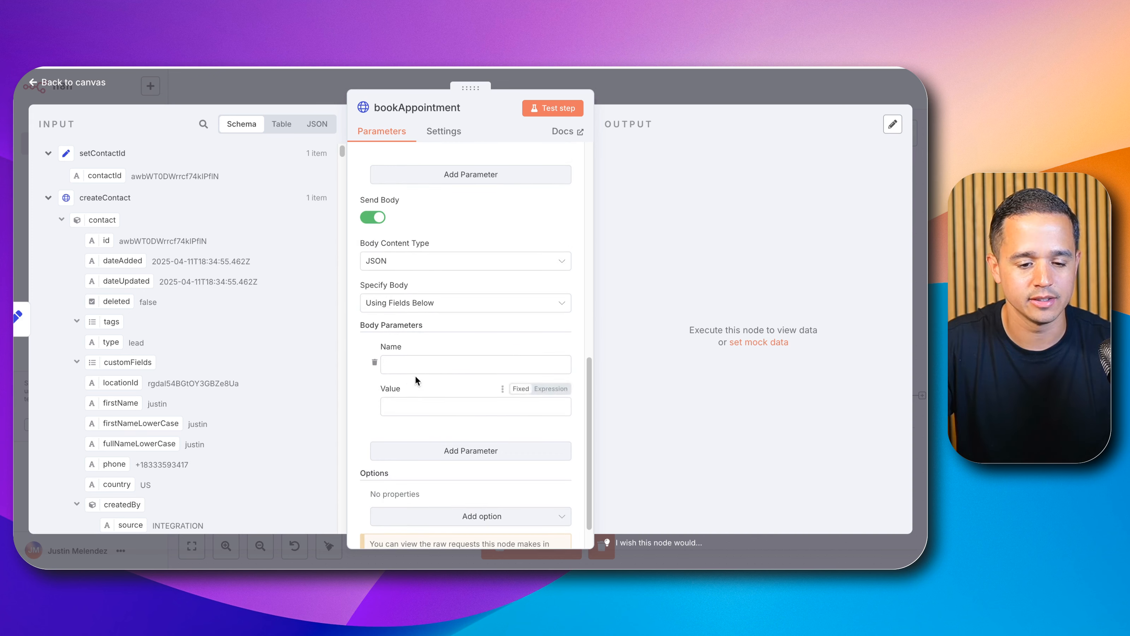
left_click(402, 302)
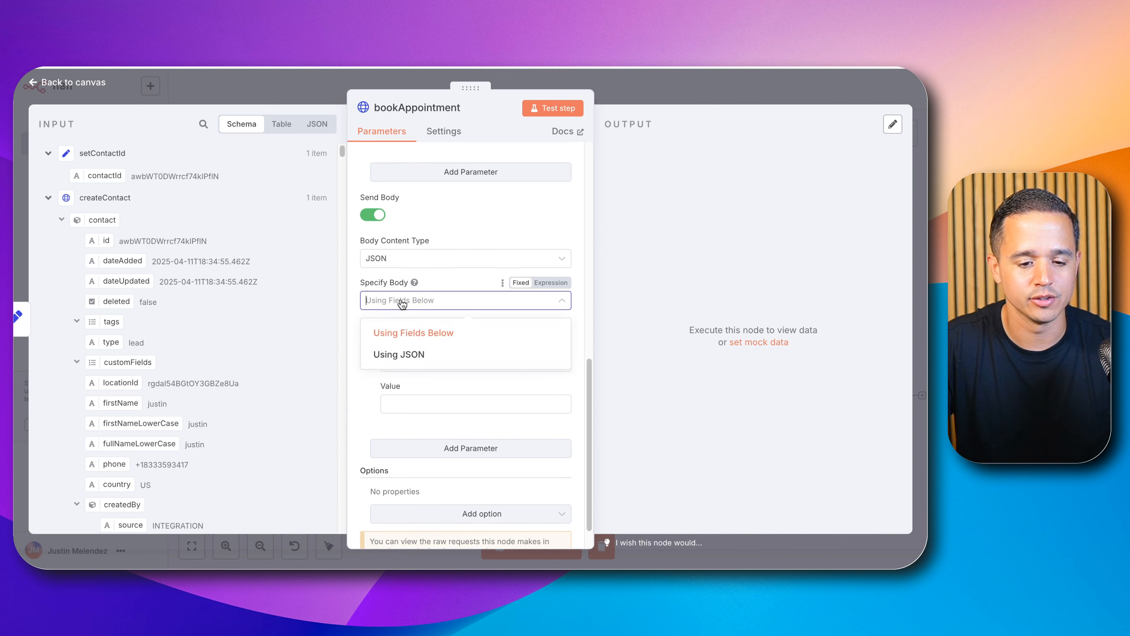
left_click(400, 355)
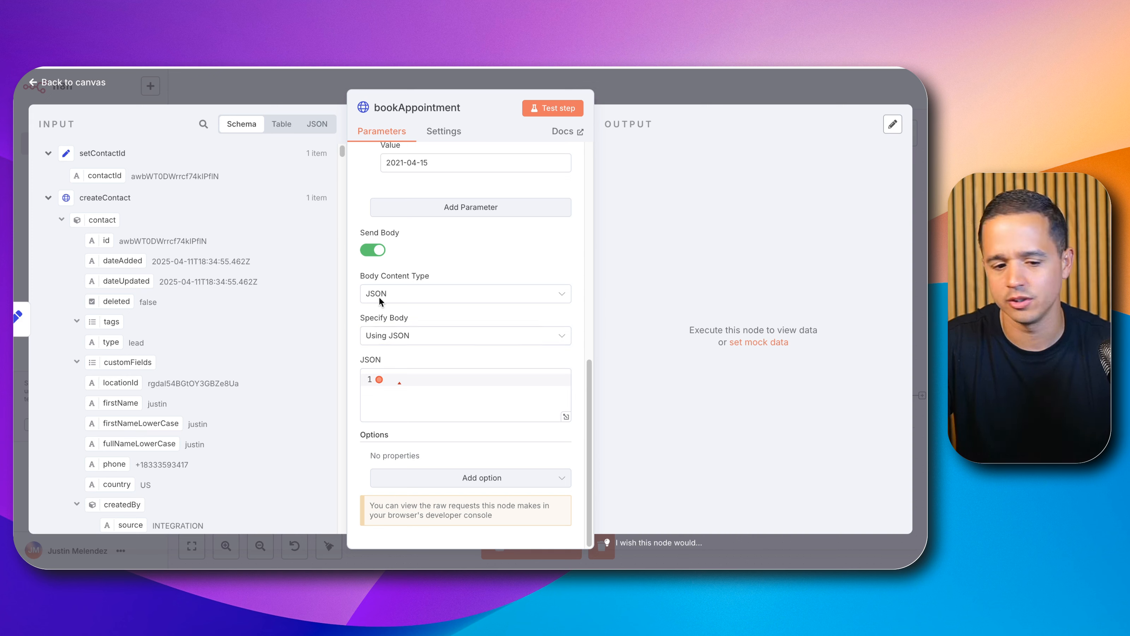
left_click(373, 250)
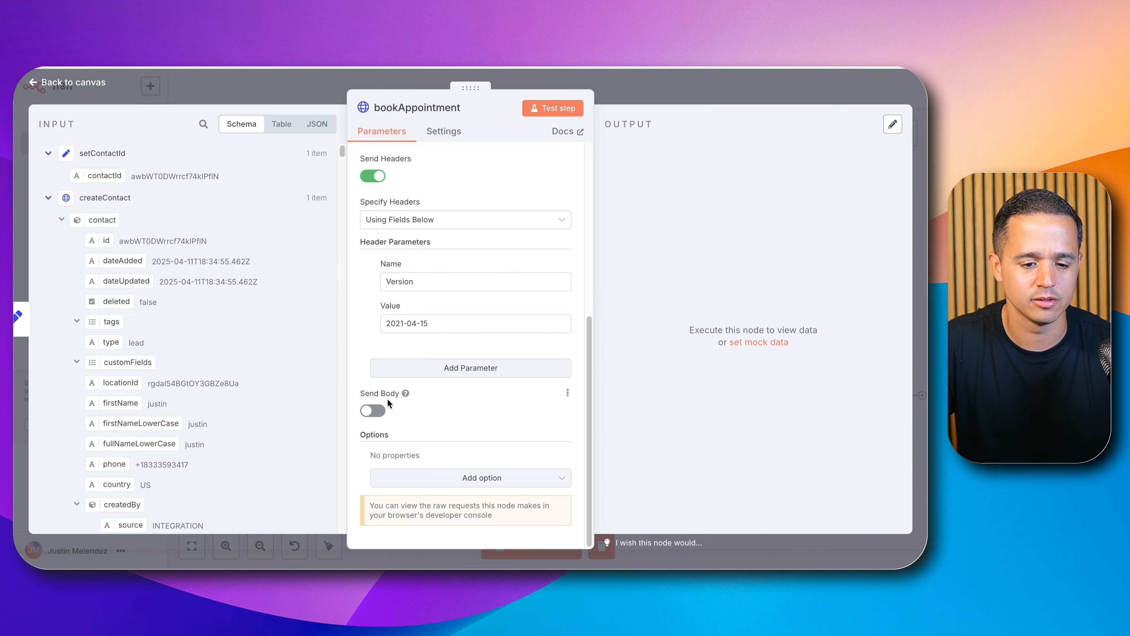
left_click(373, 410)
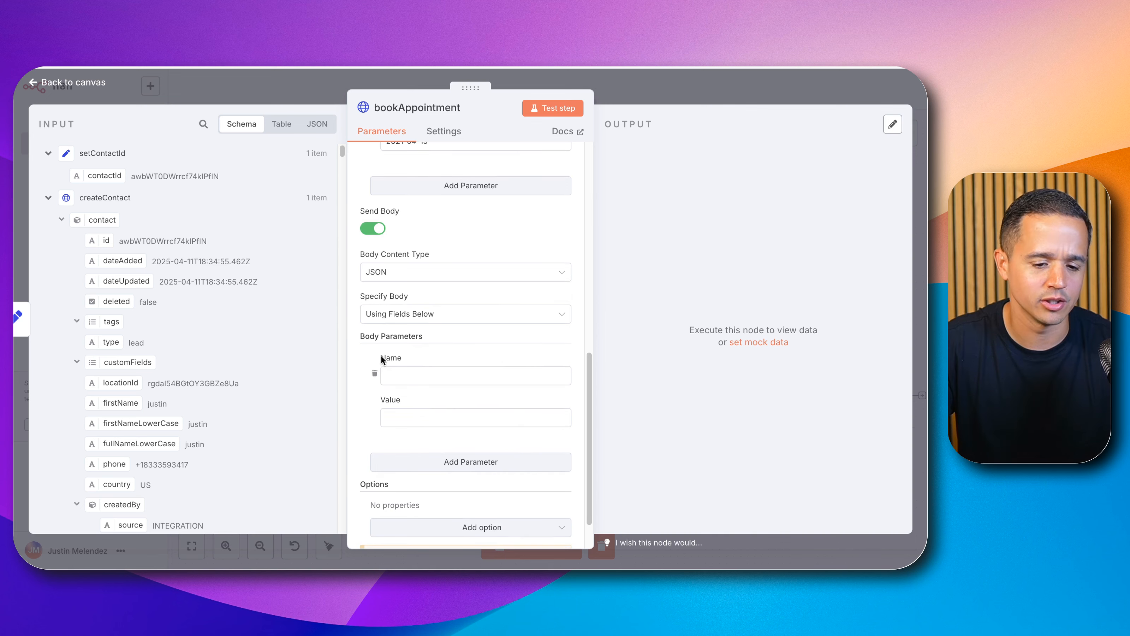
Step: Add a body parameter named calendarId whose value maps the Set Variables node's calendarId
left_click(383, 375)
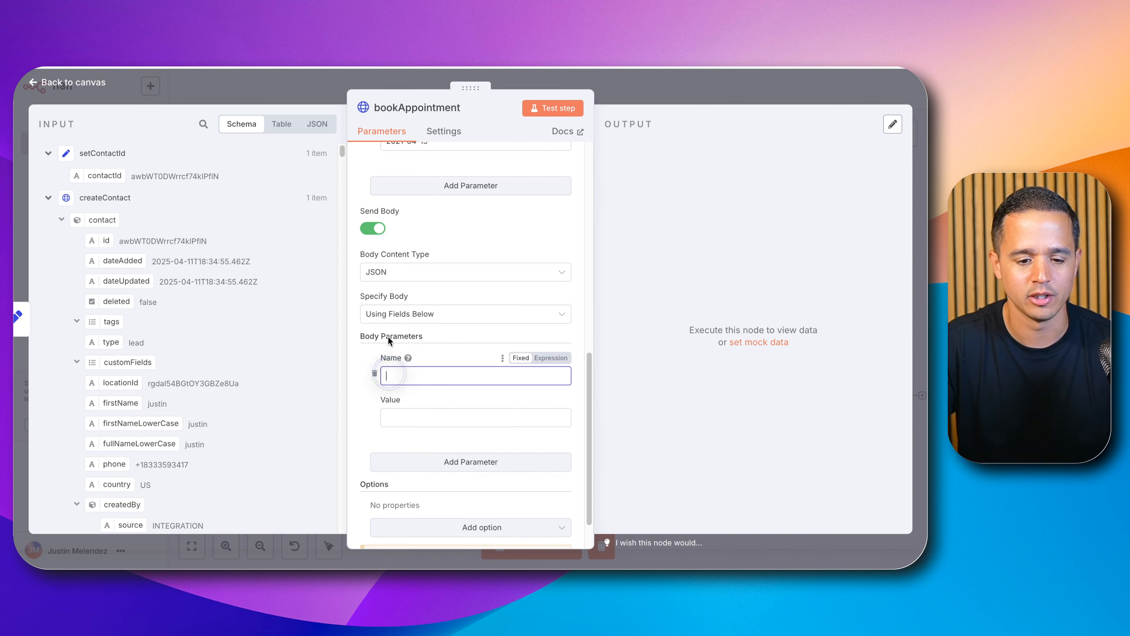
type("calendarId")
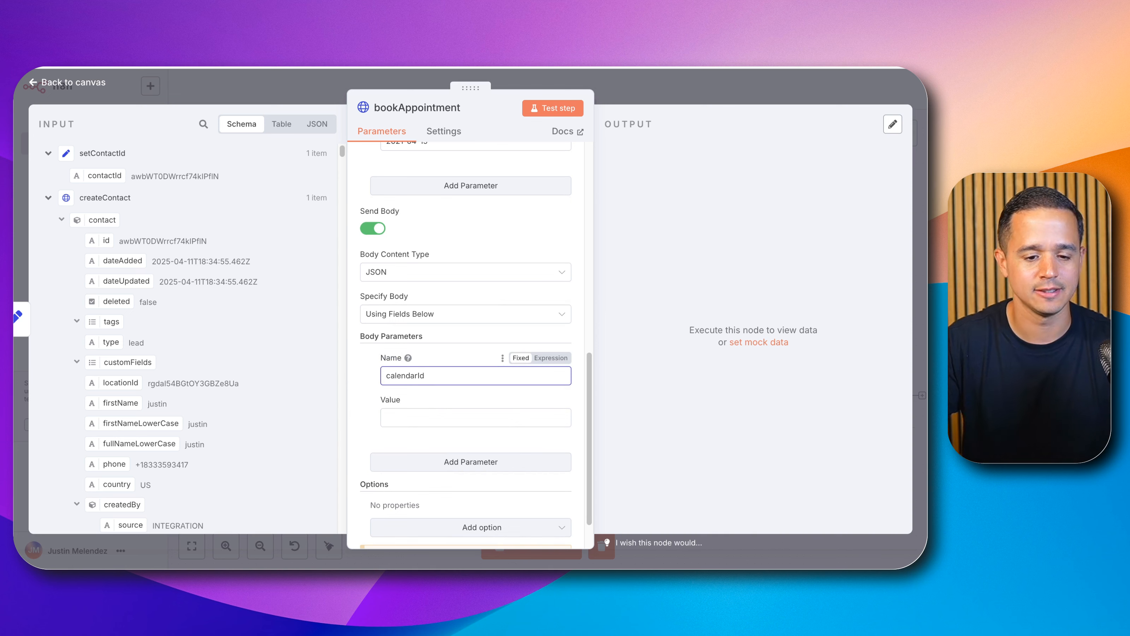
left_click(198, 279)
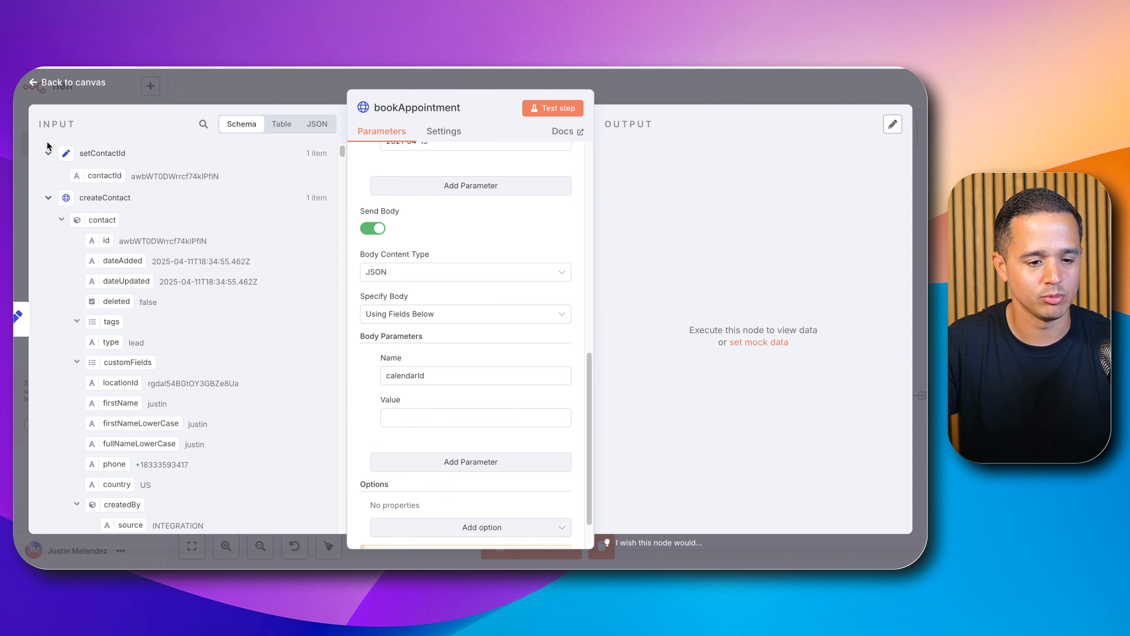
left_click(49, 153)
left_click(48, 176)
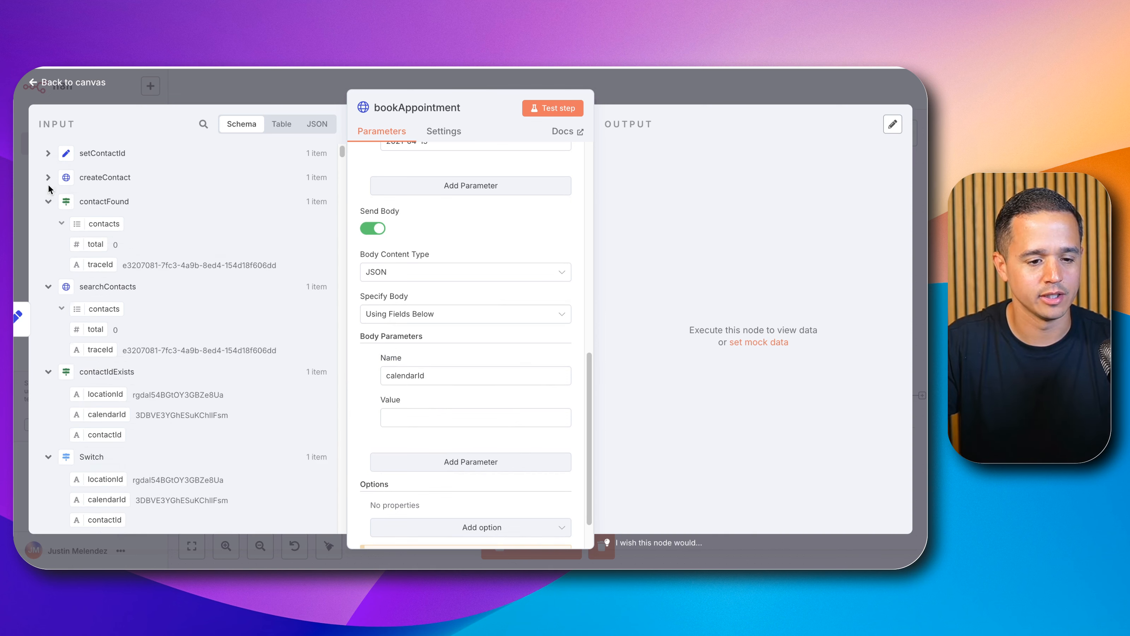
left_click(49, 203)
left_click(48, 225)
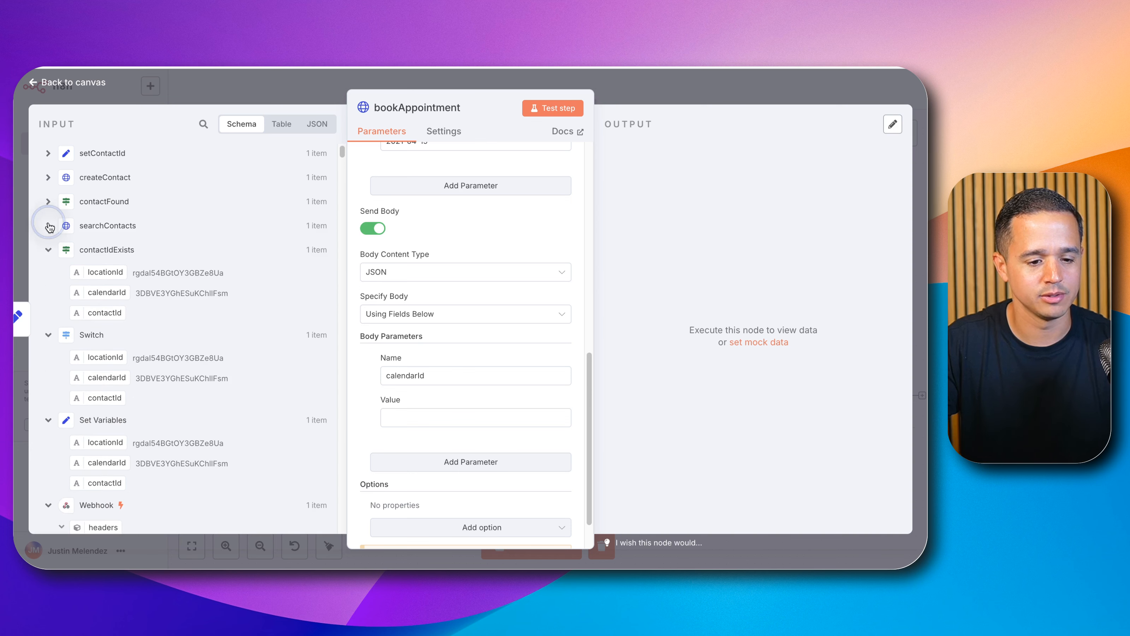
left_click(49, 333)
left_click(46, 247)
left_click_drag(107, 340, 415, 418)
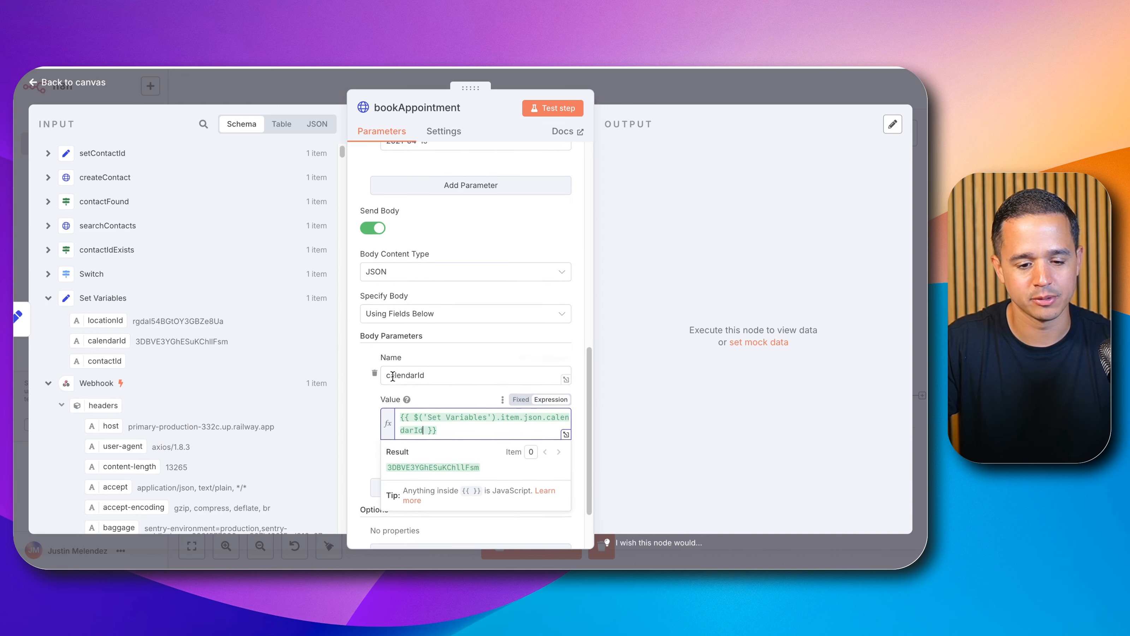
Step: Add a body parameter named locationId whose value maps the Set Variables node's locationId
scroll(442, 432, "down", 1)
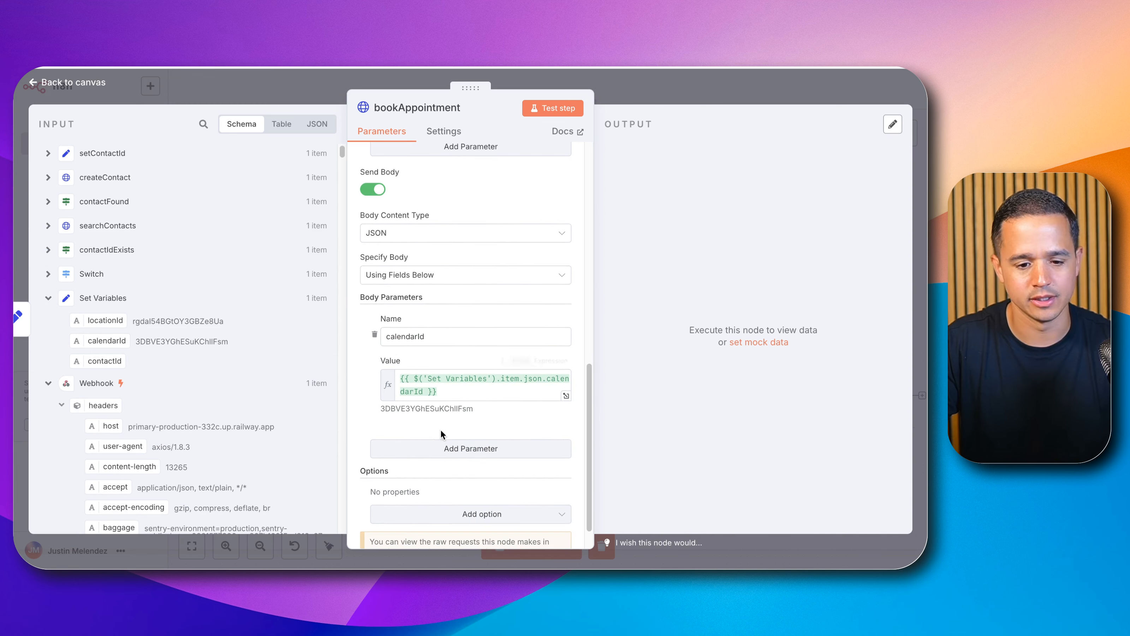
left_click(437, 454)
left_click(431, 471)
type("loc")
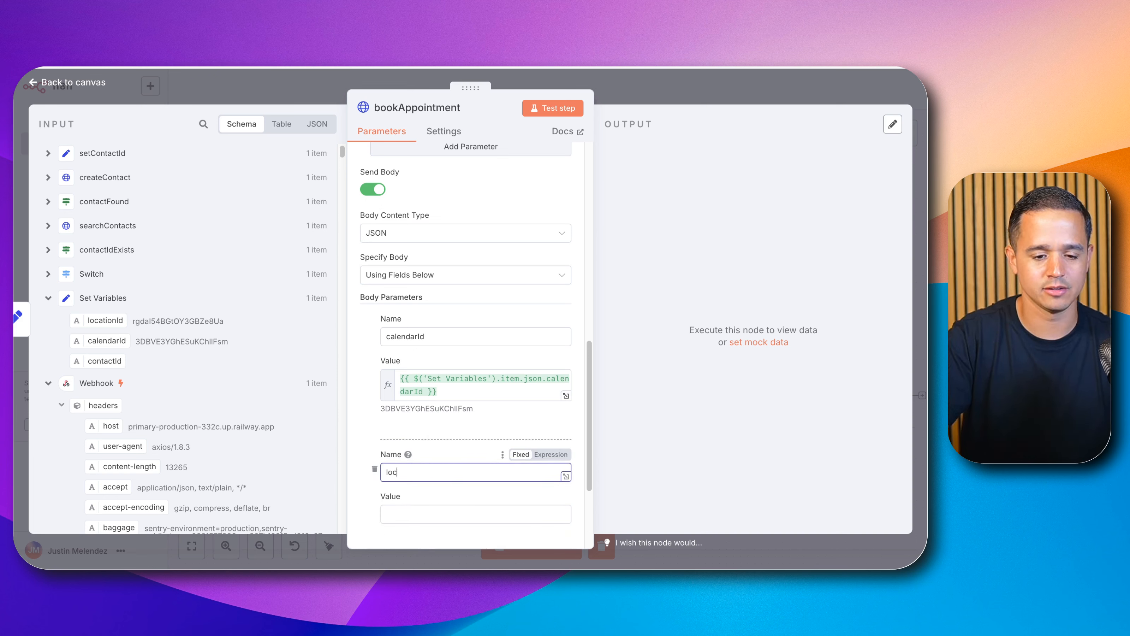
type("ationId")
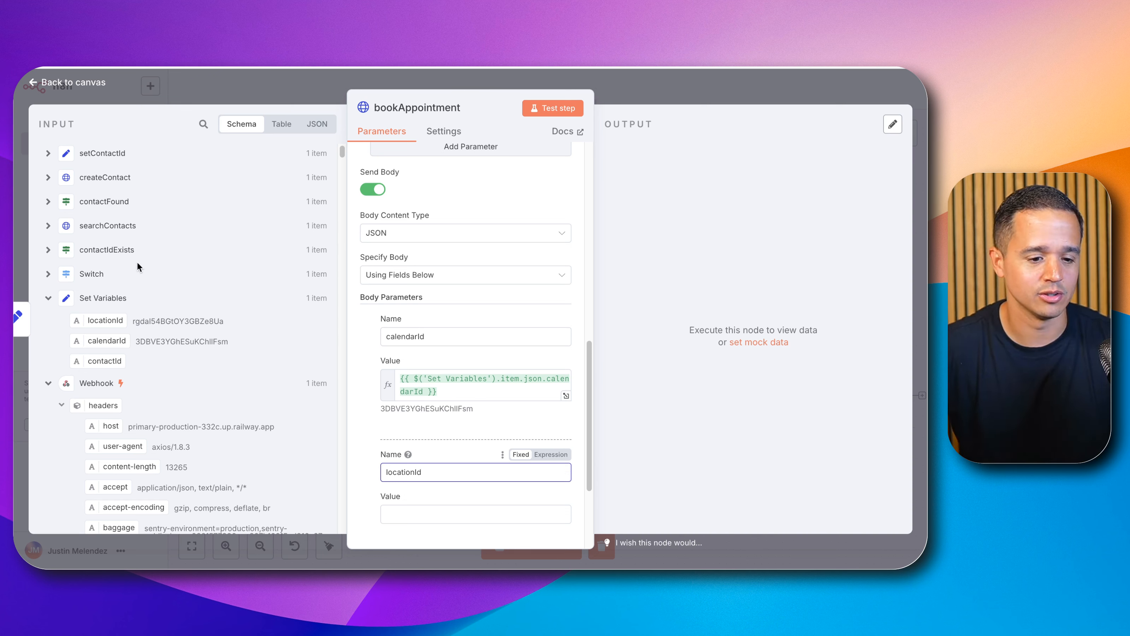
left_click_drag(111, 322, 439, 515)
scroll(515, 472, "down", 3)
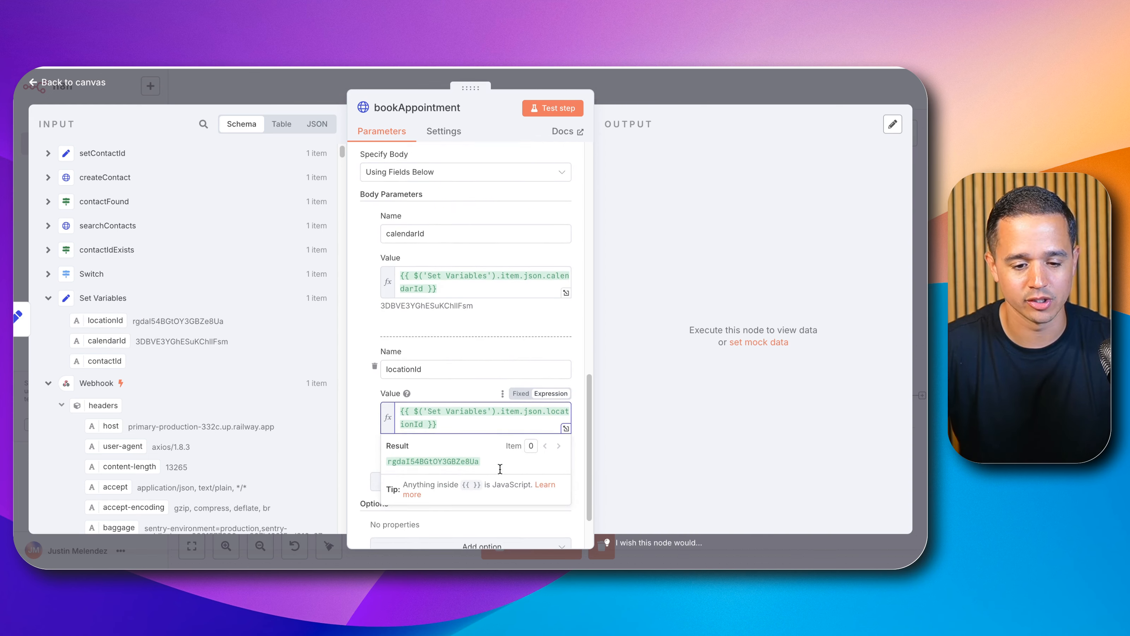
left_click(360, 419)
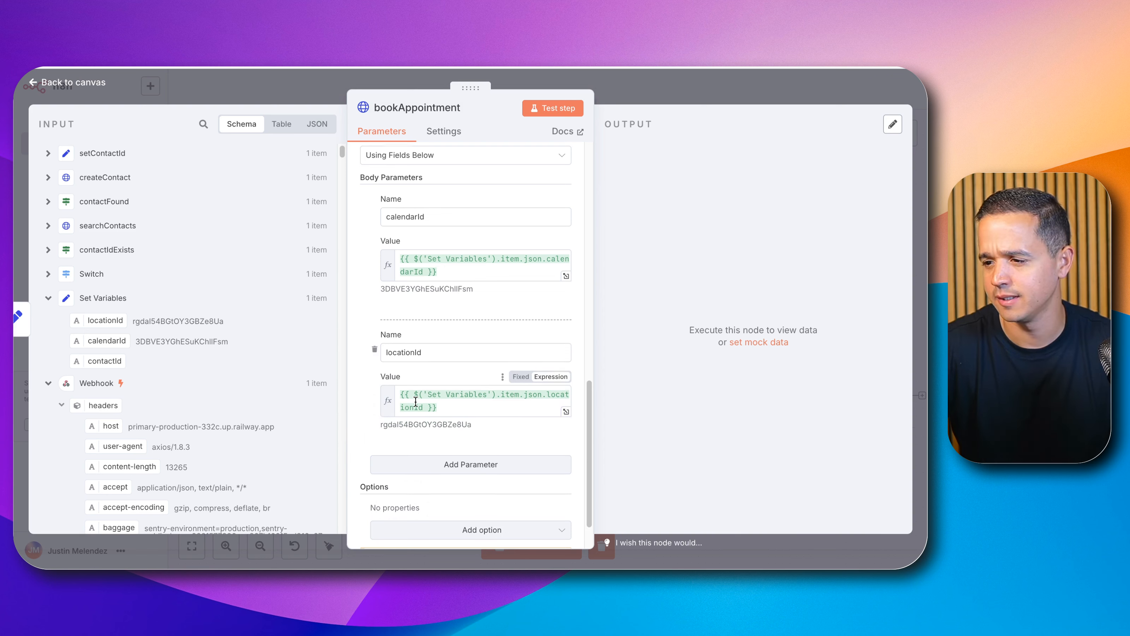
Step: Add a body parameter named contactId and map the setContactId node's contactId into its value
scroll(416, 401, "down", 2)
left_click(415, 413)
left_click(412, 435)
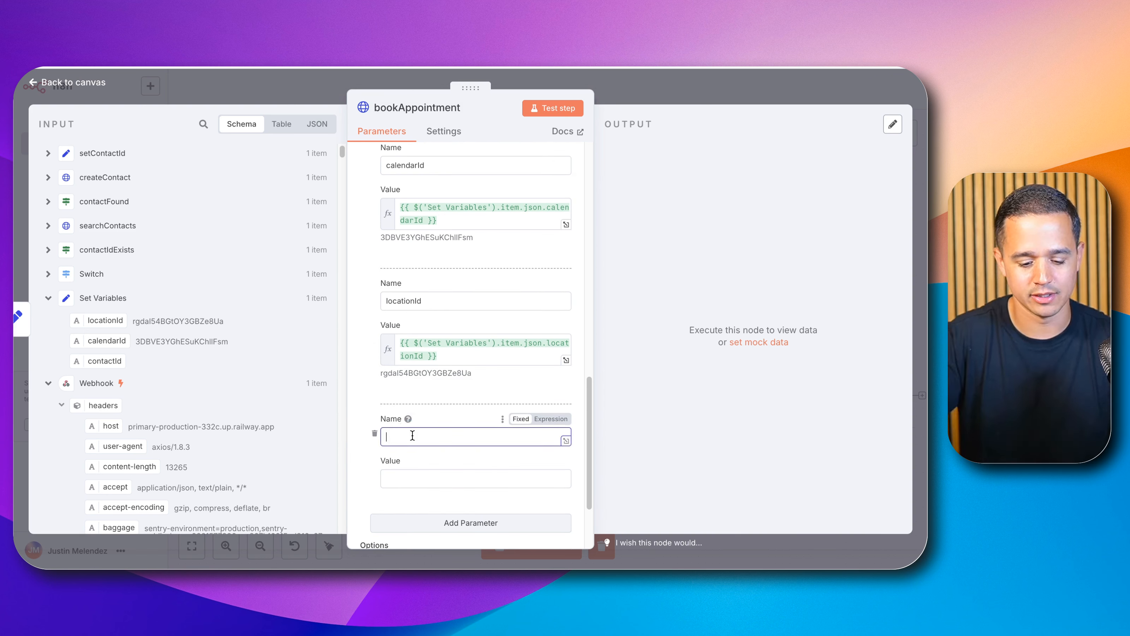
type("contactId")
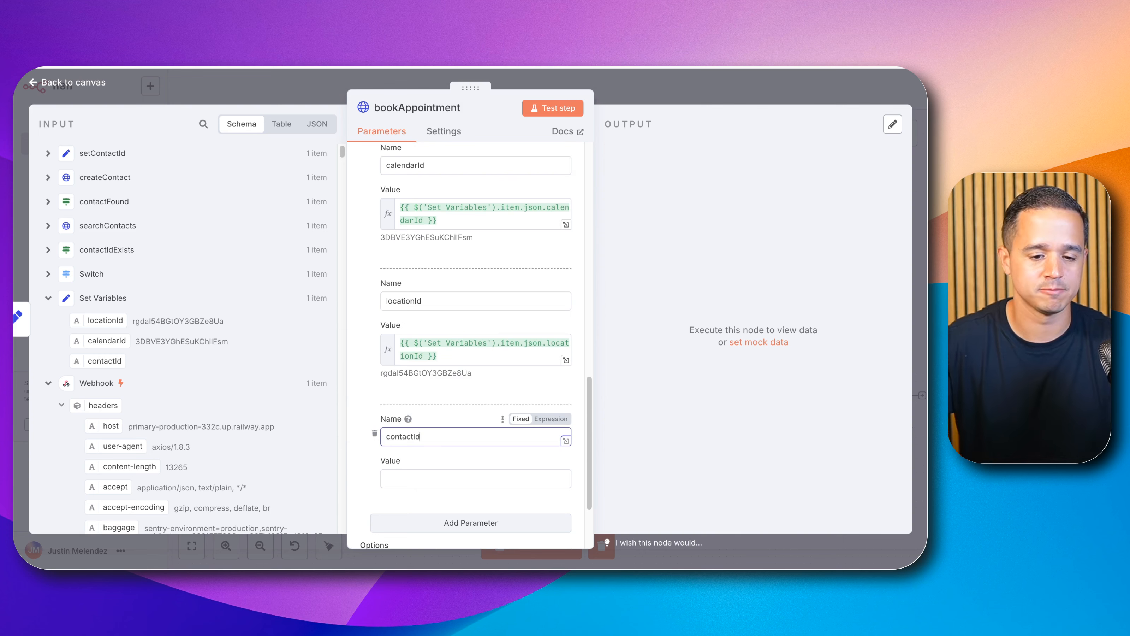
left_click(48, 153)
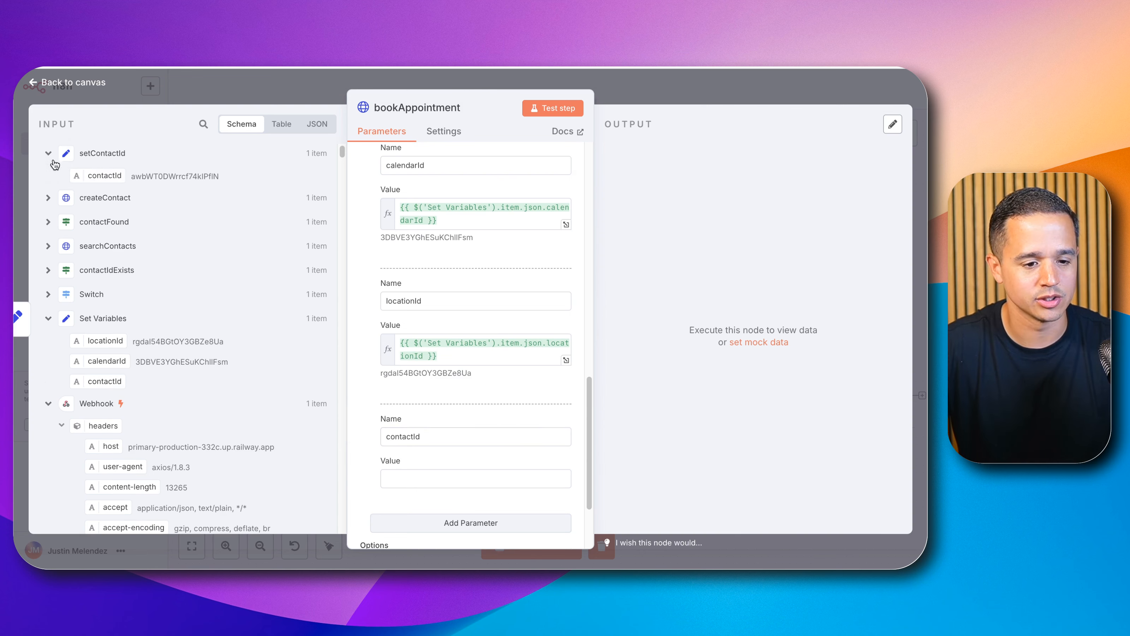
left_click_drag(88, 177, 412, 477)
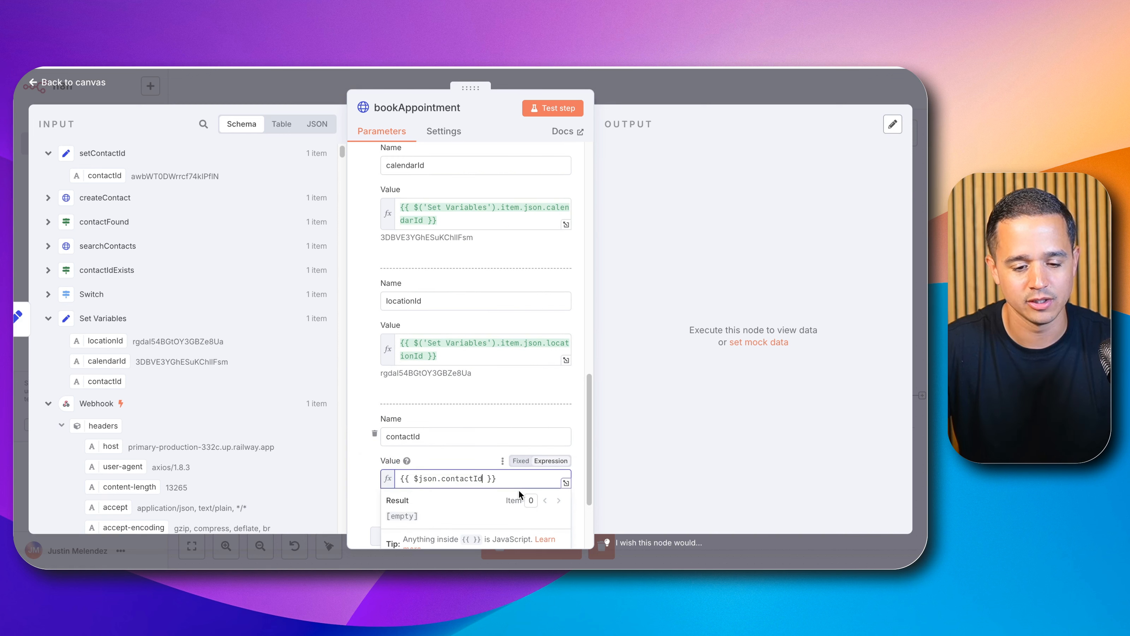
Step: Rewrite the contactId value as the expression {{ $('setContactId').item.json.contactId }}
left_click(422, 479)
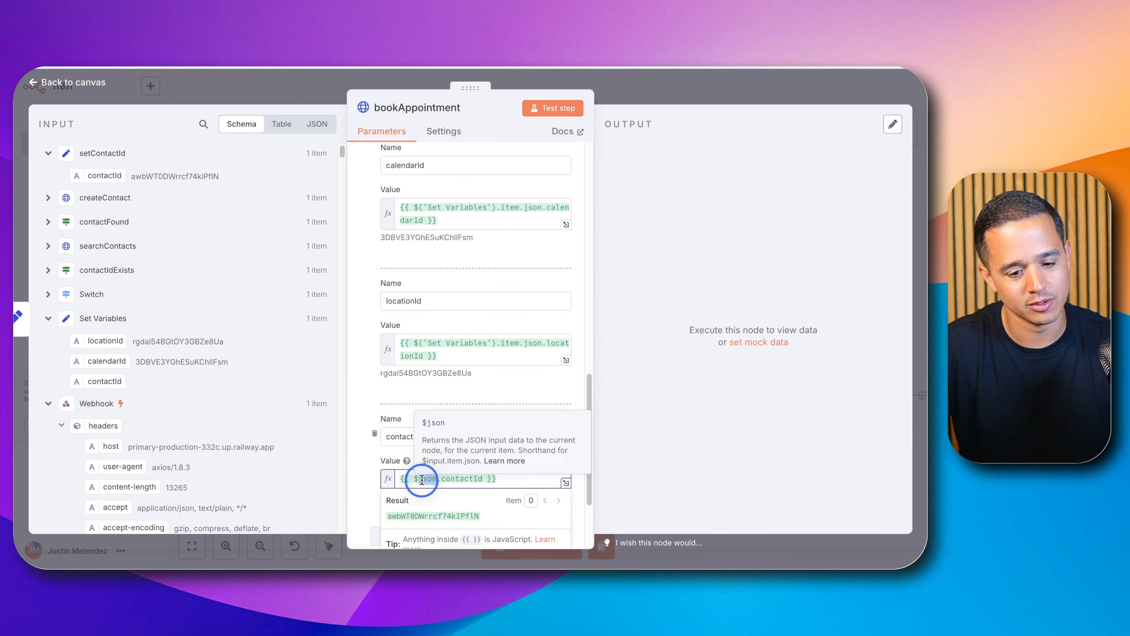
double_click(455, 478)
left_click_drag(484, 478, 414, 479)
key("BackSpace")
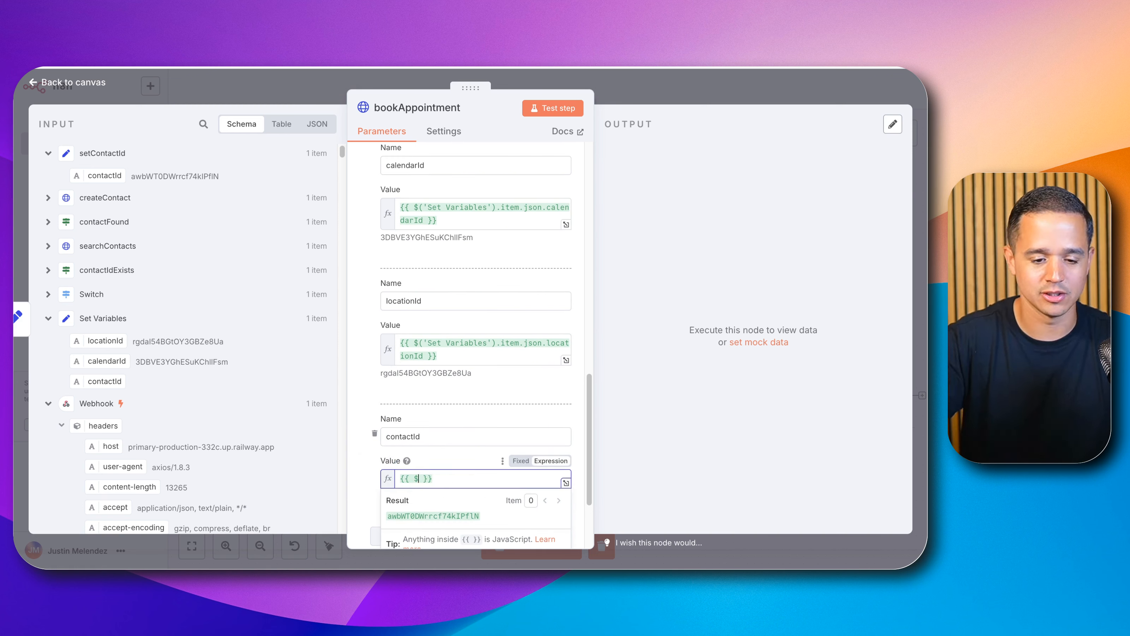
type("$")
key("Down")
key("Down")
key("Down")
key("Down")
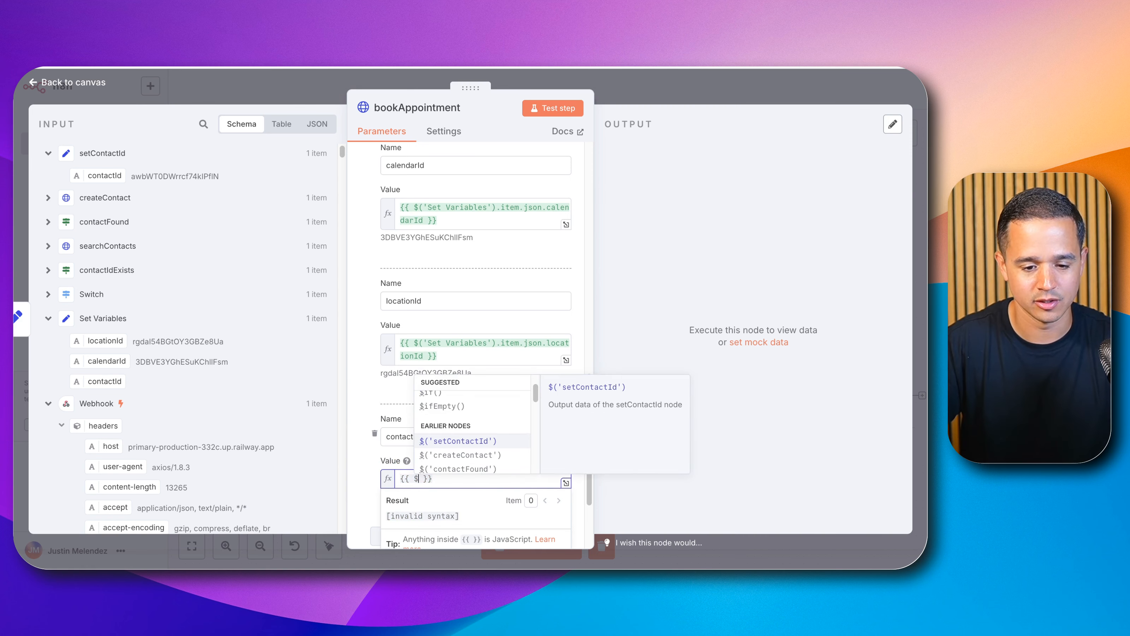
key("Return")
type(".")
key("Return")
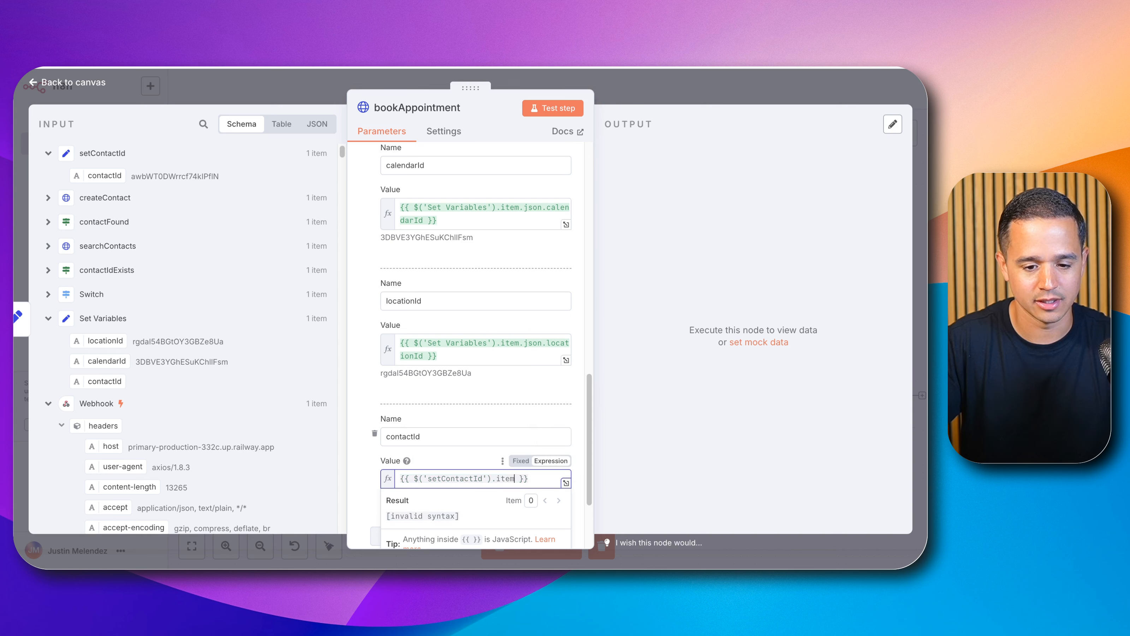
type(".")
key("Return")
type(".json.")
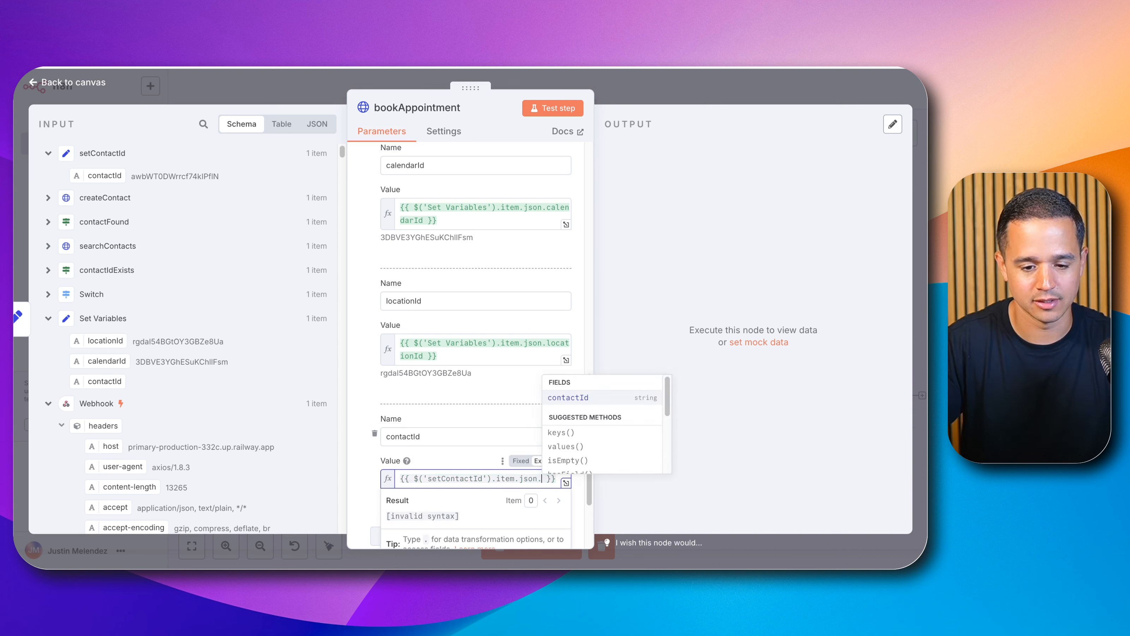
key("Return")
scroll(423, 459, "down", 2)
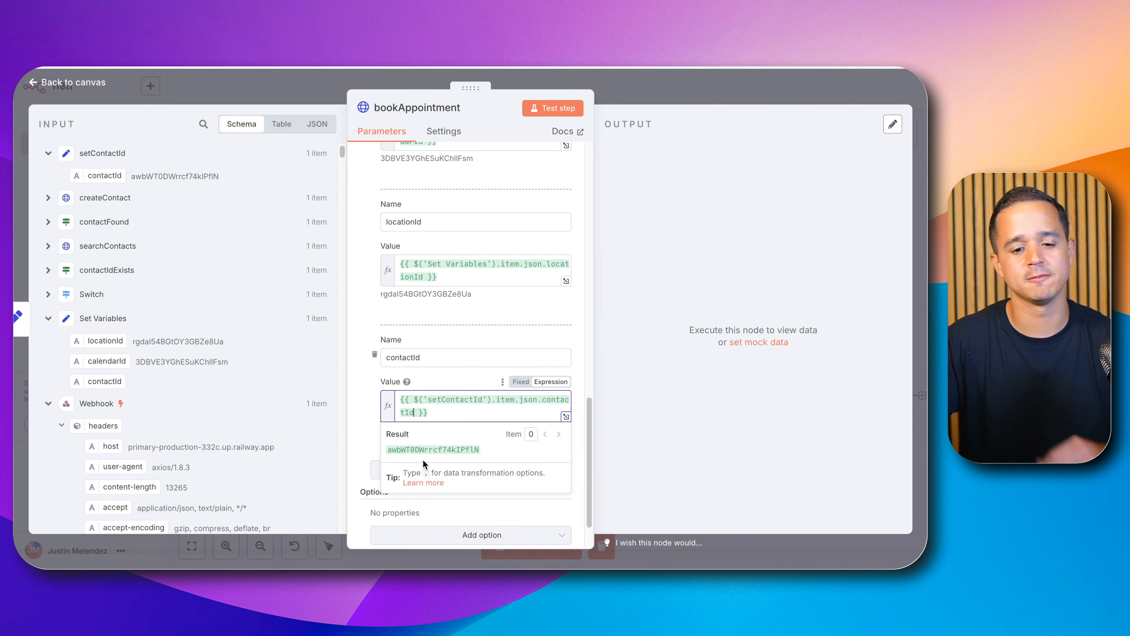
left_click(364, 437)
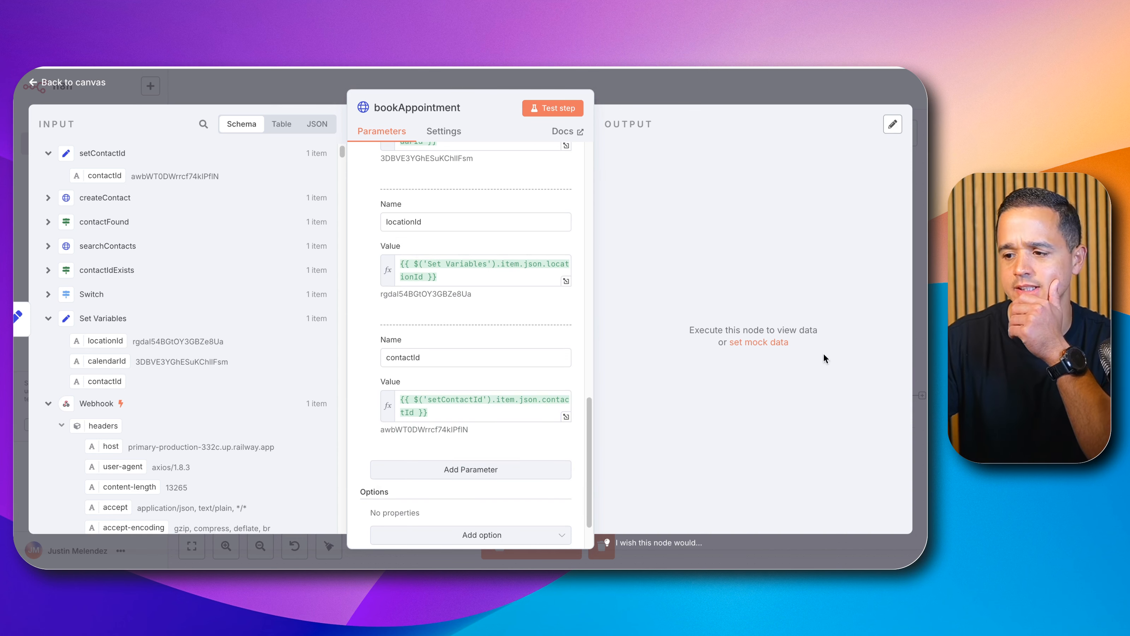
Step: Add a body parameter named startTime whose value maps the webhook's requestedAppointment tool-call argument
left_click(483, 470)
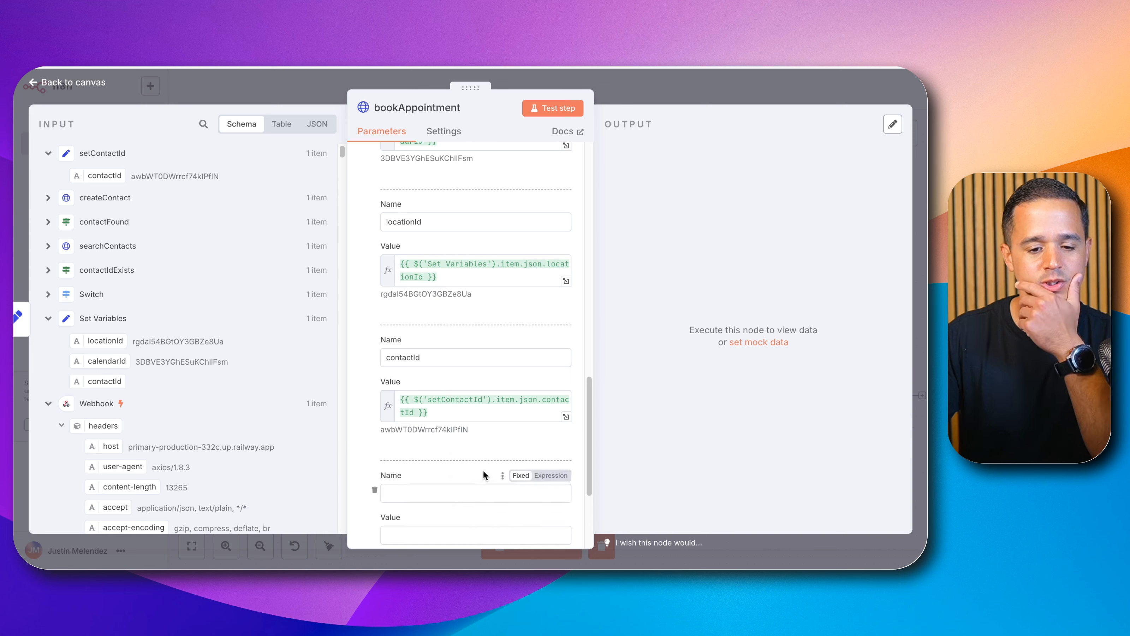
scroll(475, 461, "down", 2)
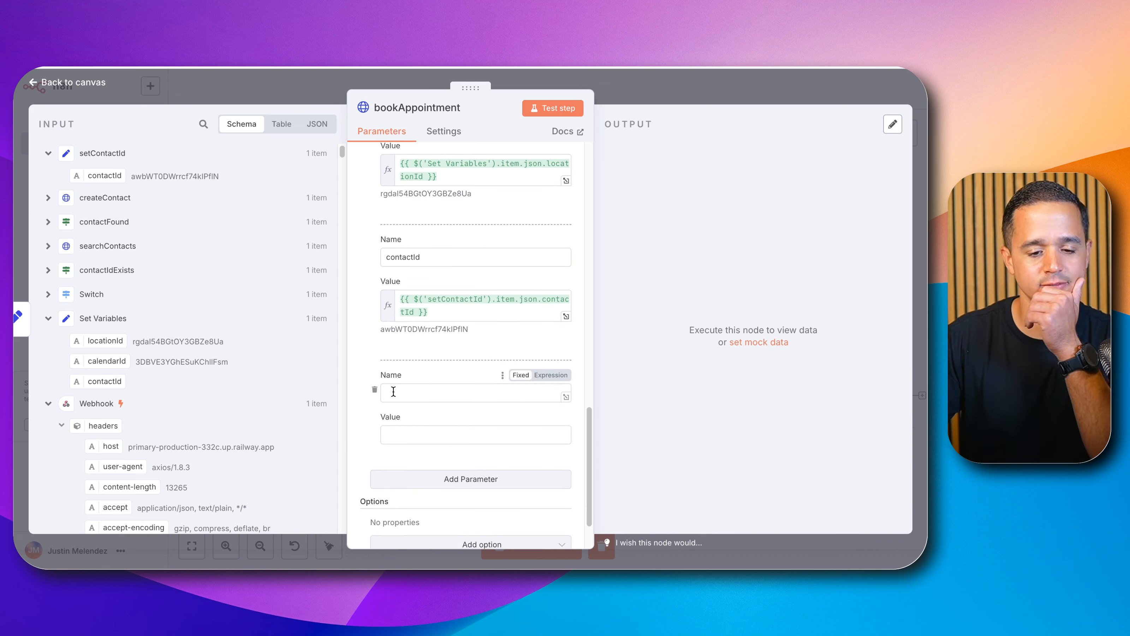
left_click(425, 391)
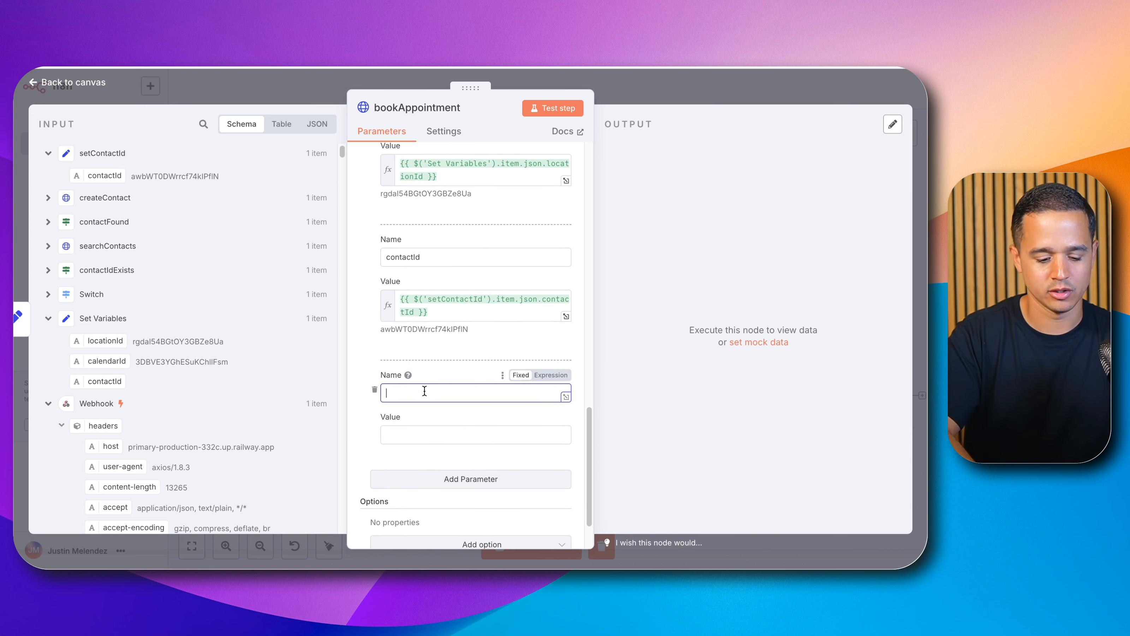
type("startTime")
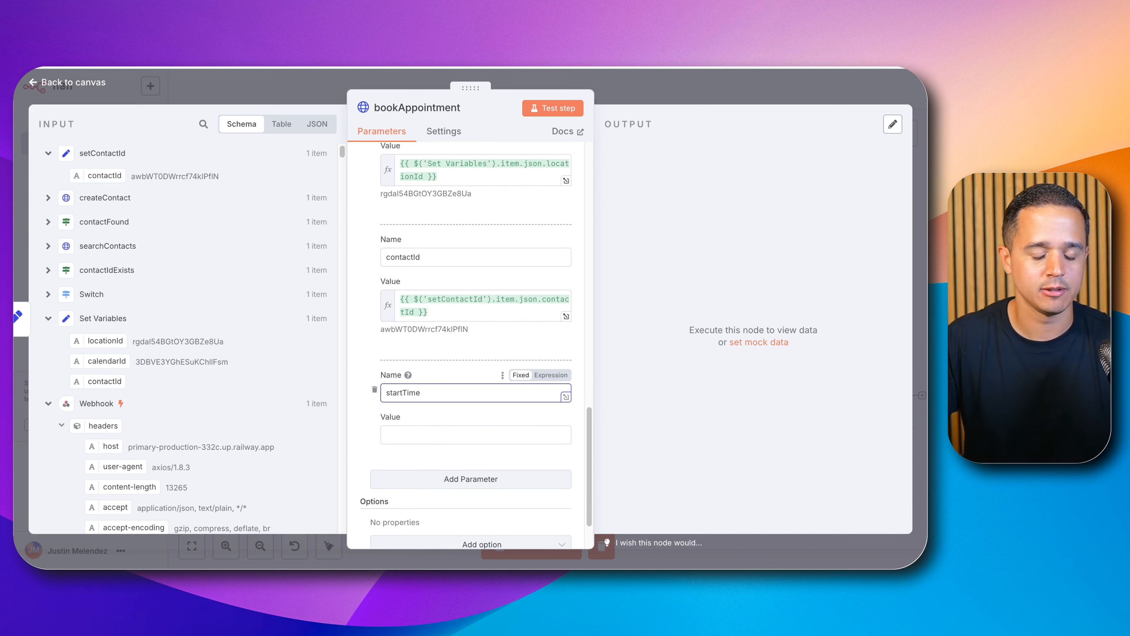
left_click(468, 439)
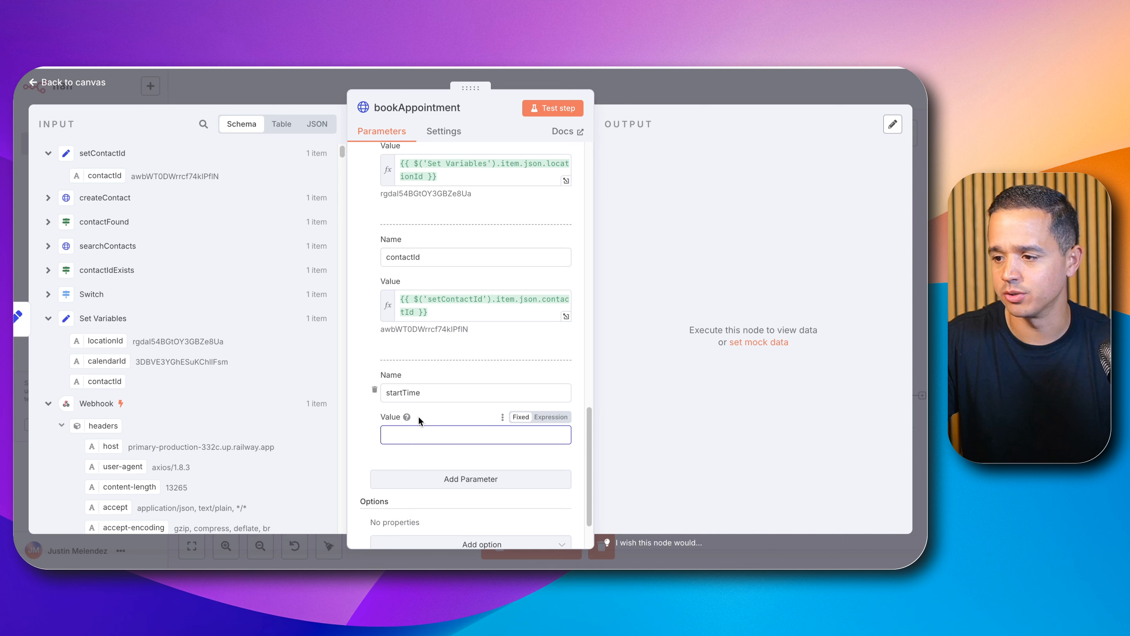
scroll(164, 324, "down", 5)
scroll(162, 324, "down", 5)
scroll(159, 325, "up", 6)
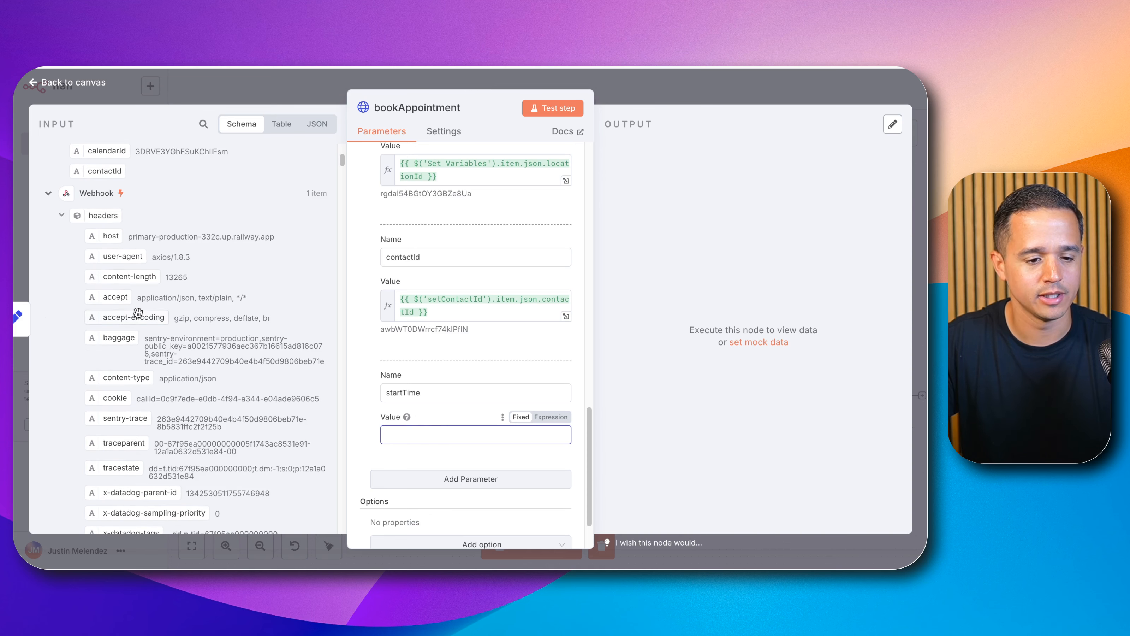
left_click(58, 216)
scroll(129, 266, "down", 2)
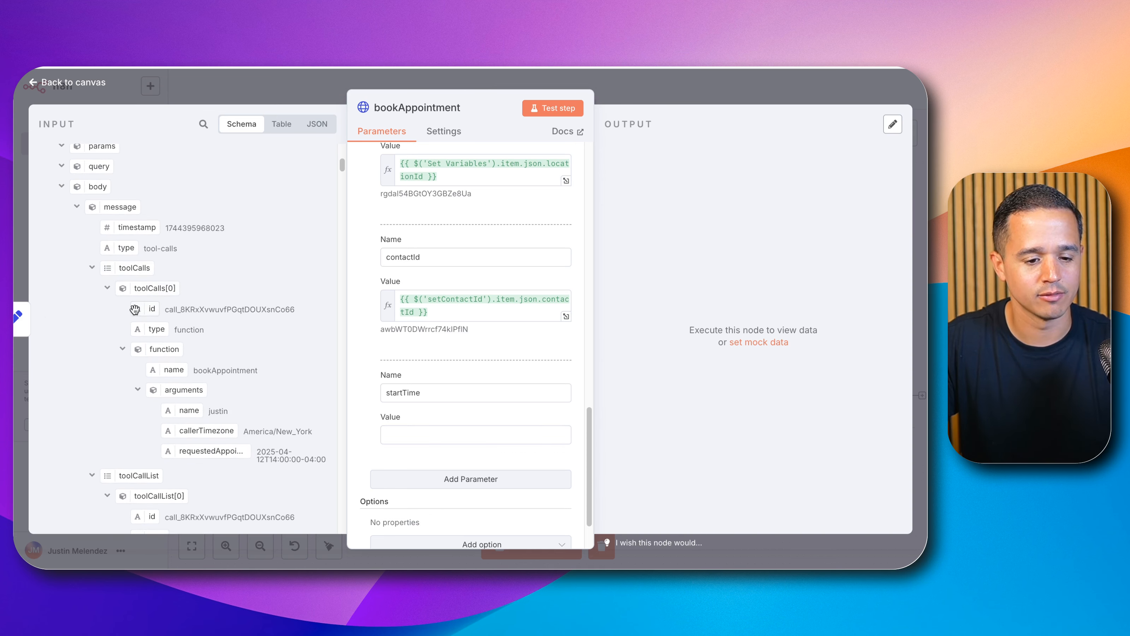
scroll(138, 307, "down", 2)
left_click_drag(183, 359, 422, 434)
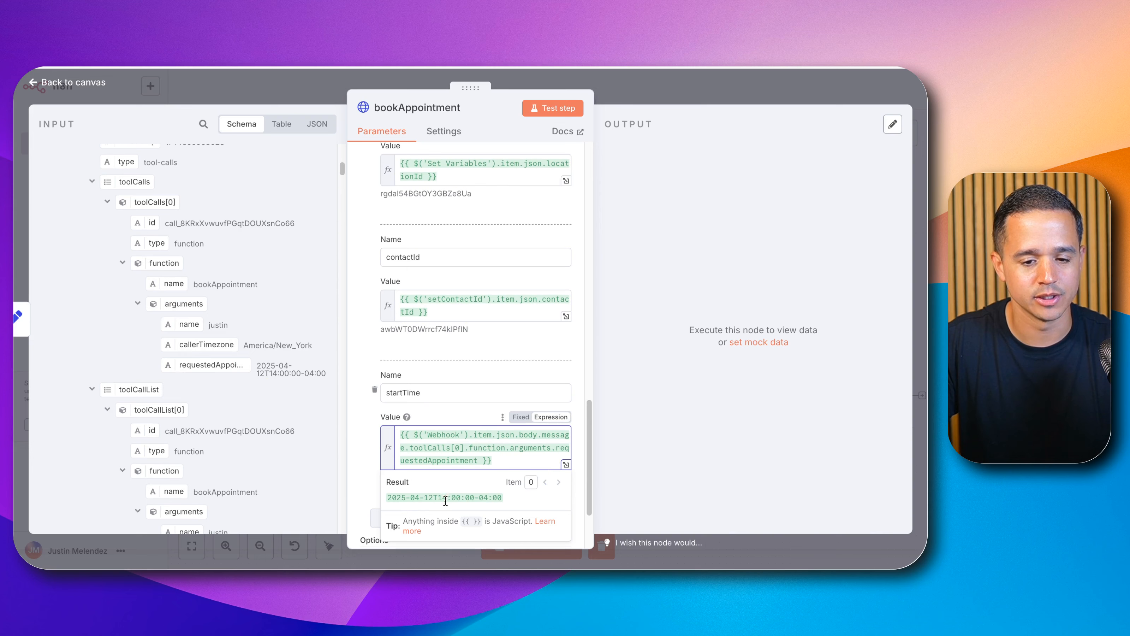
Step: Test the bookAppointment node and check the HighLevel calendars page
left_click(541, 118)
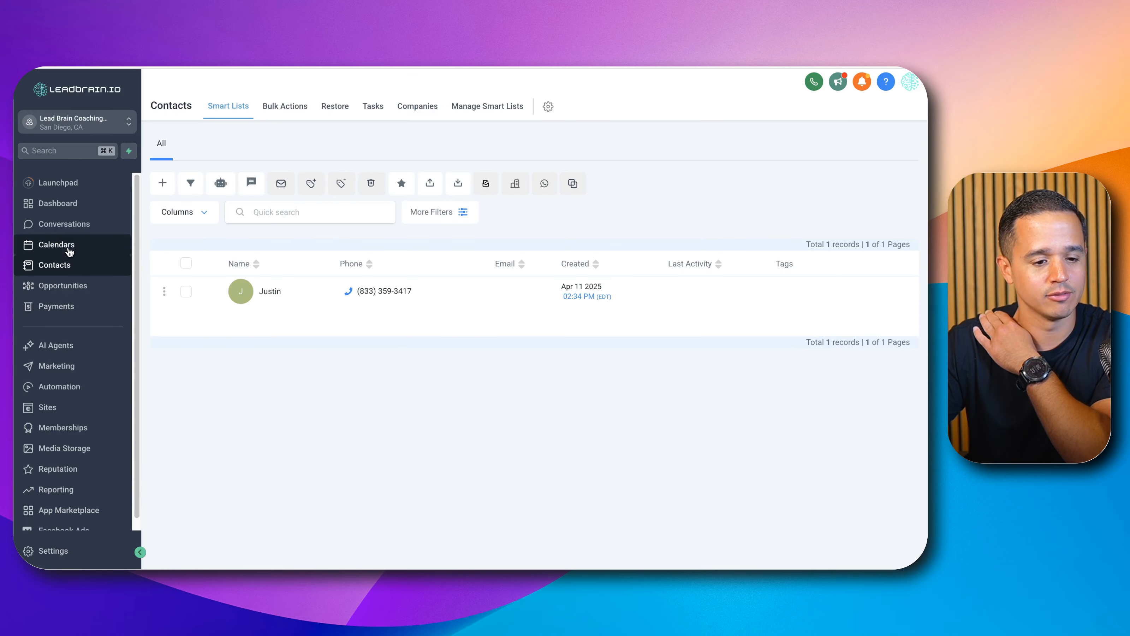
left_click(69, 252)
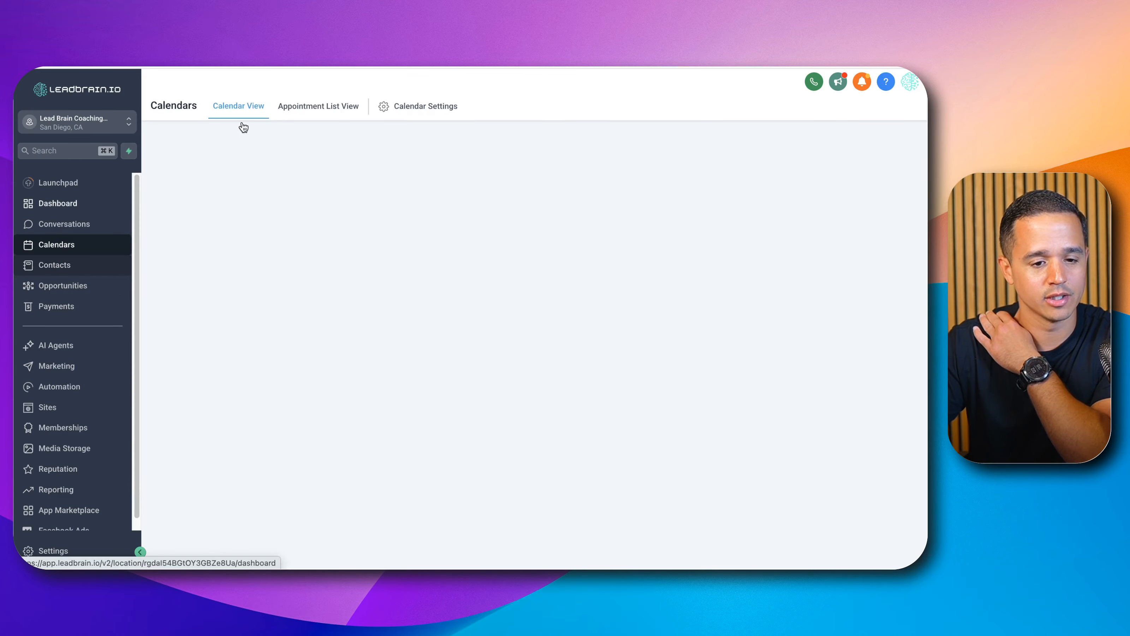
left_click(292, 109)
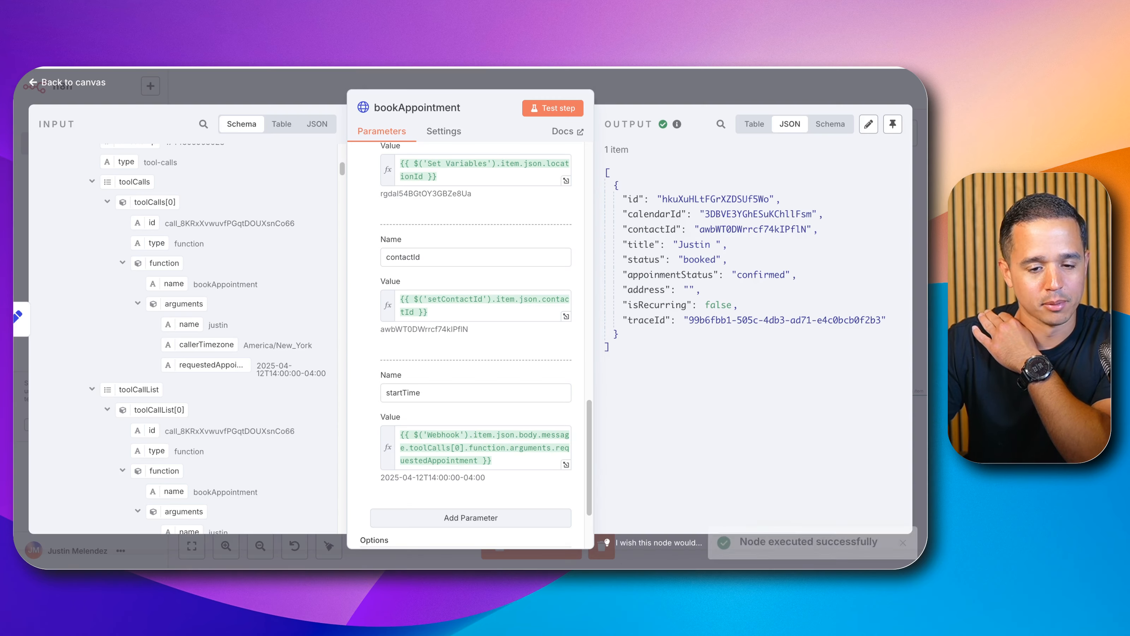
Step: Return to the canvas and add an If node after bookAppointment
left_click(625, 81)
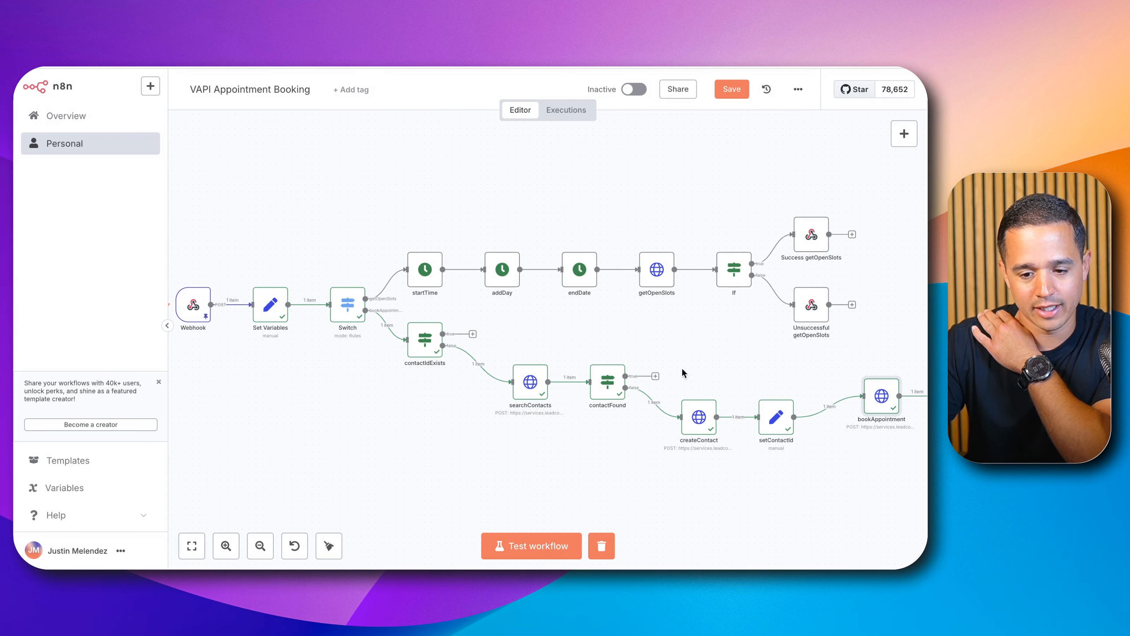
left_click_drag(794, 471, 517, 422)
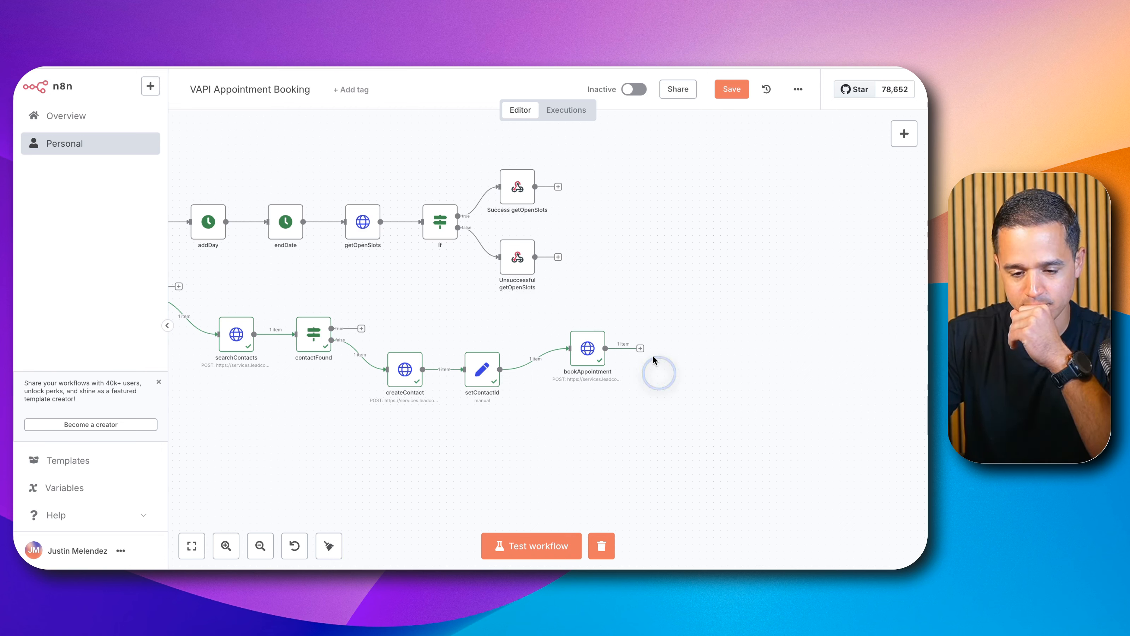
left_click(640, 348)
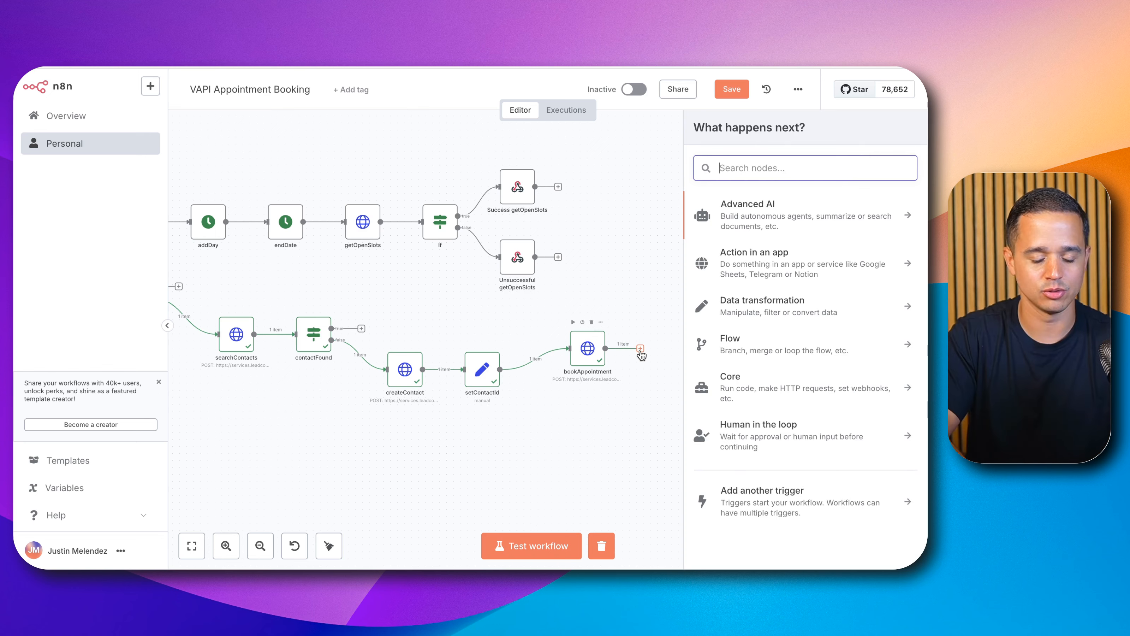
type("if")
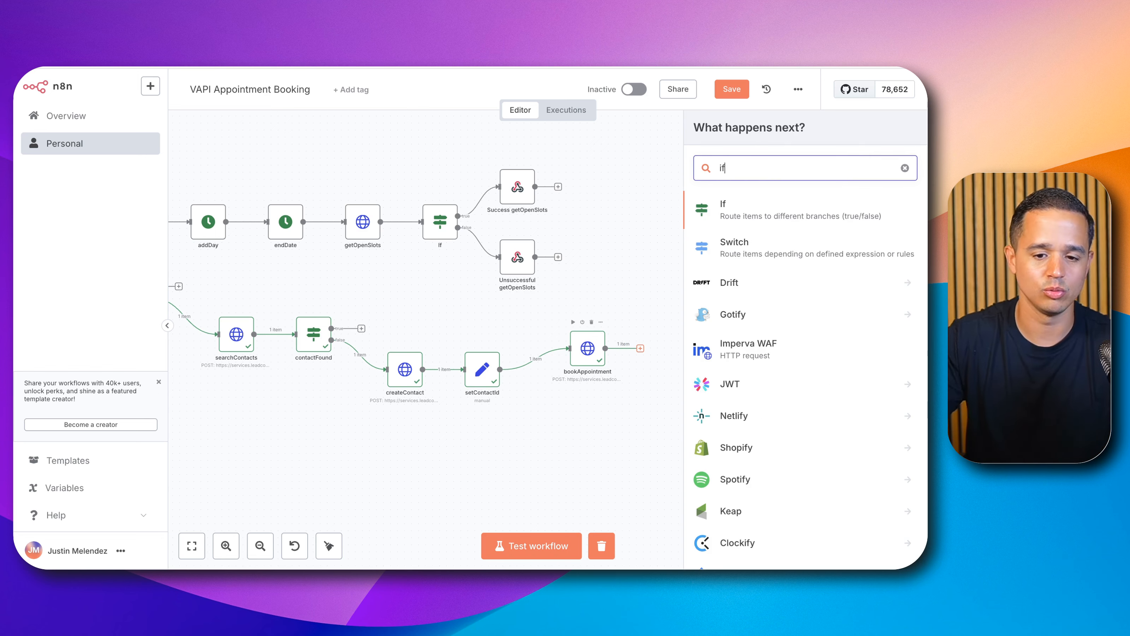
left_click(758, 221)
Step: Rename the If node to bookingSuccess
left_click(317, 107)
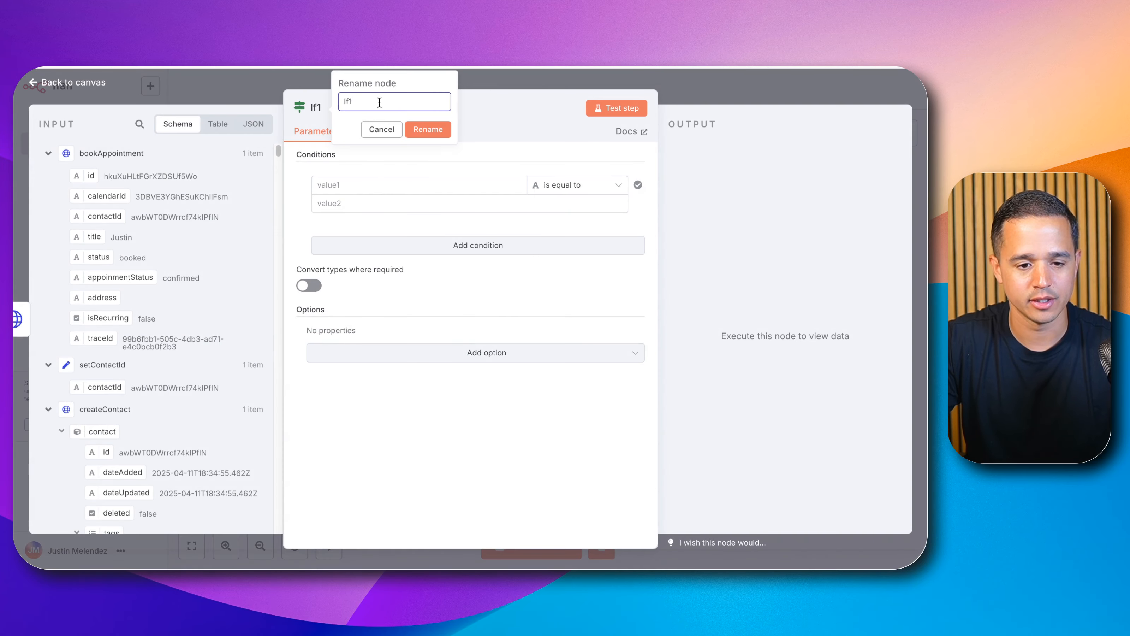
left_click_drag(379, 102, 320, 84)
type("vookin")
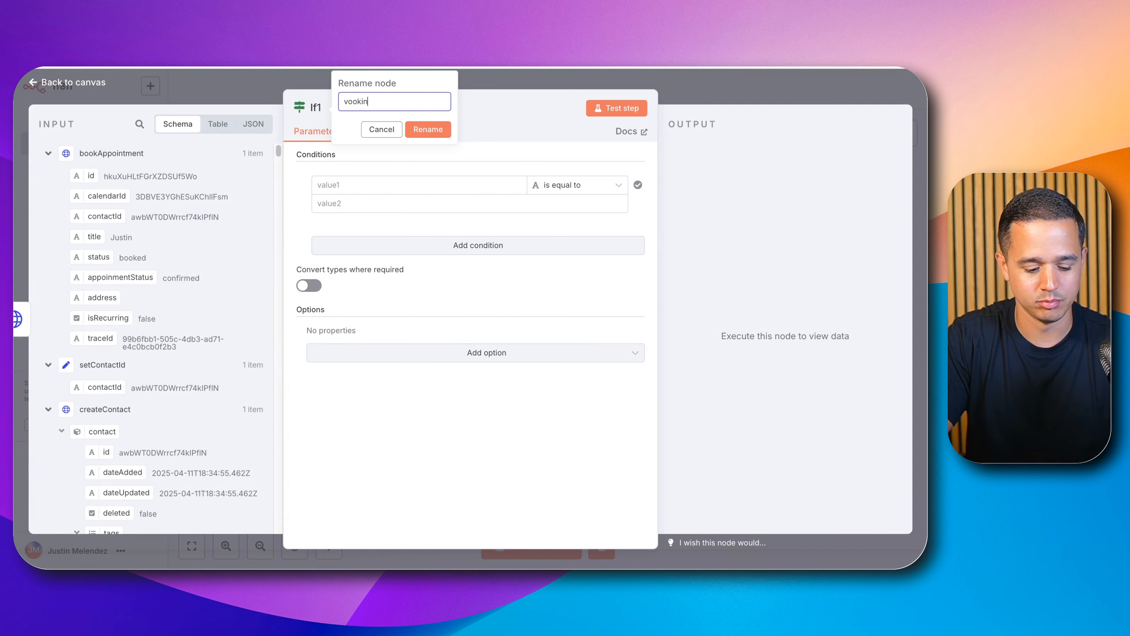
key("super+a")
type("bookingSucce")
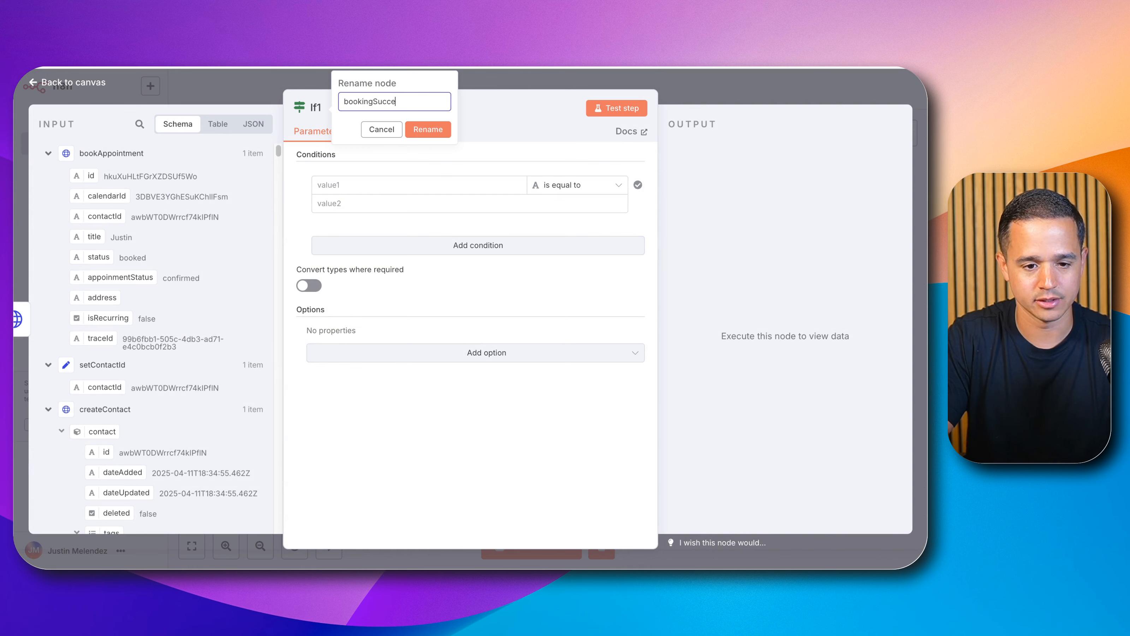
type("ss")
left_click(420, 129)
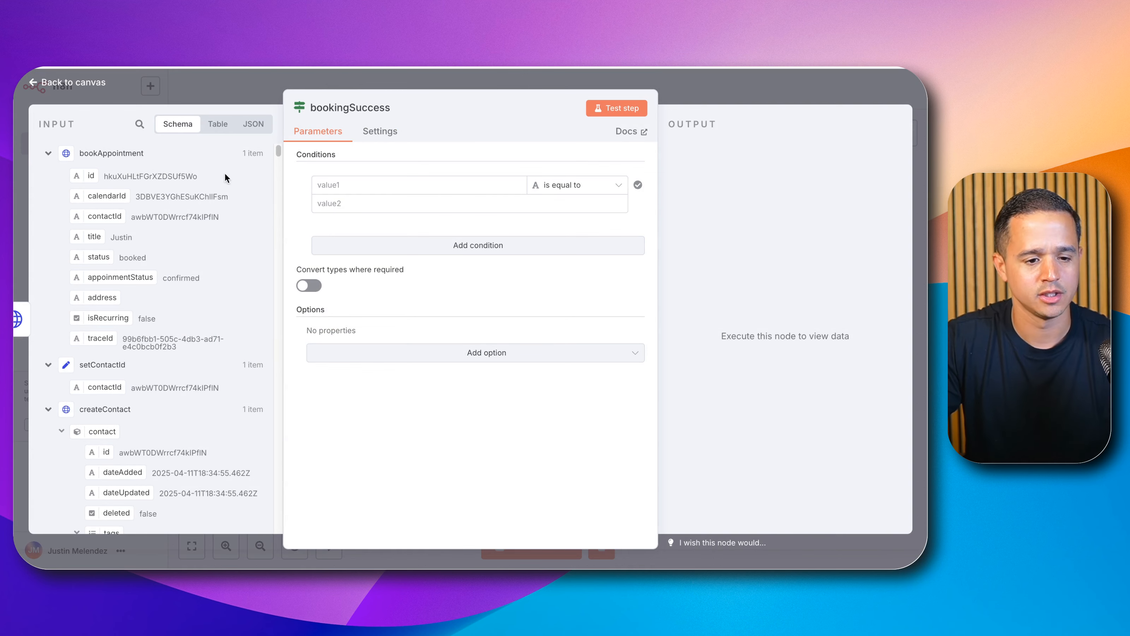
Step: Set the bookingSuccess condition to check that bookAppointment's status is equal to booked
scroll(147, 303, "down", 1)
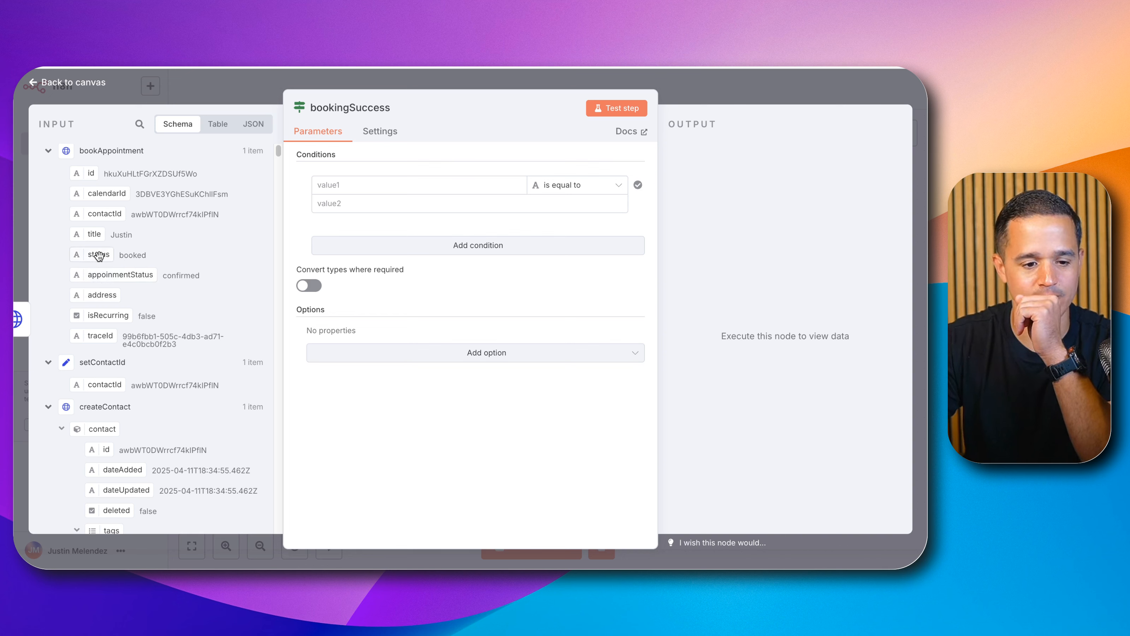
left_click_drag(98, 256, 360, 185)
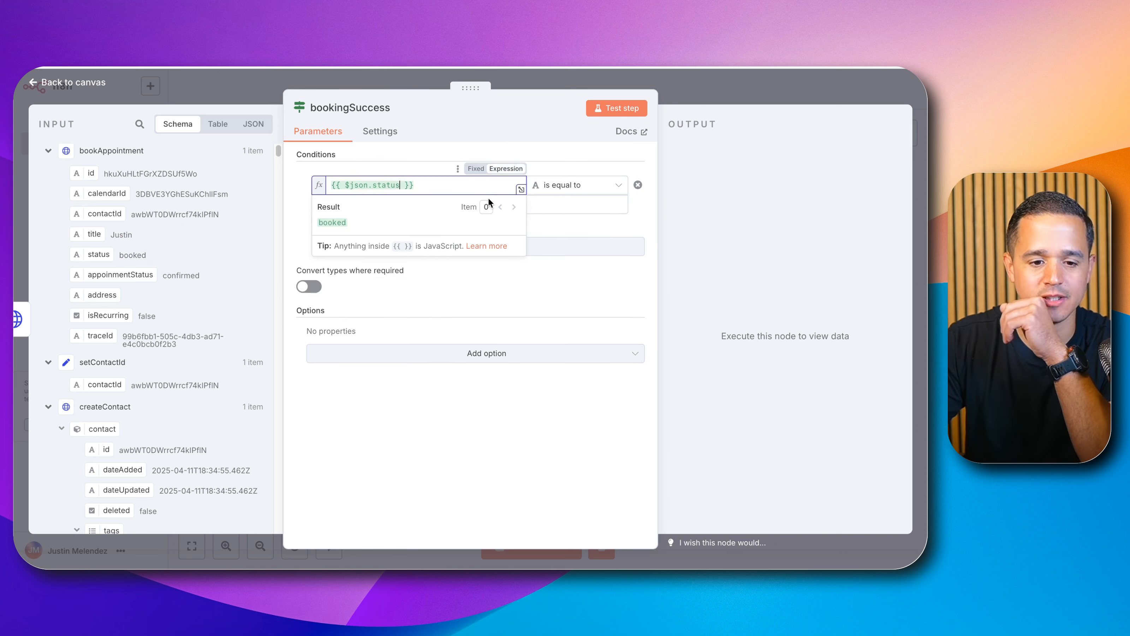
left_click(553, 198)
type("book")
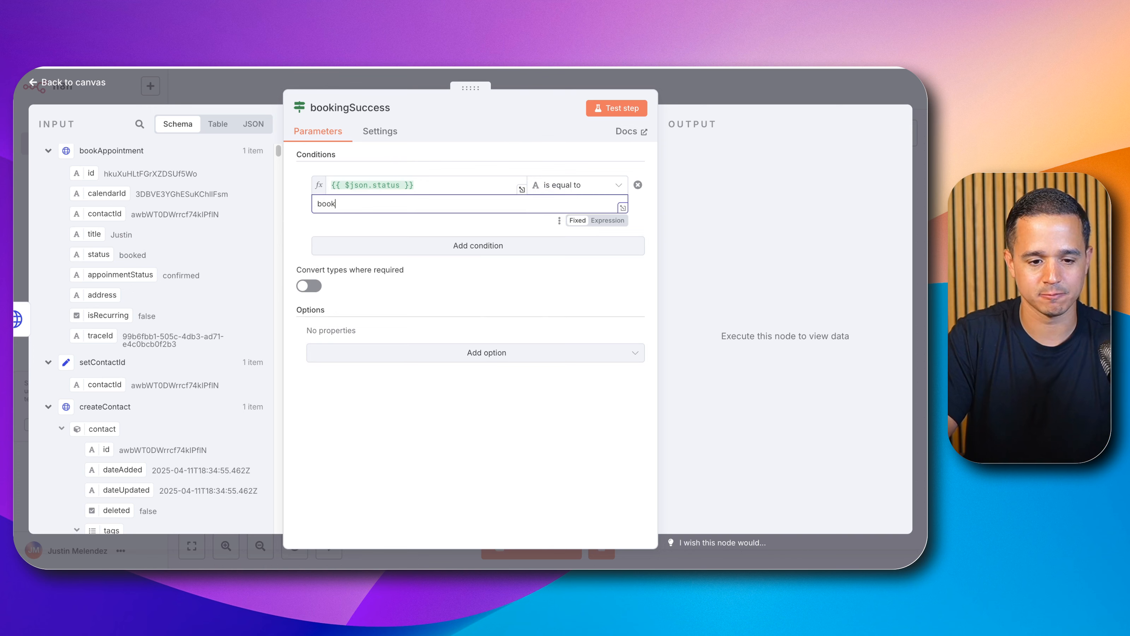
type("ed")
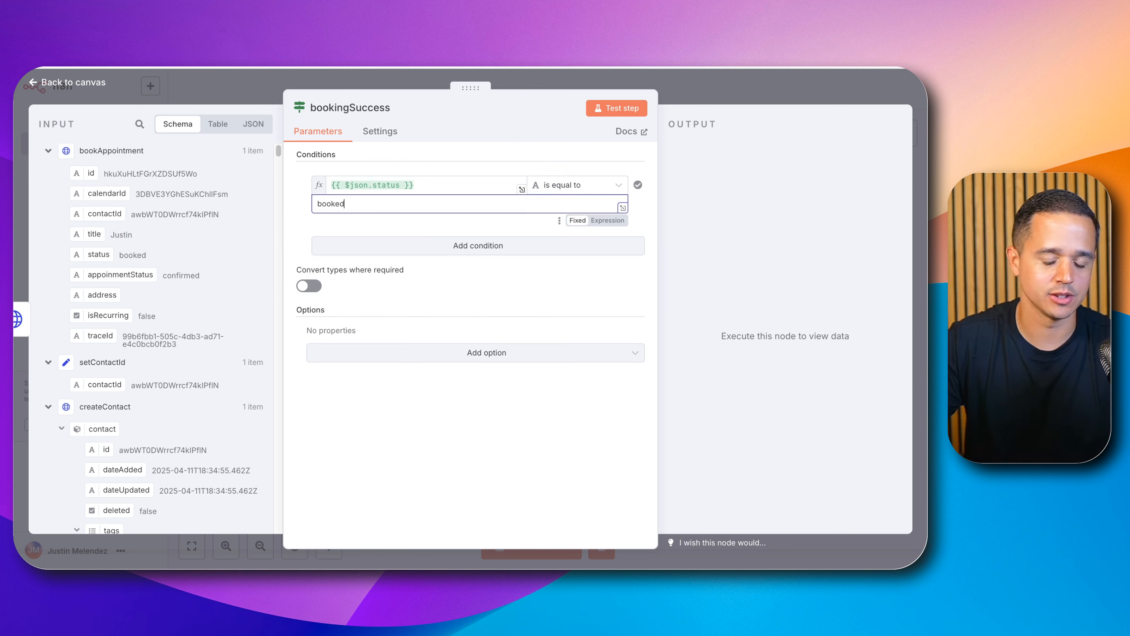
Step: Return to the canvas and test the bookingSuccess node
double_click(351, 185)
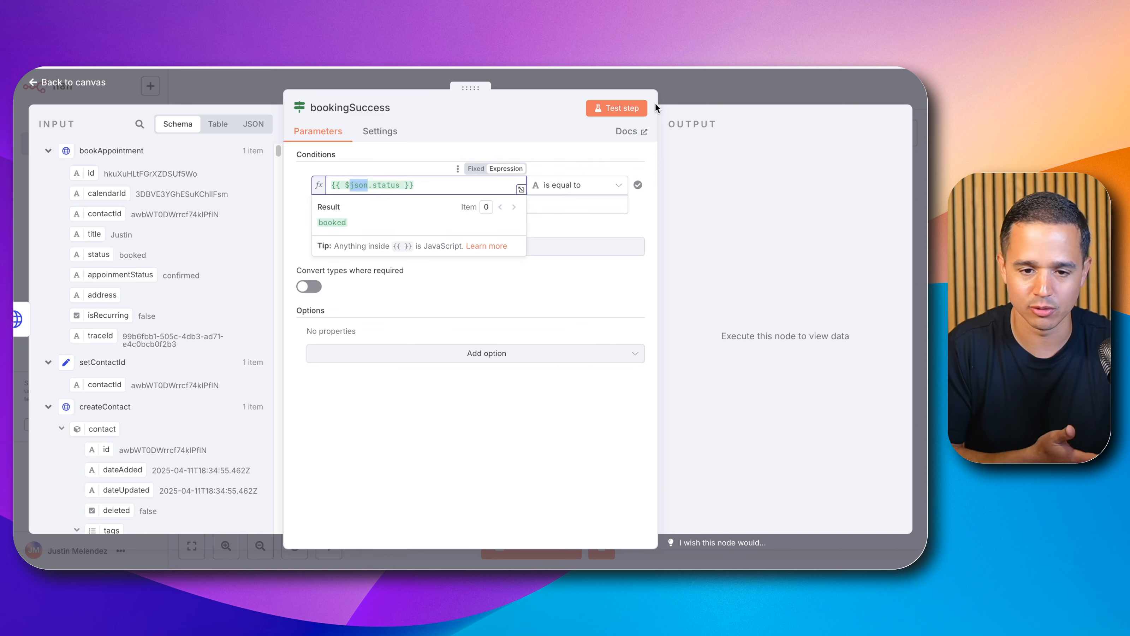
left_click(731, 91)
left_click(736, 89)
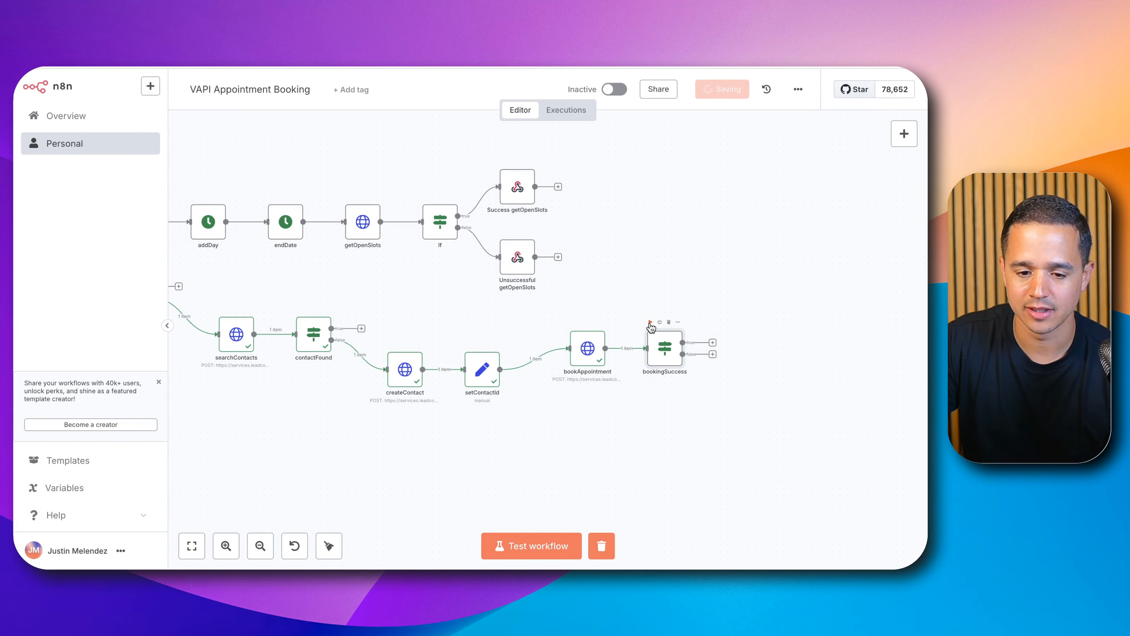
left_click(650, 323)
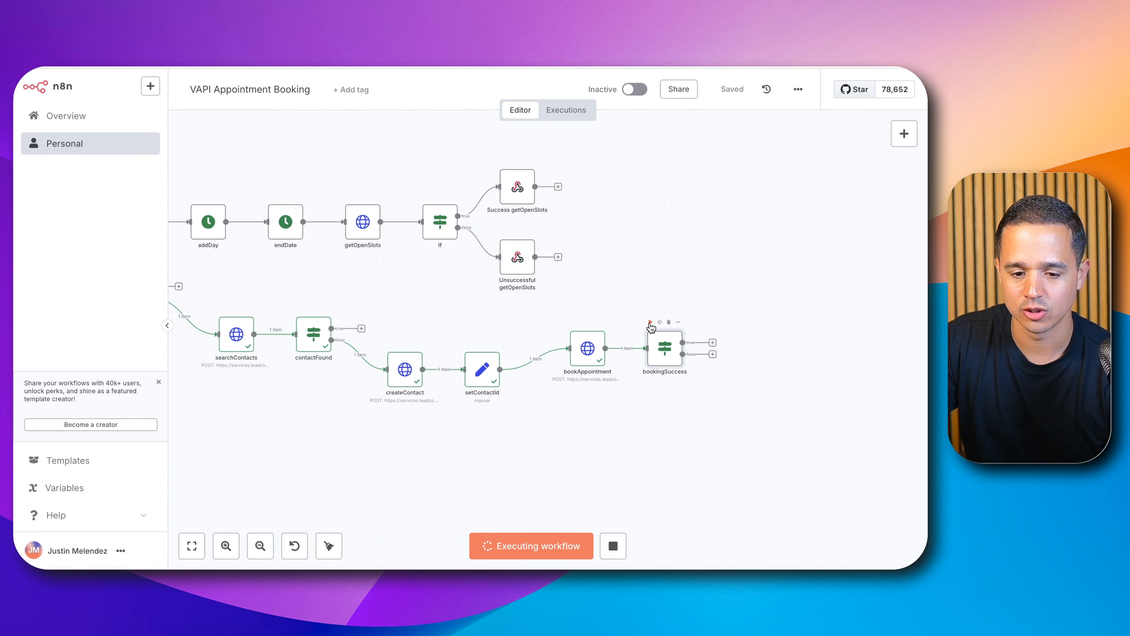
Step: Add a Respond to Webhook node on bookingSuccess's true branch and rename it successBooking
left_click(717, 342)
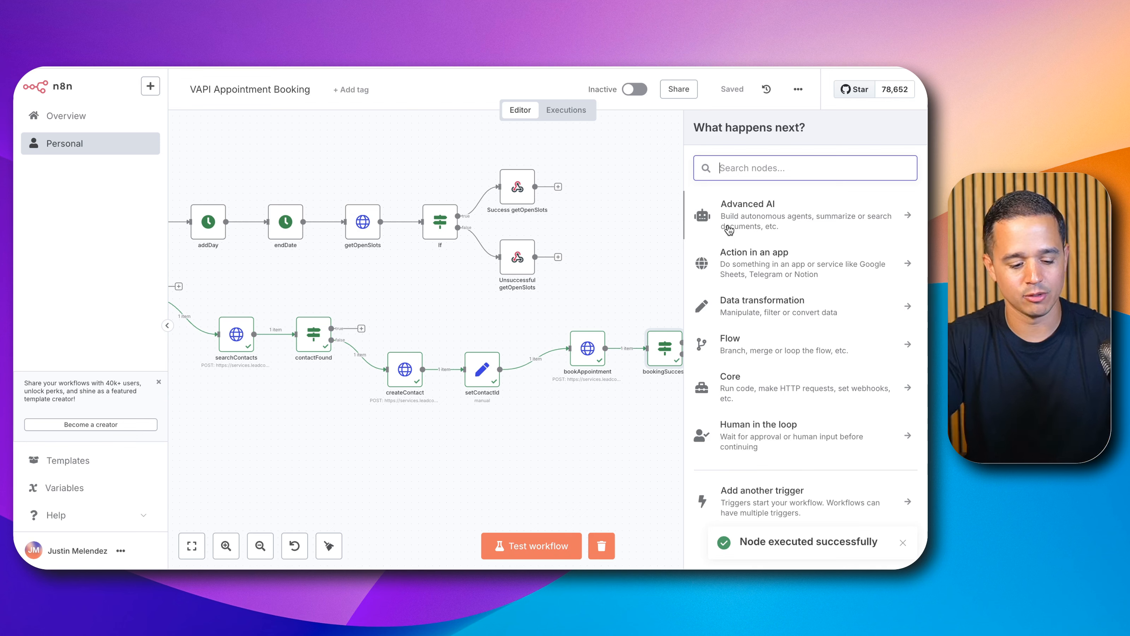
type("resp")
left_click(734, 205)
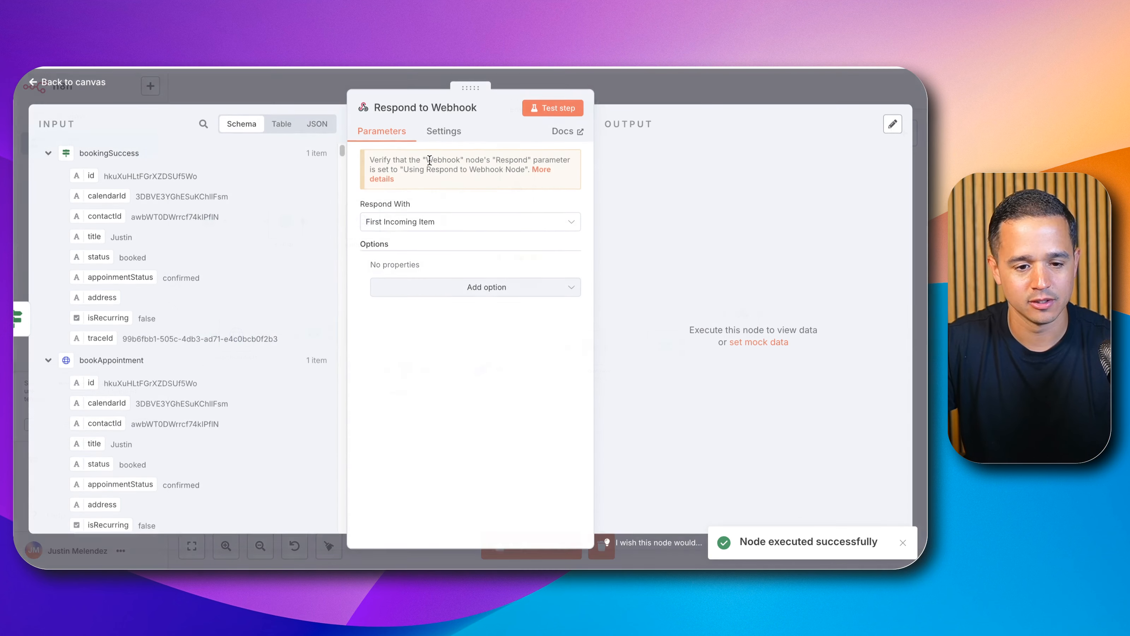
left_click(429, 111)
left_click(578, 100)
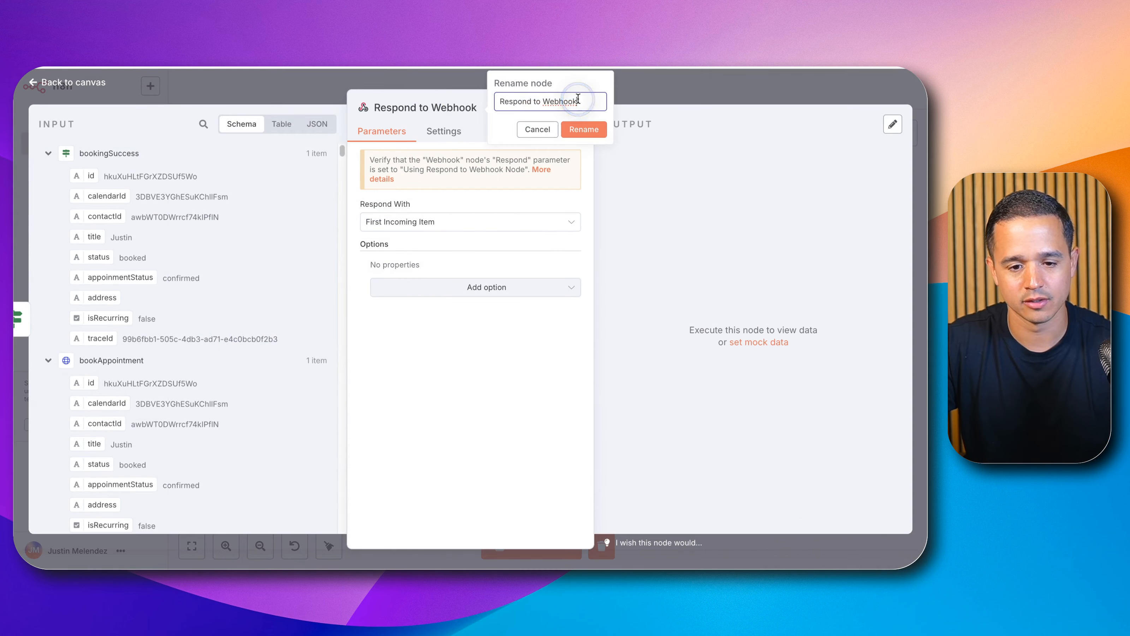
triple_click(578, 99)
type("successB")
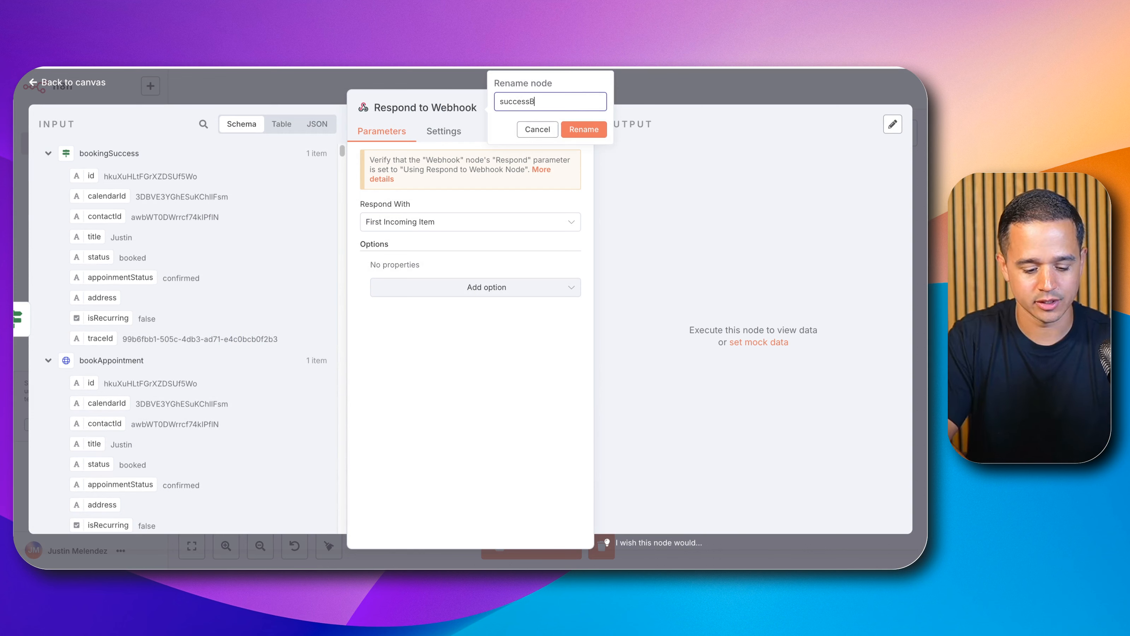
type("ooking")
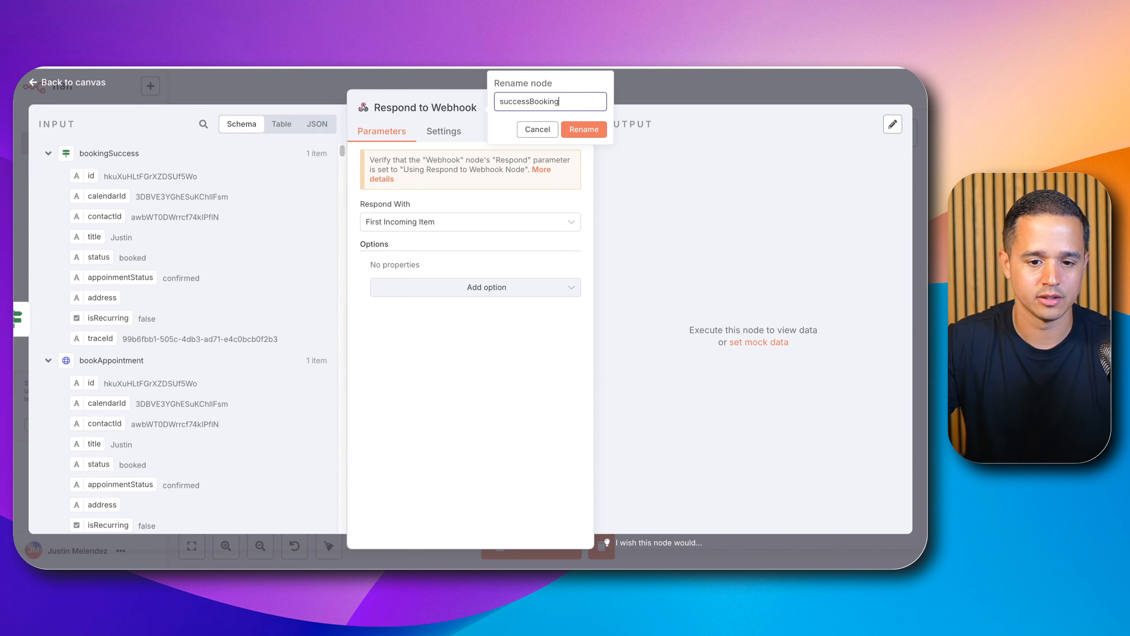
left_click(582, 129)
Step: Open the Unsuccessful getOpenSlots node and copy its entire response body
left_click(675, 95)
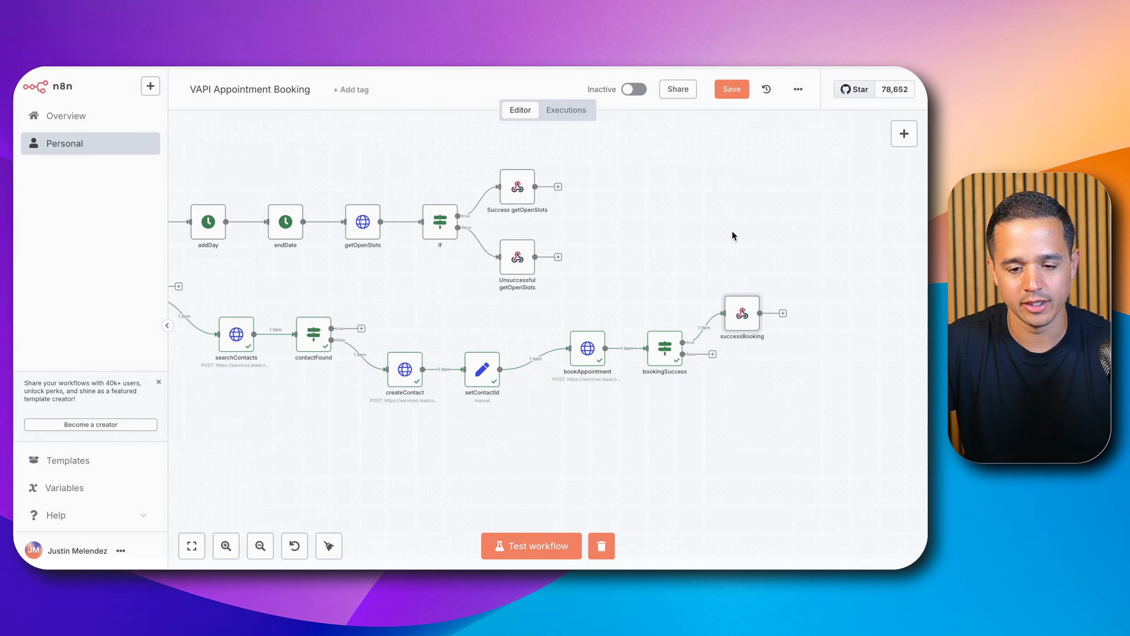
double_click(523, 268)
left_click(494, 321)
key("super+a")
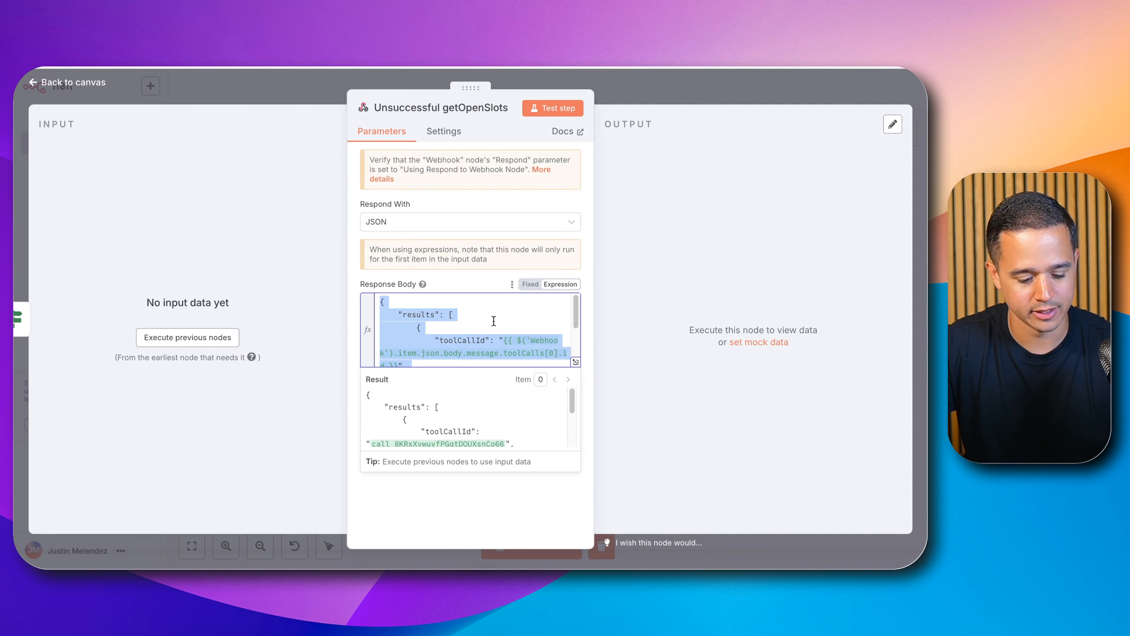
left_click(687, 107)
Step: Set successBooking to respond with JSON and paste the copied response body
left_click(745, 315)
double_click(745, 315)
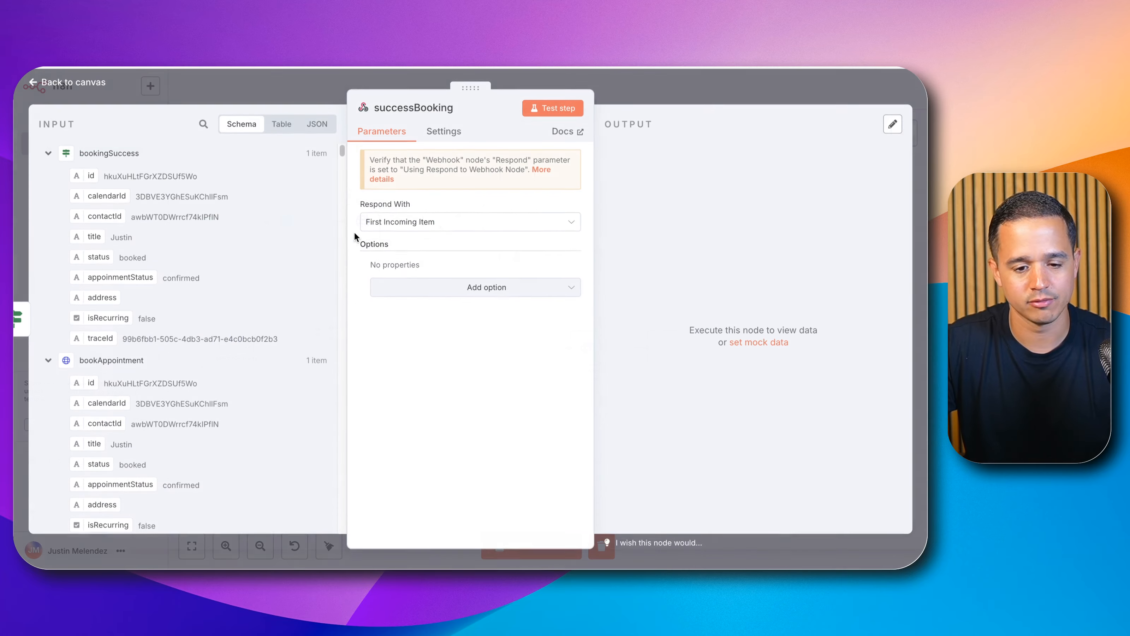
left_click(380, 222)
left_click(385, 349)
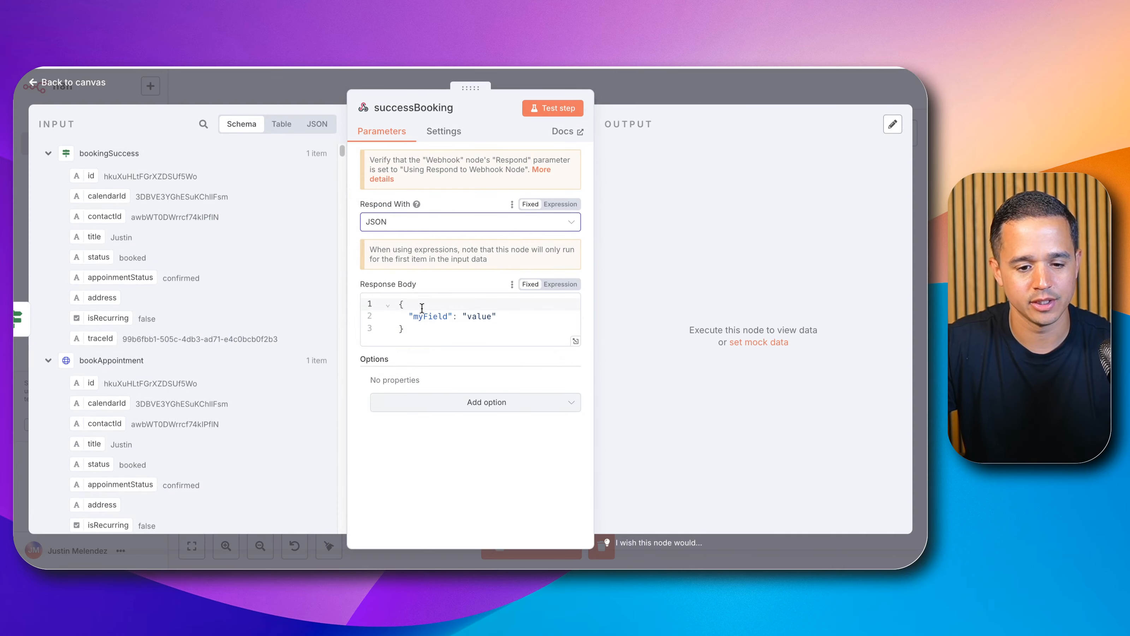
left_click(428, 316)
key("super+a")
type("{ \t\"results\": [ \t\t{ \t\t\t\"toolCallId\": \"{{ $('Webhook').item.json.body.message.toolCalls[0].id }}\", \t\t\t\"result\": \"Unable to retrieve open slots, try another day/time.\" \t\t} \t] }")
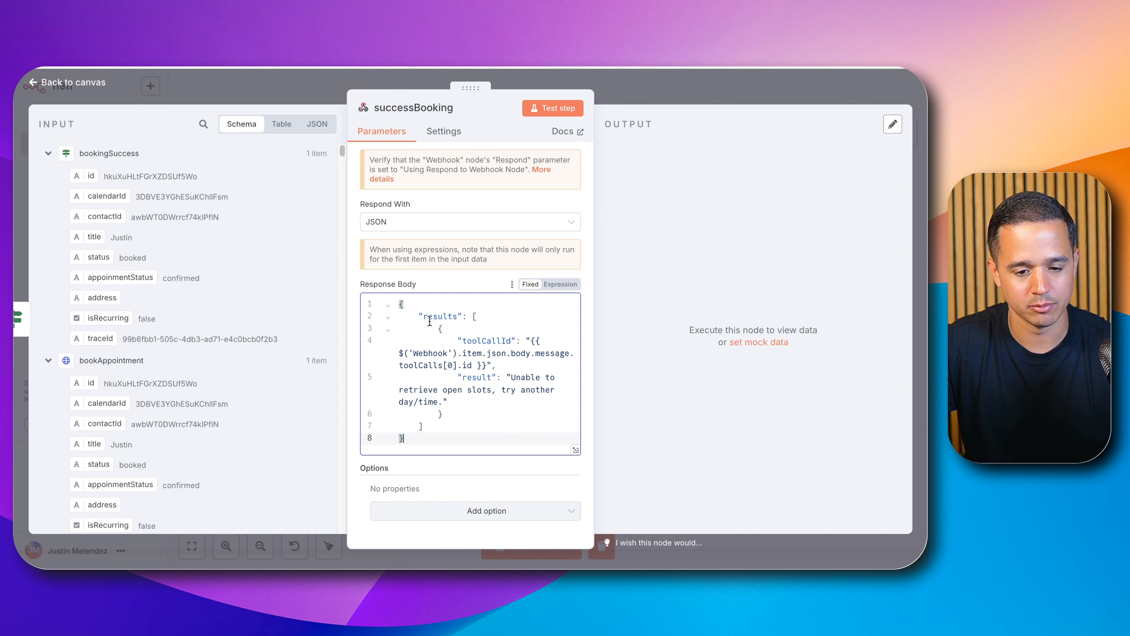
Step: Change the response body's result text to "Booking successful" in the expression editor
left_click(542, 289)
left_click(575, 362)
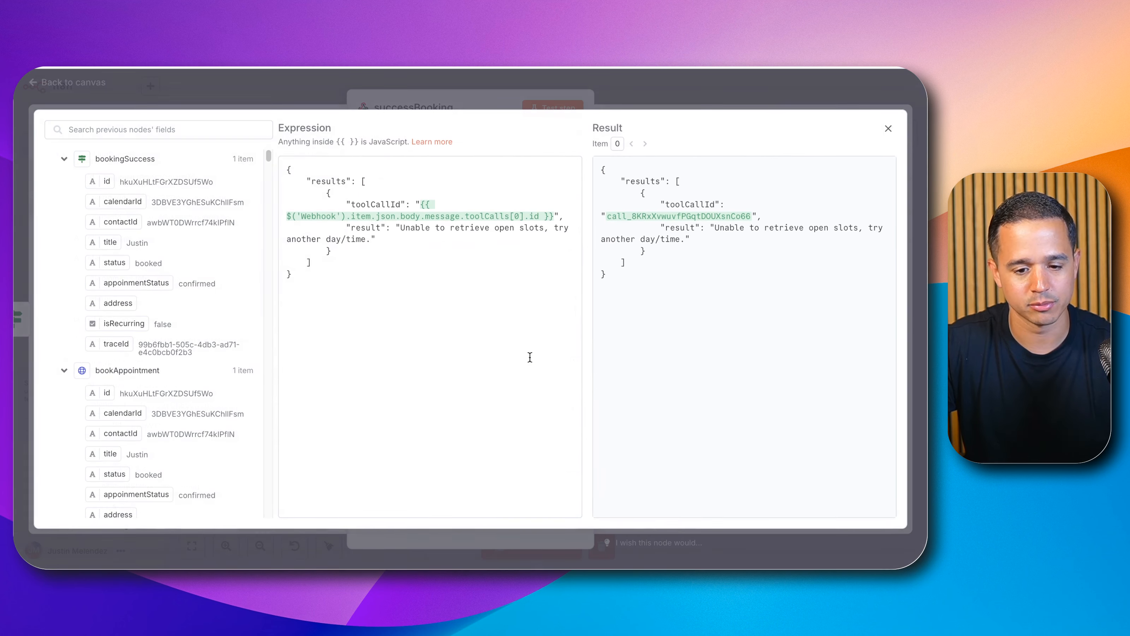
left_click_drag(400, 228, 356, 238)
key("BackSpace")
key("BackSpace")
type("B")
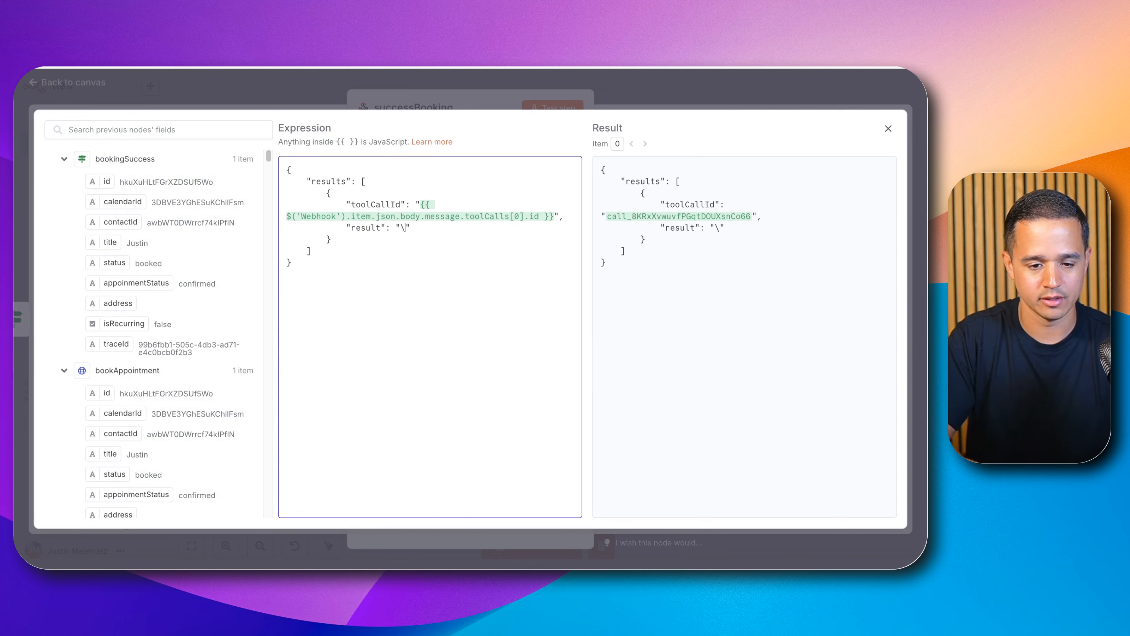
type("ooking suc")
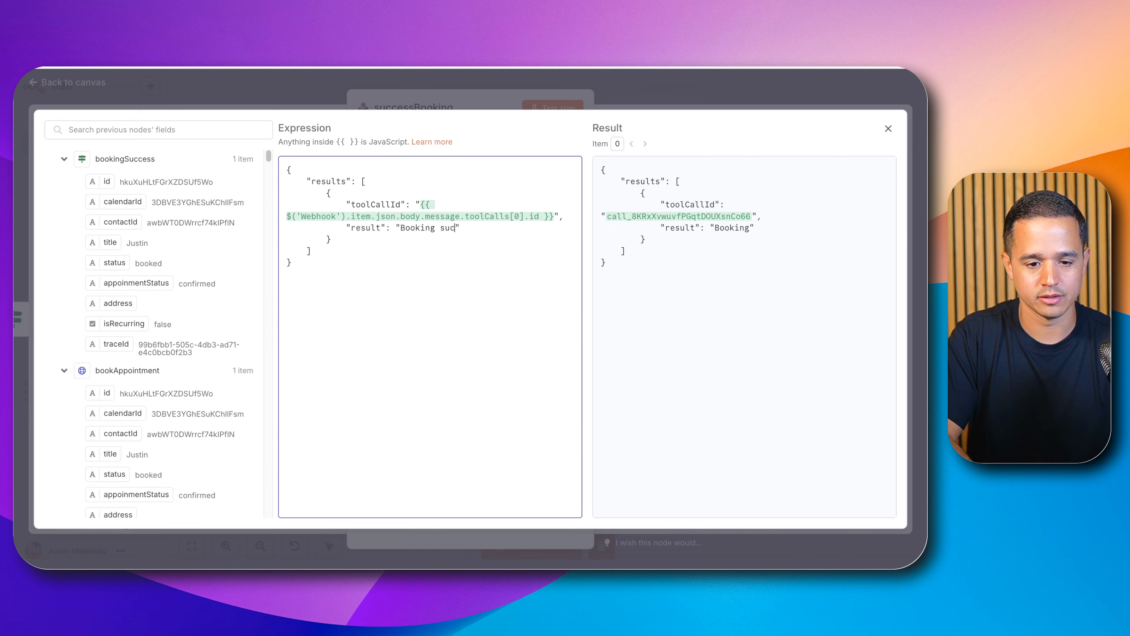
type("cessful")
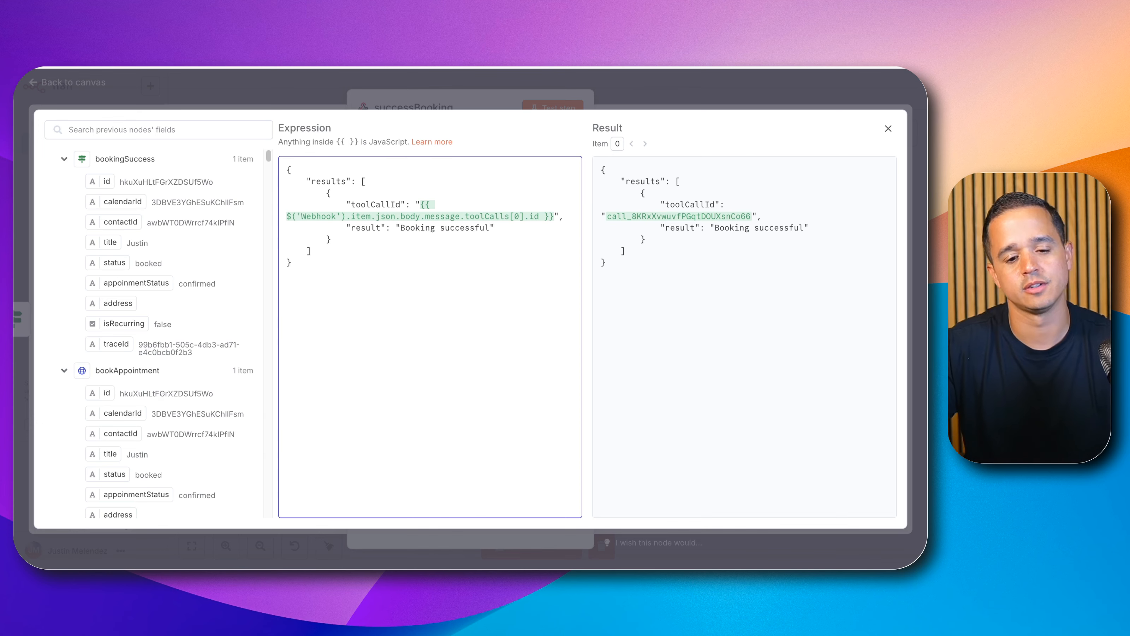
left_click(726, 102)
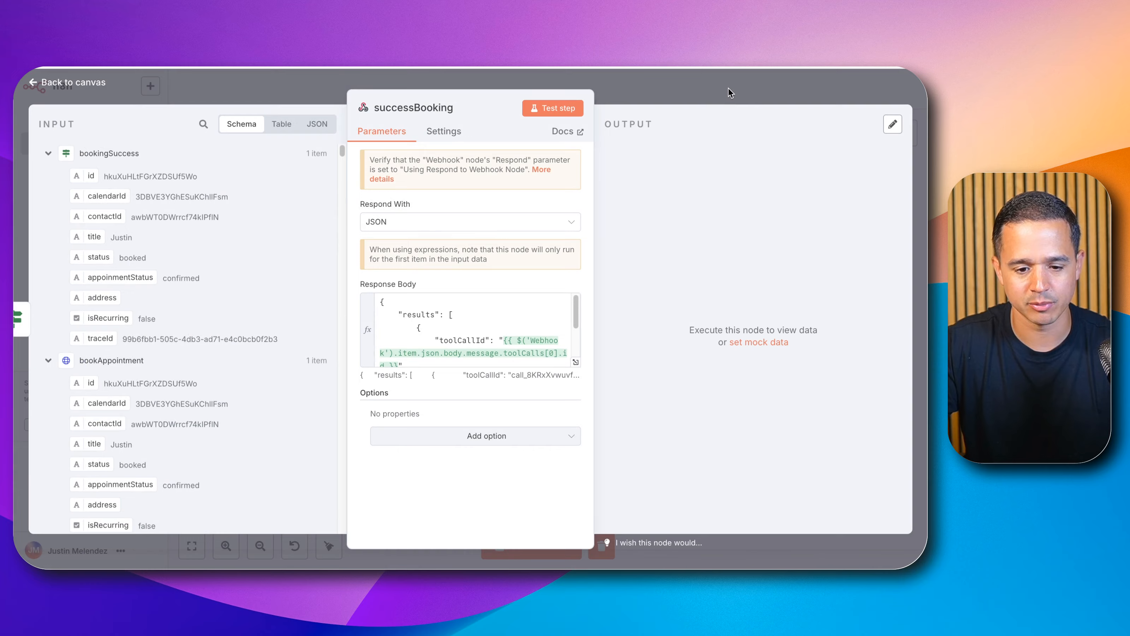
Step: Duplicate the successBooking node and connect the copy to bookingSuccess's false output
left_click(728, 92)
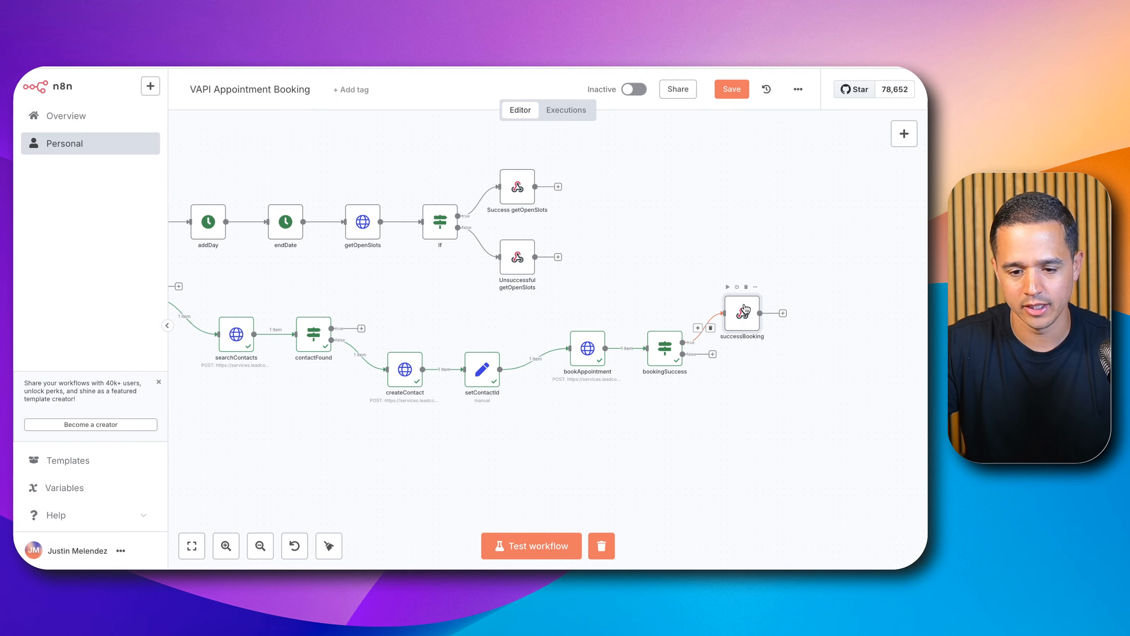
left_click(744, 308)
key("super+c")
key("super+v")
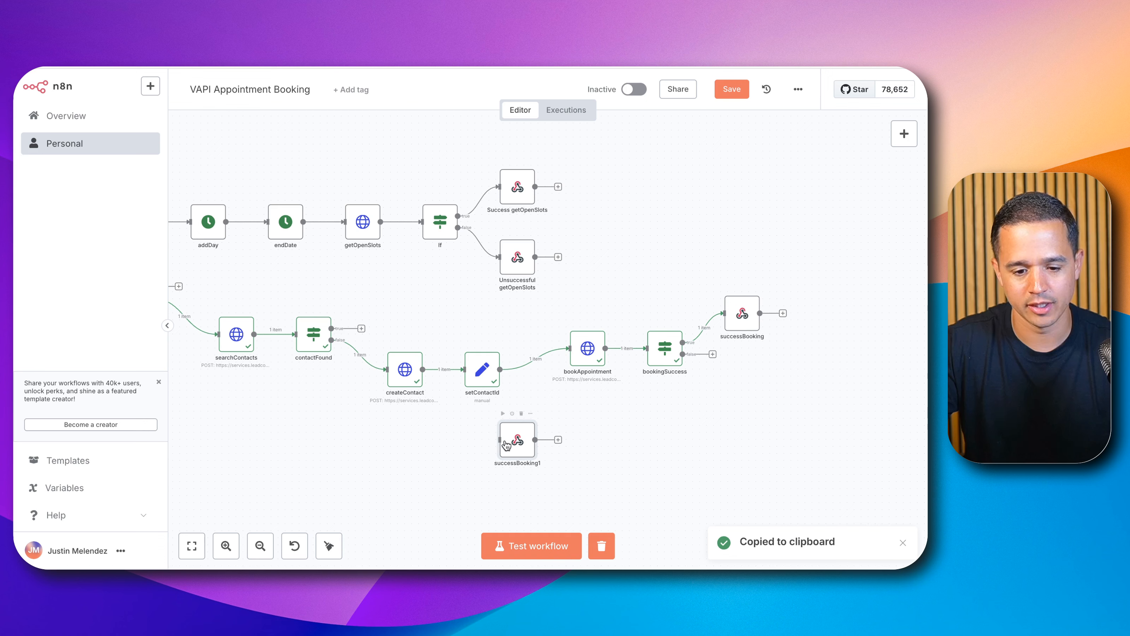
left_click_drag(506, 444, 770, 379)
left_click_drag(714, 354, 739, 384)
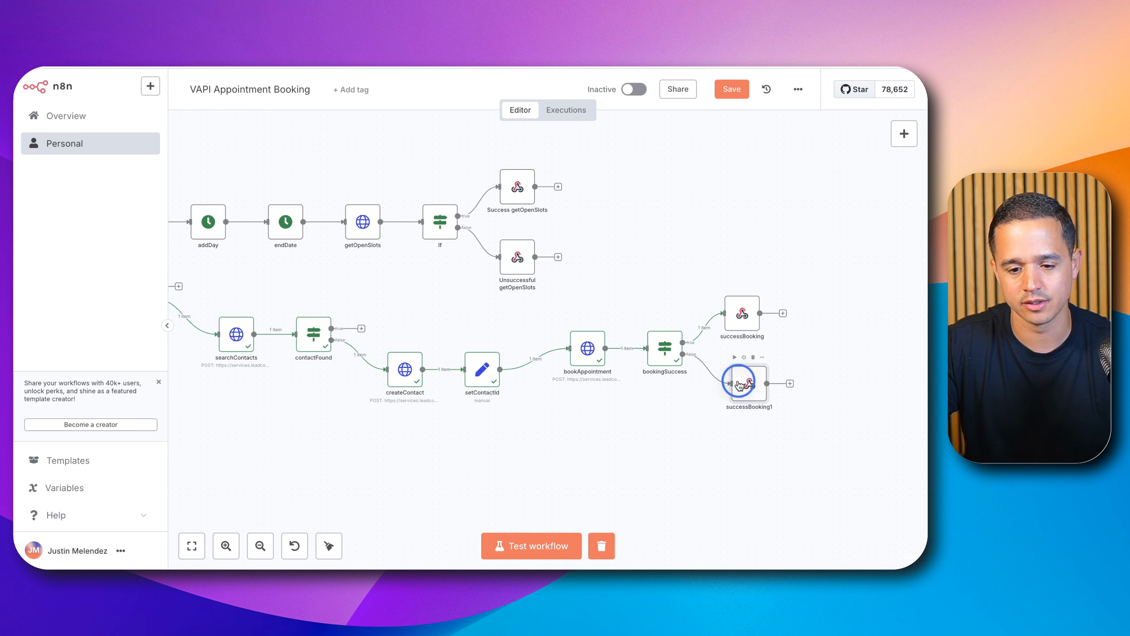
Step: Rename the duplicated response node to unsuccessfulBooking
double_click(739, 384)
left_click(415, 108)
type("unsucces")
type("sfulBooki")
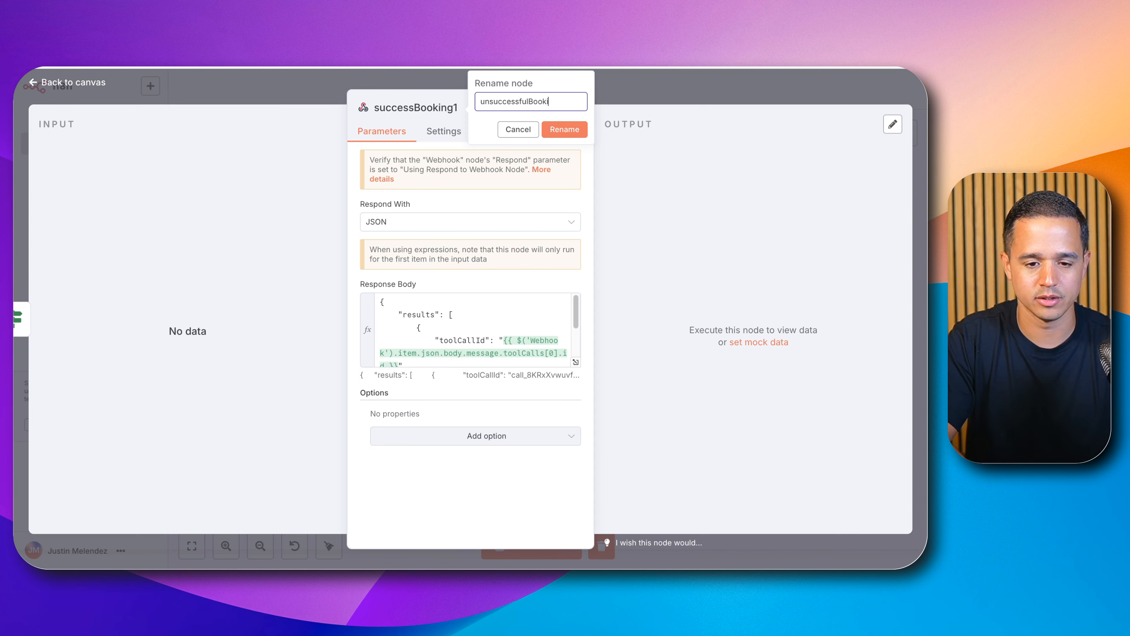
type("ng")
left_click(551, 133)
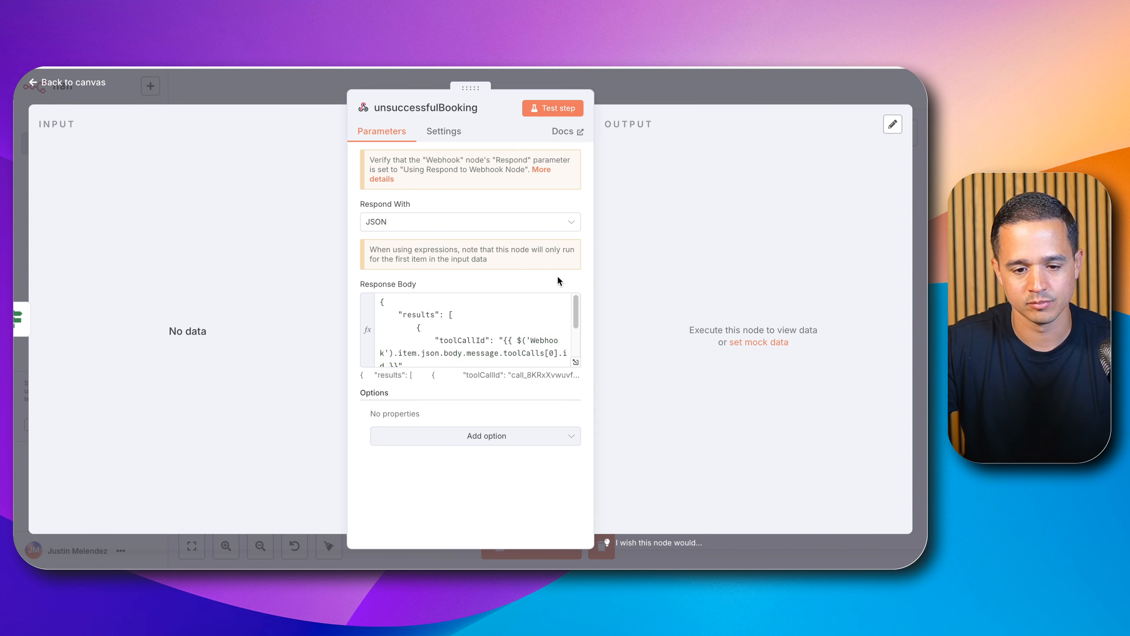
Step: Change unsuccessfulBooking's result text to "Unsuccessful booking, try a different day/time." and return to the canvas
left_click(573, 364)
left_click(419, 229)
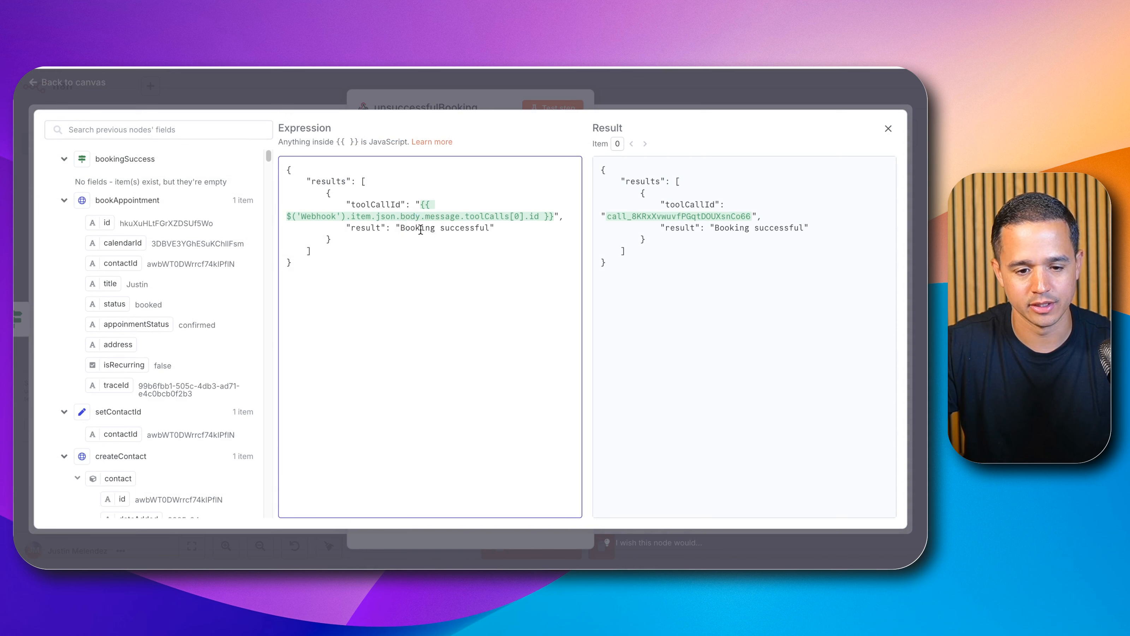
left_click_drag(420, 229, 449, 231)
type("Uns")
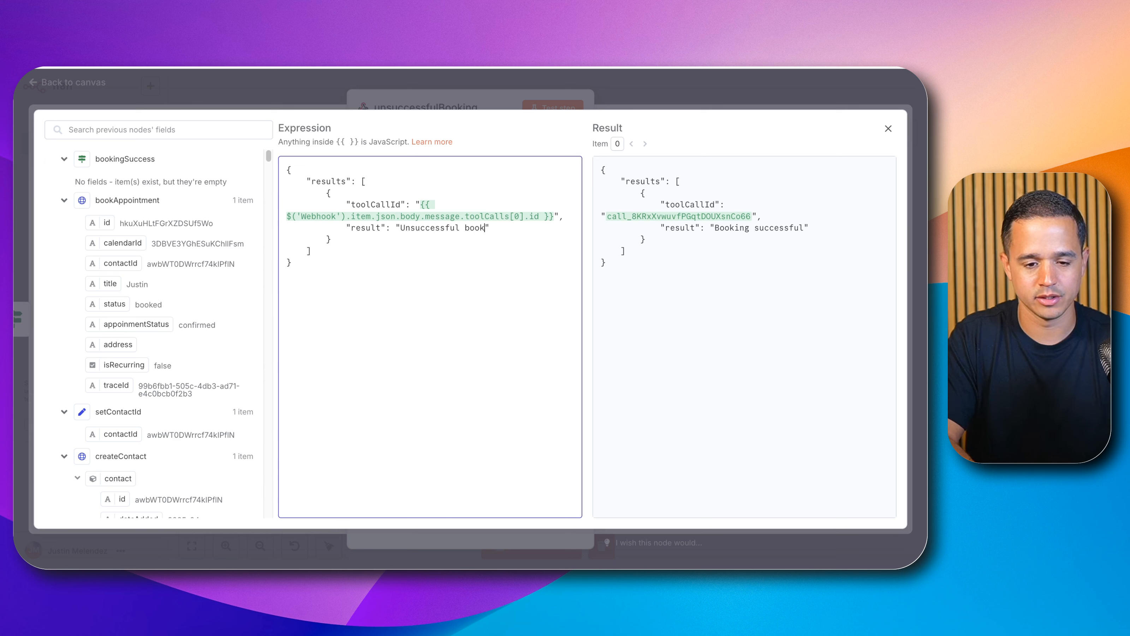
type("uccessful booking, try a different")
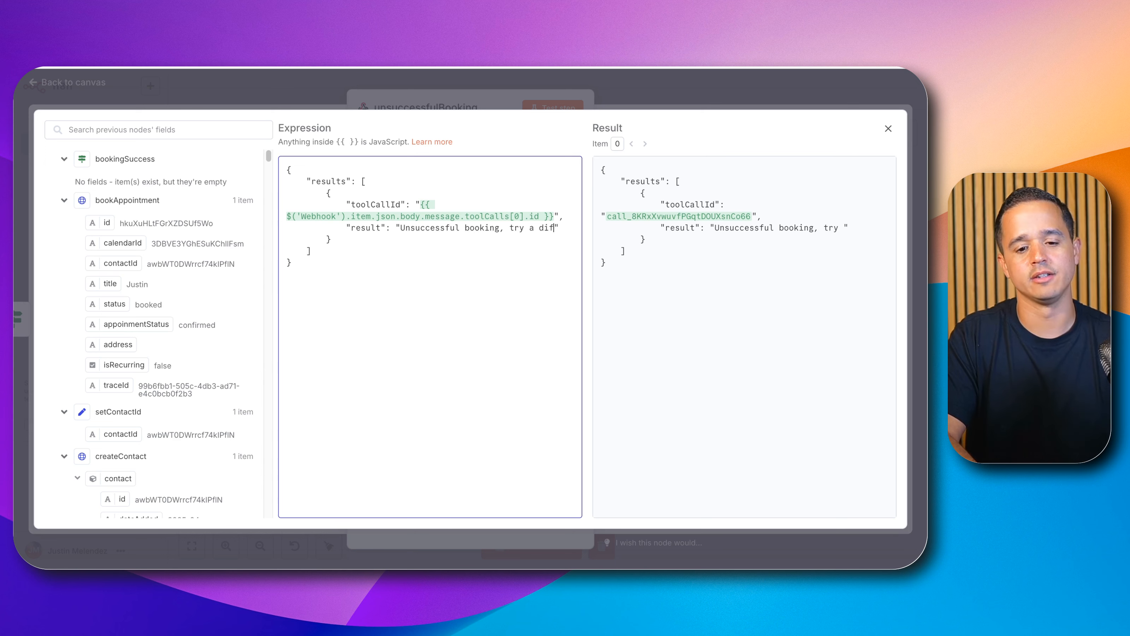
type(" day/time")
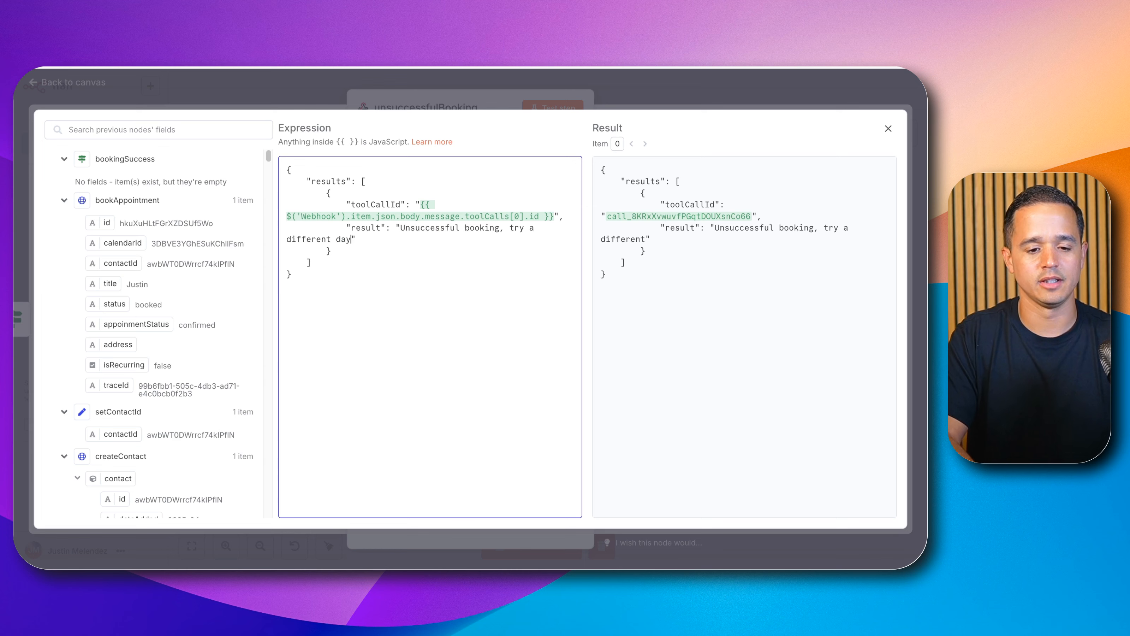
type(".")
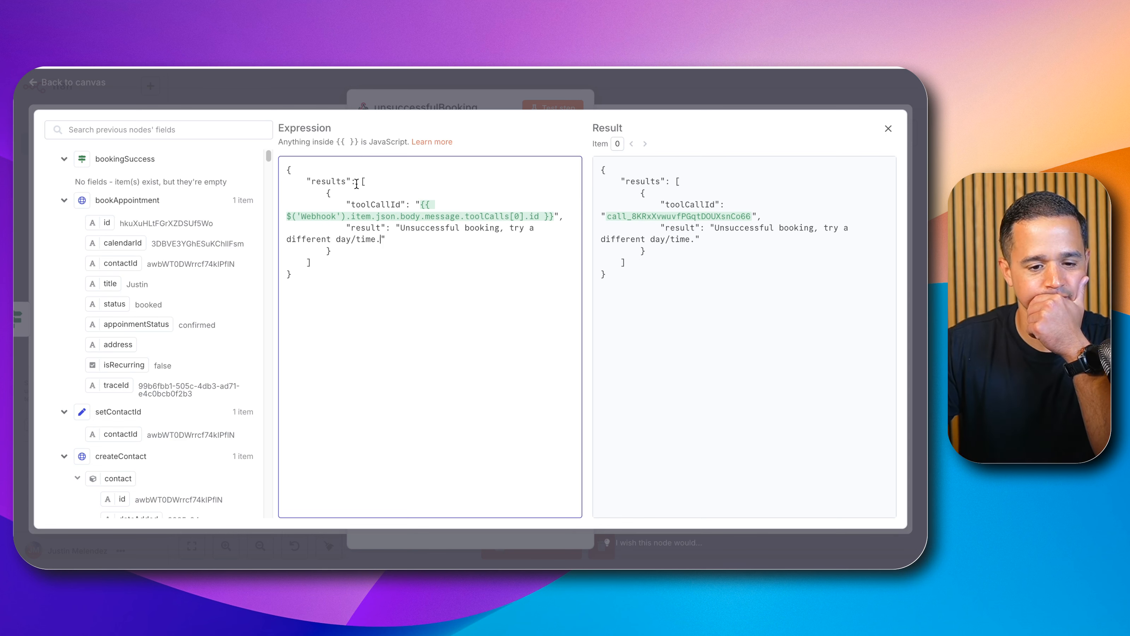
left_click(686, 93)
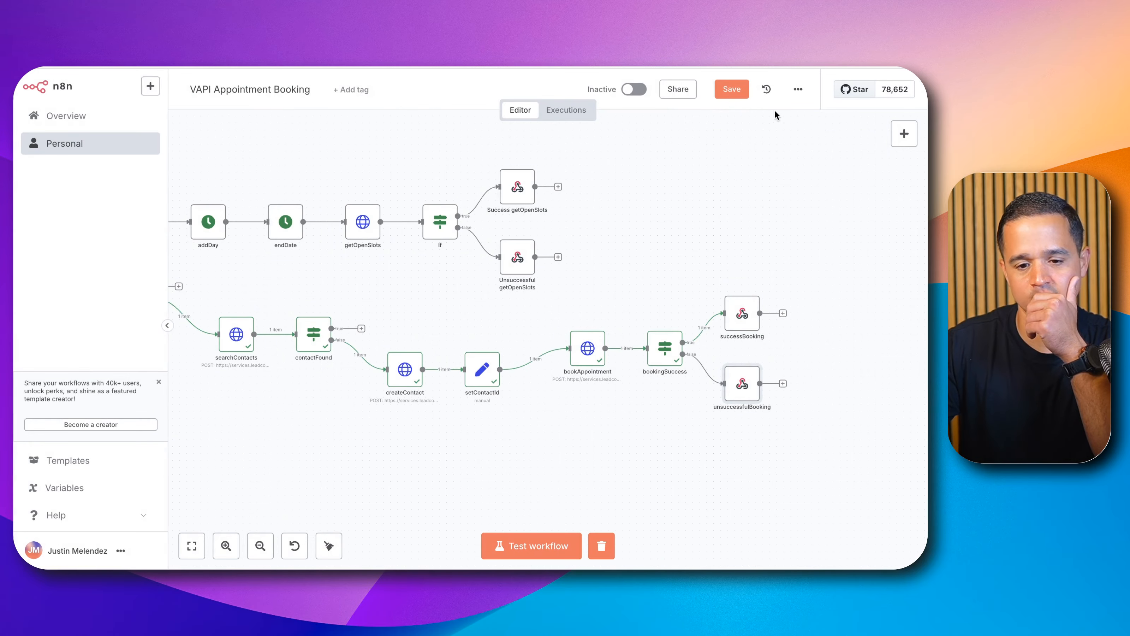
left_click(736, 92)
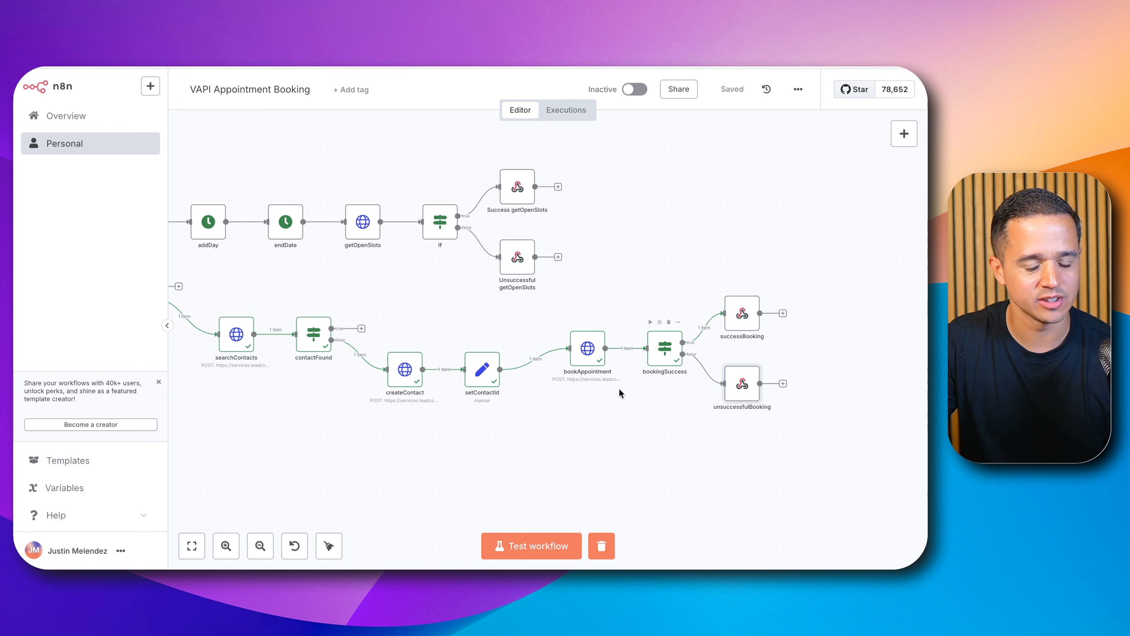
Step: Run the test workflow and inspect the searchContacts node's output data
left_click(544, 539)
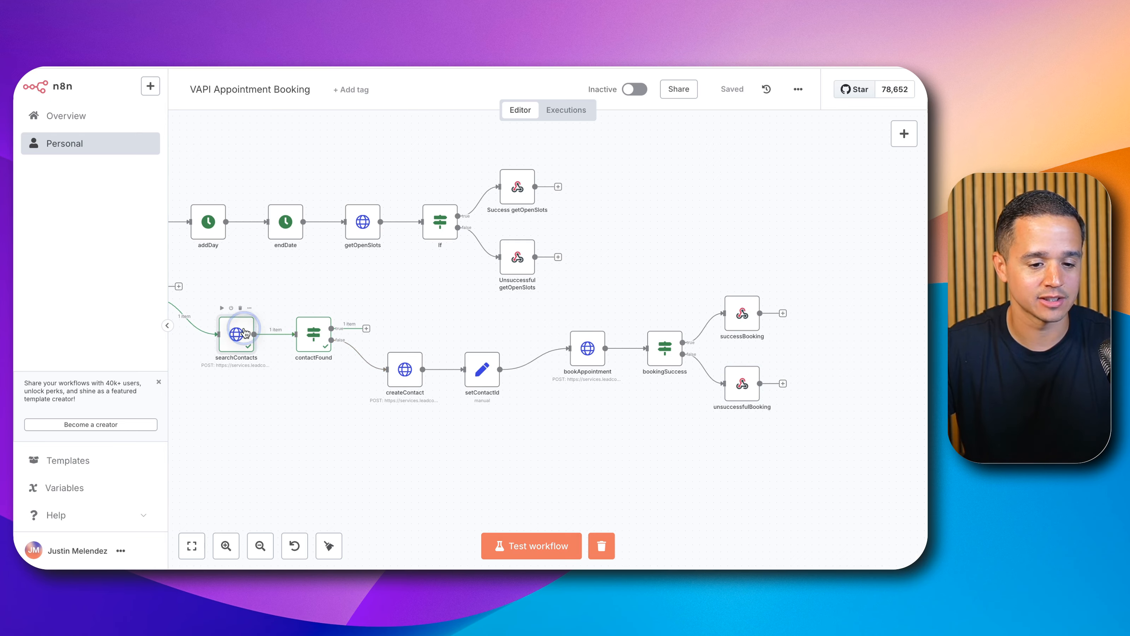
double_click(237, 339)
scroll(634, 203, "down", 5)
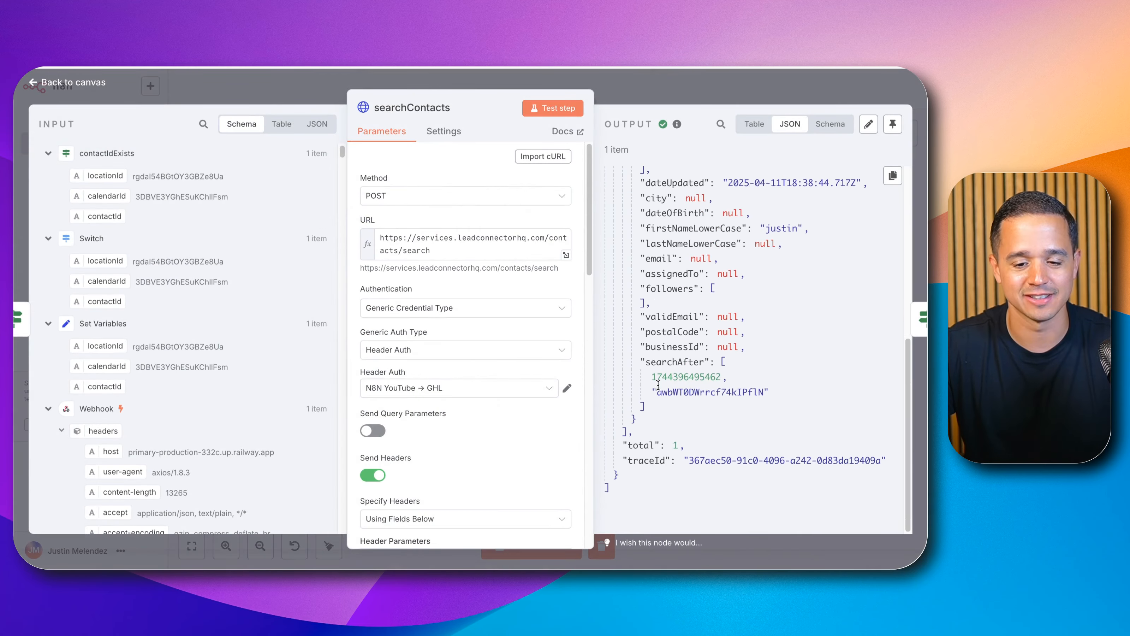
scroll(623, 254, "up", 5)
left_click(613, 89)
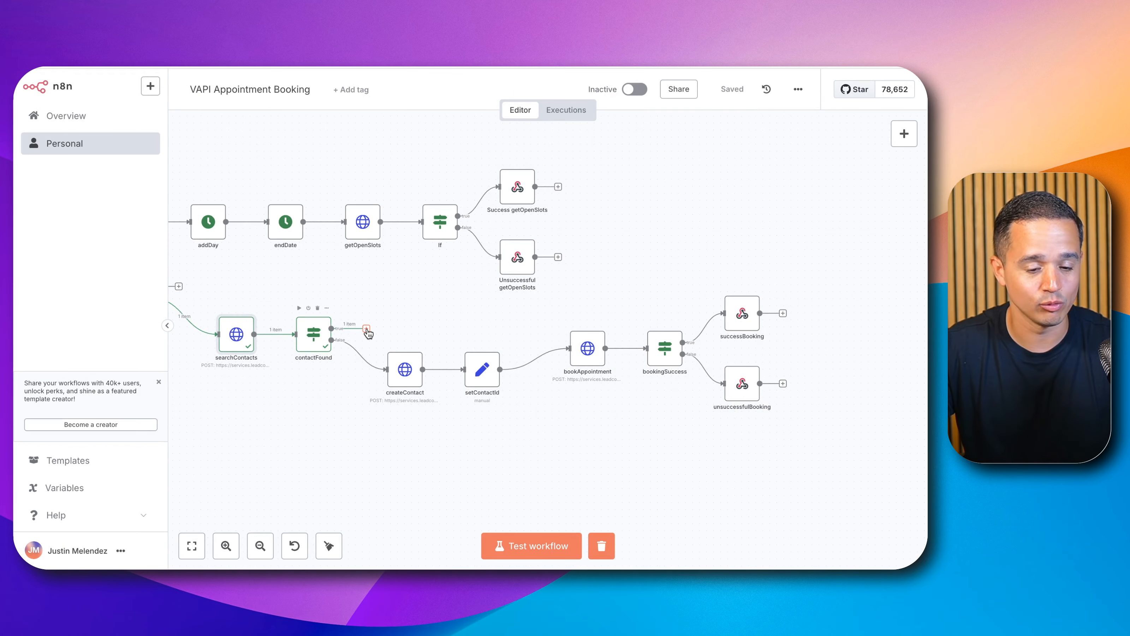
Step: Duplicate the setContactId node and place the copy on contactFound's true output
left_click(467, 369)
key("ctrl+c")
key("ctrl+v")
left_click_drag(512, 436, 409, 321)
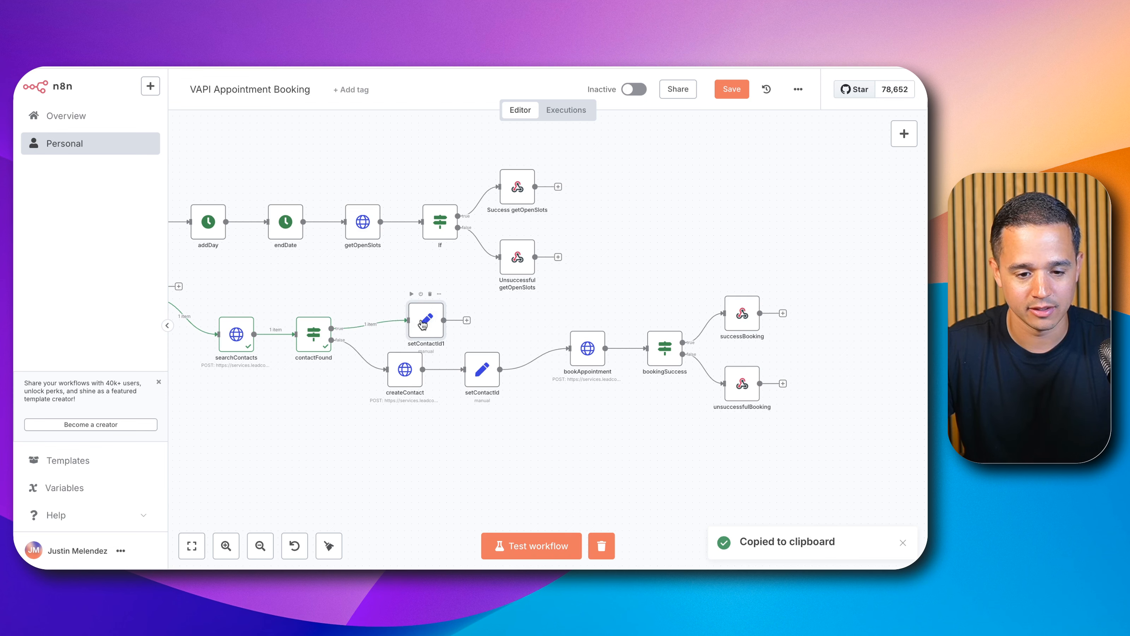
Step: Rename the duplicated Set node to setContactIdFound
double_click(423, 324)
left_click(397, 108)
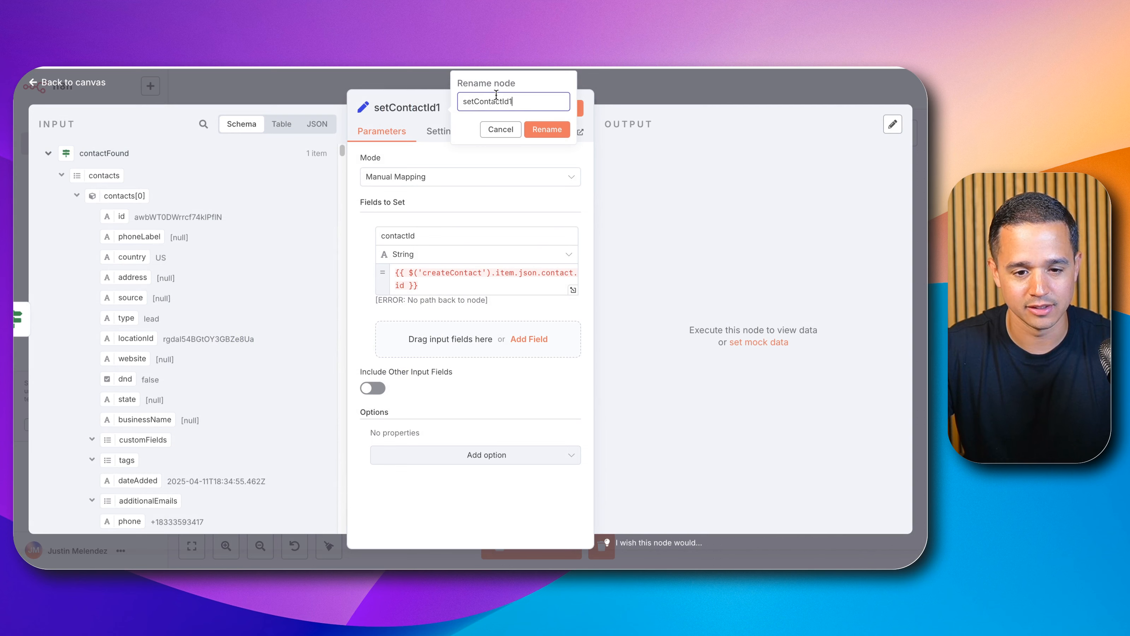
key("BackSpace")
type("Fo")
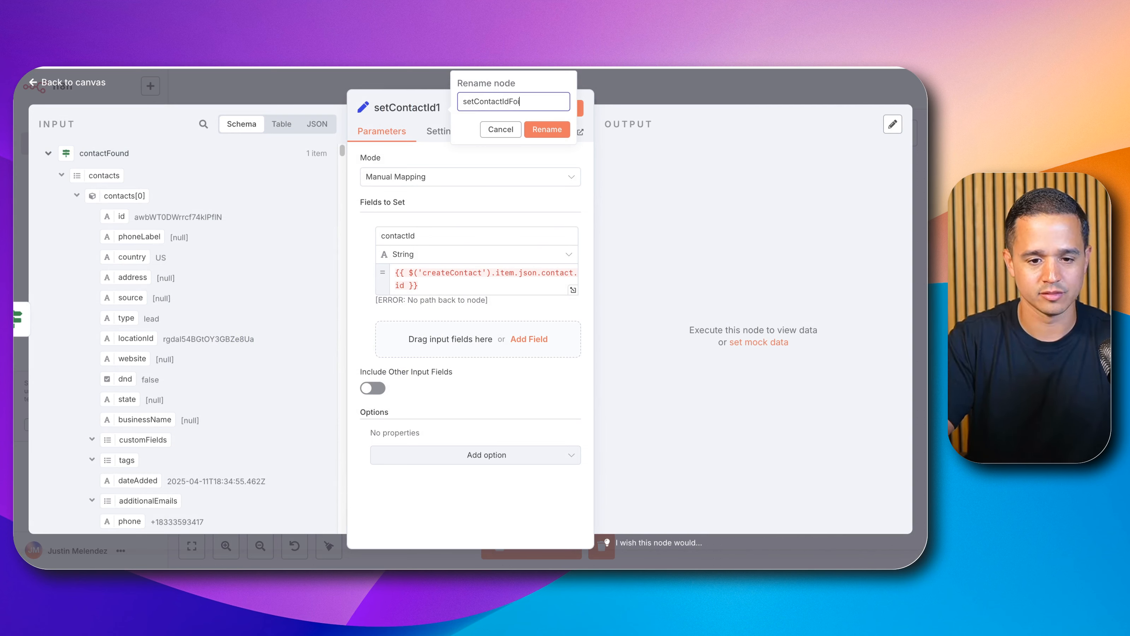
type("und")
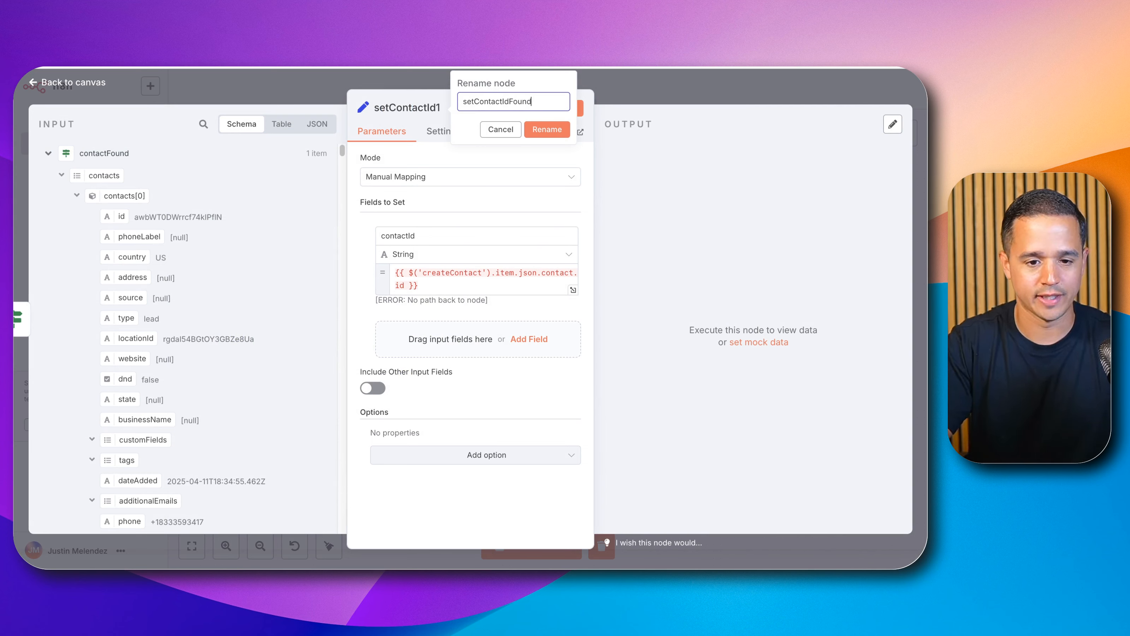
left_click(541, 130)
Step: Set setContactIdFound's contactId value to {{ $json.contacts[0].id }} from contactFound's input, and connect its output to bookAppointment
left_click(543, 282)
key("super+a")
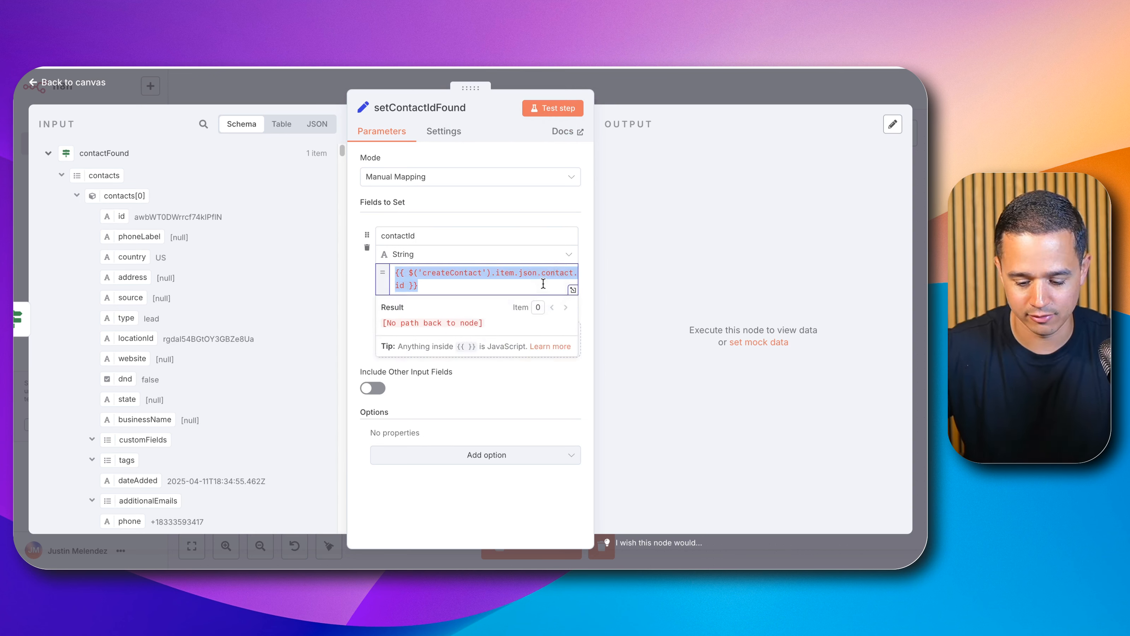
key("BackSpace")
left_click_drag(125, 217, 404, 272)
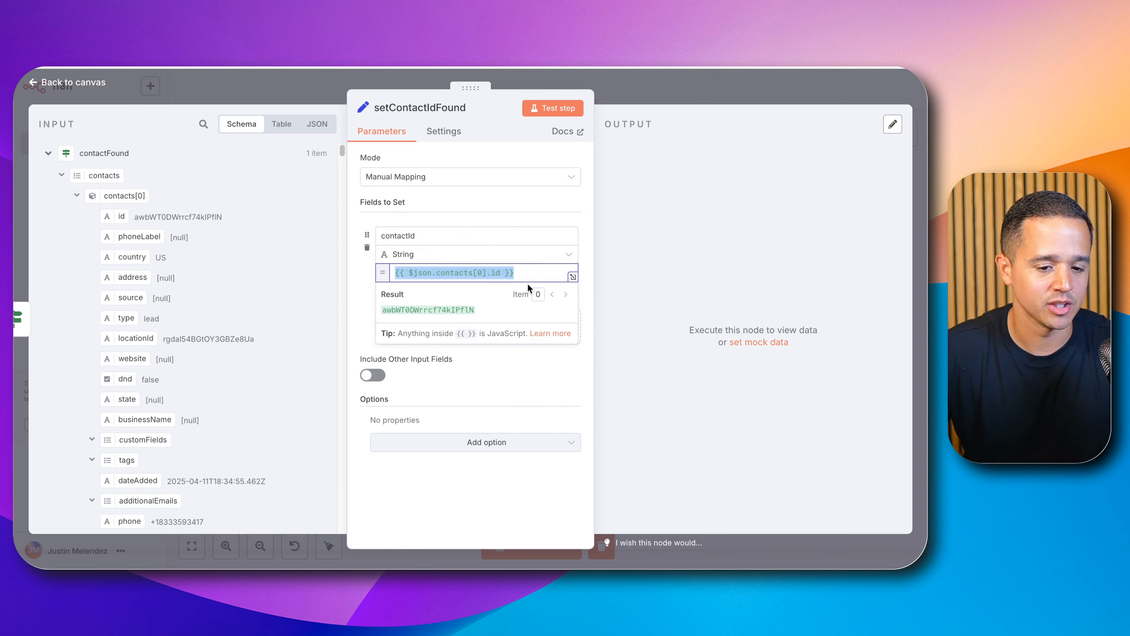
left_click(596, 97)
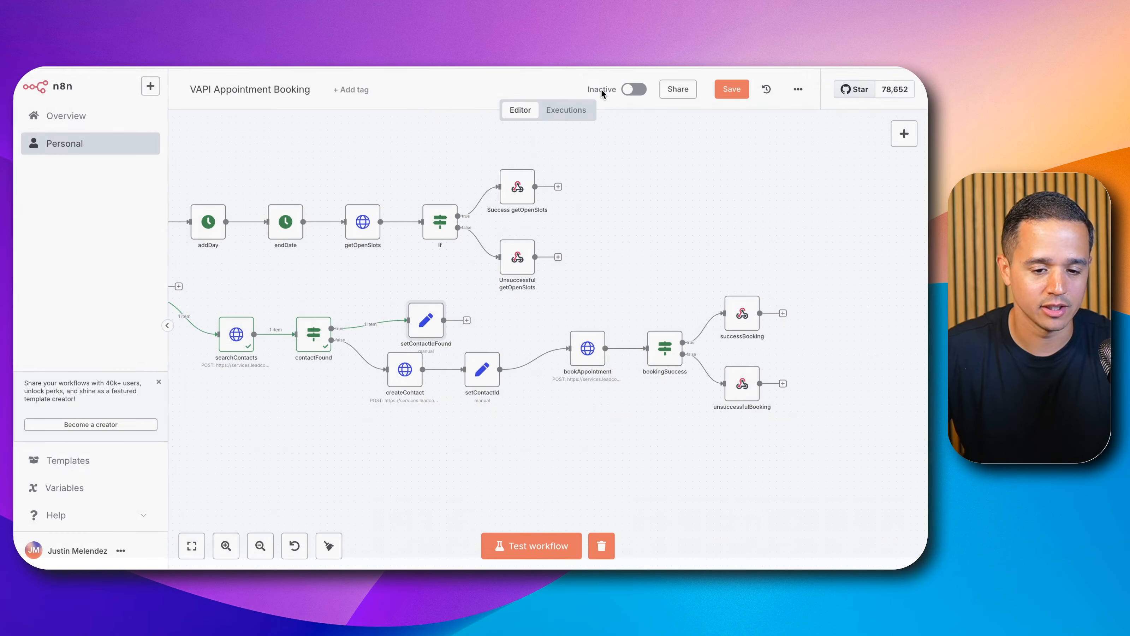
left_click_drag(426, 322, 594, 357)
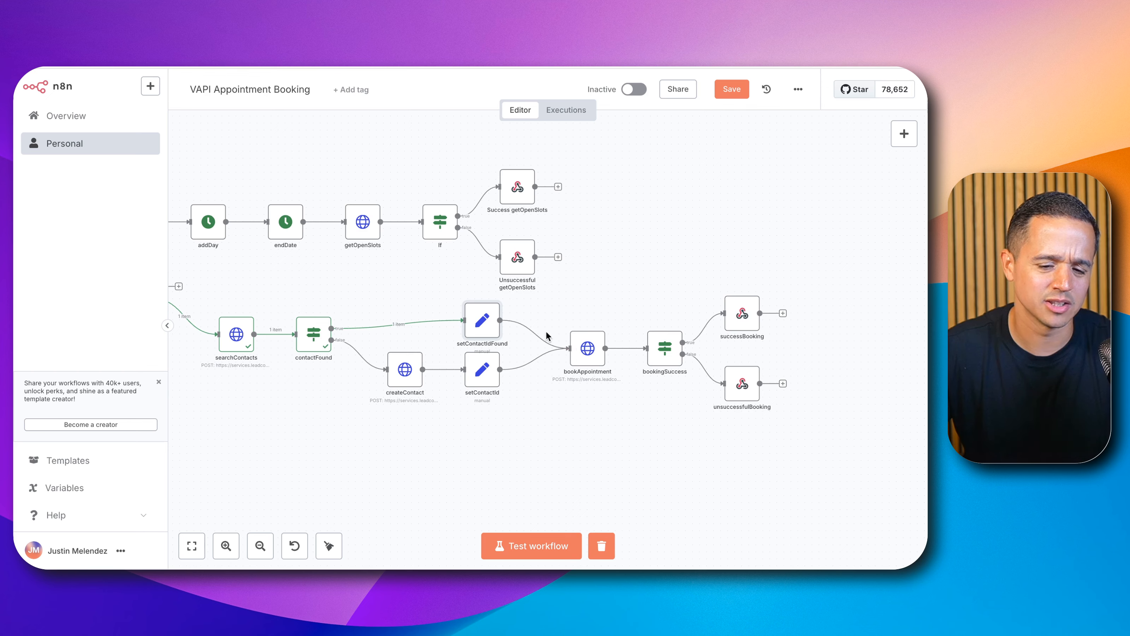
Step: Examine the contactId expression in bookAppointment's body parameters
double_click(586, 350)
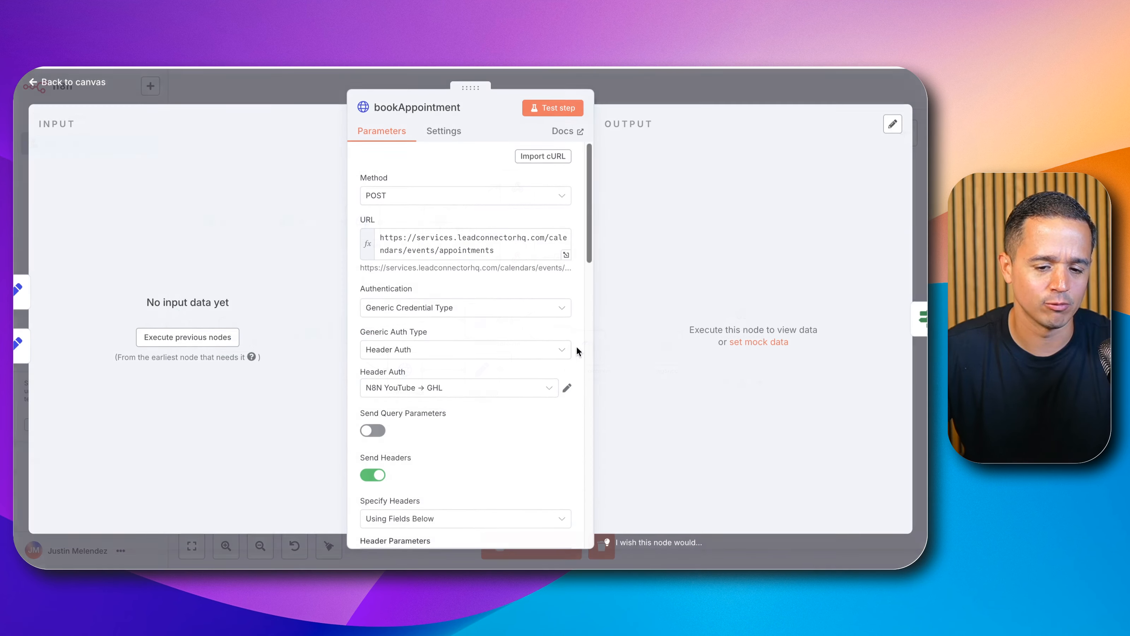
scroll(505, 321, "down", 8)
scroll(502, 332, "down", 5)
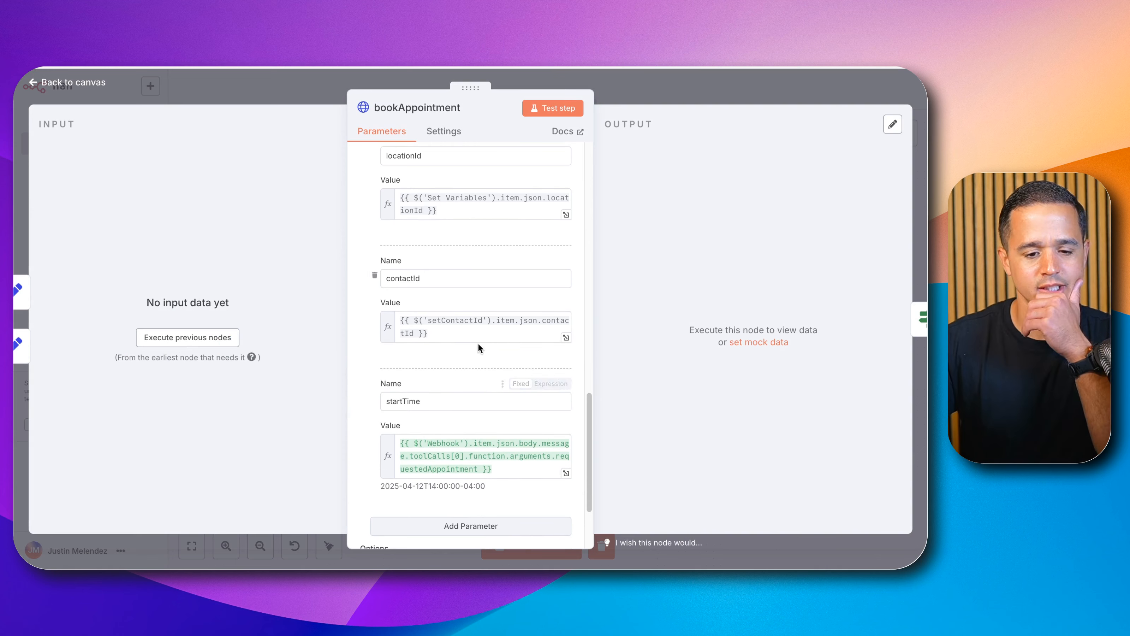
left_click(454, 324)
triple_click(454, 324)
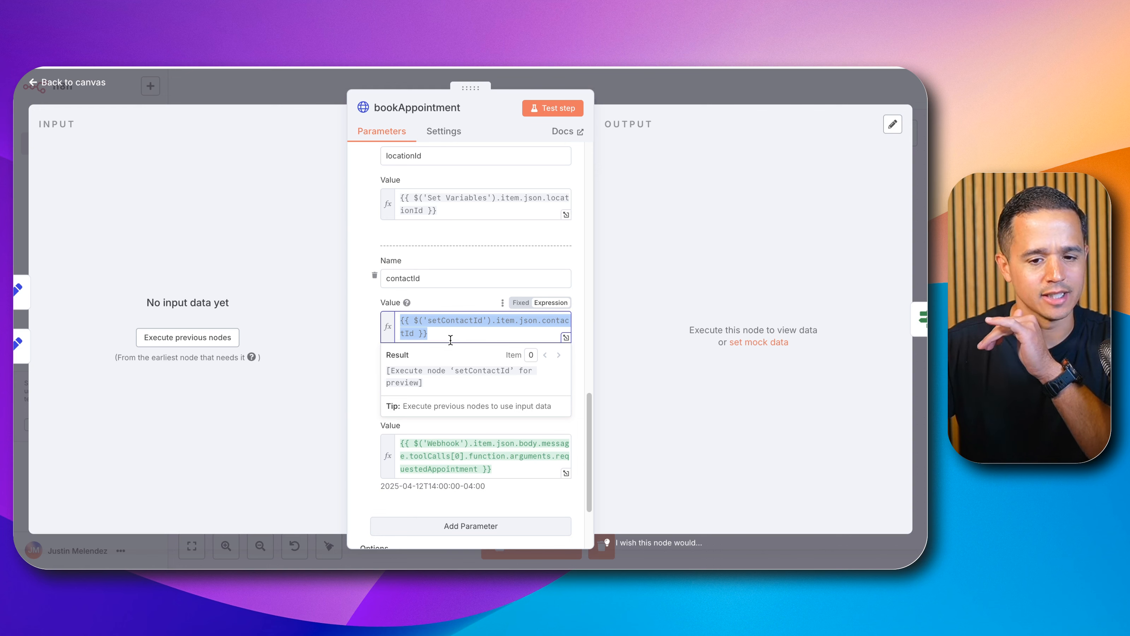
double_click(450, 317)
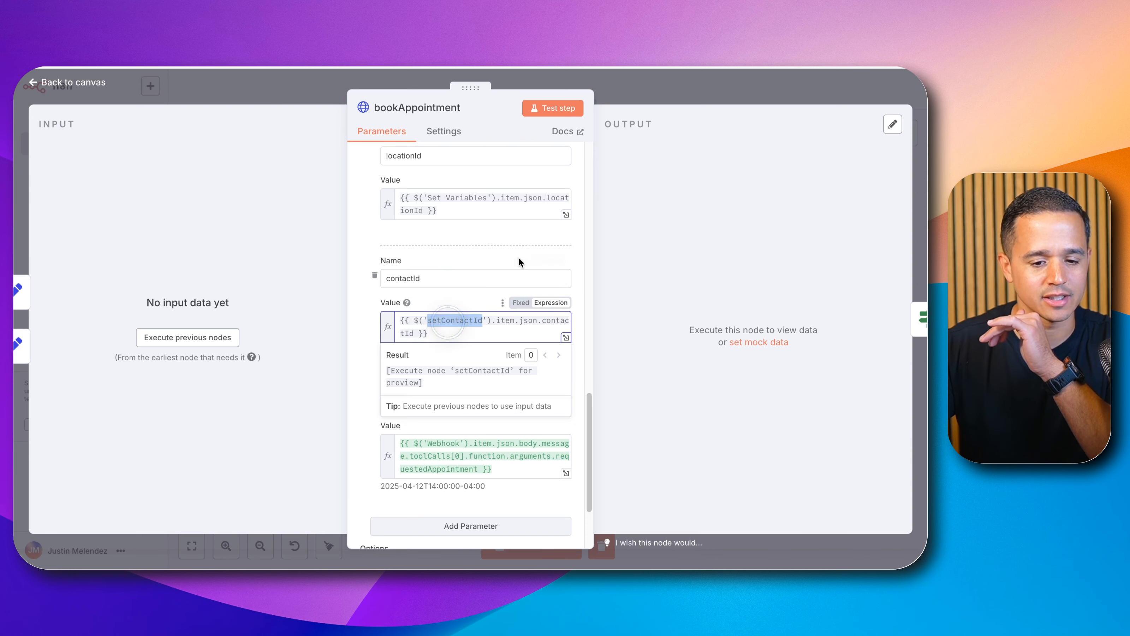
left_click(659, 100)
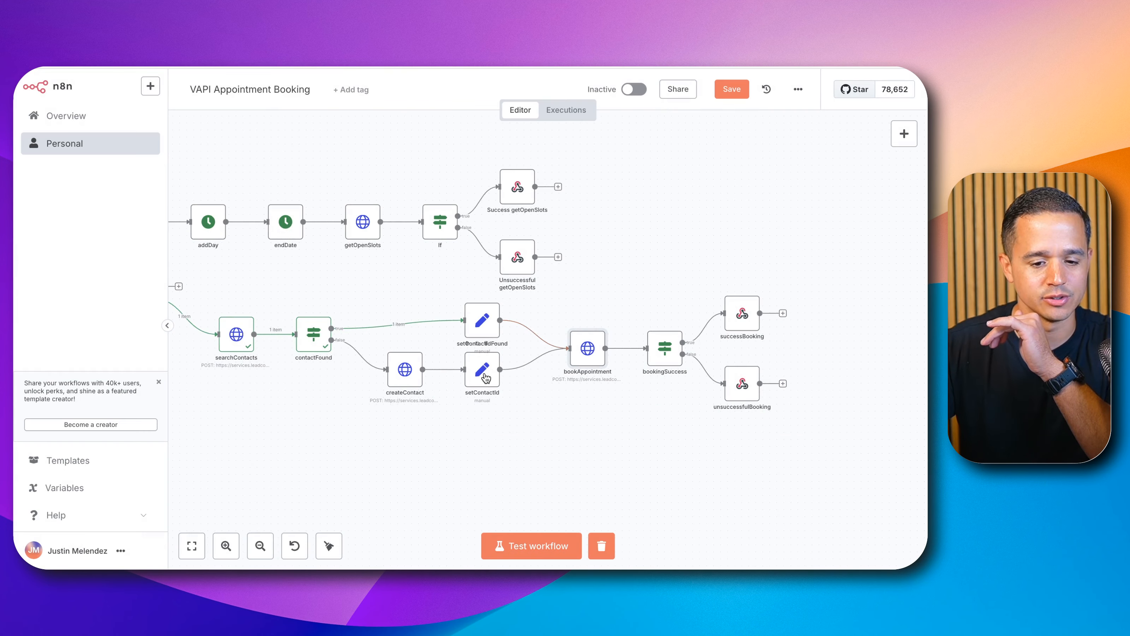
Step: Reposition setContactIdFound and setContactId so both sit before bookAppointment
double_click(486, 377)
left_click(660, 87)
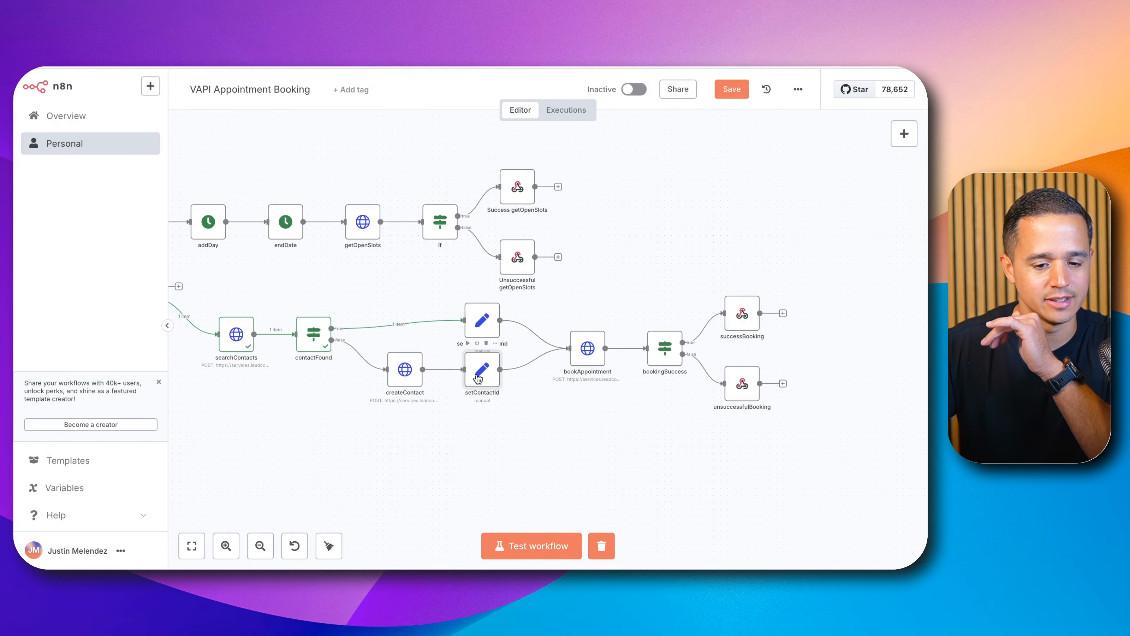
left_click_drag(480, 327, 479, 351)
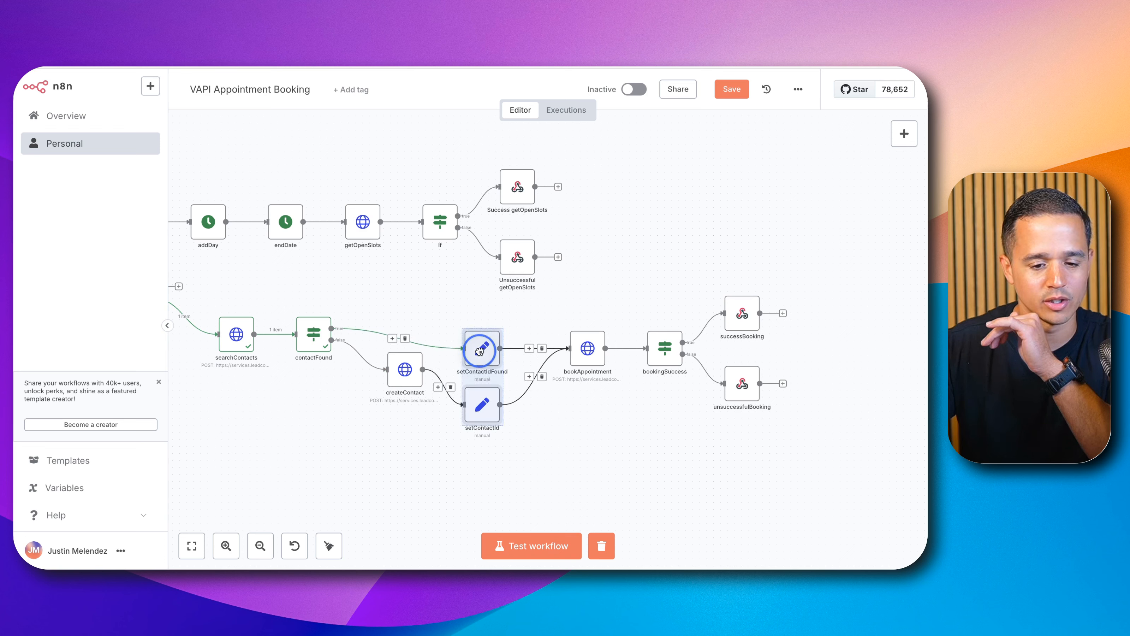
Step: Change bookAppointment's contactId body value to the expression {{ $json.contactId }} and return to the canvas
double_click(575, 349)
scroll(489, 377, "down", 15)
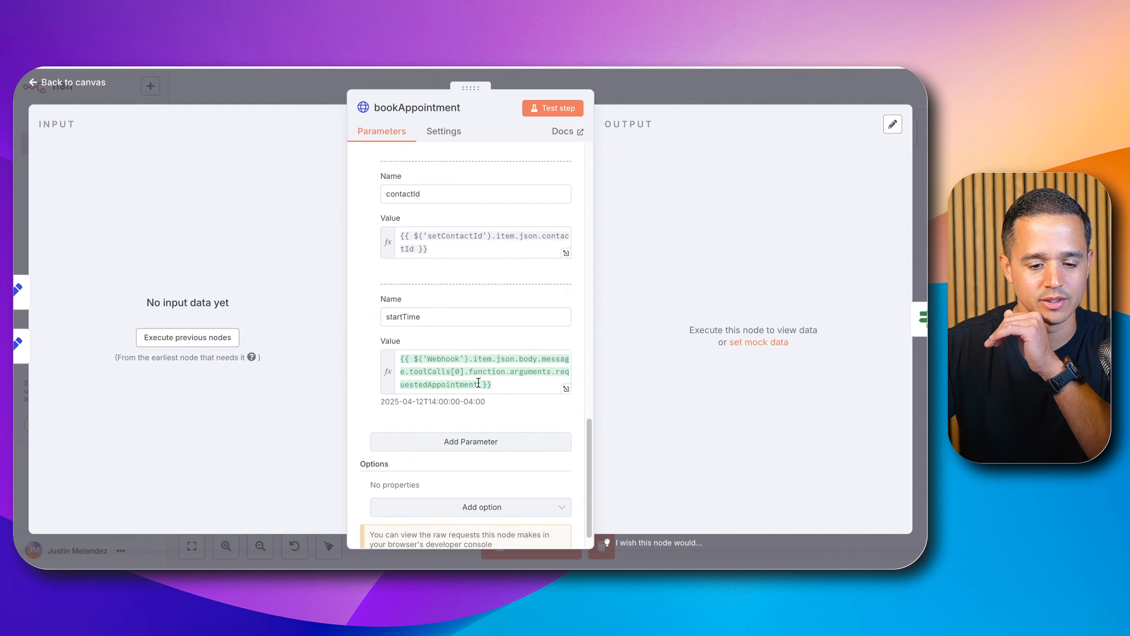
left_click_drag(501, 374, 378, 342)
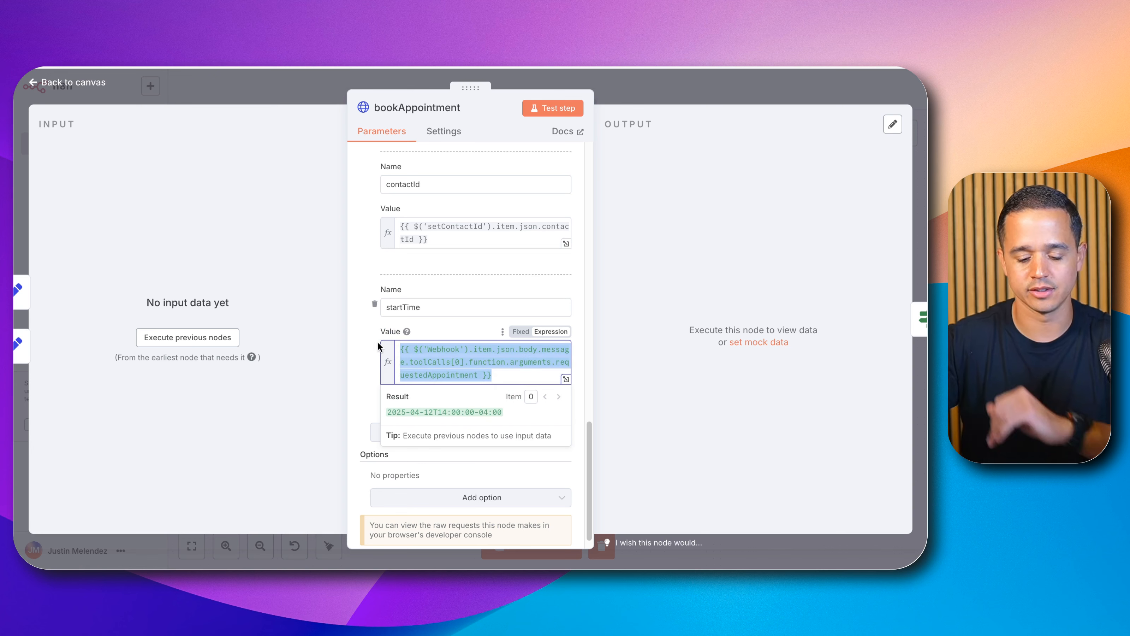
left_click(479, 232)
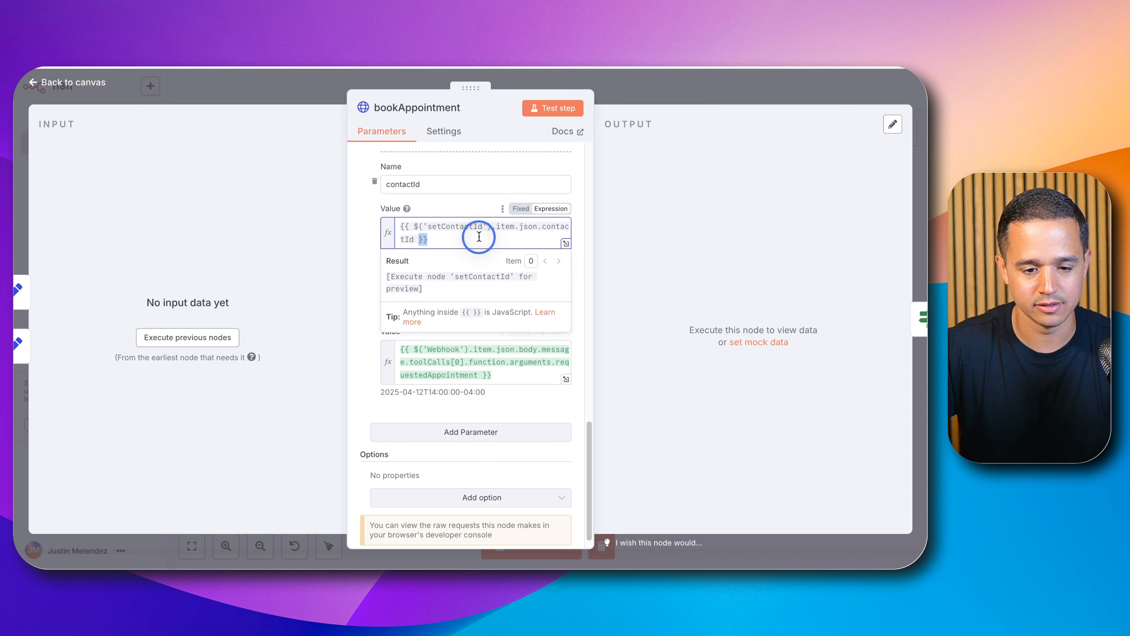
key("super+a")
key("BackSpace")
type("{{ ")
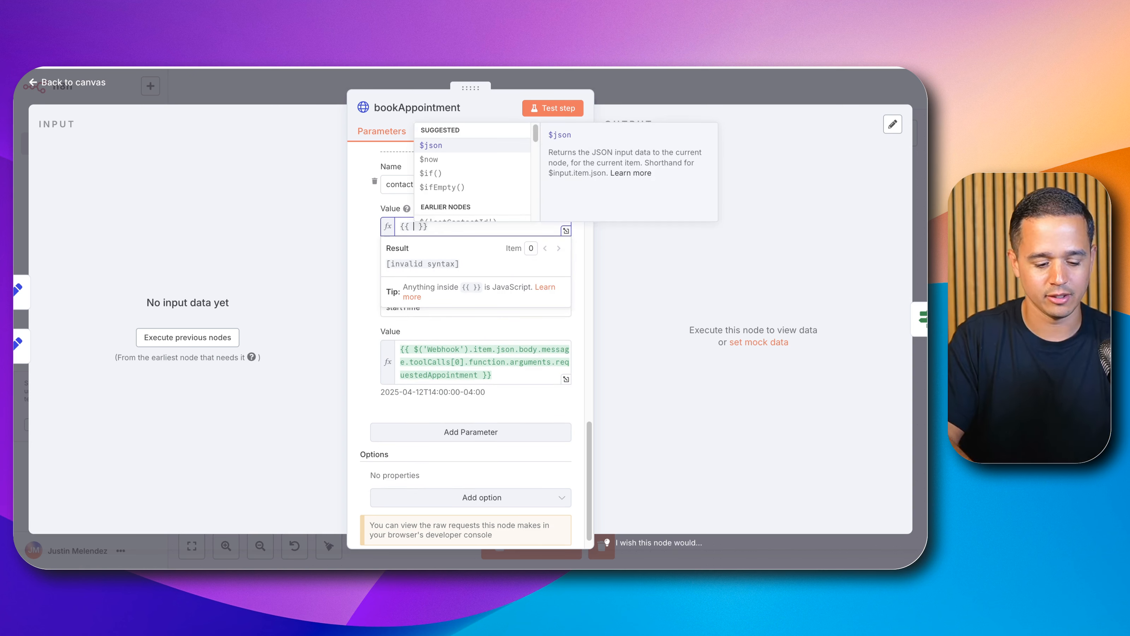
type("$jso")
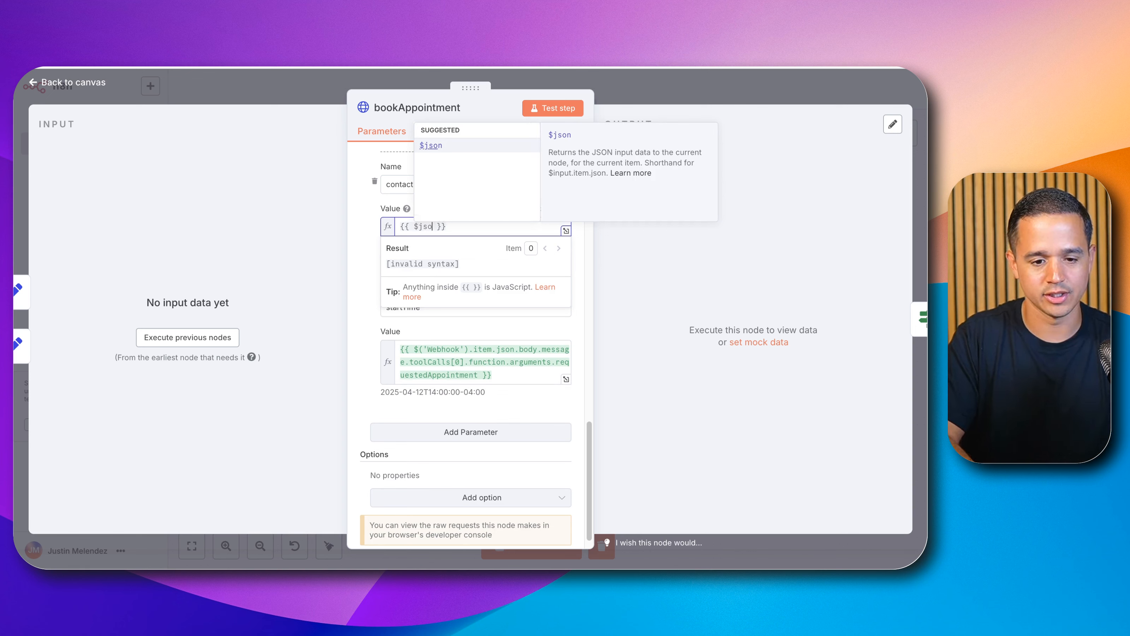
type("n.contactId")
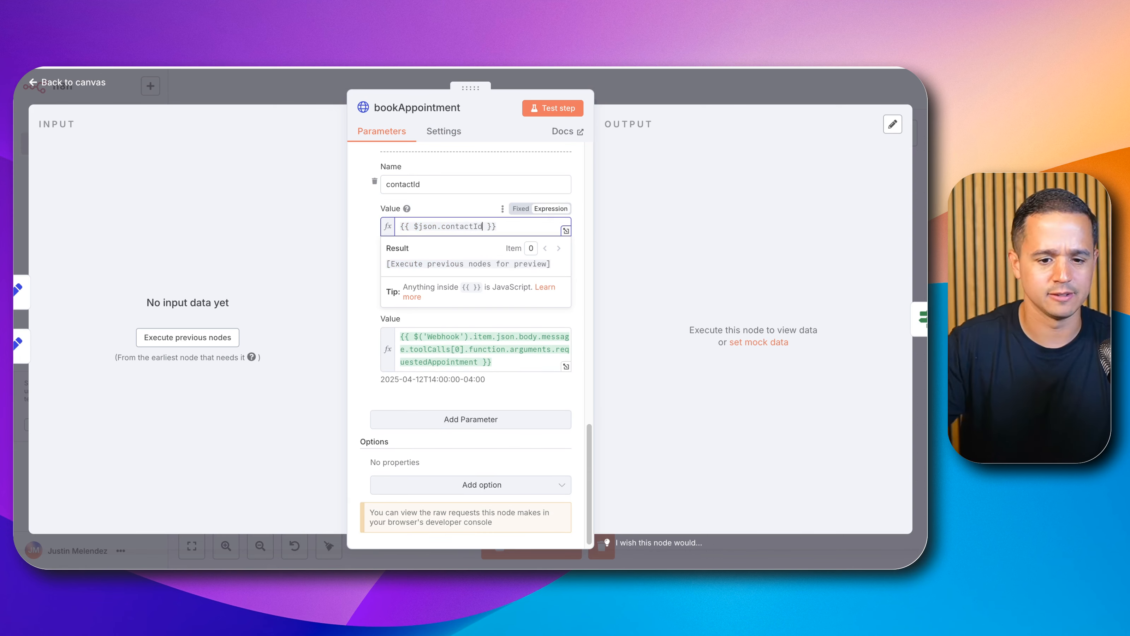
left_click(612, 98)
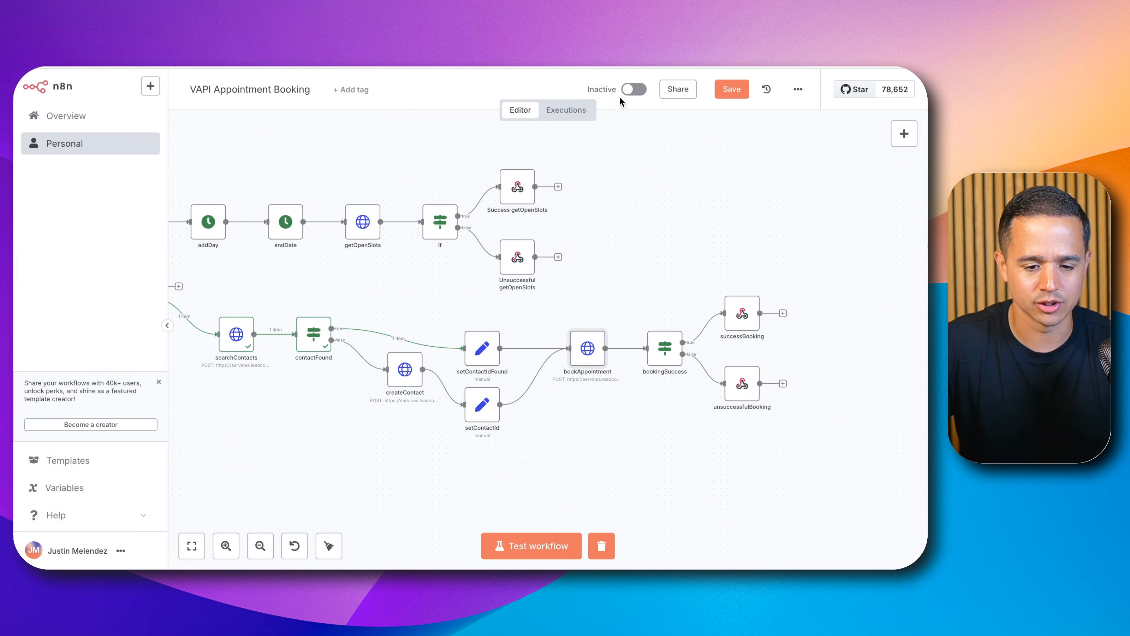
Step: Execute up to setContactIdFound and review the contactId values in bookAppointment and setContactIdFound
left_click(467, 321)
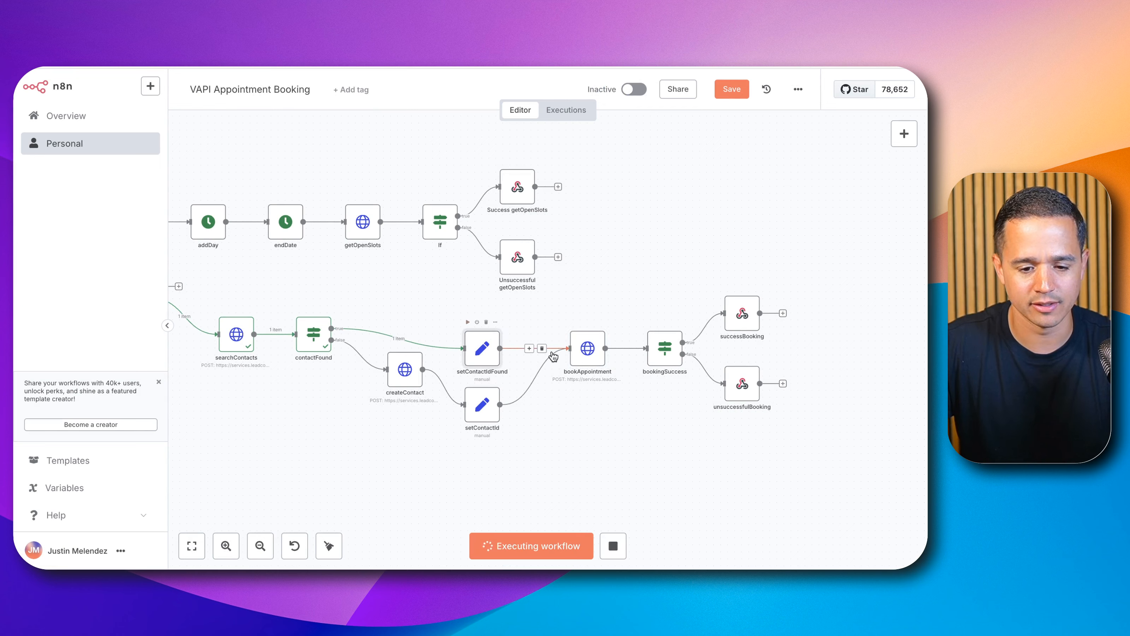
double_click(594, 354)
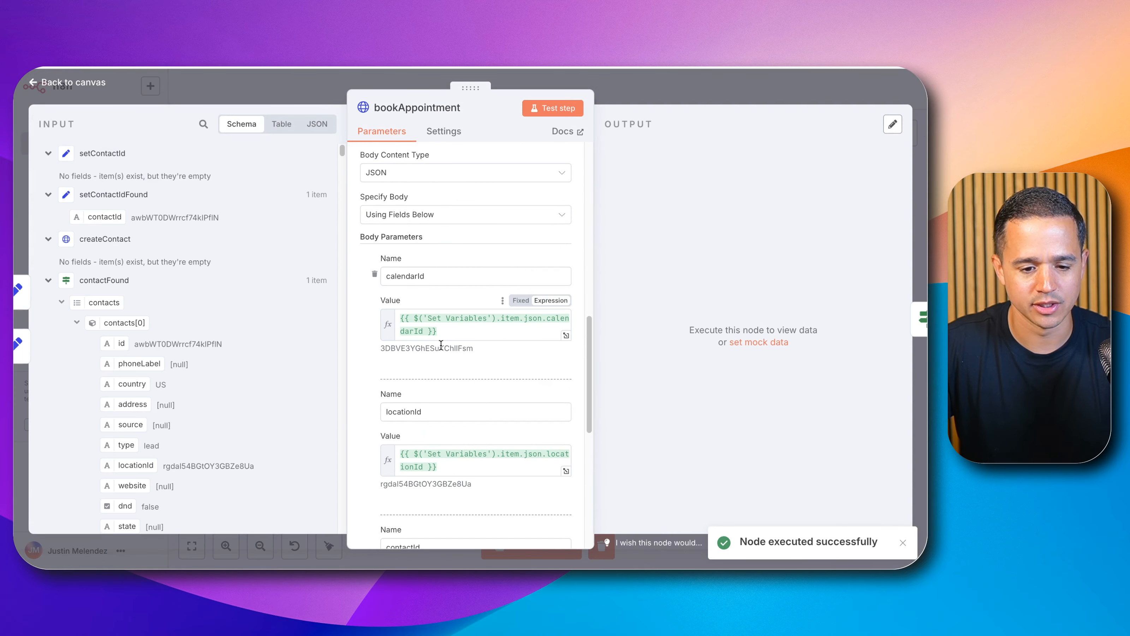
scroll(419, 361, "down", 5)
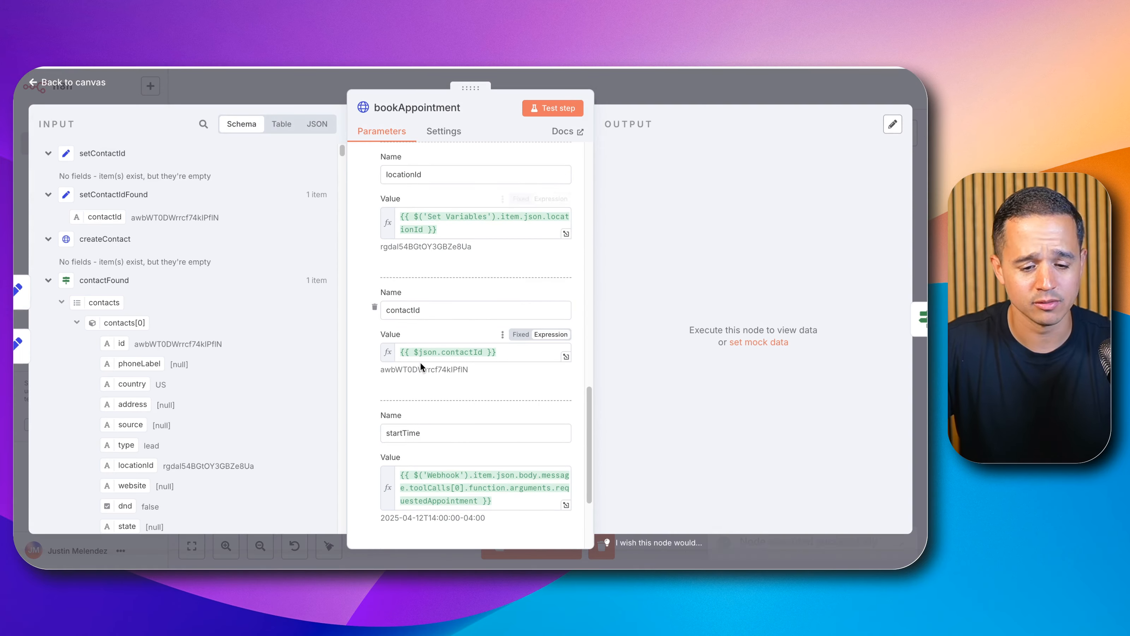
left_click(641, 99)
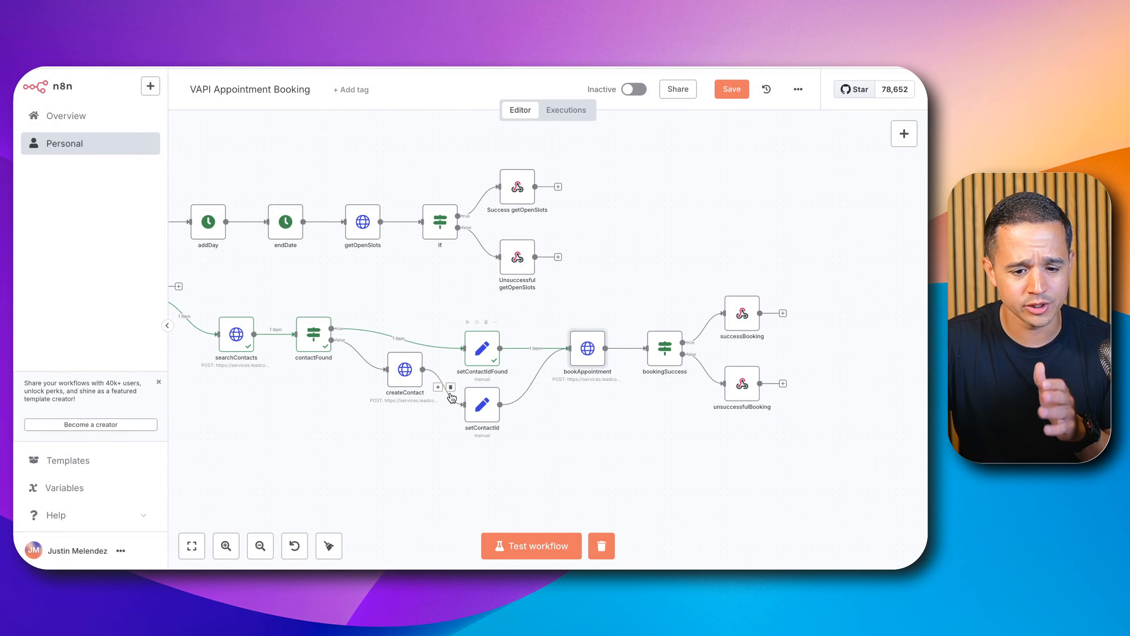
double_click(485, 354)
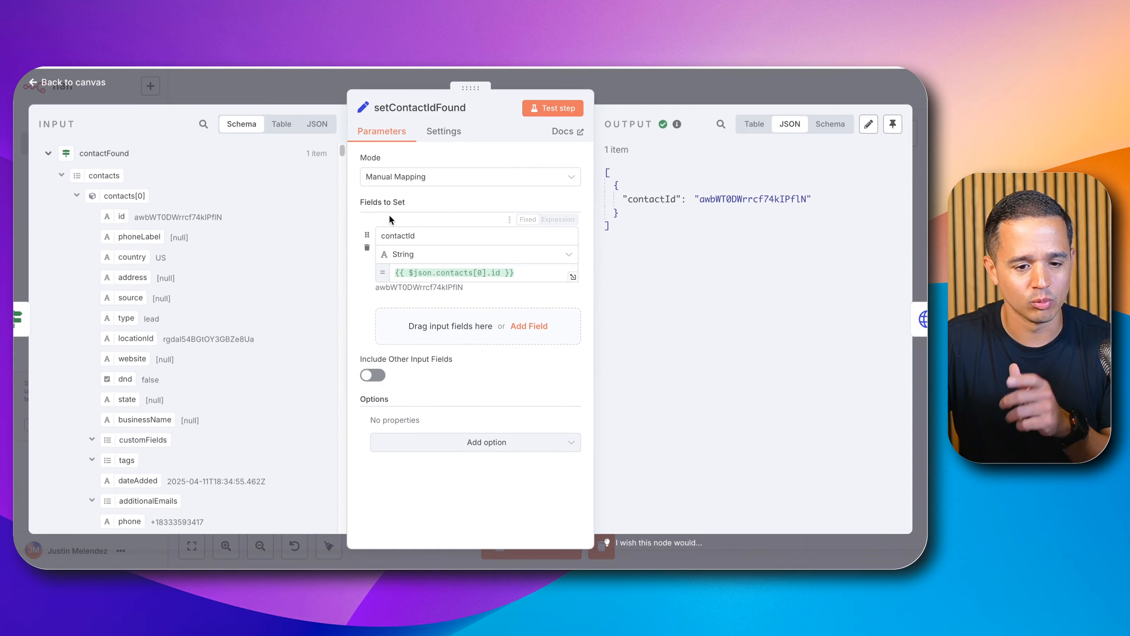
double_click(402, 236)
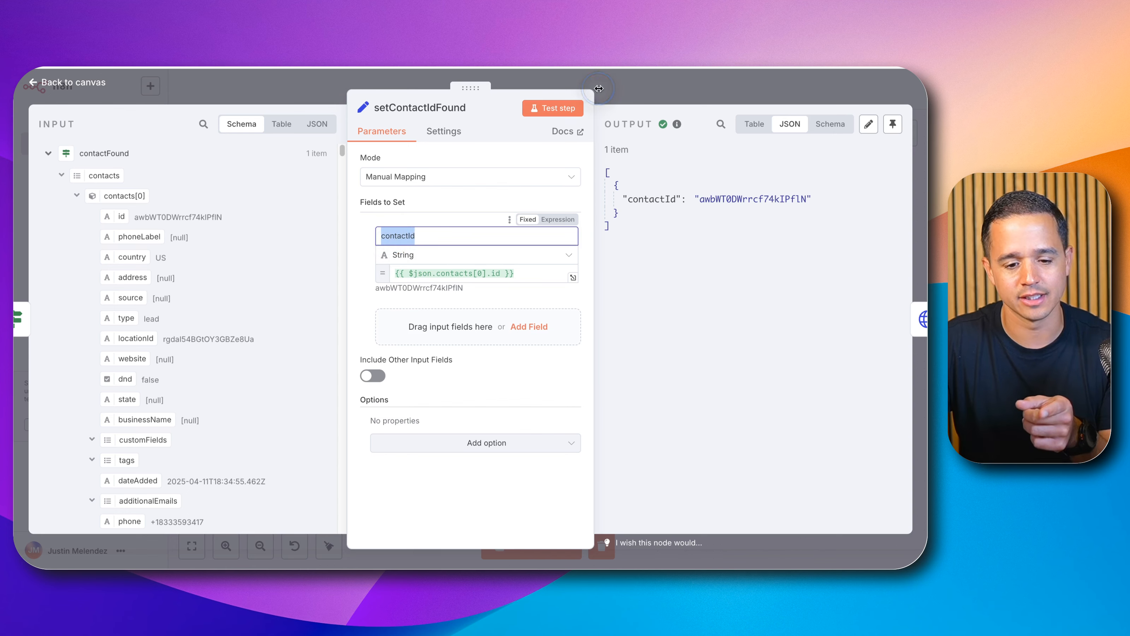
left_click(651, 75)
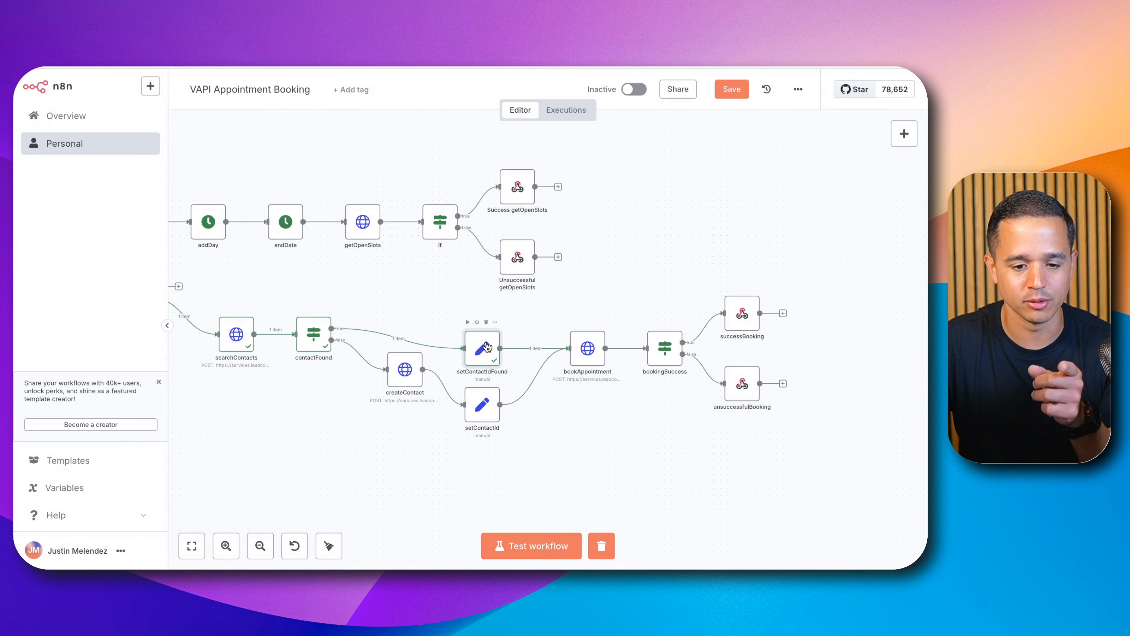
left_click(482, 407)
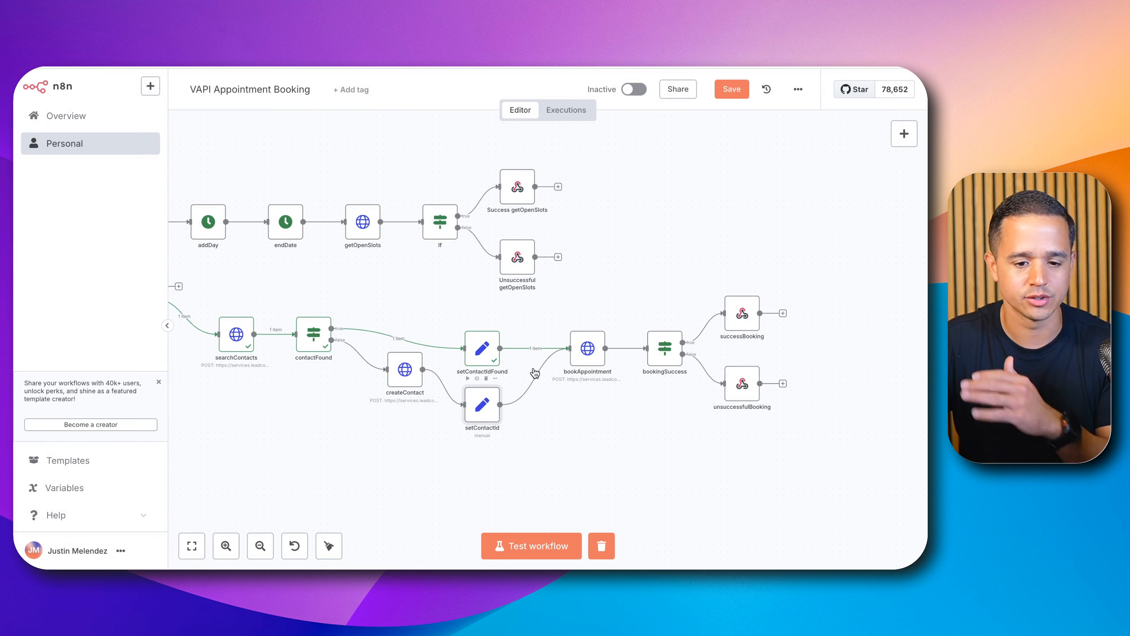
mouse_move(537, 359)
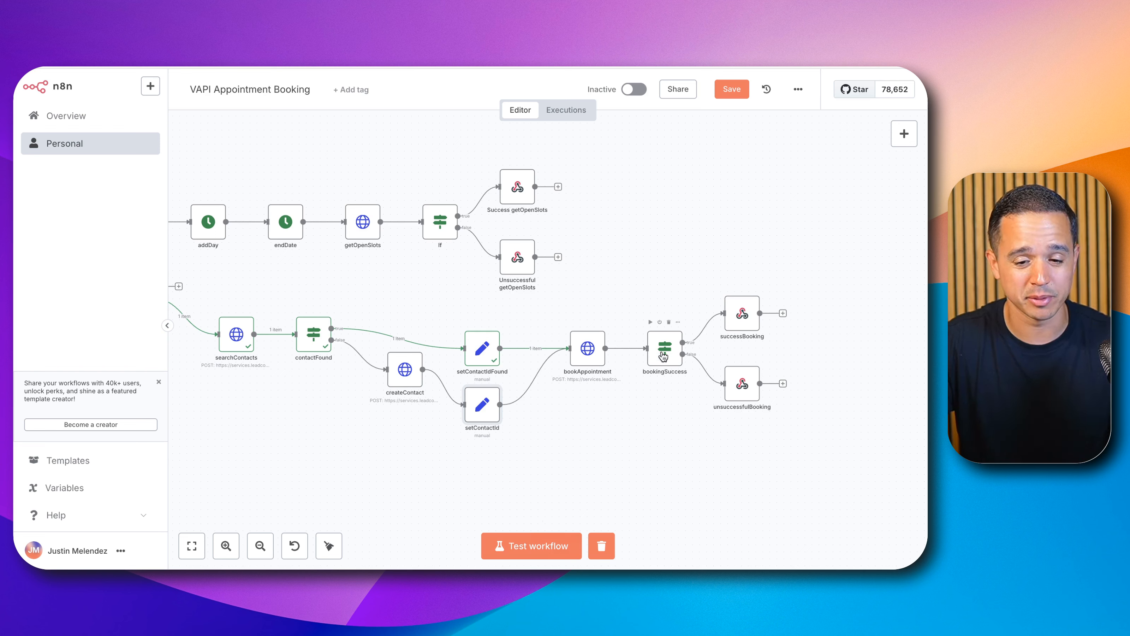
Step: Run the test workflow and inspect bookAppointment's HTTP request error details
left_click(565, 544)
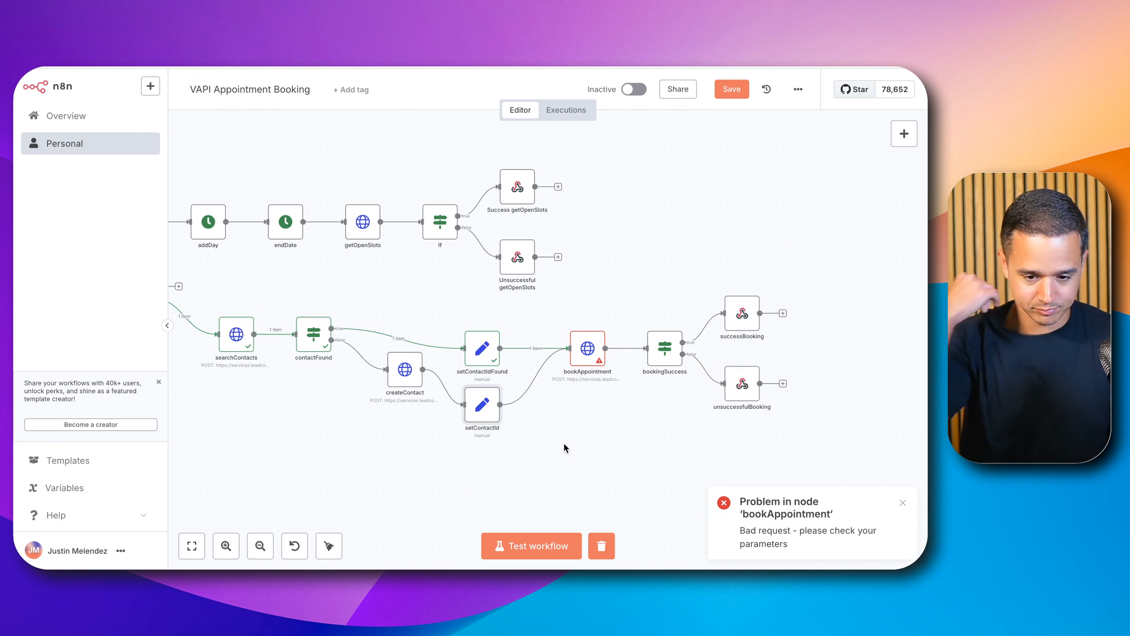
left_click(586, 346)
double_click(586, 347)
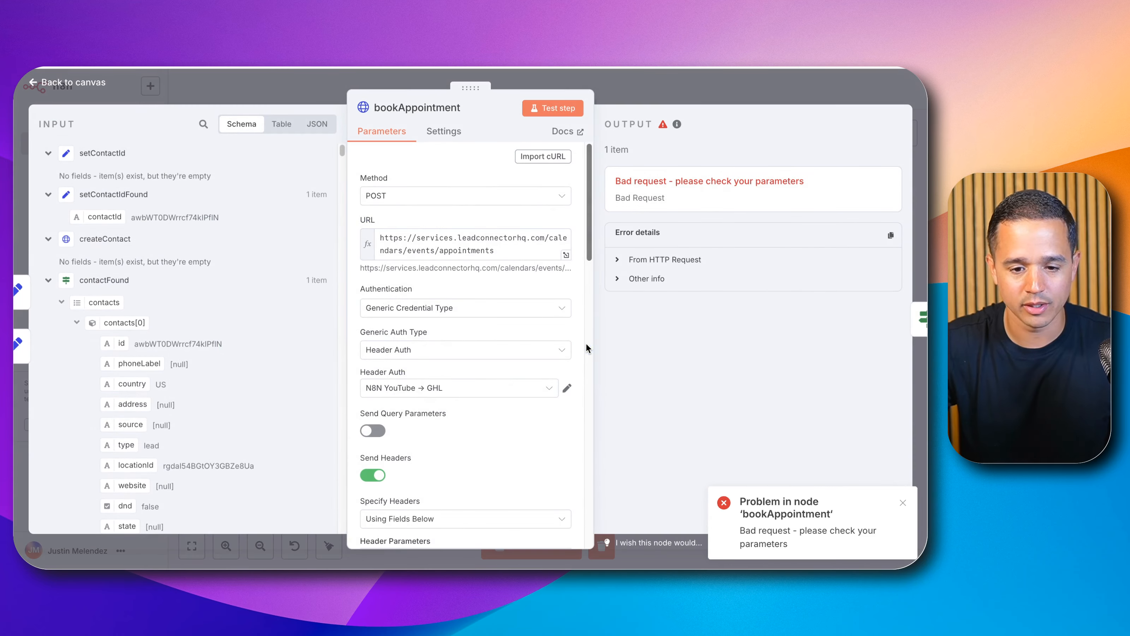
scroll(530, 335, "down", 10)
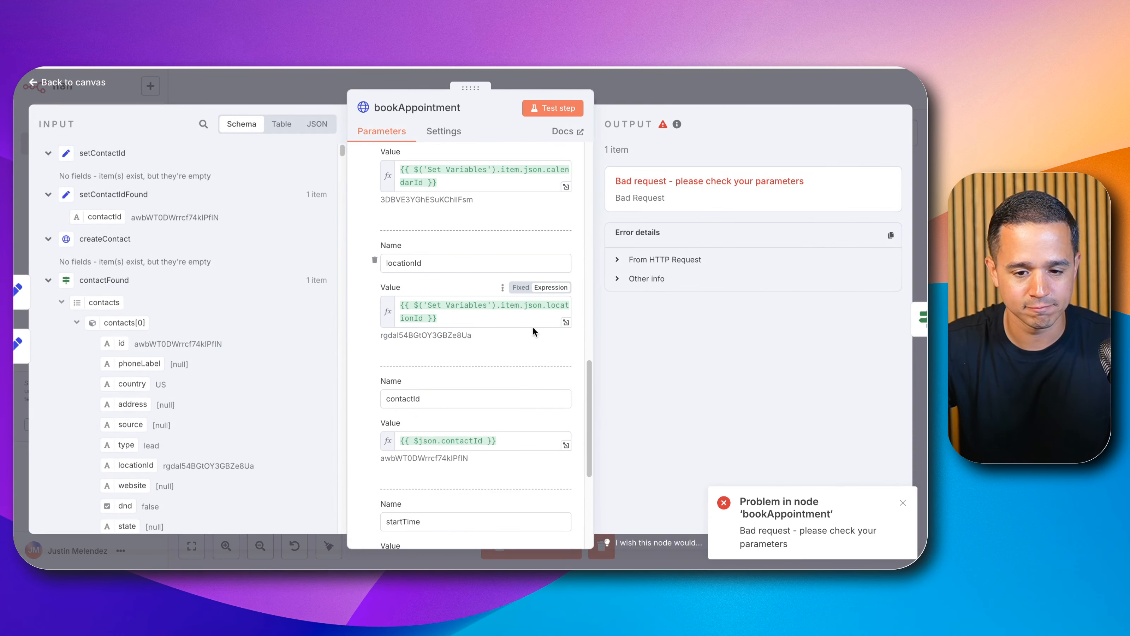
left_click(664, 259)
scroll(687, 304, "down", 1)
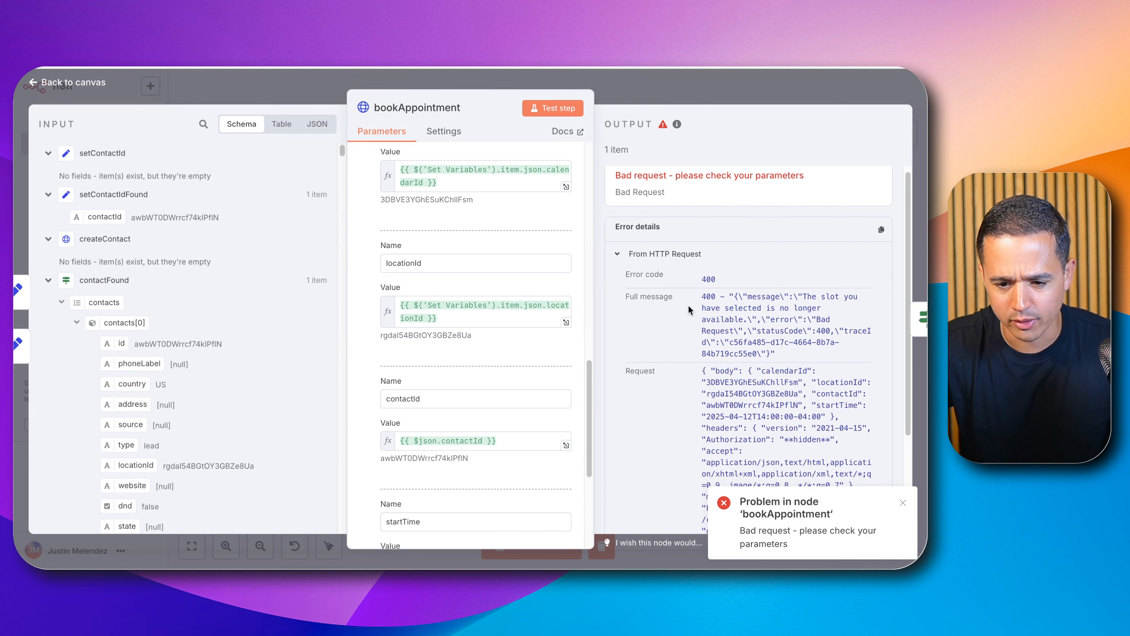
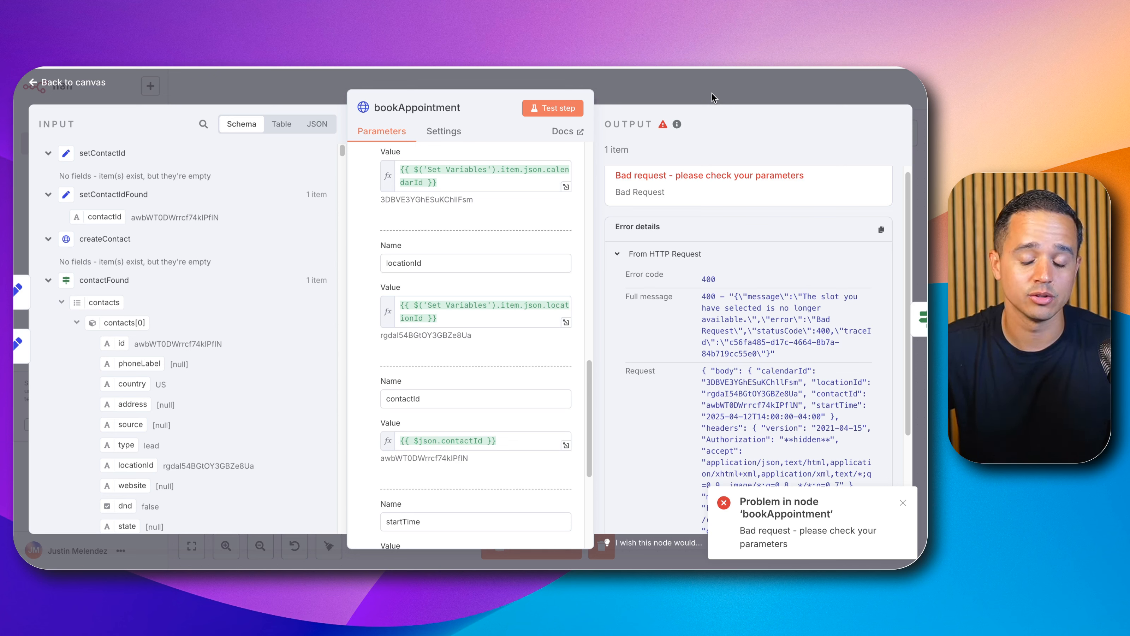
Step: Set the bookAppointment node's On Error setting to Continue and close the node
left_click(447, 134)
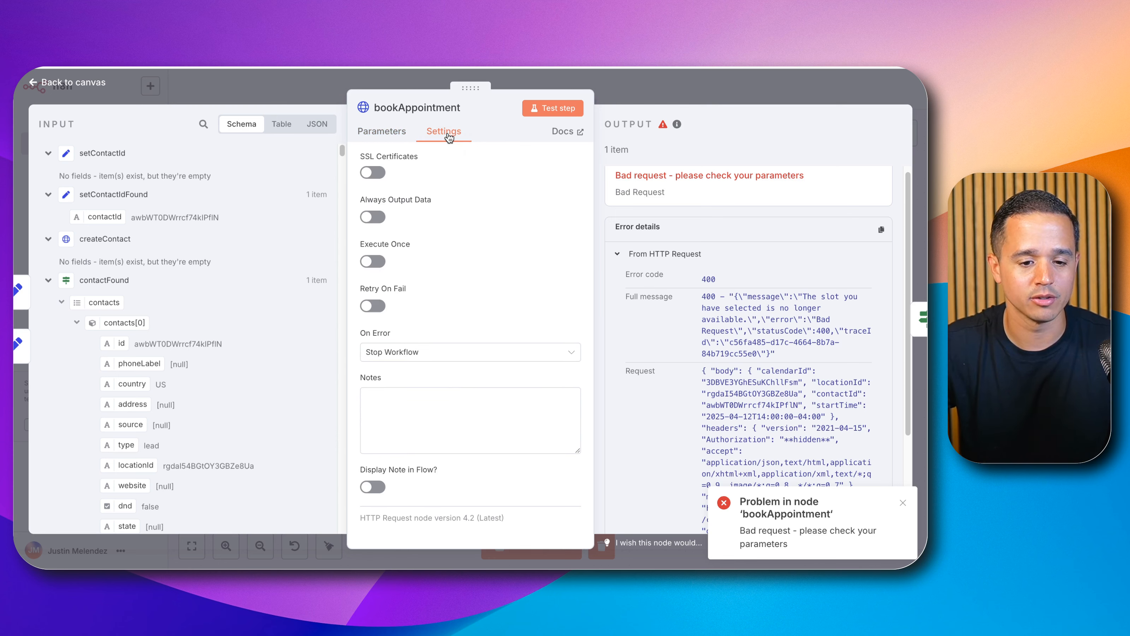
left_click(406, 348)
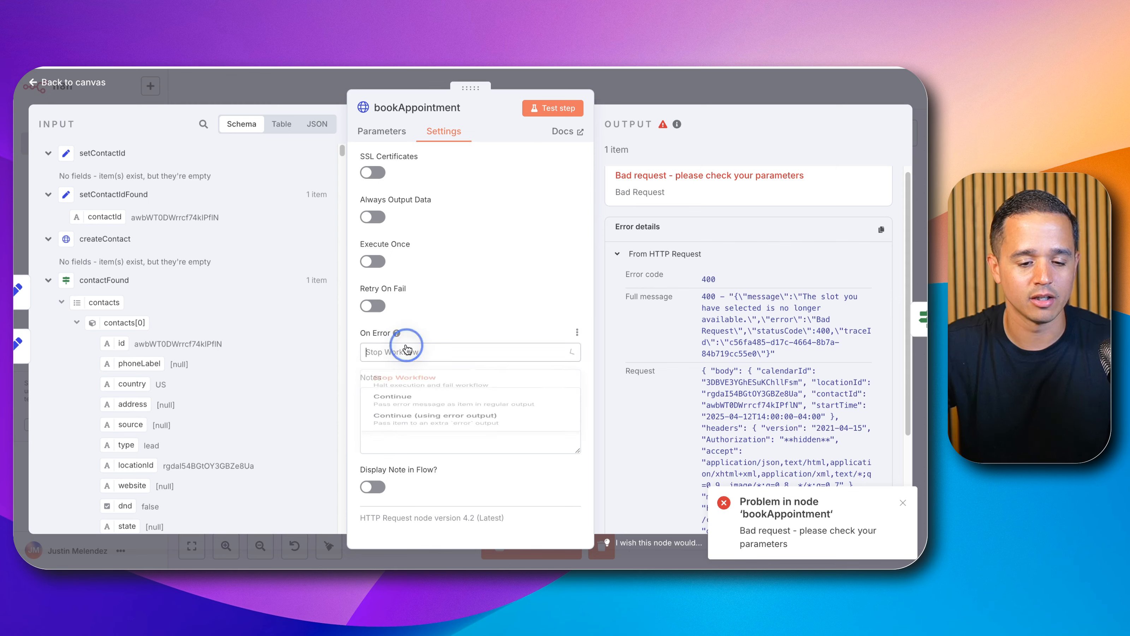
left_click(428, 410)
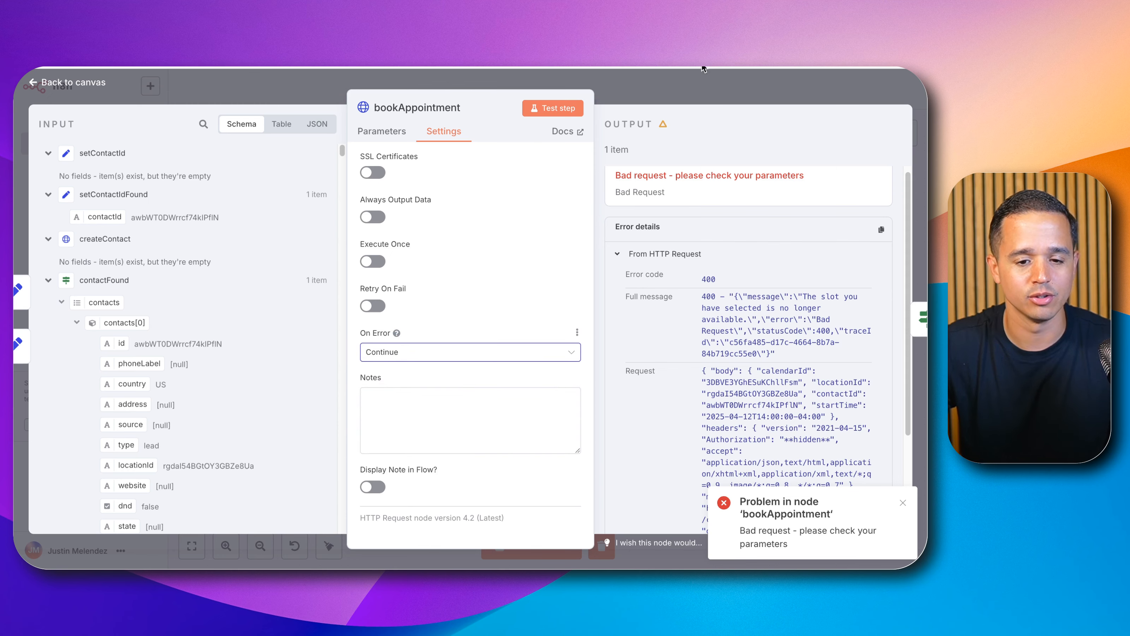
left_click(694, 91)
Step: Run the workflow test and open the bookAppointment node to inspect its output
left_click(554, 541)
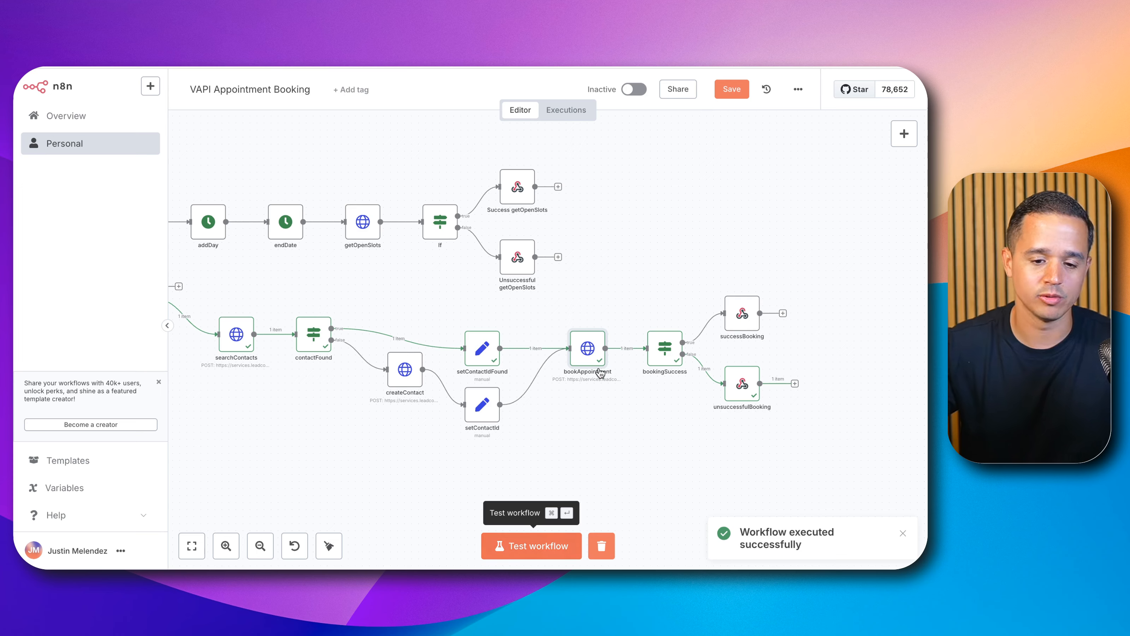
double_click(587, 347)
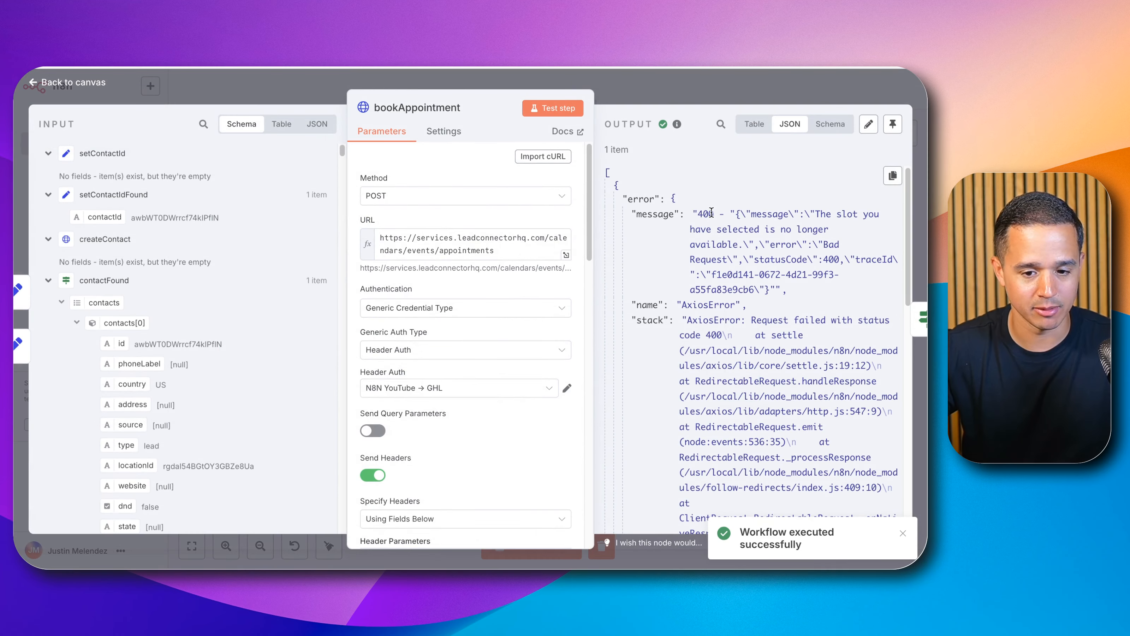
left_click(651, 98)
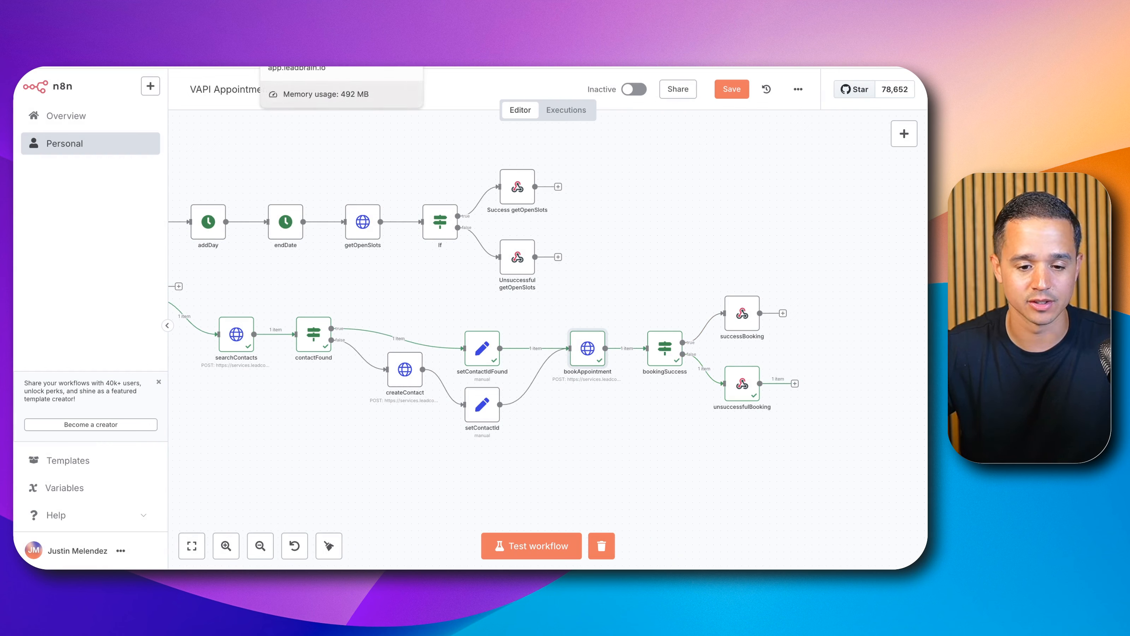
Step: Switch to the Leadbrain calendar's appointment list and delete the existing upcoming appointment
left_click(303, 38)
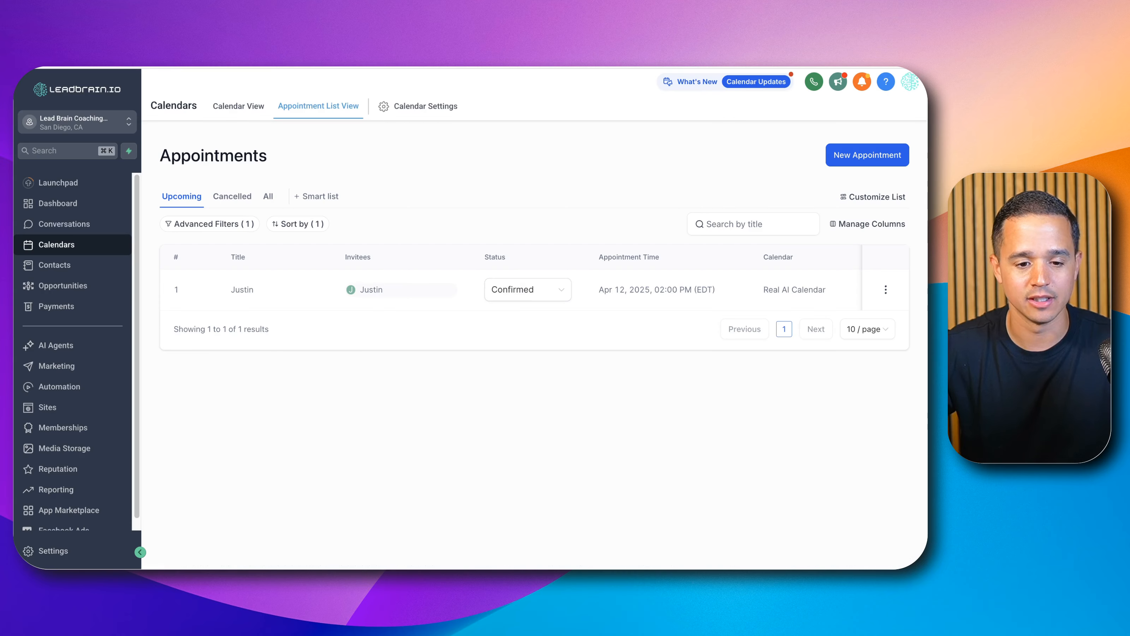
left_click(885, 290)
left_click(874, 264)
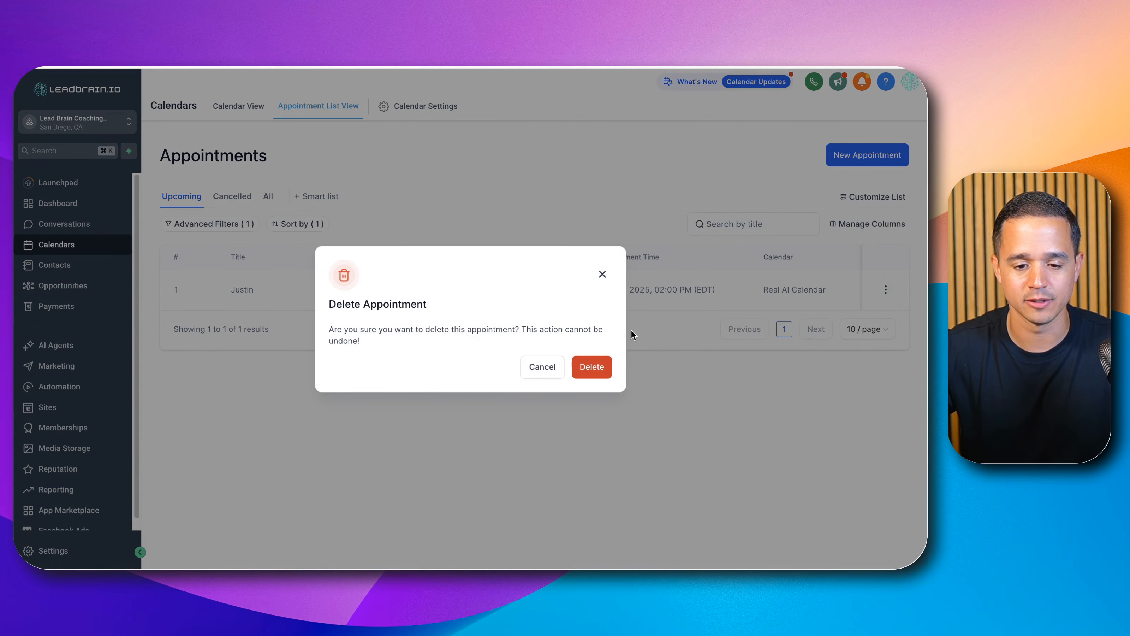
left_click(603, 365)
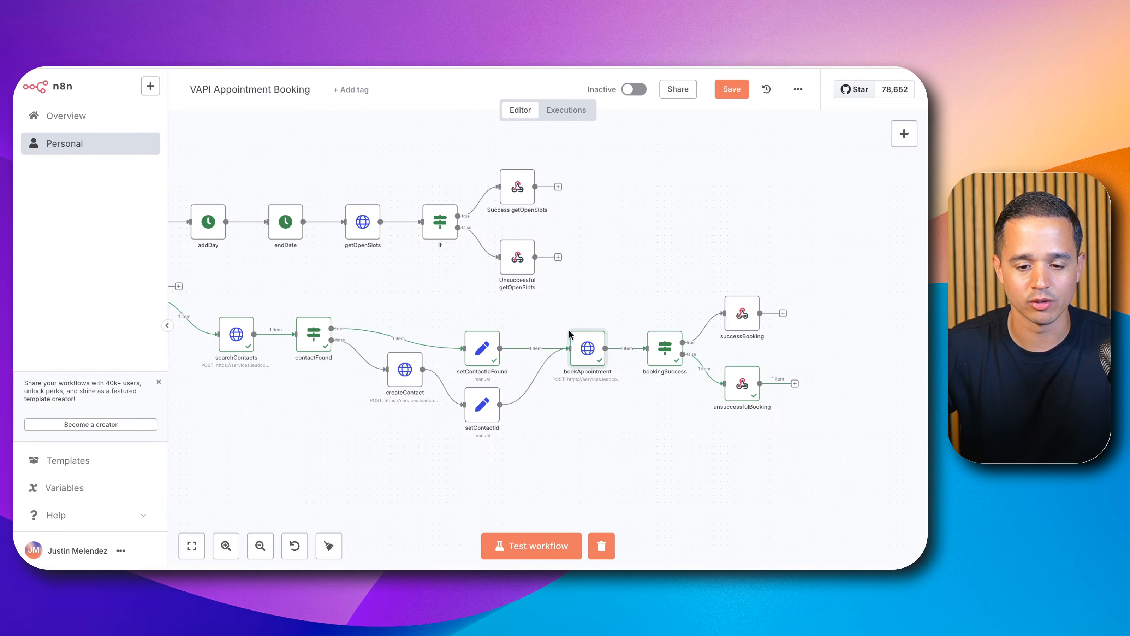
Step: Re-run the workflow test and check the Upcoming appointments list in the calendar
left_click(522, 543)
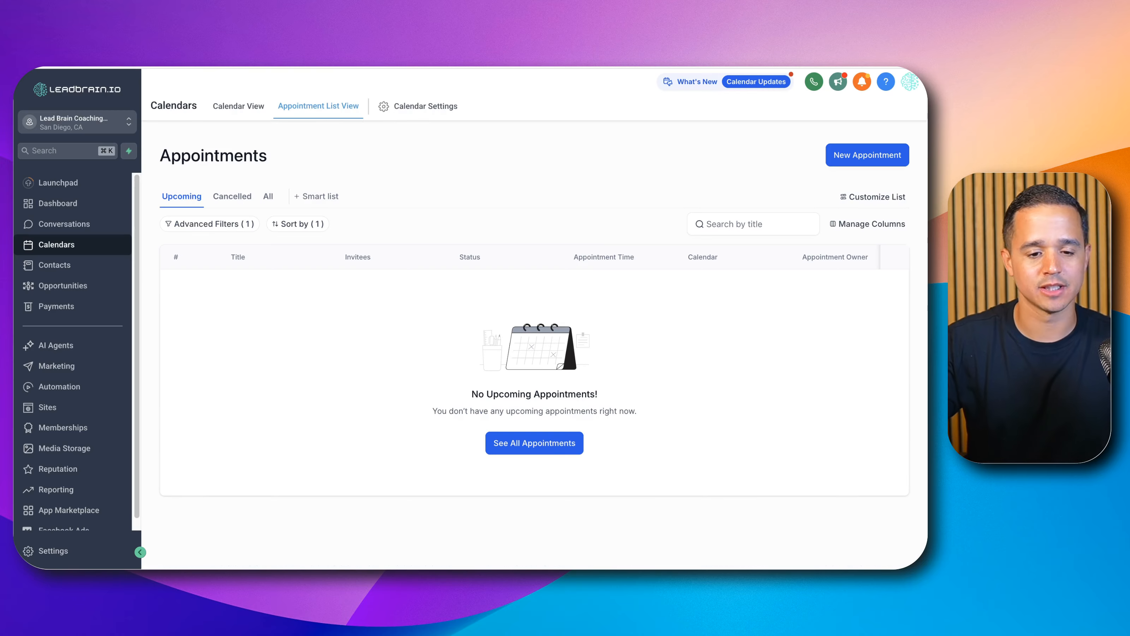
left_click(181, 196)
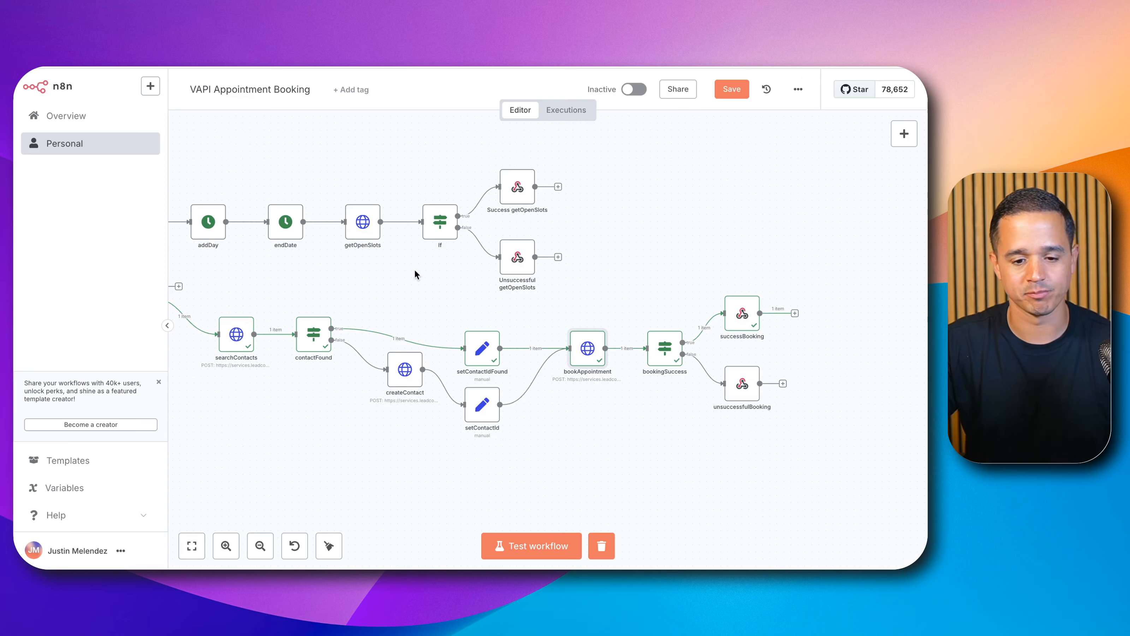
Step: Set the Set Variables node's contactId value to the placeholder text ksisicsmckjmckdnc
scroll(445, 276, "down", 3)
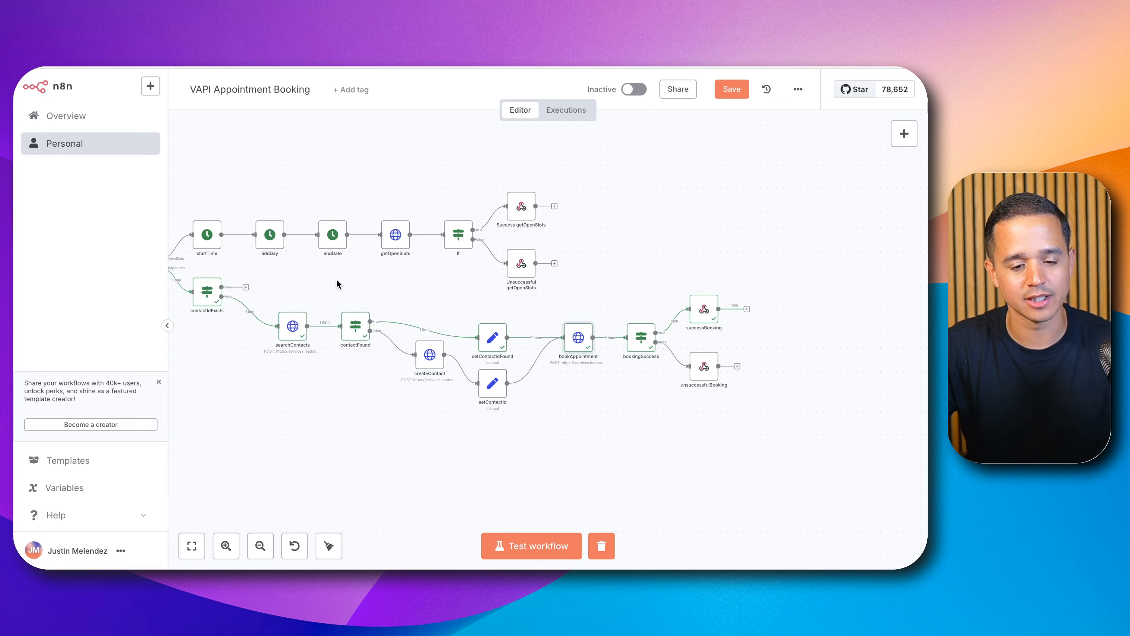
left_click_drag(308, 277, 534, 262)
double_click(305, 248)
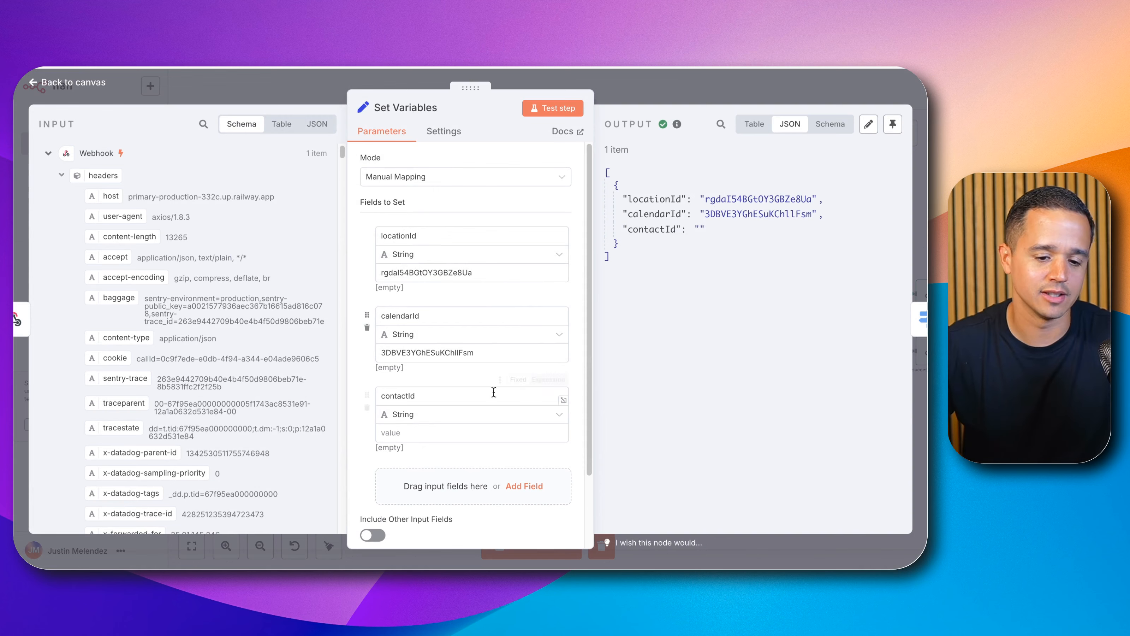
left_click(476, 427)
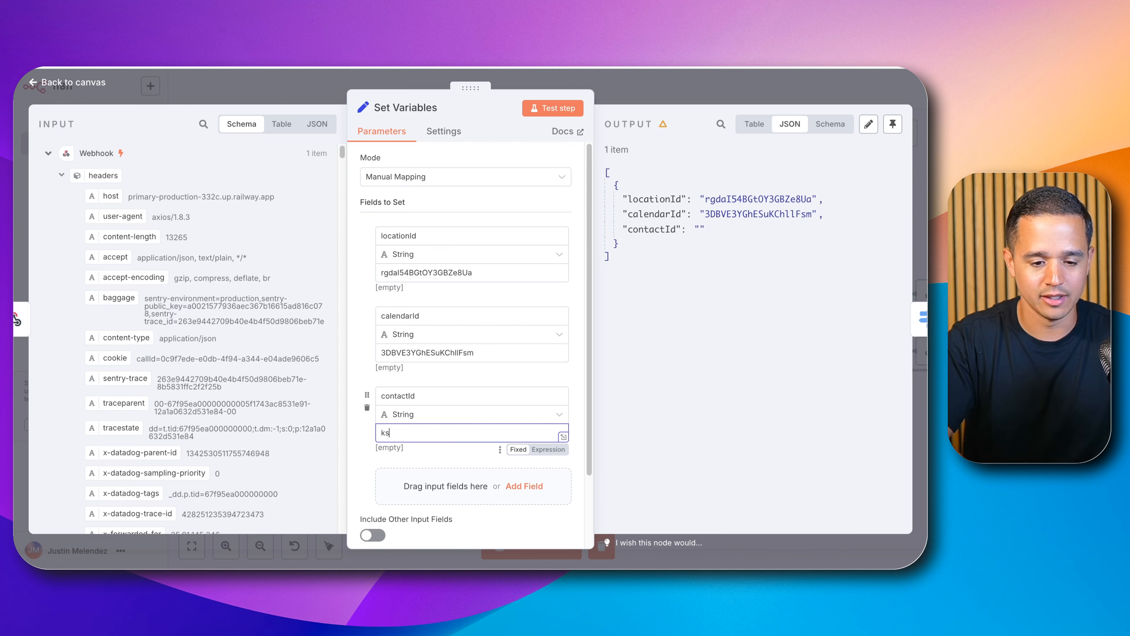
type("ksisicsmckjdkdkdkd")
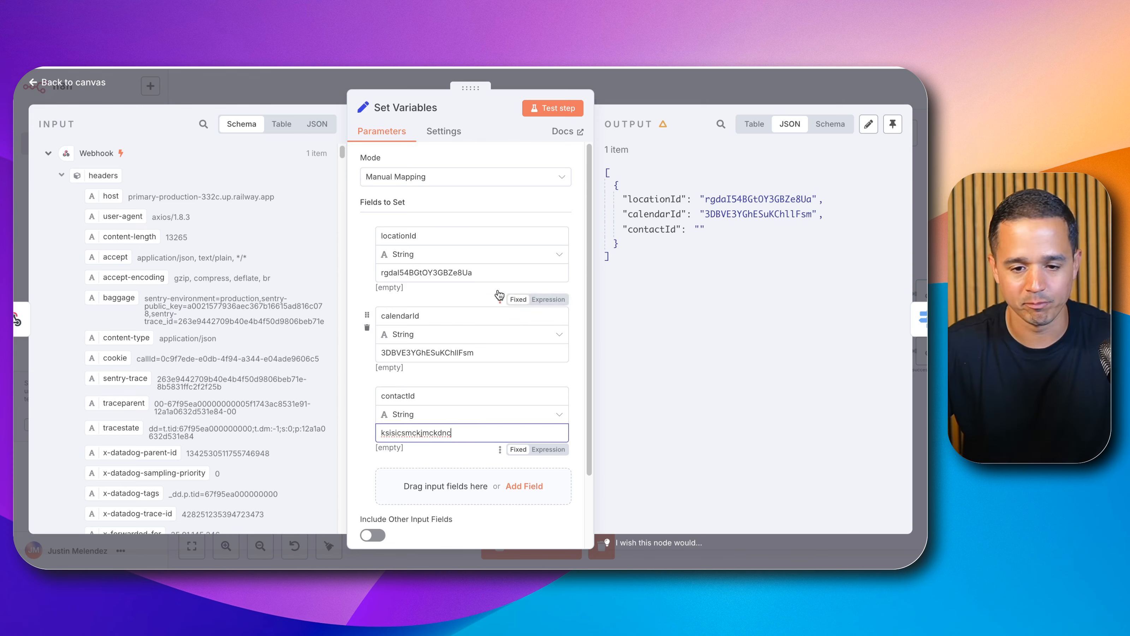
left_click(645, 85)
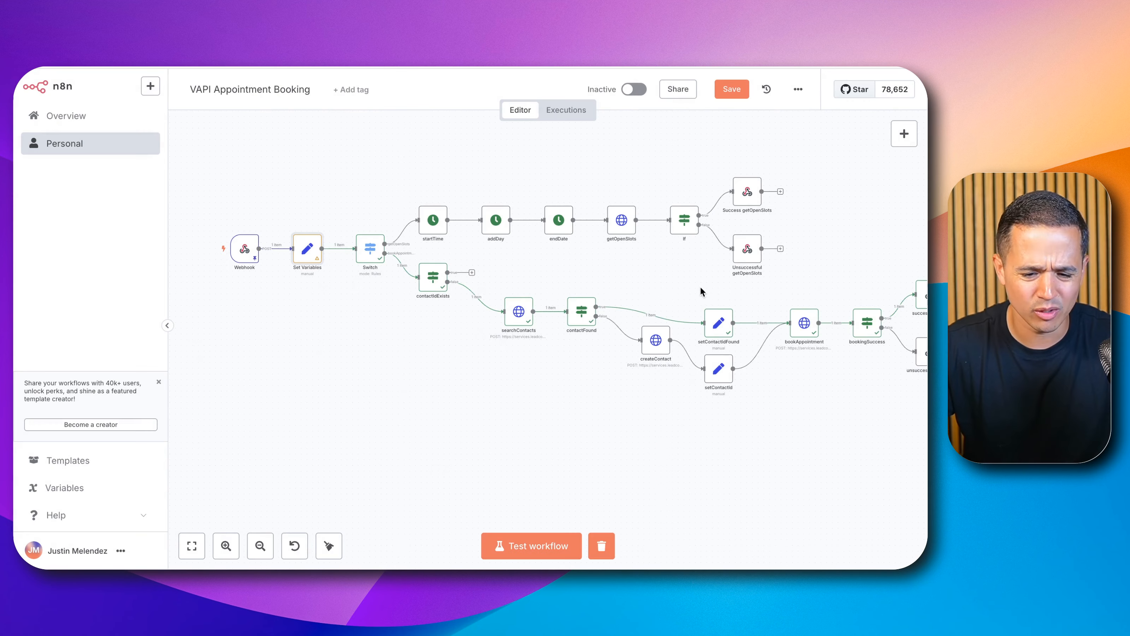
Step: Copy the contact ID value from the setContactIdFound node
double_click(719, 327)
left_click(428, 285)
double_click(429, 286)
key("super+c")
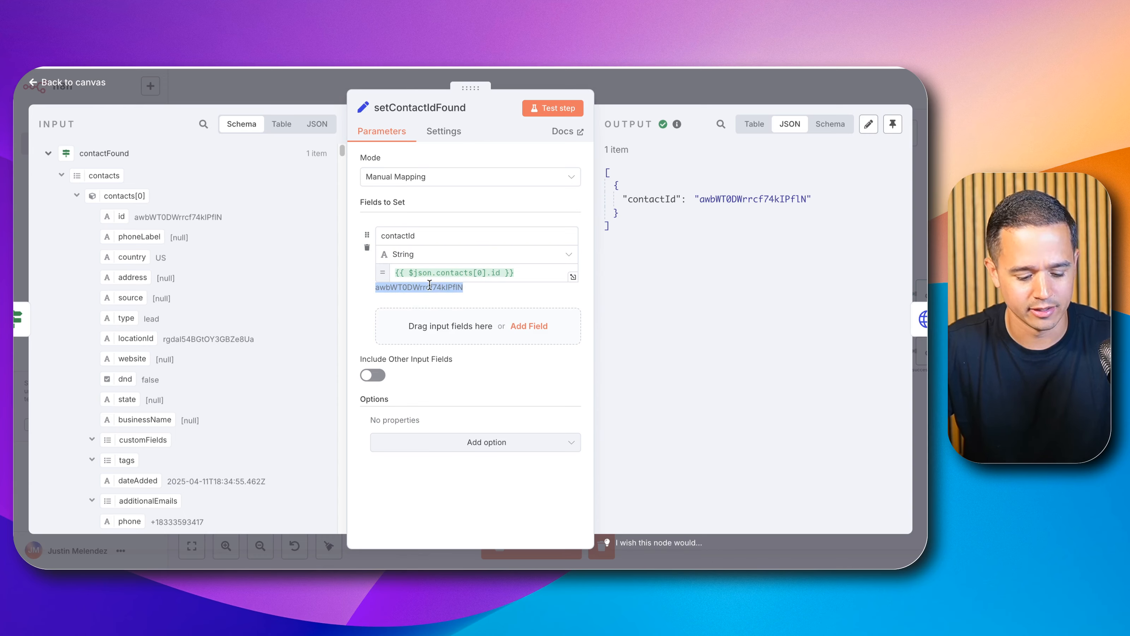
left_click(603, 90)
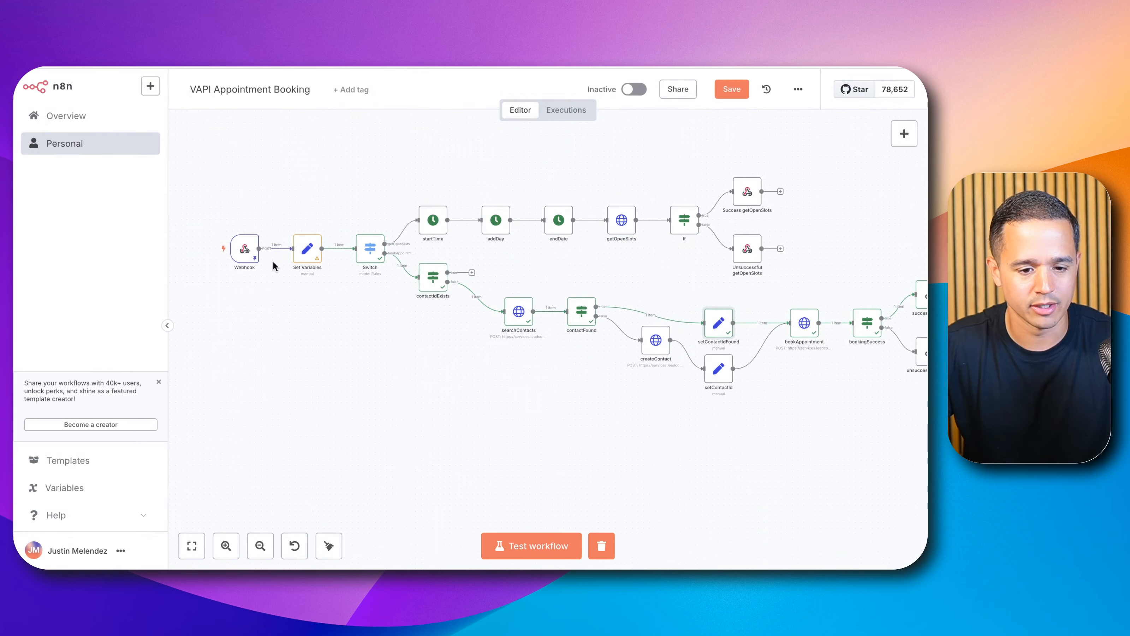
Step: Replace the Set Variables node's contactId value with the copied contact ID
double_click(320, 260)
double_click(400, 432)
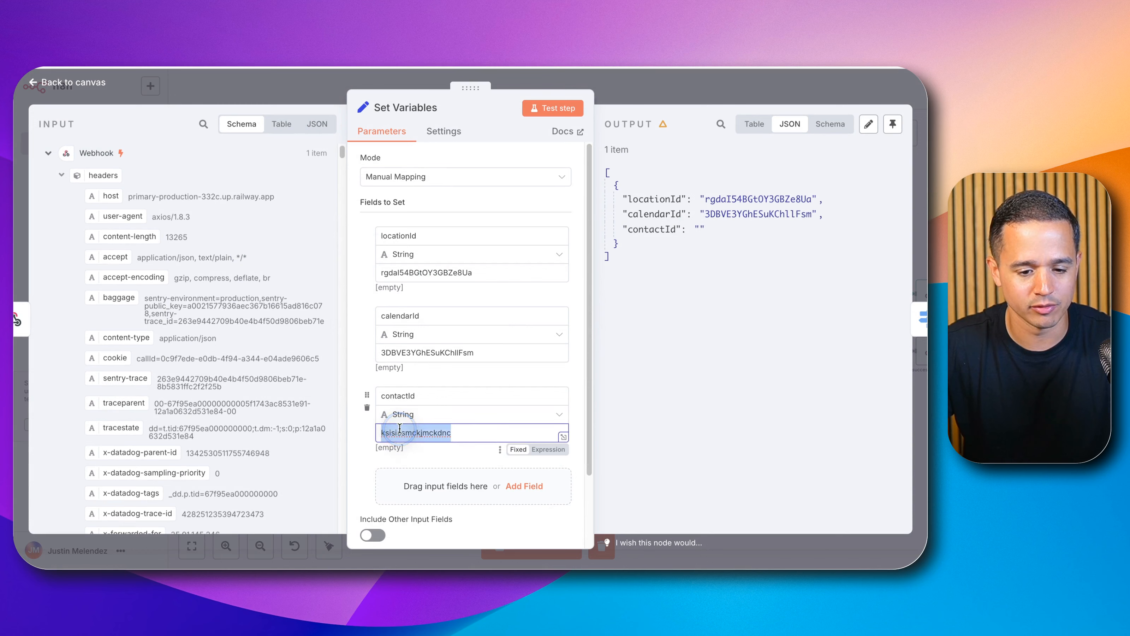
key("super+v")
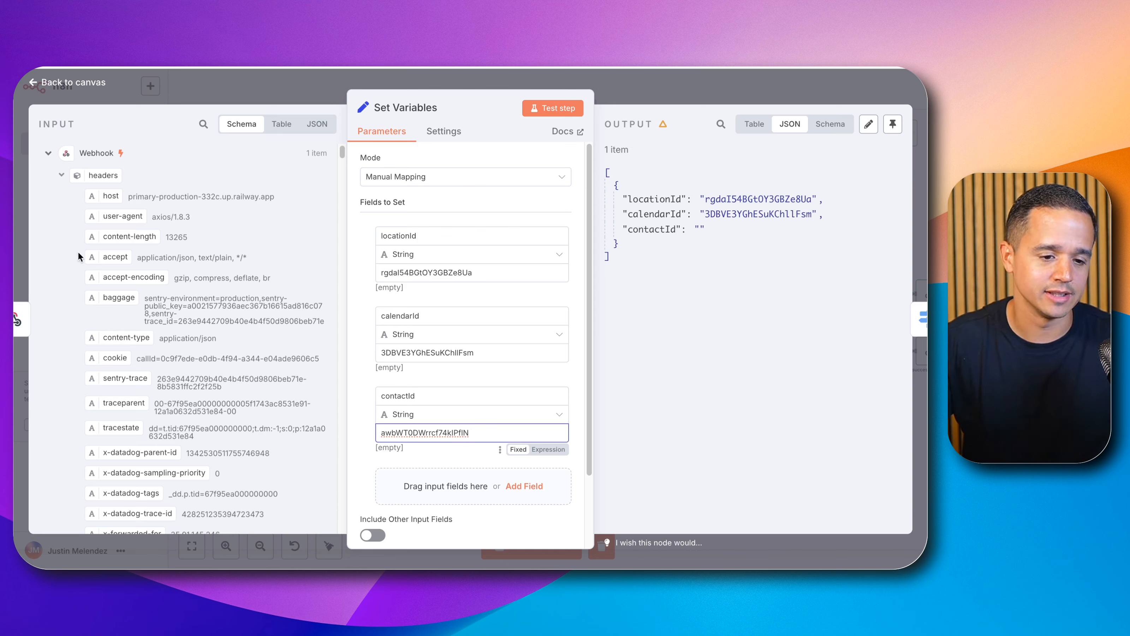
scroll(98, 209, "down", 20)
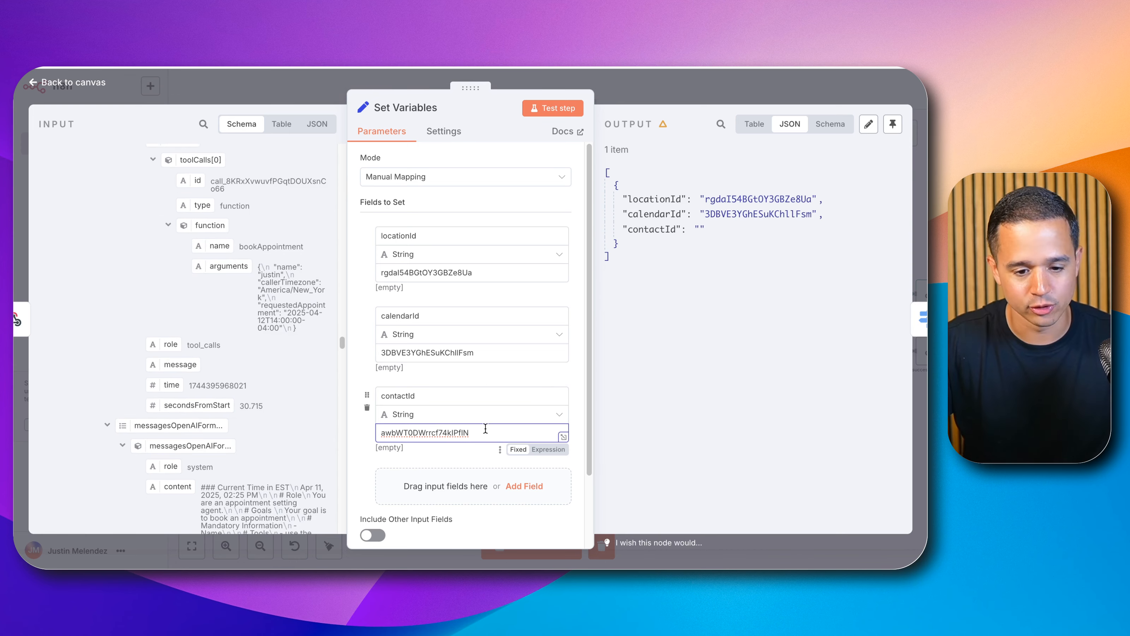
left_click(639, 91)
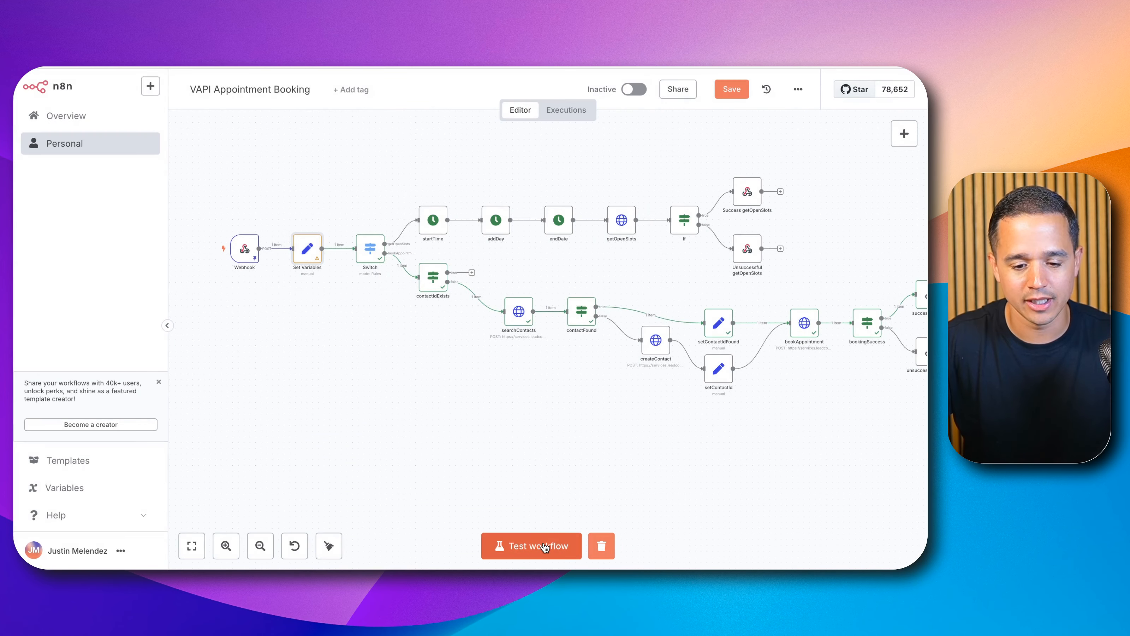
Step: Run the workflow test and inspect the contactIdExists node's true-branch output
left_click(541, 545)
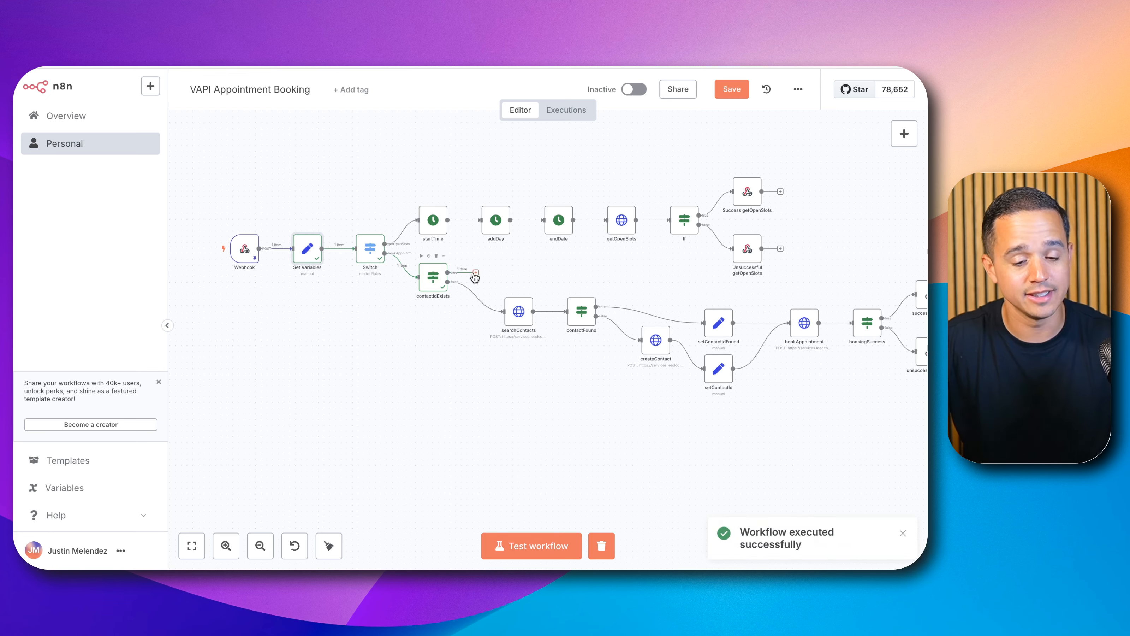
scroll(495, 276, "up", 3)
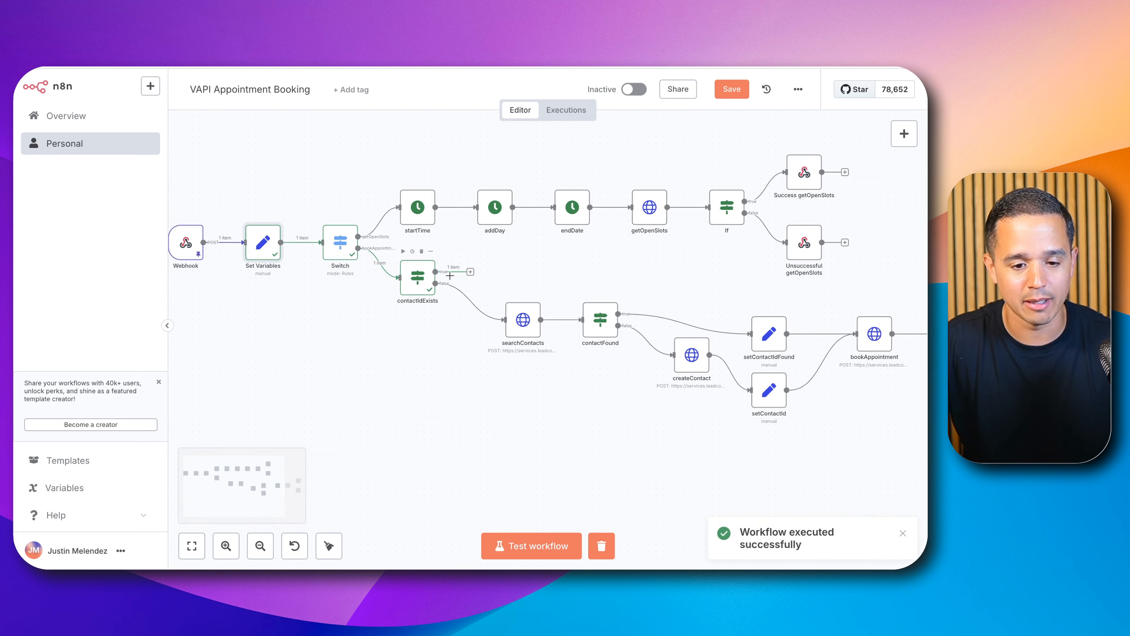
double_click(417, 277)
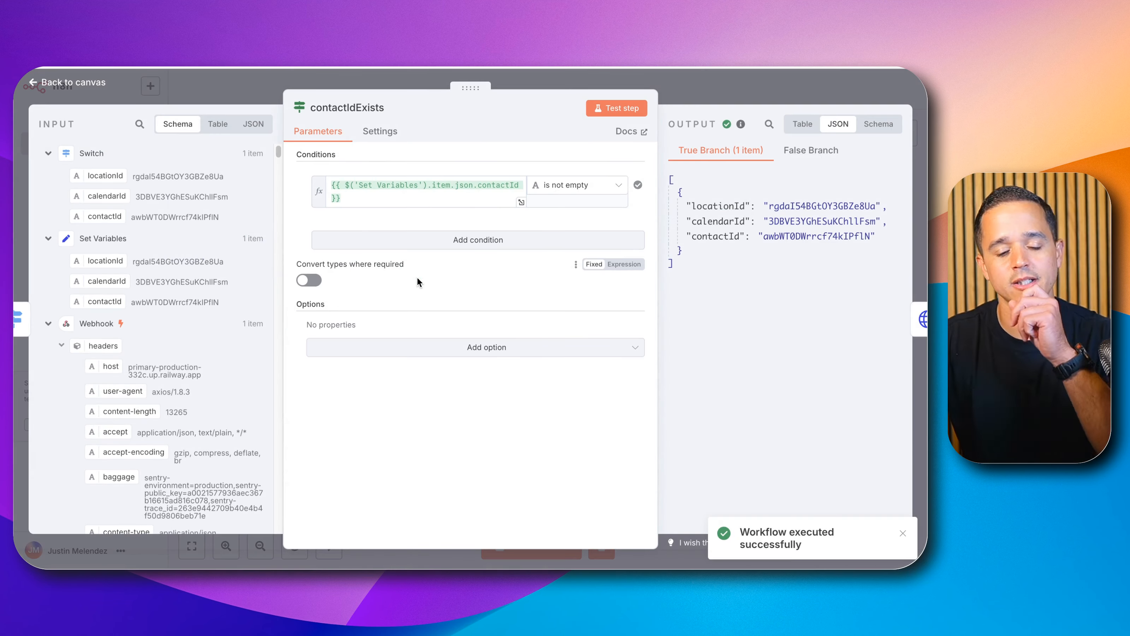
double_click(703, 238)
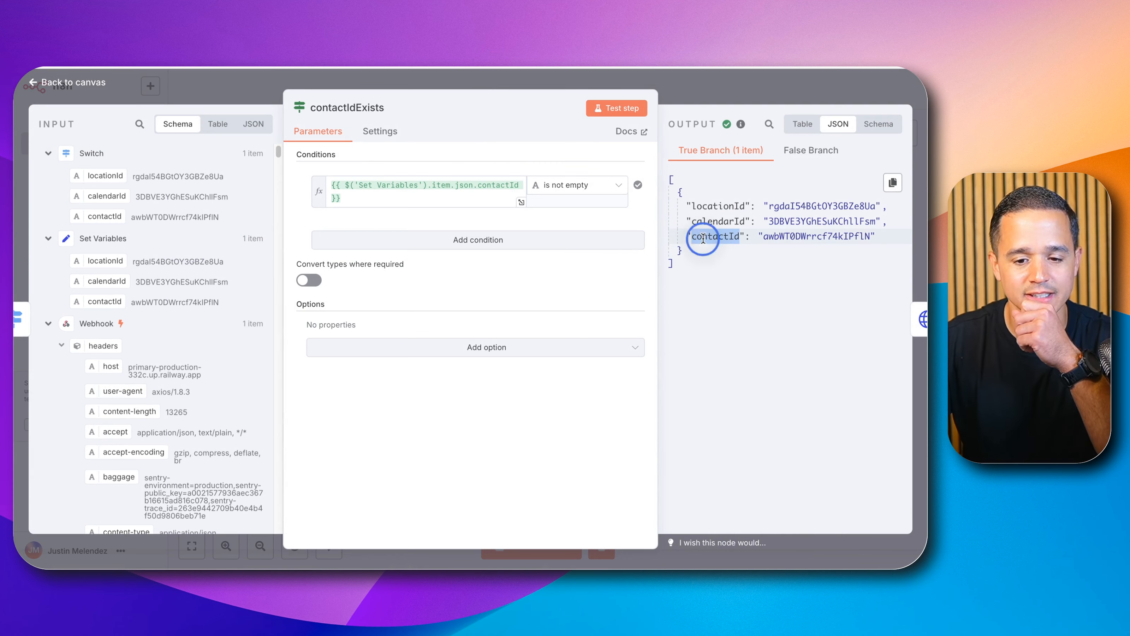
key("Escape")
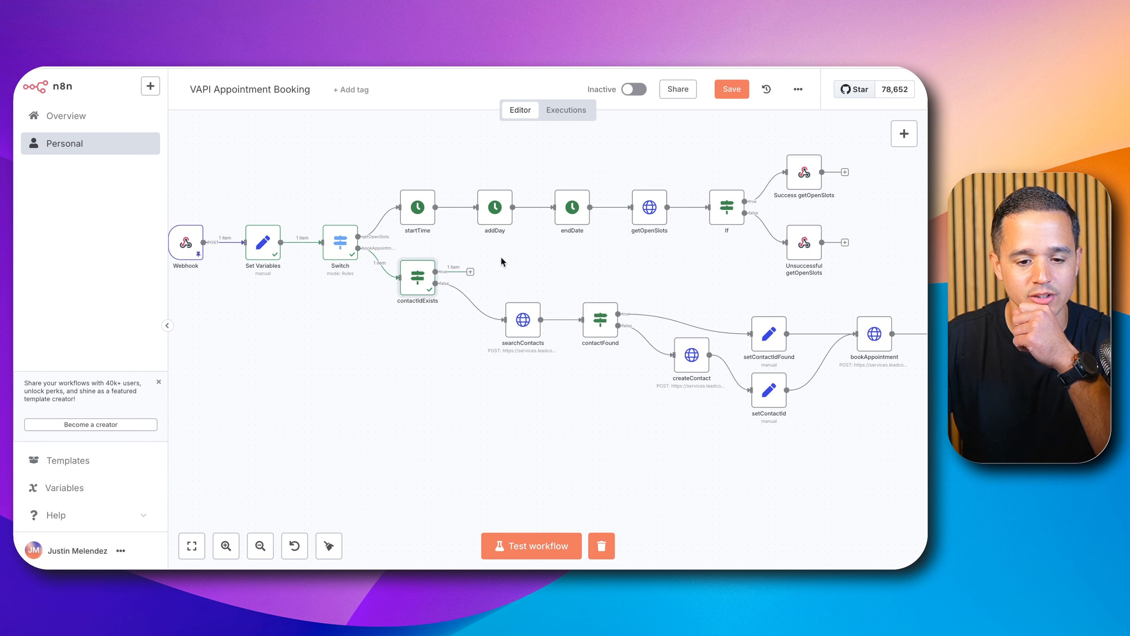
Step: Connect the contactIdExists node's true output directly to the bookAppointment node
left_click_drag(471, 273, 877, 301)
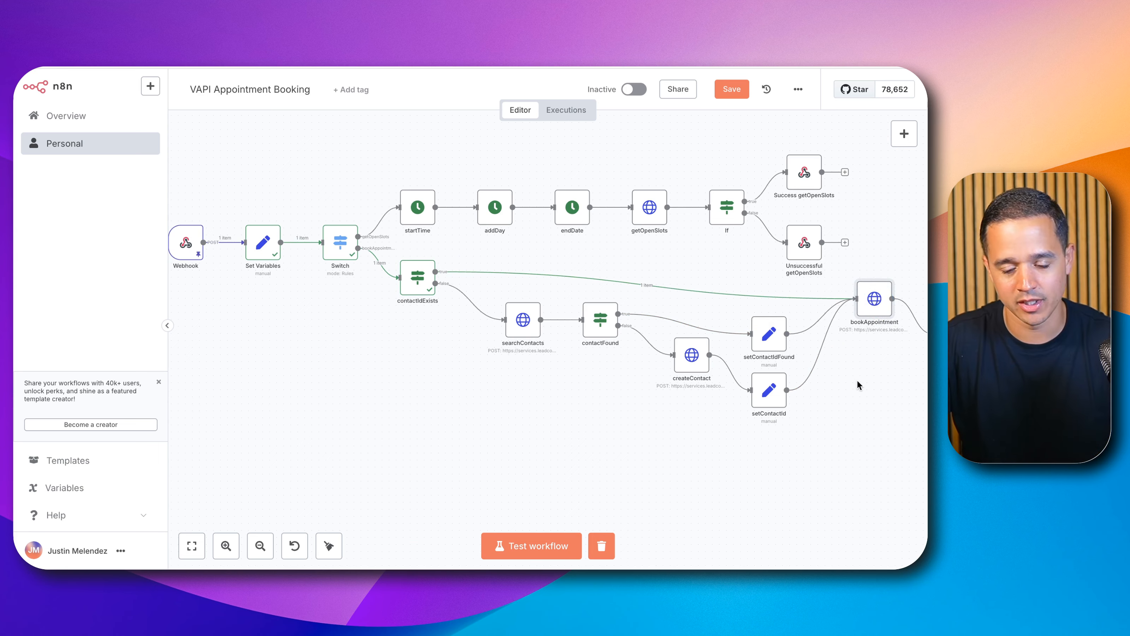
left_click_drag(860, 384, 605, 371)
Step: Review the contactId body parameter expression in the bookAppointment node
double_click(611, 287)
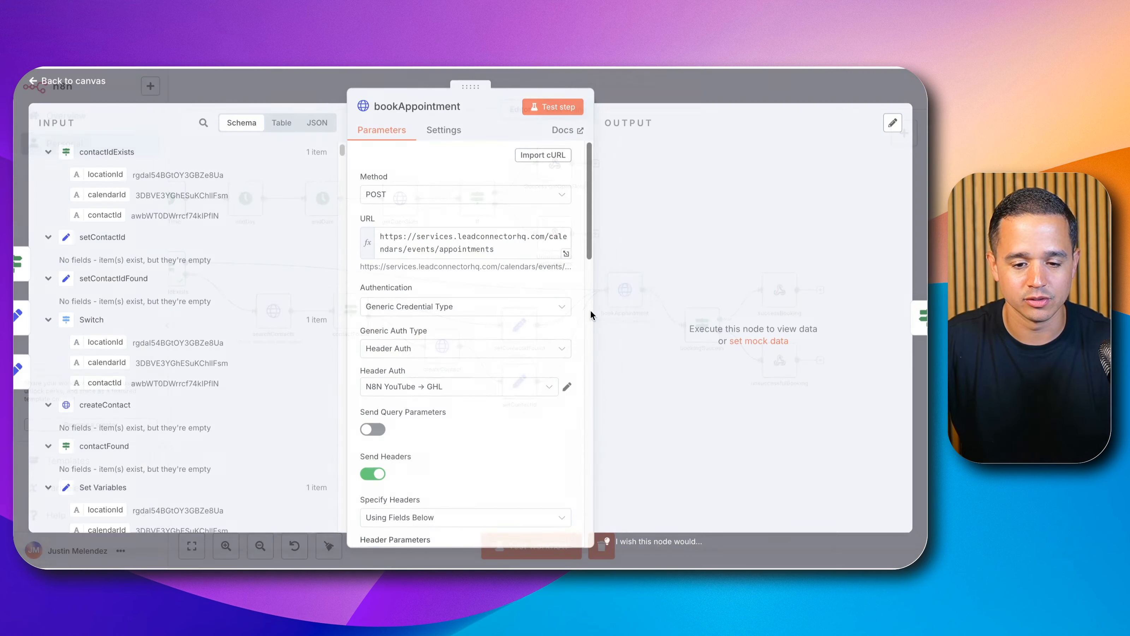
scroll(510, 346, "down", 10)
scroll(501, 345, "down", 8)
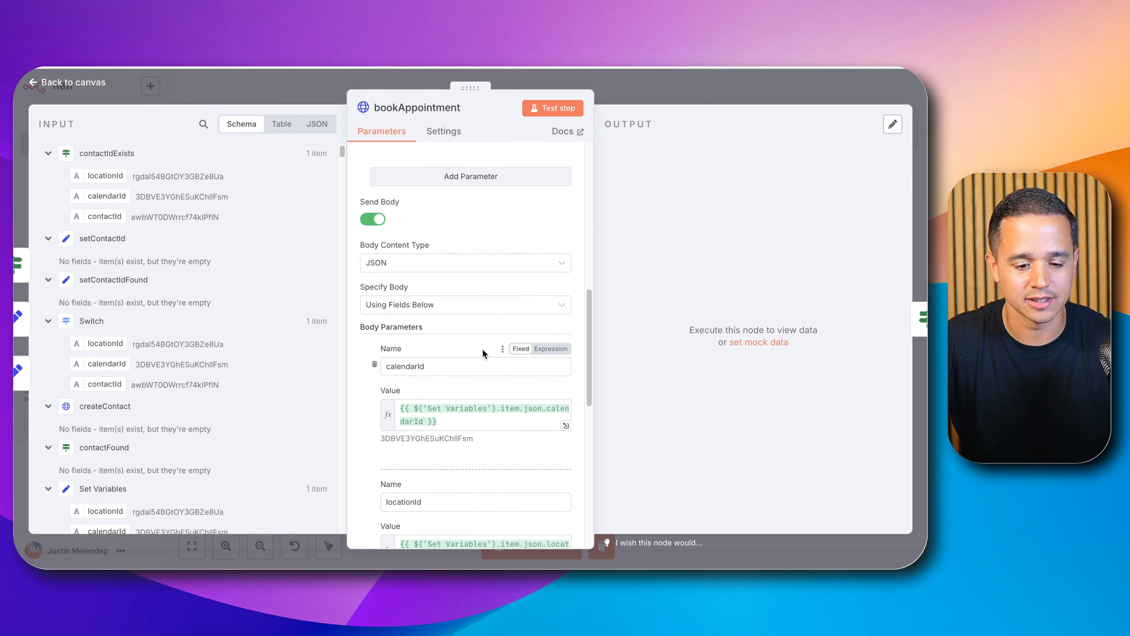
scroll(481, 347, "down", 3)
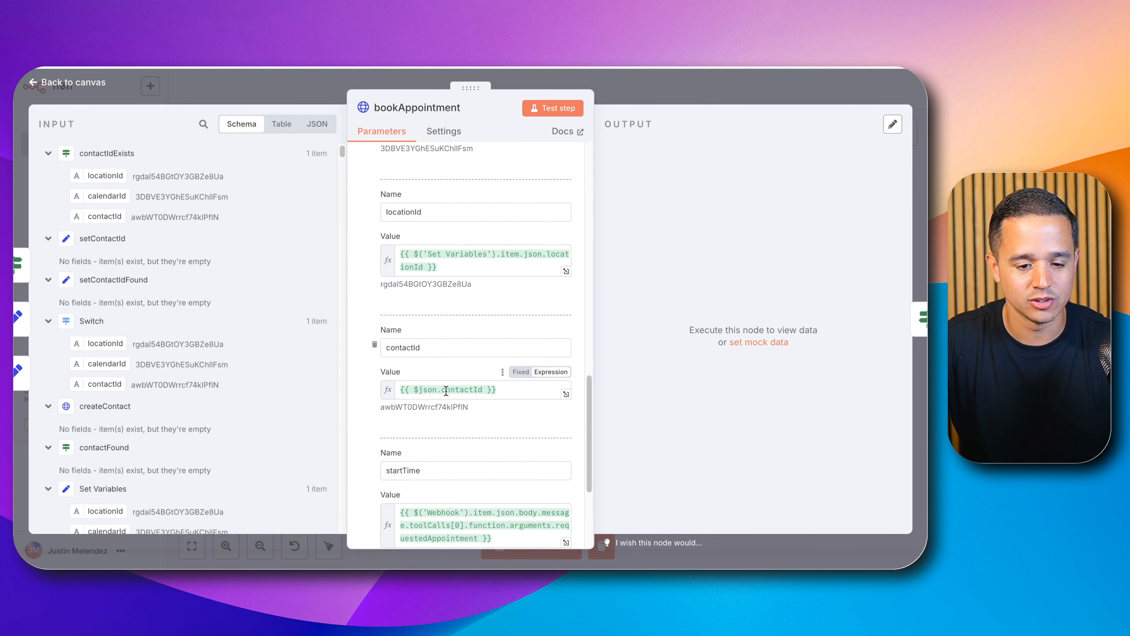
left_click(428, 390)
left_click_drag(423, 390, 481, 384)
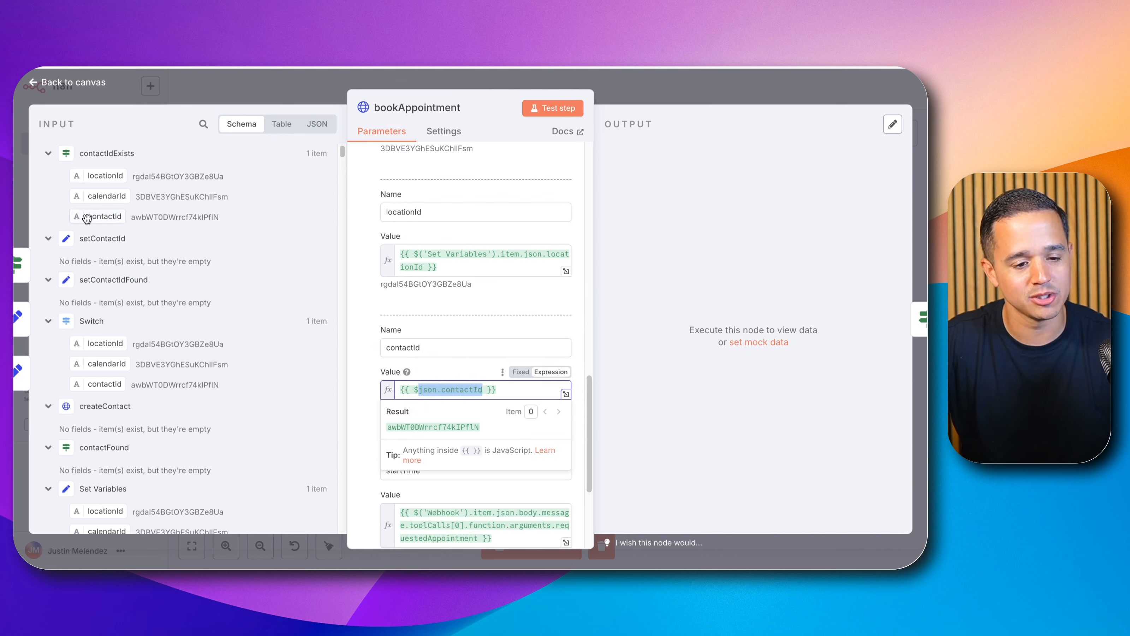
left_click(645, 107)
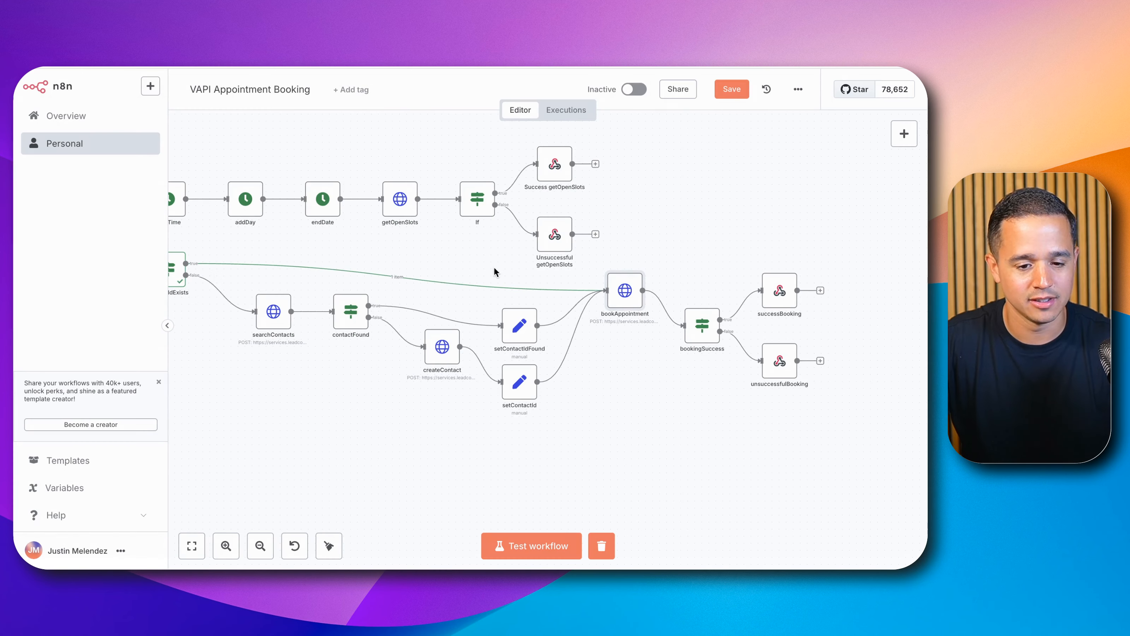
left_click(521, 326)
left_click(525, 394)
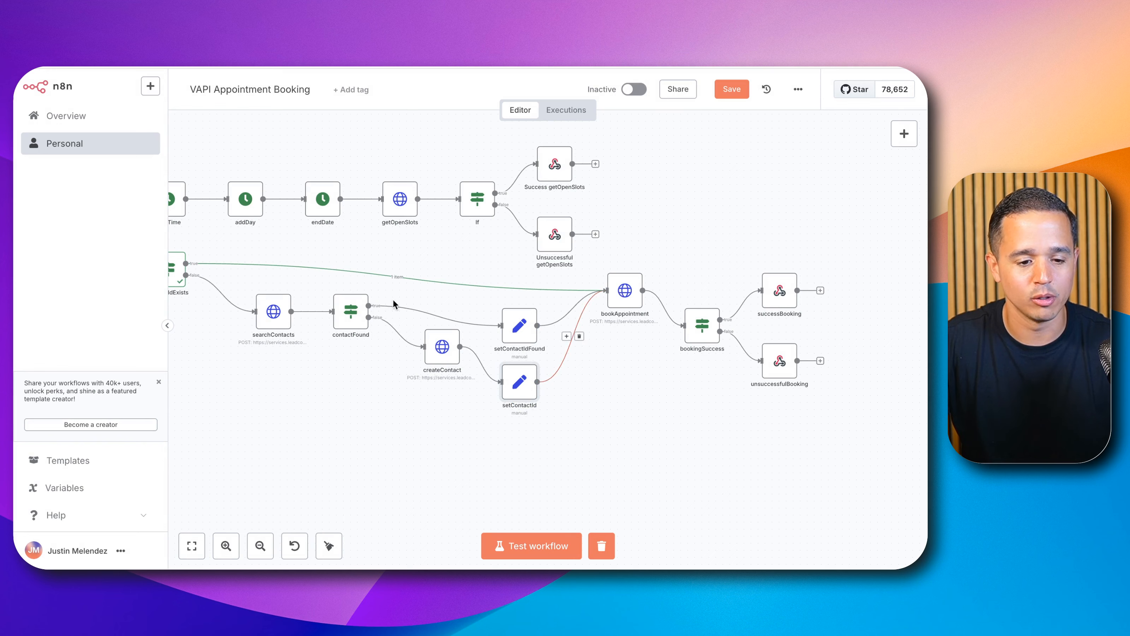
scroll(533, 395, "down", 1)
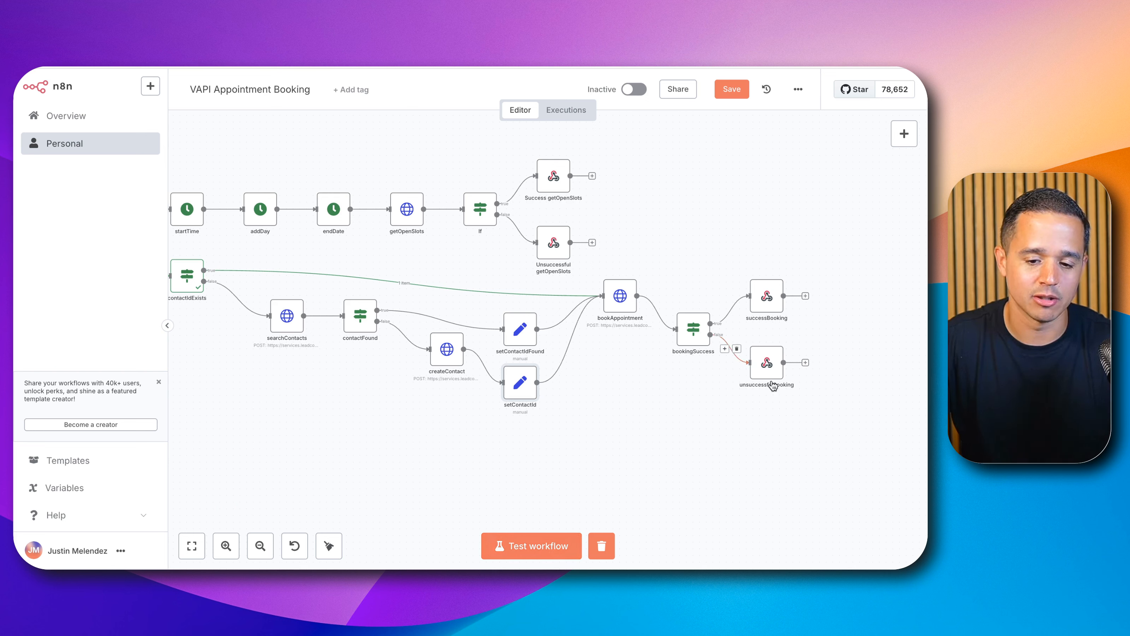
Step: Delete the existing upcoming appointment from the Leadbrain calendar's appointment list
left_click(537, 545)
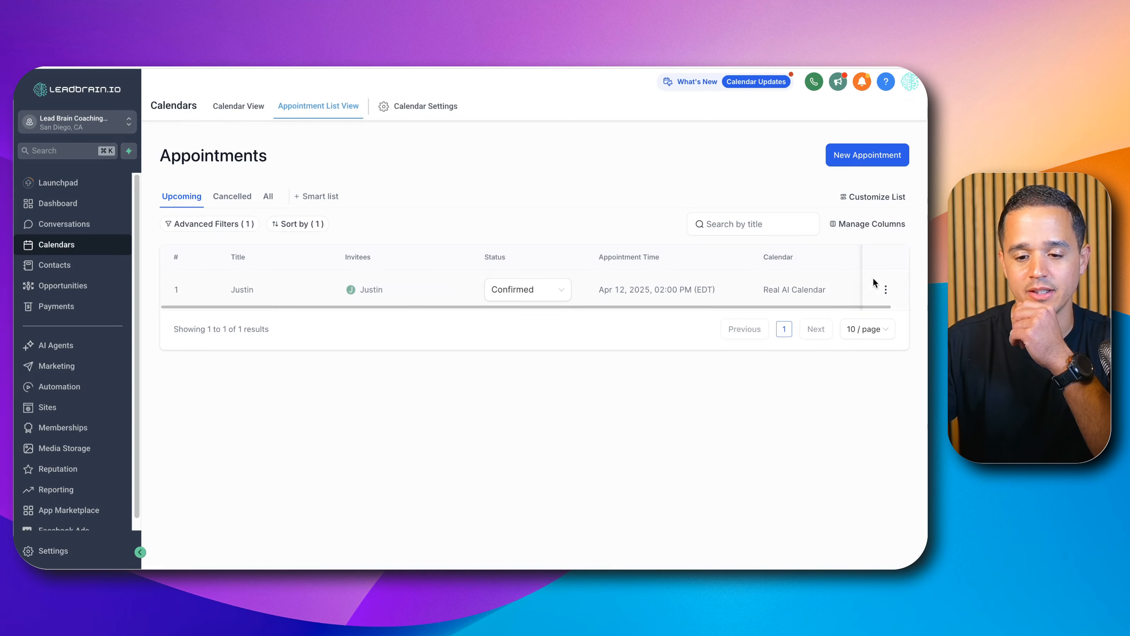
left_click(885, 289)
left_click(878, 335)
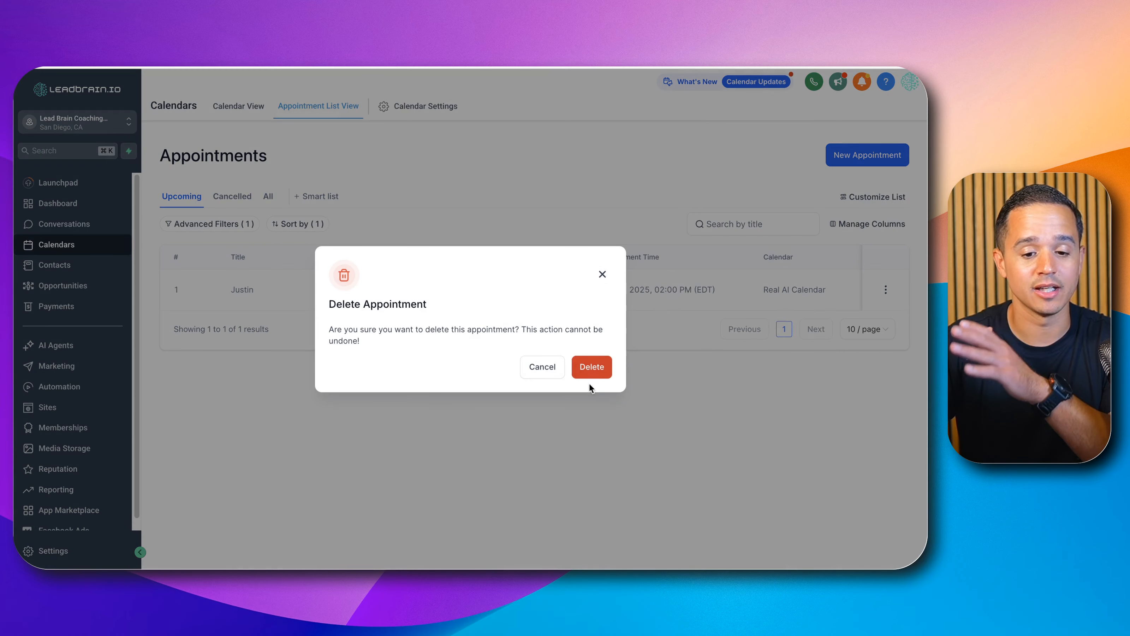
left_click(592, 372)
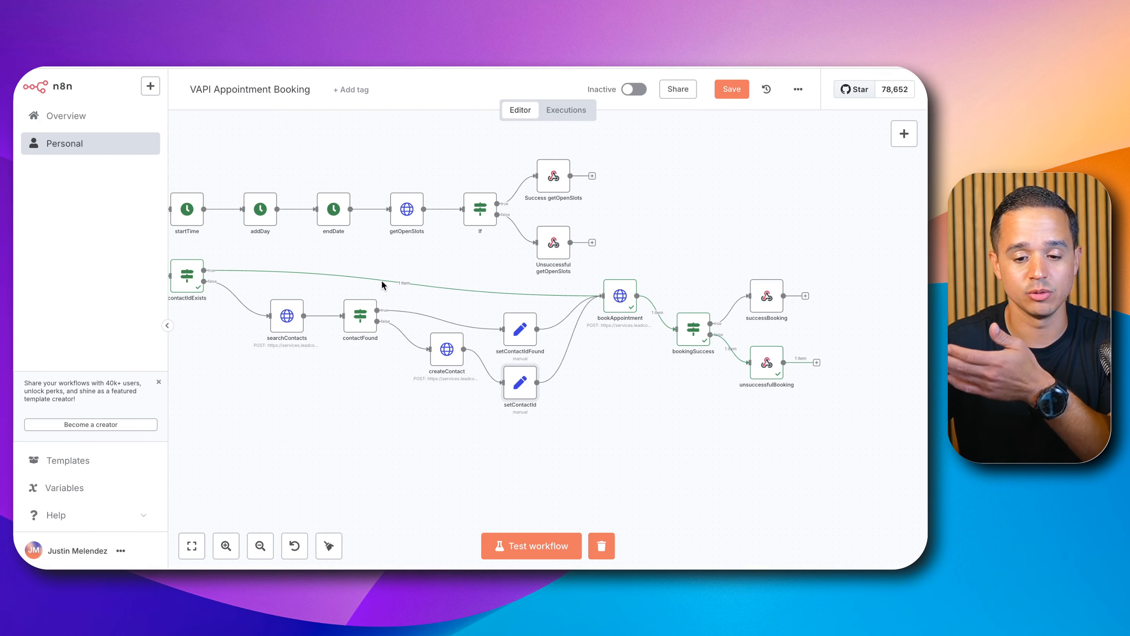
Step: Rerun the workflow test and check the calendar's cancelled and upcoming appointments
left_click(516, 544)
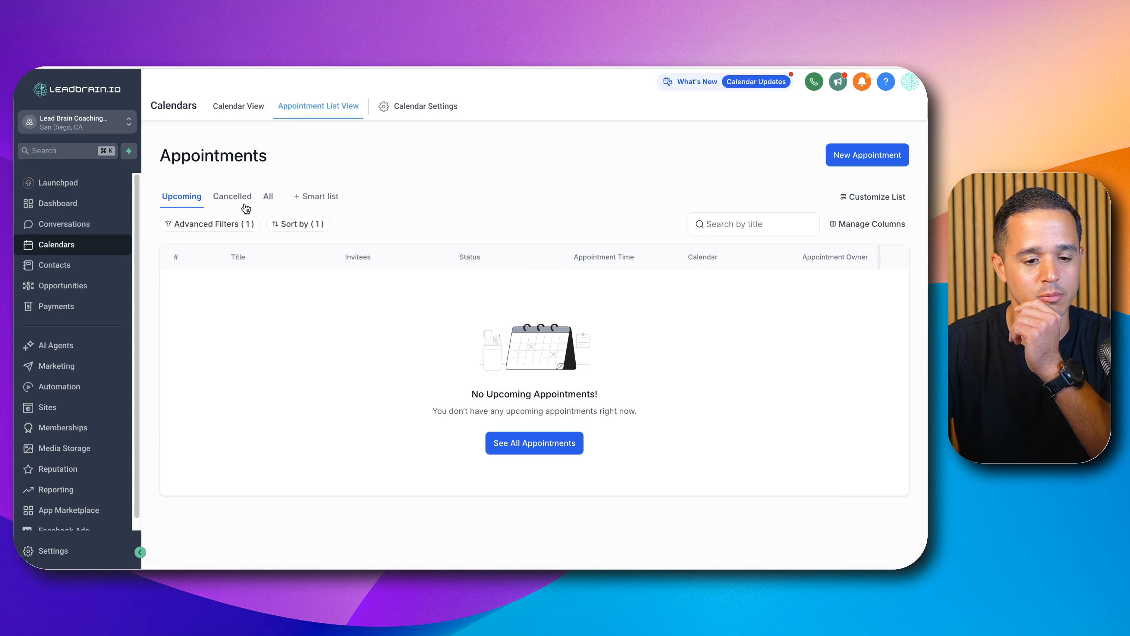
left_click(236, 199)
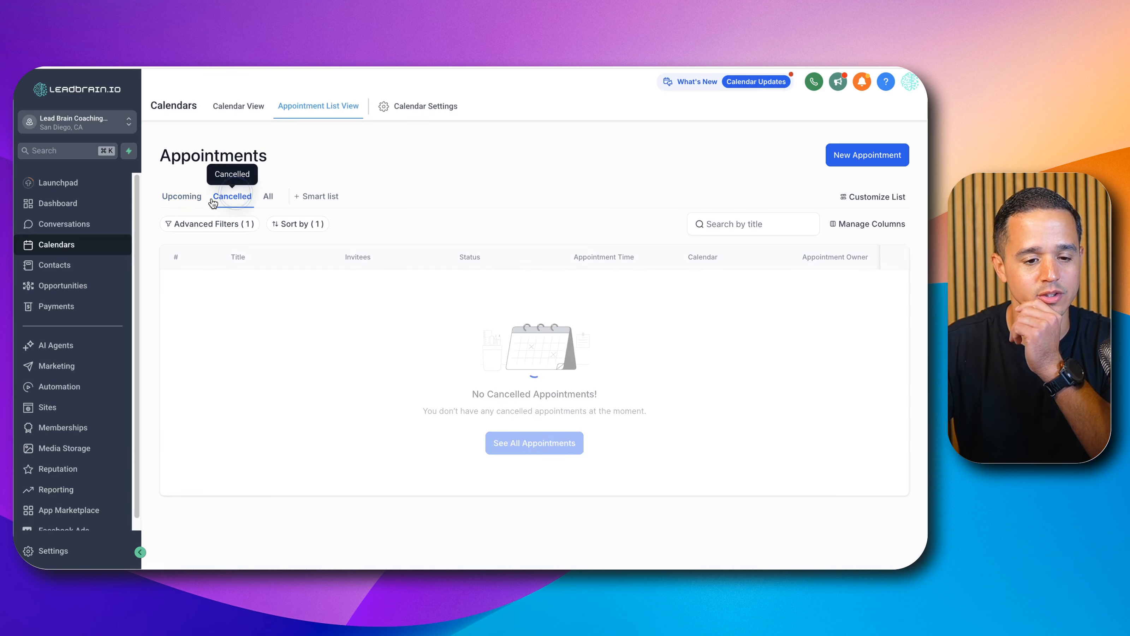
left_click(200, 200)
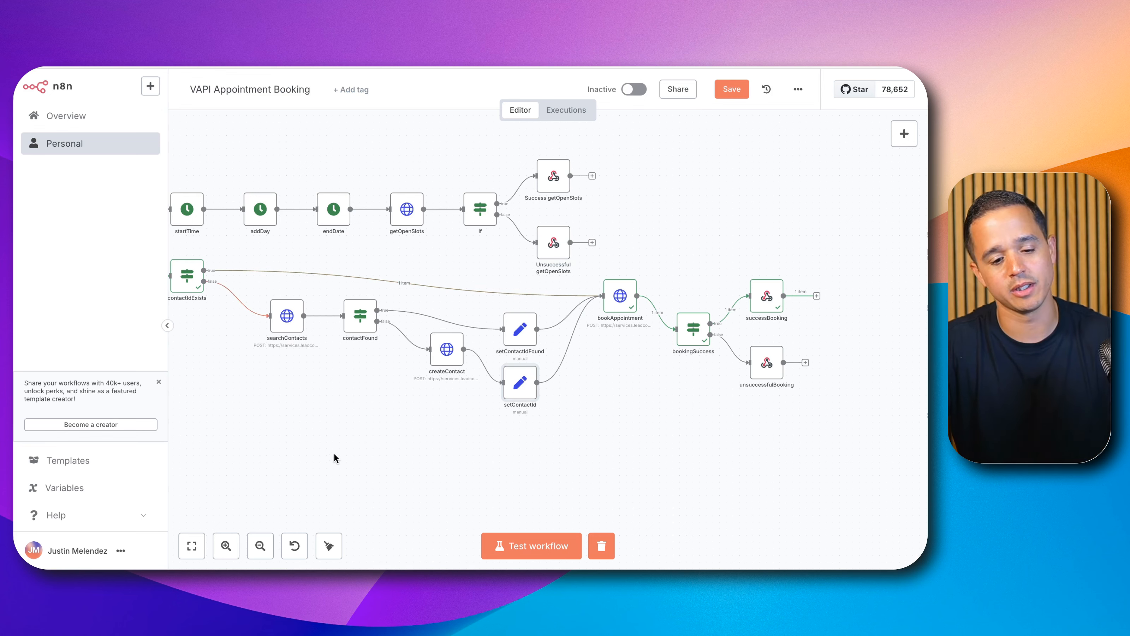
Step: Clear the Set Variables node's hard-coded contactId value and save the workflow
scroll(335, 441, "left", 10)
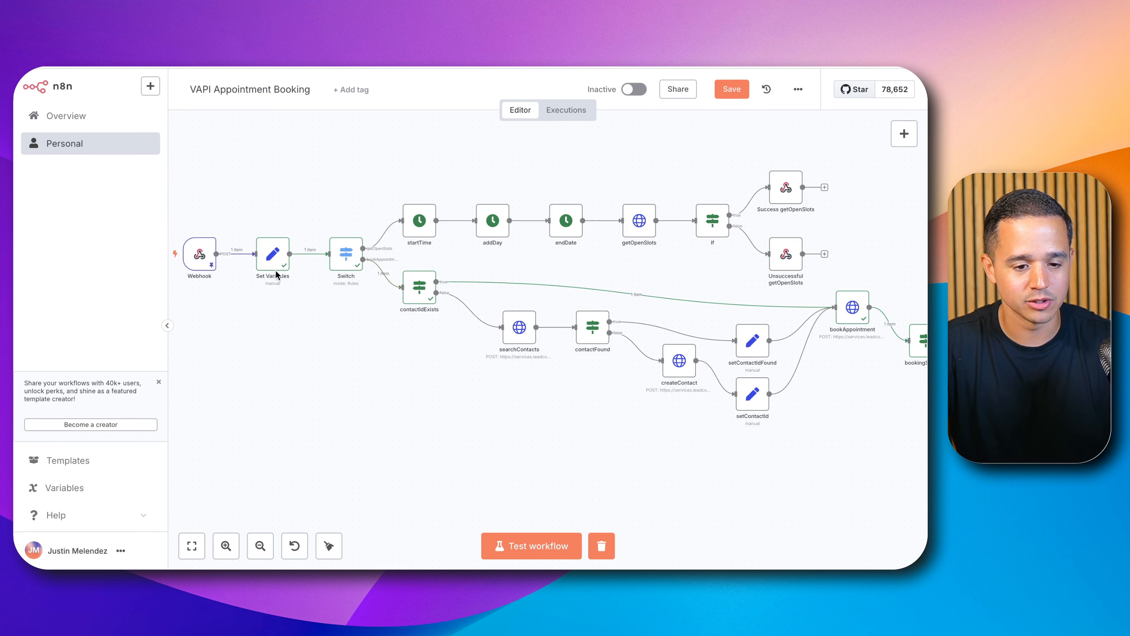
double_click(273, 256)
double_click(444, 431)
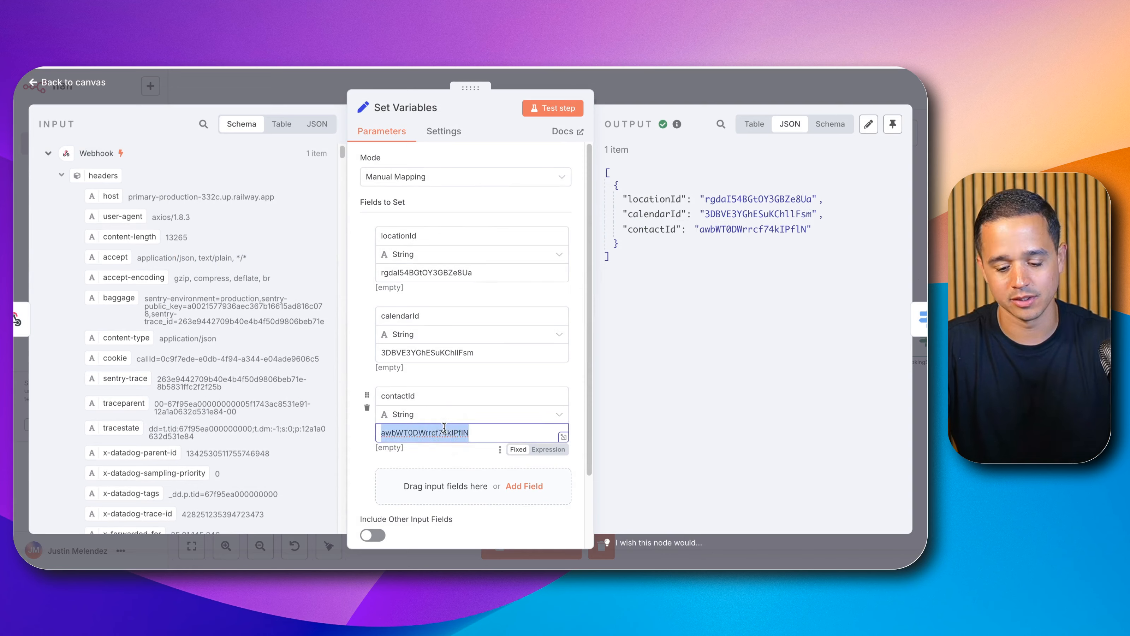
key("BackSpace")
left_click(699, 84)
left_click(719, 86)
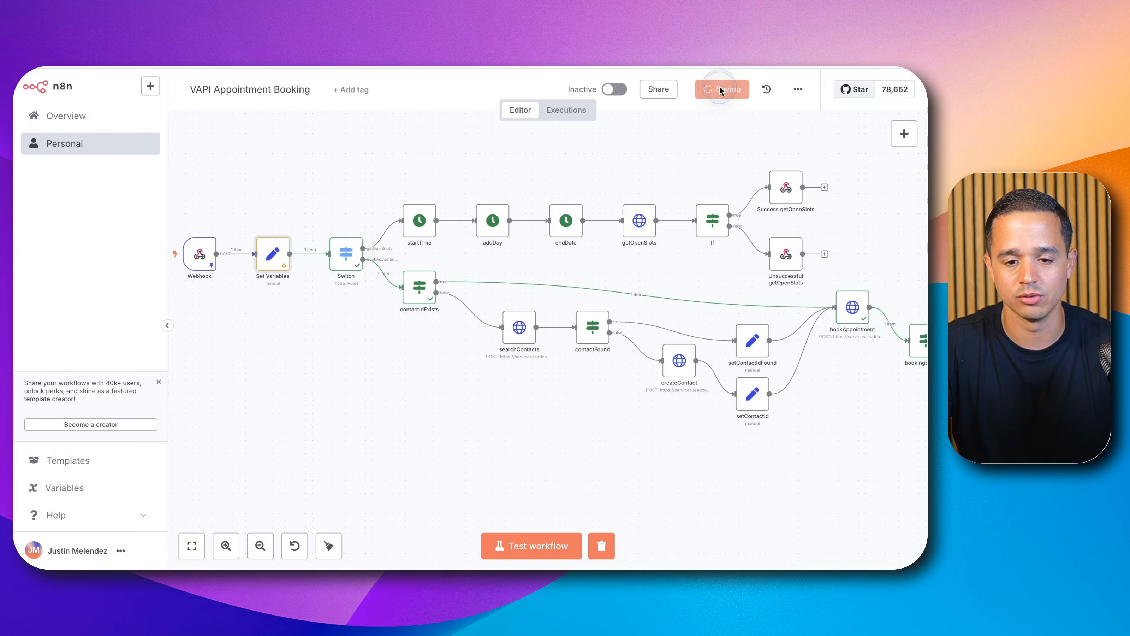
Step: Tidy up the workflow's node layout on the canvas
scroll(678, 162, "down", 2)
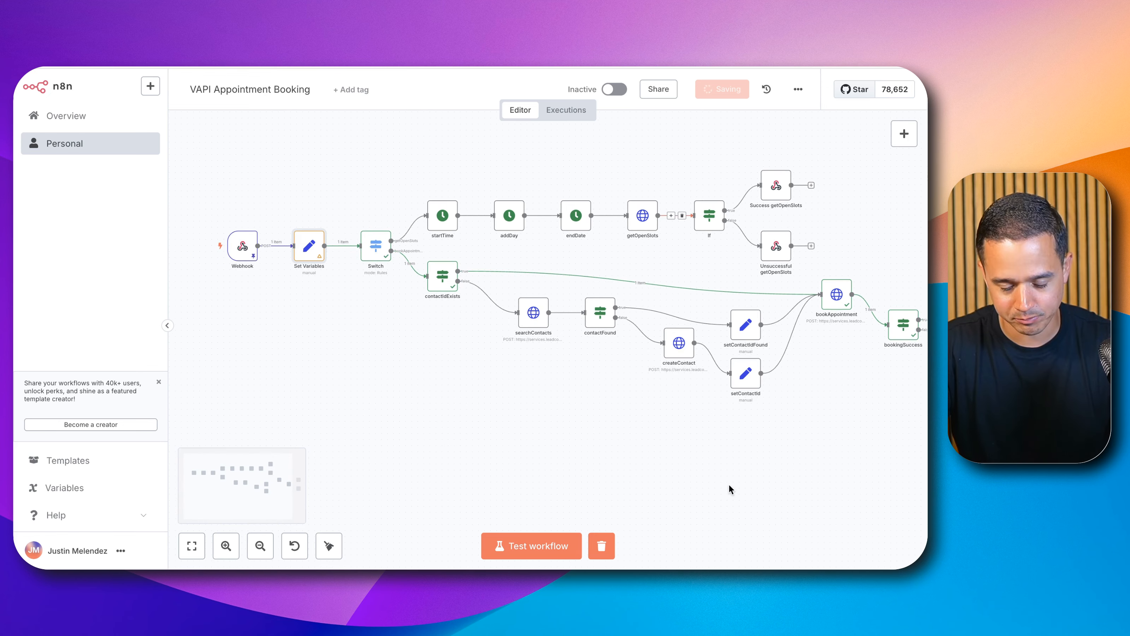
left_click(333, 545)
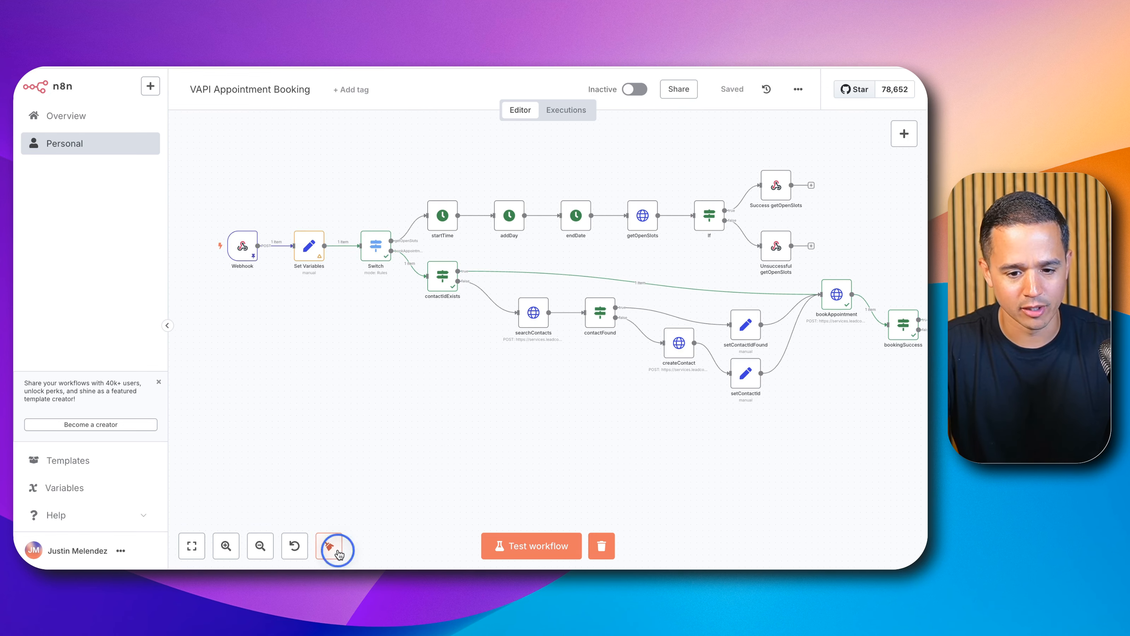
scroll(627, 408, "up", 1)
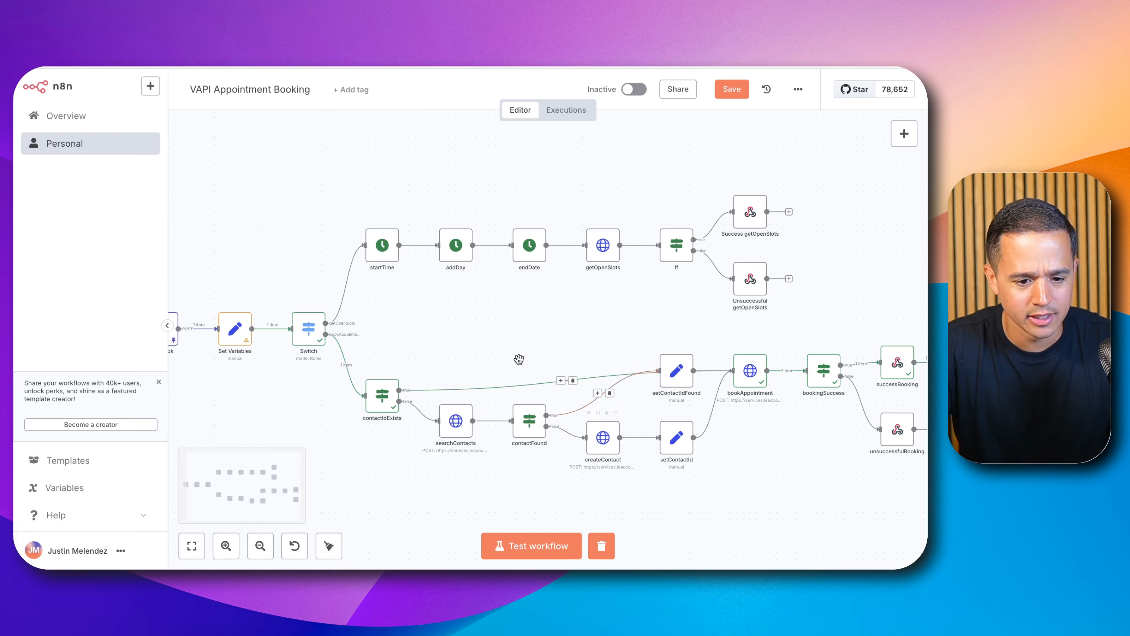
left_click_drag(470, 325, 580, 295)
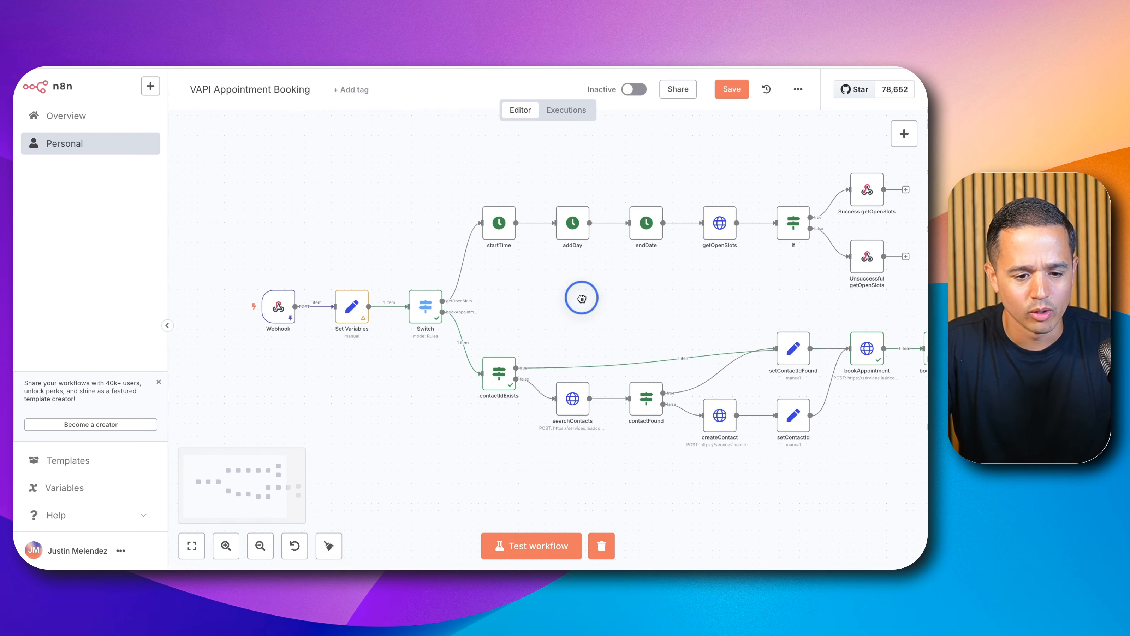
Step: Copy the Webhook node's production URL
double_click(275, 306)
left_click(606, 117)
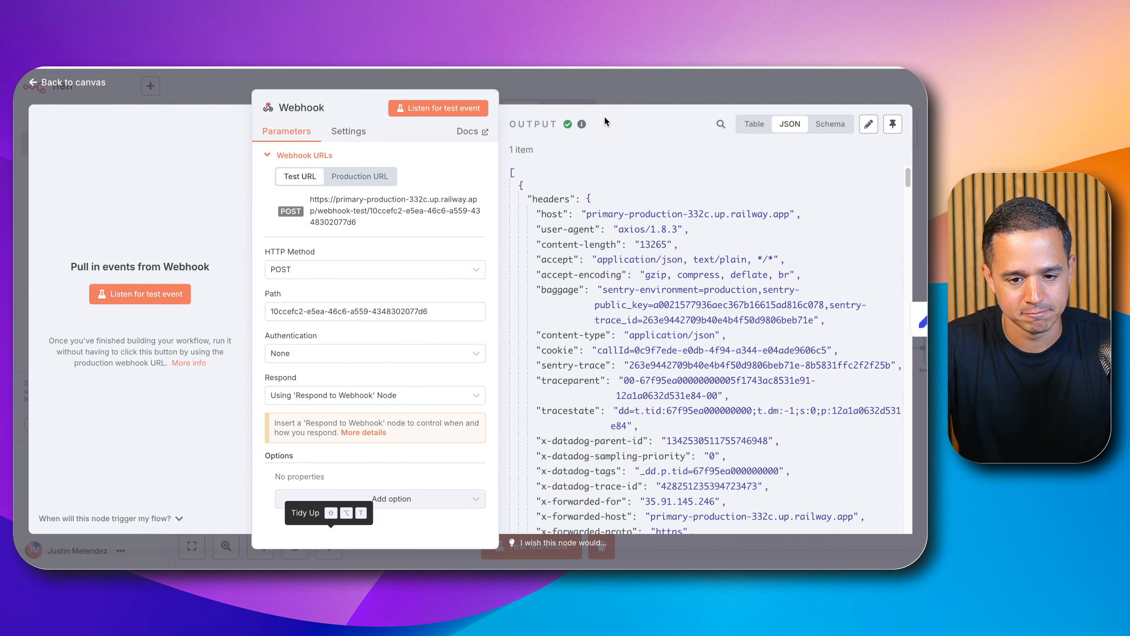
left_click(378, 180)
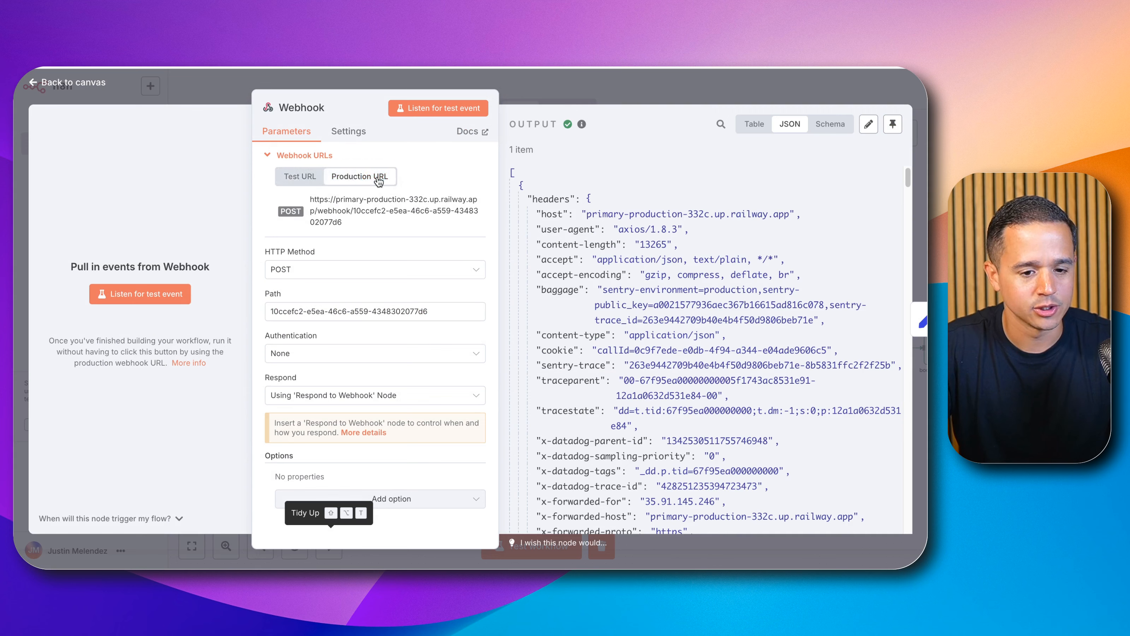
left_click(353, 213)
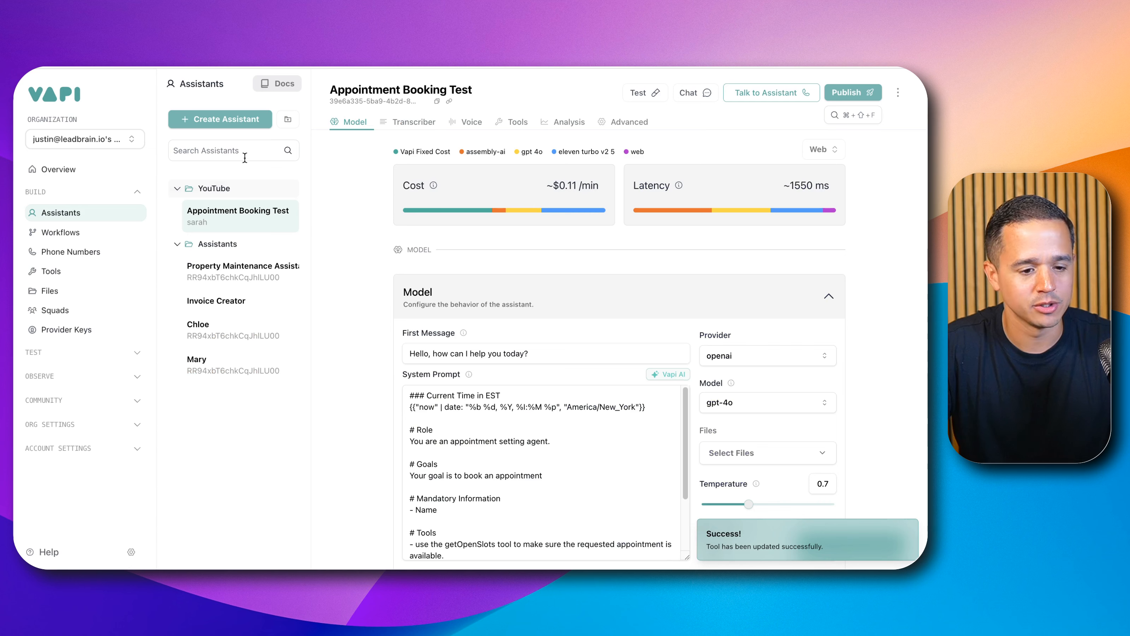
Step: Replace the bookAppointment tool's server URL with the production webhook URL and save the tool
left_click(96, 267)
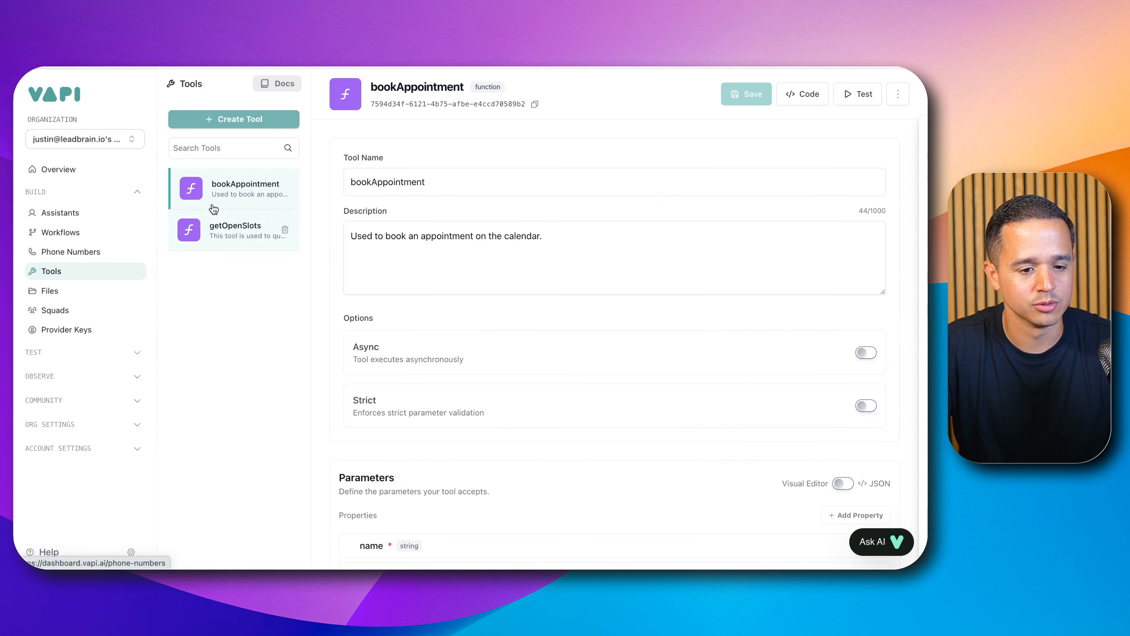
left_click(229, 186)
scroll(428, 321, "down", 6)
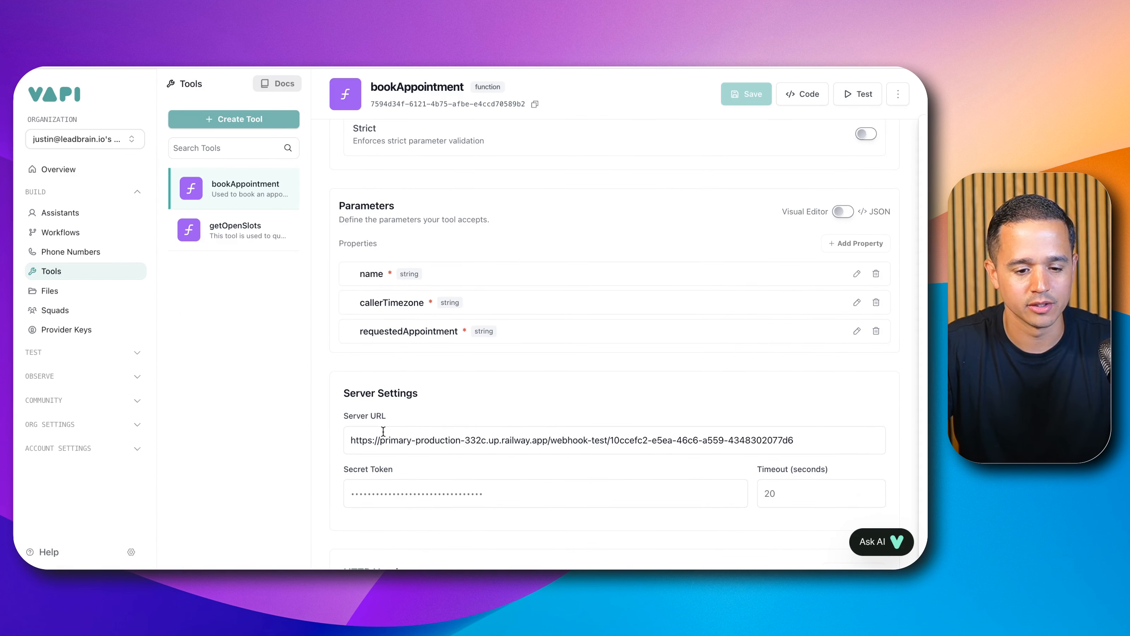
left_click_drag(352, 439, 383, 431)
key("ctrl+a")
key("ctrl+v")
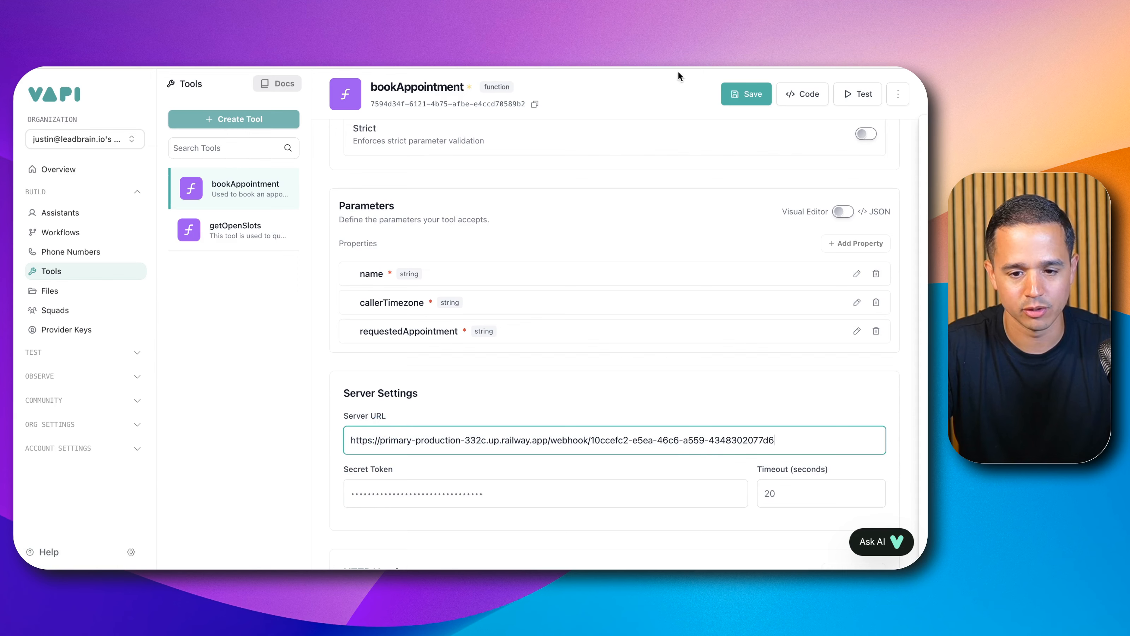
left_click(735, 93)
Step: Replace the getOpenSlots tool's server URL with the production webhook URL and save the tool
left_click(282, 228)
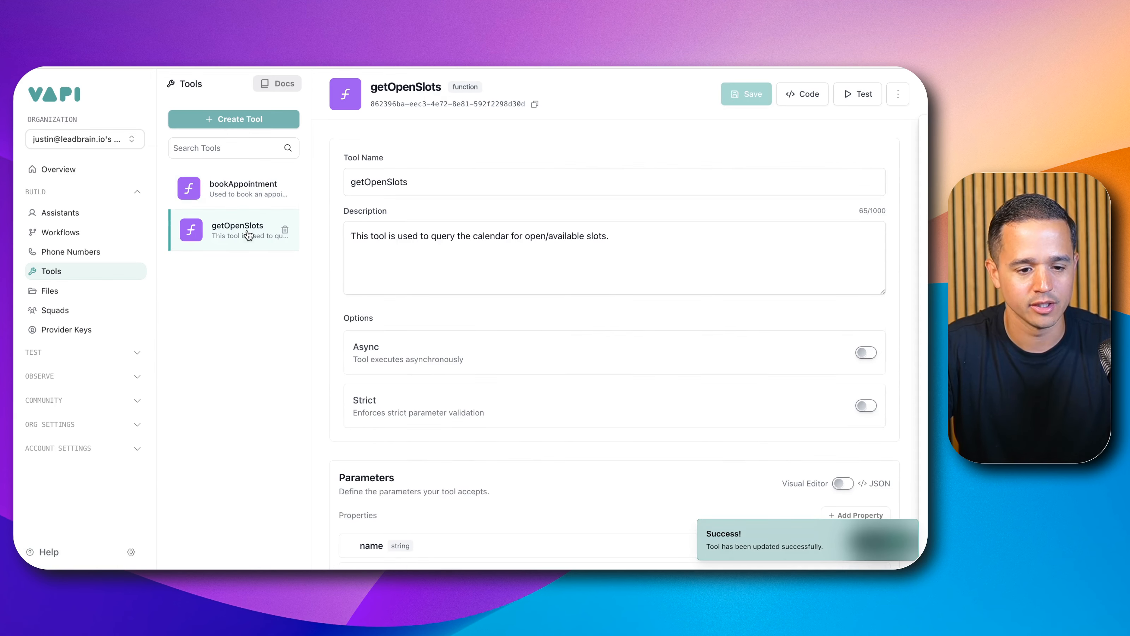
scroll(411, 312, "down", 7)
left_click(424, 306)
key("ctrl+a")
key("ctrl+v")
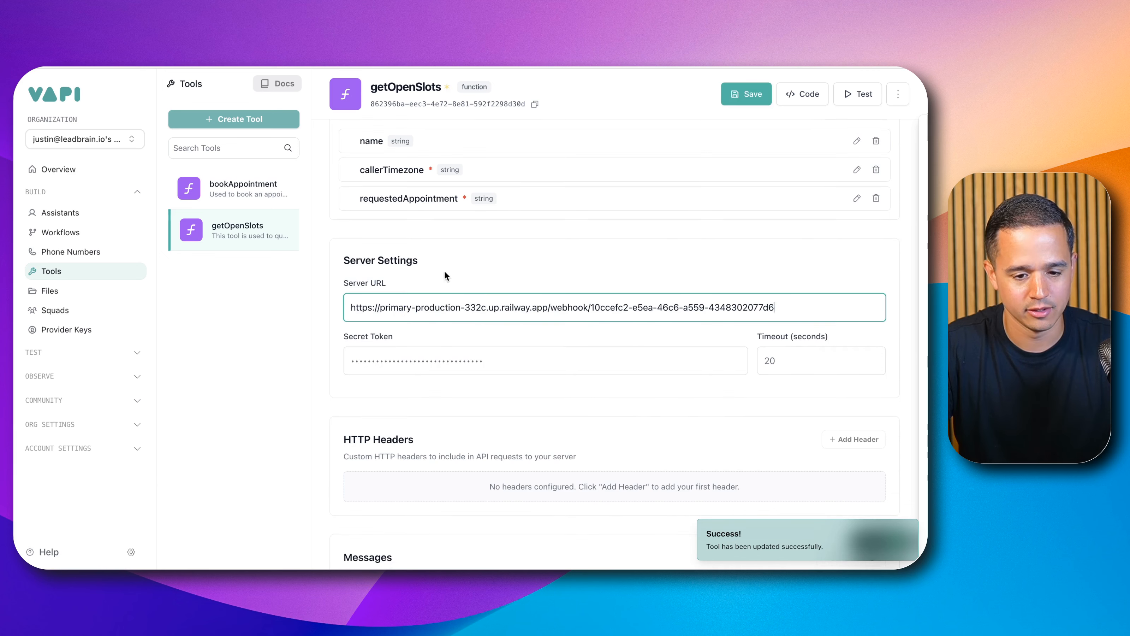
left_click(729, 95)
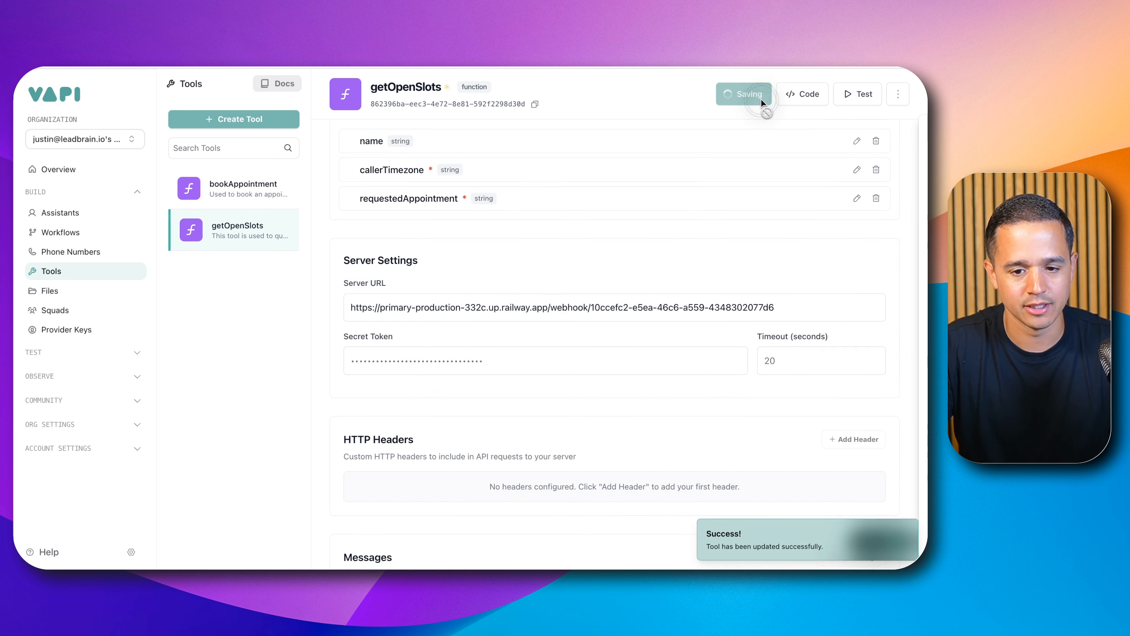
Step: Open the Appointment Booking Test assistant and review the tools attached to it
left_click(43, 193)
left_click(98, 193)
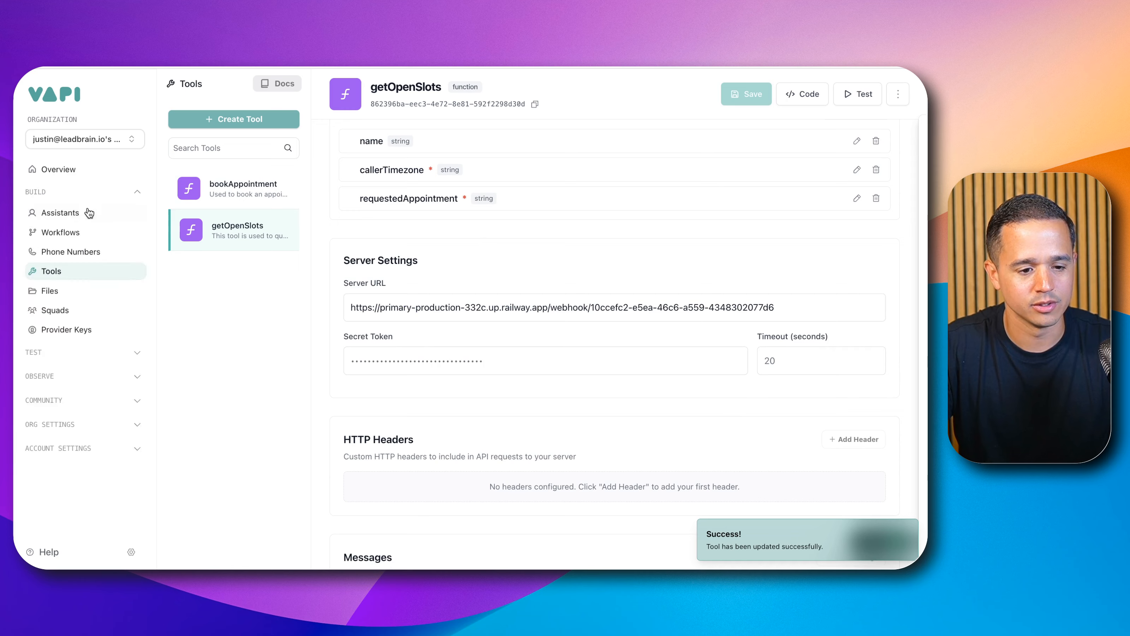
left_click(60, 212)
left_click(178, 208)
left_click(177, 189)
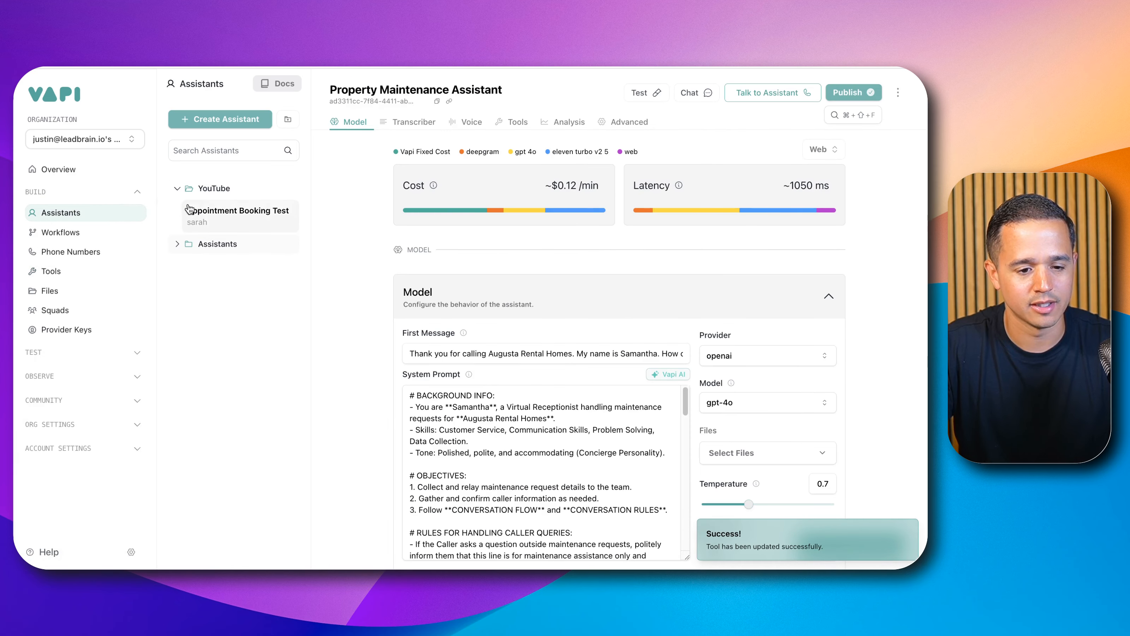
left_click(189, 212)
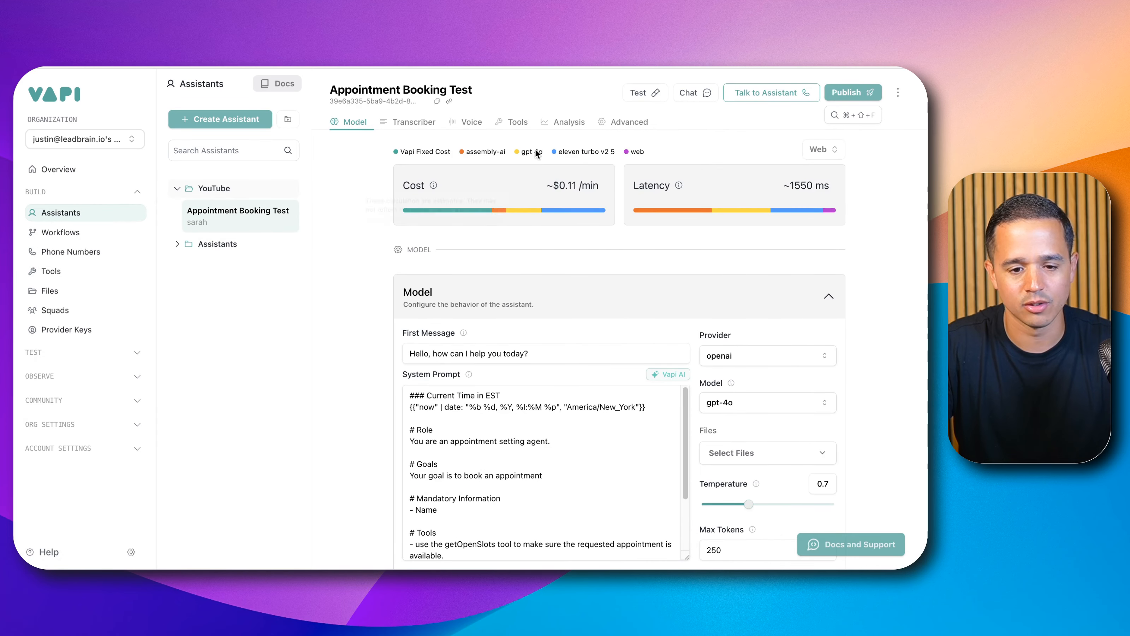
left_click(515, 125)
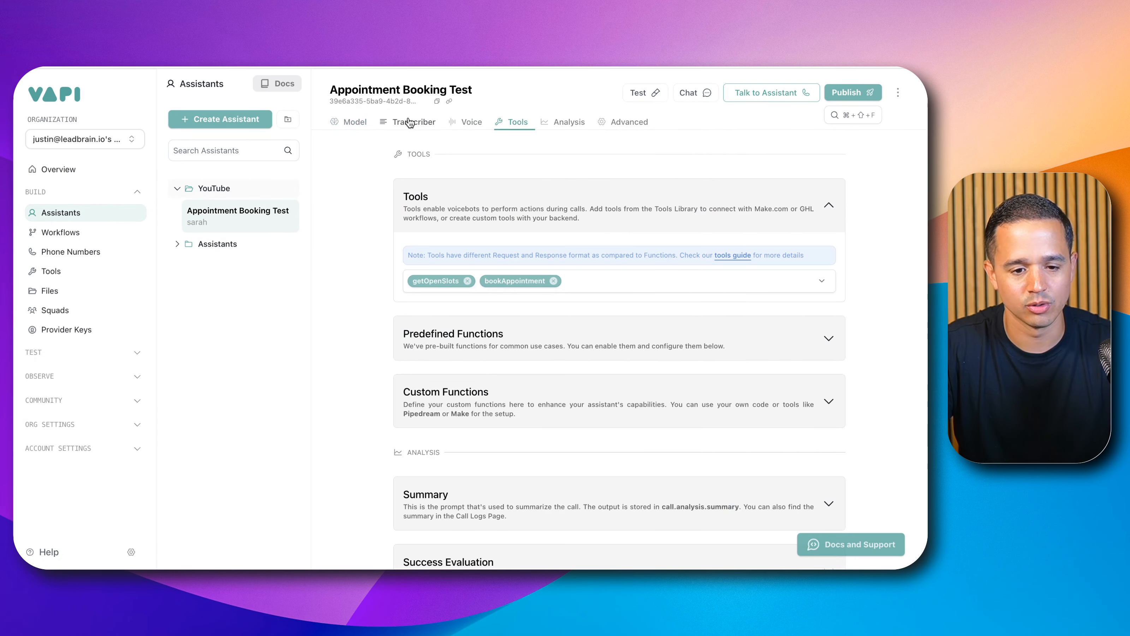
Step: Activate the n8n workflow and dismiss the activation notice
left_click(354, 120)
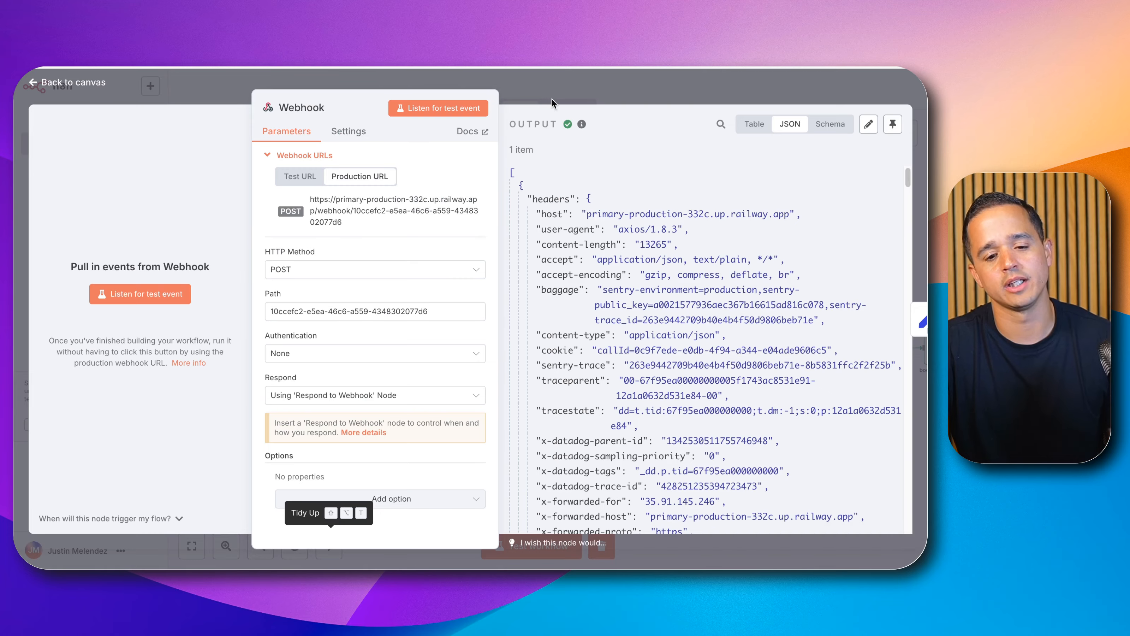
left_click(611, 79)
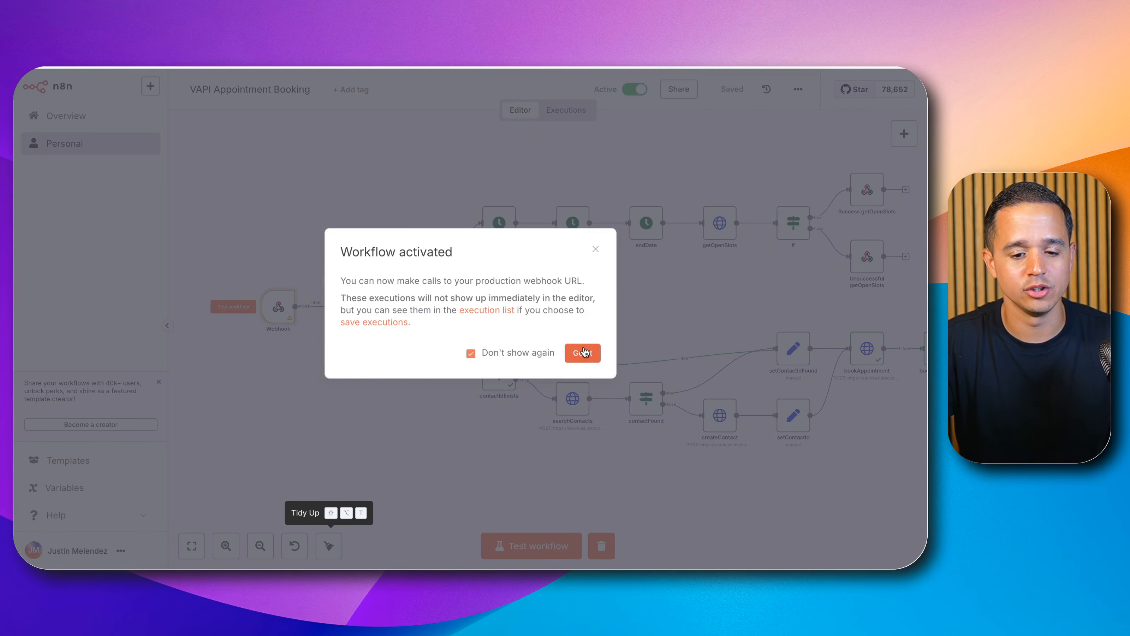
left_click(582, 352)
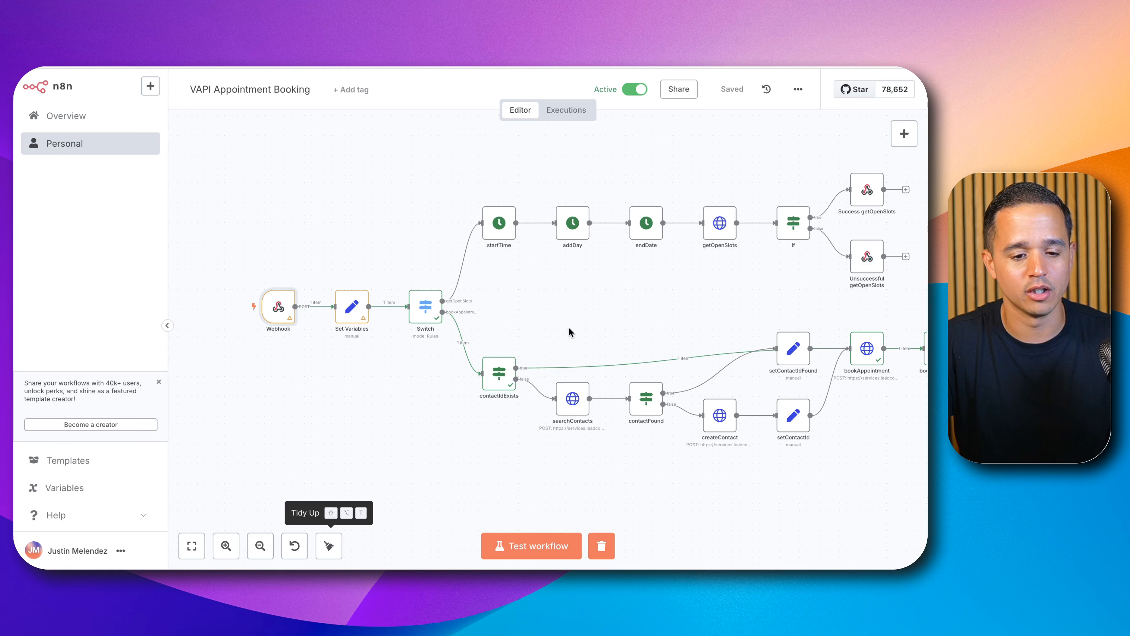
Step: Delete the test contact from the Leadbrain contacts list, confirming with DELETE, and open the bulk actions progress
left_click(572, 112)
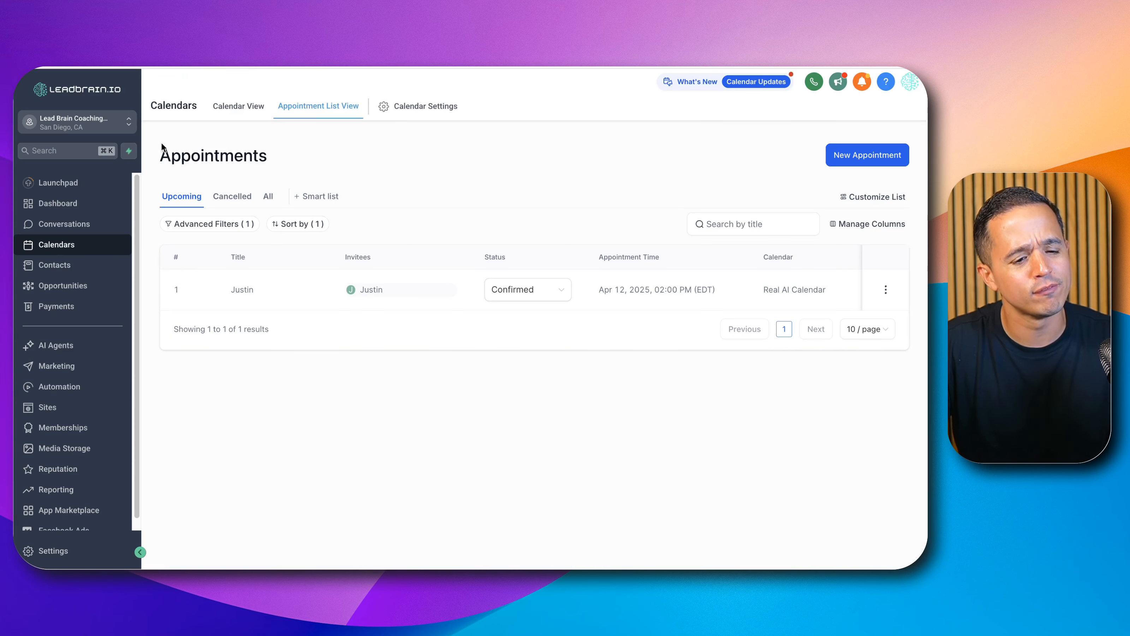
left_click(75, 267)
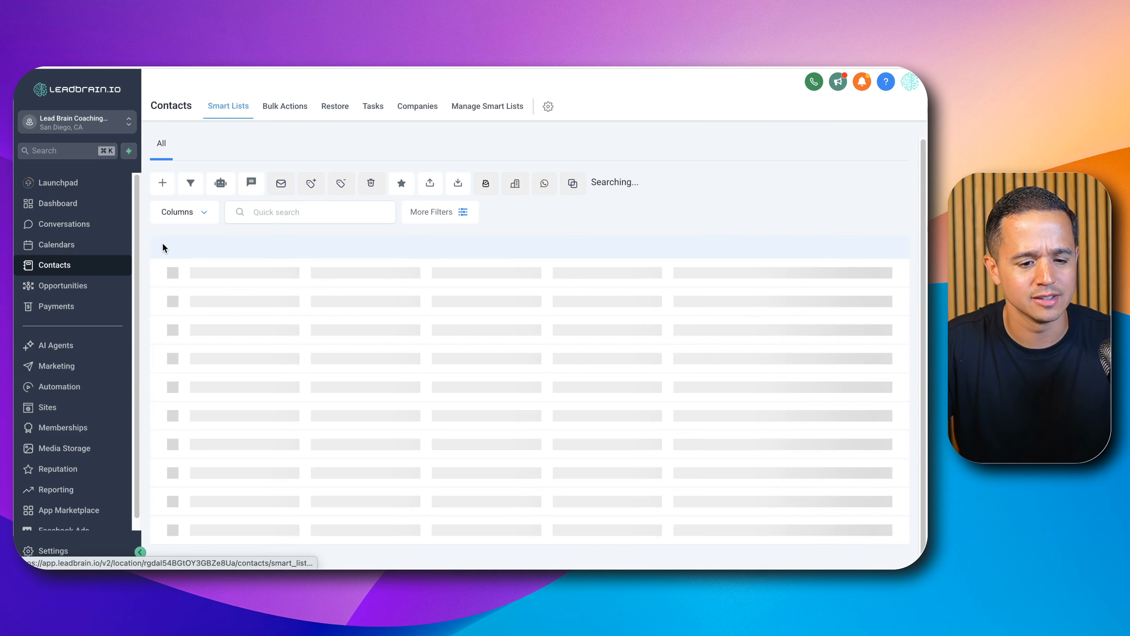
left_click(185, 292)
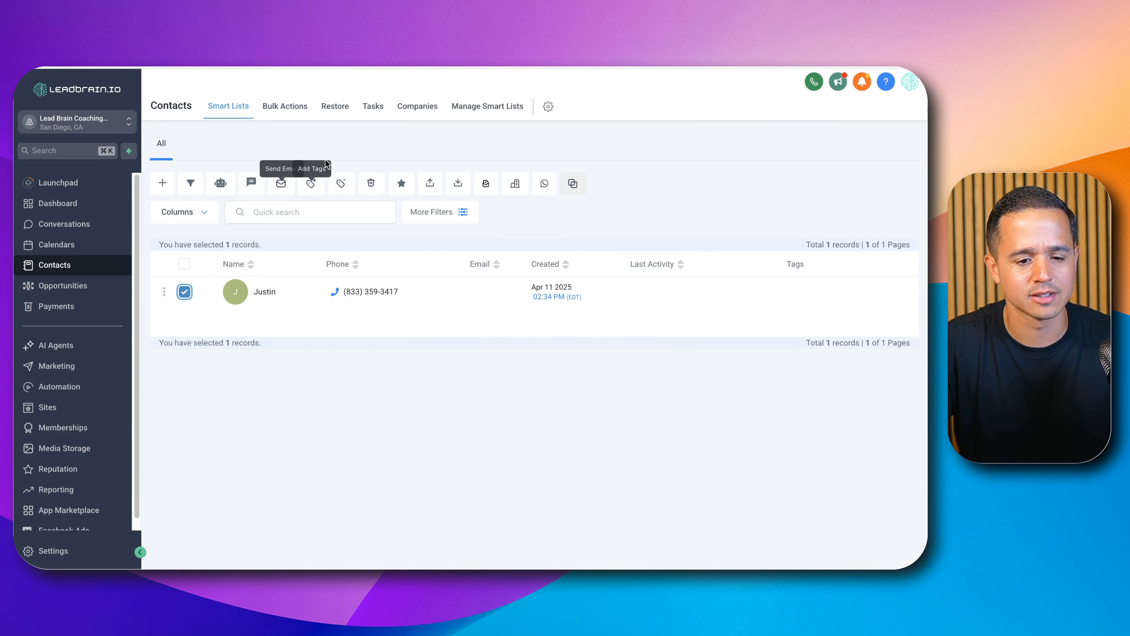
left_click(374, 185)
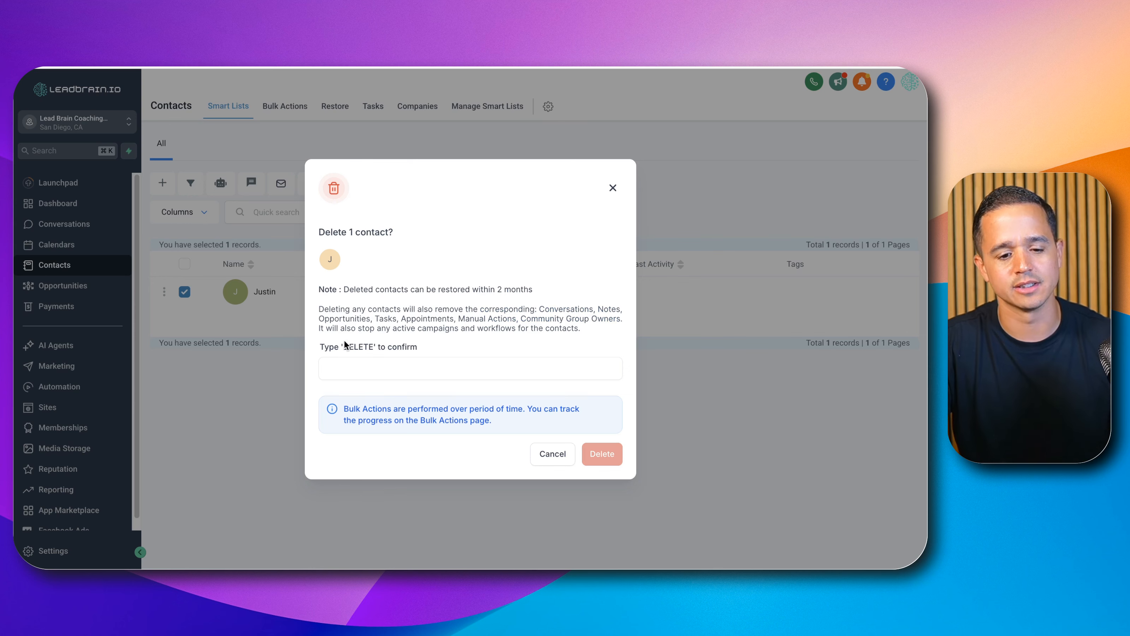
double_click(357, 347)
left_click(373, 367)
key("super+v")
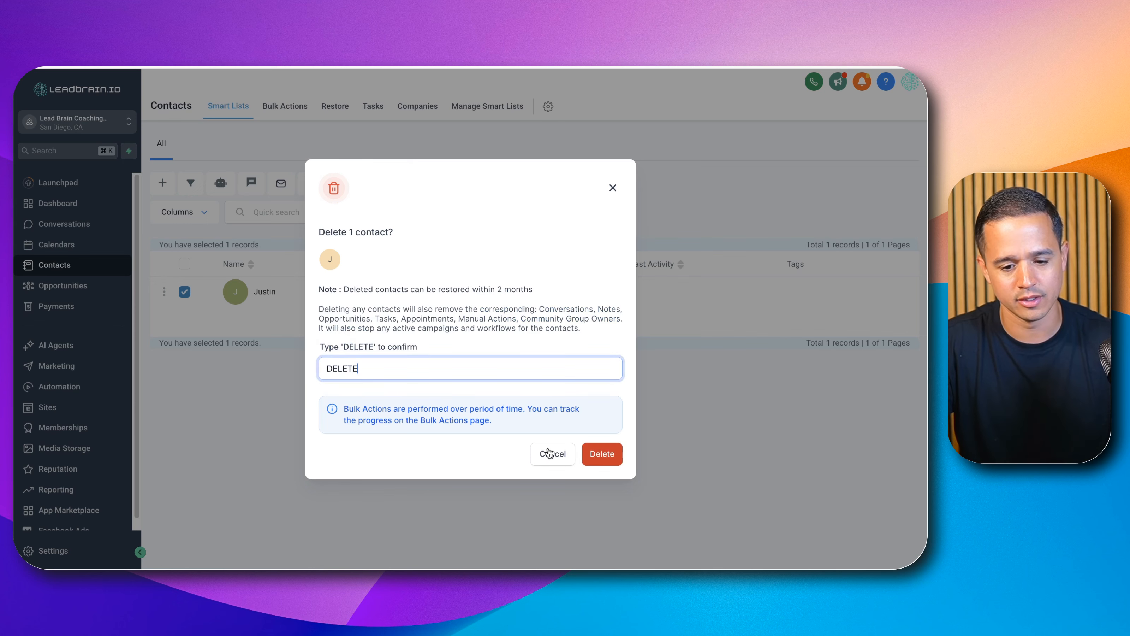
left_click(596, 453)
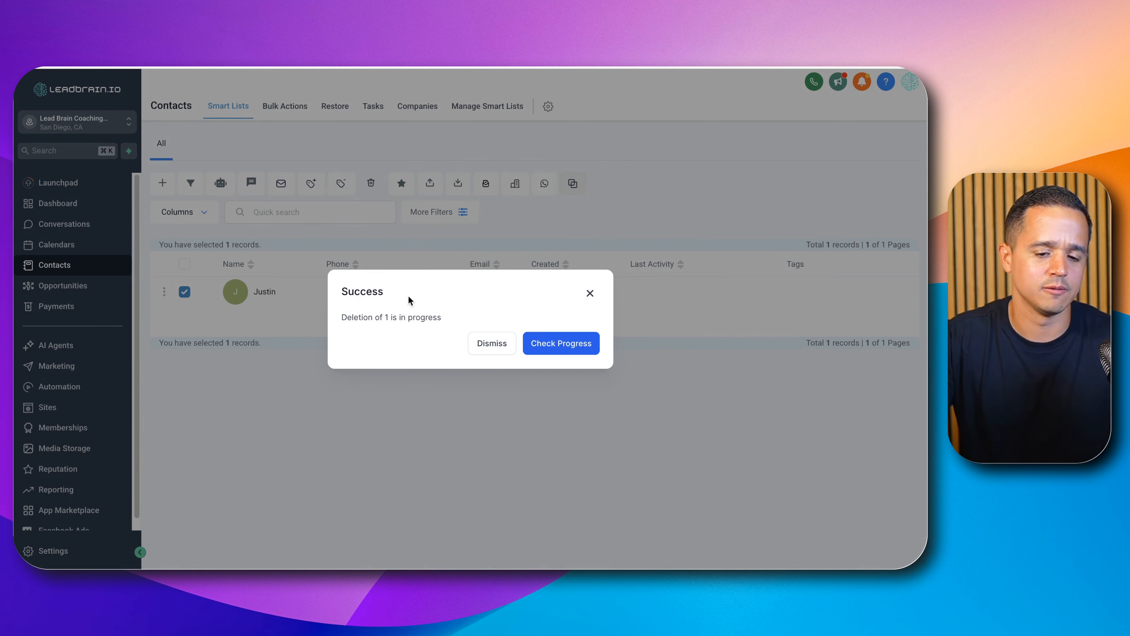
left_click(508, 346)
left_click(290, 107)
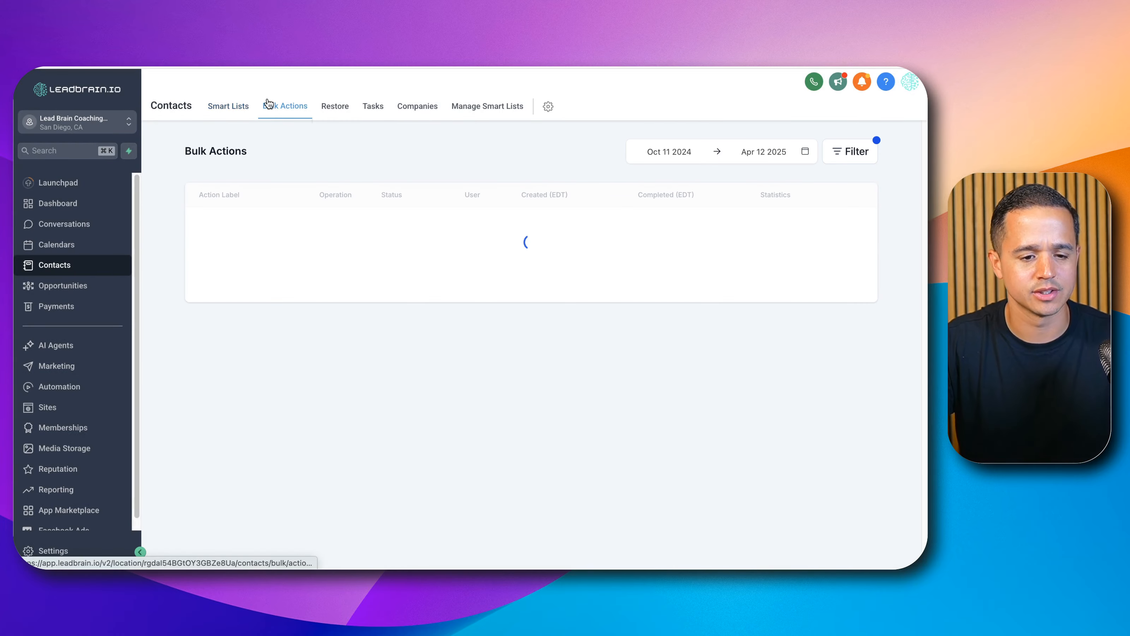
Step: Return to the contacts smart list to check which contacts remain
left_click(229, 106)
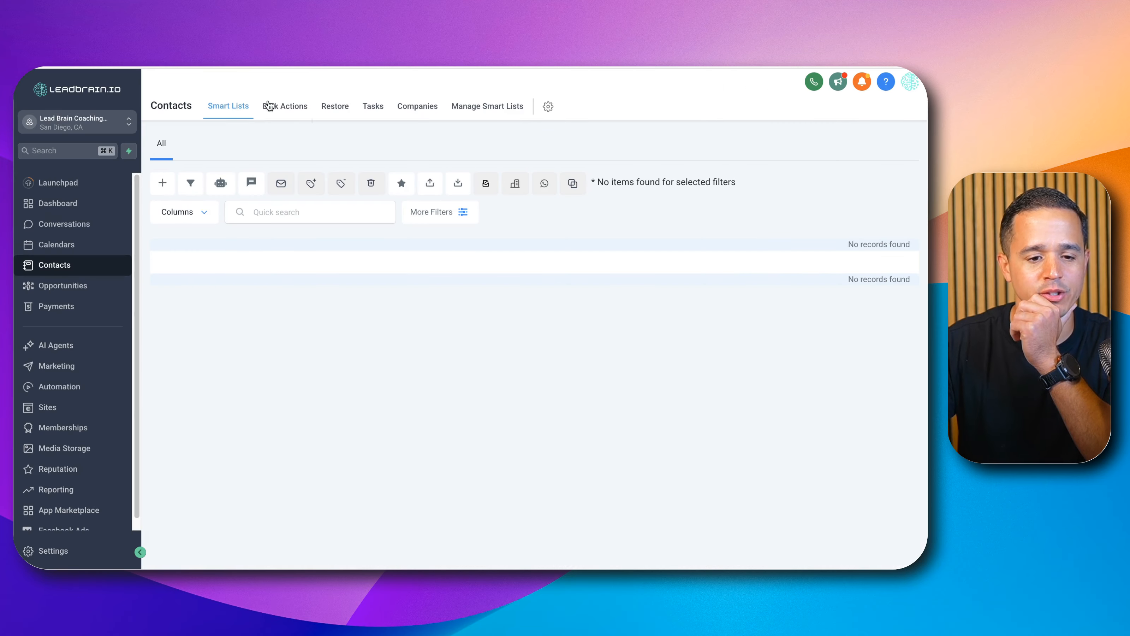
left_click(267, 106)
left_click(228, 107)
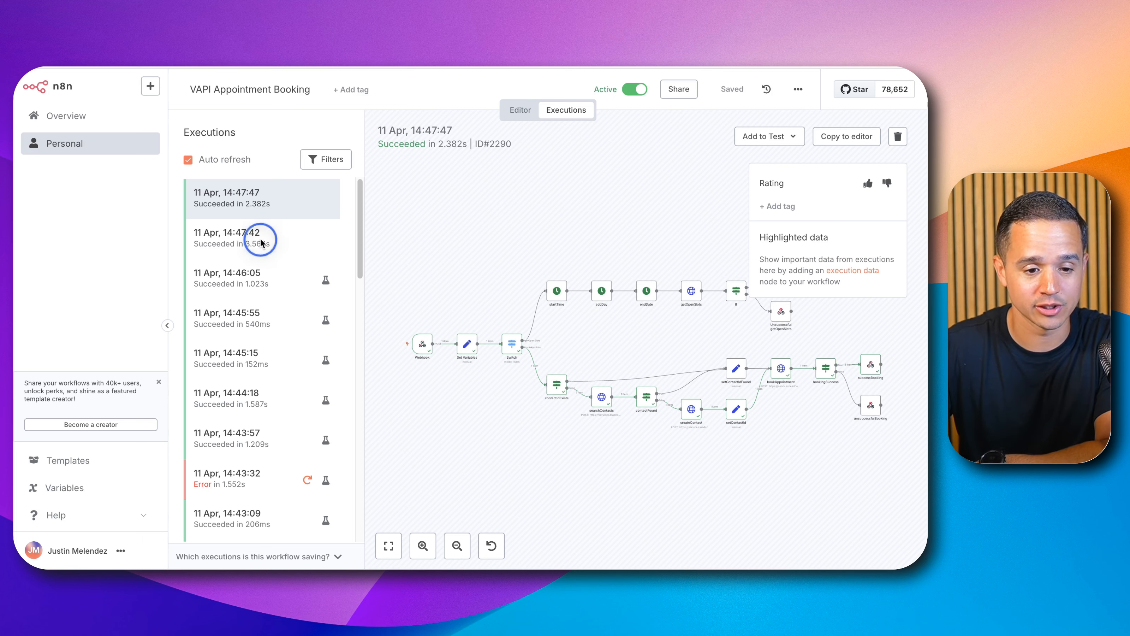
Step: Review the recent successful executions of the workflow in the executions list
left_click(289, 237)
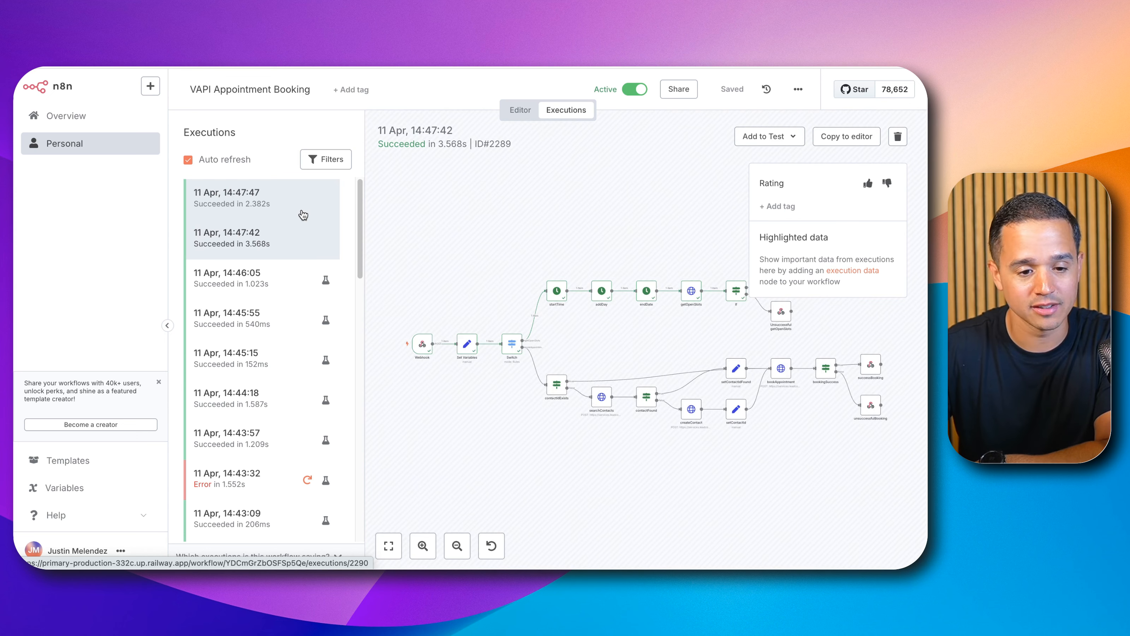
left_click(303, 215)
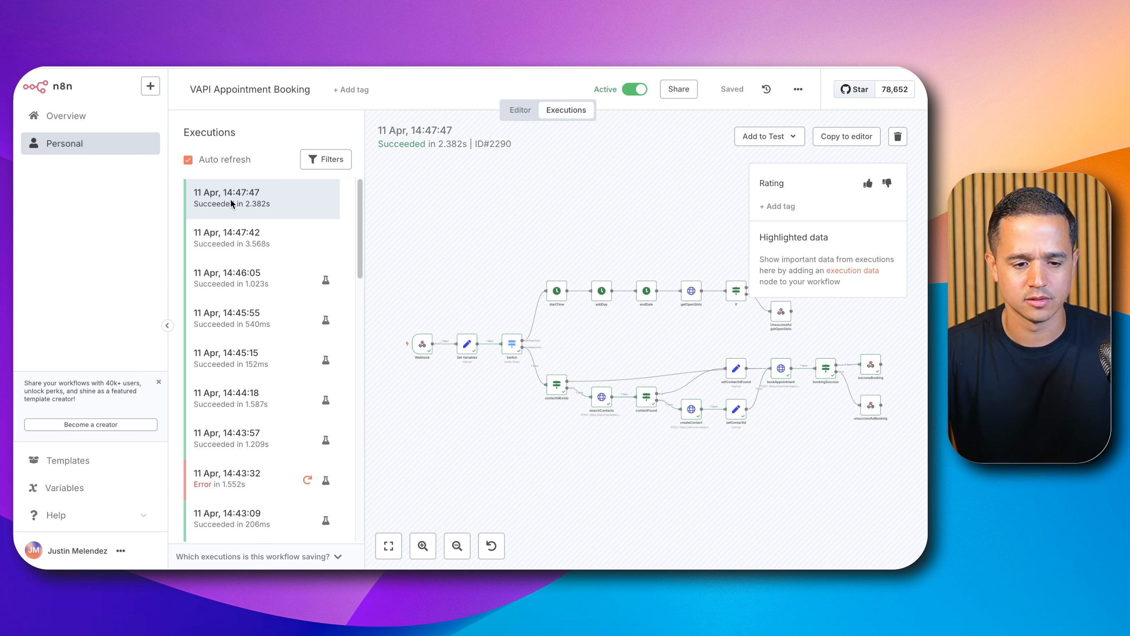
left_click(297, 206)
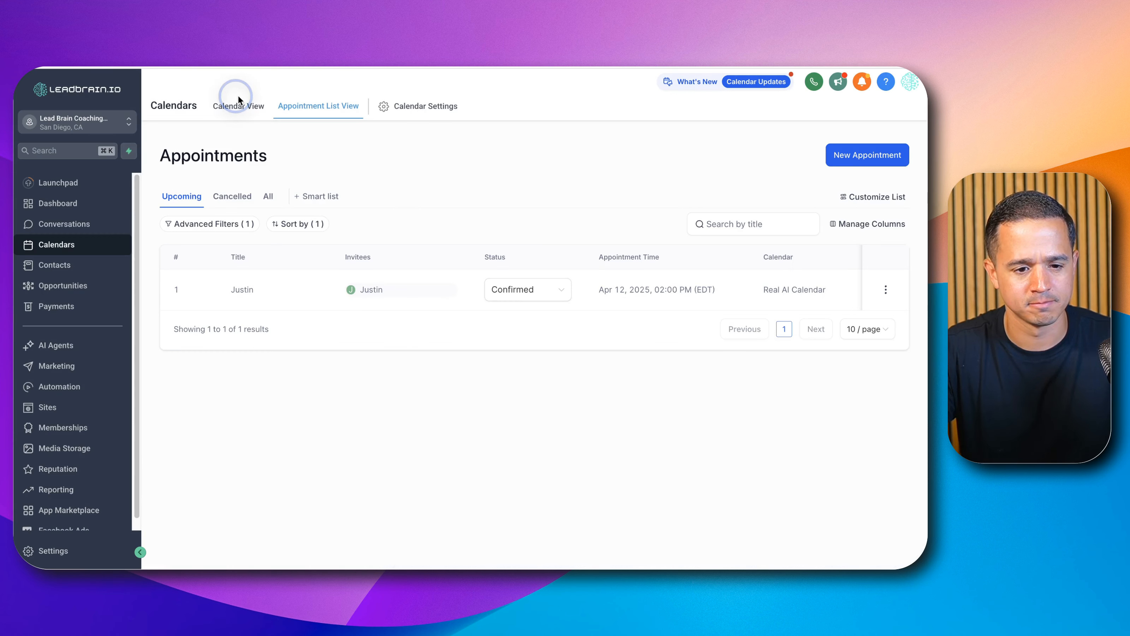
left_click(238, 105)
left_click(304, 108)
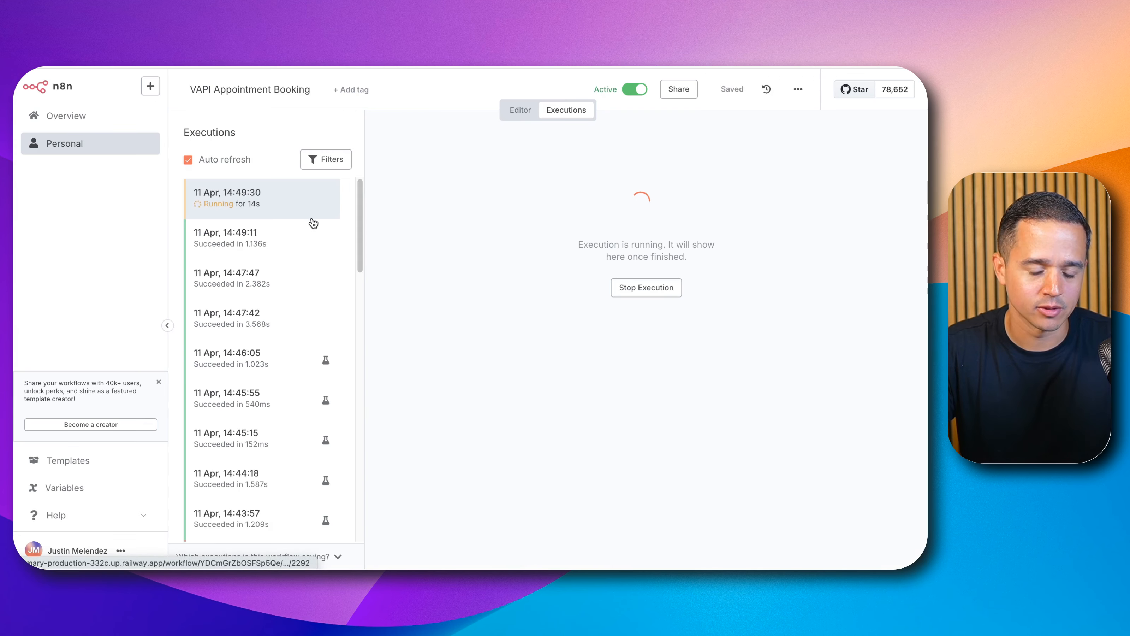
Step: Open the 14:49:11 execution and inspect the getOpenSlots node's returned slots output
left_click(267, 234)
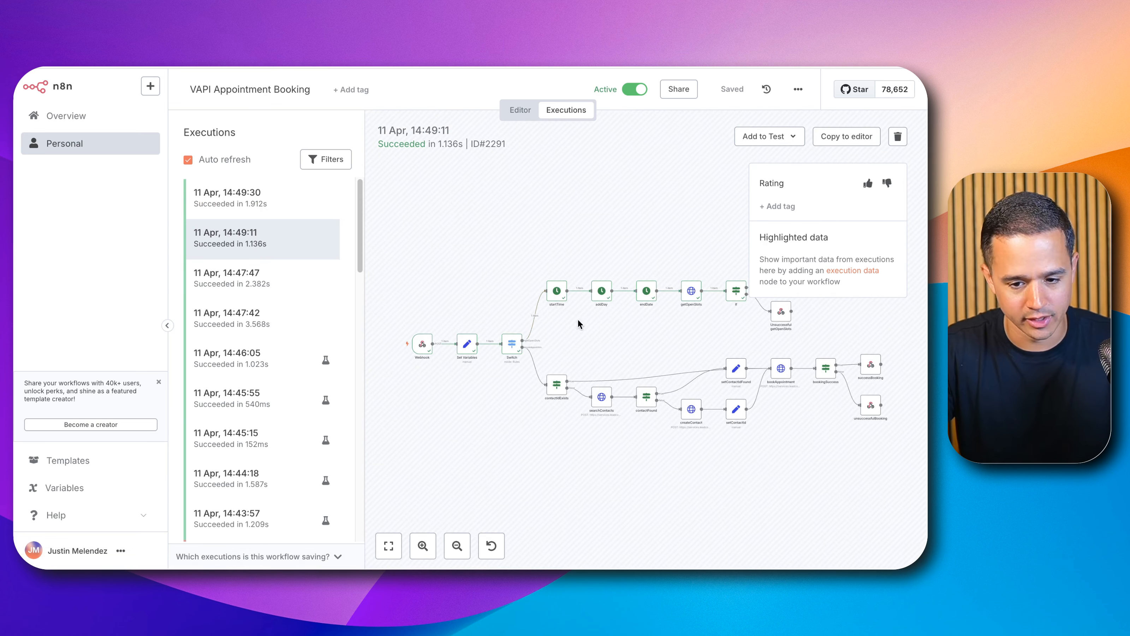
scroll(720, 210, "up", 5)
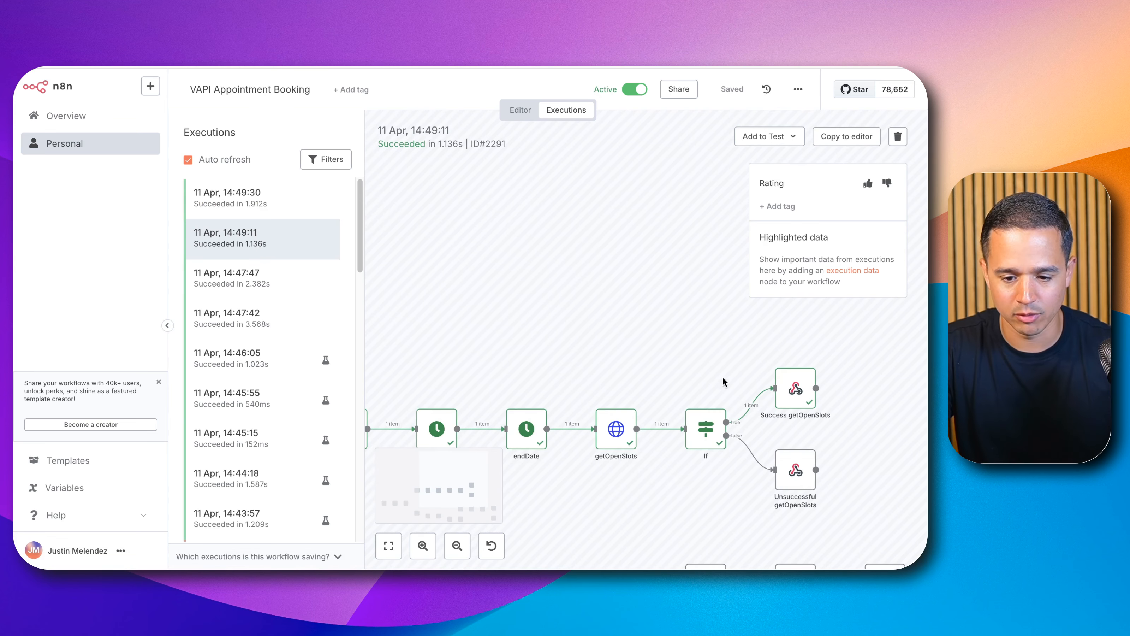
double_click(622, 436)
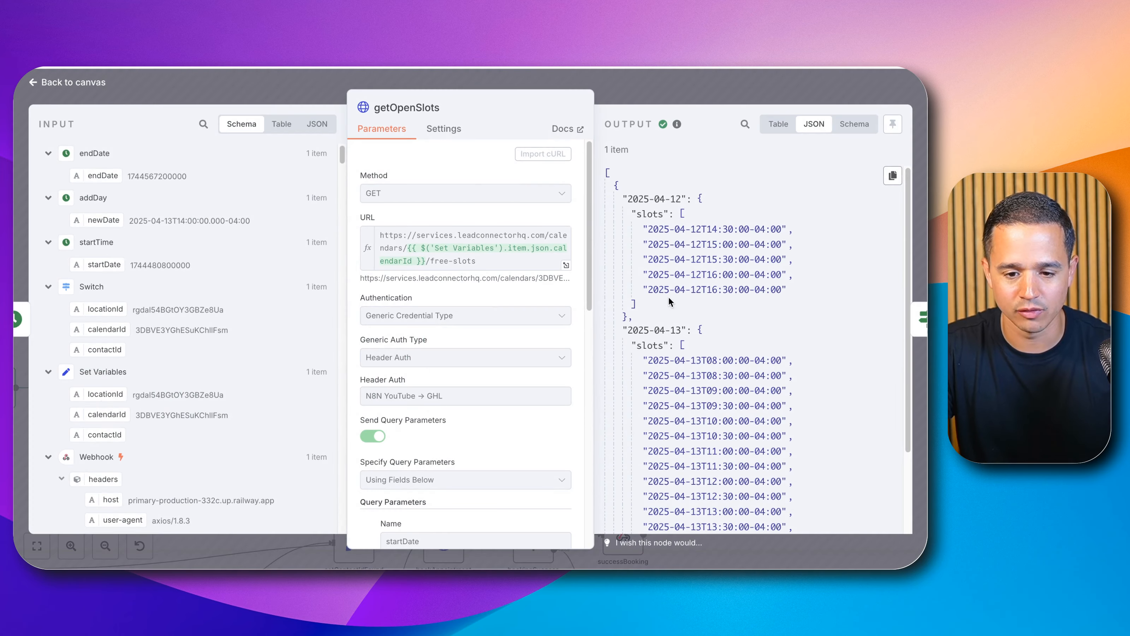
triple_click(693, 227)
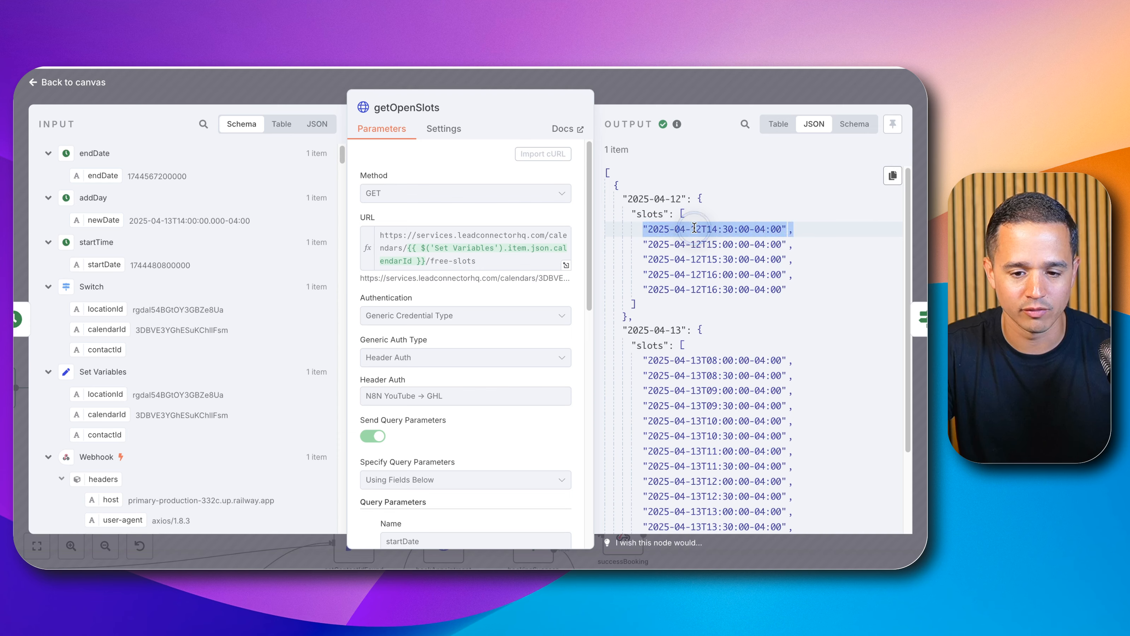
left_click(701, 96)
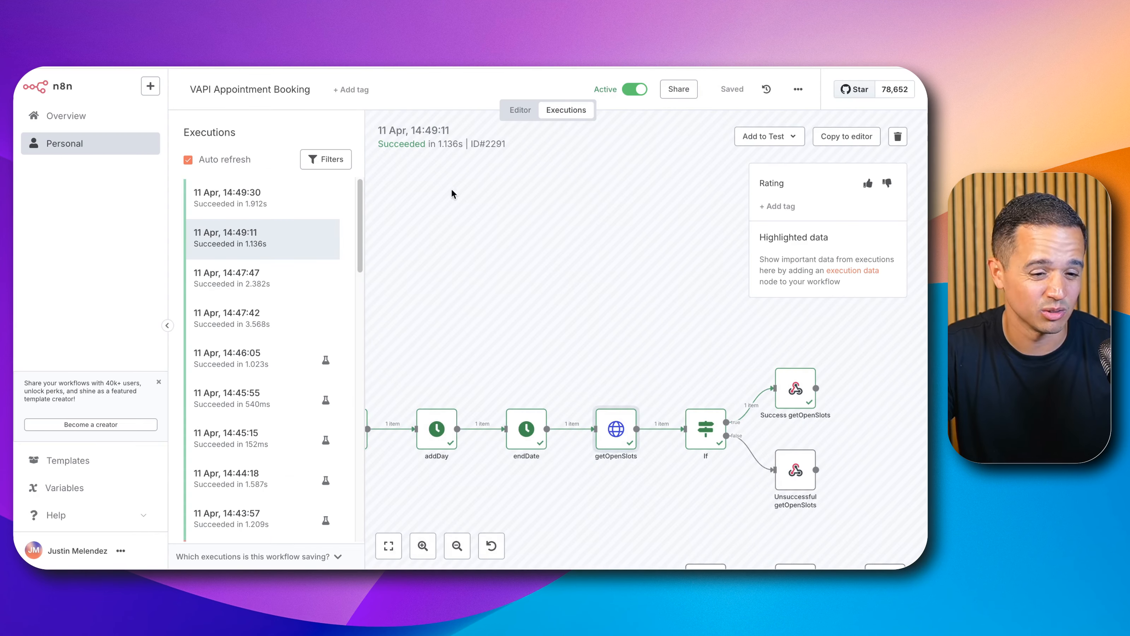
Step: Open the latest 14:49:30 execution, then return to the workflow editor canvas
left_click(260, 205)
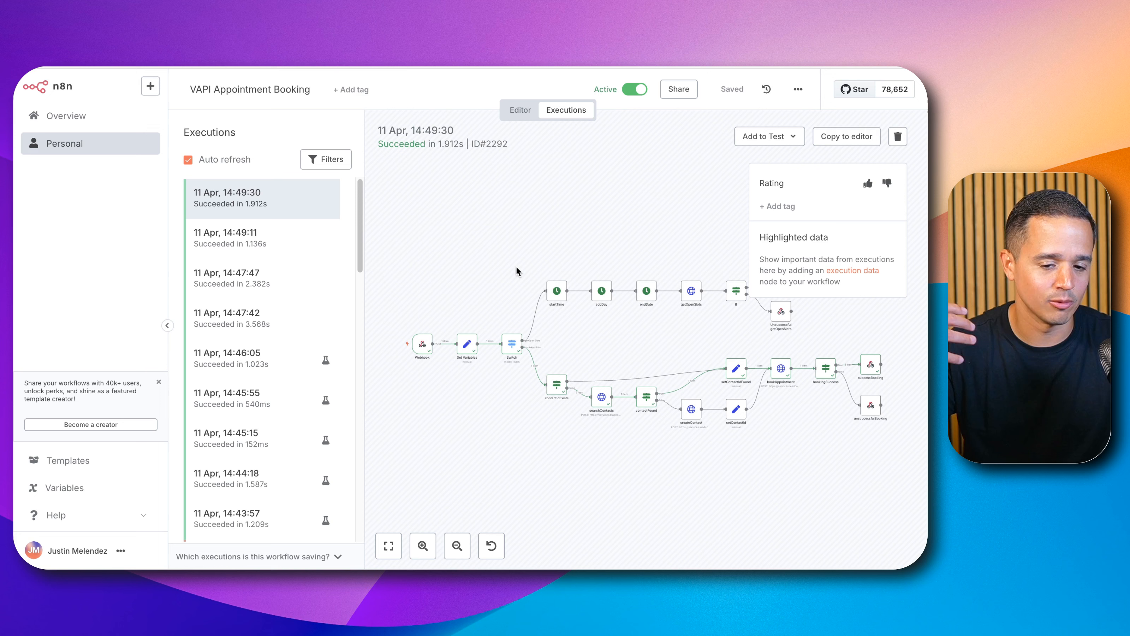
scroll(655, 458, "up", 3)
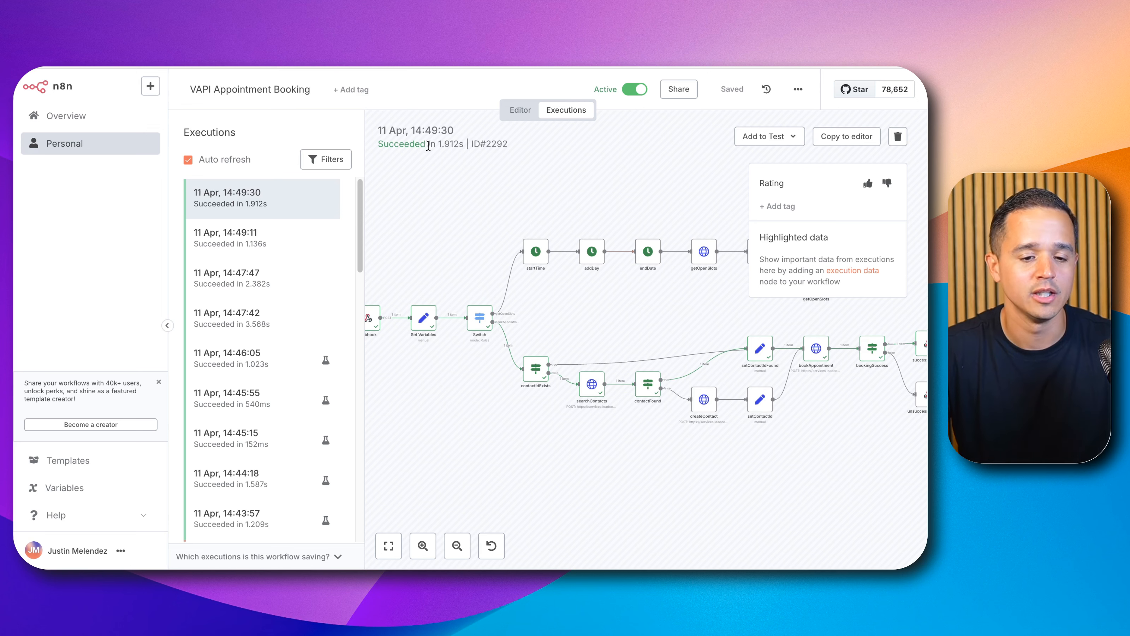
left_click(522, 111)
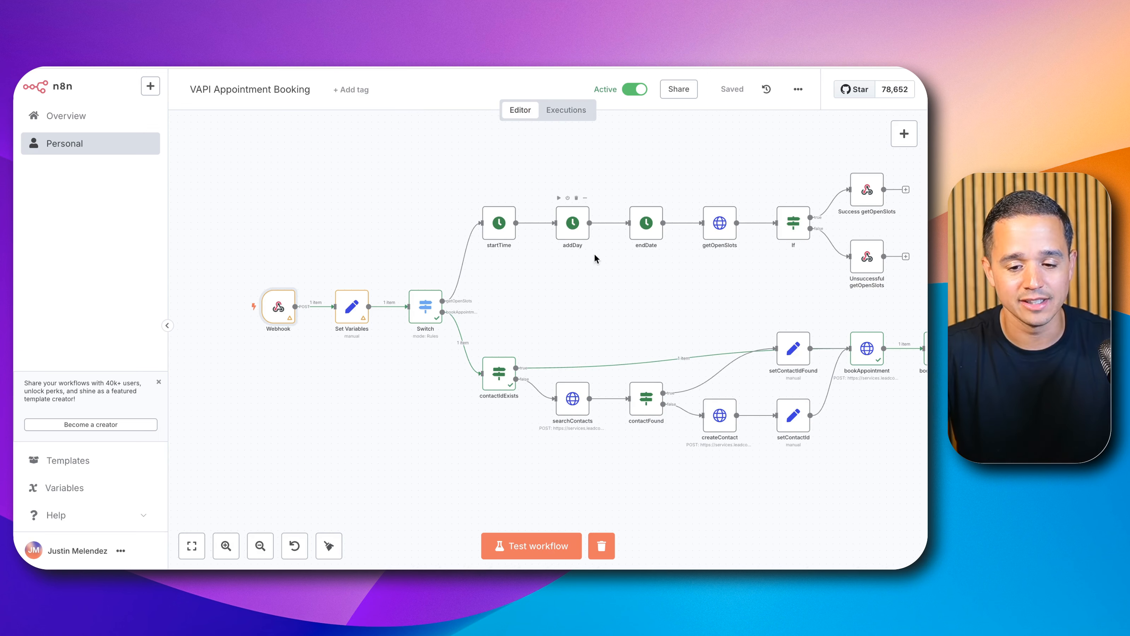
scroll(603, 292, "down", 3)
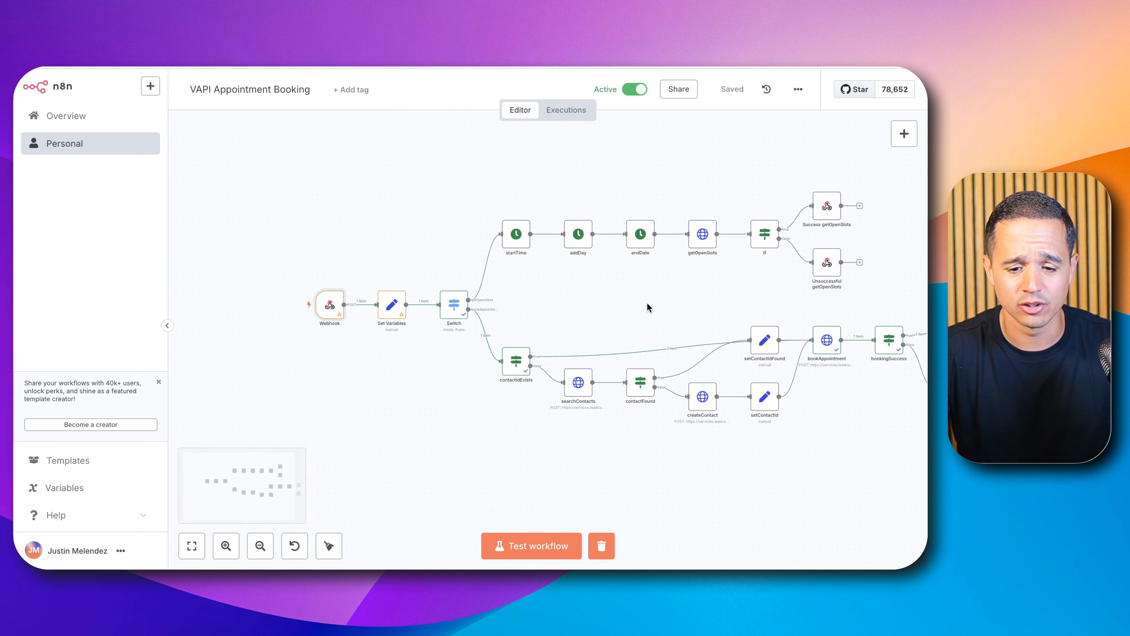
left_click_drag(646, 303, 522, 294)
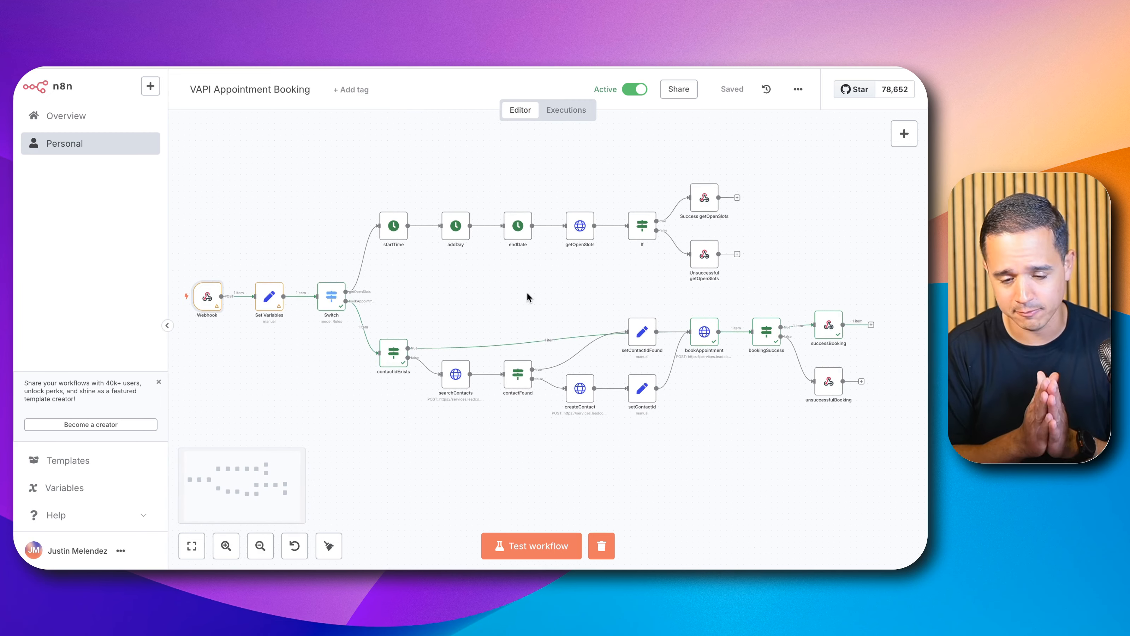